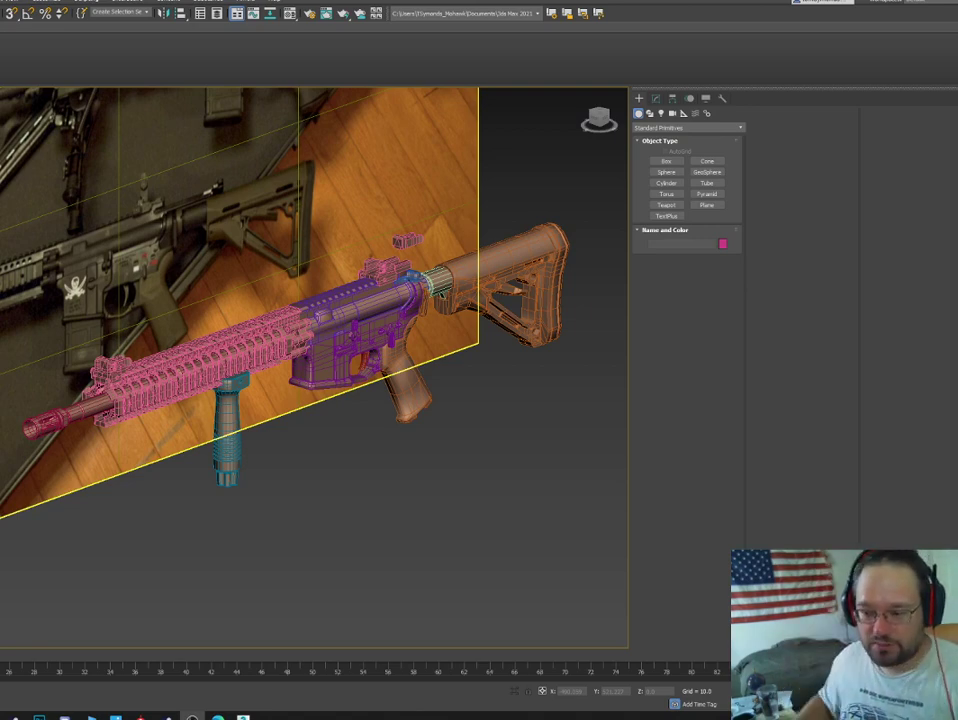
Hide the reference image plane behind the rifle model.
middle_drag(80, 320, 87, 355)
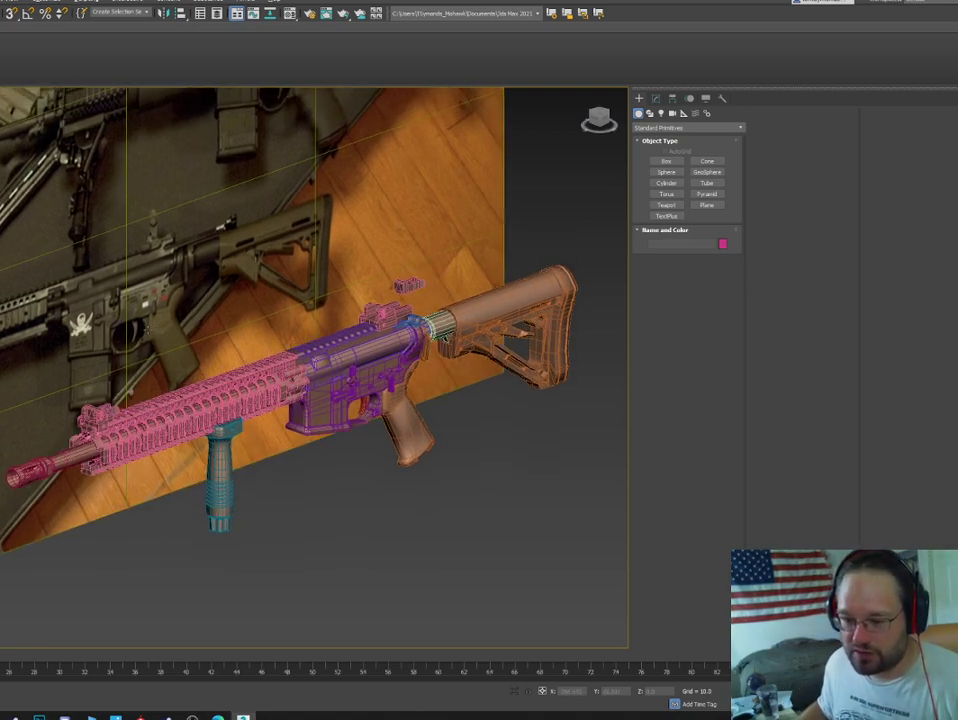
alt+middle_drag(445, 339, 102, 356)
middle_drag(102, 356, 265, 353)
scroll(220, 348, down, 3)
scroll(229, 353, up, 3)
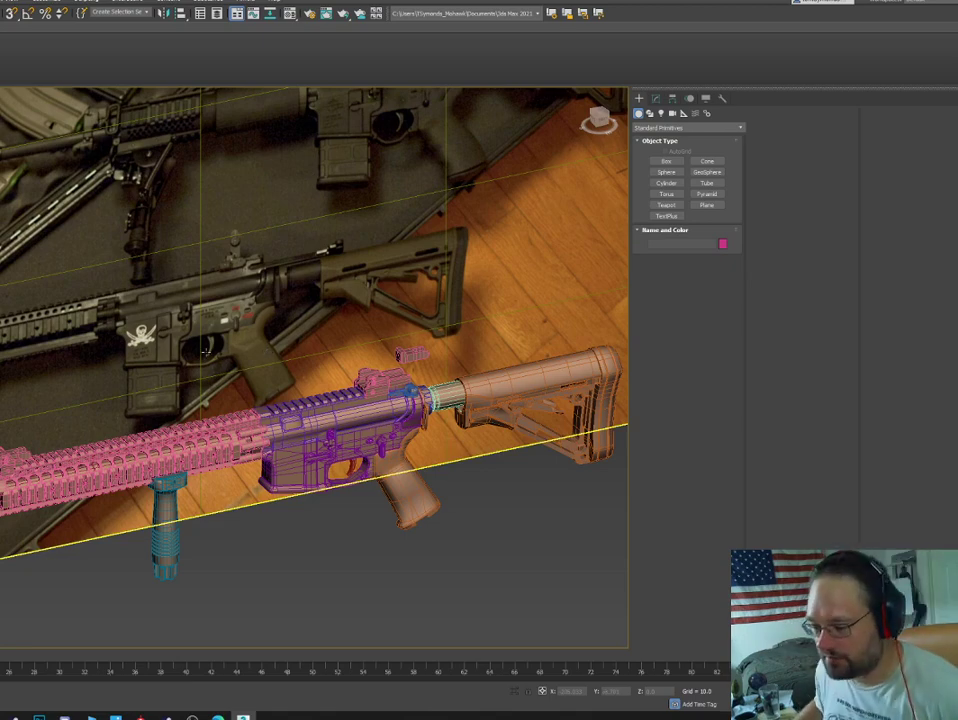
click(320, 410)
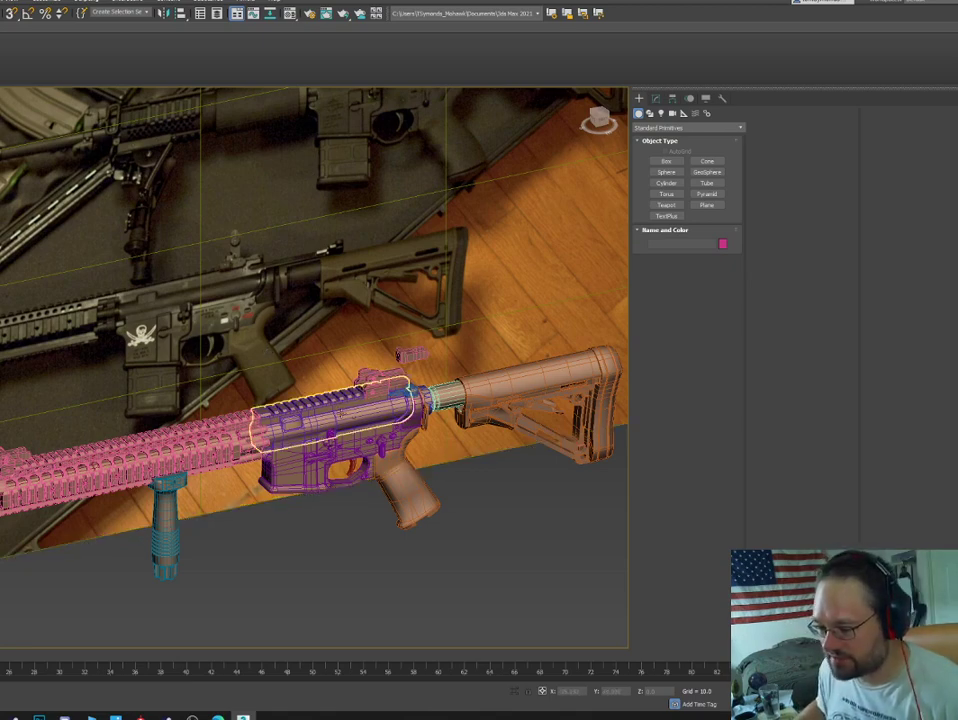
alt+middle_drag(300, 400, 347, 413)
click(224, 362)
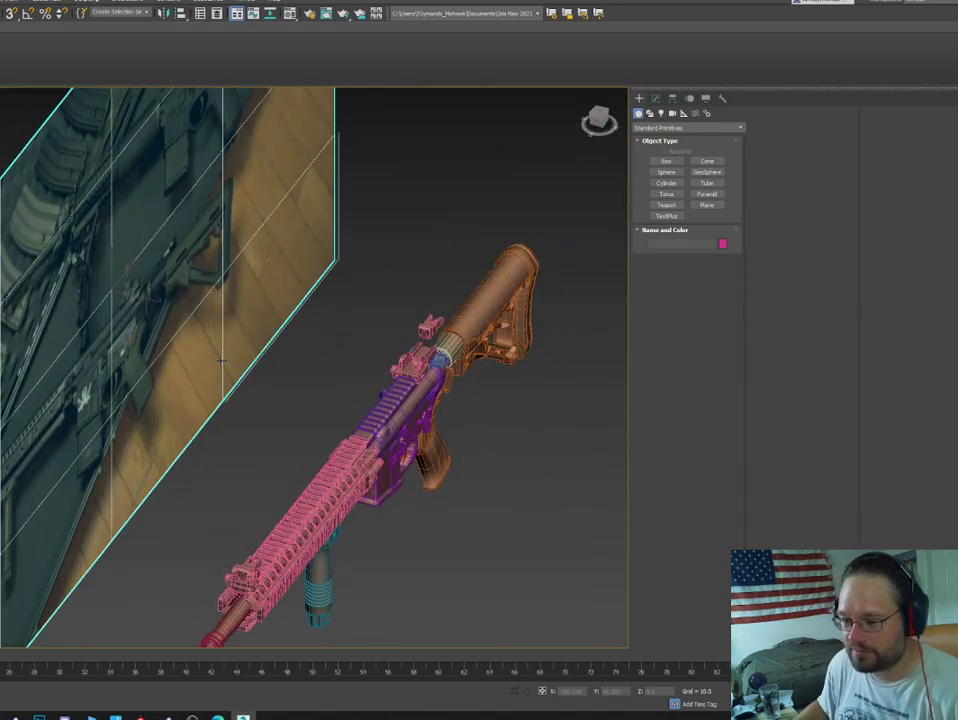
right_click(224, 362)
click(252, 326)
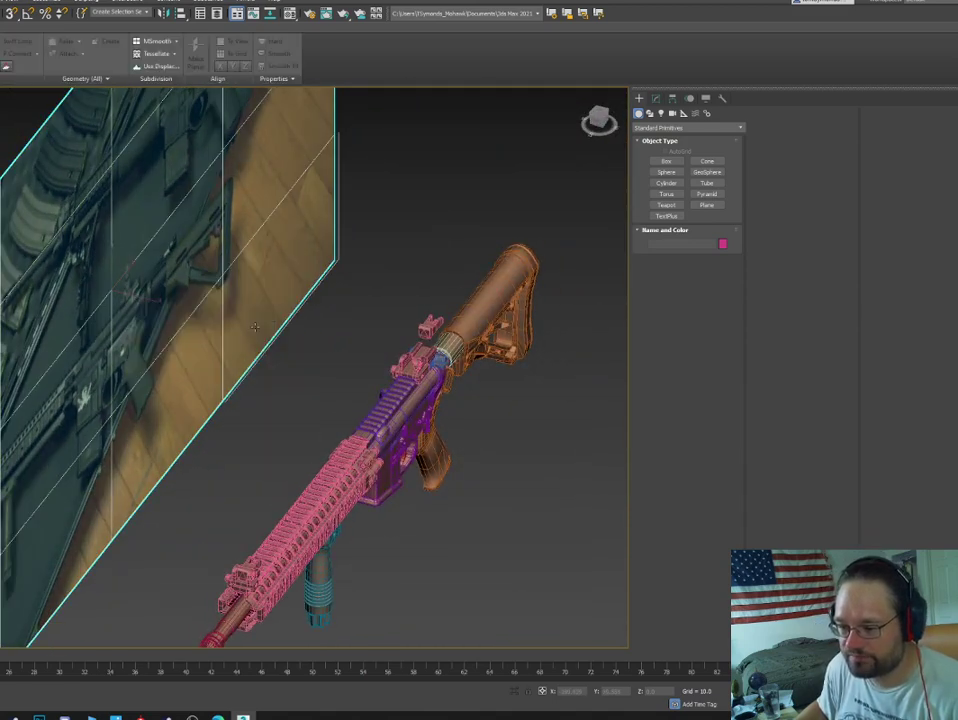
Inspect the upper receiver, the vertical foregrip and the quad rail by selecting each part in turn.
click(370, 435)
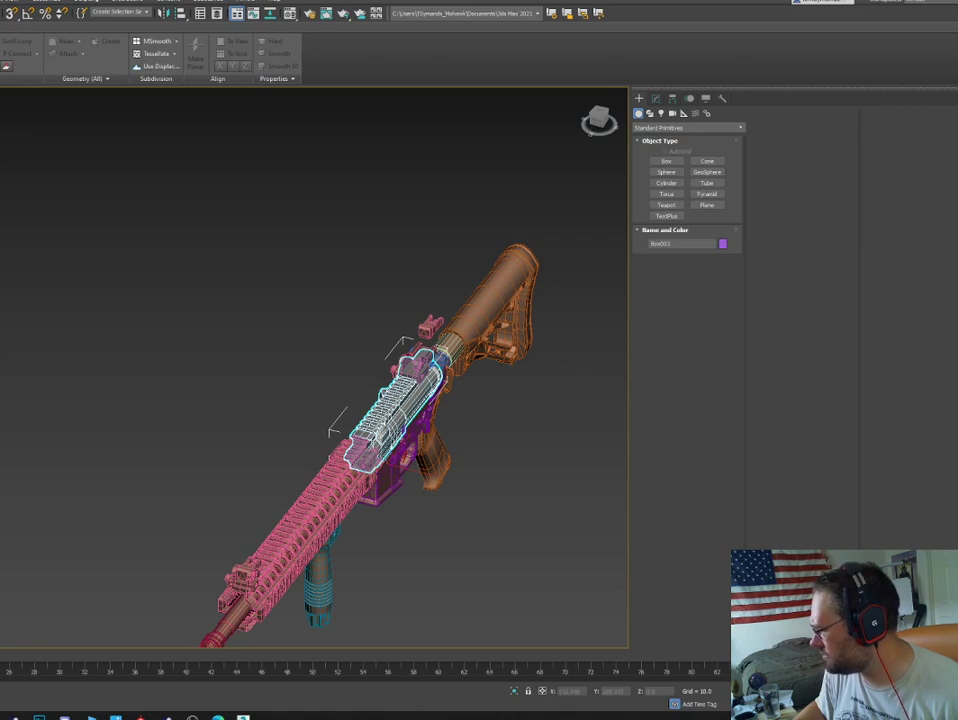
alt+middle_drag(156, 443, 281, 427)
middle_drag(419, 411, 179, 284)
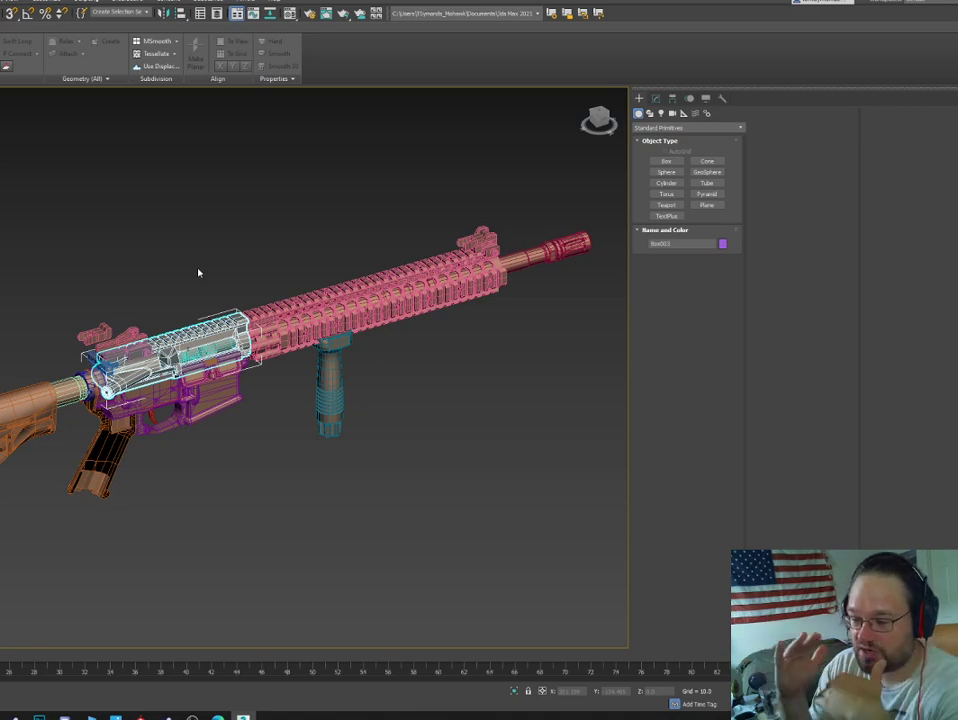
click(330, 375)
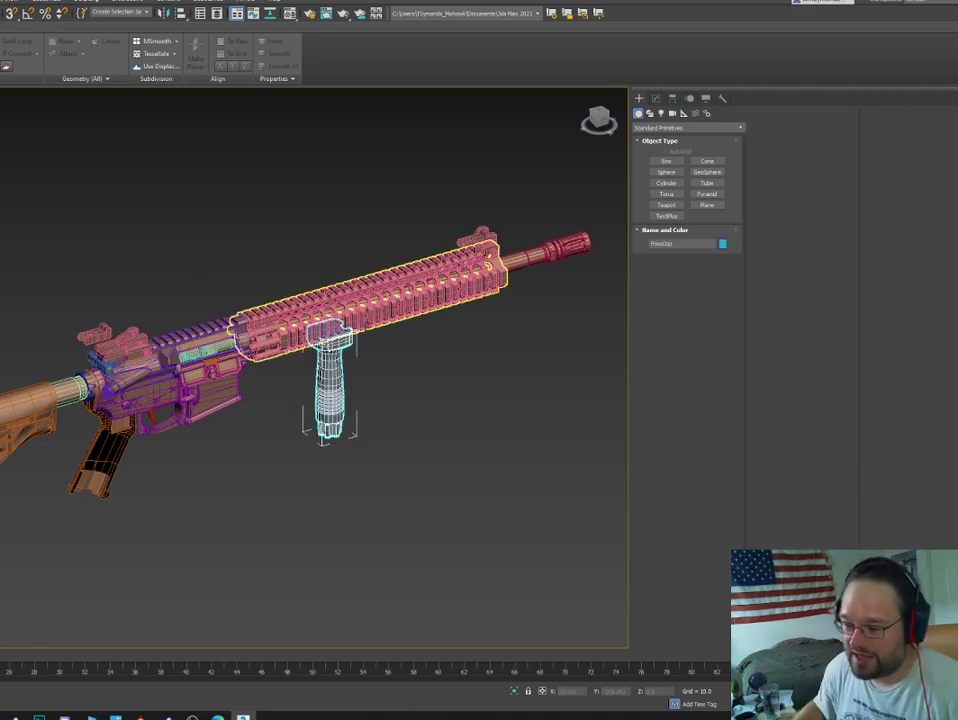
click(404, 327)
scroll(412, 320, up, 5)
middle_drag(424, 312, 353, 477)
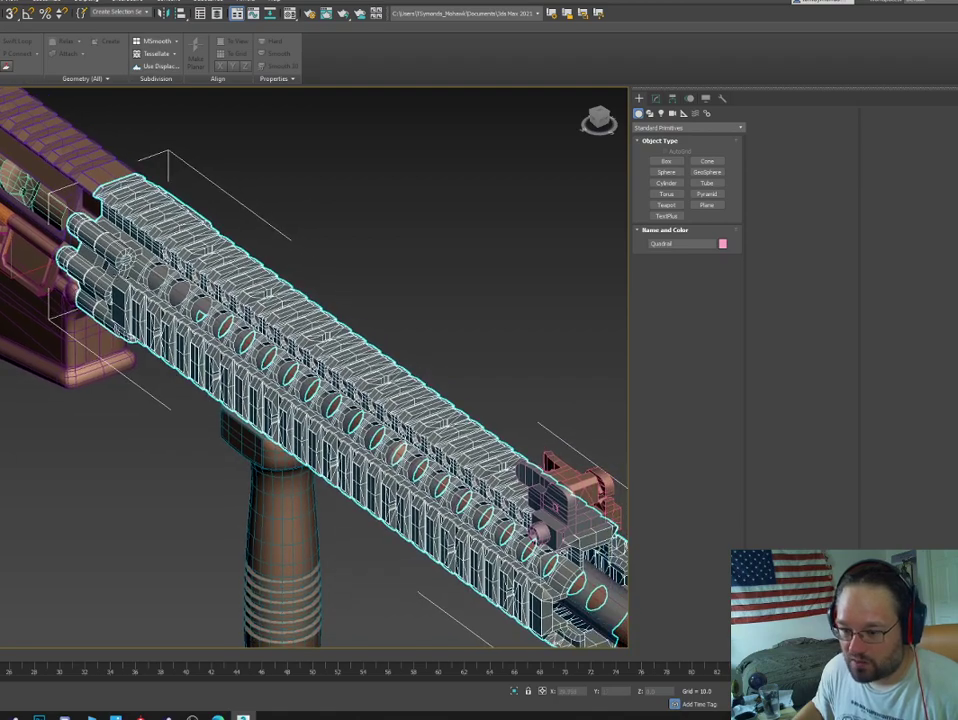
alt+middle_drag(143, 312, 166, 309)
middle_drag(388, 372, 139, 302)
Examine the barrel inside the quad rail and the mesh along the rail back to the receiver.
click(440, 503)
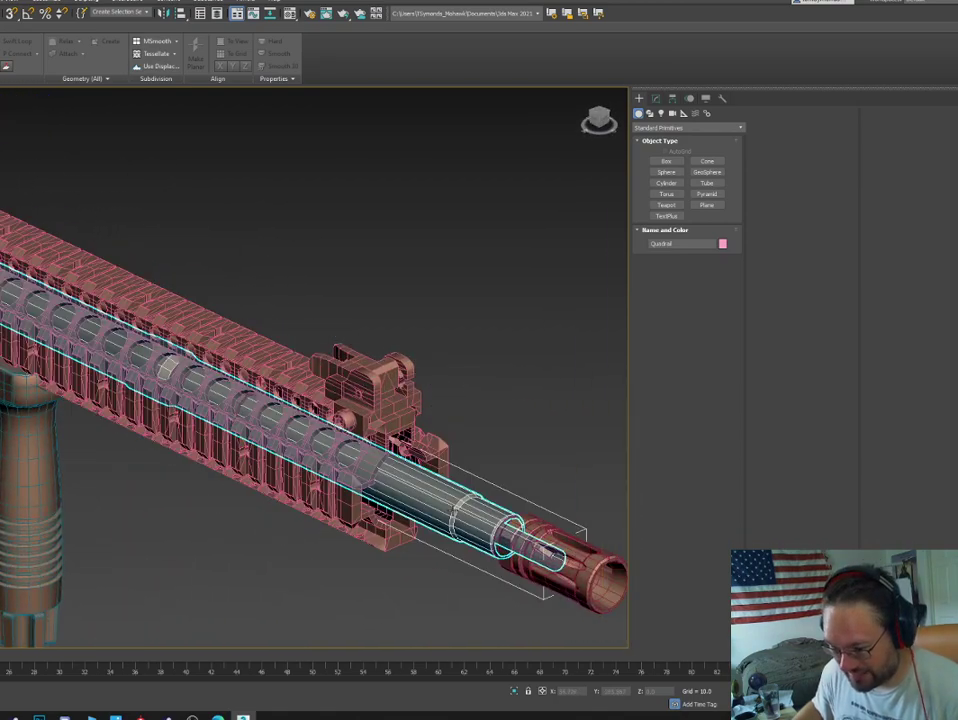
middle_drag(341, 382, 352, 308)
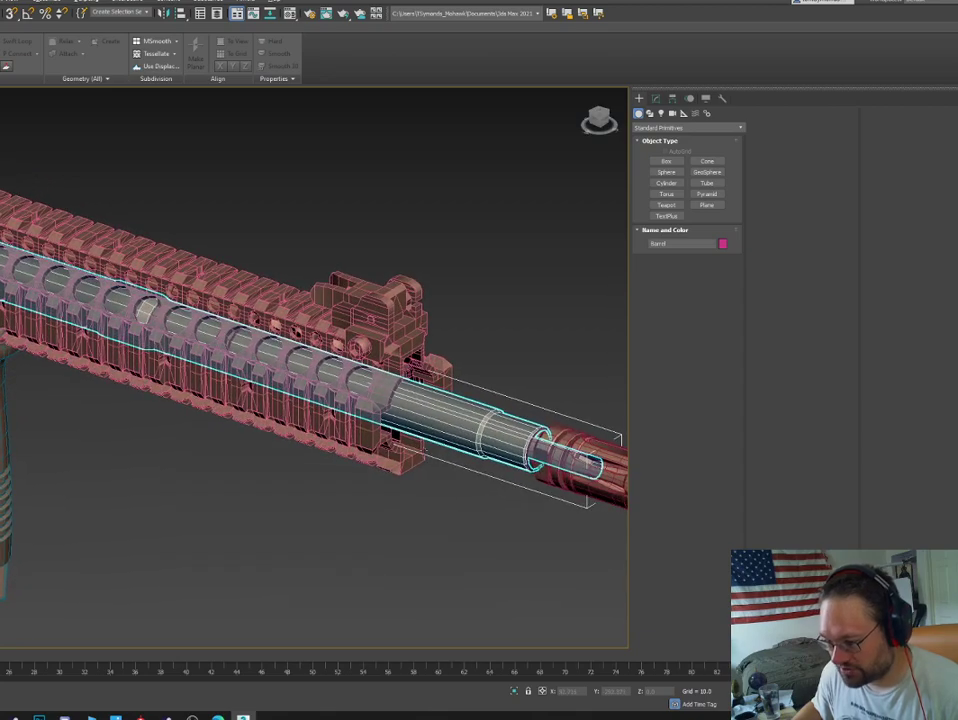
alt+middle_drag(392, 446, 494, 430)
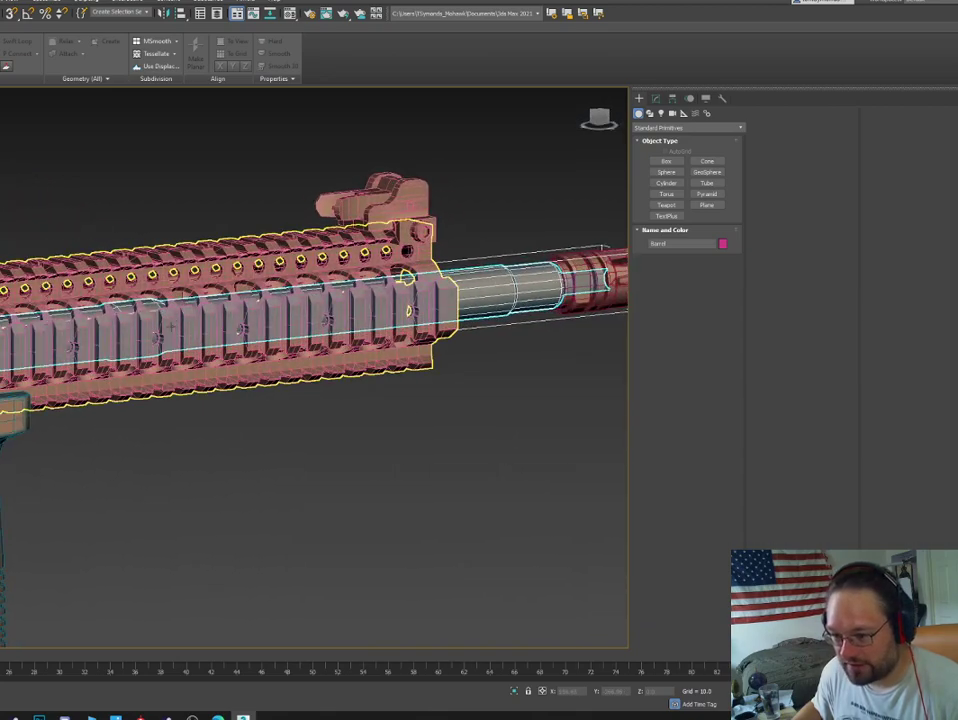
middle_drag(214, 289, 347, 301)
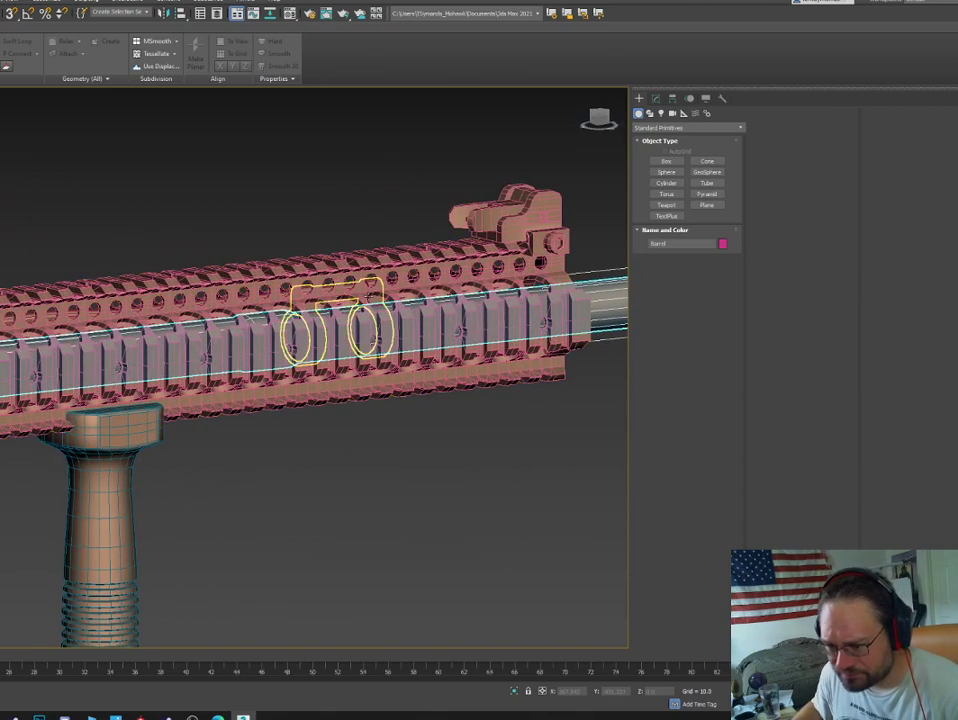
scroll(345, 301, up, 3)
click(96, 298)
click(125, 308)
middle_drag(133, 312, 321, 183)
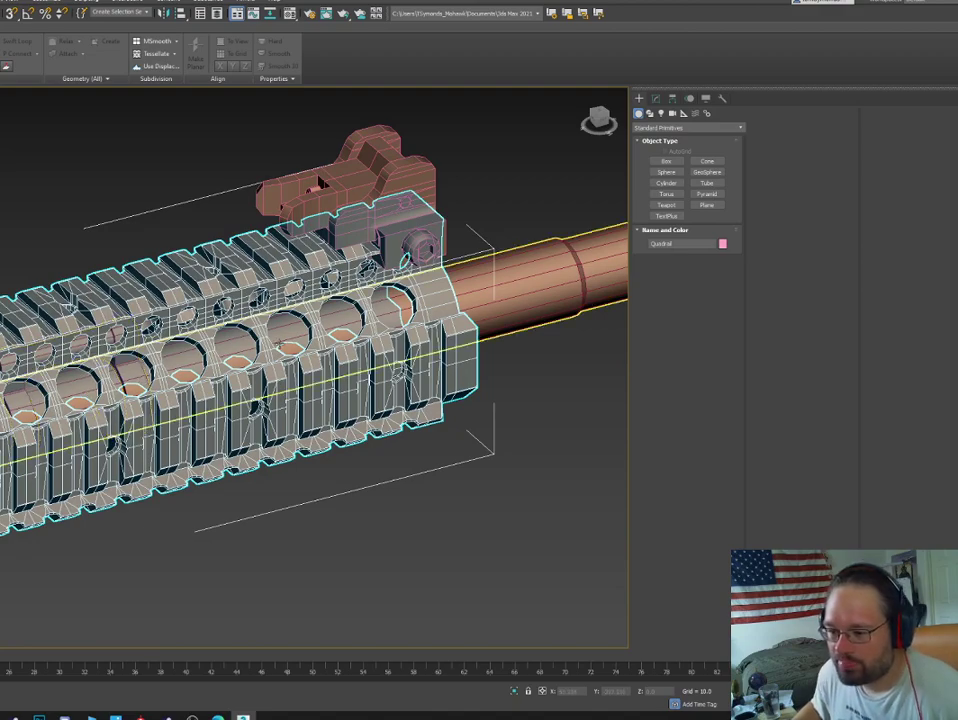
alt+middle_drag(146, 374, 112, 380)
alt+middle_drag(241, 301, 276, 330)
scroll(211, 346, down, 2)
middle_drag(162, 363, 322, 330)
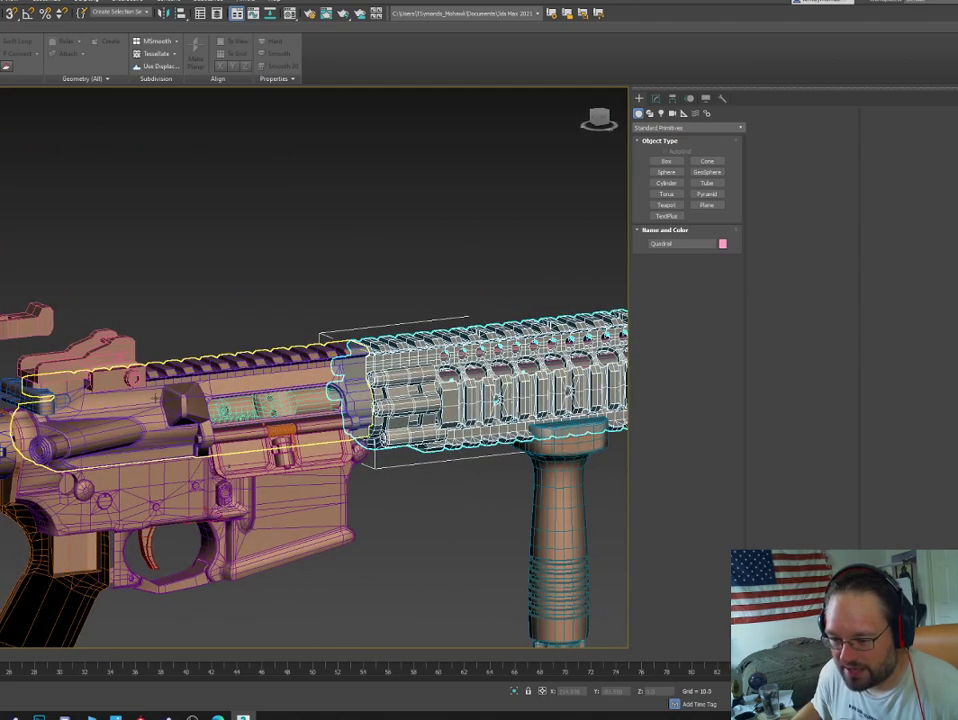
middle_drag(462, 468, 427, 438)
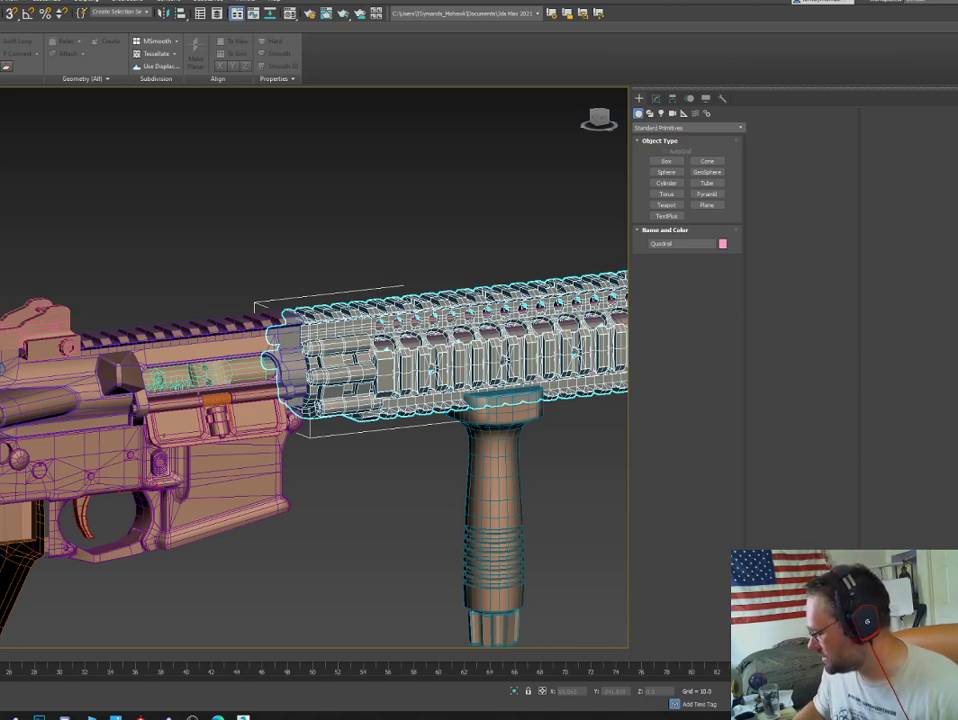
key(super+d)
key(super+d)
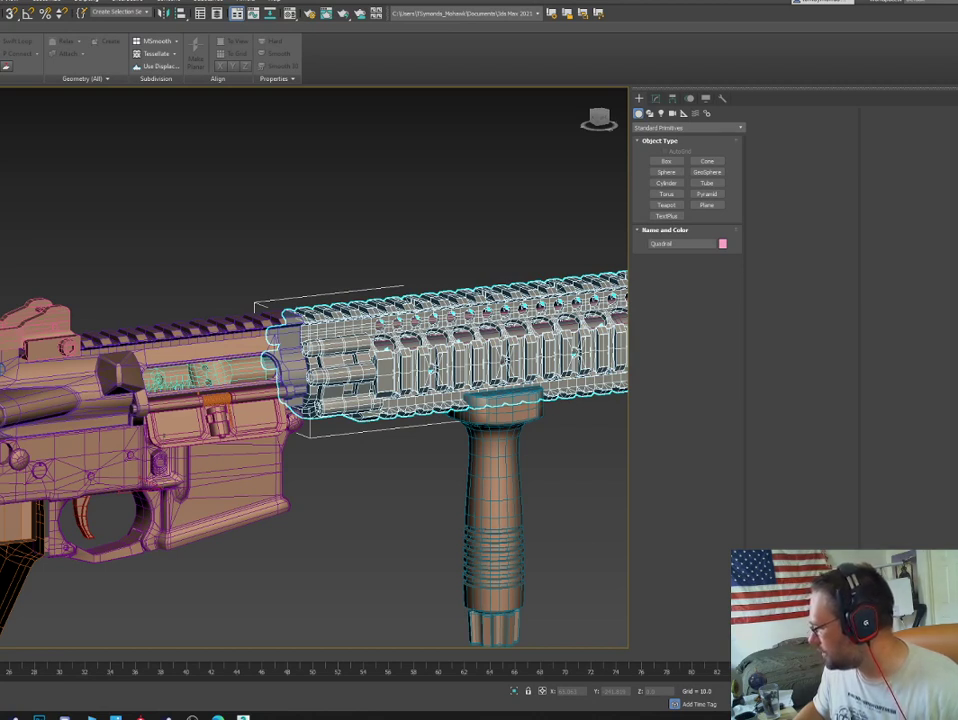
middle_drag(157, 473, 270, 395)
scroll(270, 395, down, 2)
alt+middle_drag(255, 263, 216, 440)
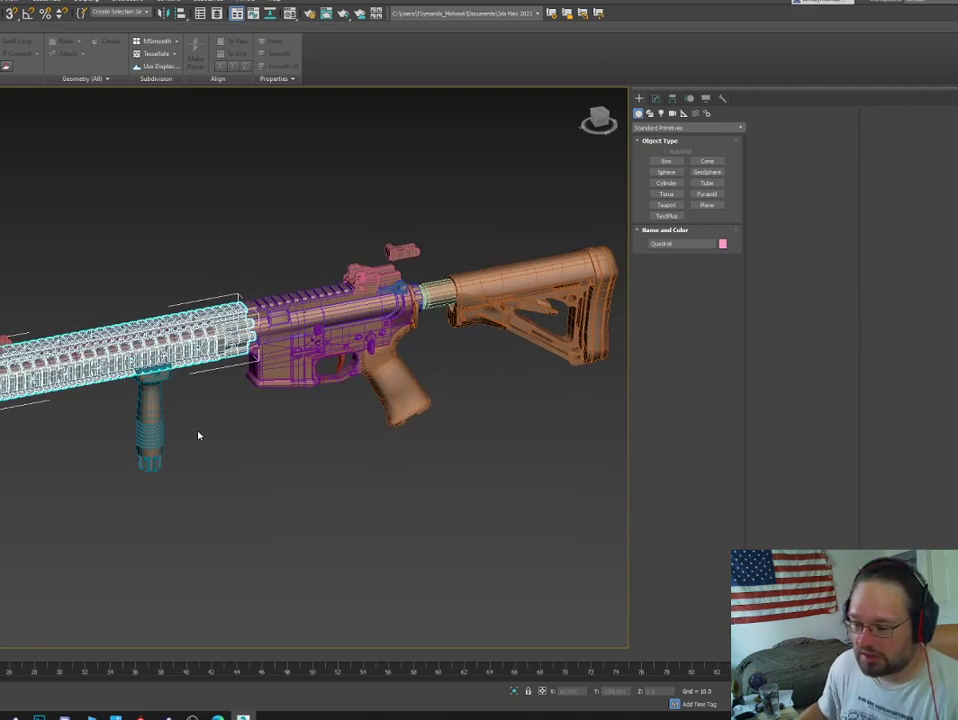
alt+middle_drag(198, 435, 240, 457)
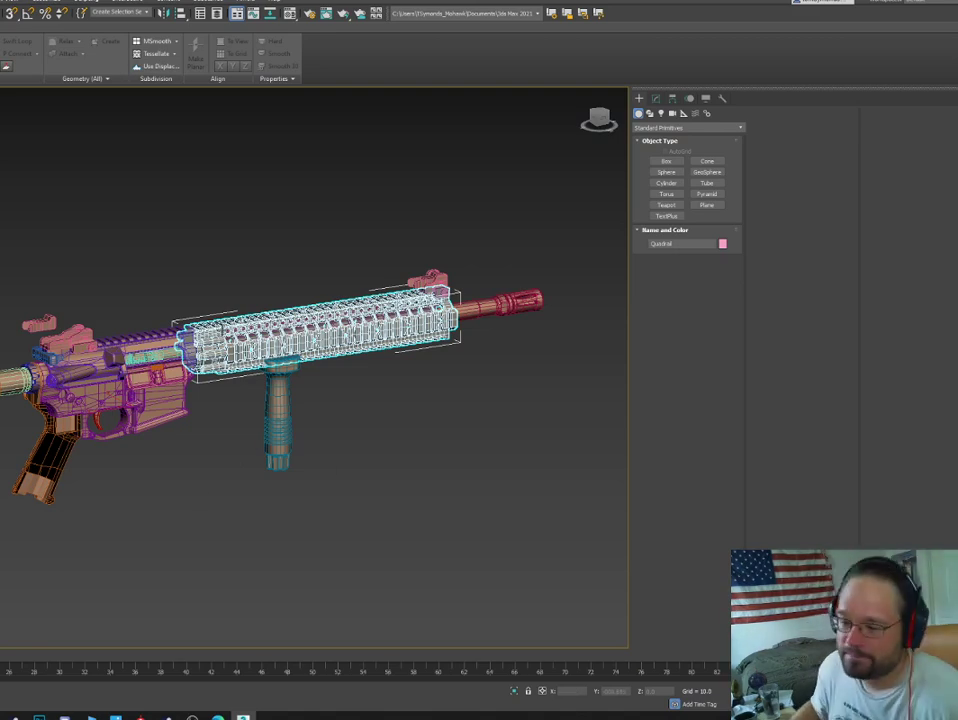
Show only the lower receiver by hiding every other part of the rifle.
scroll(225, 470, up, 6)
middle_drag(225, 455, 411, 563)
click(367, 401)
mouse_move(281, 395)
alt+middle_down()
mouse_move(306, 407)
mouse_move(265, 402)
mouse_move(267, 388)
alt+middle_up()
right_click(267, 388)
click(292, 345)
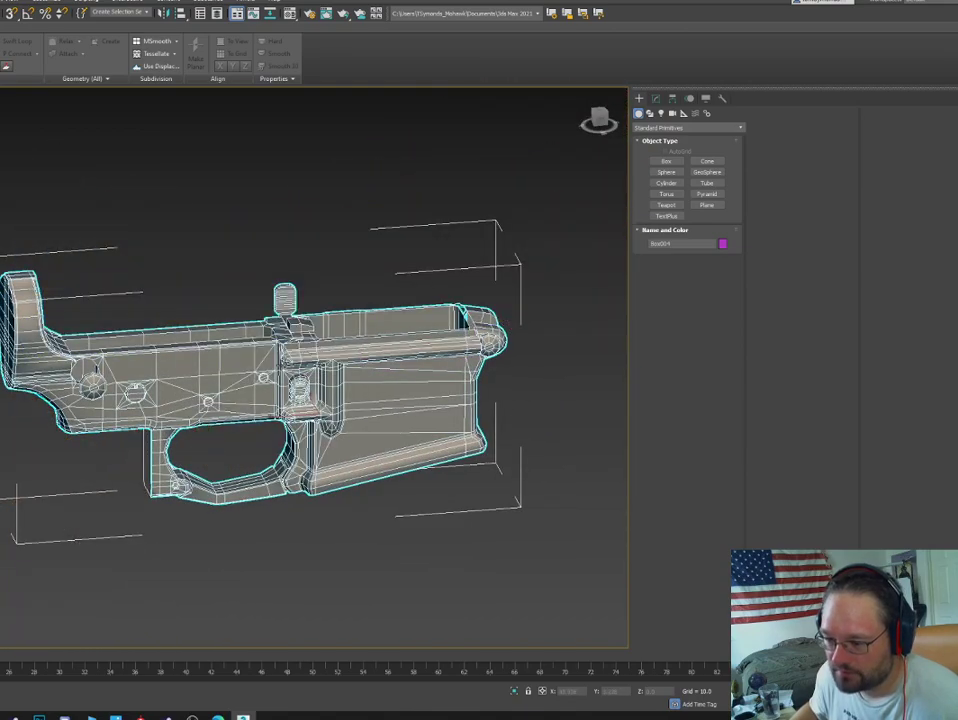
Examine the lower receiver's mesh on both sides, including the trigger guard, selector lever and rear ring.
alt+middle_drag(420, 310, 387, 355)
click(387, 355)
click(345, 410)
alt+middle_drag(290, 392, 135, 362)
scroll(165, 402, up, 4)
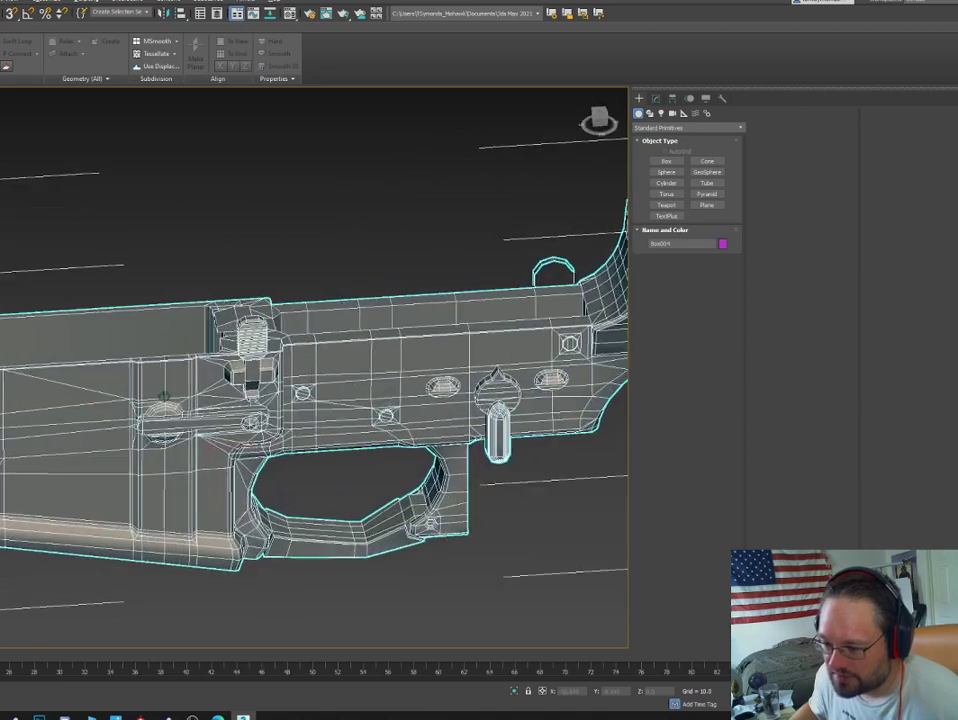
scroll(165, 402, down, 3)
alt+middle_drag(165, 402, 196, 394)
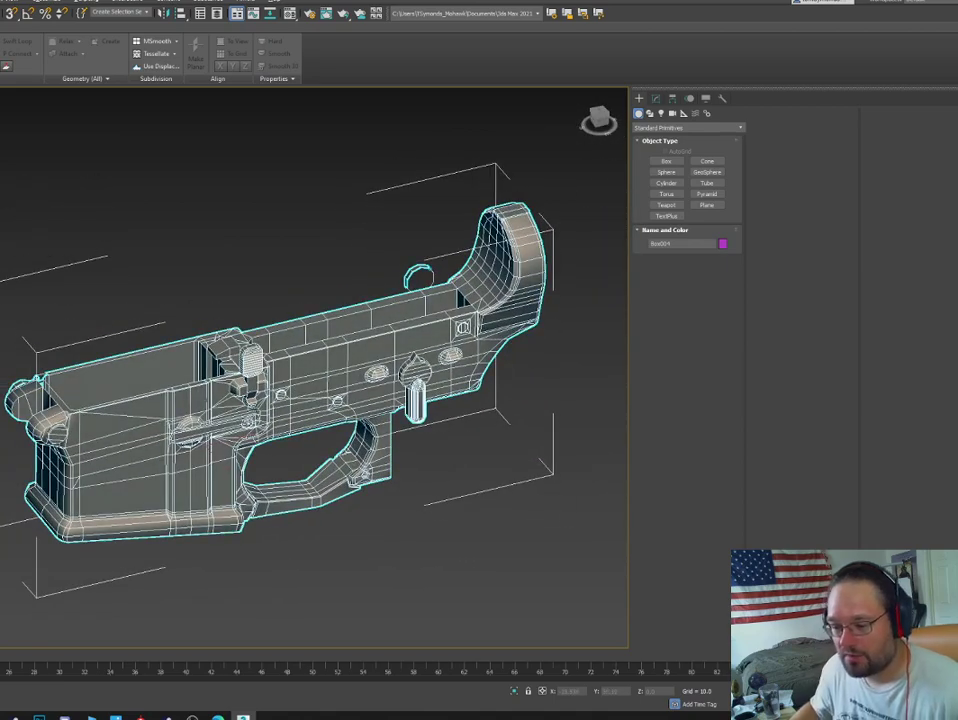
scroll(262, 379, up, 3)
alt+middle_drag(253, 352, 297, 303)
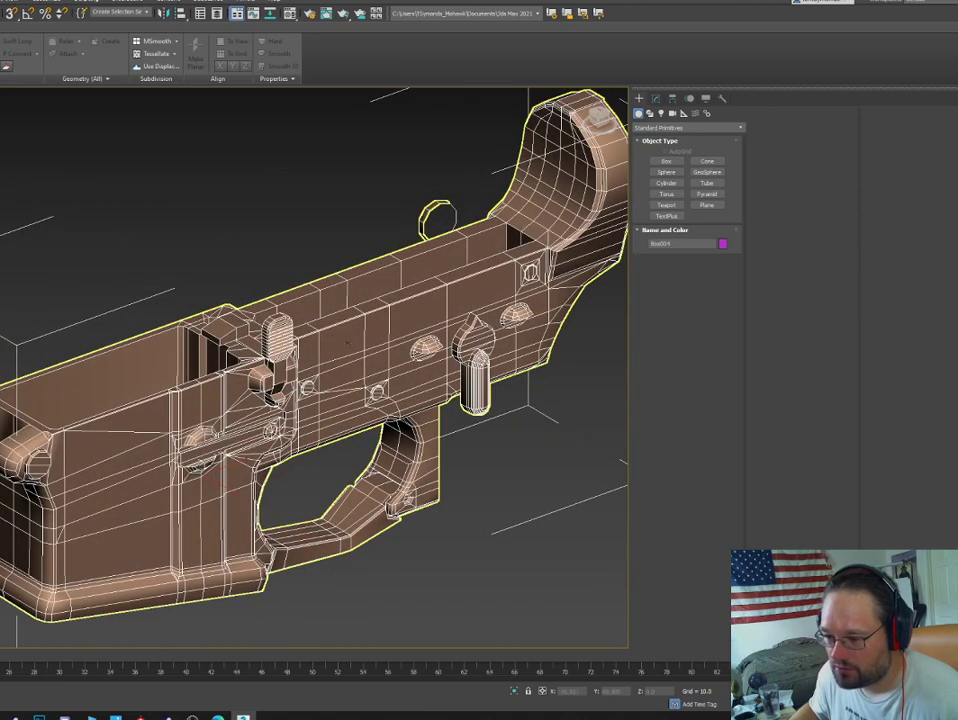
middle_drag(506, 287, 206, 386)
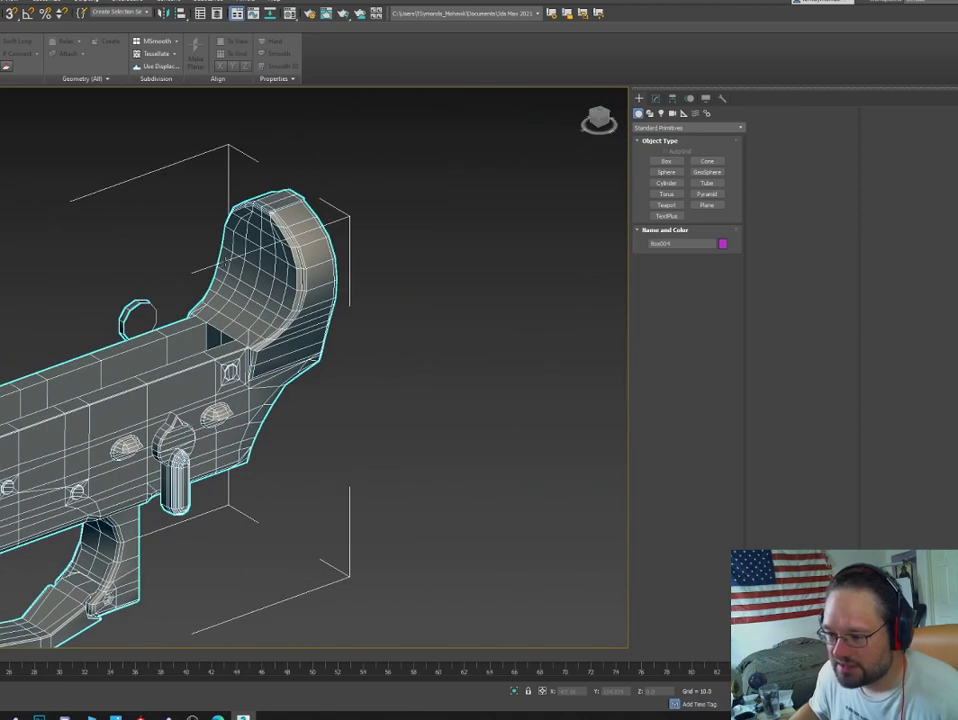
alt+middle_drag(225, 260, 265, 269)
middle_drag(148, 206, 289, 355)
scroll(289, 355, up, 3)
Select a single polygon on the inner face of the lower receiver's rear ring.
key(2)
key(4)
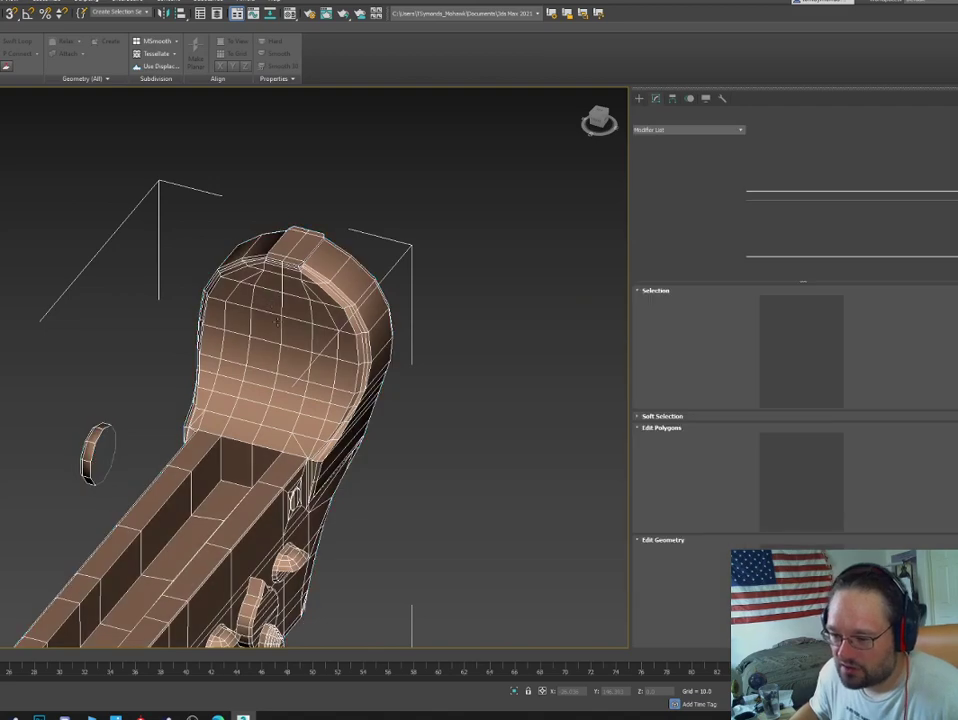
click(266, 299)
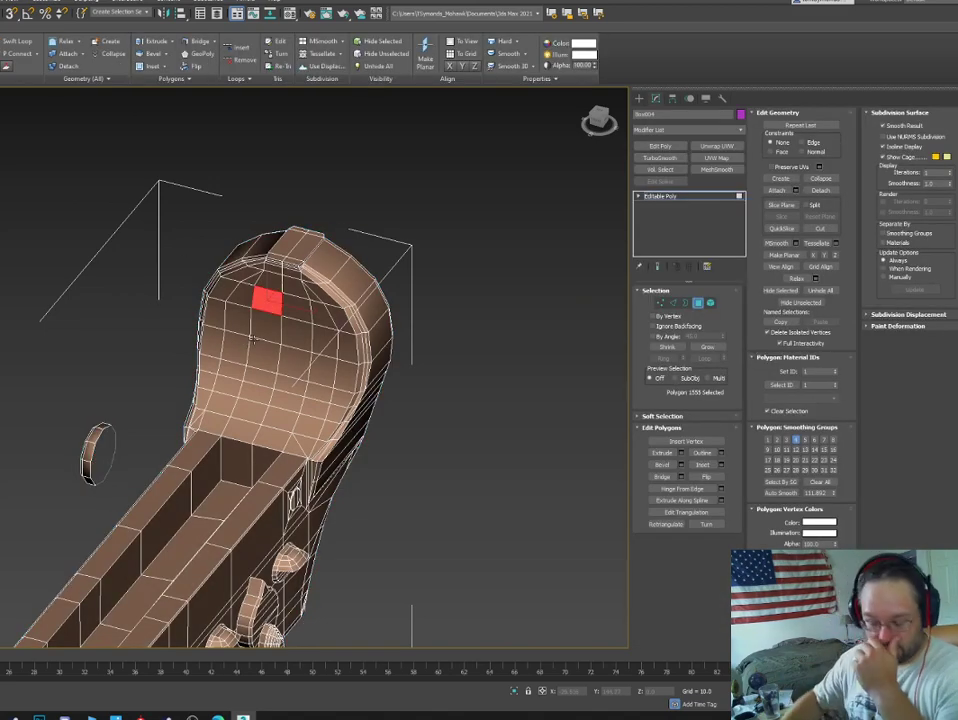
alt+middle_drag(268, 255, 273, 320)
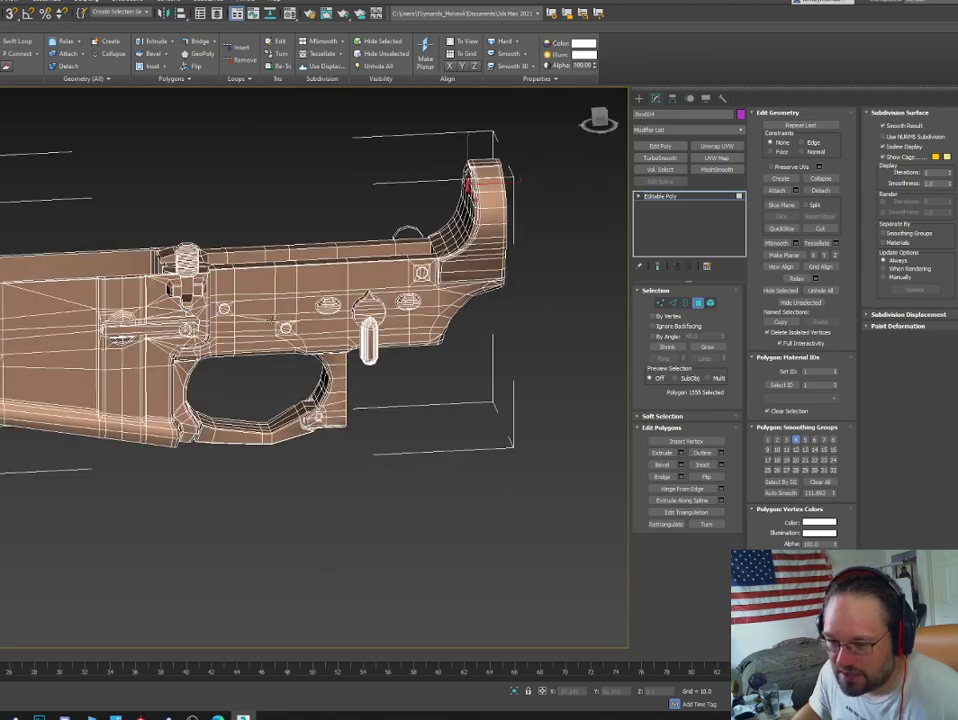
alt+middle_drag(151, 326, 81, 338)
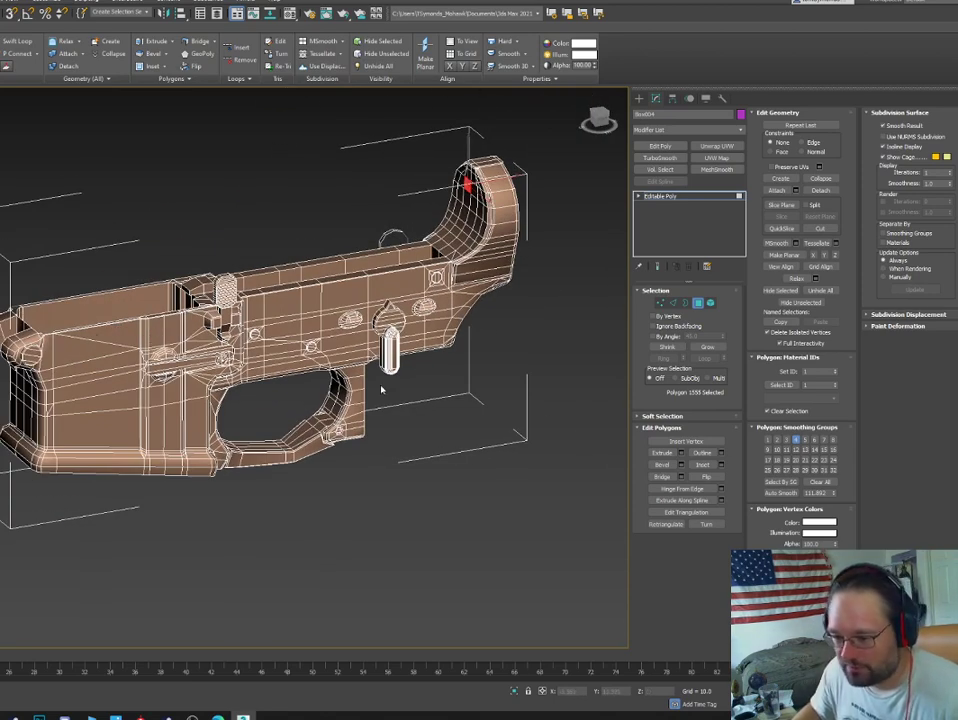
alt+middle_drag(268, 267, 136, 318)
Unhide all hidden rifle parts and the reference image plane.
right_click(138, 308)
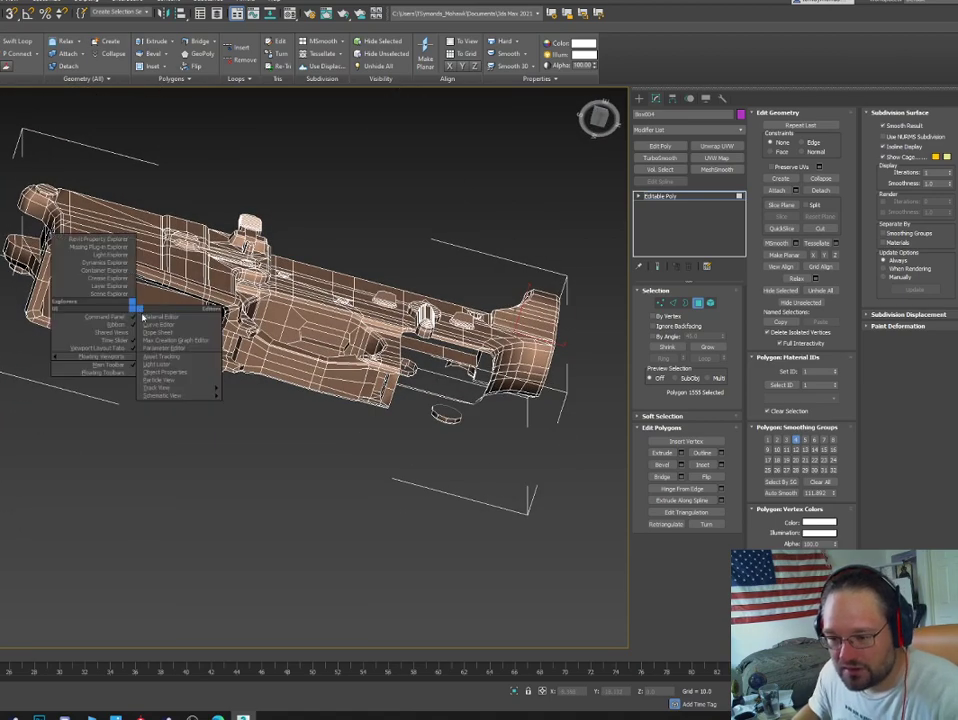
key(l)
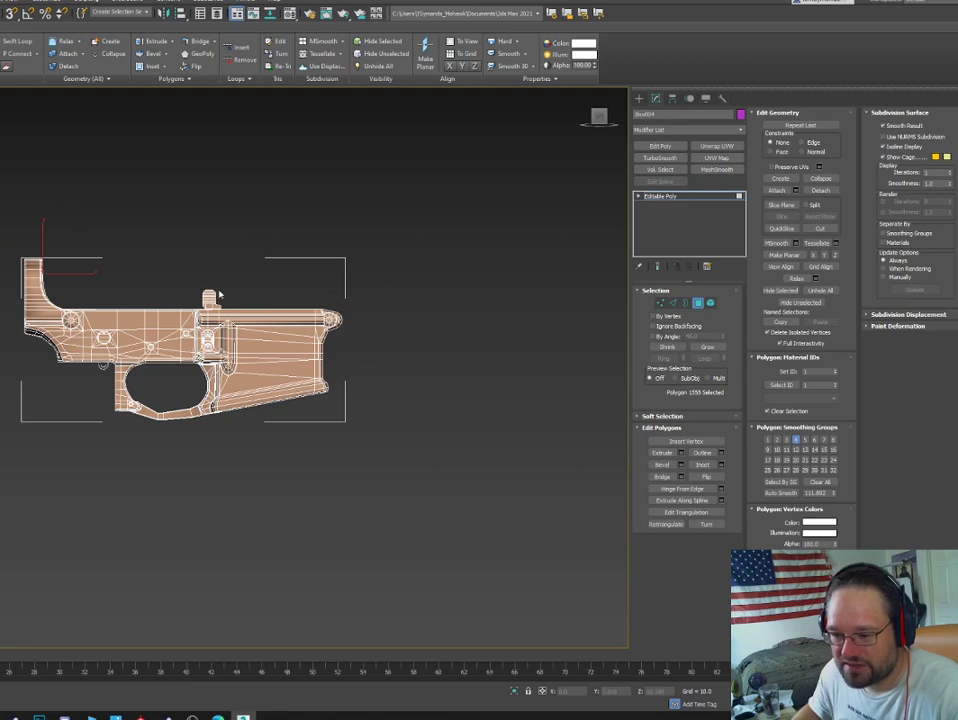
alt+middle_drag(150, 238, 164, 262)
scroll(164, 262, up, 3)
right_click(160, 242)
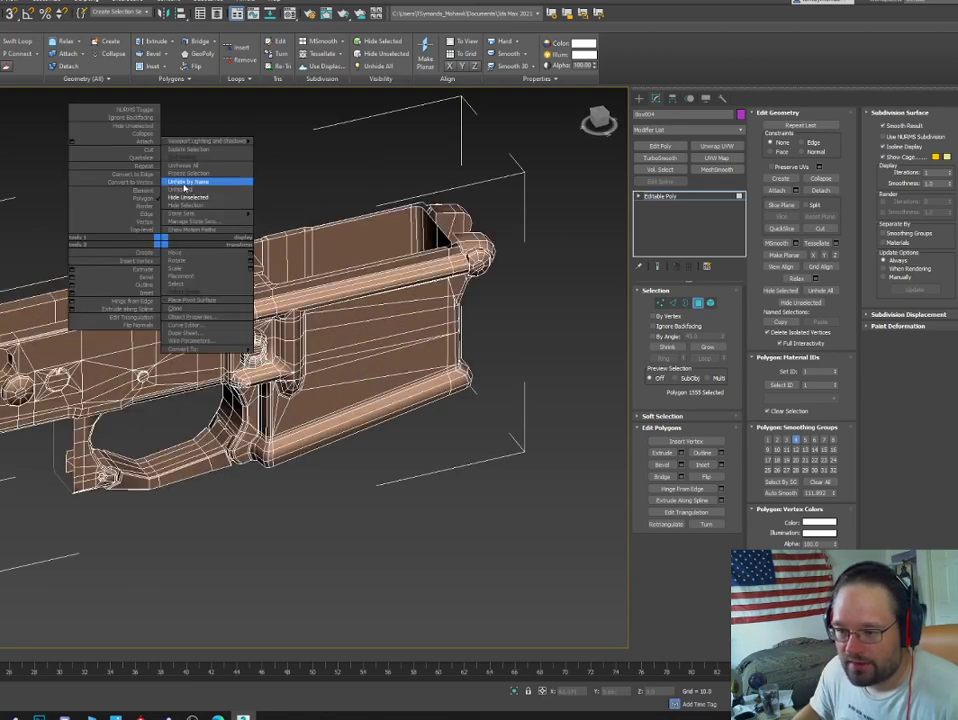
click(139, 140)
click(596, 328)
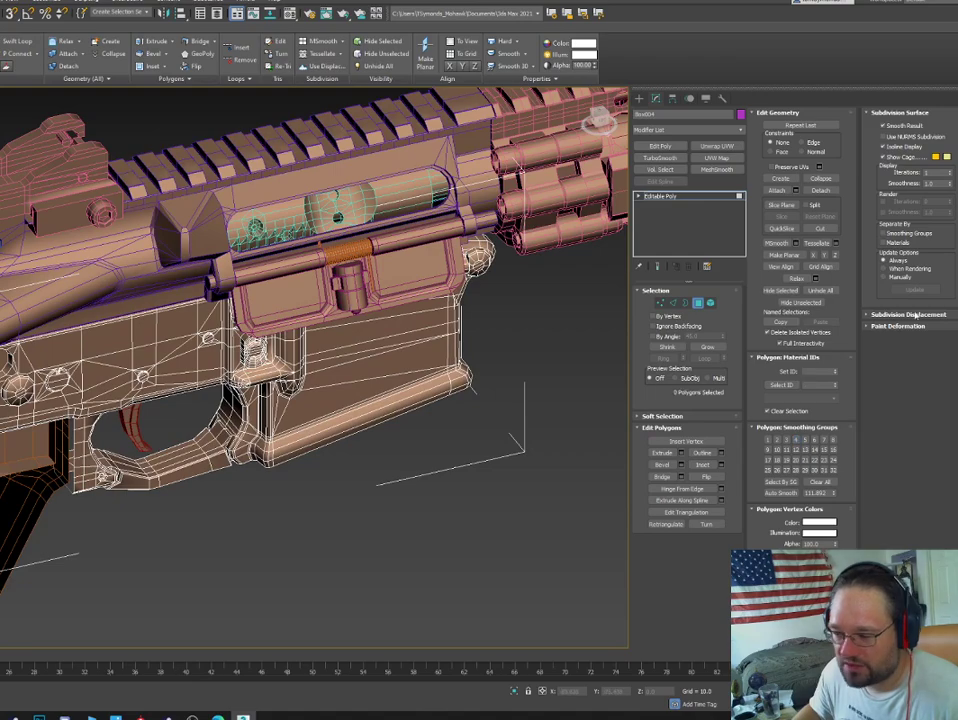
Leave polygon editing and mirror the half-modelled pistol grip across the X axis as an instance.
click(699, 303)
click(24, 532)
alt+middle_drag(24, 532, 375, 312)
scroll(459, 487, down, 3)
middle_drag(168, 248, 250, 314)
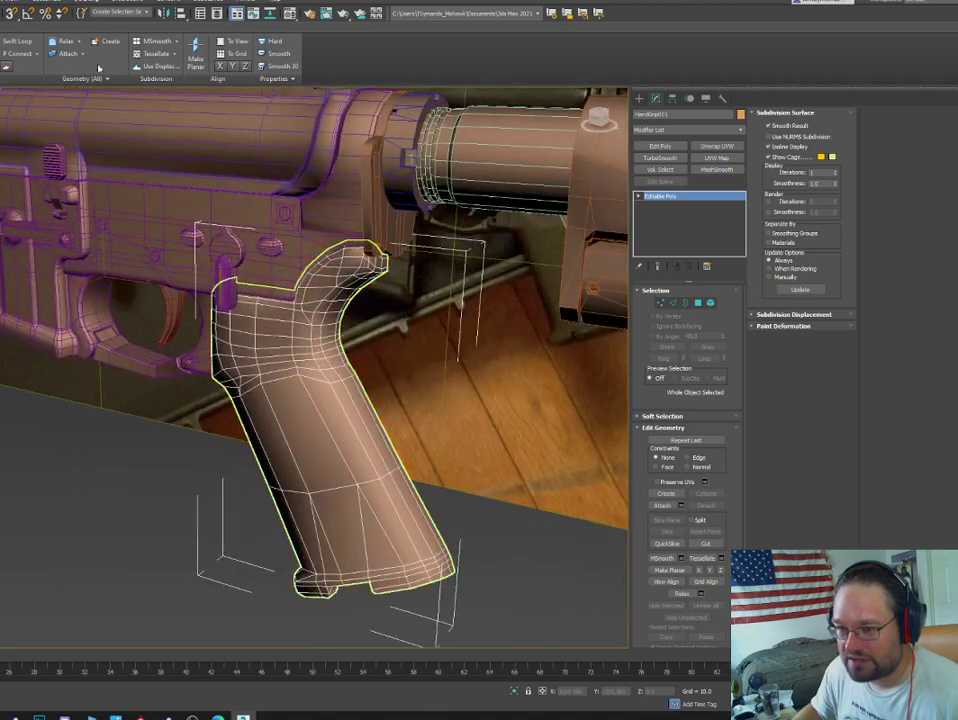
click(161, 13)
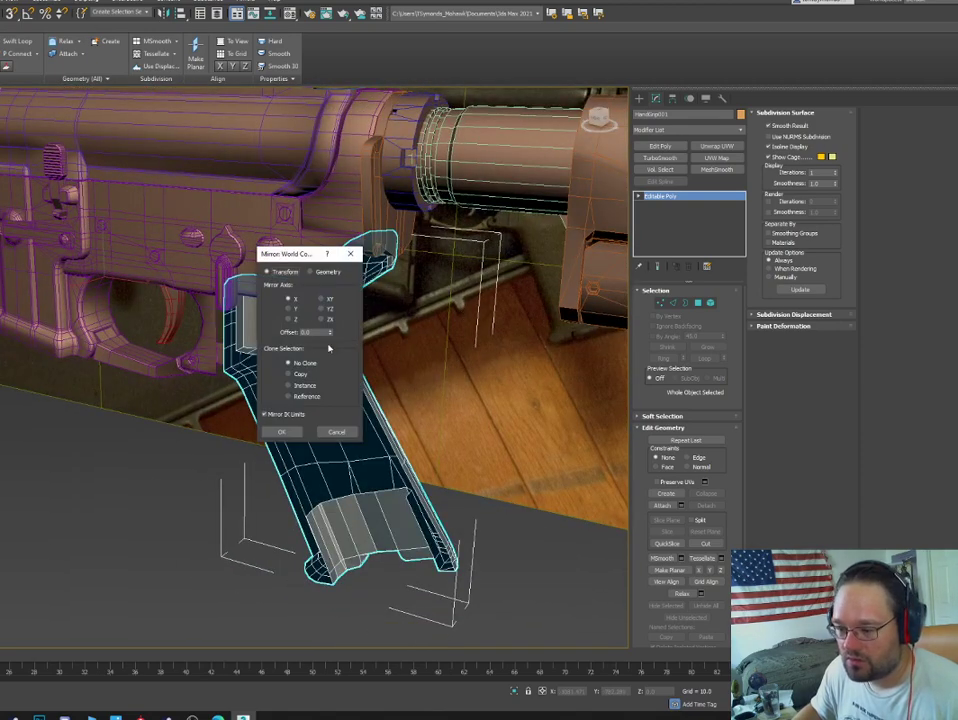
click(297, 387)
click(282, 432)
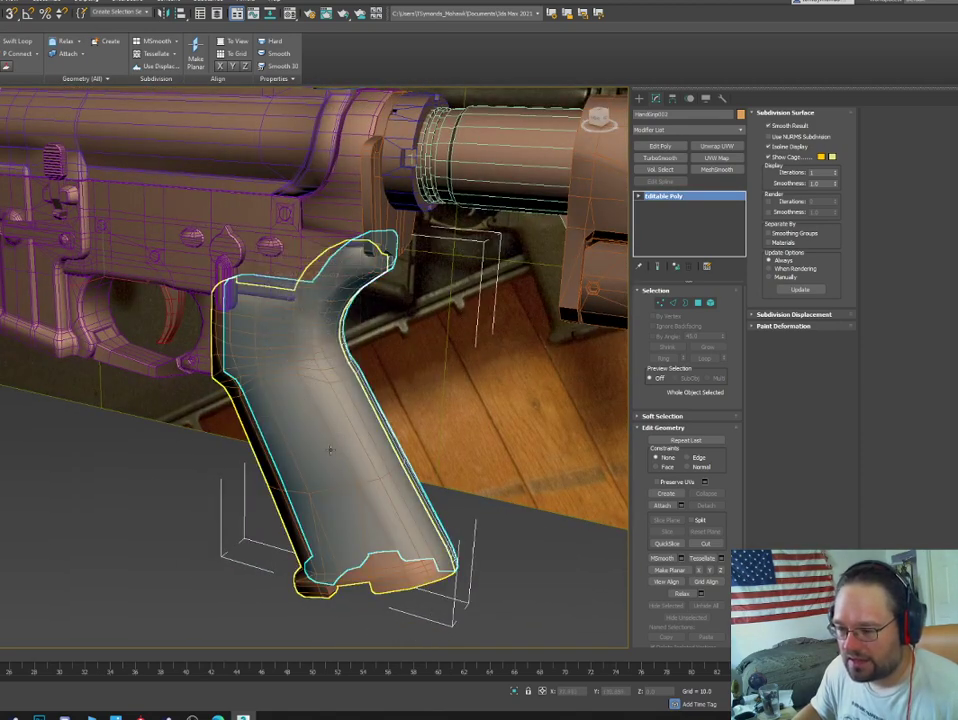
Inspect the mirrored pistol grip from the rifle's opposite side and from its open lower end.
alt+middle_drag(349, 466, 194, 452)
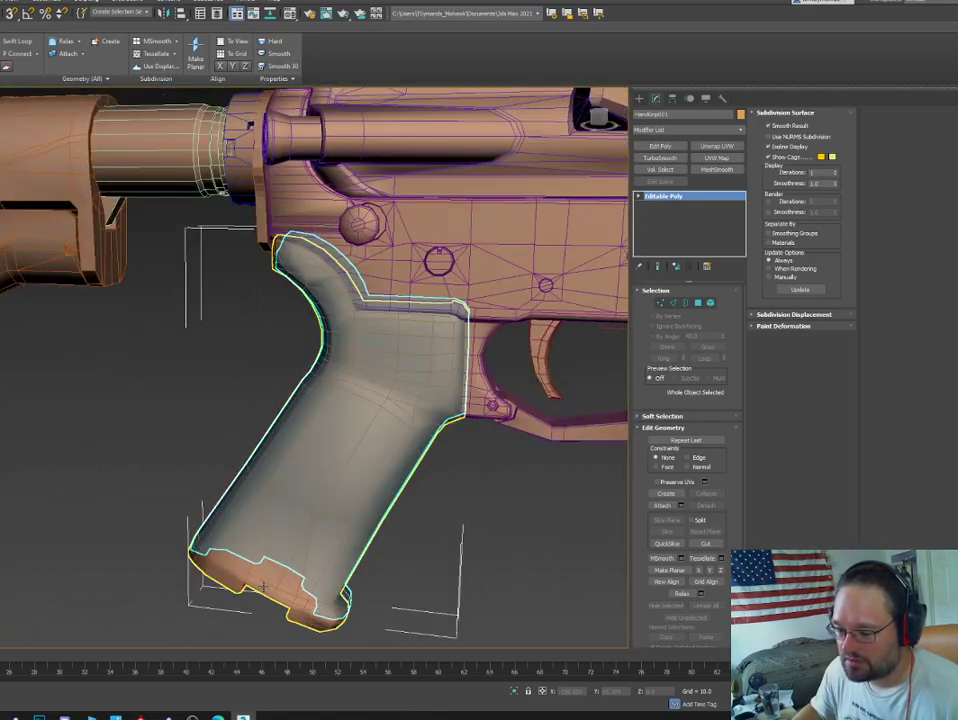
click(263, 584)
alt+middle_drag(431, 597, 436, 472)
click(391, 336)
scroll(440, 272, up, 3)
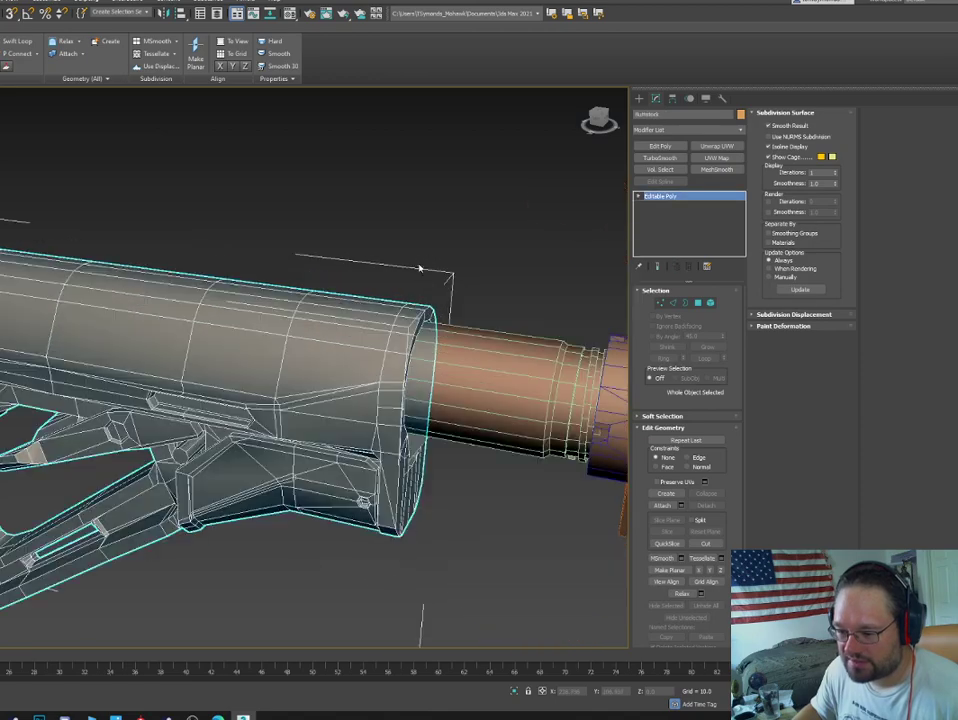
Select the buttstock together with its butt pad and slide both forward along the buffer tube toward the receiver.
alt+middle_drag(424, 292, 393, 364)
ctrl+click(12, 430)
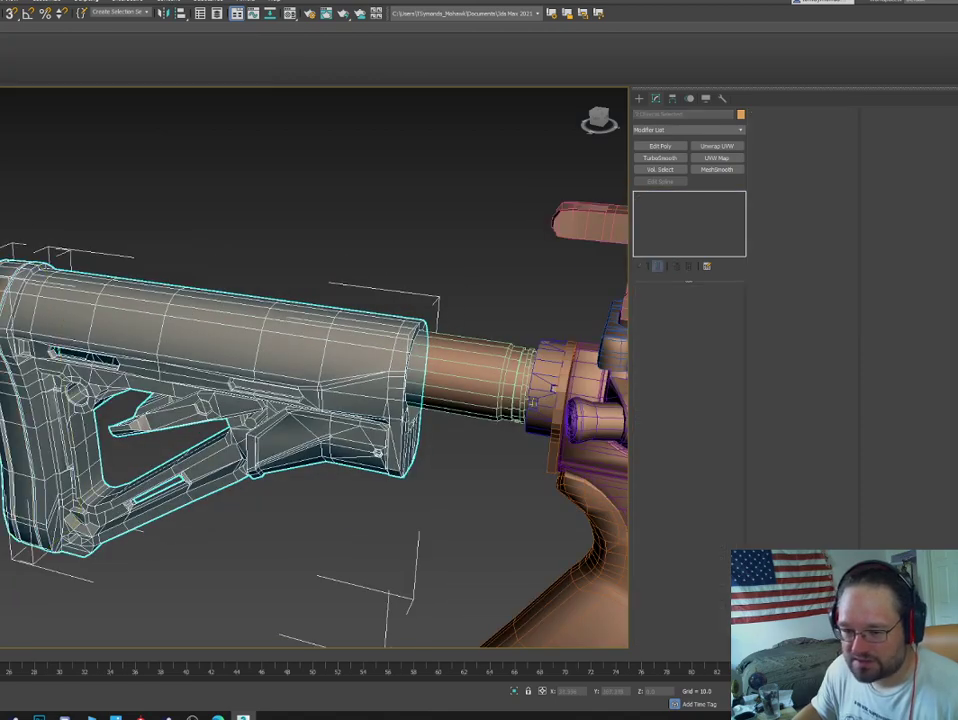
key(w)
drag(77, 415, 170, 433)
alt+middle_drag(170, 432, 86, 429)
scroll(242, 556, up, 3)
click(242, 556)
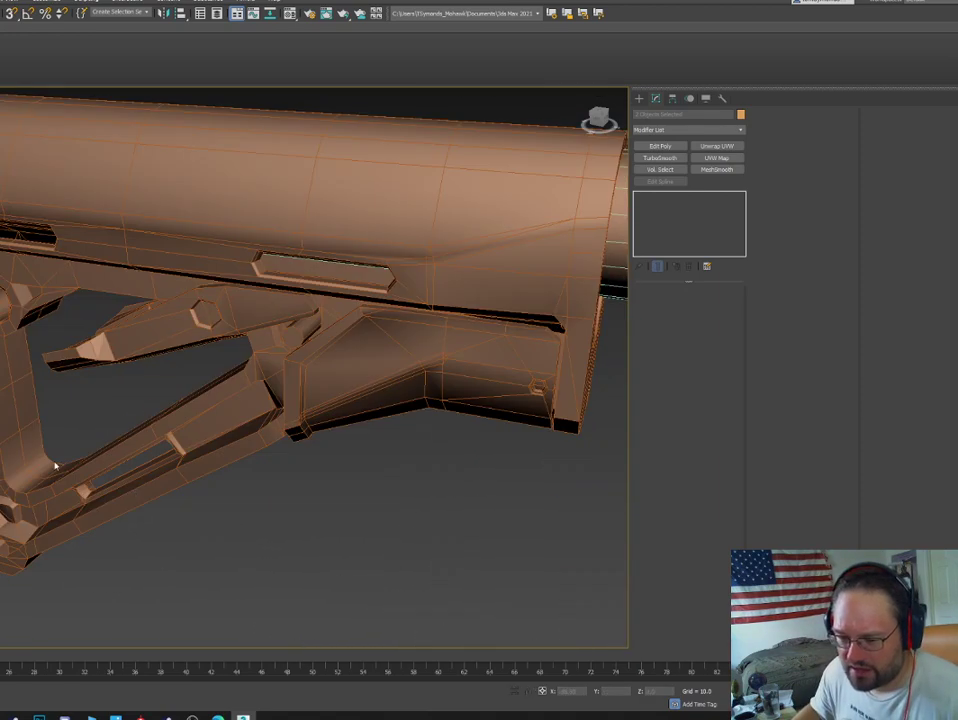
scroll(53, 464, down, 3)
click(47, 304)
middle_drag(47, 304, 153, 333)
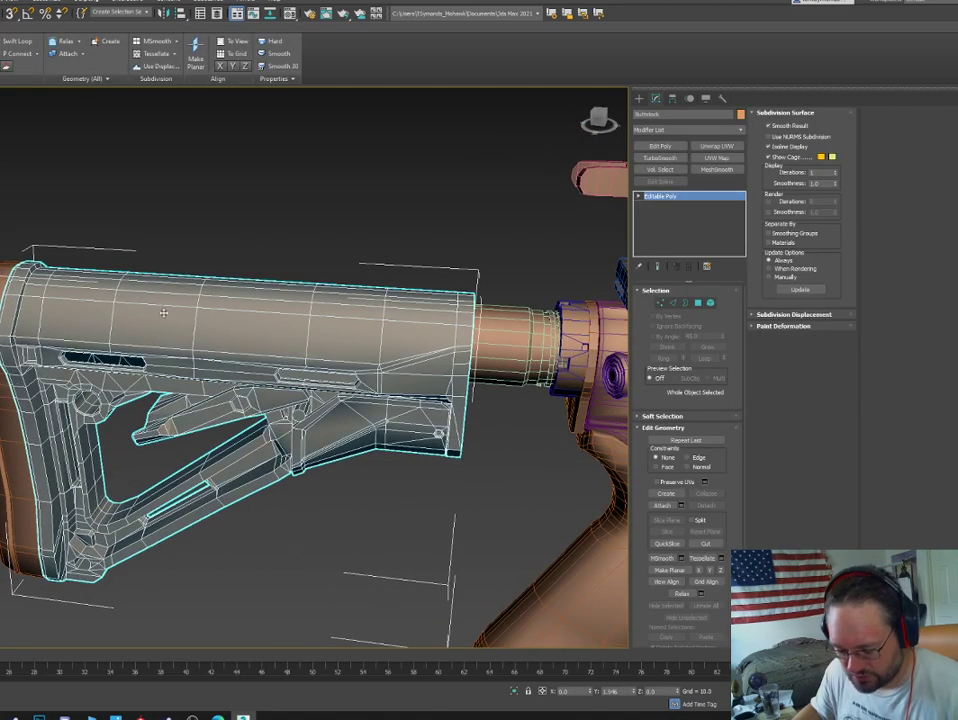
click(227, 221)
Open the Material Editor and try to assign the plain grey material beside the brown one to the buttstock.
key(m)
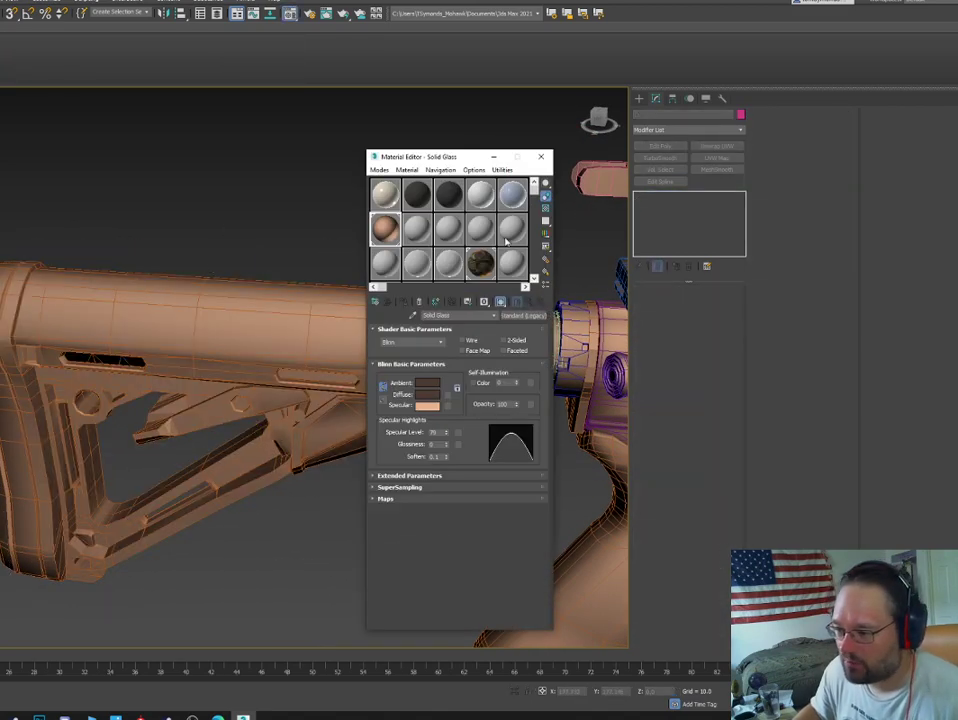
click(416, 229)
click(242, 298)
drag(242, 298, 243, 298)
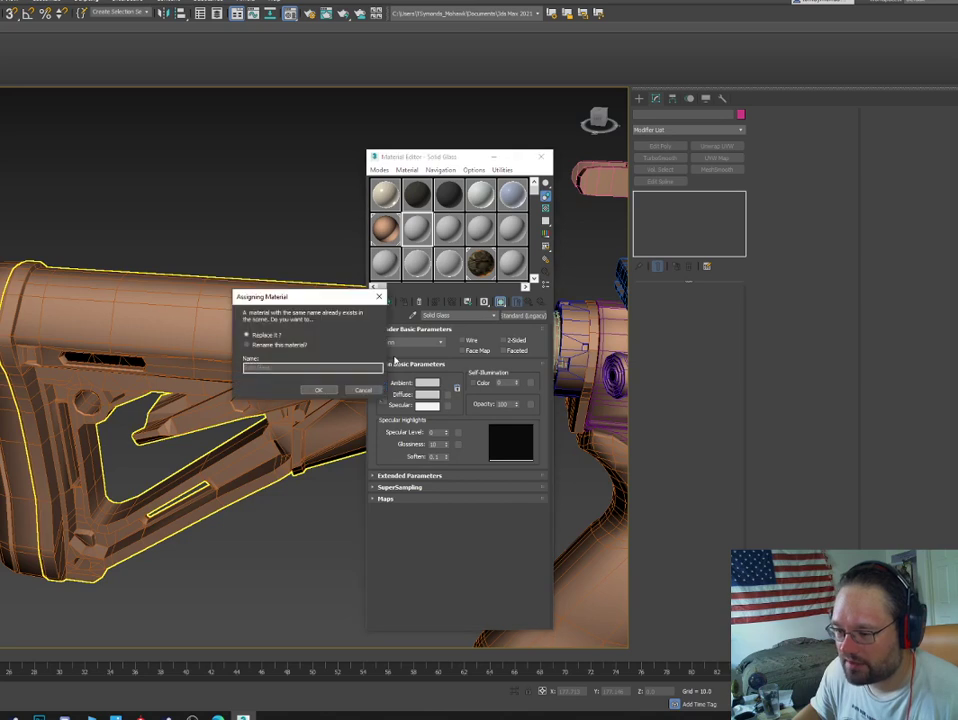
click(362, 391)
Rename the plain grey material as green and assign it to the buttstock.
drag(462, 316, 372, 330)
text(green)
key(Return)
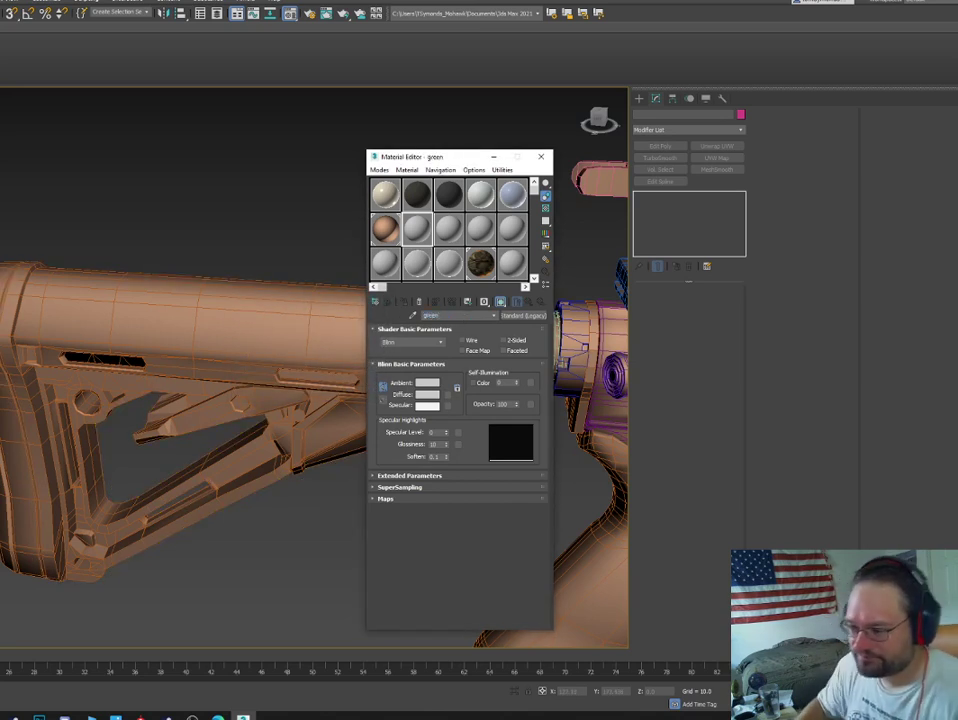
drag(419, 231, 197, 337)
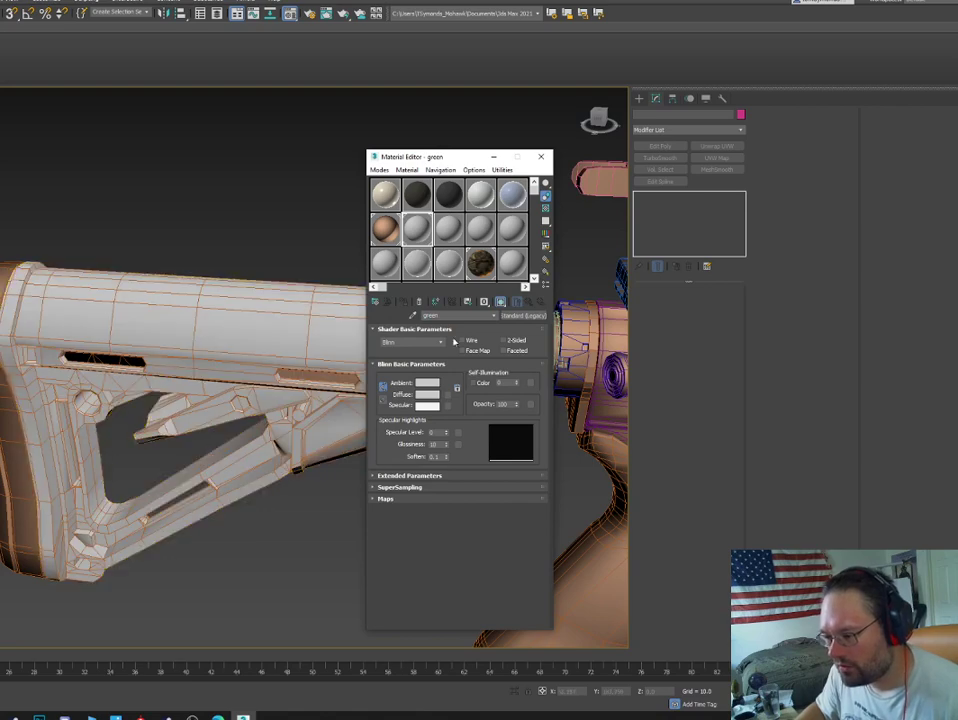
Set the green material's diffuse colour to a dark olive green with hue 53, saturation 152 and value 31.
click(432, 394)
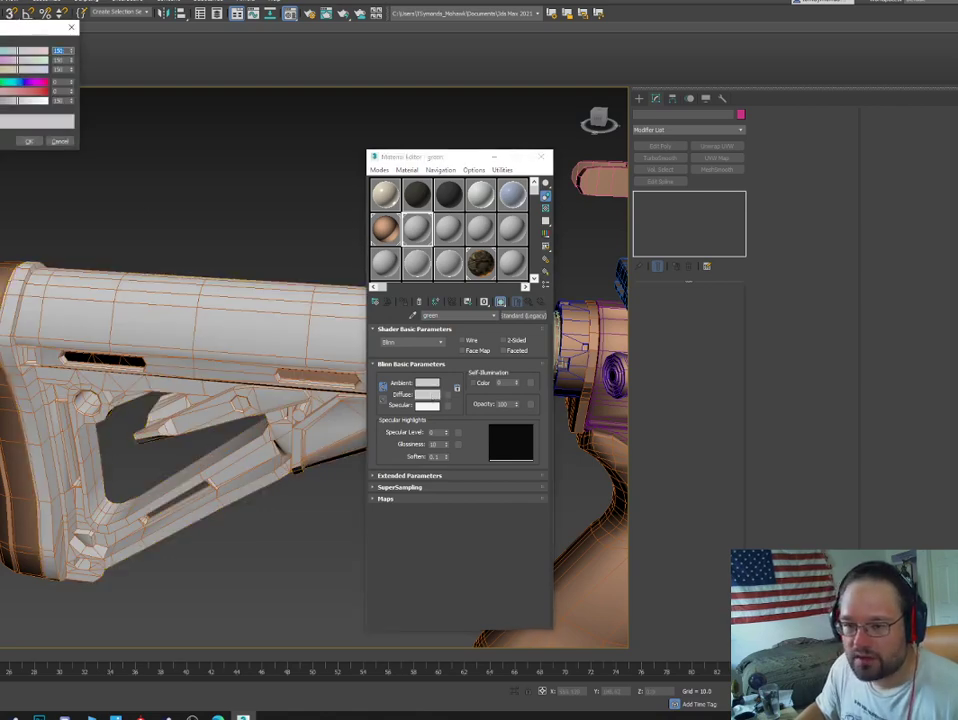
mouse_move(13, 94)
mouse_down()
mouse_move(0, 83)
mouse_move(0, 102)
mouse_move(18, 93)
mouse_up()
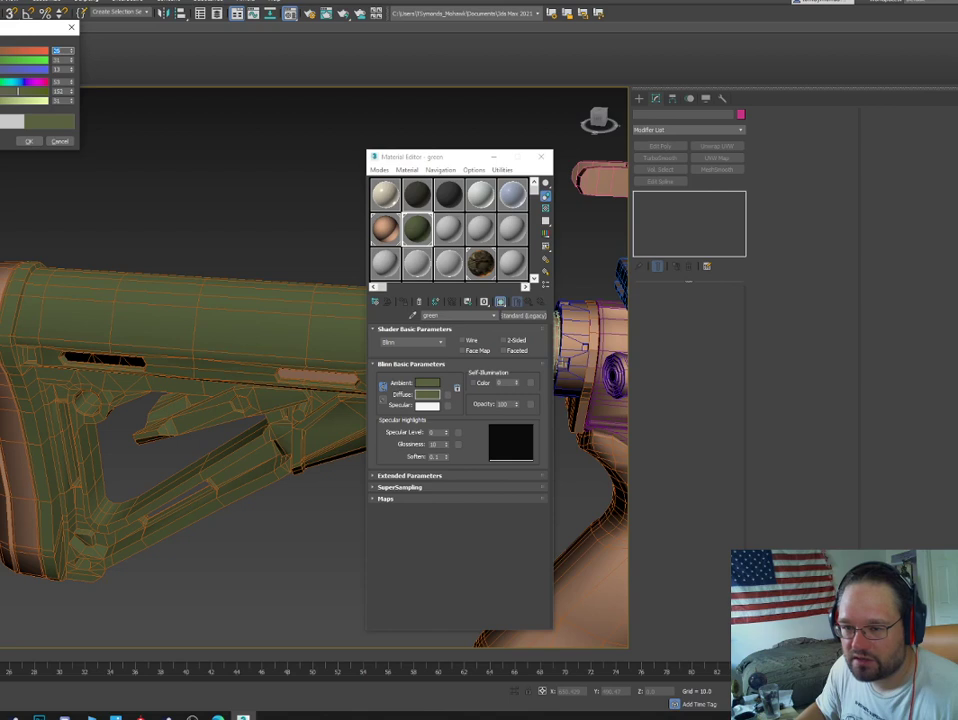
click(28, 141)
Assign the Flat Black Rubber material to the butt pad and put the Material Editor away.
click(420, 206)
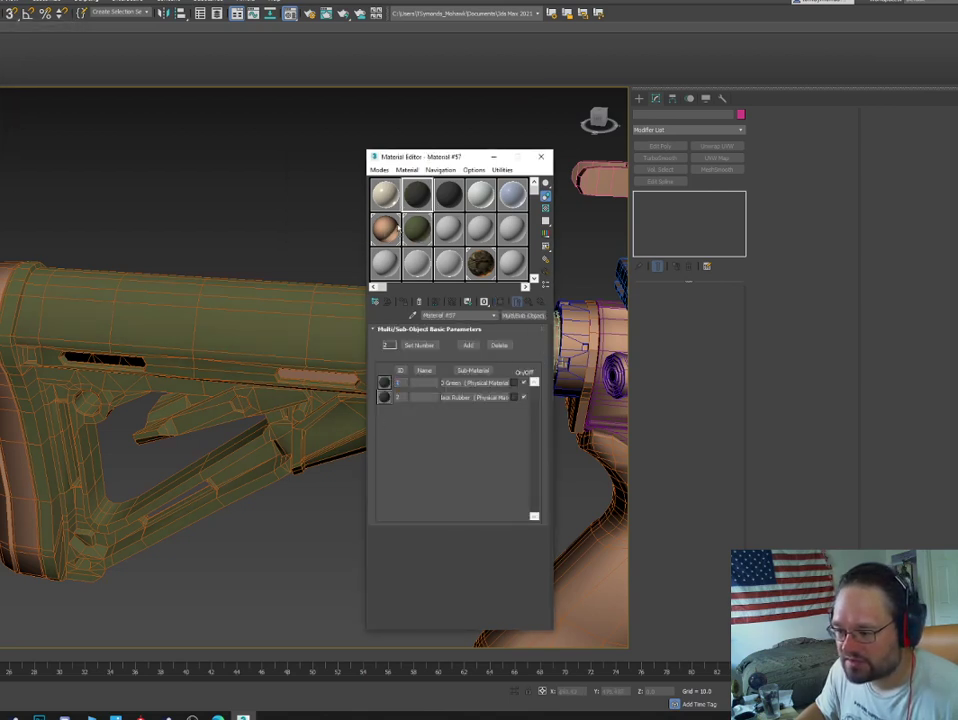
click(448, 193)
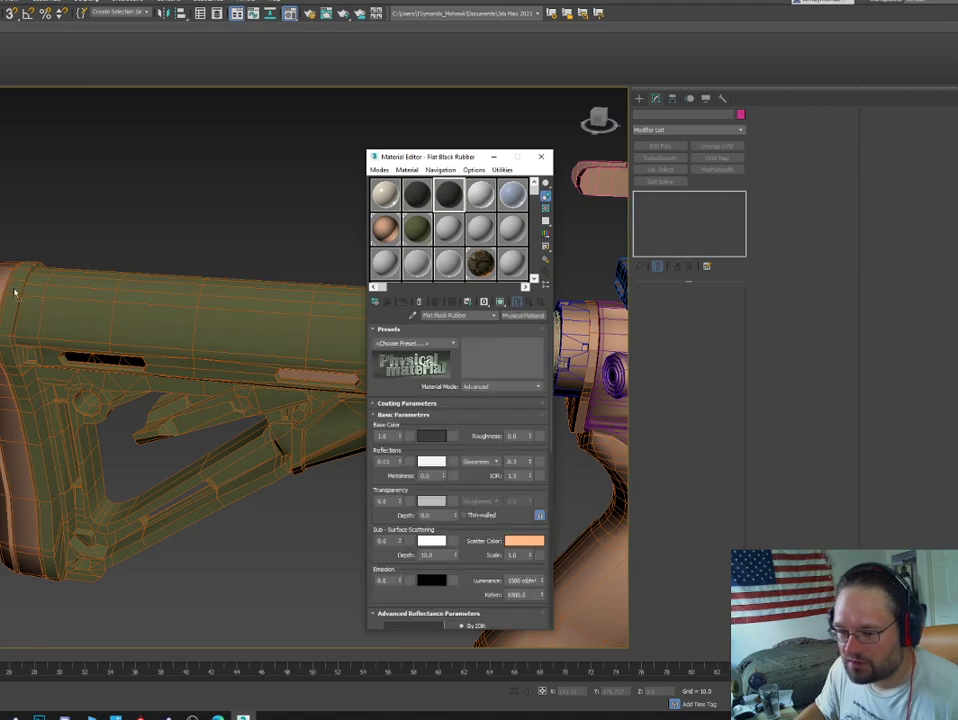
click(491, 156)
Clear the selection, turn off edged faces and review the shaded buttstock and the whole rifle.
click(498, 346)
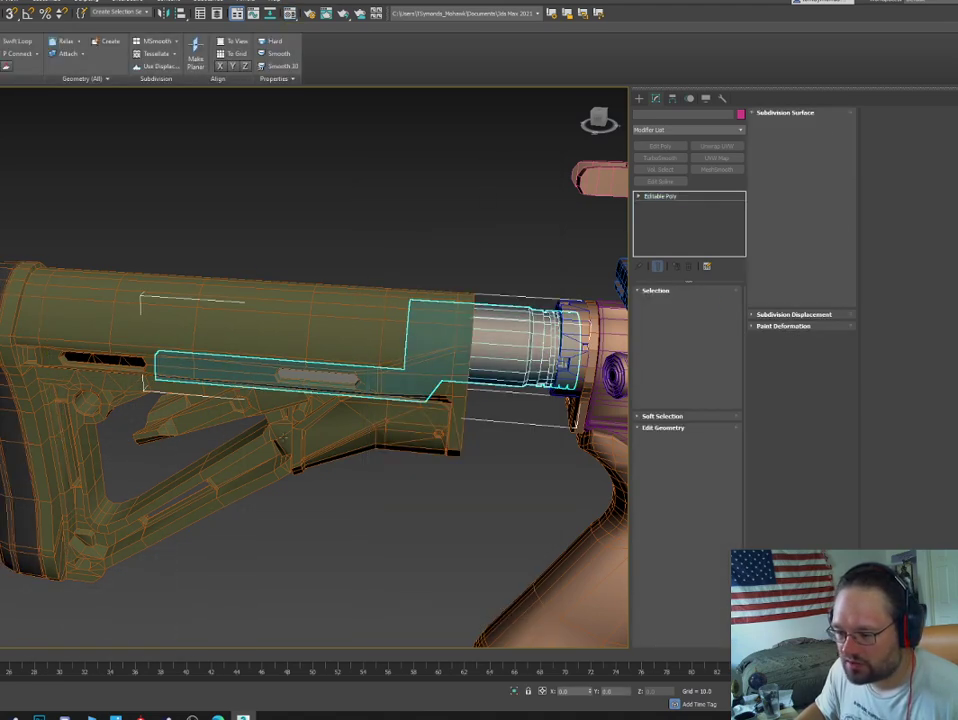
click(331, 494)
key(F4)
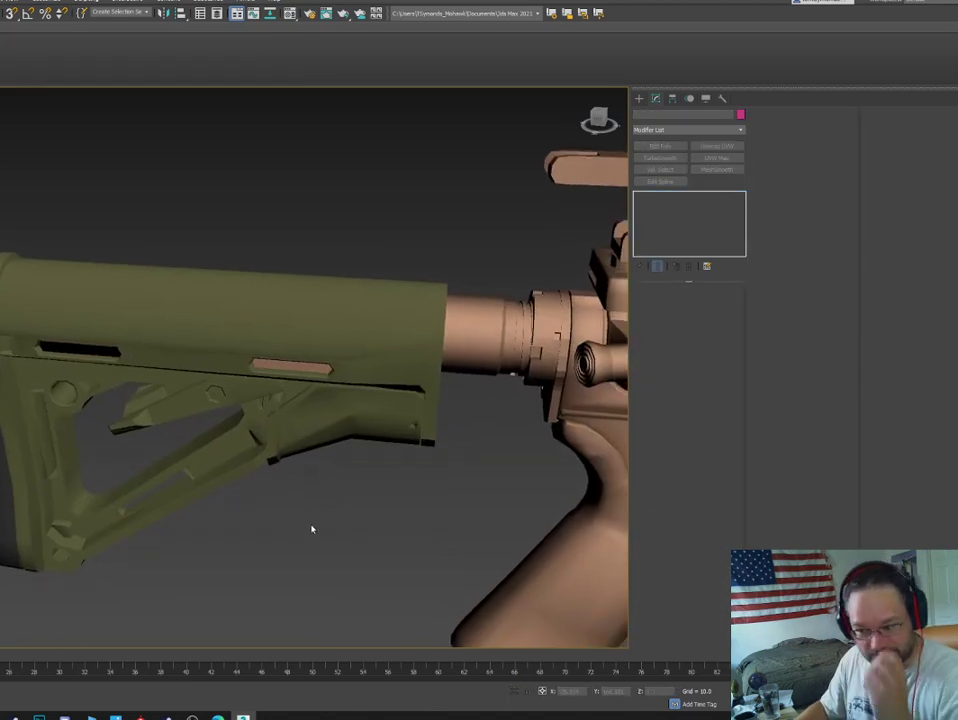
alt+middle_drag(305, 494, 351, 451)
scroll(378, 490, down, 5)
scroll(351, 451, up, 4)
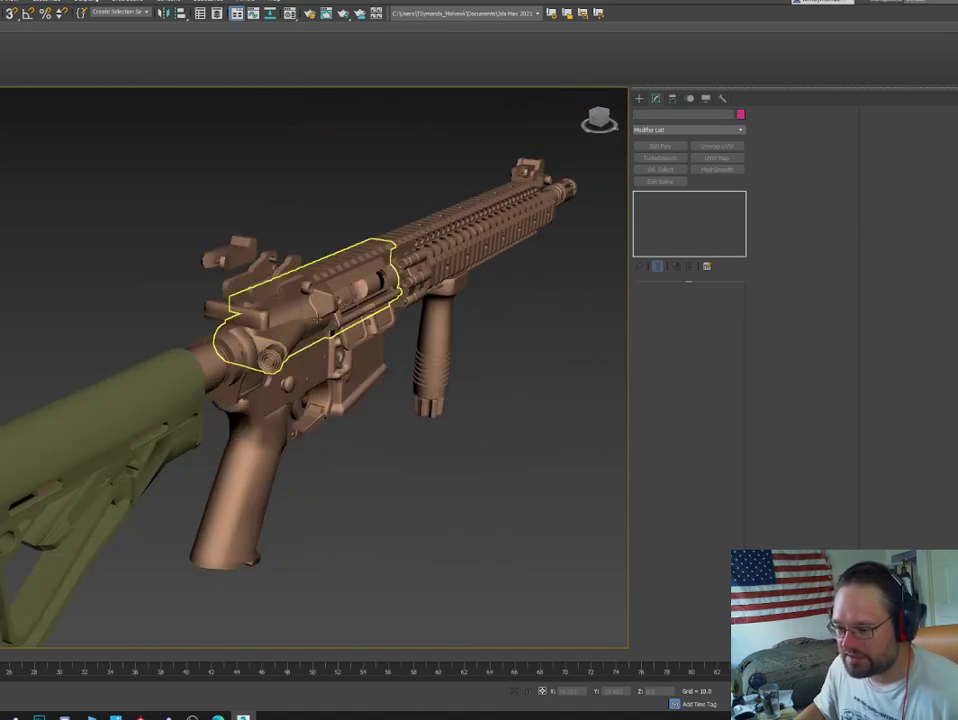
Examine the shaded upper receiver, ejection port, dust cover and quad-rail handguard from several angles.
click(270, 270)
click(371, 387)
alt+middle_drag(371, 387, 374, 415)
click(386, 444)
middle_drag(403, 298, 376, 327)
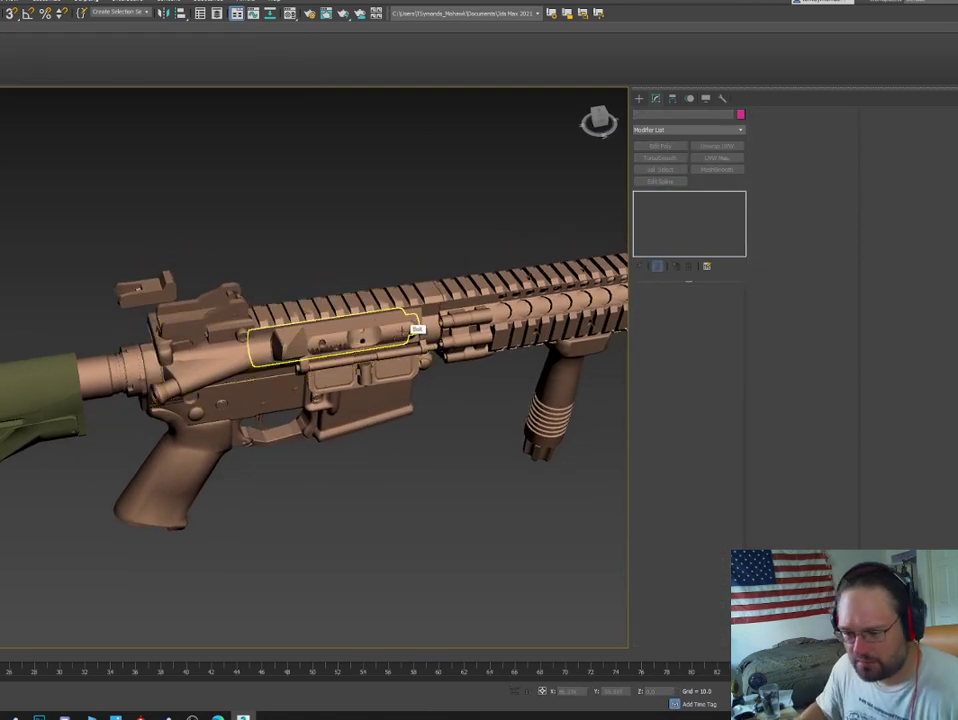
scroll(394, 324, up, 3)
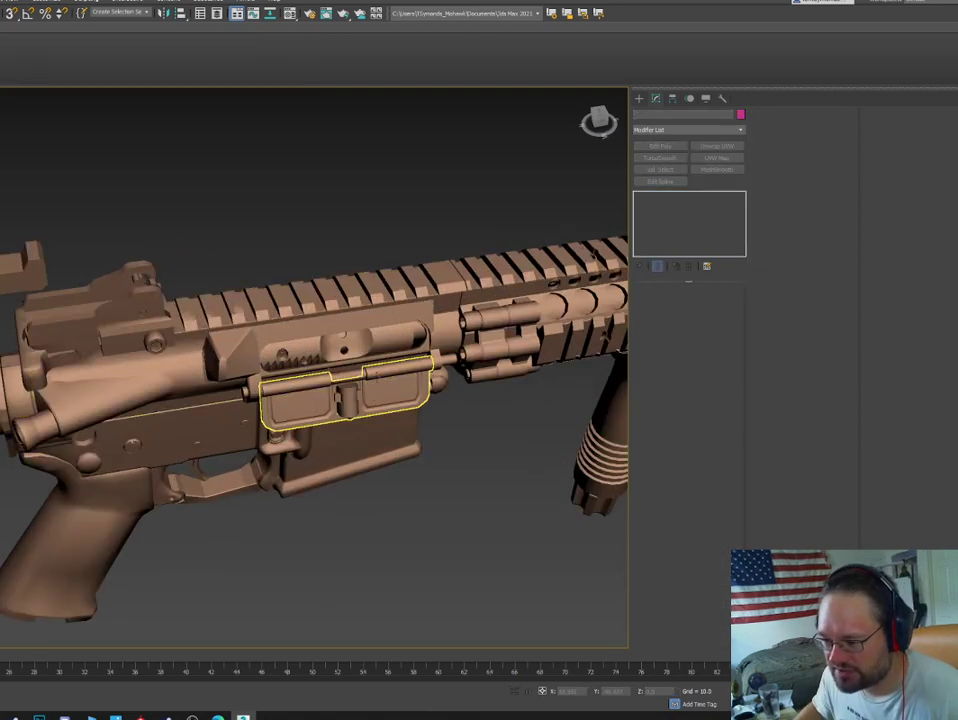
alt+middle_drag(366, 390, 295, 428)
alt+middle_drag(230, 440, 261, 419)
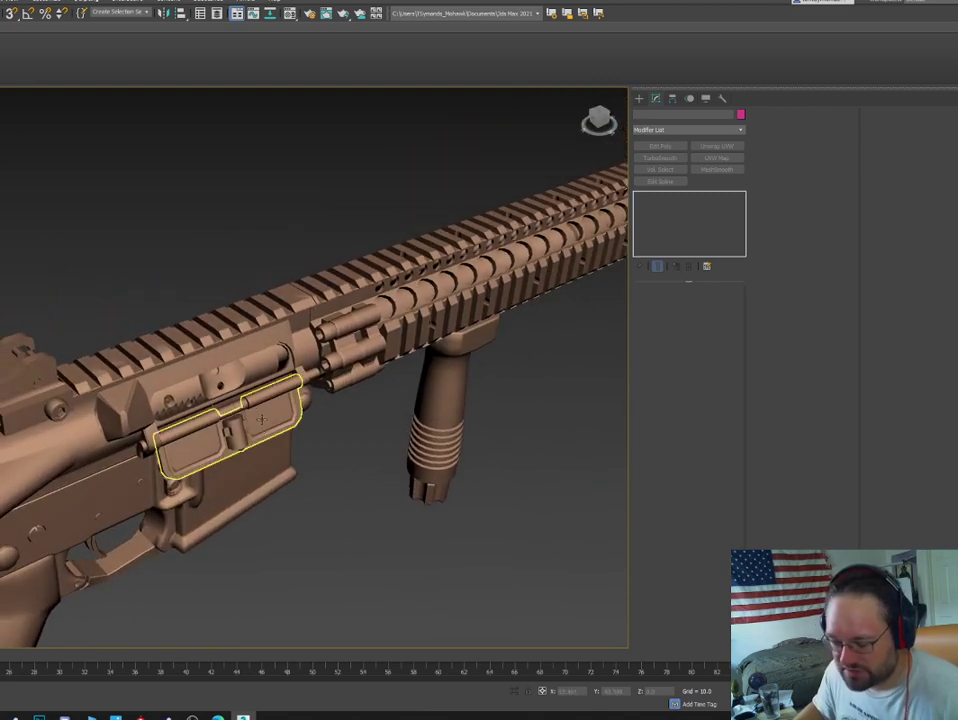
Open the brown Solid Glass material and raise its self-illumination to 18.
key(m)
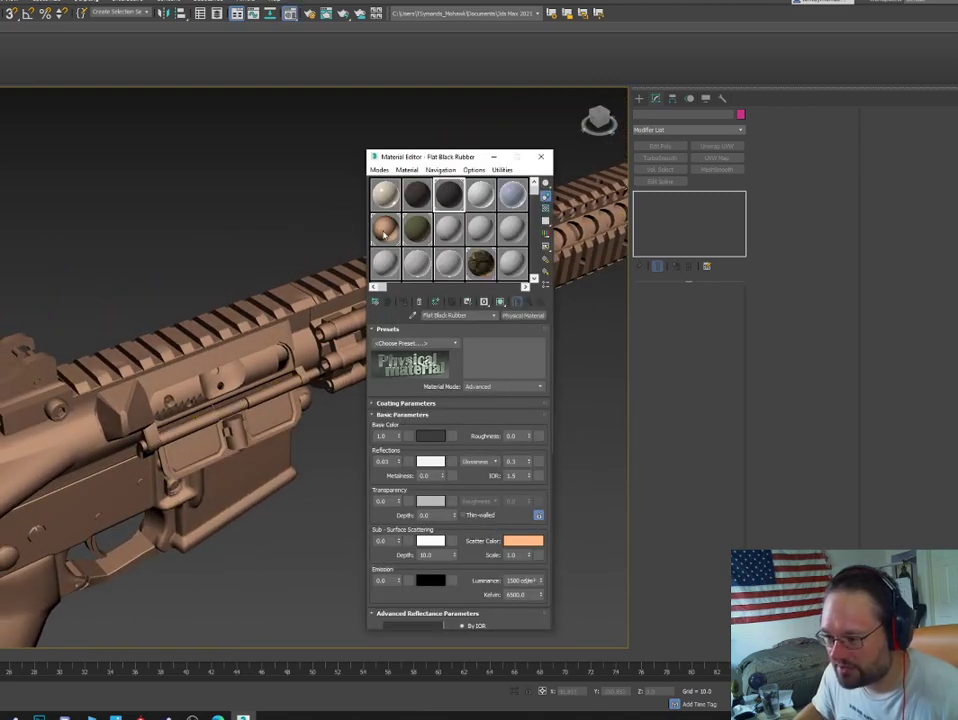
click(385, 230)
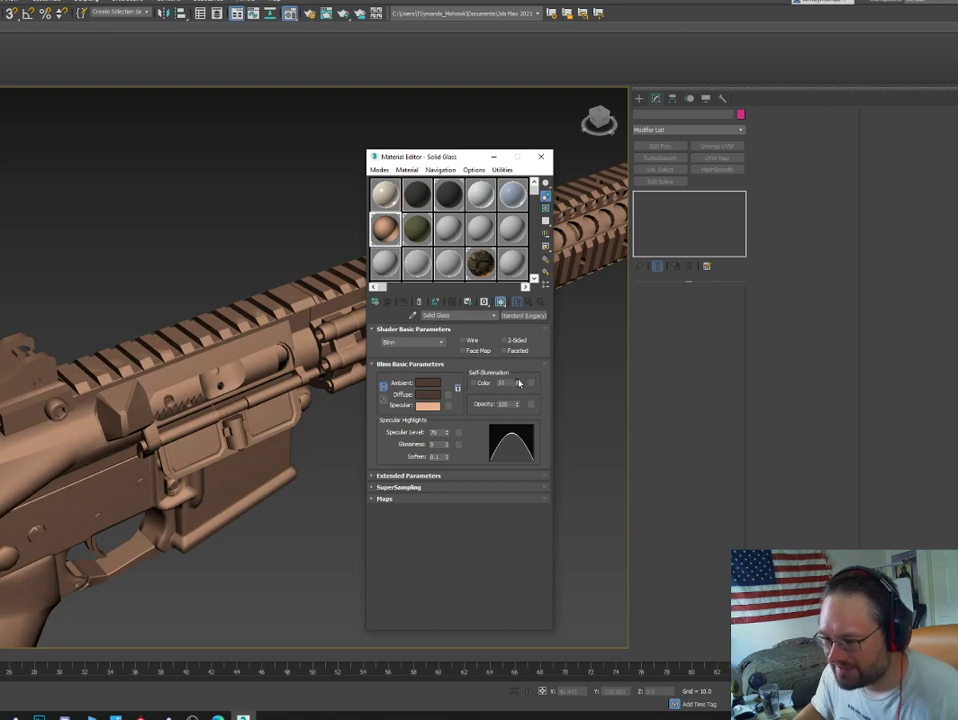
alt+middle_drag(241, 447, 84, 426)
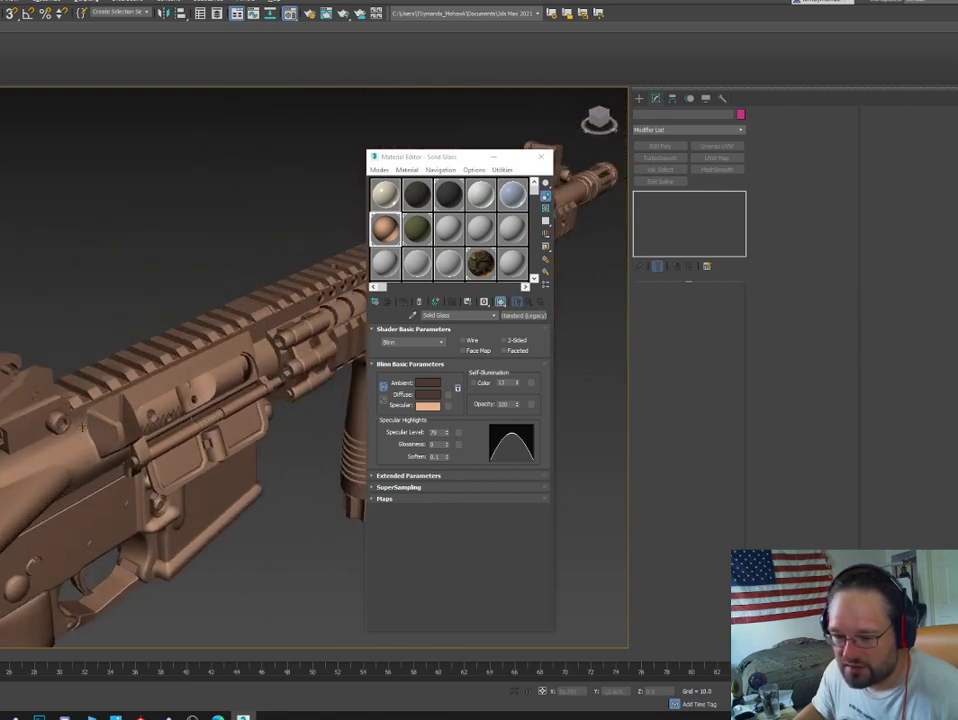
click(516, 381)
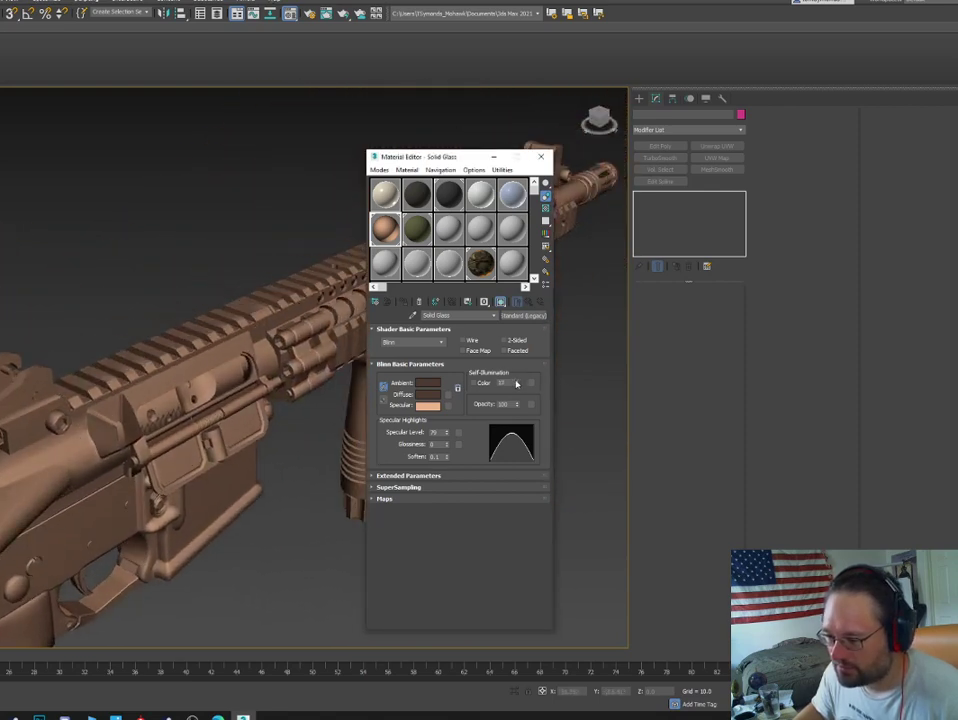
Change the Solid Glass material's ambient and diffuse colour to reddish brown with saturation 210 and value 40, and lower its specular level.
click(427, 383)
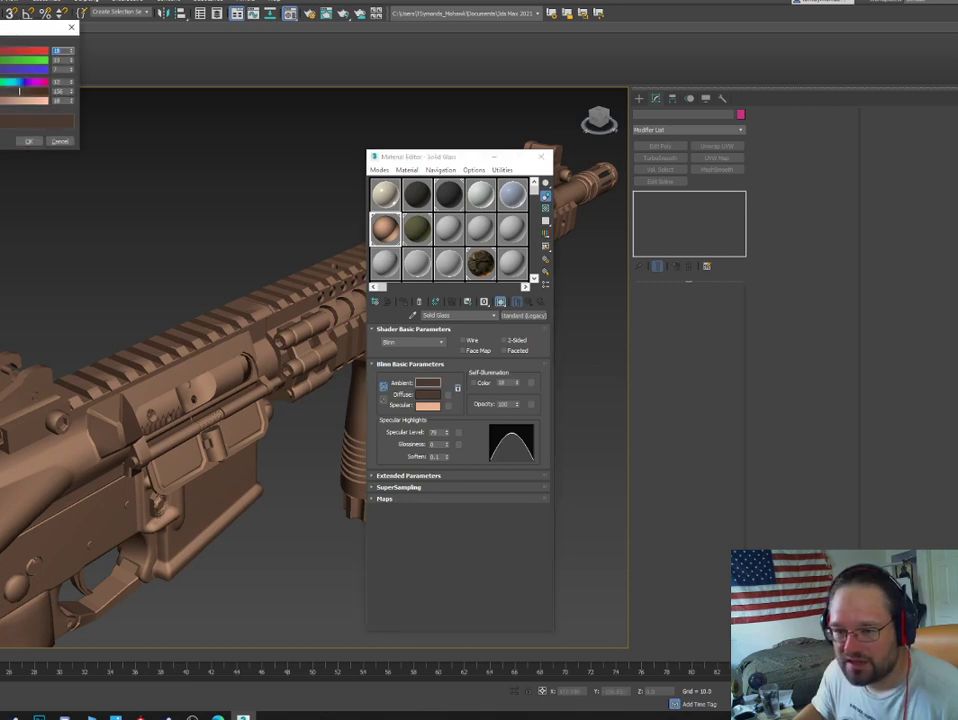
drag(18, 90, 33, 91)
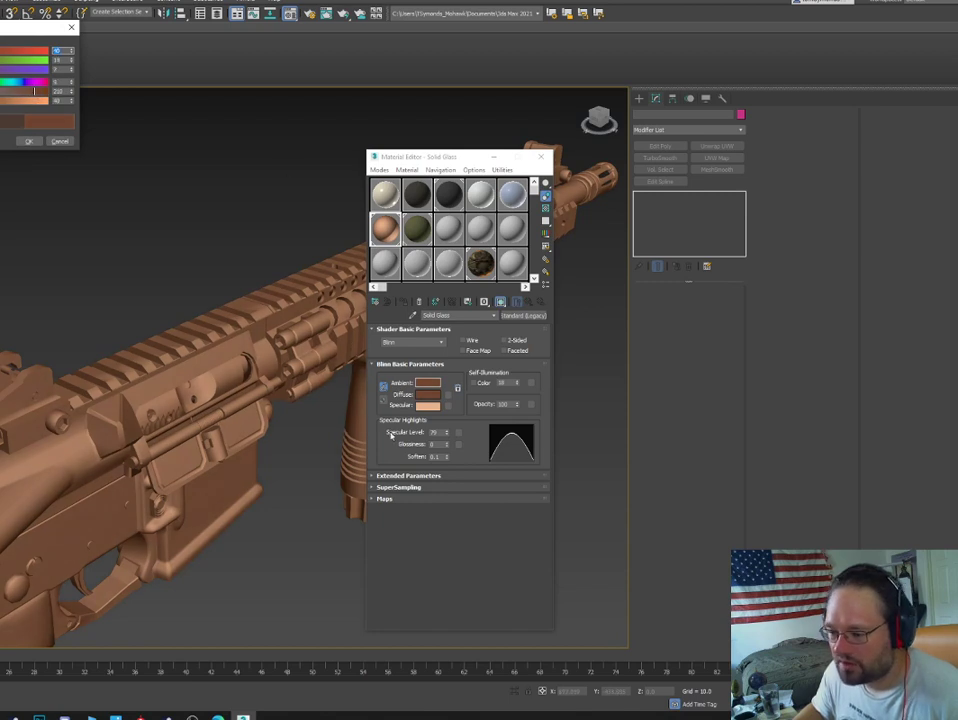
drag(447, 433, 455, 449)
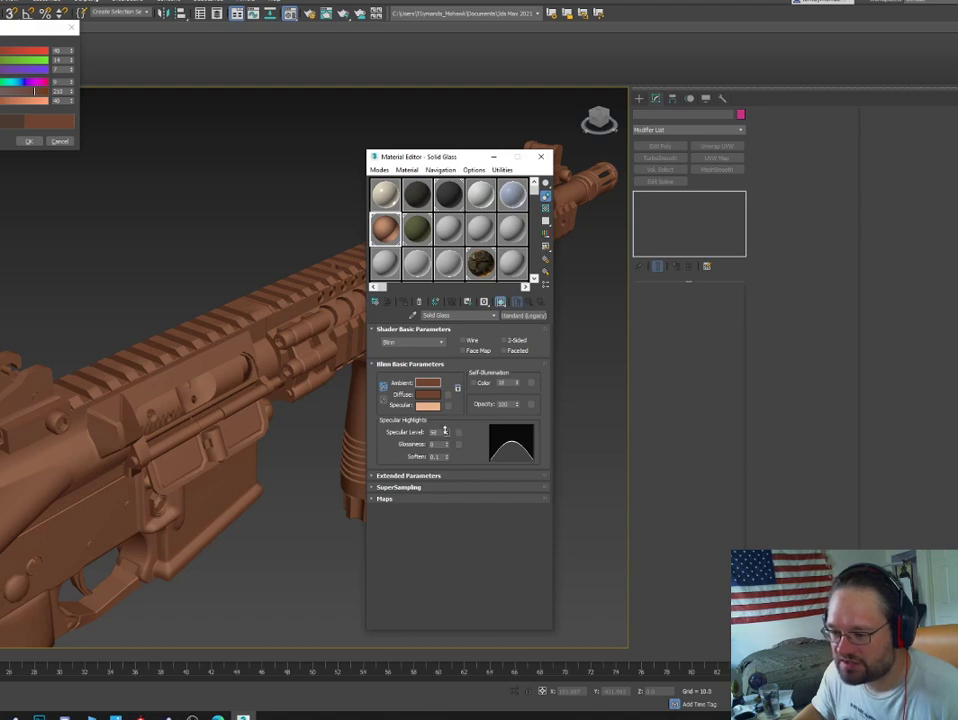
click(495, 157)
Select the dust cover below the ejection port and toggle its see-through display.
middle_drag(152, 260, 303, 182)
click(315, 371)
key(alt+x)
alt+middle_drag(401, 484, 373, 459)
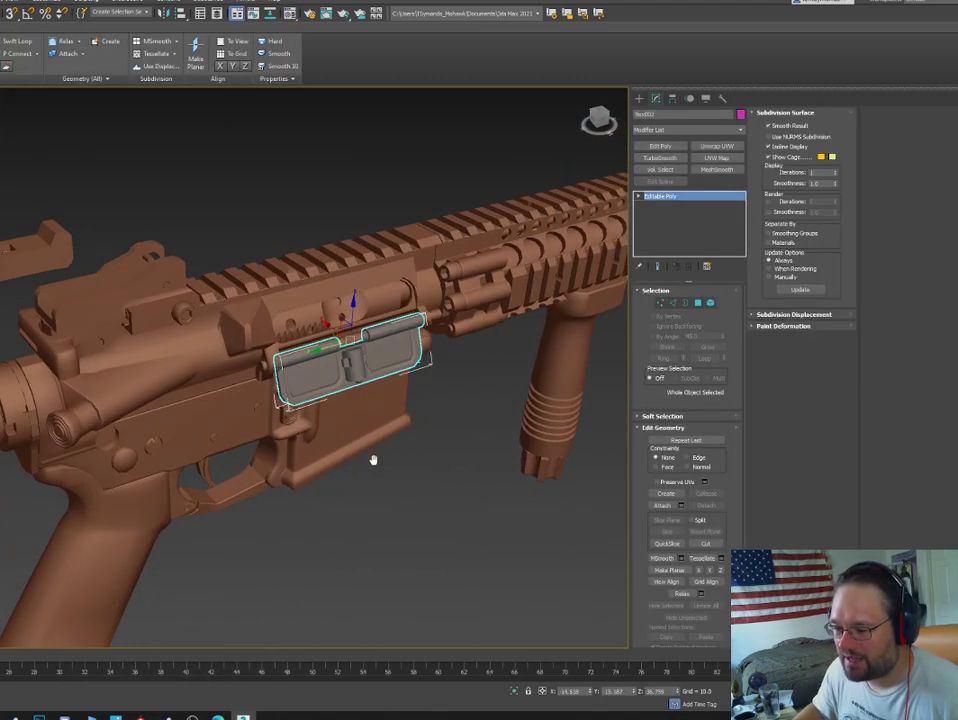
Select the upper receiver, turn edged faces back on and toggle its see-through display.
click(206, 339)
key(F3)
key(F3)
key(F4)
key(alt+x)
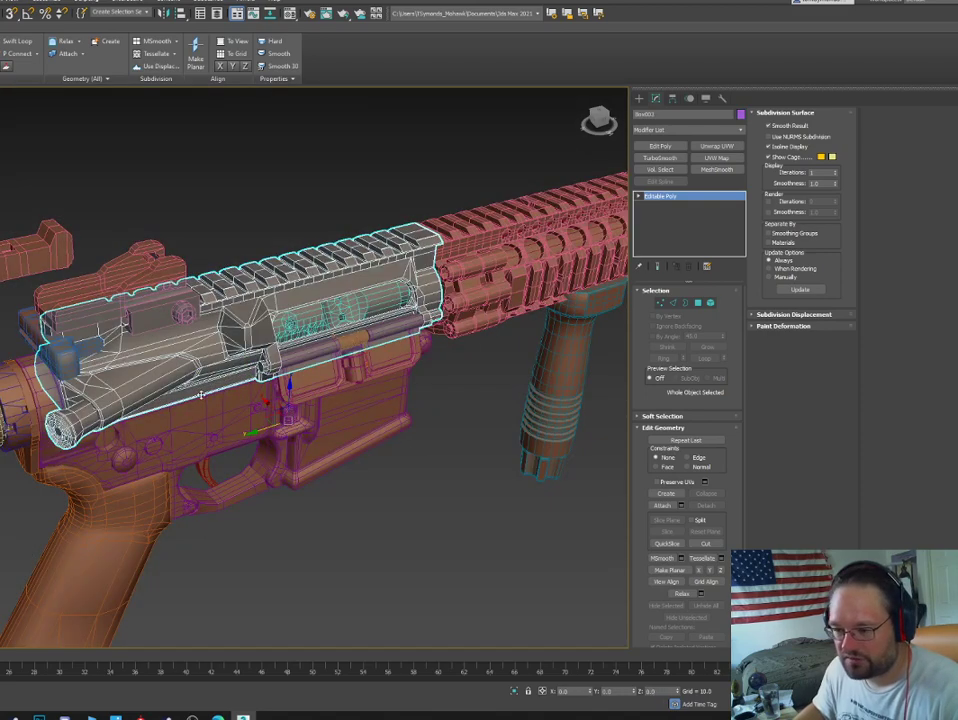
Select the quad-rail handguard in front of the upper receiver.
mouse_move(491, 381)
alt+middle_down()
mouse_move(470, 387)
mouse_move(481, 388)
mouse_move(454, 413)
mouse_move(408, 428)
mouse_move(259, 413)
alt+middle_up()
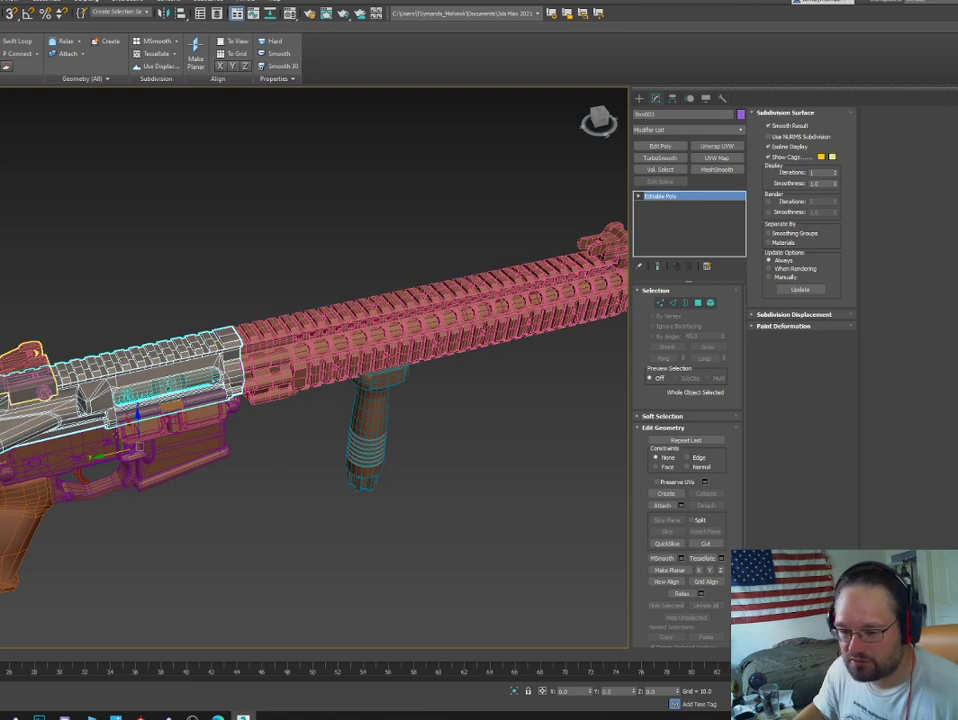
middle_drag(304, 481, 351, 461)
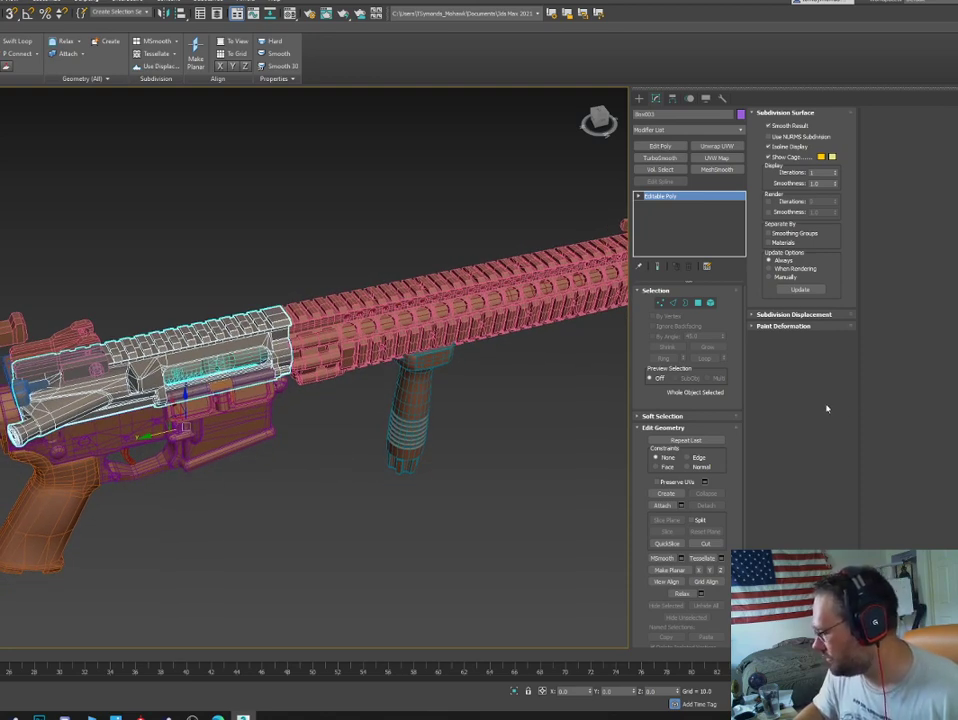
click(450, 300)
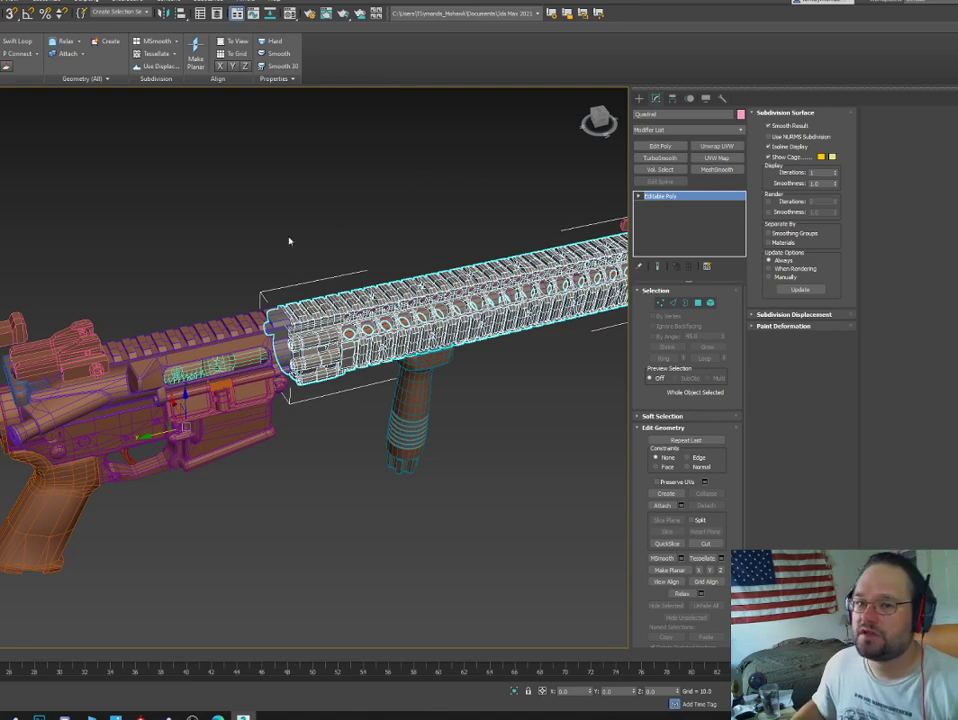
Select the back sights and pick out the raised sight elements floating above them, checking them side-on.
click(18, 322)
middle_drag(38, 335, 103, 336)
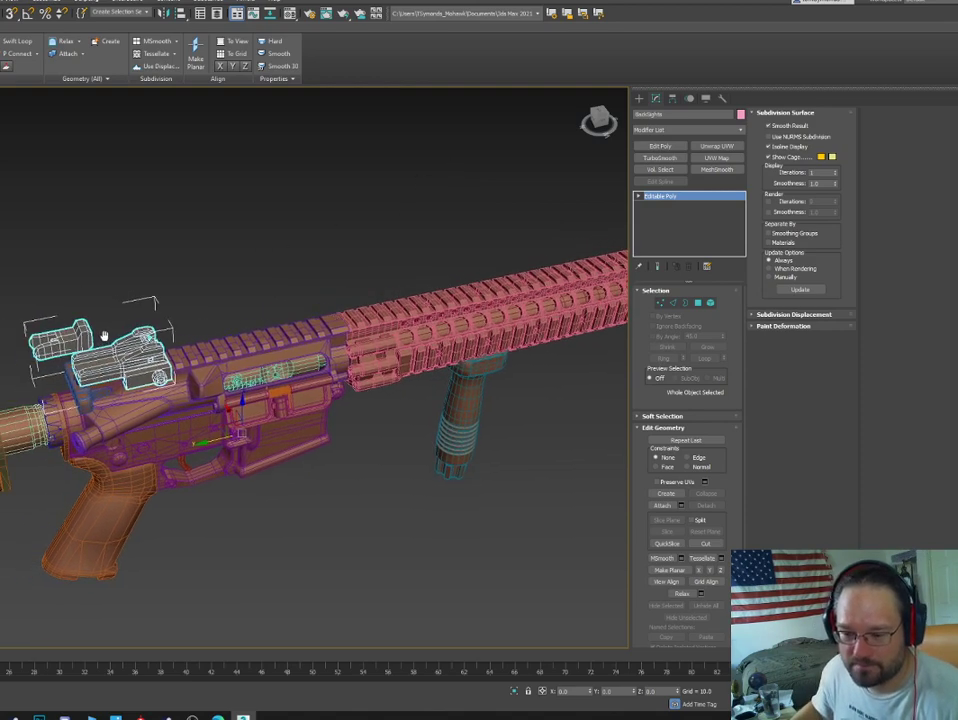
scroll(104, 336, up, 3)
key(5)
click(99, 341)
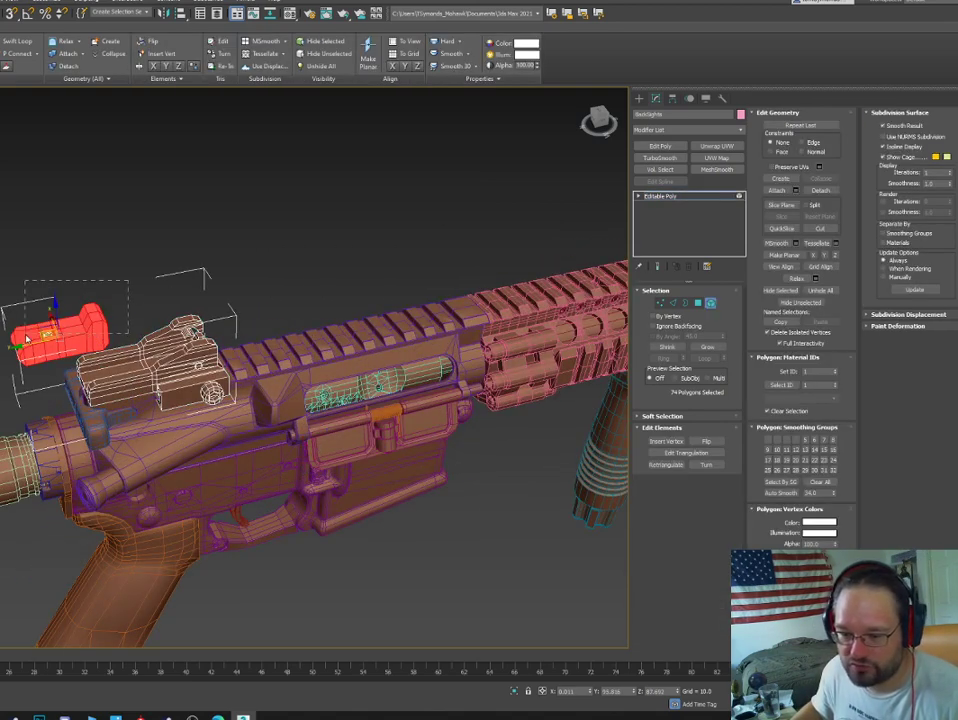
drag(26, 338, 25, 340)
mouse_move(62, 345)
alt+middle_down()
mouse_move(66, 314)
mouse_move(45, 308)
mouse_move(59, 327)
mouse_move(120, 321)
mouse_move(77, 330)
alt+middle_up()
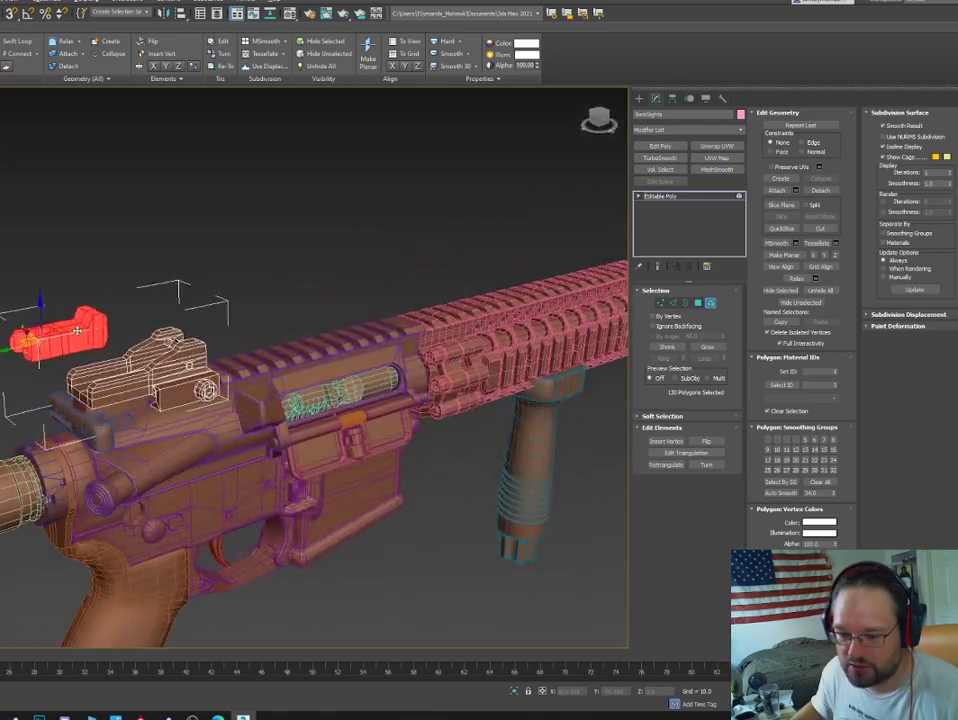
key(l)
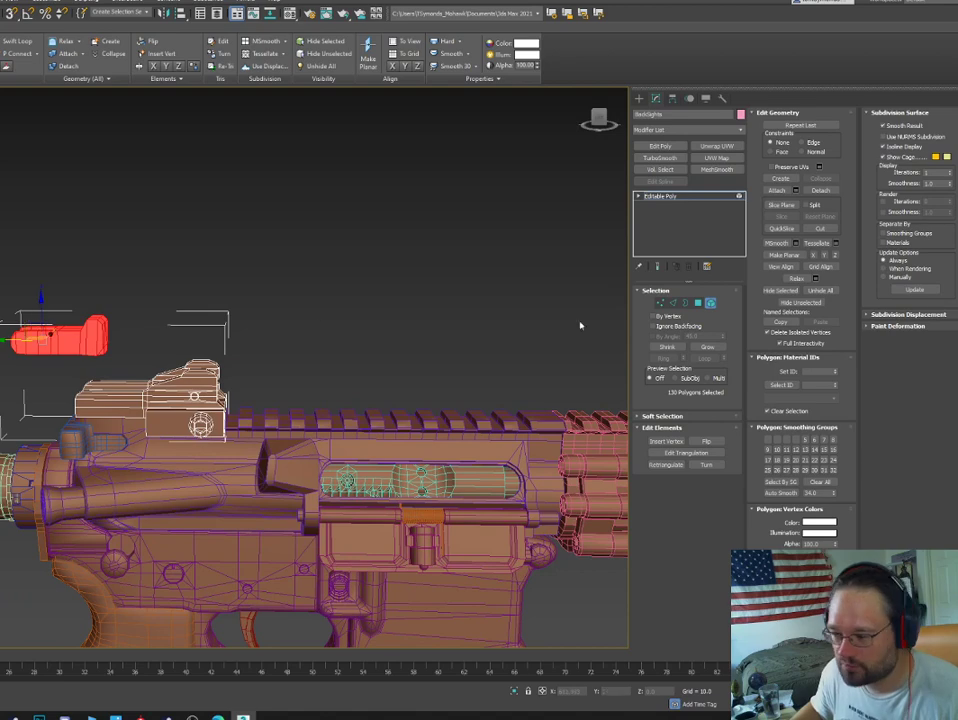
click(711, 303)
Examine the rifle side-on from the receiver along the handguard to the front sight and back to the pistol grip.
middle_drag(398, 400, 100, 349)
middle_drag(446, 389, 126, 375)
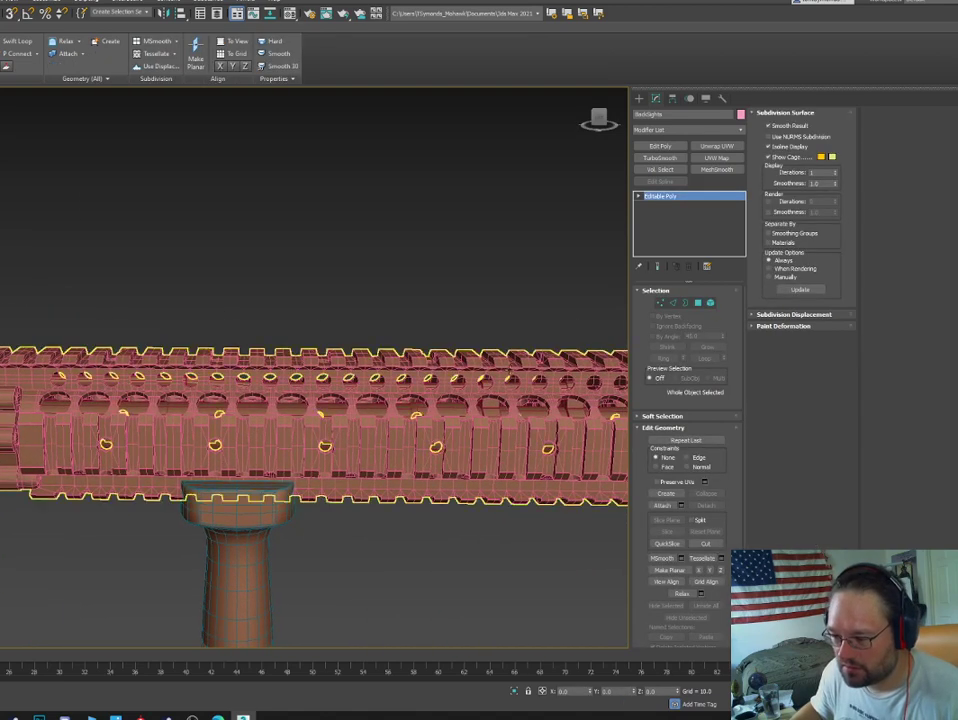
middle_drag(510, 372, 238, 371)
click(504, 317)
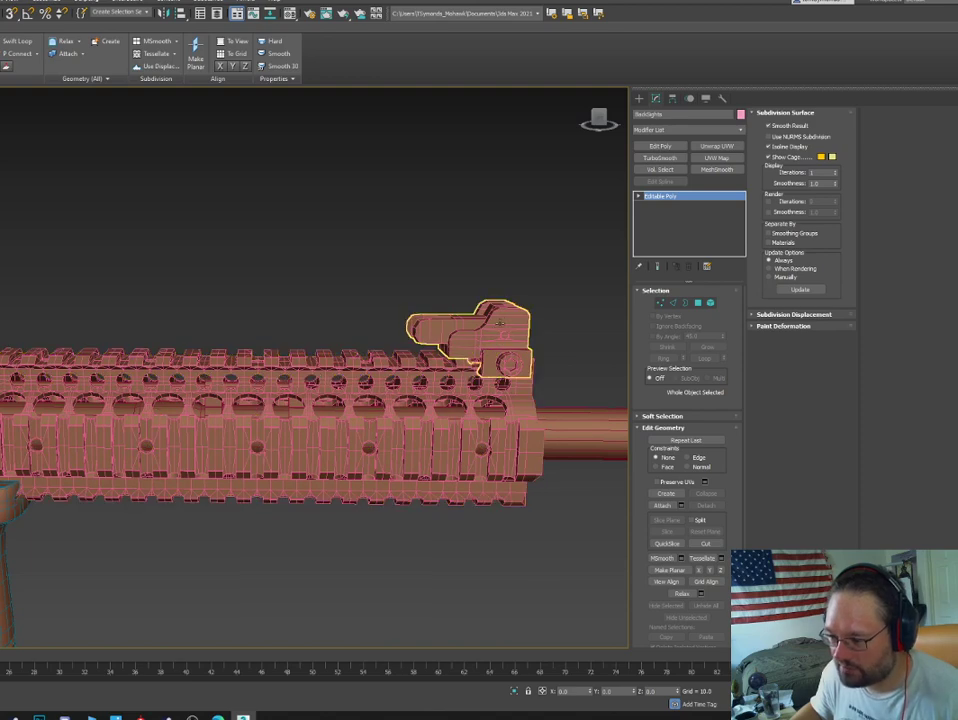
middle_drag(160, 371, 550, 361)
middle_drag(8, 402, 445, 408)
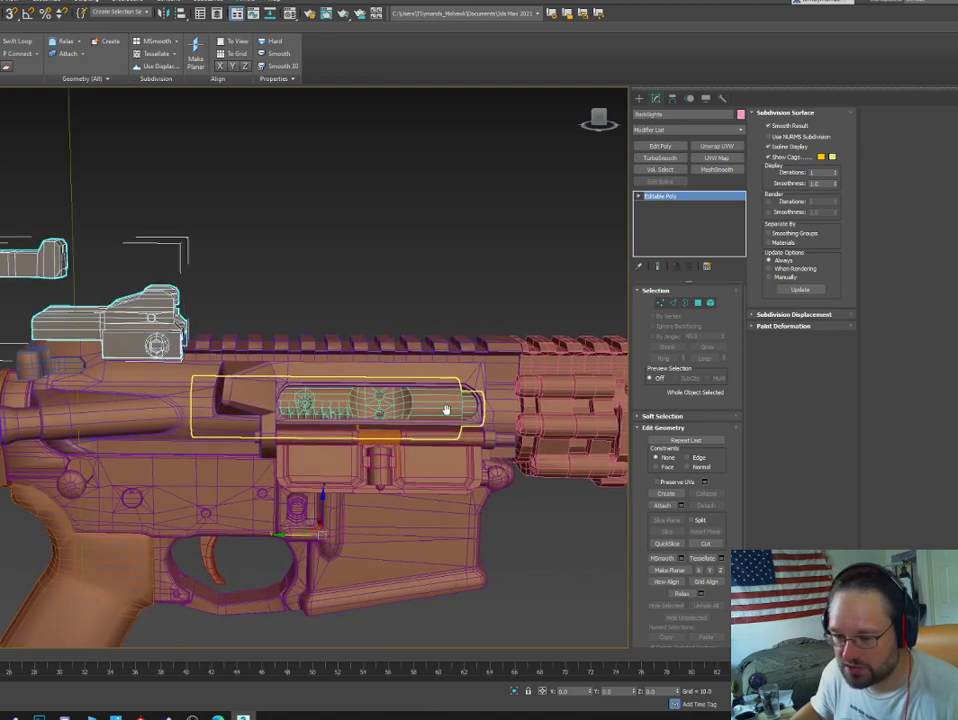
middle_drag(97, 449, 242, 325)
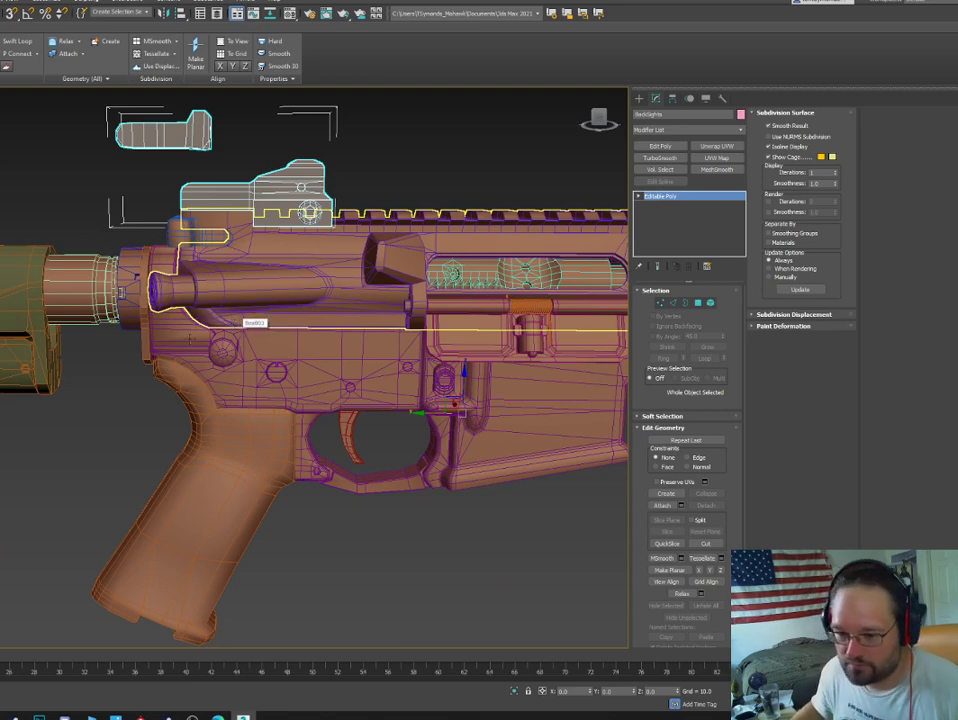
middle_drag(133, 346, 0, 403)
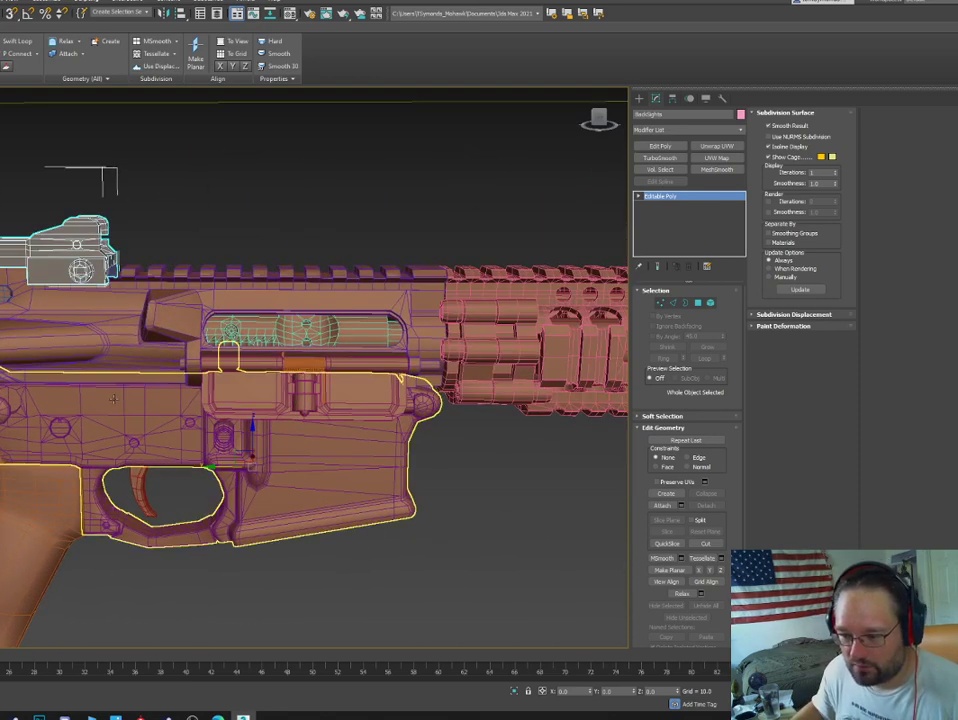
Select the upper receiver, toggle its see-through display and isolate it.
click(208, 361)
key(alt+x)
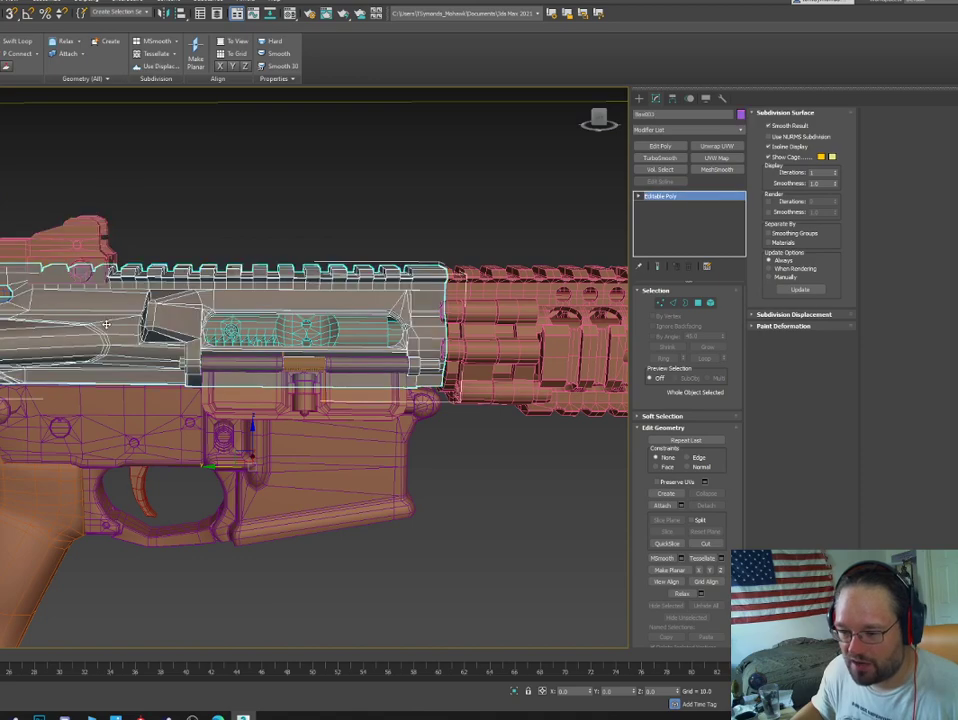
right_click(126, 317)
click(150, 274)
Lift the duplicate of the eighth top-rail segment from the front off the upper receiver and delete it.
alt+middle_drag(248, 318, 265, 383)
scroll(250, 350, up, 2)
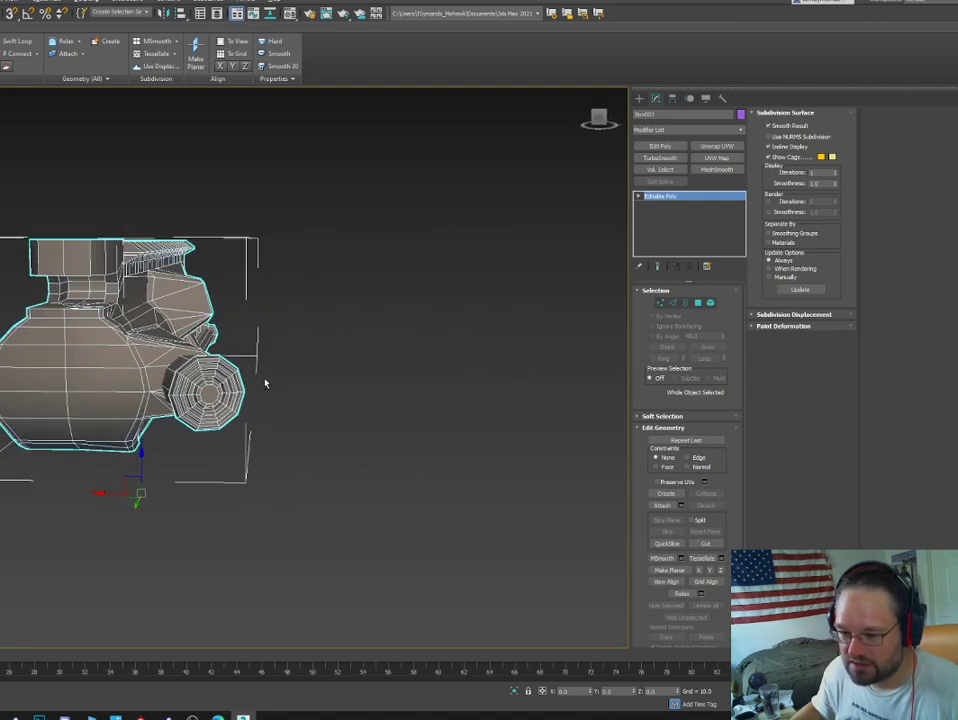
alt+middle_drag(187, 393, 107, 377)
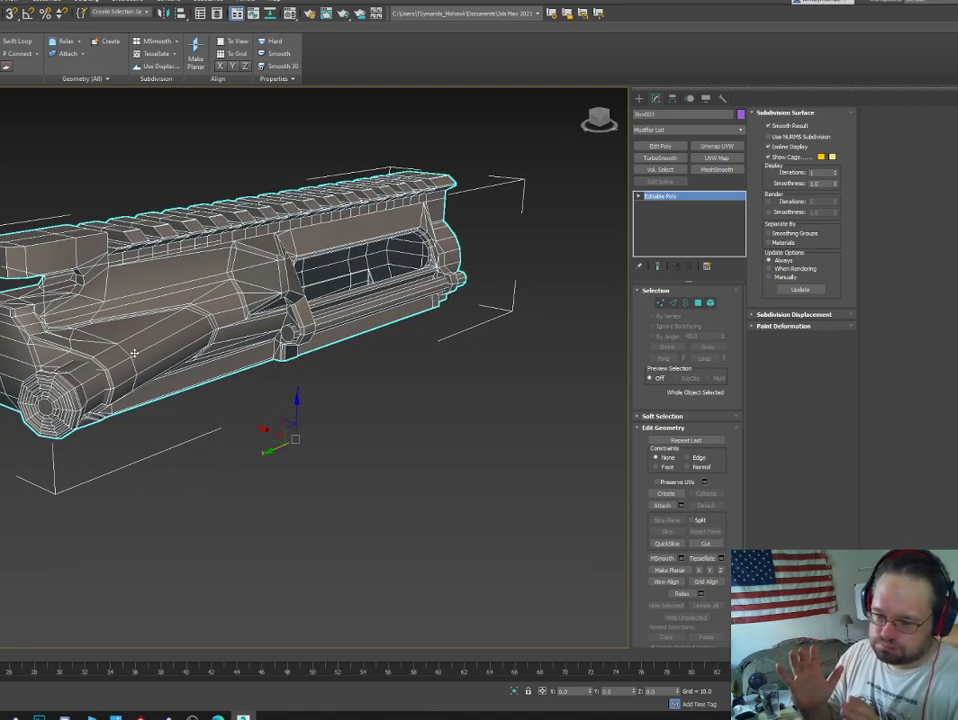
alt+middle_drag(315, 280, 225, 258)
scroll(288, 320, up, 3)
middle_drag(468, 295, 88, 278)
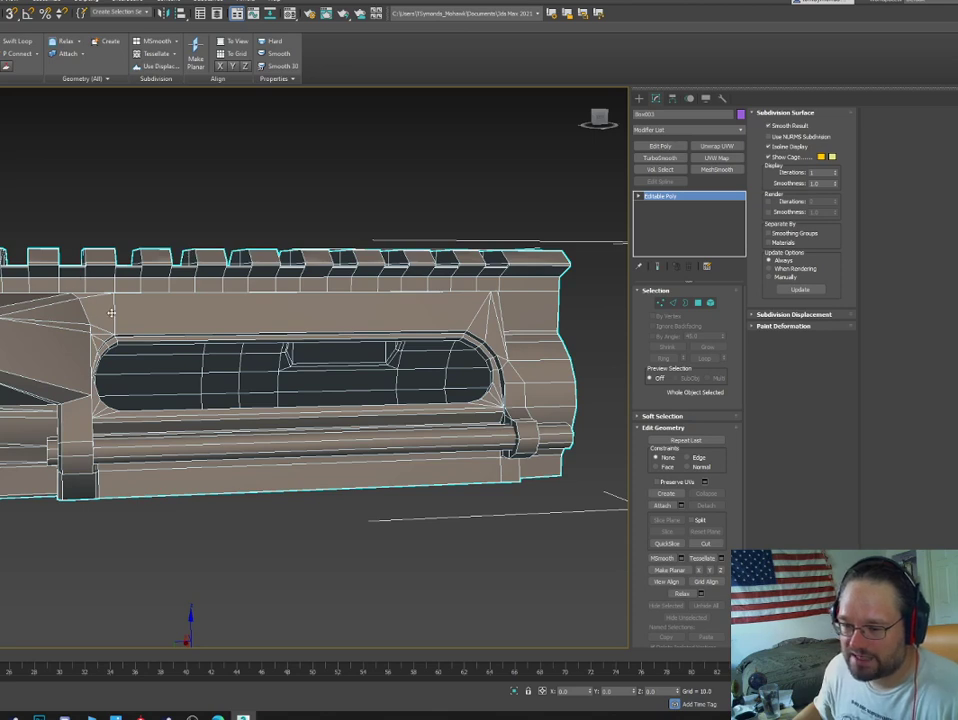
key(5)
click(142, 277)
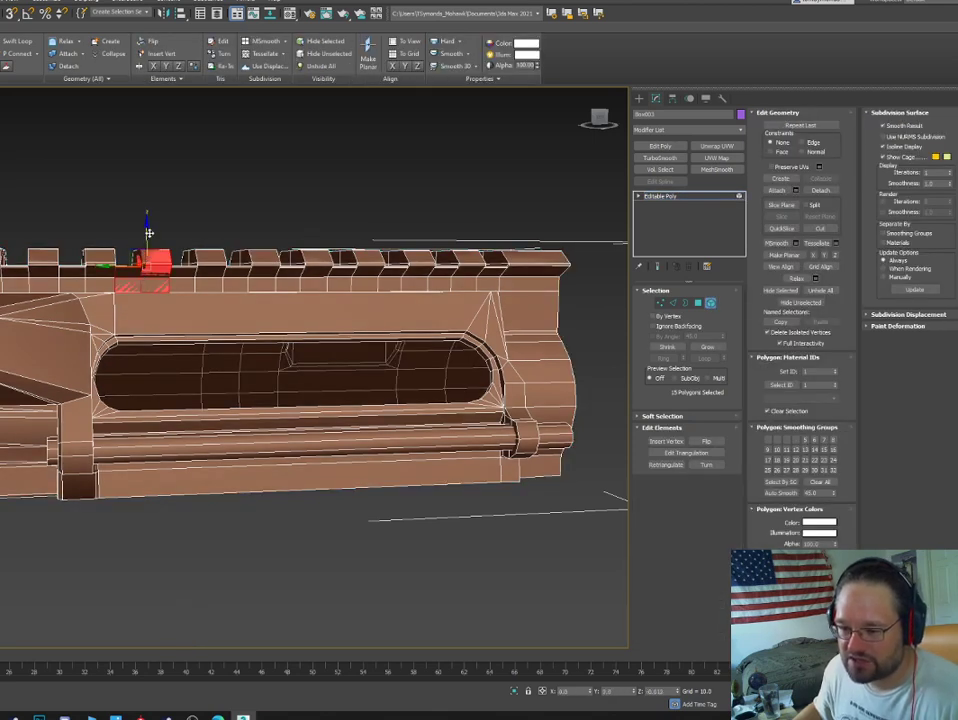
drag(147, 231, 152, 164)
click(158, 268)
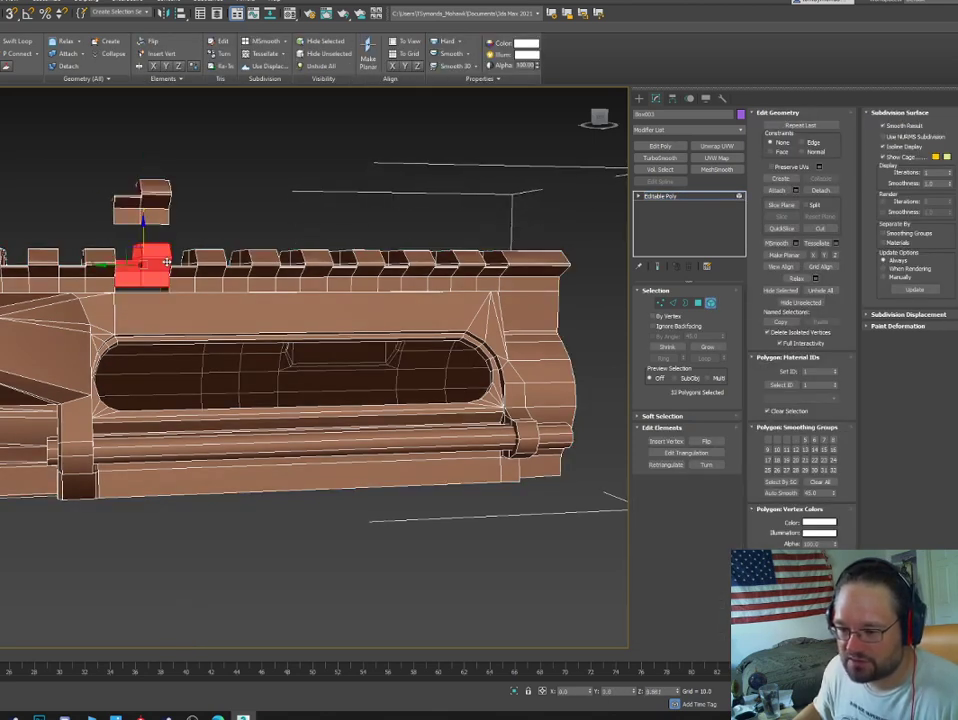
click(152, 199)
key(Delete)
Try lifting the overlapping element of the seventh rail segment from the front, and undo the move.
click(199, 272)
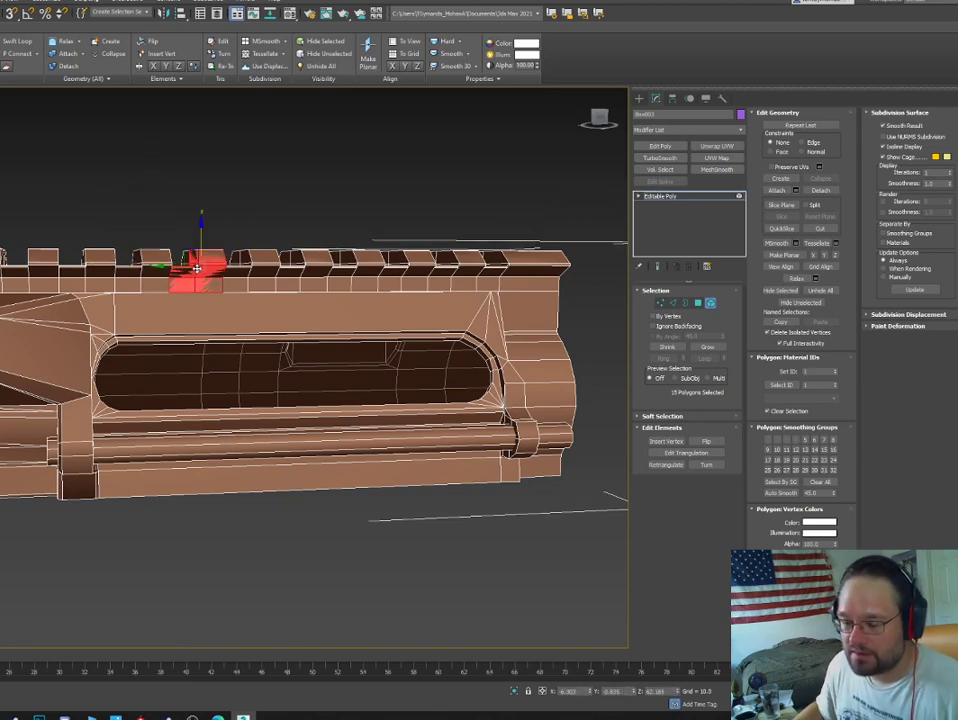
alt+middle_drag(199, 268, 196, 300)
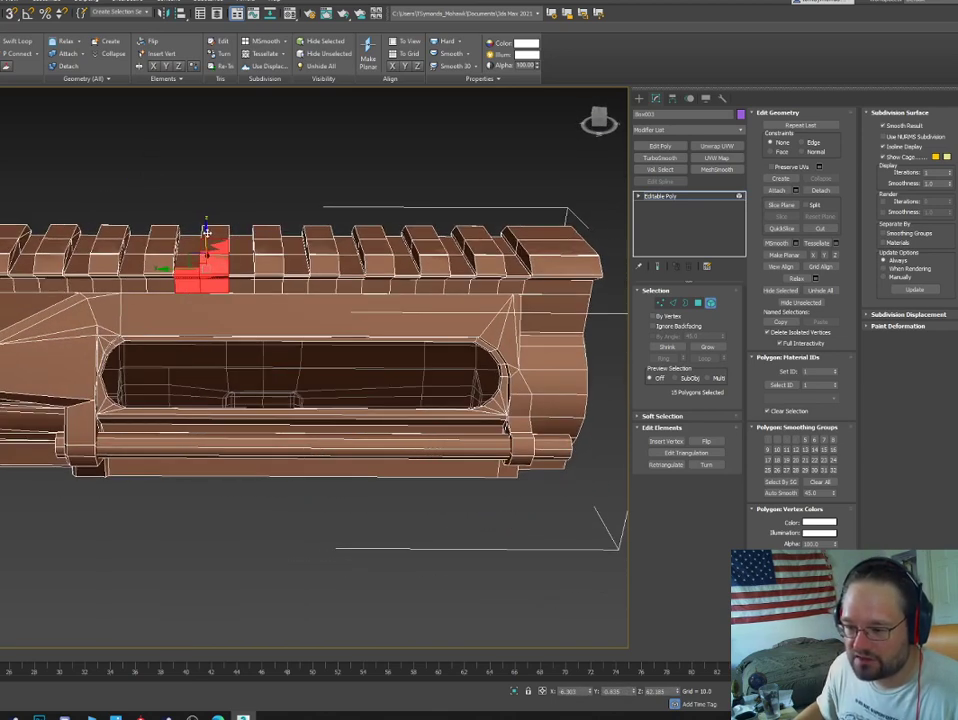
drag(206, 233, 202, 190)
scroll(202, 199, down, 2)
middle_drag(202, 200, 303, 241)
key(ctrl+z)
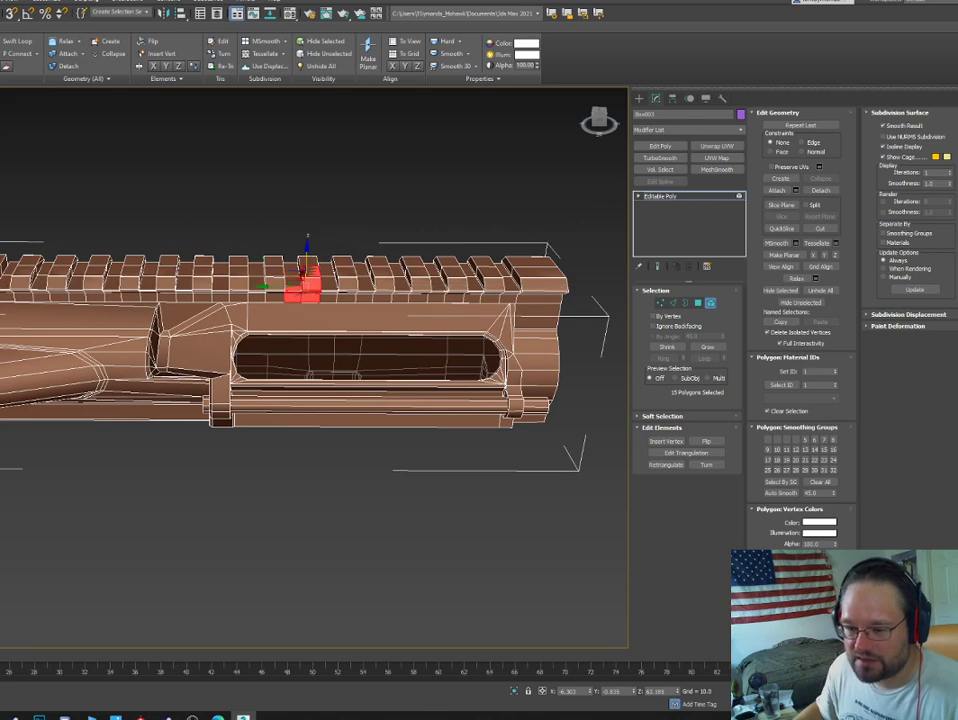
Try lifting several segments near the rear of the top rail together, and undo the move.
drag(303, 275, 6, 271)
ctrl+click(52, 291)
ctrl+click(87, 289)
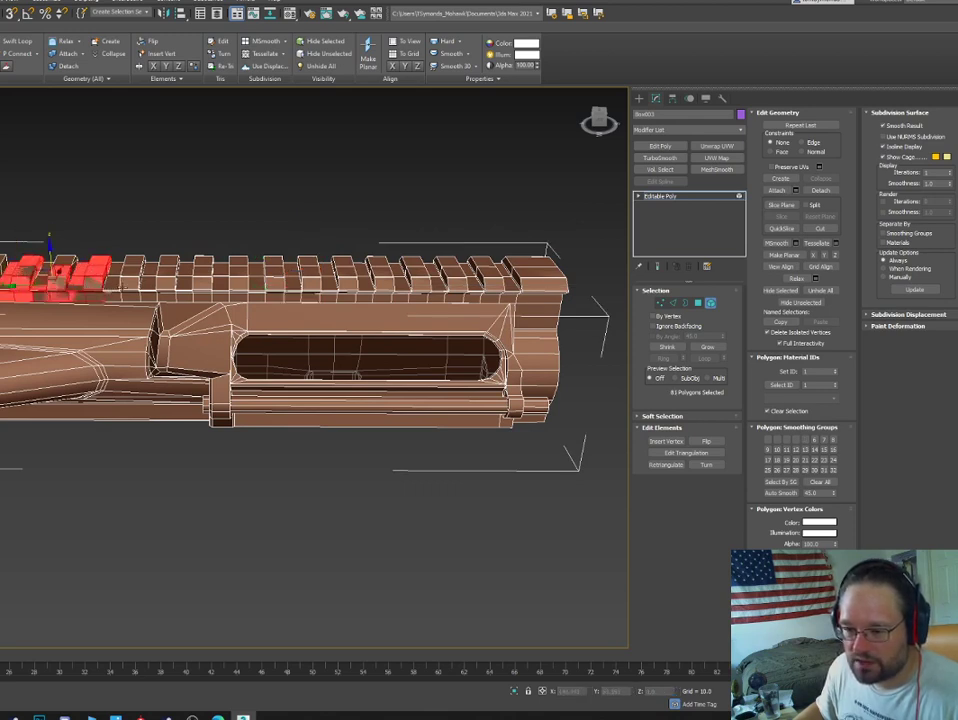
click(58, 275)
click(20, 271)
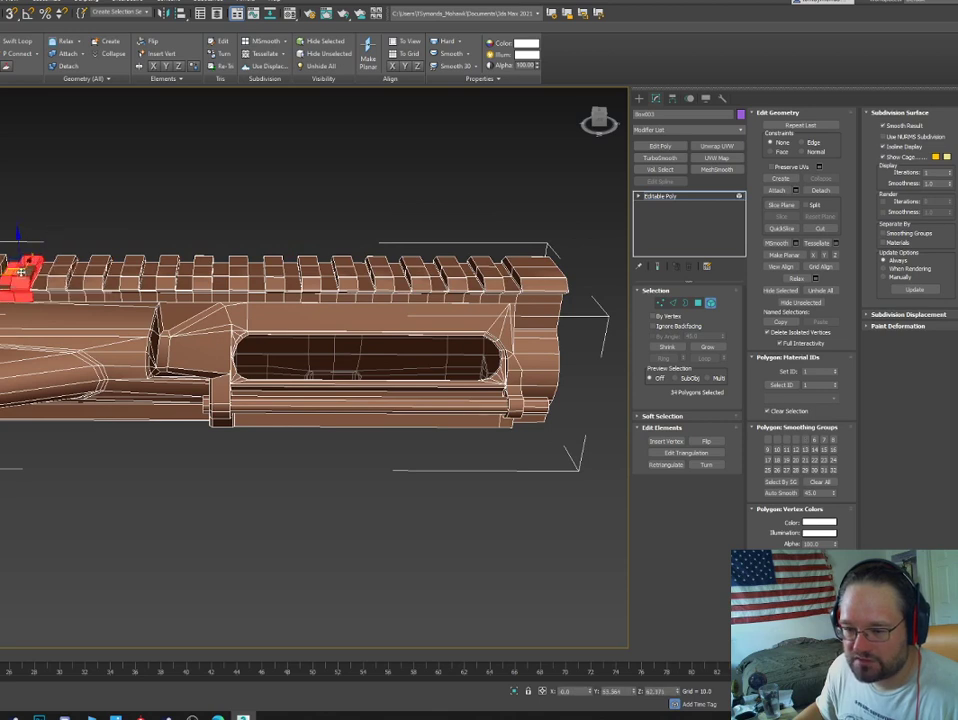
ctrl+click(47, 286)
drag(50, 250, 28, 165)
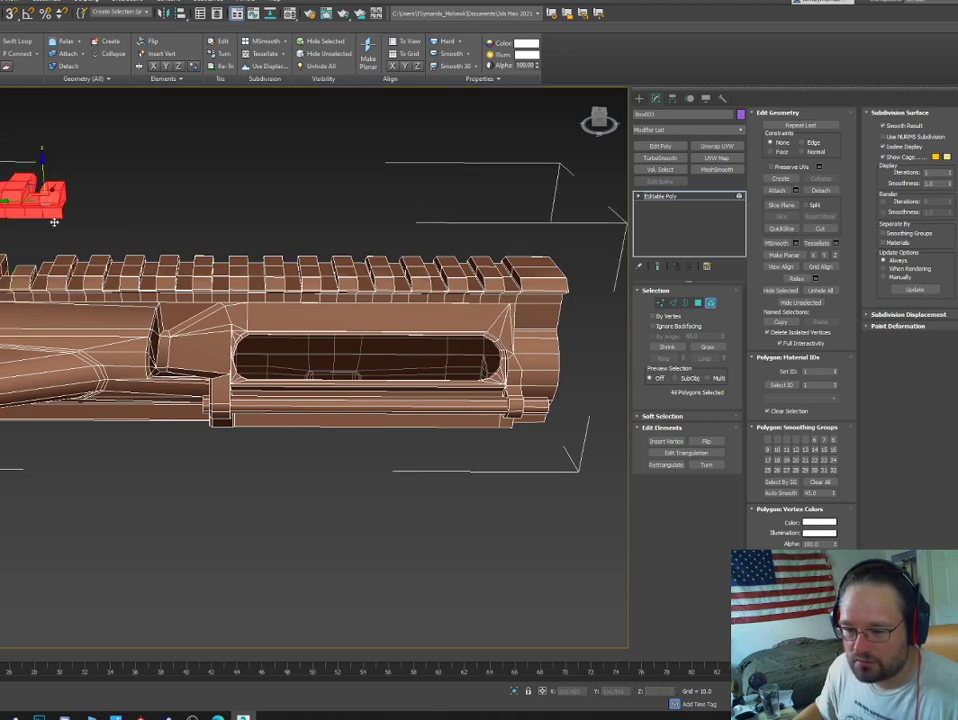
key(ctrl+z)
Try sliding the front-end rail segment rearward along the receiver, and undo the move.
click(461, 305)
click(555, 287)
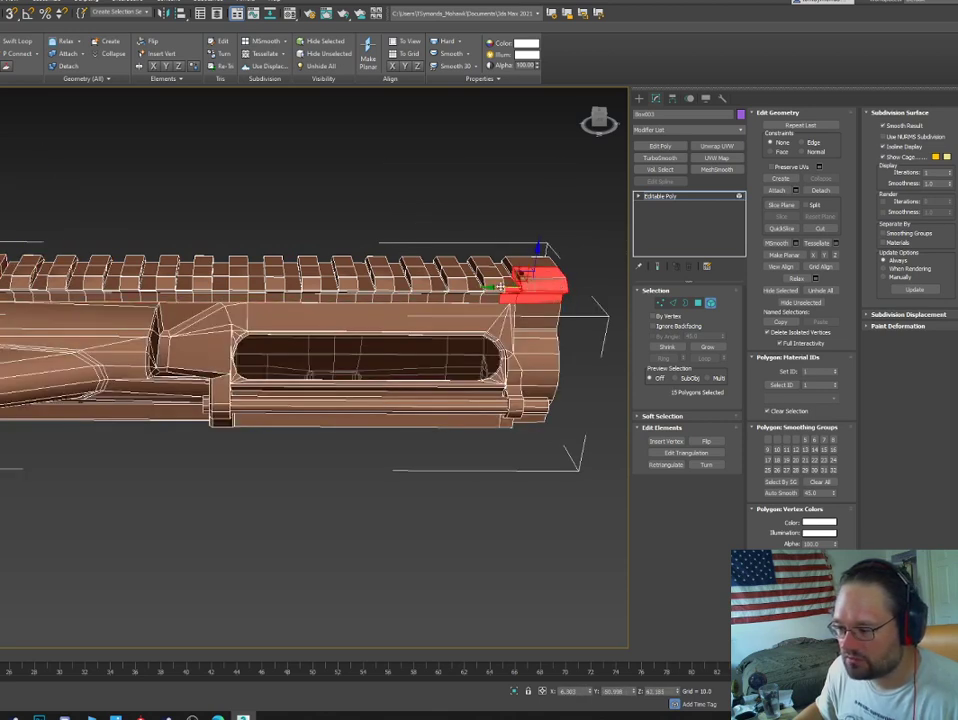
drag(500, 287, 468, 287)
key(ctrl+z)
click(588, 285)
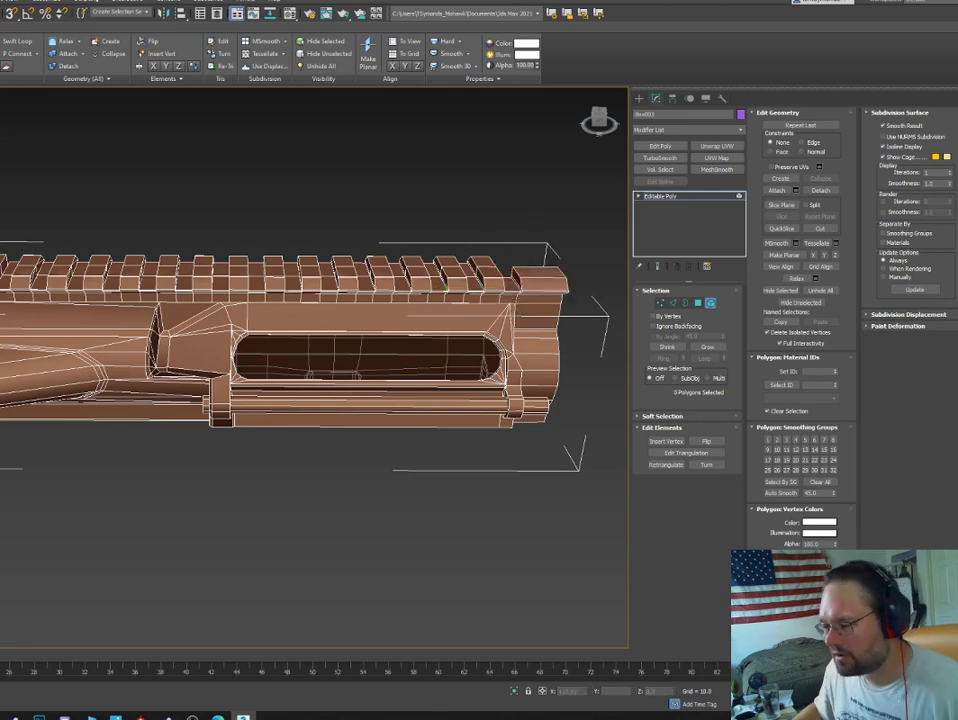
Check the front-end rail segment for overlap and delete the duplicates on the second and third segments.
click(530, 300)
click(532, 298)
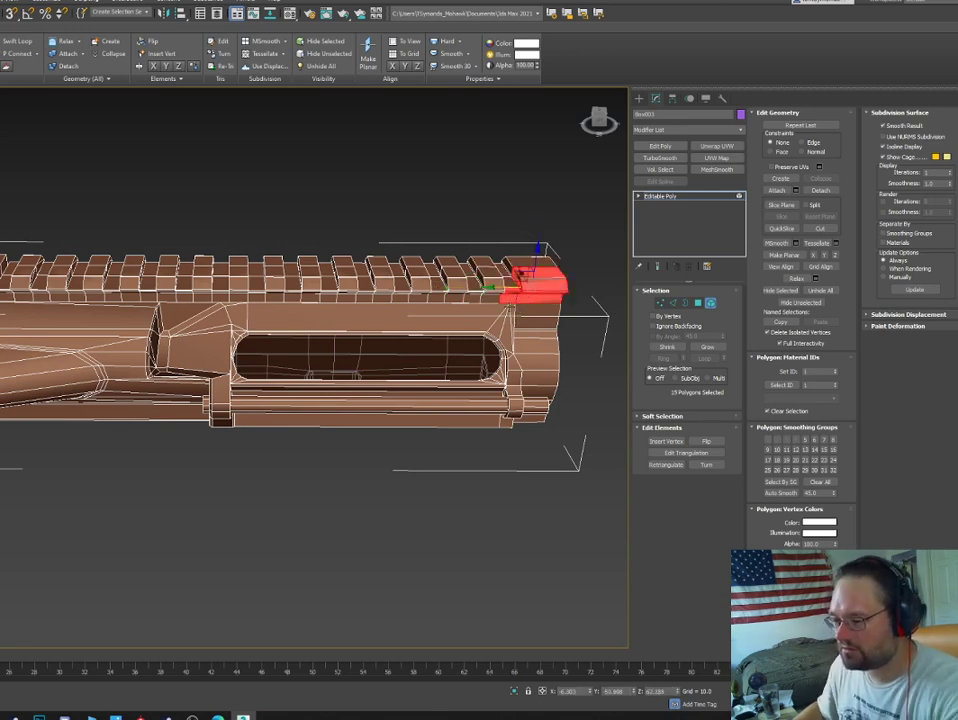
click(572, 304)
click(488, 293)
click(487, 294)
key(Delete)
click(453, 291)
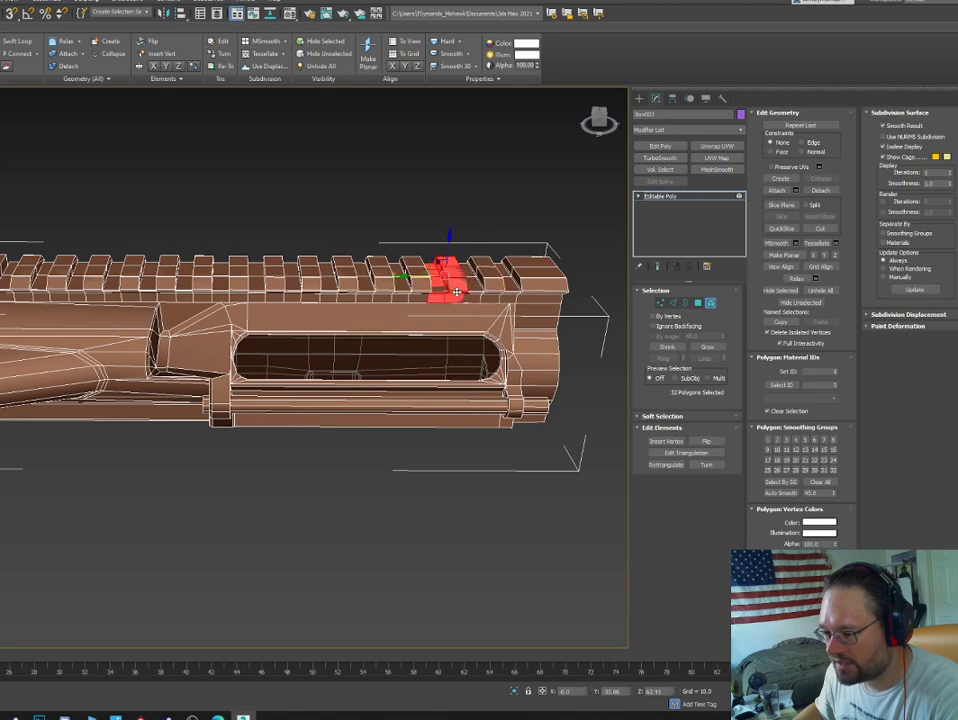
click(455, 291)
click(455, 290)
key(Delete)
Select the 15-polygon duplicate overlapping the fourth rail segment from the front and delete it.
click(411, 287)
click(410, 286)
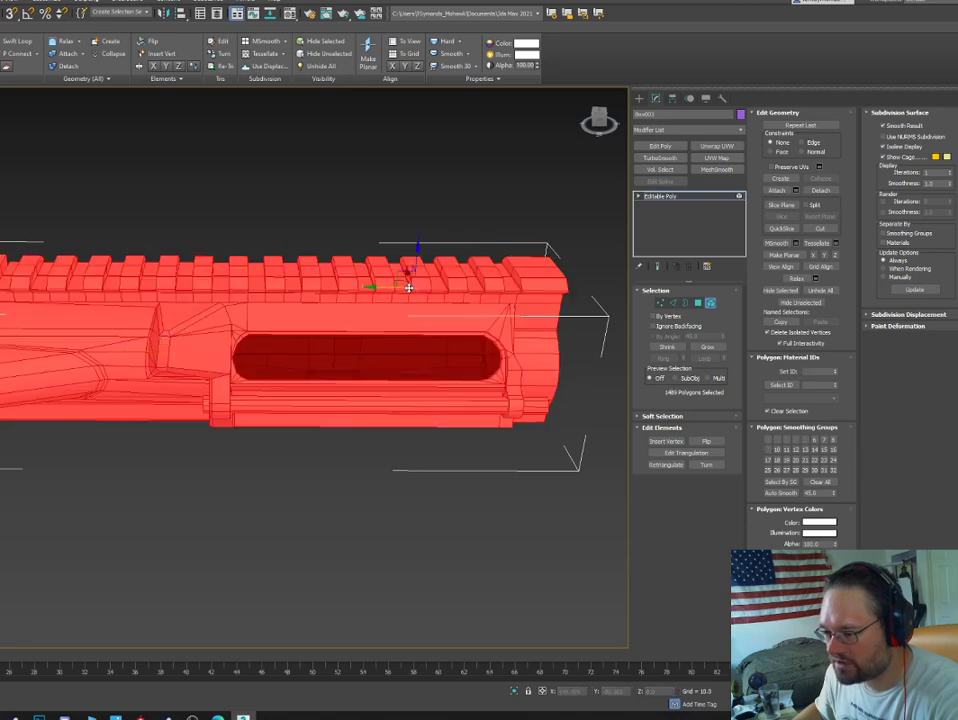
click(410, 286)
click(410, 286)
click(411, 286)
right_click(409, 282)
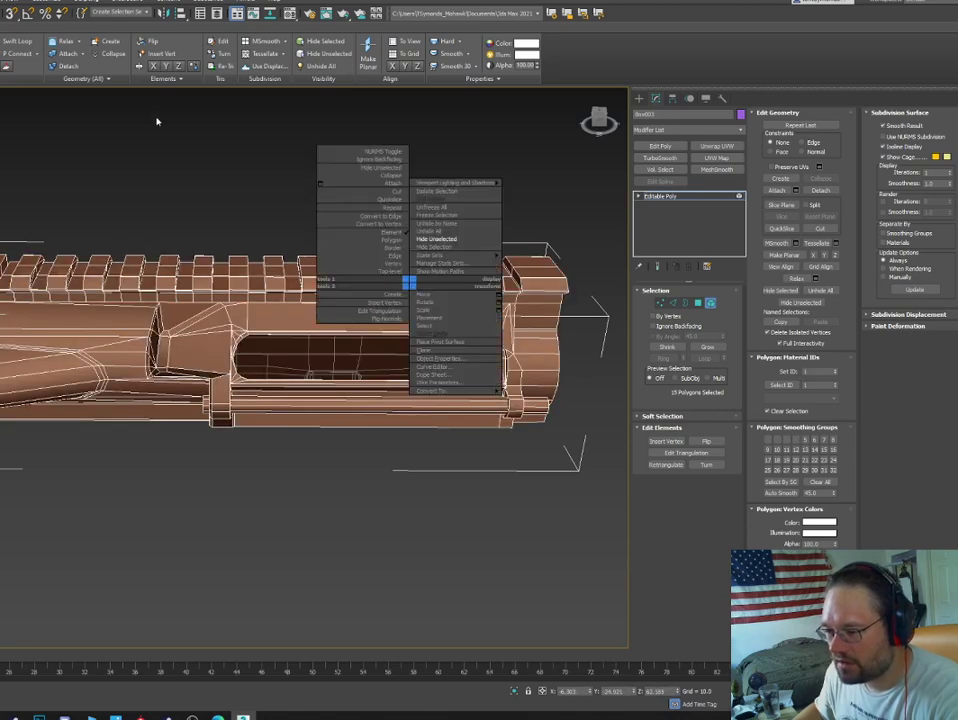
click(158, 121)
key(Delete)
Select the duplicate element overlapping the fifth rail segment from the front and delete it.
click(383, 283)
click(384, 283)
click(383, 283)
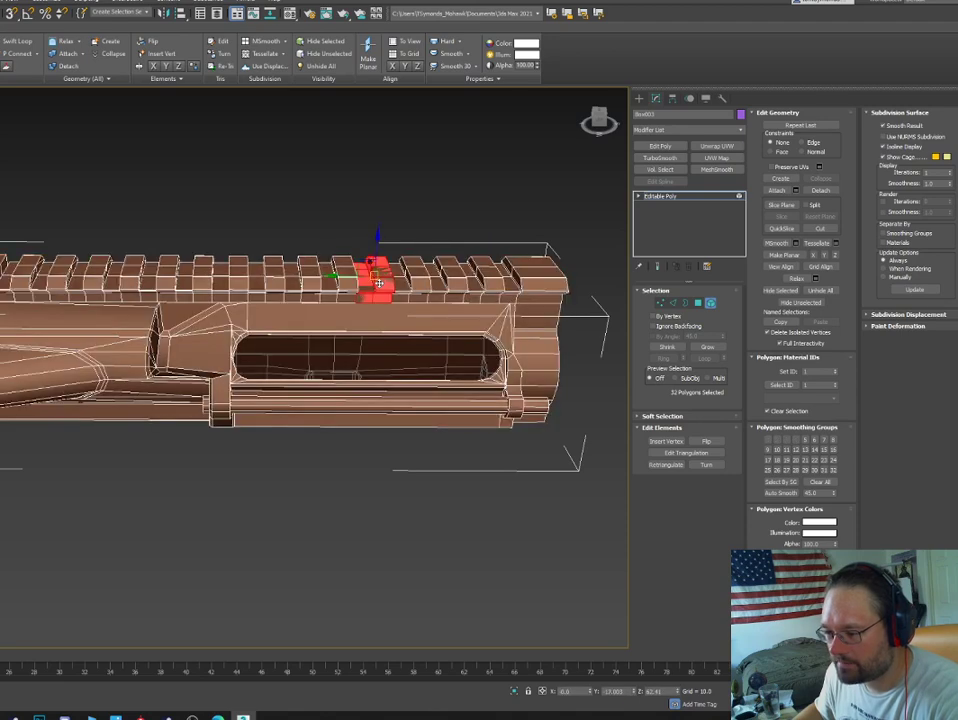
click(381, 282)
click(379, 283)
click(379, 283)
key(Delete)
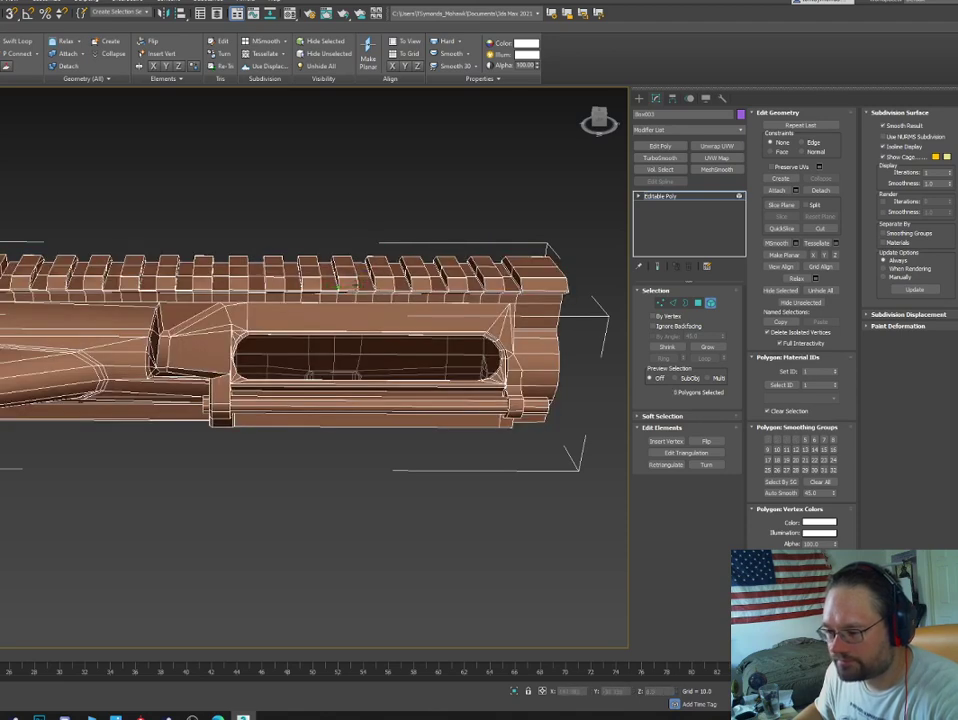
Check the sixth rail segment from the front and delete the duplicate element overlapping the seventh.
click(349, 284)
click(350, 286)
key(ctrl+d)
click(300, 287)
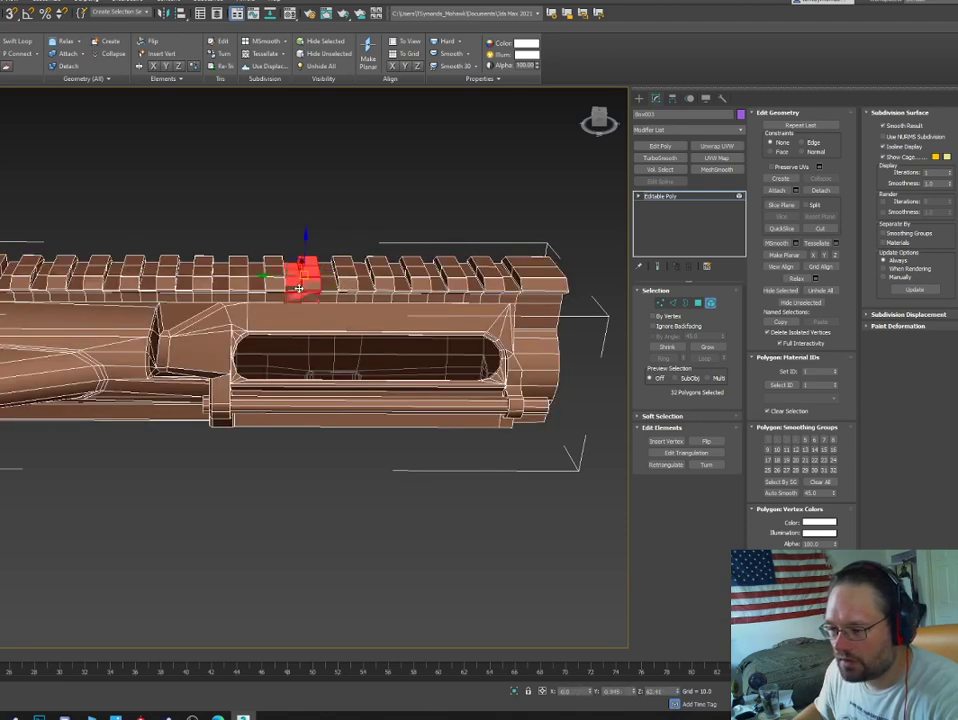
key(Delete)
click(315, 271)
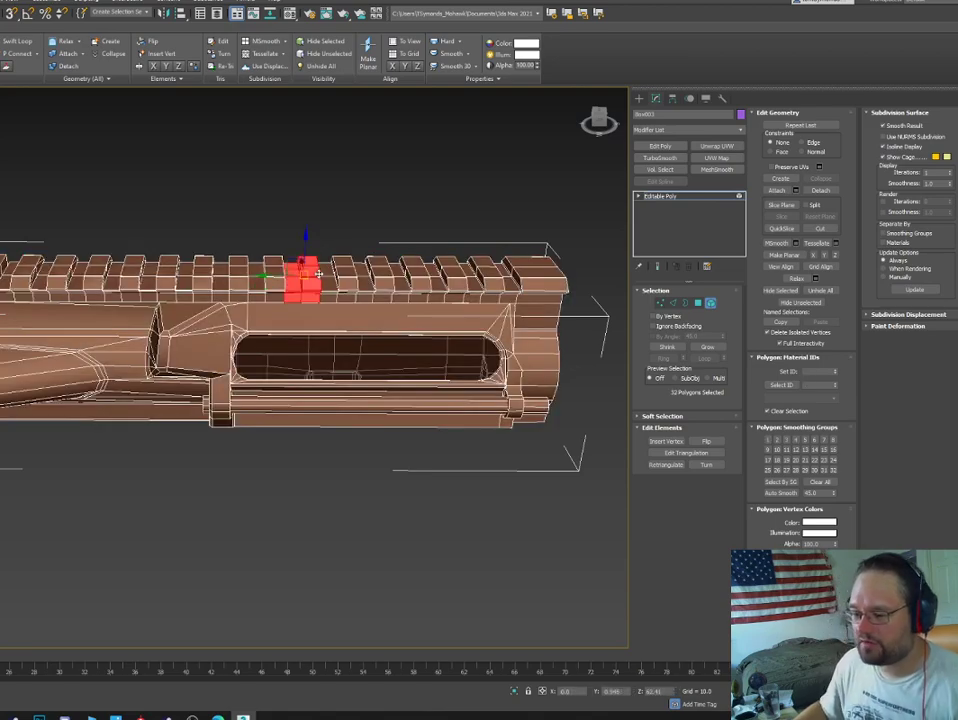
Try moving a vertex on the rail's lower edge above the ejection port, undo it and leave vertex editing.
alt+middle_drag(316, 271, 286, 254)
scroll(286, 255, up, 10)
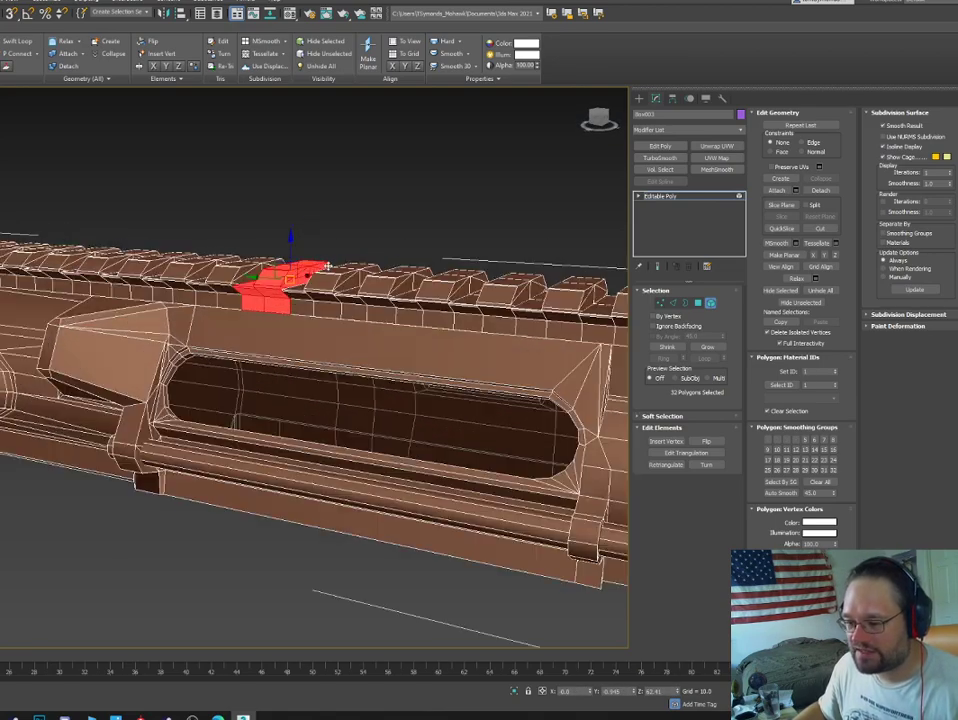
key(1)
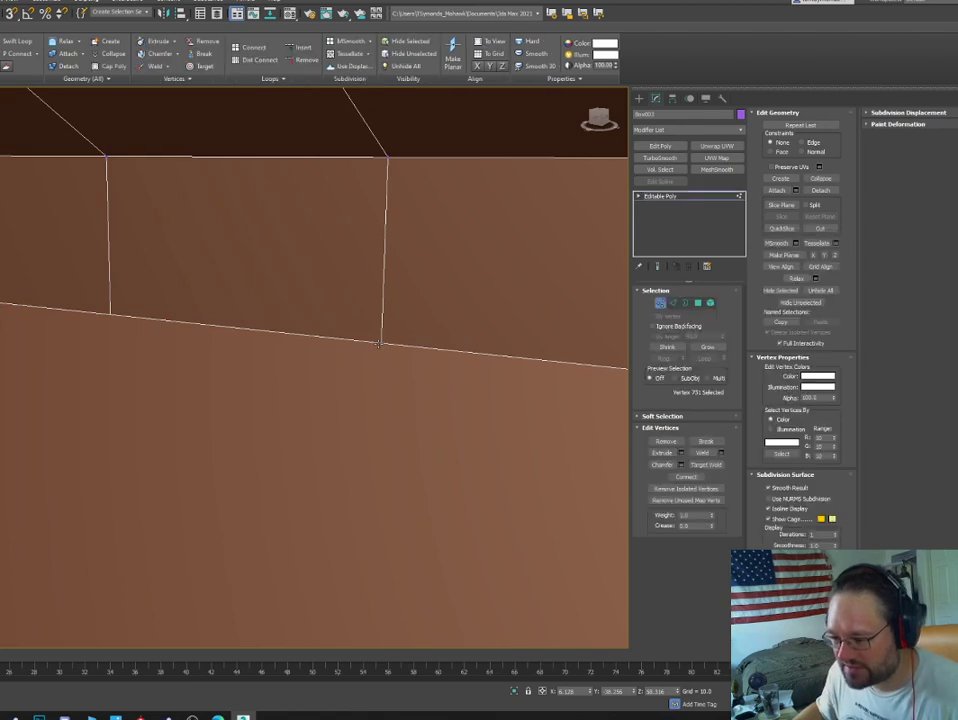
click(381, 344)
drag(374, 333, 397, 307)
key(ctrl+z)
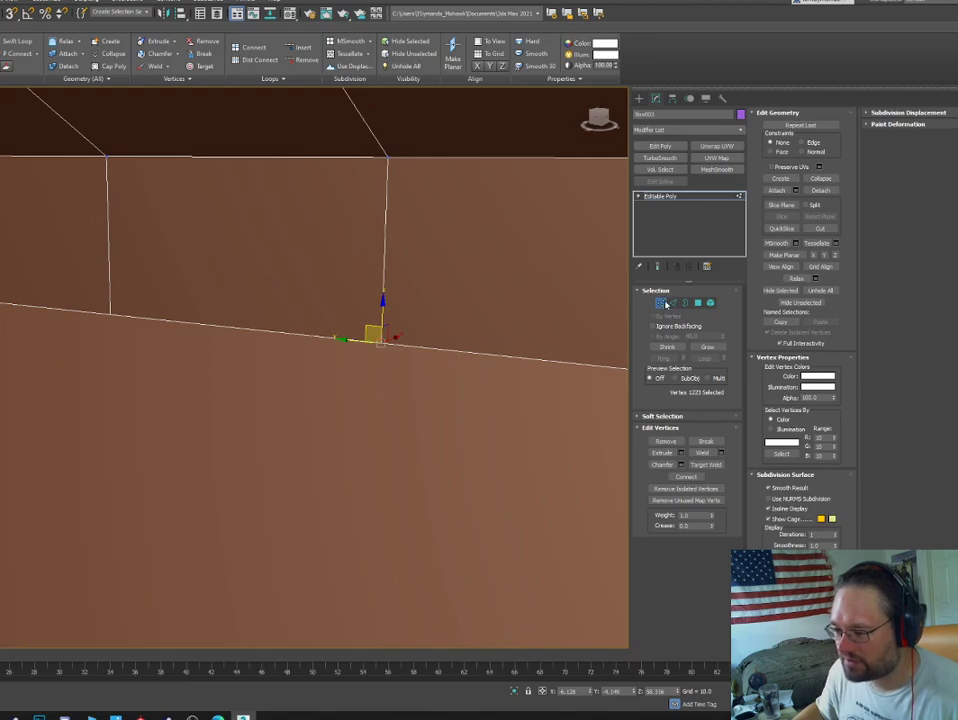
click(665, 304)
scroll(332, 347, down, 15)
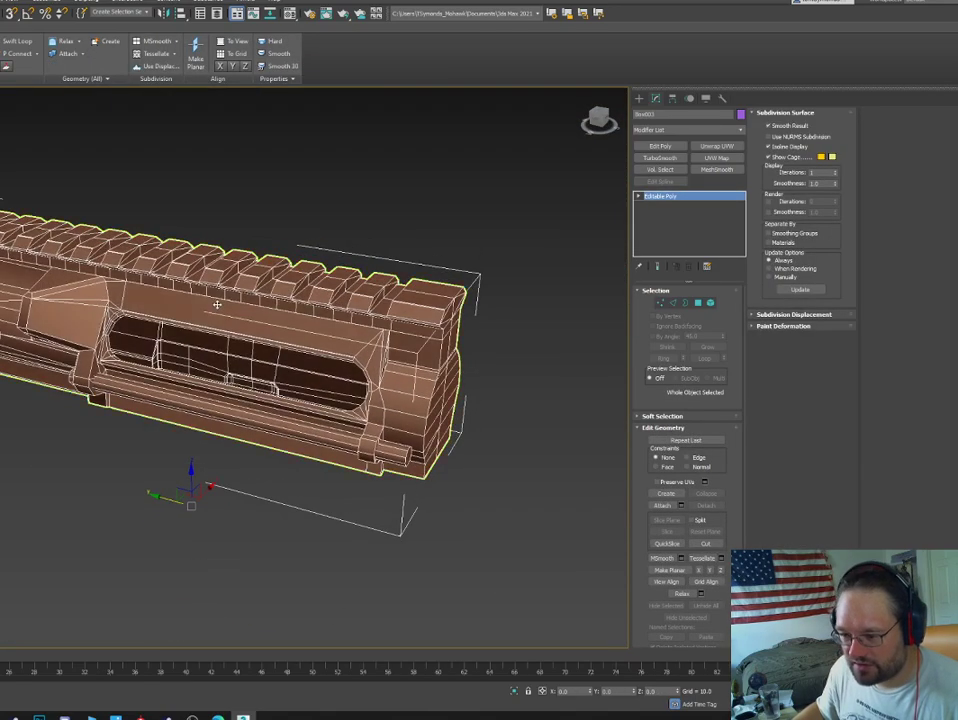
Render the isolated upper receiver in the perspective view, close the render, and inspect the model's front and ejection-port side.
middle_drag(217, 304, 281, 307)
click(296, 15)
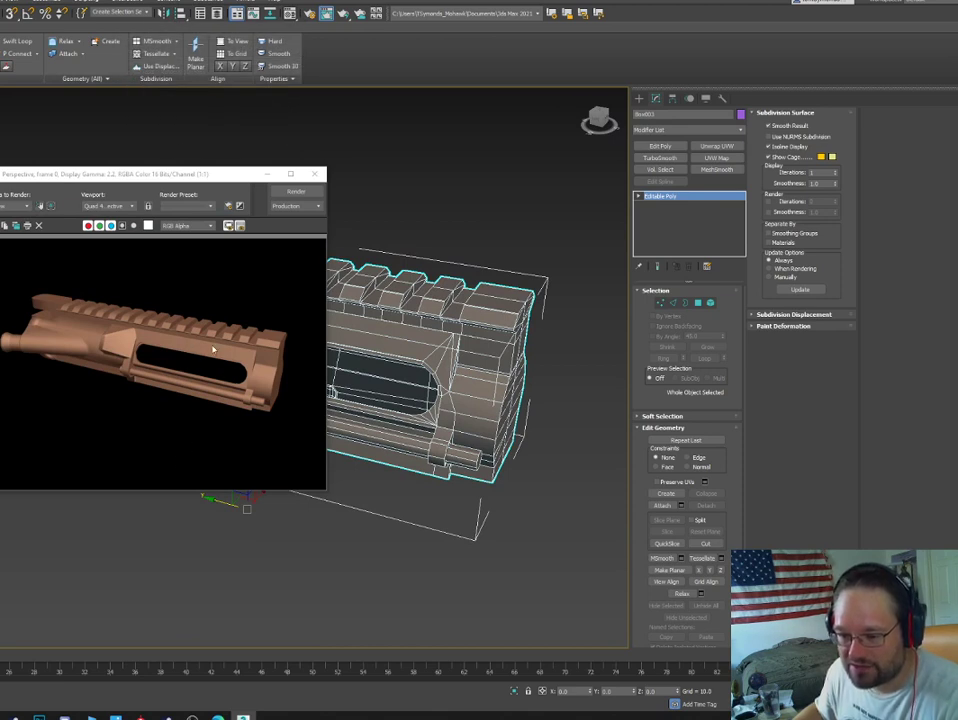
click(314, 175)
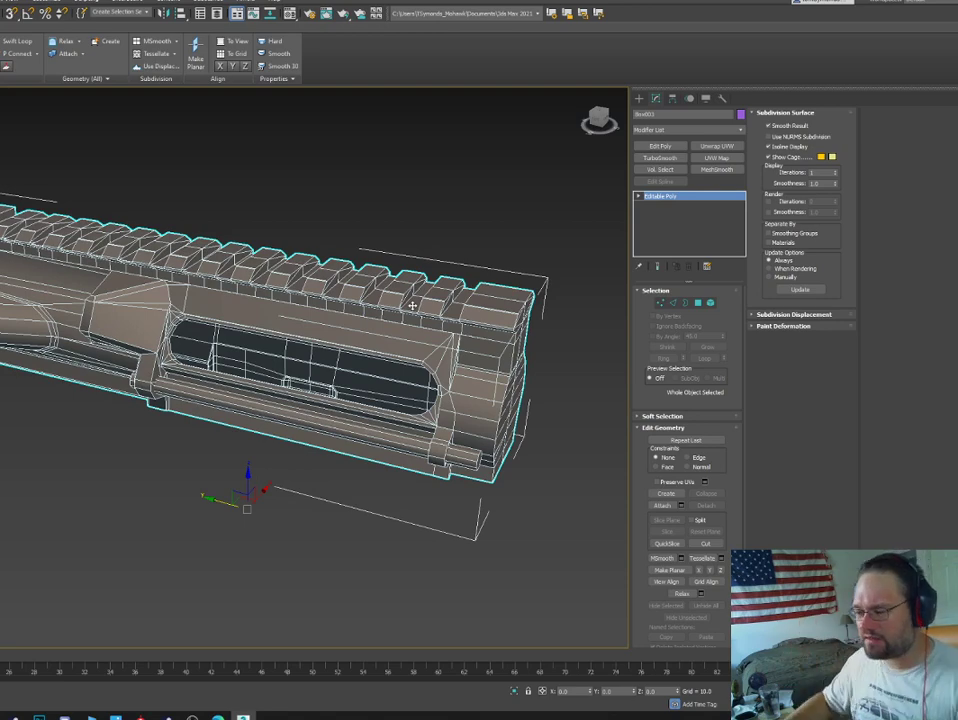
alt+middle_drag(392, 278, 325, 235)
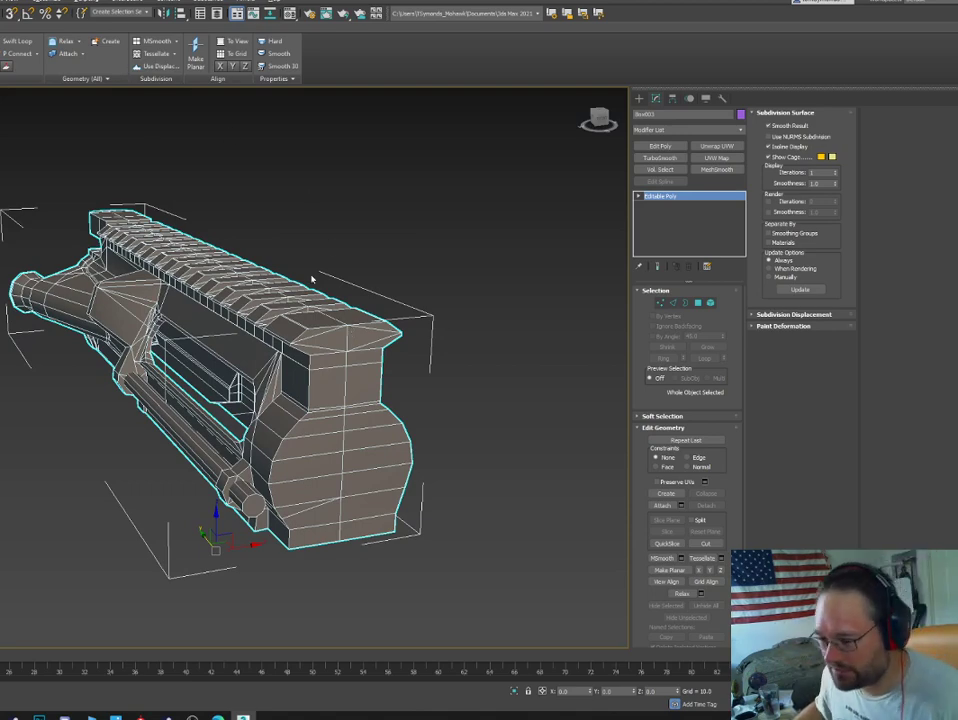
alt+middle_drag(320, 427, 341, 432)
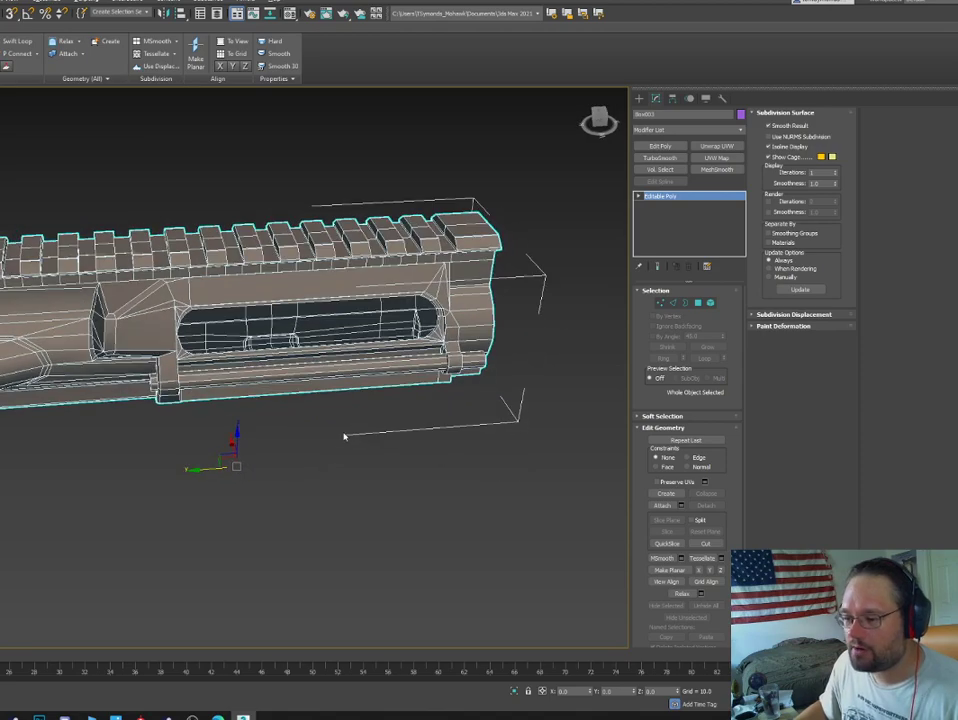
Unhide all of the rifle's parts.
right_click(338, 432)
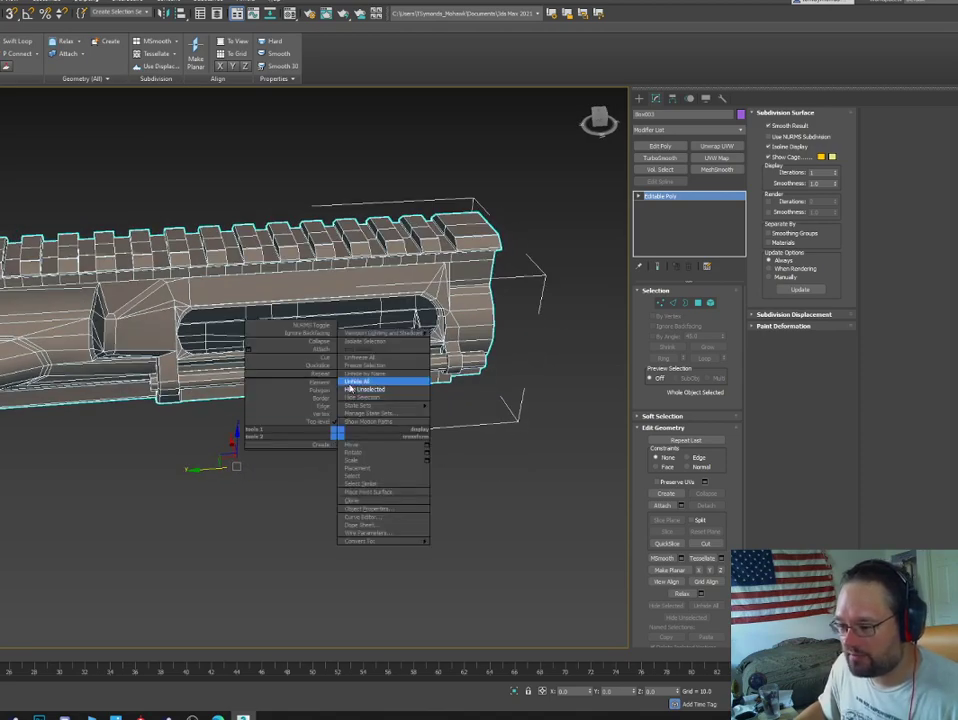
click(350, 385)
middle_drag(515, 345, 248, 330)
Select the quad rail handguard and examine its mesh along its length and from several angles.
click(449, 328)
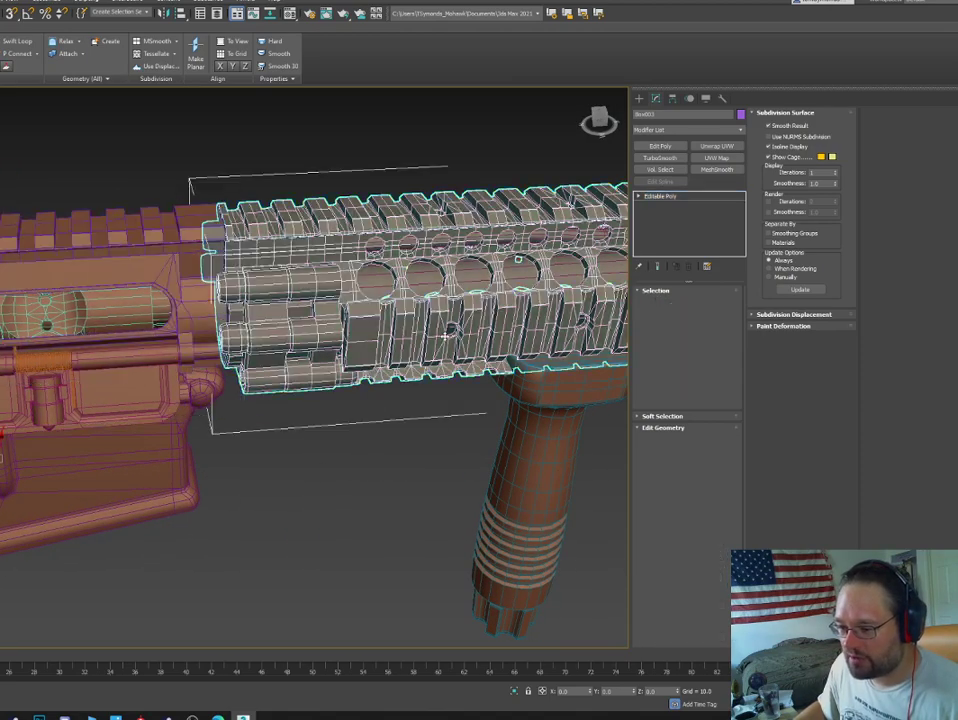
middle_drag(449, 328, 26, 390)
scroll(85, 381, down, 5)
alt+middle_drag(208, 355, 325, 383)
scroll(325, 383, up, 4)
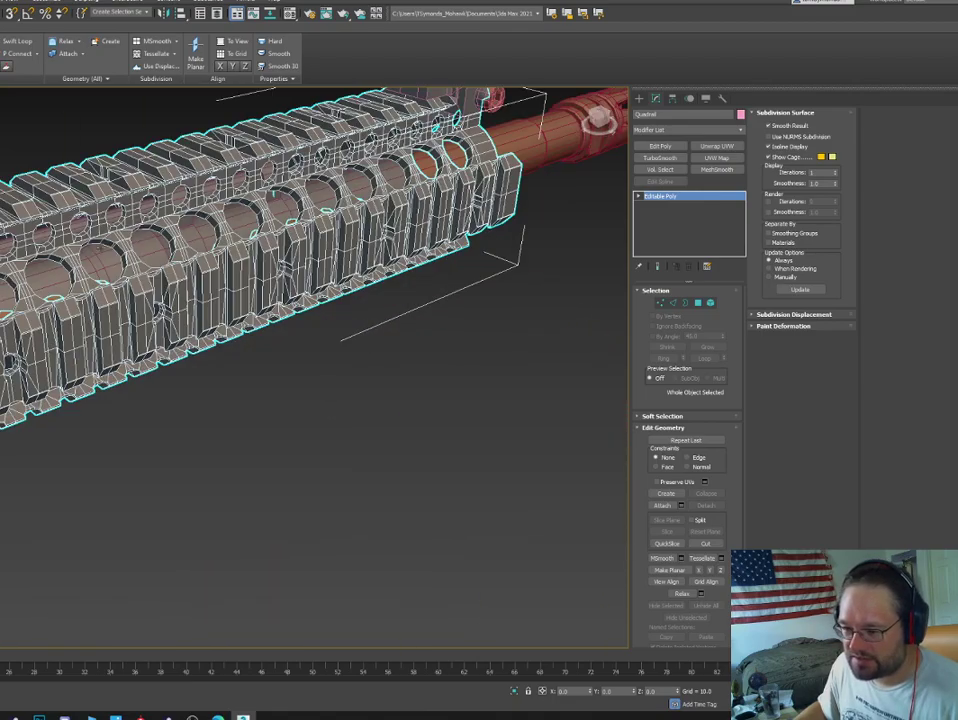
middle_drag(98, 245, 155, 270)
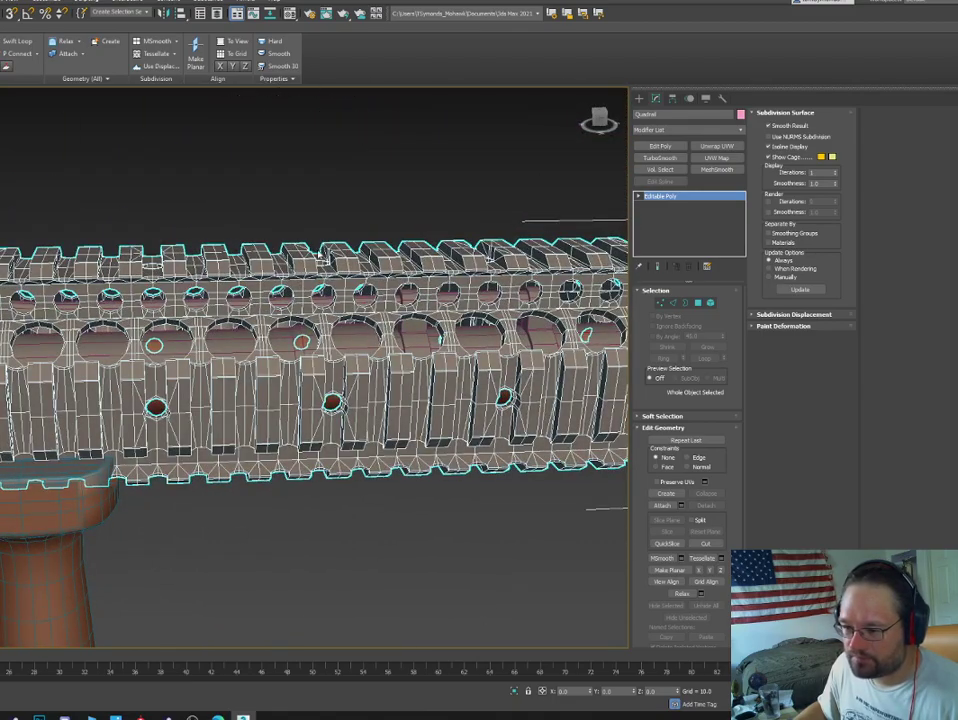
alt+middle_drag(418, 257, 239, 330)
click(391, 323)
alt+middle_drag(391, 323, 304, 325)
Examine the front sight's separate elements, including the post arm, side housing, clamp block and knob, and leave element selection.
click(42, 240)
middle_drag(50, 247, 282, 328)
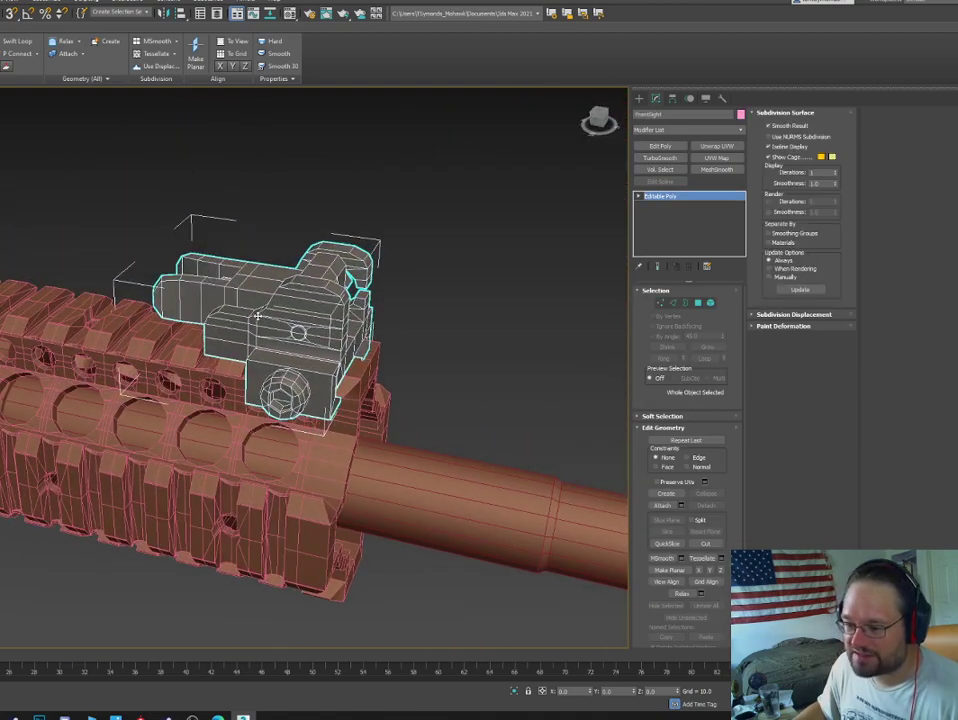
key(5)
click(252, 279)
key(e)
mouse_move(258, 272)
mouse_down()
mouse_move(312, 285)
mouse_move(258, 273)
mouse_up()
alt+middle_drag(258, 273, 250, 300)
scroll(236, 281, up, 4)
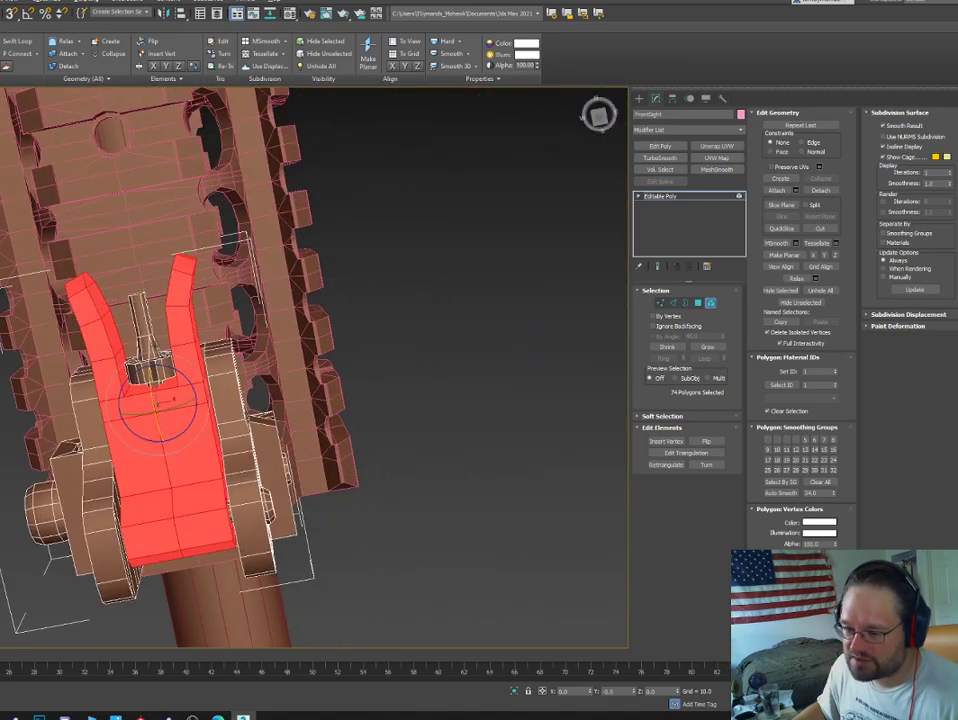
alt+middle_drag(166, 452, 205, 422)
click(198, 458)
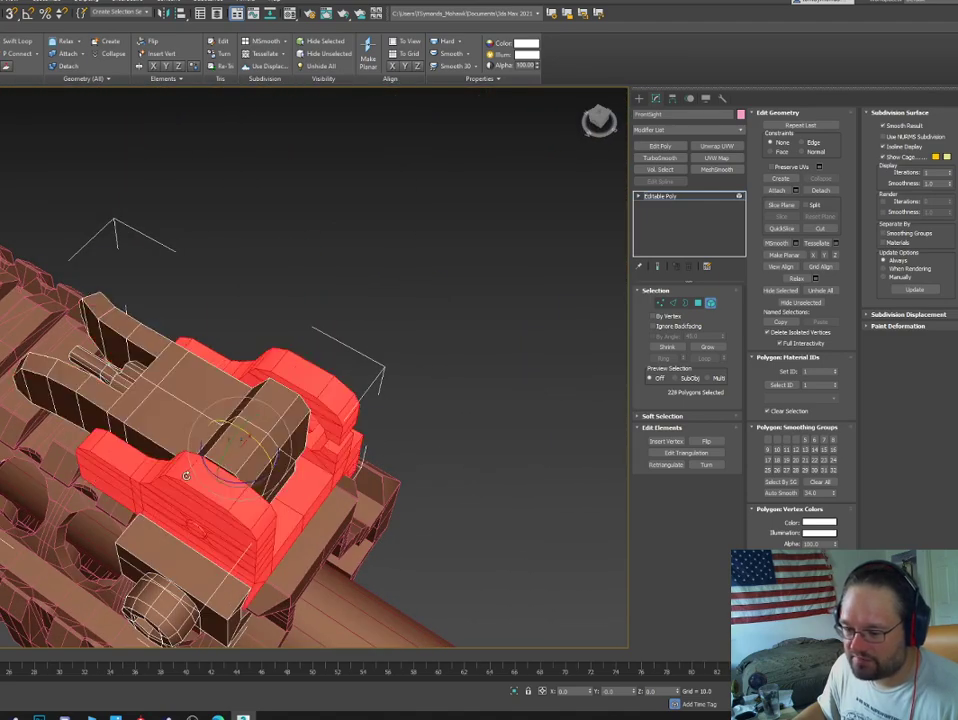
middle_drag(188, 468, 218, 329)
click(206, 420)
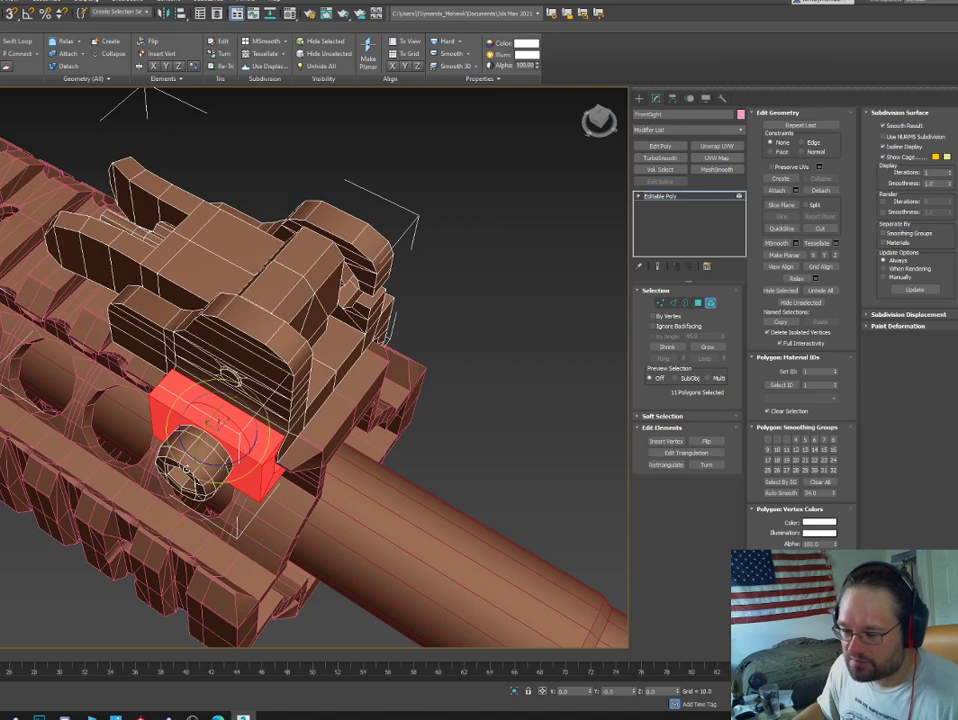
click(185, 470)
scroll(185, 470, down, 3)
alt+middle_drag(185, 470, 272, 421)
scroll(271, 430, down, 2)
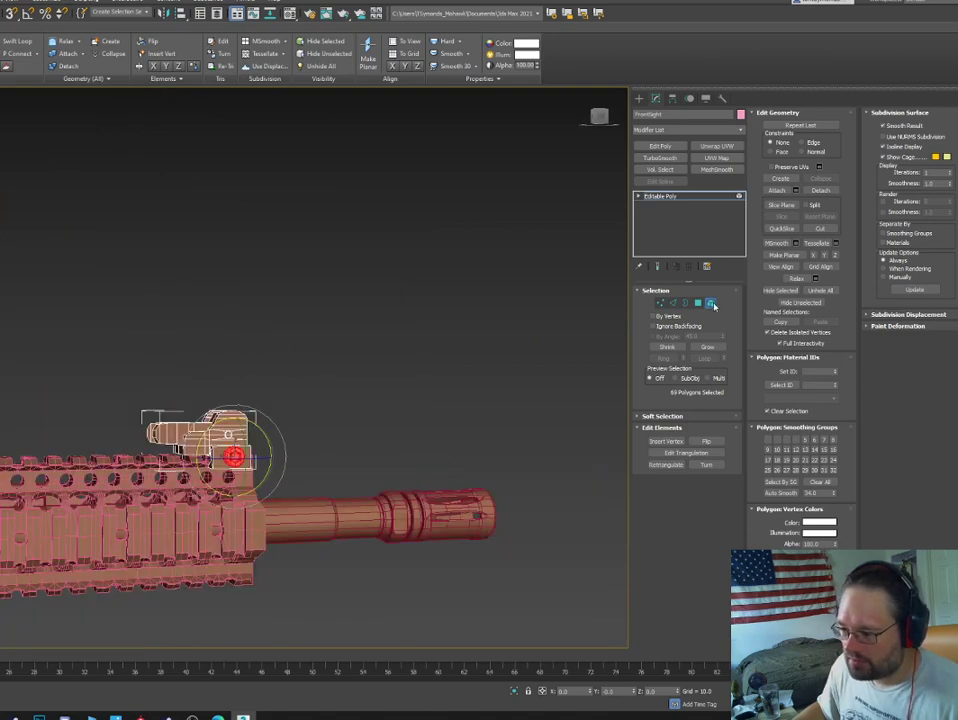
click(711, 304)
Look over the foregrip, the buffer tube behind the receiver and the rear sight in turn.
middle_drag(190, 354, 490, 110)
scroll(490, 110, down, 2)
click(198, 358)
middle_drag(207, 361, 436, 416)
middle_drag(45, 406, 128, 423)
middle_drag(6, 402, 308, 434)
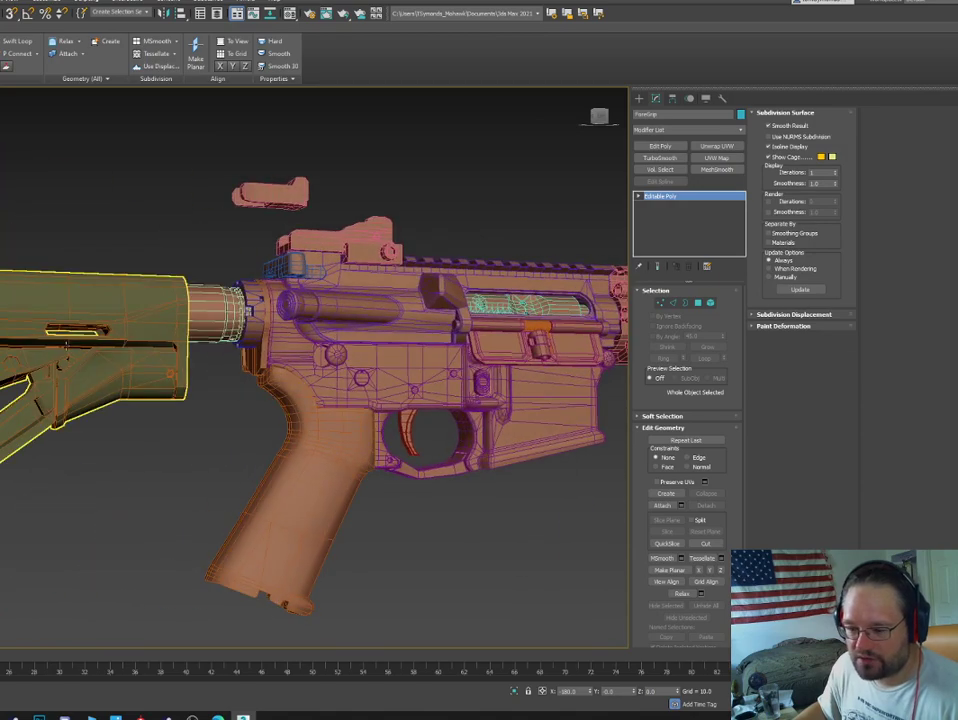
click(199, 316)
alt+middle_drag(199, 316, 470, 335)
alt+middle_drag(285, 335, 353, 128)
click(406, 212)
middle_drag(410, 220, 15, 299)
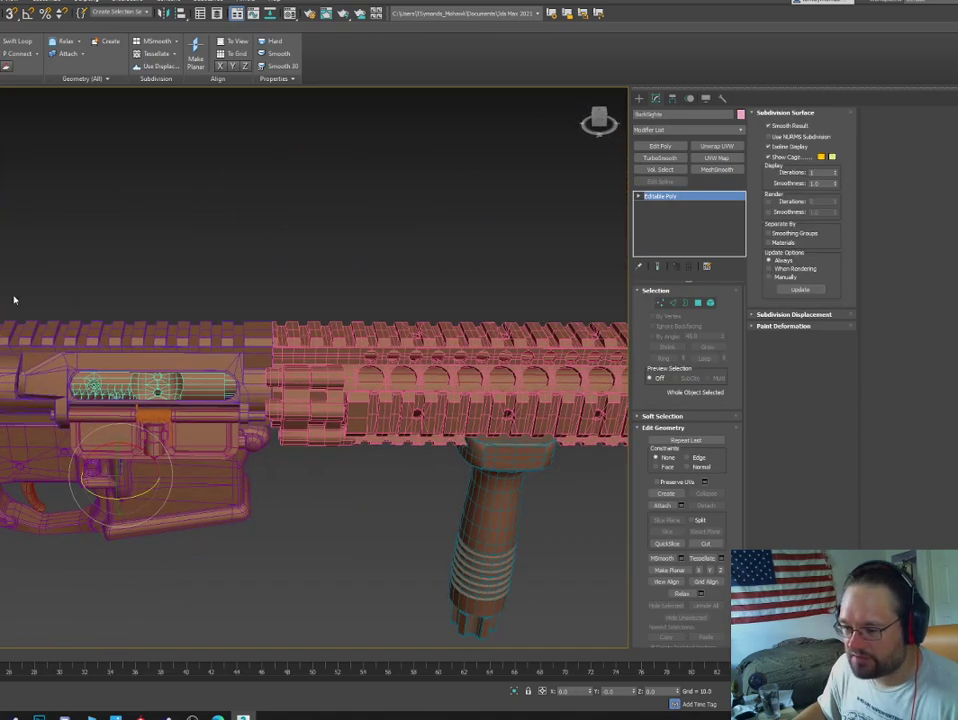
Rename the upper receiver object to UpperReciever and deselect it.
click(109, 343)
click(108, 343)
alt+middle_drag(108, 343, 167, 385)
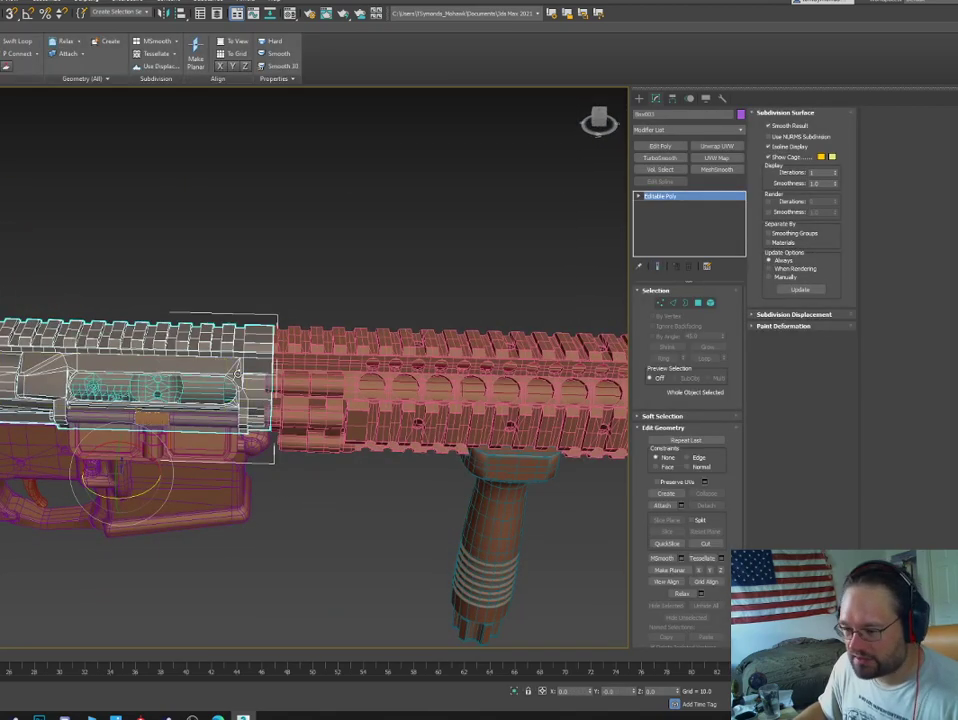
middle_drag(238, 366, 361, 384)
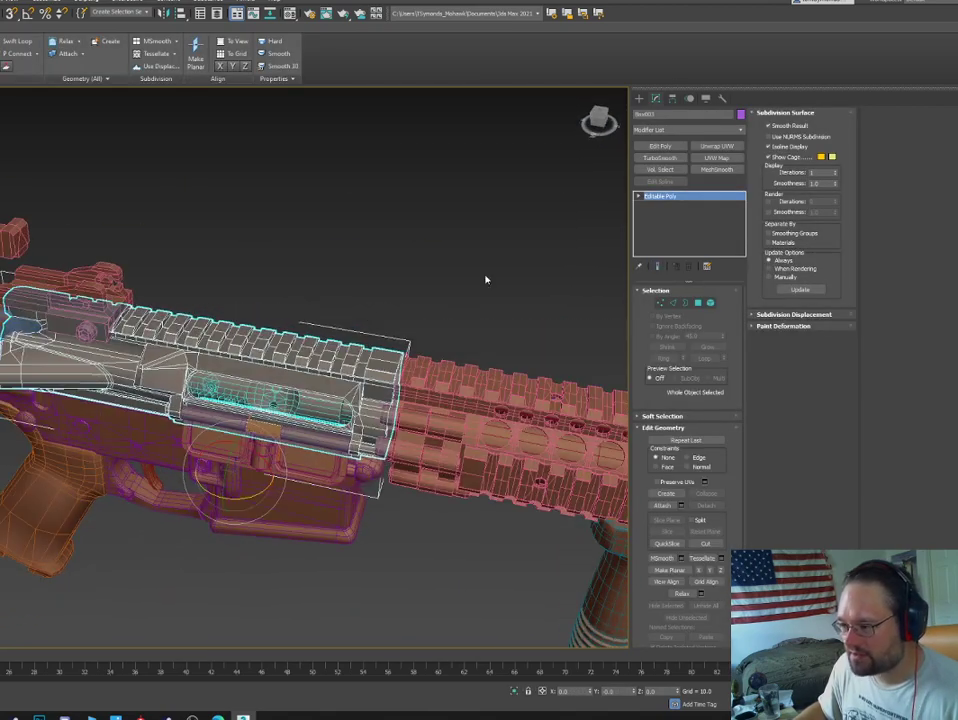
double_click(648, 114)
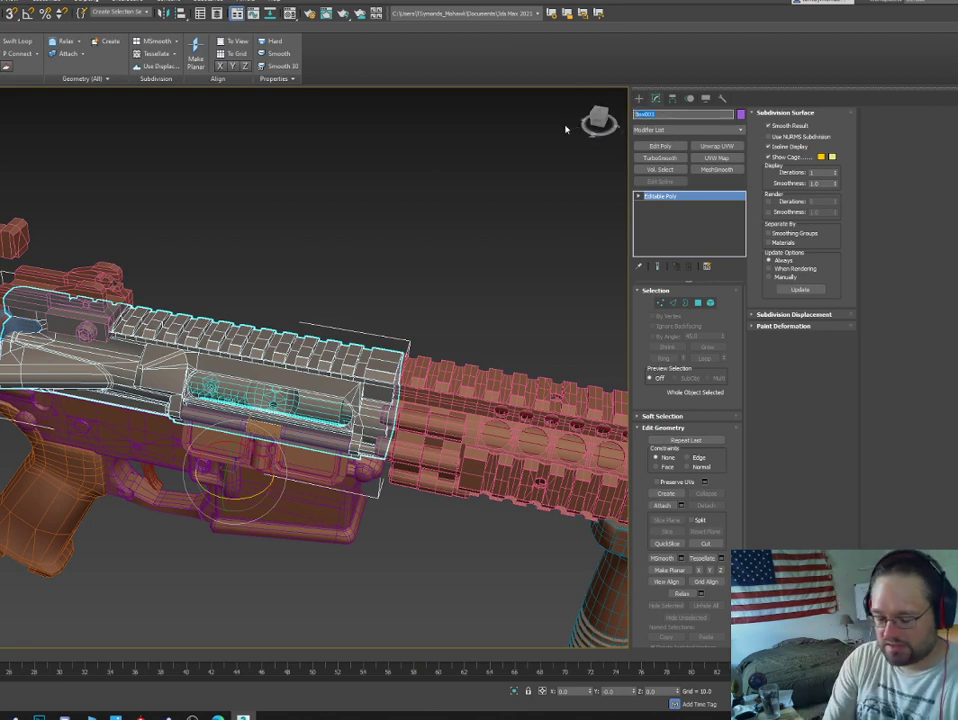
text(u)
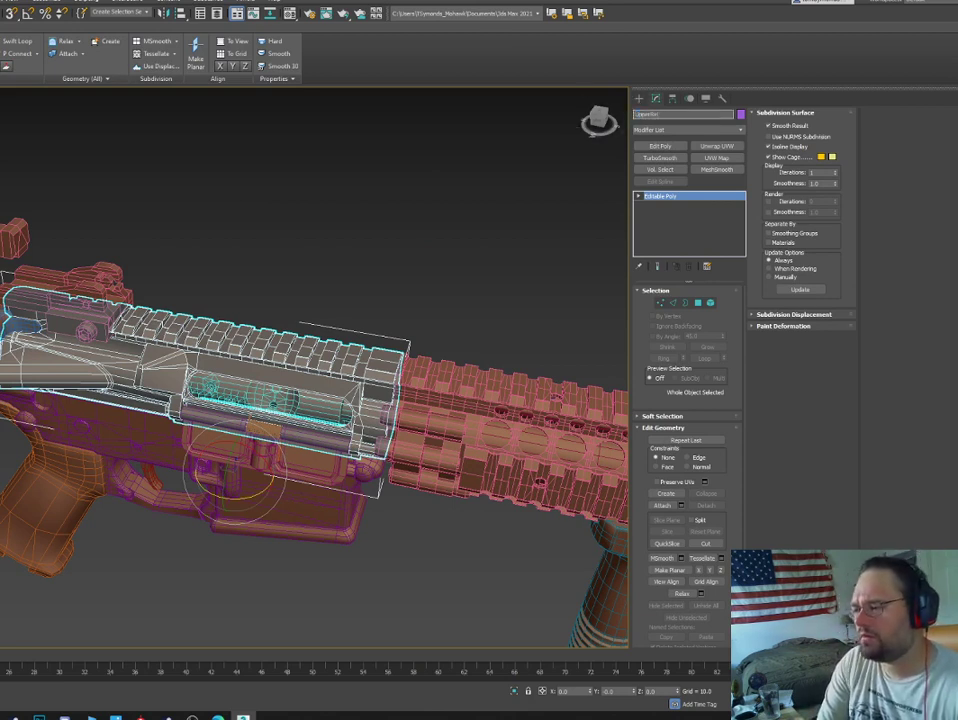
click(434, 220)
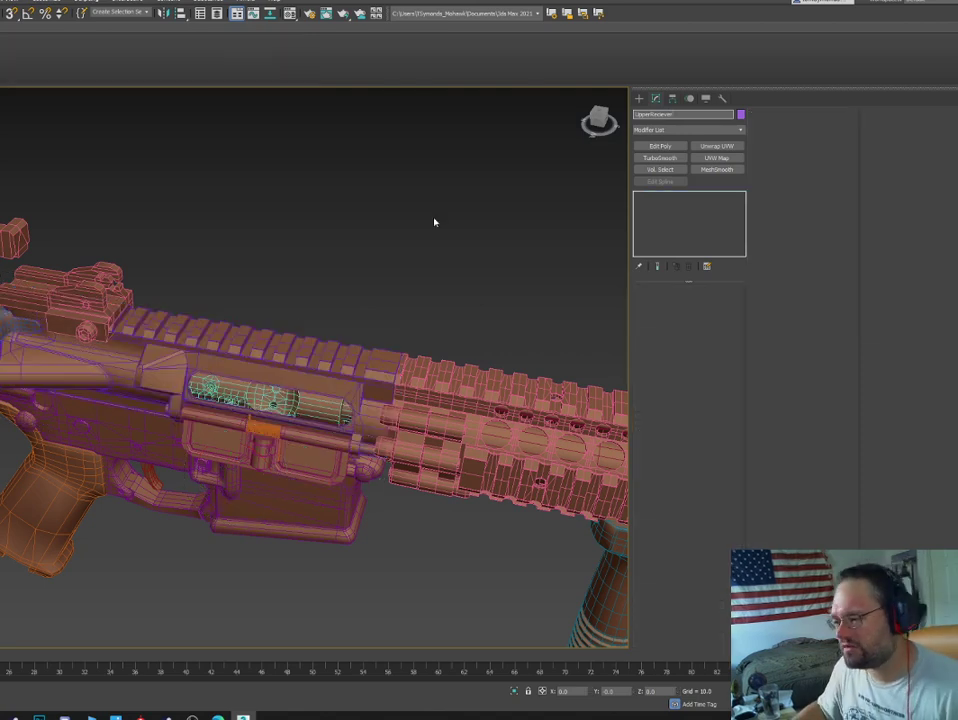
Create a box on the upper receiver's top rail using vertex snapping, about 52 long, 13 wide and 24 high.
click(639, 98)
click(666, 161)
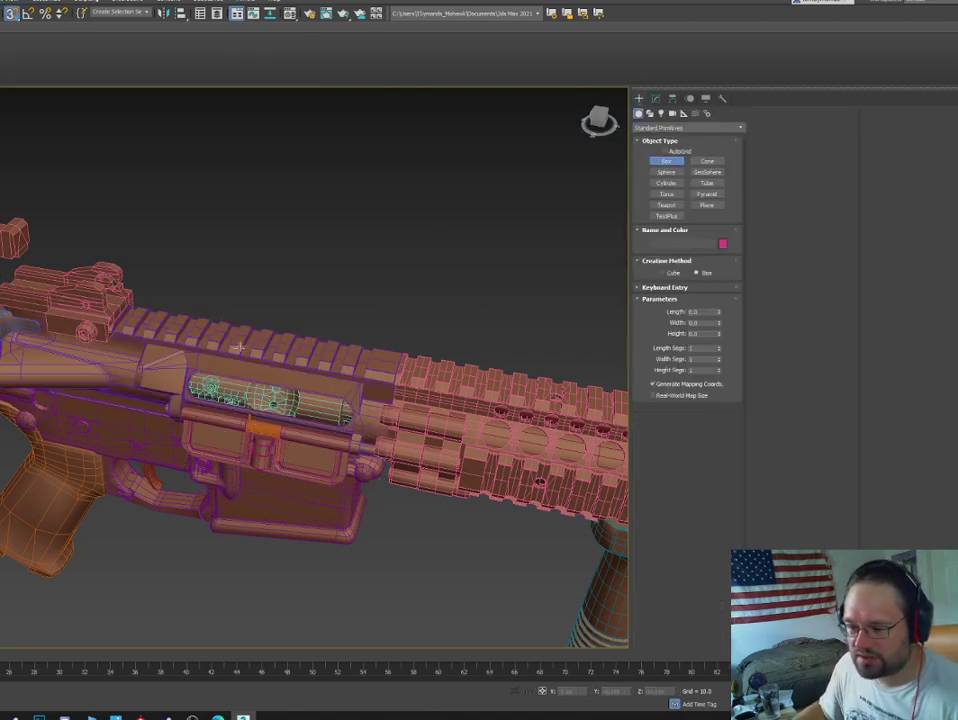
scroll(170, 250, up, 3)
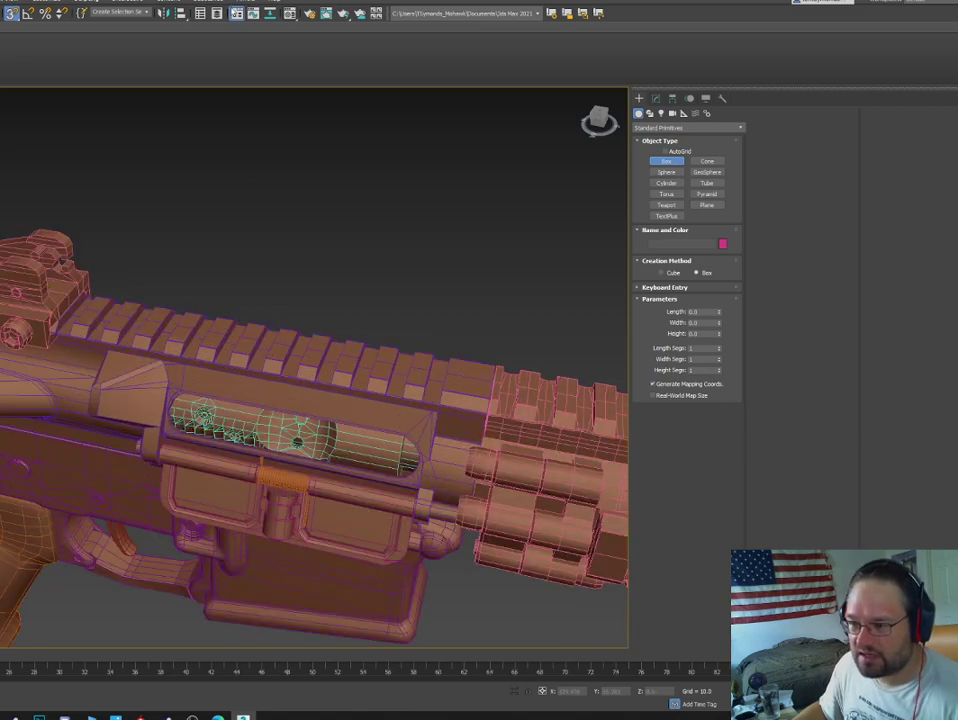
right_click(10, 13)
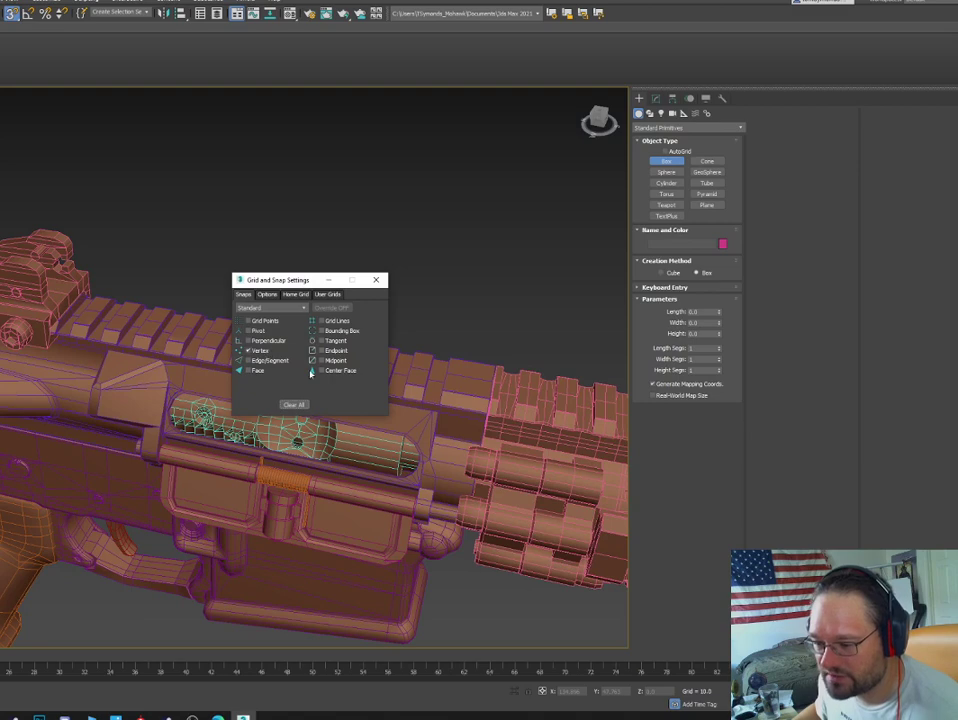
click(378, 283)
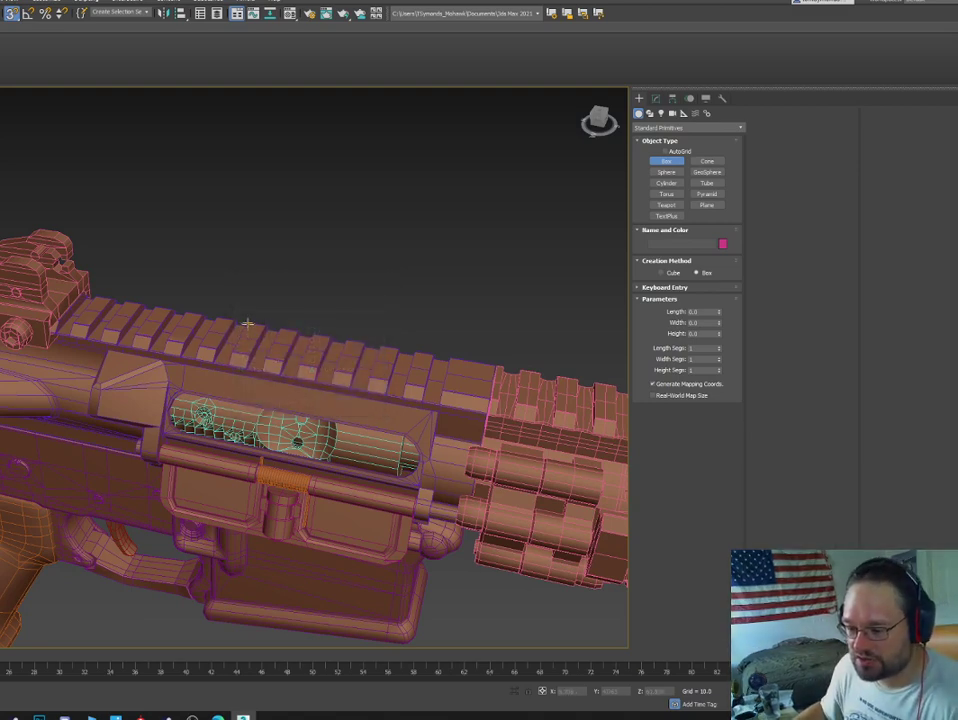
mouse_move(248, 323)
alt+middle_down()
mouse_move(214, 372)
mouse_move(240, 335)
alt+middle_up()
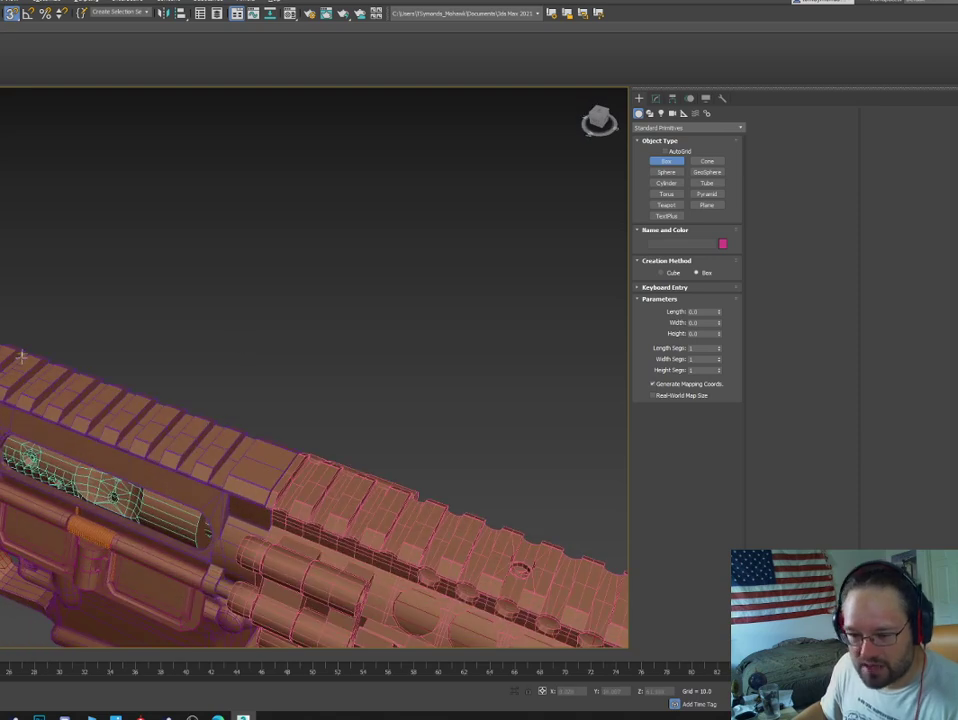
drag(27, 354, 183, 456)
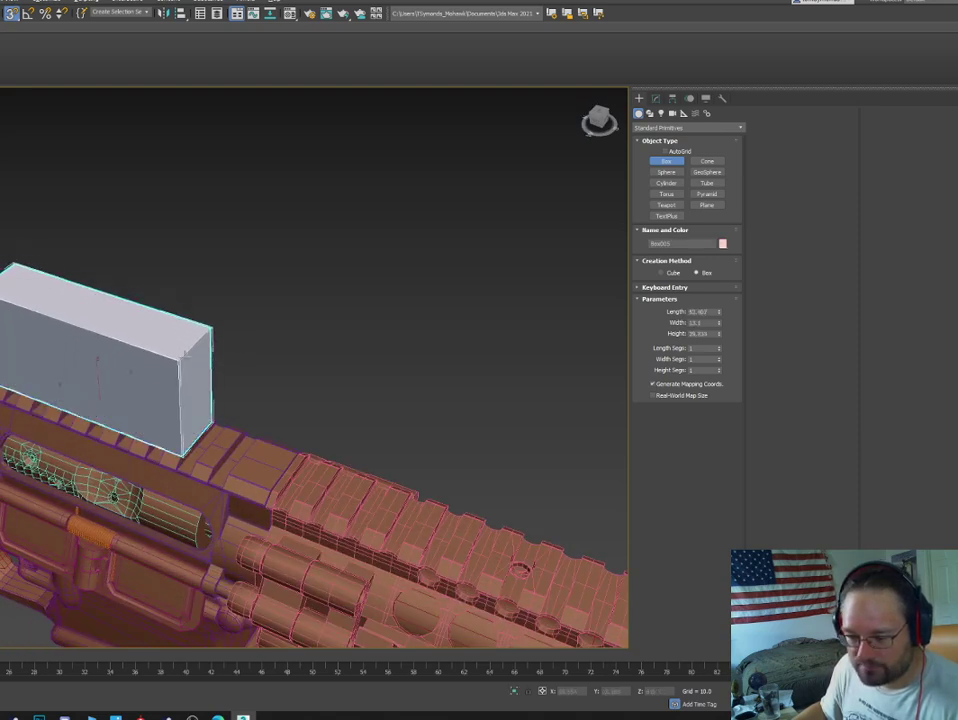
click(187, 361)
right_click(187, 361)
Turn snapping off and move the box forward along the rail toward the handguard.
key(w)
key(s)
drag(78, 393, 145, 420)
Rename the new box to Eotech512 and deselect it.
click(656, 100)
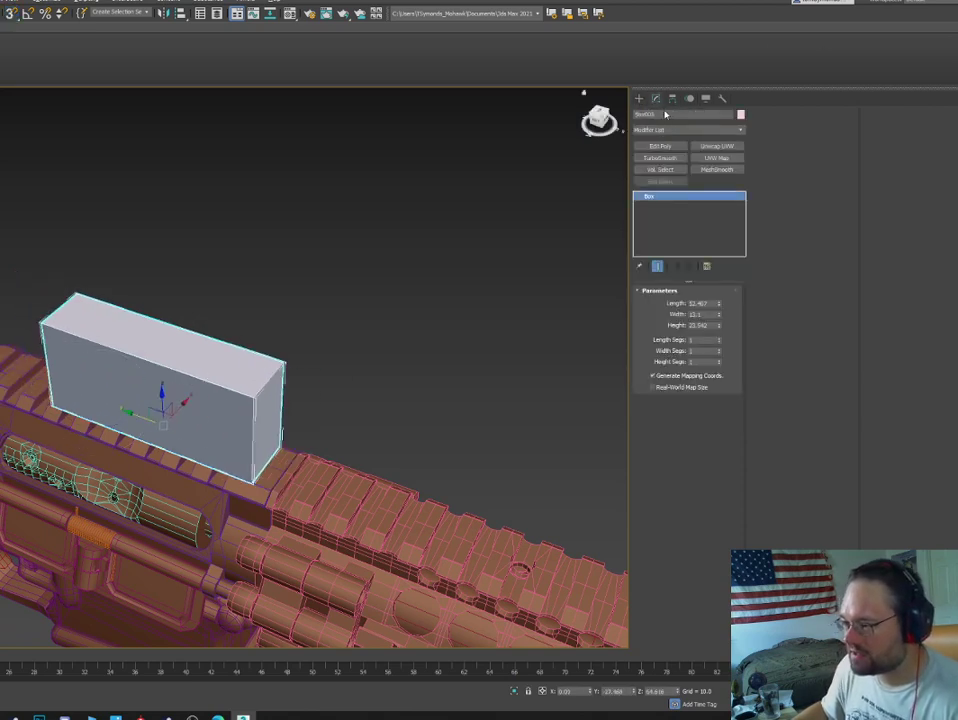
text(Th)
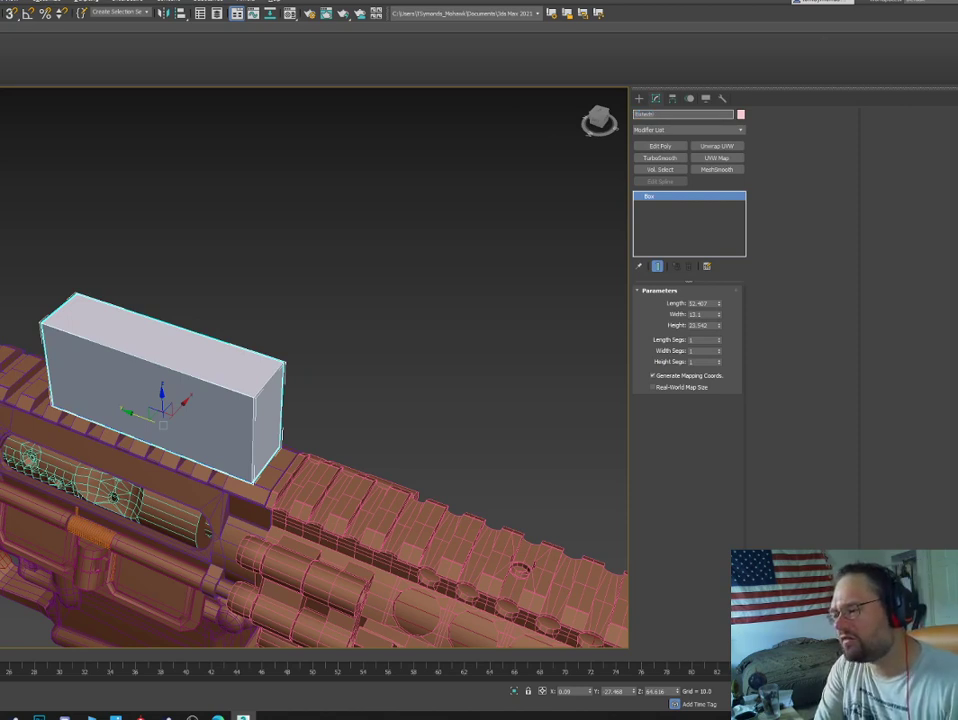
click(351, 207)
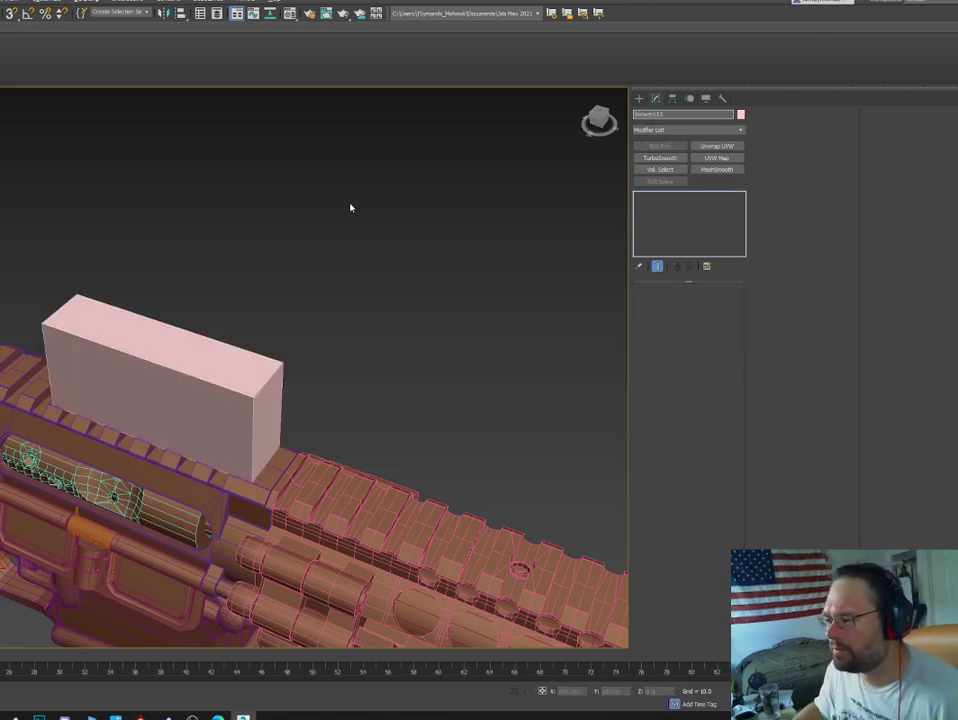
Switch to File Explorer and view reference photos of the EOTech sight and of a rifle fitted with one.
key(alt+Tab)
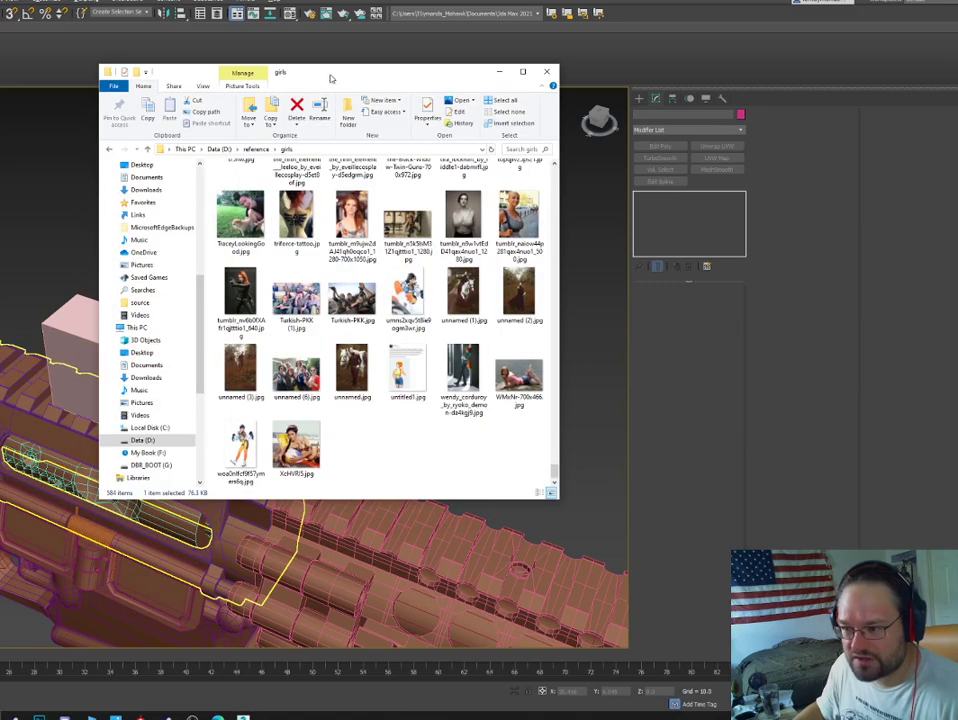
drag(346, 74, 957, 74)
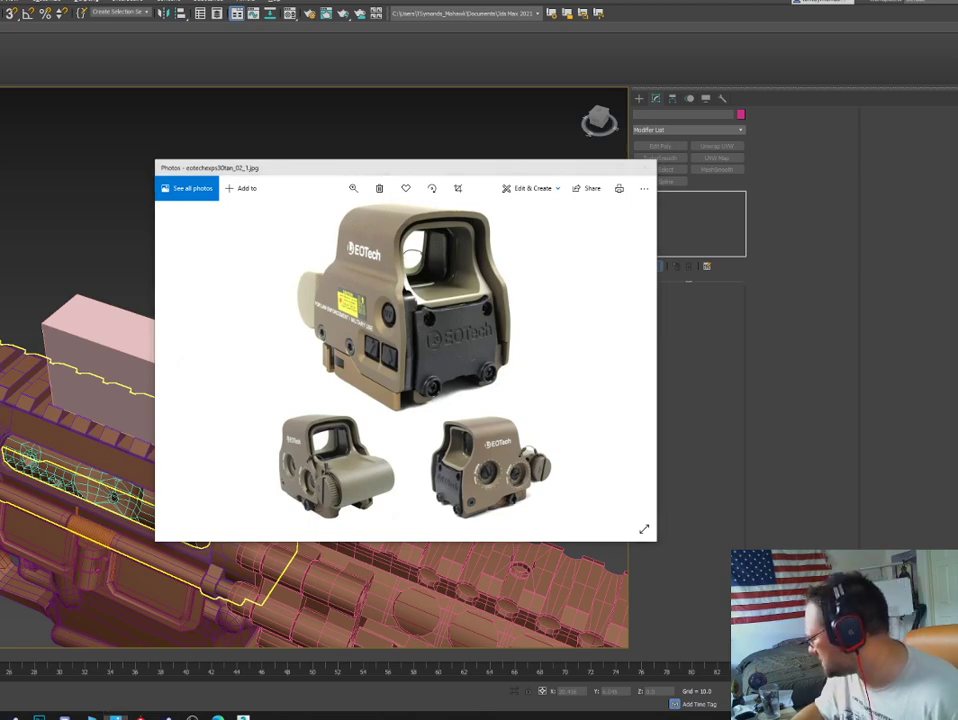
click(631, 363)
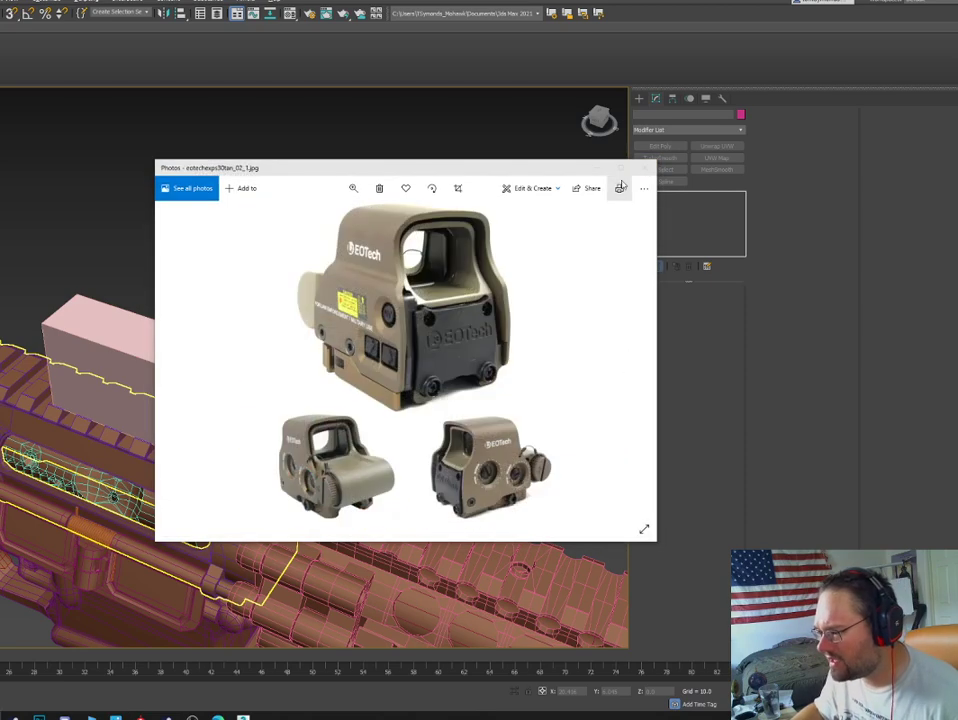
click(644, 169)
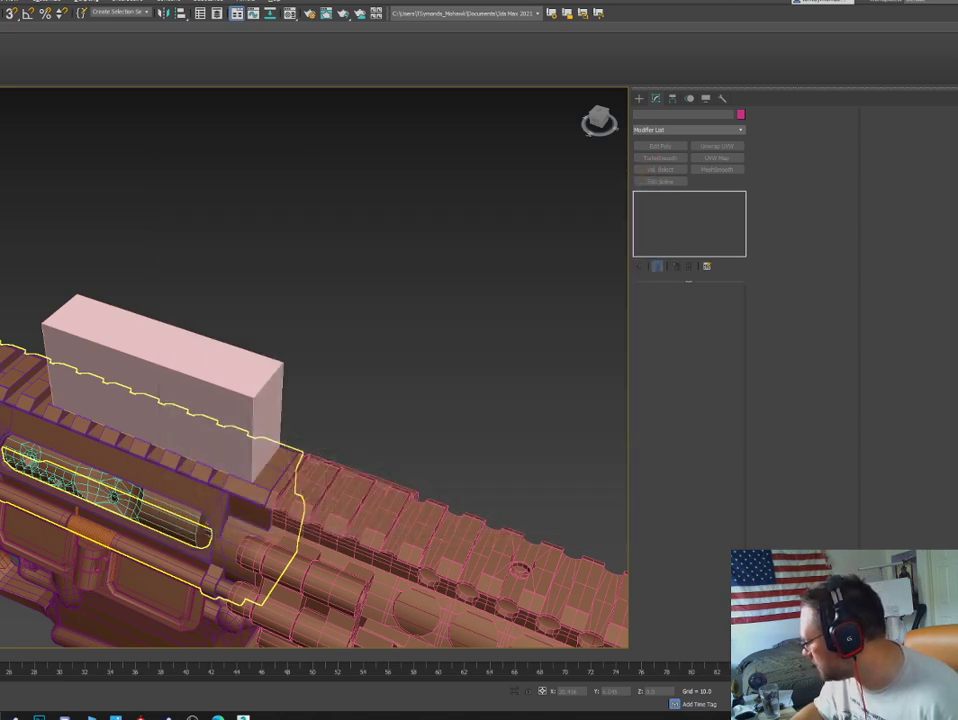
key(Return)
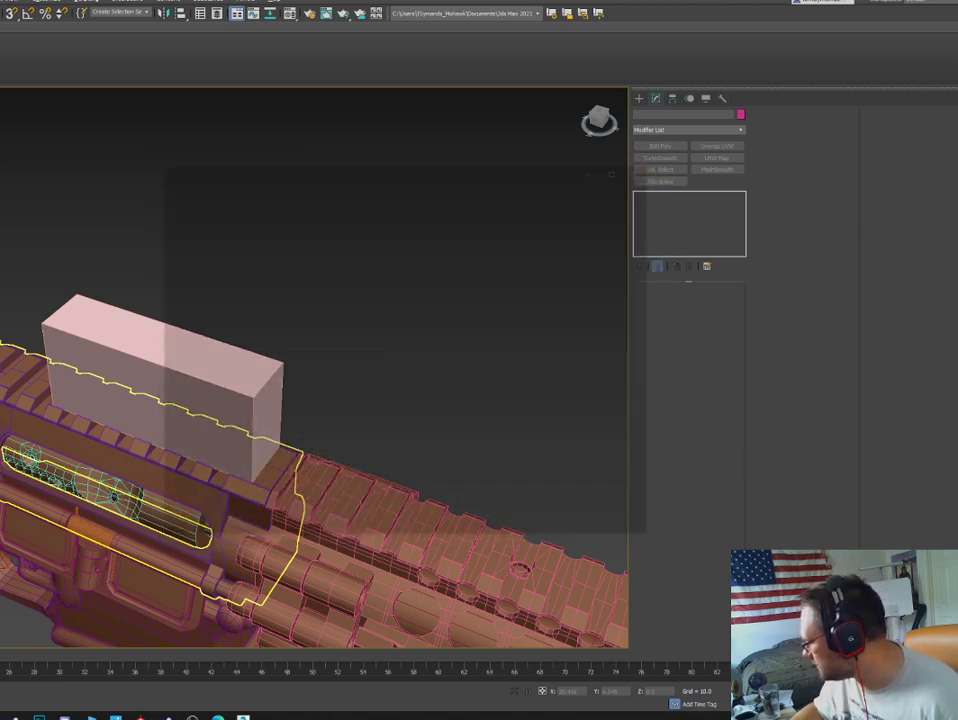
scroll(337, 291, up, 3)
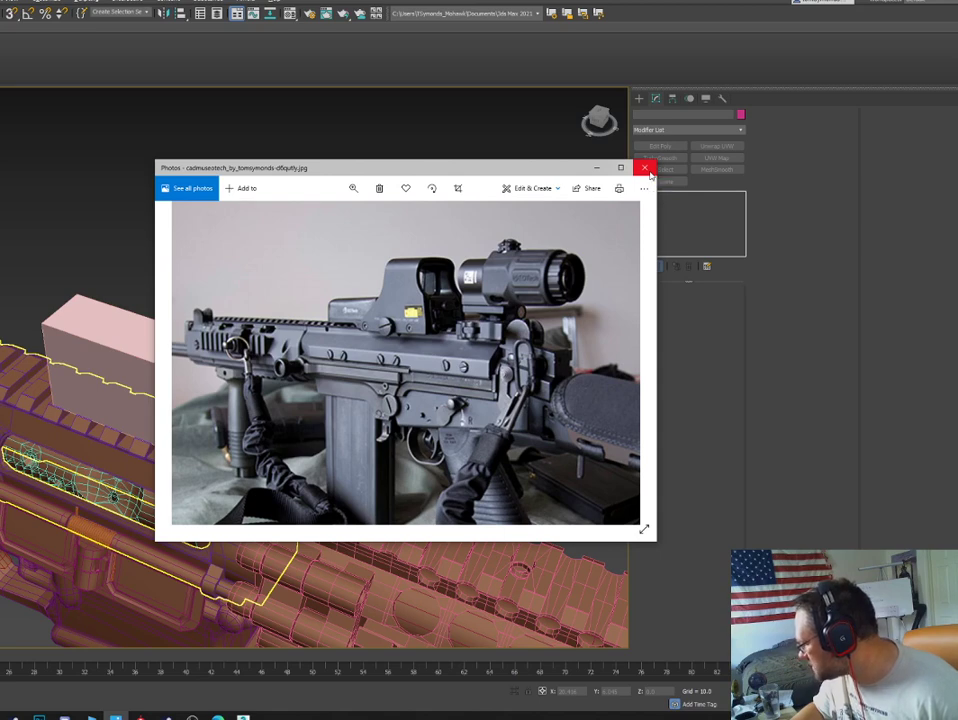
View the reference photo of two side-on rifles, zoom in on the holographic sight, and return to 3ds Max.
click(645, 168)
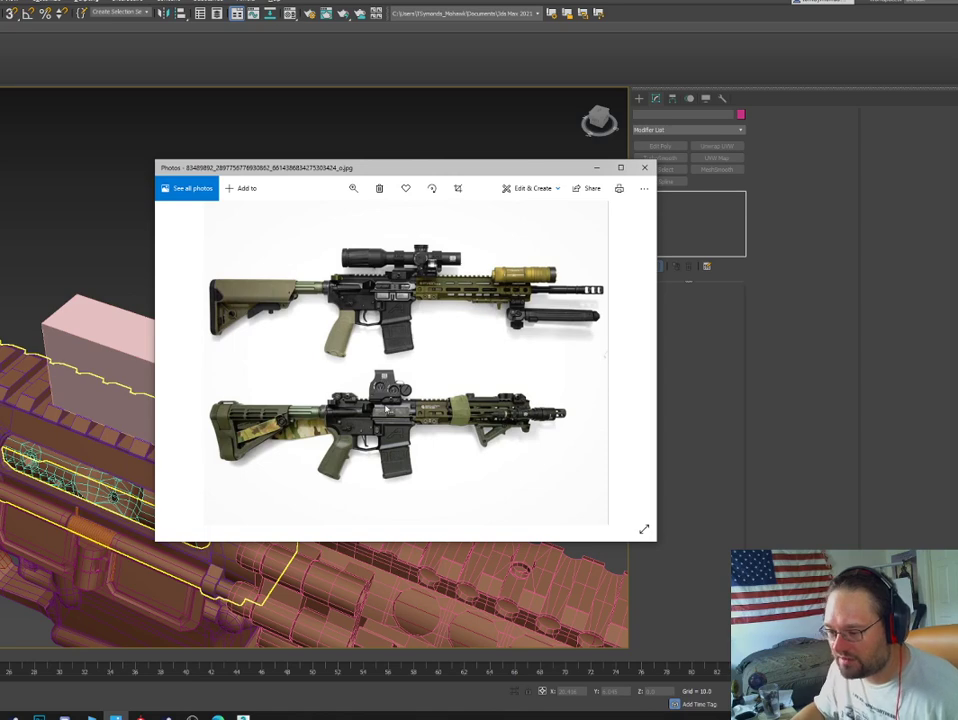
scroll(390, 408, up, 3)
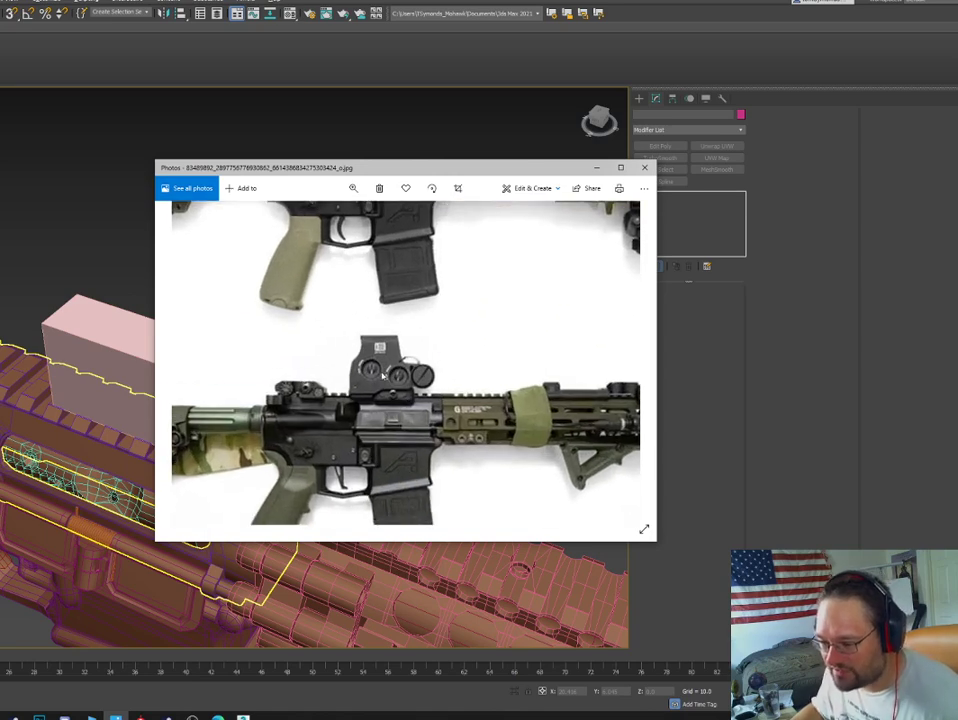
click(597, 168)
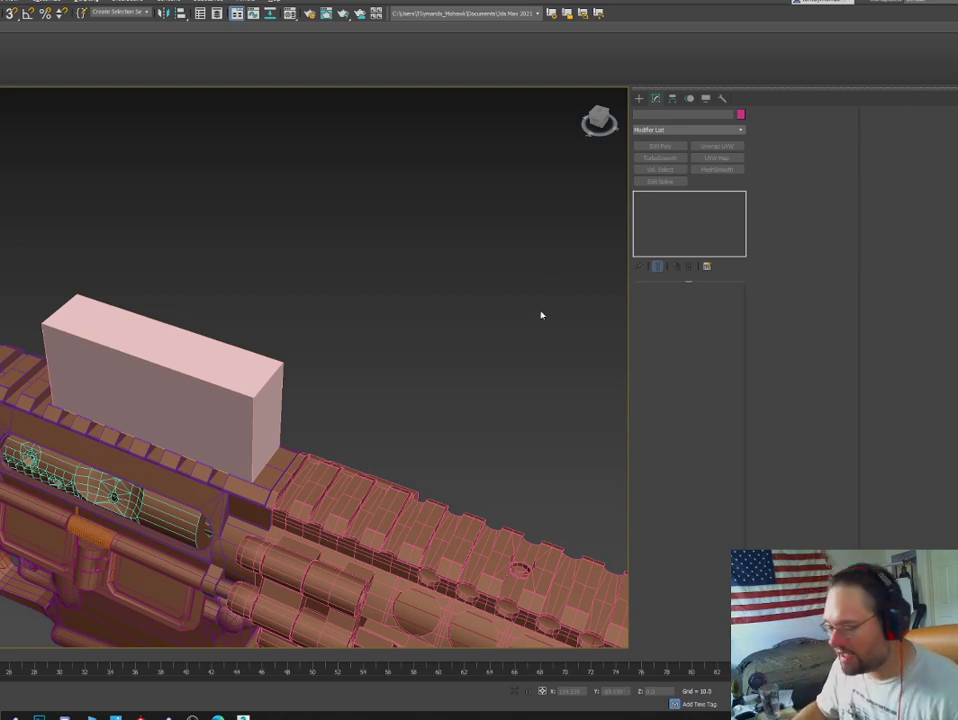
Convert the Eotech512 box on the top rail to an Editable Poly.
click(182, 392)
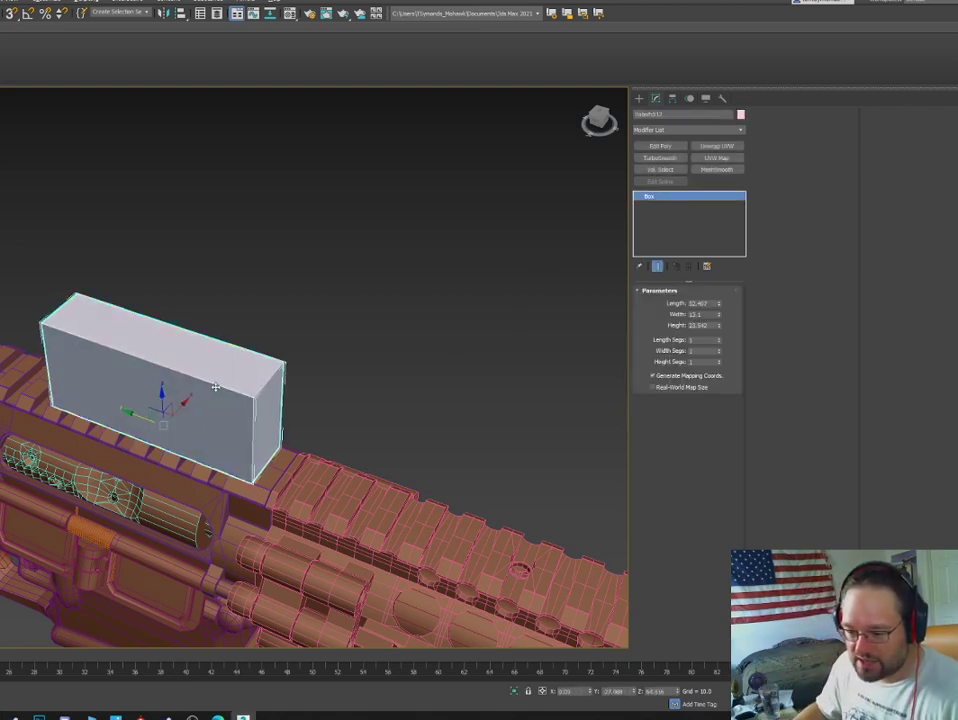
alt+middle_drag(195, 392, 156, 408)
right_click(156, 408)
mouse_move(205, 511)
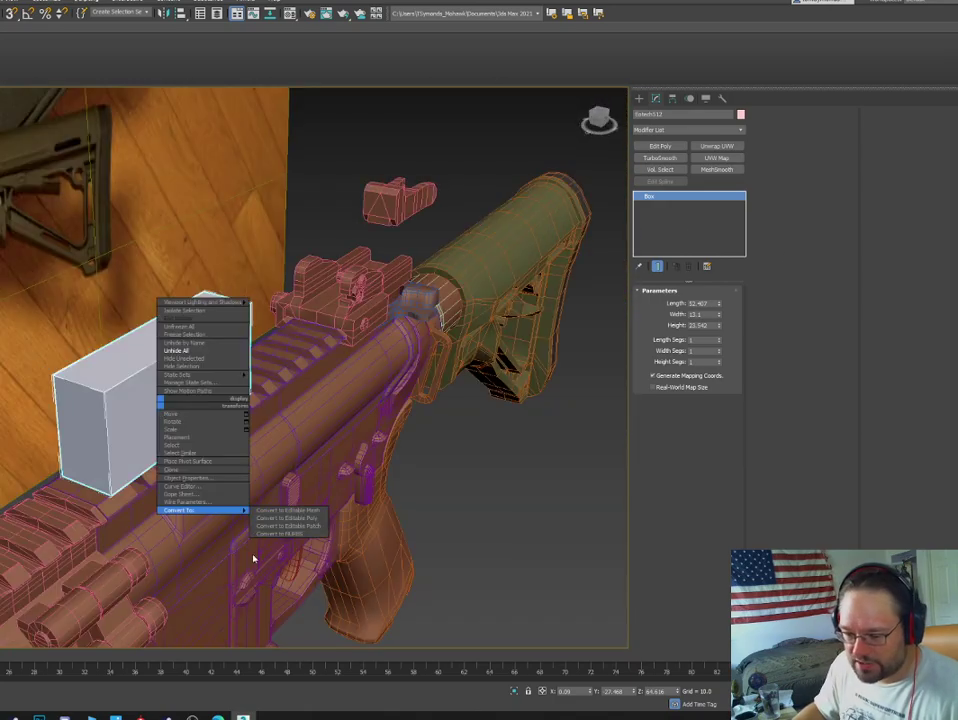
click(287, 522)
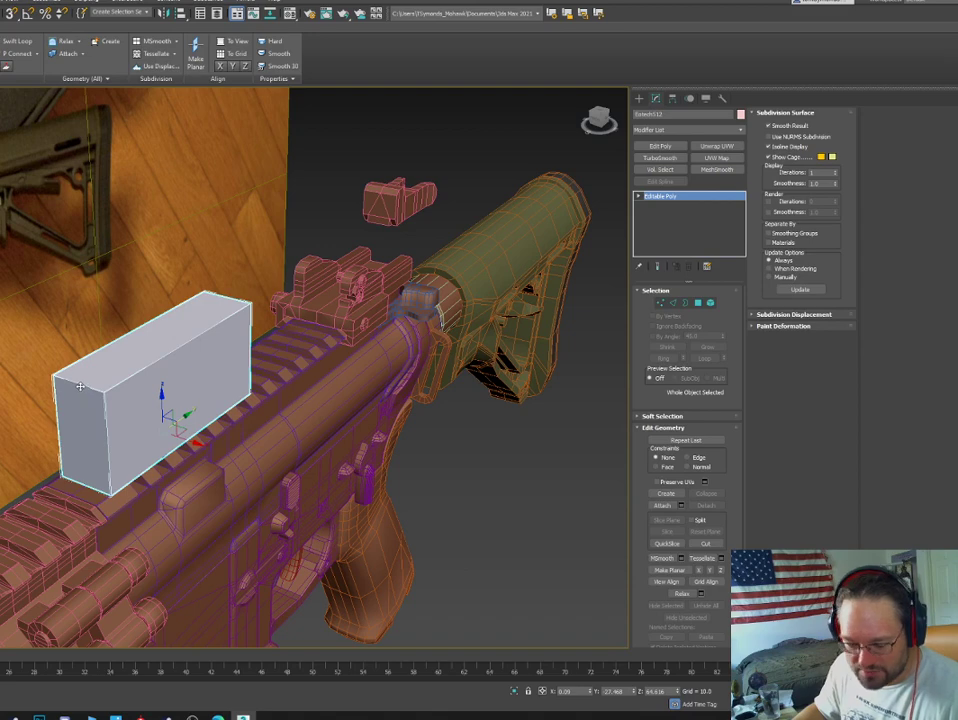
Split the box lengthwise by connecting its ring of width edges with one centre edge loop.
key(2)
click(81, 383)
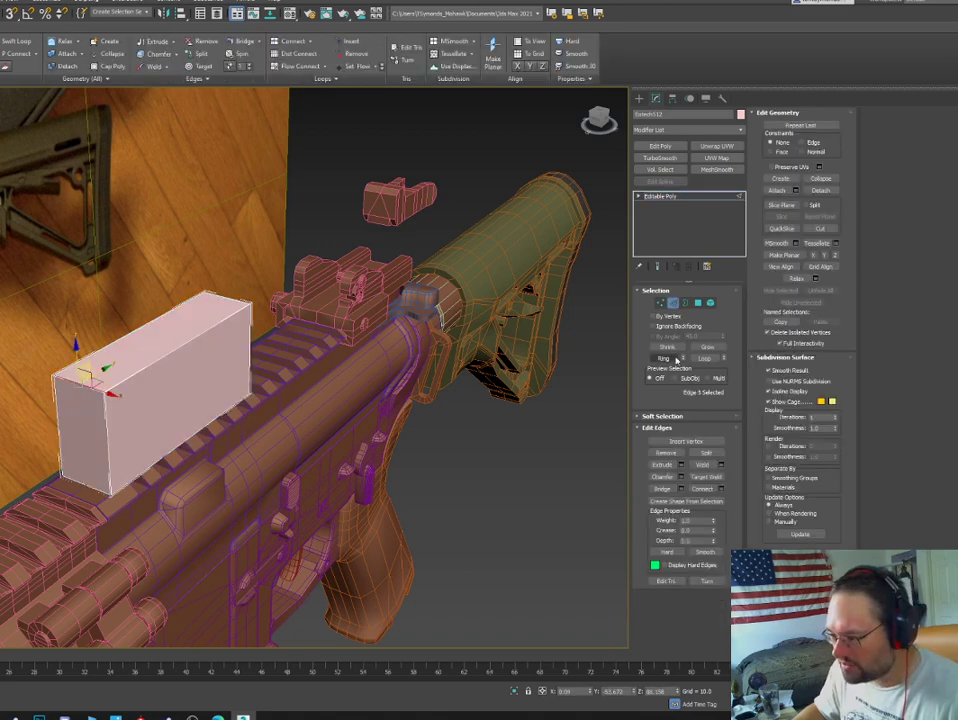
key(5)
click(160, 400)
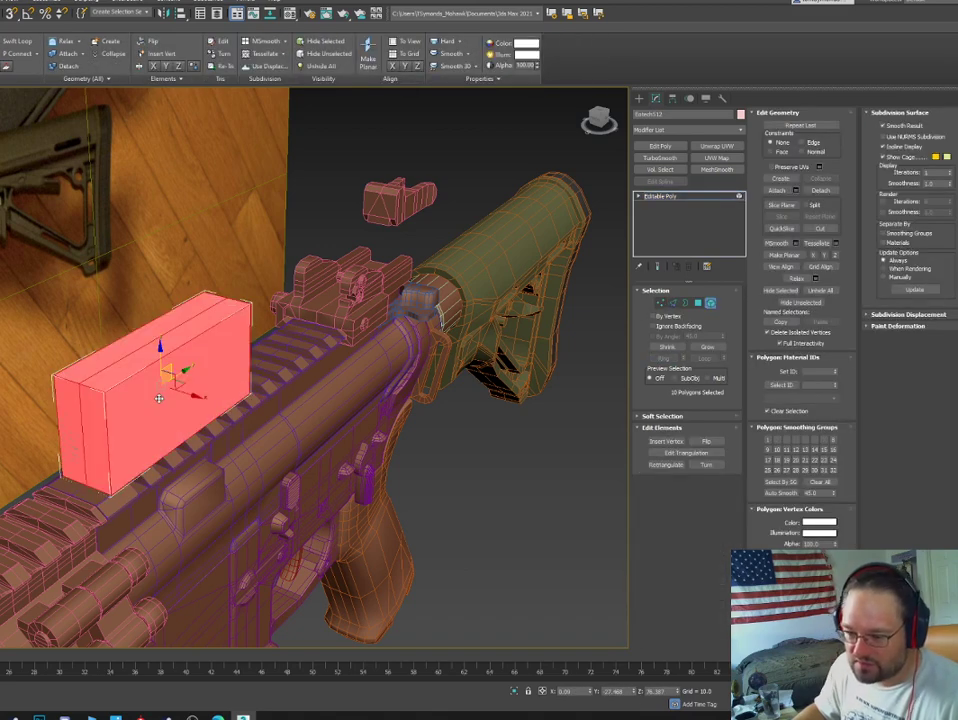
Delete the polygons on one side of the centre edge loop, leaving half of the box.
key(4)
click(150, 398)
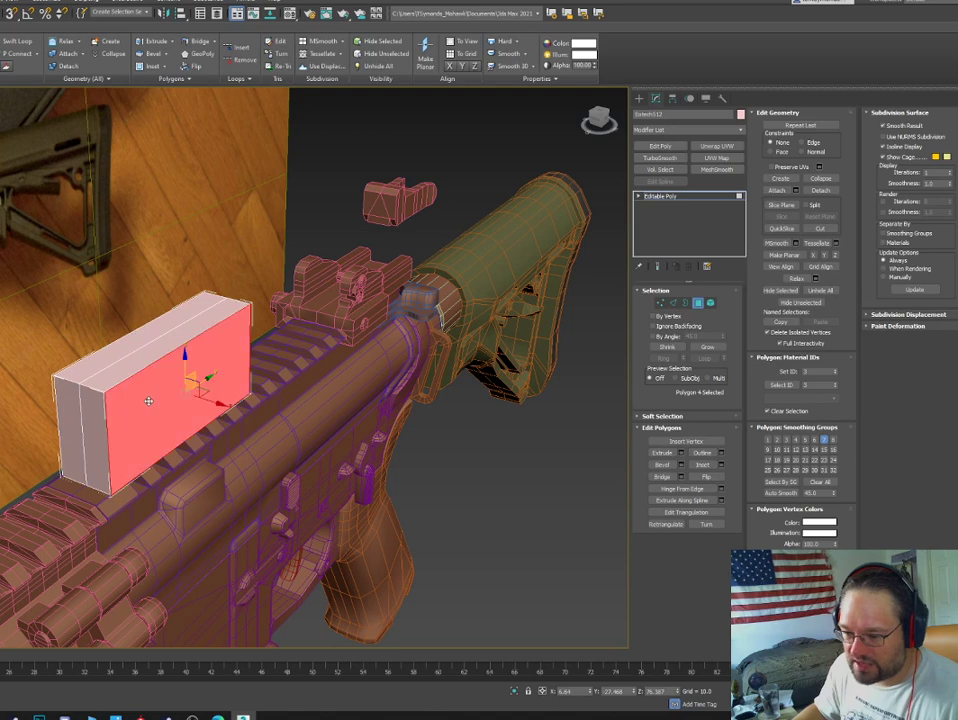
click(79, 395)
alt+middle_drag(79, 395, 140, 396)
click(45, 397)
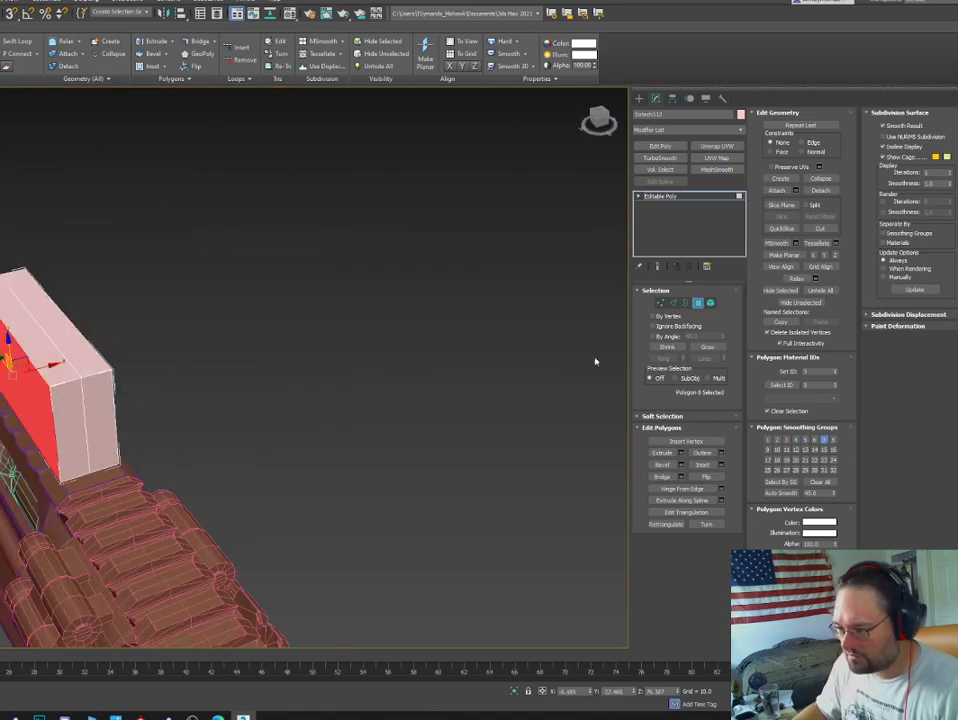
alt+middle_drag(250, 361, 200, 361)
click(83, 368)
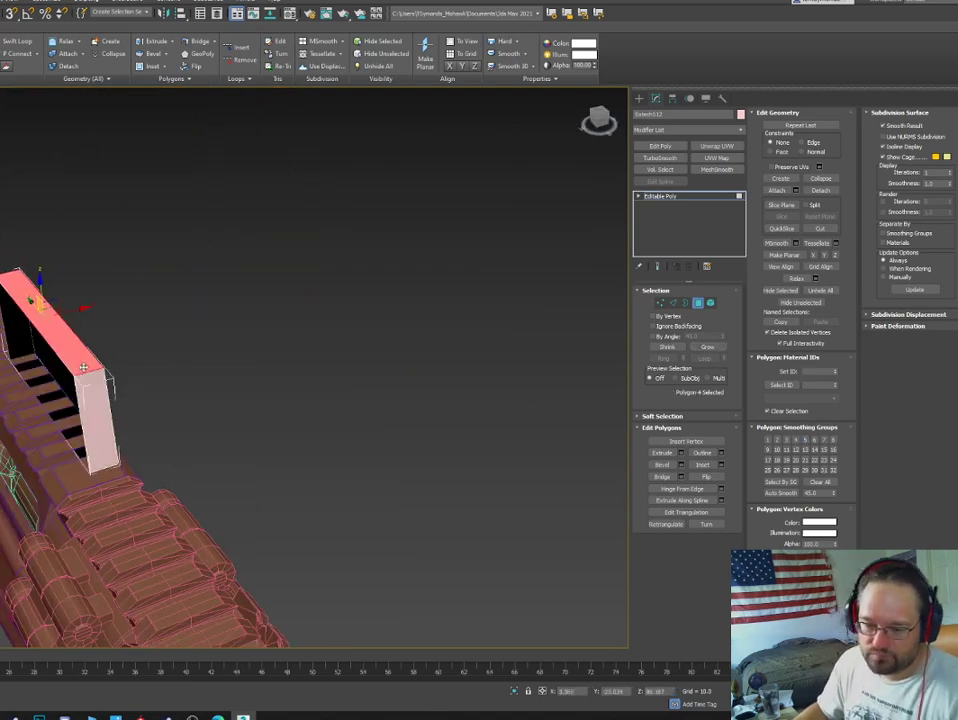
alt+middle_drag(83, 368, 39, 386)
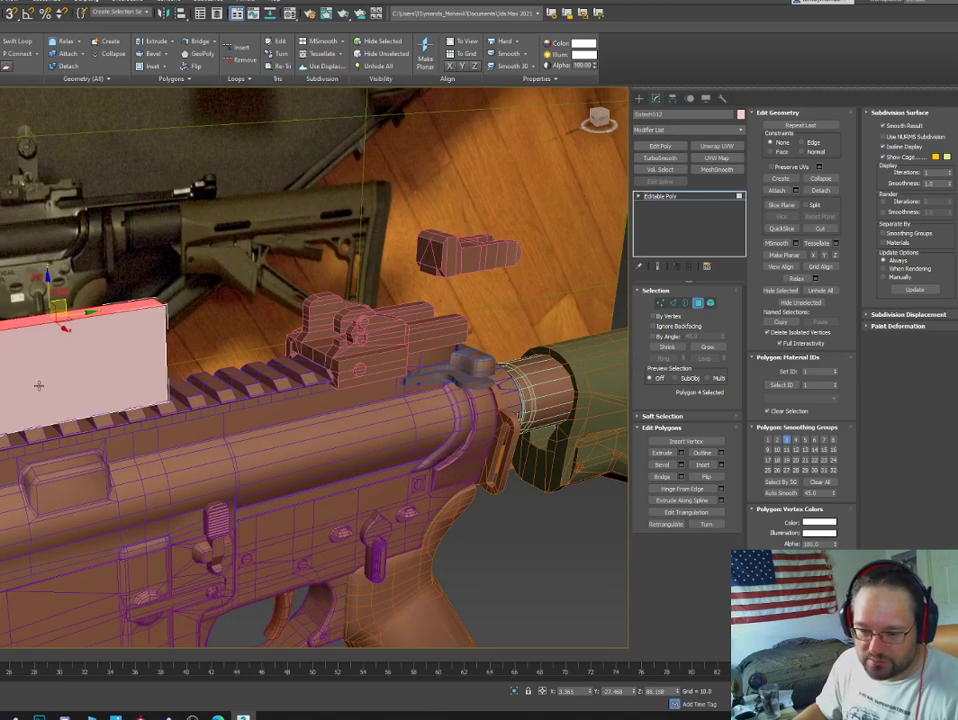
key(4)
key(m)
click(577, 28)
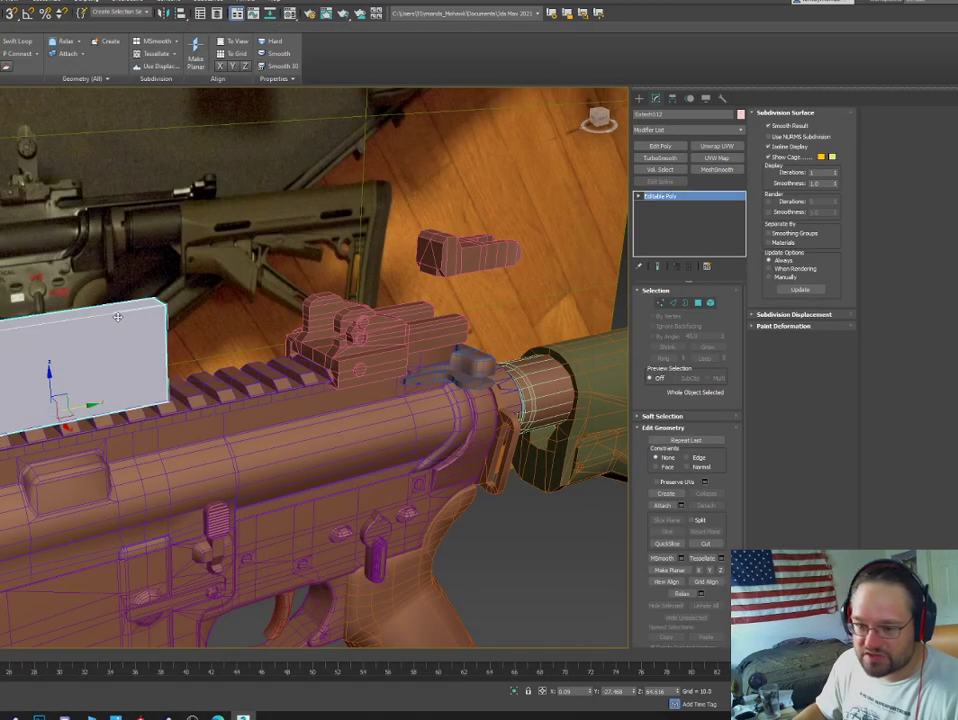
Lower the top face of the half box to roughly half its height above the rail.
alt+middle_drag(117, 317, 134, 351)
key(4)
scroll(146, 344, up, 3)
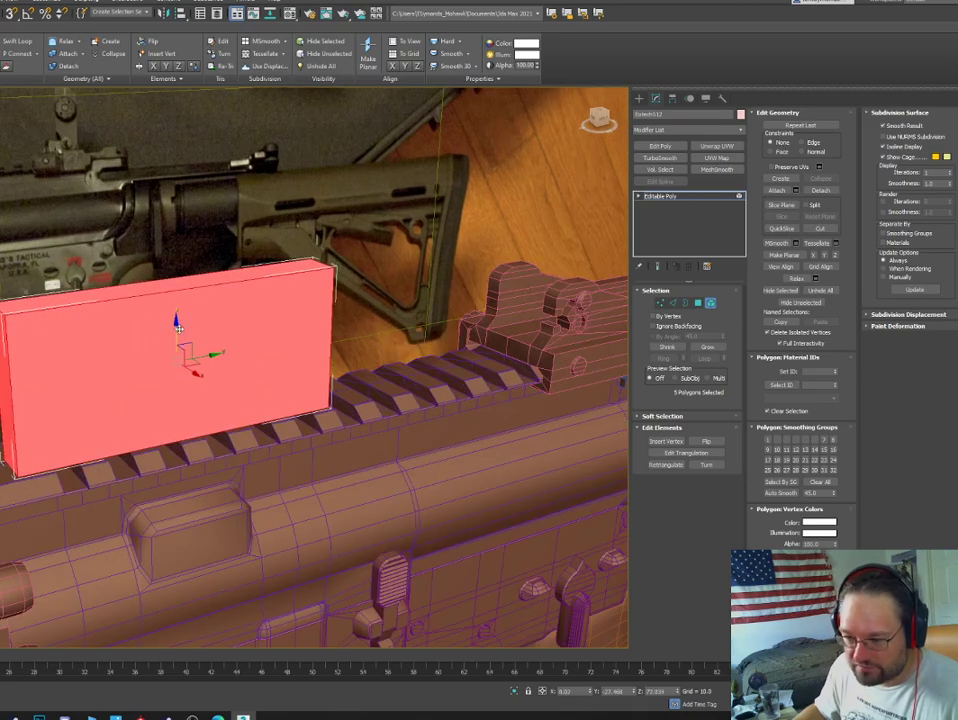
alt+middle_drag(176, 322, 188, 353)
key(4)
click(113, 306)
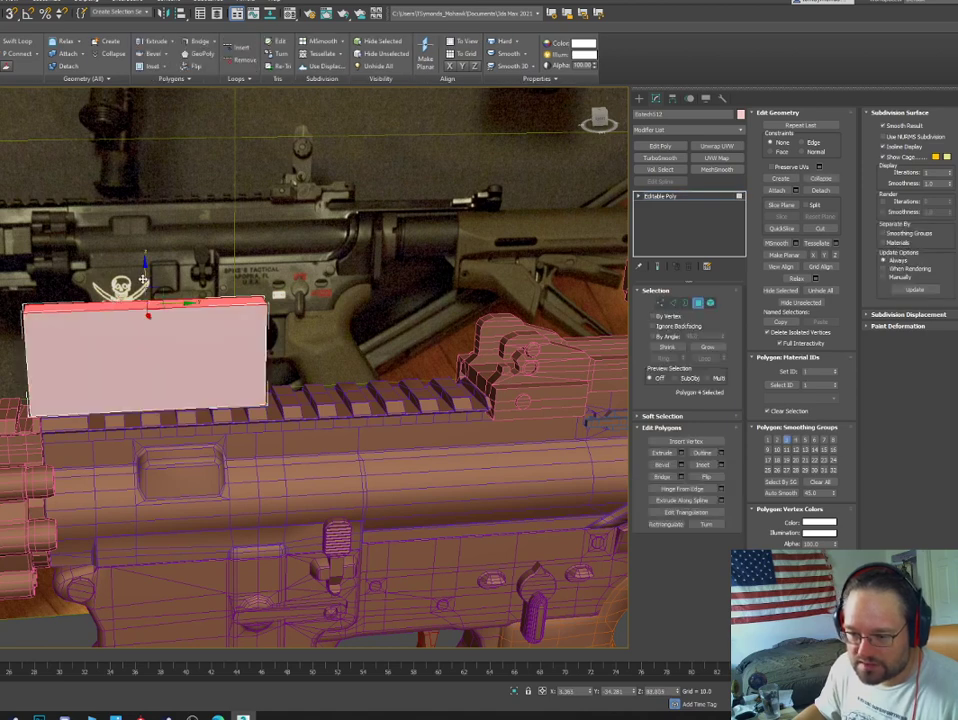
drag(143, 279, 146, 333)
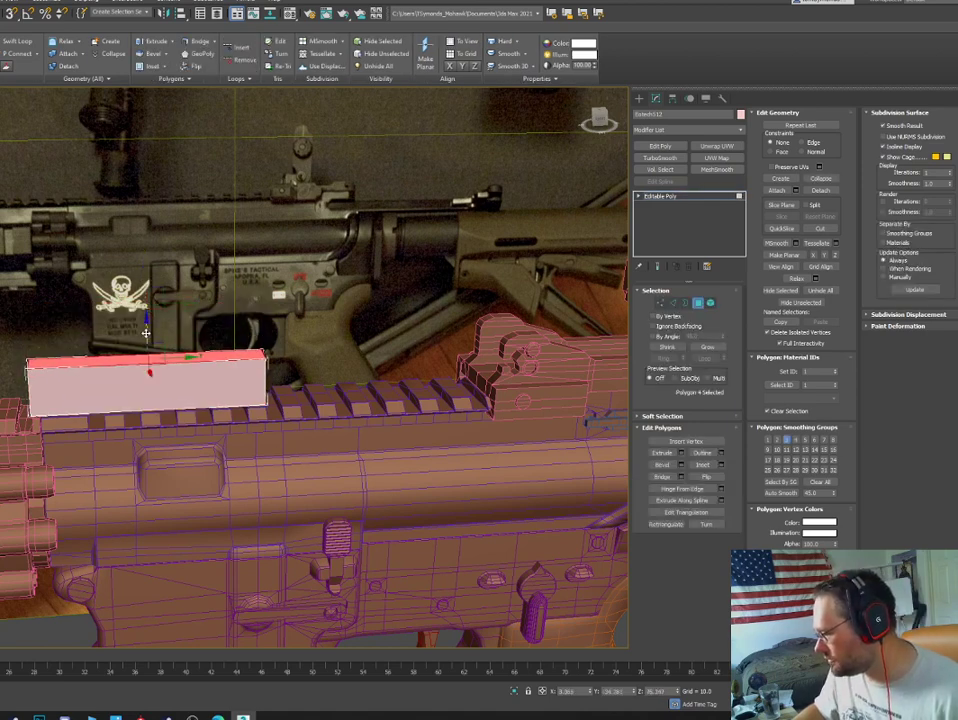
Move the half box's outer side face outward to about X 15.2 and lower its top face to about Z 74.4.
alt+middle_drag(112, 334, 156, 386)
click(124, 382)
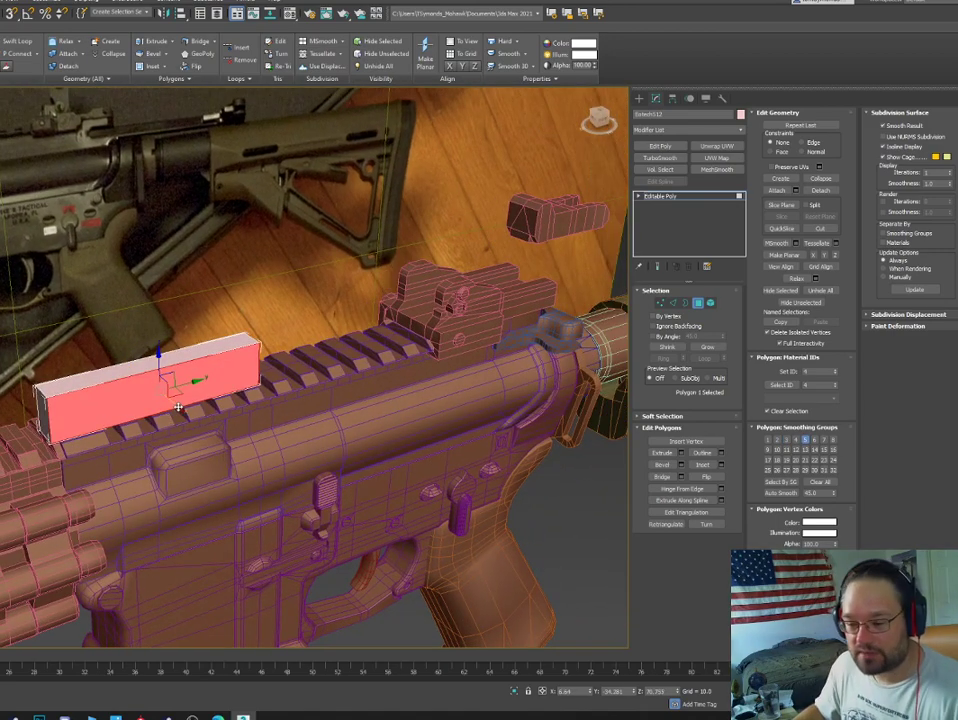
drag(166, 421, 188, 430)
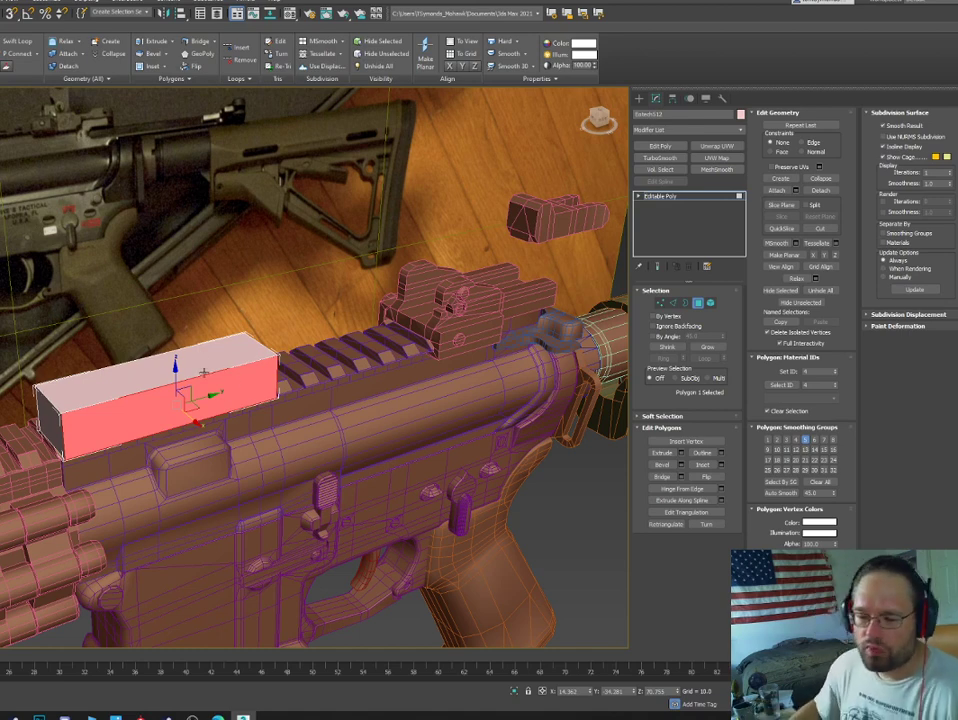
scroll(161, 412, up, 5)
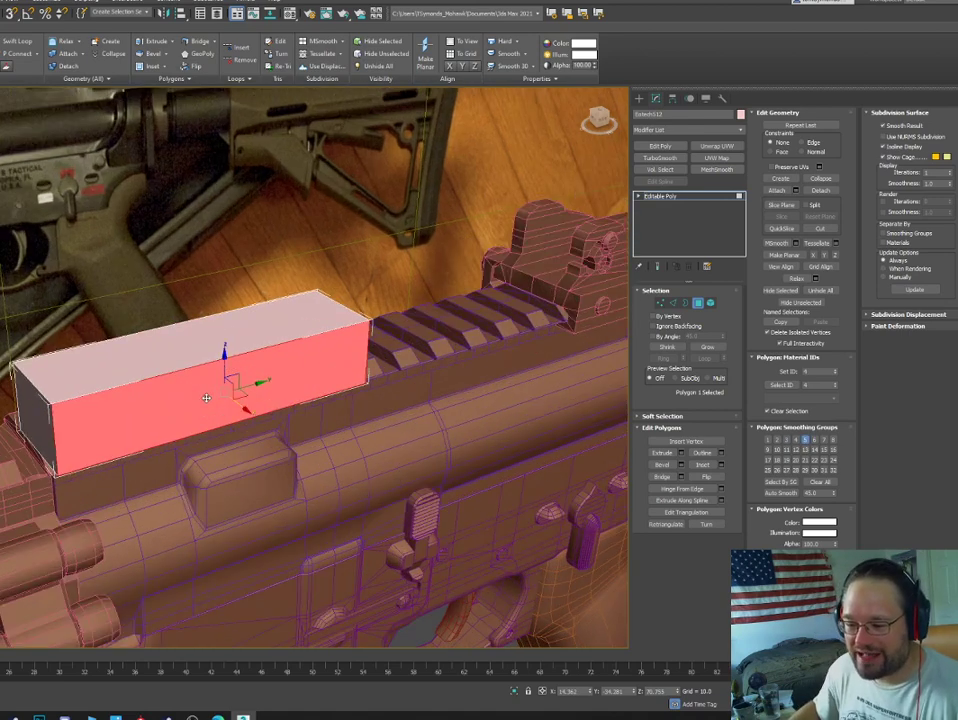
alt+middle_drag(204, 417, 231, 396)
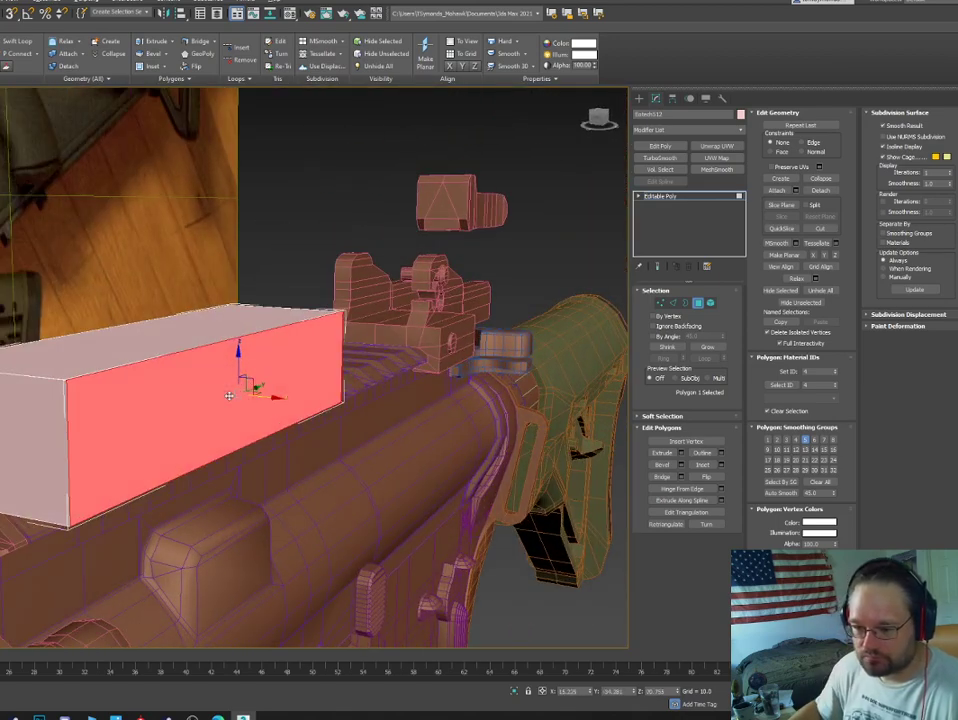
click(127, 341)
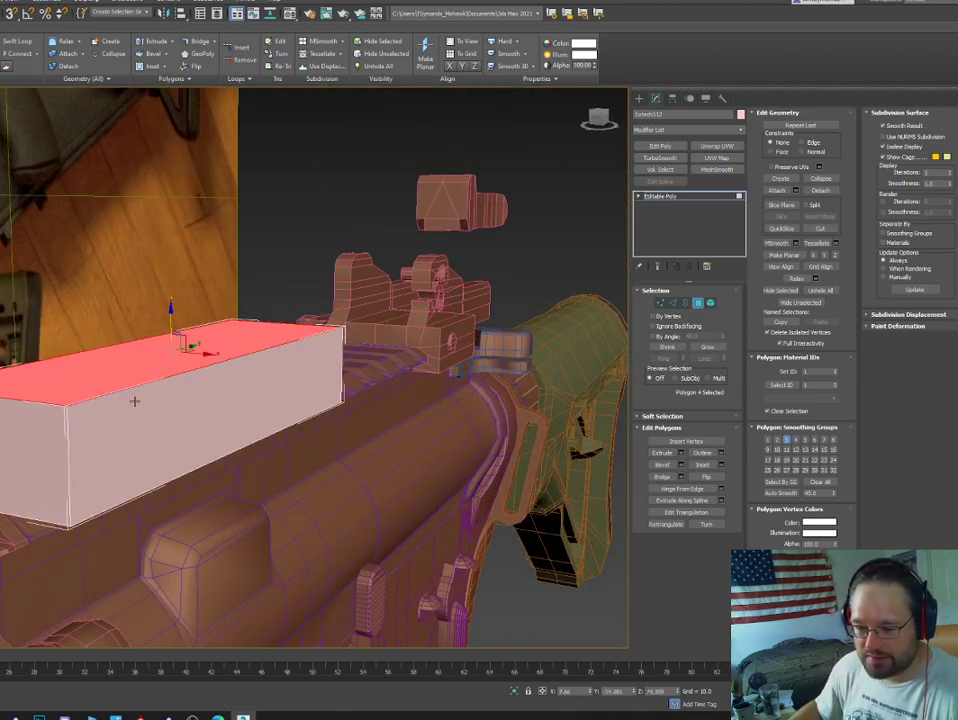
alt+middle_drag(135, 400, 181, 407)
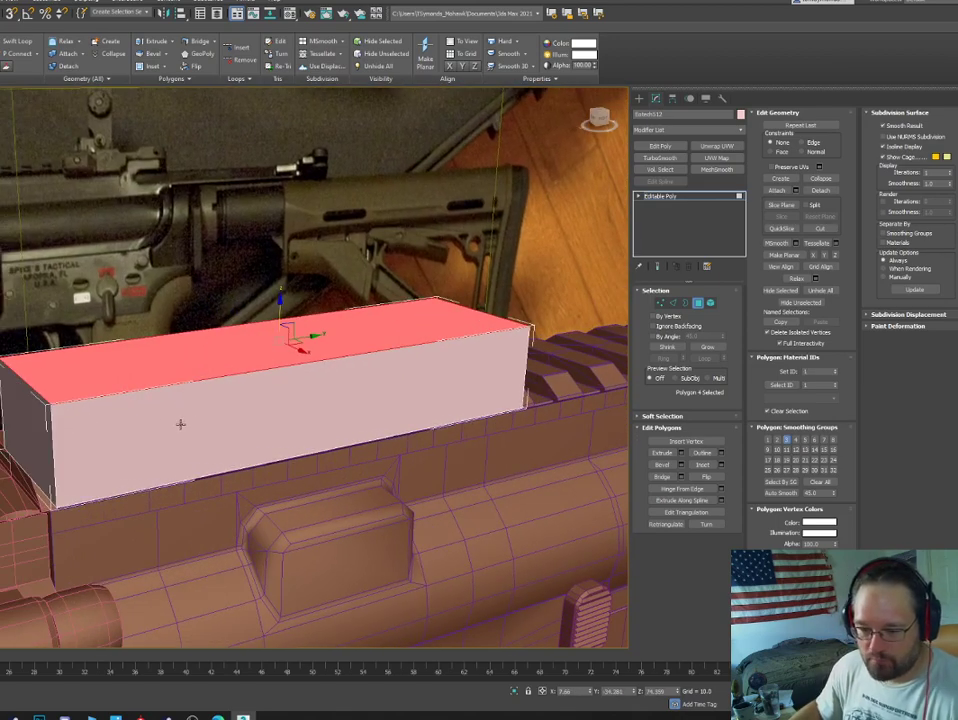
click(24, 430)
click(321, 384)
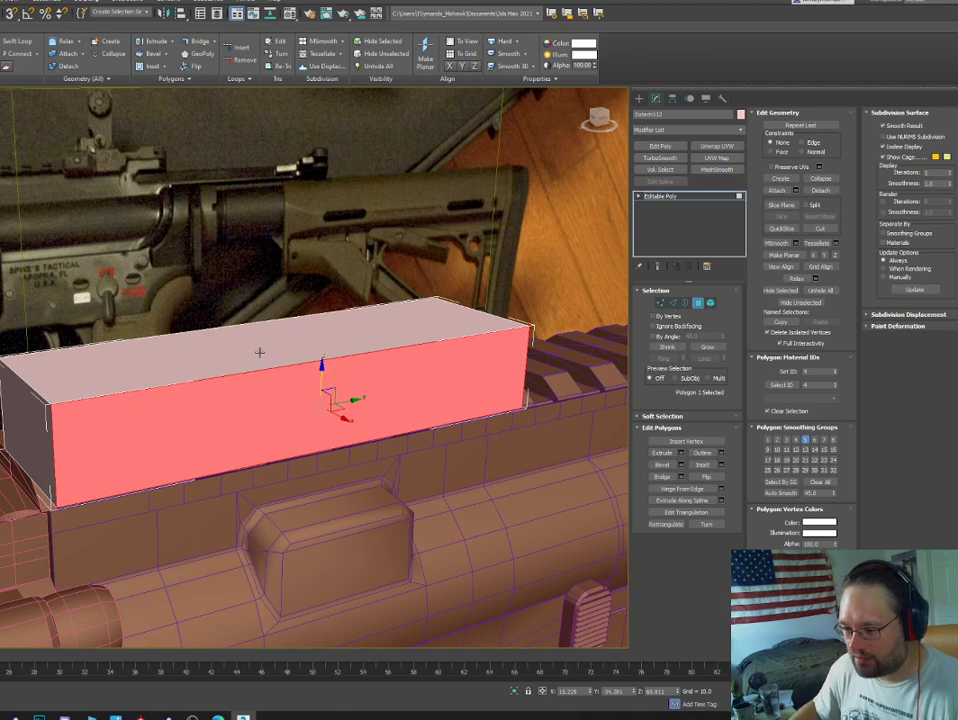
Clone the half box to an element, offset forward and upward over the original.
key(5)
click(258, 421)
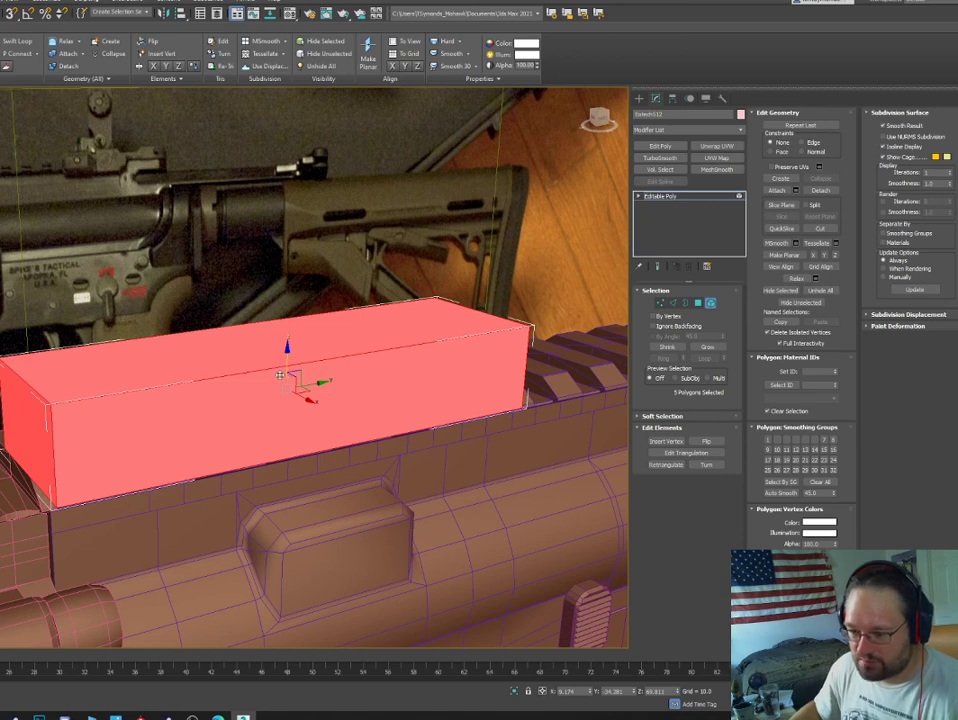
shift+drag(280, 374, 208, 354)
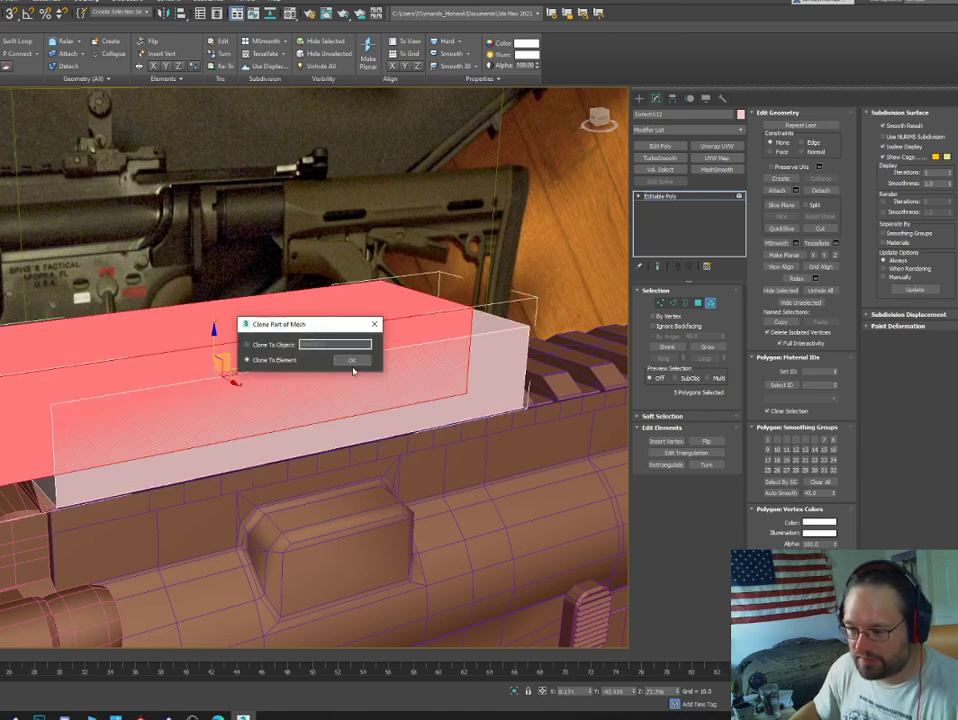
click(349, 360)
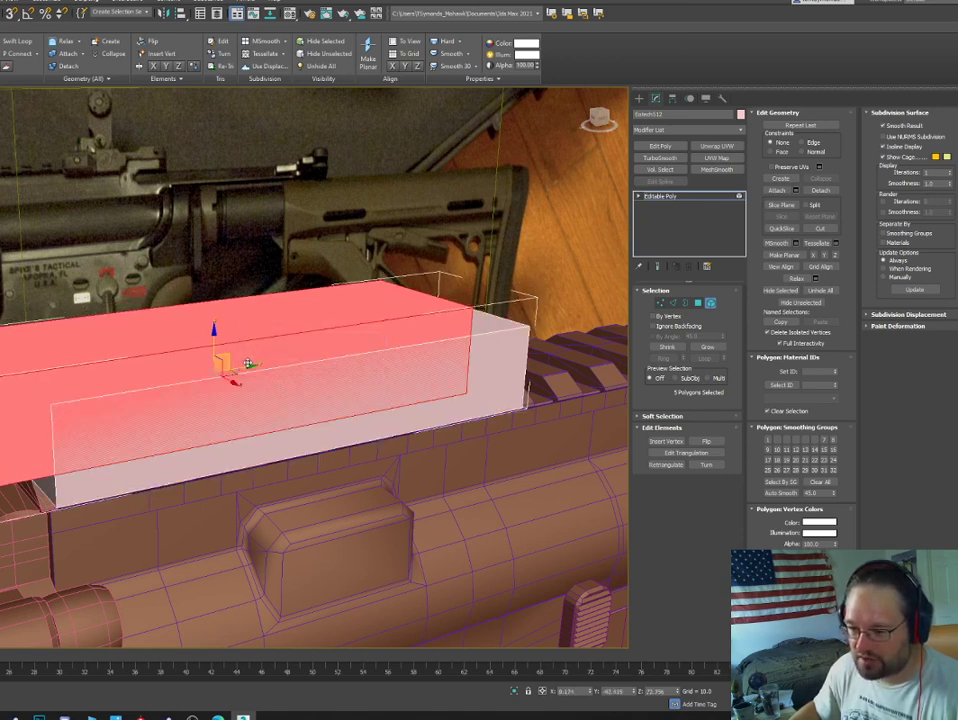
Move the copy's outer side slightly outward and shorten it by moving its rear end face far forward.
key(4)
click(256, 380)
drag(263, 397, 268, 402)
alt+middle_drag(270, 400, 362, 381)
click(364, 385)
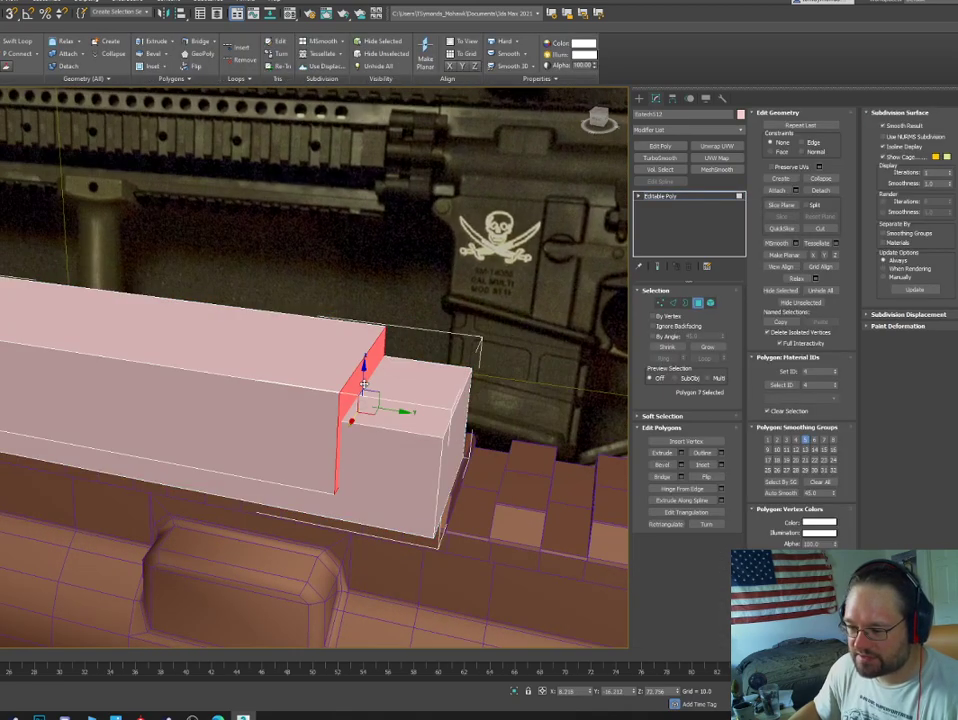
drag(364, 385, 120, 360)
Clone the shortened front block to an element and place it behind the front block, above the base.
key(5)
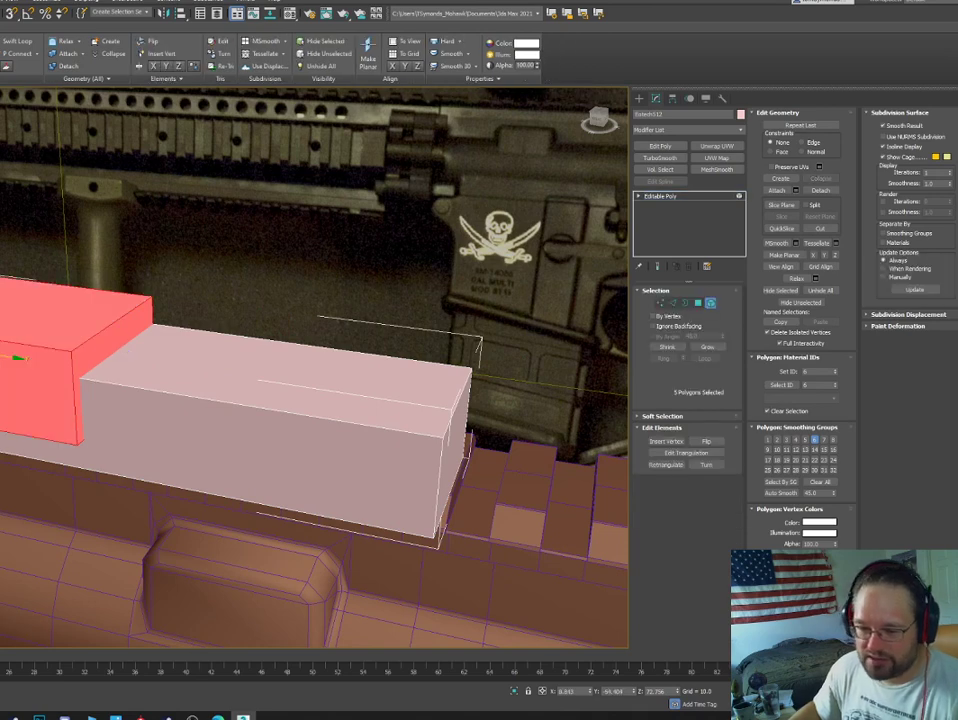
middle_drag(120, 360, 255, 365)
scroll(255, 365, down, 2)
mouse_move(130, 347)
shift+mouse_down()
mouse_move(344, 338)
mouse_move(334, 345)
shift+mouse_up()
click(348, 359)
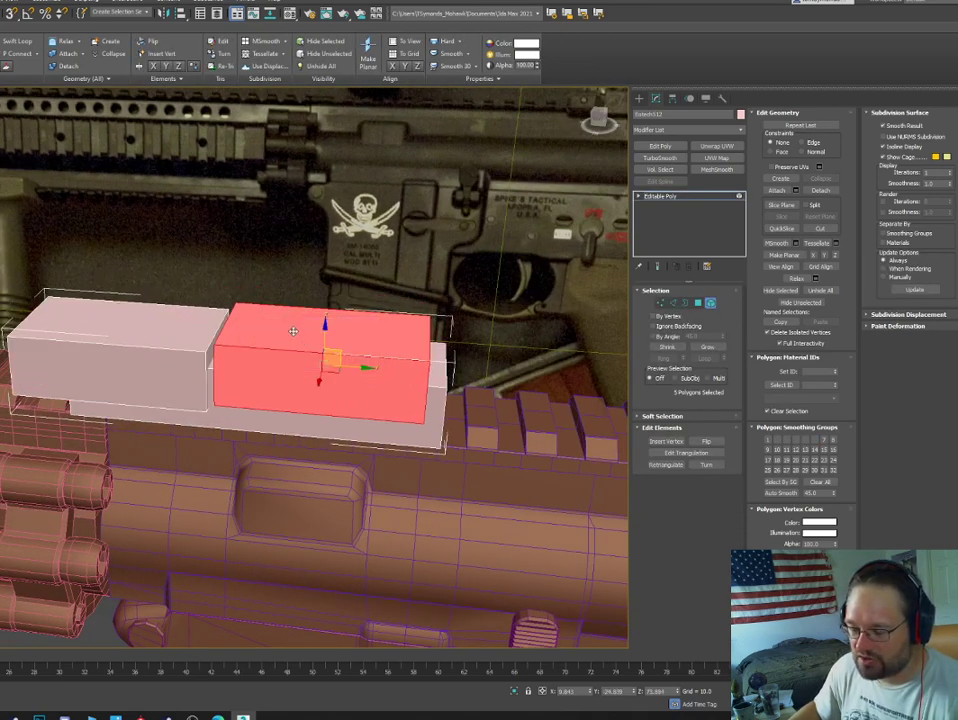
Raise the rear block's top face to about Z 88.
key(4)
click(294, 331)
drag(329, 281, 331, 216)
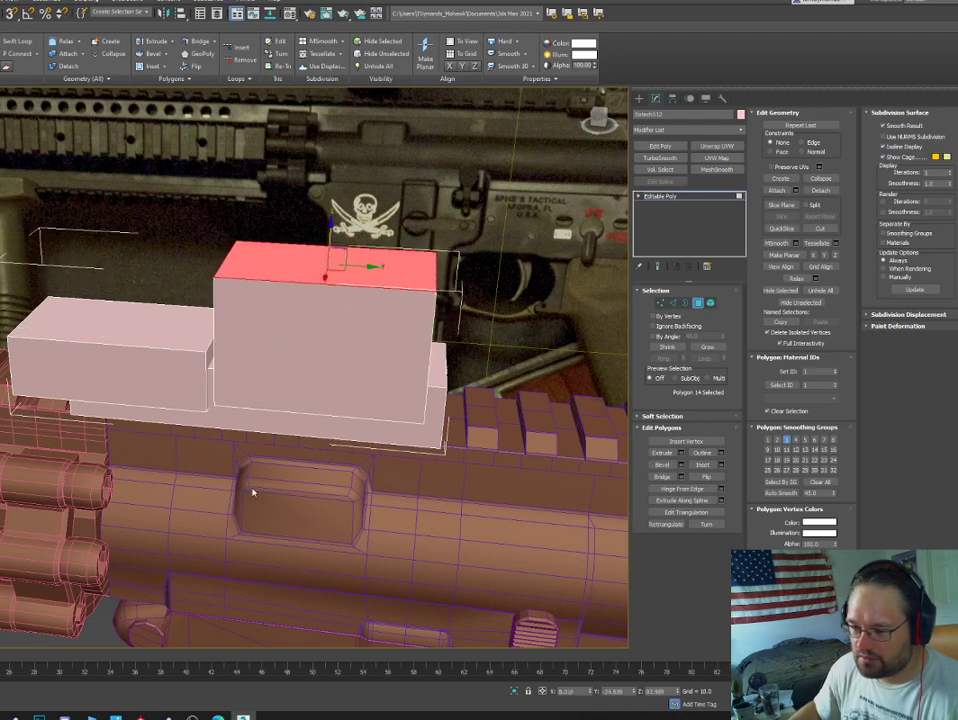
Raise the rear block's bottom face to about Z 75.6, just above the top of the base block.
click(280, 400)
alt+middle_drag(280, 400, 380, 430)
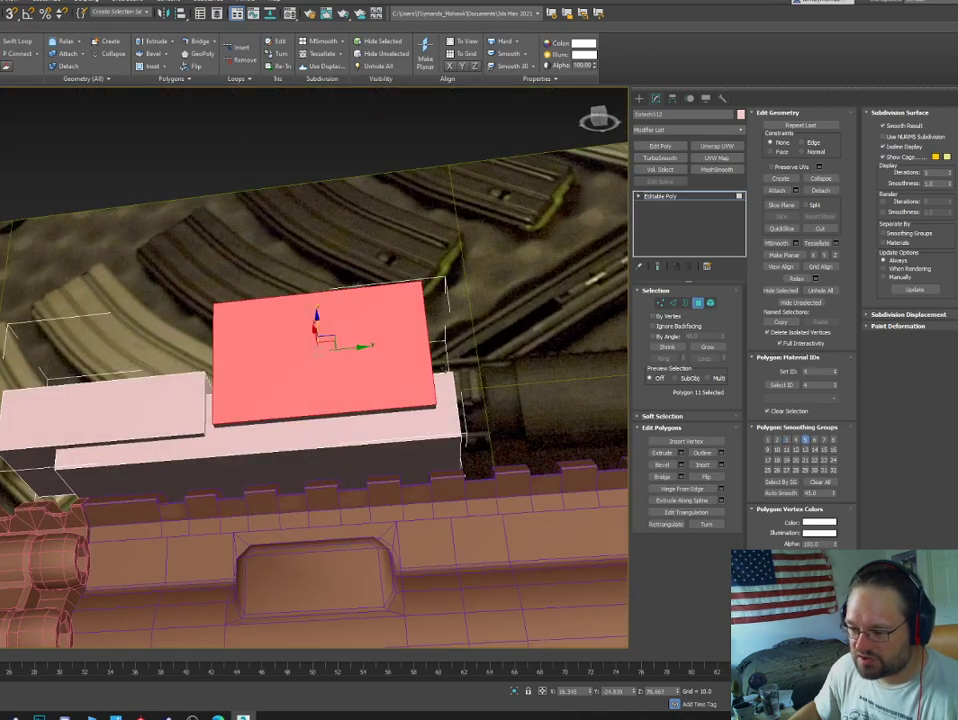
click(390, 412)
click(387, 409)
click(387, 409)
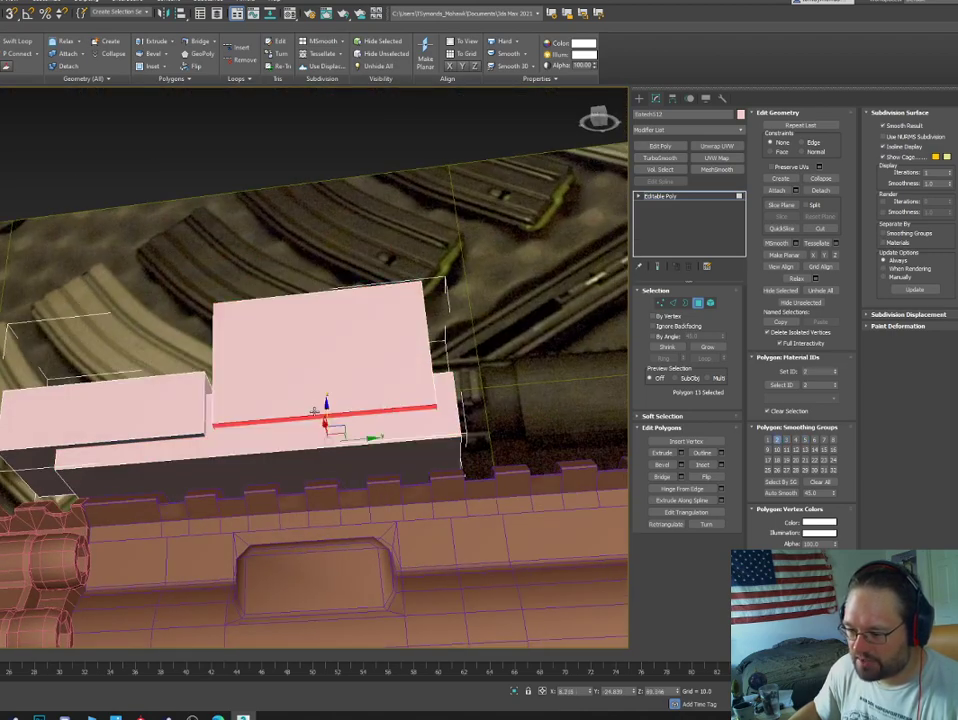
drag(325, 408, 336, 372)
alt+middle_drag(342, 400, 330, 375)
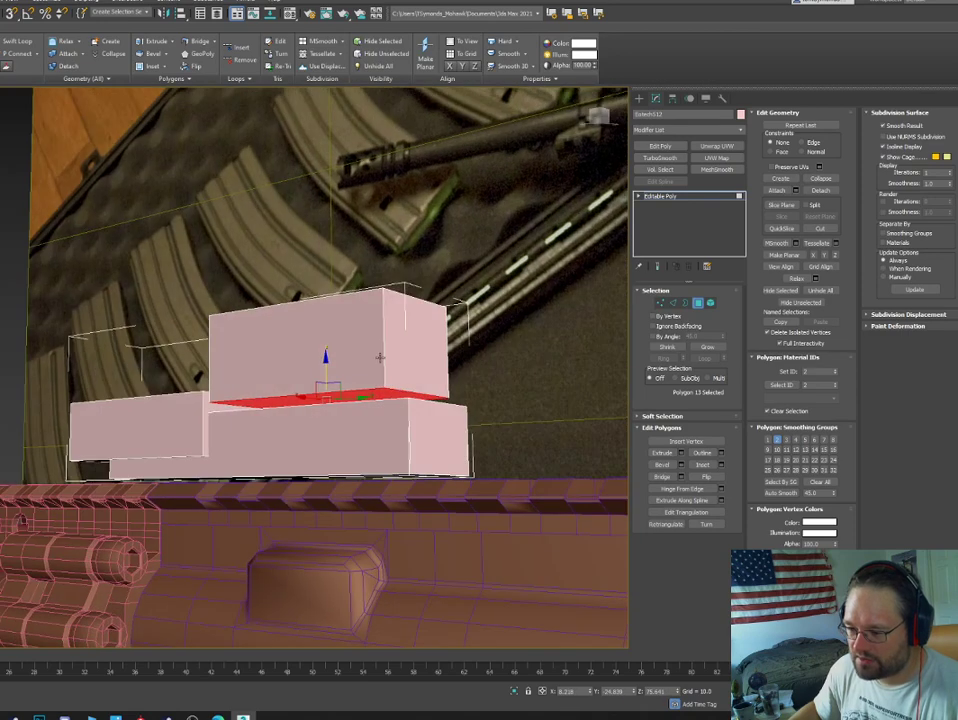
Clone the raised rear block to an element, offset sideways by about 2.1 along the X axis.
key(5)
click(376, 350)
shift+drag(300, 349, 290, 349)
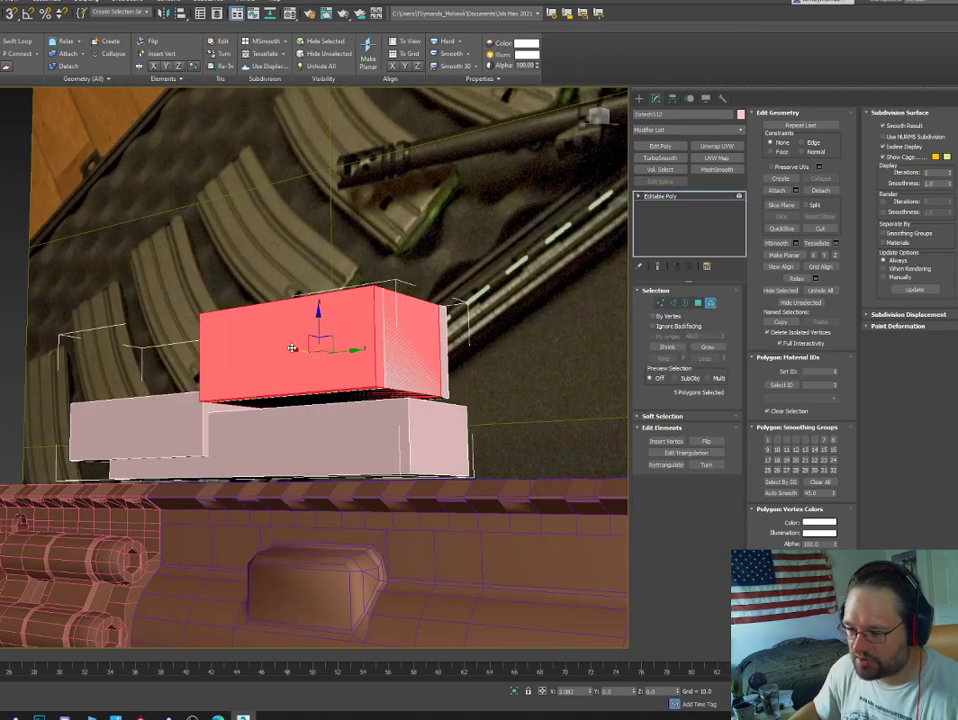
click(349, 361)
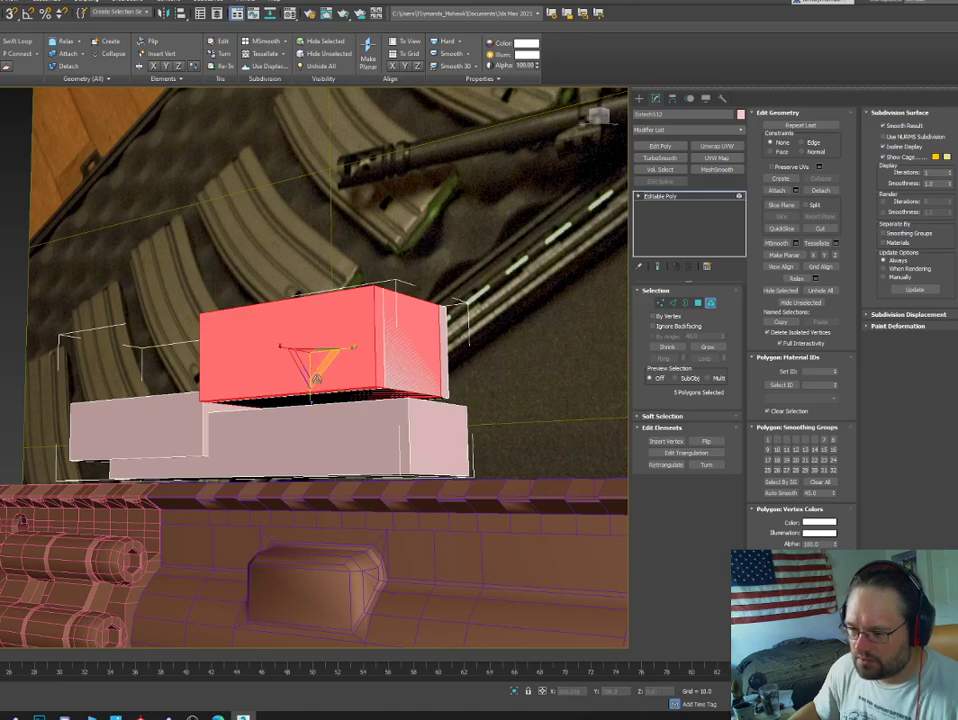
Scale the offset cloned block vertically into a tall hood block, and narrow its top face lengthwise so both ends taper.
drag(310, 385, 310, 449)
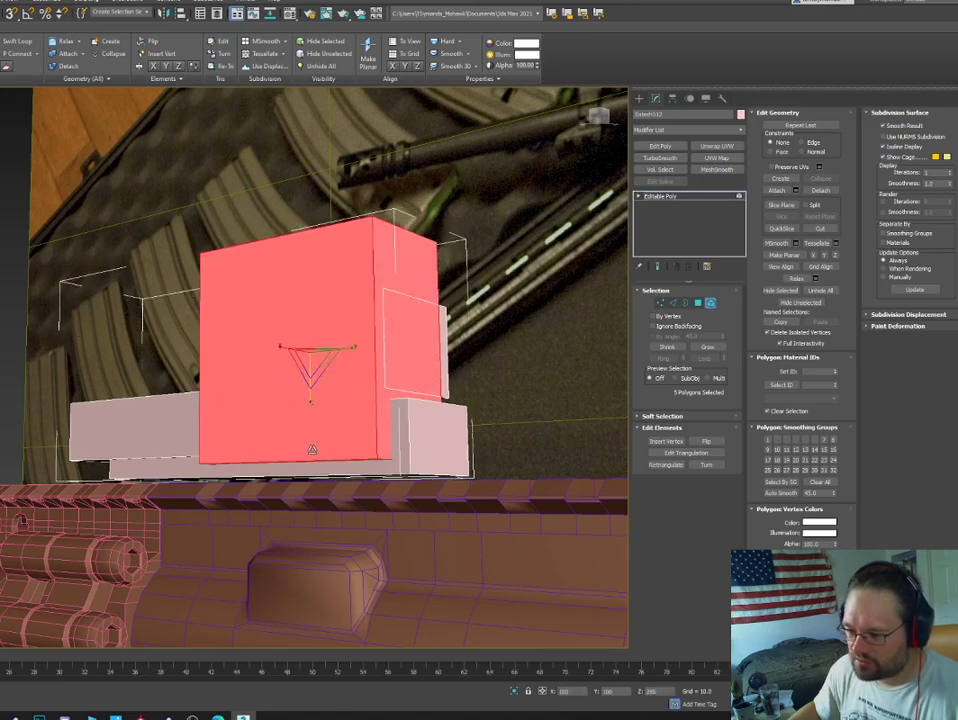
alt+middle_drag(310, 449, 381, 449)
key(4)
click(289, 221)
key(r)
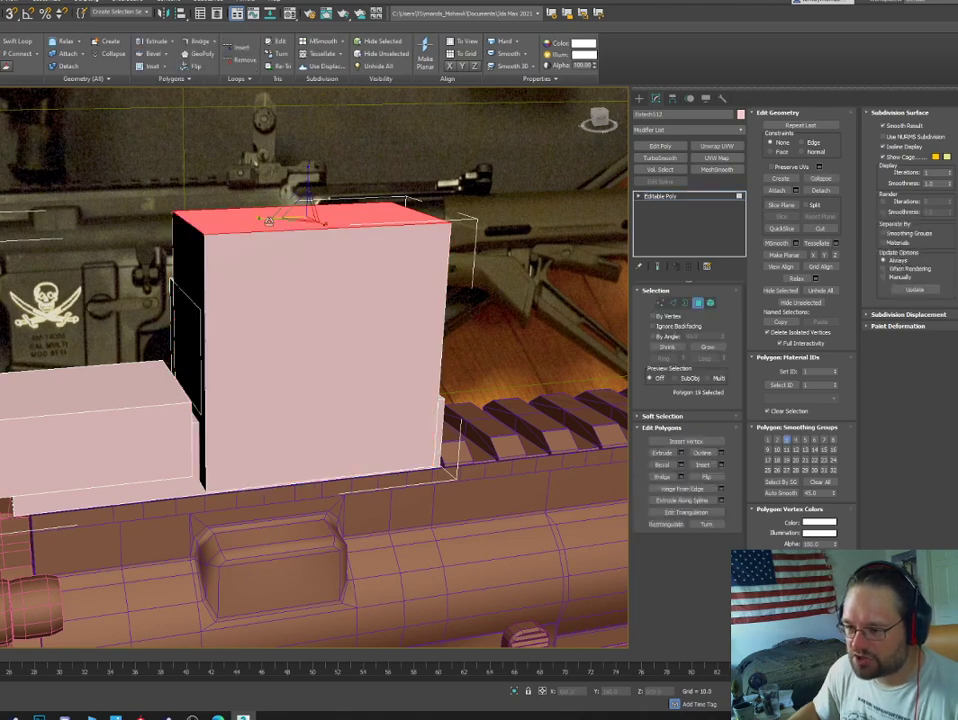
drag(300, 213, 301, 240)
Move the tall hood block's outer bottom edge outward to about X 19.9 so its side slopes.
alt+middle_drag(301, 240, 316, 311)
key(5)
click(313, 315)
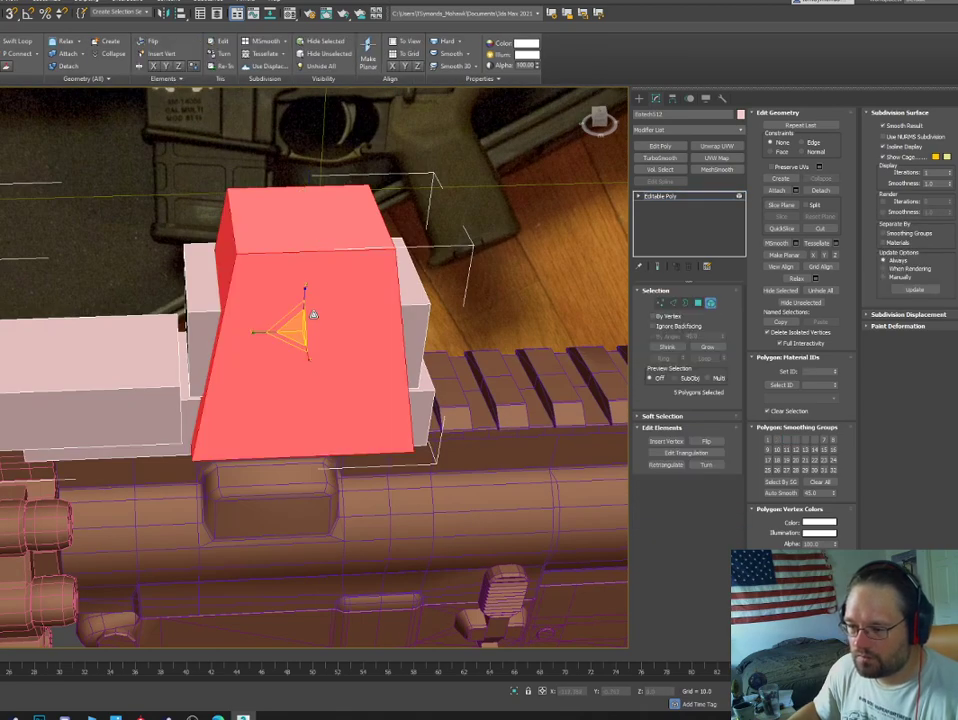
key(2)
alt+middle_drag(338, 465, 315, 447)
click(349, 476)
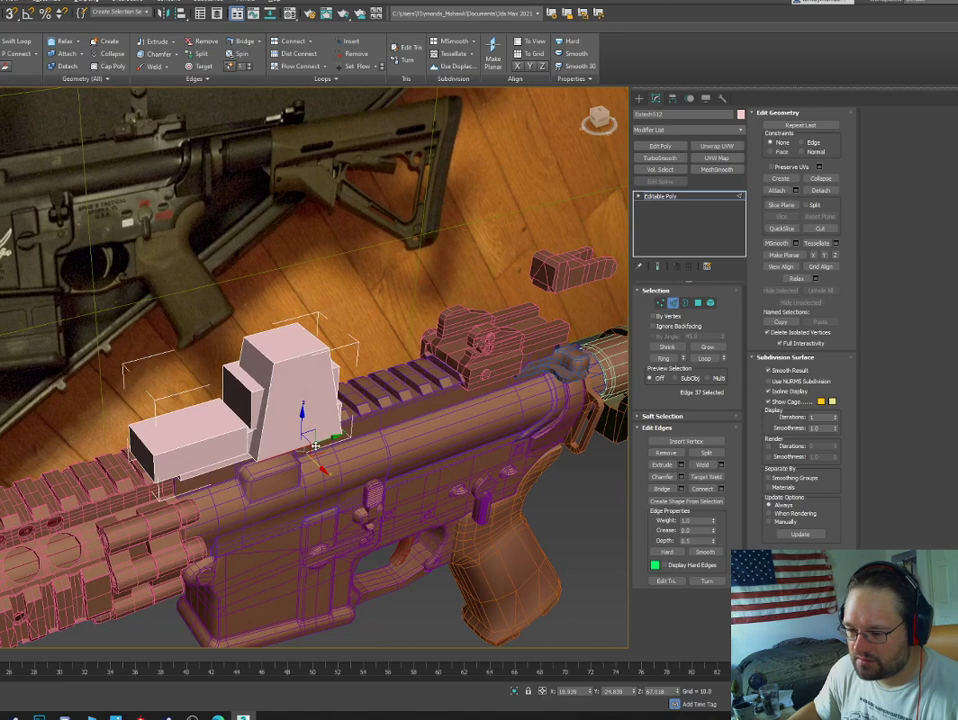
Slant the front end of the long front block by shifting an edge of its front face along Y.
key(4)
click(150, 460)
scroll(150, 458, up, 4)
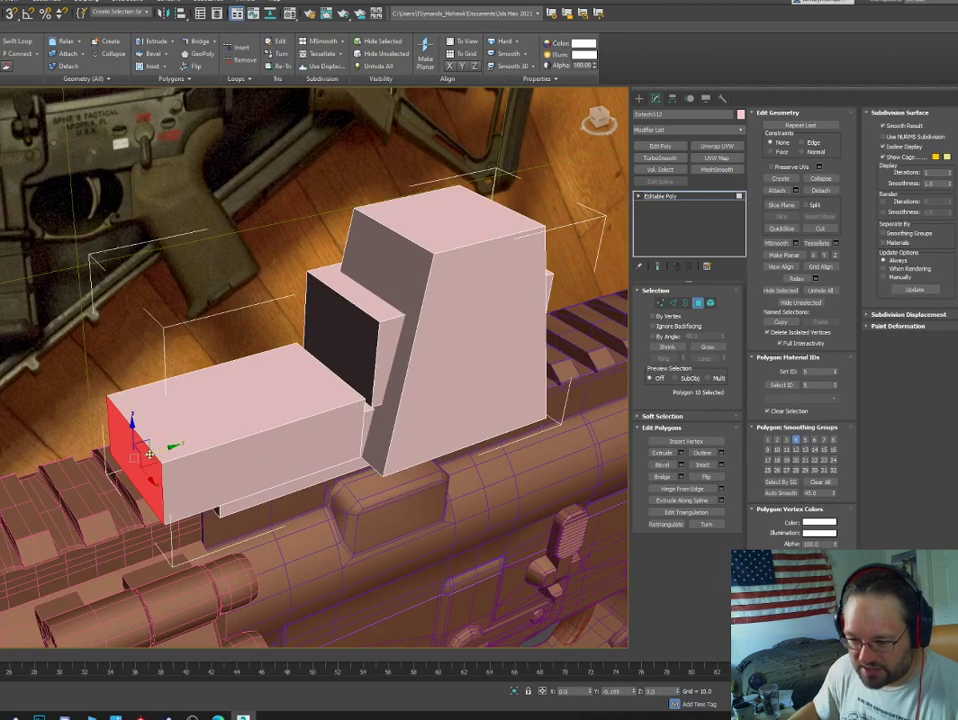
drag(149, 454, 150, 423)
key(2)
click(96, 450)
scroll(171, 425, down, 4)
Slant the front face of the raised rear block by shifting its top front edge back, matching the hood's taper.
click(248, 396)
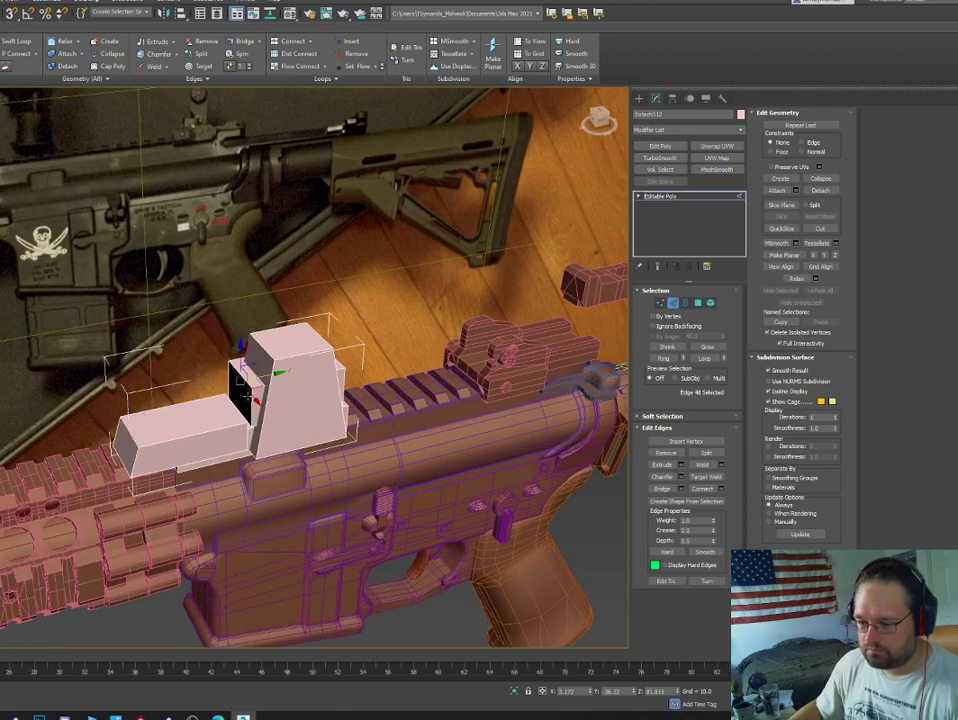
key(5)
click(250, 389)
scroll(254, 389, up, 5)
alt+middle_drag(239, 420, 254, 379)
key(2)
click(278, 386)
drag(282, 379, 312, 374)
click(242, 268)
click(674, 303)
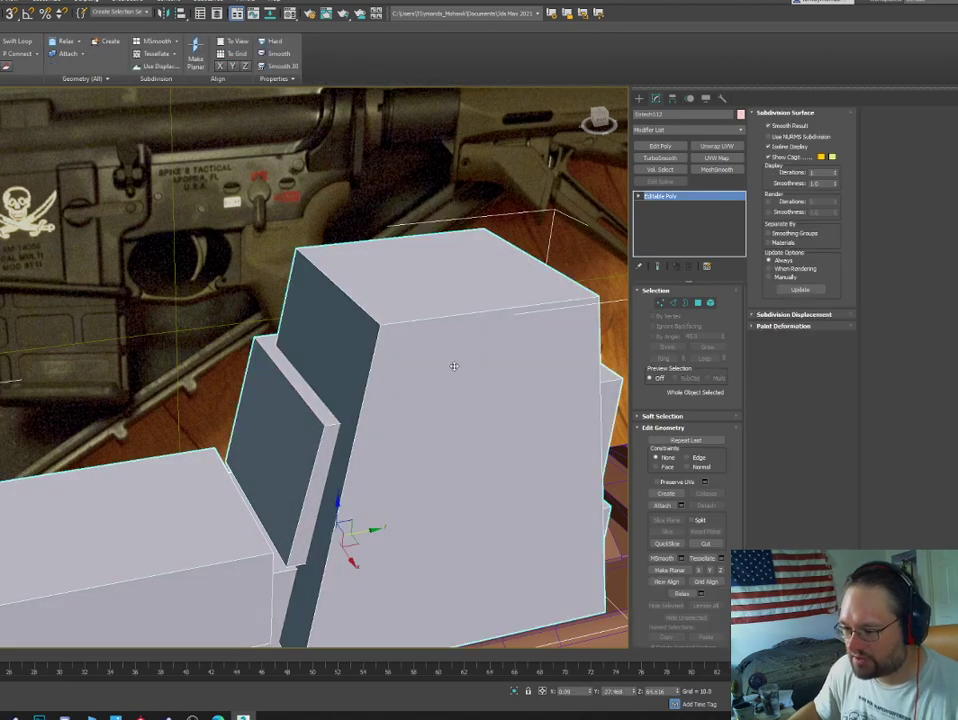
Inset the hood block's front and rear faces together to form a narrow border around each.
scroll(450, 366, down, 4)
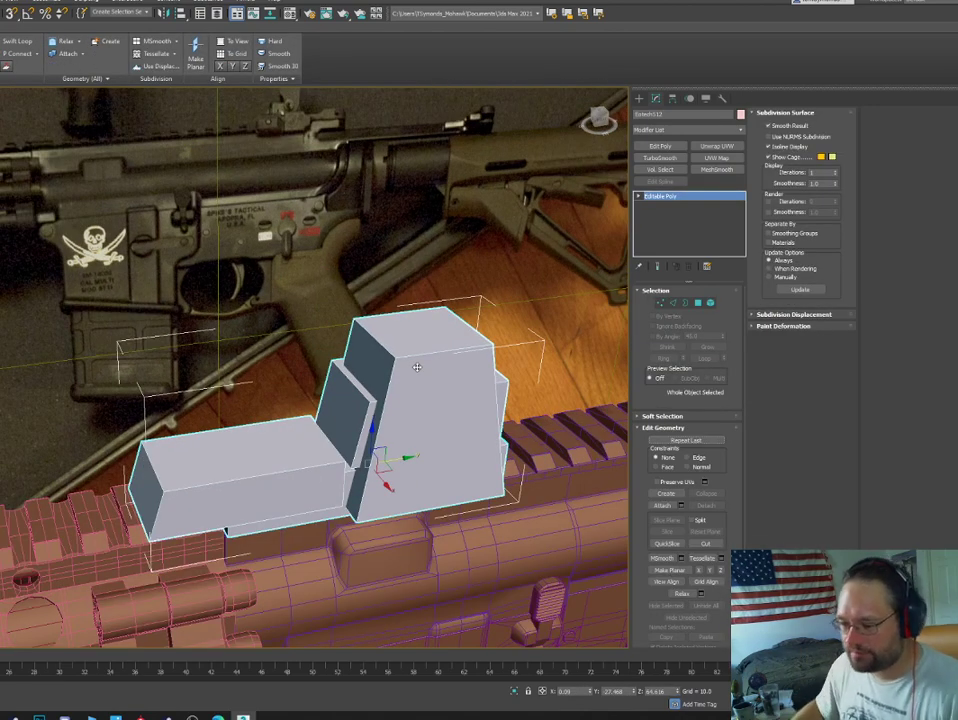
alt+middle_drag(350, 415, 397, 387)
scroll(394, 385, up, 3)
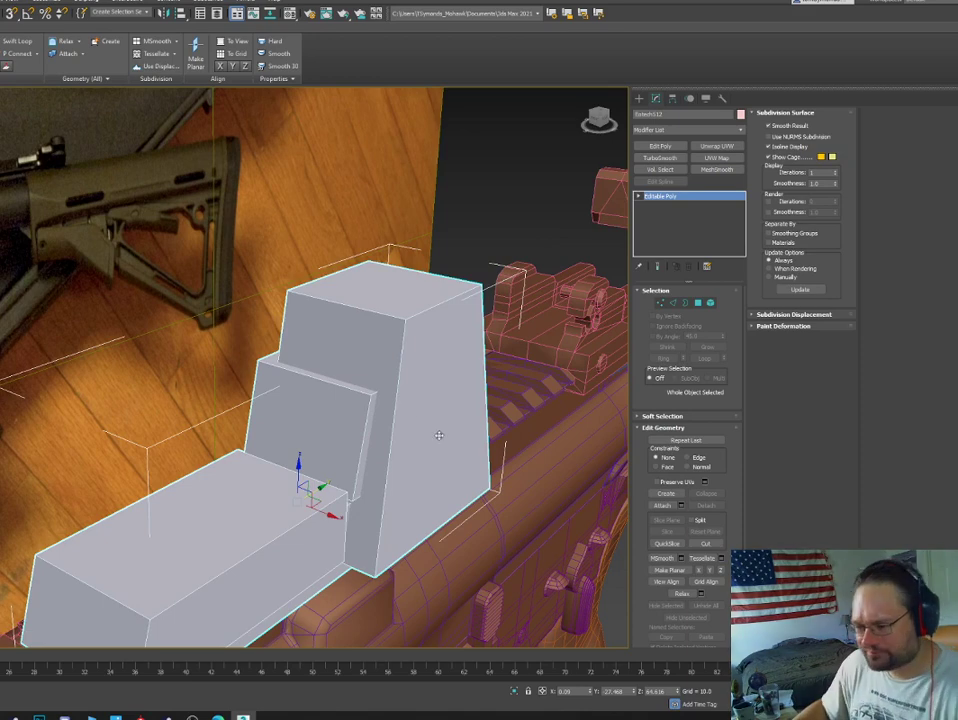
key(4)
click(361, 347)
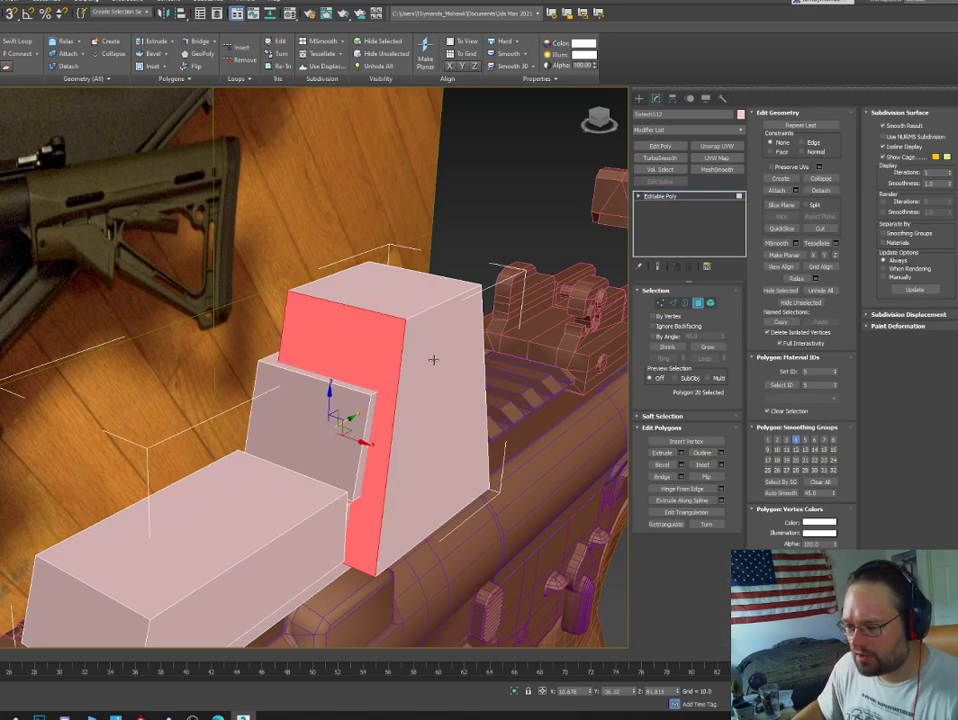
click(703, 464)
alt+middle_drag(560, 420, 267, 342)
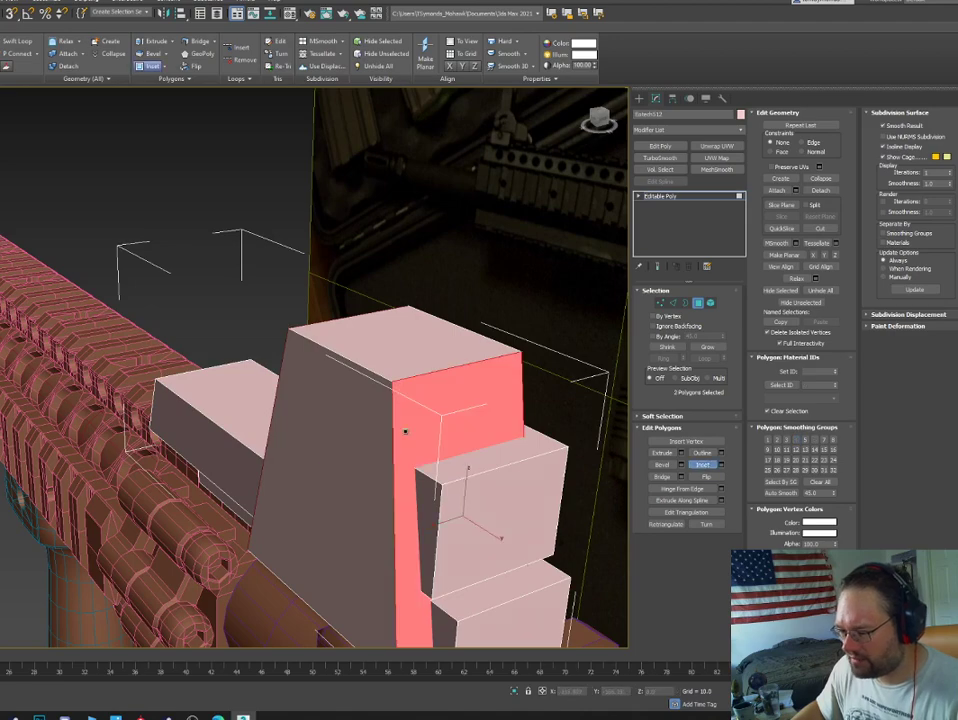
drag(405, 432, 429, 416)
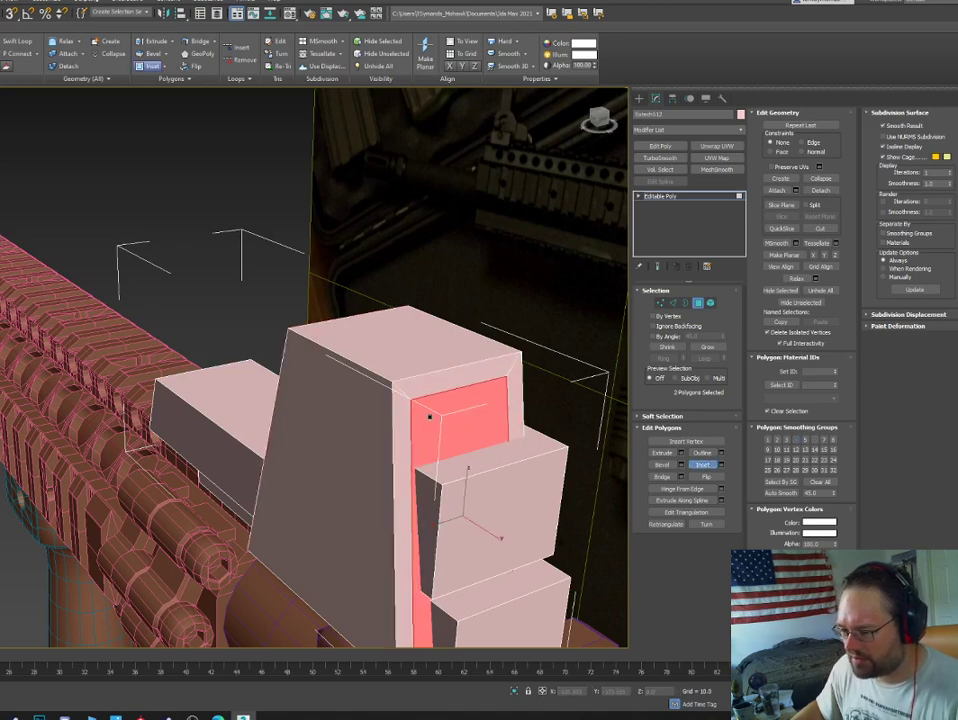
Delete the hood's two inset border polygons along the sight's centreline, on the front and rear faces.
key(w)
key(4)
key(4)
click(515, 396)
alt+middle_drag(515, 396, 123, 357)
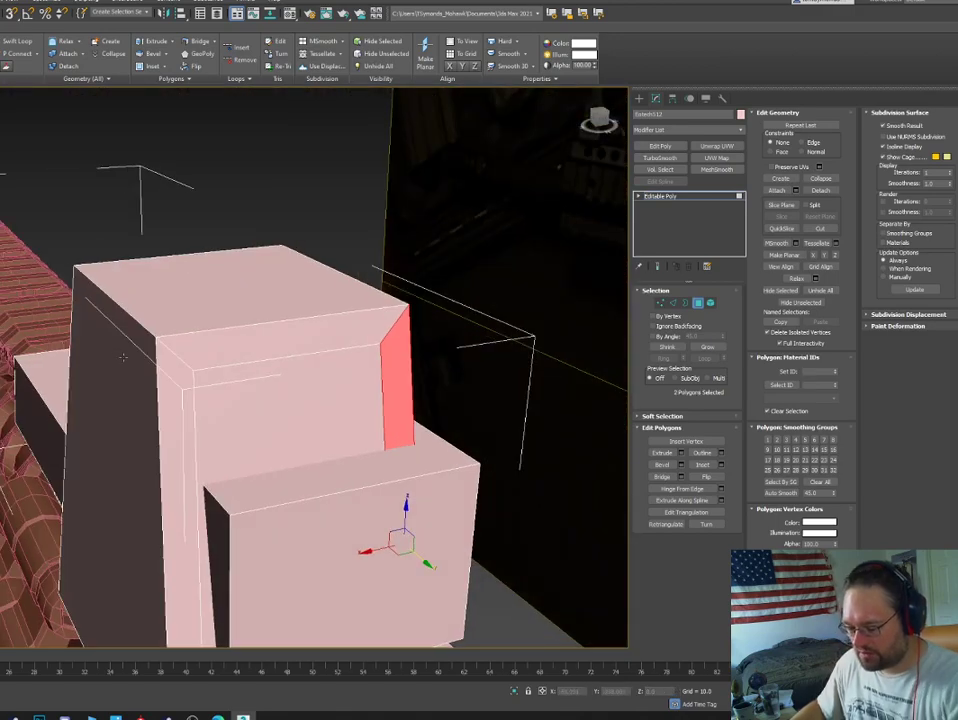
key(ctrl+d)
Make the hood's open centreline border edges planar along X and set their X position to 0.
key(2)
double_click(381, 379)
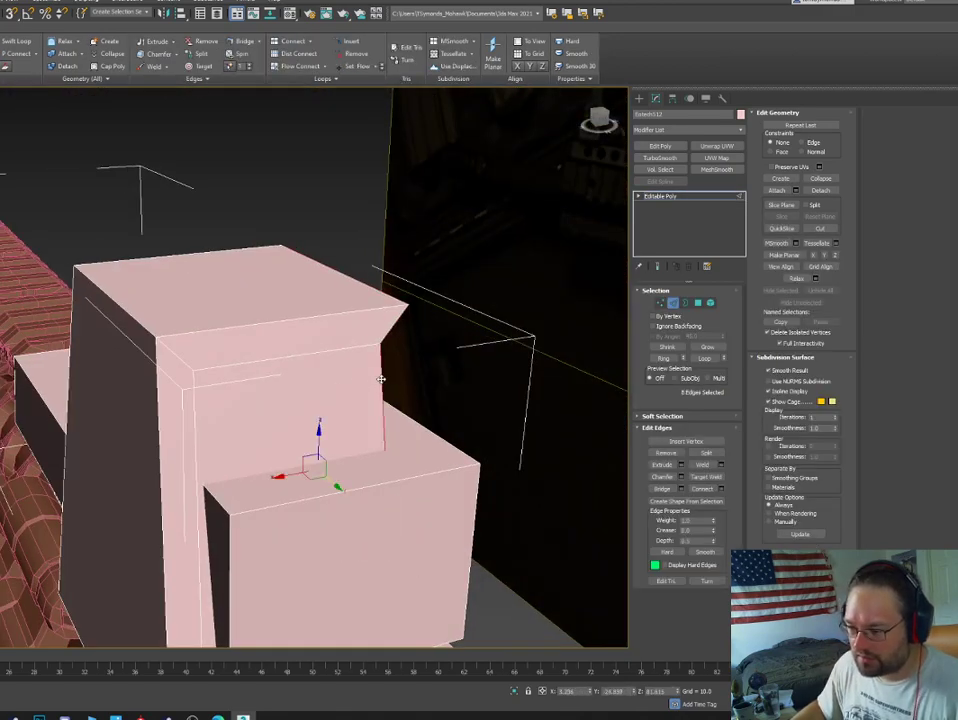
right_click(381, 379)
click(194, 372)
alt+middle_drag(194, 371, 342, 385)
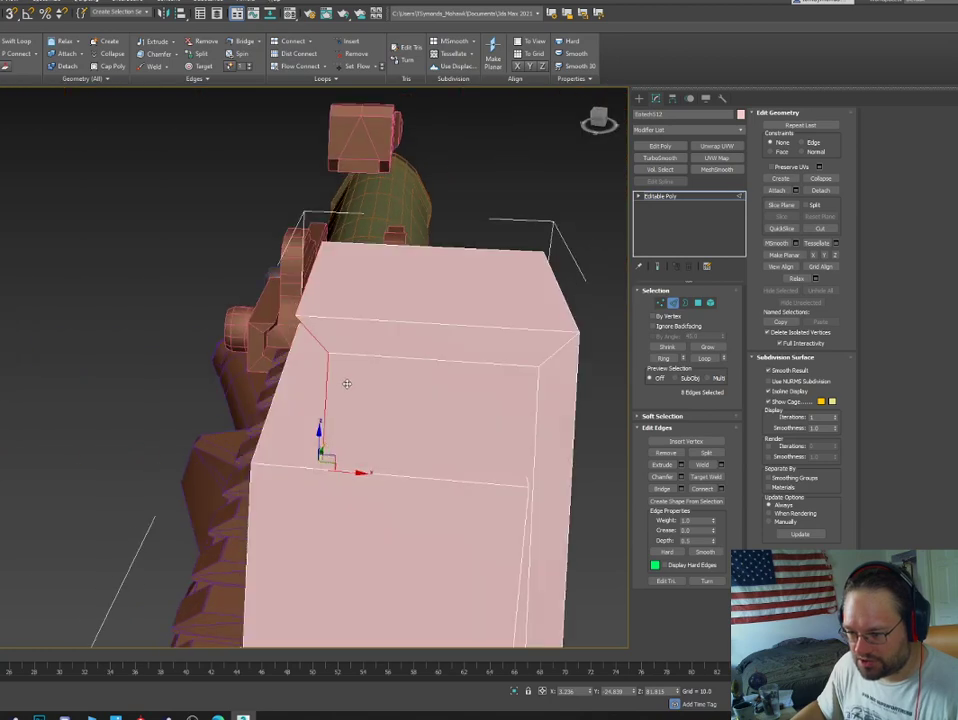
right_click(345, 377)
click(363, 339)
mouse_move(363, 338)
alt+middle_down()
mouse_move(381, 396)
mouse_move(423, 398)
mouse_move(306, 359)
mouse_move(253, 364)
mouse_move(270, 363)
alt+middle_up()
key(F3)
key(F3)
key(F3)
scroll(335, 369, down, 5)
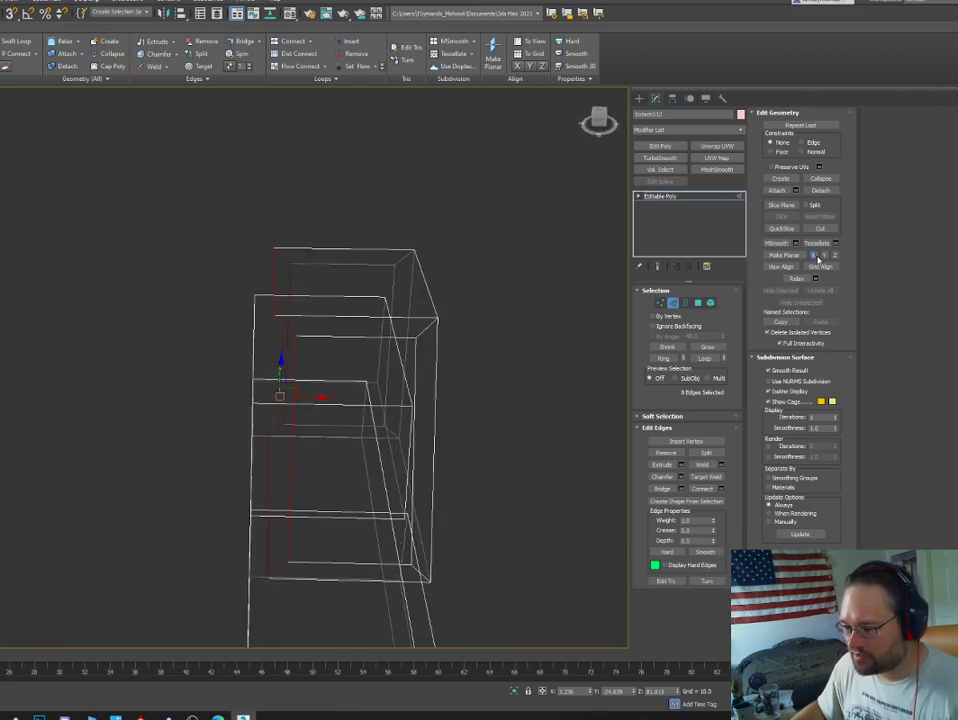
right_click(593, 692)
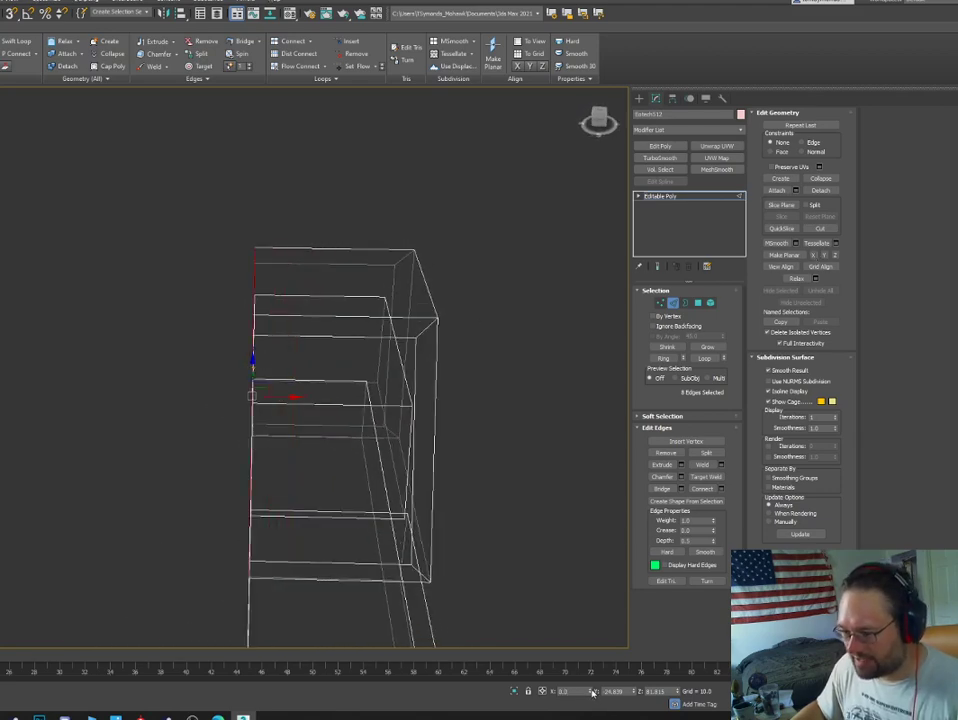
alt+middle_drag(352, 472, 292, 465)
click(674, 303)
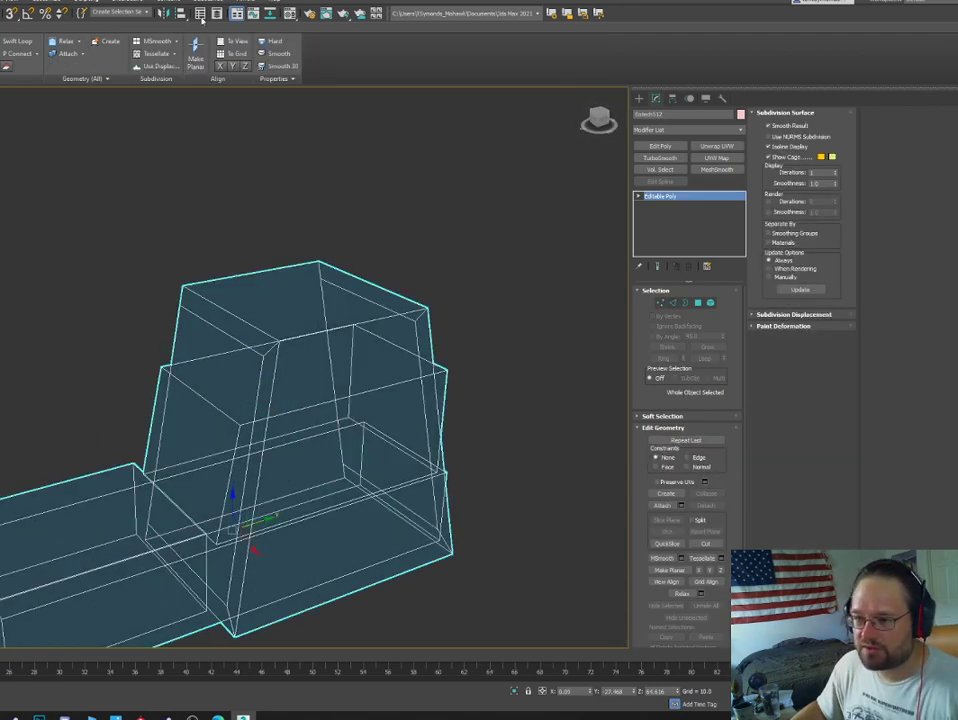
Mirror the half sight across the X axis as an instance, and reselect the original half.
click(163, 13)
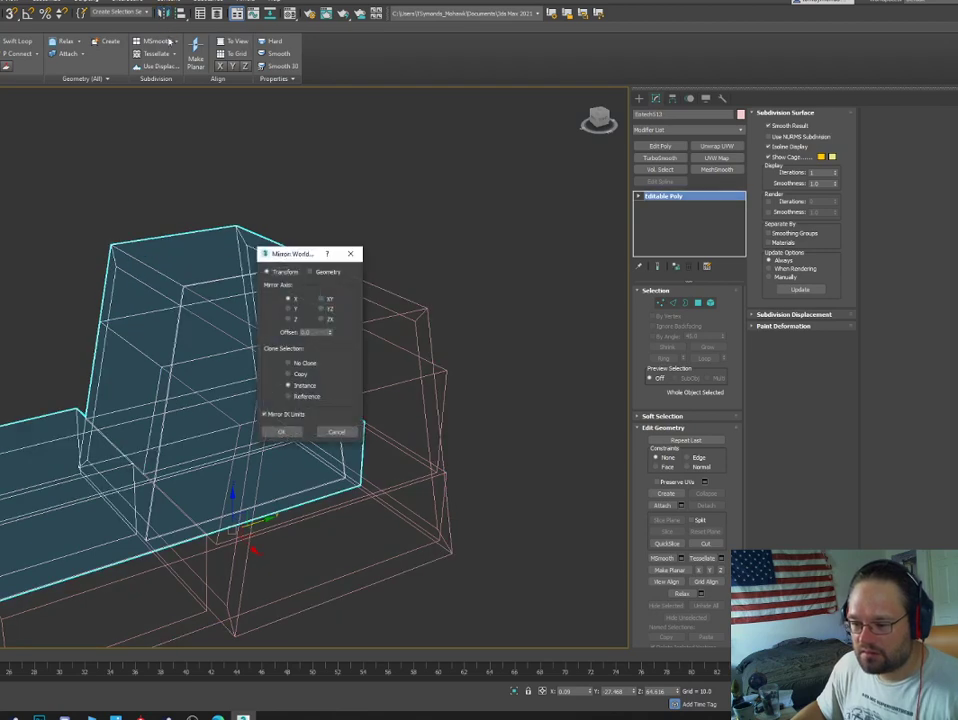
click(281, 432)
click(391, 311)
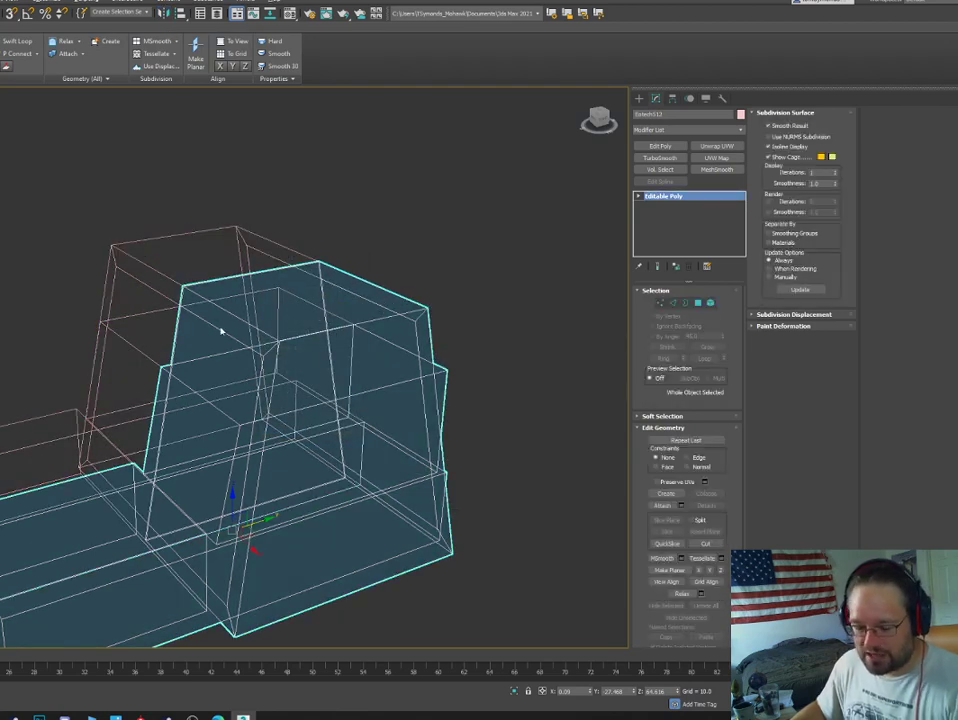
Try moving the hood's outer top edge with the mirrored instance in place, and undo the move.
alt+middle_drag(296, 361, 375, 329)
key(2)
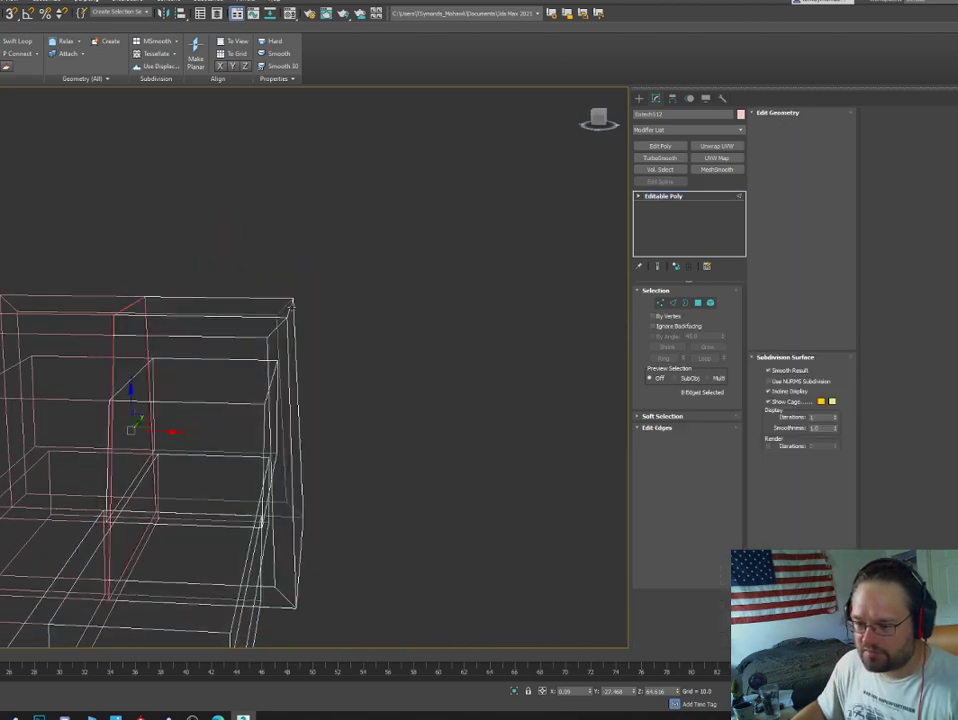
click(287, 302)
drag(305, 292, 318, 224)
key(ctrl+z)
Select the hood element of the original half and return the viewport to shaded display.
alt+middle_drag(304, 300, 262, 335)
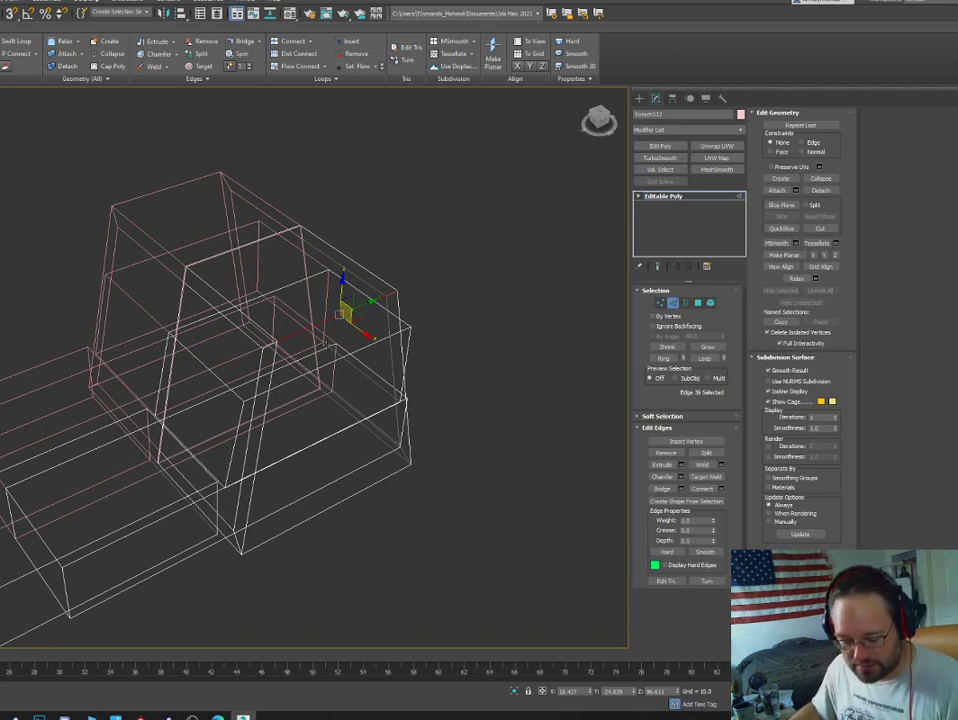
key(1)
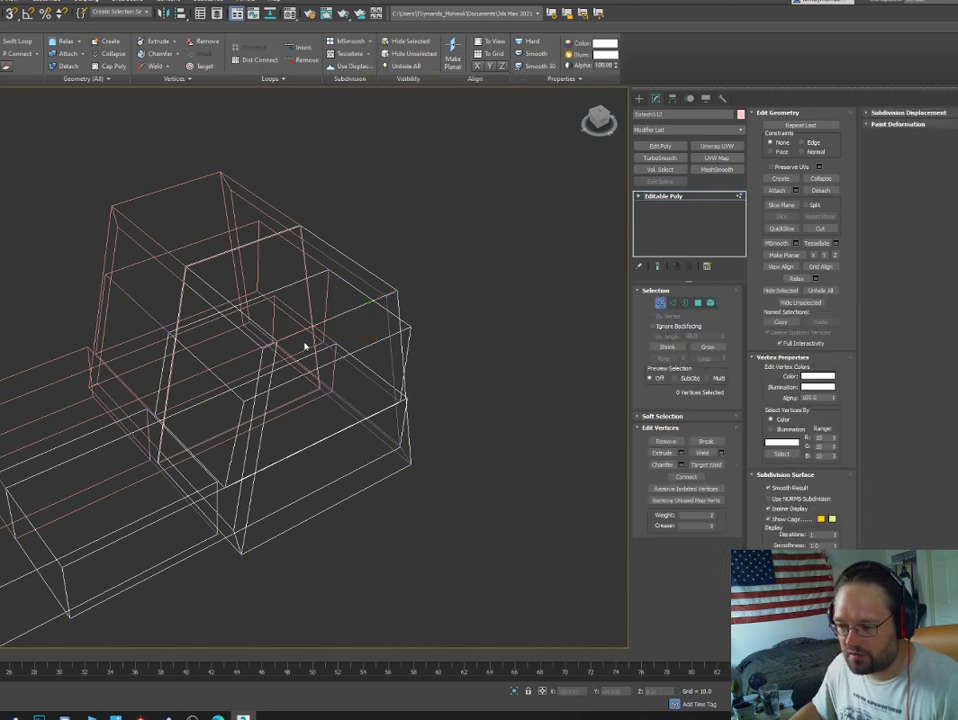
key(2)
key(3)
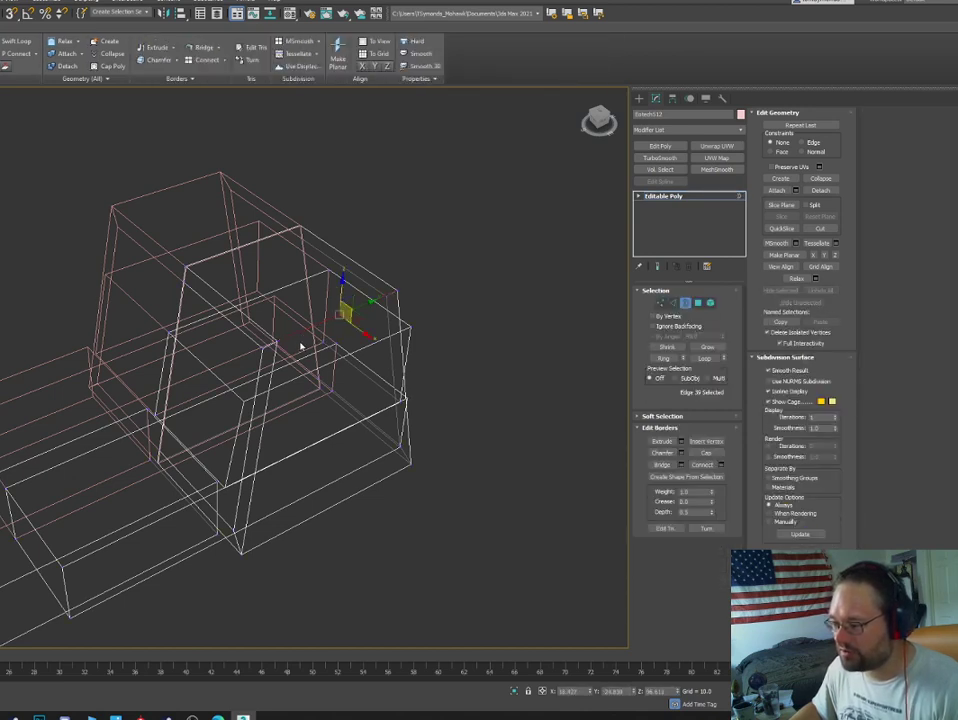
key(4)
key(5)
click(281, 336)
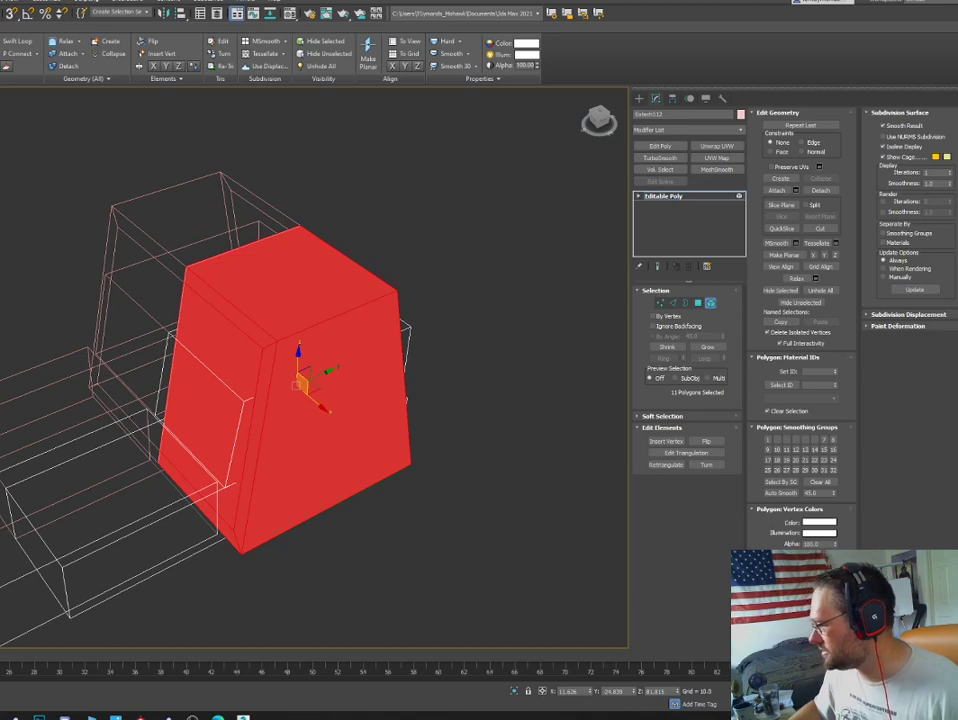
mouse_move(401, 367)
middle_down()
mouse_move(413, 370)
mouse_move(385, 359)
middle_up()
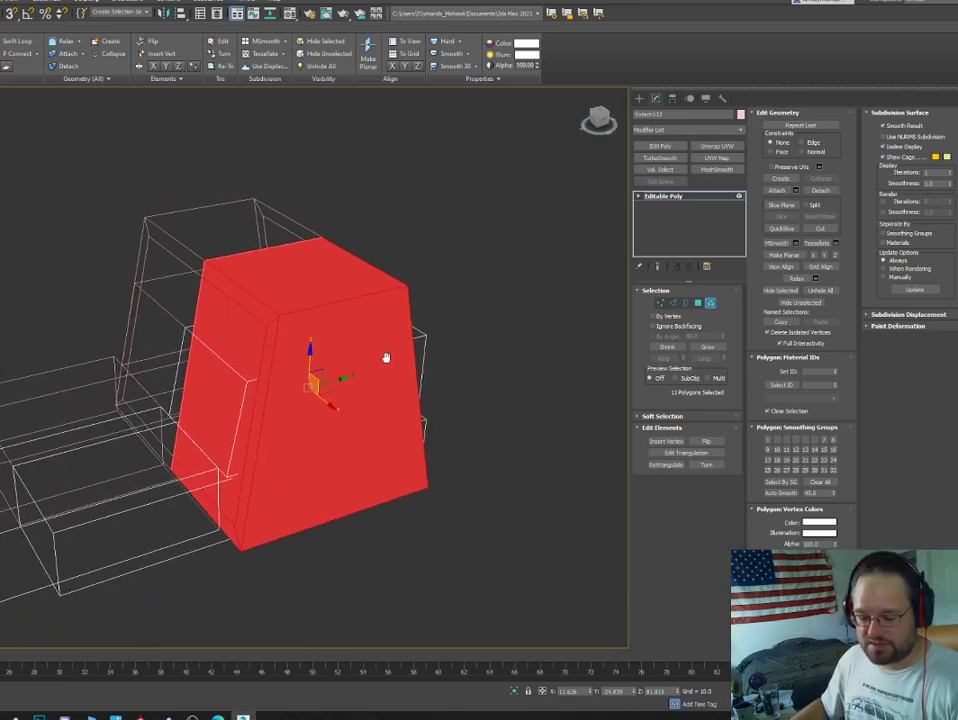
key(F3)
key(F3)
key(F3)
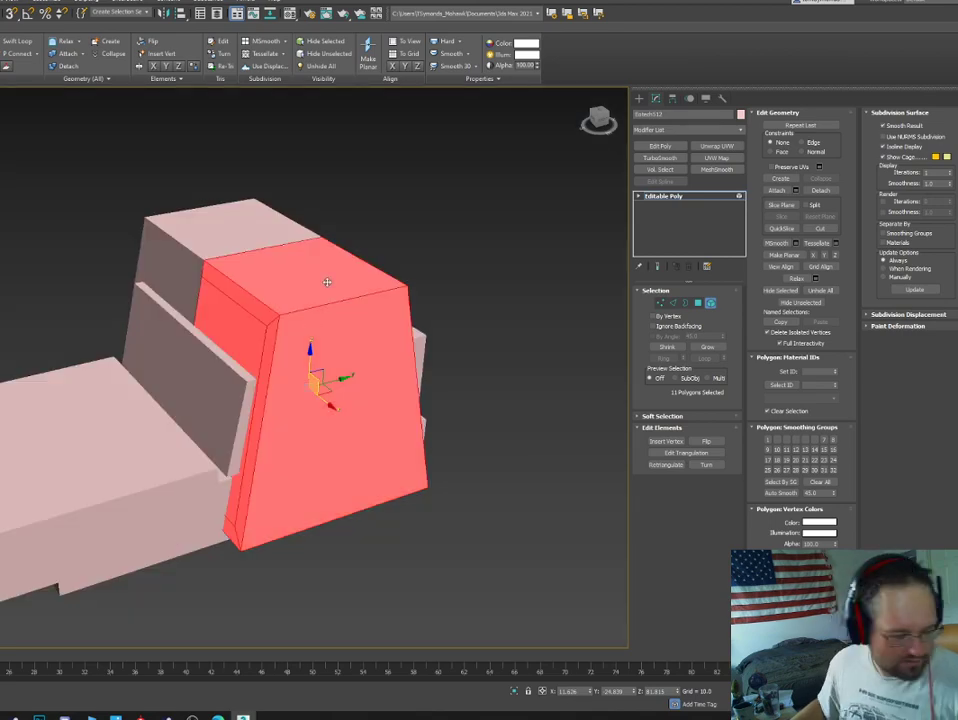
Delete the inset polygons on the hood's front and rear faces to open it from front to back.
alt+middle_drag(305, 292, 184, 359)
key(4)
click(262, 315)
click(287, 396)
key(Delete)
Try deleting the bottom border polygons of the hood's front and rear openings, and undo the deletion.
click(249, 320)
click(195, 461)
alt+middle_drag(195, 461, 81, 484)
click(206, 477)
click(161, 578)
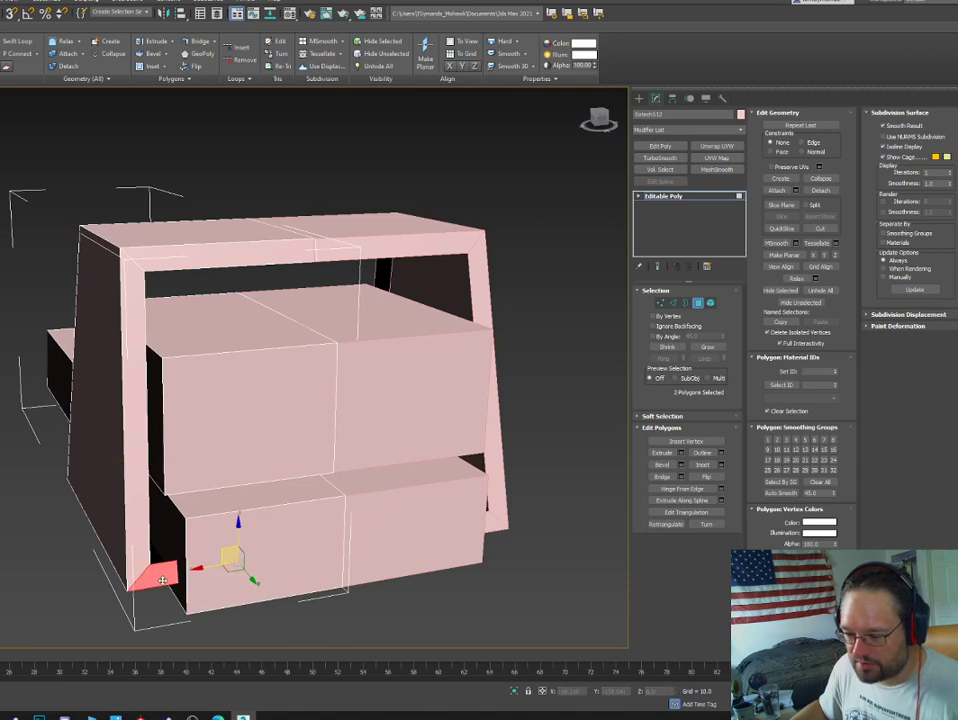
alt+middle_drag(162, 580, 309, 573)
key(Delete)
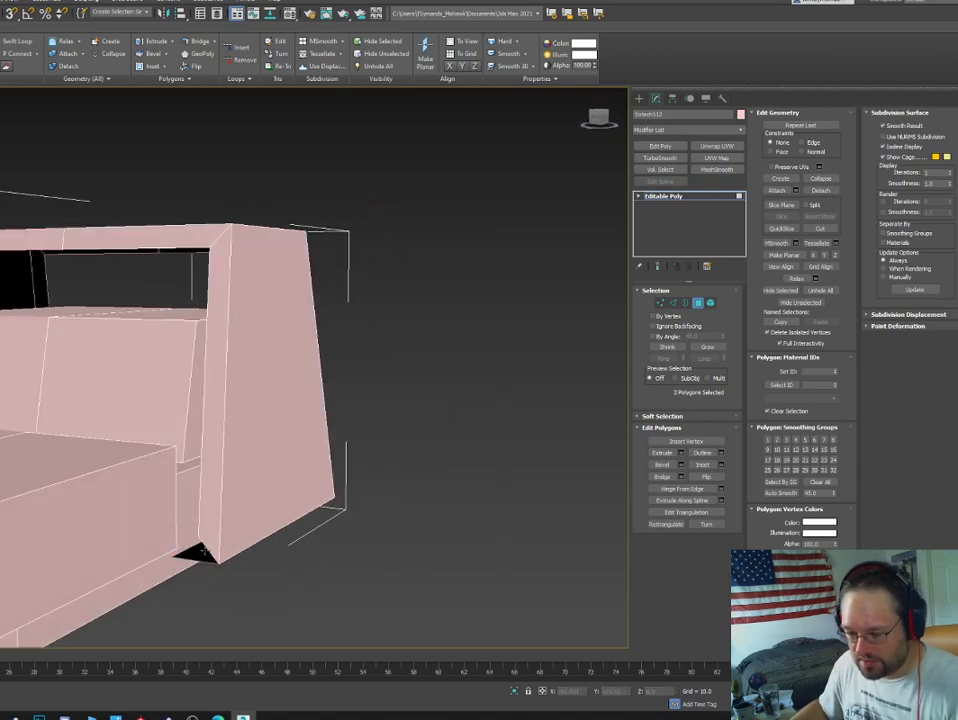
key(1)
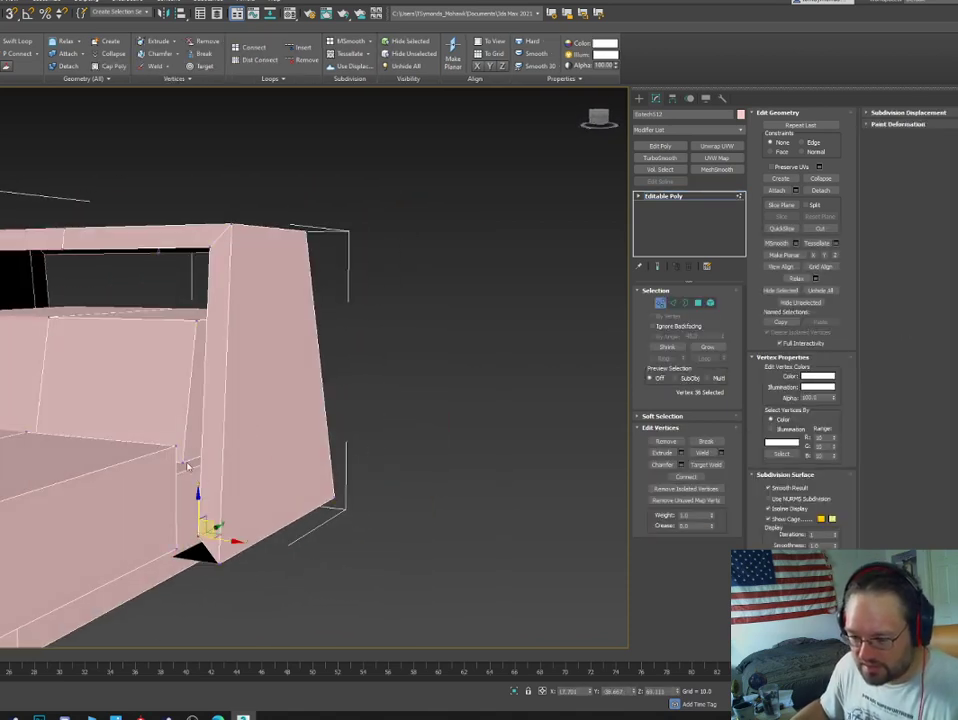
alt+middle_drag(200, 493, 183, 497)
scroll(211, 296, up, 4)
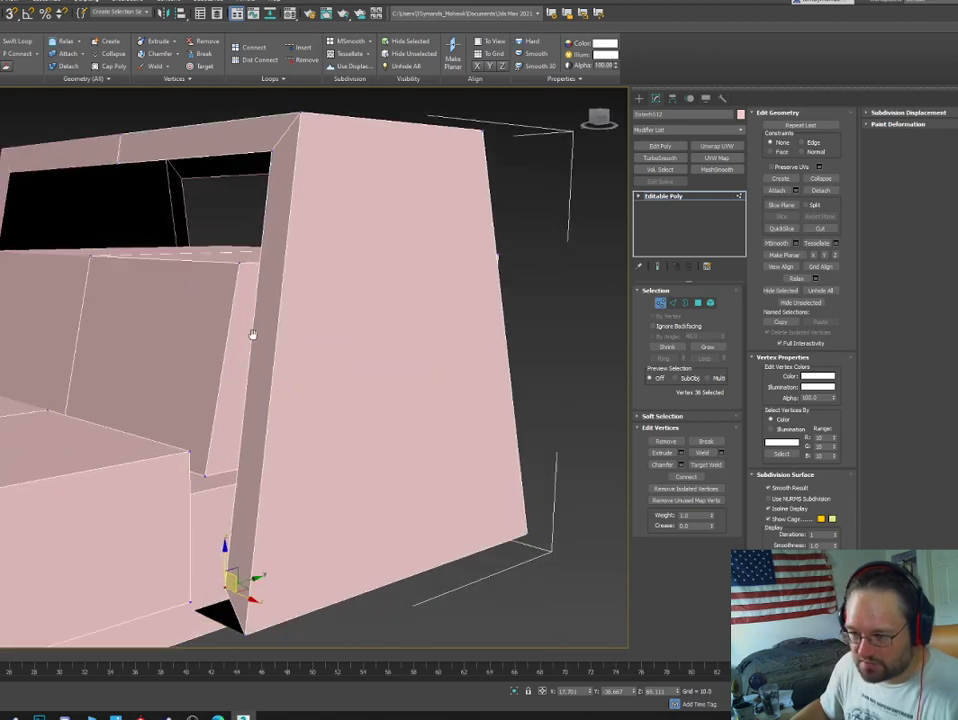
key(ctrl+z)
key(ctrl+z)
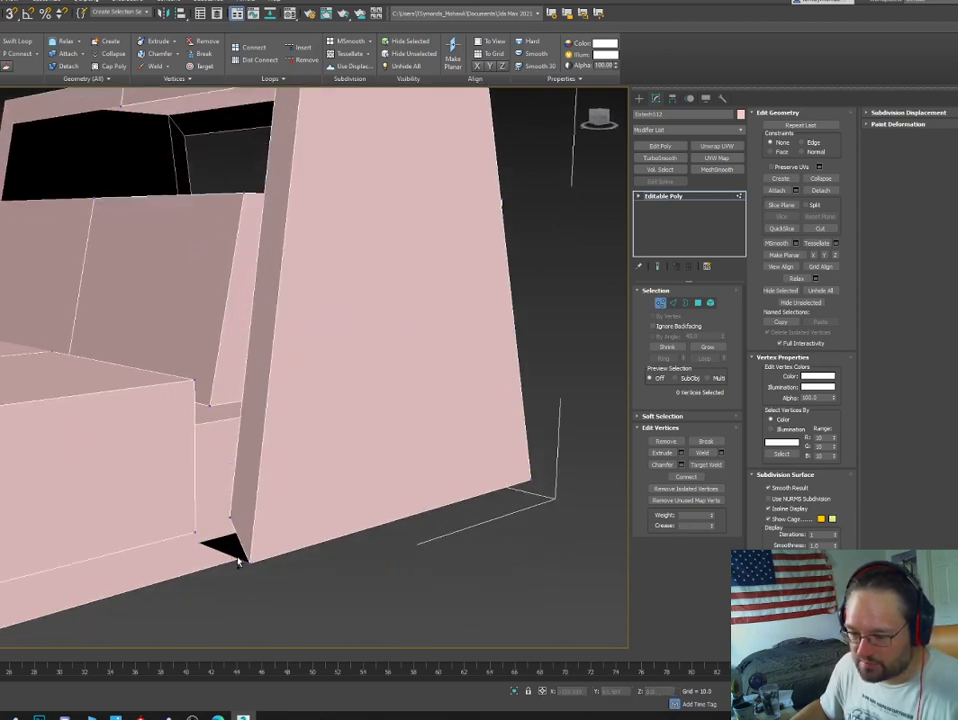
Cut short vertical edges from the lower inner corners of the hood's front and rear openings down to the bottom edge.
right_click(244, 578)
click(197, 489)
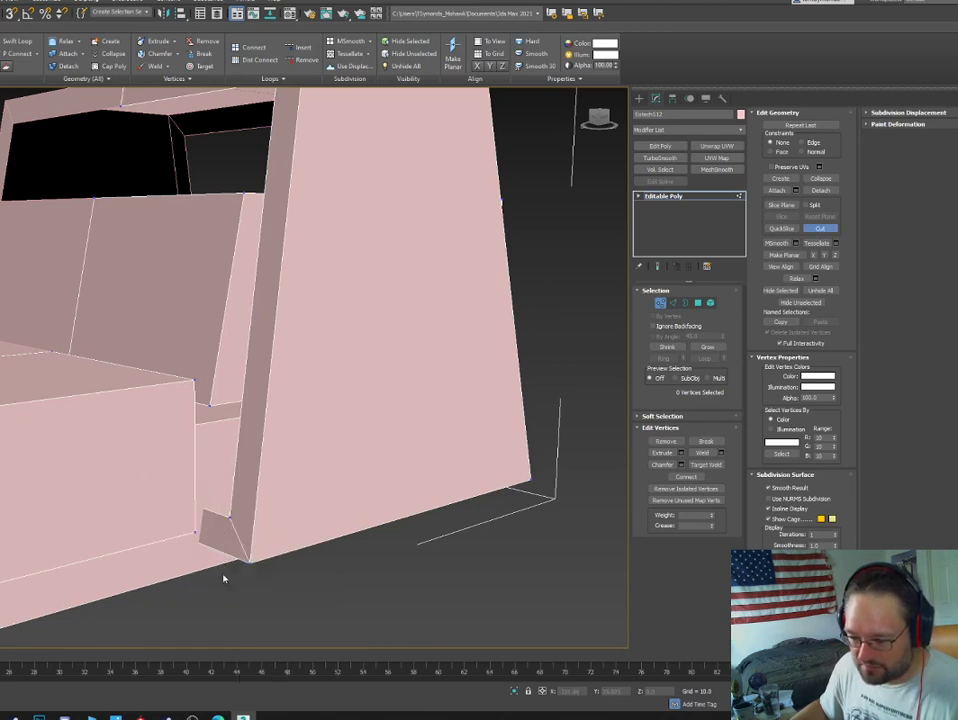
scroll(265, 383, up, 3)
middle_drag(223, 578, 267, 516)
scroll(266, 378, down, 1)
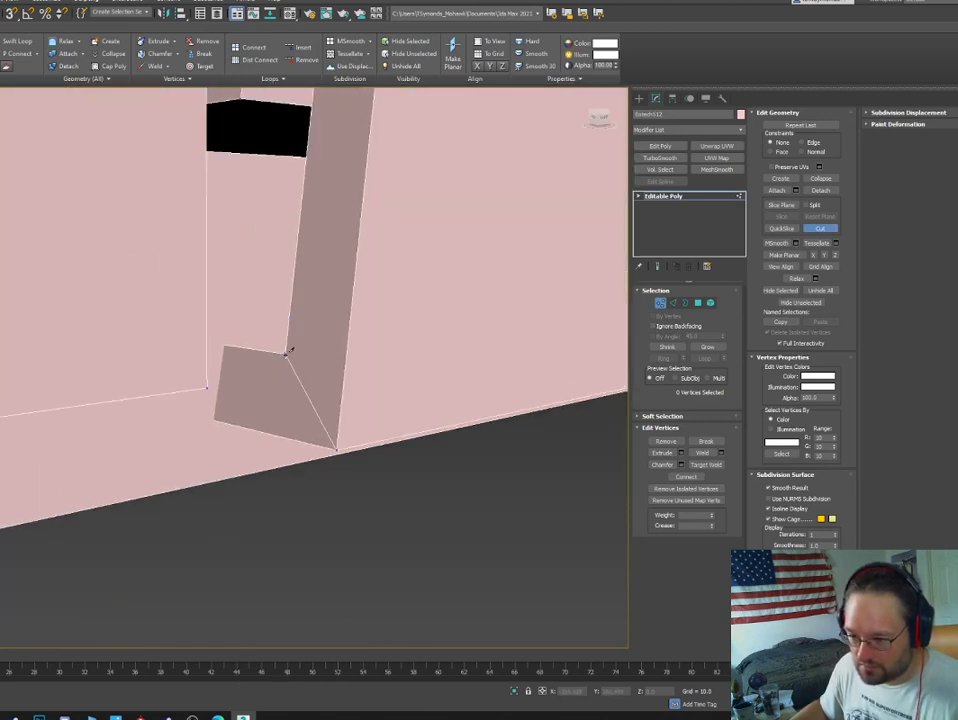
click(285, 353)
mouse_move(275, 435)
alt+middle_down()
mouse_move(415, 436)
mouse_move(257, 436)
mouse_move(289, 432)
alt+middle_up()
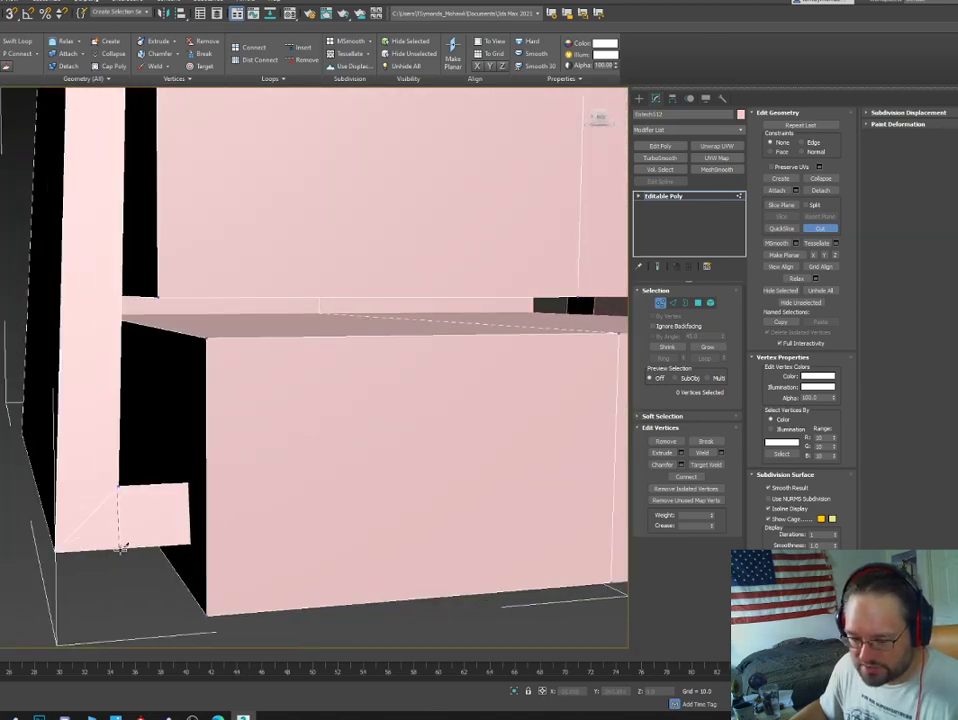
Delete the bottom border polygons beside the new cuts on the hood's front and rear faces.
scroll(115, 546, down, 4)
right_click(116, 544)
key(4)
click(120, 540)
alt+middle_drag(120, 540, 212, 430)
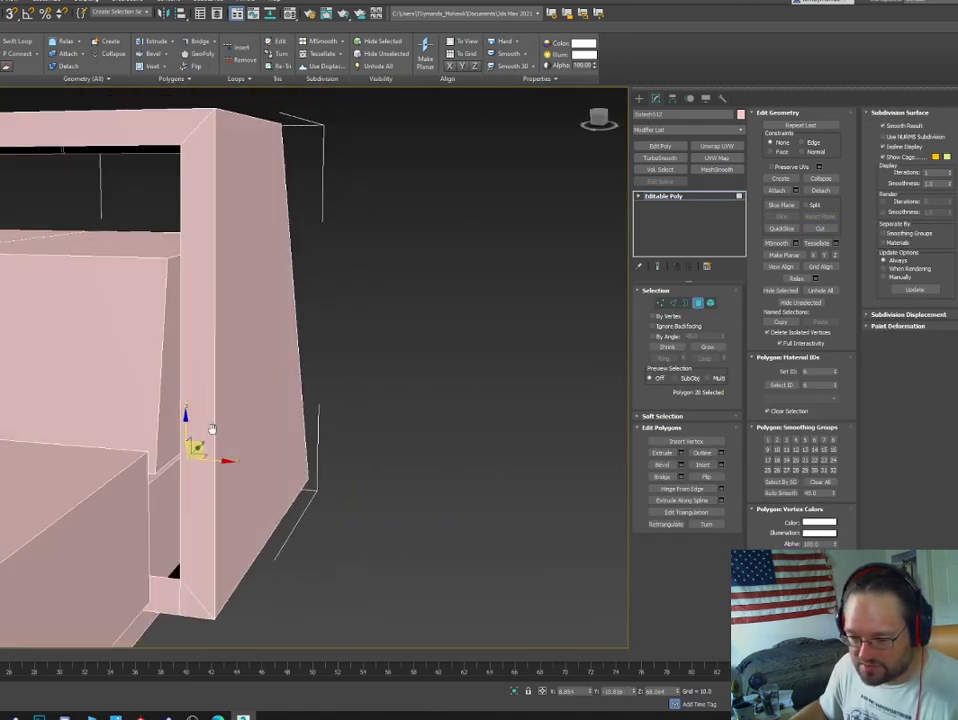
ctrl+click(164, 602)
key(Delete)
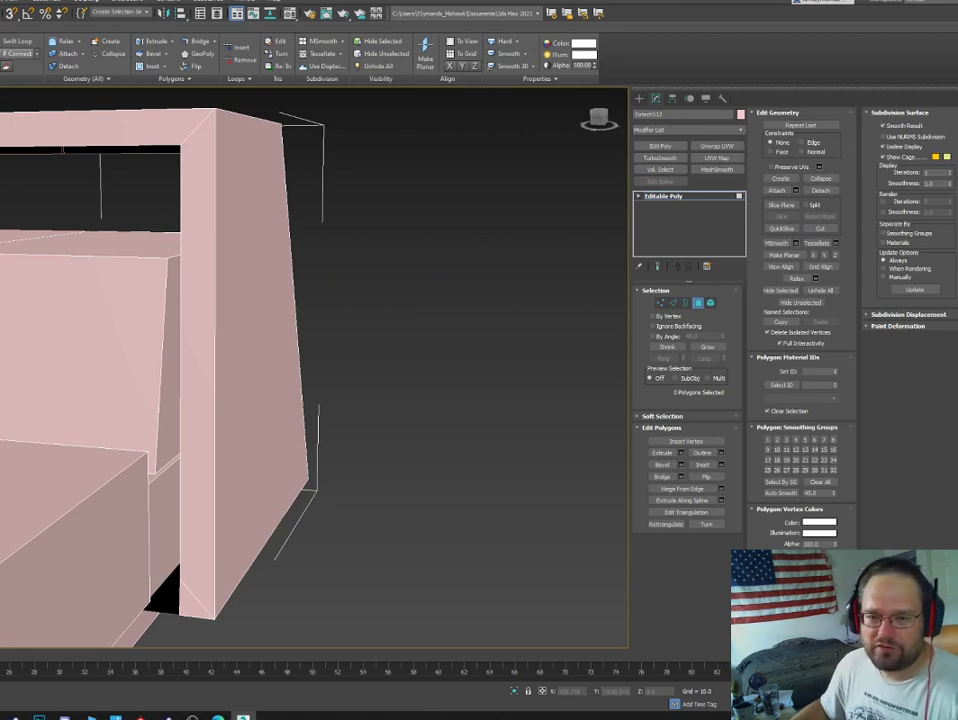
Connect the front and rear bottom cut vertices across the hood's underside, and delete the inner strip polygon.
middle_drag(294, 278, 318, 195)
alt+middle_drag(301, 424, 291, 374)
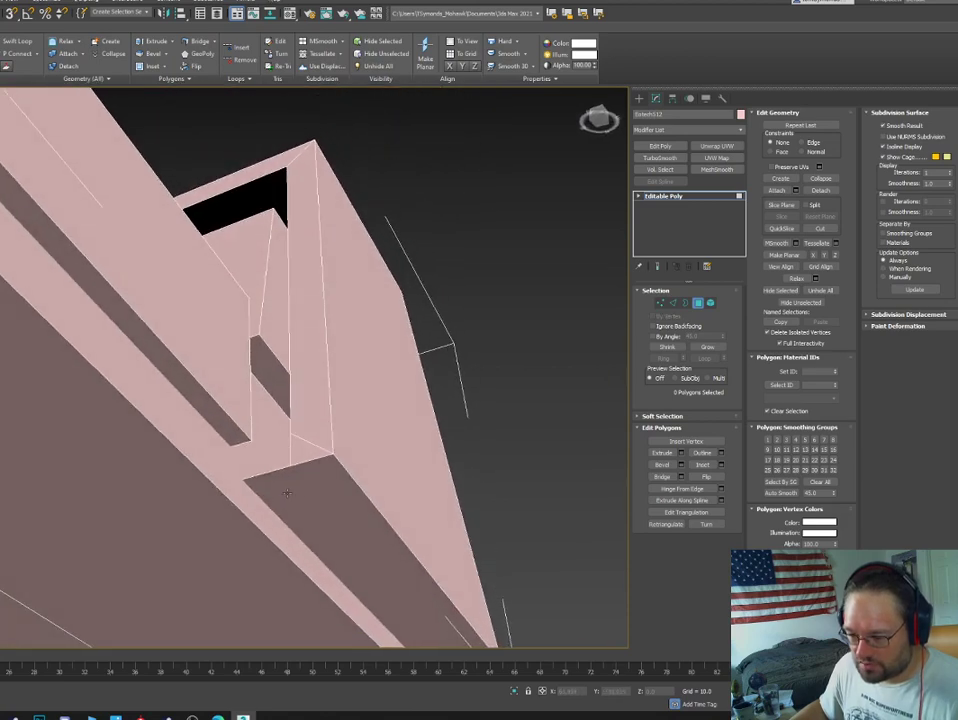
key(1)
click(293, 458)
alt+middle_drag(300, 480, 341, 466)
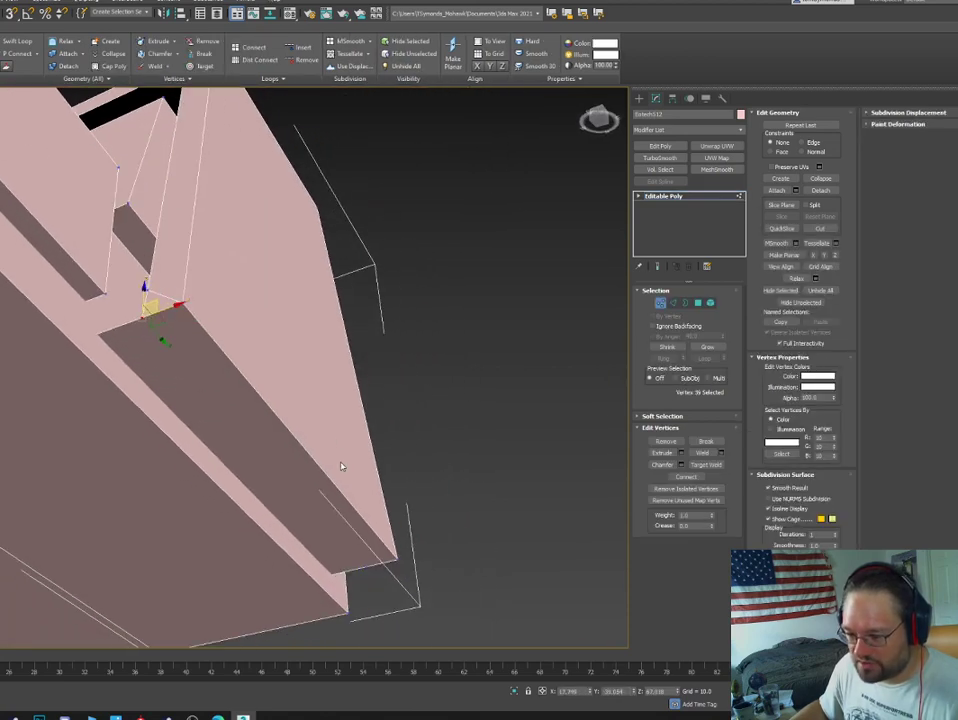
ctrl+click(367, 569)
click(692, 478)
key(4)
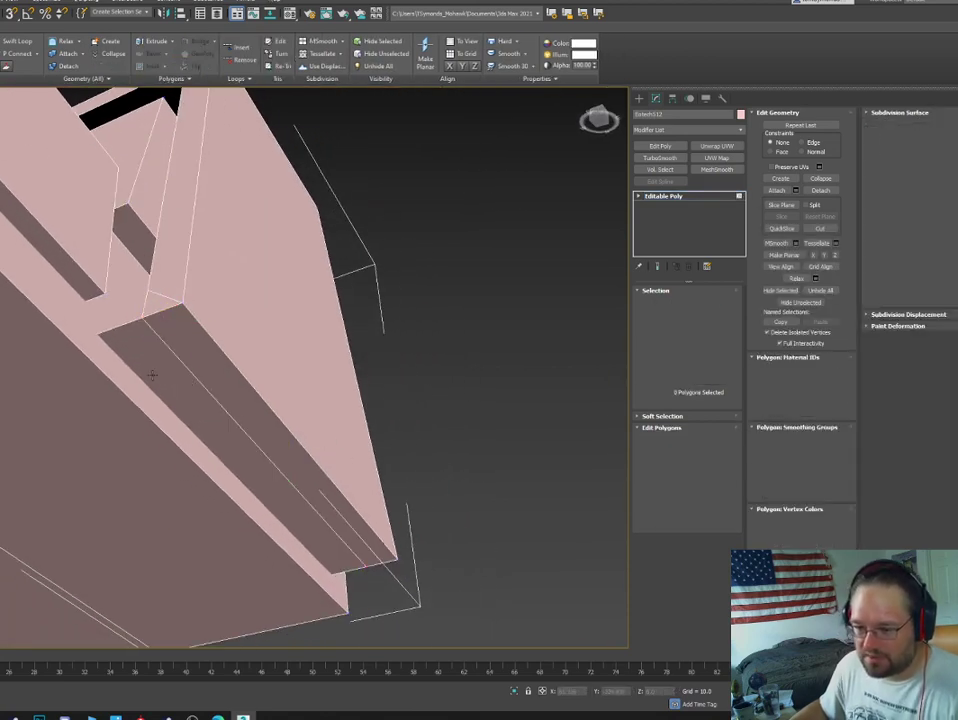
click(153, 376)
key(Delete)
click(182, 353)
alt+middle_drag(182, 353, 177, 434)
Target-weld the leftover inner corner vertices onto the bottom cut vertices at the hood wall's front and rear ends.
key(1)
right_click(205, 430)
click(185, 488)
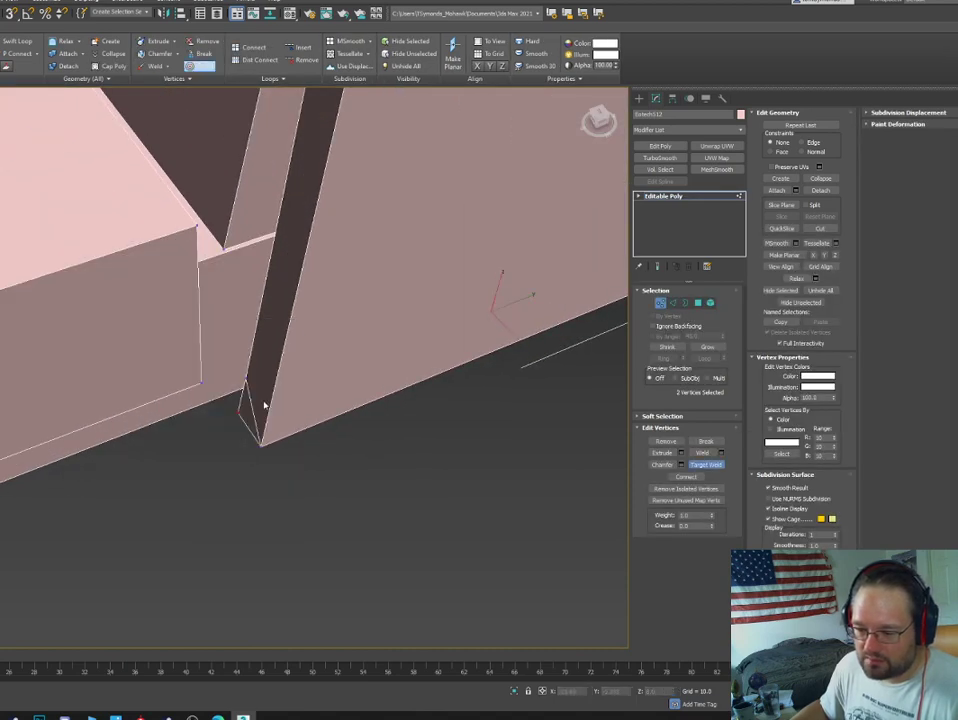
right_click(239, 412)
click(239, 412)
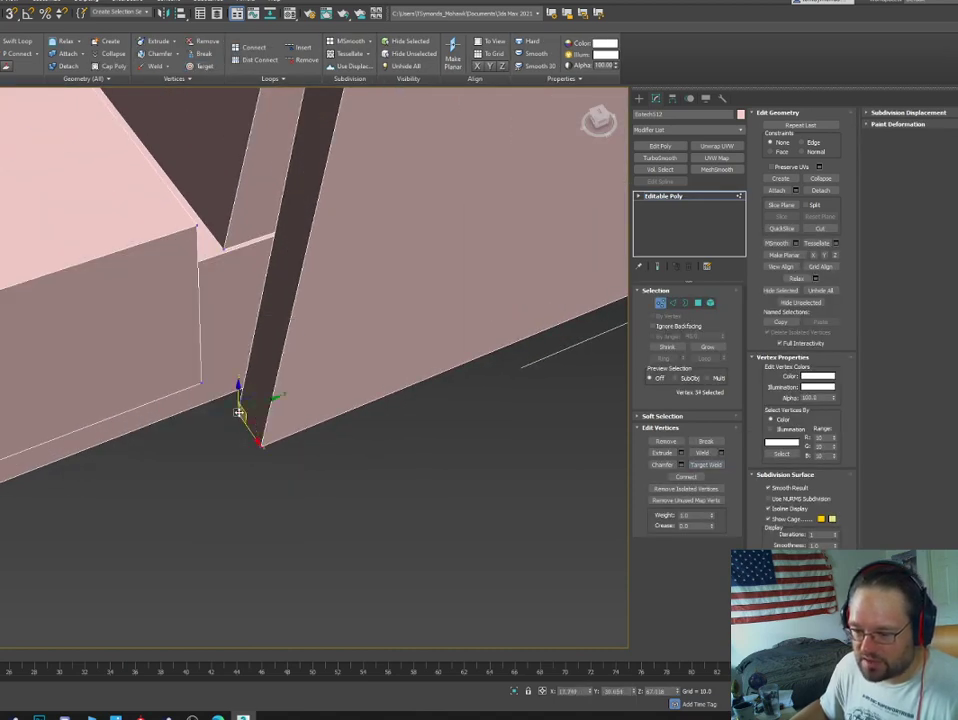
scroll(342, 402, down, 3)
alt+middle_drag(342, 402, 274, 434)
right_click(271, 425)
click(244, 494)
click(264, 412)
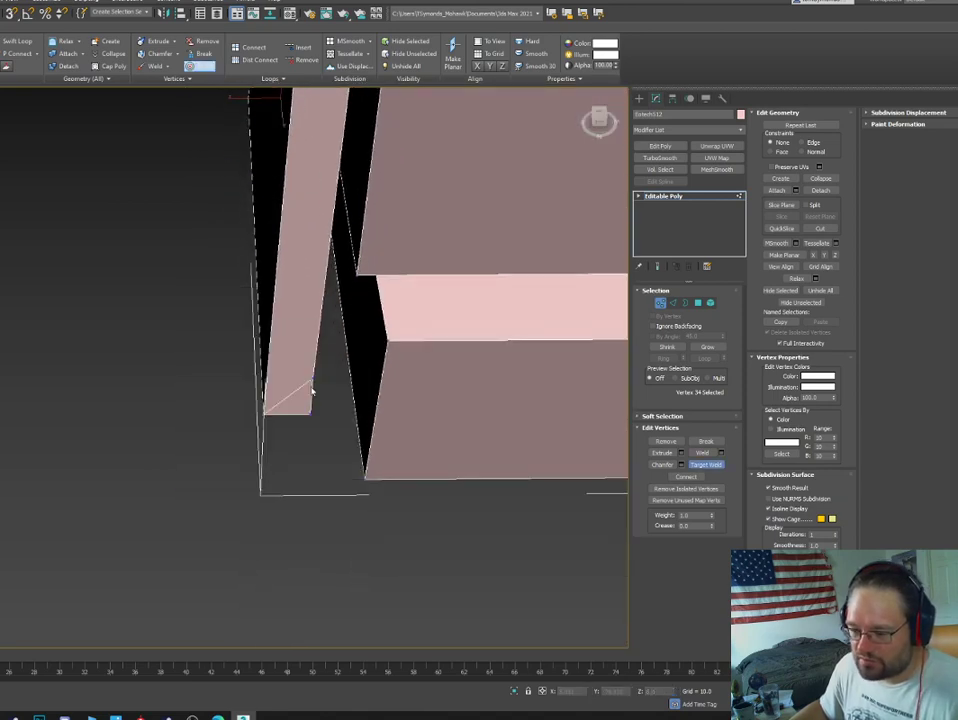
click(312, 412)
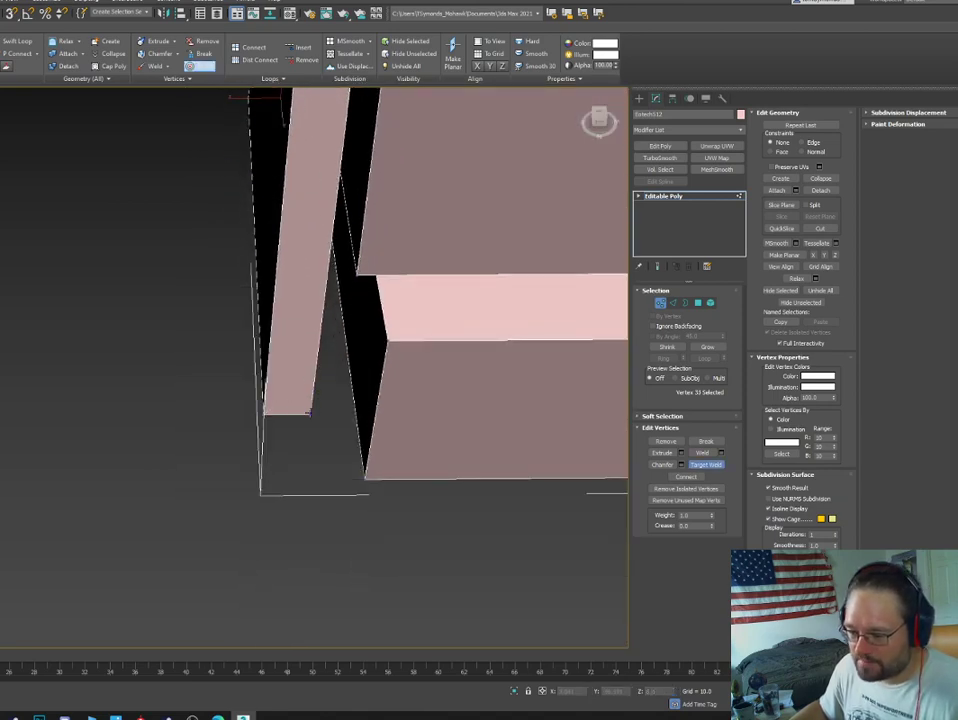
key(2)
click(285, 411)
alt+middle_drag(285, 411, 313, 392)
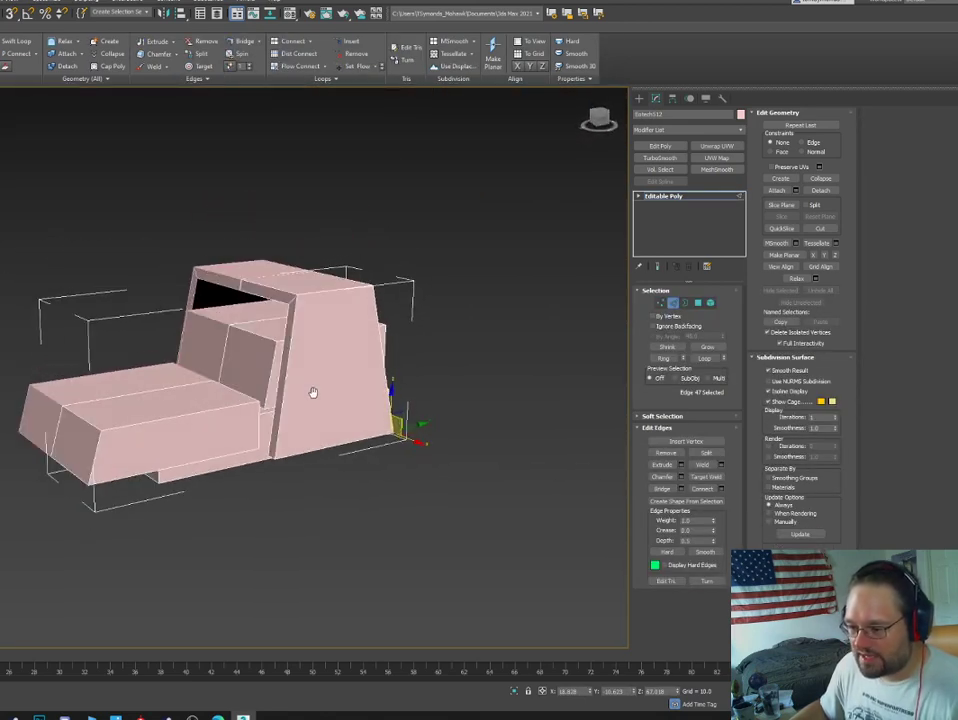
key(4)
click(239, 375)
scroll(300, 360, up, 5)
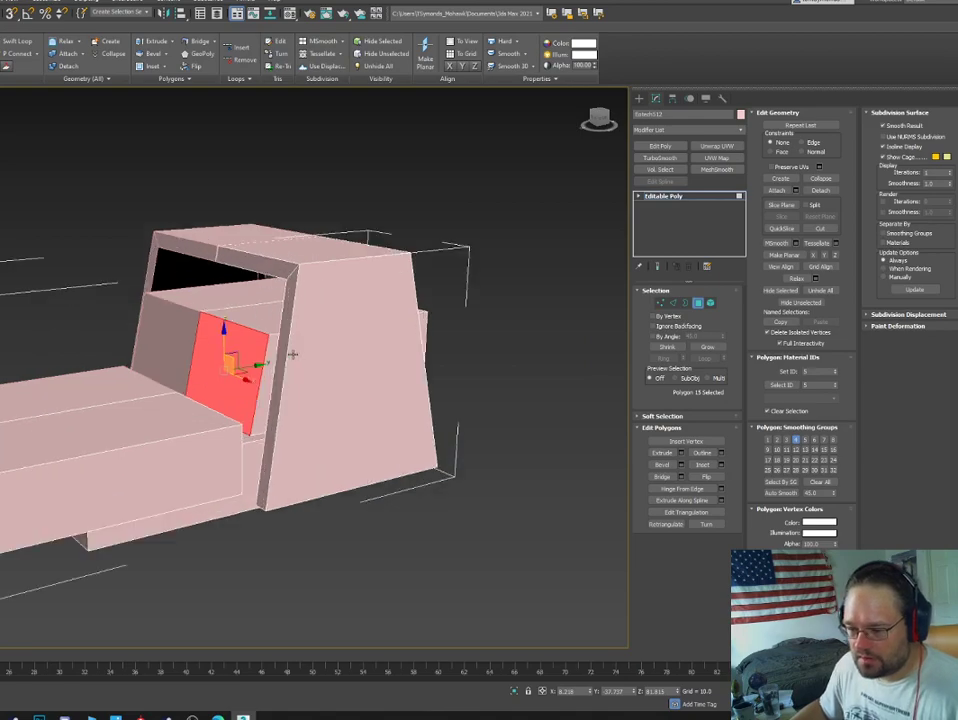
alt+middle_drag(314, 371, 157, 298)
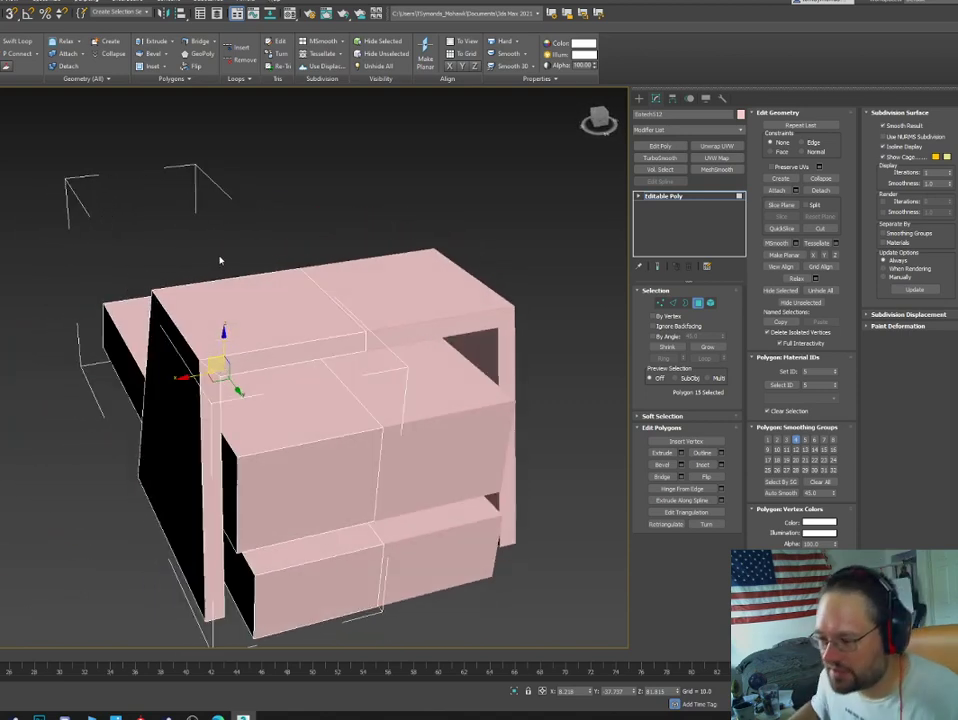
Move the rear polygon of the block inside the hood forward so the block no longer protrudes behind it.
alt+middle_drag(220, 261, 254, 261)
click(388, 493)
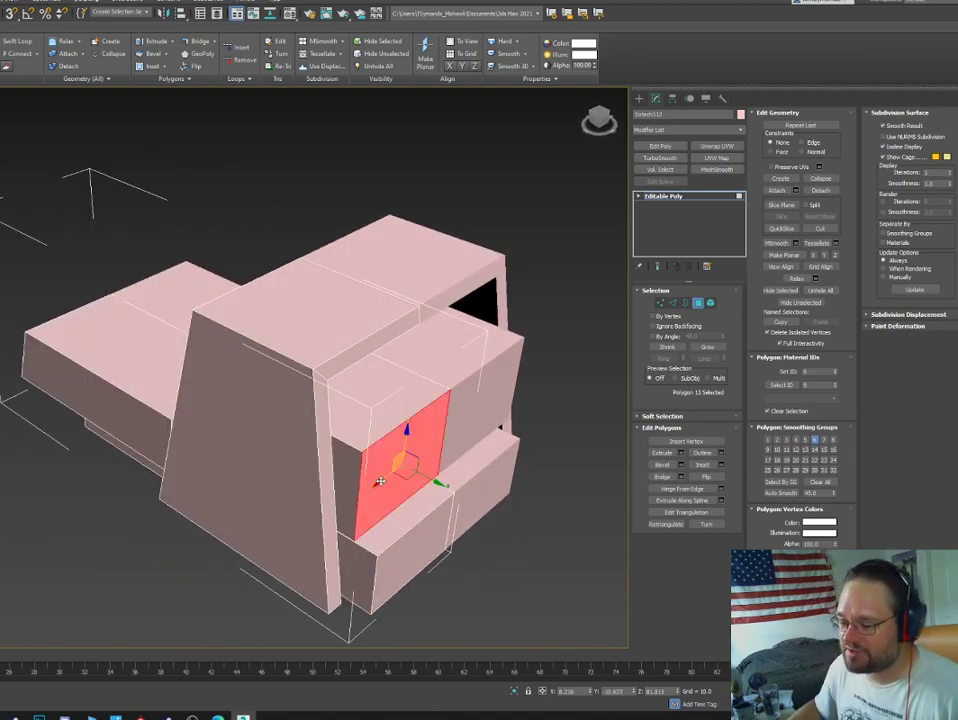
drag(440, 485, 401, 464)
key(ctrl+z)
key(ctrl+z)
click(404, 470)
key(2)
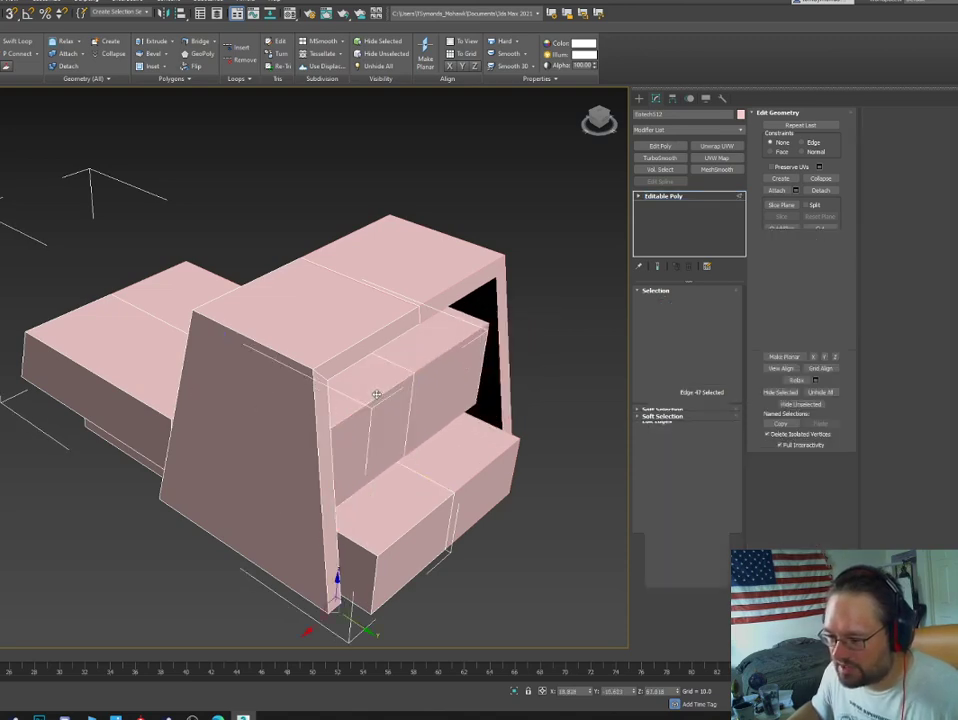
Raise the inner block's top polygon to the underside of the hood's roof and scale it to fit the opening.
alt+middle_drag(376, 394, 320, 397)
key(4)
click(369, 399)
drag(285, 366, 295, 306)
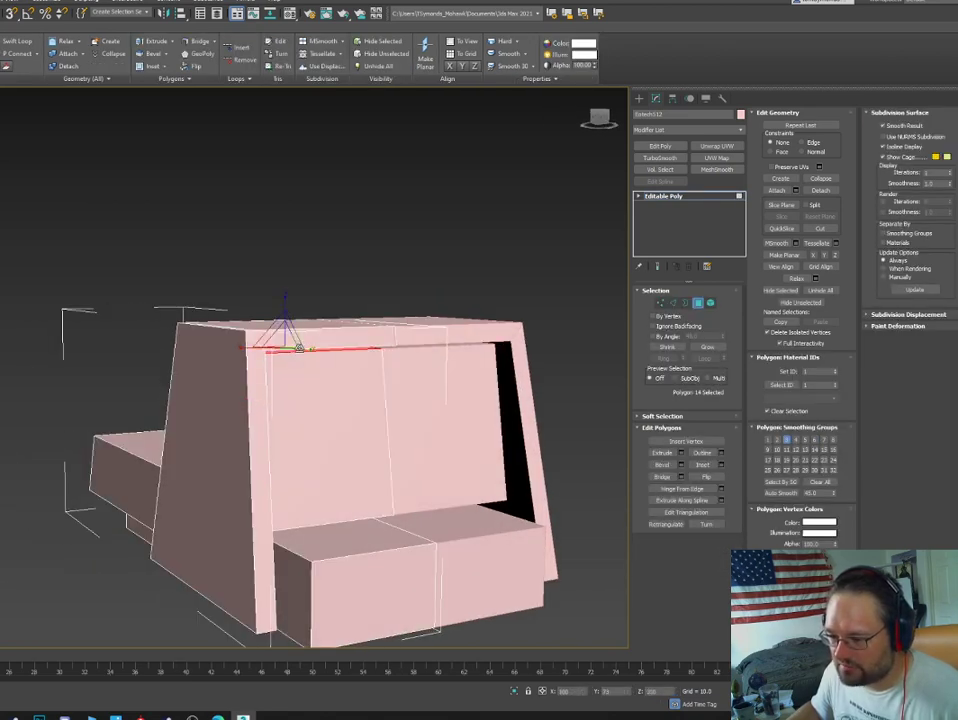
alt+middle_drag(430, 360, 171, 519)
Move the inner block's lower front edge rearward, and shift its whole front polygon back inside the hood.
click(186, 461)
key(2)
click(197, 528)
click(200, 536)
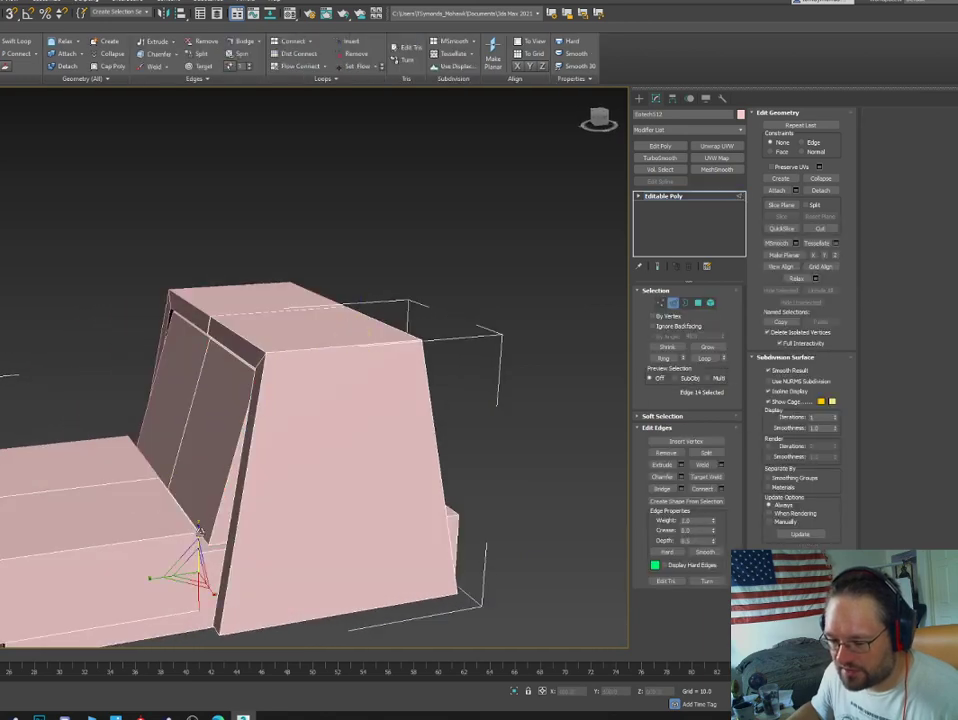
key(w)
click(203, 540)
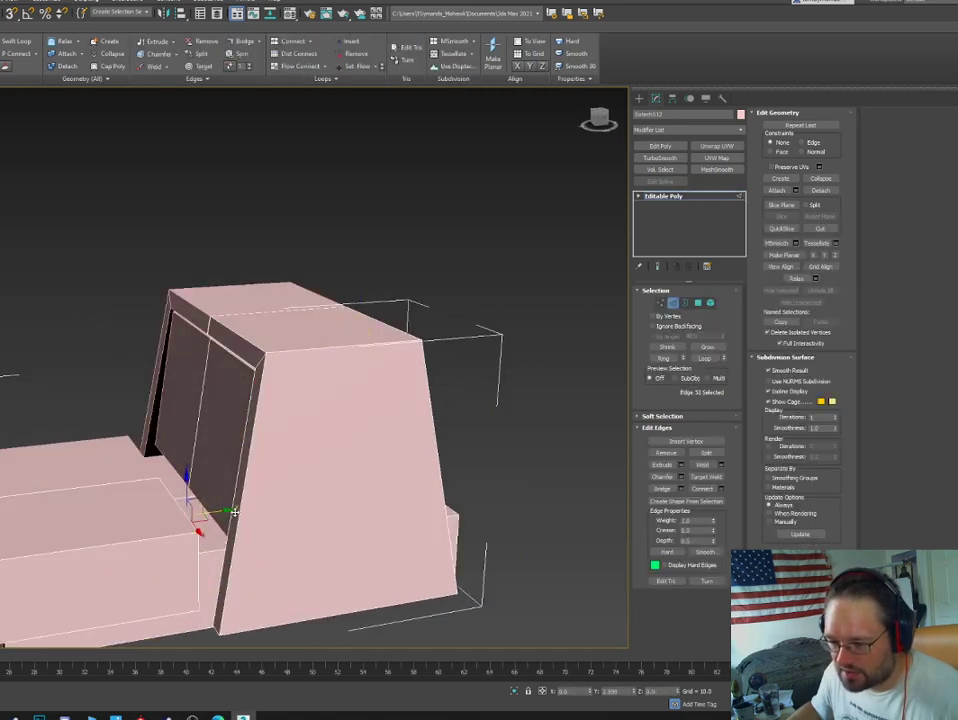
key(4)
click(248, 432)
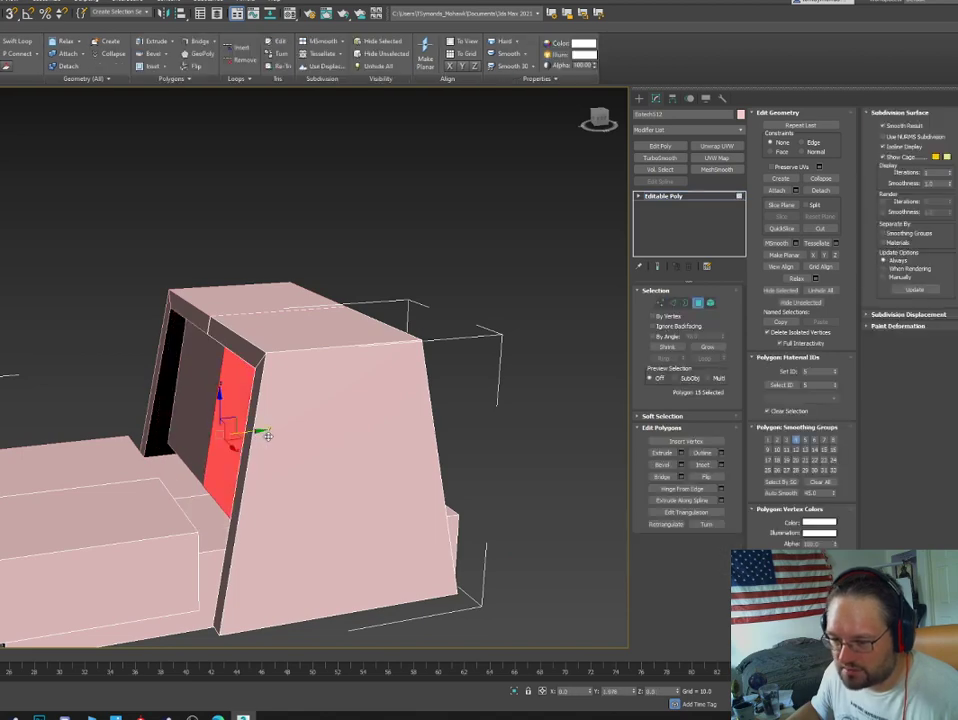
alt+middle_drag(259, 430, 270, 429)
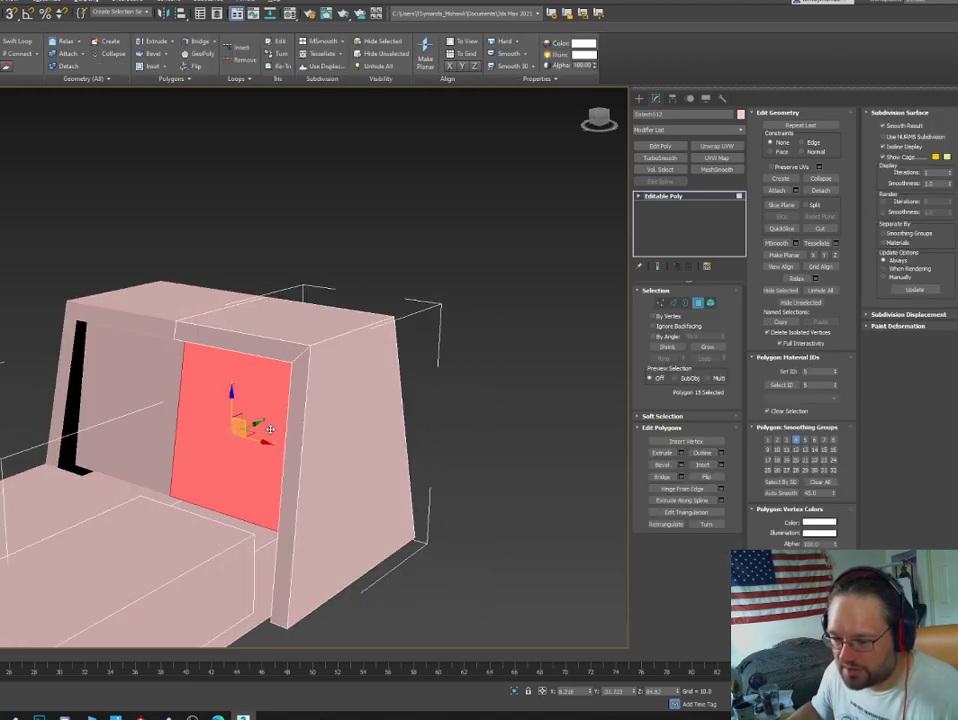
Raise the lower base block's top polygon above the front block, and move its upper rear edge forward to slant the rear face.
click(234, 516)
middle_drag(233, 516, 237, 455)
drag(229, 427, 229, 424)
alt+middle_drag(229, 425, 184, 414)
key(2)
click(427, 457)
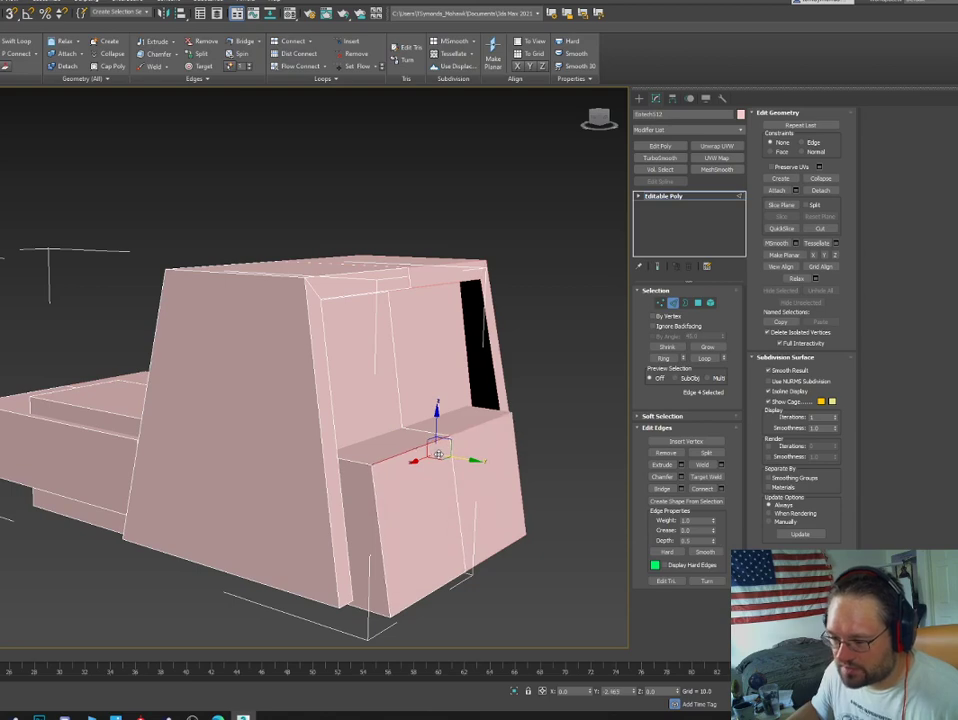
alt+middle_drag(430, 457, 490, 511)
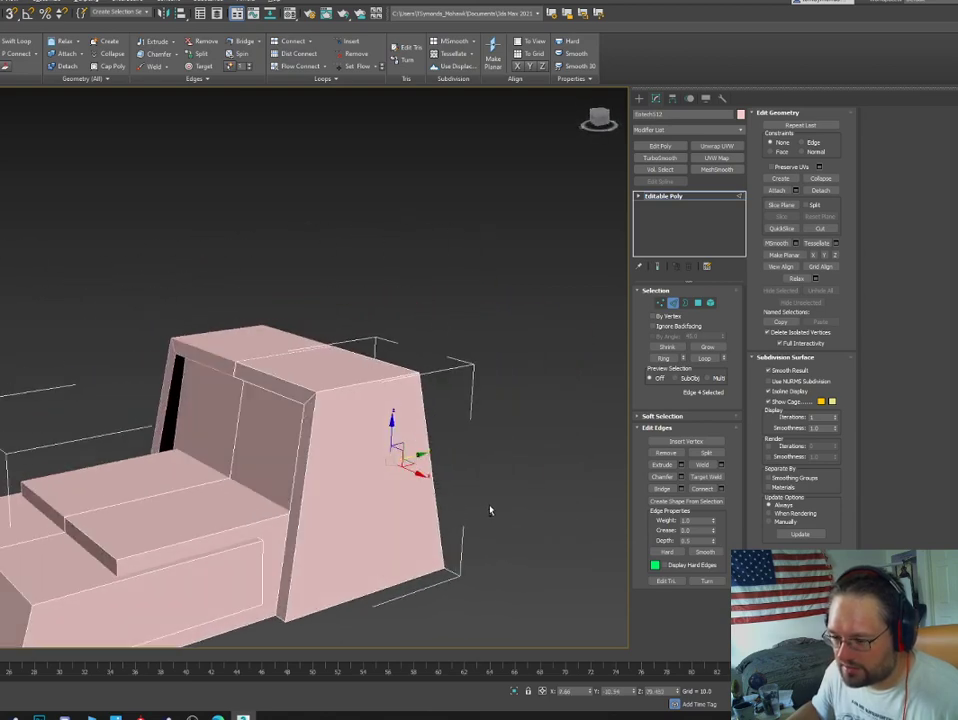
Select the front block as an element and move it forward, clear of the base and hood.
click(172, 522)
click(196, 544)
key(4)
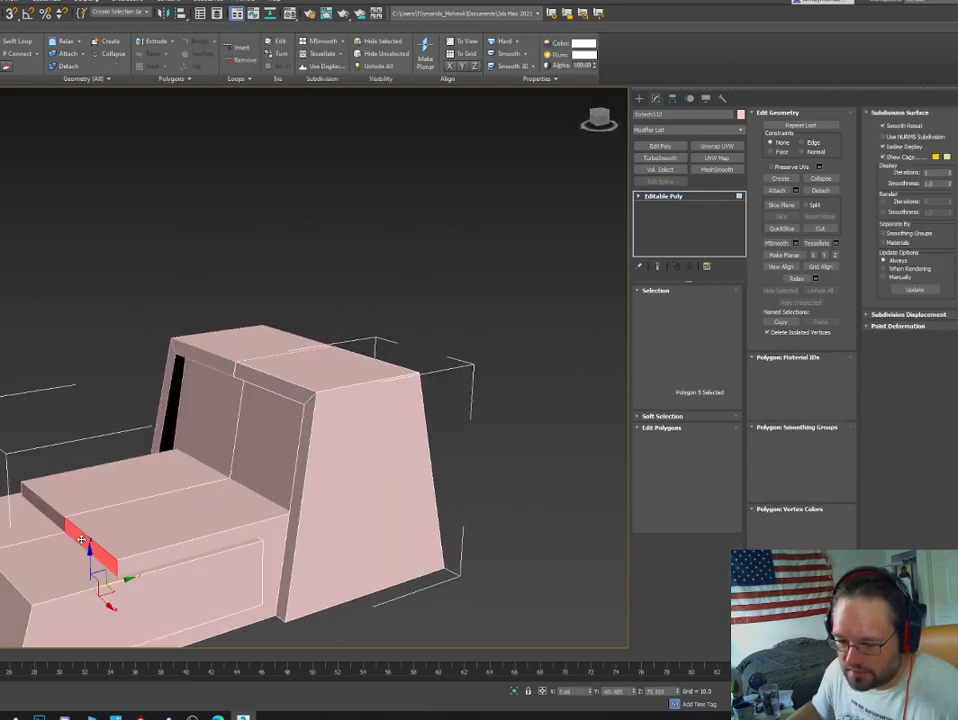
middle_drag(119, 540, 202, 474)
click(202, 474)
ctrl+click(144, 455)
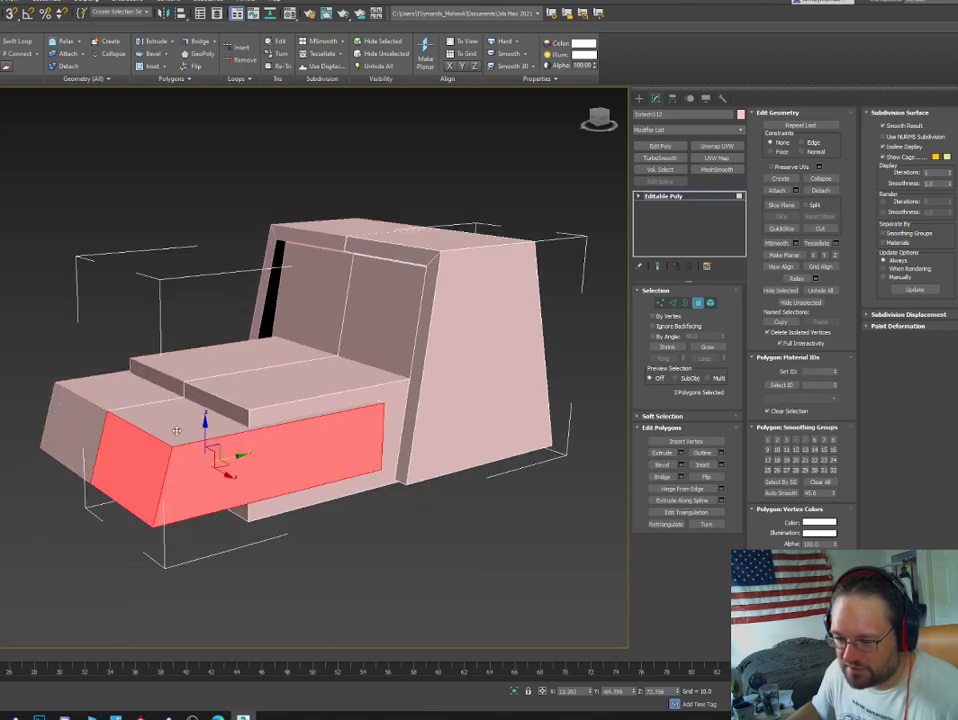
ctrl+click(177, 432)
key(5)
click(199, 466)
drag(276, 440, 262, 442)
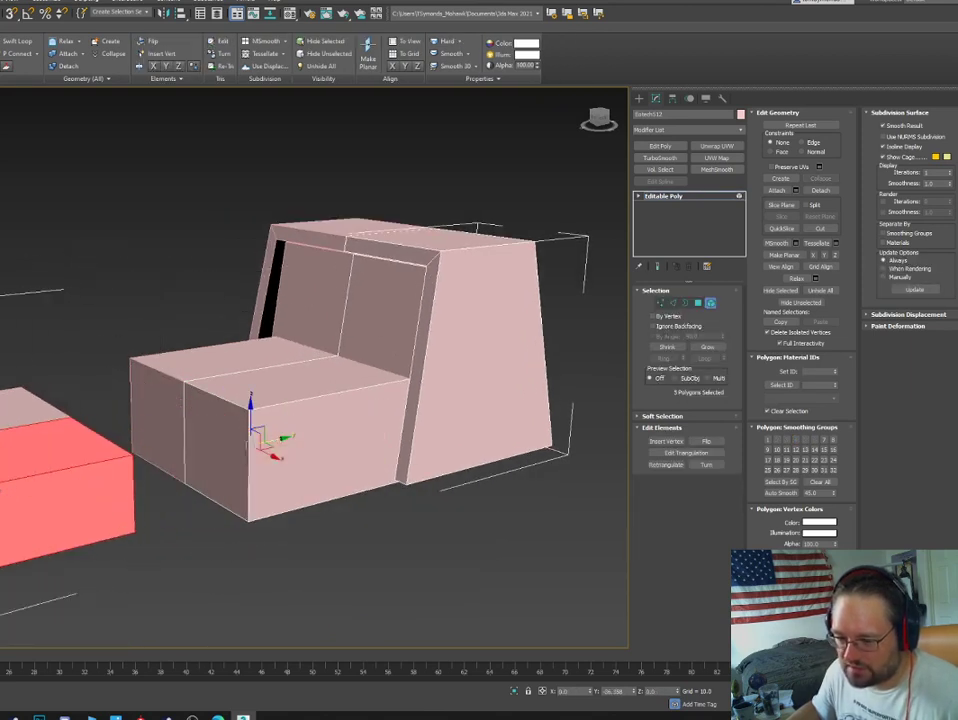
Select the lower base block element and cut an edge across its front face just above the bottom.
click(315, 452)
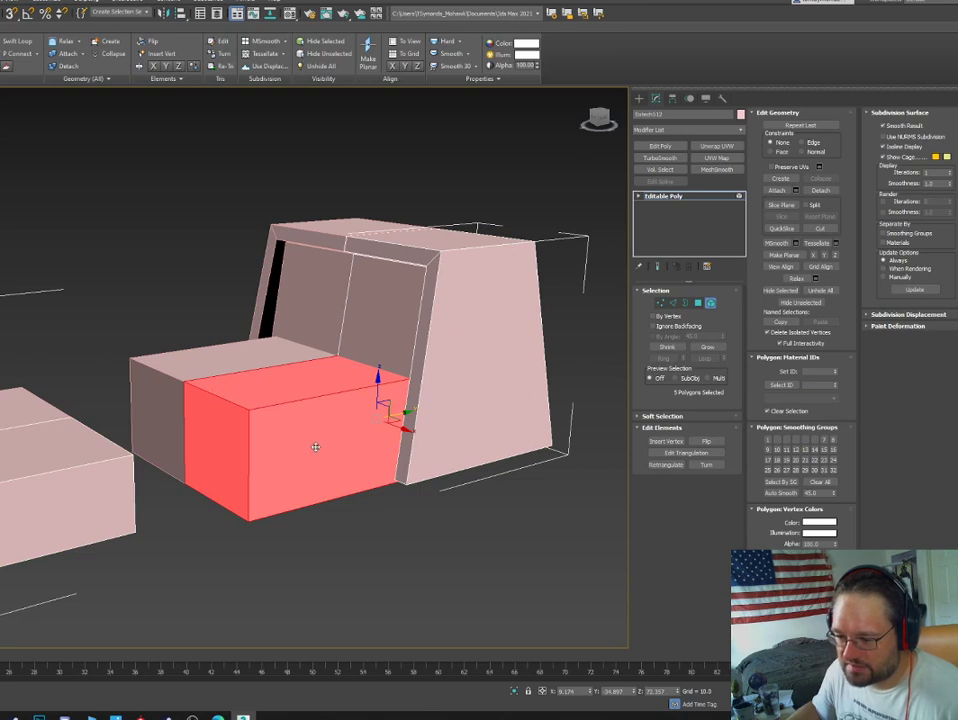
right_click(315, 447)
click(283, 357)
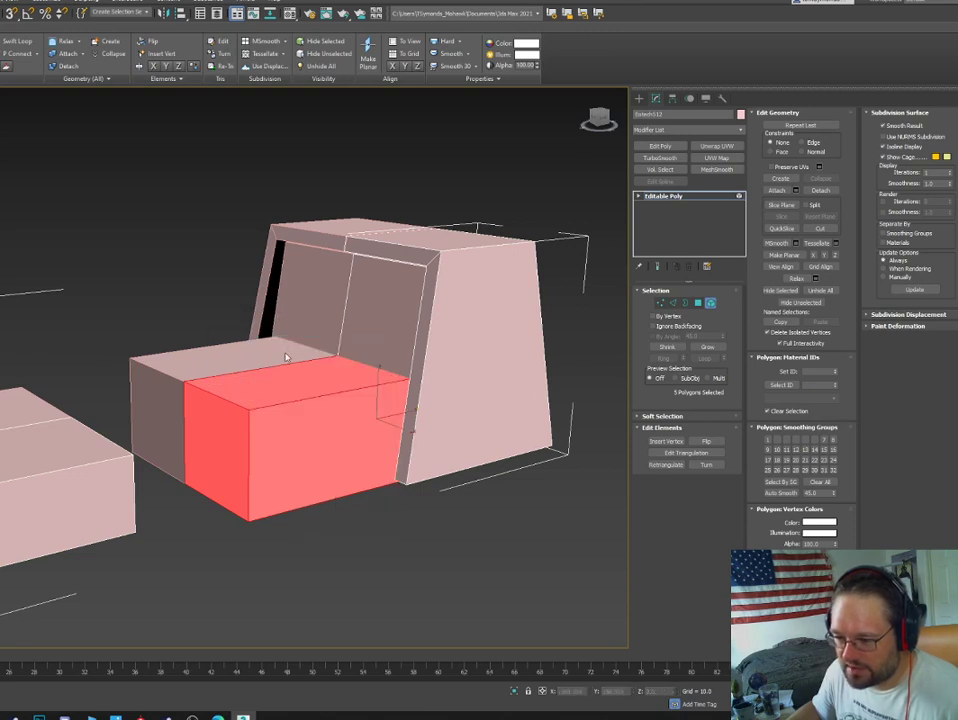
click(184, 463)
click(250, 499)
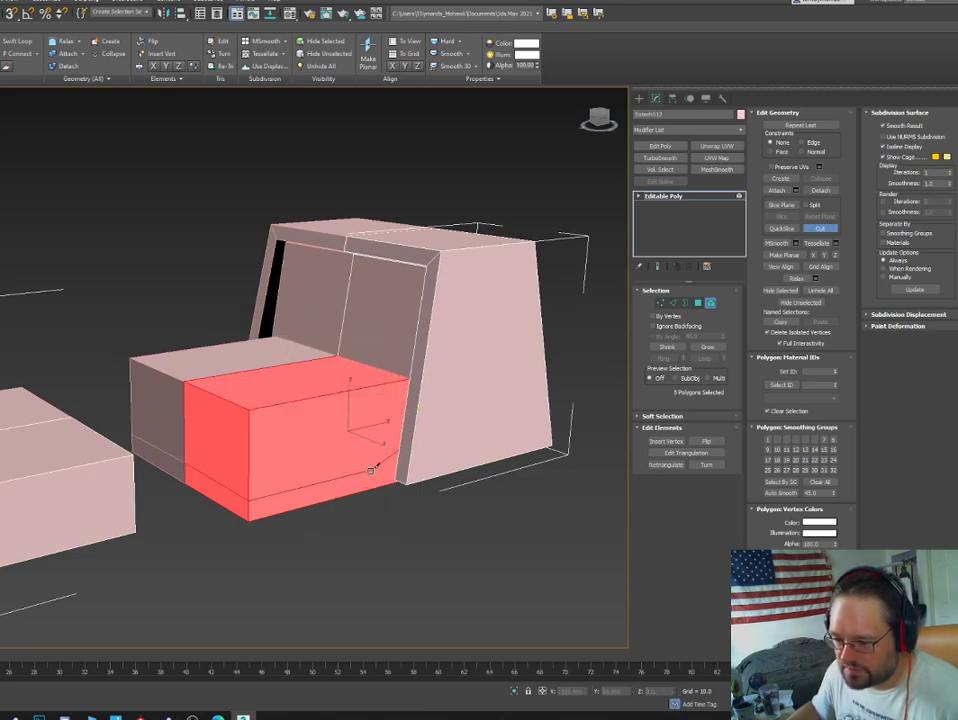
right_click(392, 425)
Continue the cut along the base block's side, up near the hood and across its top, then show the model in wireframe.
click(249, 500)
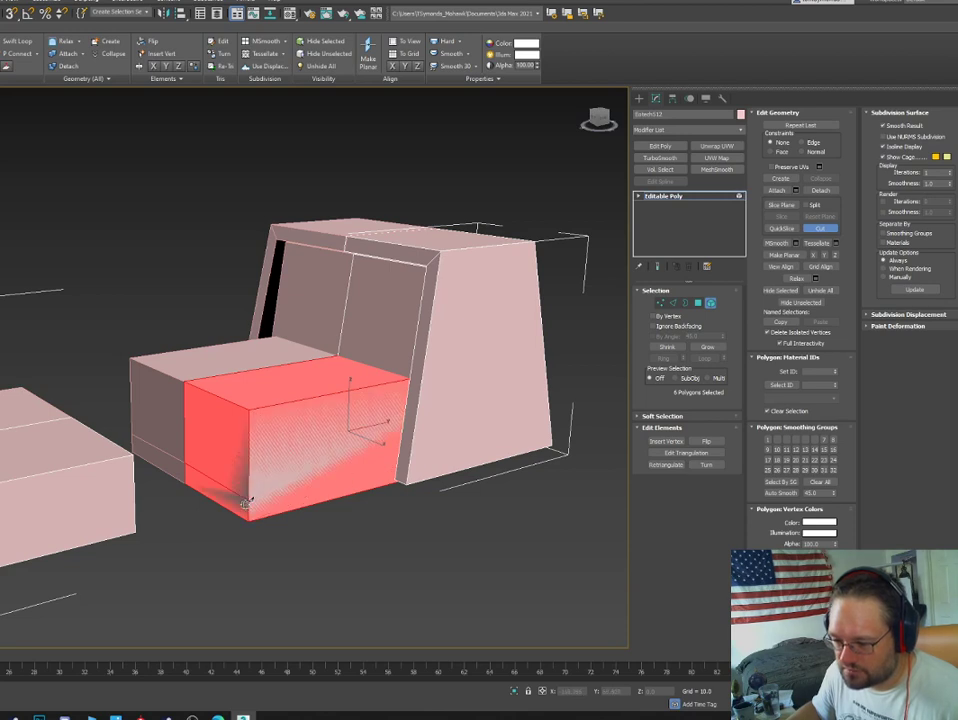
click(370, 470)
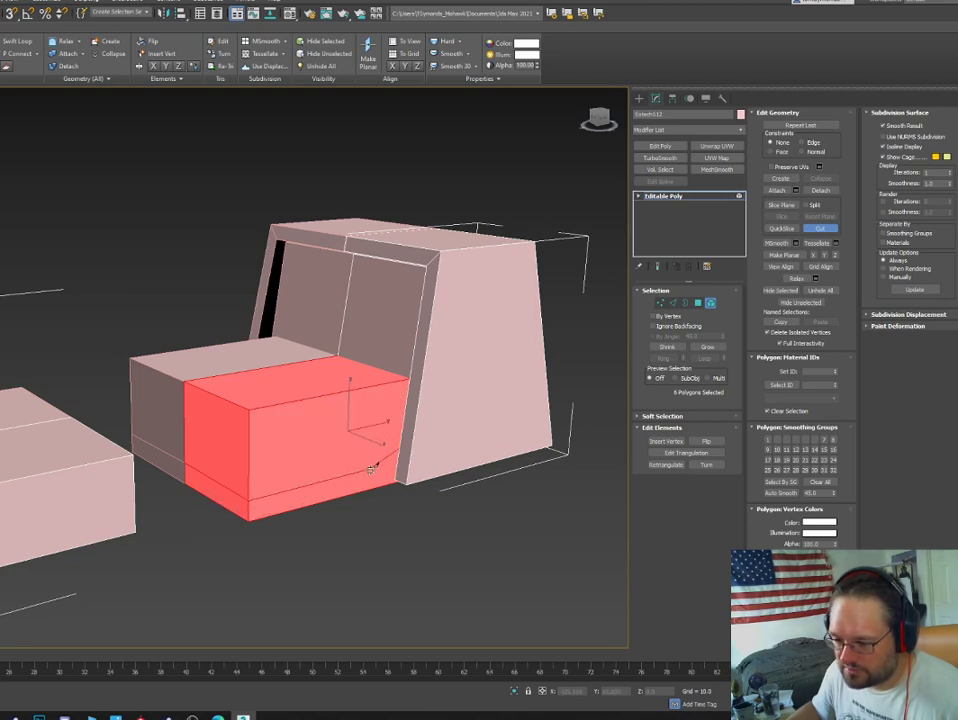
click(388, 379)
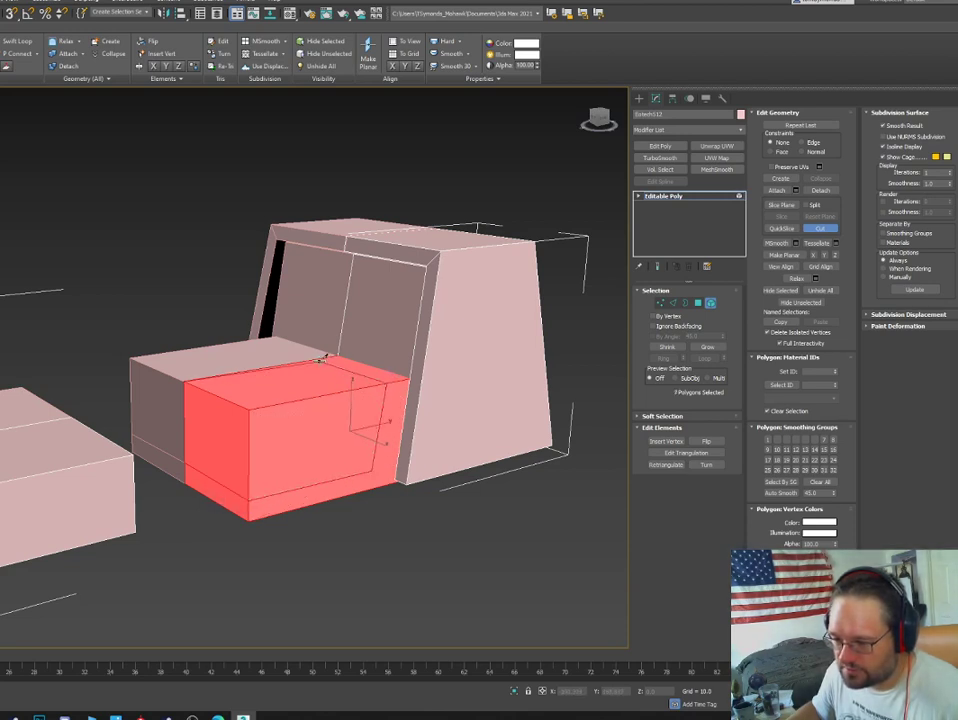
click(318, 357)
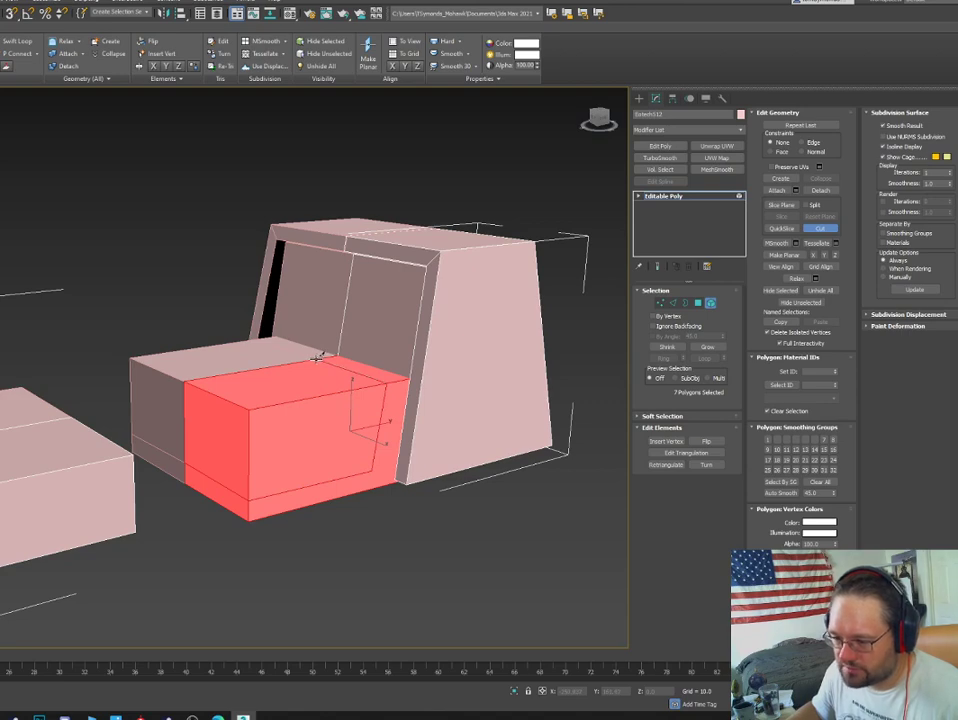
right_click(363, 394)
click(428, 511)
key(F3)
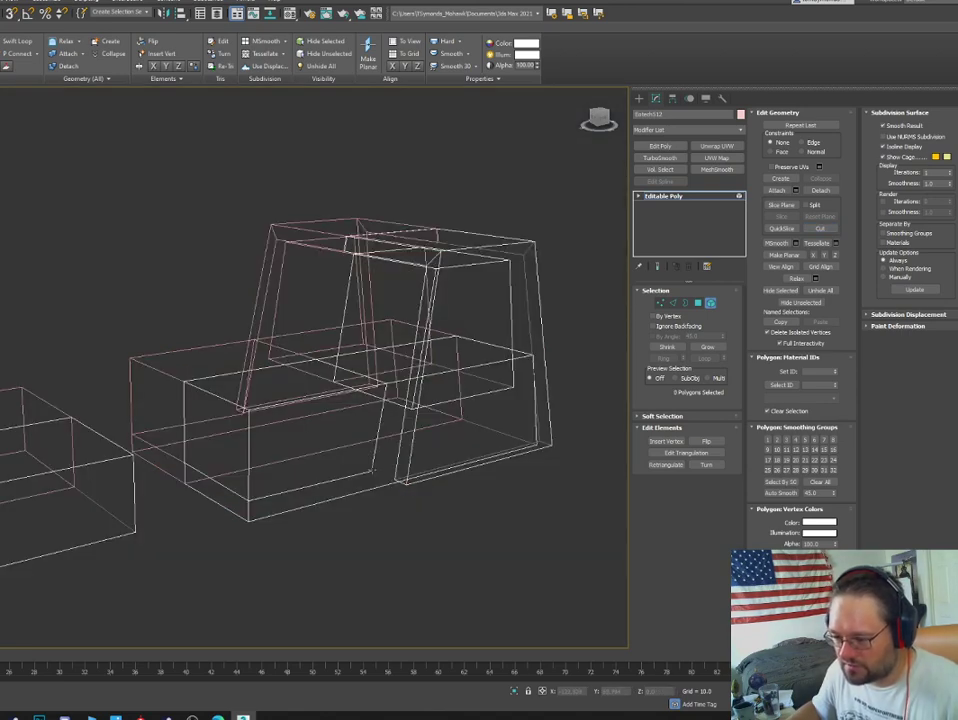
Connect the cut's lower corner vertex to the rear vertex along the lower base block's side.
key(1)
ctrl+click(539, 444)
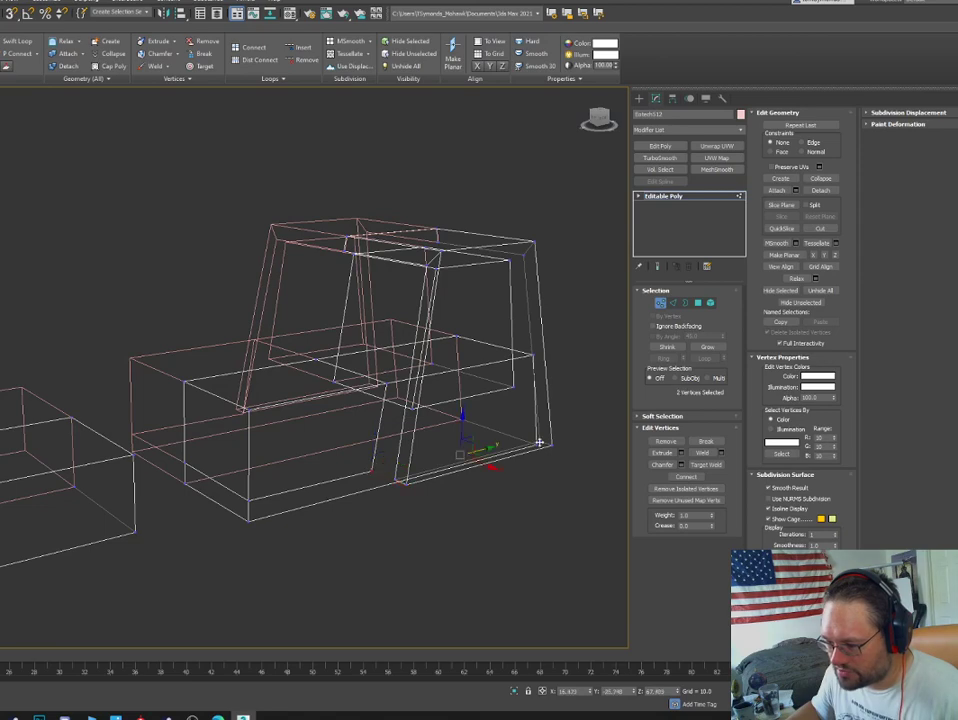
alt+middle_drag(539, 445, 511, 487)
click(581, 505)
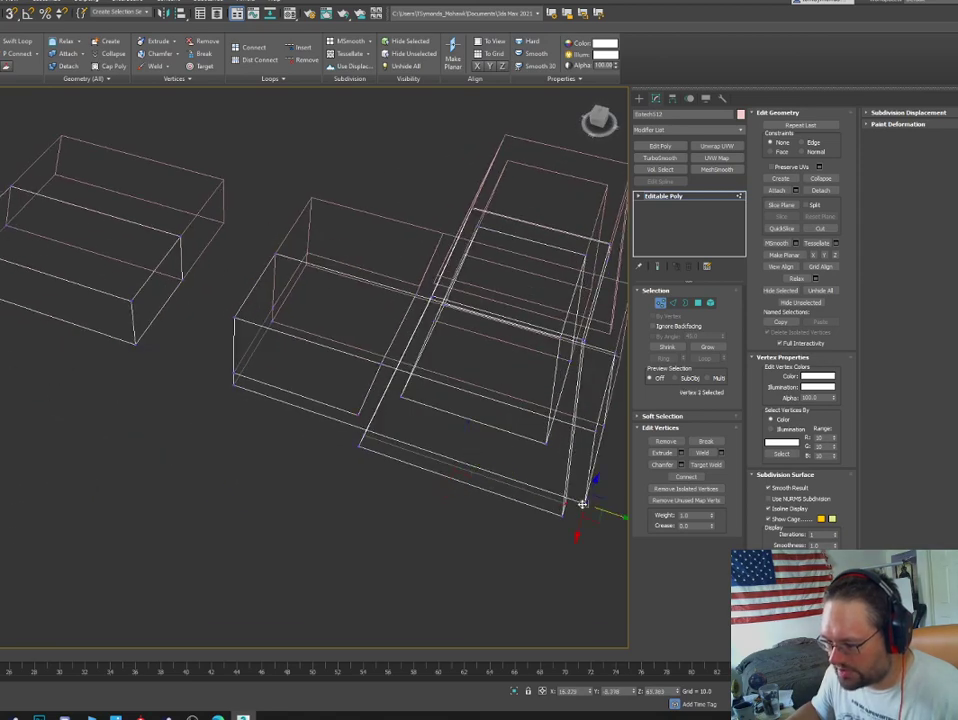
ctrl+click(359, 415)
click(674, 478)
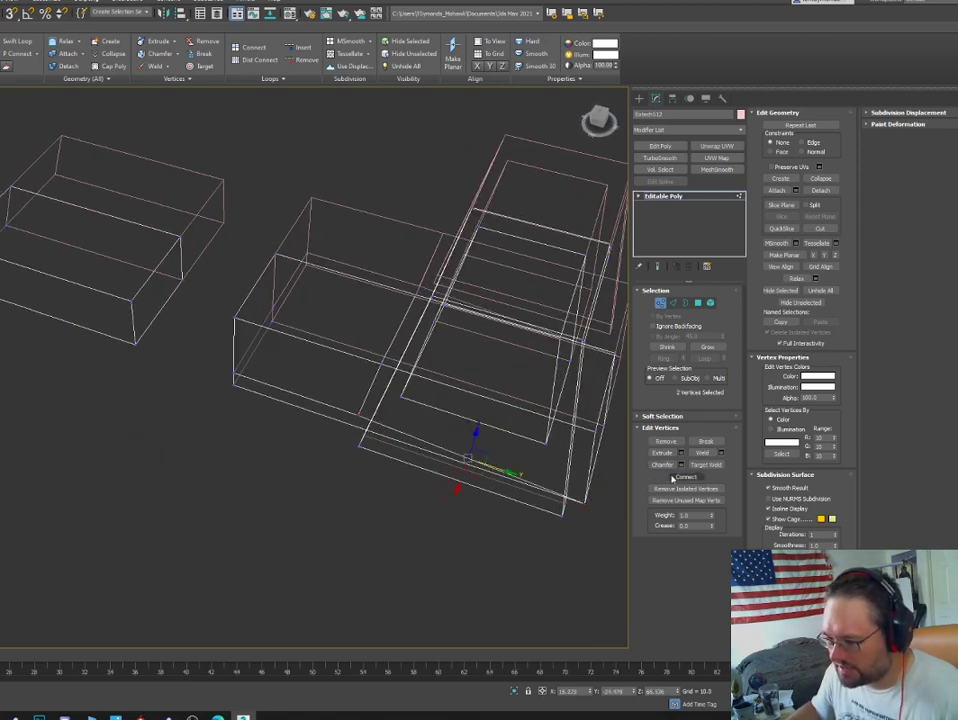
alt+middle_drag(355, 463, 417, 436)
Delete the base block's front, top and side polygons ahead of the hood above the cut, and return to shaded display.
key(4)
click(278, 430)
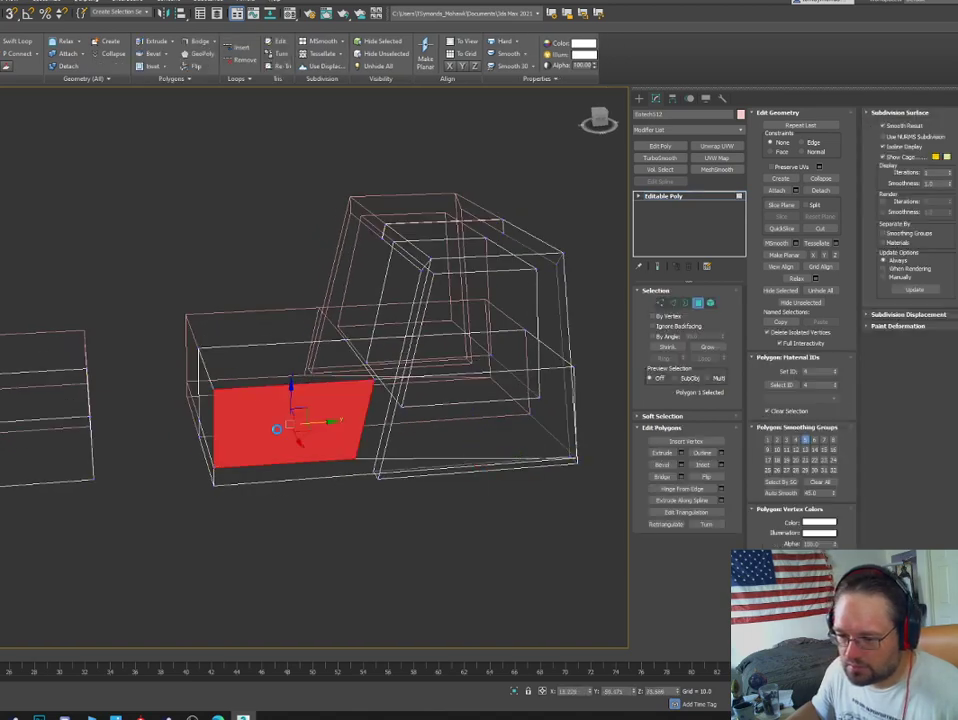
ctrl+click(262, 367)
ctrl+click(206, 408)
key(Delete)
click(212, 504)
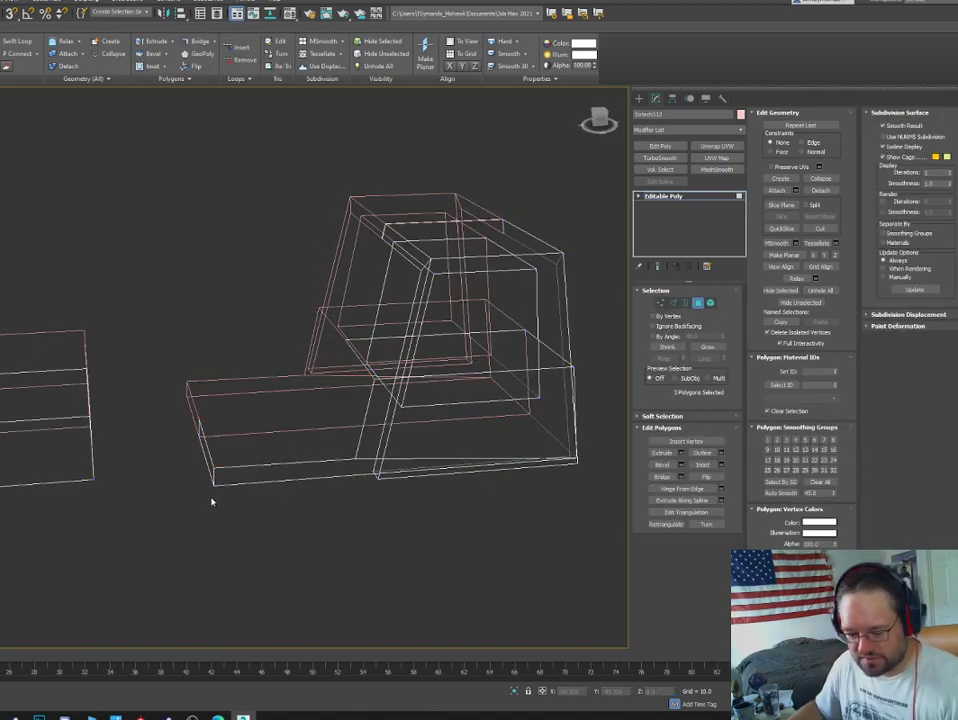
key(F3)
Extend the base's front upper edge back as a floor toward the hood, then extend its rear edge upward as a wall.
alt+middle_drag(295, 432, 245, 326)
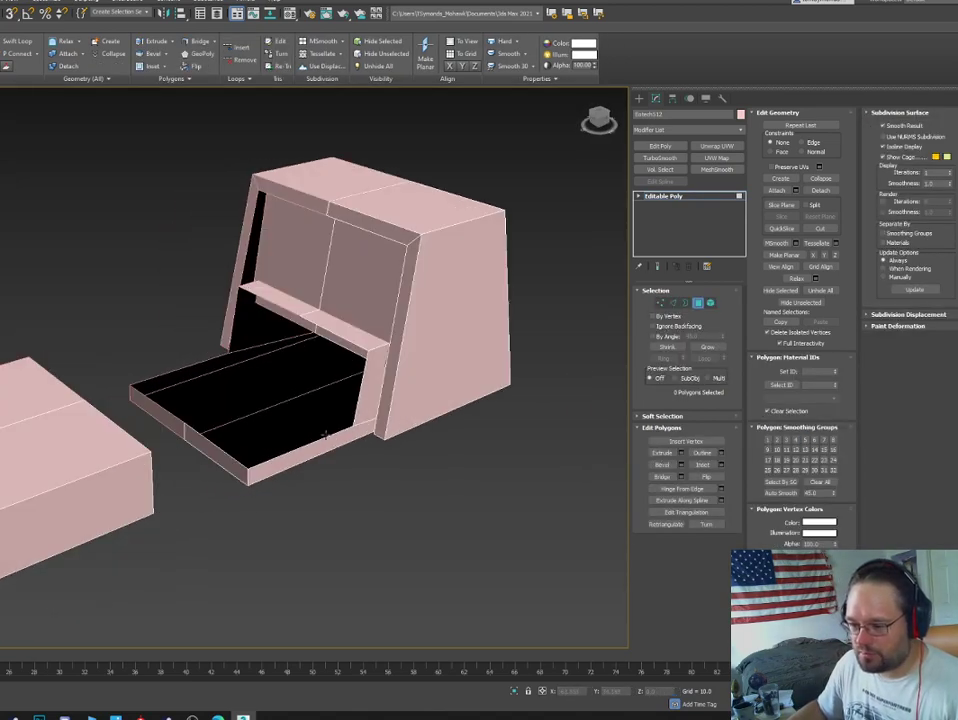
scroll(245, 326, up, 3)
key(2)
click(178, 472)
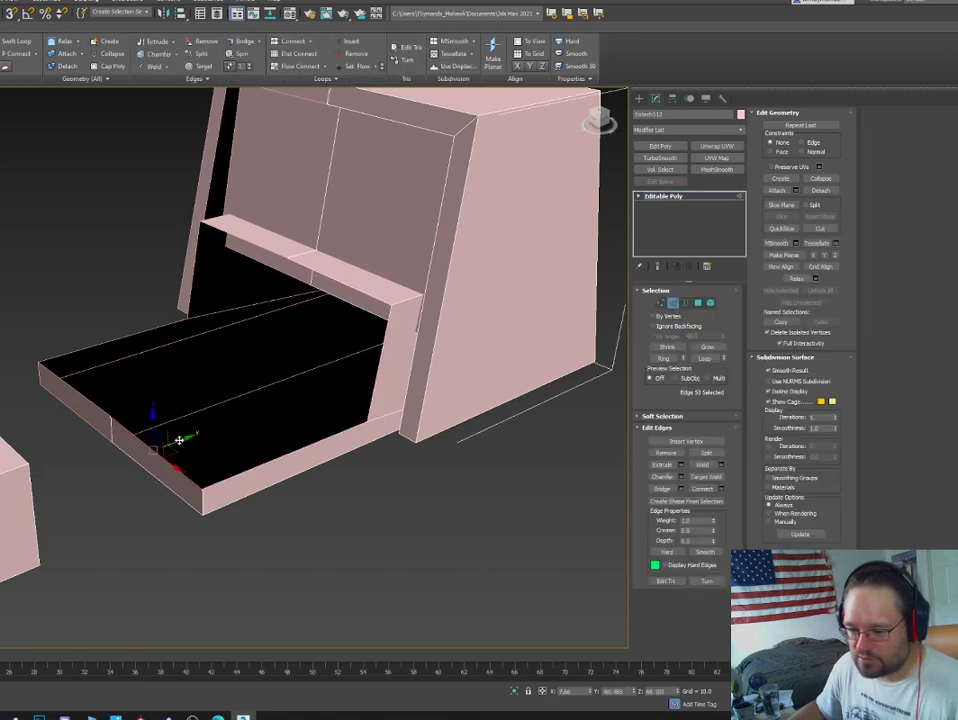
key(shift+q)
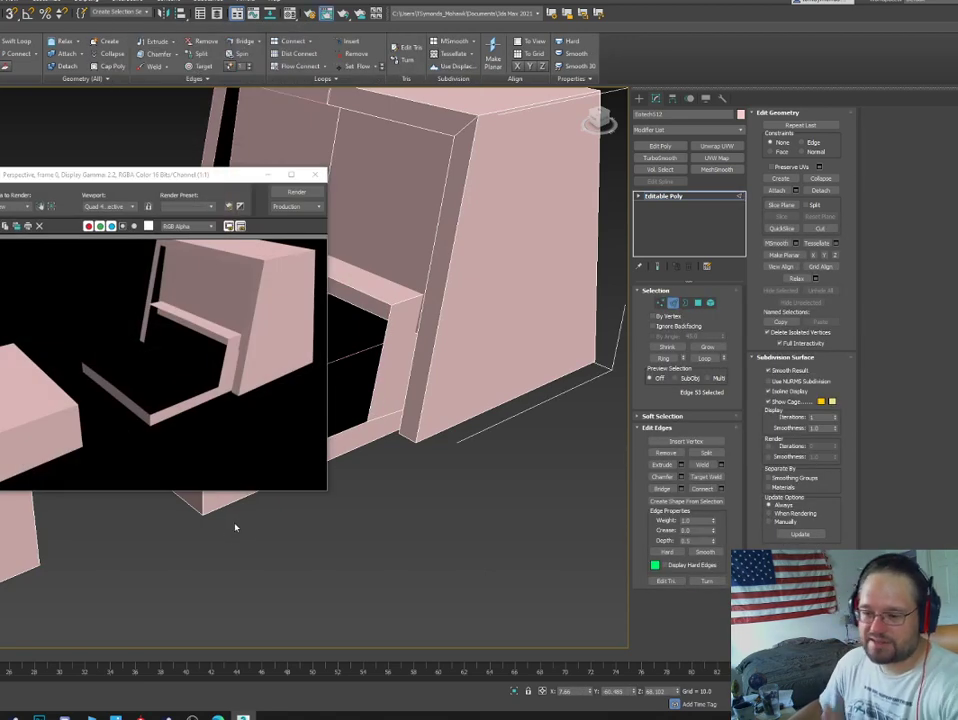
click(321, 174)
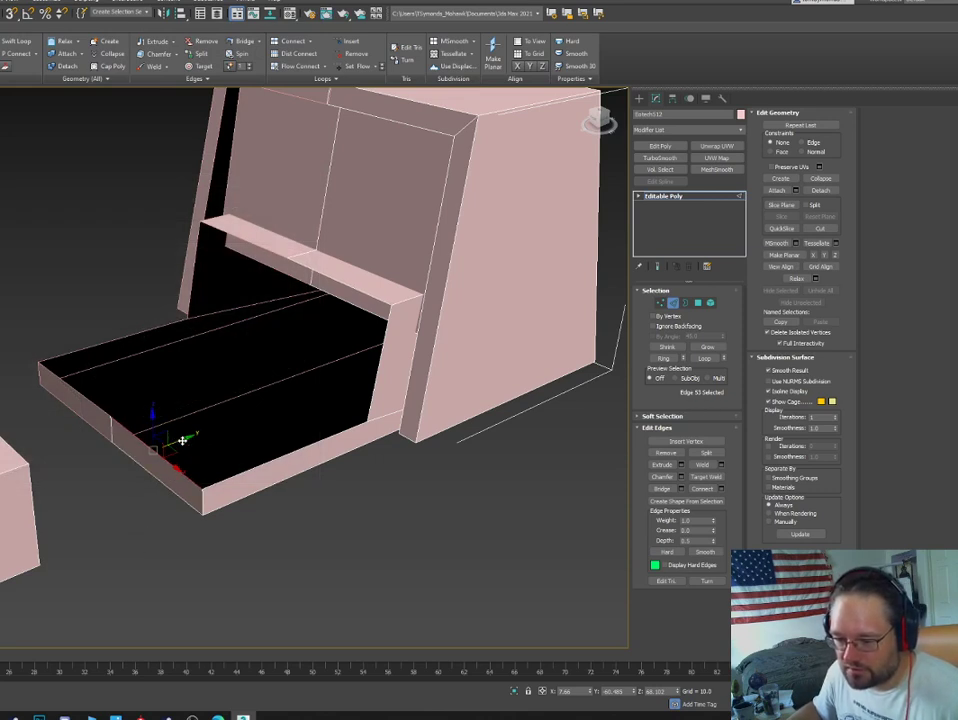
shift+drag(186, 439, 335, 406)
click(335, 405)
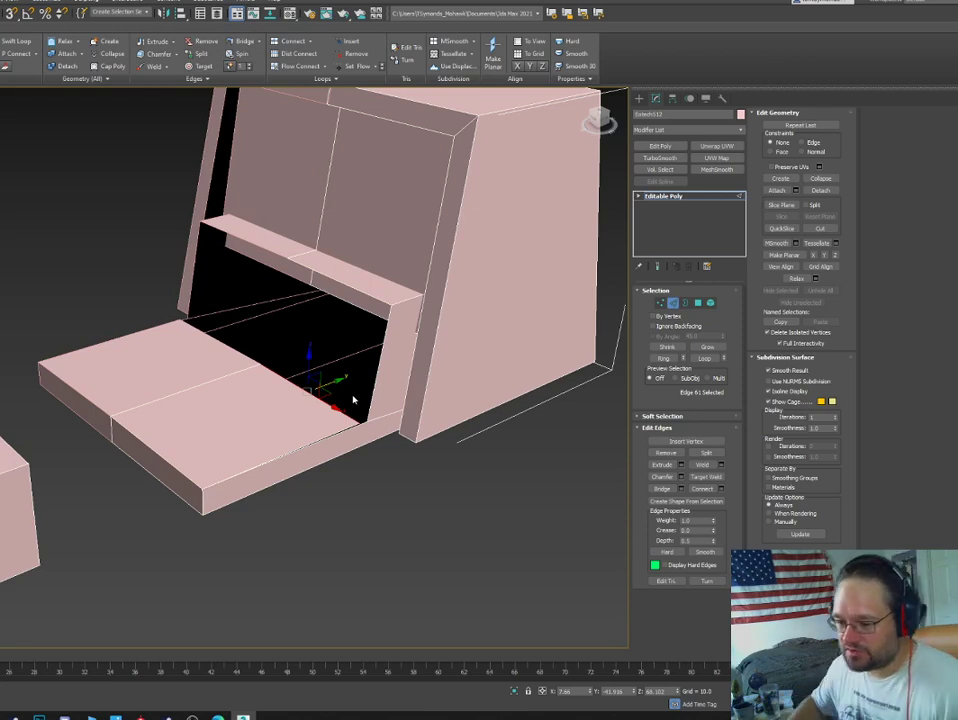
scroll(354, 408, up, 2)
shift+drag(286, 352, 290, 205)
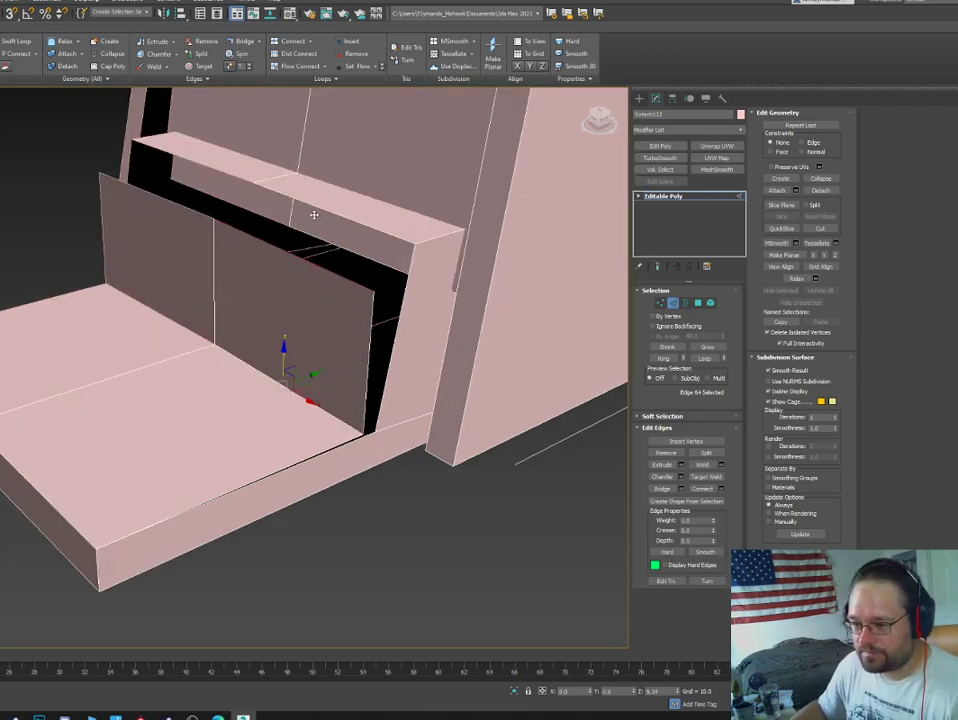
Target-weld the new wall's centre and outer vertices to the matching base block vertices, closing the gap along the side.
key(1)
right_click(262, 236)
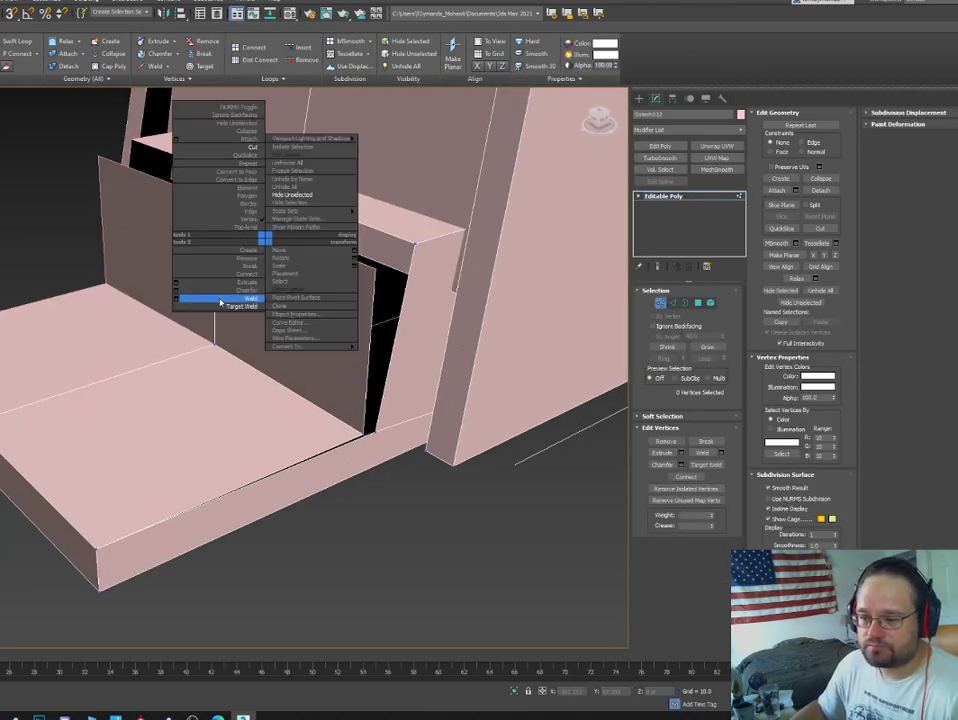
click(216, 299)
click(213, 208)
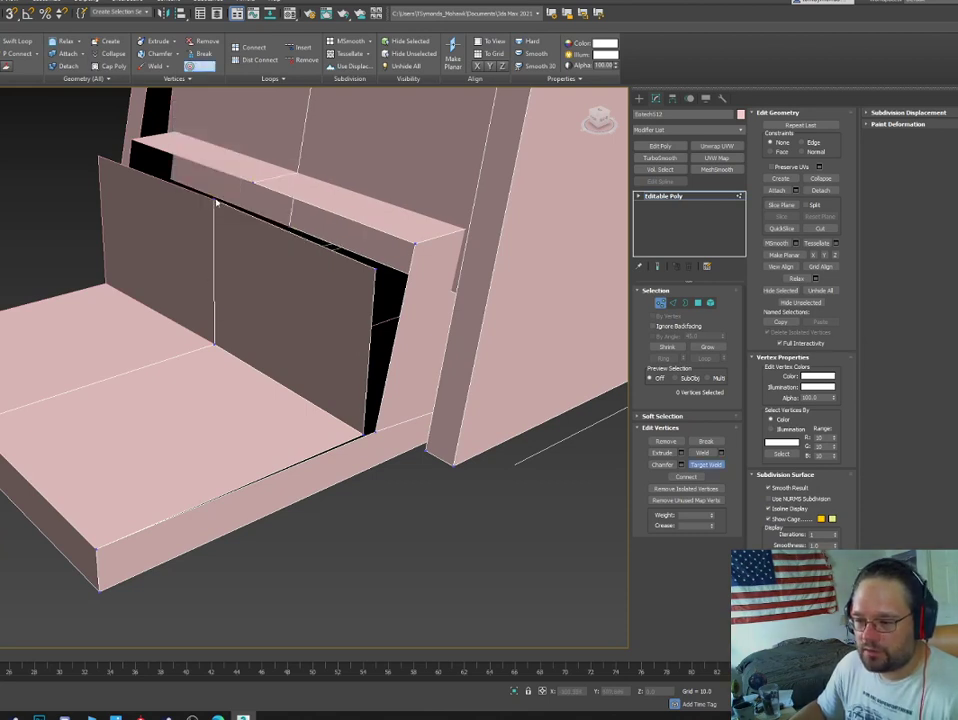
click(253, 182)
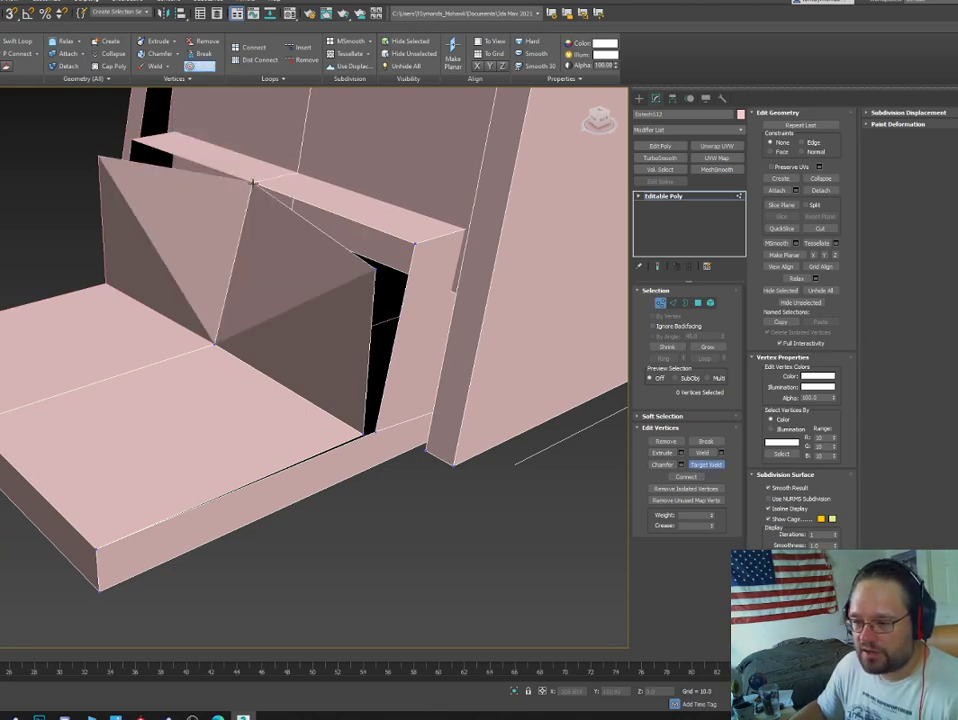
click(409, 253)
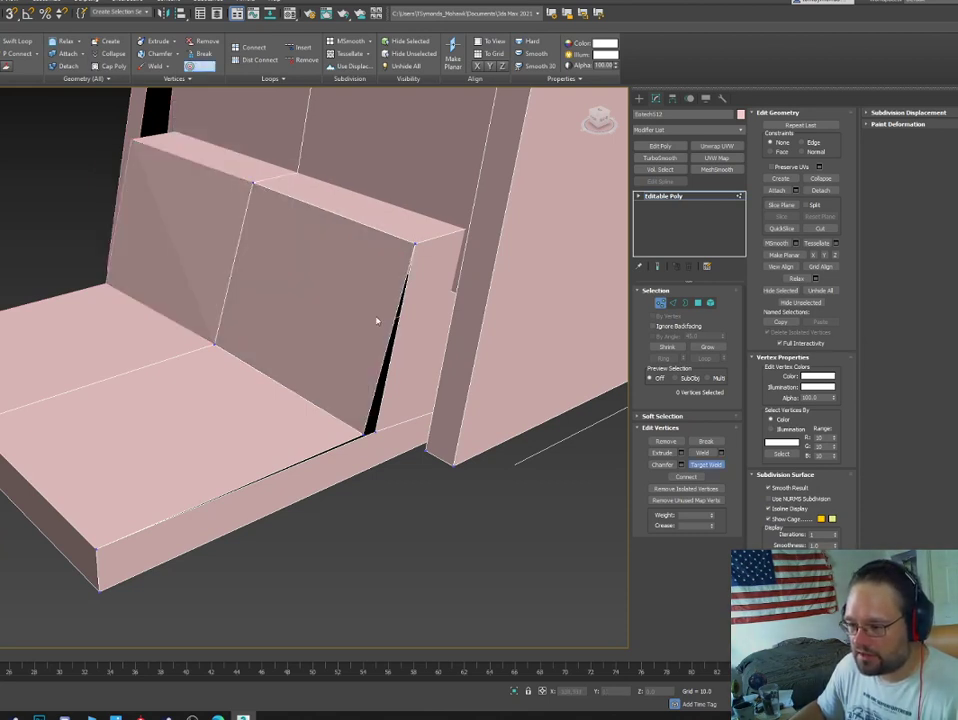
click(372, 432)
right_click(115, 255)
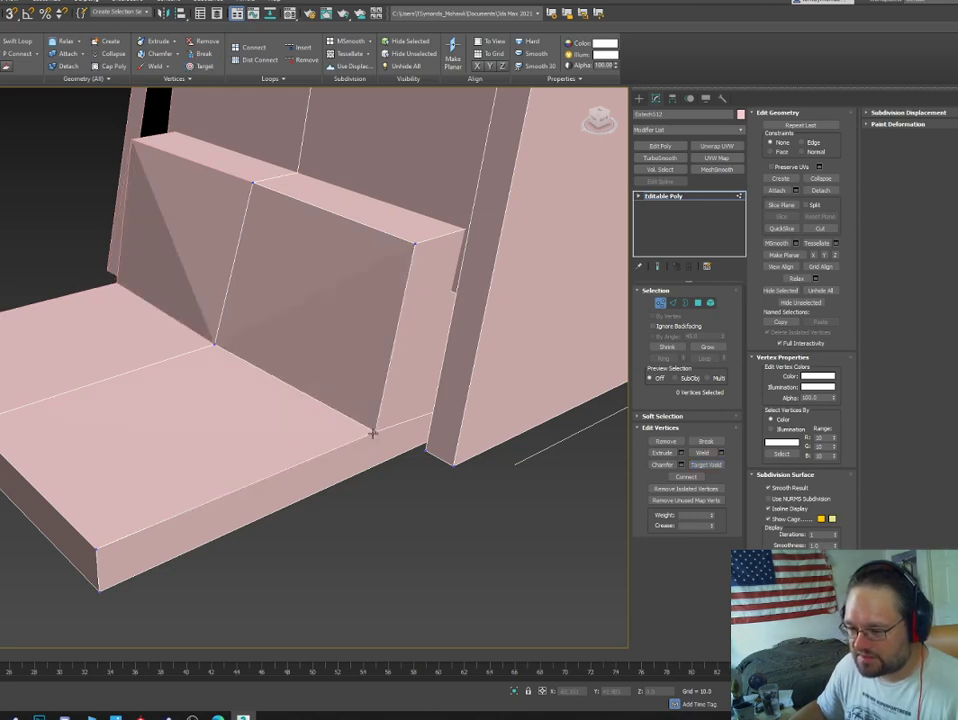
Copy the wall's lower outer vertex height to its lower centre vertex, setting Z to 67.789.
click(372, 432)
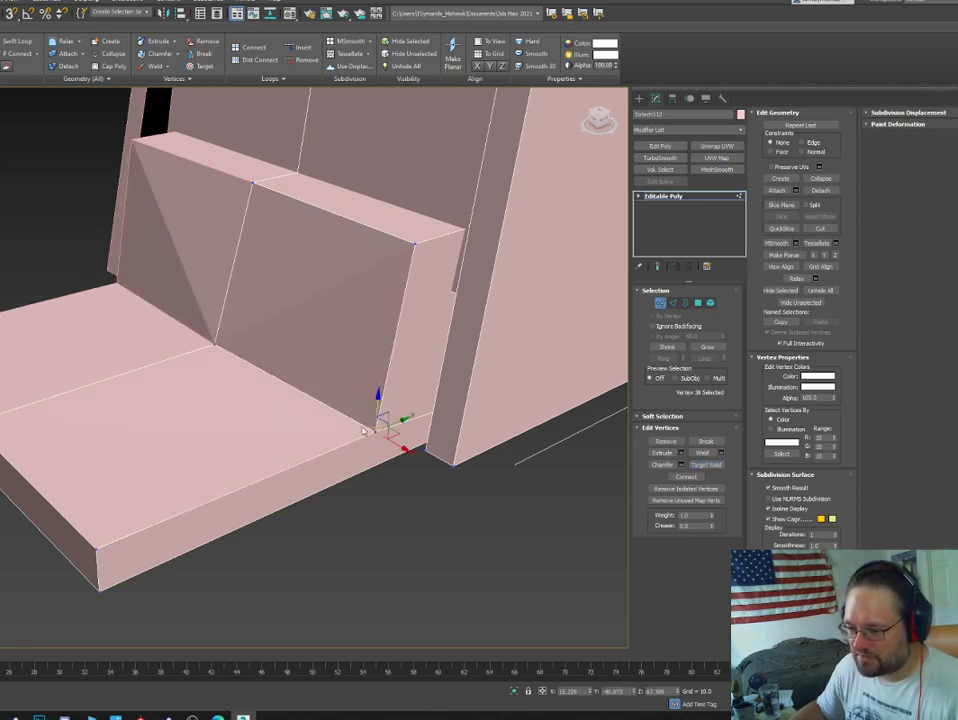
drag(663, 691, 508, 685)
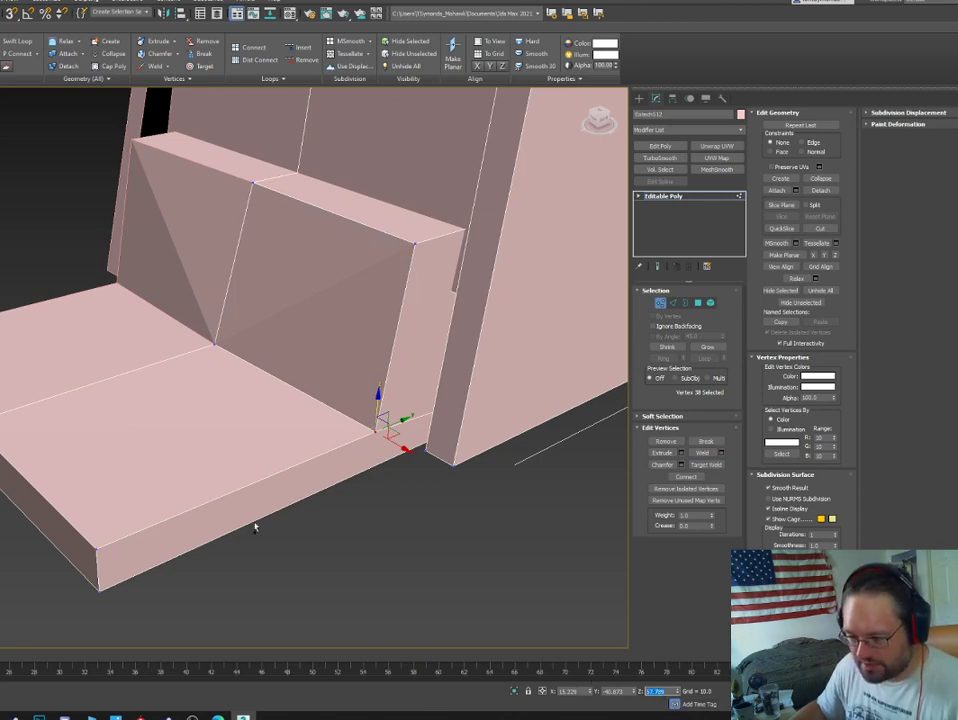
click(223, 342)
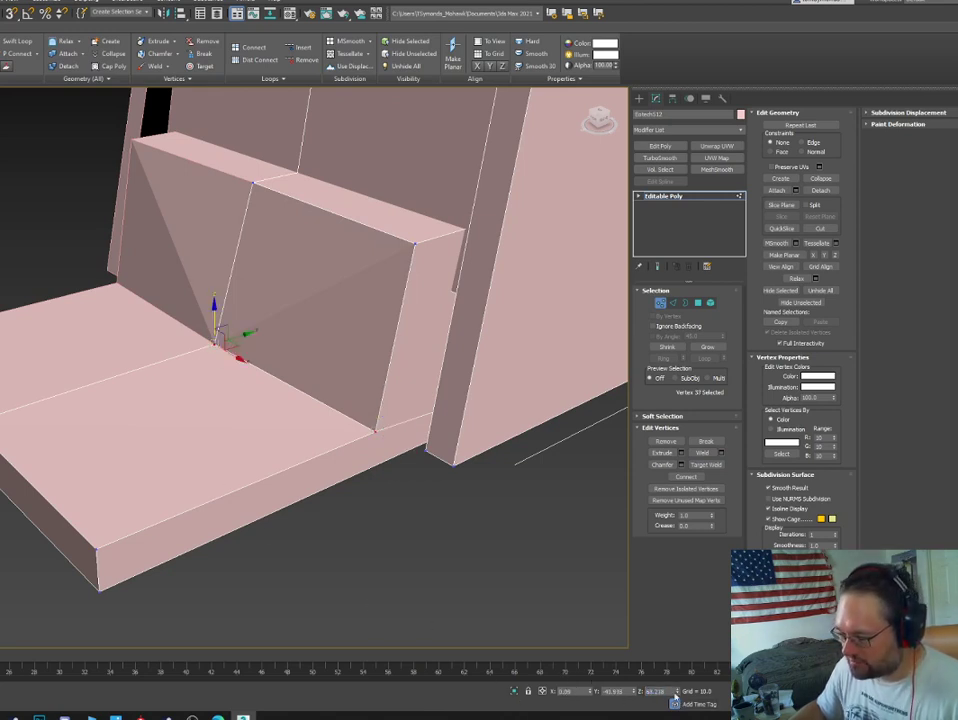
text(67.789)
key(Return)
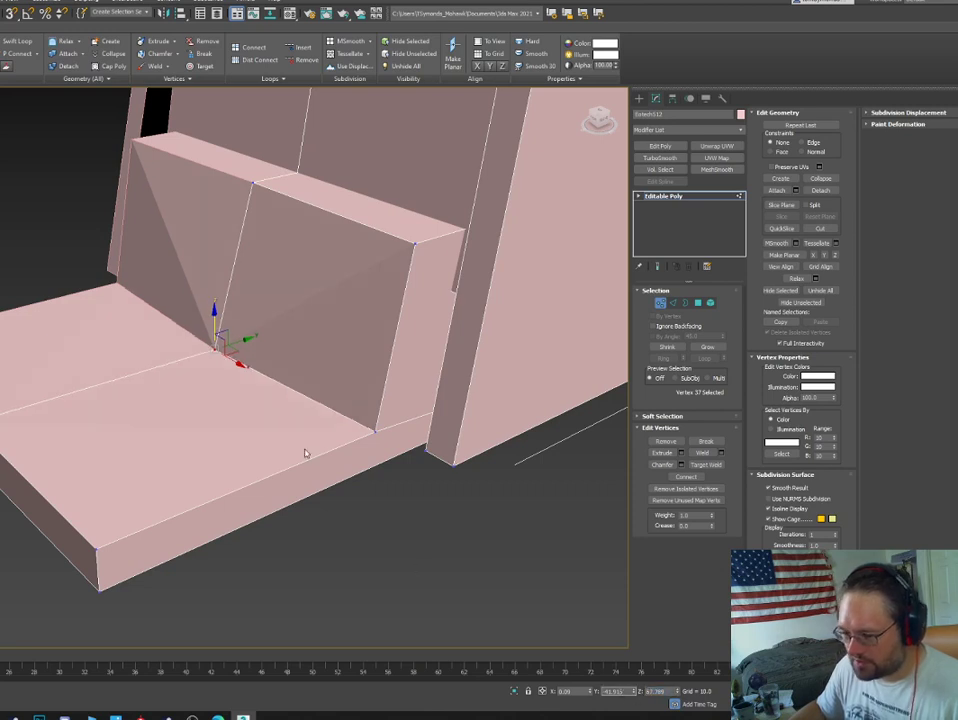
Match the wall's lower centre vertex to the outer corner vertex's Y position, setting Y to -40.873.
click(380, 429)
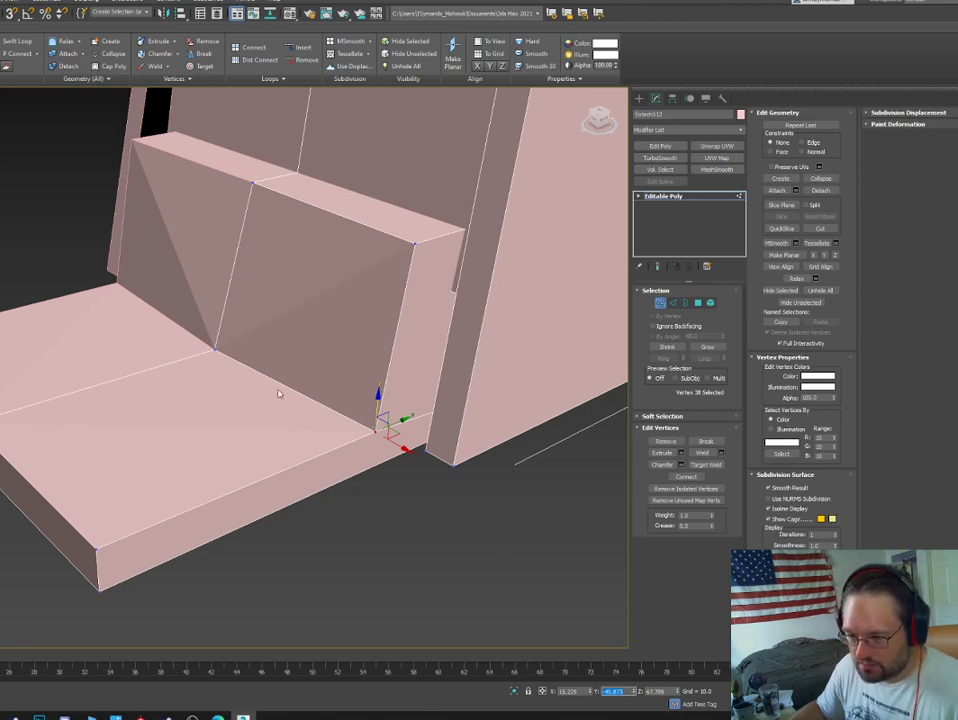
click(211, 356)
click(213, 348)
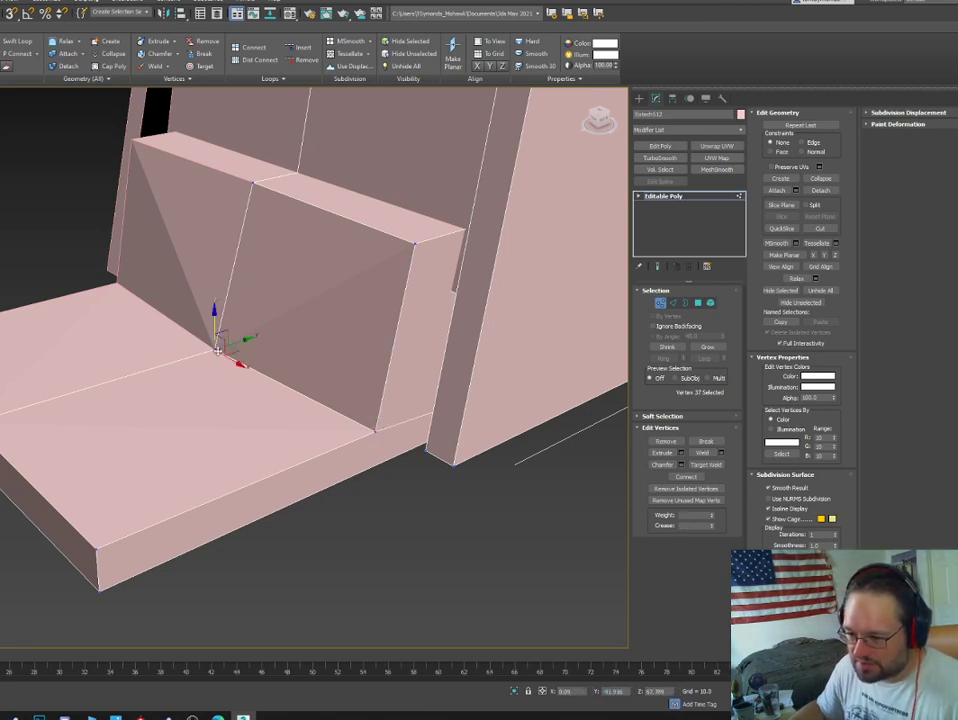
double_click(620, 691)
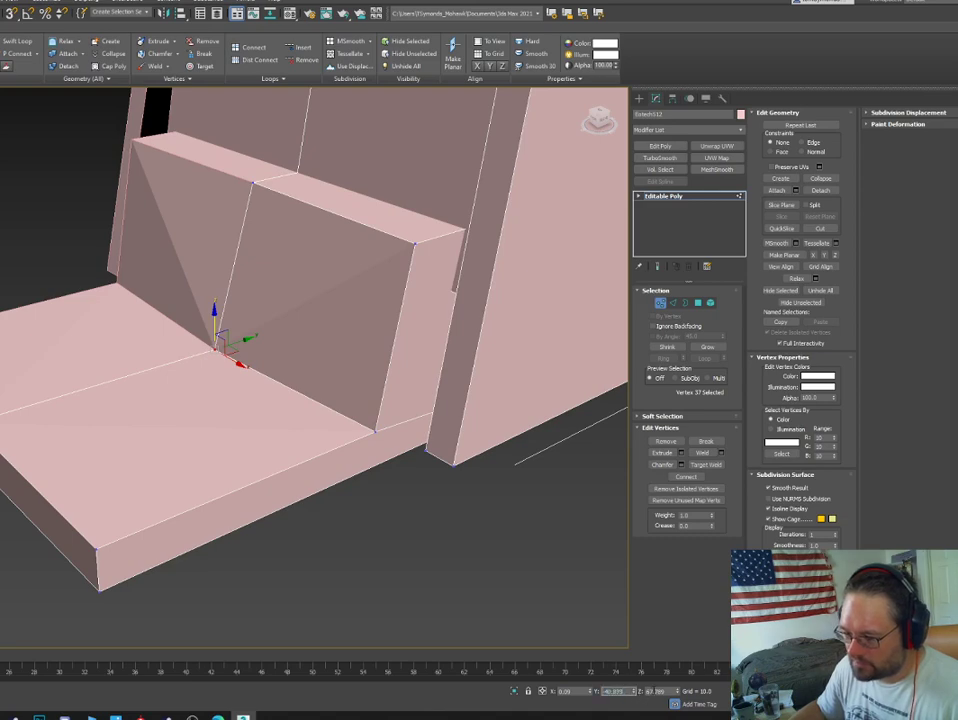
key(Tab)
Select the side polygon of the inner block inside the hood and move it inward along X, away from the hood wall.
mouse_move(380, 457)
alt+middle_down()
mouse_move(327, 457)
mouse_move(336, 458)
alt+middle_up()
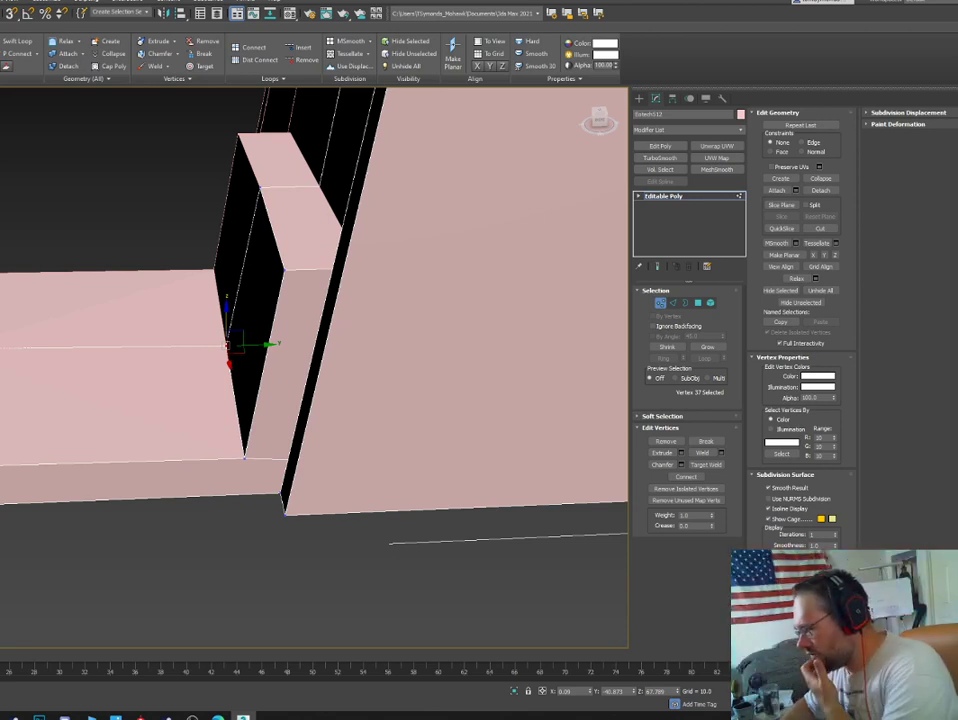
alt+middle_drag(188, 246, 230, 325)
key(2)
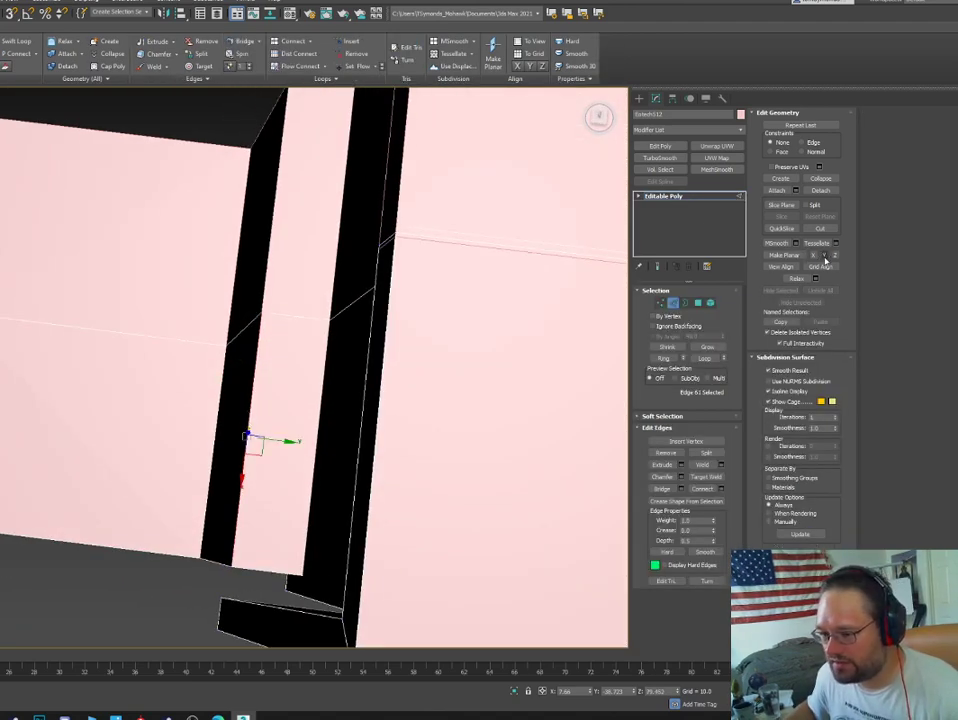
alt+middle_drag(220, 400, 345, 393)
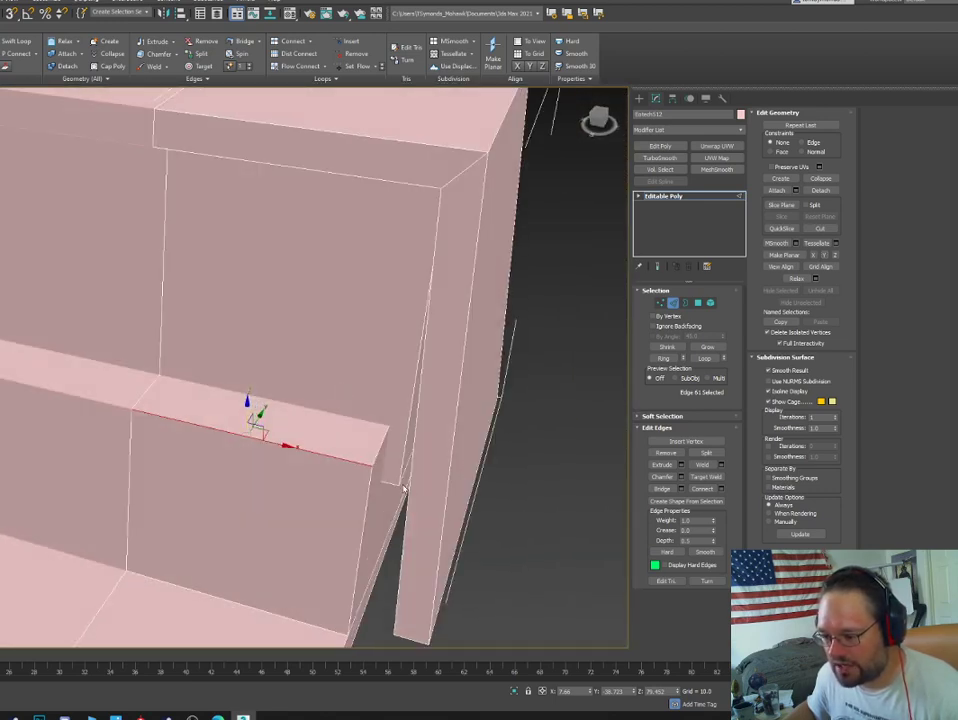
key(4)
key(4)
click(404, 461)
alt+middle_drag(404, 461, 391, 348)
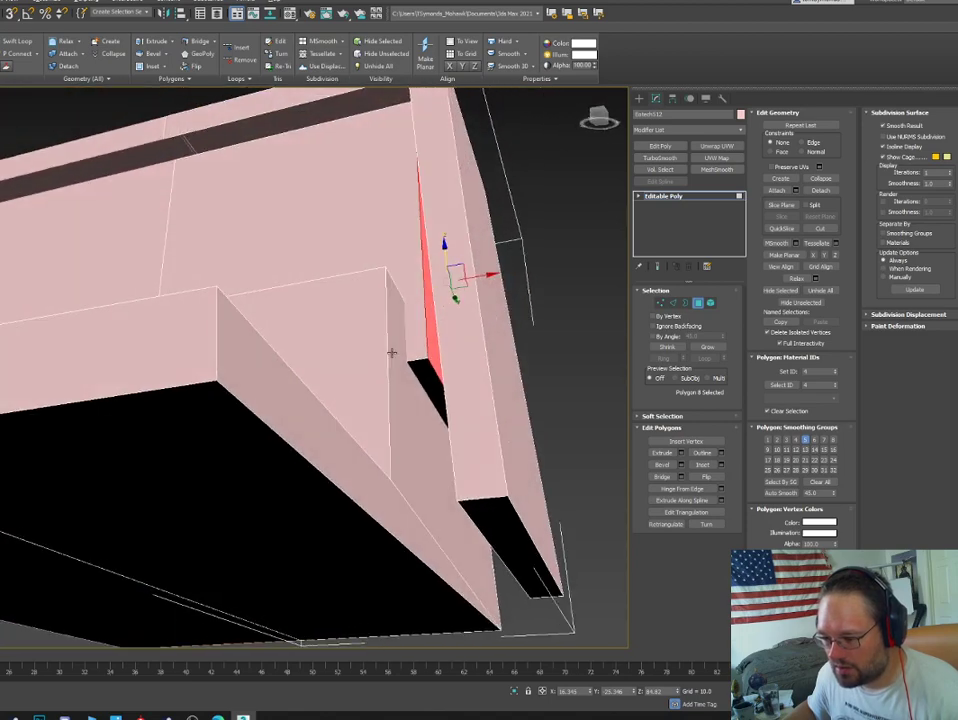
drag(330, 399, 358, 339)
alt+middle_drag(363, 338, 481, 363)
click(481, 363)
drag(515, 276, 497, 277)
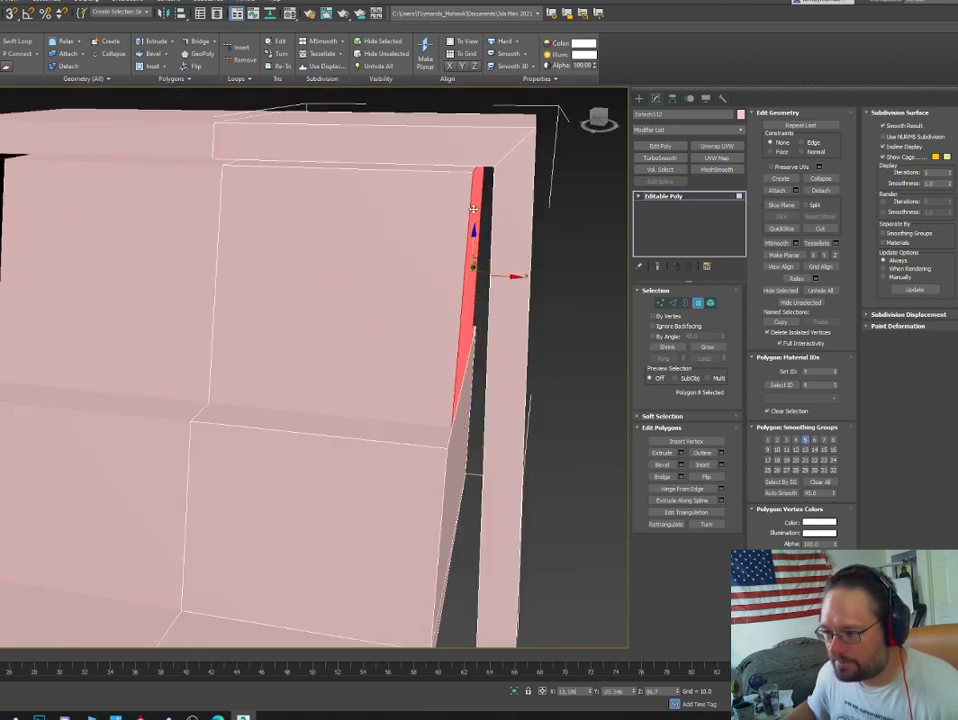
Move the inner block's upper side edge further inward and push its front face slightly deeper into the hood.
key(2)
click(477, 167)
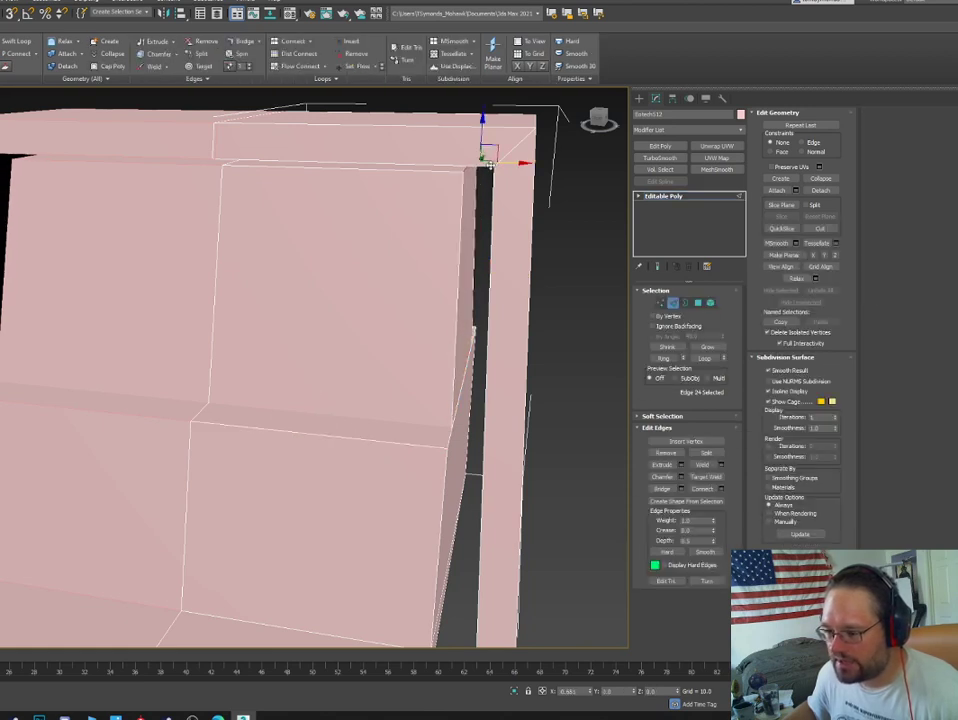
alt+middle_drag(430, 231, 327, 348)
key(4)
click(308, 309)
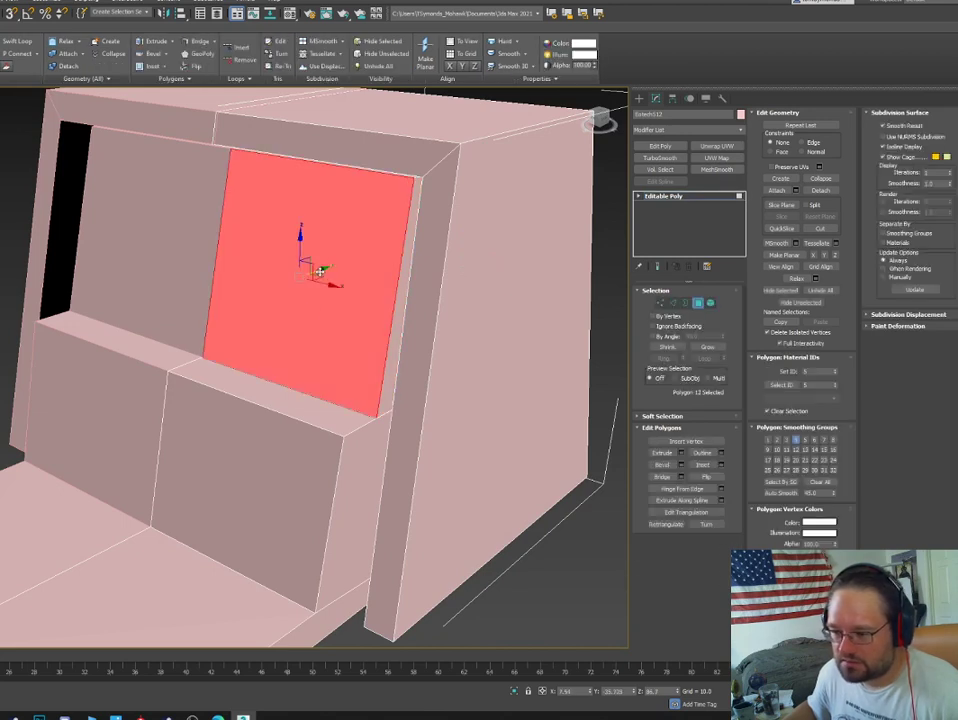
drag(320, 270, 324, 269)
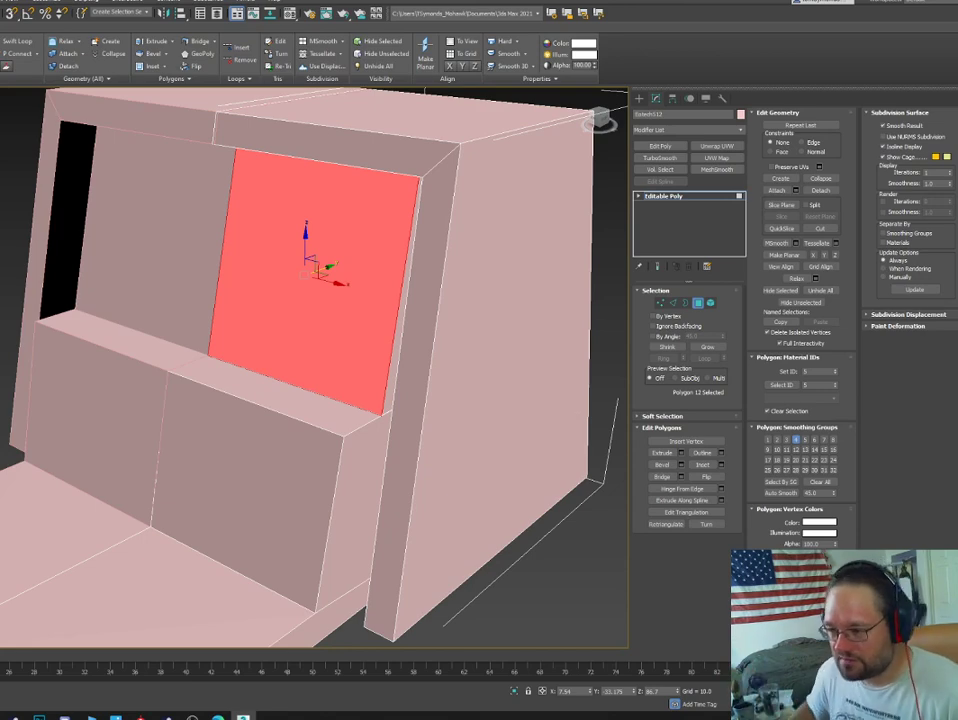
Select the hood's front centre edge and examine the centre seam between the mirrored halves in perspective and top views.
alt+middle_drag(349, 193, 286, 163)
scroll(240, 158, up, 3)
key(2)
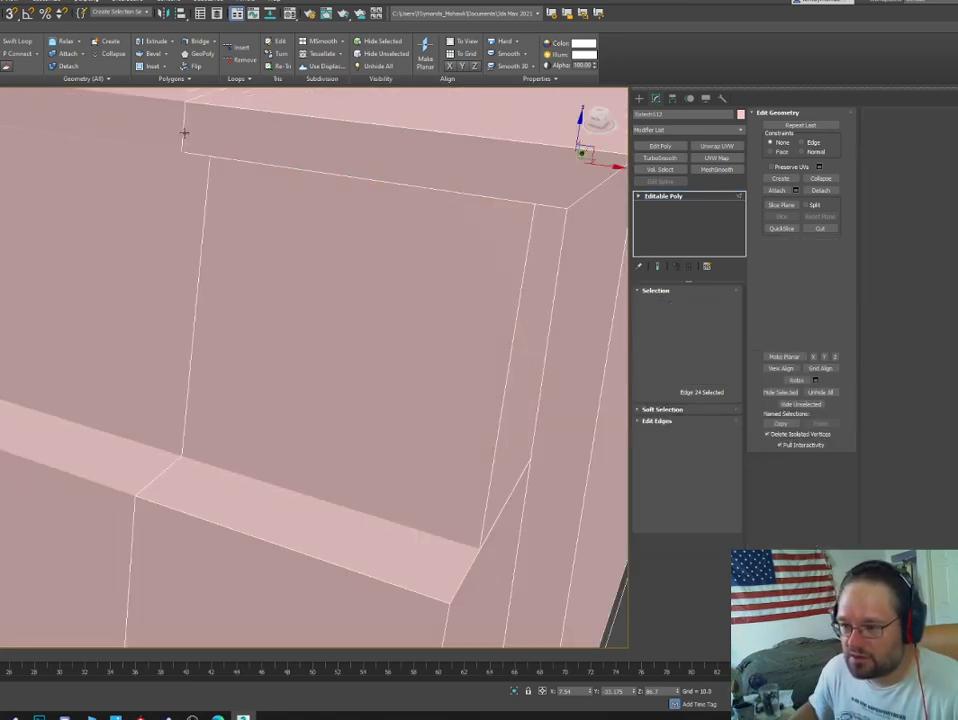
click(183, 128)
mouse_move(186, 124)
alt+middle_down()
mouse_move(274, 246)
mouse_move(276, 276)
mouse_move(261, 246)
alt+middle_up()
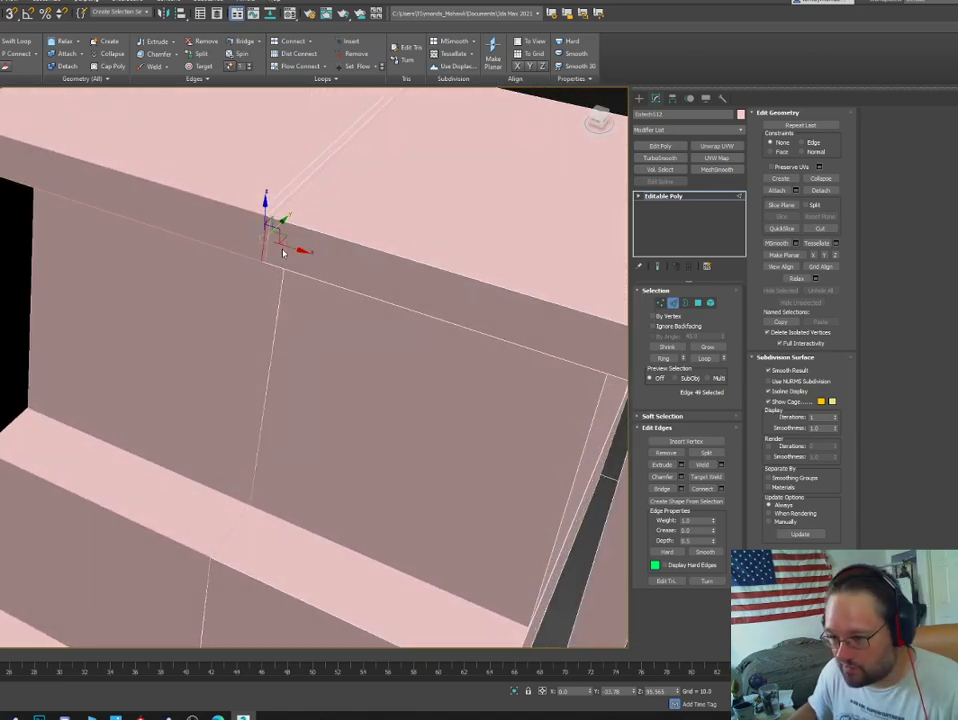
alt+middle_drag(276, 234, 236, 270)
key(t)
scroll(278, 256, down, 4)
middle_drag(315, 243, 159, 460)
scroll(159, 460, down, 3)
scroll(187, 344, down, 3)
scroll(156, 220, down, 4)
middle_drag(156, 220, 235, 449)
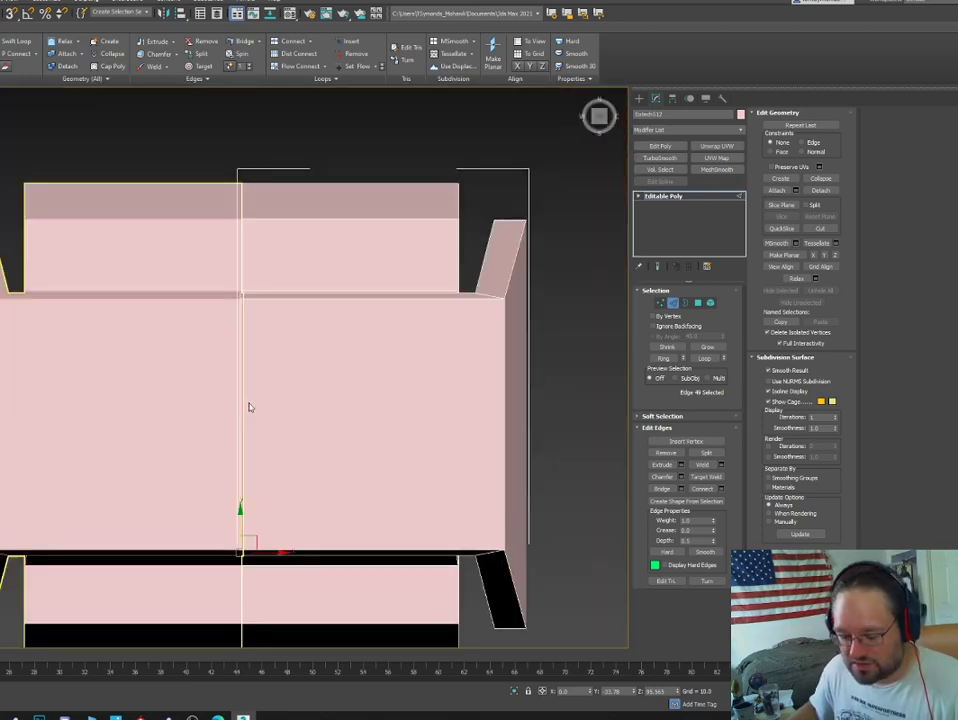
key(z)
scroll(244, 365, down, 2)
alt+middle_drag(250, 362, 393, 275)
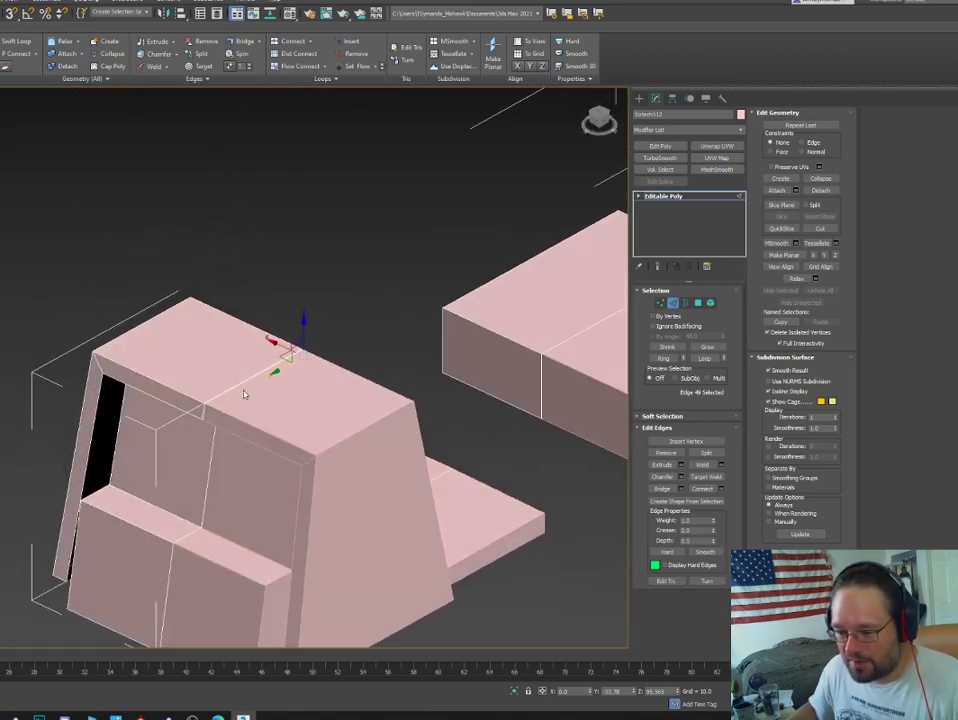
Select the edges along the hood's top centre seam and check their X position.
scroll(244, 392, up, 4)
key(3)
click(183, 405)
key(2)
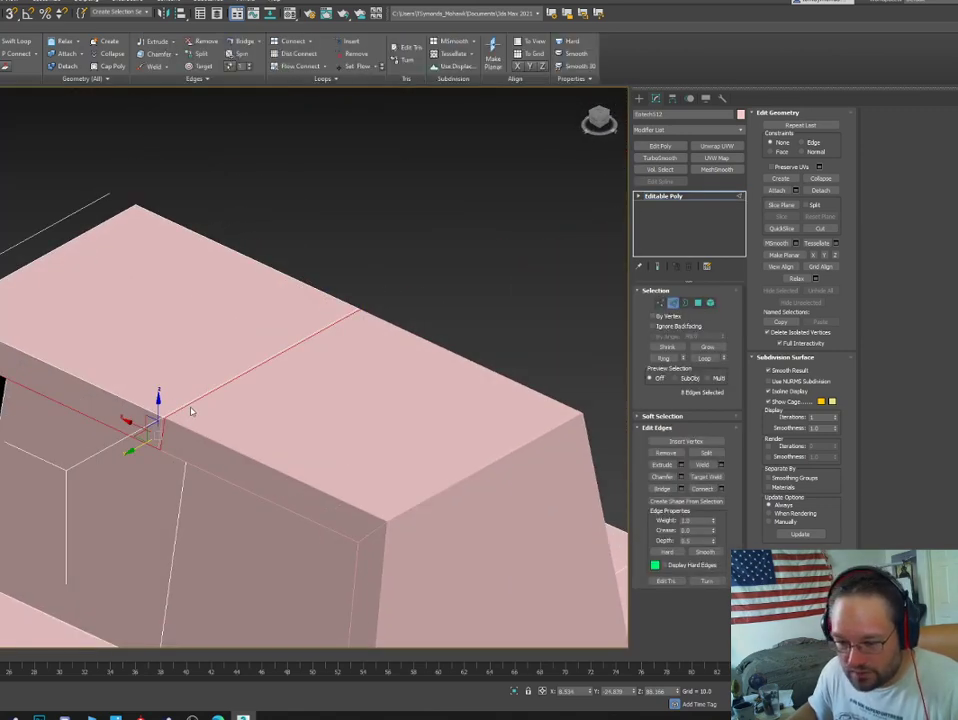
double_click(186, 404)
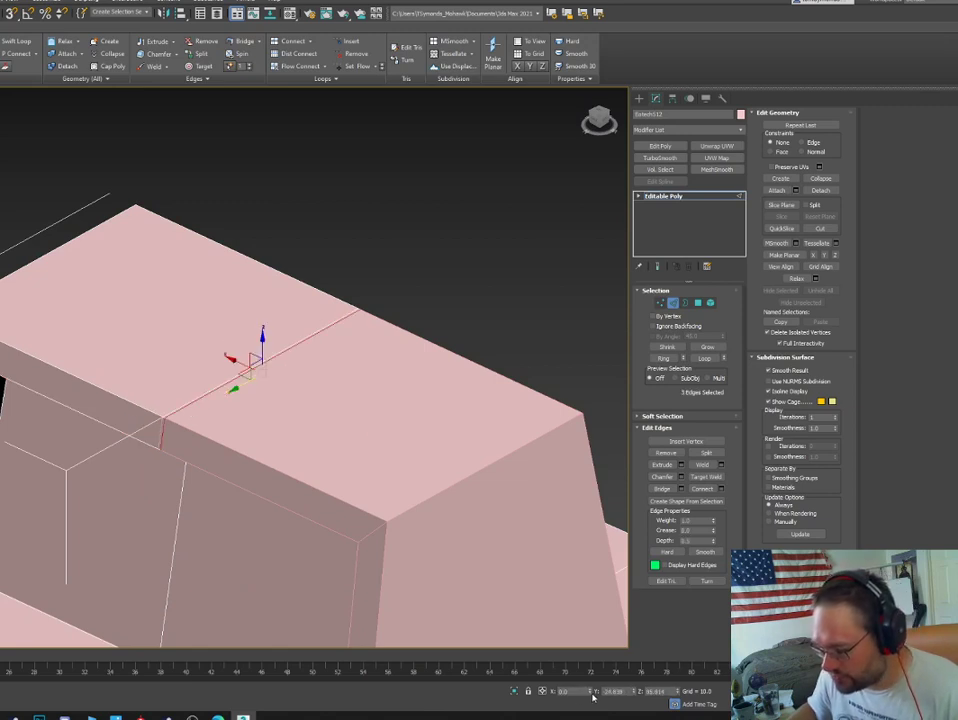
click(675, 302)
Select the mirrored half of the sight and set its X position to 0, checking the gap along the centre seam.
middle_drag(331, 424, 354, 399)
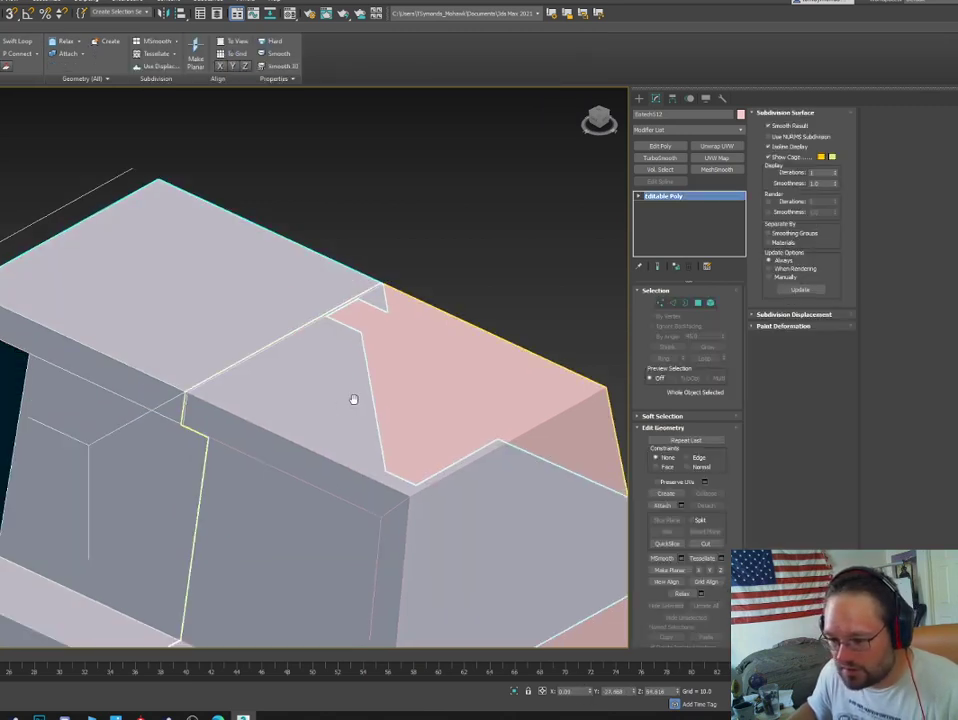
scroll(270, 274, up, 6)
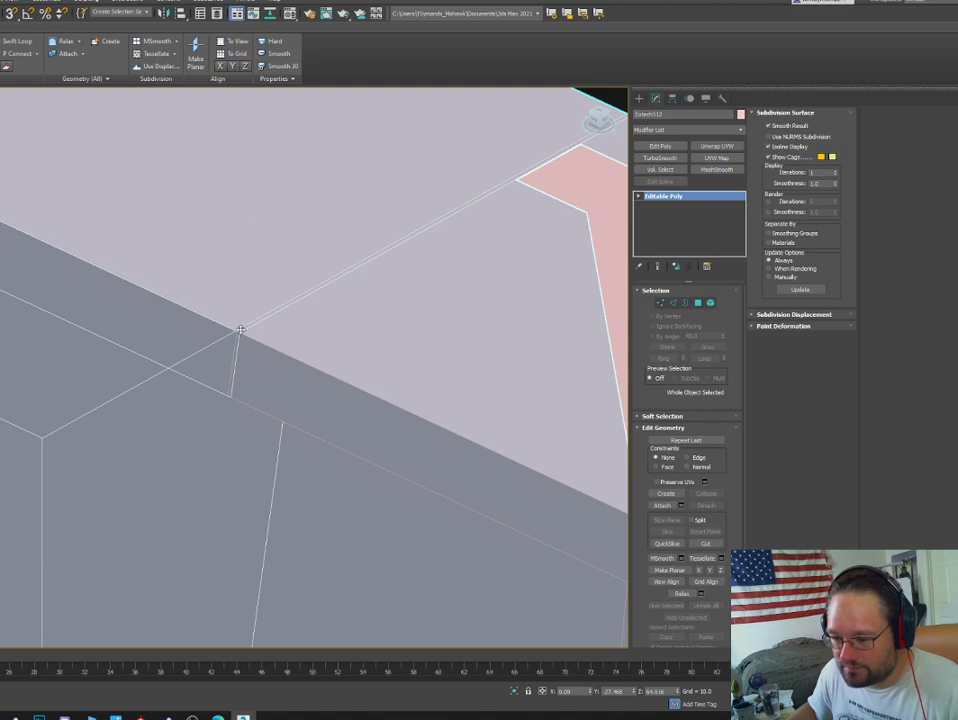
scroll(287, 348, down, 6)
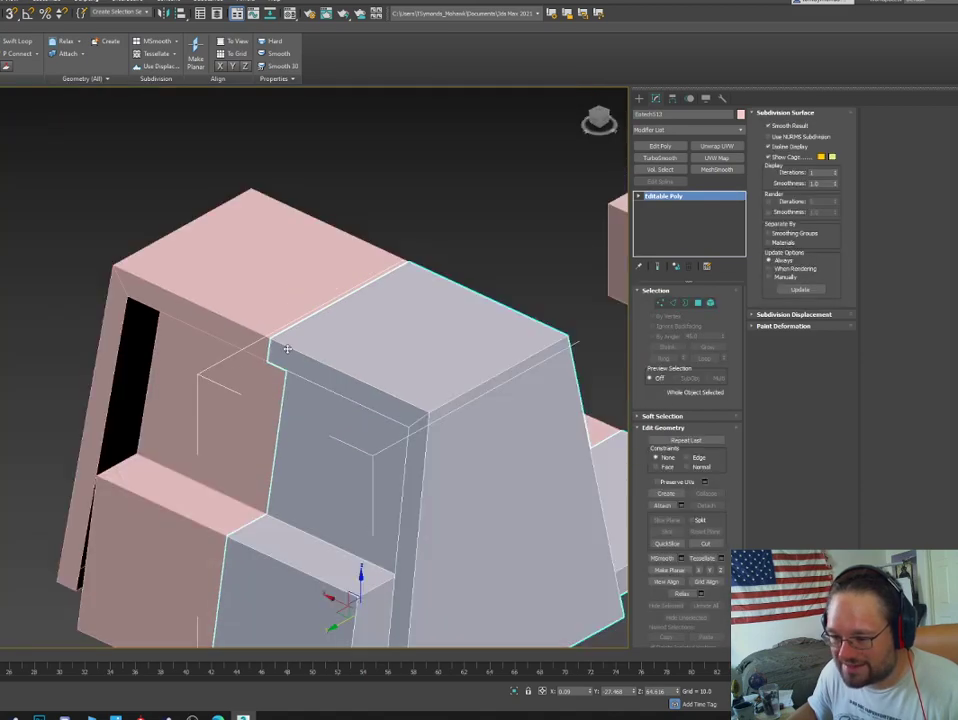
scroll(294, 360, down, 4)
alt+middle_drag(309, 384, 341, 384)
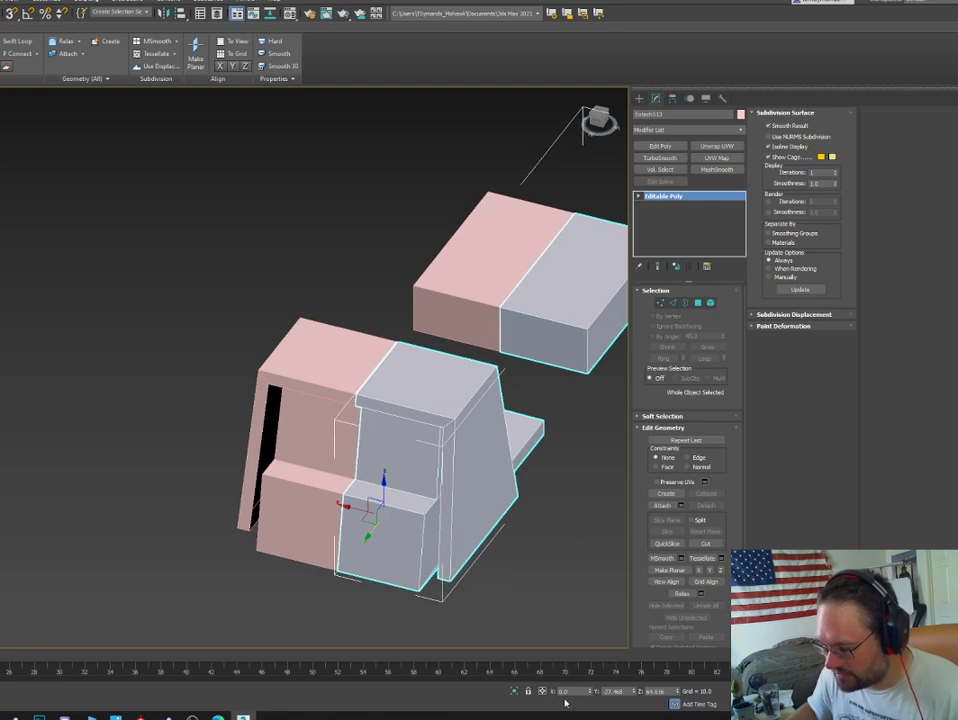
scroll(298, 318, up, 5)
scroll(316, 327, down, 3)
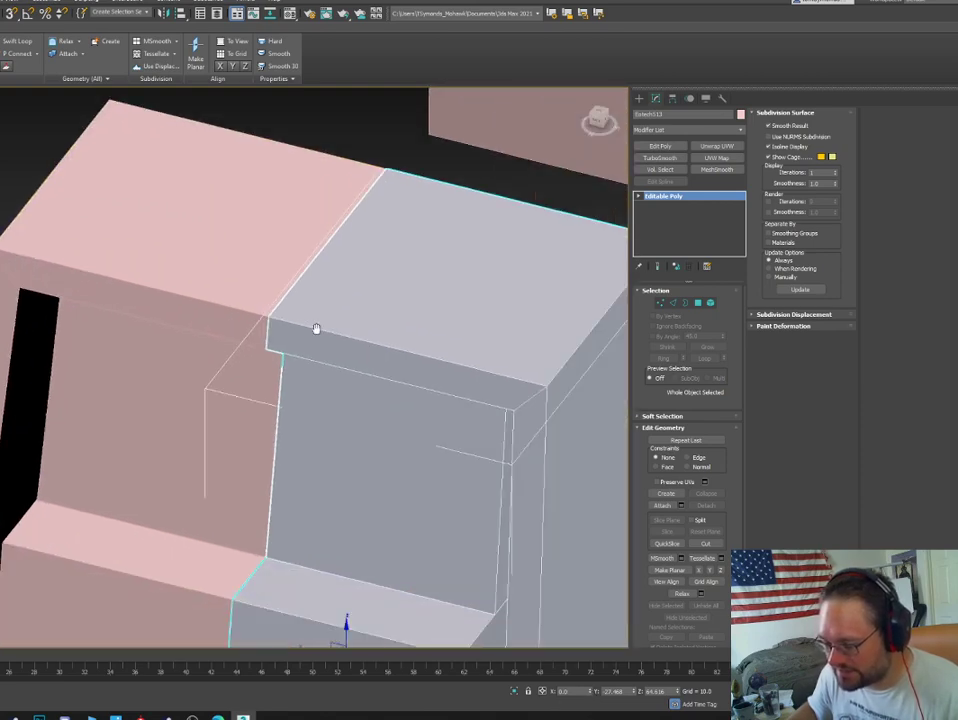
Create a plane covering the grid below the sight and centre it on the origin in X and Y.
scroll(318, 329, down, 6)
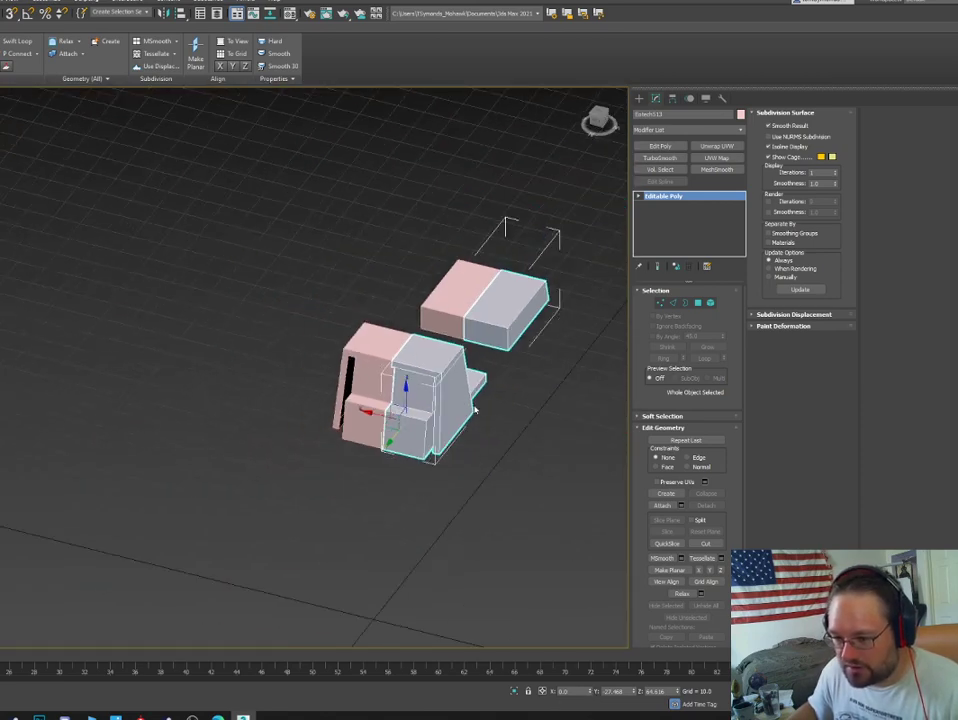
scroll(295, 445, up, 3)
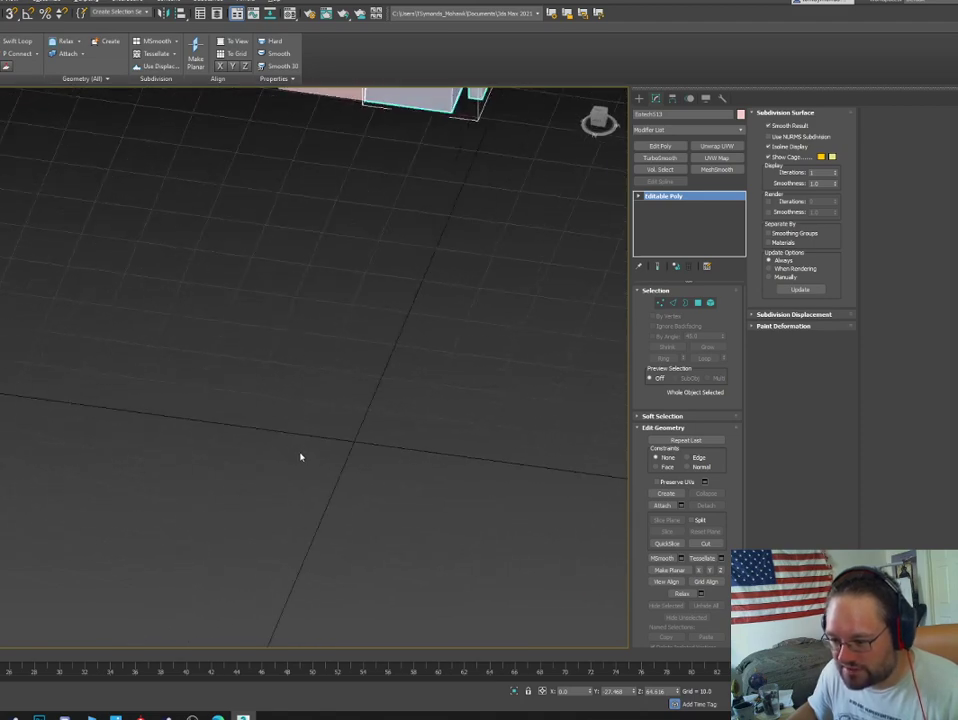
scroll(320, 463, down, 3)
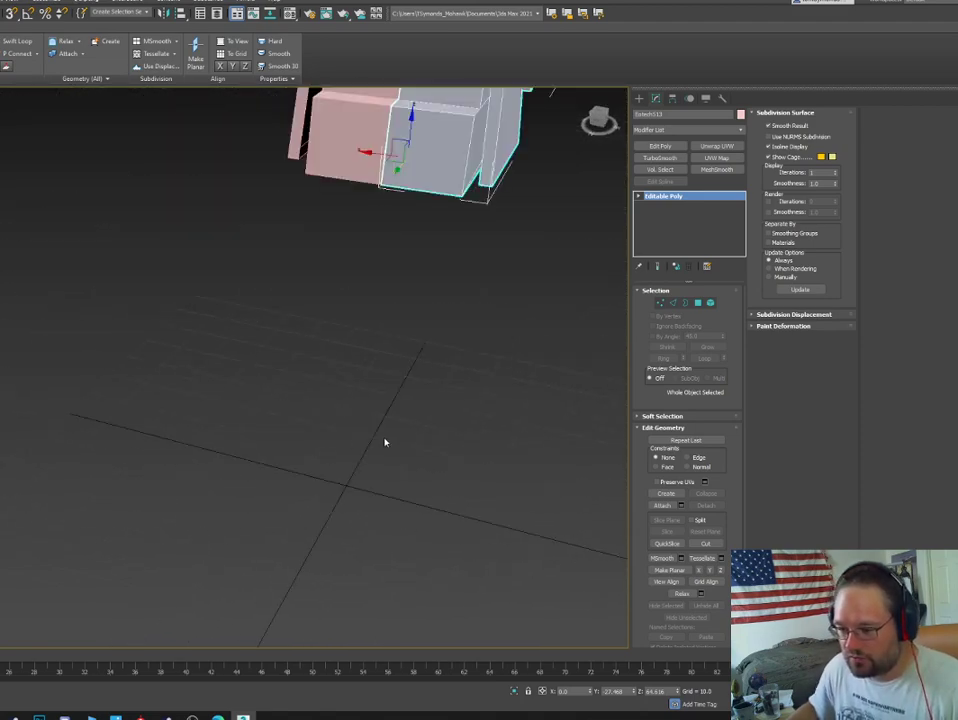
alt+middle_drag(385, 442, 130, 306)
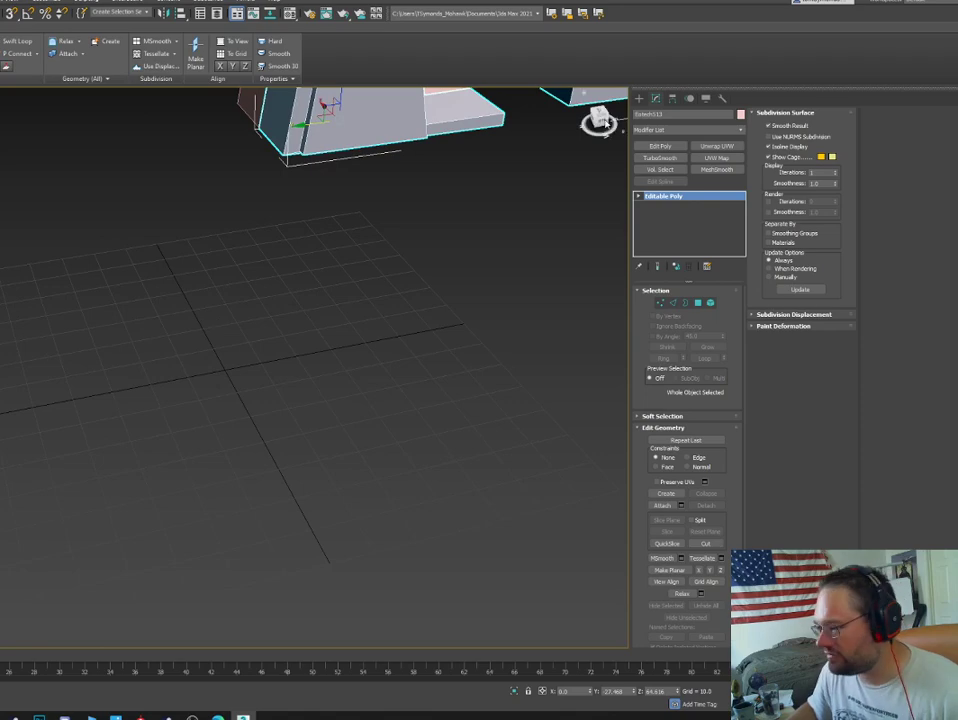
click(640, 98)
click(707, 205)
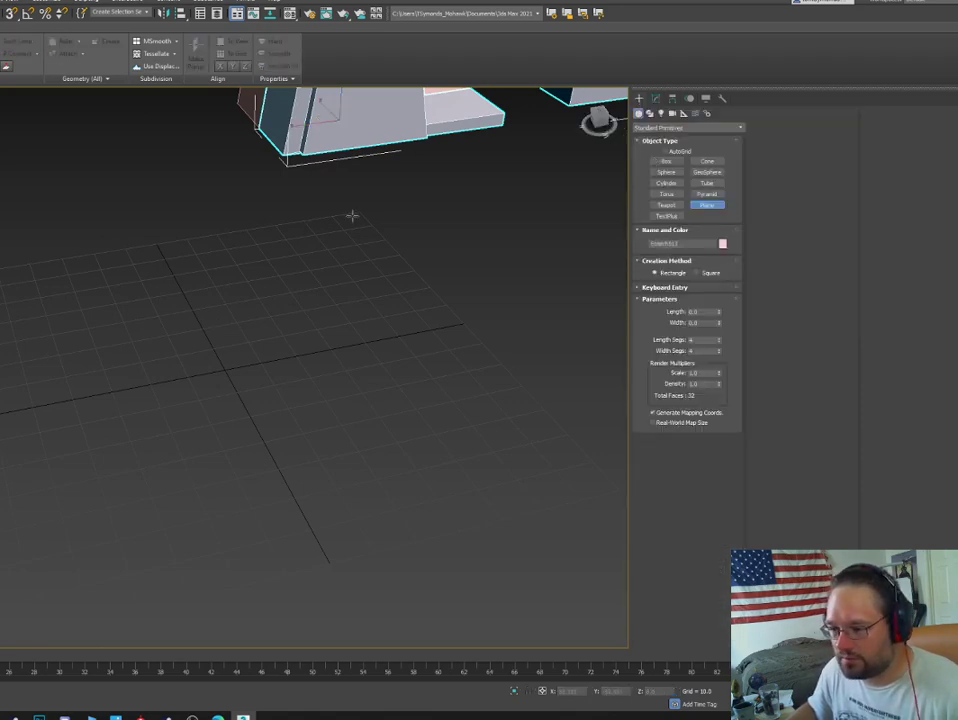
drag(360, 210, 2, 647)
key(w)
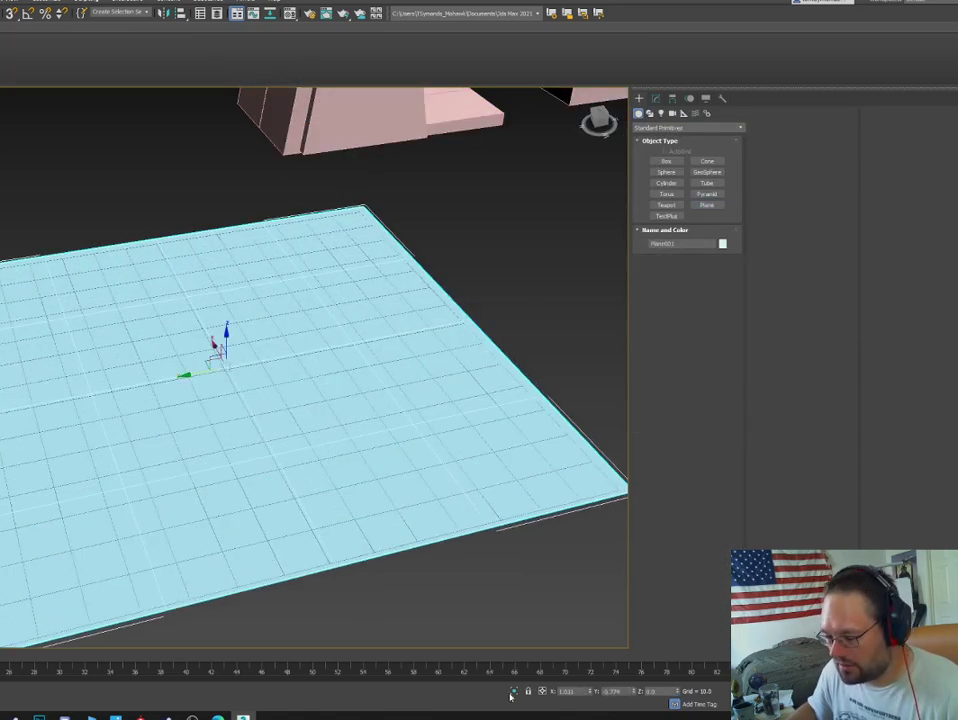
right_click(590, 692)
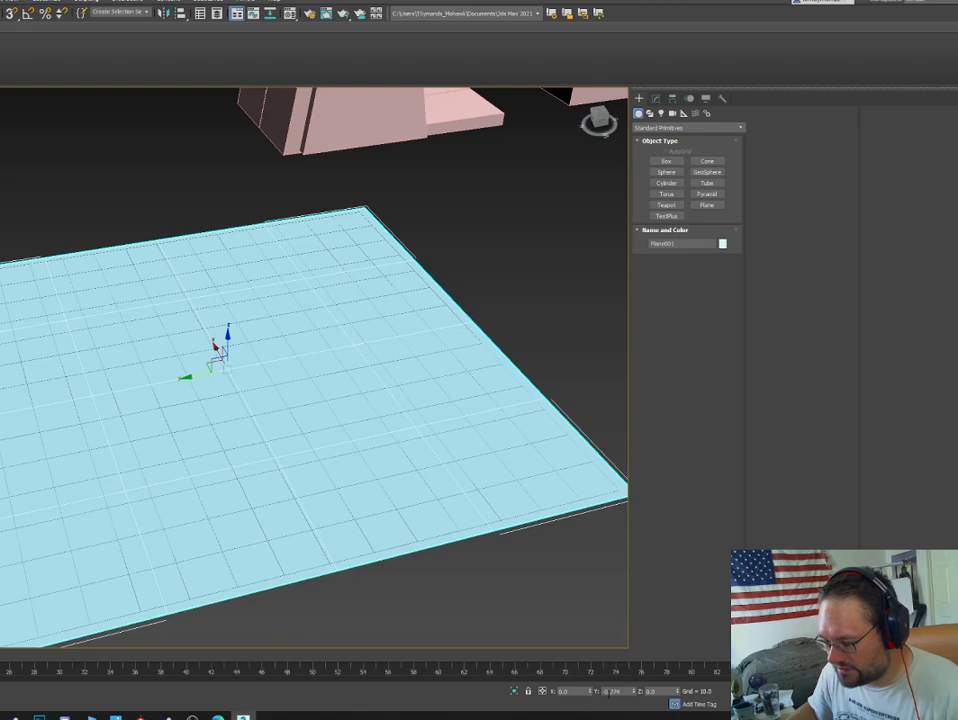
right_click(639, 693)
click(573, 207)
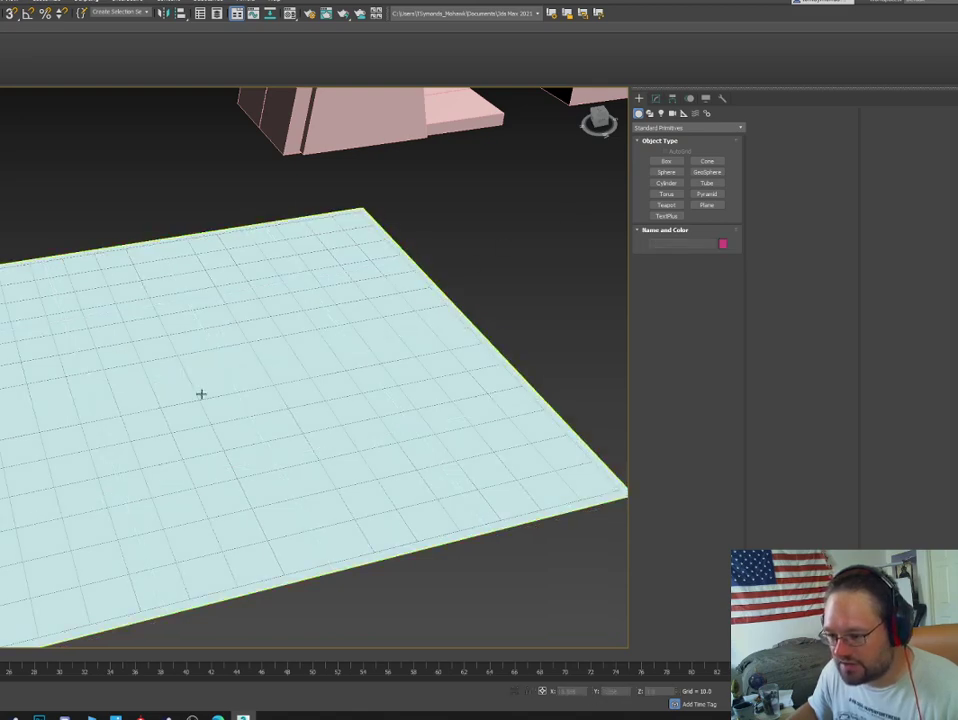
mouse_move(212, 394)
alt+middle_down()
mouse_move(321, 394)
mouse_move(198, 419)
mouse_move(235, 419)
mouse_move(216, 415)
alt+middle_up()
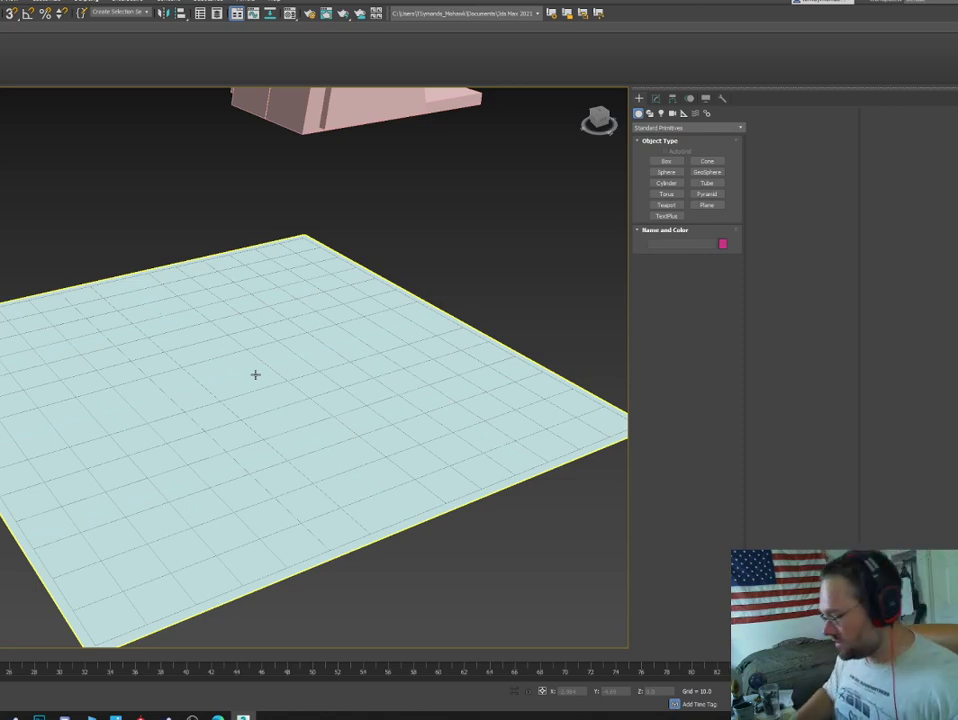
Delete the plane below the sight.
click(335, 620)
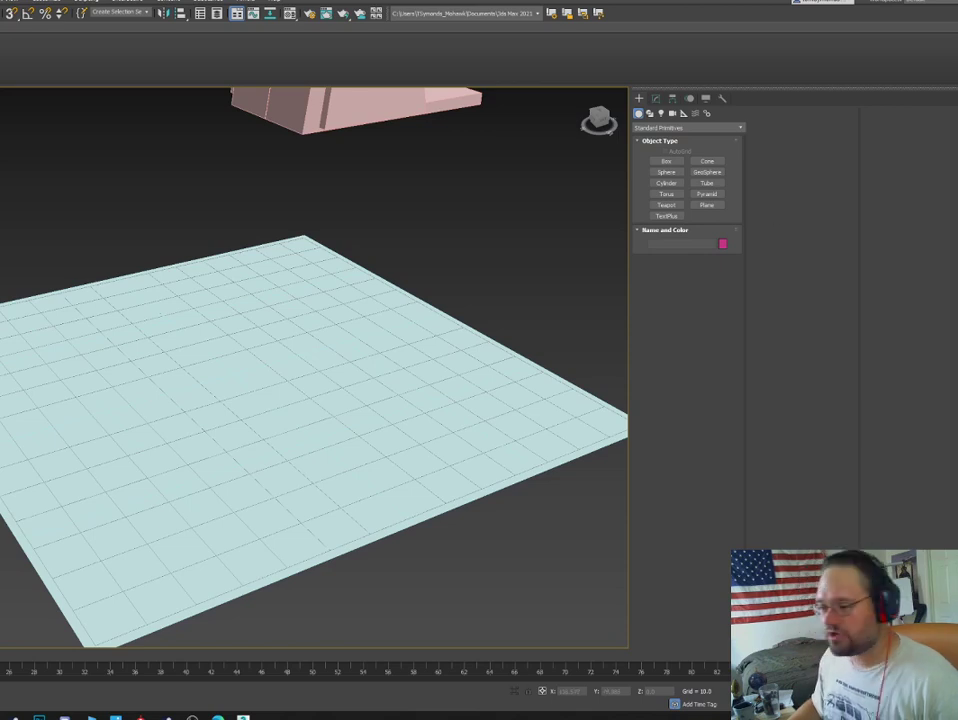
click(250, 116)
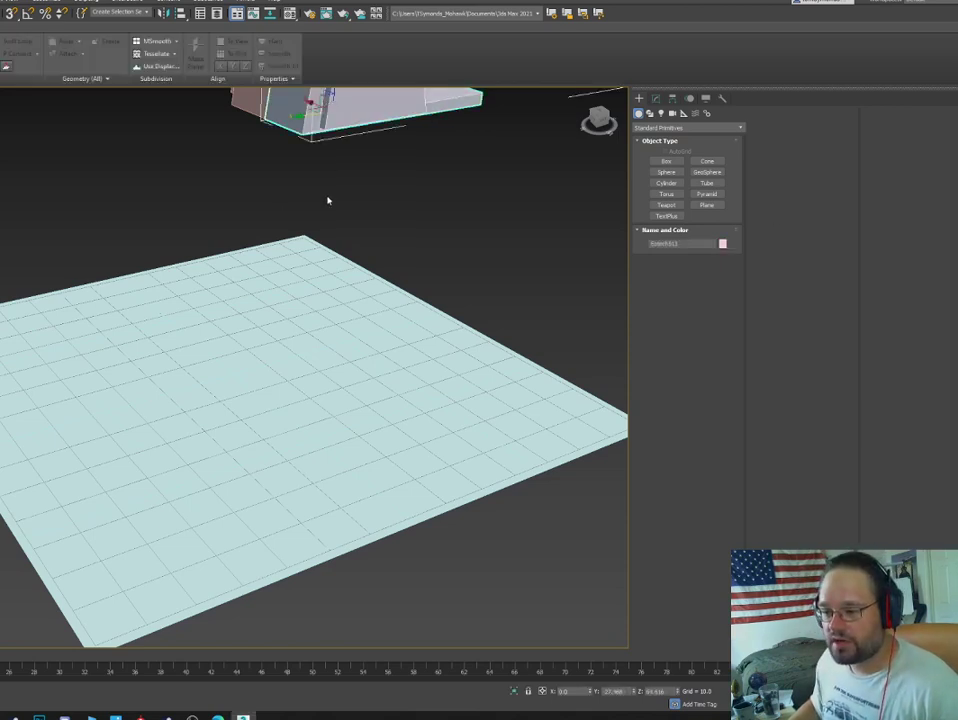
click(293, 385)
key(Delete)
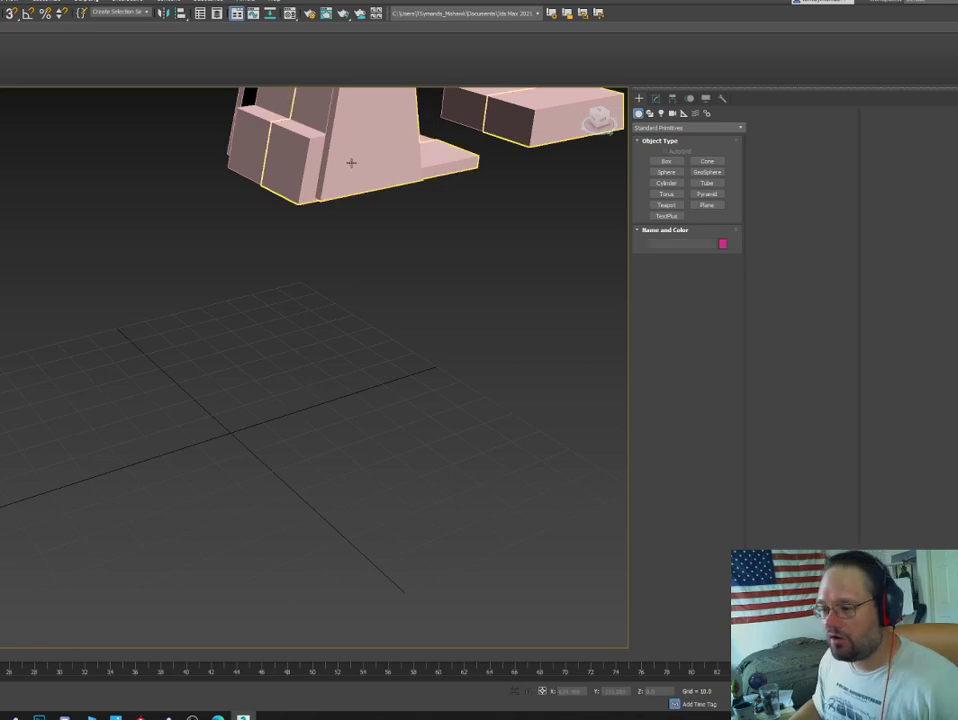
Select the original sight half and its inner block's front face, and examine the block and hood from the open side.
click(351, 162)
alt+middle_drag(351, 162, 418, 358)
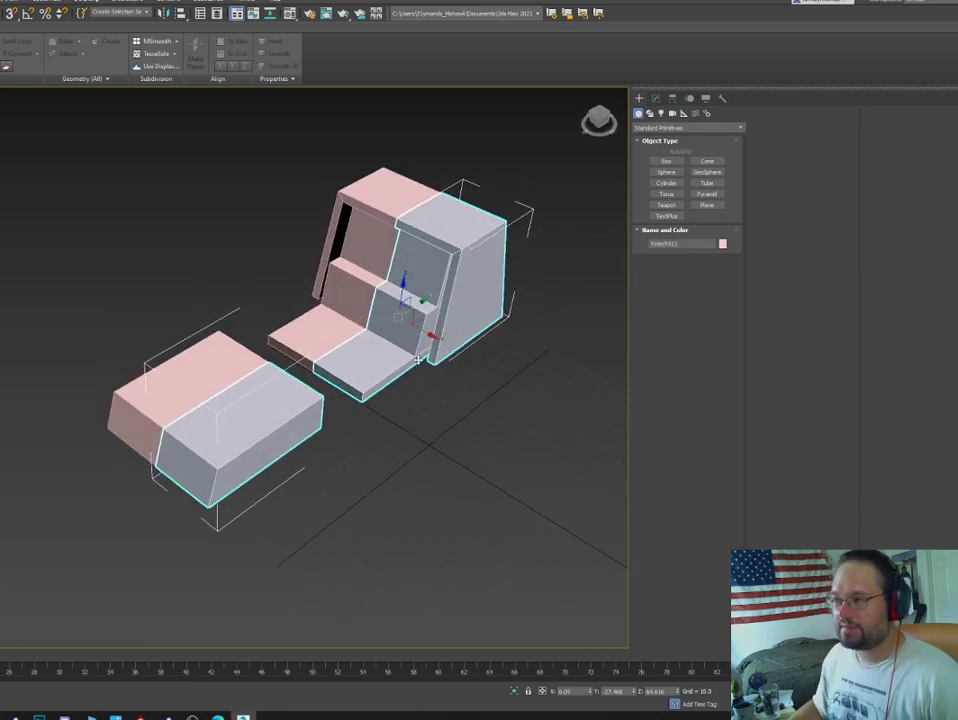
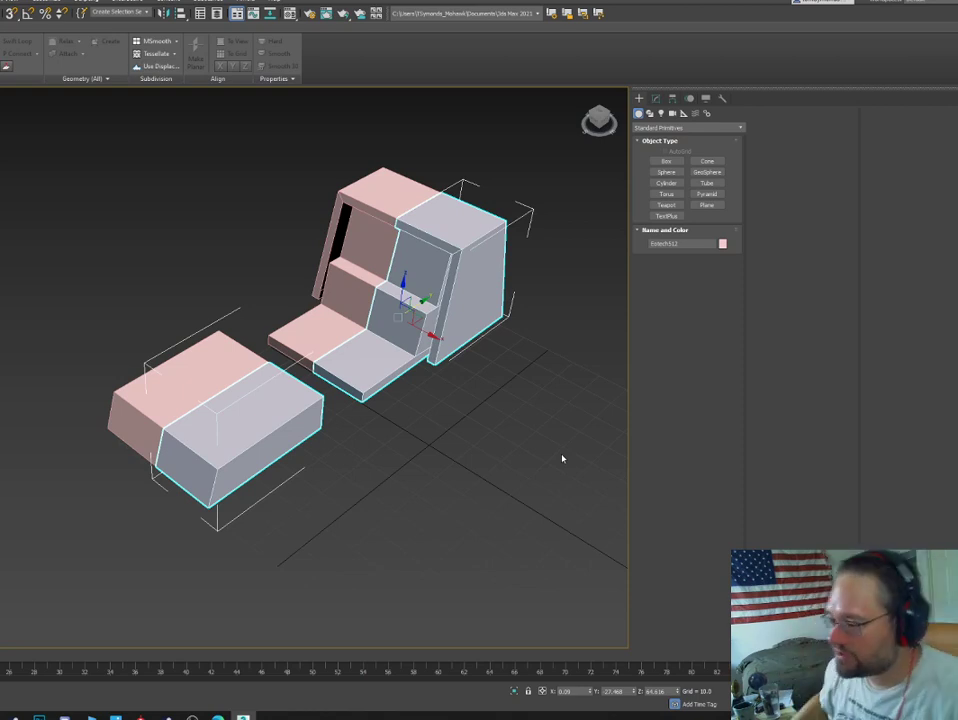
middle_drag(425, 306, 299, 276)
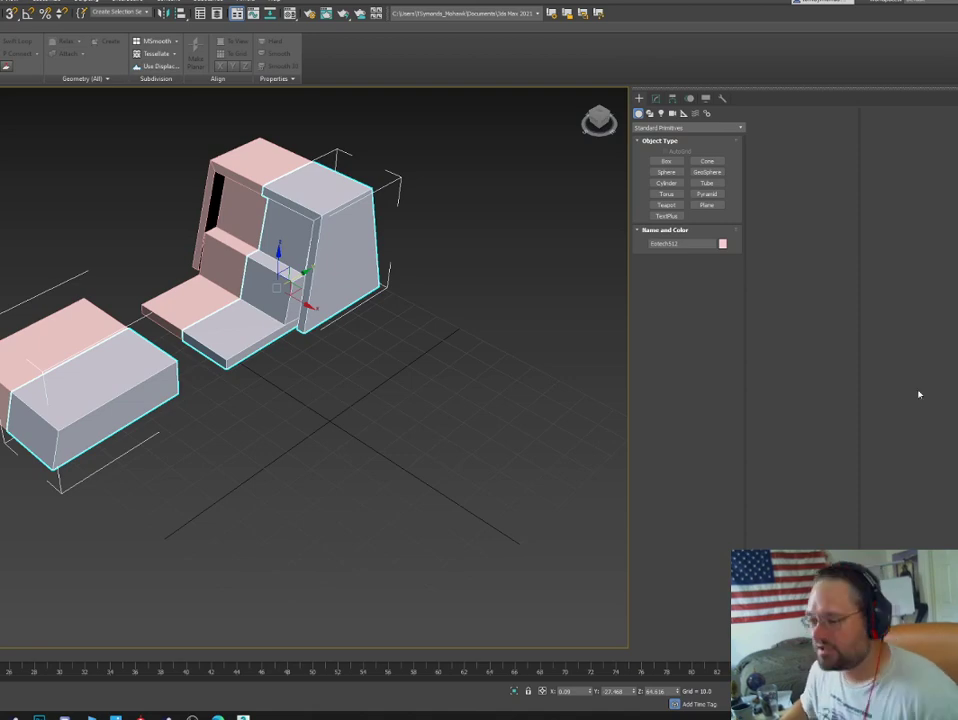
middle_drag(318, 238, 350, 231)
scroll(332, 256, up, 5)
key(4)
click(173, 389)
scroll(171, 391, down, 3)
middle_drag(171, 391, 316, 363)
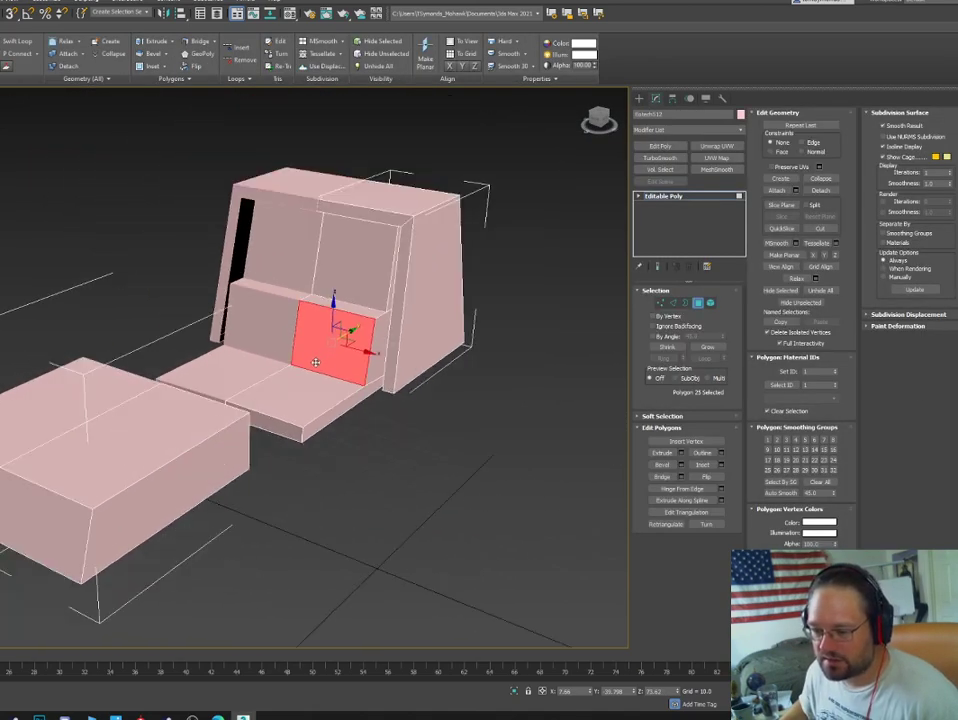
scroll(318, 362, up, 4)
alt+middle_drag(251, 307, 325, 344)
key(4)
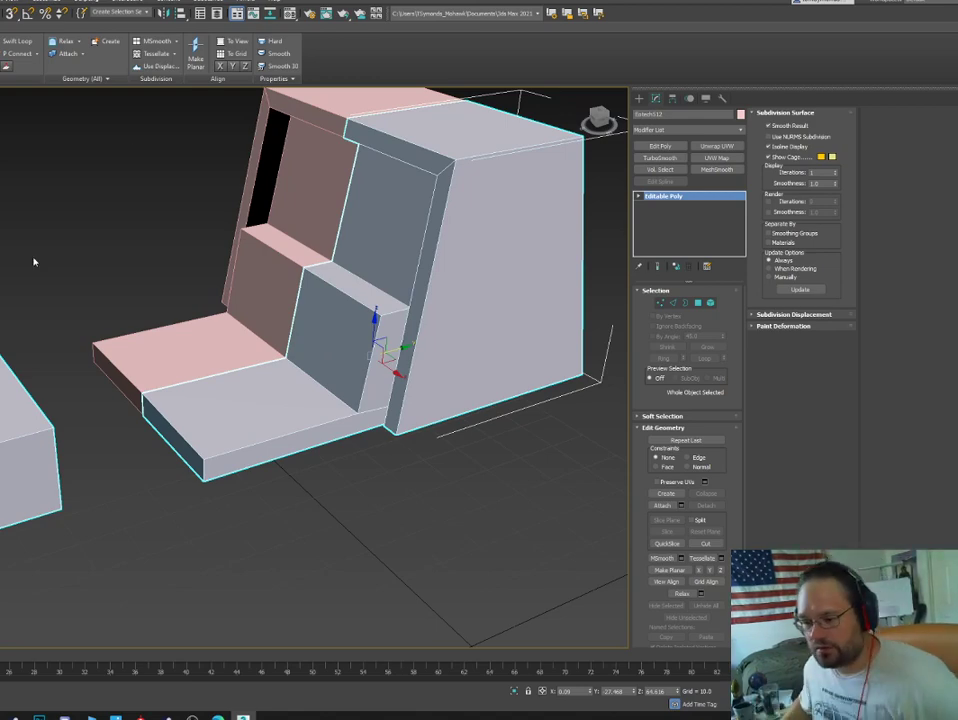
Cut a small notch outline from the centre seam across the inner block's front face and over its top face.
scroll(304, 261, up, 6)
key(1)
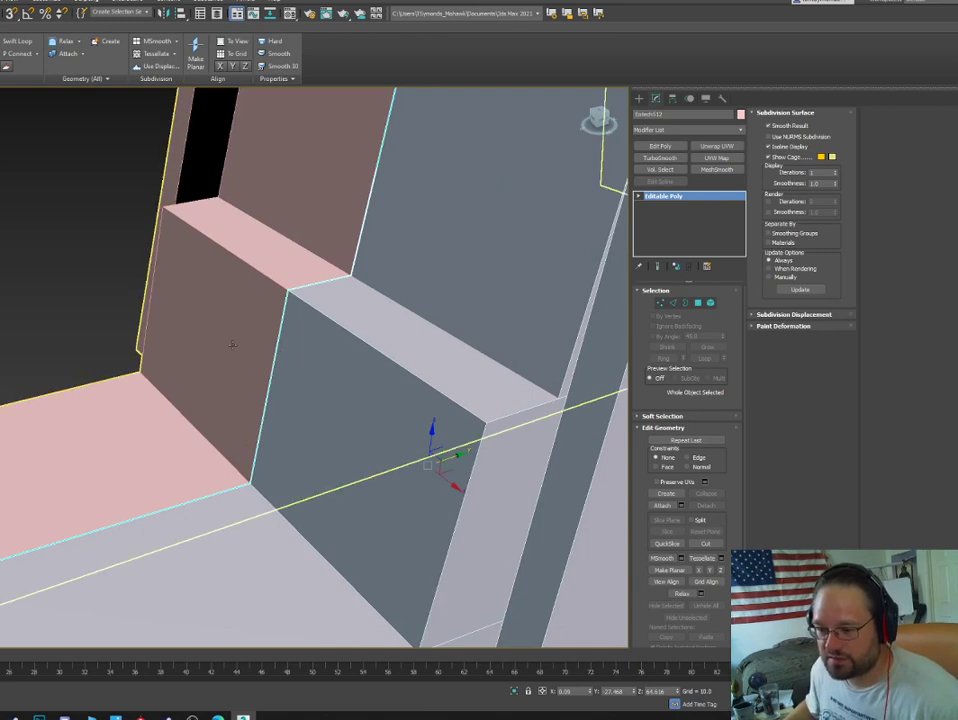
key(ctrl+a)
right_click(203, 328)
click(190, 236)
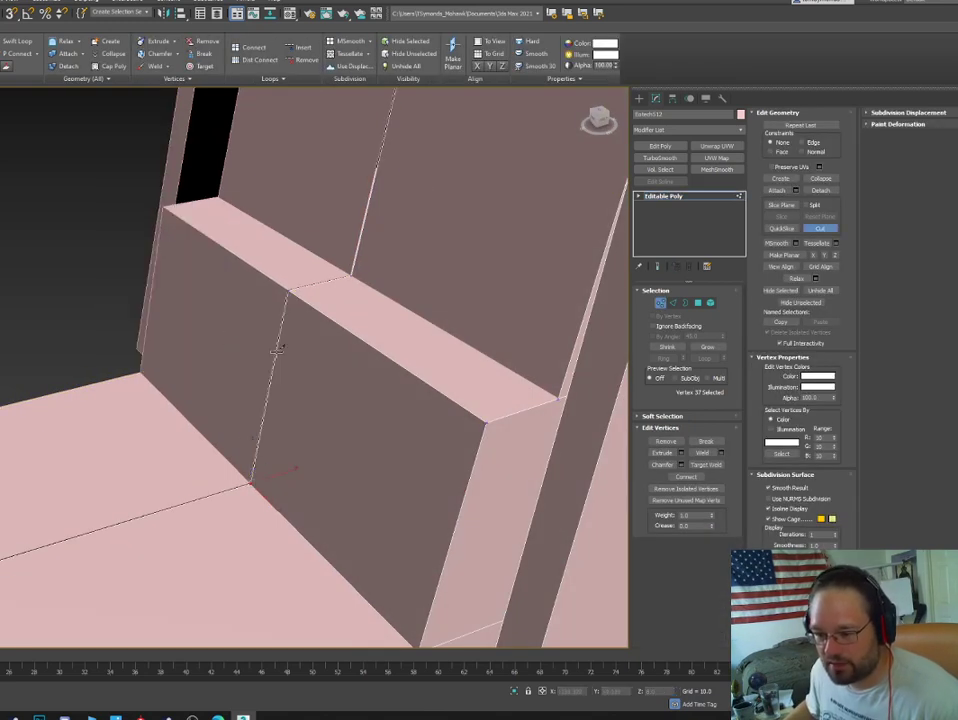
click(277, 340)
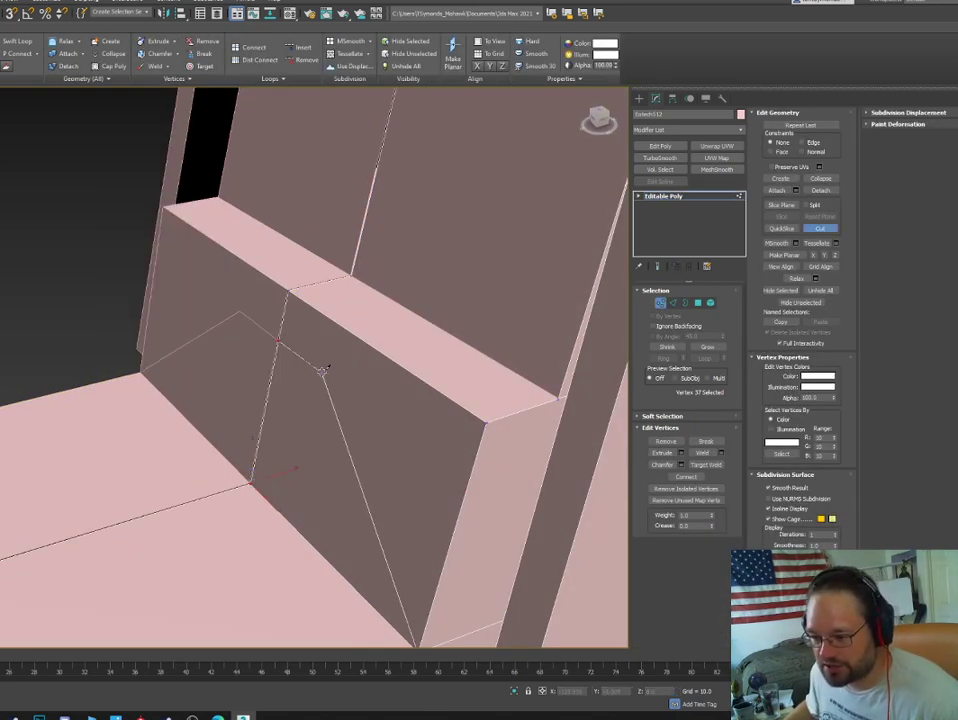
click(368, 308)
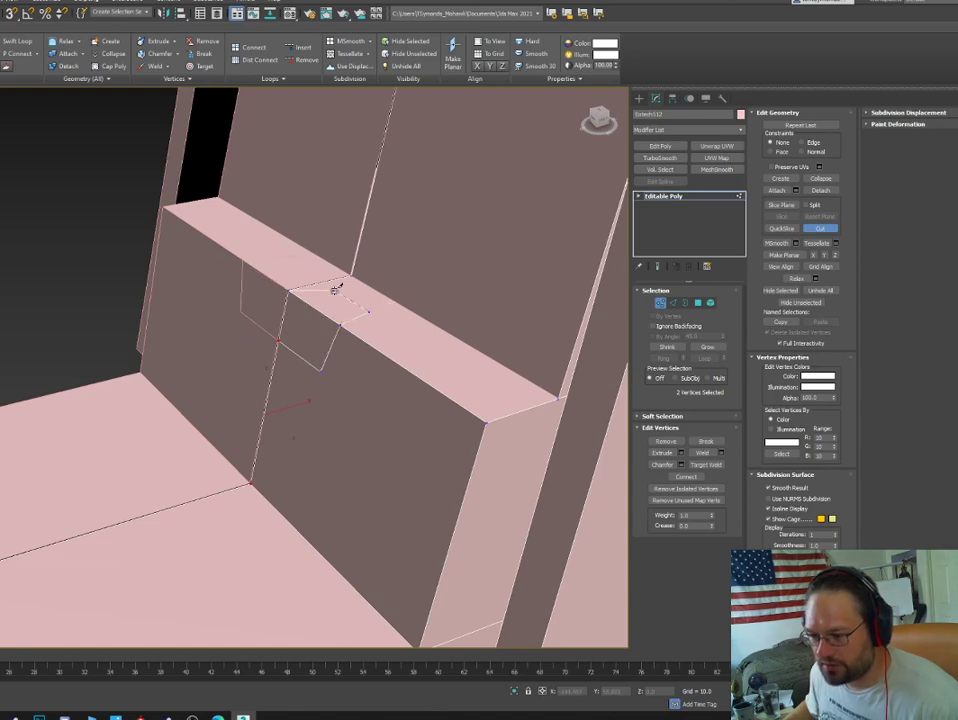
right_click(327, 326)
key(5)
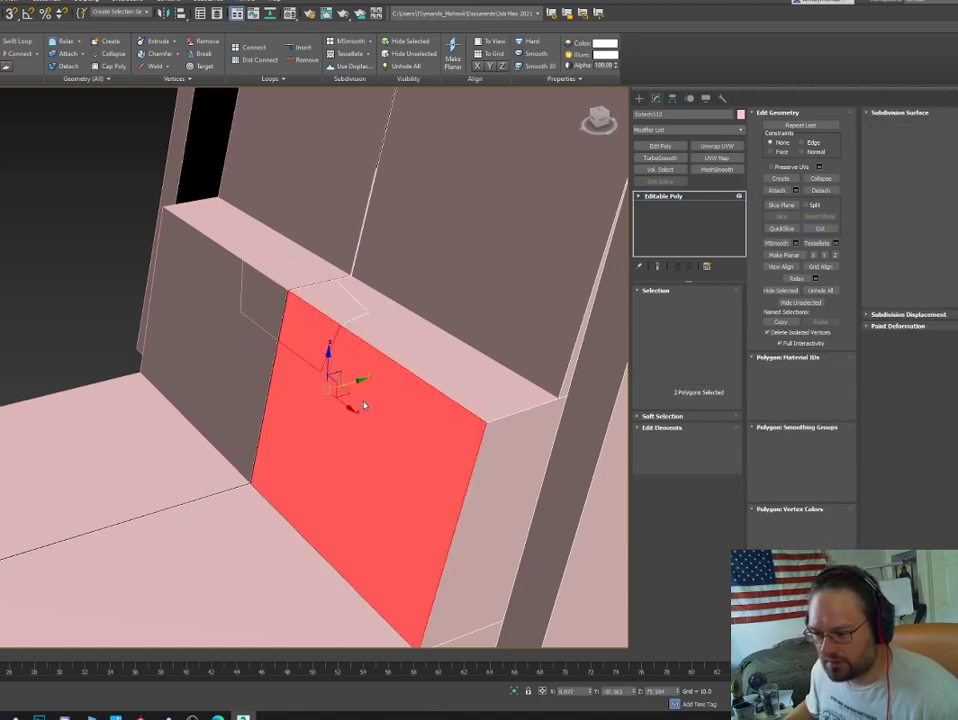
Move the selected front faces of the seat block forward along the Y axis.
key(F2)
key(F2)
drag(347, 381, 287, 391)
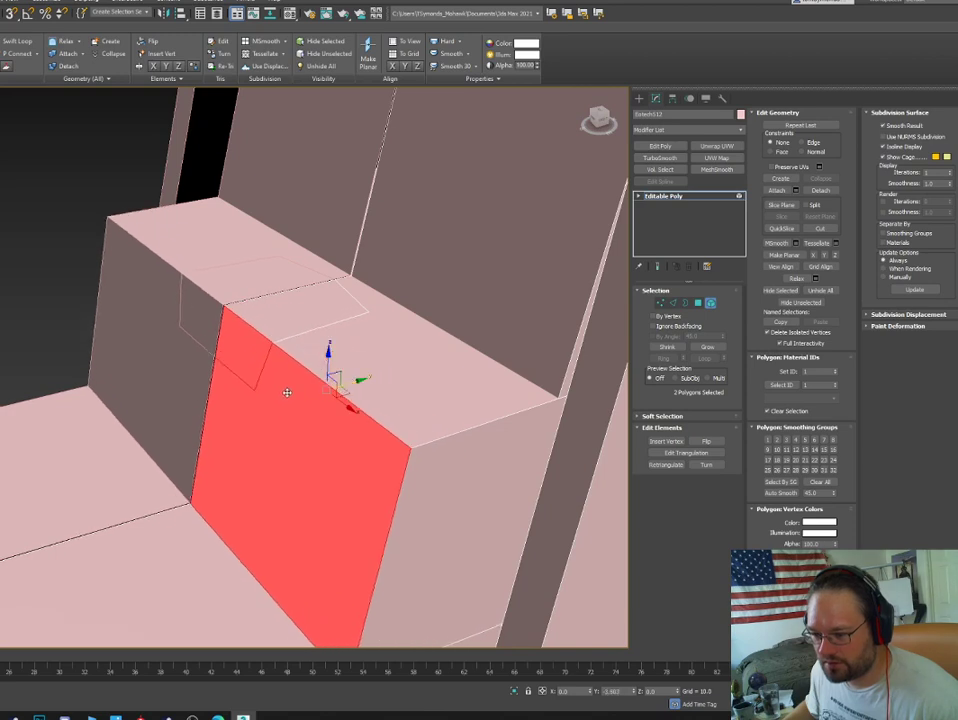
Connect the notch's lower vertex on the block's front face to the face's lower outer corner vertex.
key(1)
click(257, 390)
middle_drag(268, 418, 342, 552)
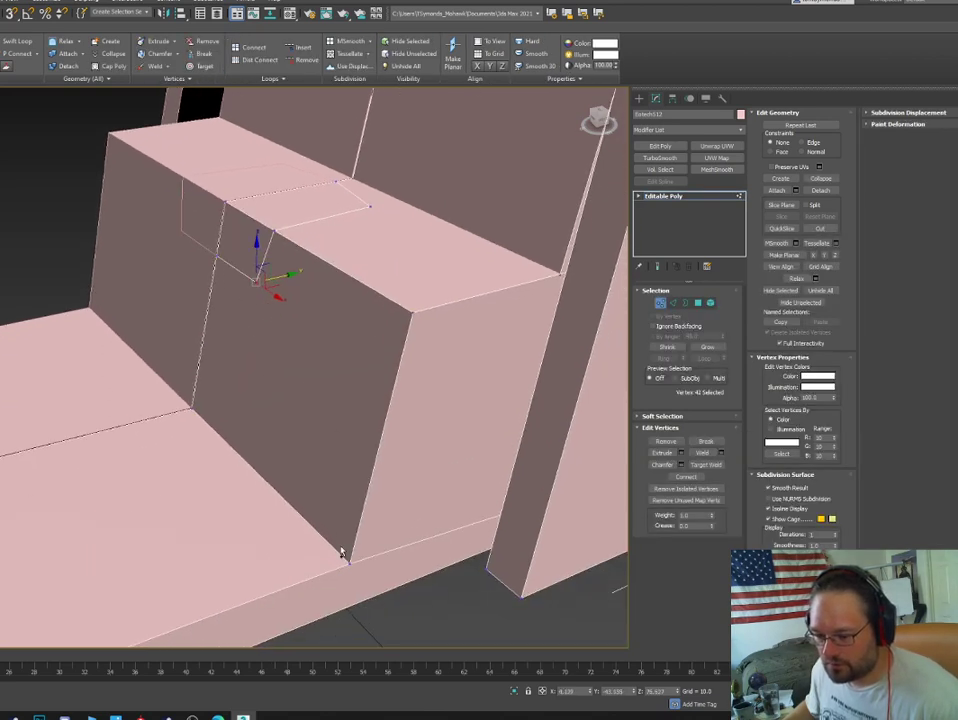
ctrl+click(349, 562)
click(686, 476)
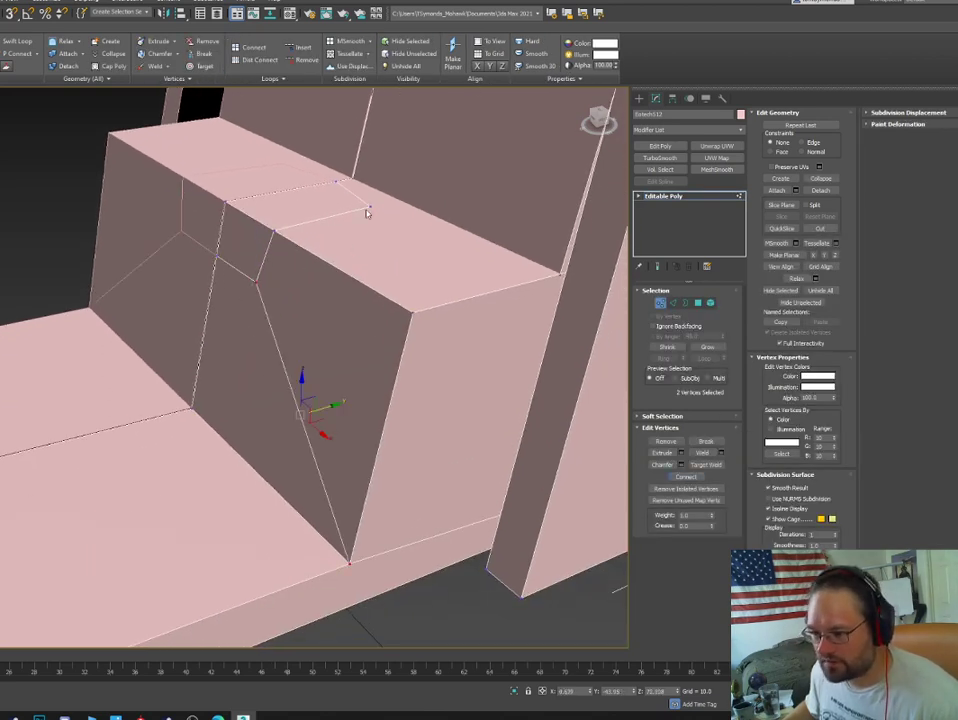
Select the notch's outer vertex on top of the block and display the model in wireframe.
click(369, 207)
alt+middle_drag(369, 207, 275, 317)
key(F3)
scroll(372, 357, down, 5)
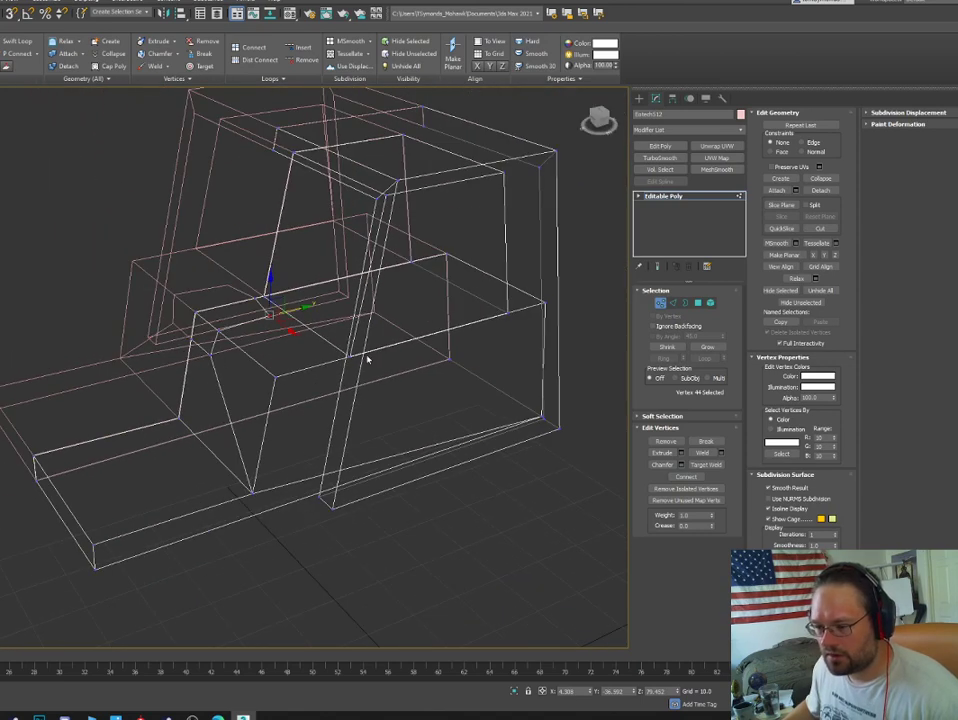
key(5)
click(335, 272)
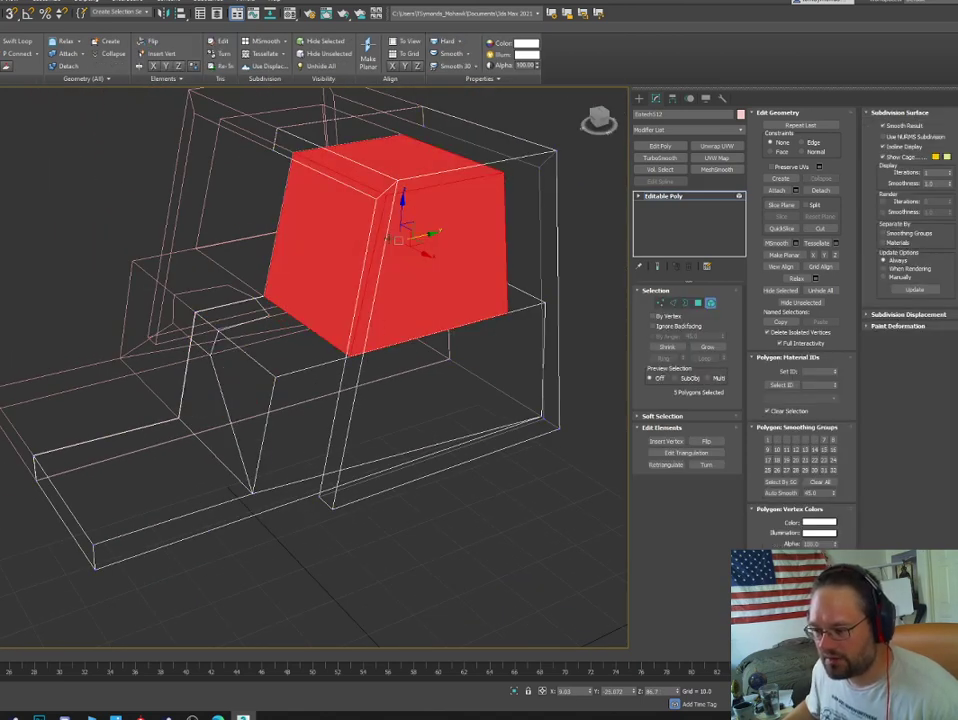
key(r)
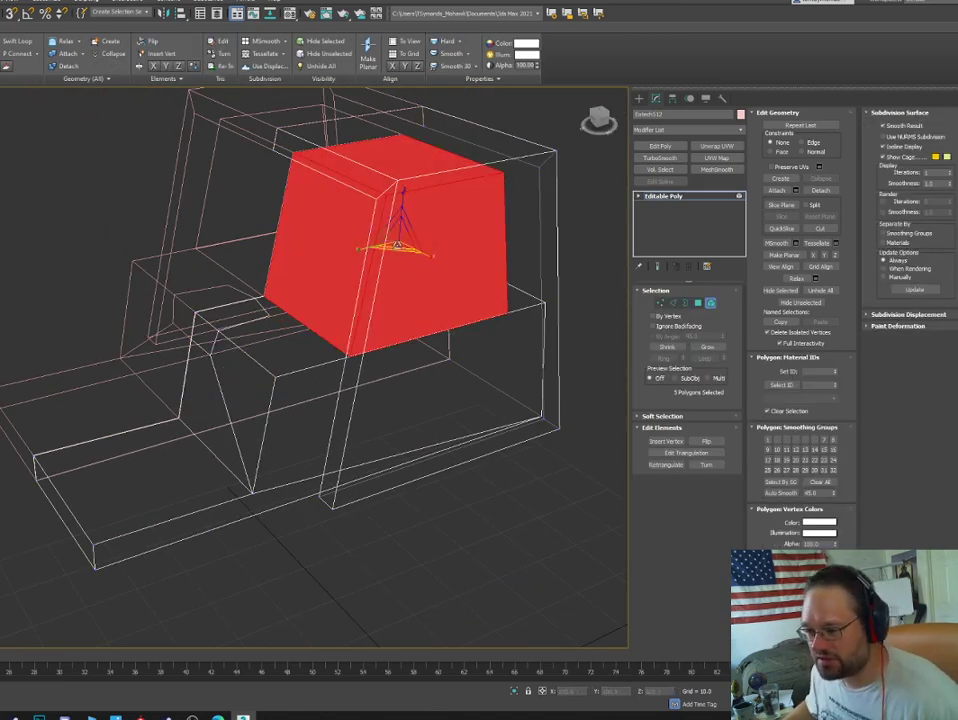
key(1)
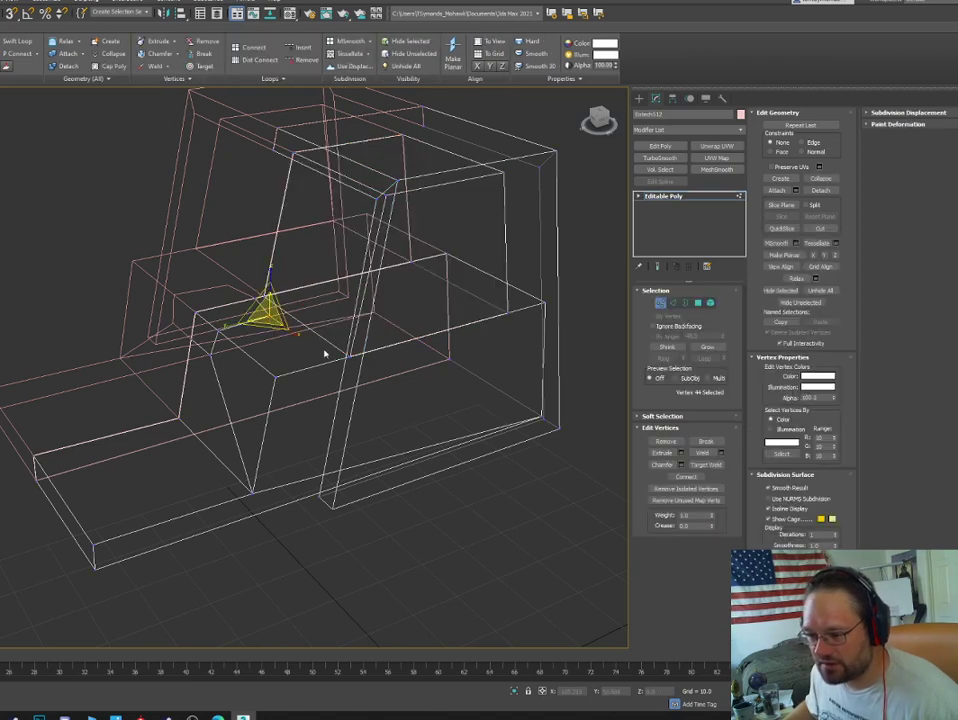
key(2)
click(307, 367)
click(308, 367)
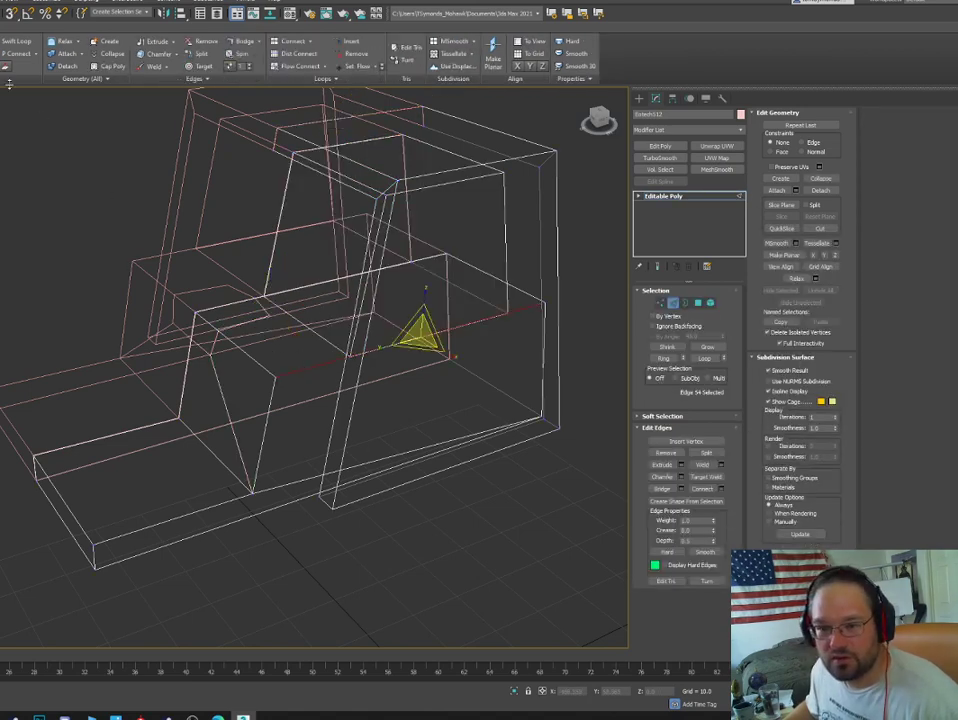
key(w)
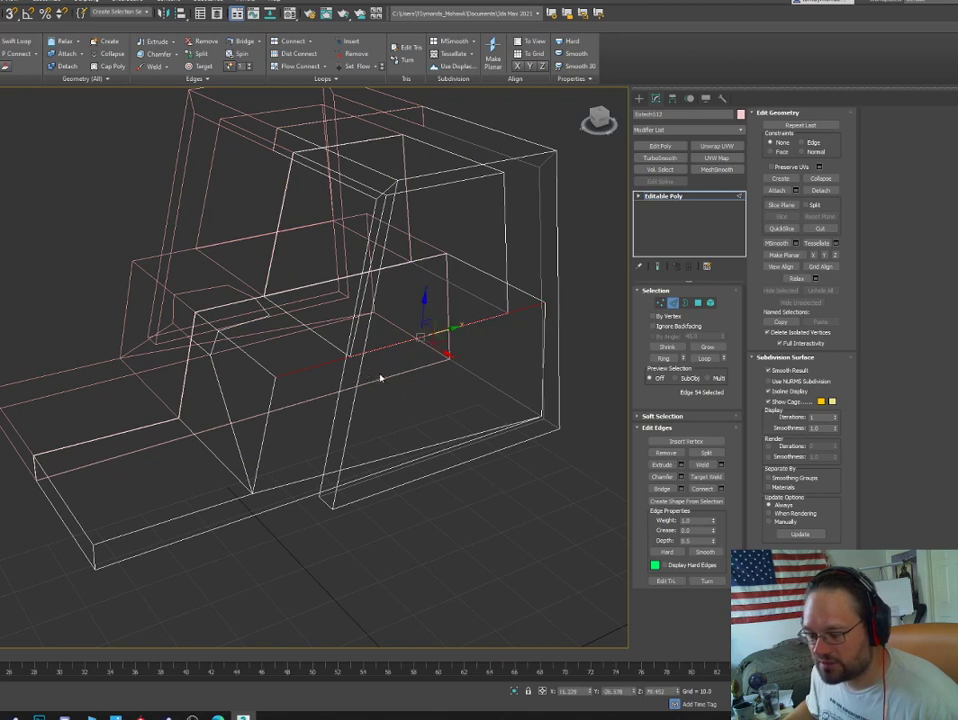
Cut a new edge across the block's top from the notch's outer vertex to the block's outer top edge.
right_click(278, 330)
click(280, 250)
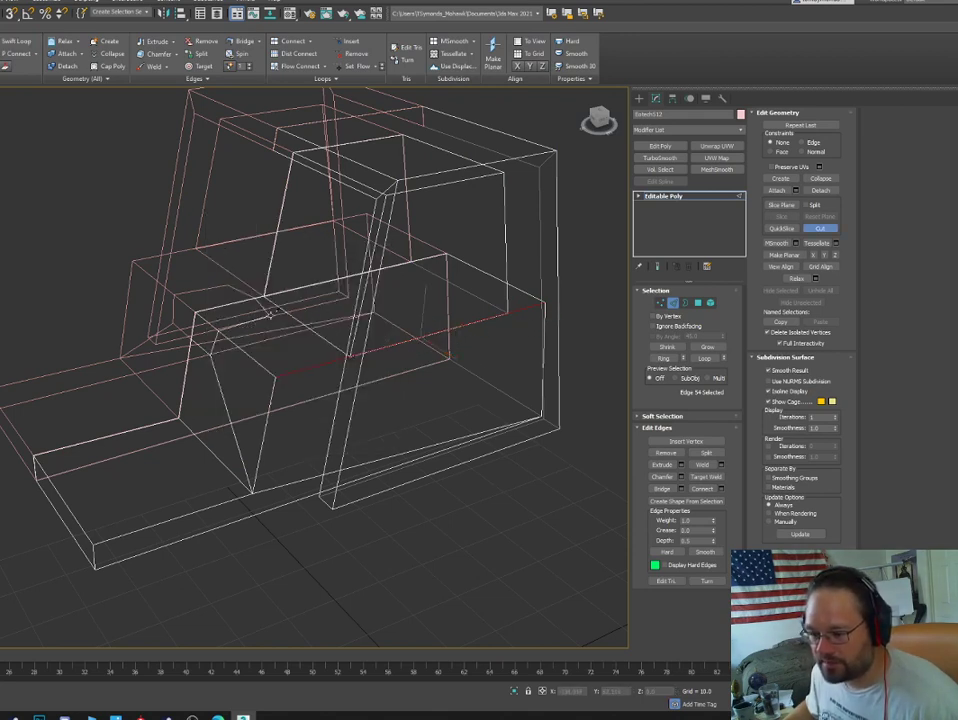
click(298, 338)
click(331, 362)
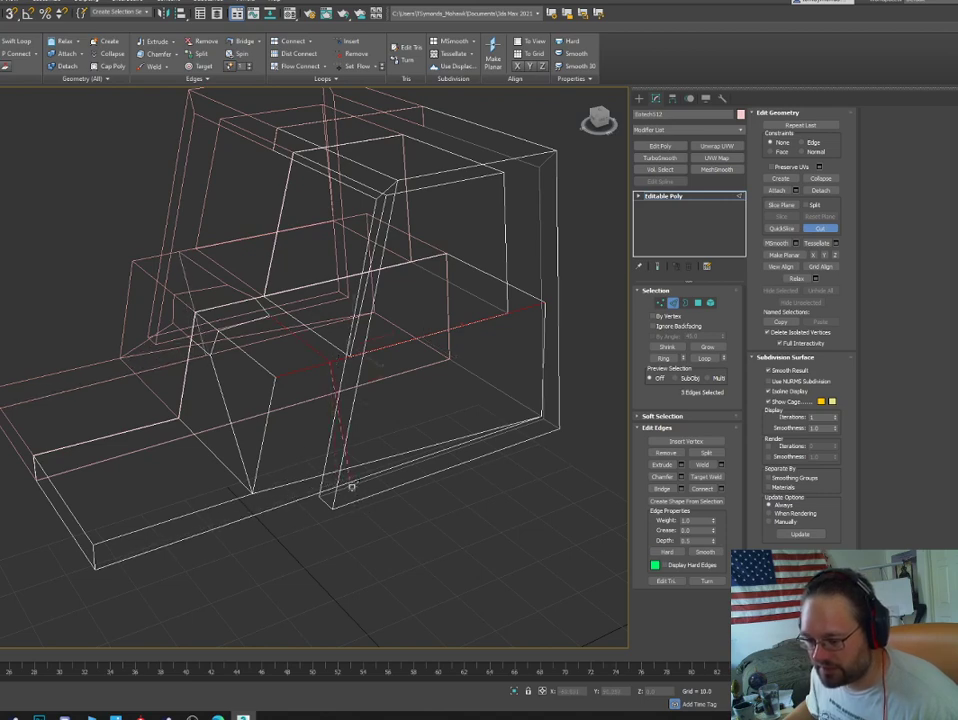
right_click(353, 482)
Cut a lengthwise edge loop from the notch's top vertex over the back, underside and base, and up the front face to the notch.
alt+middle_drag(354, 486, 340, 390)
alt+middle_drag(258, 198, 354, 280)
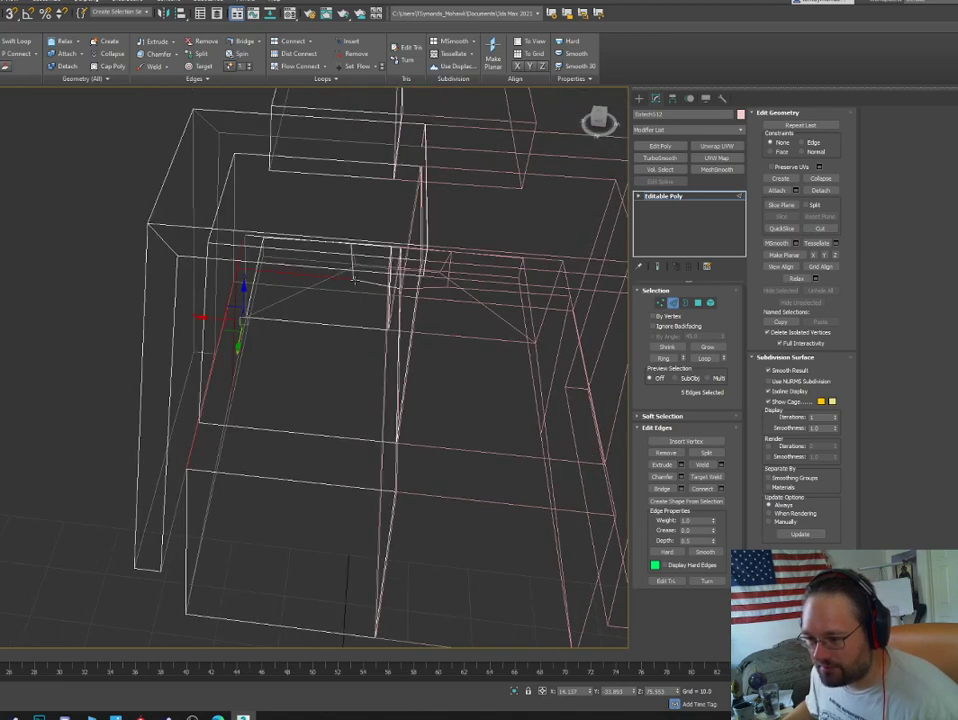
click(80, 299)
right_click(89, 294)
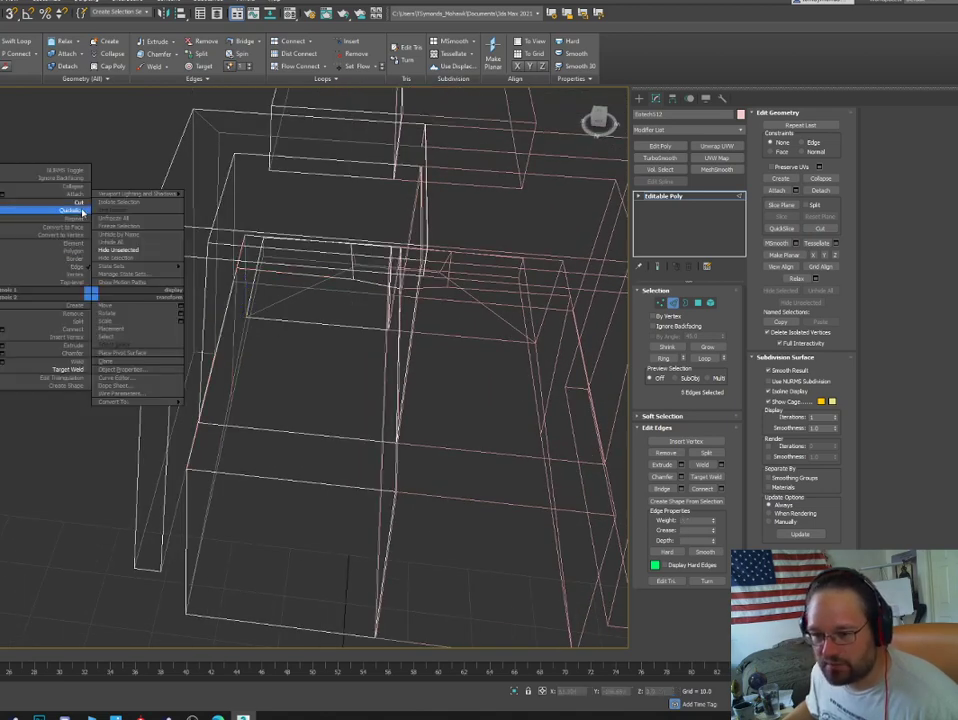
click(80, 212)
click(353, 278)
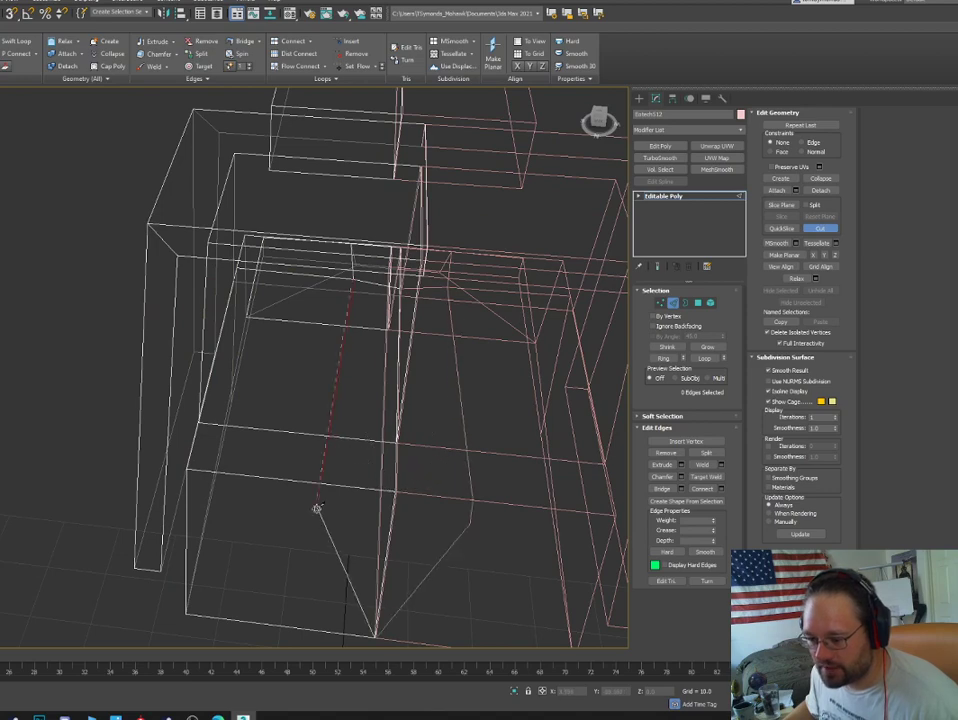
click(320, 630)
alt+middle_drag(334, 624, 338, 290)
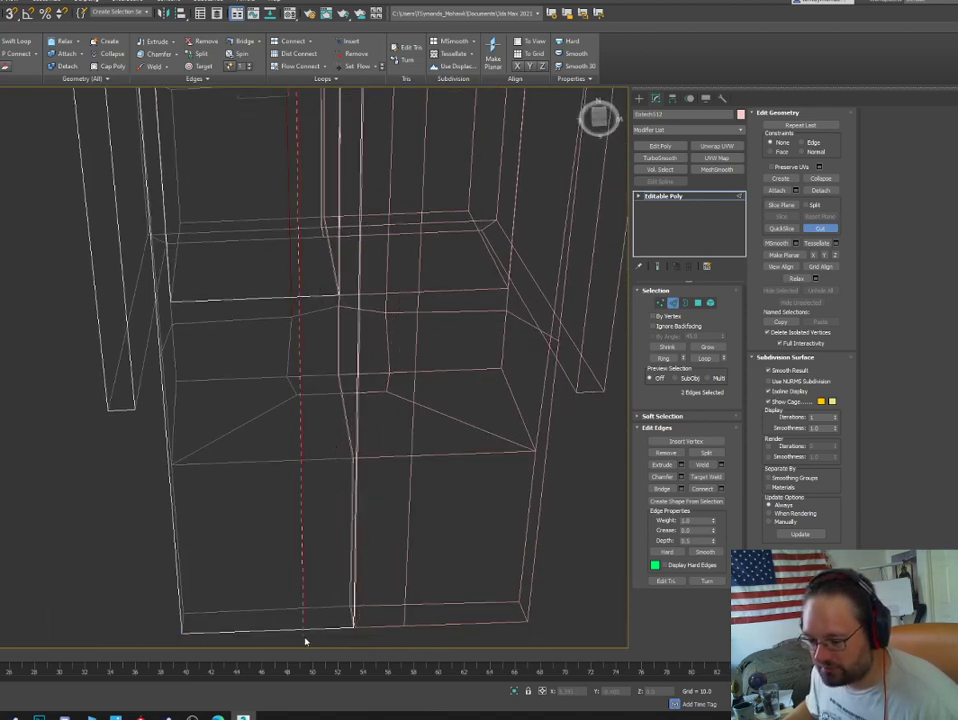
alt+middle_drag(308, 631, 350, 620)
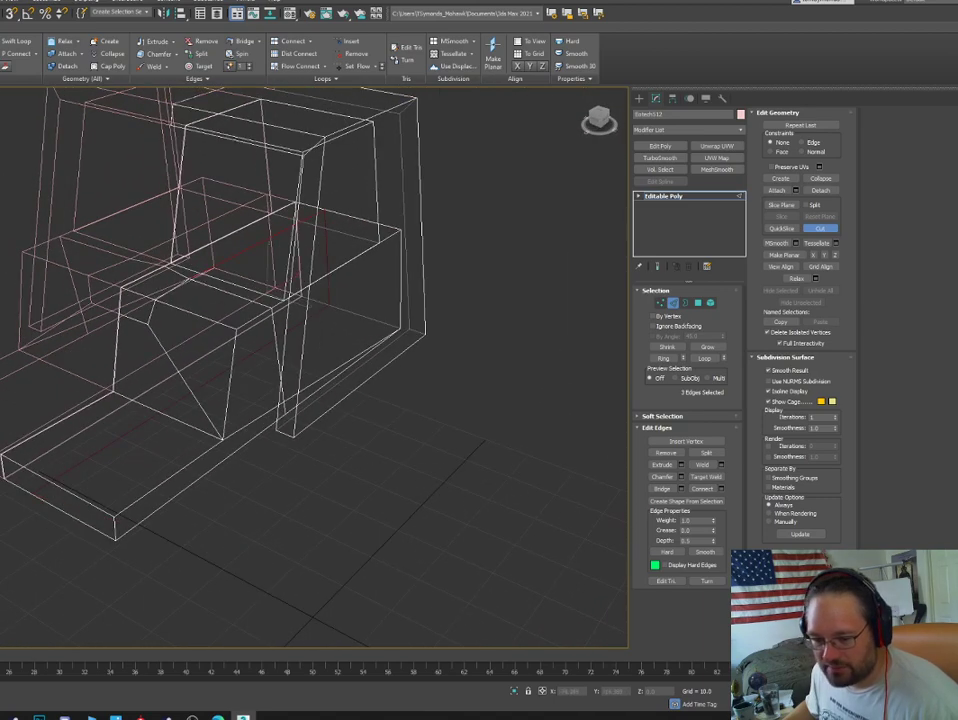
click(30, 467)
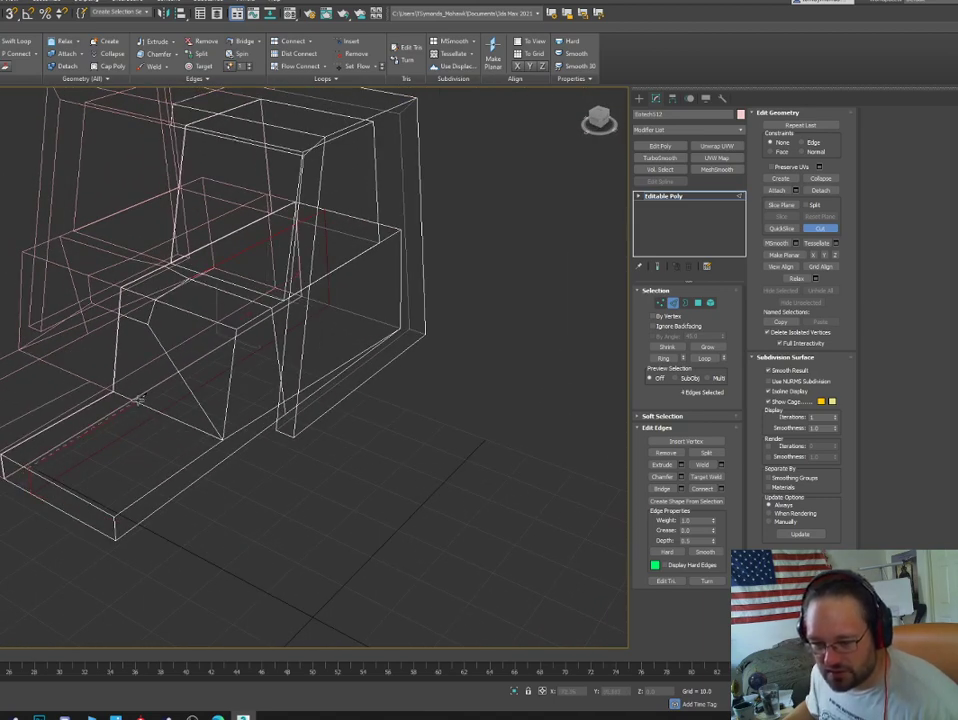
click(140, 400)
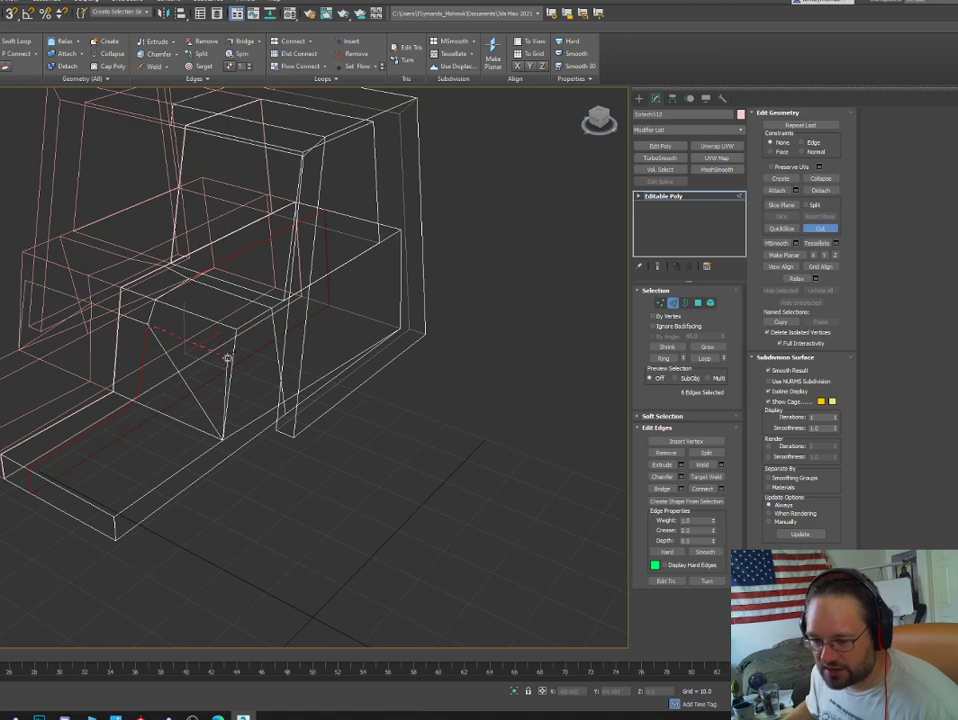
Cut a horizontal edge from the notch's lower front vertex around the block's outer side and across its back to the centre line.
click(234, 354)
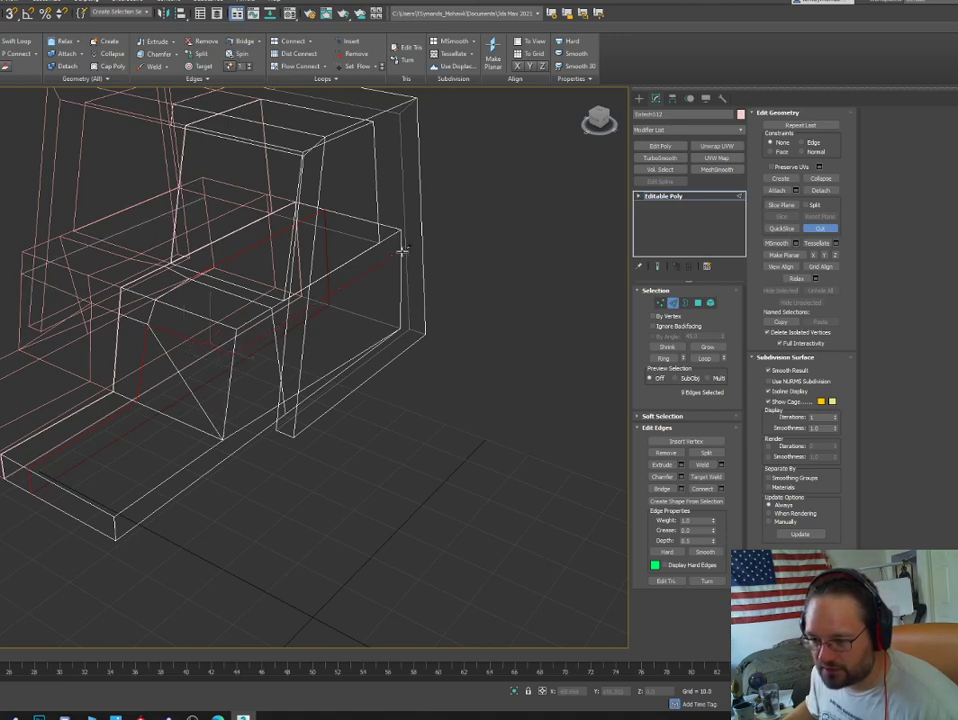
alt+middle_drag(400, 250, 310, 443)
click(284, 432)
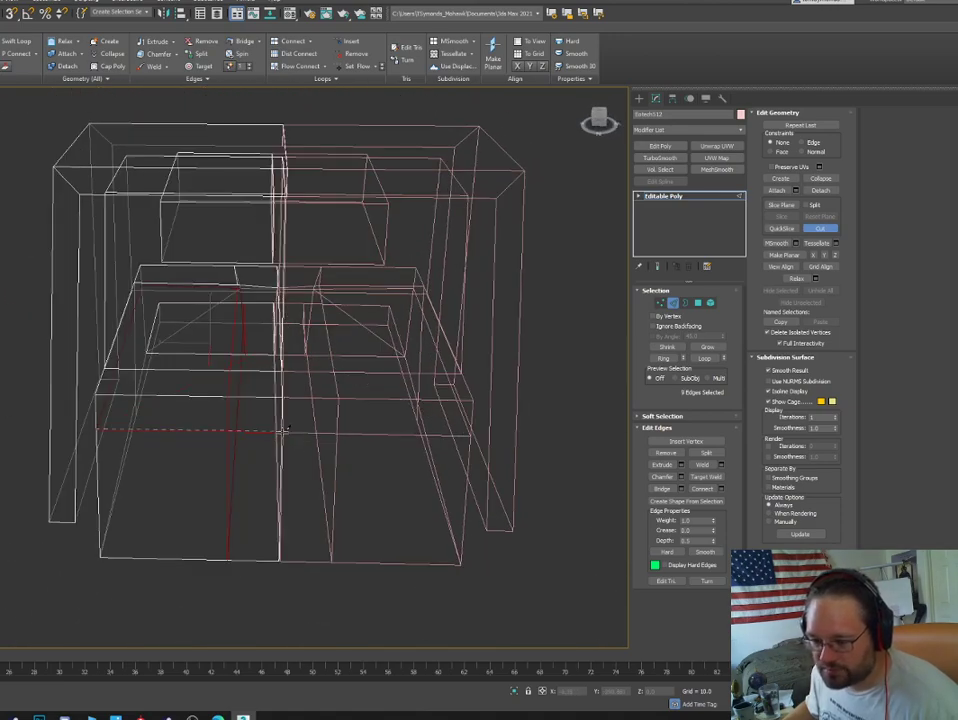
Cut a smaller inner outline through the notch's front and top patches, starting and ending at the centre line.
alt+middle_drag(171, 419, 261, 375)
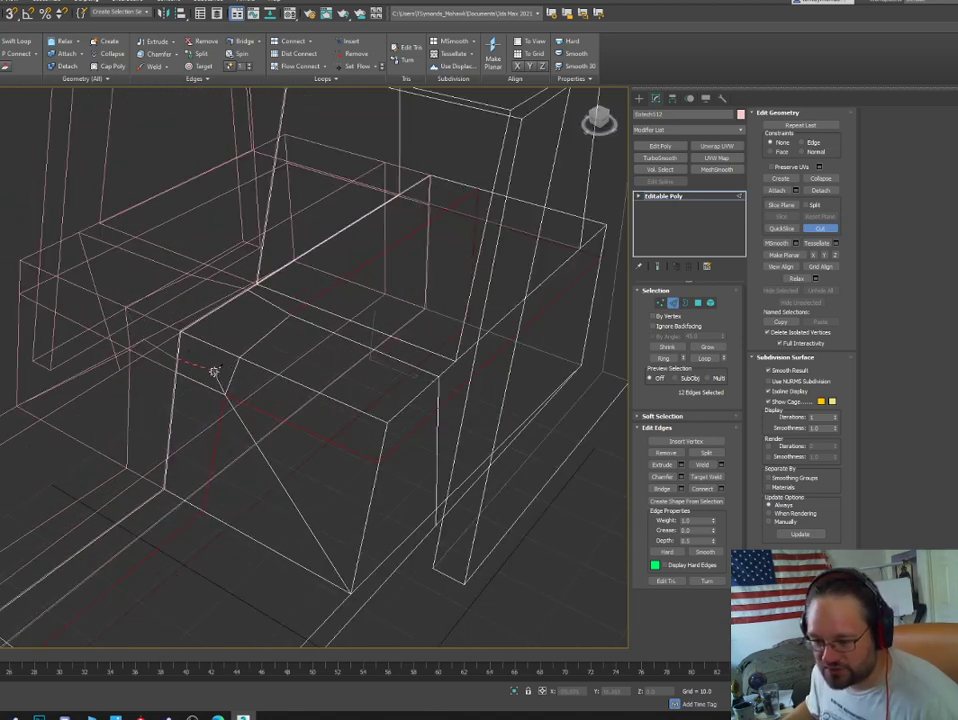
click(214, 371)
click(243, 303)
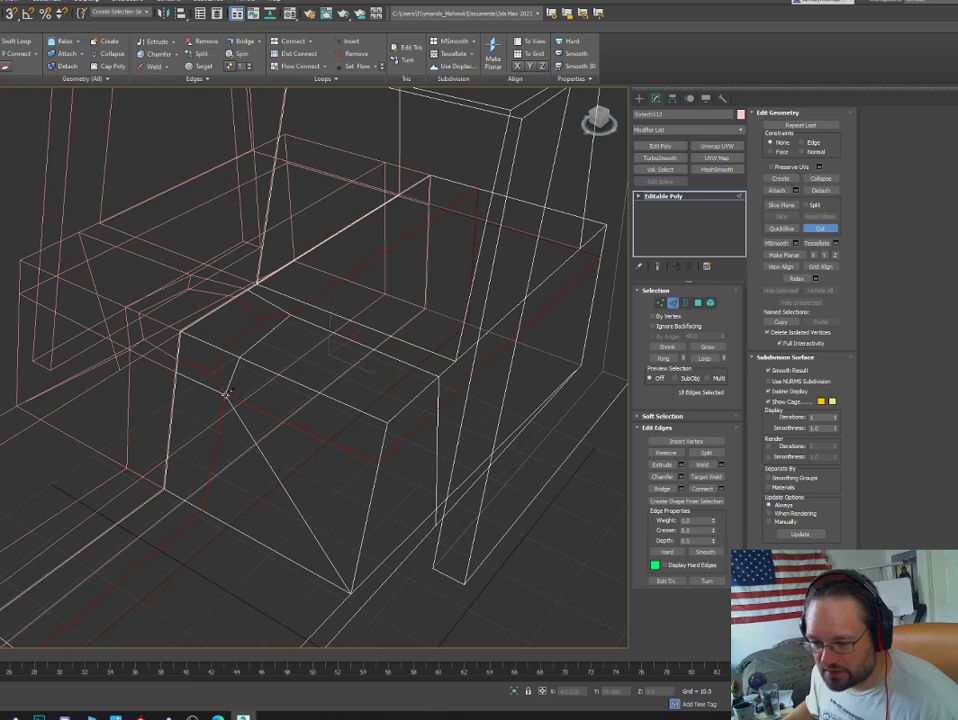
Push the small front polygon of the inner outline inward along Y and lower the small top polygon about 0.8 along Z.
key(4)
click(215, 328)
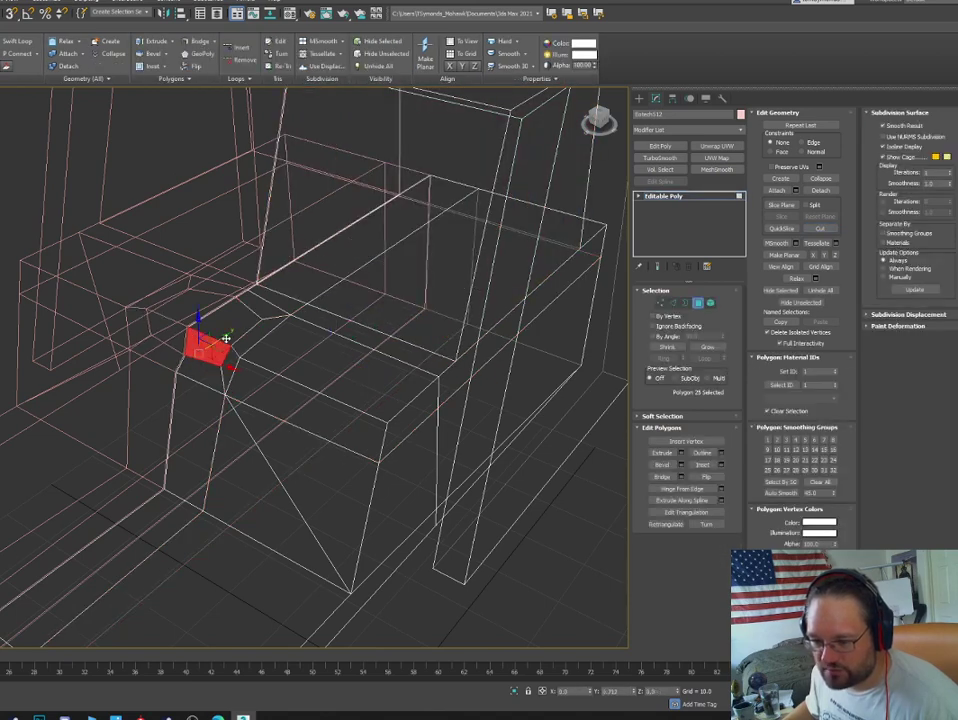
alt+middle_drag(228, 324, 242, 295)
drag(229, 296, 231, 308)
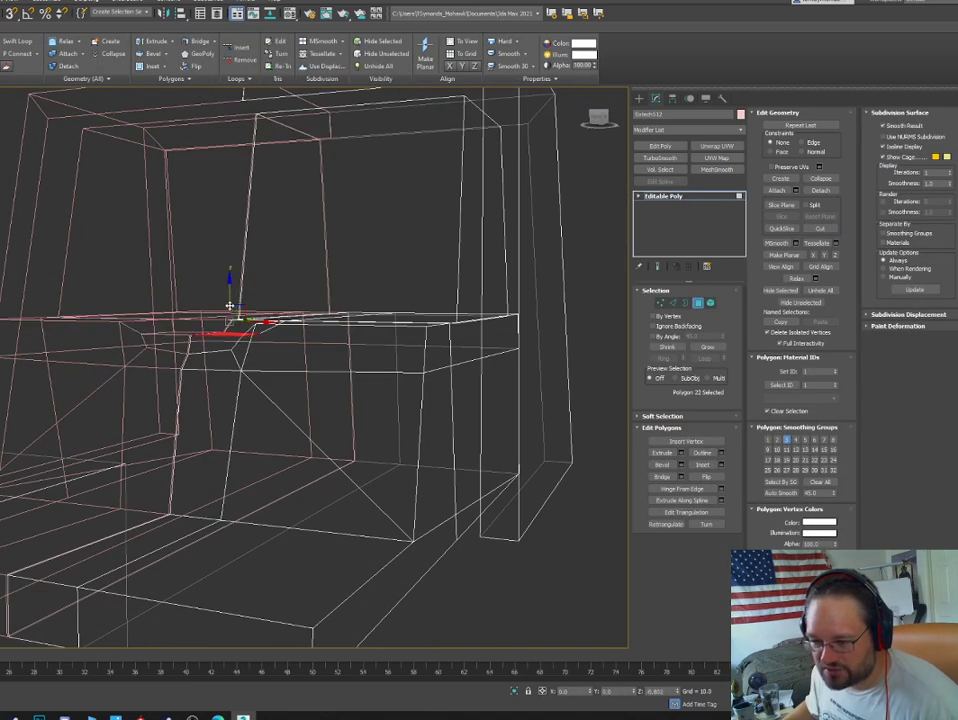
alt+middle_drag(232, 318, 204, 339)
Move the short front edge on the recess's centre line inward along the Y axis.
key(2)
right_click(200, 344)
click(165, 421)
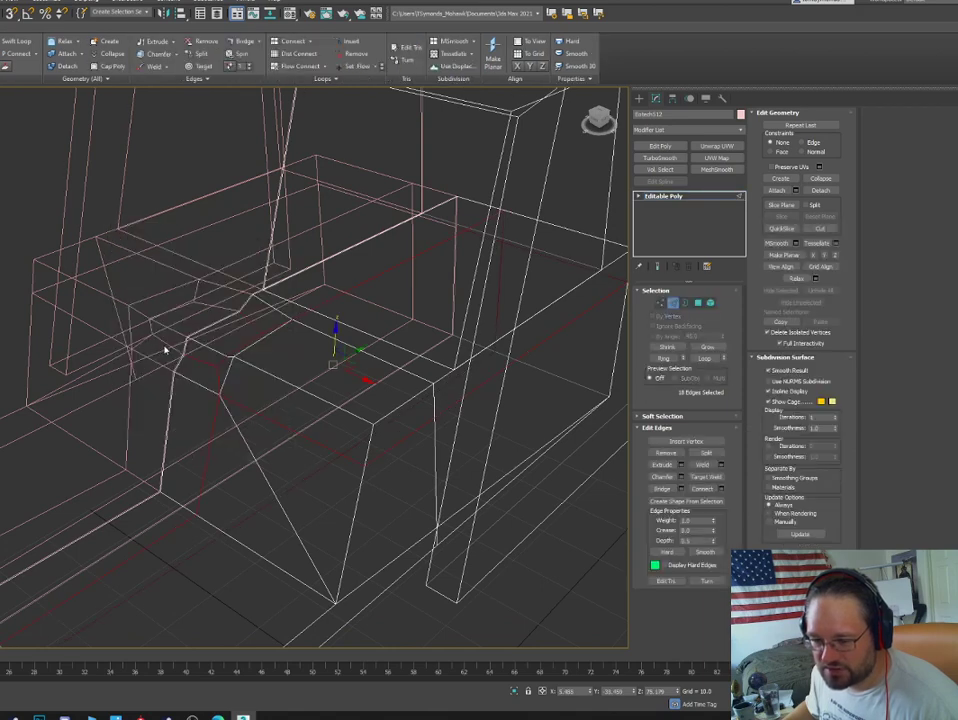
key(2)
key(2)
click(203, 337)
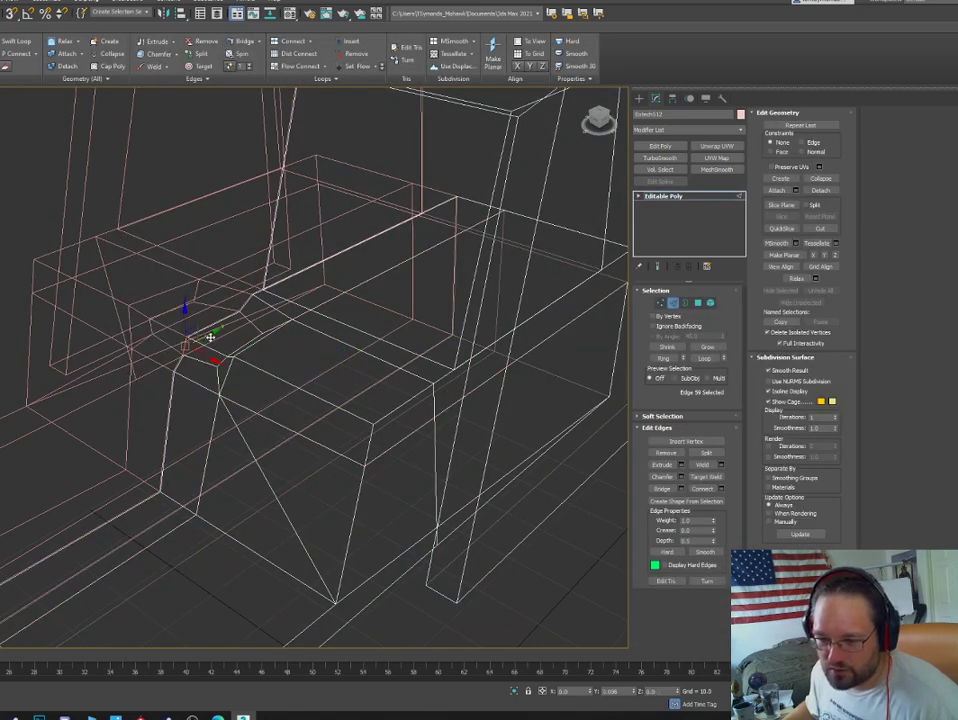
drag(220, 337, 214, 340)
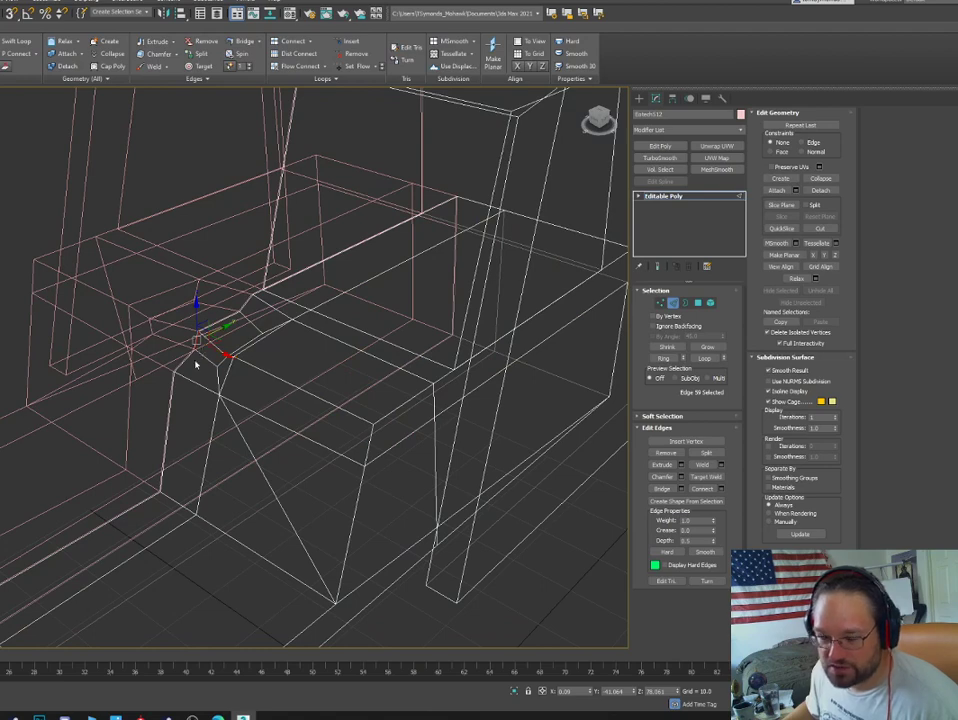
Select the two lower front vertices on the recess's centre line.
key(1)
click(195, 348)
ctrl+click(175, 371)
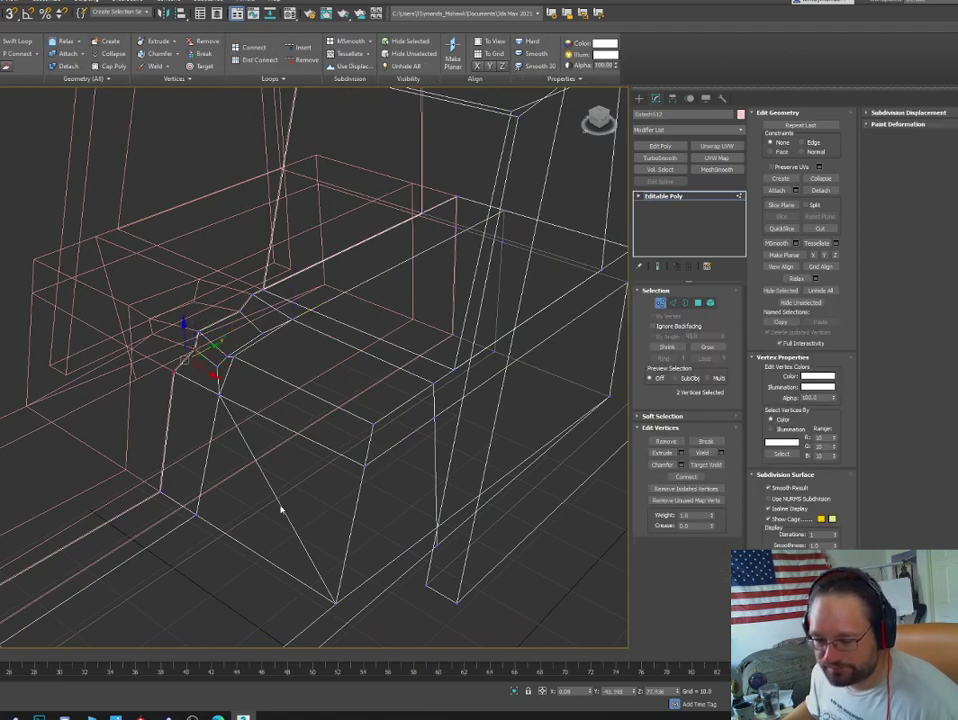
scroll(281, 510, down, 2)
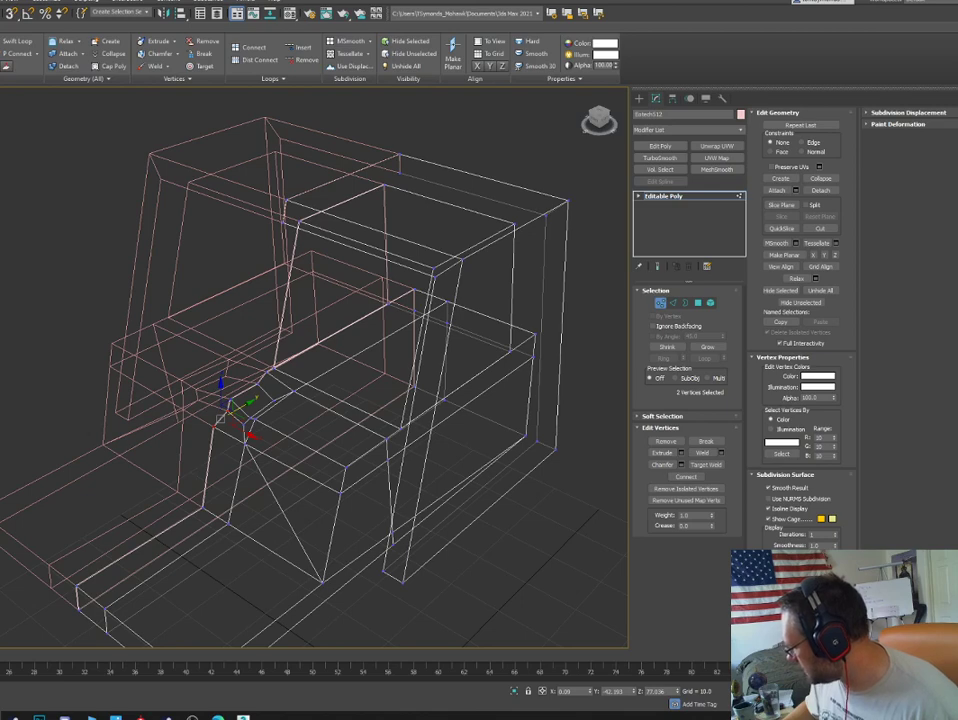
Switch to Photos, view Brawltimore2000pxWidePreview.jpg maximized, and return to 3ds Max.
click(116, 717)
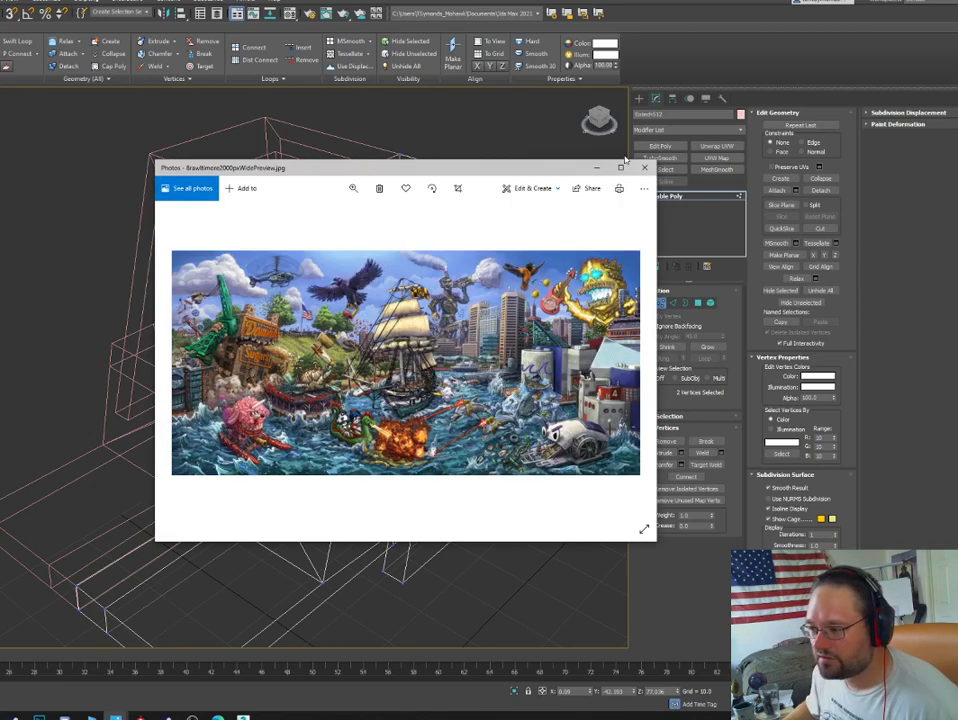
click(625, 170)
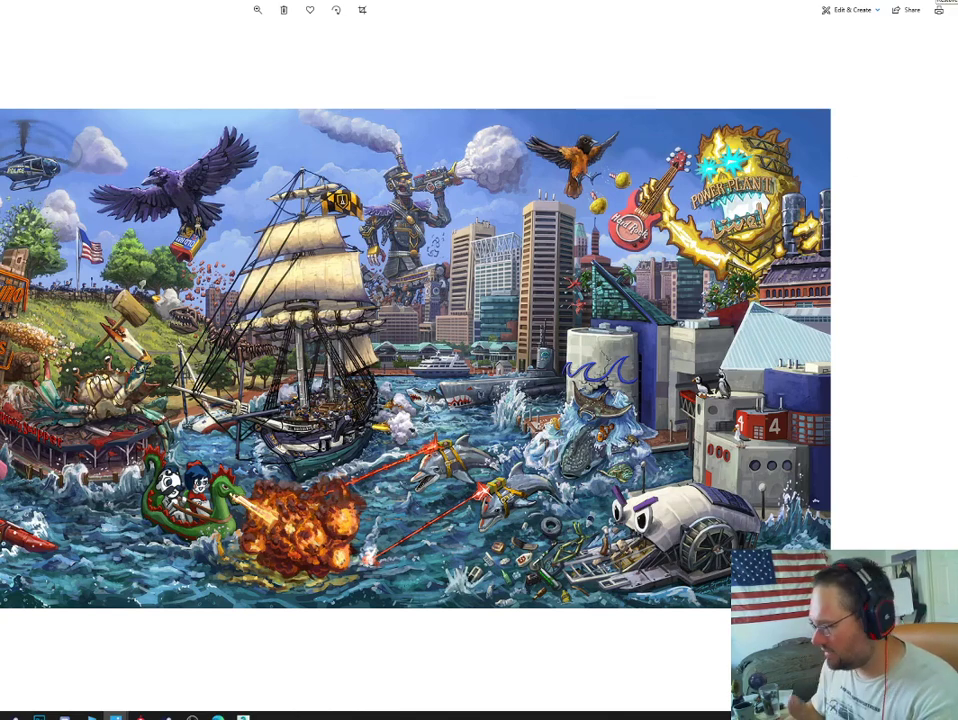
click(941, 1)
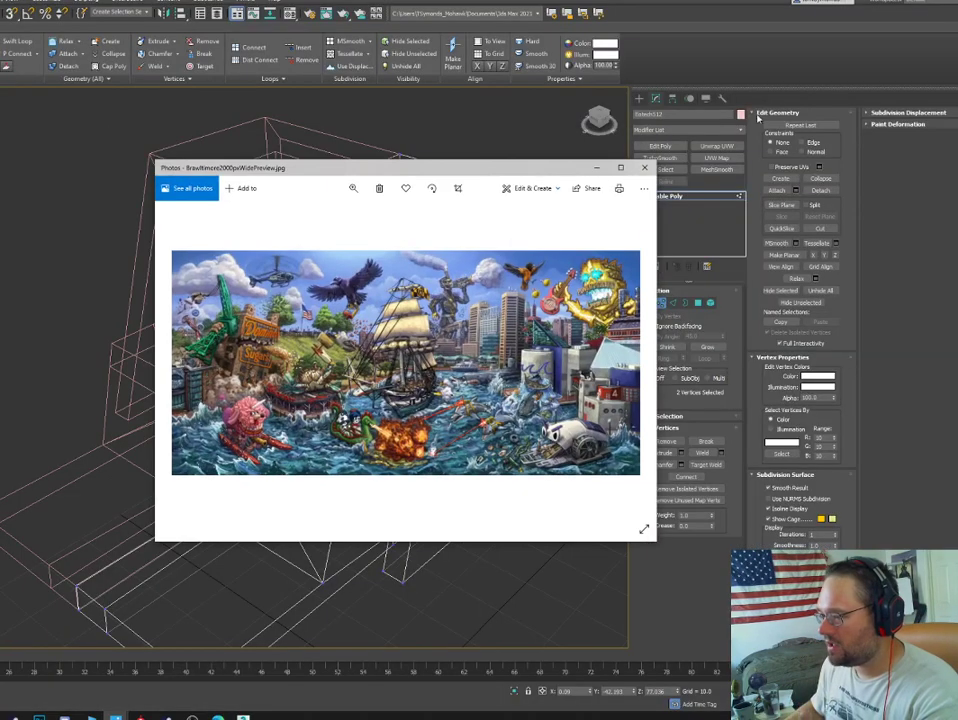
click(600, 167)
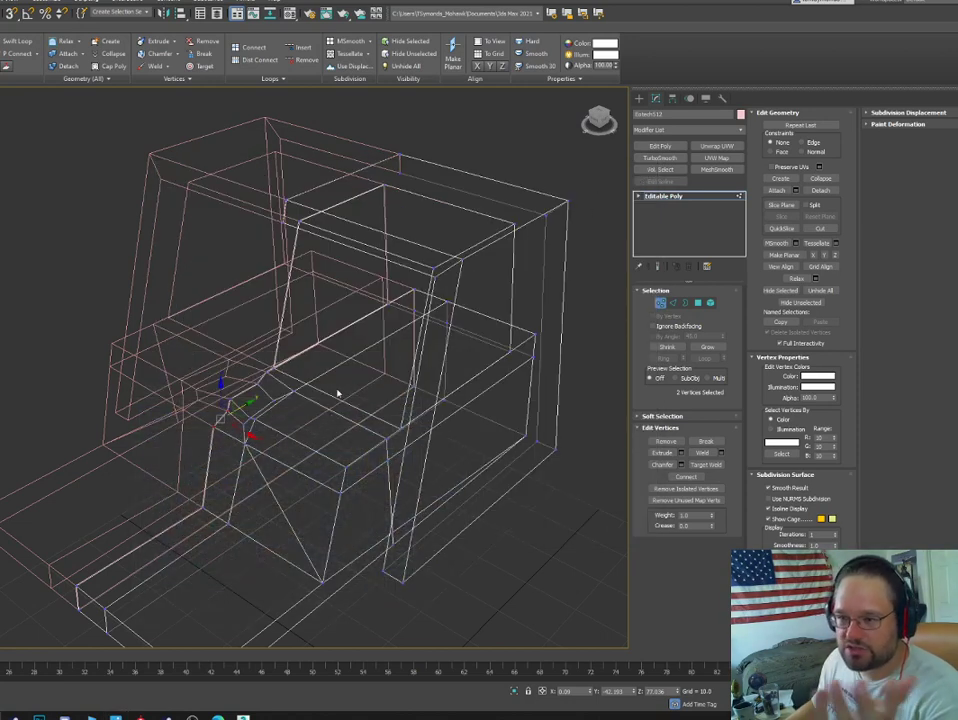
Select the four vertices running down the recess's centre line at the block's front.
scroll(227, 411, up, 3)
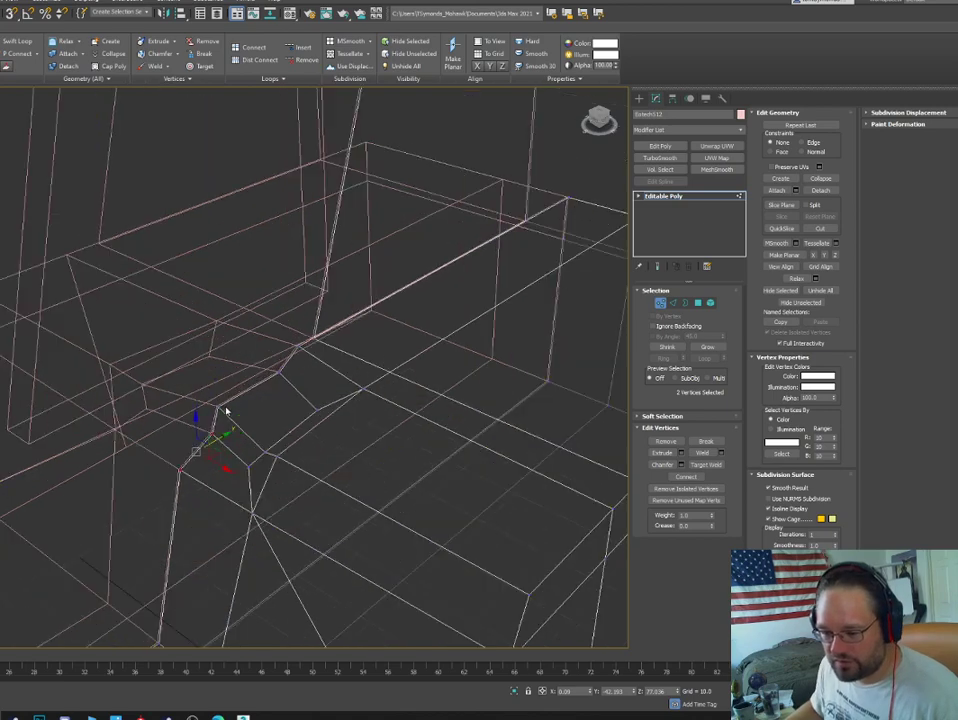
click(218, 410)
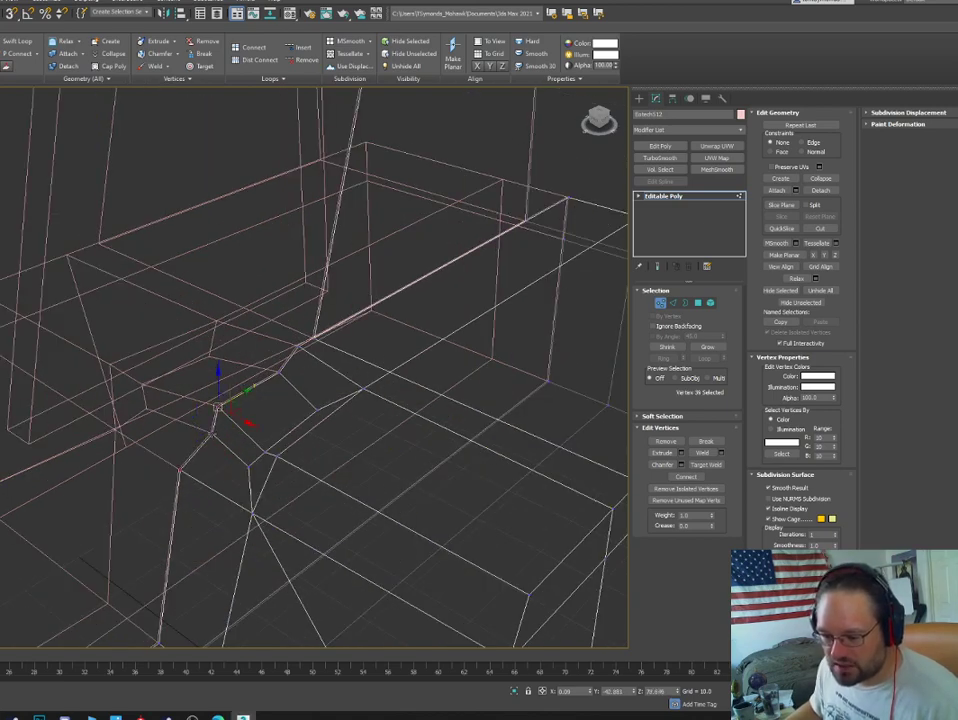
ctrl+click(211, 433)
ctrl+click(179, 468)
scroll(186, 509, down, 3)
middle_drag(186, 511, 191, 446)
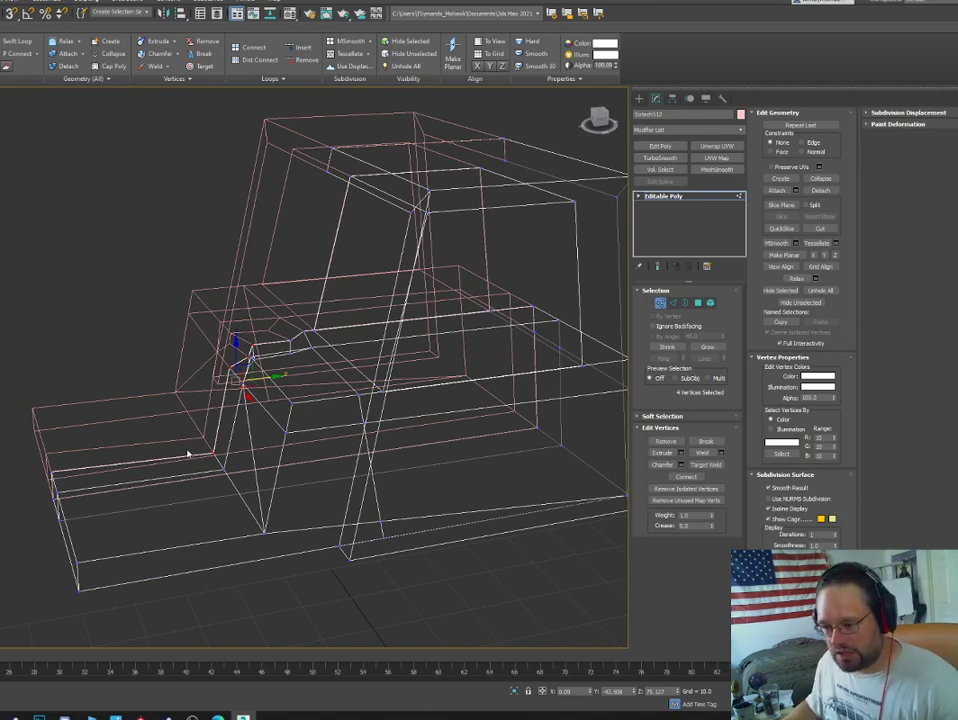
scroll(235, 420, up, 5)
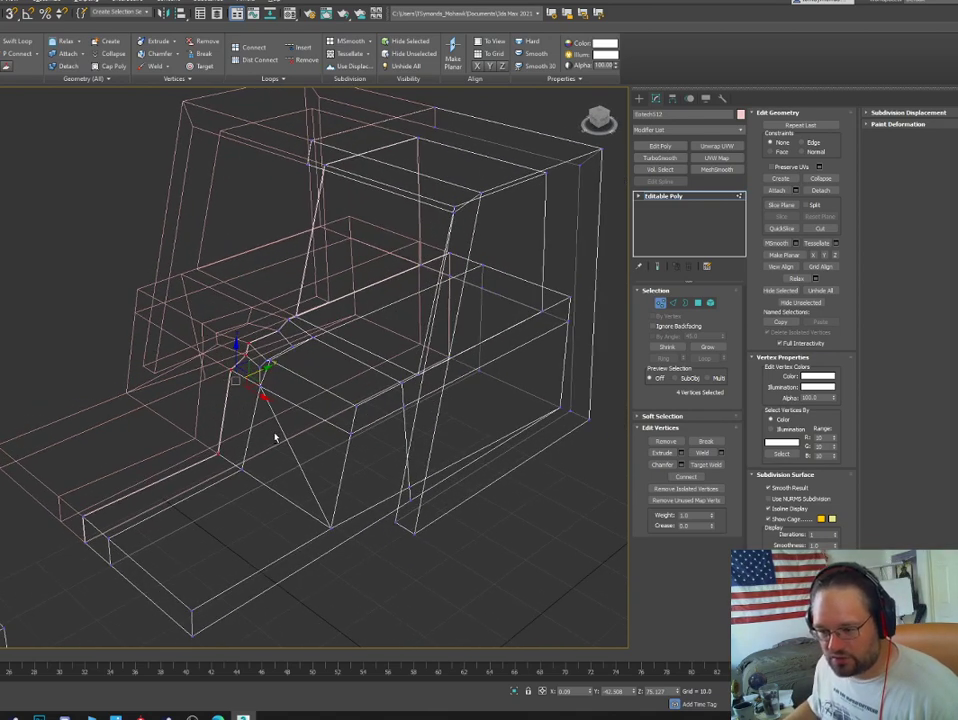
Switch the viewport to shaded display and check the recess's centre-line vertices.
key(F3)
scroll(245, 360, up, 3)
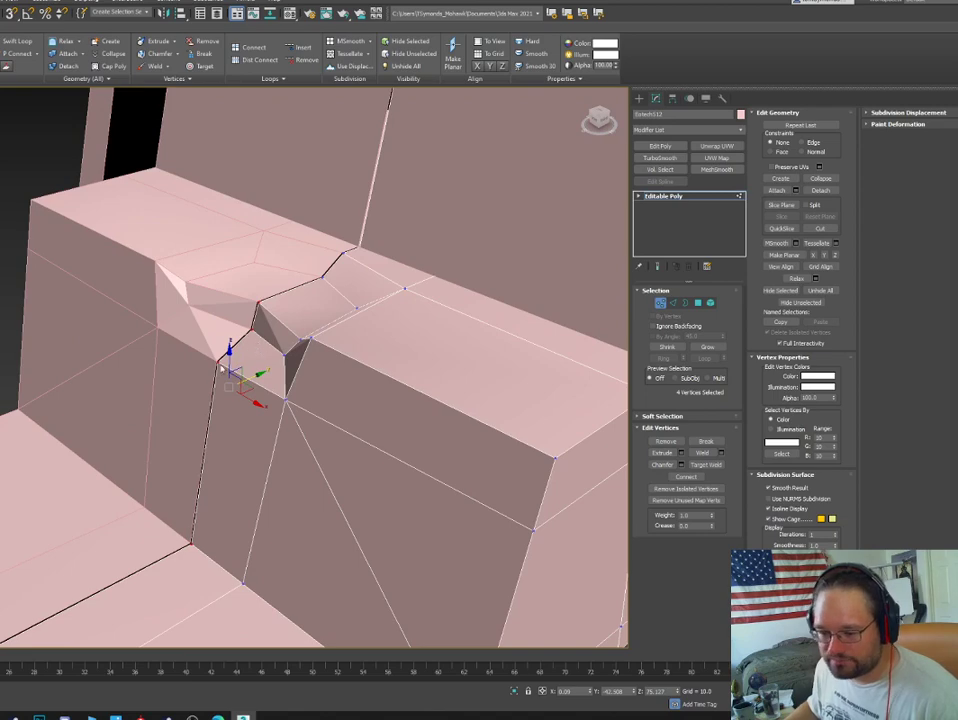
click(217, 357)
click(661, 302)
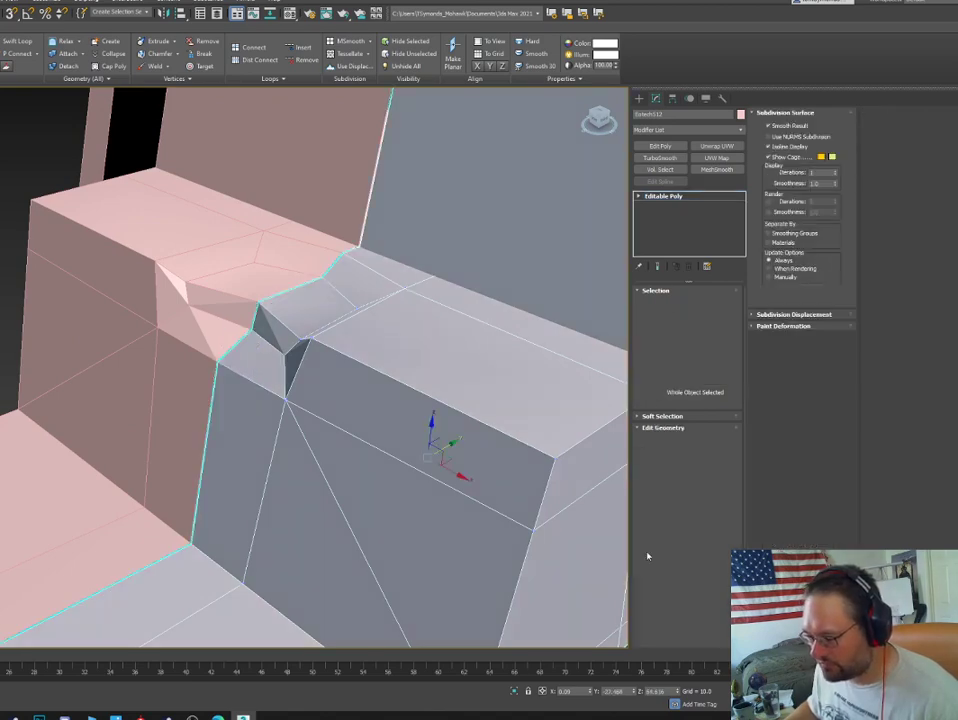
key(1)
click(257, 301)
scroll(257, 301, down, 4)
alt+middle_drag(258, 303, 311, 368)
scroll(298, 330, up, 3)
scroll(308, 316, down, 2)
Select the four polygons of the block's lower front face and clone them outward as a separate element.
key(4)
click(331, 424)
mouse_move(329, 420)
alt+middle_down()
mouse_move(356, 397)
mouse_move(274, 364)
alt+middle_up()
ctrl+click(378, 400)
ctrl+click(360, 365)
ctrl+click(306, 378)
mouse_move(374, 391)
shift+mouse_down()
mouse_move(319, 400)
mouse_move(365, 382)
shift+mouse_up()
click(351, 360)
Select the cloned front panel's open border and extend it back toward the block to give the panel thickness.
key(r)
key(3)
click(351, 371)
key(w)
scroll(350, 397, up, 3)
alt+middle_drag(332, 388, 346, 417)
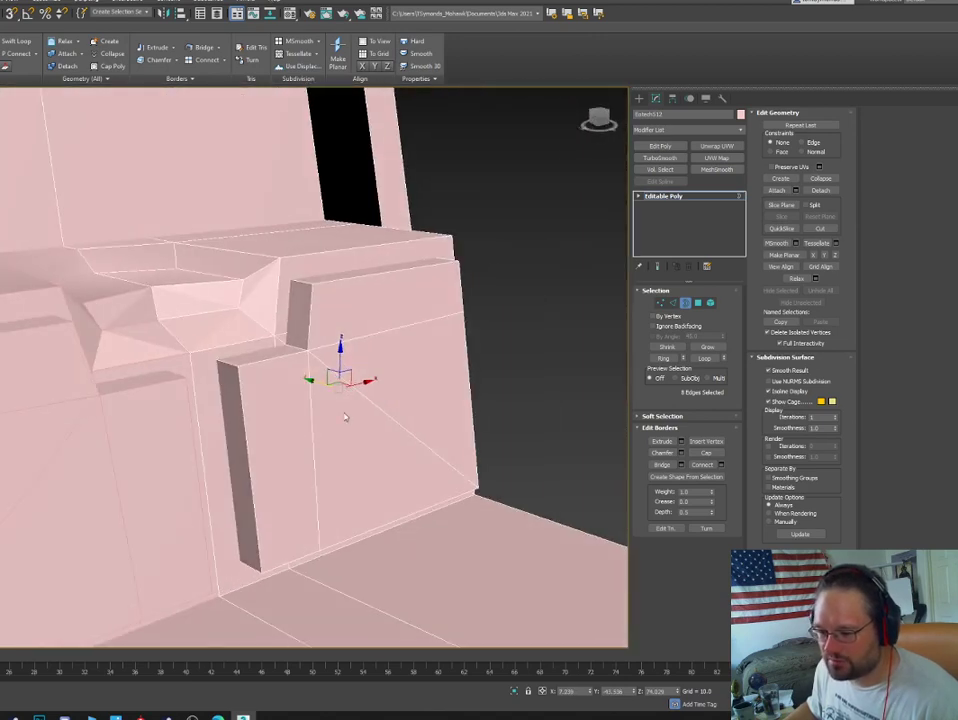
Delete the front panel's side polygon that faces the mirror centre line.
key(4)
click(233, 418)
key(Delete)
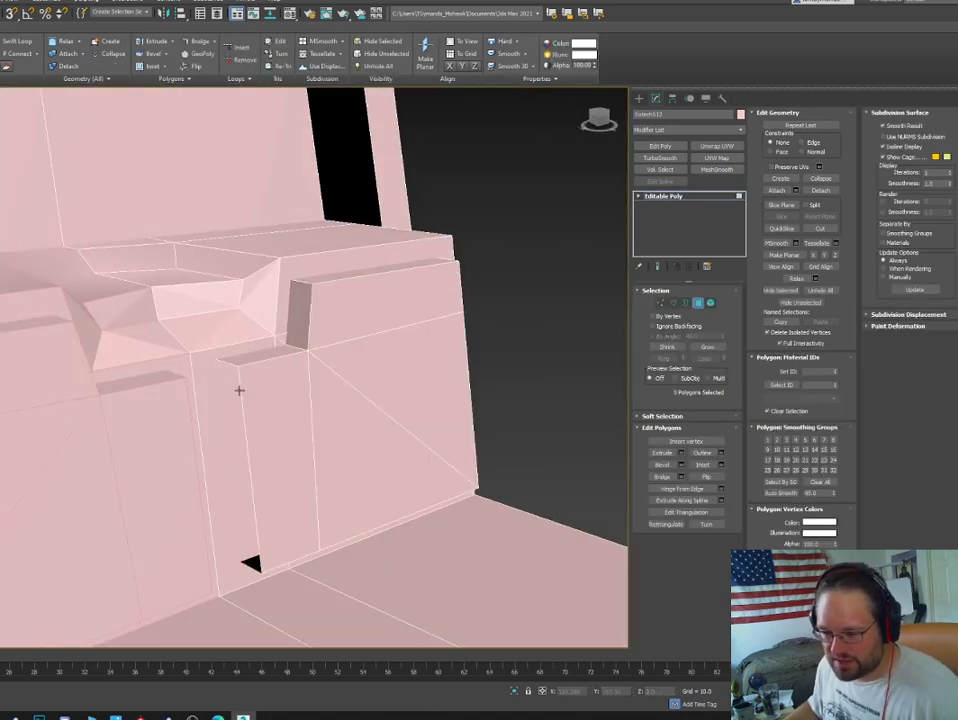
Move the panel's three open inner edges onto the mirror centre line at X 0 and return to object level.
key(2)
click(239, 390)
double_click(240, 399)
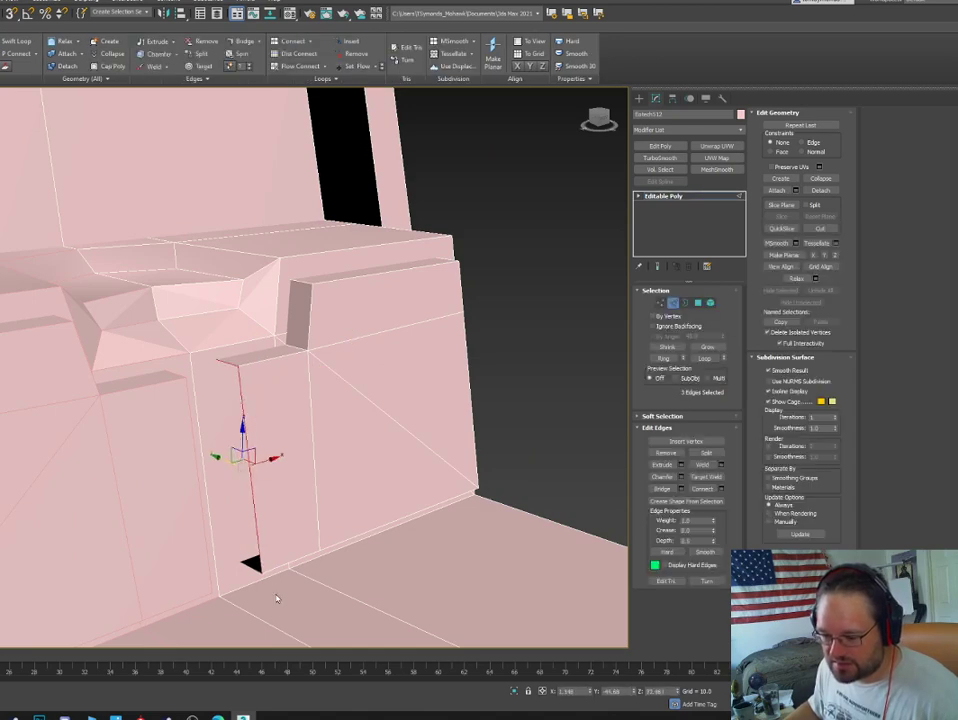
right_click(590, 691)
alt+middle_drag(440, 461, 330, 472)
click(673, 304)
scroll(520, 335, down, 5)
alt+middle_drag(520, 335, 209, 363)
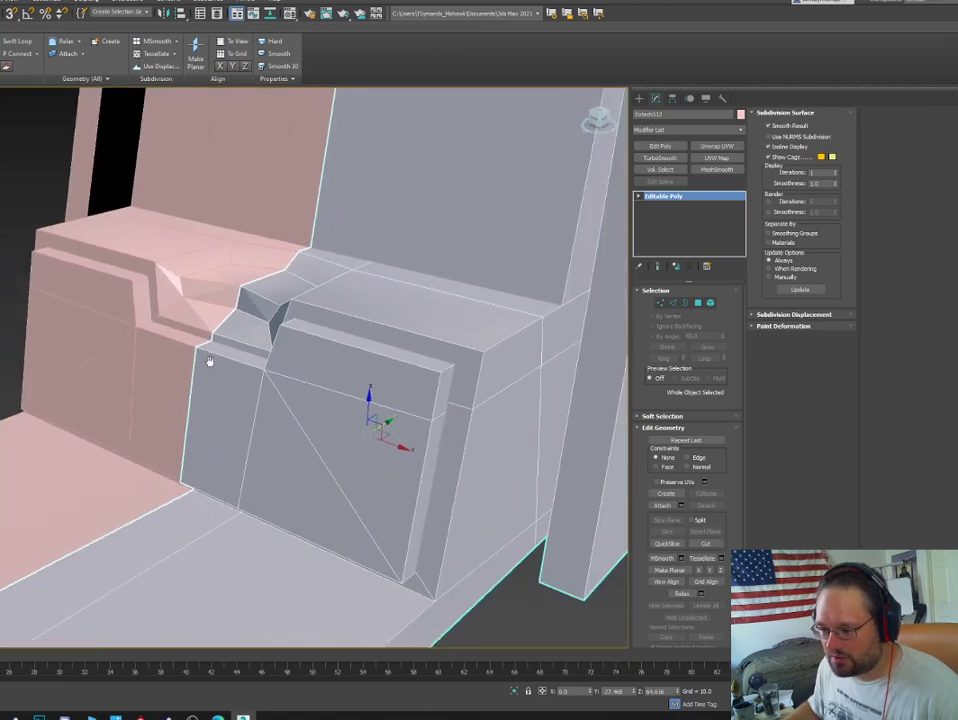
Open the Material Editor and assign the brown Solid Glass material to the edited half of the seat.
key(5)
click(201, 380)
key(m)
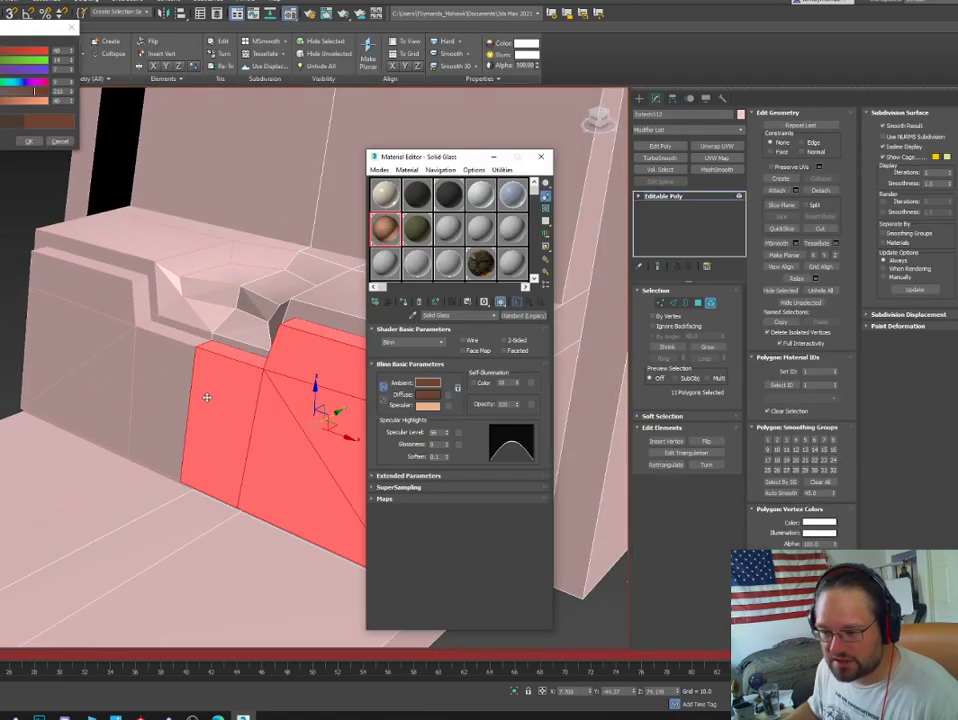
key(Escape)
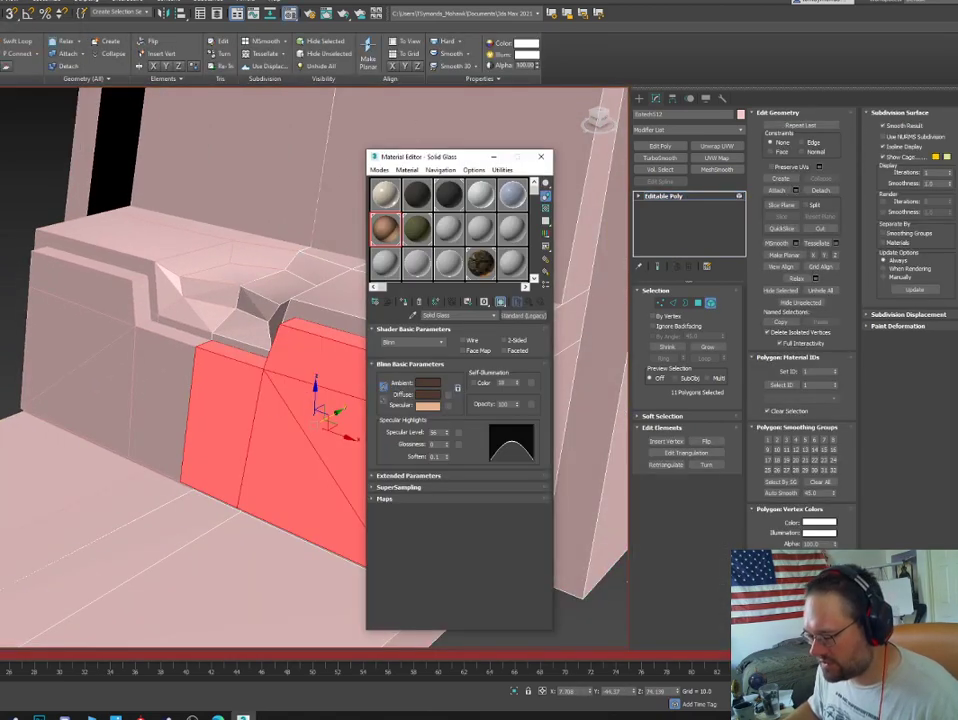
key(n)
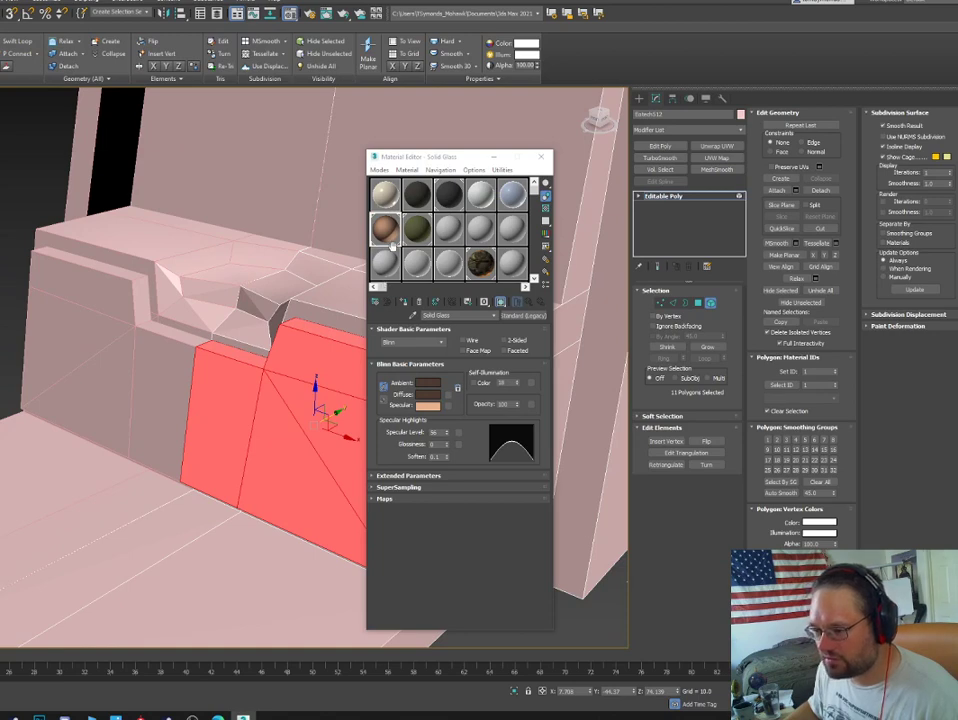
click(710, 303)
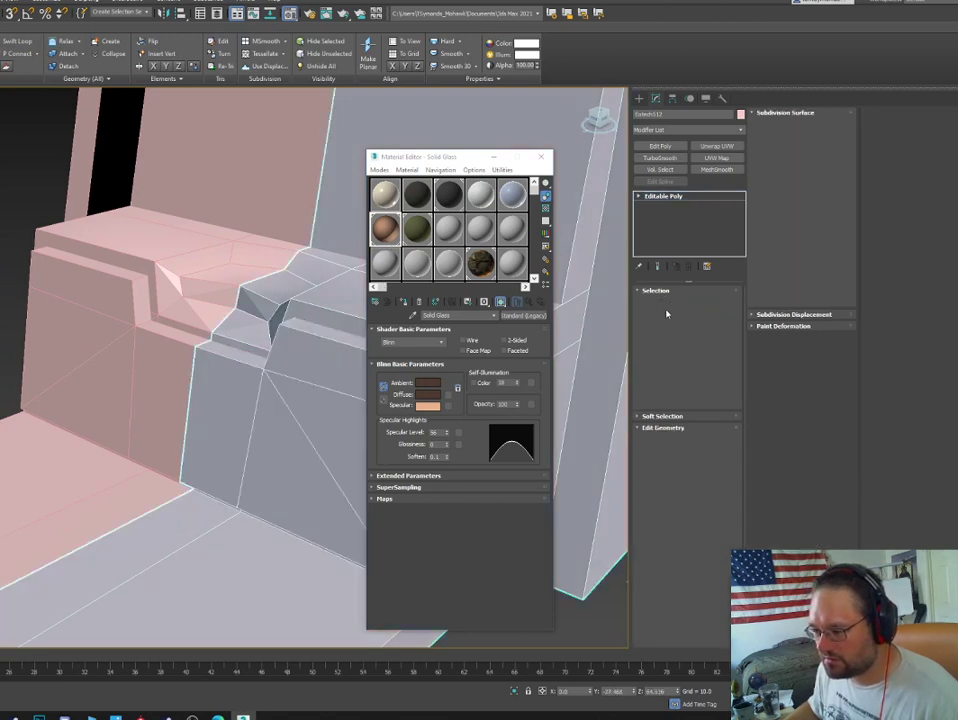
click(404, 302)
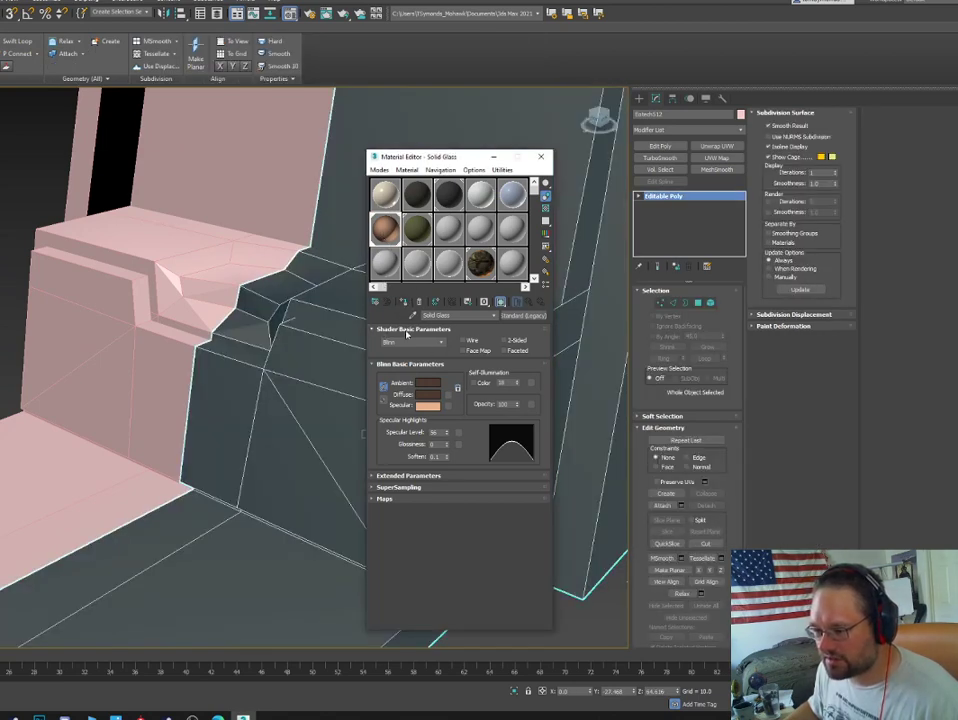
Assign the same Solid Glass material to the mirrored half of the seat.
scroll(120, 330, down, 6)
mouse_move(128, 335)
alt+middle_down()
mouse_move(107, 322)
mouse_move(115, 327)
alt+middle_up()
click(94, 198)
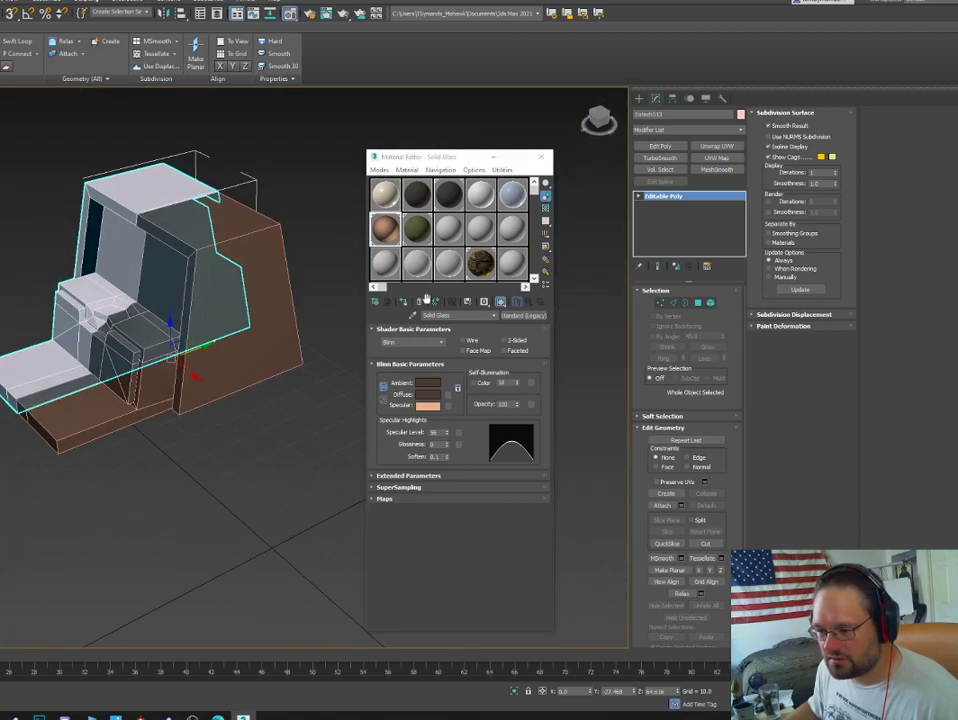
click(404, 302)
middle_drag(231, 352, 267, 366)
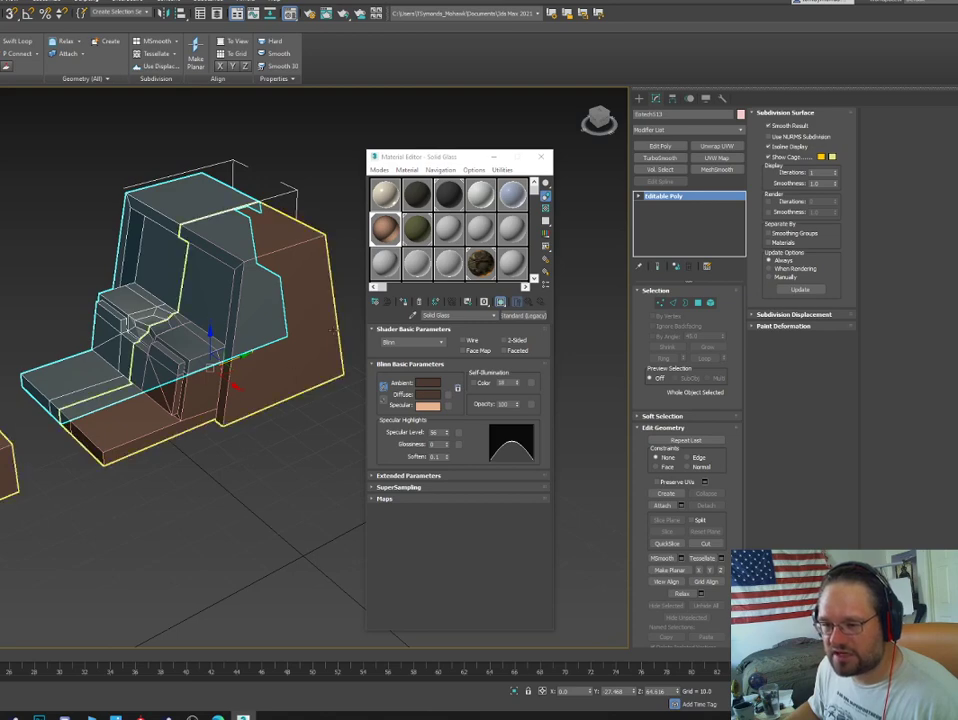
middle_drag(192, 284, 226, 290)
click(239, 409)
scroll(250, 377, up, 3)
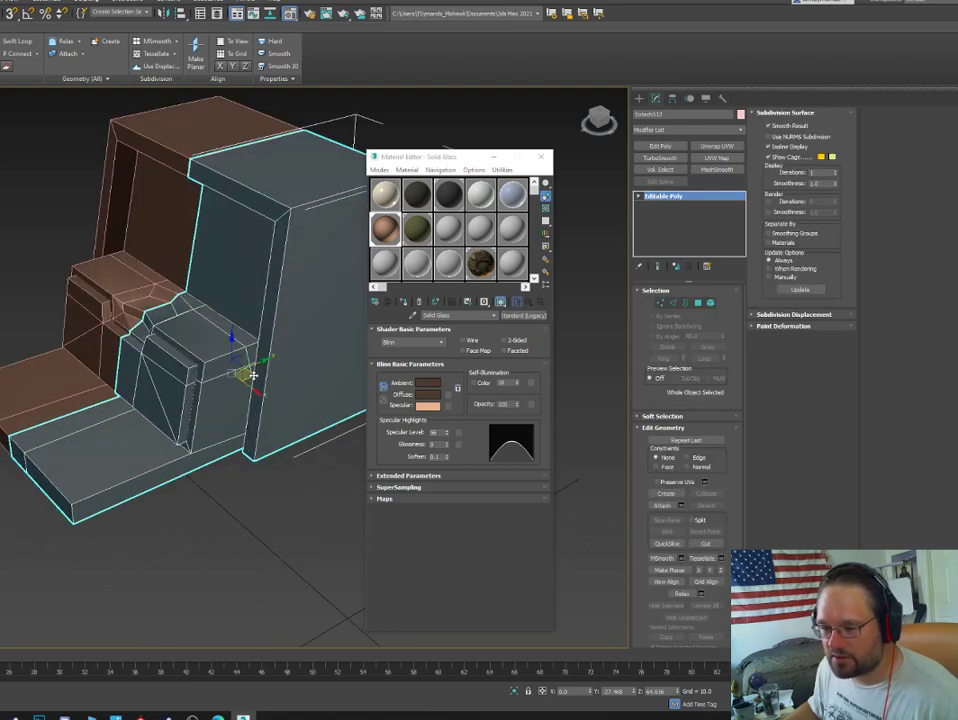
alt+middle_drag(240, 342, 221, 317)
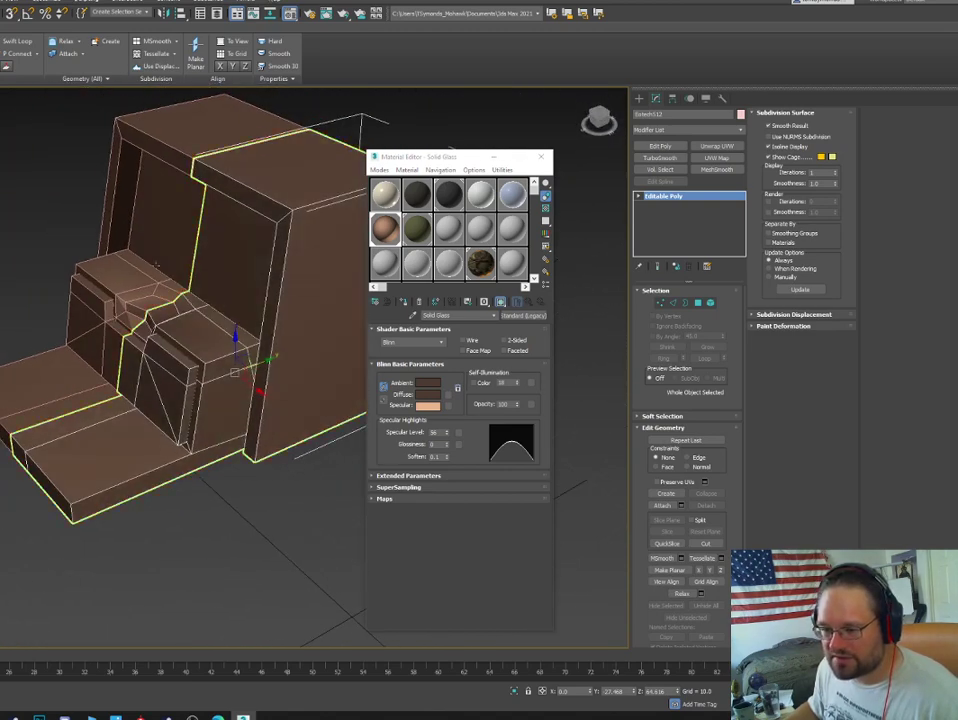
Change the Solid Glass material's diffuse colour to a lighter orange-brown.
click(173, 297)
click(220, 360)
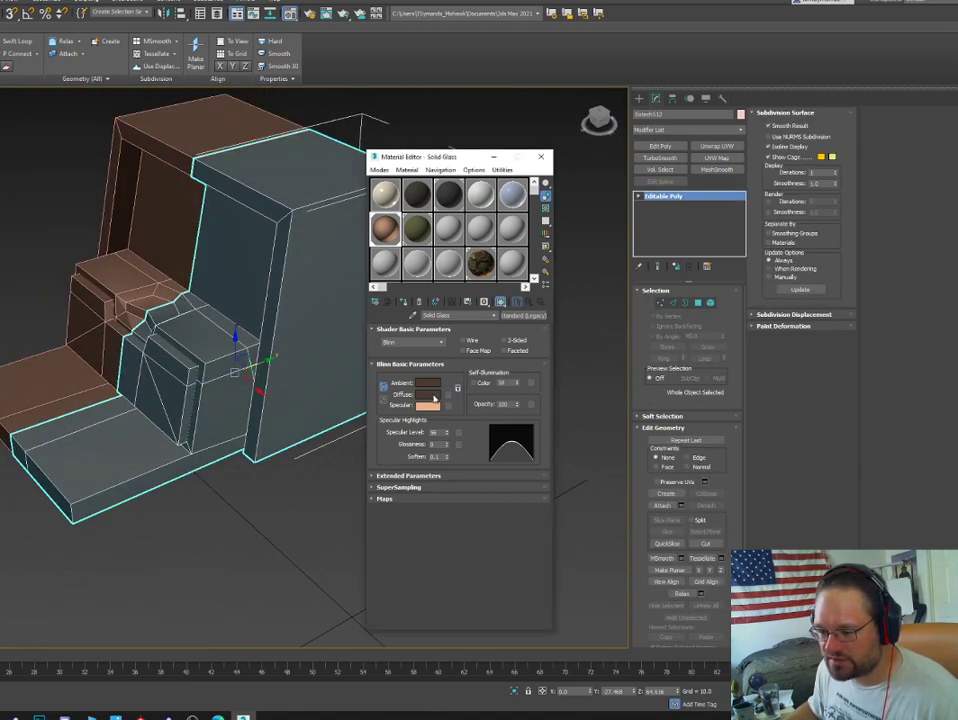
click(433, 395)
mouse_move(10, 102)
mouse_down()
mouse_move(1, 103)
mouse_move(30, 92)
mouse_move(1, 102)
mouse_up()
click(71, 28)
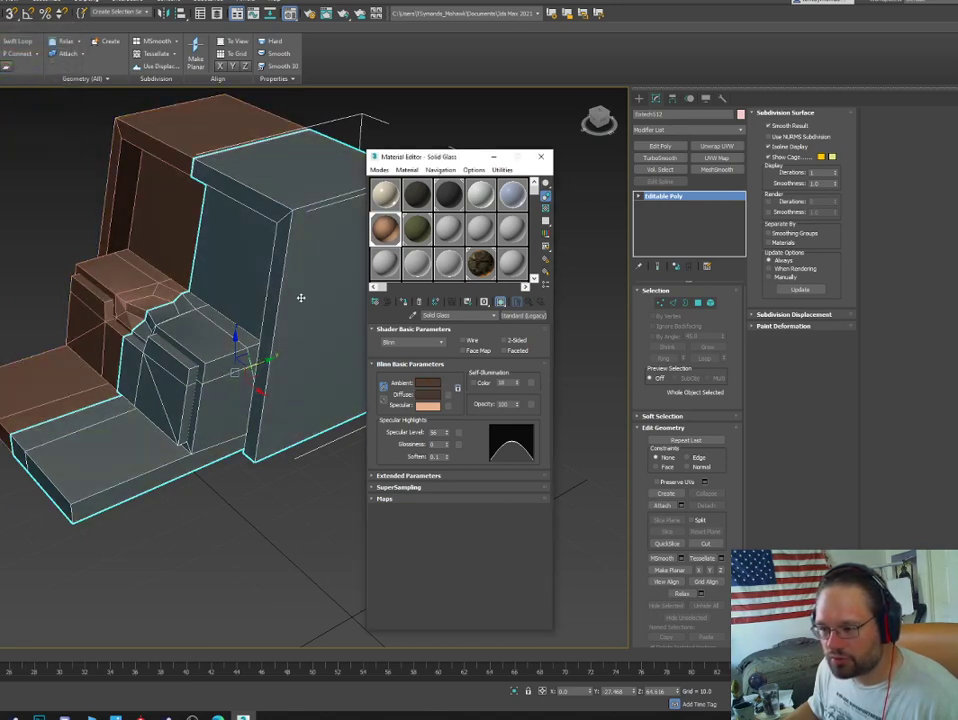
mouse_move(299, 297)
alt+middle_down()
mouse_move(310, 295)
mouse_move(297, 294)
alt+middle_up()
click(425, 396)
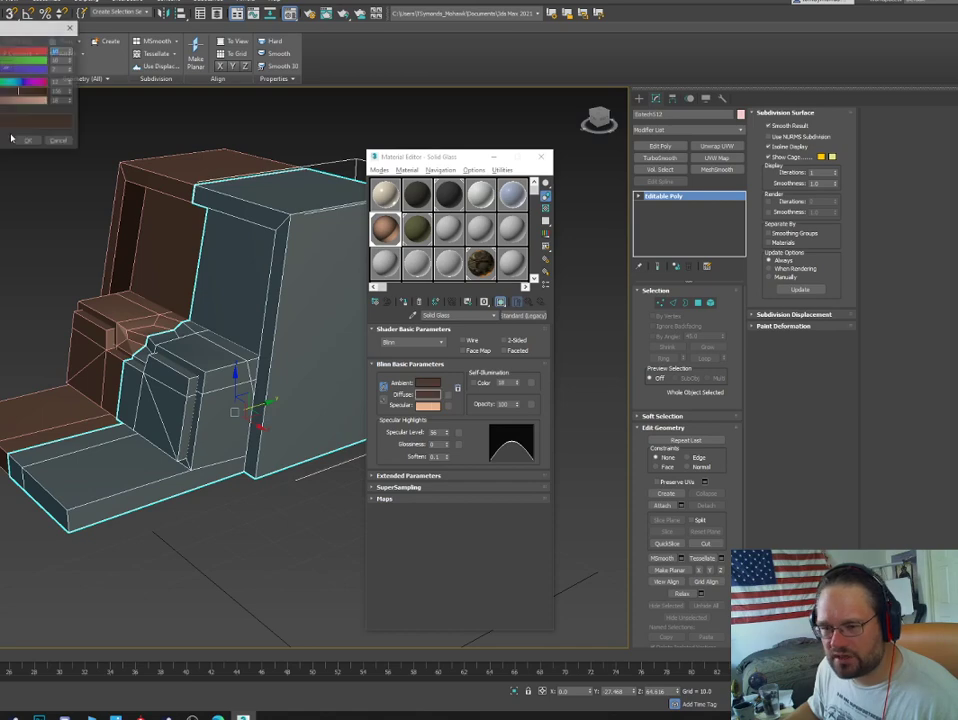
click(10, 101)
drag(26, 93, 10, 122)
click(30, 145)
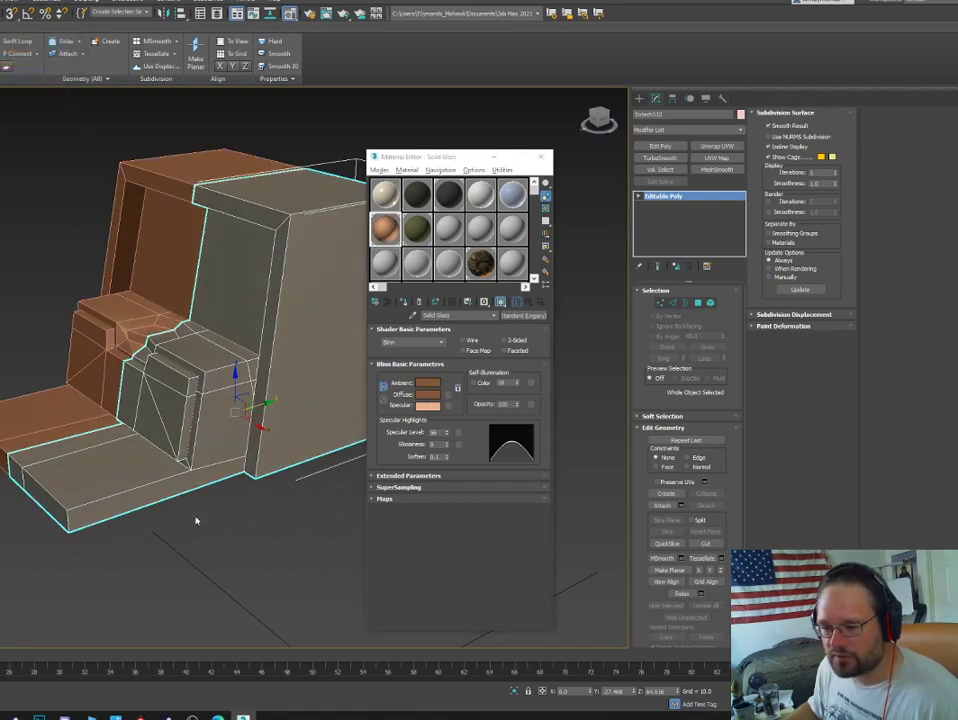
Select the front panel element and assign the Flat Black Rubber material to it.
click(195, 520)
click(216, 400)
alt+middle_drag(216, 400, 220, 404)
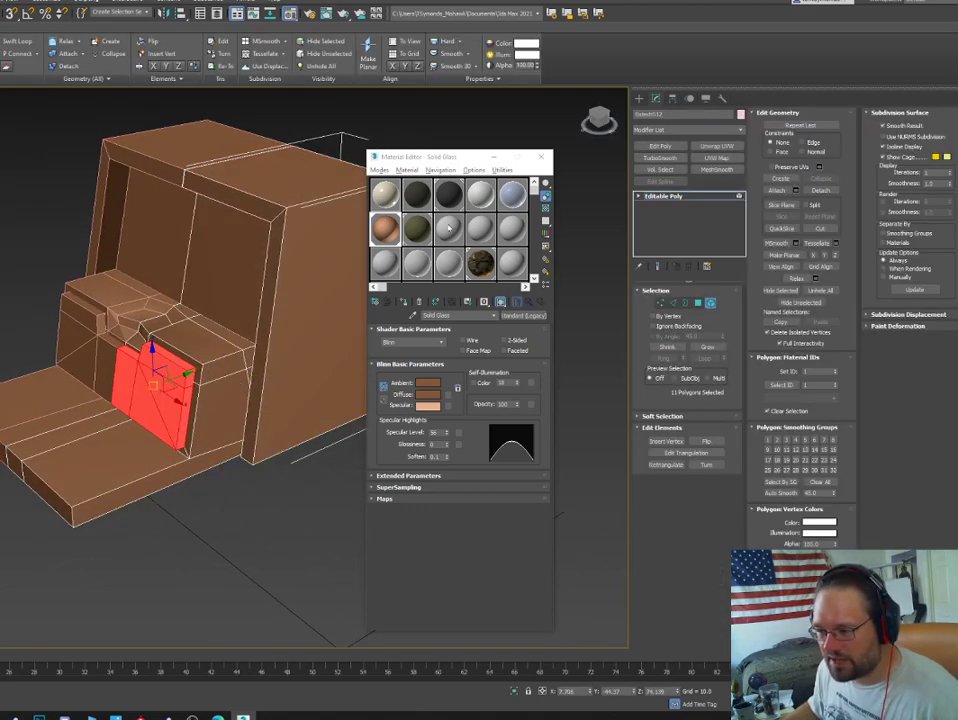
click(448, 196)
click(403, 301)
click(88, 359)
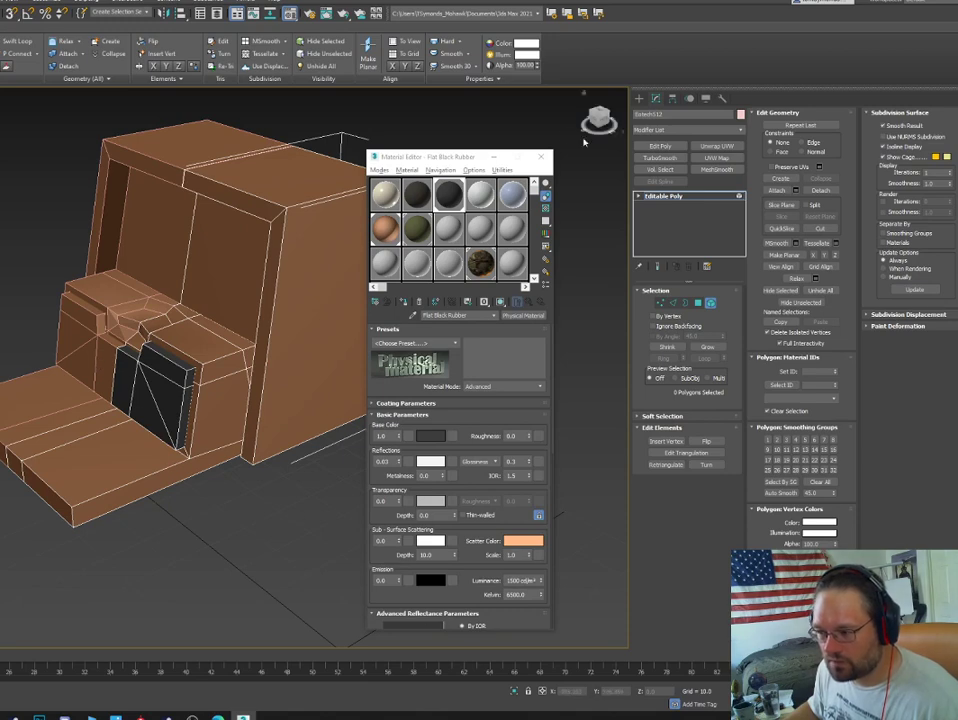
Delete the mirrored half and mirror the edited half across the X axis as an instance.
click(711, 304)
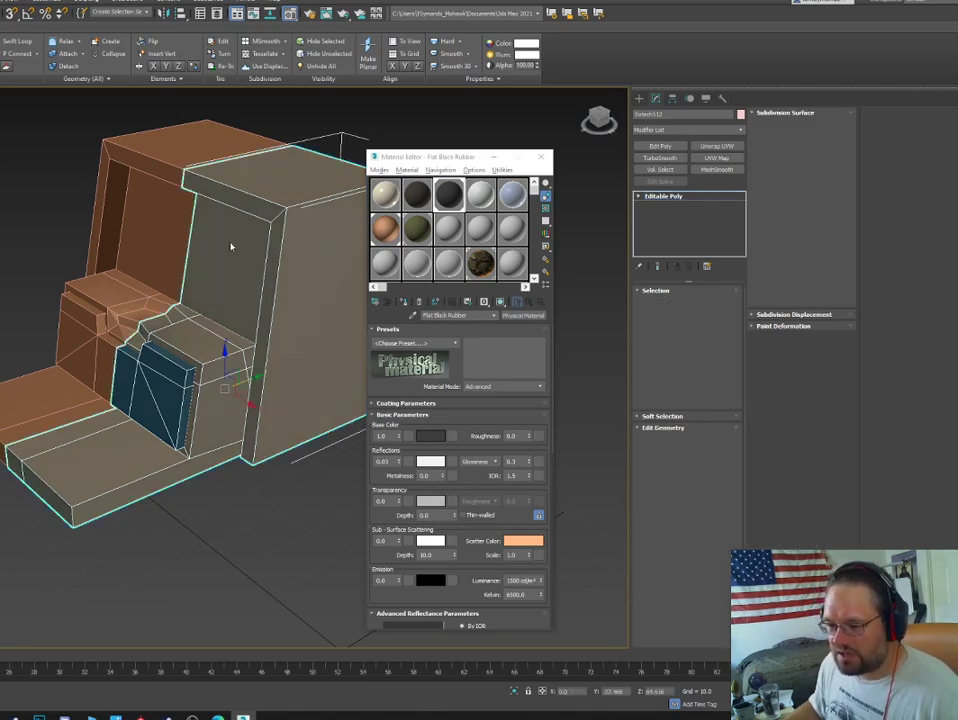
click(165, 218)
key(Delete)
click(286, 233)
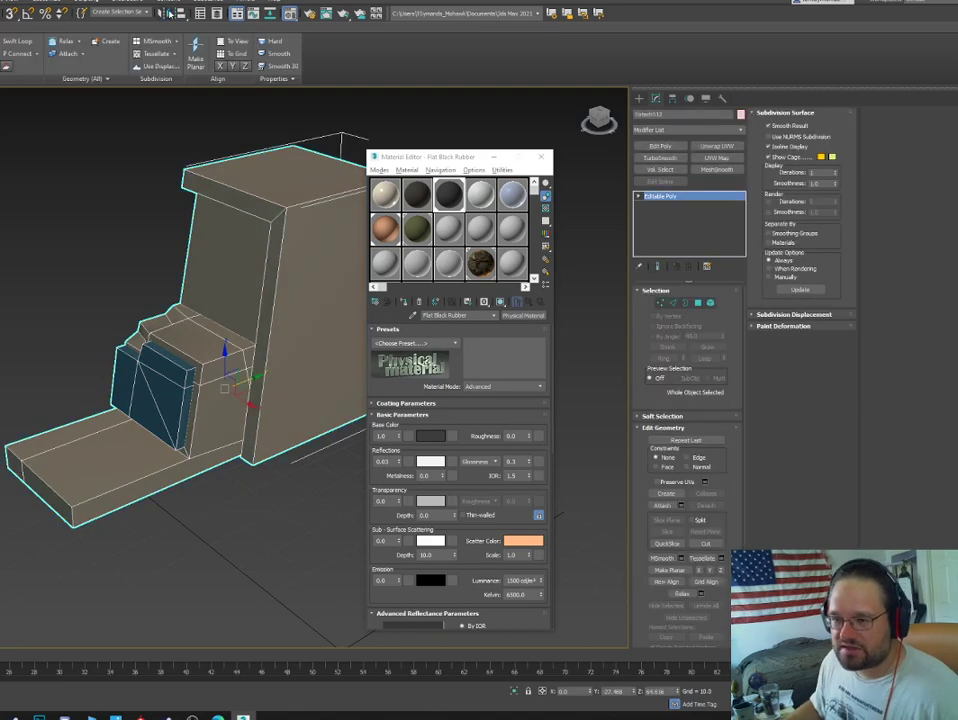
click(163, 14)
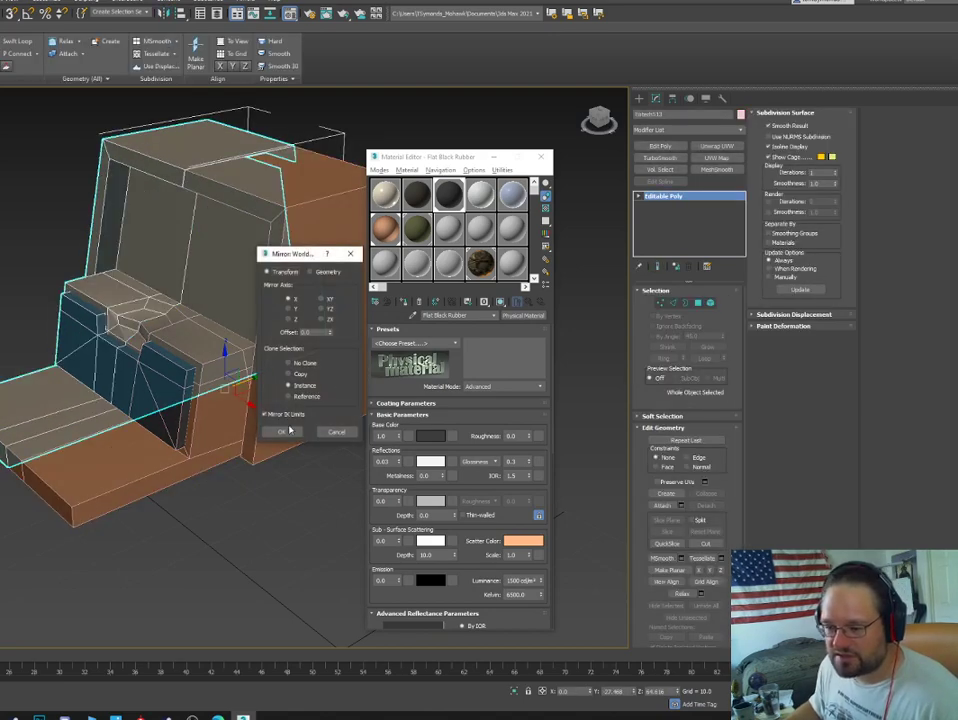
click(290, 432)
click(265, 464)
click(240, 412)
Select the two front-end polygons of the seat's base and extend them outward along Y by about 36 units.
scroll(238, 410, down, 4)
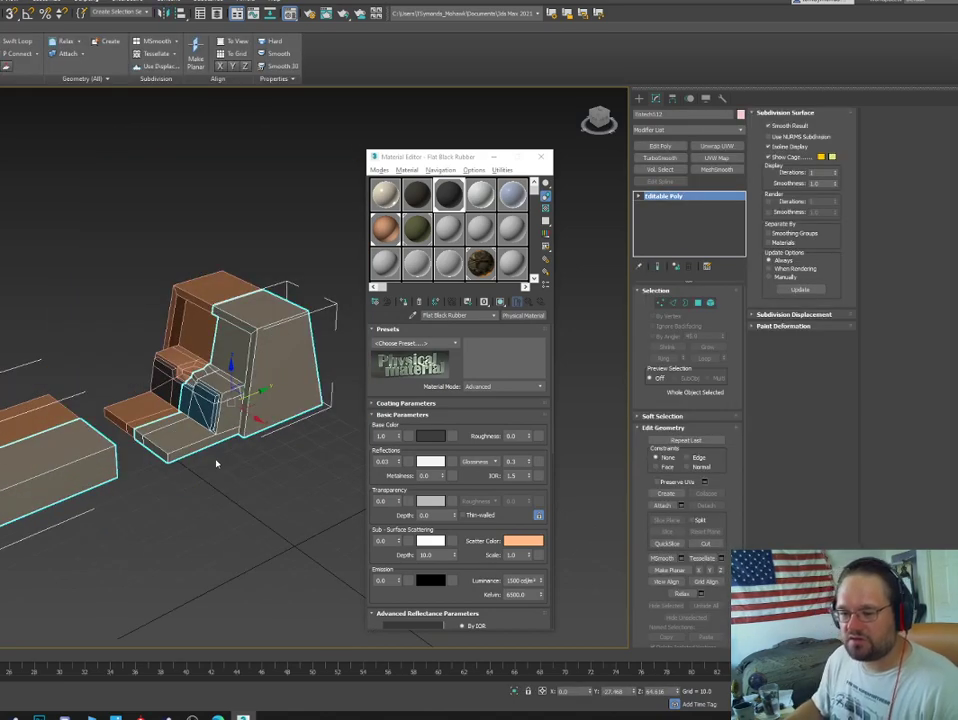
scroll(216, 464, up, 5)
click(216, 464)
click(188, 407)
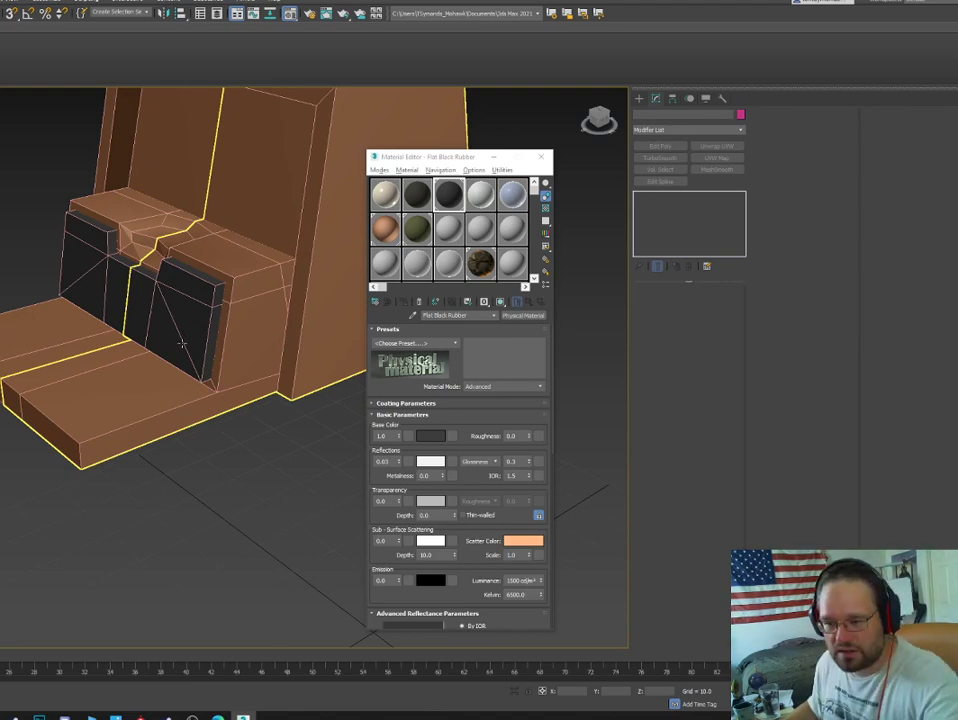
middle_drag(173, 306, 241, 373)
click(241, 373)
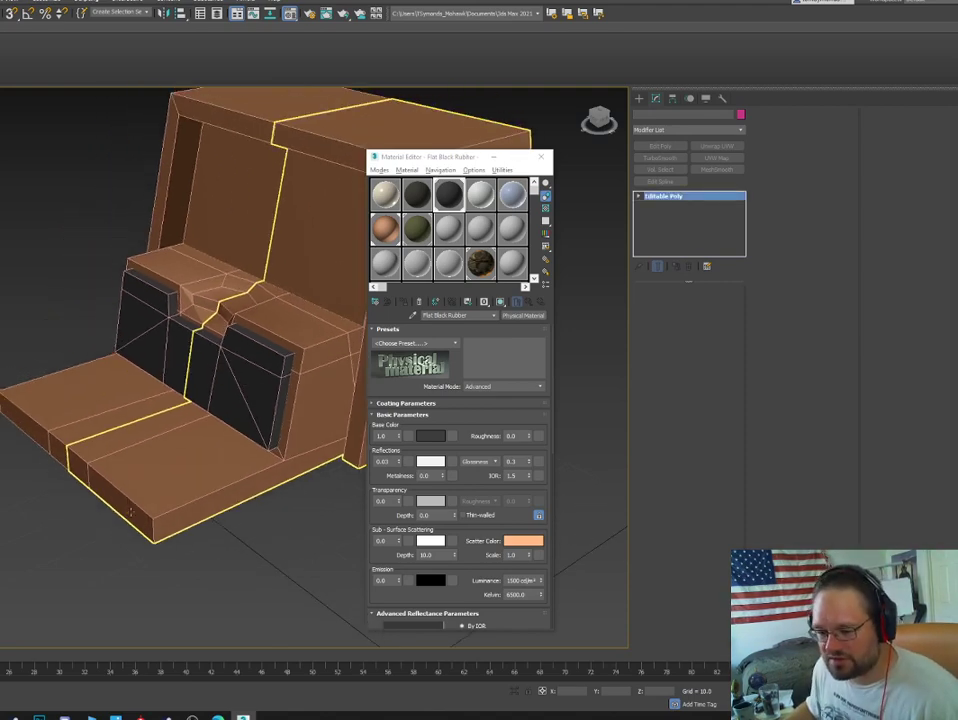
key(4)
click(114, 500)
ctrl+click(77, 471)
scroll(74, 471, down, 5)
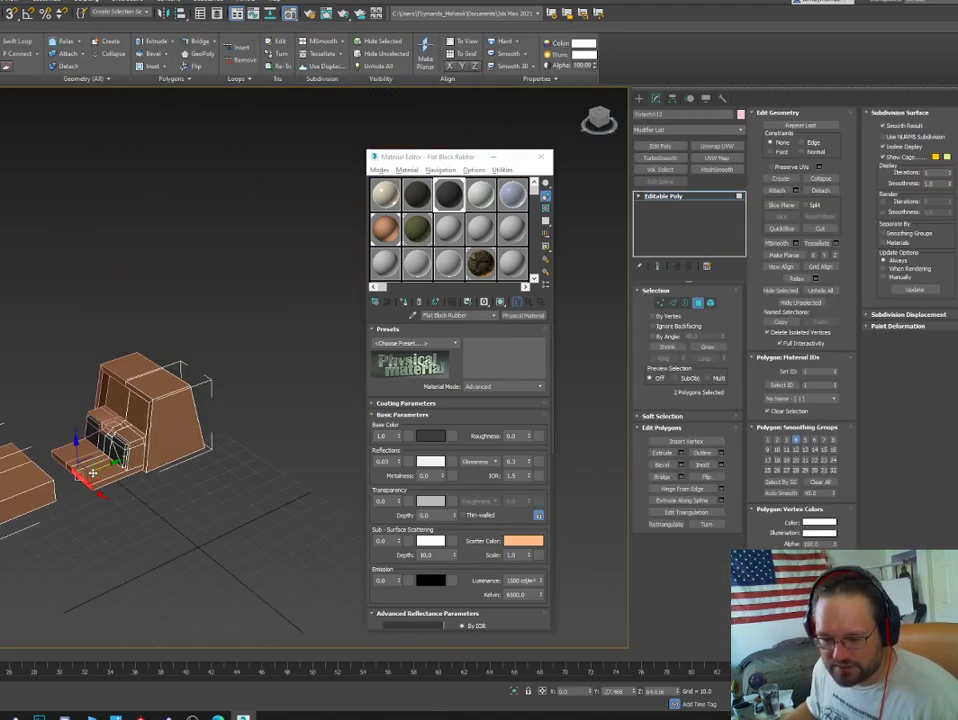
drag(93, 469, 21, 488)
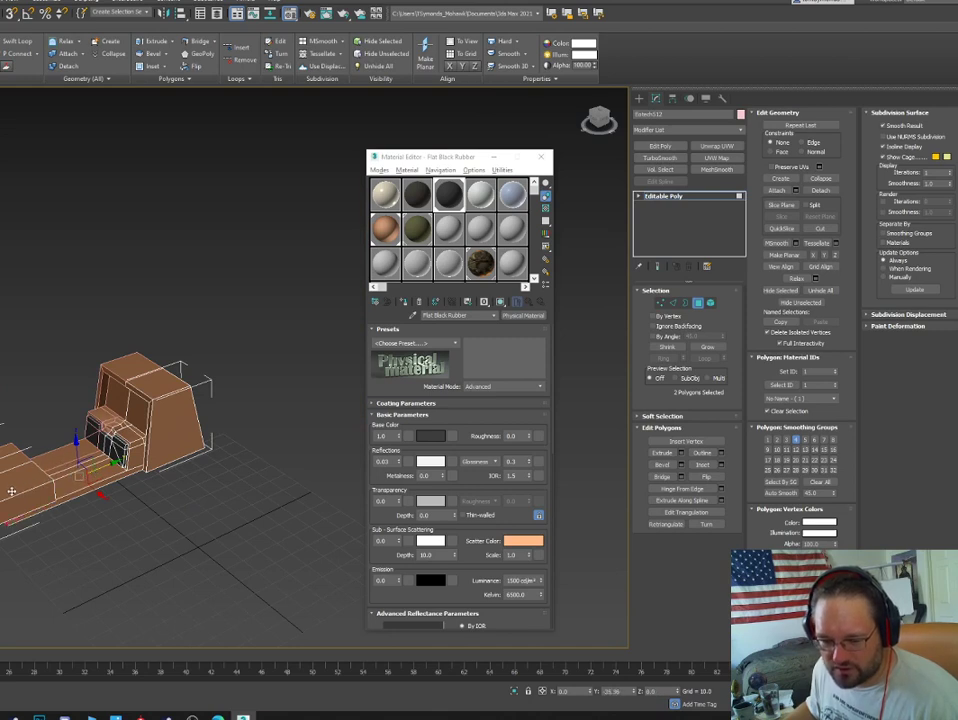
middle_drag(11, 492, 31, 494)
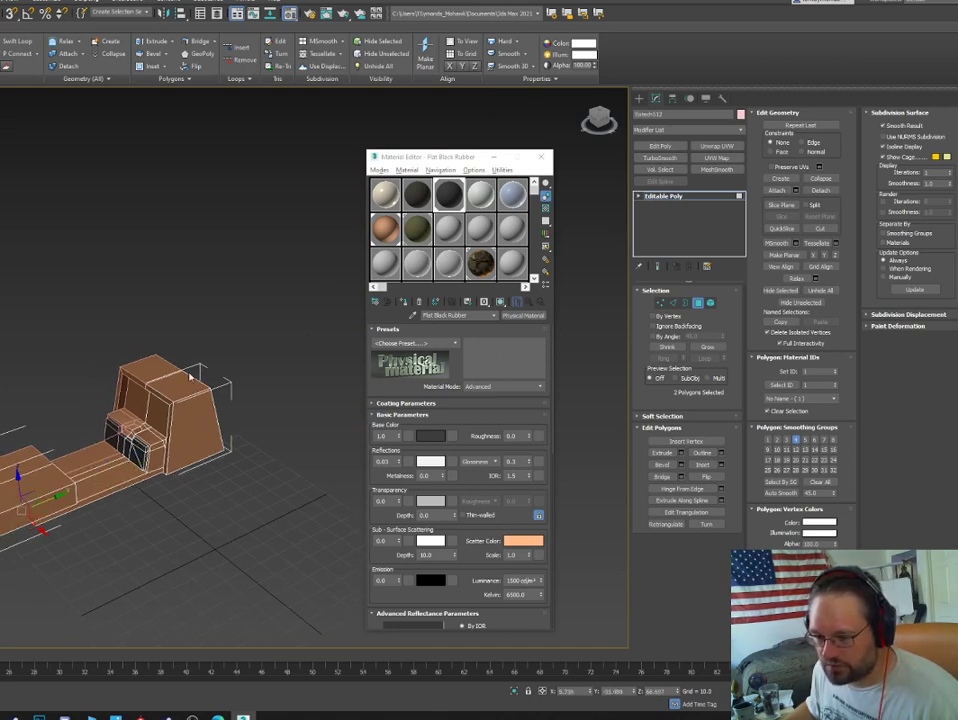
Close the Material Editor and select the large side polygon of the seat's tall back block.
click(198, 405)
key(Delete)
alt+middle_drag(150, 440, 78, 447)
click(201, 525)
scroll(202, 525, up, 6)
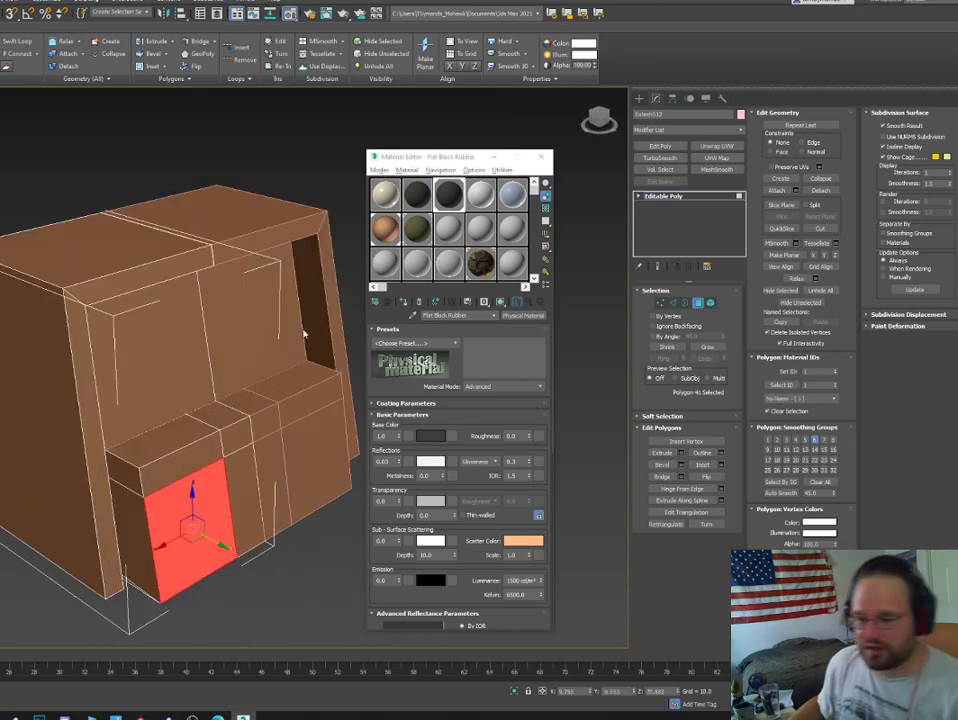
key(m)
click(38, 345)
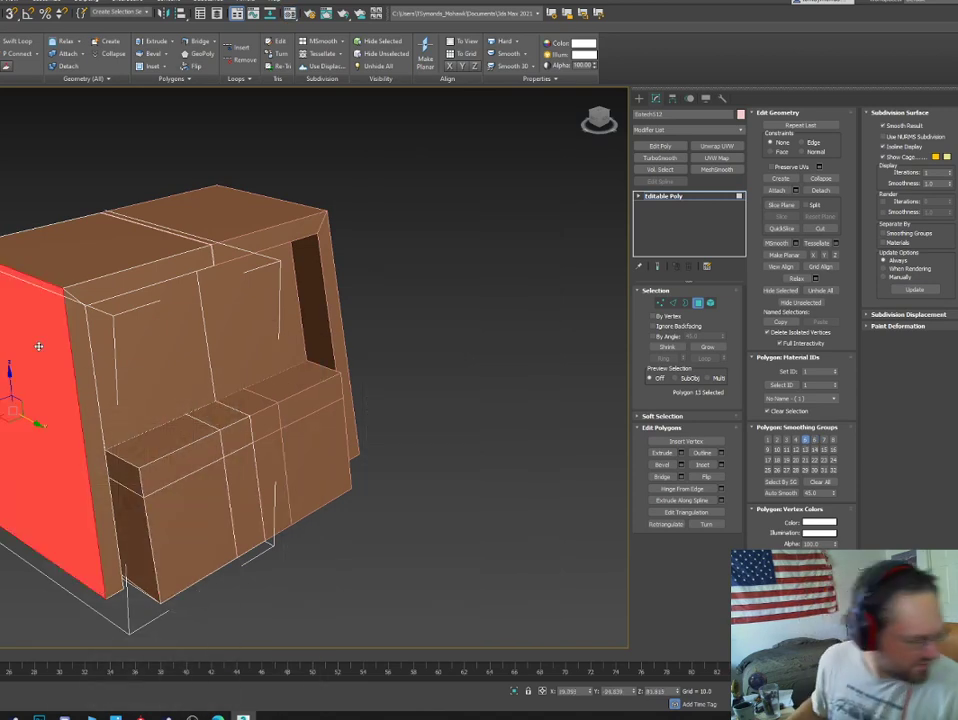
Add two closely spaced horizontal edge loops across the side of the tall back block with Swift Loop, and constrain movement to edges.
key(2)
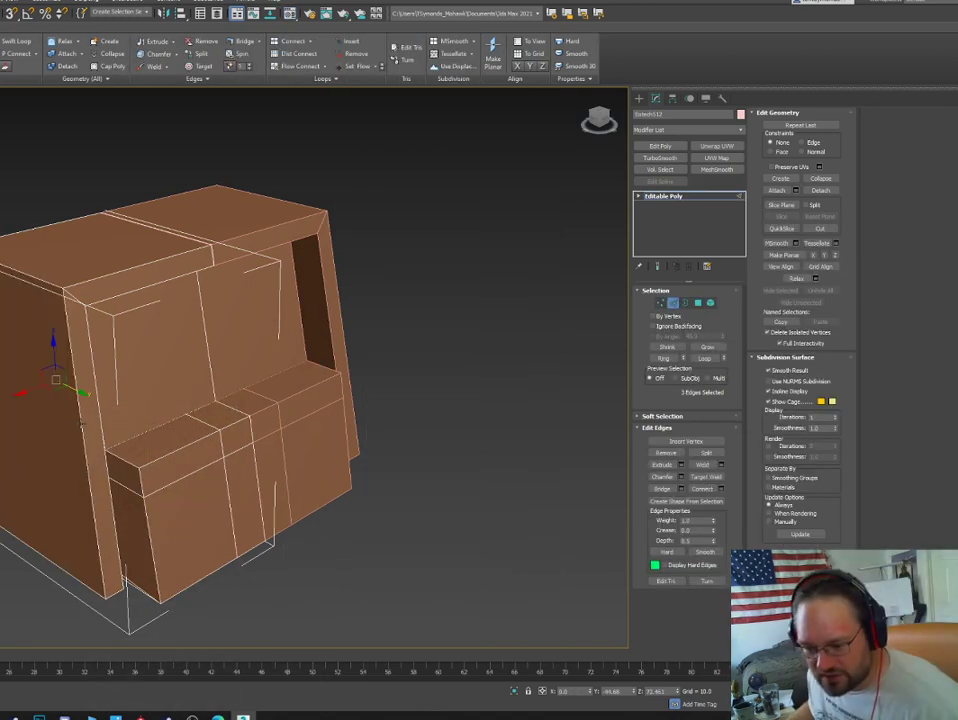
click(110, 427)
ctrl+click(100, 418)
alt+middle_drag(100, 418, 125, 407)
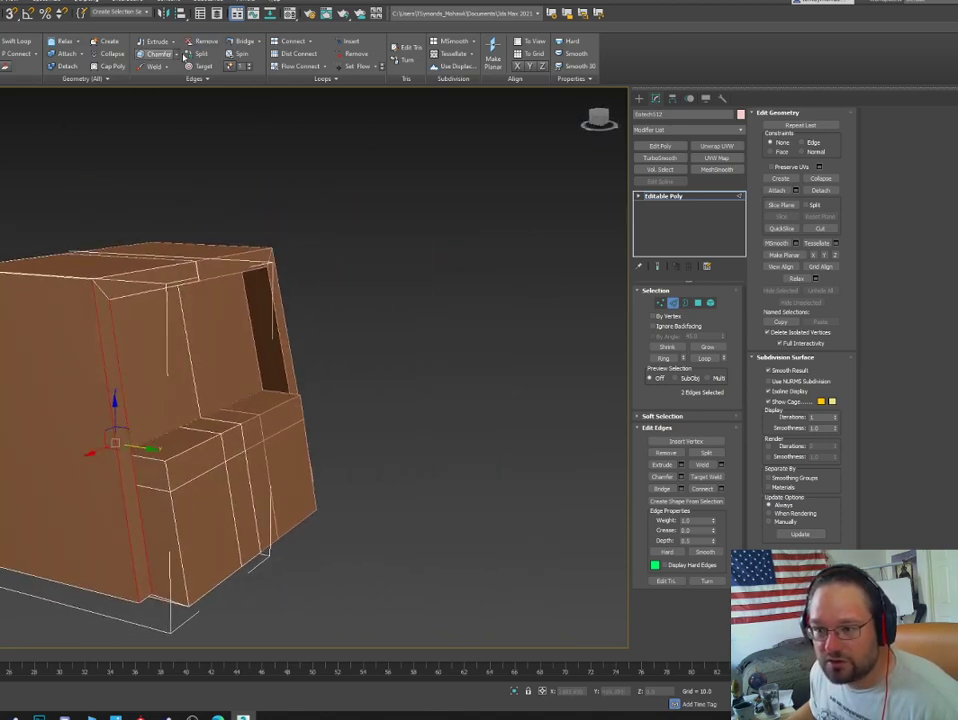
click(15, 41)
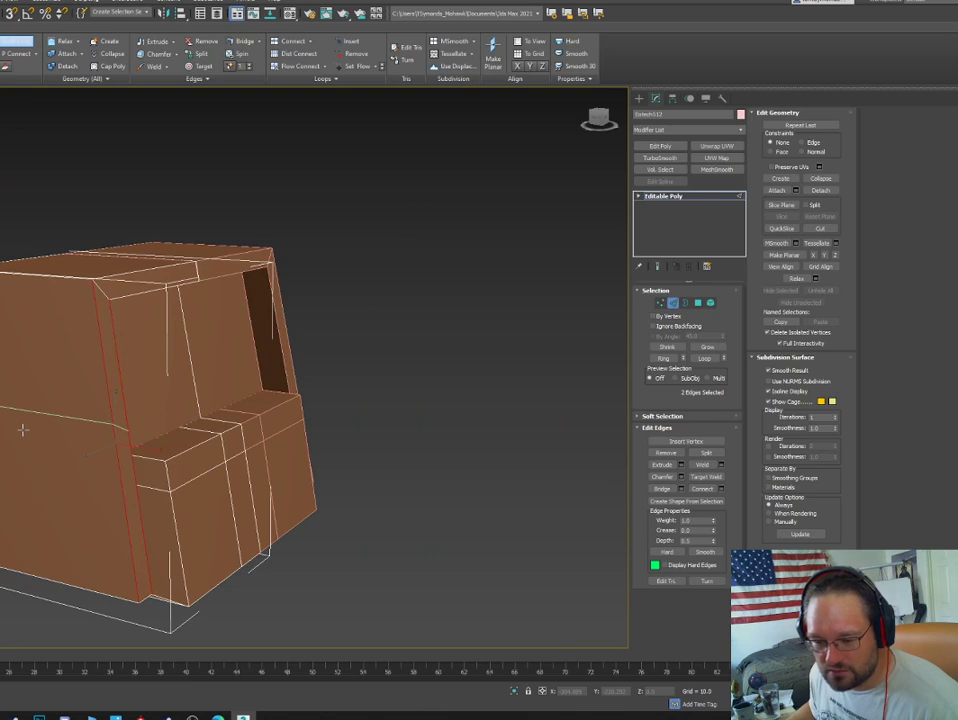
click(22, 430)
click(108, 384)
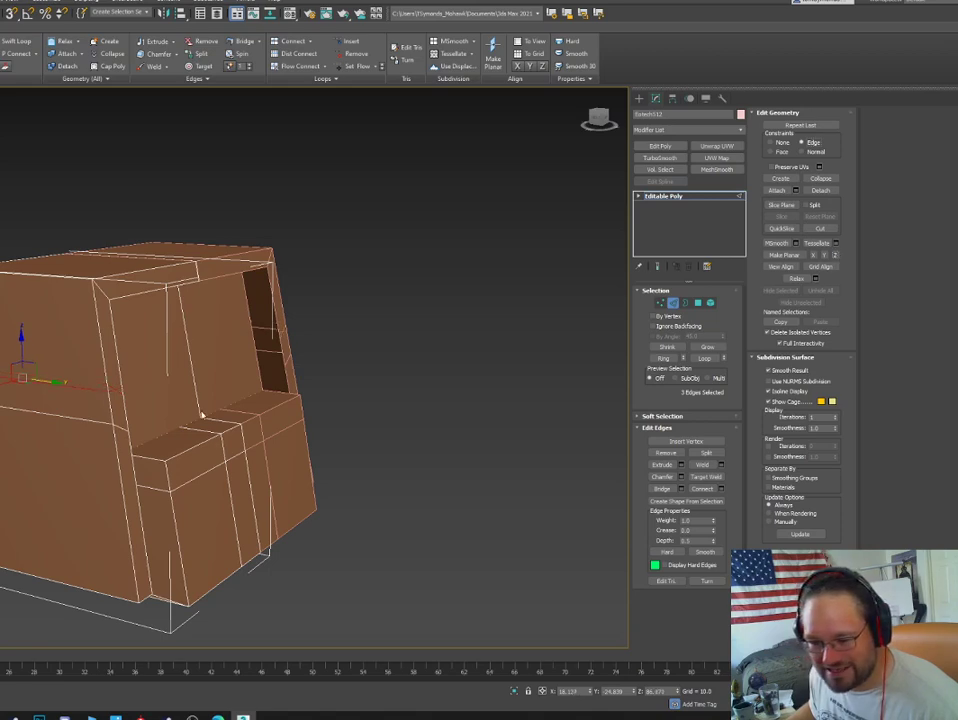
click(74, 424)
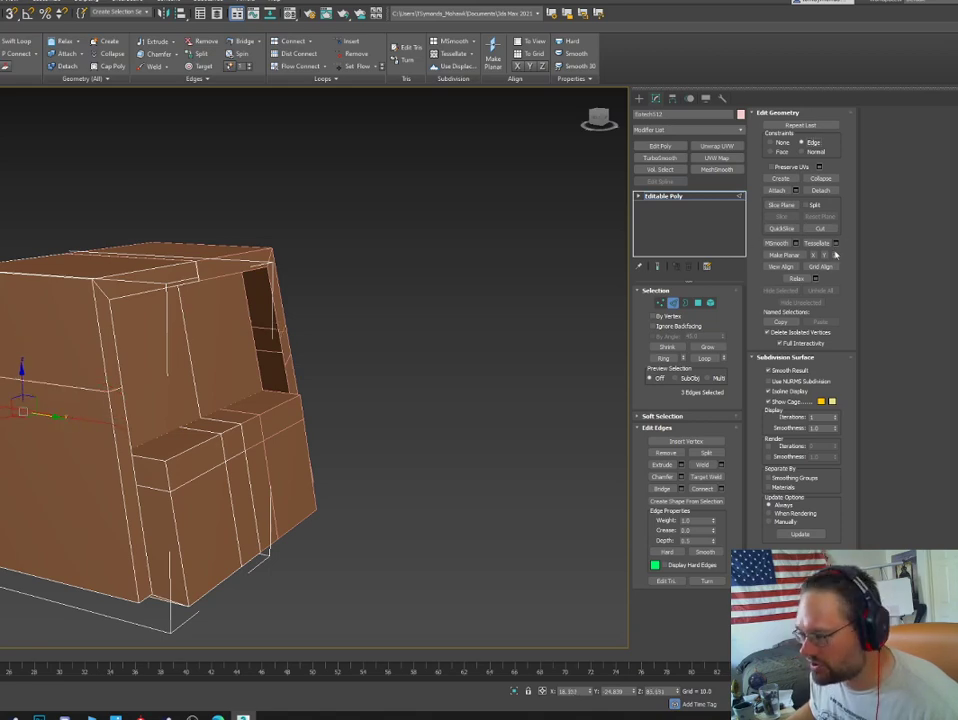
alt+middle_drag(185, 384, 123, 400)
key(2)
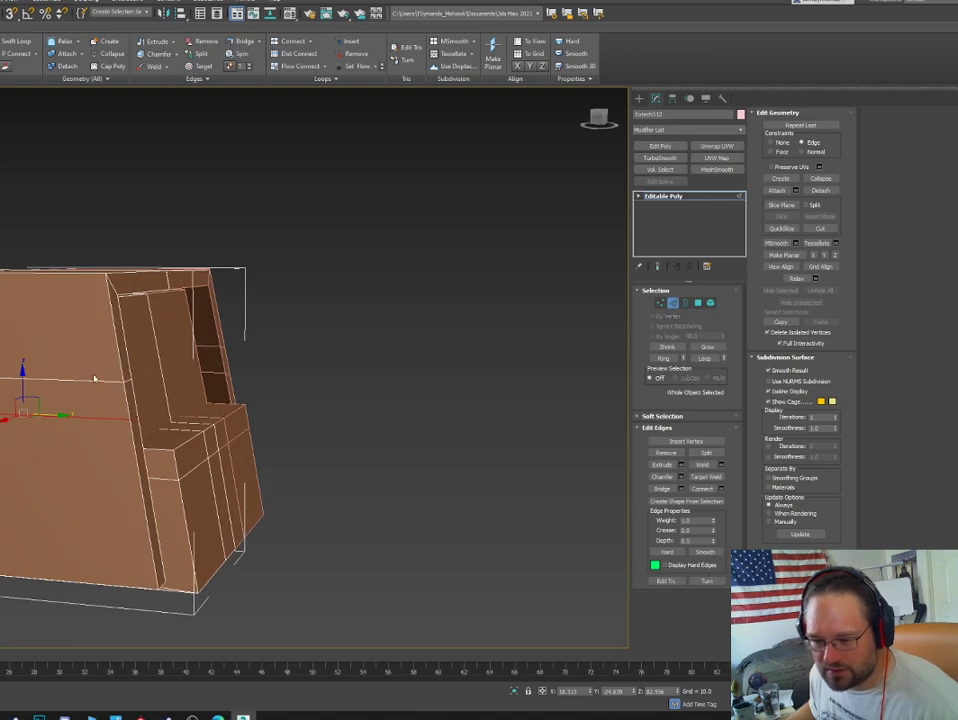
key(2)
click(128, 381)
scroll(217, 403, up, 3)
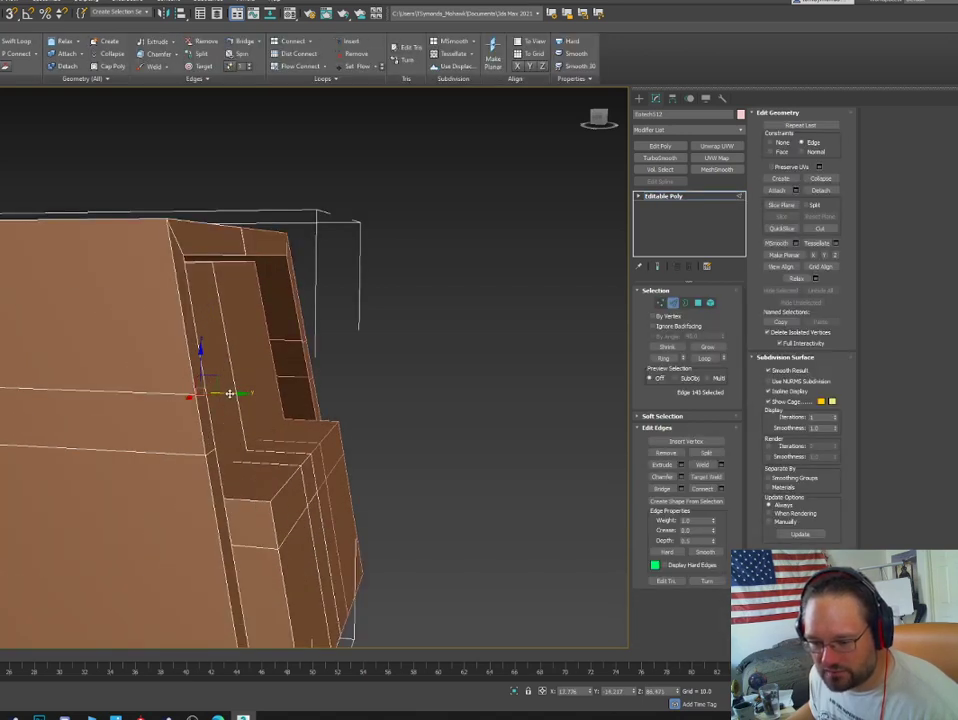
Set constraints to None and make the two rear rim polygons above the upper edge loop planar along Y.
key(4)
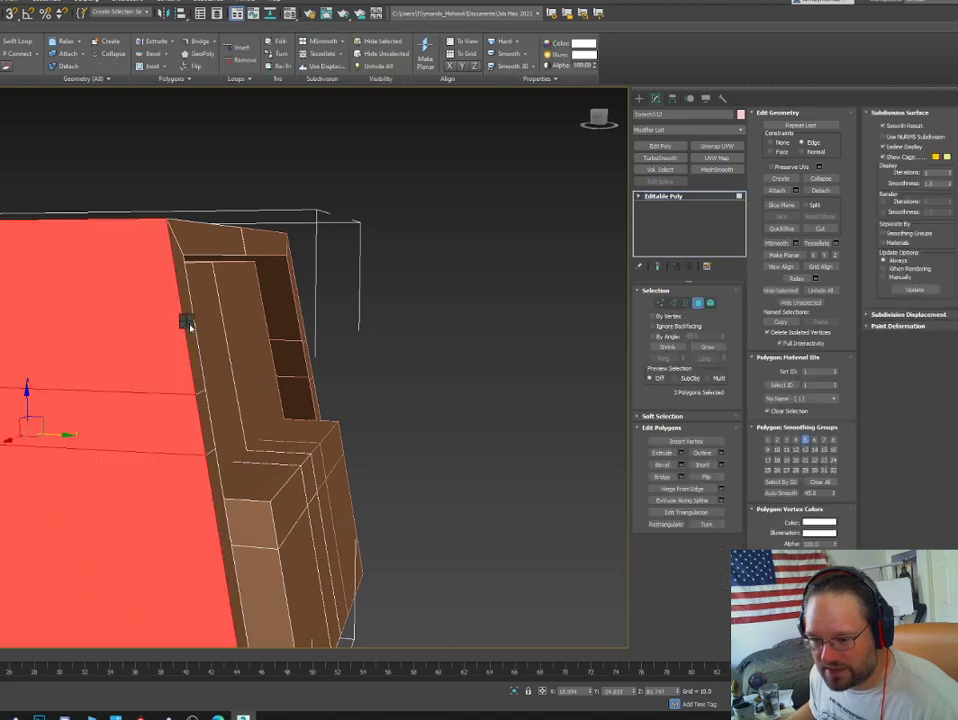
key(4)
key(4)
click(188, 322)
ctrl+click(202, 237)
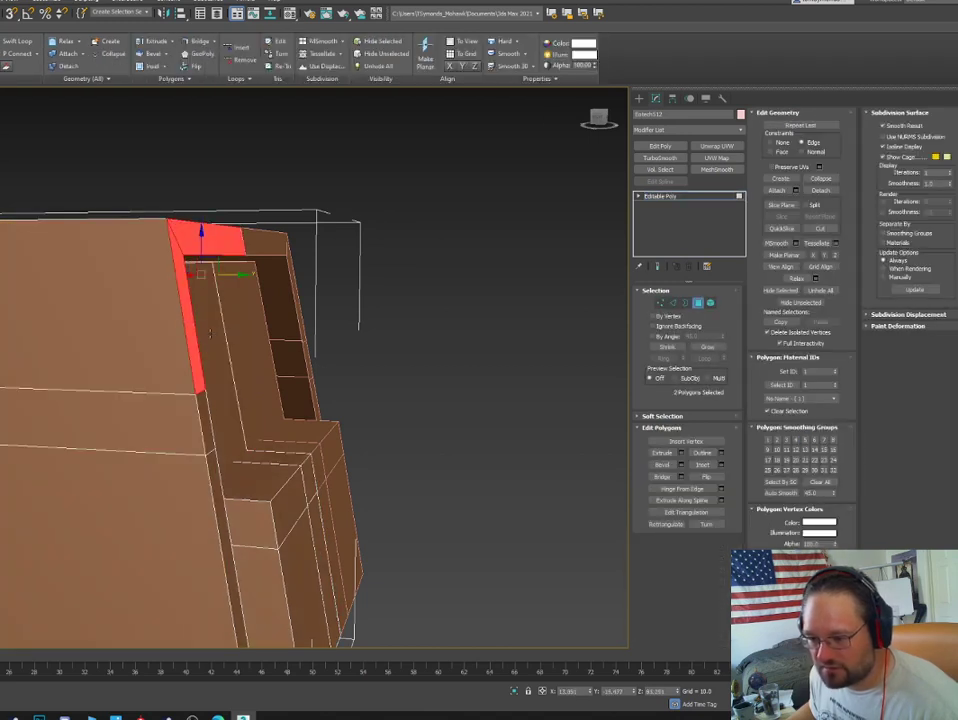
click(822, 257)
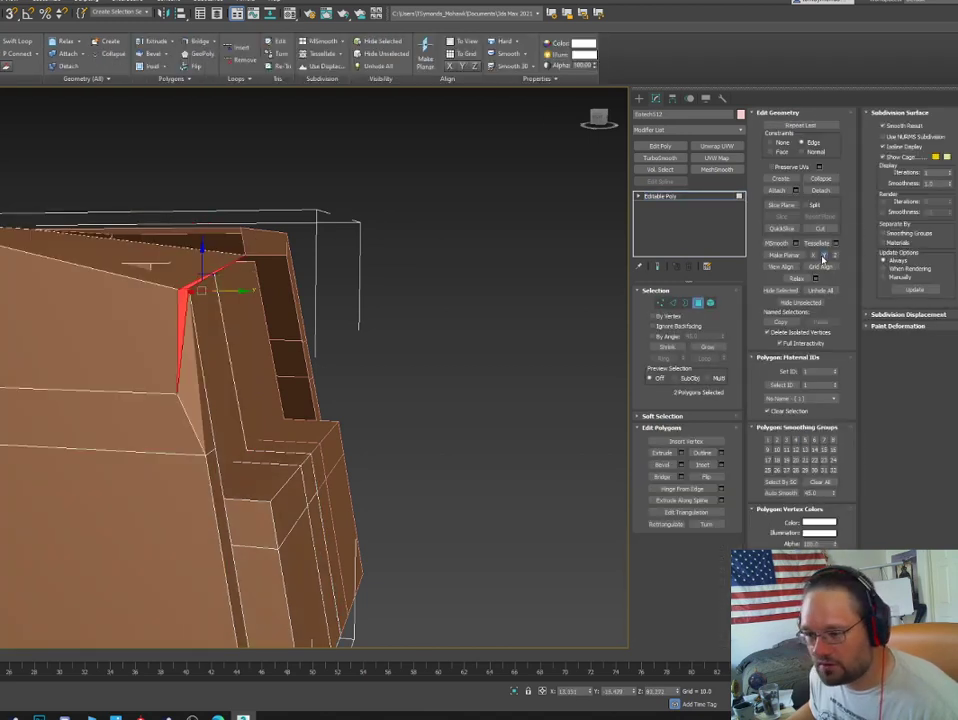
click(823, 258)
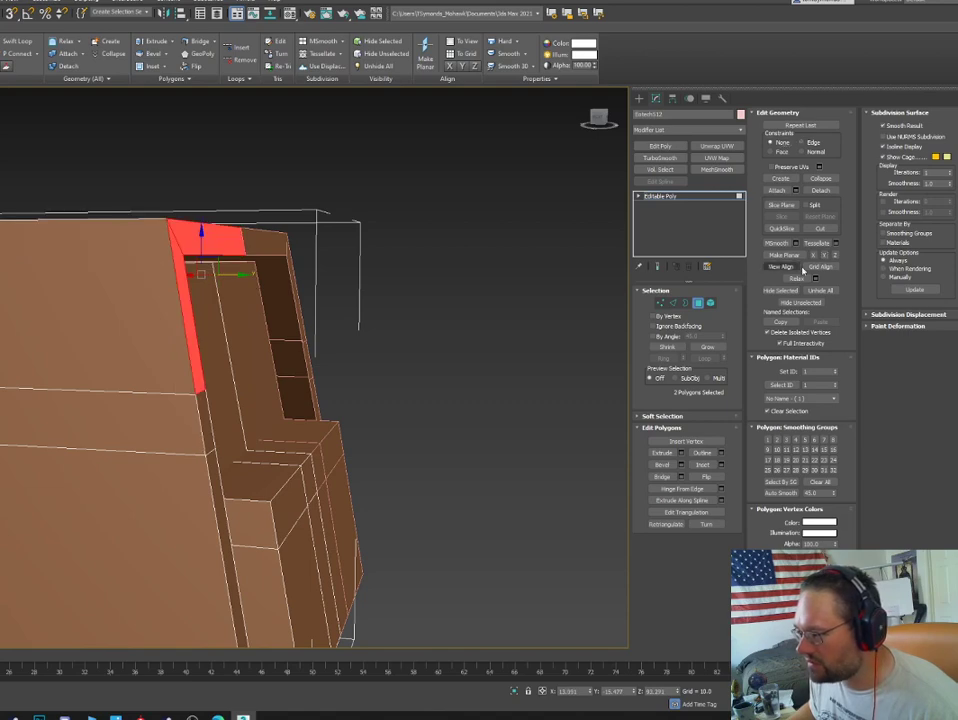
click(825, 257)
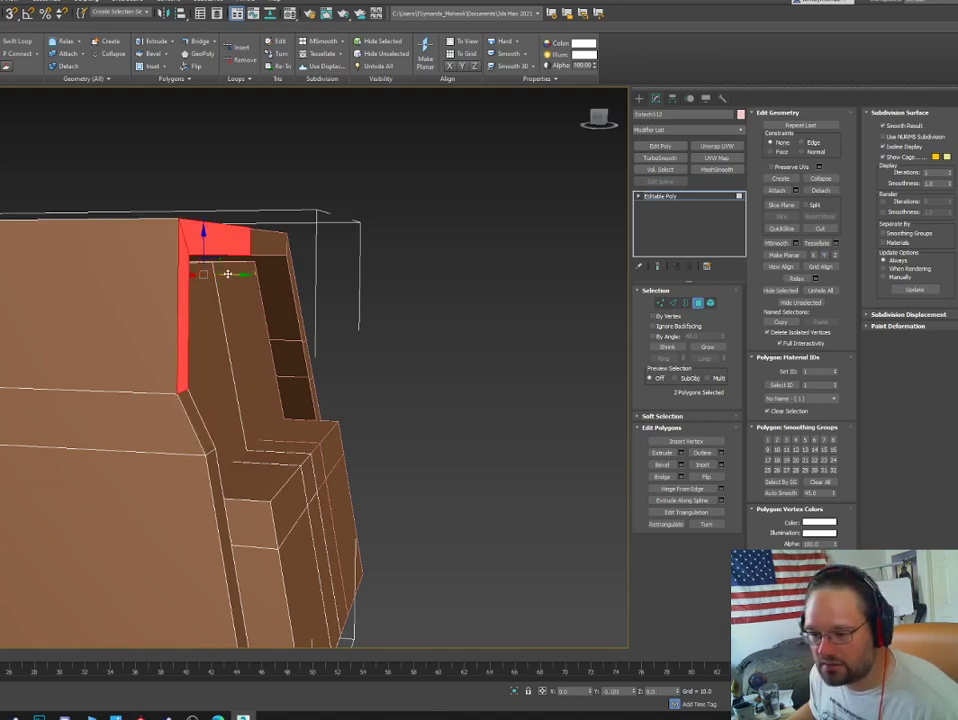
alt+middle_drag(228, 273, 274, 295)
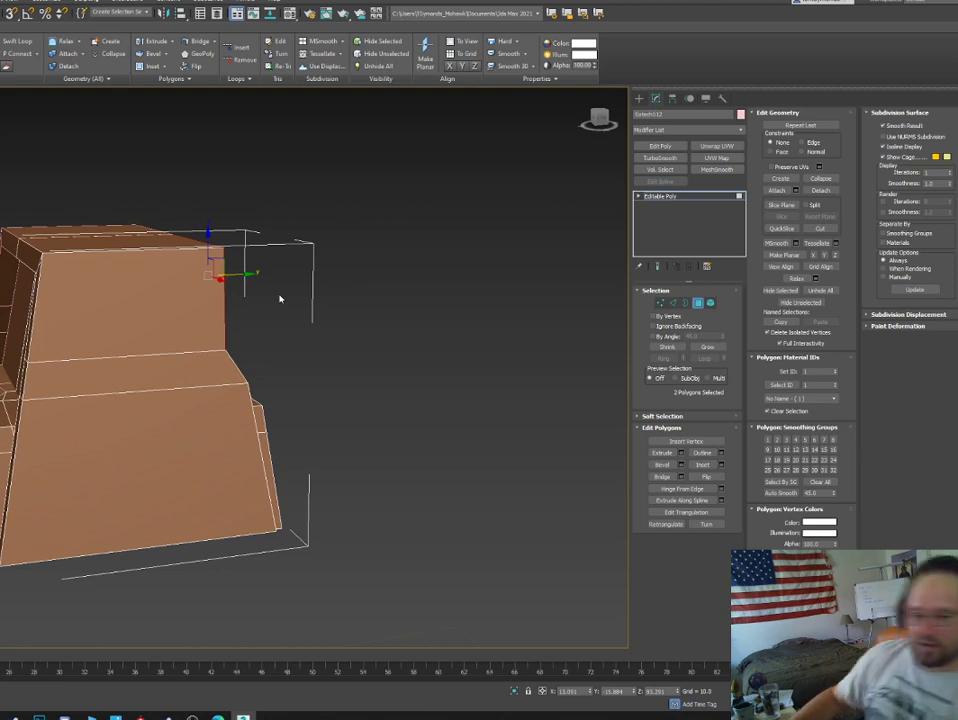
alt+middle_drag(60, 378, 84, 375)
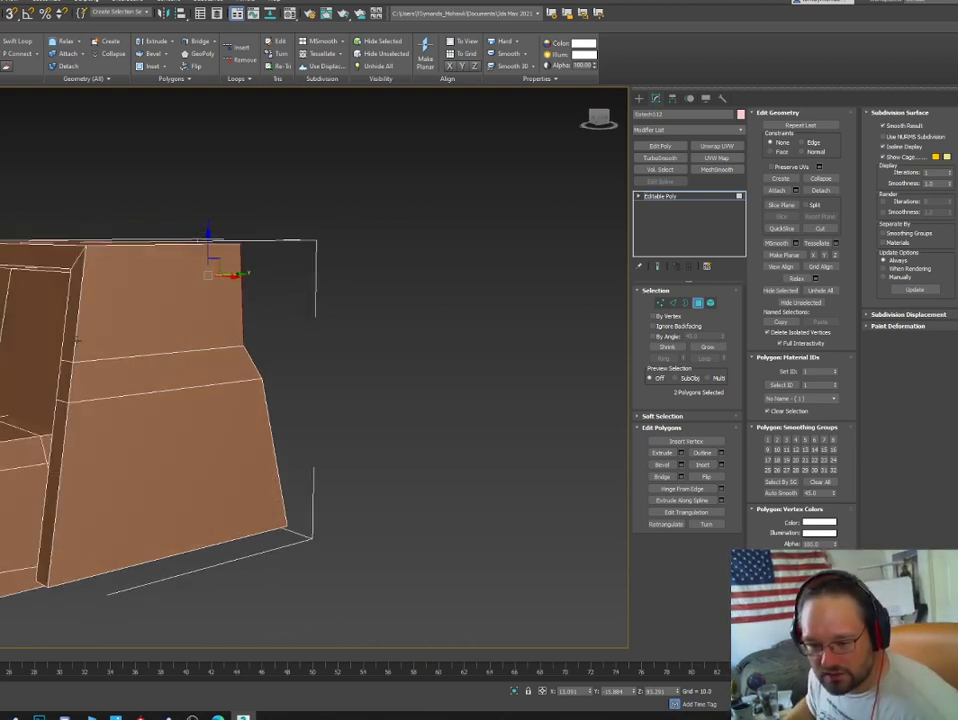
Make the two front rim polygons above the upper edge loop planar along Y and move them back about 1 unit along Y.
click(74, 335)
ctrl+click(67, 262)
click(825, 255)
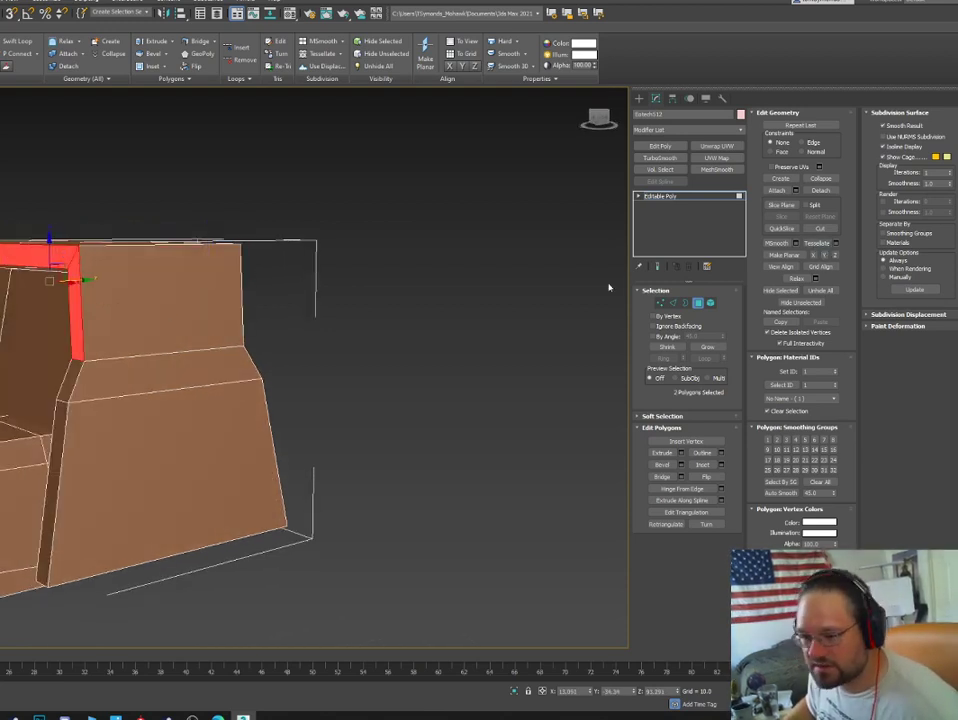
alt+middle_drag(193, 305, 86, 254)
key(e)
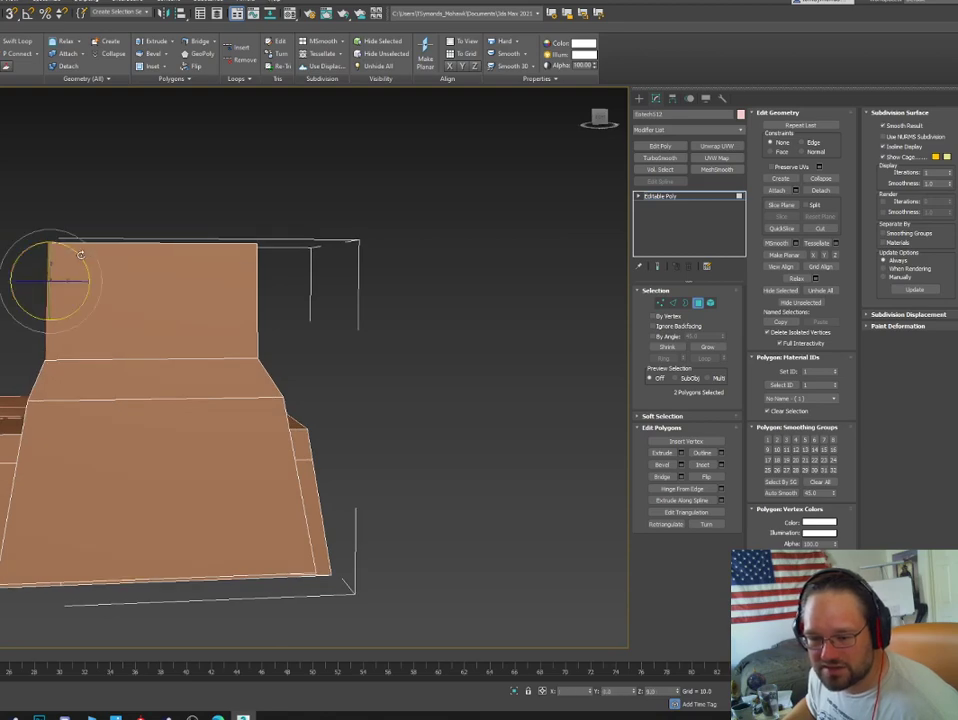
key(w)
drag(86, 280, 87, 281)
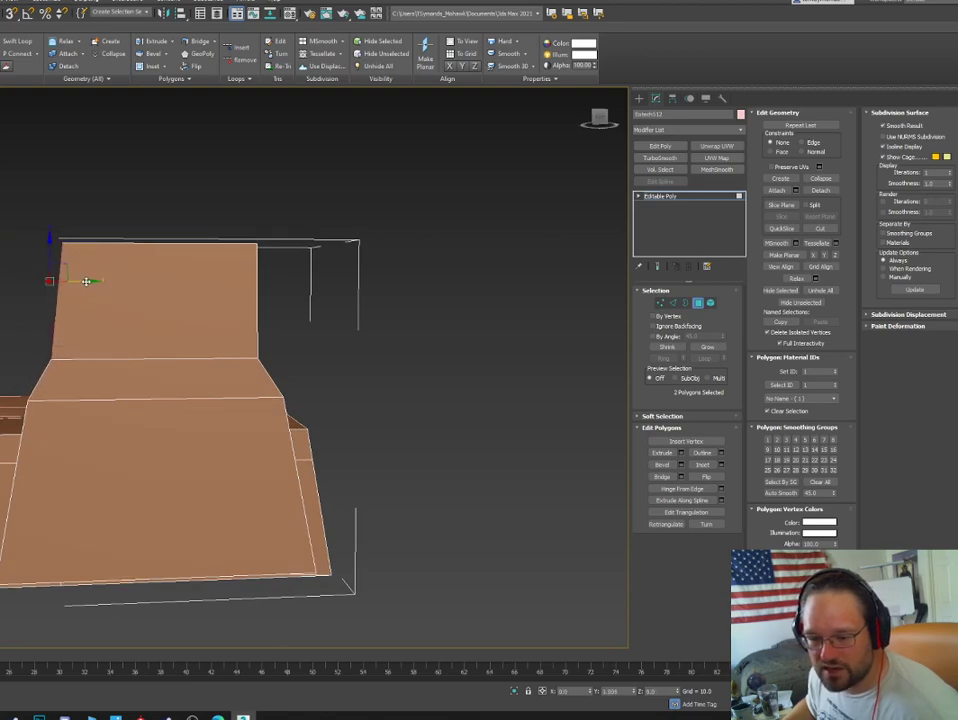
alt+middle_drag(94, 280, 121, 310)
Delete the old mirrored half and mirror the edited half's geometry across the X axis as a copy.
click(701, 304)
middle_drag(107, 368, 272, 396)
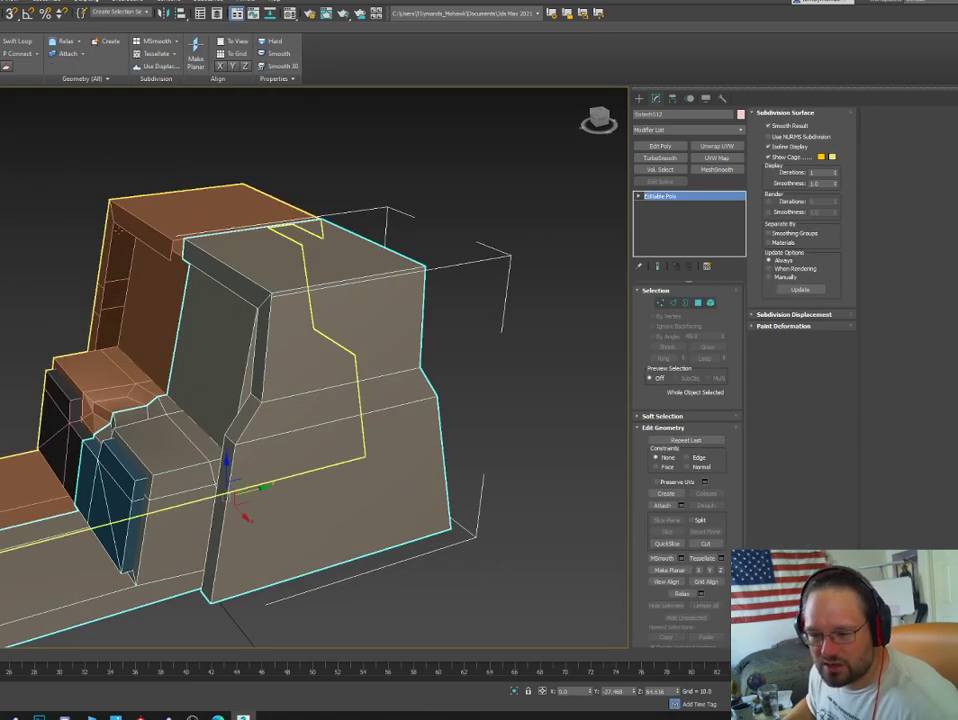
click(120, 223)
key(Delete)
click(307, 272)
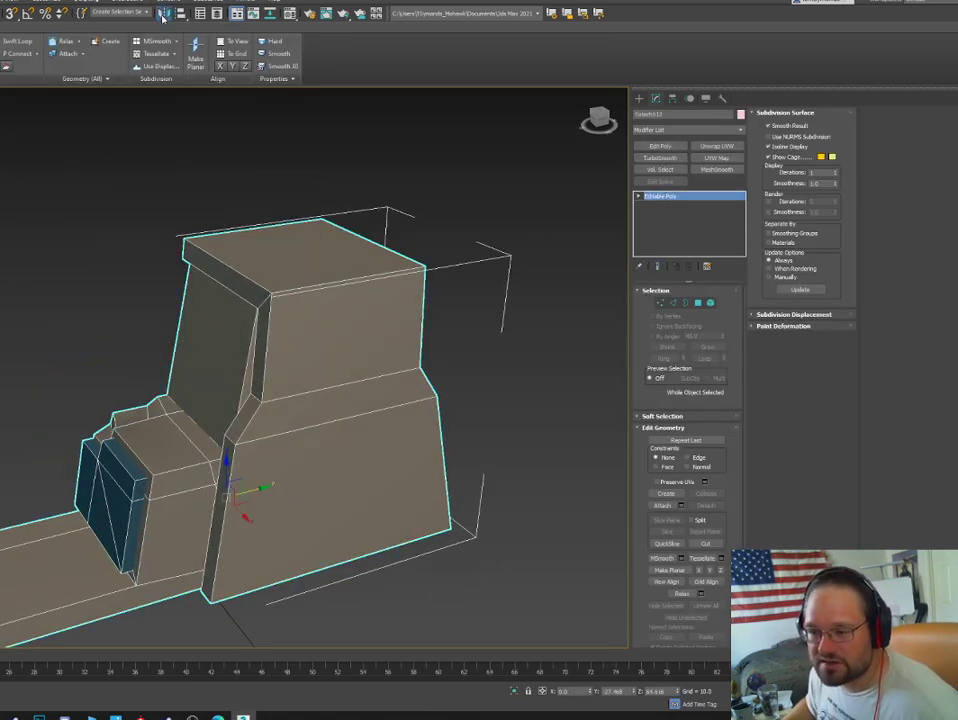
key(alt+m)
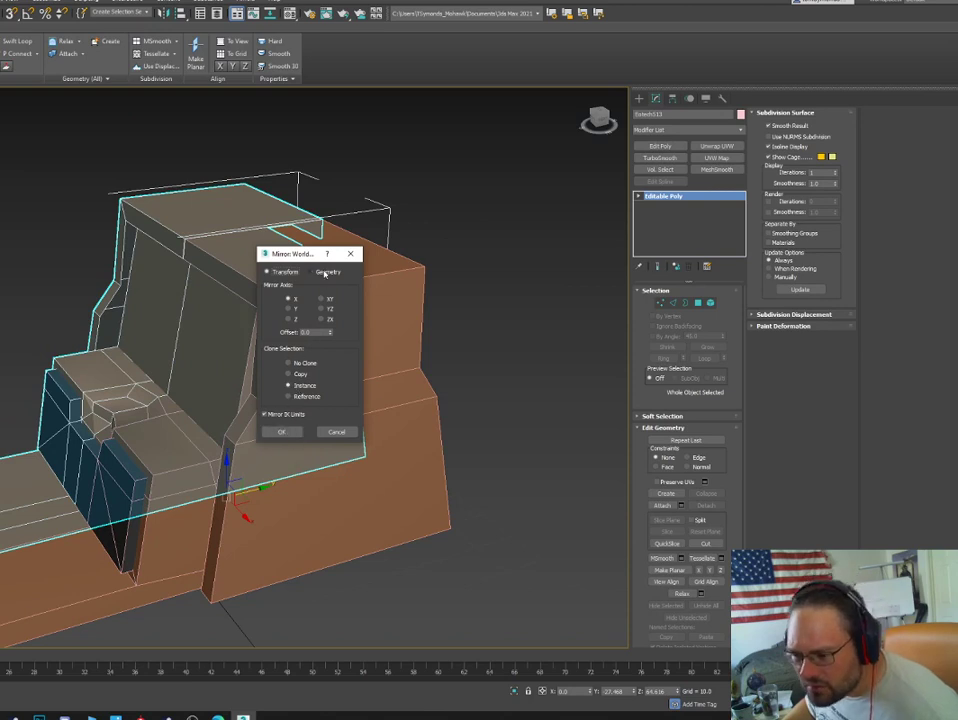
click(322, 274)
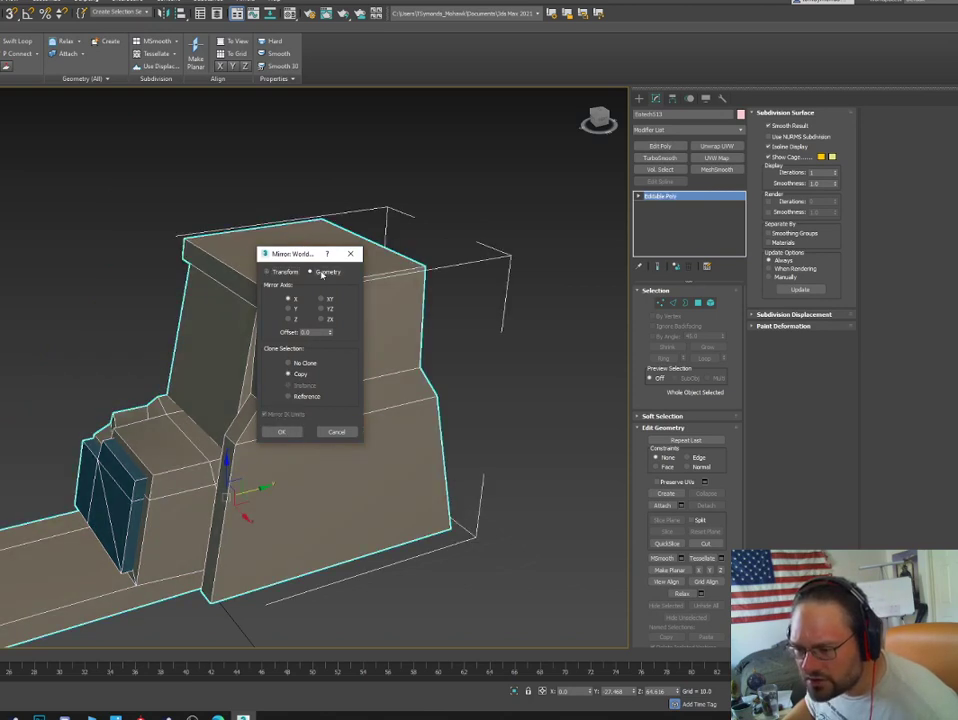
click(280, 432)
click(377, 337)
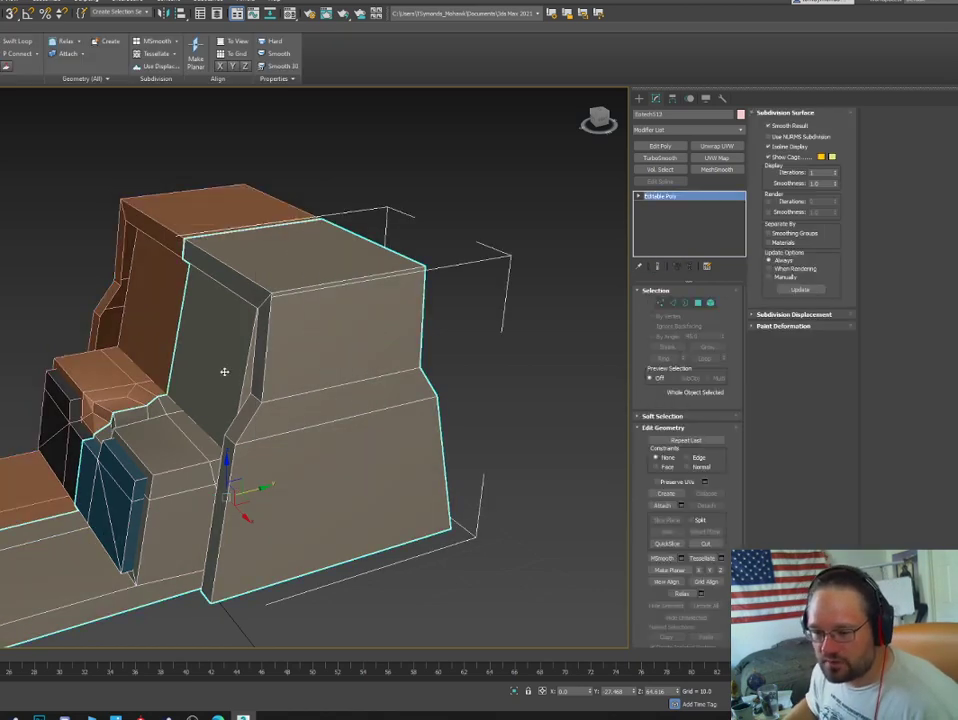
Add a horizontal edge loop near the bottom of the tall block's side with Swift Loop.
alt+middle_drag(308, 374, 334, 363)
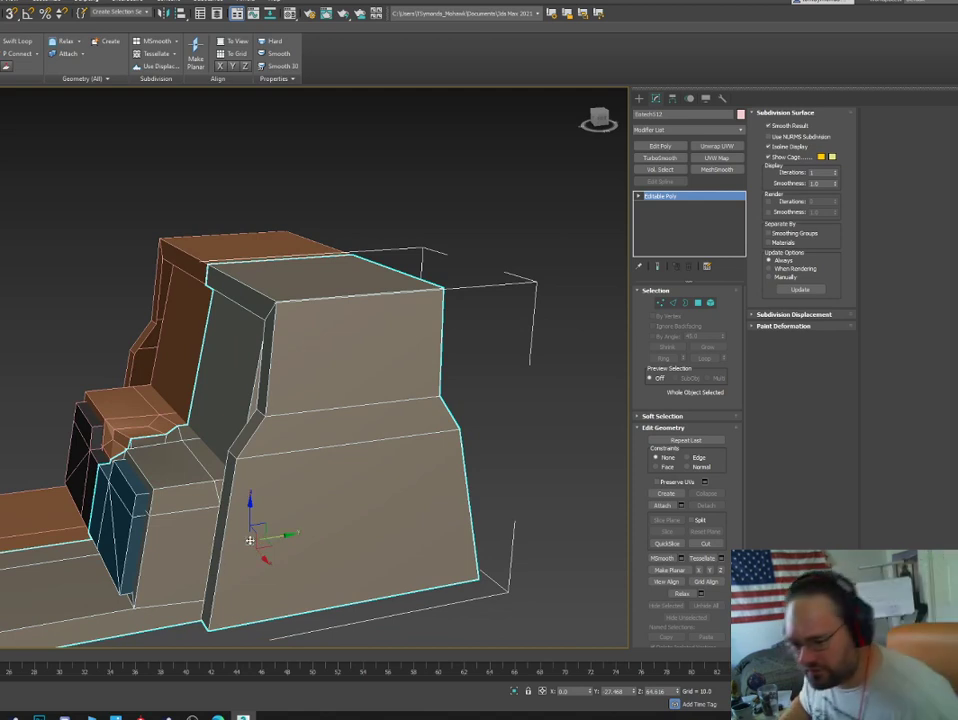
middle_drag(206, 502, 223, 412)
key(2)
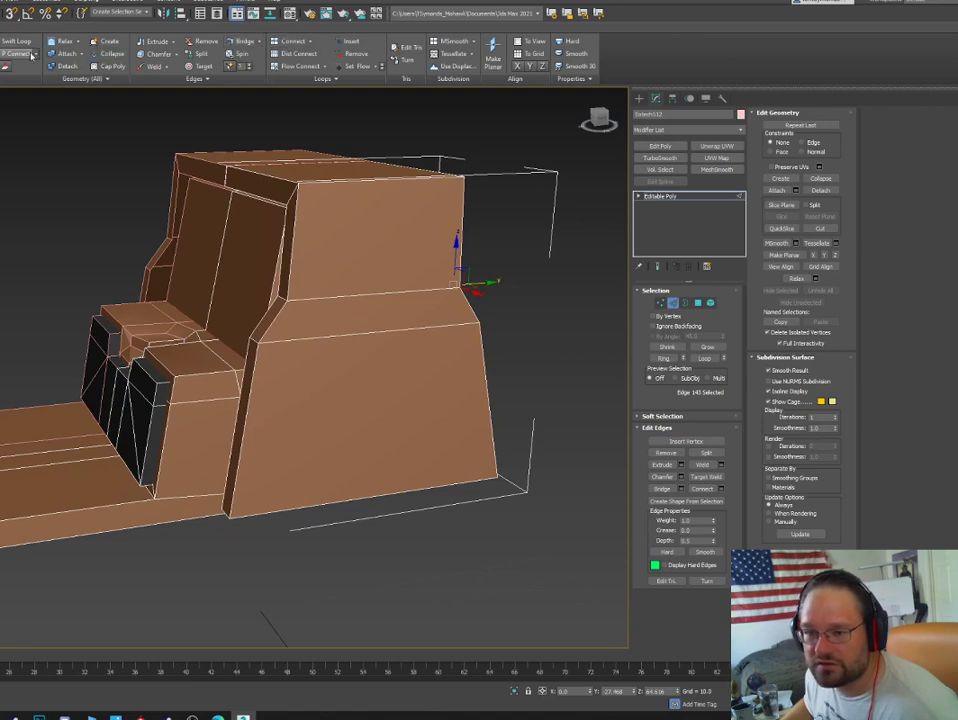
click(16, 41)
click(360, 462)
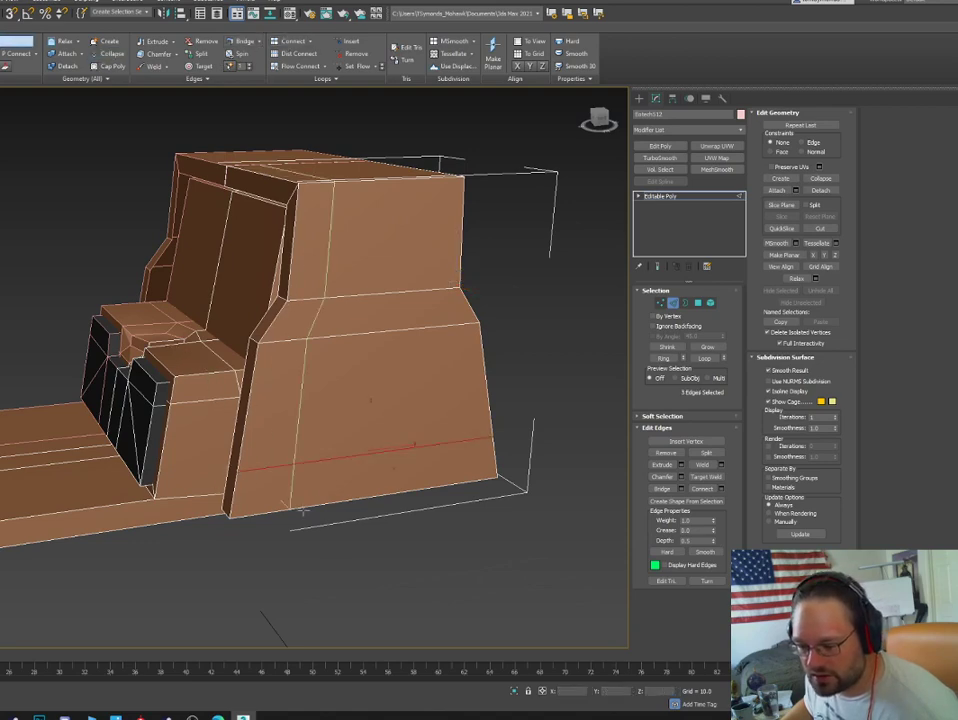
right_click(310, 544)
right_click(309, 541)
click(292, 479)
key(2)
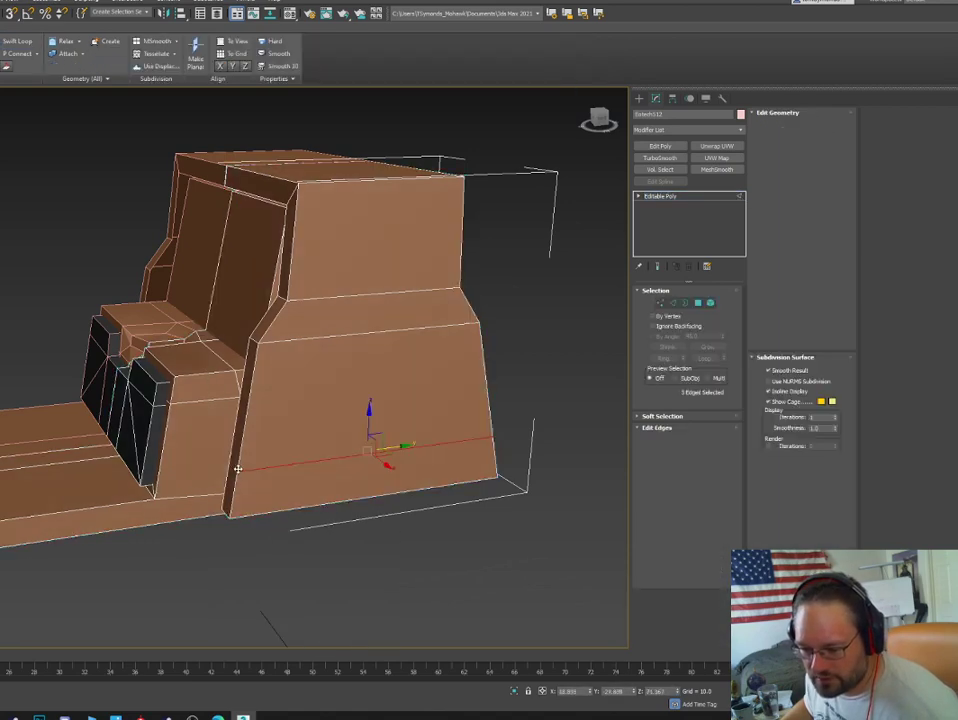
Pull the lowest front rim polygon of the side forward along Y to about -50.4, forming a sloped side brace.
click(235, 468)
drag(234, 468, 191, 488)
click(295, 215)
key(4)
click(236, 488)
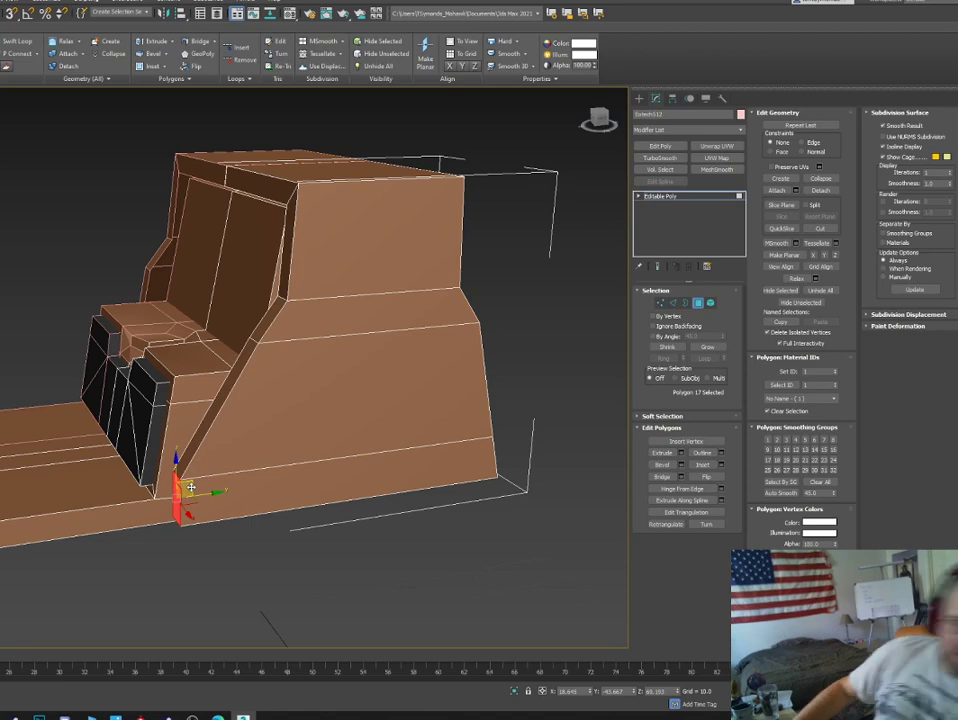
drag(191, 488, 129, 509)
alt+middle_drag(129, 509, 372, 470)
scroll(222, 474, down, 5)
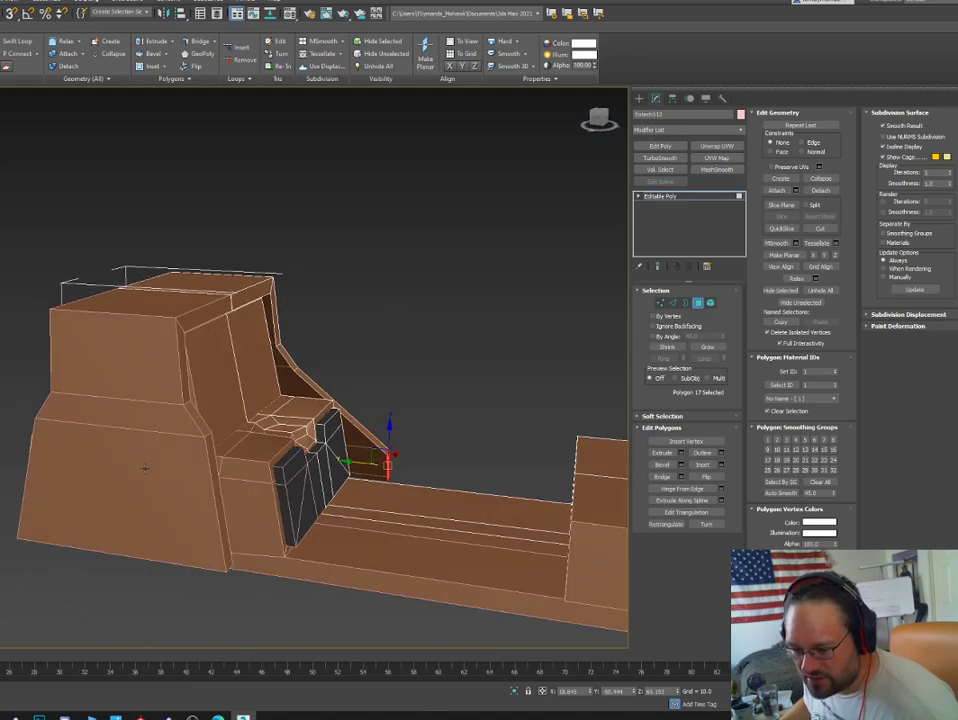
alt+middle_drag(145, 468, 580, 299)
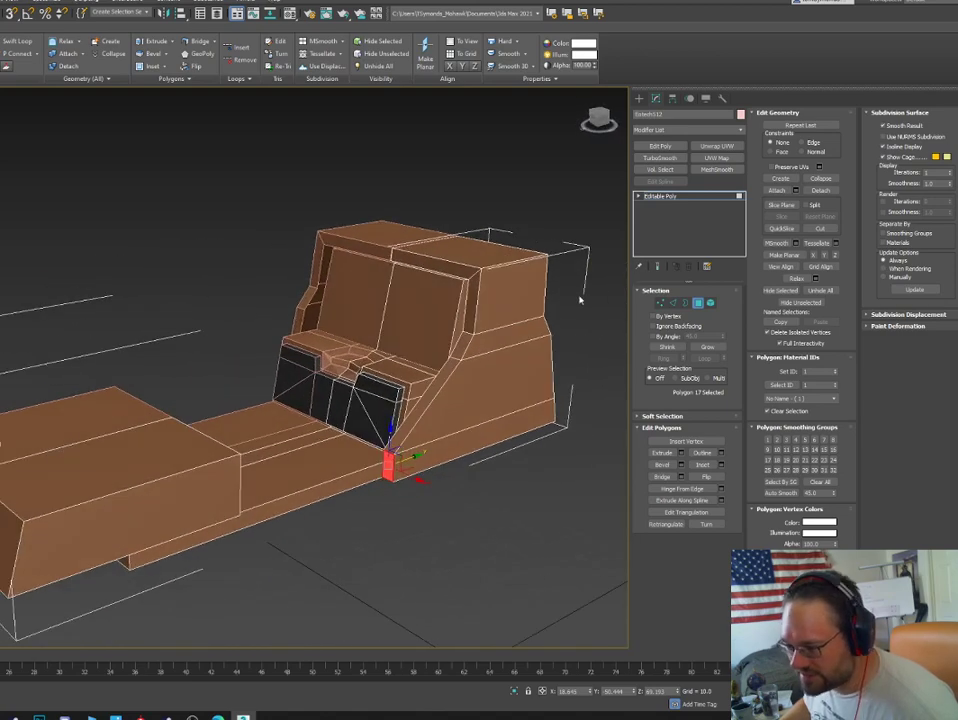
Delete the old mirrored half and mirror the edited half across the X axis with Transform as an instance.
click(697, 303)
alt+middle_drag(420, 330, 380, 300)
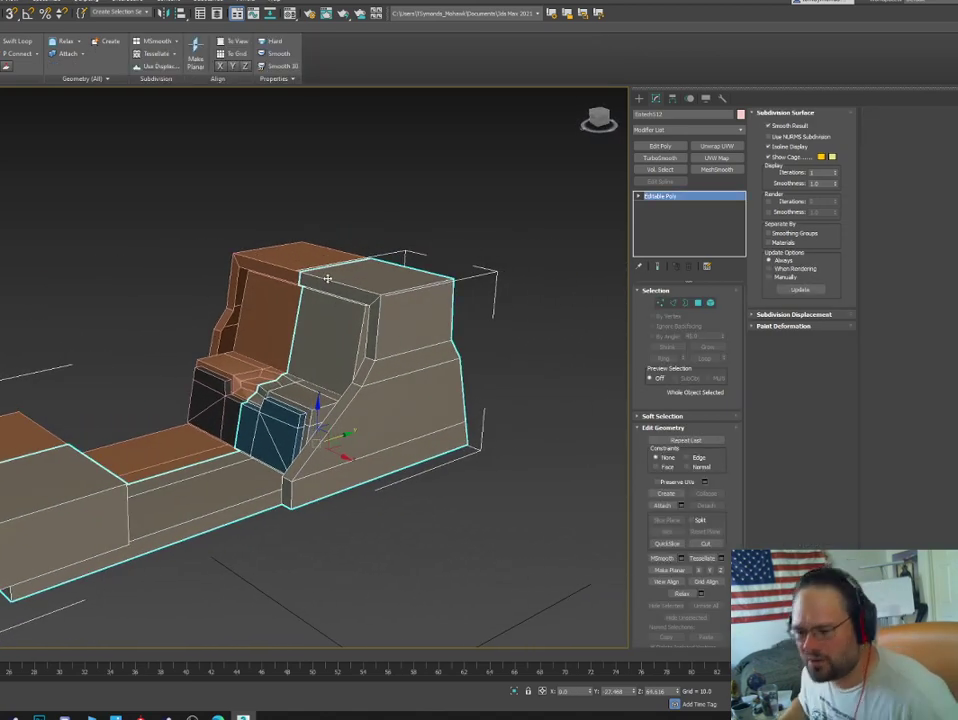
alt+middle_drag(270, 311, 326, 309)
click(326, 309)
alt+middle_drag(398, 402, 440, 421)
key(Delete)
click(378, 336)
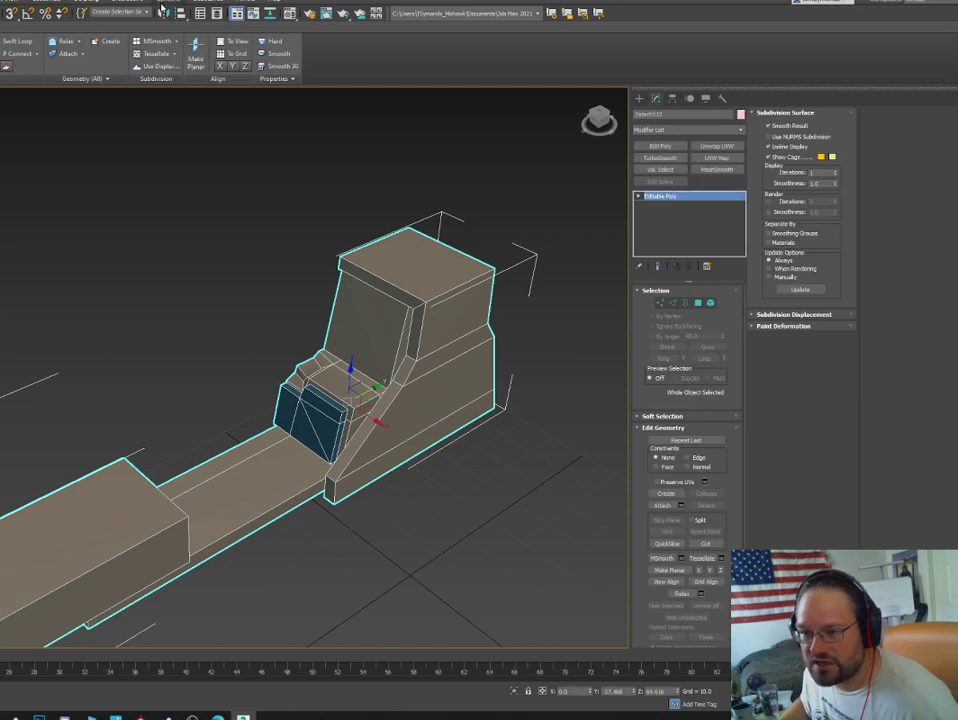
click(166, 13)
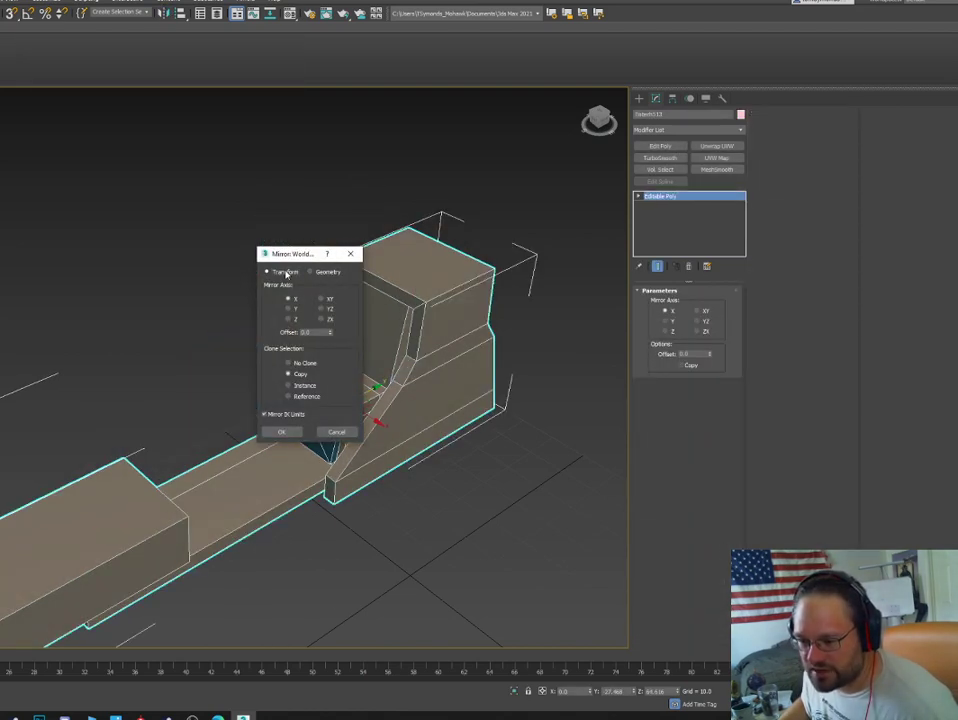
click(284, 272)
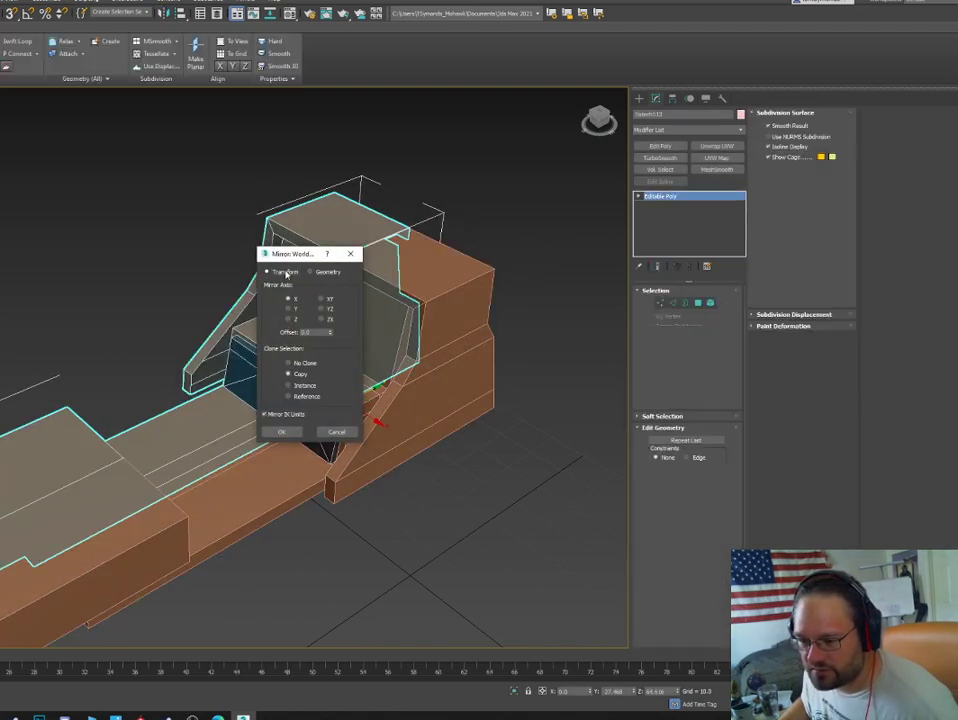
click(305, 386)
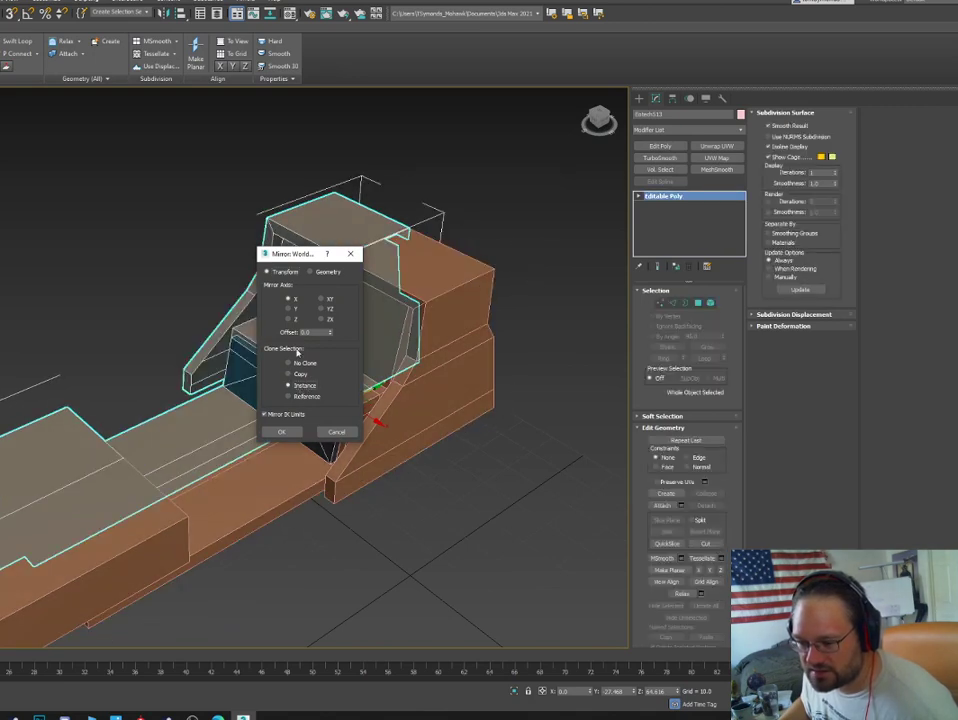
click(281, 432)
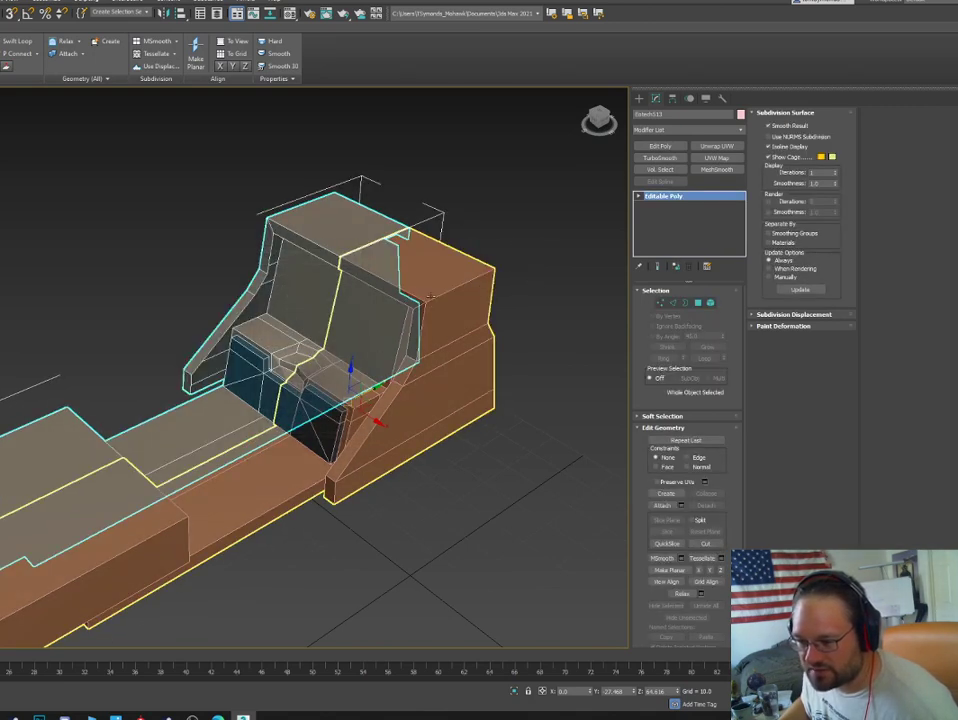
Turn on Backface Cull in the object properties of the edited half.
click(447, 336)
key(4)
click(443, 327)
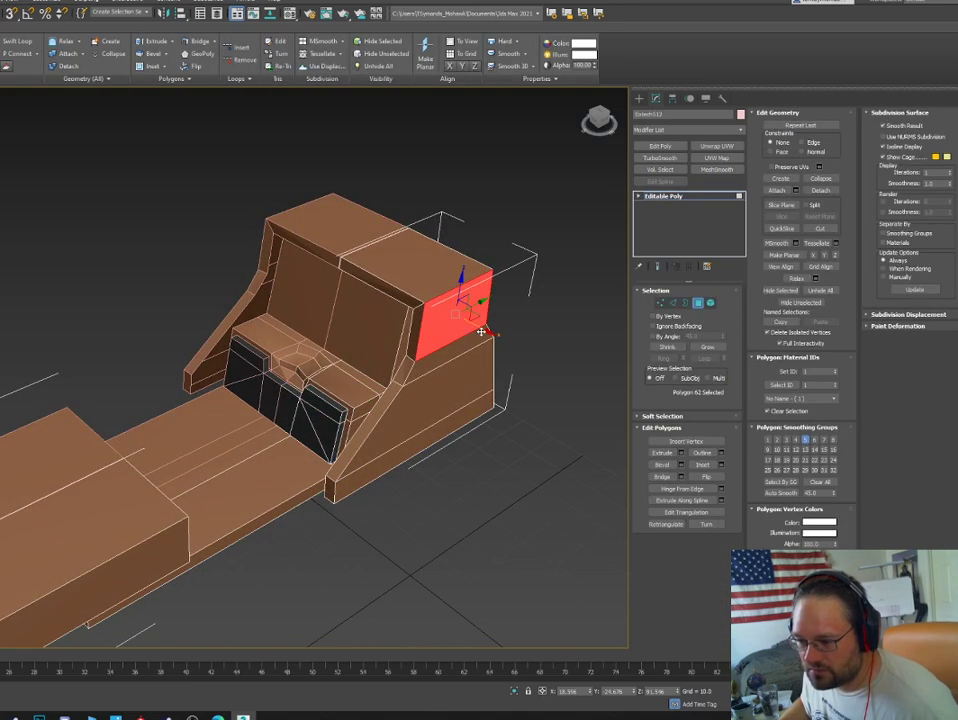
alt+middle_drag(481, 331, 364, 347)
right_click(364, 347)
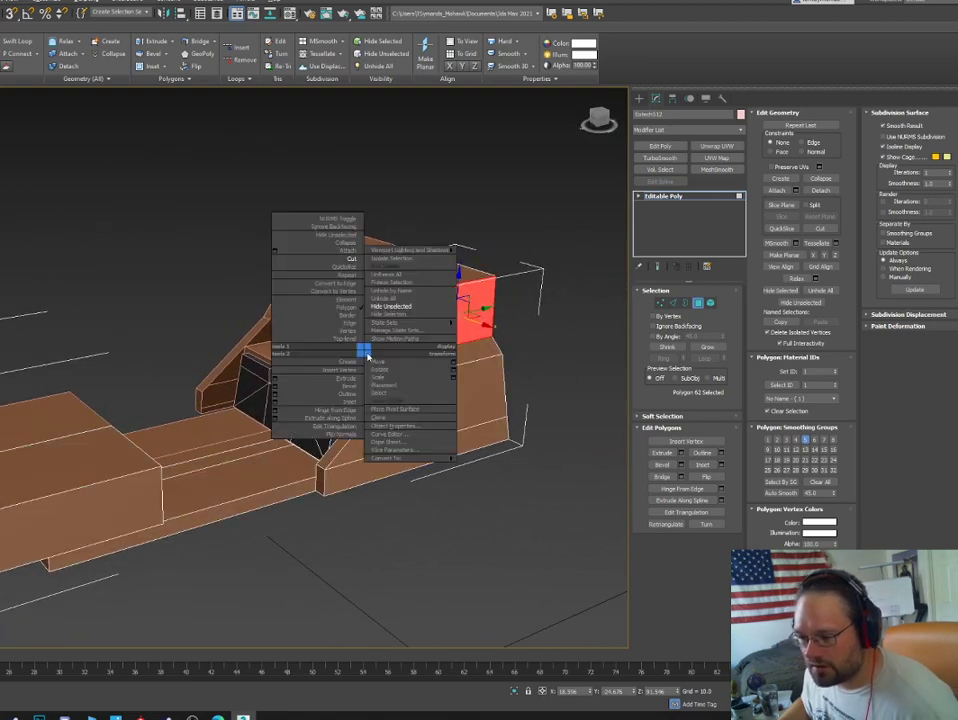
click(392, 426)
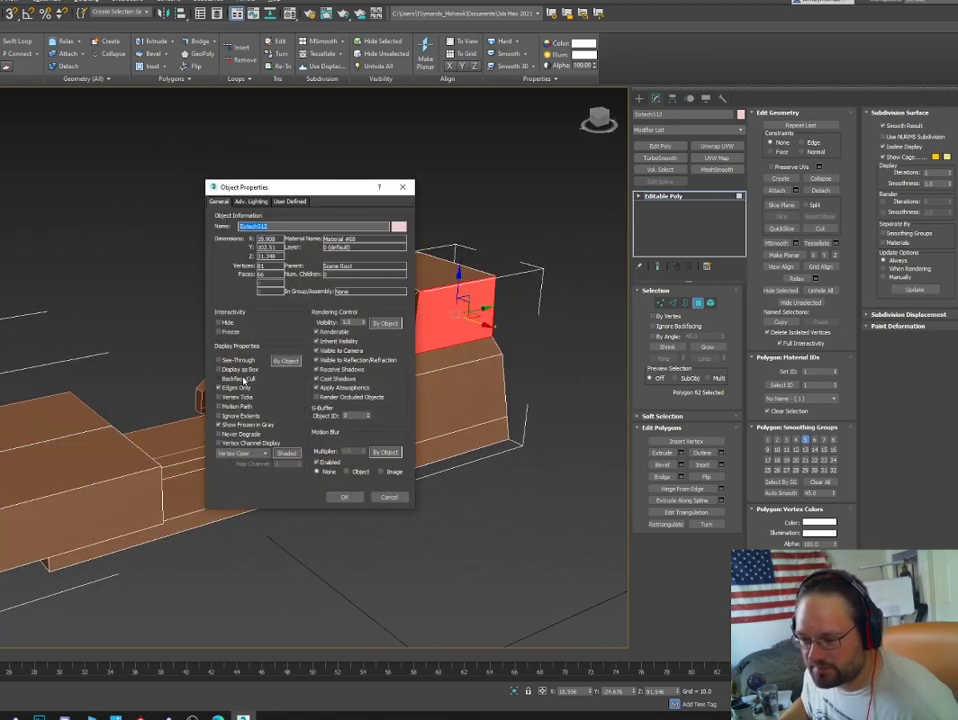
click(344, 498)
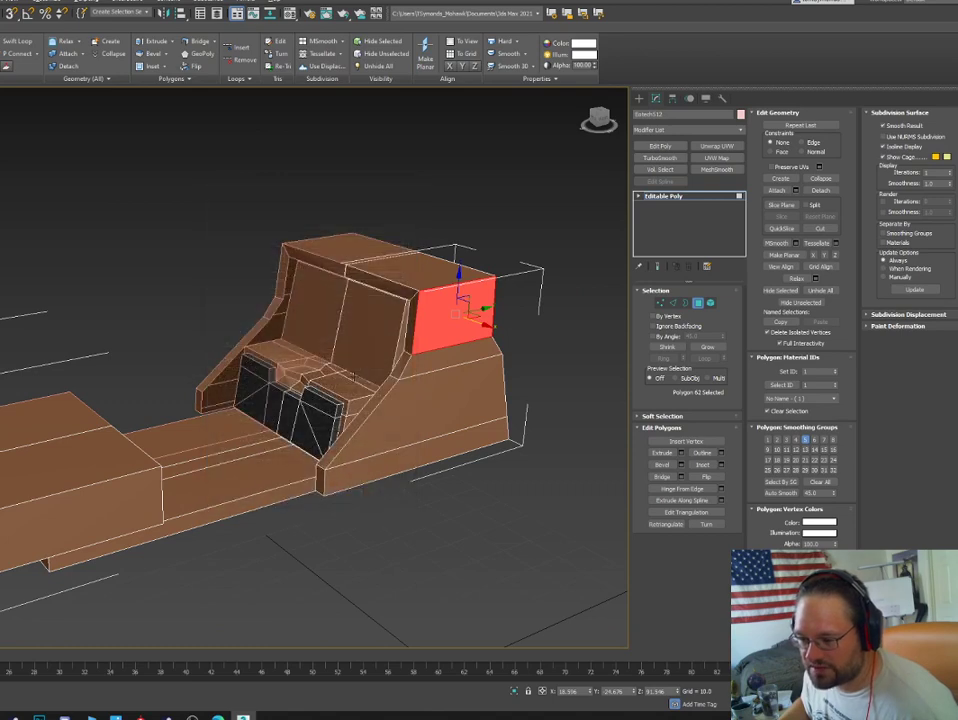
Examine the gap between the inner block and the side brace from the front and at close range.
alt+middle_drag(348, 499, 471, 373)
scroll(301, 374, up, 4)
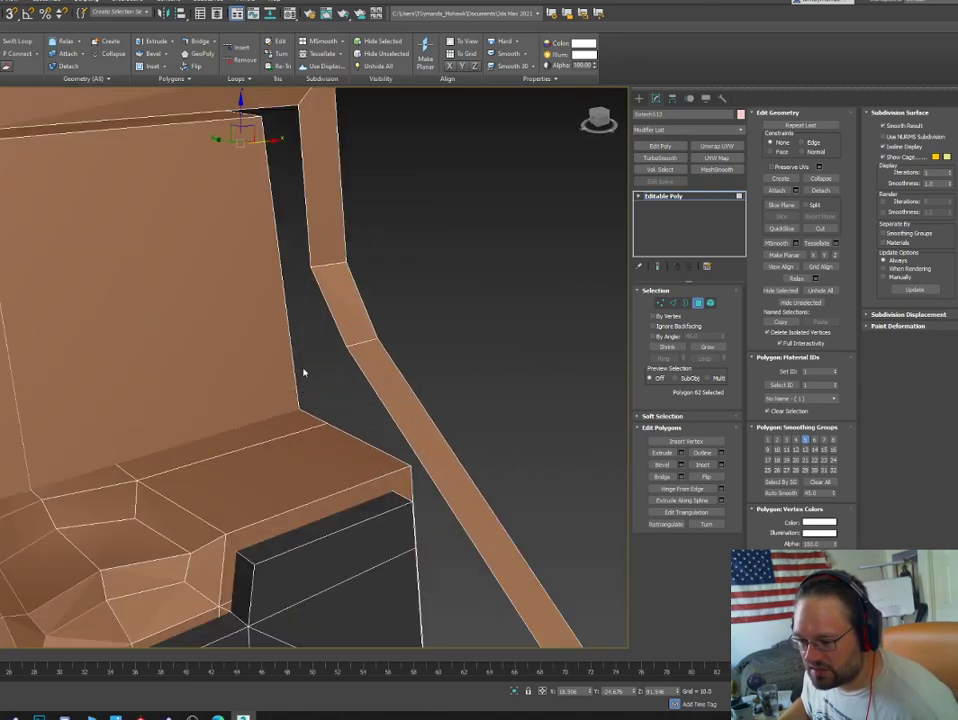
scroll(371, 393, down, 2)
alt+middle_drag(366, 410, 480, 385)
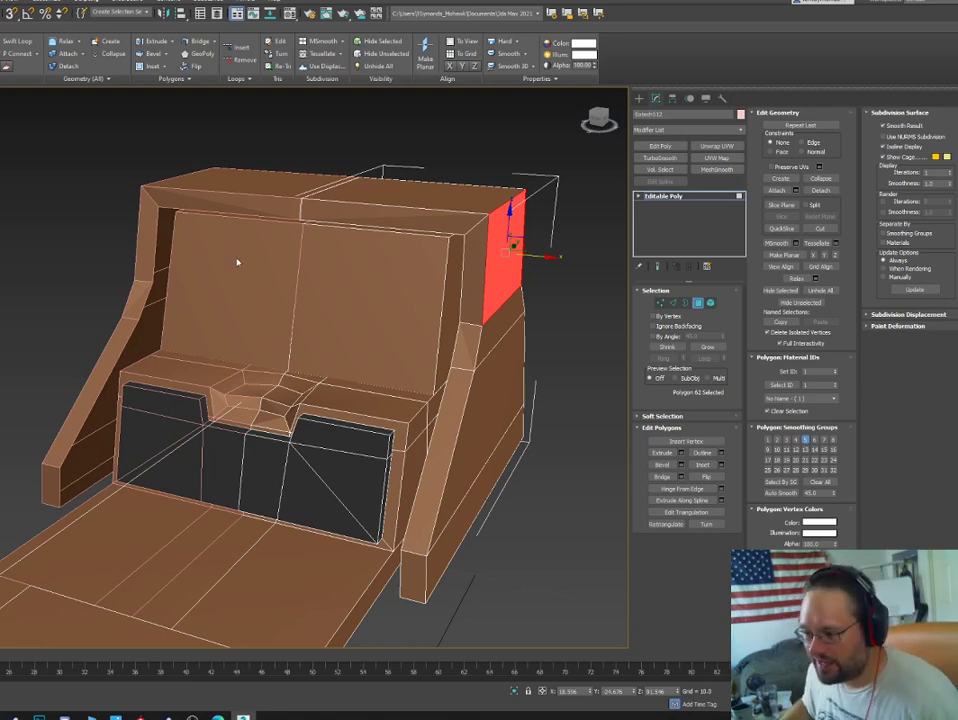
alt+middle_drag(237, 262, 181, 219)
alt+middle_drag(305, 262, 313, 265)
scroll(390, 341, up, 3)
scroll(391, 343, down, 5)
alt+middle_drag(391, 343, 30, 250)
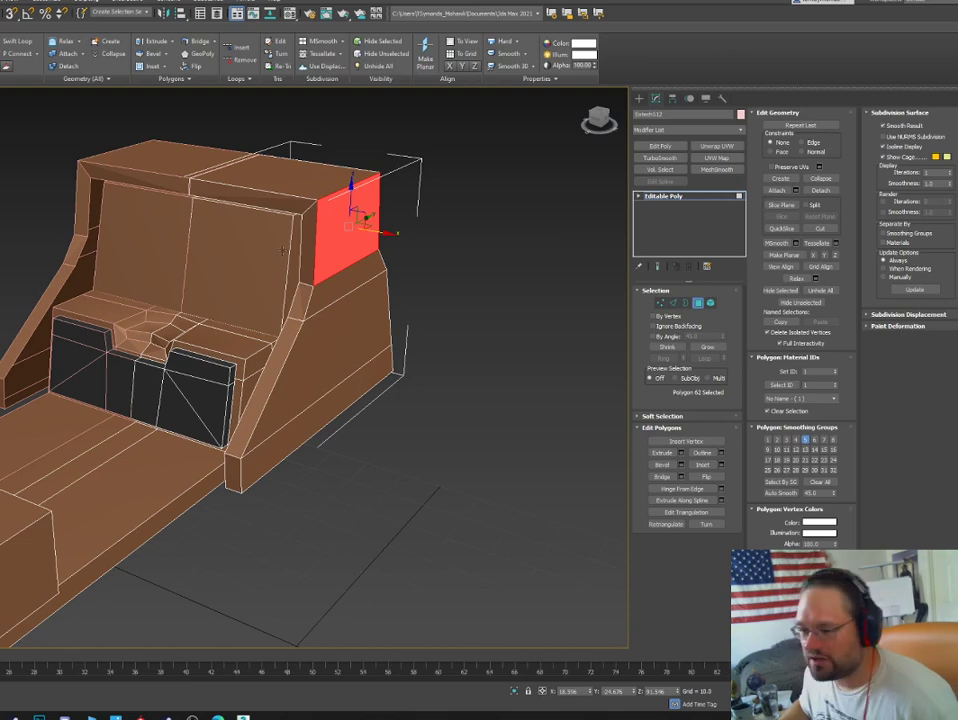
alt+middle_drag(282, 250, 360, 234)
scroll(345, 264, up, 3)
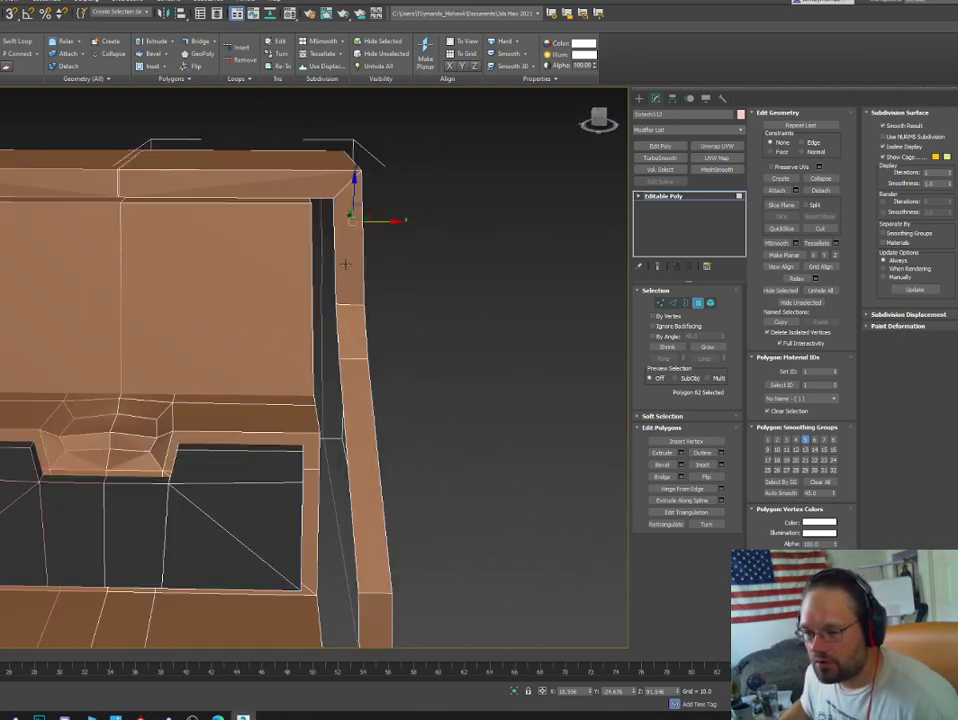
Select the inner edge loop of the rim and side brace and bridge it to close the open inner side.
click(345, 264)
key(1)
click(338, 303)
key(2)
click(351, 304)
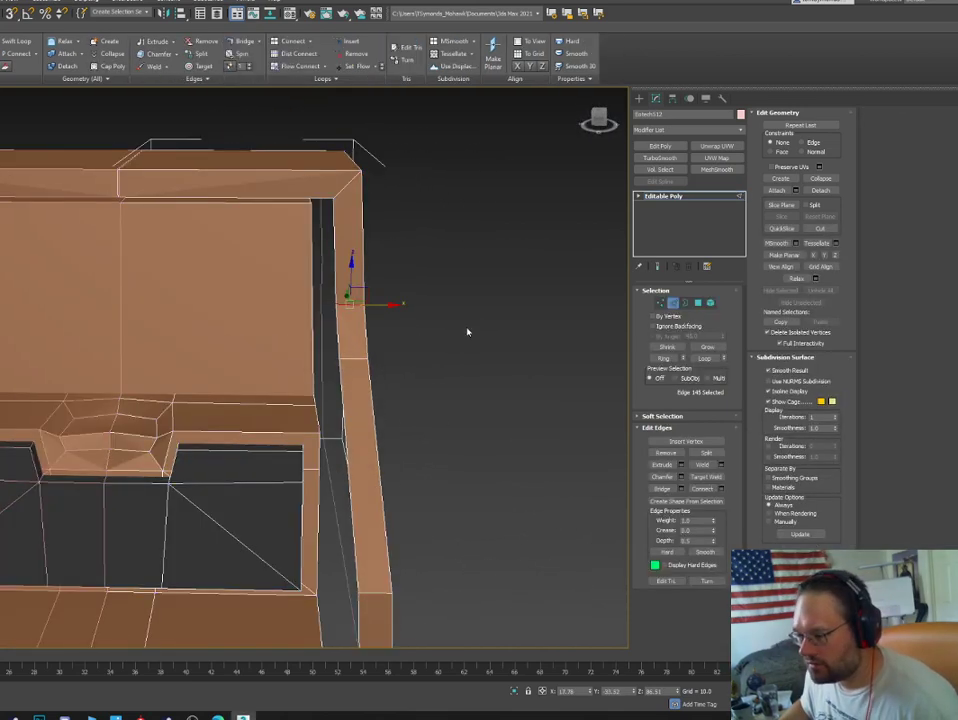
scroll(467, 331, down, 2)
alt+middle_drag(451, 338, 351, 577)
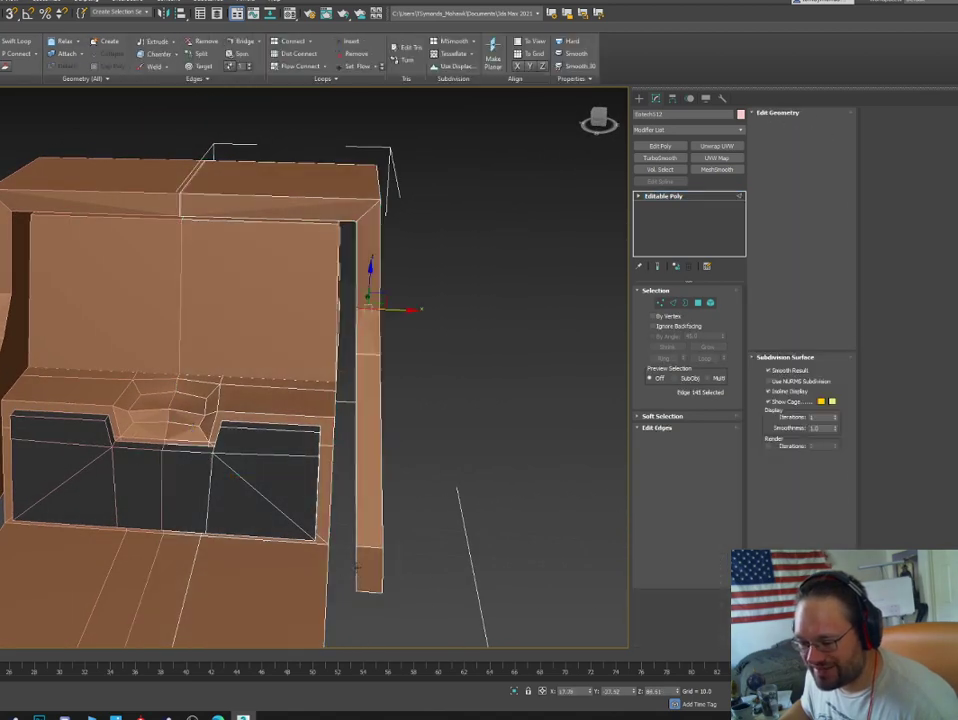
key(2)
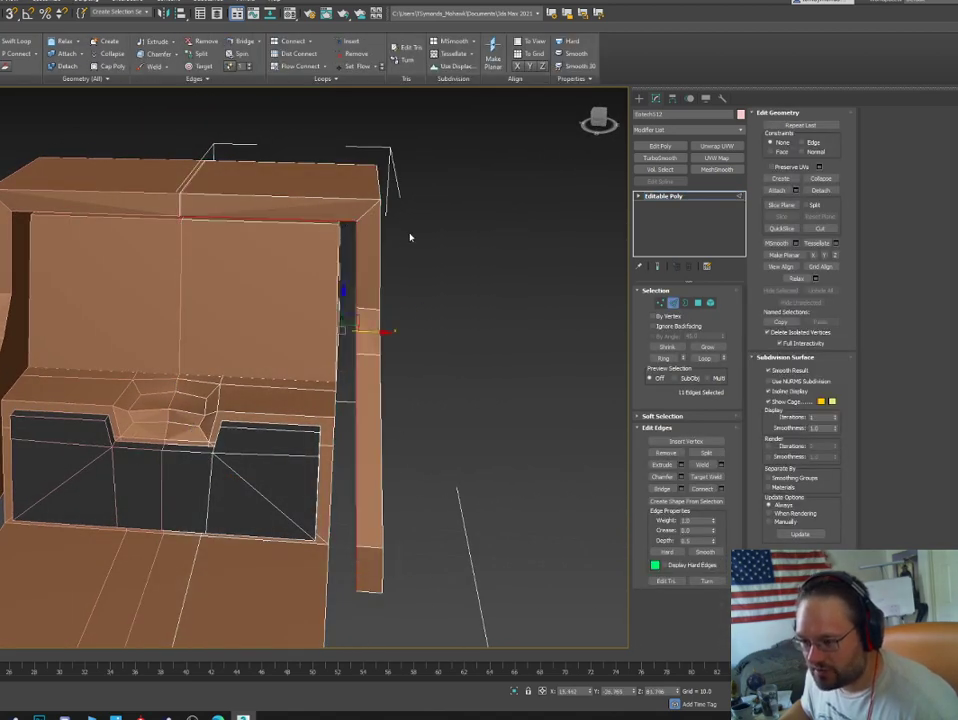
double_click(356, 441)
alt+middle_drag(400, 413, 266, 487)
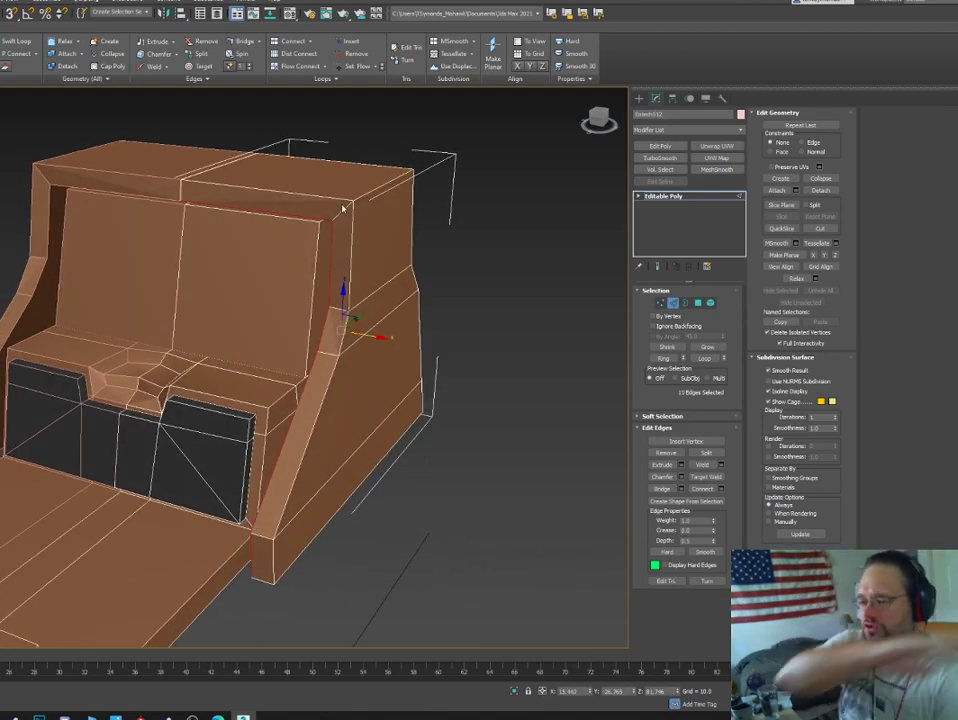
alt+middle_drag(342, 208, 148, 171)
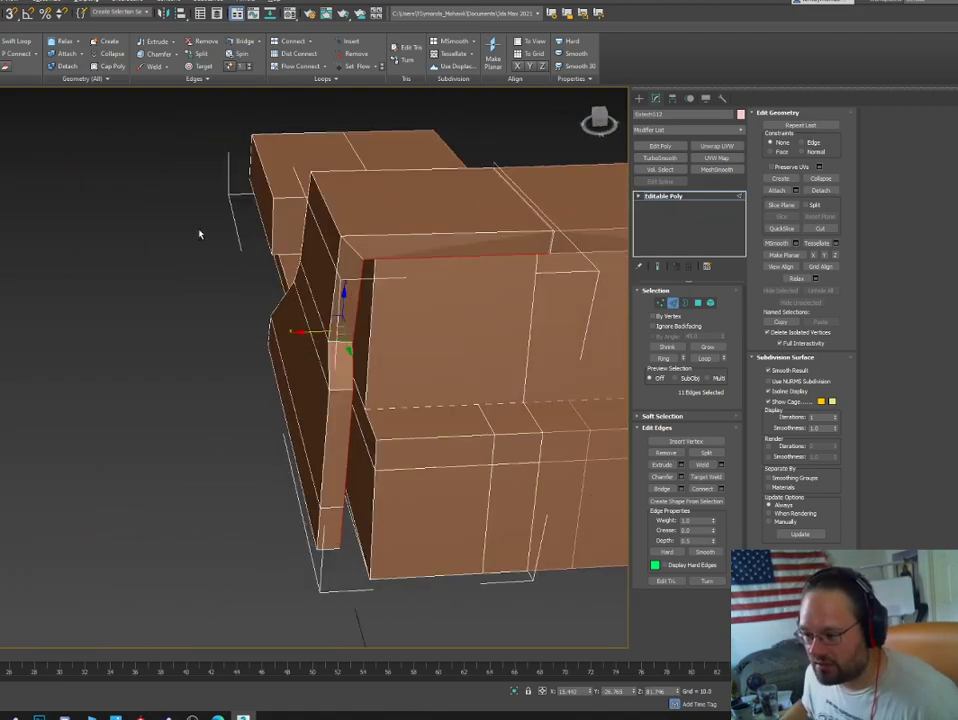
scroll(160, 224, up, 3)
alt+middle_drag(160, 224, 190, 200)
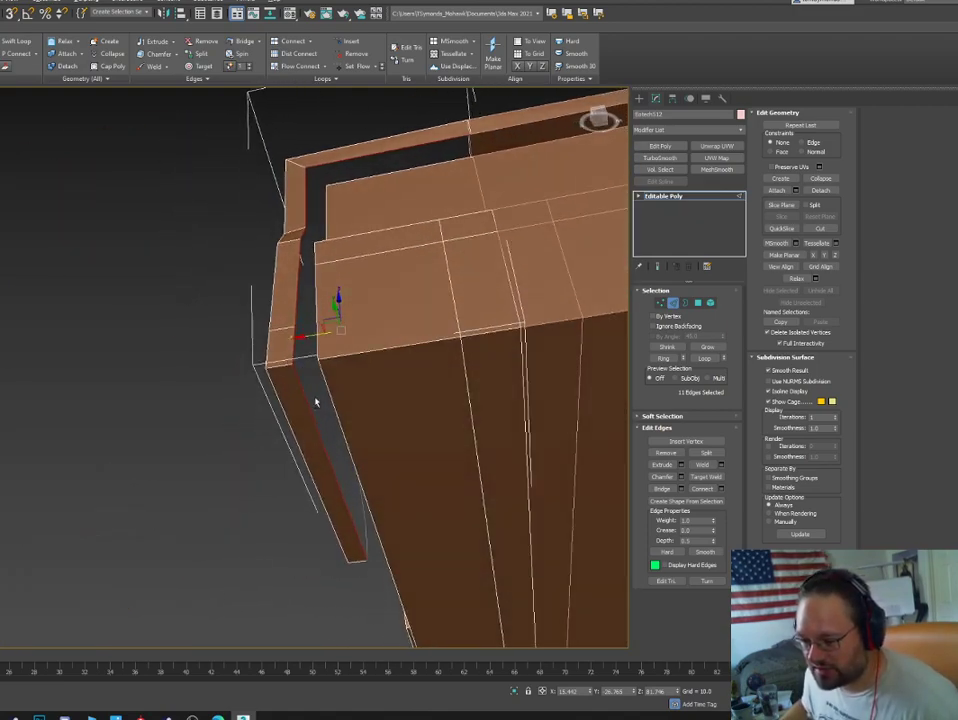
alt+middle_drag(305, 226, 261, 263)
click(658, 489)
click(660, 488)
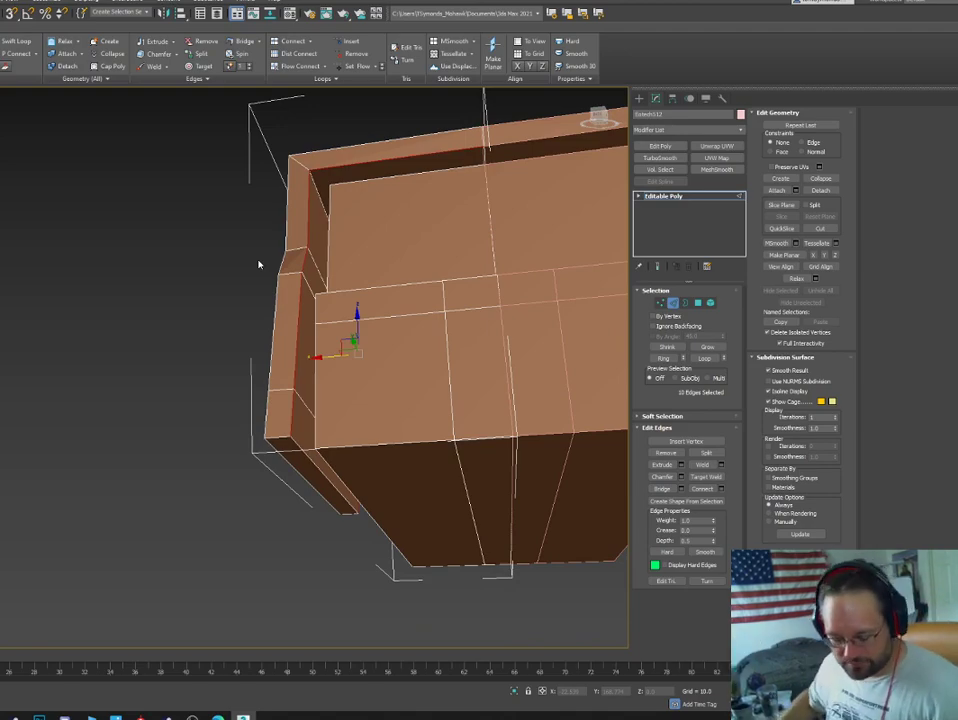
Select the vertices of the side wall and brace and move them inward along X to about 17.2.
double_click(318, 268)
alt+middle_drag(263, 351, 464, 395)
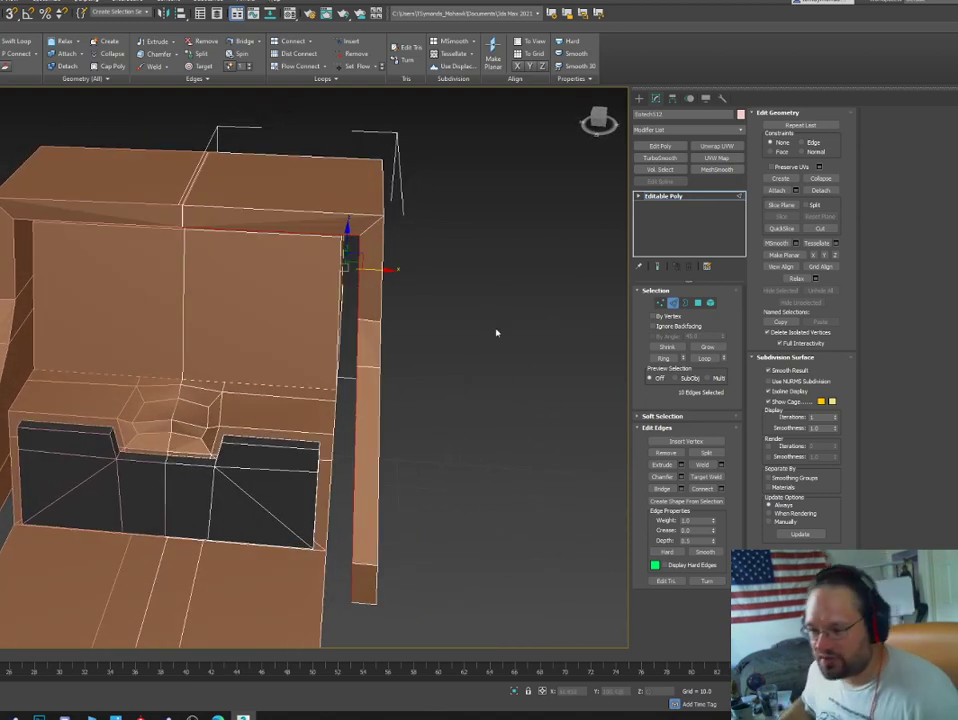
alt+middle_drag(496, 331, 450, 363)
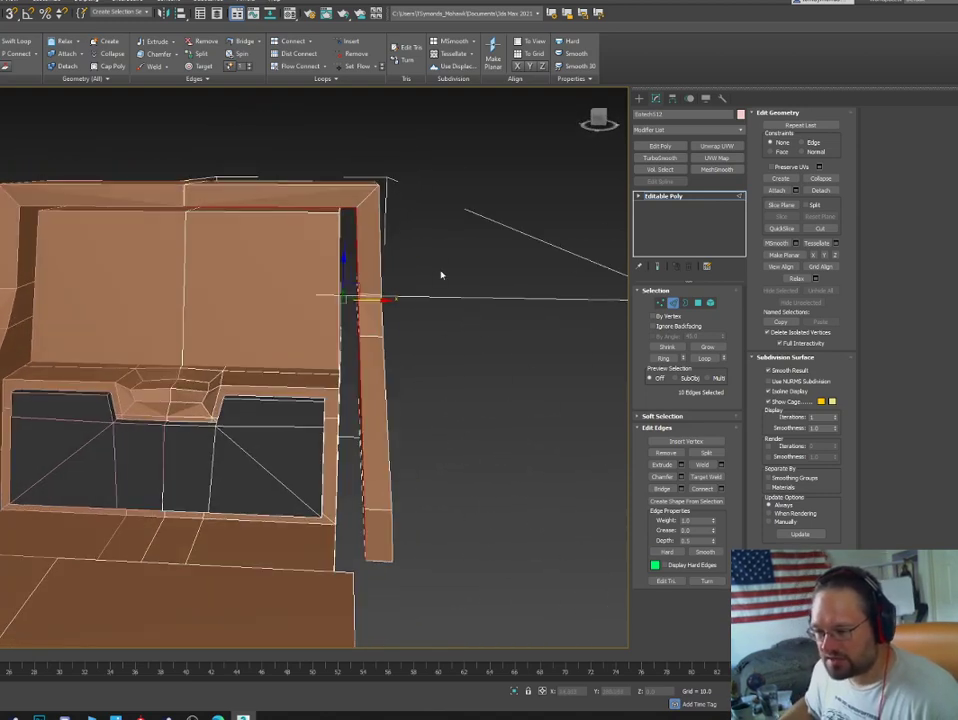
key(1)
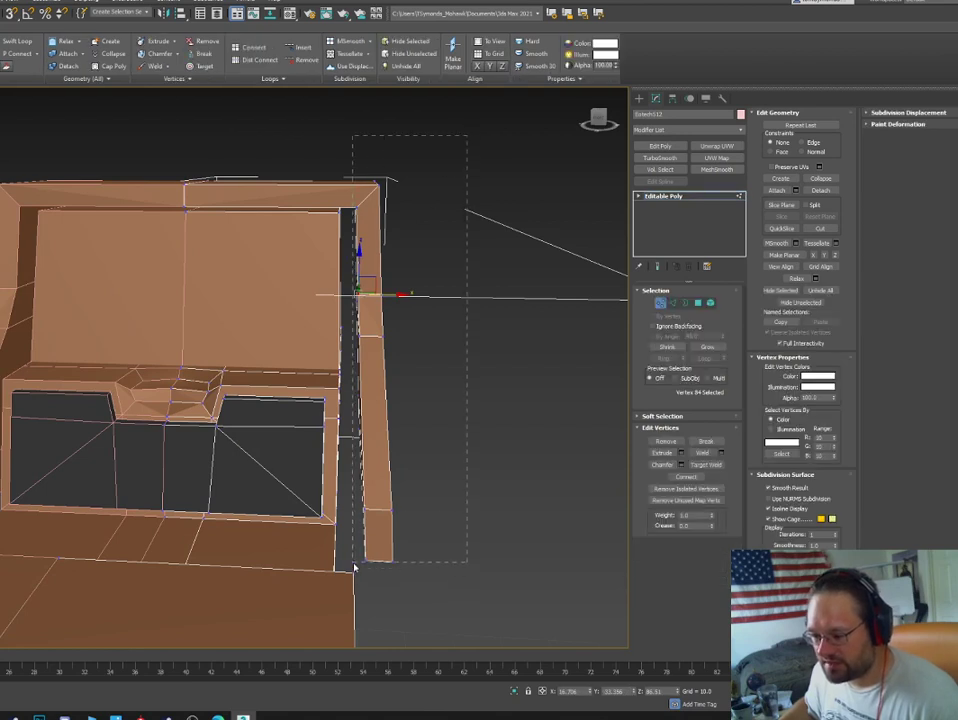
drag(355, 568, 356, 566)
mouse_move(403, 344)
mouse_down()
mouse_move(376, 340)
mouse_move(394, 343)
mouse_up()
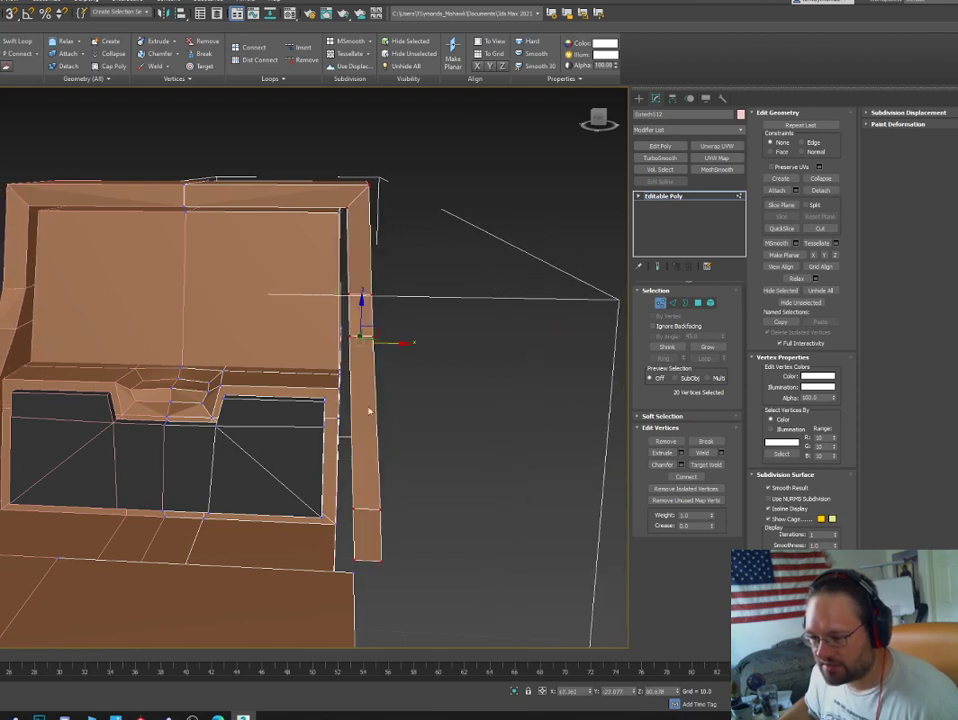
Move the outer side vertices of the inner block outward along X to about 16.3, narrowing the gap to the side brace.
click(349, 356)
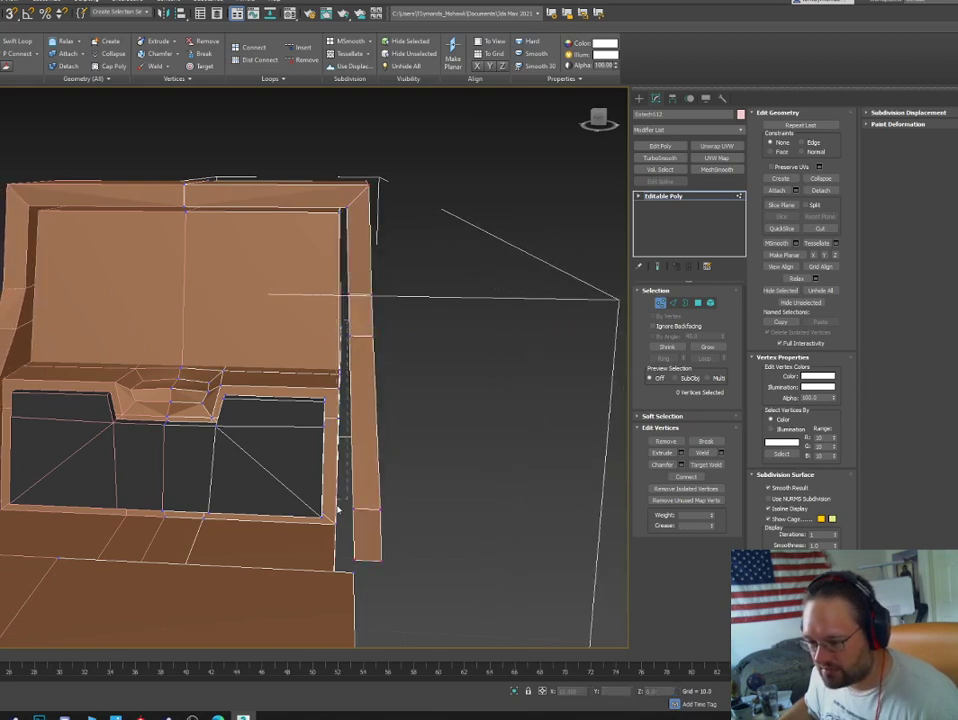
drag(334, 536, 333, 540)
scroll(363, 526, down, 4)
alt+middle_drag(363, 526, 375, 476)
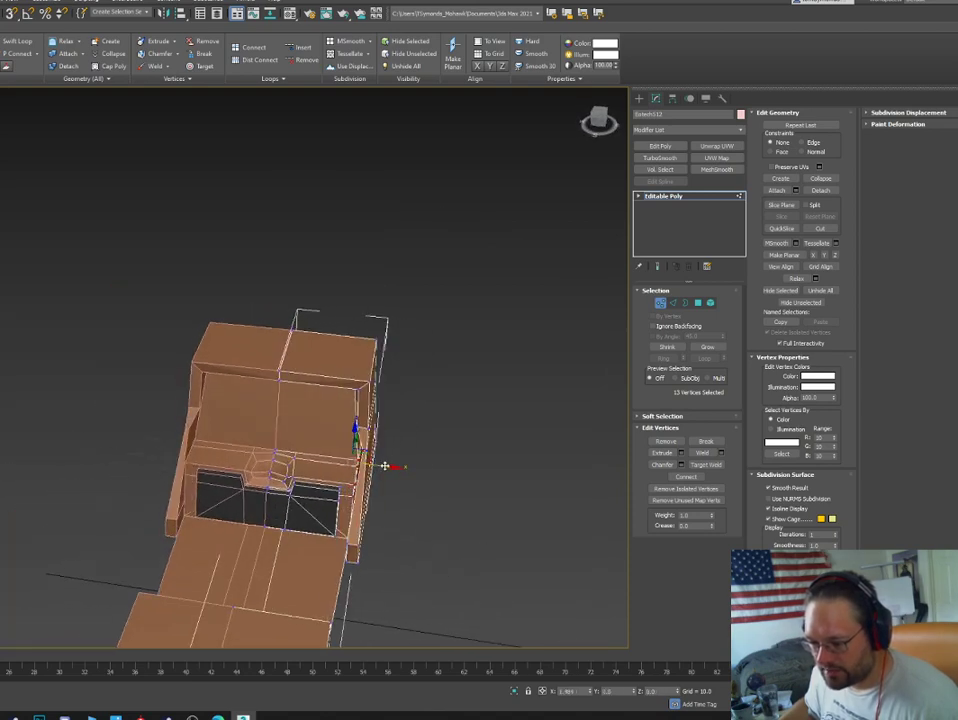
scroll(370, 464, up, 5)
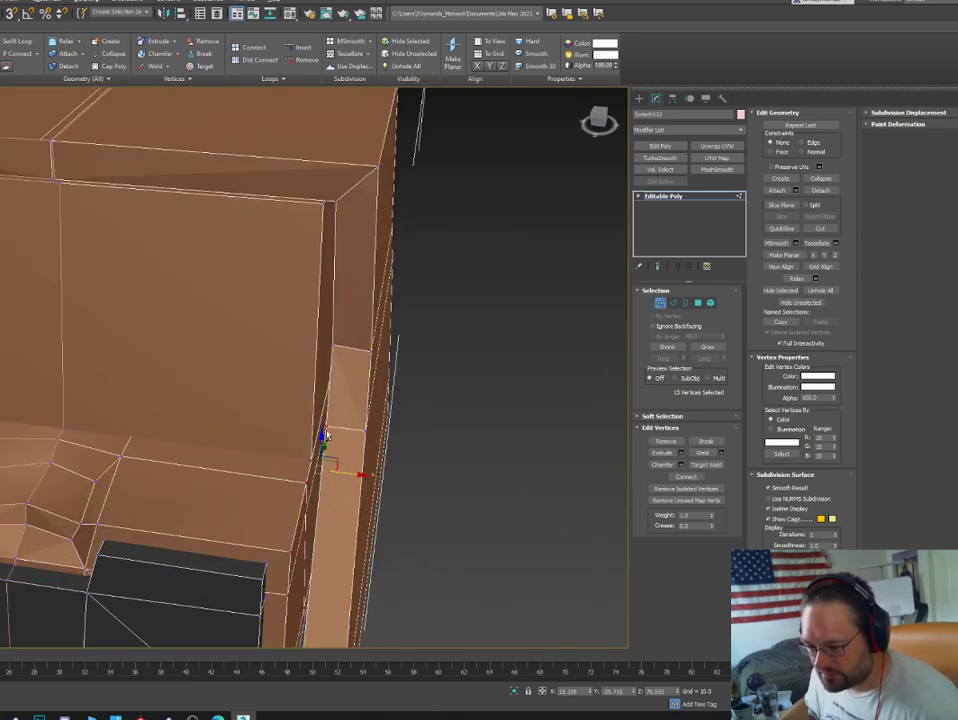
alt+middle_drag(326, 438, 333, 453)
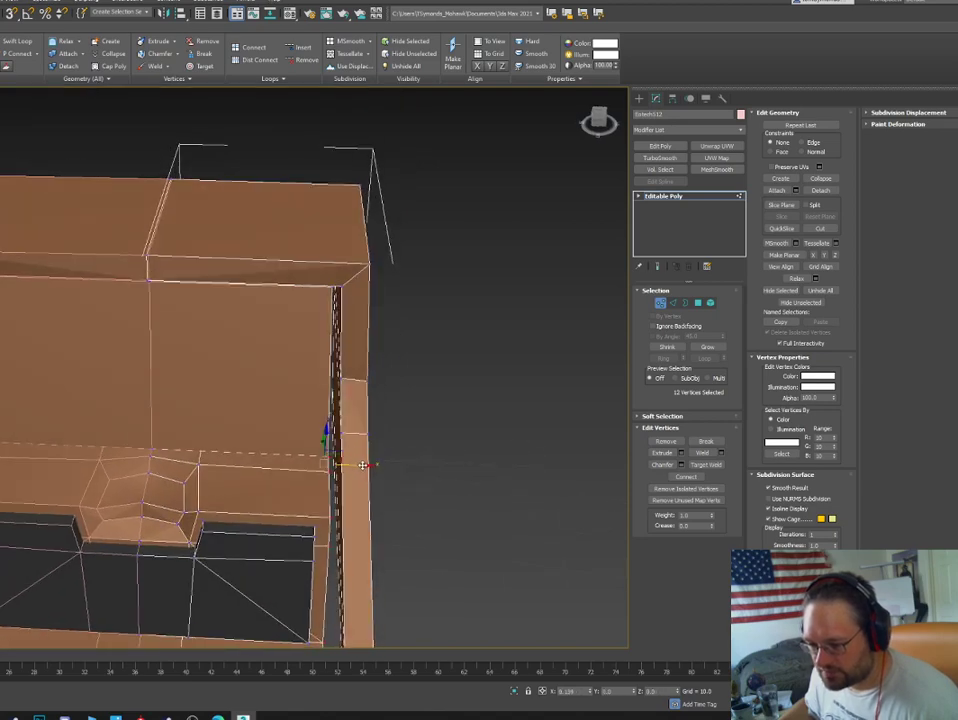
drag(362, 465, 379, 467)
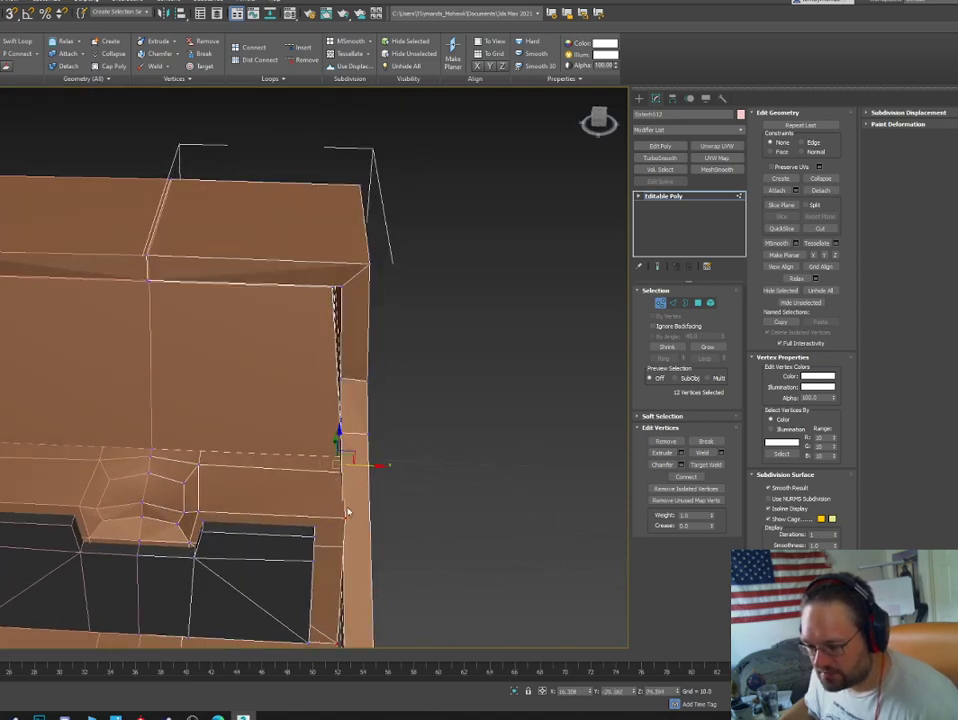
alt+middle_drag(345, 450, 325, 450)
Add an edge loop across the flat base just in front of the side brace with Swift Loop.
key(2)
click(325, 445)
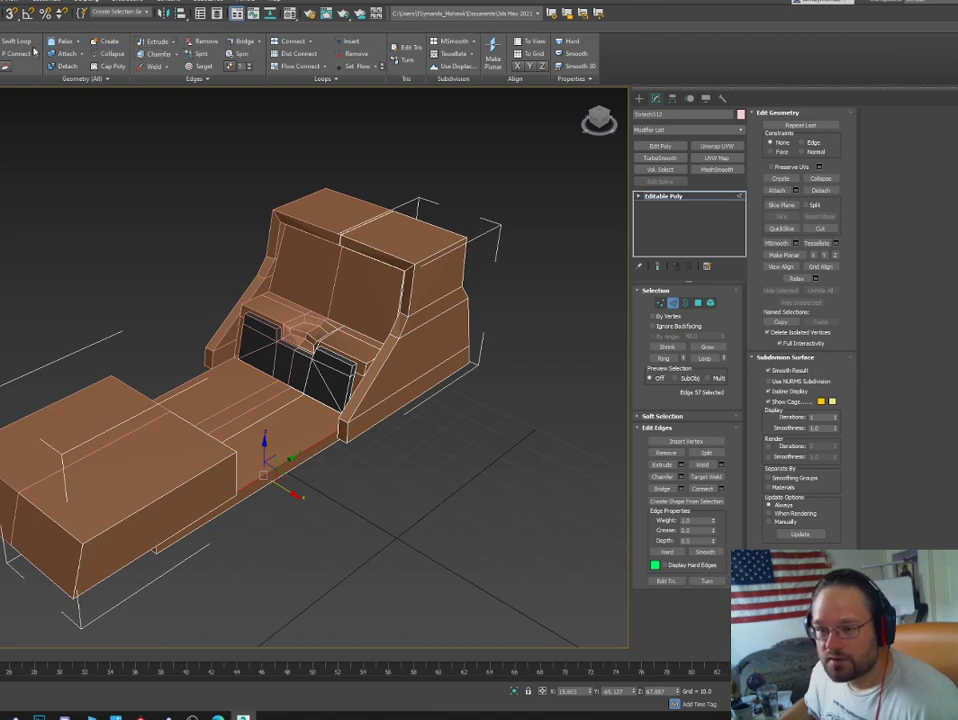
click(296, 460)
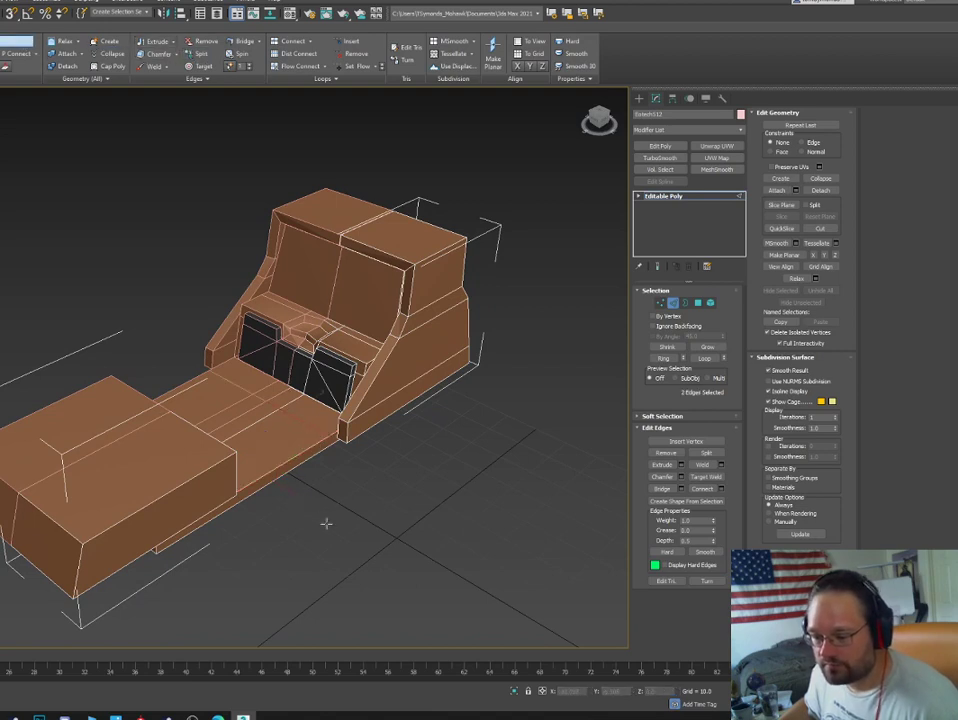
key(z)
key(1)
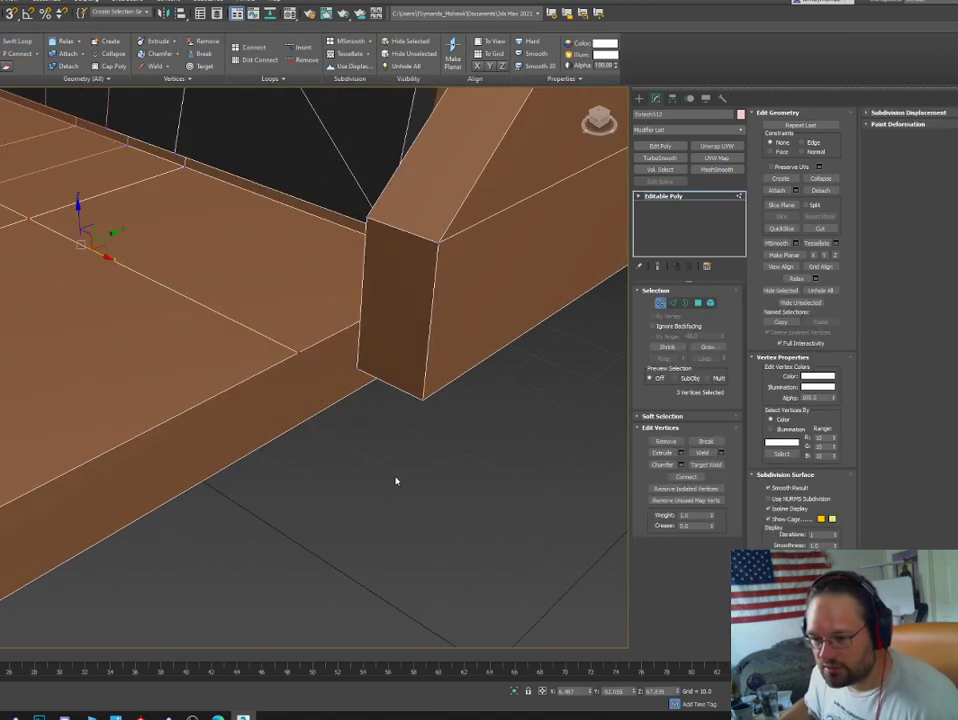
Cut a new edge from the end of the base's edge loop down the base's side wall in front of the brace.
right_click(285, 548)
click(232, 447)
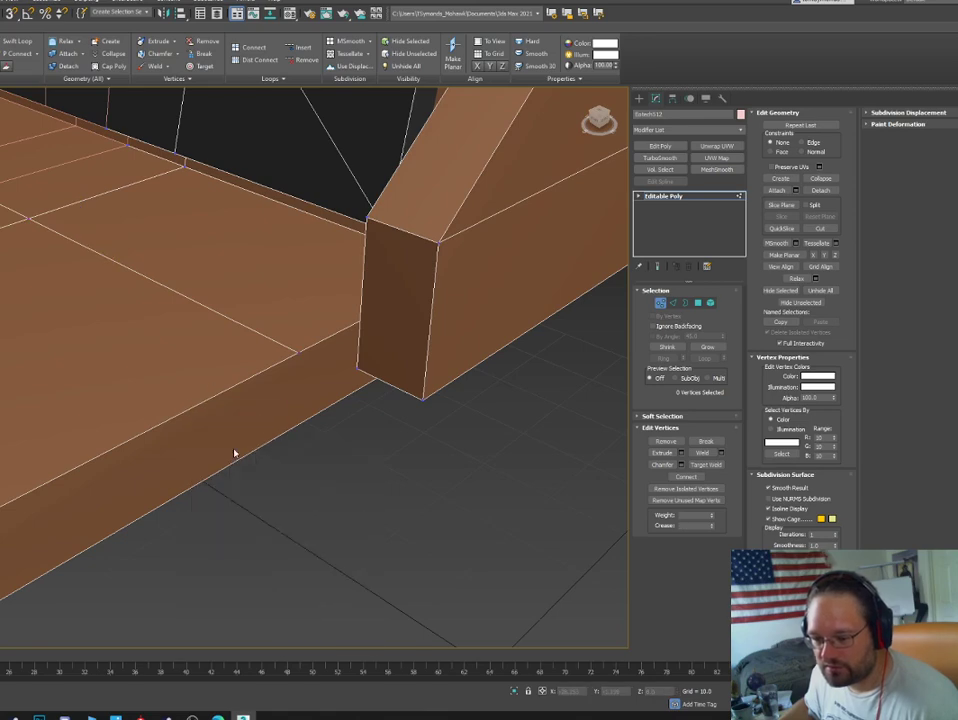
click(300, 352)
scroll(246, 364, up, 5)
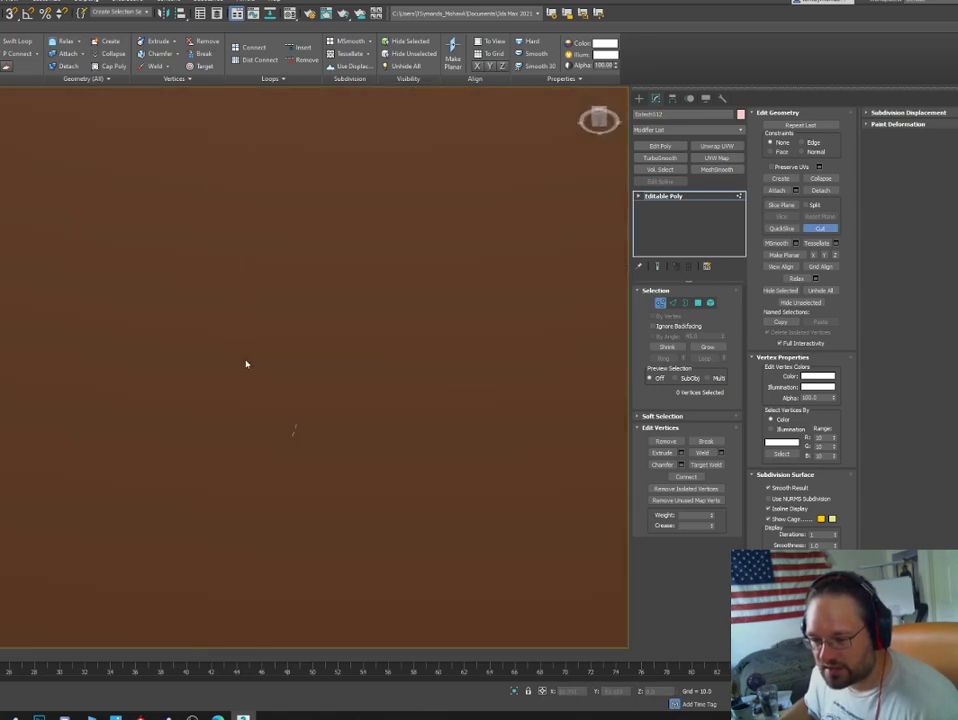
scroll(247, 393, down, 5)
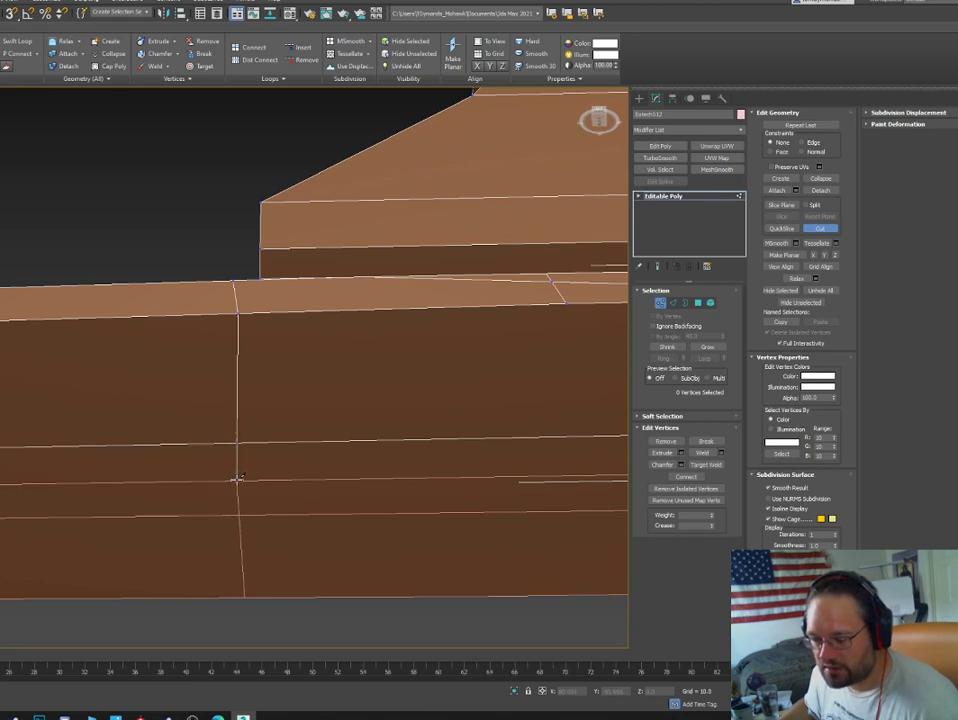
alt+middle_drag(238, 479, 399, 347)
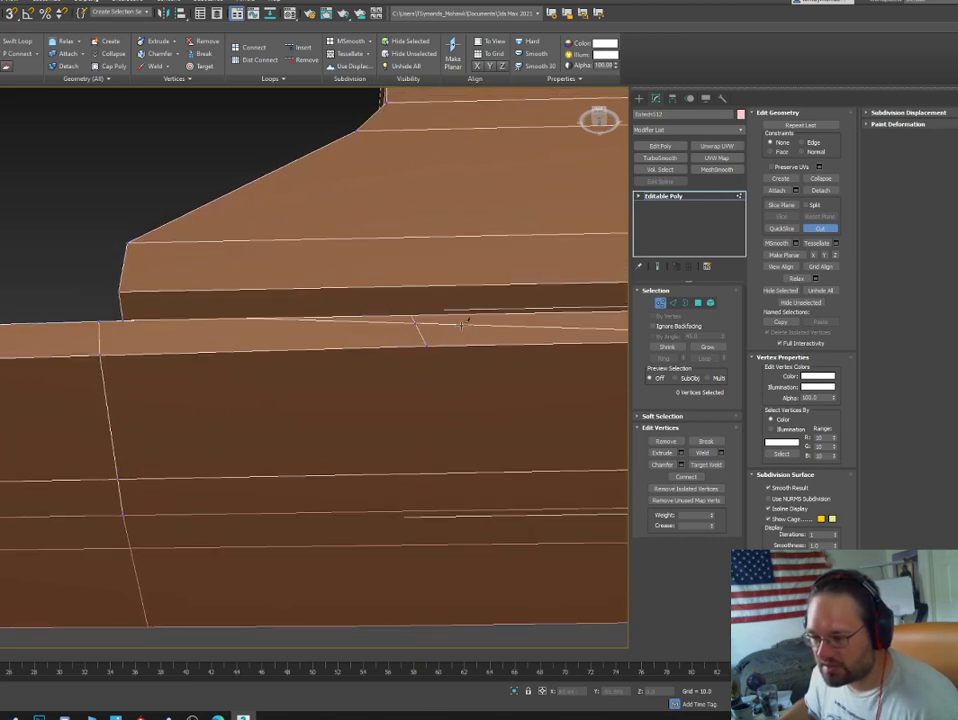
click(427, 513)
scroll(433, 518, down, 5)
alt+middle_drag(433, 518, 401, 550)
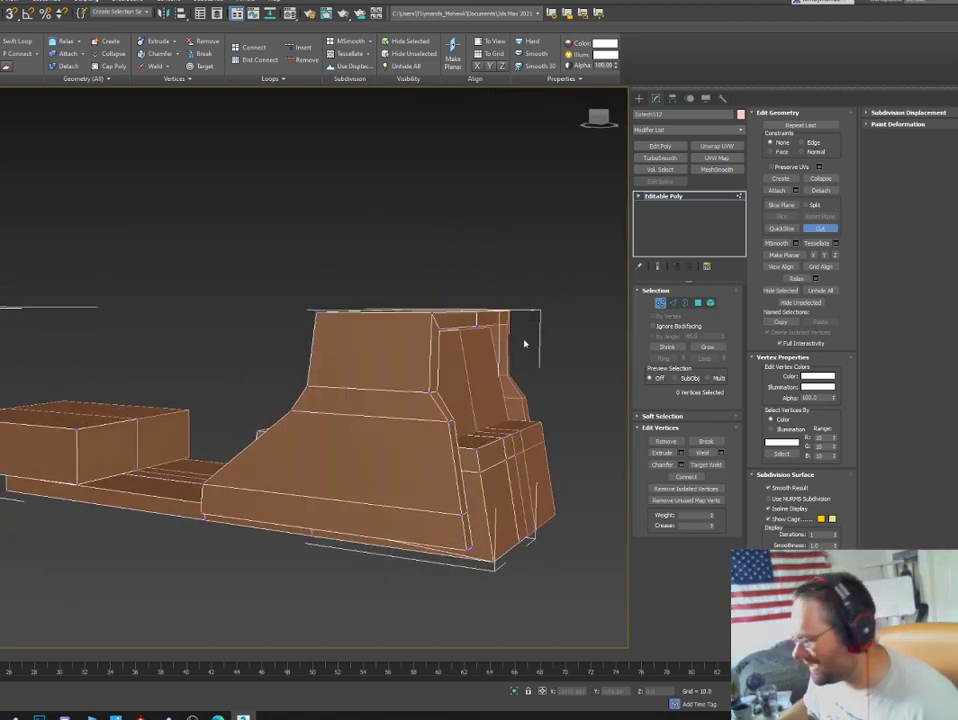
End the Cut tool and leave vertex editing so the whole model half is selected.
mouse_move(524, 342)
alt+middle_down()
mouse_move(528, 325)
mouse_move(522, 355)
alt+middle_up()
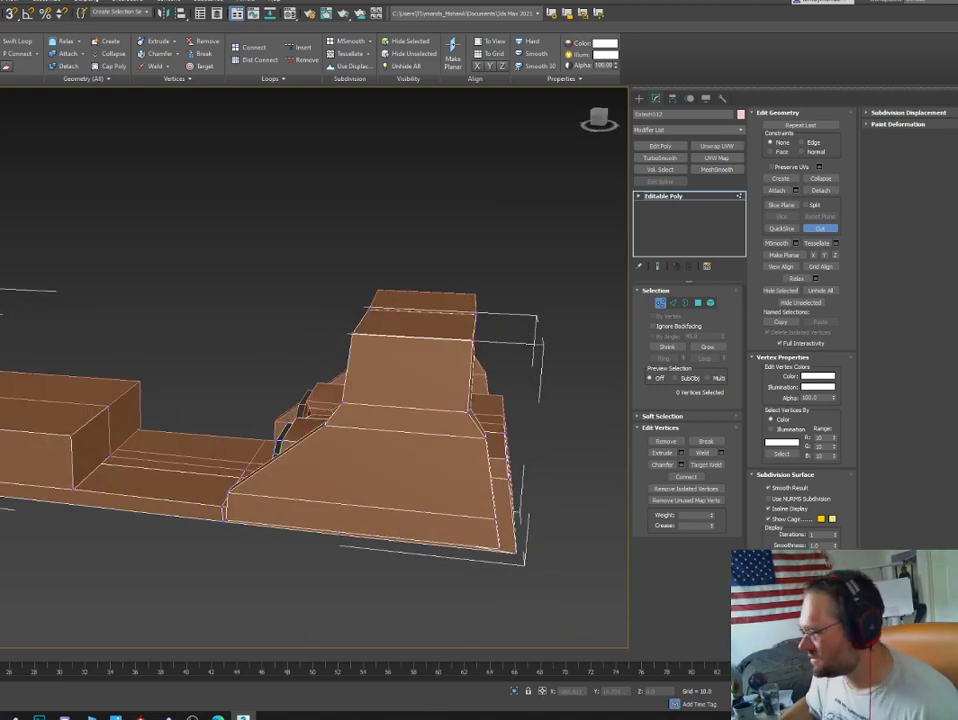
alt+middle_drag(263, 410, 271, 294)
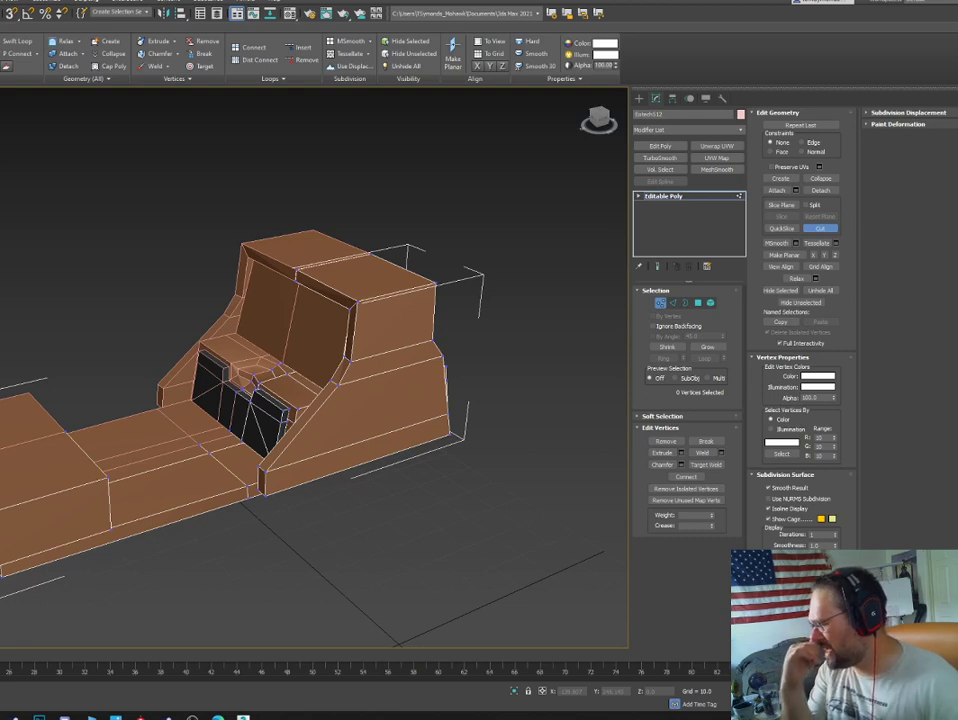
middle_drag(378, 188, 384, 188)
right_click(394, 186)
click(438, 251)
right_click(501, 445)
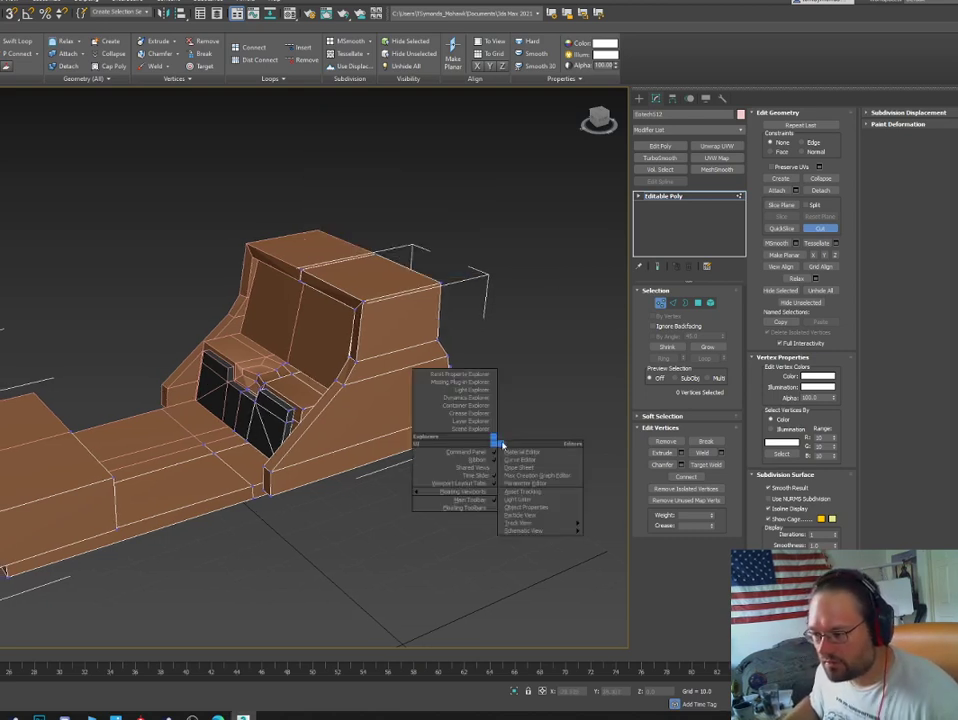
click(518, 420)
click(659, 303)
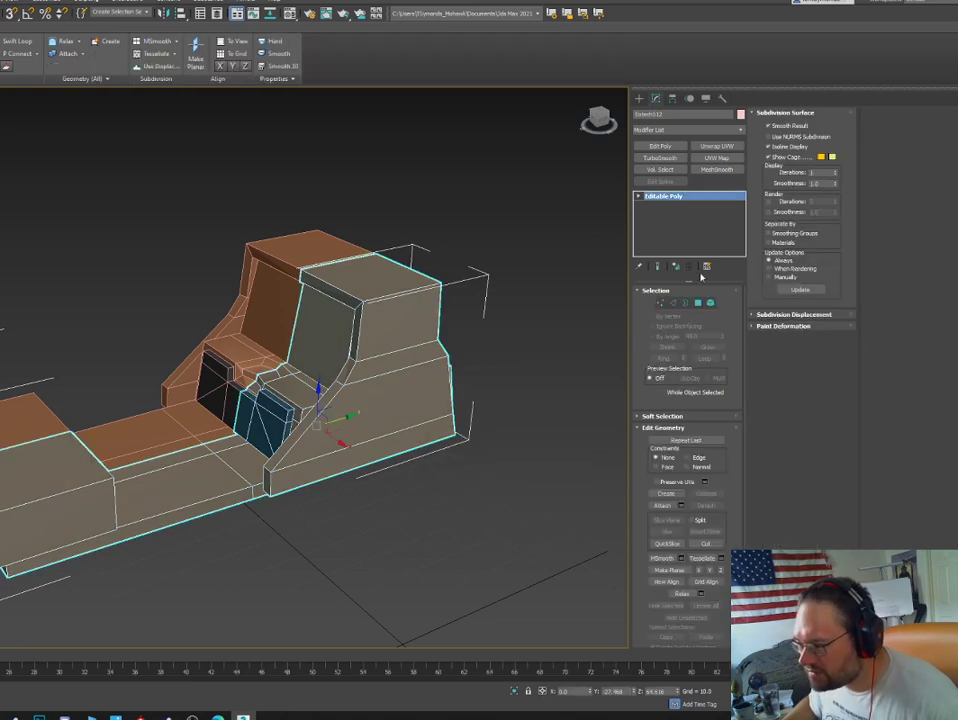
Turn off the selection brackets drawn around the selected model half.
click(531, 347)
right_click(528, 343)
click(364, 342)
right_click(363, 341)
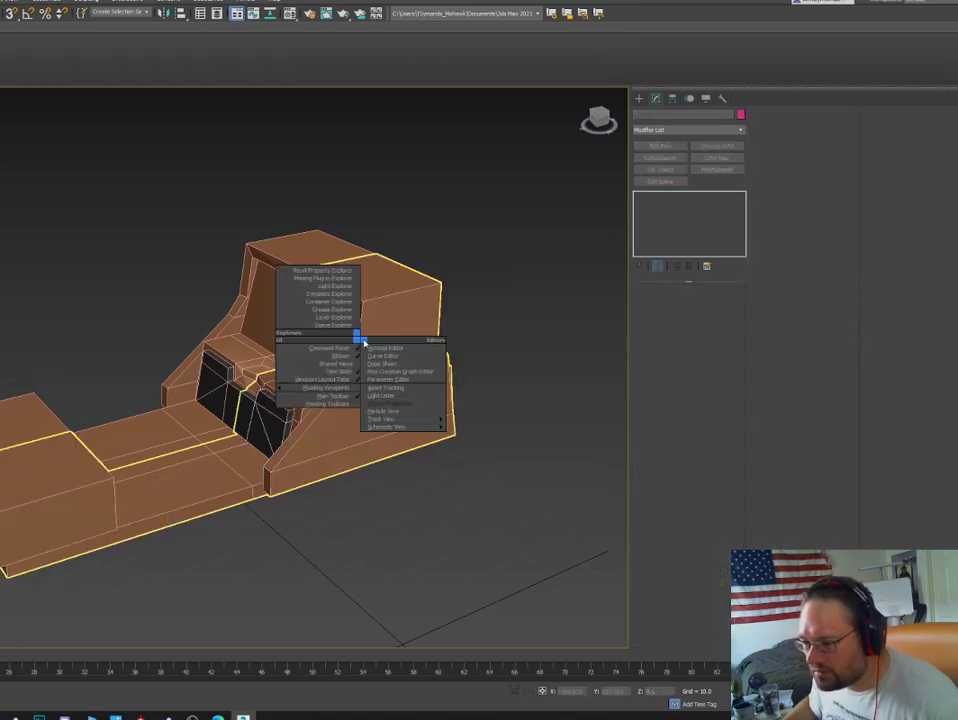
click(509, 252)
click(320, 327)
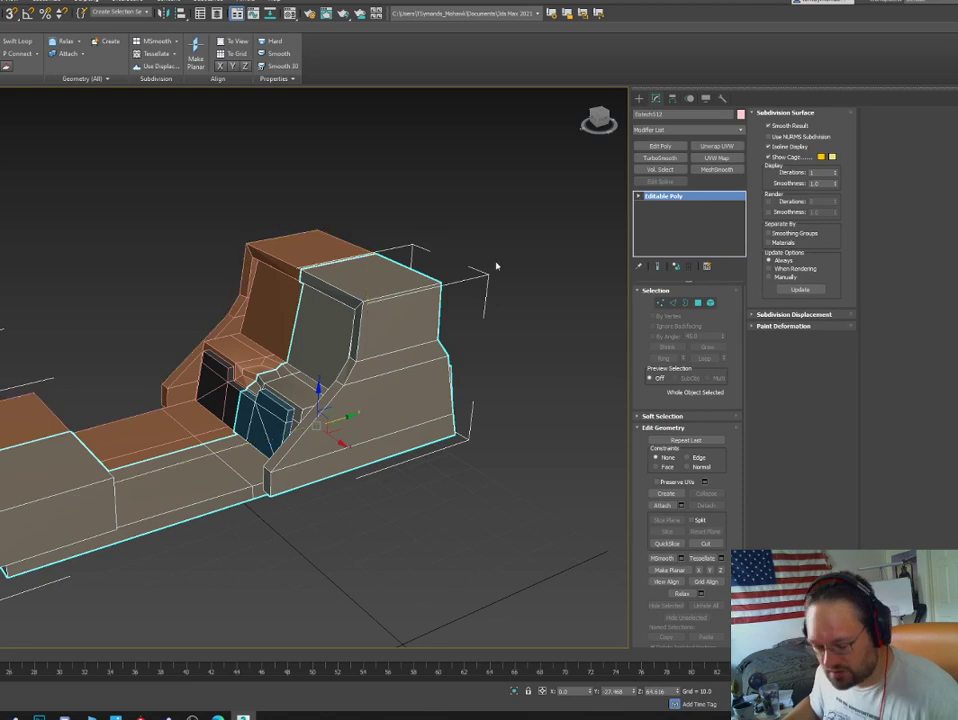
right_click(534, 223)
right_click(374, 190)
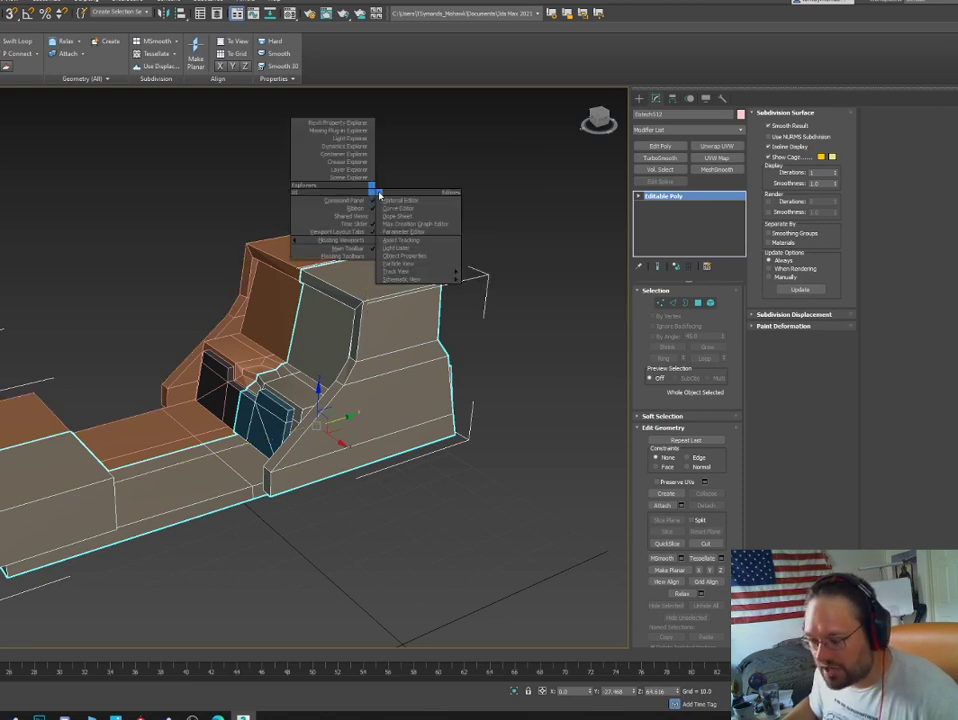
click(663, 235)
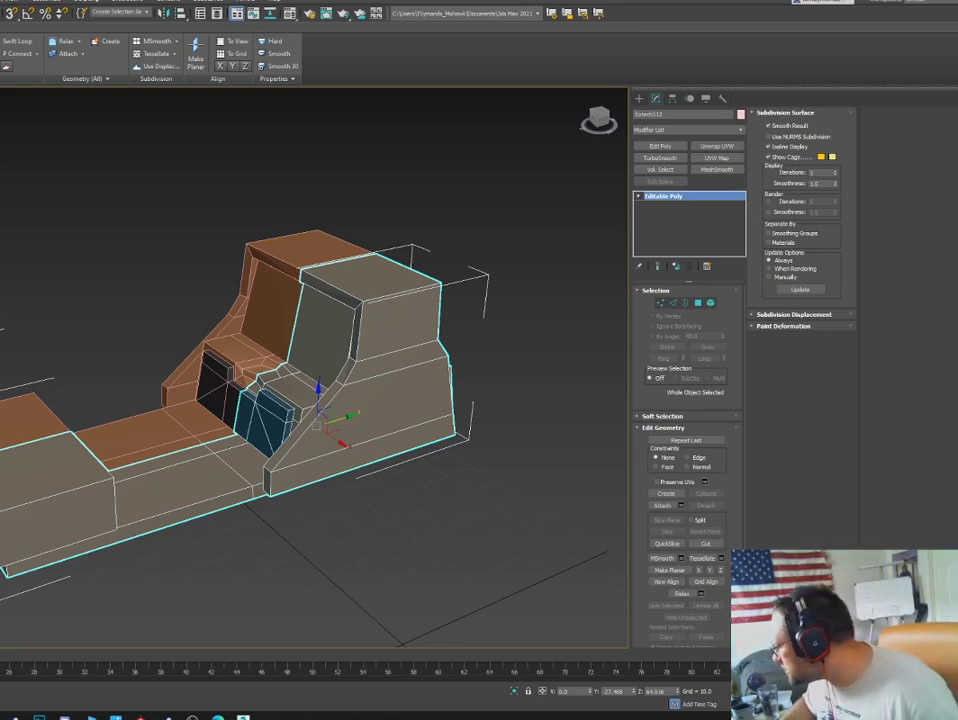
click(511, 221)
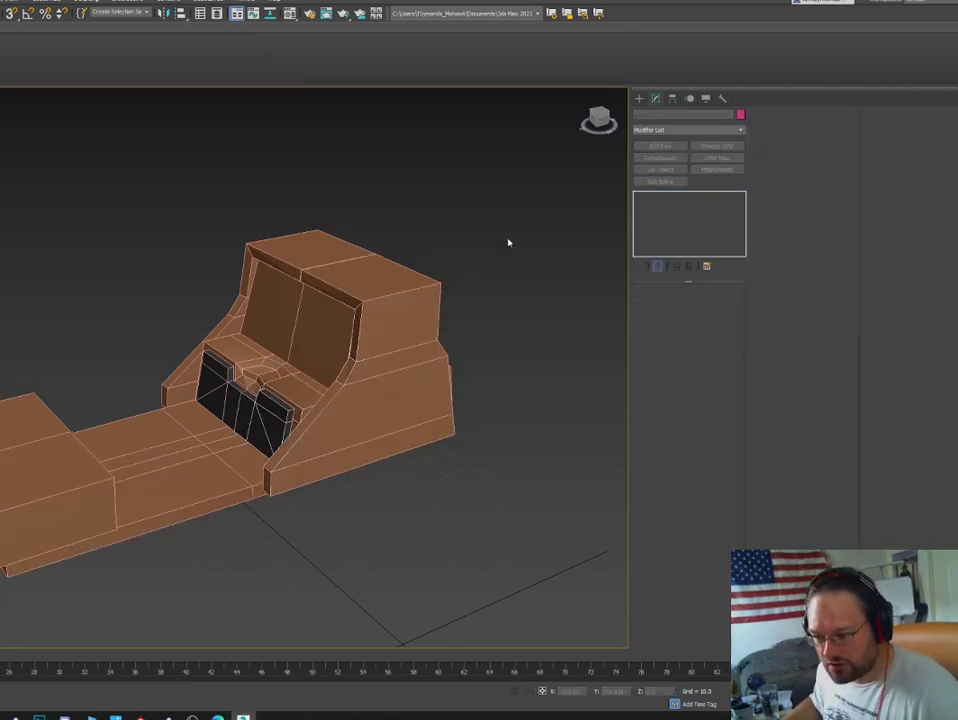
click(398, 293)
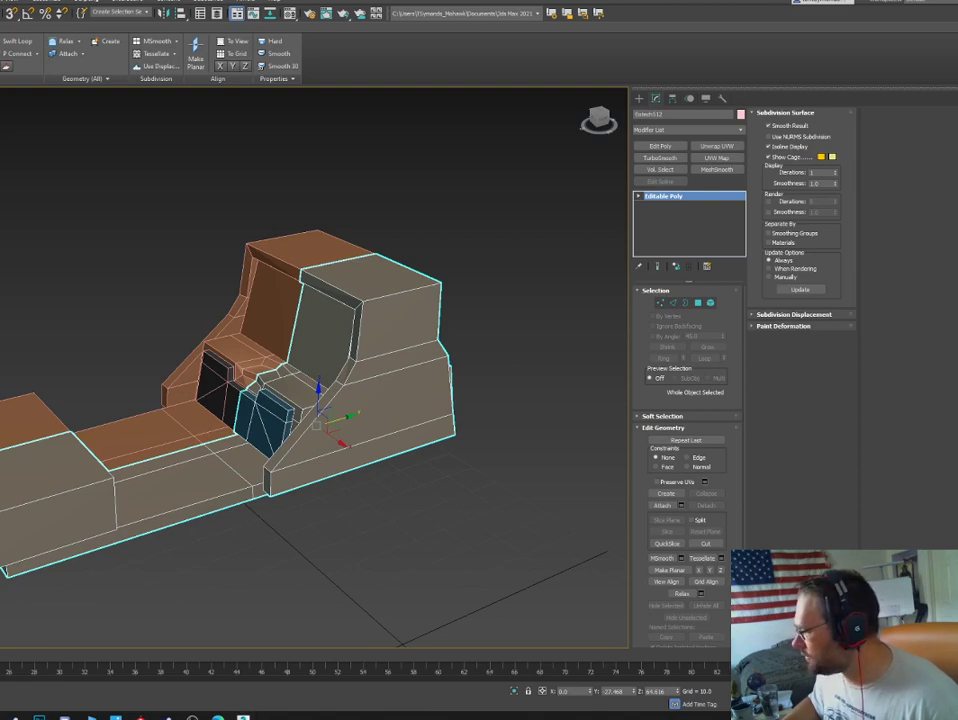
Switch to the browser, decline the Autodesk survey, check the selection bracket toggle in the shortcut list, and return to 3ds Max.
drag(0, 150, 51, 102)
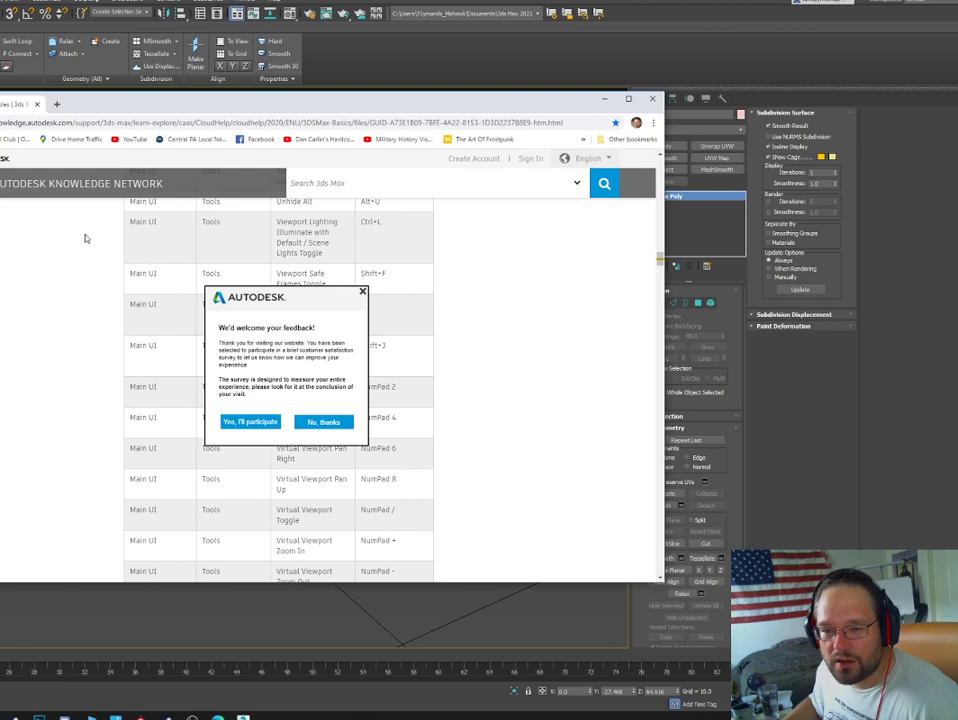
click(325, 423)
scroll(391, 440, up, 3)
scroll(391, 440, down, 5)
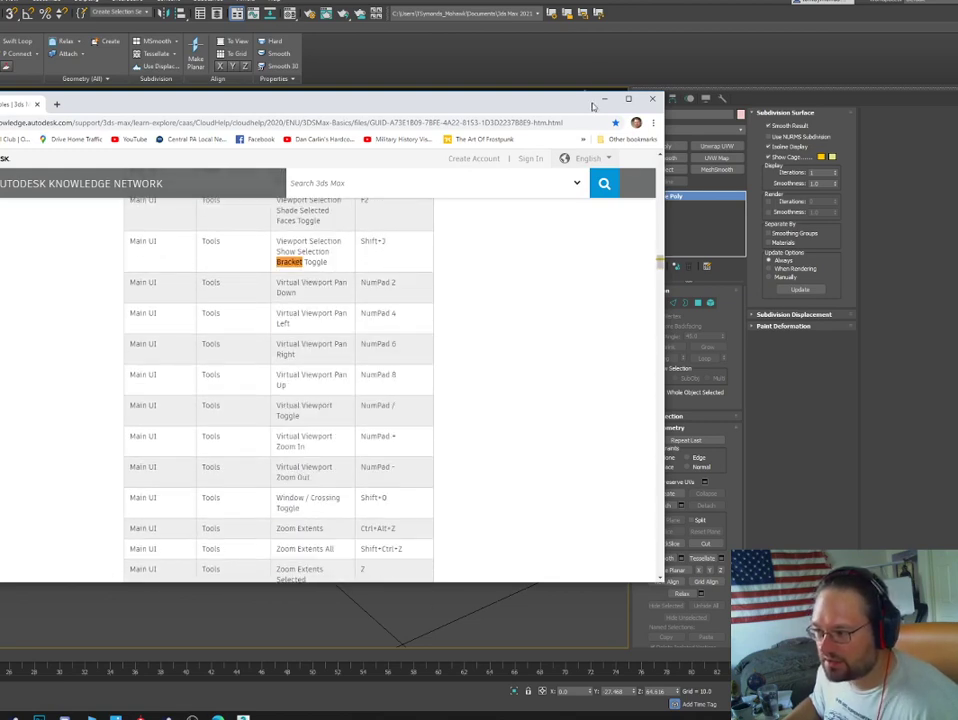
click(604, 98)
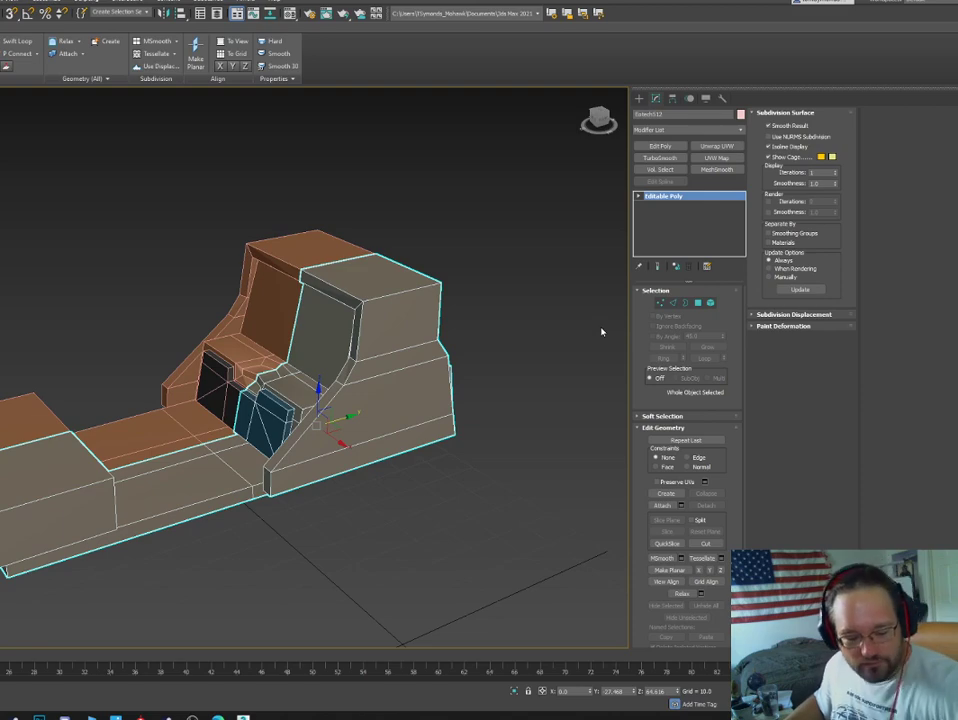
Select the two outer side polygons of the dark inner block and move them outward along X to about 15.4, against the side brace.
scroll(240, 374, up, 3)
alt+middle_drag(240, 374, 293, 306)
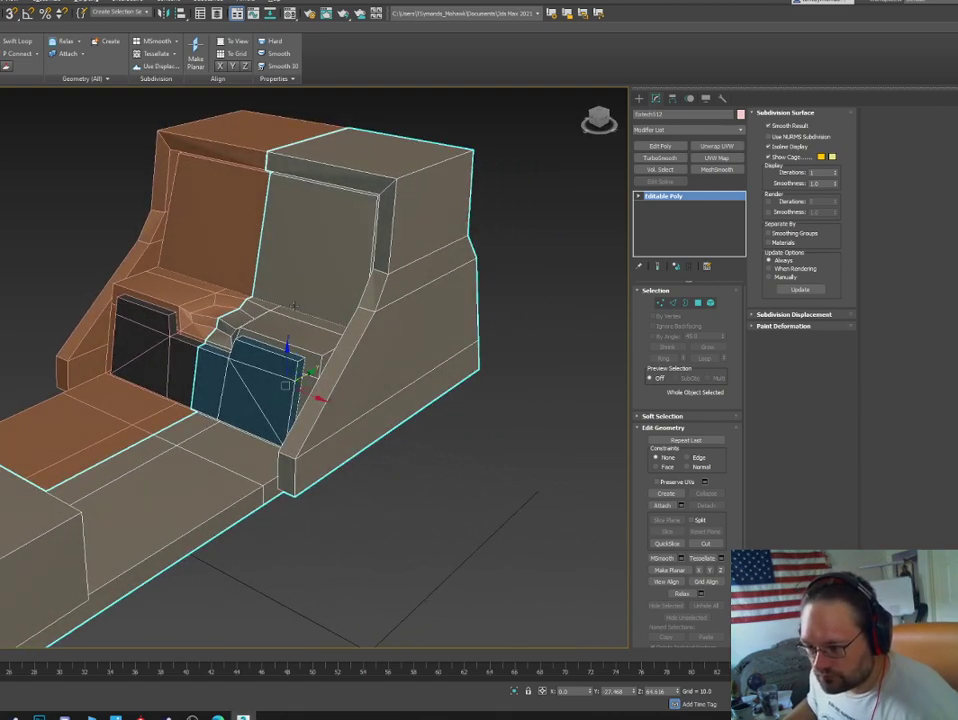
key(1)
click(378, 274)
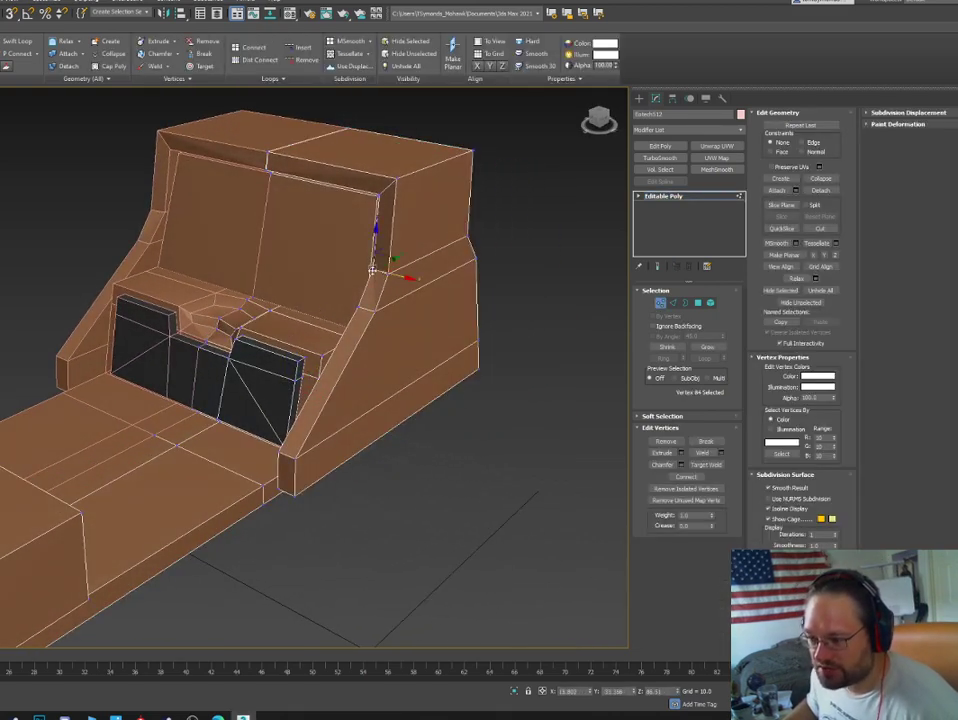
scroll(396, 264, up, 3)
alt+middle_drag(396, 264, 436, 312)
click(661, 304)
key(4)
scroll(411, 376, up, 2)
key(2)
click(405, 388)
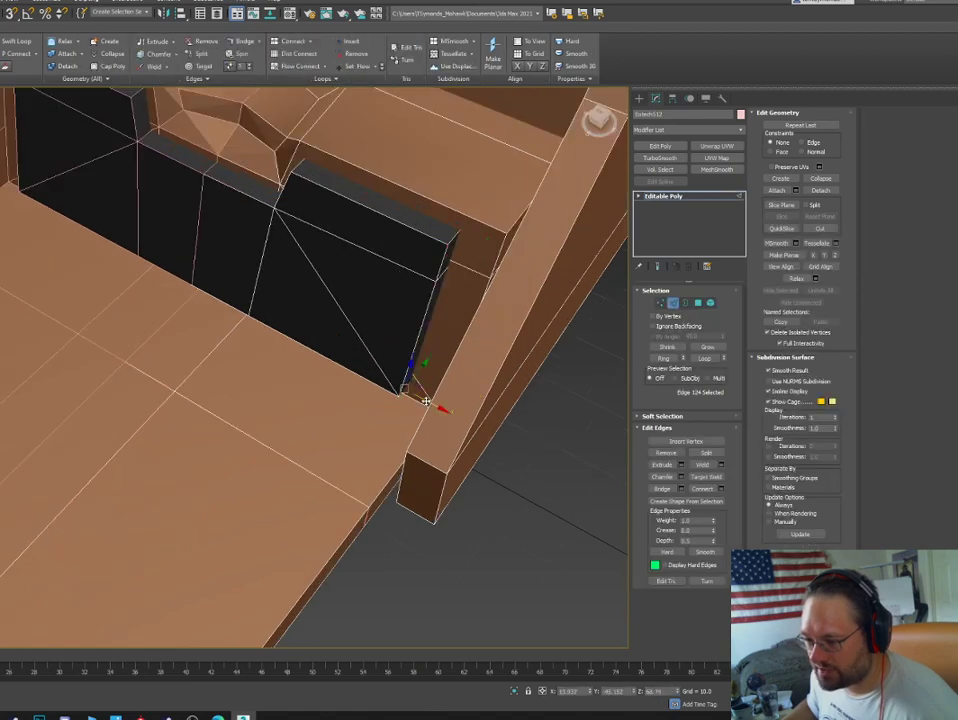
key(4)
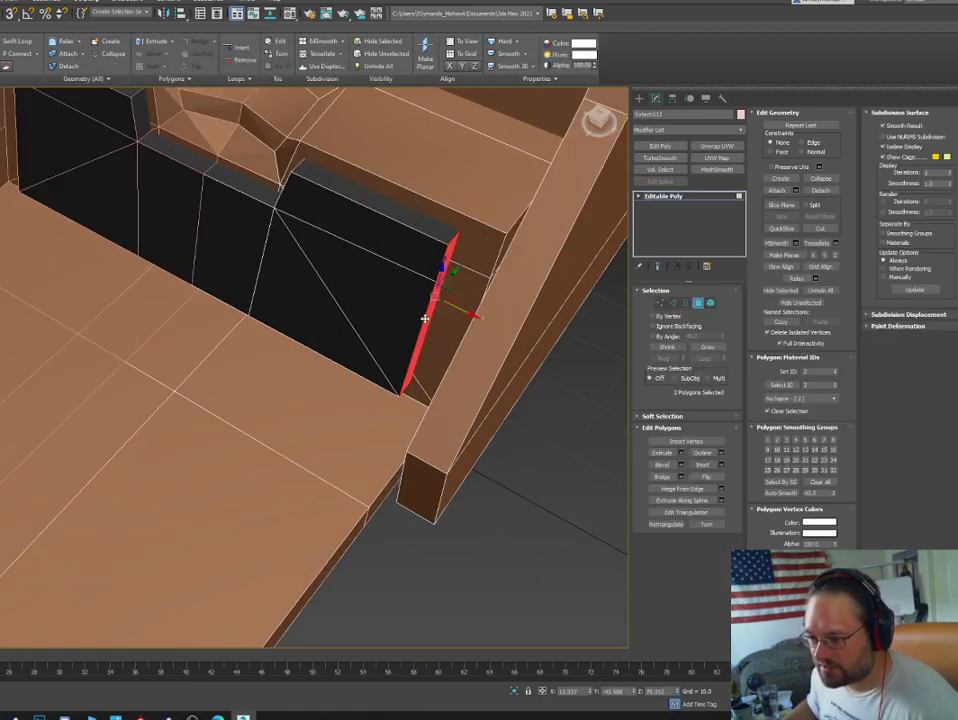
drag(453, 306, 483, 321)
alt+middle_drag(483, 320, 683, 338)
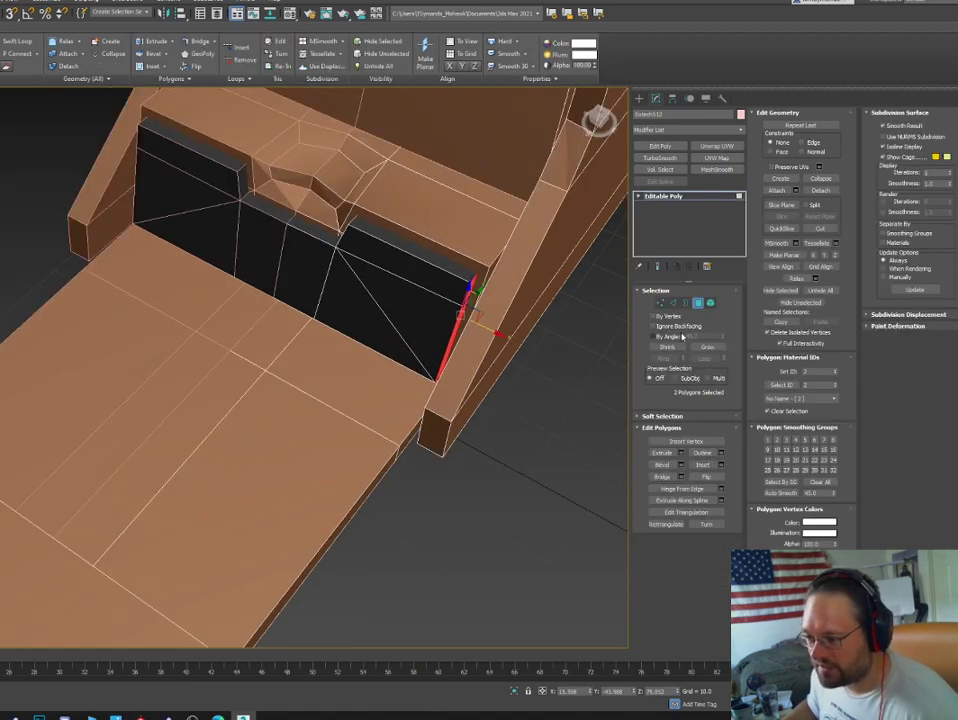
Select the edge at the front corner of the base plate and shift it slightly.
scroll(534, 366, down, 5)
alt+middle_drag(534, 366, 390, 312)
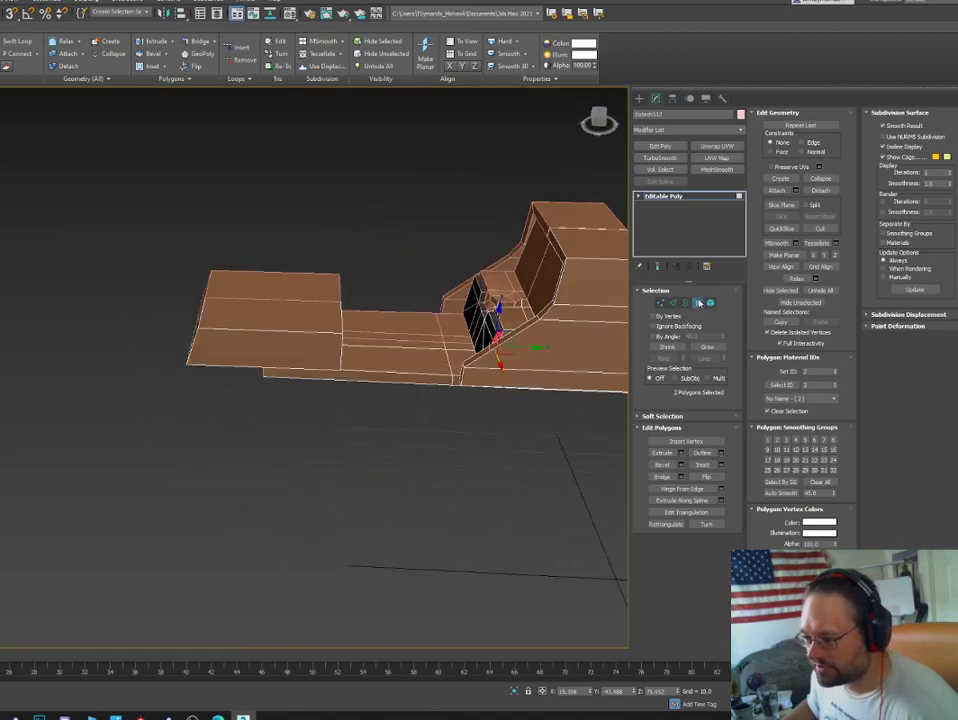
click(700, 303)
key(2)
click(263, 377)
alt+middle_drag(263, 377, 343, 356)
drag(286, 370, 275, 371)
Select the vertical front corner edge of the raised front block and move it slightly inward along X.
key(4)
click(215, 343)
alt+middle_drag(218, 340, 221, 362)
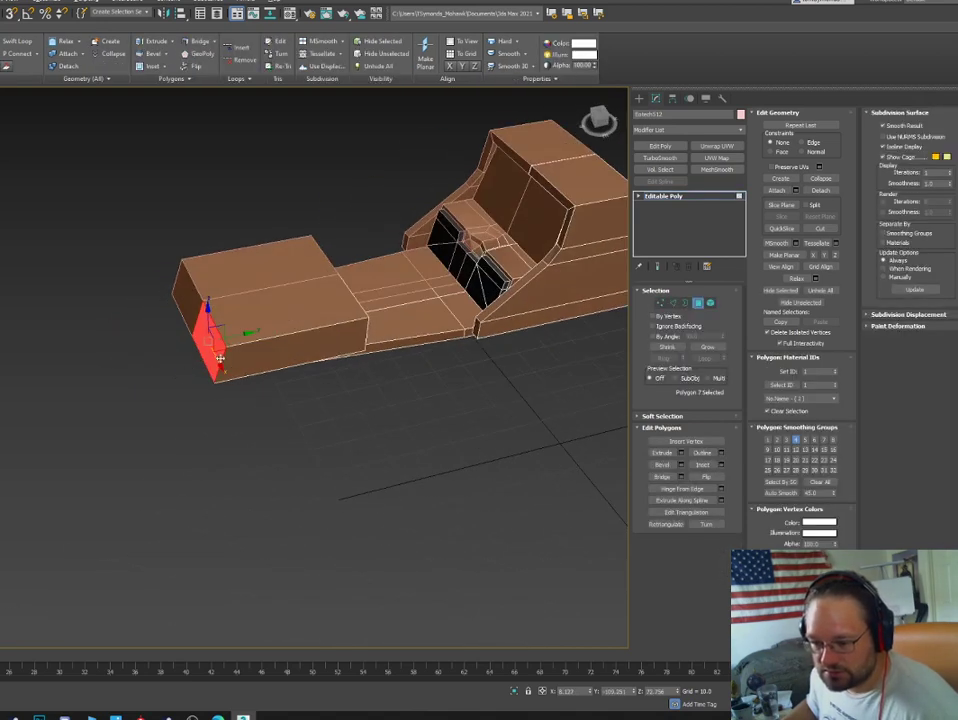
key(2)
click(224, 365)
drag(227, 387, 224, 381)
Move the whole raised front block element about 32 units along Y toward the hood.
key(4)
key(5)
click(274, 327)
drag(310, 326, 453, 318)
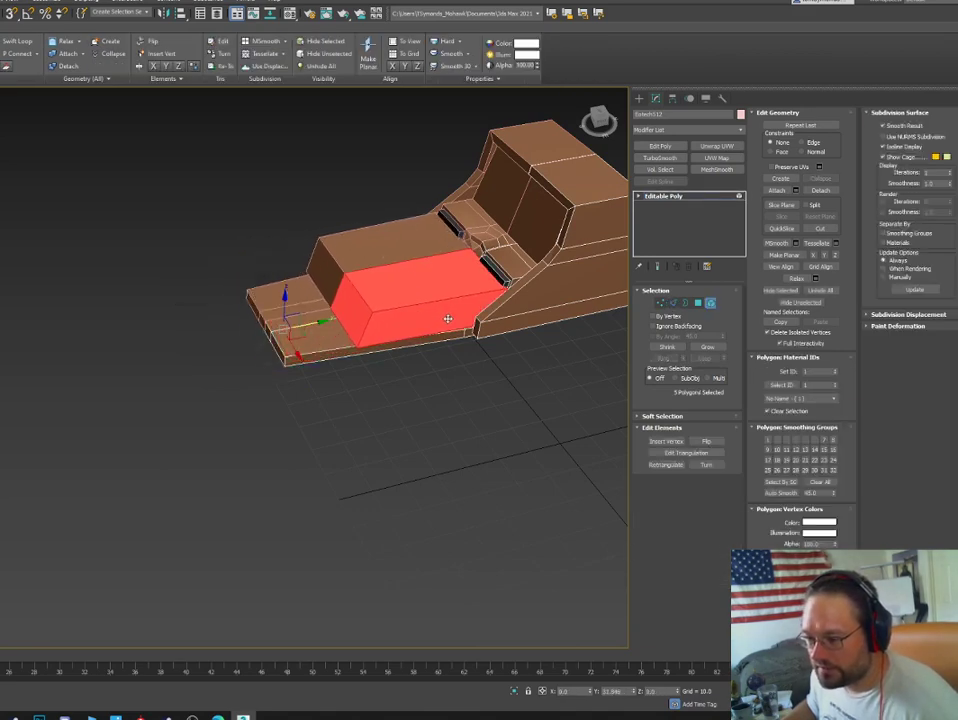
Extend the raised block's rear top edge to the dark inner block and move its upper side edge inward to about X 15.5.
scroll(445, 316, up, 5)
middle_drag(392, 320, 211, 364)
key(2)
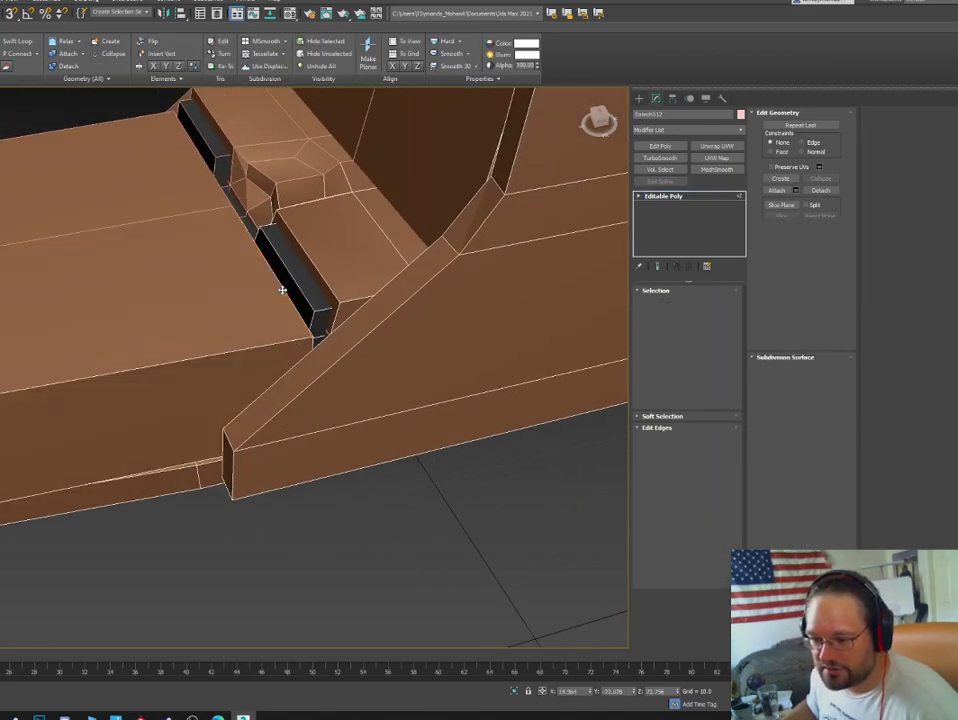
click(281, 290)
alt+middle_drag(263, 306, 262, 285)
drag(282, 258, 307, 229)
alt+middle_drag(272, 242, 325, 286)
click(330, 301)
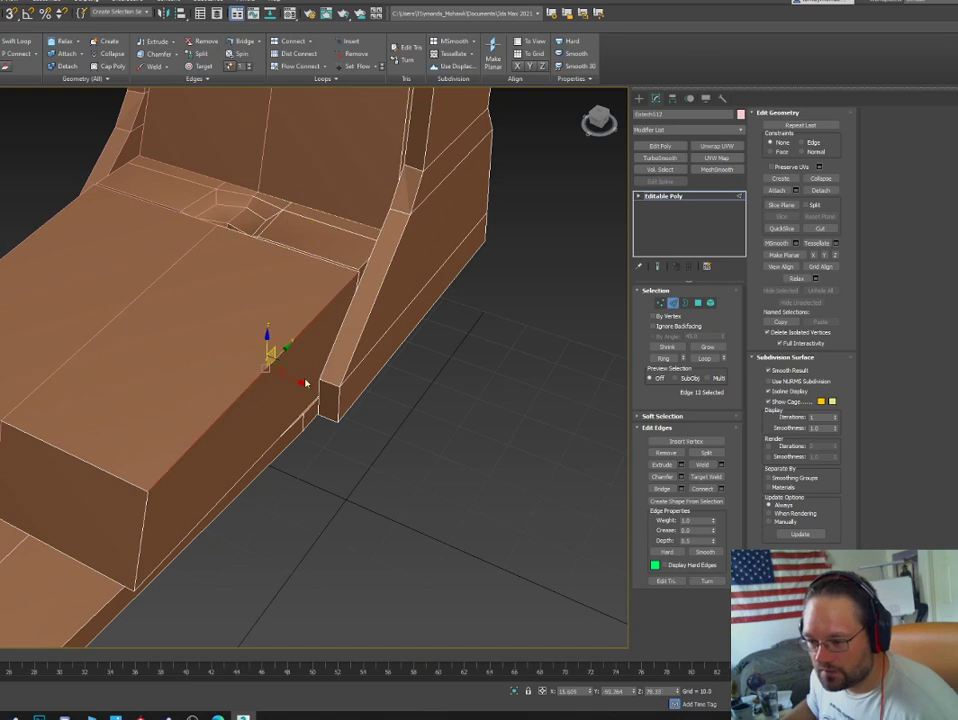
drag(299, 382, 293, 379)
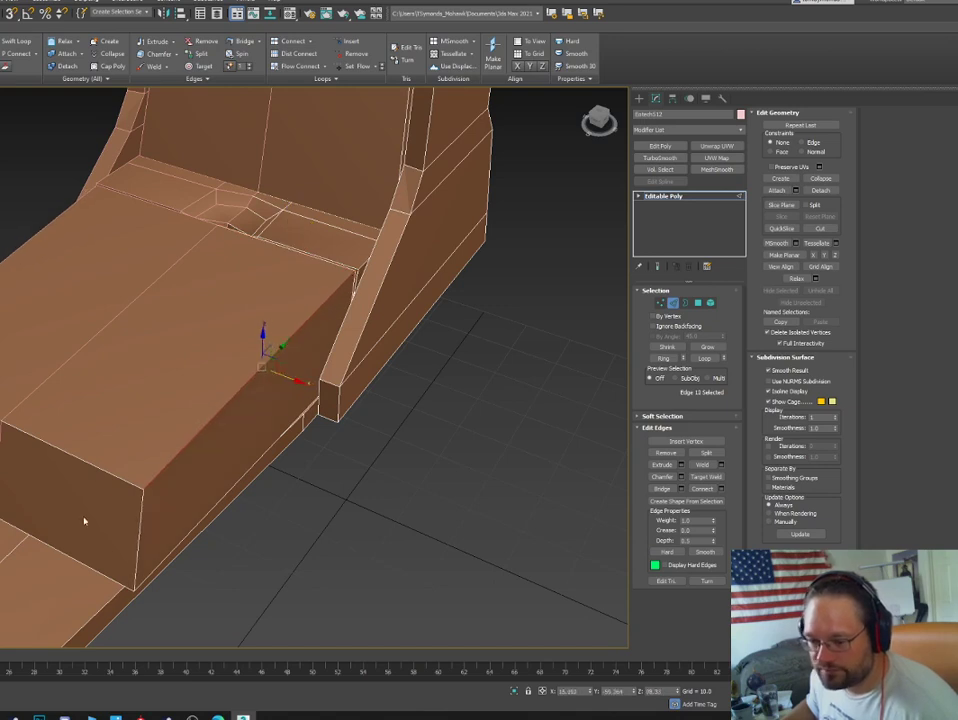
Select the front face of the raised block and move it forward along Y to the front end of the base.
key(4)
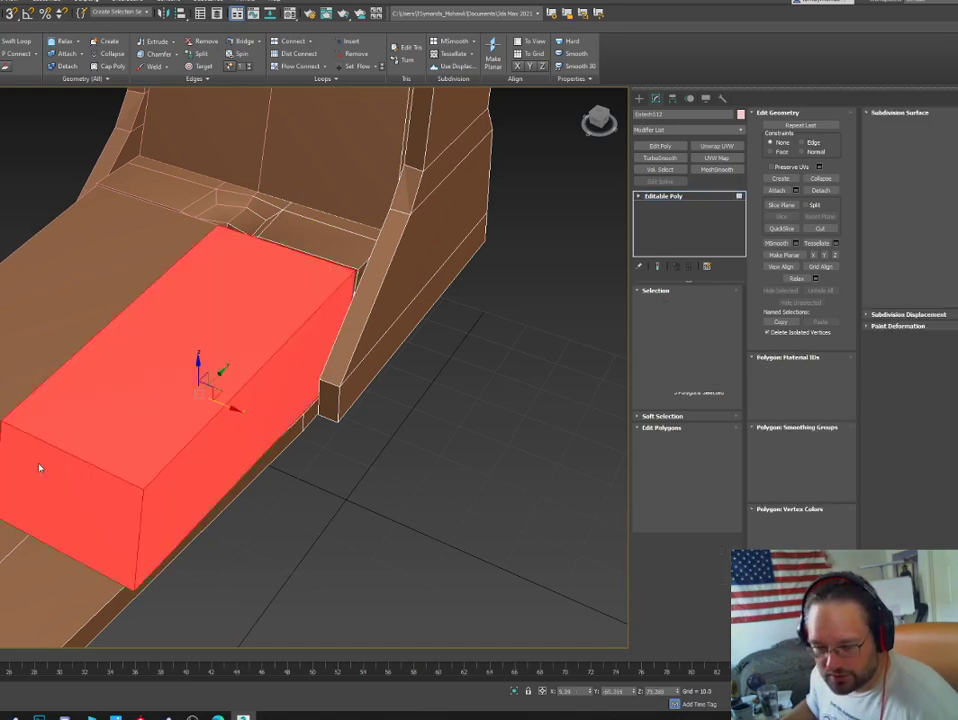
click(39, 467)
middle_drag(39, 467, 222, 327)
drag(263, 349, 160, 458)
Move the raised block's vertical front corner edge inward along X to line up with the base's corner, and leave edge editing.
click(234, 518)
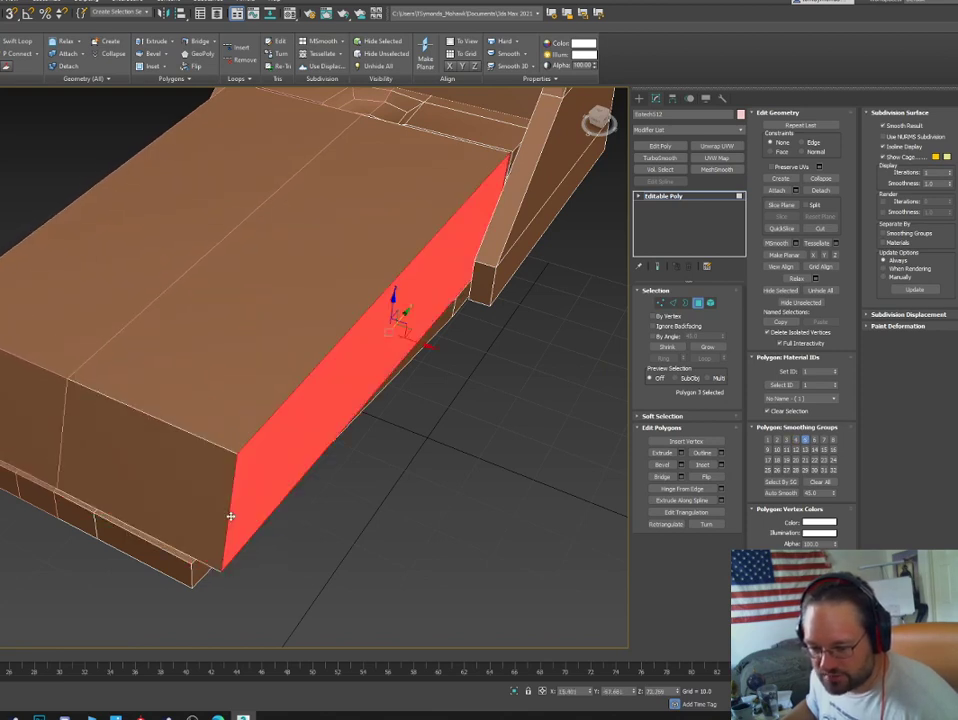
key(2)
click(233, 517)
drag(255, 529, 225, 516)
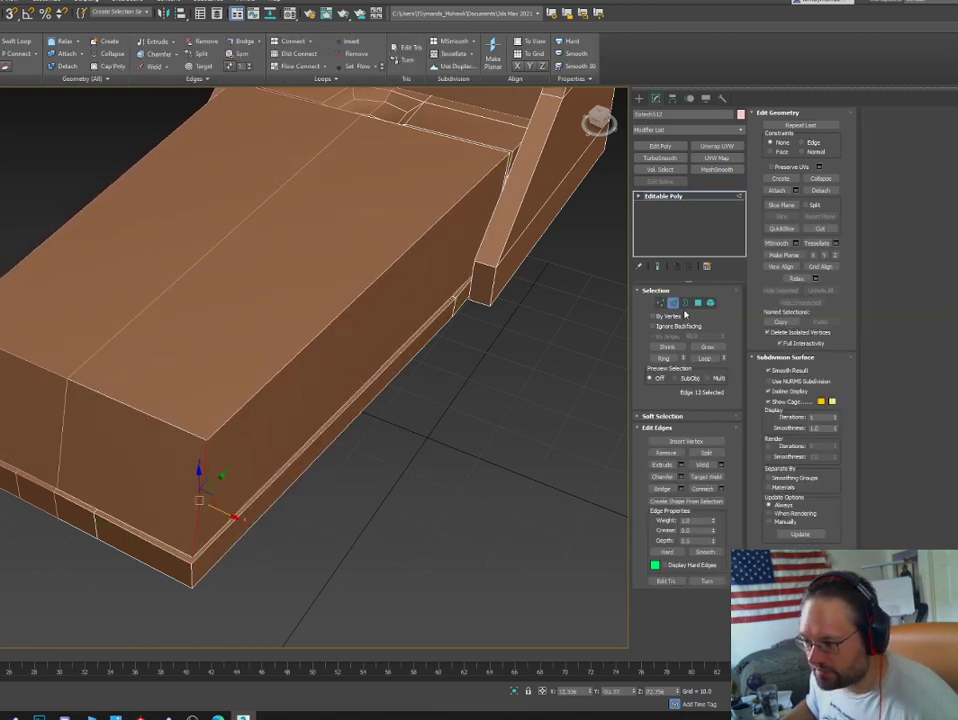
click(676, 305)
click(432, 331)
scroll(432, 331, down, 6)
middle_drag(456, 318, 450, 327)
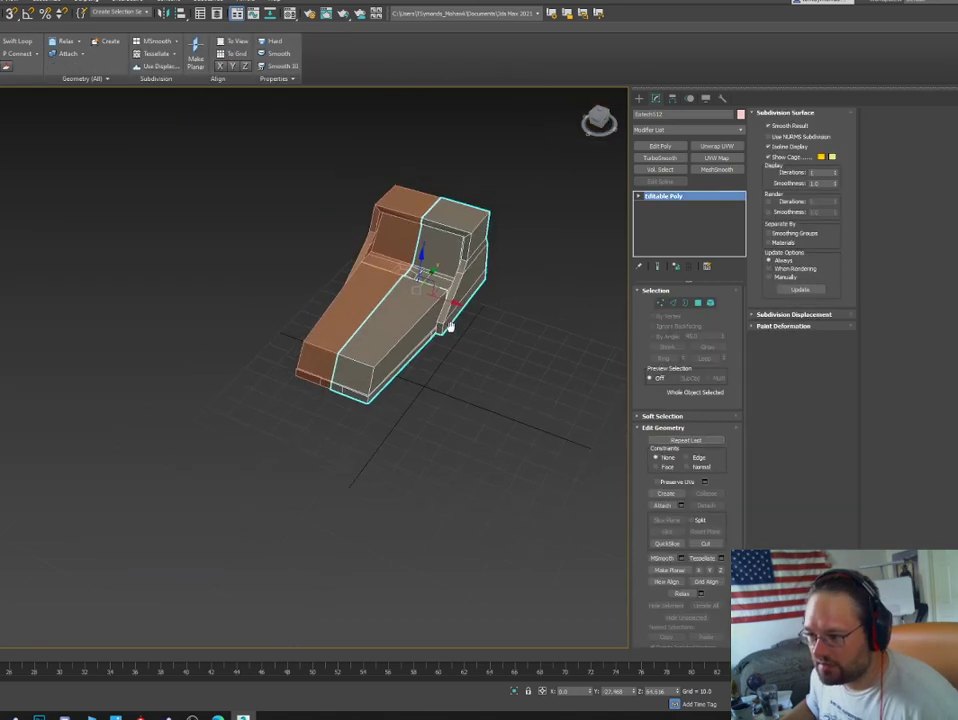
Select the hood-and-brace element together with the base element on the unmirrored half of the model.
scroll(450, 328, up, 4)
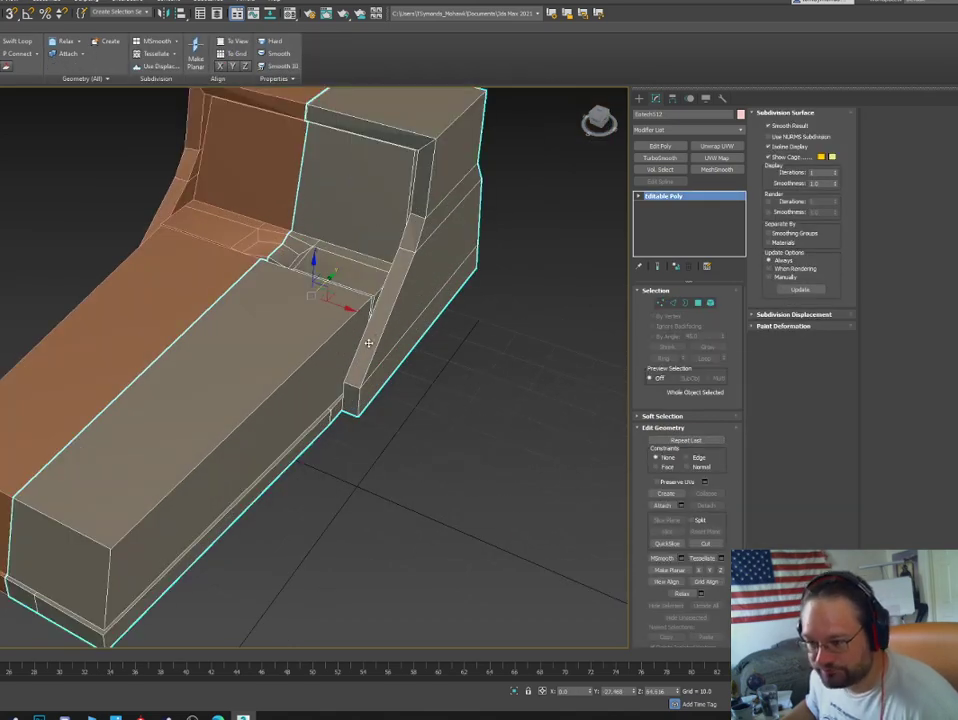
key(5)
click(397, 312)
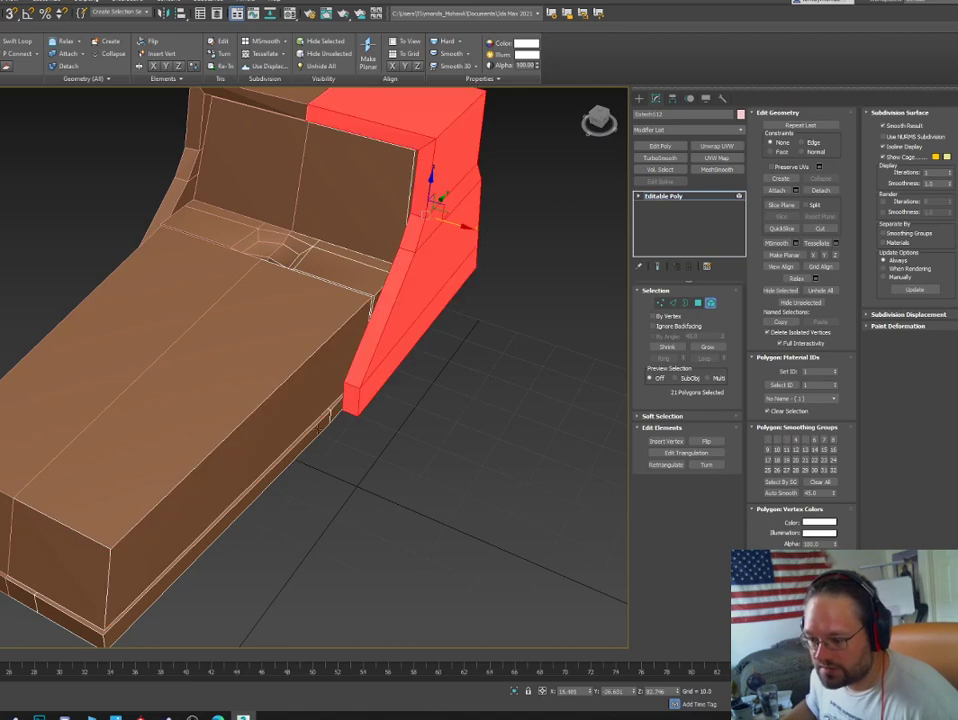
ctrl+click(317, 434)
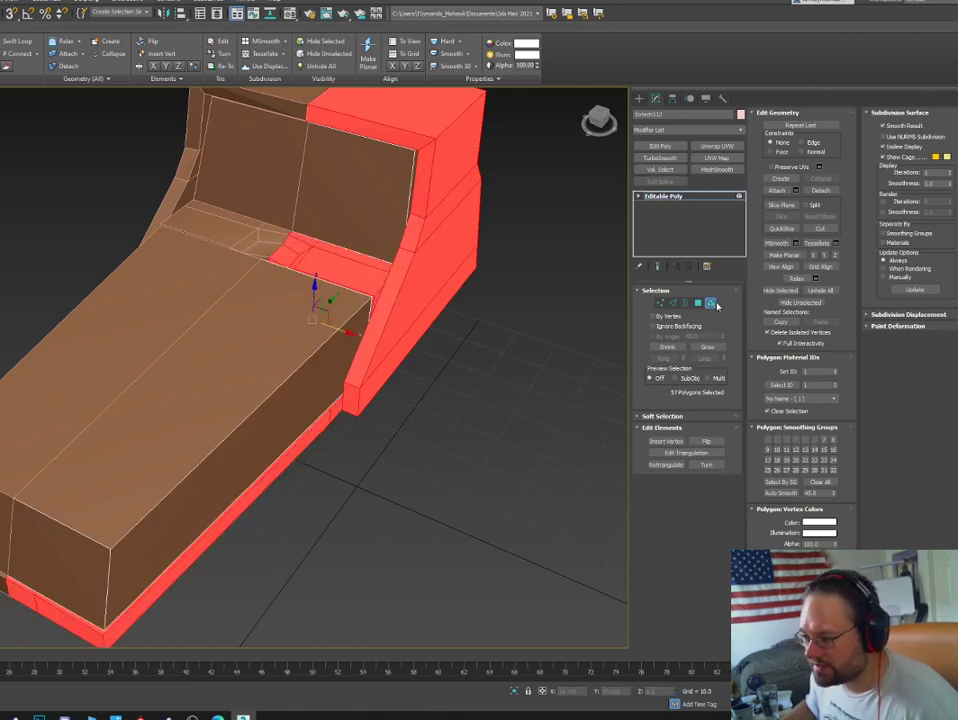
Rename an unused gray material slot PurpleAnnodized and give the material a purple diffuse color.
key(m)
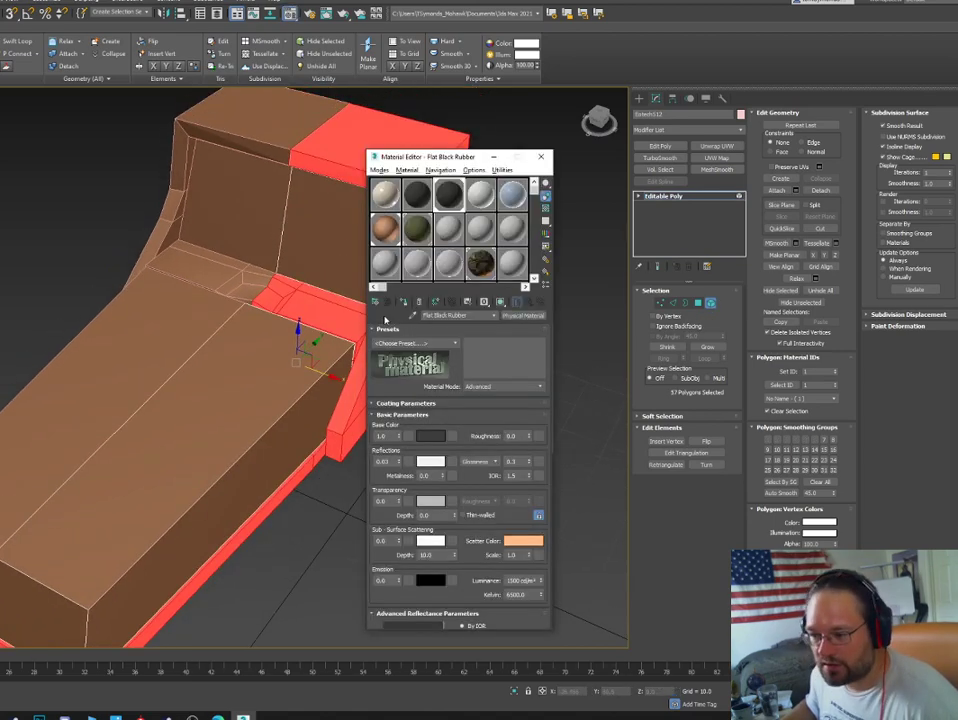
click(450, 228)
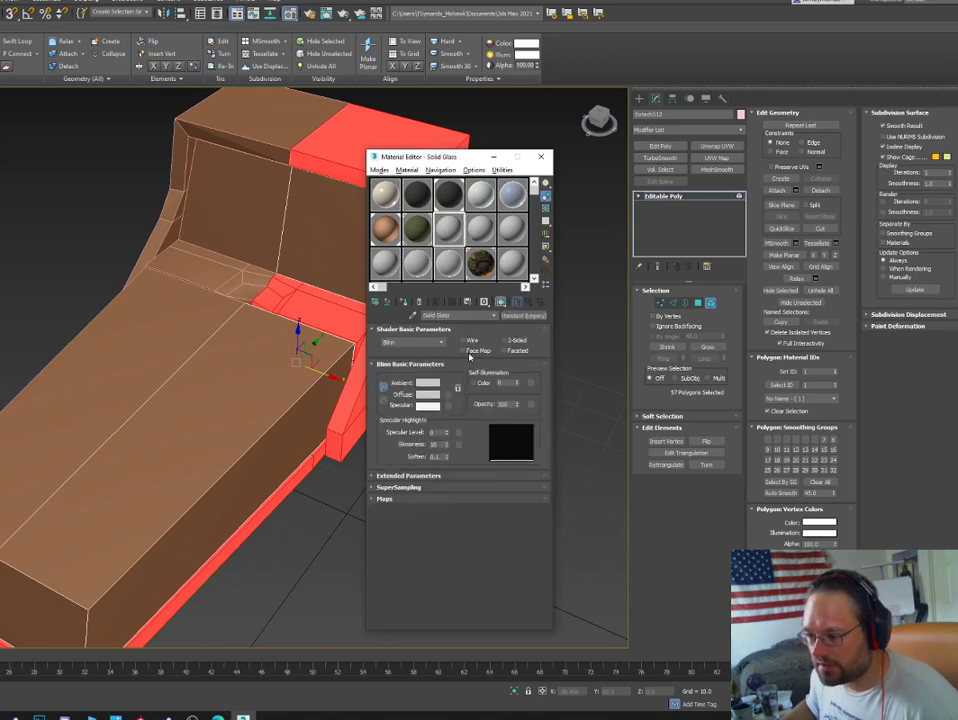
text(Puy)
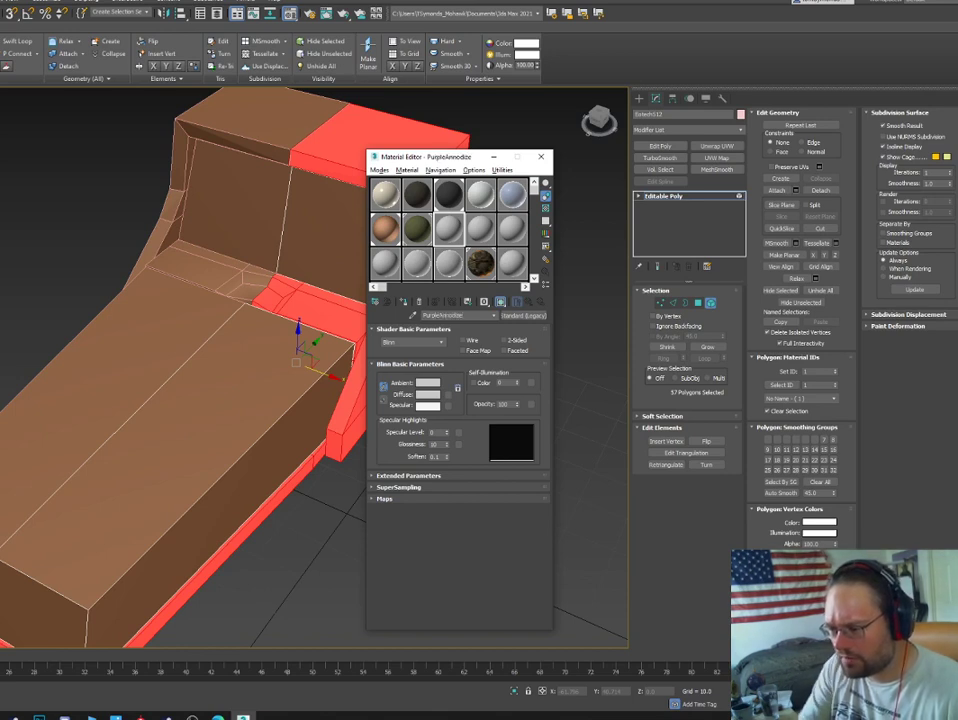
click(428, 395)
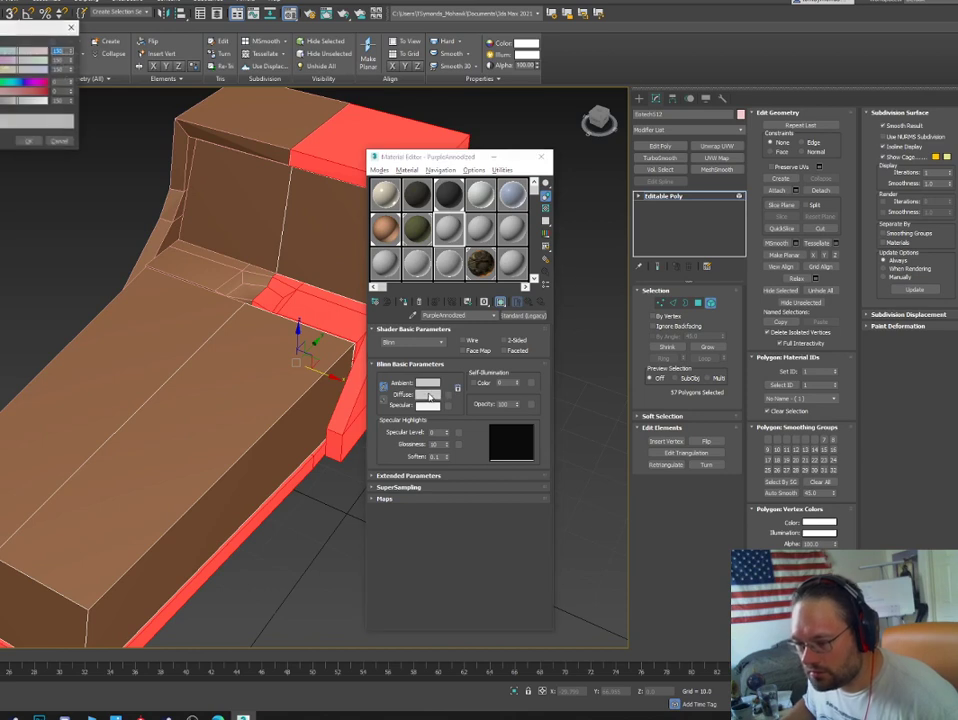
click(29, 83)
drag(26, 93, 17, 127)
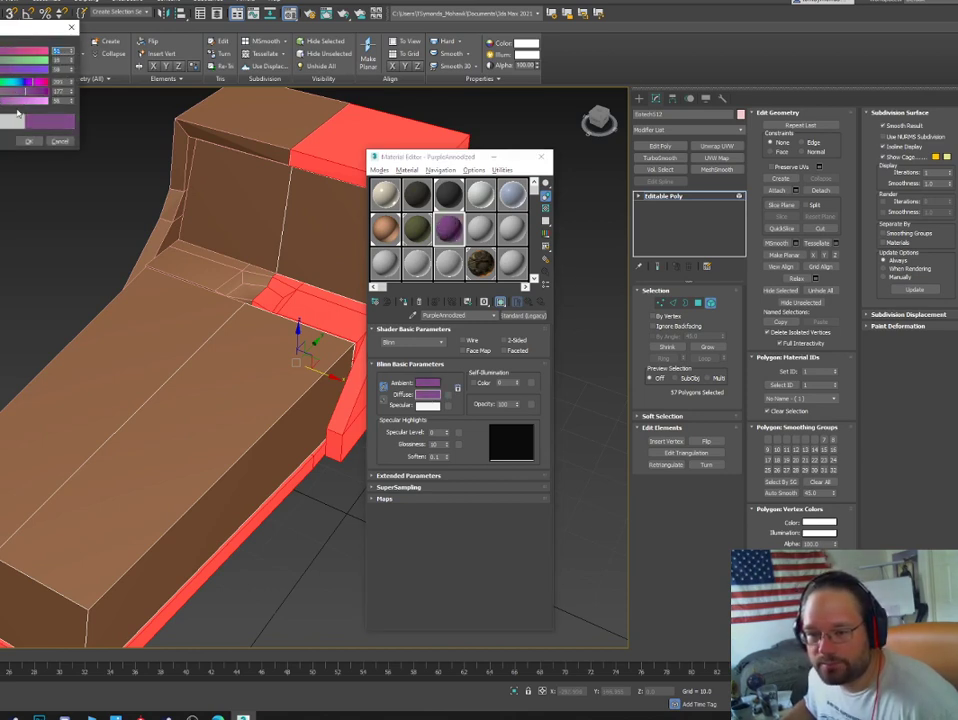
click(28, 141)
Set the purple material's specular color to pink with a level of about 19, assign it to the selected elements, and leave element editing.
click(436, 406)
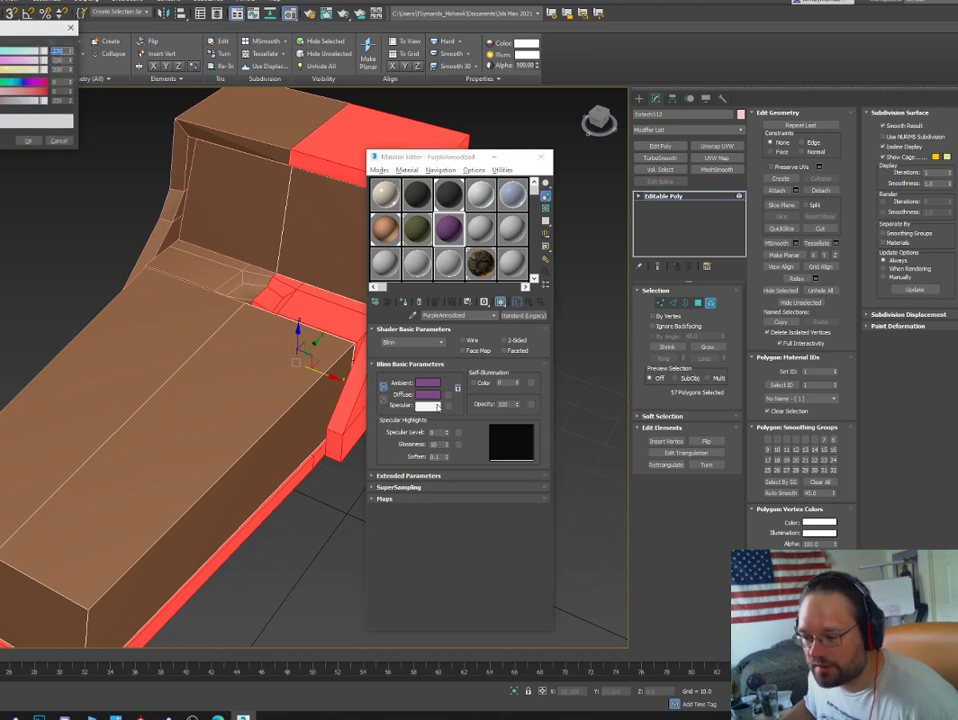
click(40, 84)
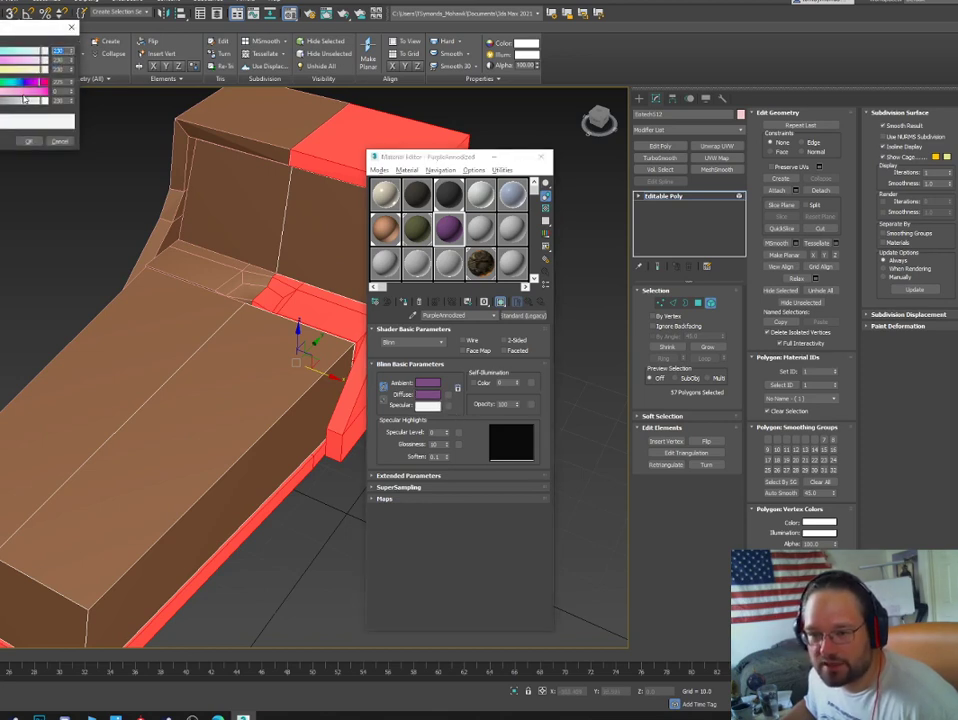
click(11, 91)
click(28, 141)
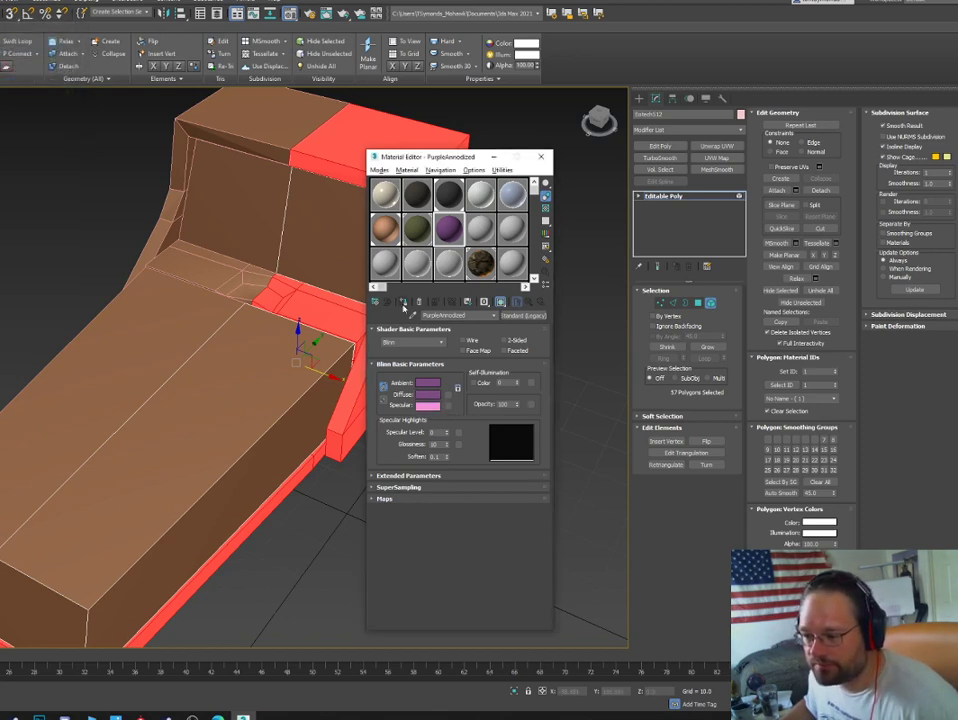
drag(448, 438, 448, 429)
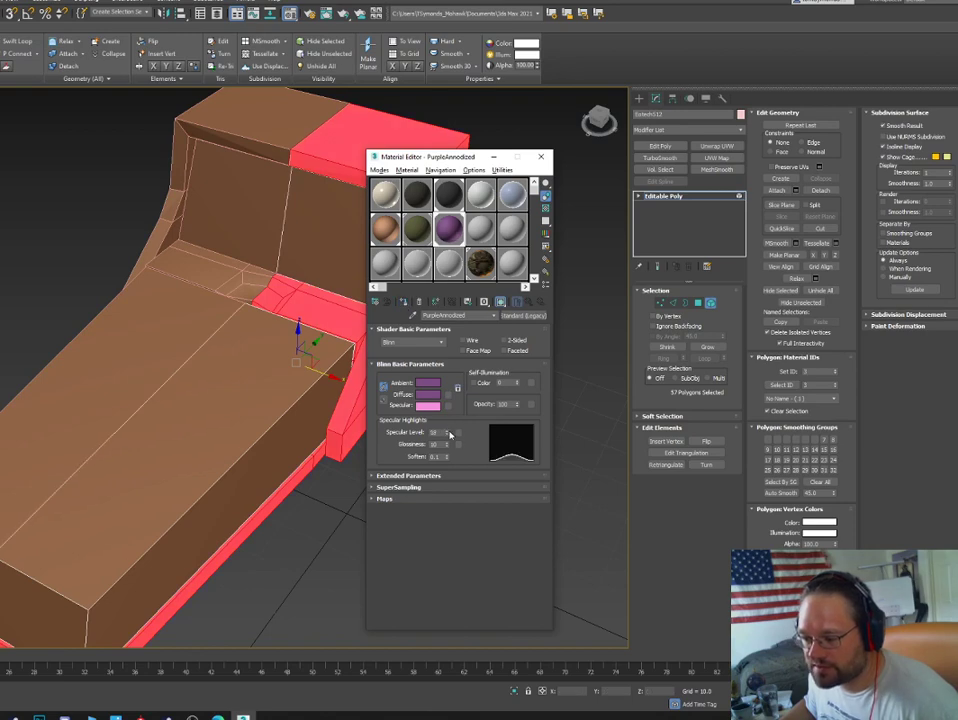
click(494, 157)
click(507, 267)
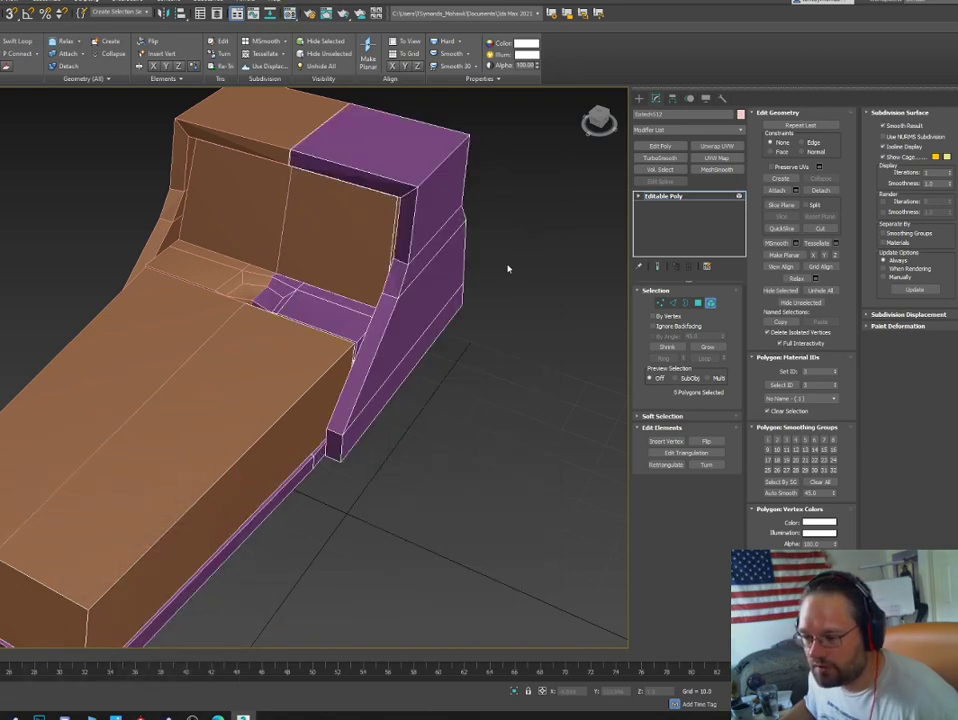
scroll(508, 270, down, 5)
alt+middle_drag(513, 293, 489, 343)
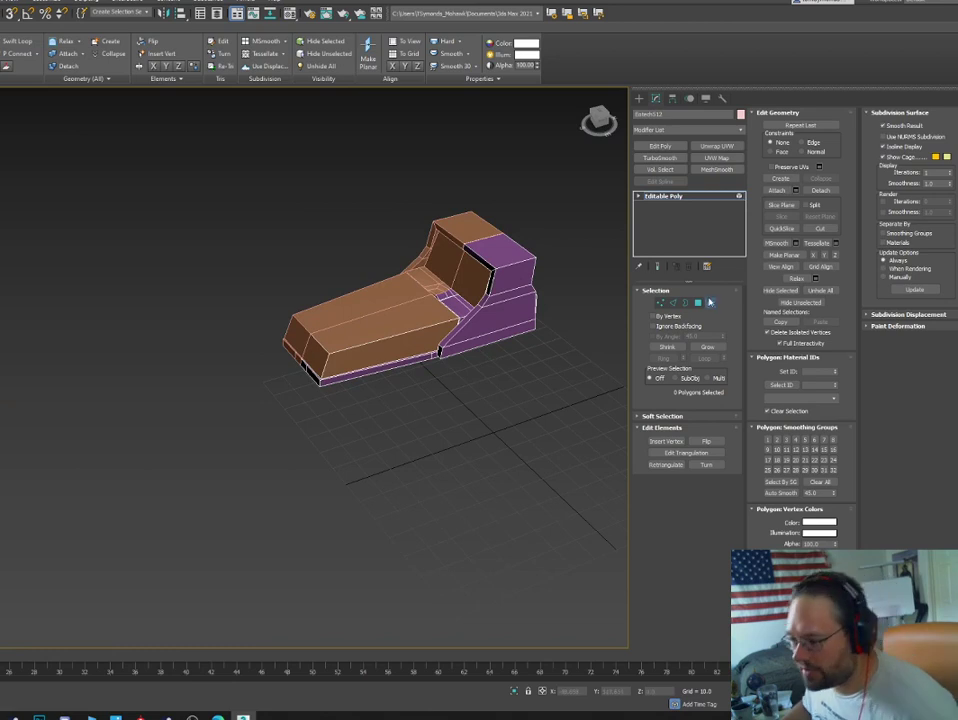
click(710, 302)
Use Swift Loop to add one edge loop across the raised front block near its front and another horizontally around its sides.
scroll(368, 349, up, 5)
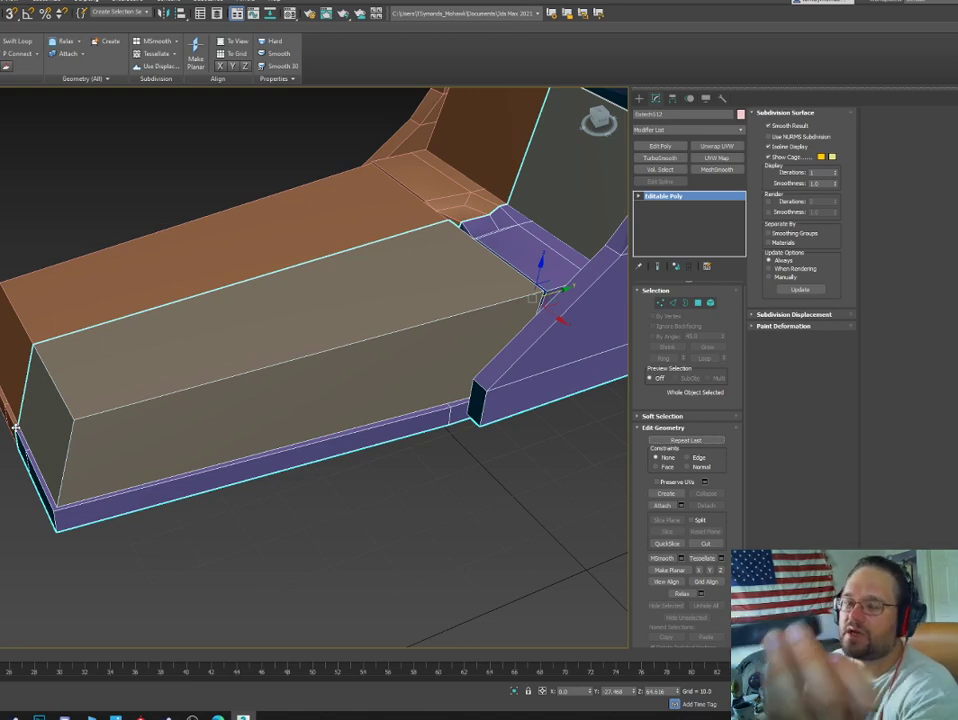
middle_drag(117, 369, 274, 351)
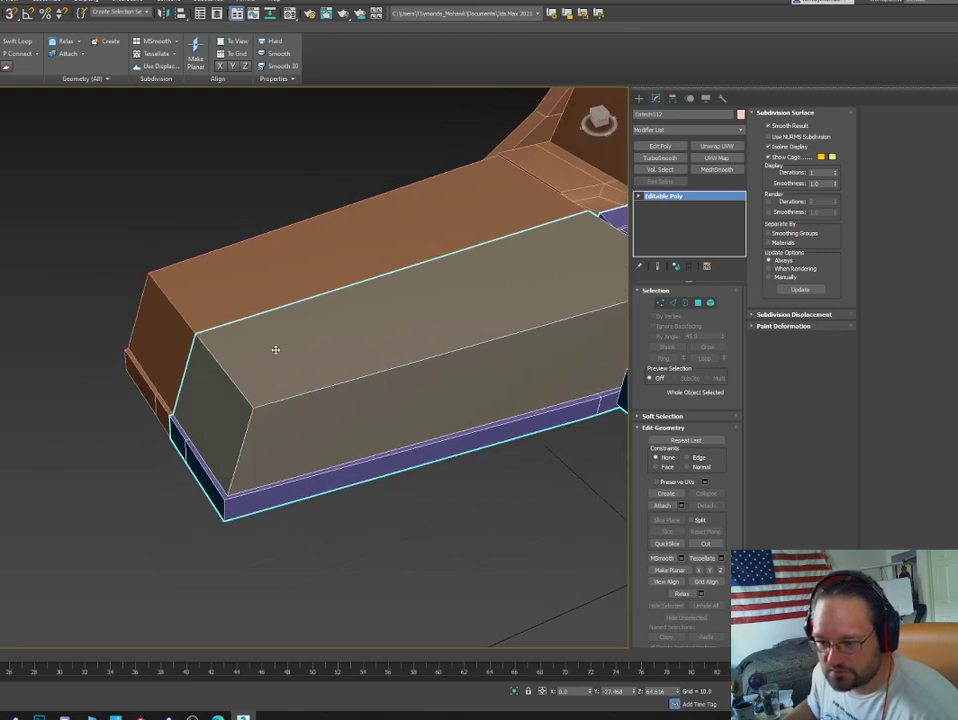
scroll(274, 351, up, 3)
click(353, 599)
click(368, 289)
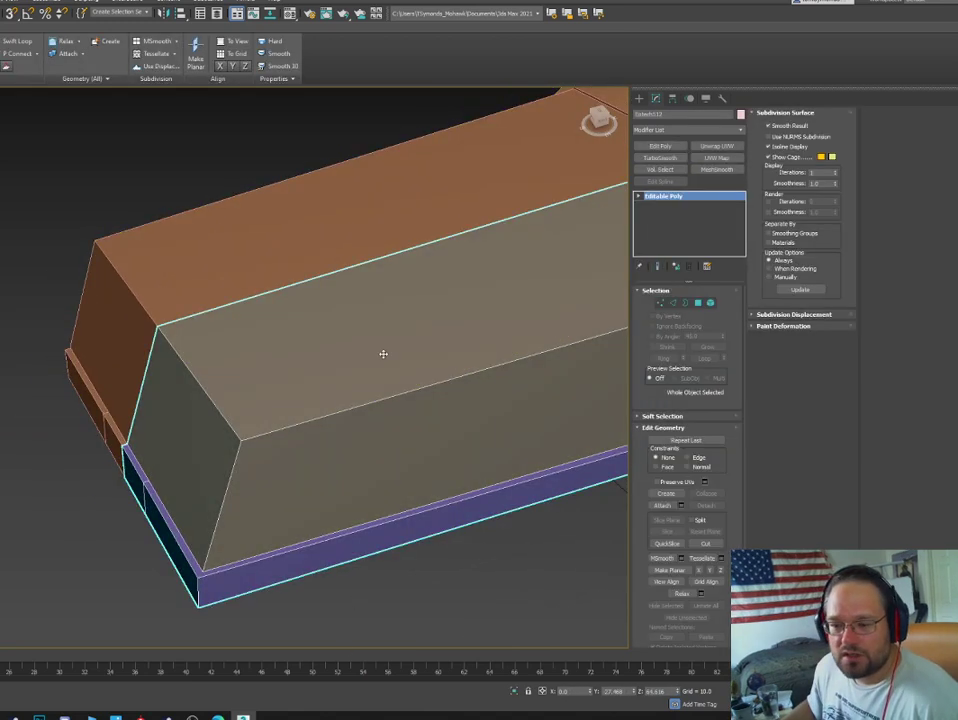
click(17, 41)
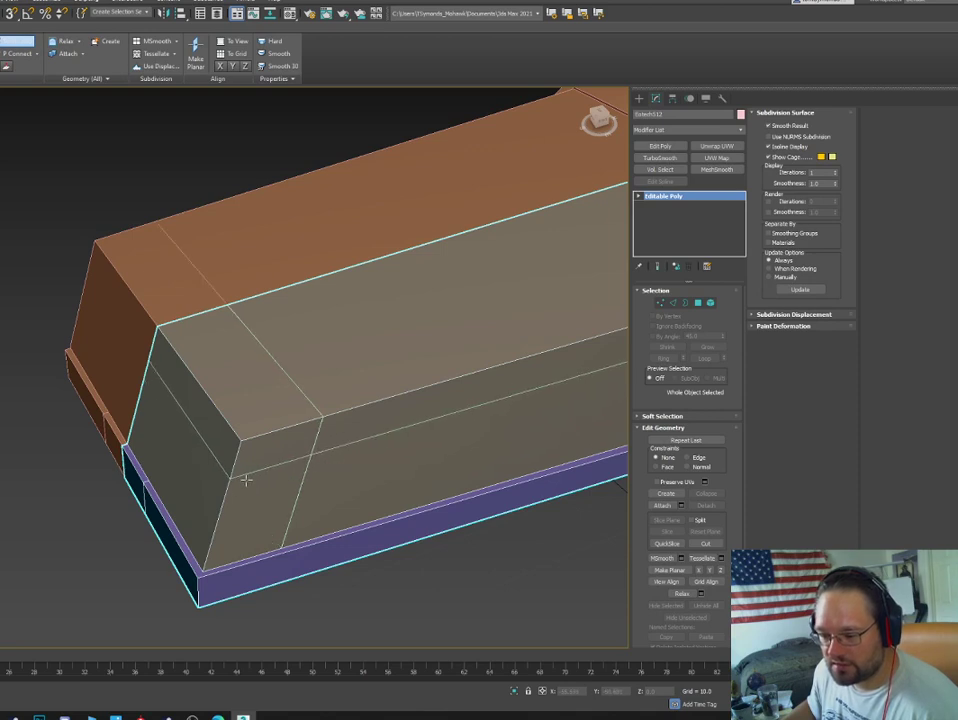
click(248, 488)
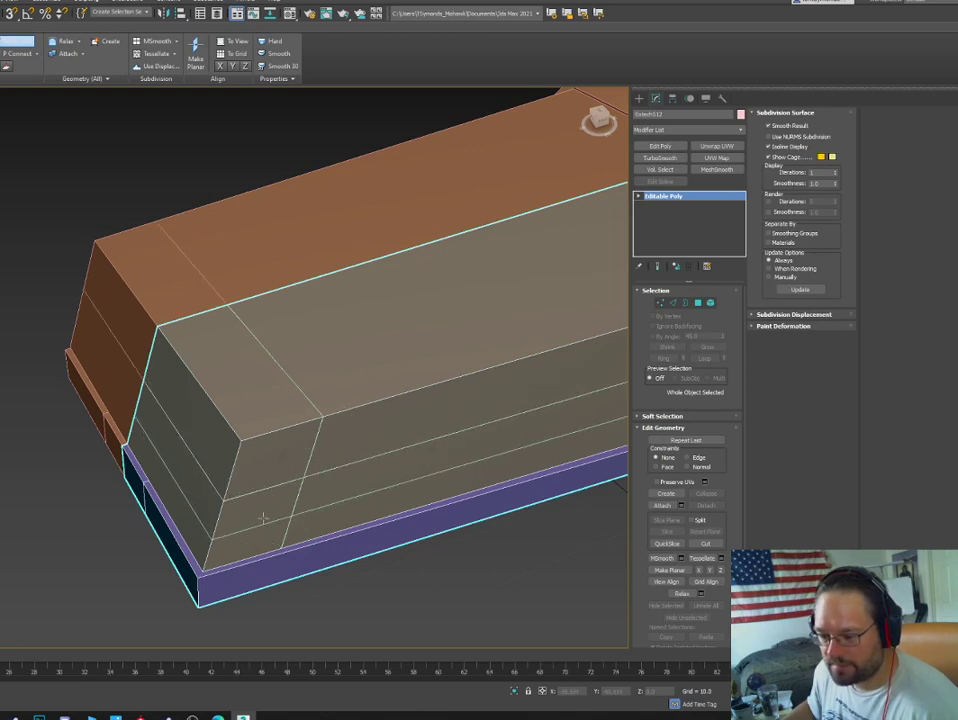
right_click(233, 462)
Move the raised block's front top edge back along Y and lower it, adjusting its outer corner vertex to slope the front.
key(2)
click(216, 408)
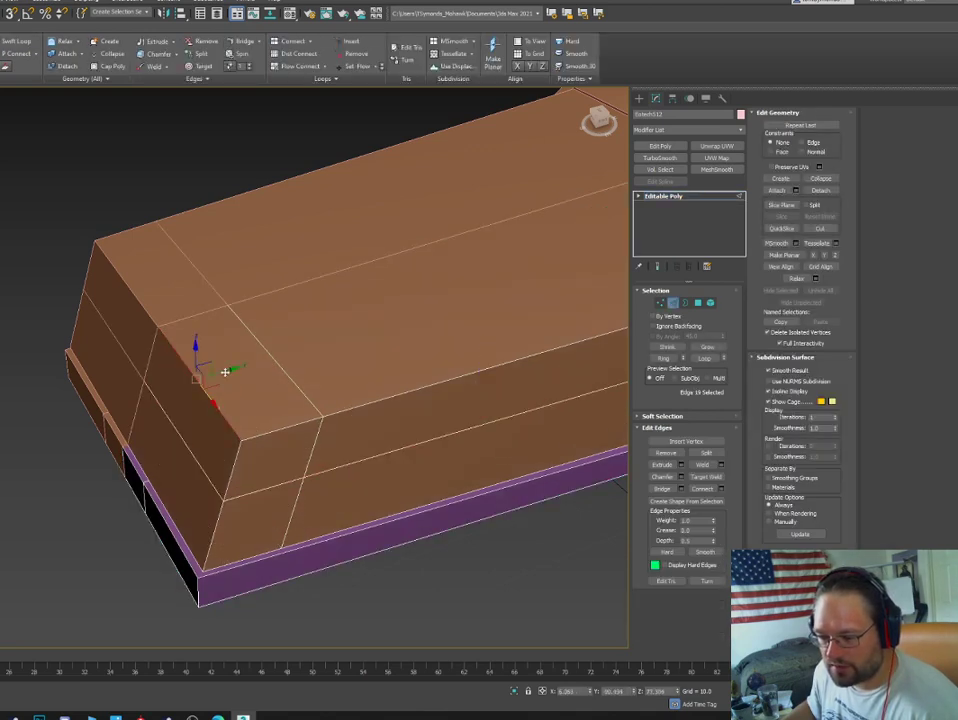
drag(228, 374, 257, 393)
key(1)
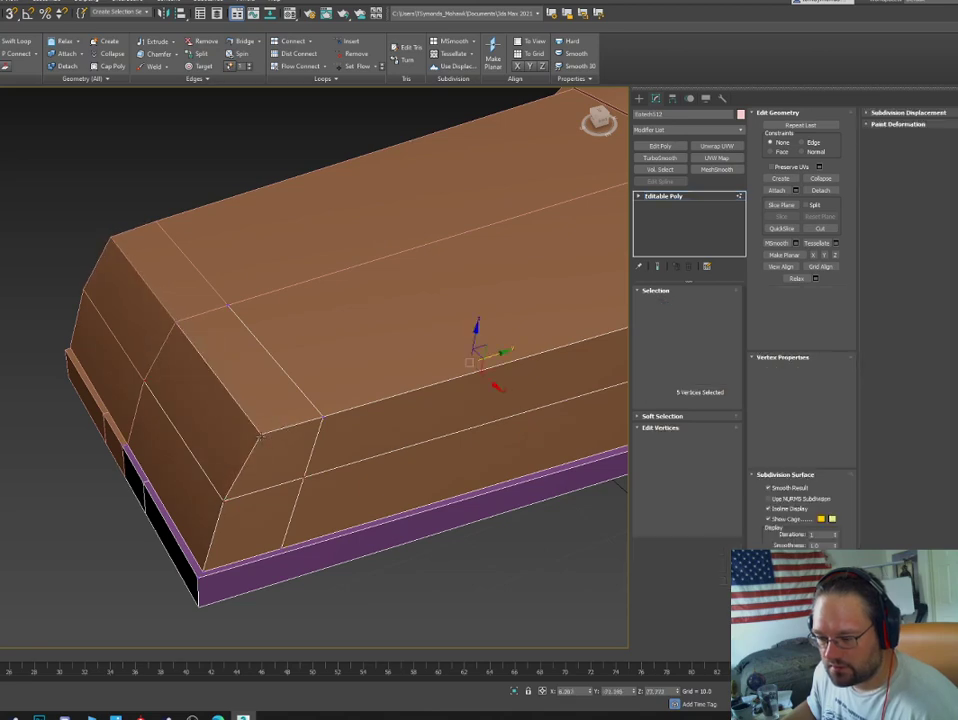
click(261, 433)
drag(271, 448, 244, 434)
mouse_move(243, 434)
alt+middle_down()
mouse_move(310, 391)
mouse_move(246, 394)
mouse_move(222, 410)
mouse_move(242, 402)
mouse_move(238, 415)
alt+middle_up()
Add a lengthwise Swift Loop over the raised block's top and front, between the mirror seam and the outer side.
key(2)
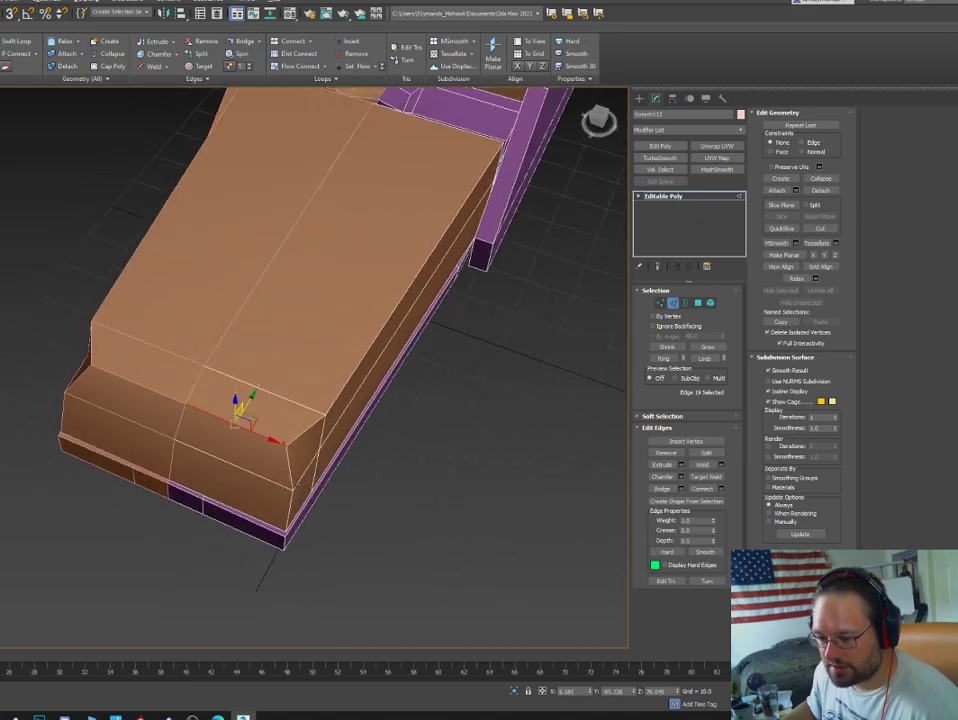
click(15, 41)
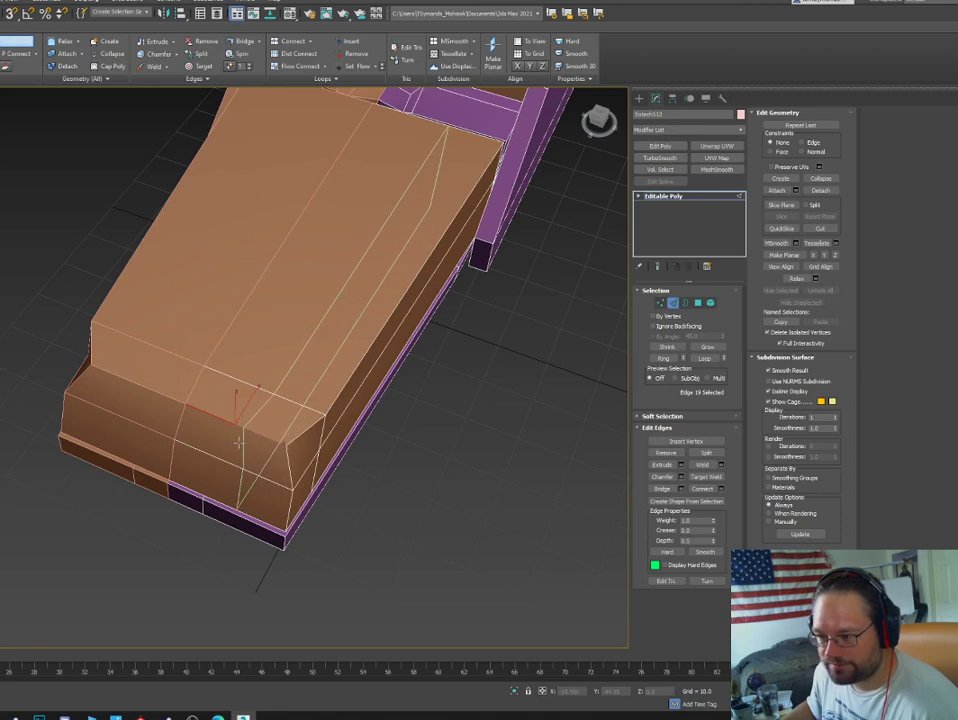
click(238, 441)
right_click(276, 491)
Select the three vertices down the raised block's outer front corner and move them back and inward to round the corner.
key(1)
click(286, 446)
alt+middle_drag(288, 452, 292, 496)
ctrl+click(289, 488)
ctrl+click(283, 514)
drag(307, 477, 307, 458)
alt+middle_drag(306, 458, 265, 530)
Add two Swift Loops to the purple base, one through its front face and one through its side just behind the front corner.
key(2)
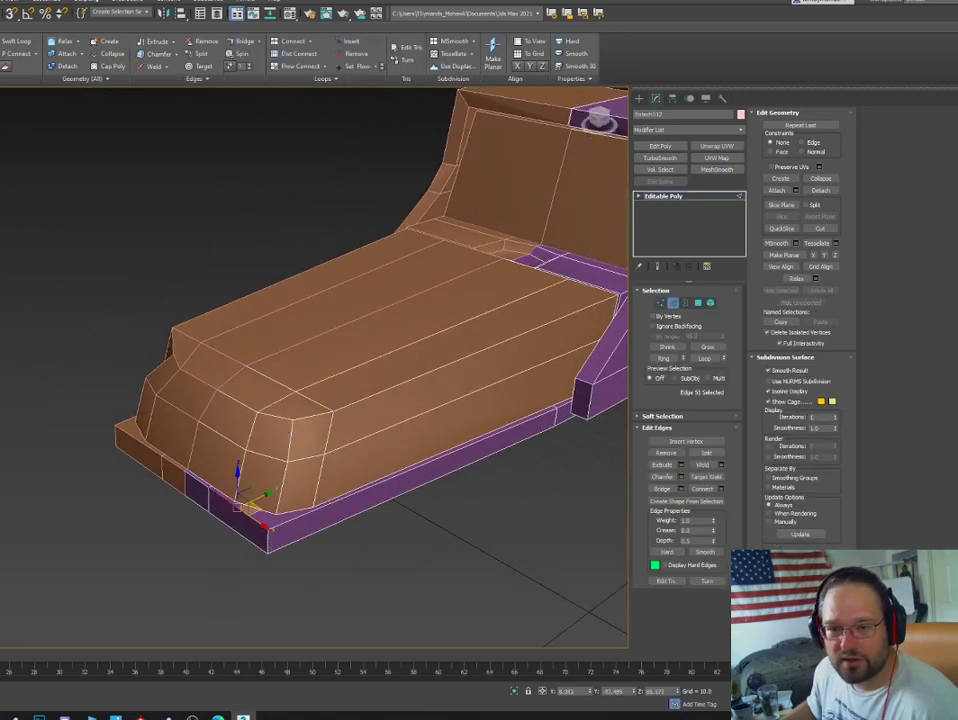
click(2, 43)
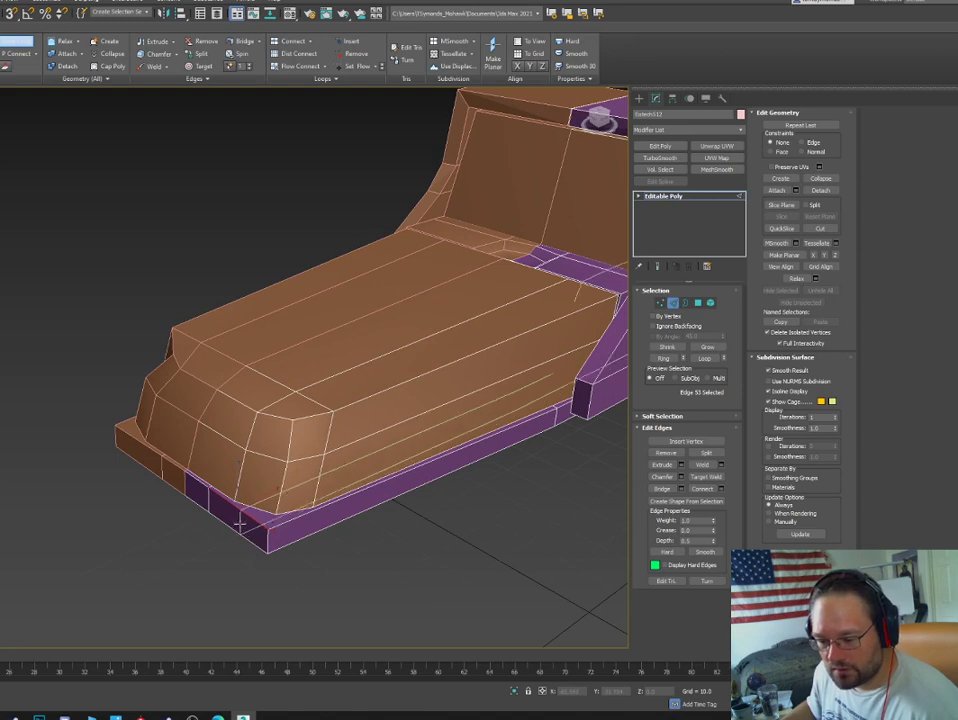
click(243, 521)
right_click(254, 528)
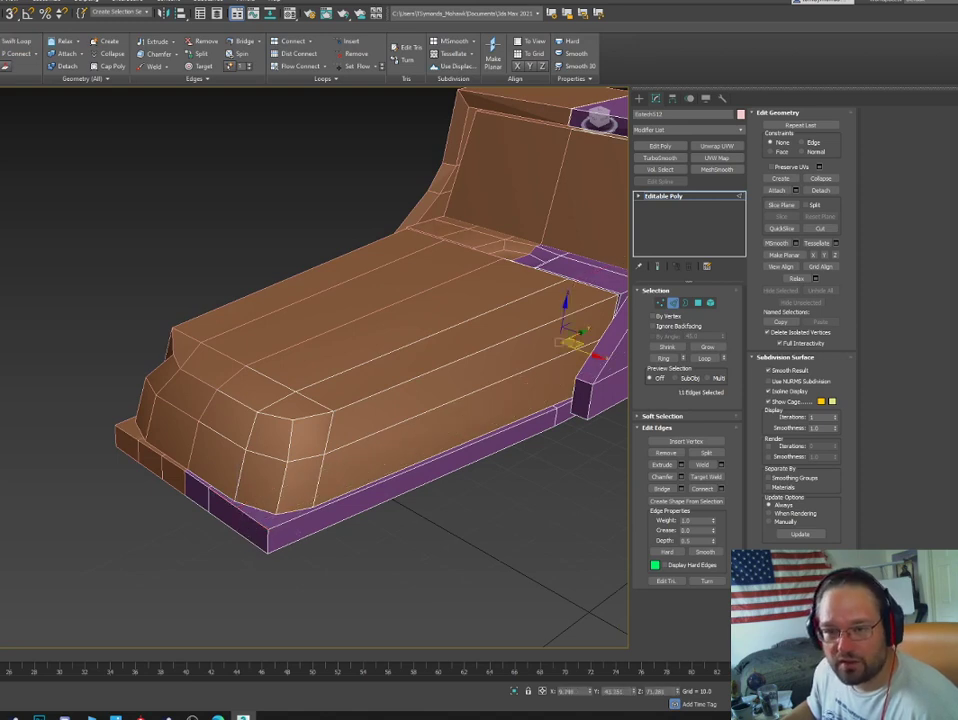
click(15, 42)
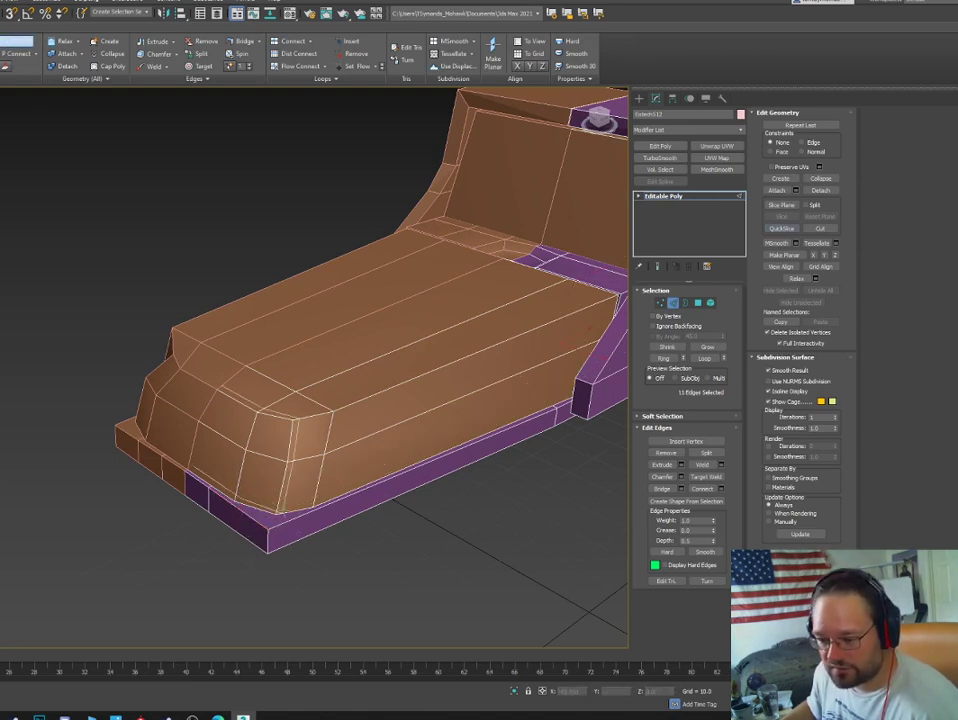
click(266, 537)
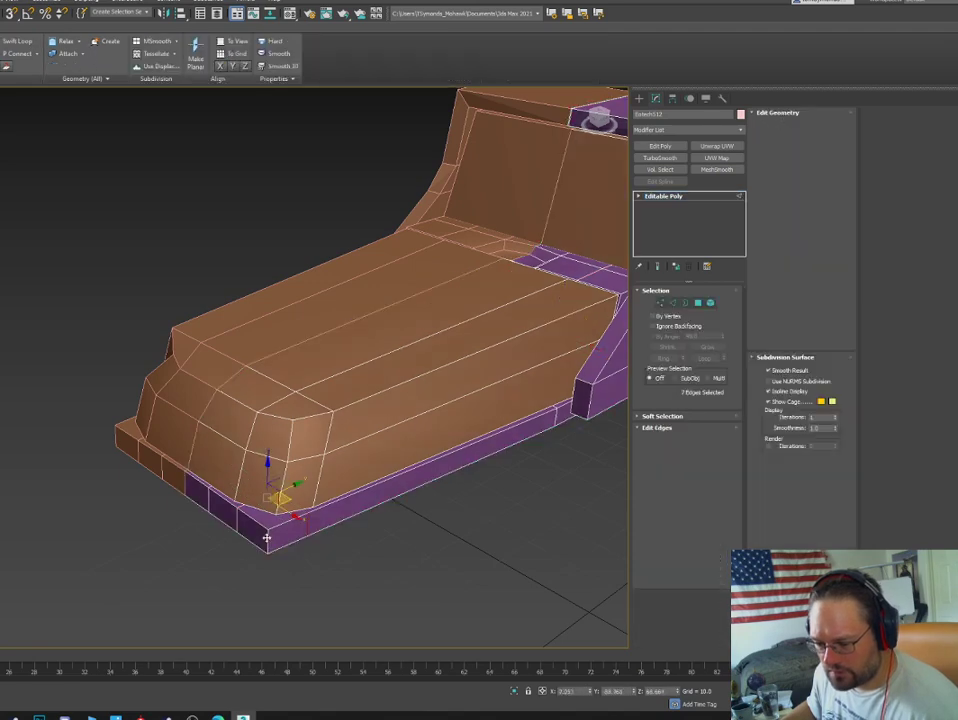
Move the base's vertical front corner edge back and inward in X and Y to follow the raised block's rounded corner.
click(267, 538)
alt+middle_drag(267, 538, 276, 562)
drag(289, 538, 296, 520)
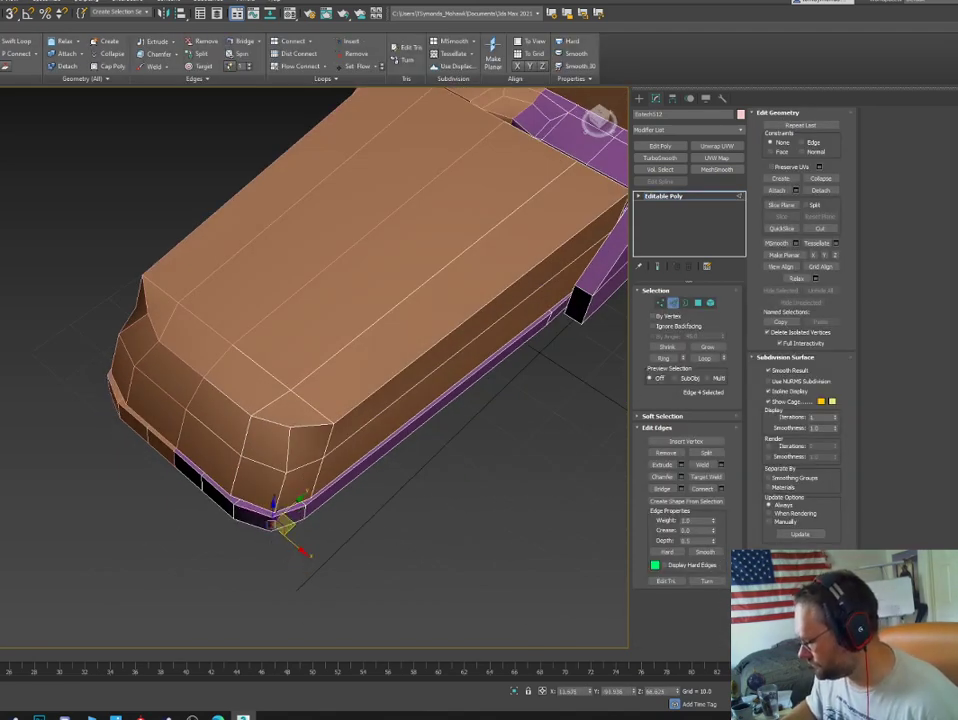
Move the raised block's lengthwise loop edges outward along X on the front slope and the top surface.
alt+middle_drag(308, 319, 233, 276)
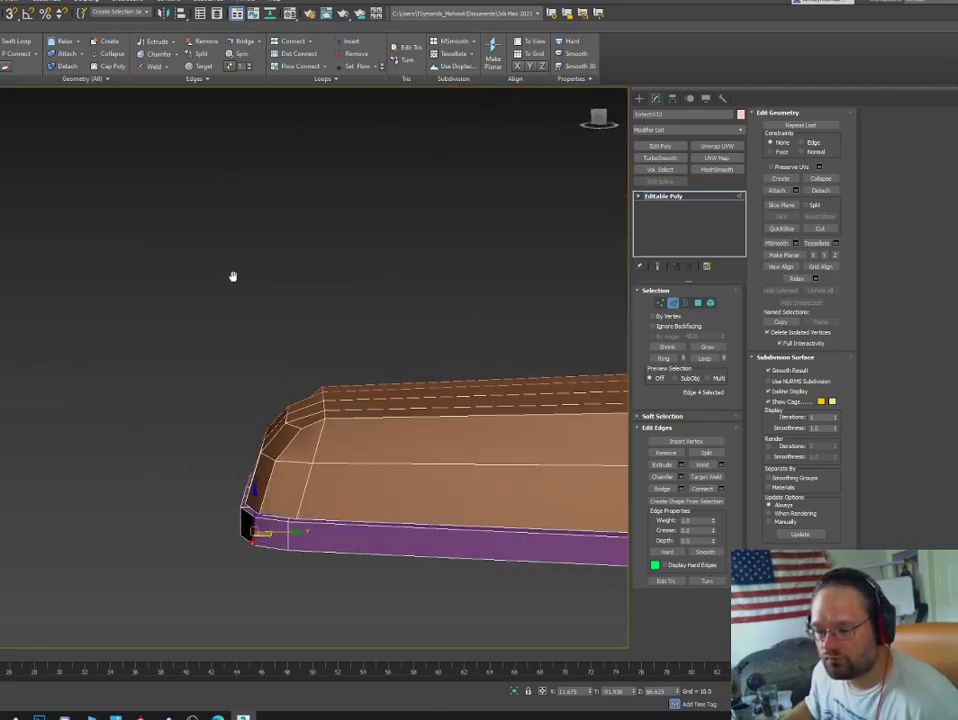
scroll(323, 391, up, 3)
key(1)
alt+middle_drag(342, 438, 456, 431)
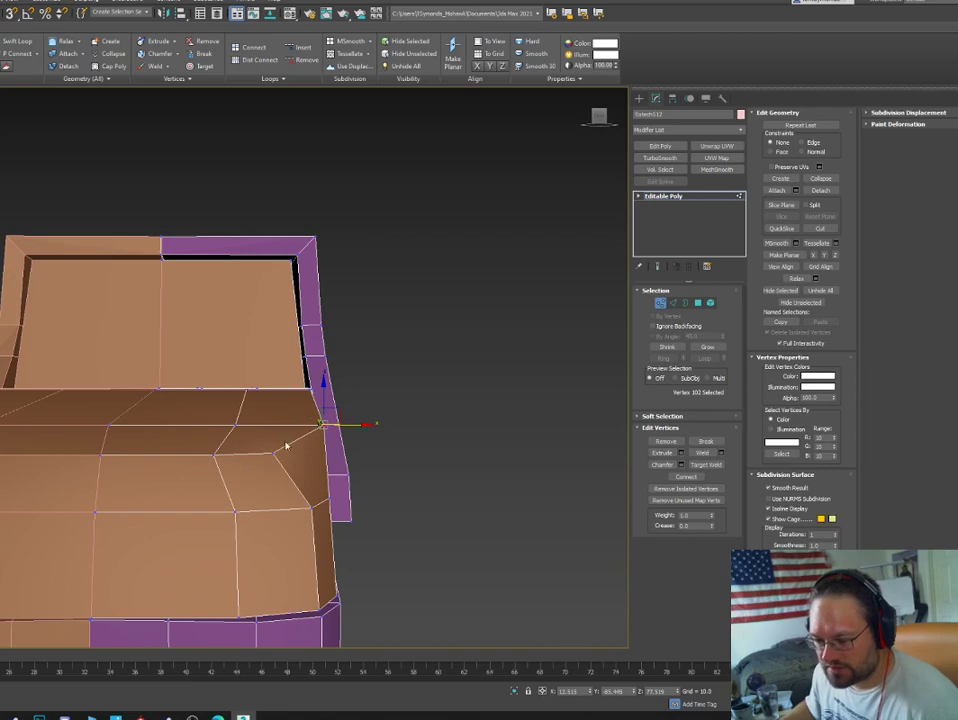
scroll(279, 452, down, 2)
key(2)
key(2)
key(2)
key(2)
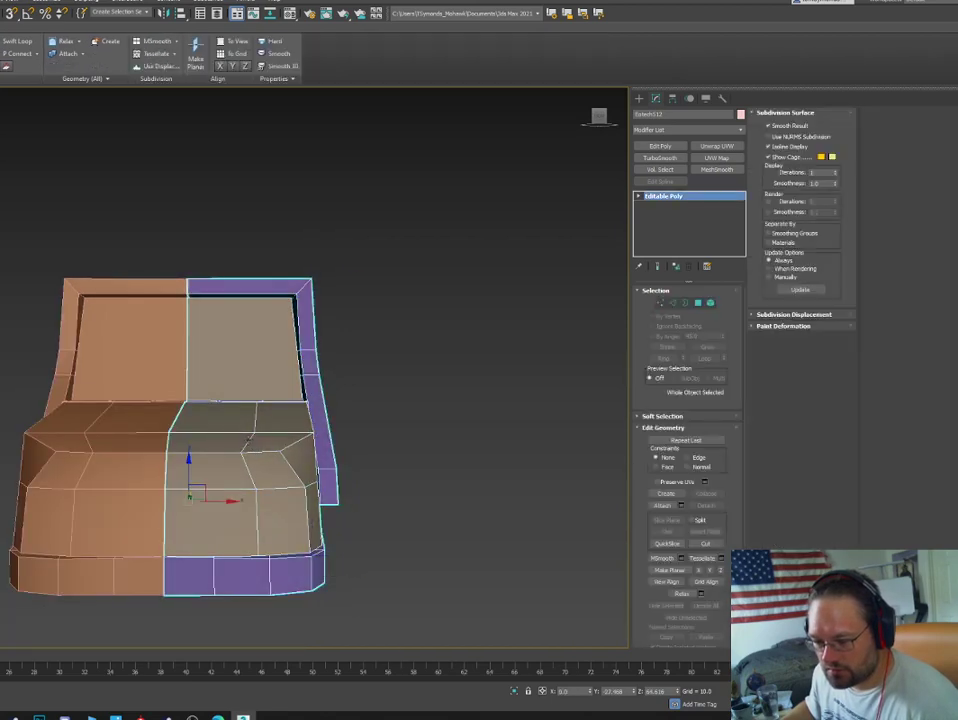
key(2)
drag(288, 470, 296, 468)
click(266, 412)
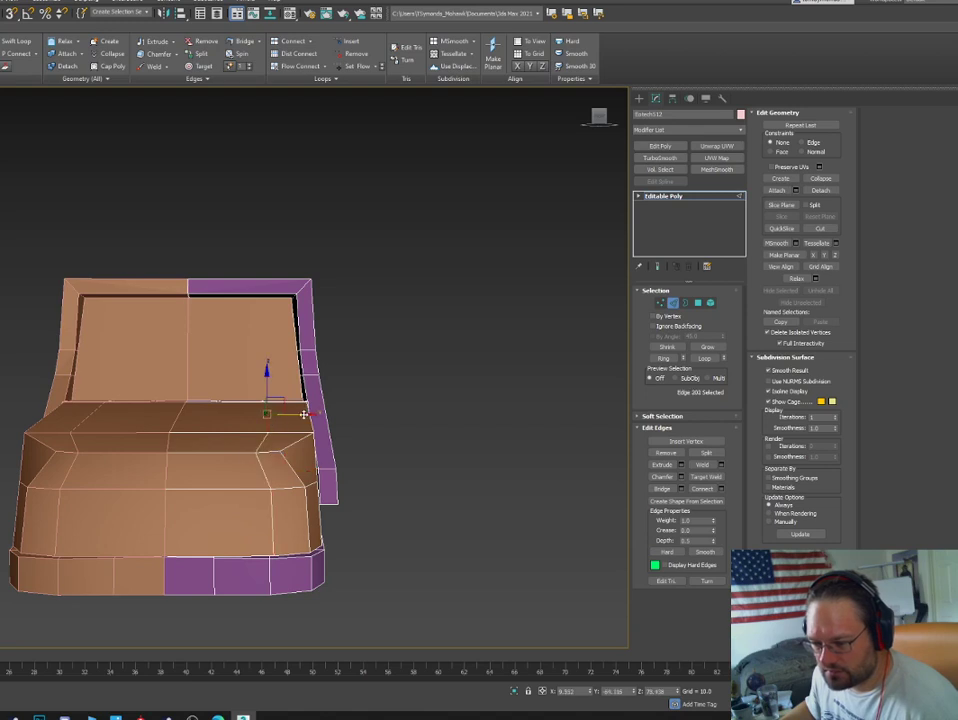
Move the vertex at the outer end of the raised block's front slope in Y and Z to smooth the rounded corner.
key(2)
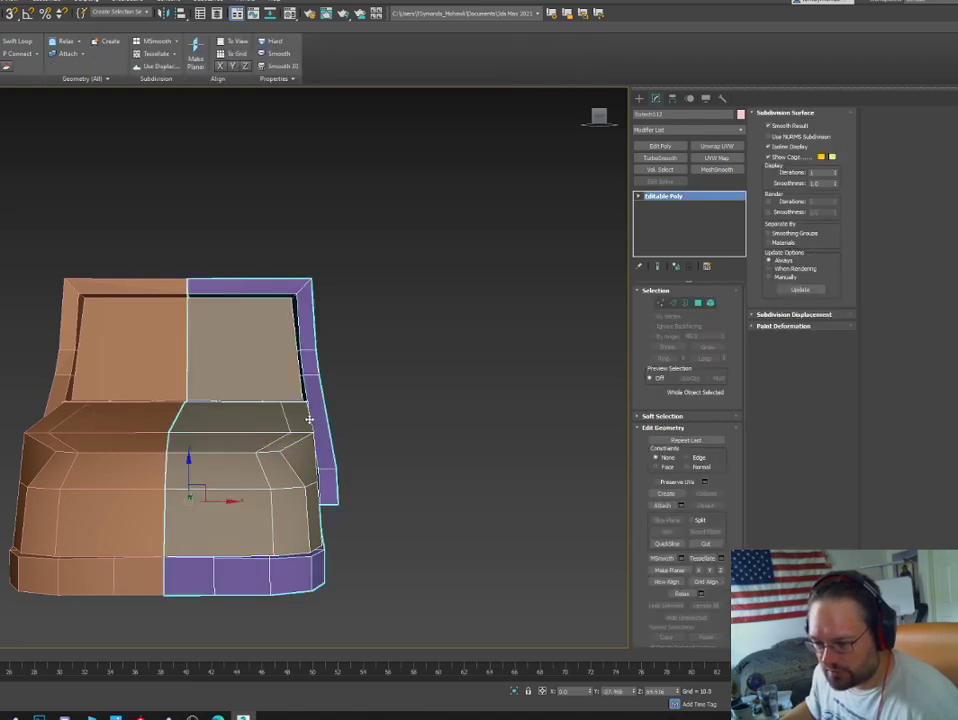
key(2)
click(309, 419)
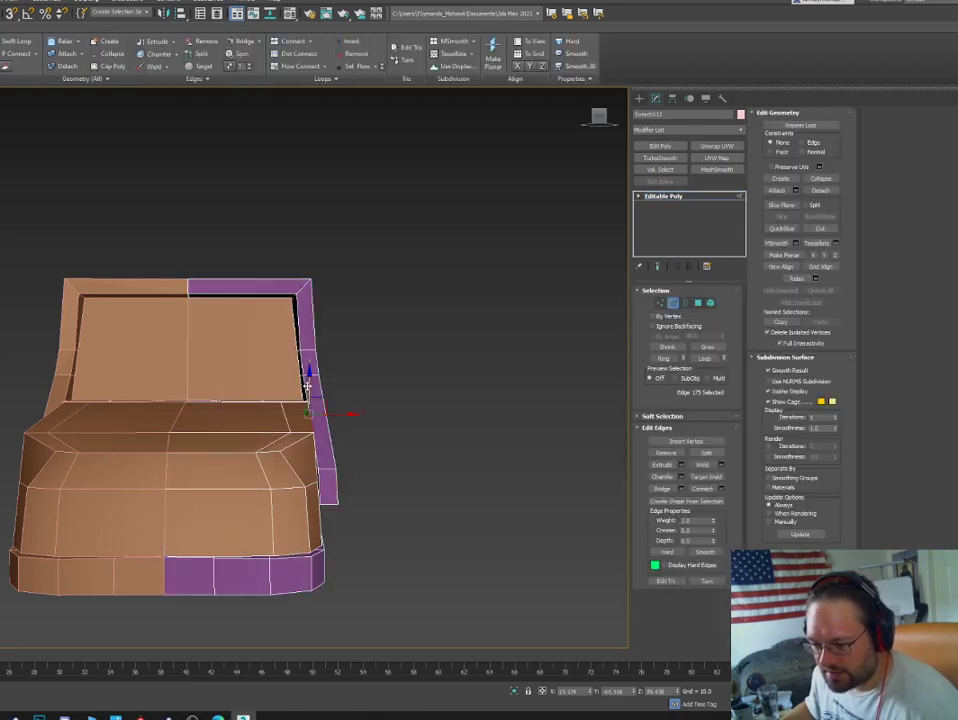
key(1)
click(280, 445)
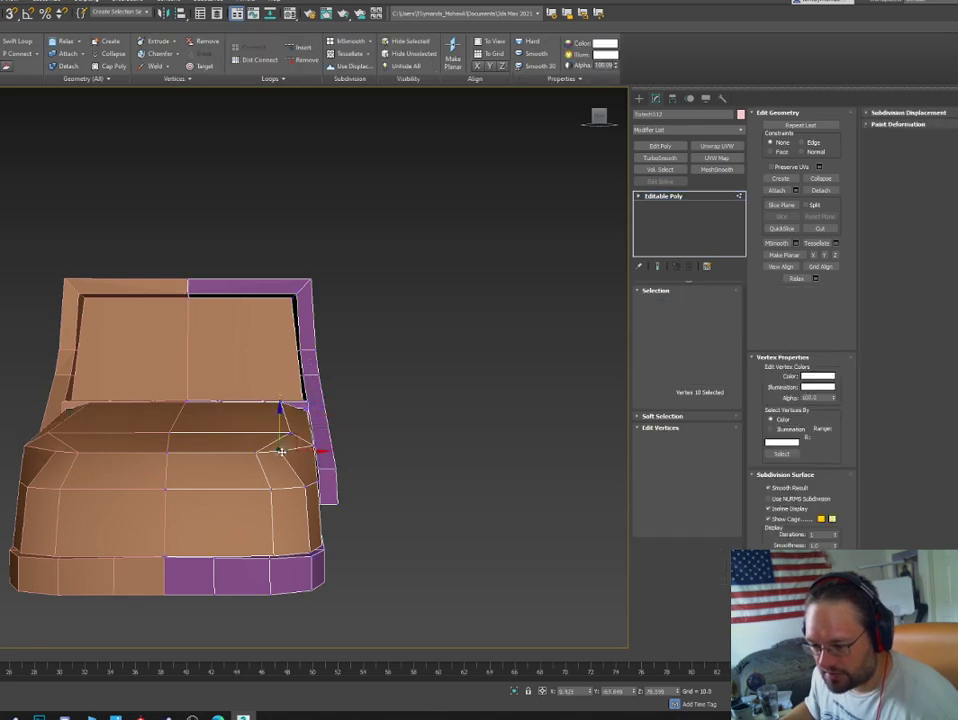
mouse_move(280, 445)
alt+middle_down()
mouse_move(313, 445)
mouse_move(308, 458)
mouse_move(285, 440)
mouse_move(292, 452)
alt+middle_up()
drag(300, 453, 301, 447)
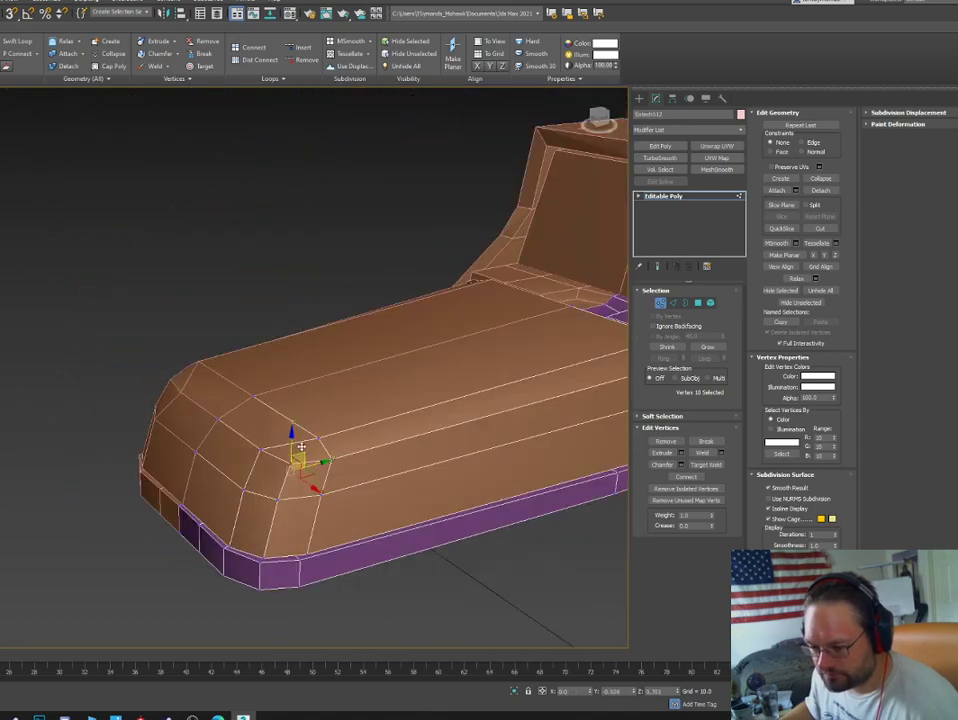
Move the top-surface vertex above the rounded front corner inward in X and slightly back in Y.
alt+middle_drag(300, 450, 314, 431)
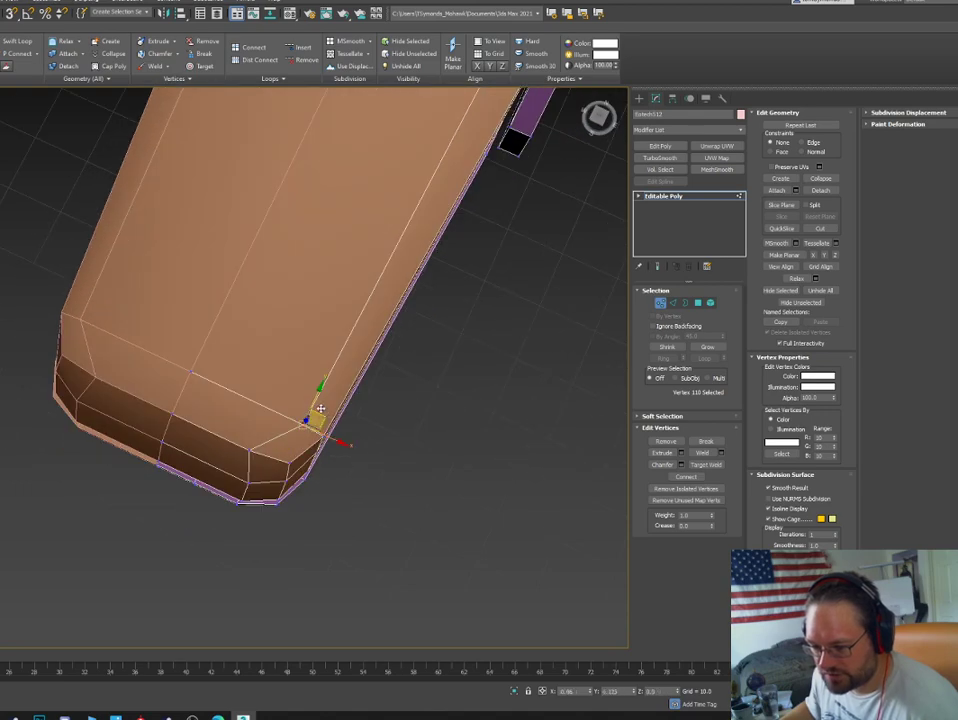
drag(320, 408, 311, 408)
scroll(308, 407, down, 3)
alt+middle_drag(306, 406, 310, 357)
scroll(280, 386, up, 5)
scroll(267, 402, down, 3)
Add a lengthwise Swift Loop through the raised block's front, slope and top, between the centre line and the outer corner loop.
click(232, 470)
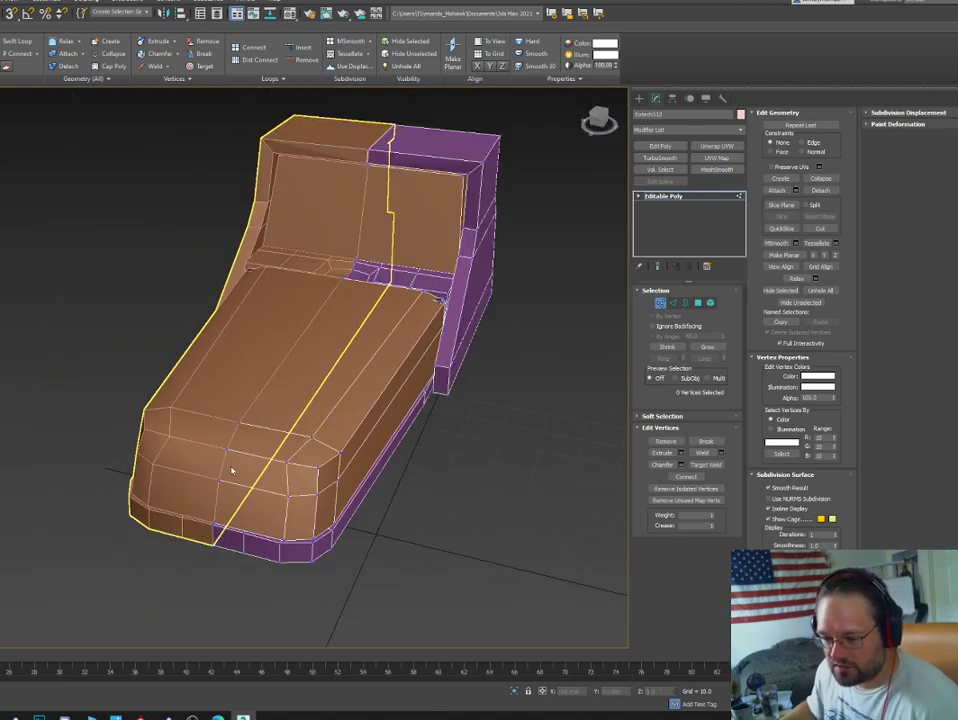
click(17, 41)
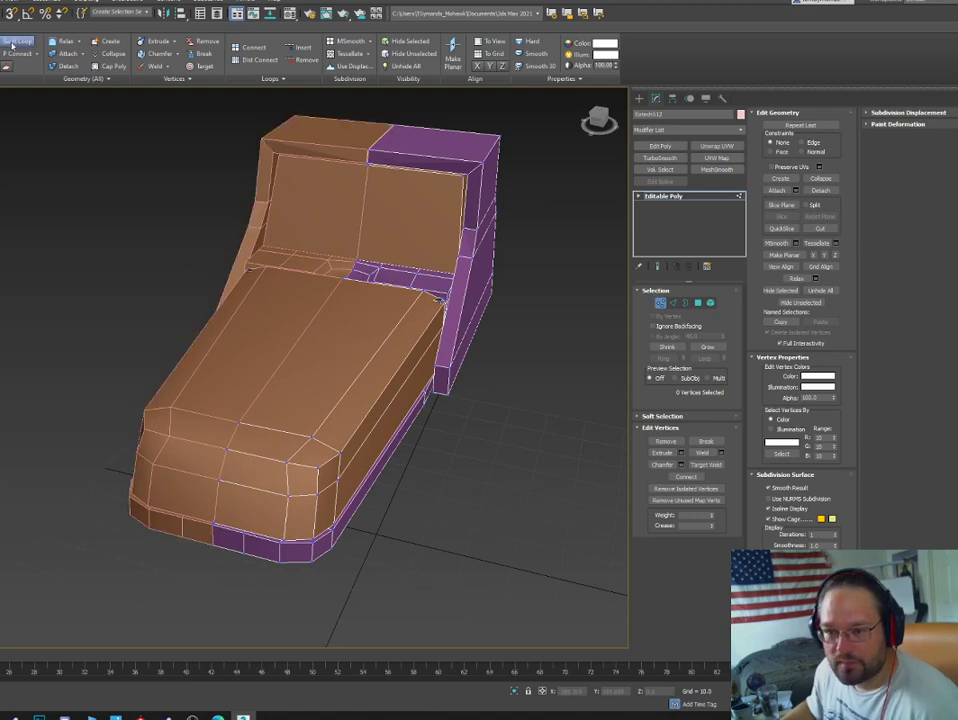
click(251, 490)
right_click(252, 495)
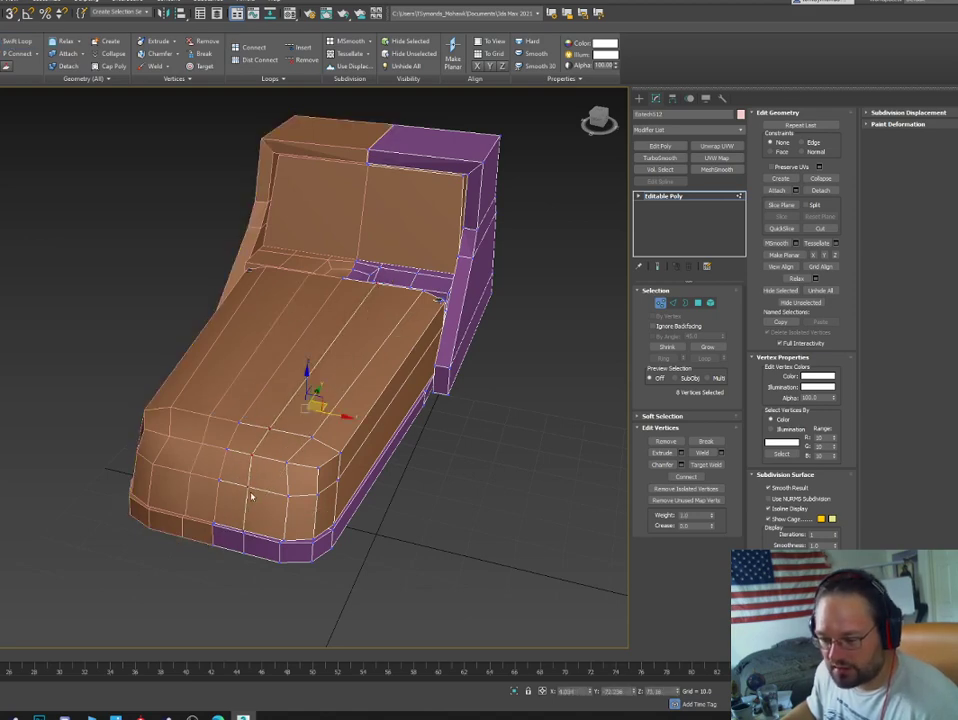
Make the new lengthwise loop's edges planar in X and move them slightly toward the centre line along X.
key(2)
key(2)
key(2)
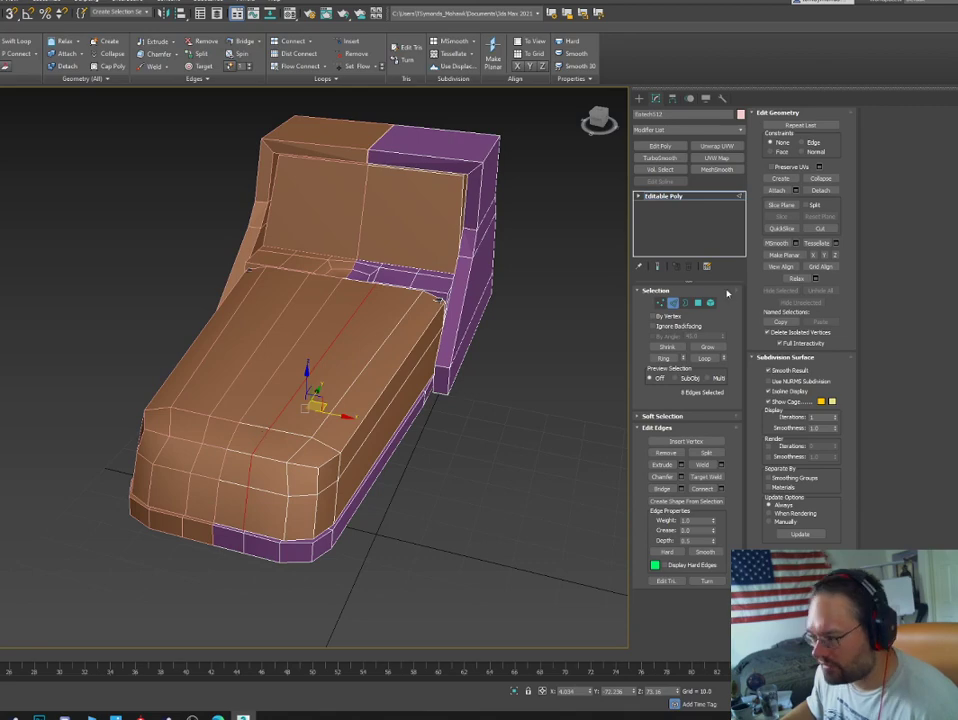
click(815, 257)
alt+middle_drag(285, 383, 344, 406)
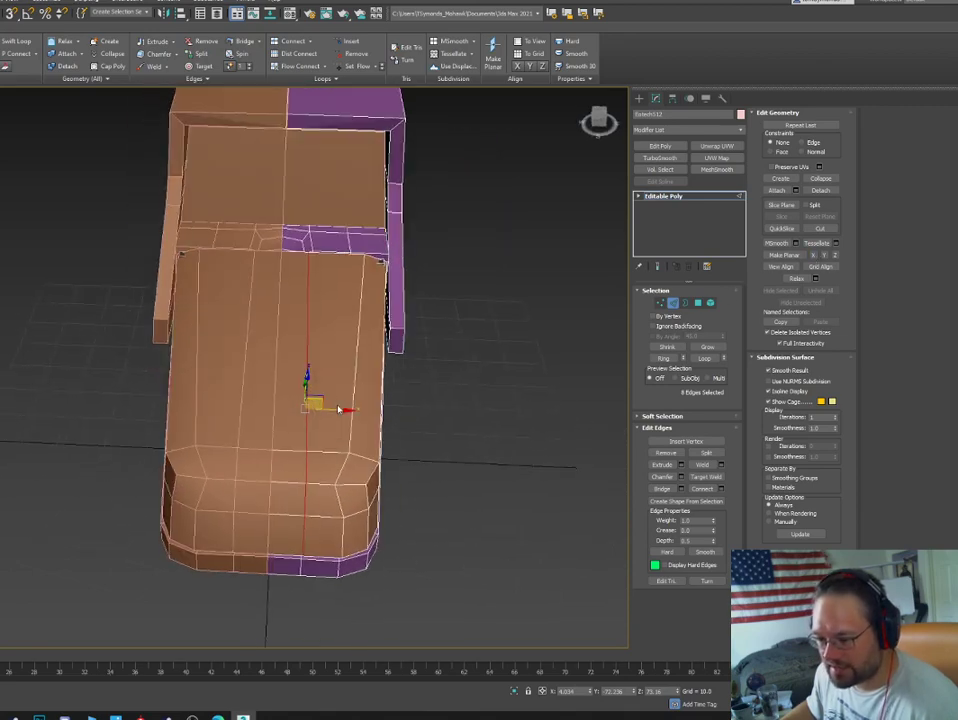
drag(333, 408, 328, 409)
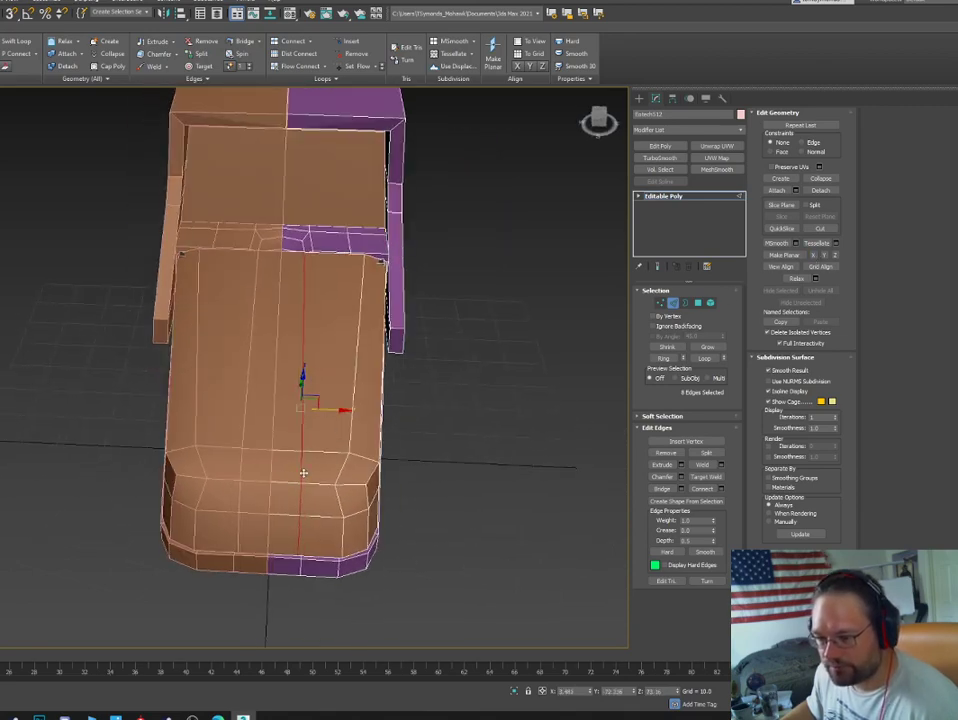
alt+middle_drag(303, 472, 268, 440)
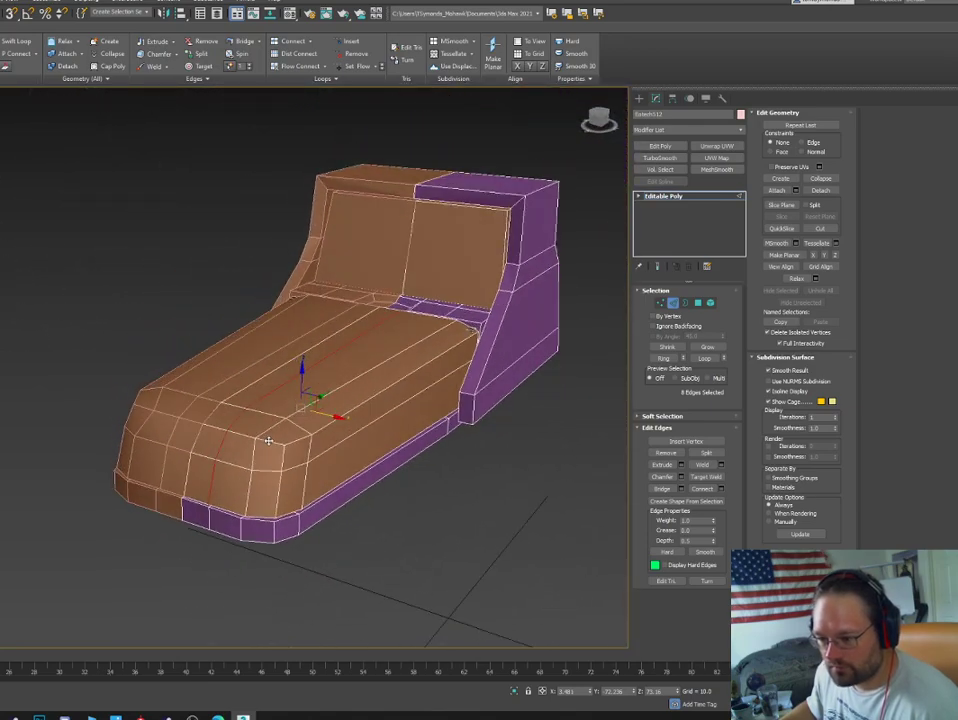
scroll(186, 340, up, 3)
click(18, 42)
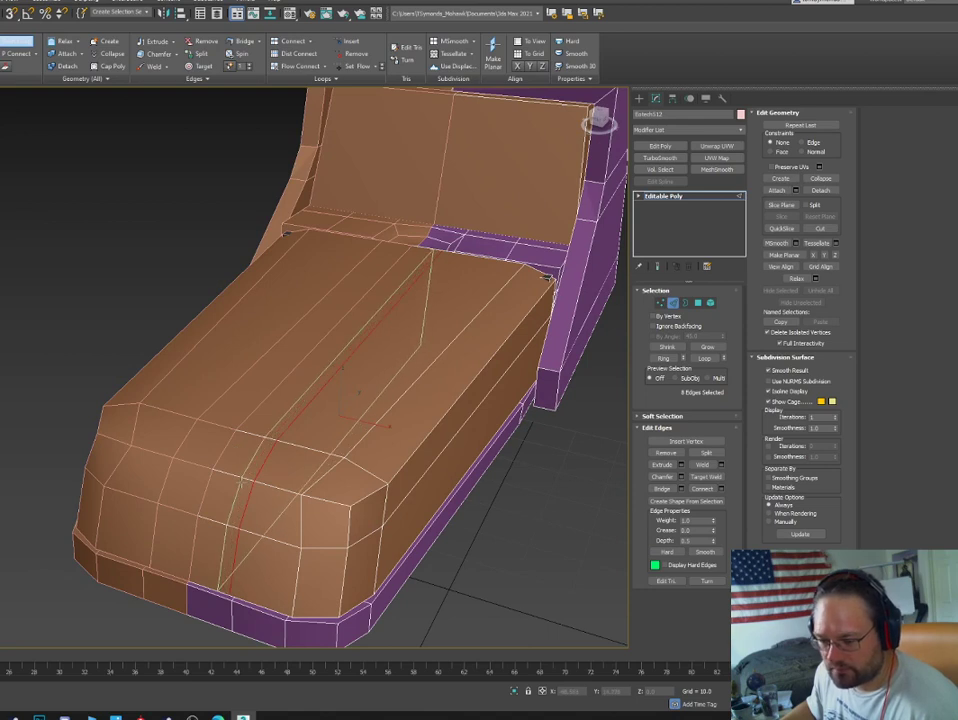
right_click(392, 466)
Select the four polygons of the strip beside the centre line, from the raised block's front face over the slope to the top.
key(4)
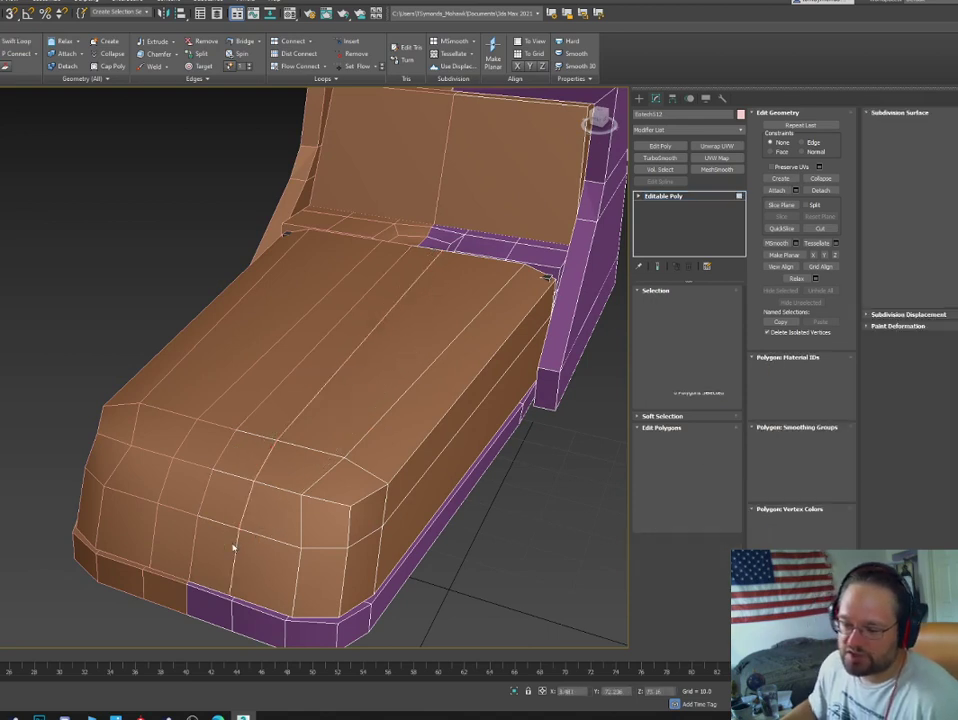
click(232, 546)
ctrl+click(235, 501)
ctrl+click(245, 464)
ctrl+click(298, 390)
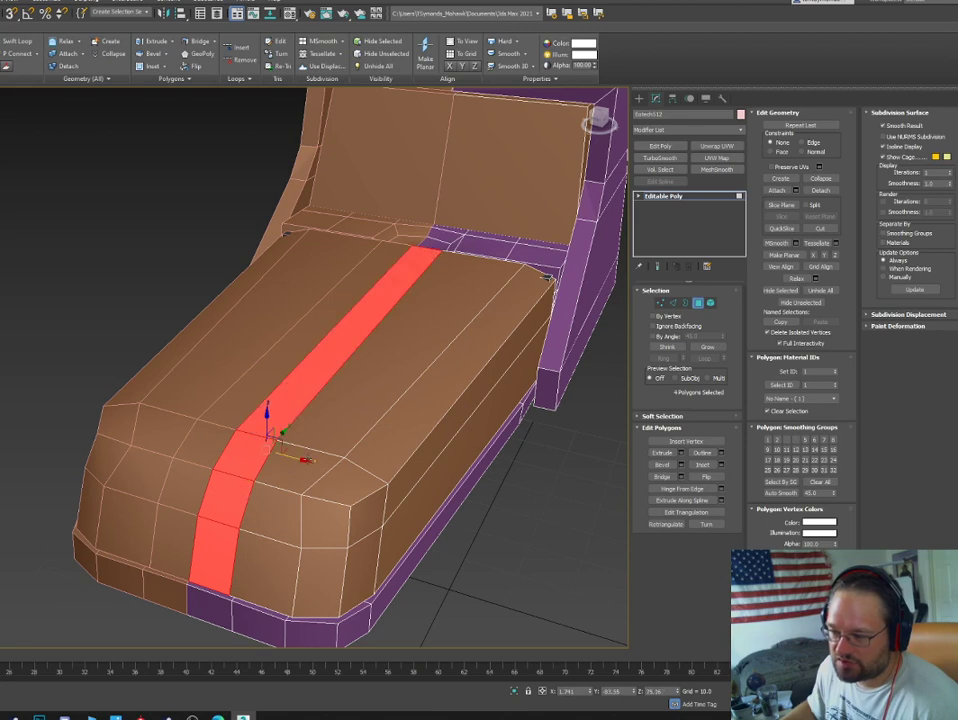
Try to extrude the selected centre strip freehand.
click(664, 453)
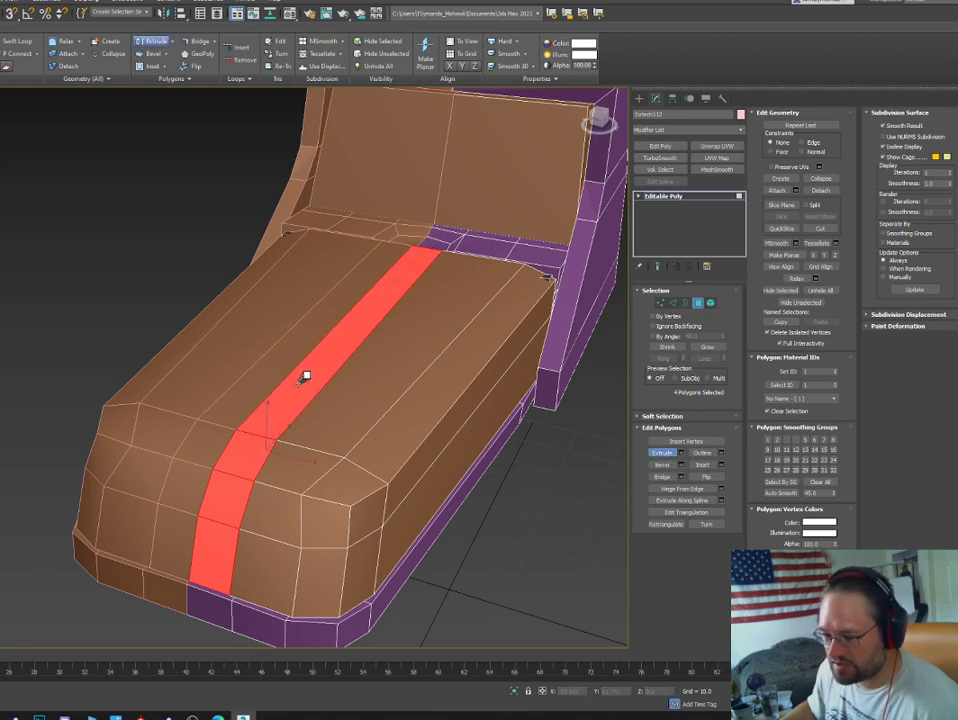
mouse_move(306, 374)
mouse_down()
mouse_move(301, 359)
mouse_move(310, 398)
mouse_up()
key(ctrl+z)
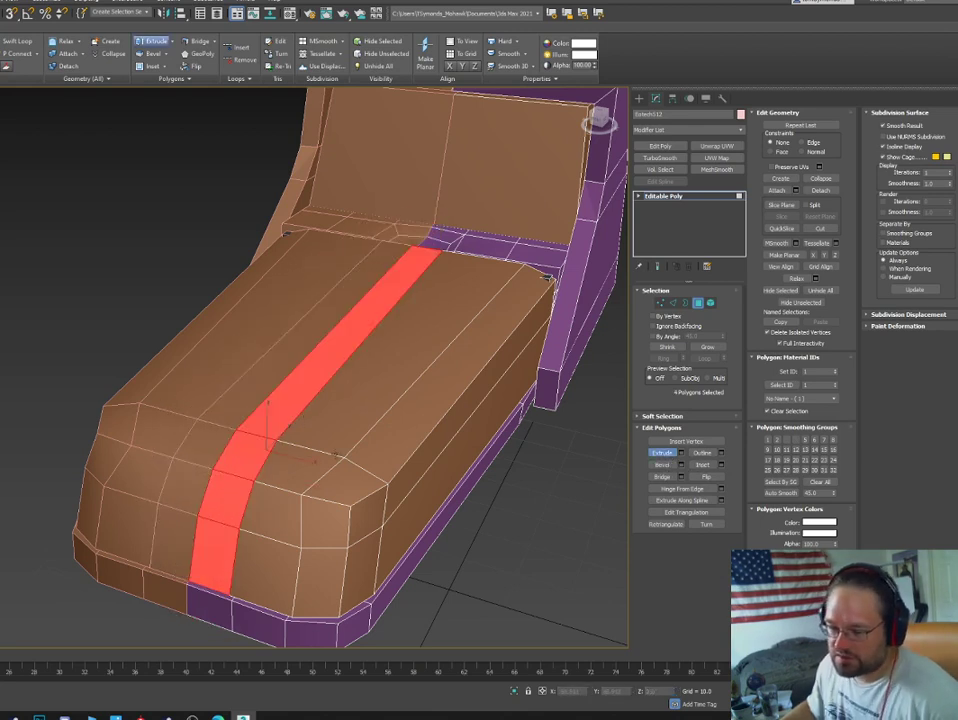
Extrude the selected centre strip inward with a height of -2.681 to form a groove.
click(681, 456)
drag(233, 388, 243, 388)
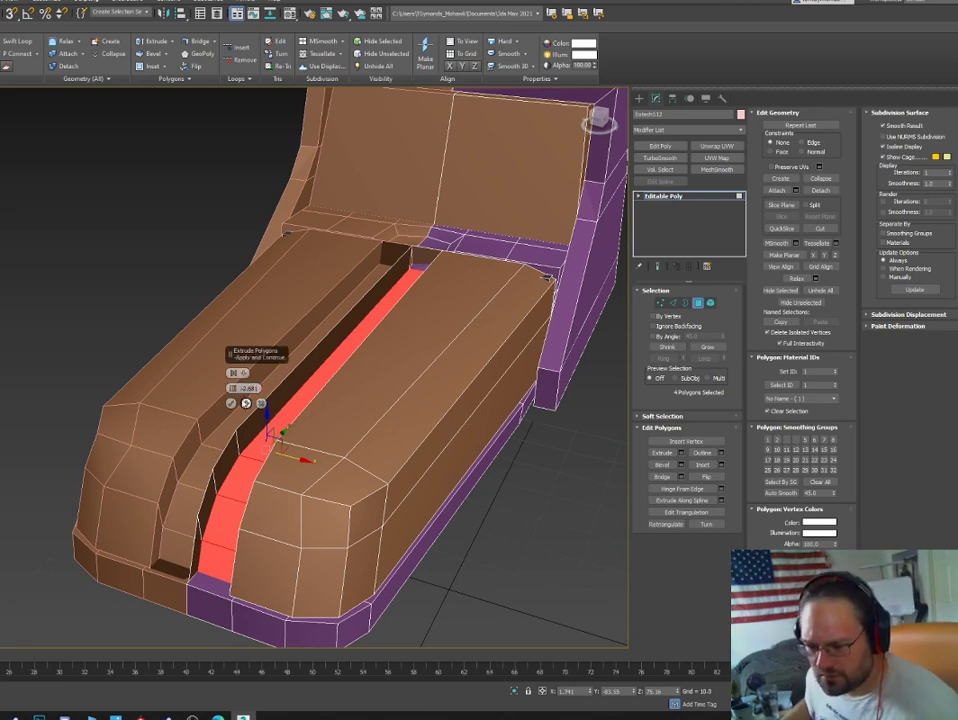
click(231, 403)
Delete the four inner wall polygons that the extrusion left along the mirror centre line of the groove.
click(196, 546)
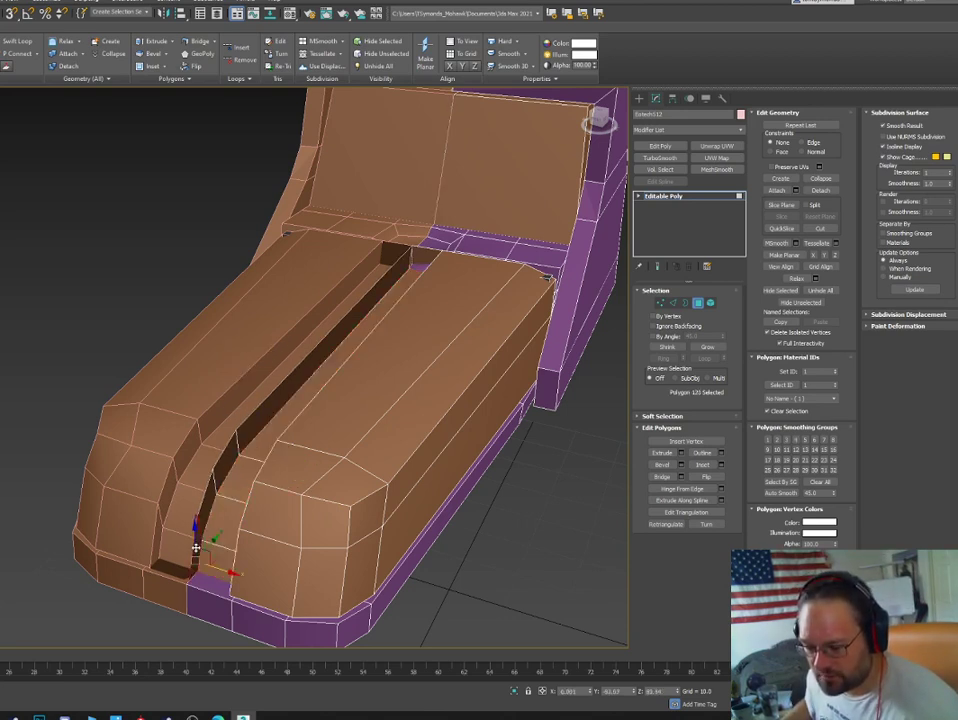
shift+click(209, 498)
mouse_move(260, 461)
alt+middle_down()
mouse_move(345, 455)
mouse_move(258, 469)
alt+middle_up()
click(190, 558)
ctrl+click(199, 519)
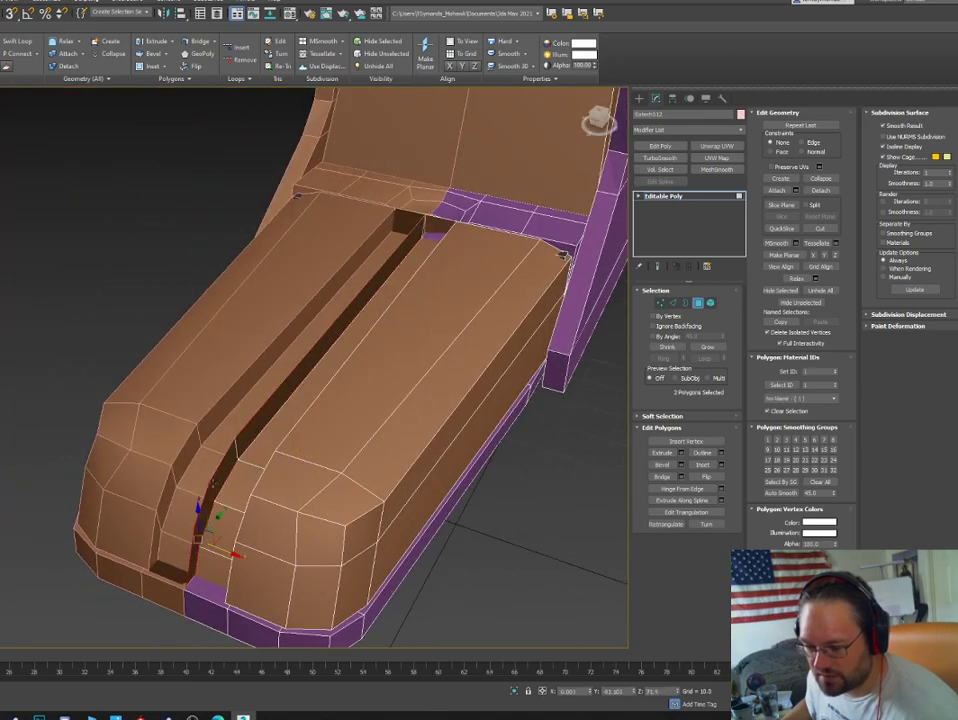
ctrl+click(213, 480)
ctrl+click(236, 442)
key(Delete)
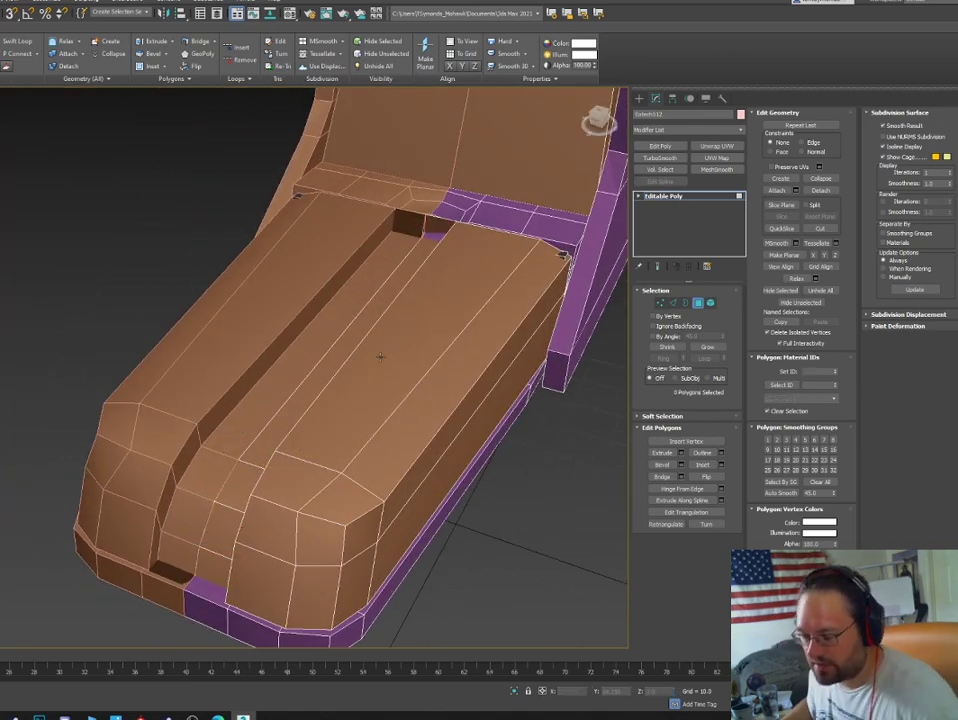
Select the four polygons of the groove floor on the purple-based half.
click(257, 448)
alt+middle_drag(257, 448, 257, 490)
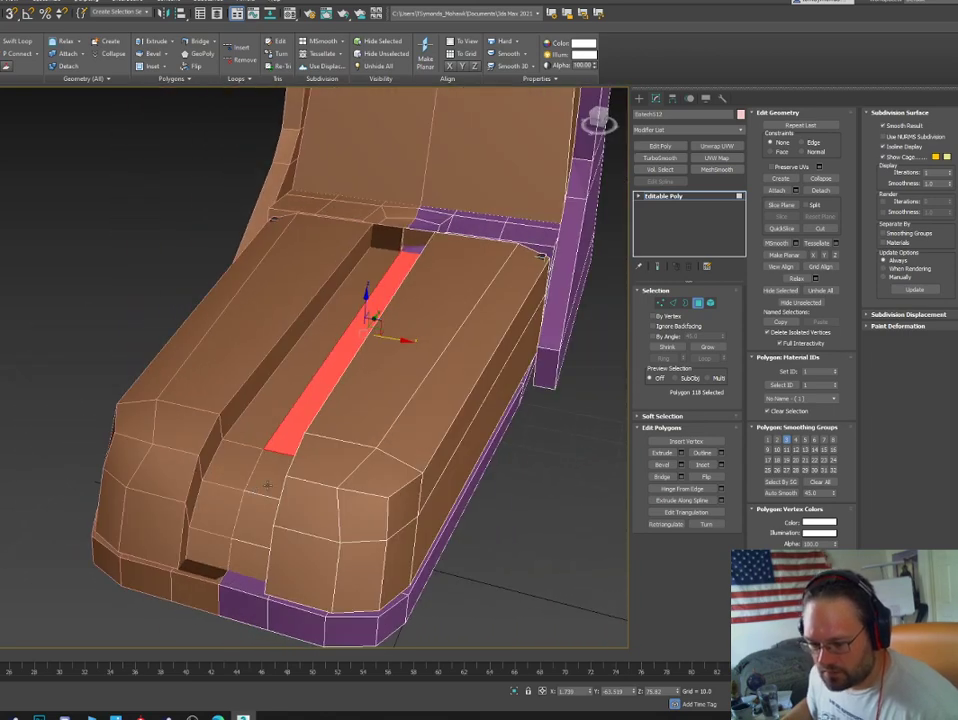
click(266, 479)
ctrl+click(250, 556)
ctrl+click(260, 520)
ctrl+click(284, 440)
alt+middle_drag(284, 440, 321, 438)
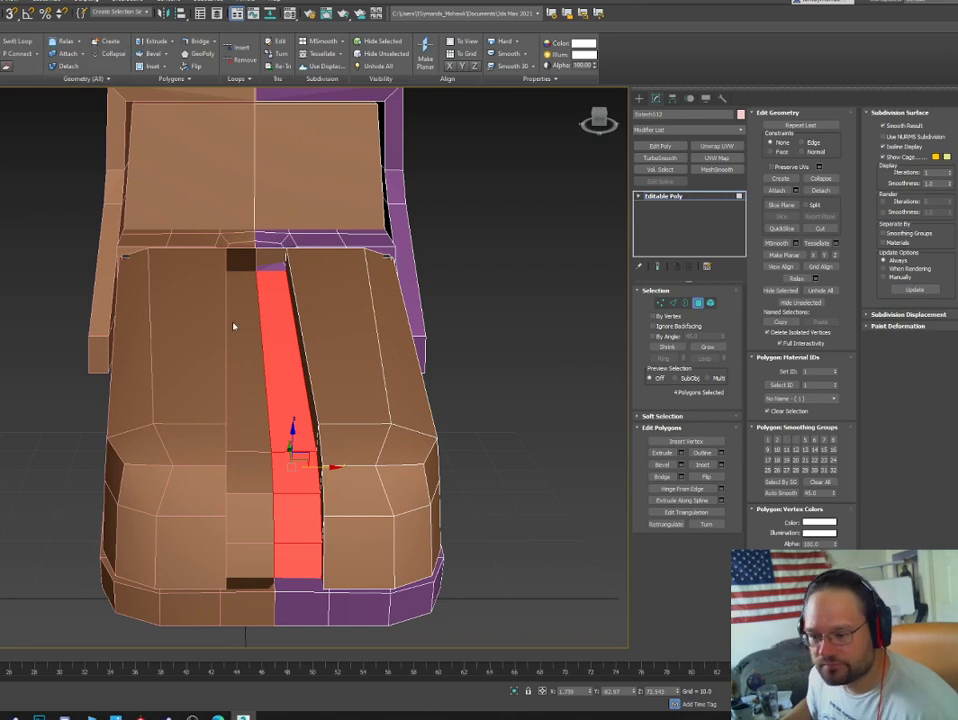
Add a lengthwise Swift Loop along the groove floor close to its outer wall.
click(15, 41)
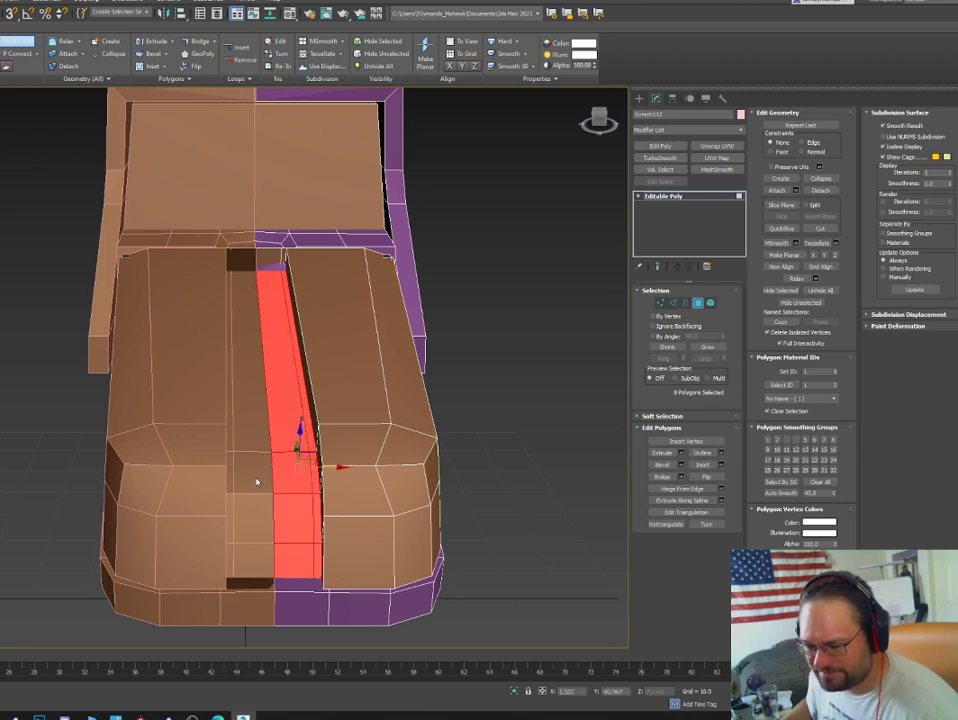
key(4)
key(4)
Extrude the four inner groove floor polygons beside the centre line inward with a height of about -1.07.
click(284, 413)
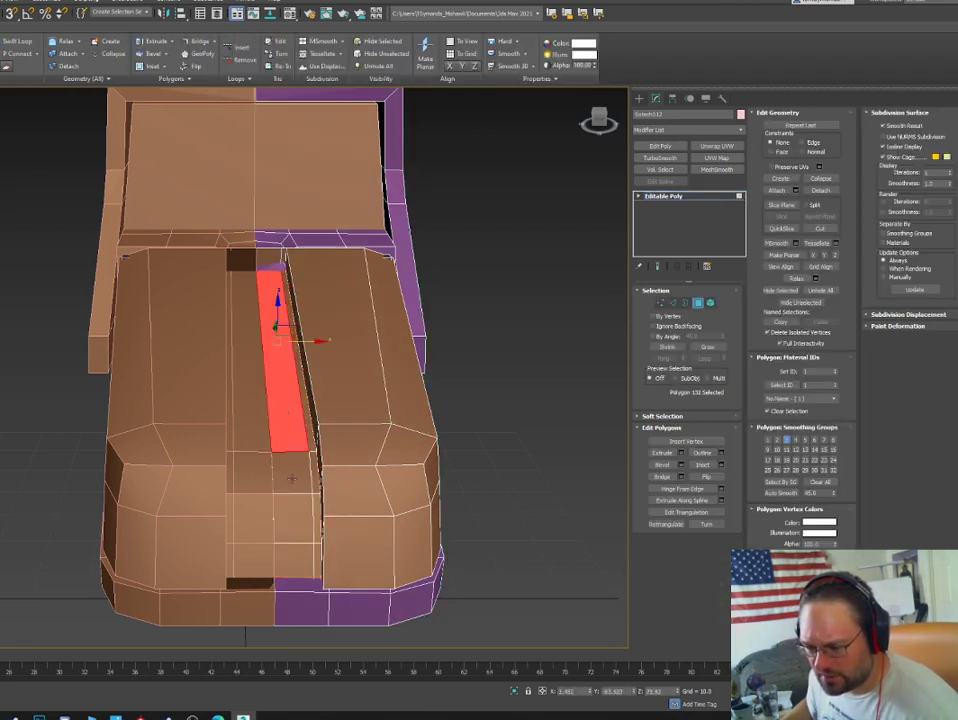
ctrl+click(292, 477)
ctrl+click(292, 514)
ctrl+click(292, 551)
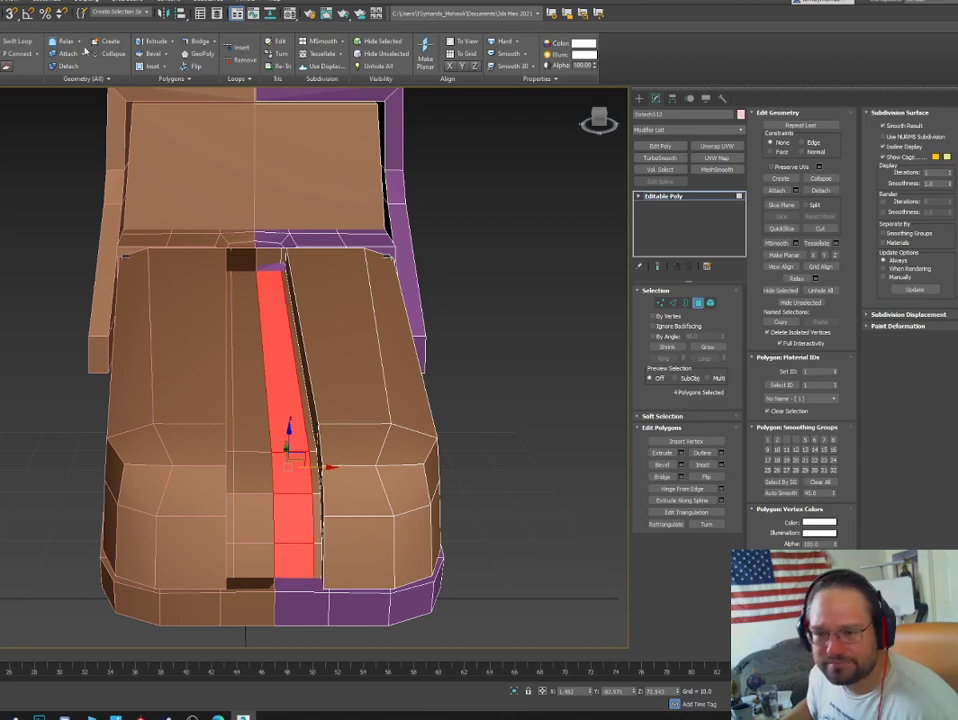
click(681, 453)
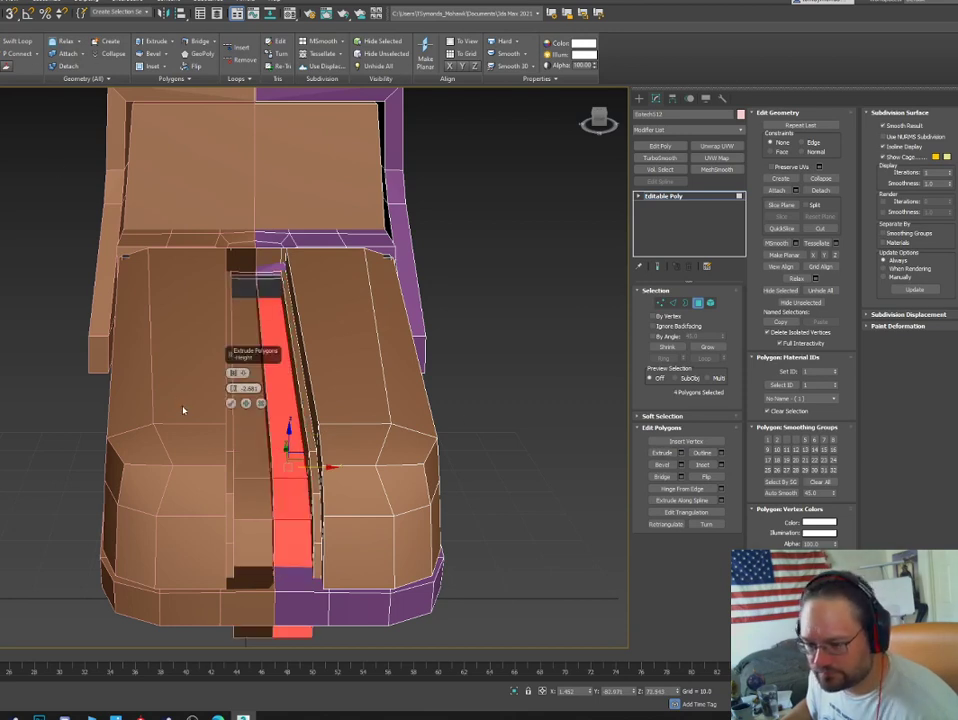
drag(232, 388, 232, 390)
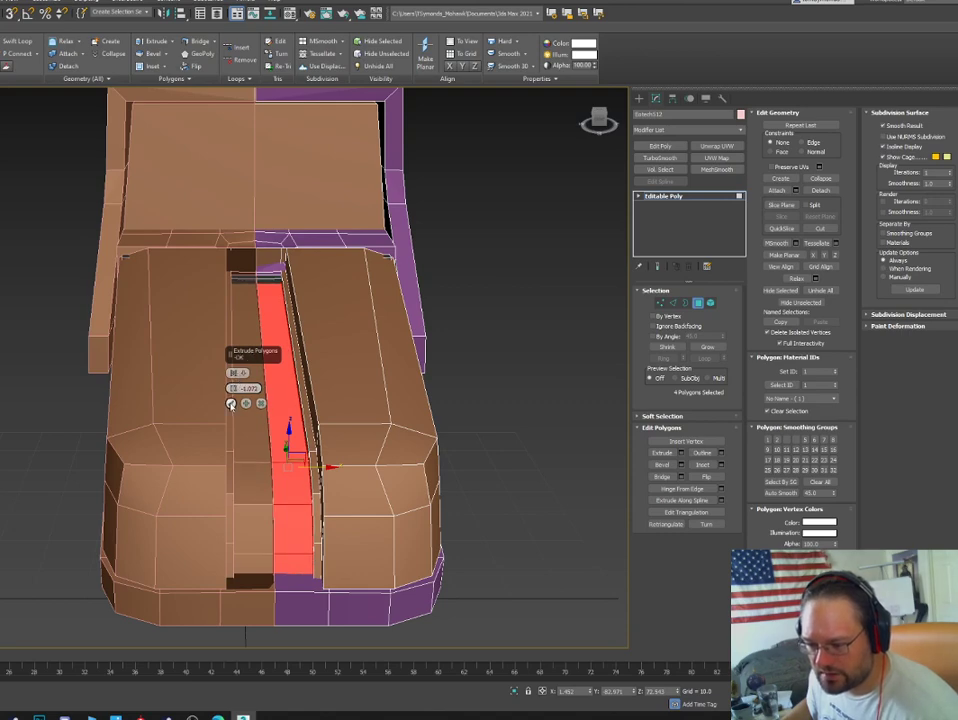
click(231, 403)
Delete the four wall polygons left along the centre line by the second, deeper groove extrusion.
alt+middle_drag(231, 403, 208, 415)
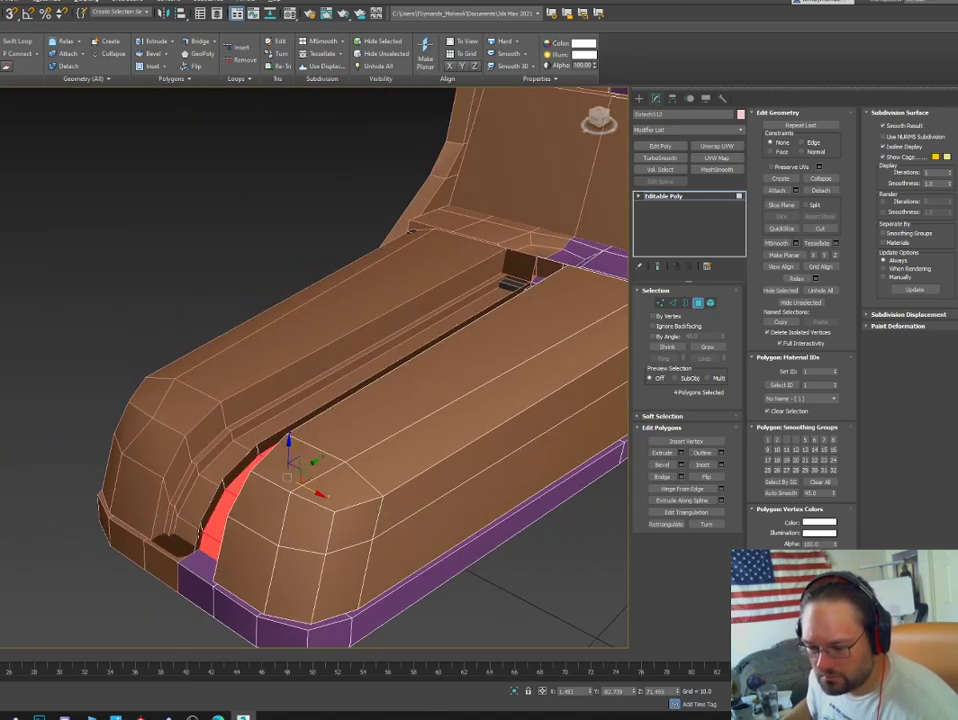
click(201, 535)
ctrl+click(210, 511)
ctrl+click(235, 475)
ctrl+click(270, 444)
alt+middle_drag(270, 444, 318, 455)
key(Delete)
Delete the polygon closing the rear end of the groove next to the centre line.
click(463, 256)
alt+middle_drag(463, 256, 491, 253)
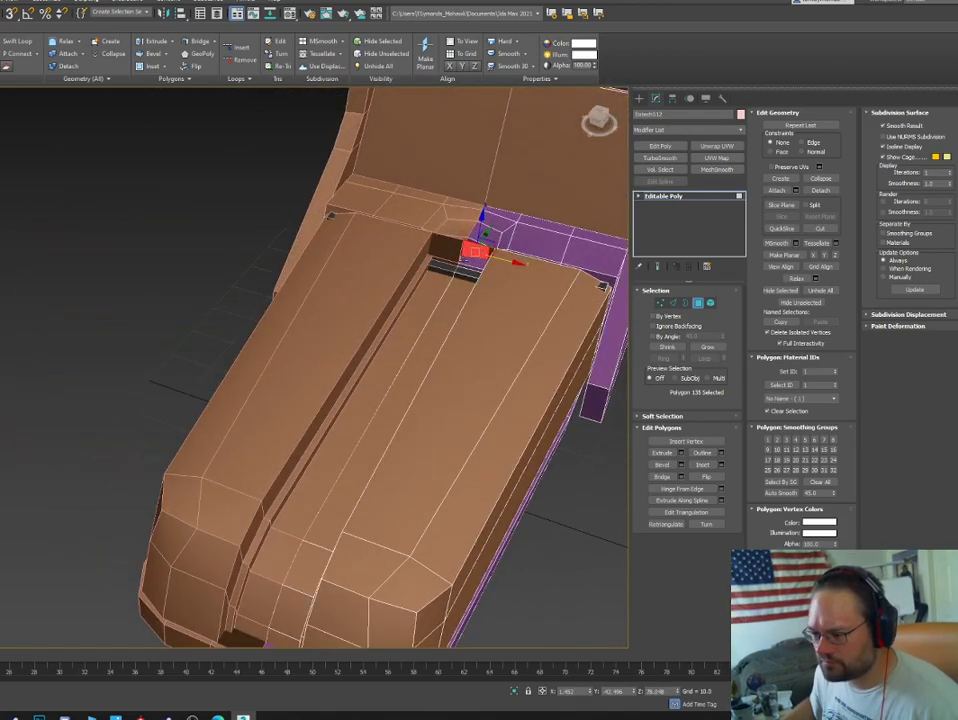
key(Delete)
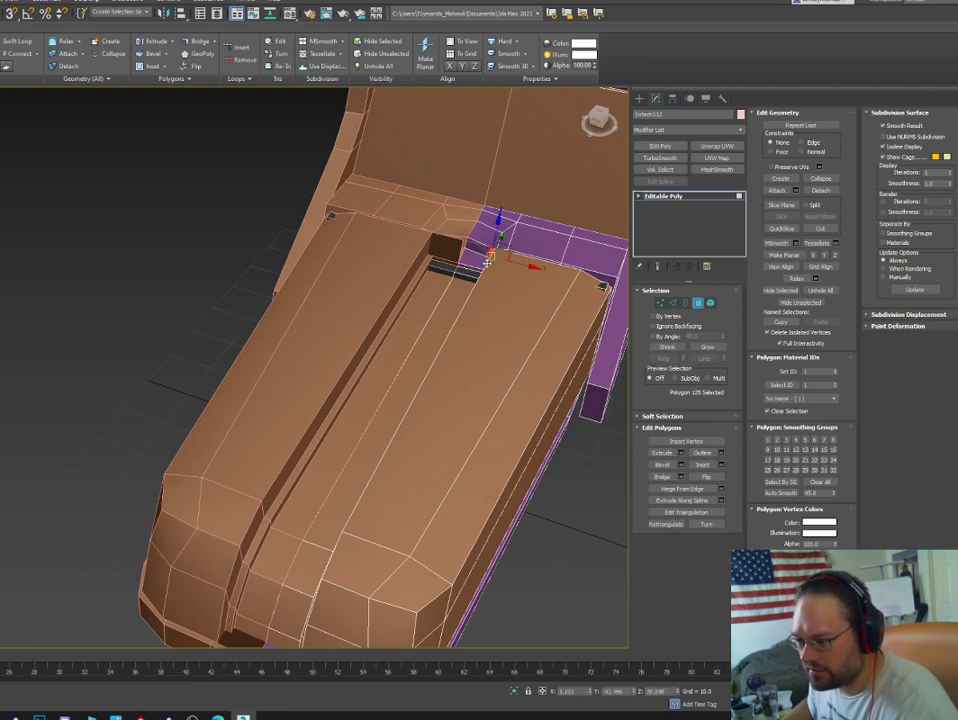
click(699, 306)
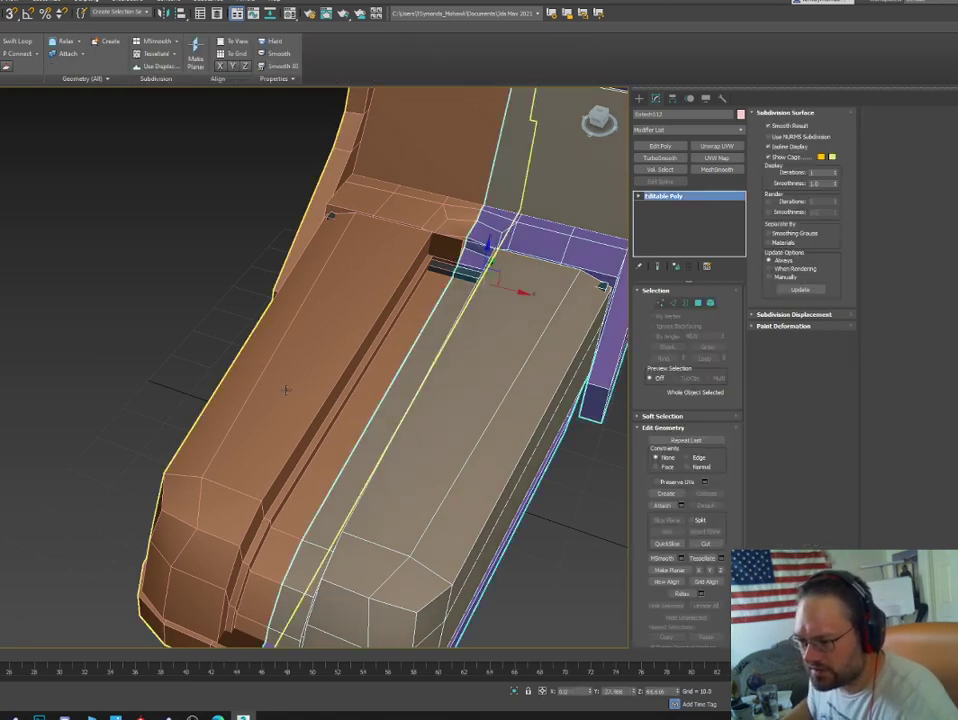
Delete the mirrored orange half of the model and select the remaining half.
click(362, 391)
middle_drag(481, 430, 415, 393)
key(Delete)
click(487, 447)
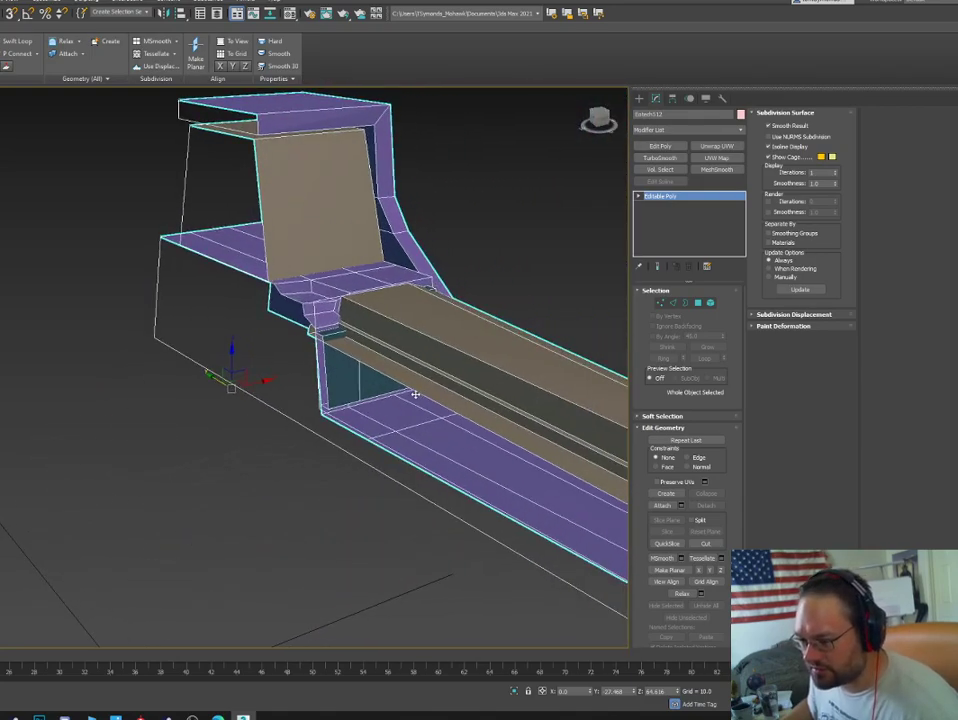
Remove the small leftover polygon at the rear end of the groove beneath the hood's base.
scroll(415, 393, up, 3)
key(4)
click(376, 357)
alt+middle_drag(376, 357, 272, 314)
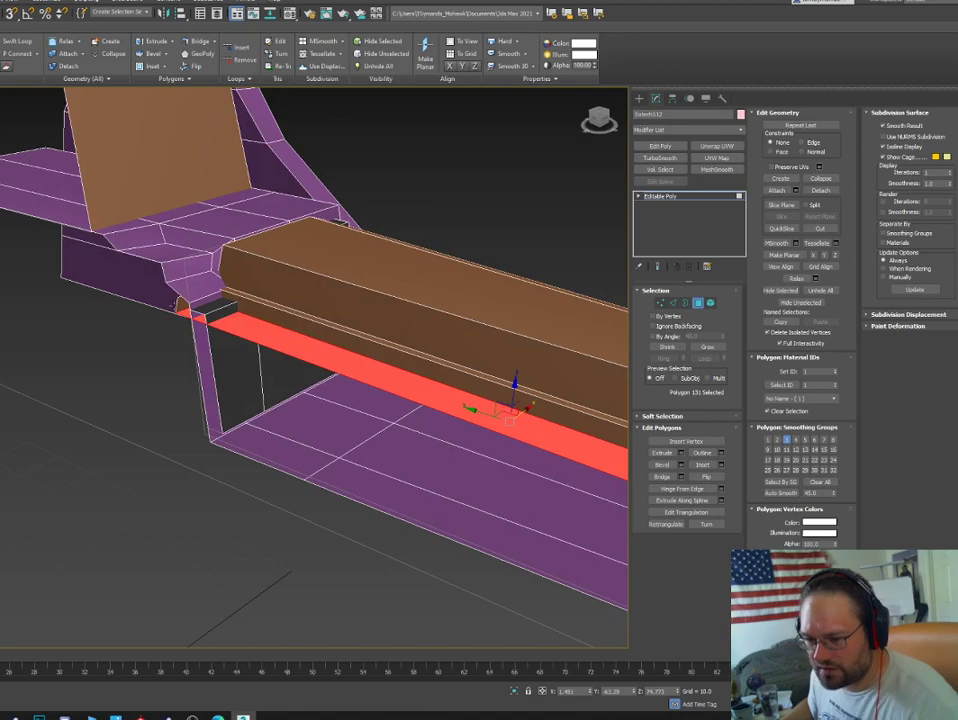
click(174, 304)
click(174, 322)
click(696, 303)
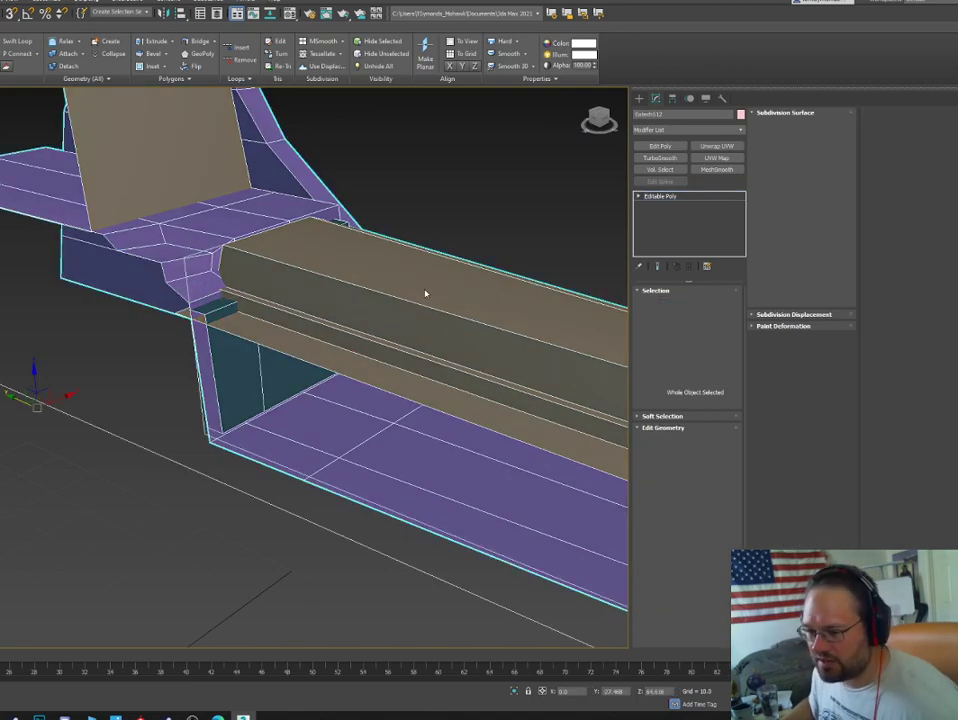
Detach the orange front block element from the main body as a separate object named Eotech_Batt_Cover.
key(alt+x)
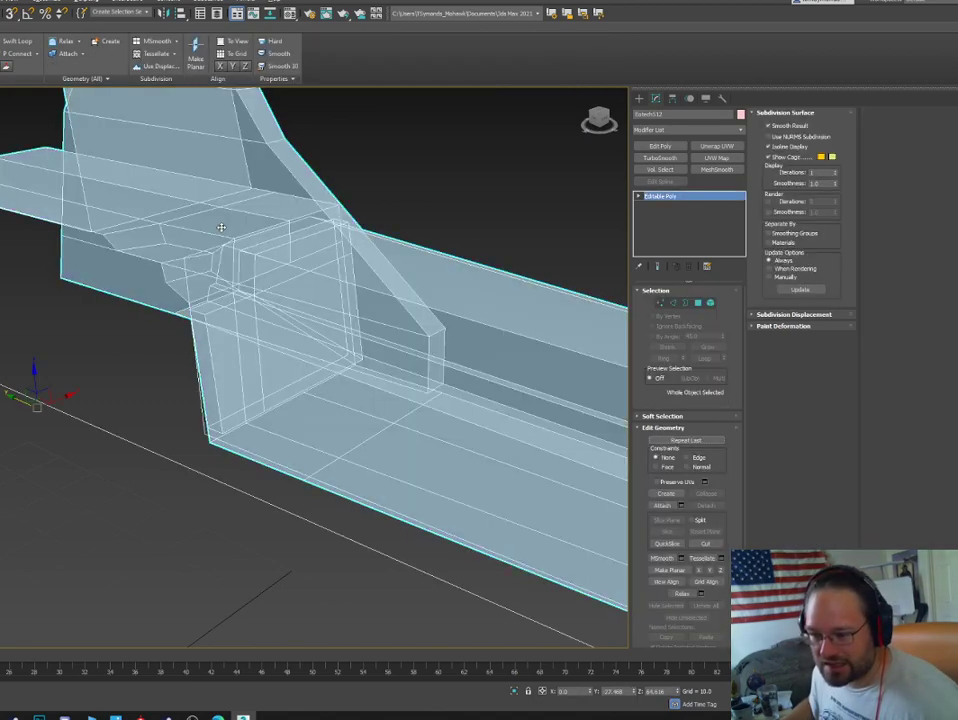
key(alt+x)
middle_drag(348, 330, 173, 366)
scroll(173, 366, down, 5)
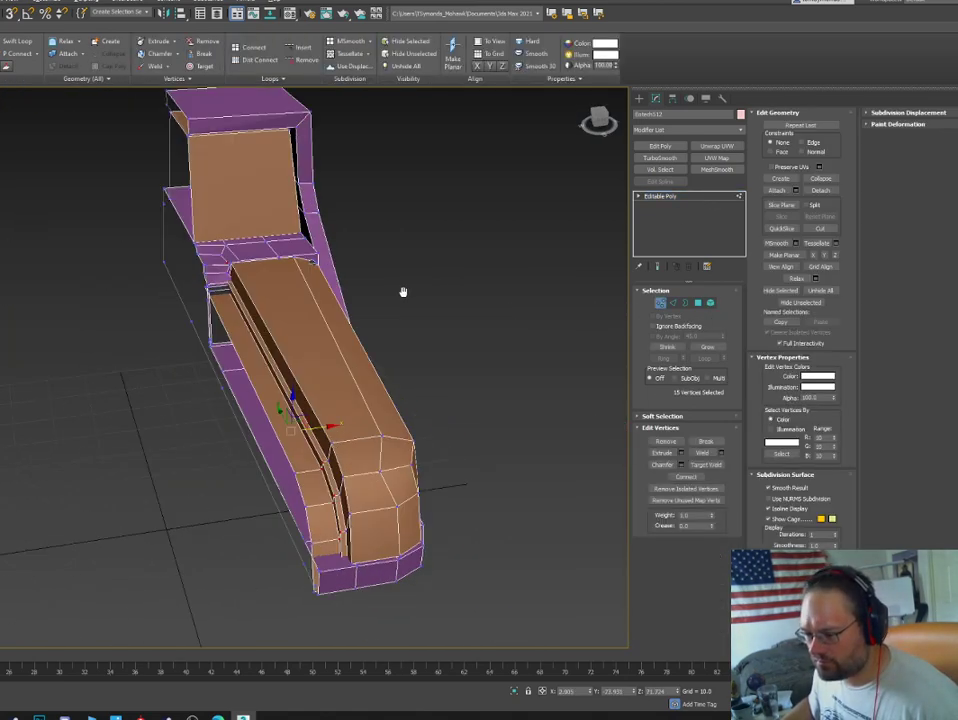
alt+middle_drag(402, 291, 342, 325)
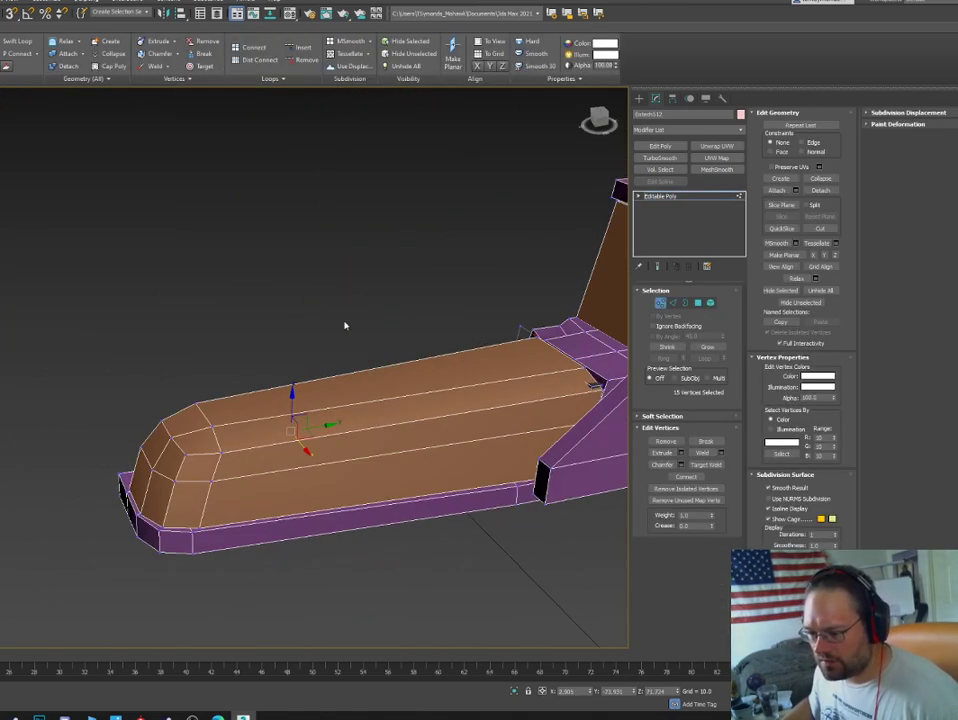
key(4)
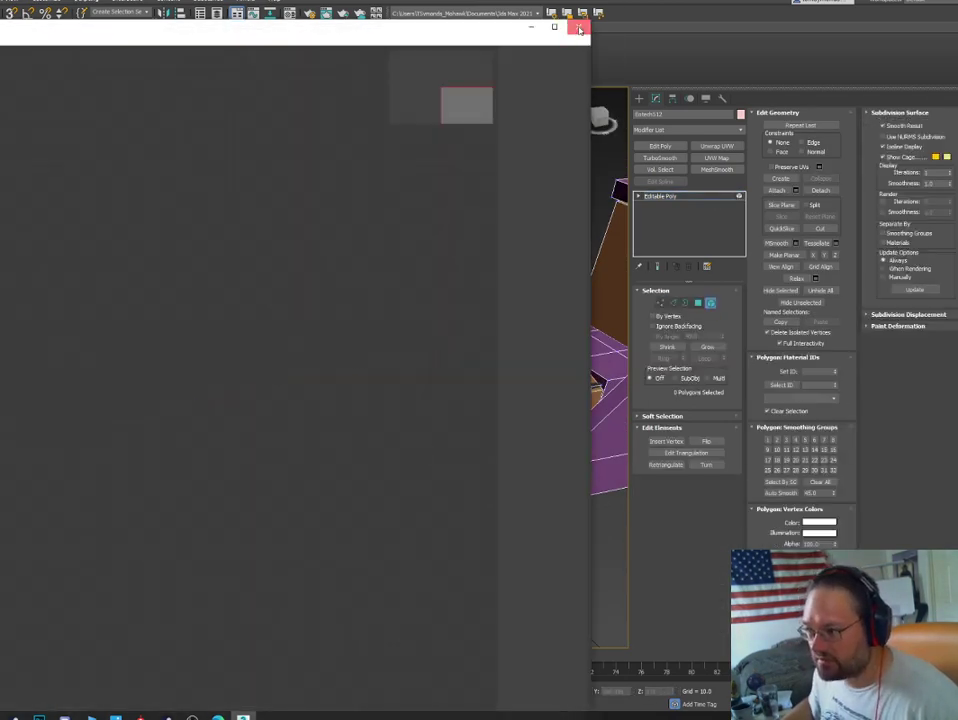
click(579, 29)
click(452, 400)
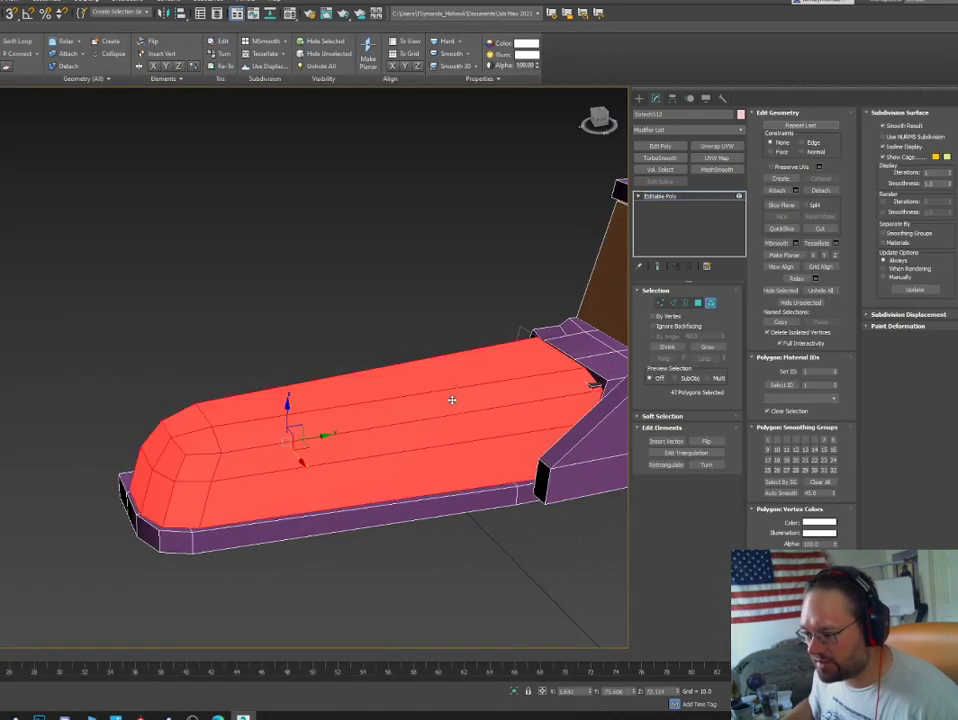
click(822, 191)
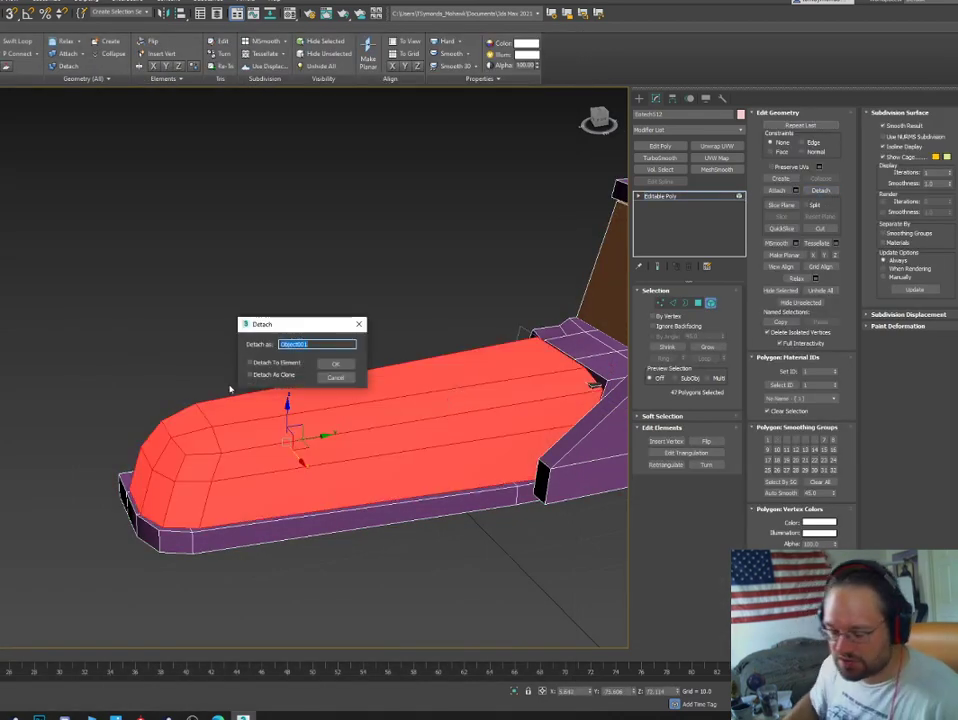
text(Bott_Cov)
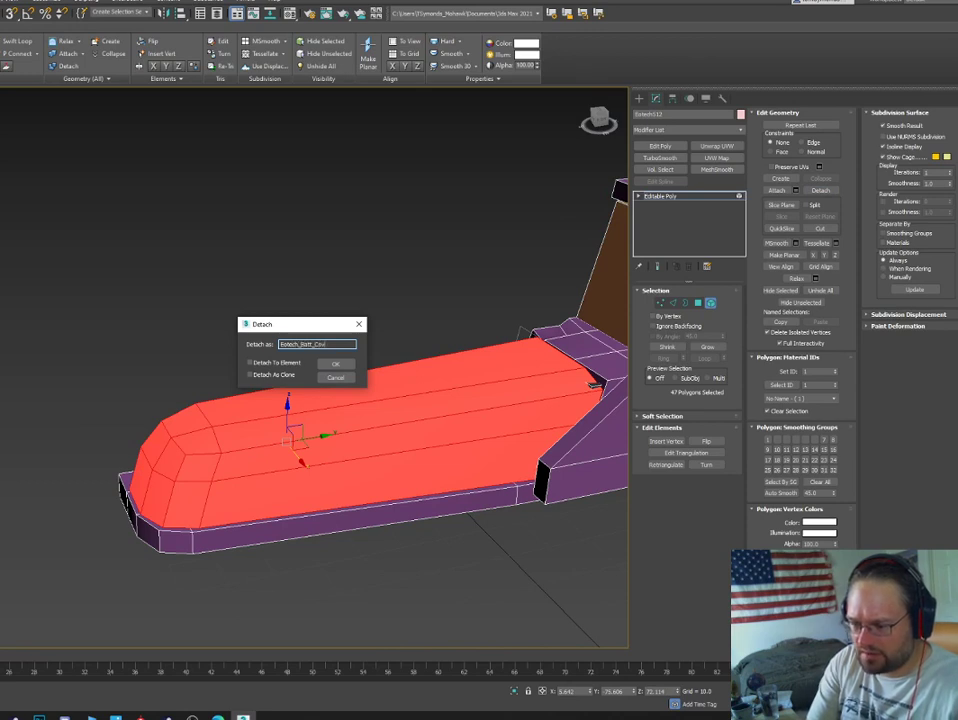
key(Return)
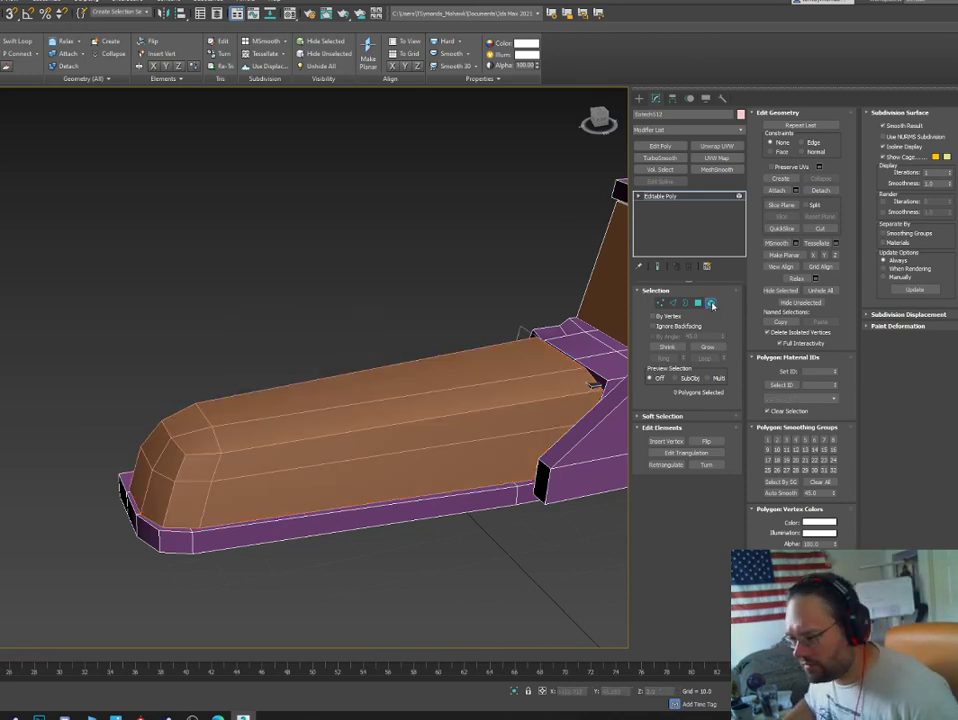
Select the whole detached cover element and move it slightly forward along Y, away from the hood's base.
click(712, 304)
click(452, 439)
middle_drag(383, 433, 227, 447)
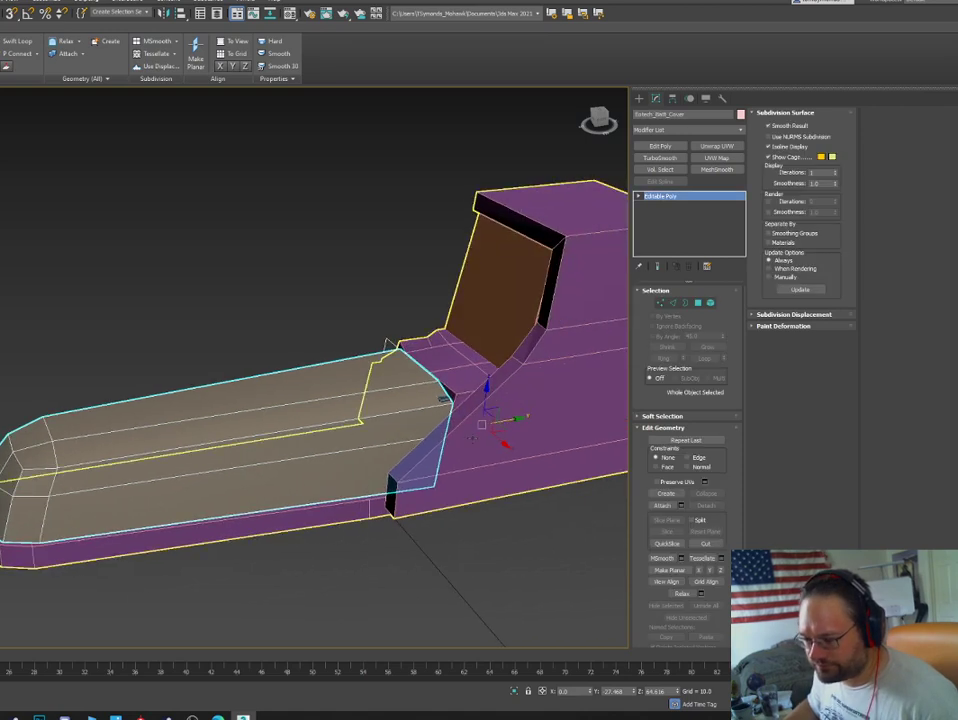
key(5)
click(289, 435)
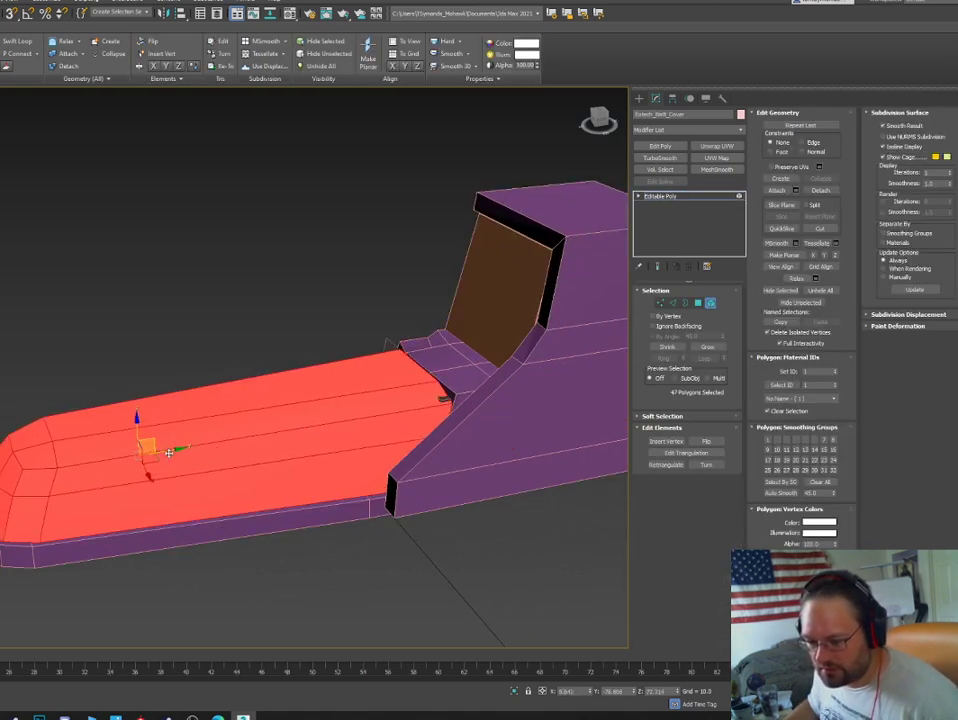
drag(172, 451, 168, 452)
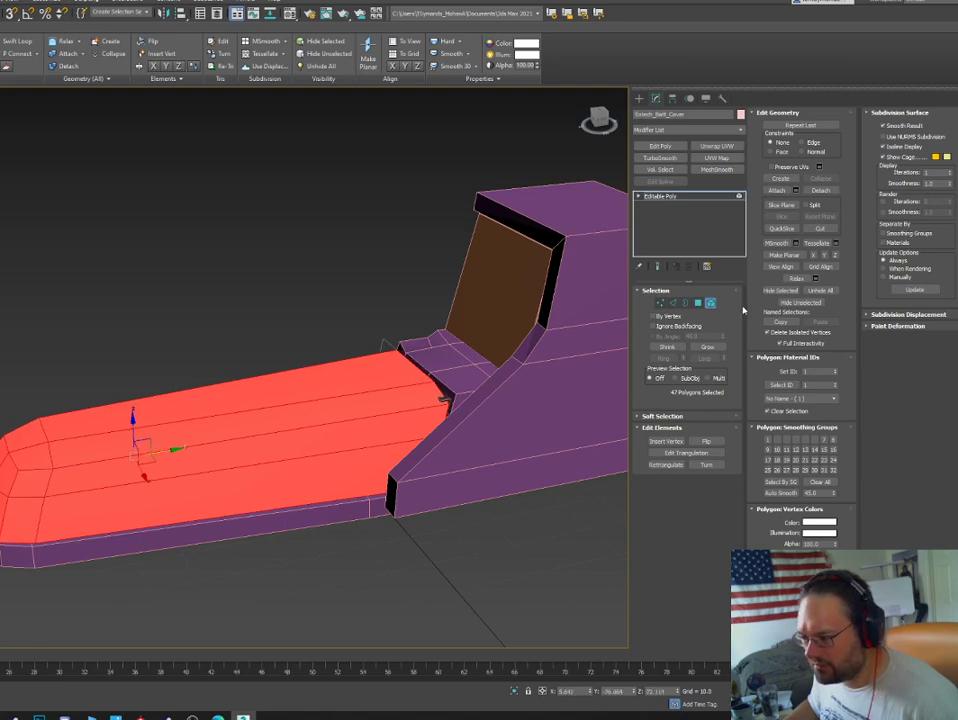
Make the main Eotech body see-through and reselect the battery cover.
click(711, 303)
click(537, 366)
key(alt+x)
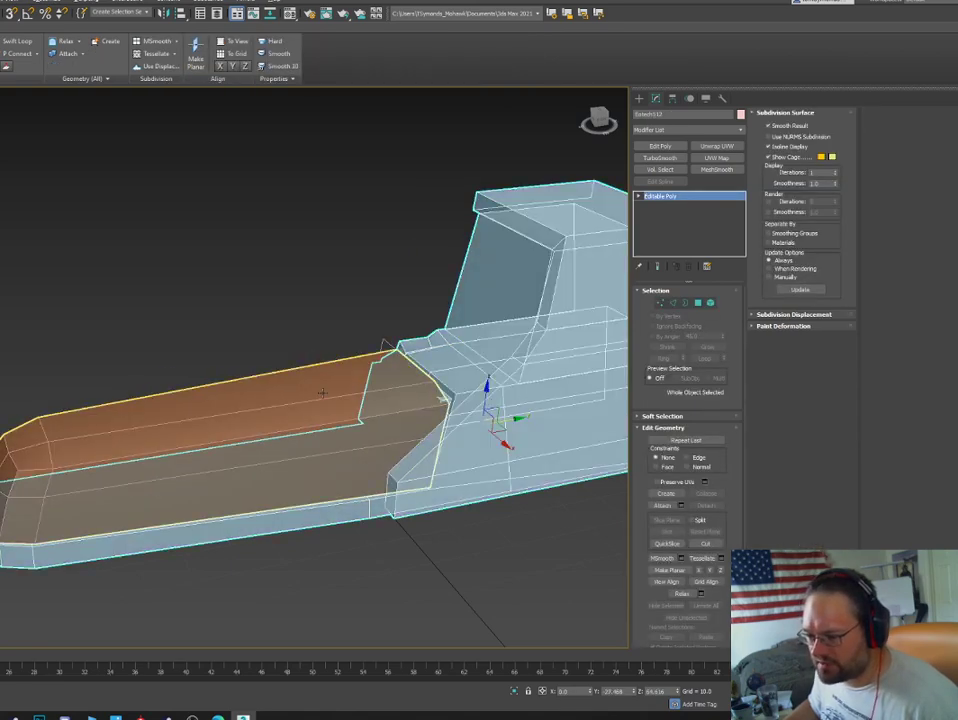
click(322, 393)
alt+middle_drag(322, 393, 267, 385)
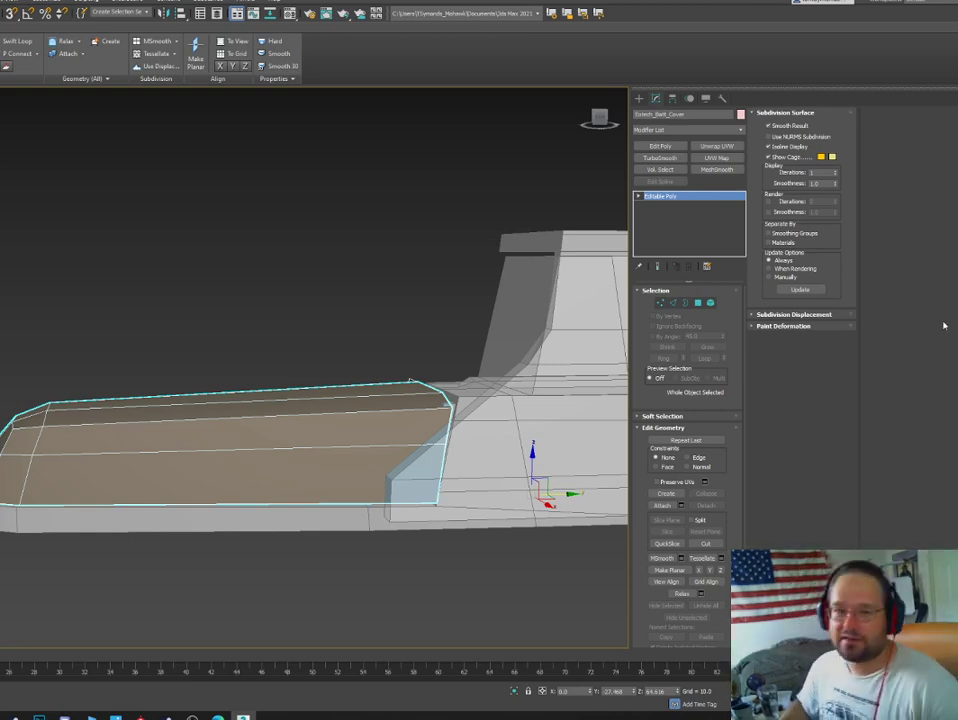
scroll(340, 378, down, 4)
alt+middle_drag(340, 378, 372, 385)
scroll(231, 406, up, 4)
Pull the cover's upper outer edge slightly inward, lower the front corner vertex and slide its neighbouring vertex outward along X.
key(2)
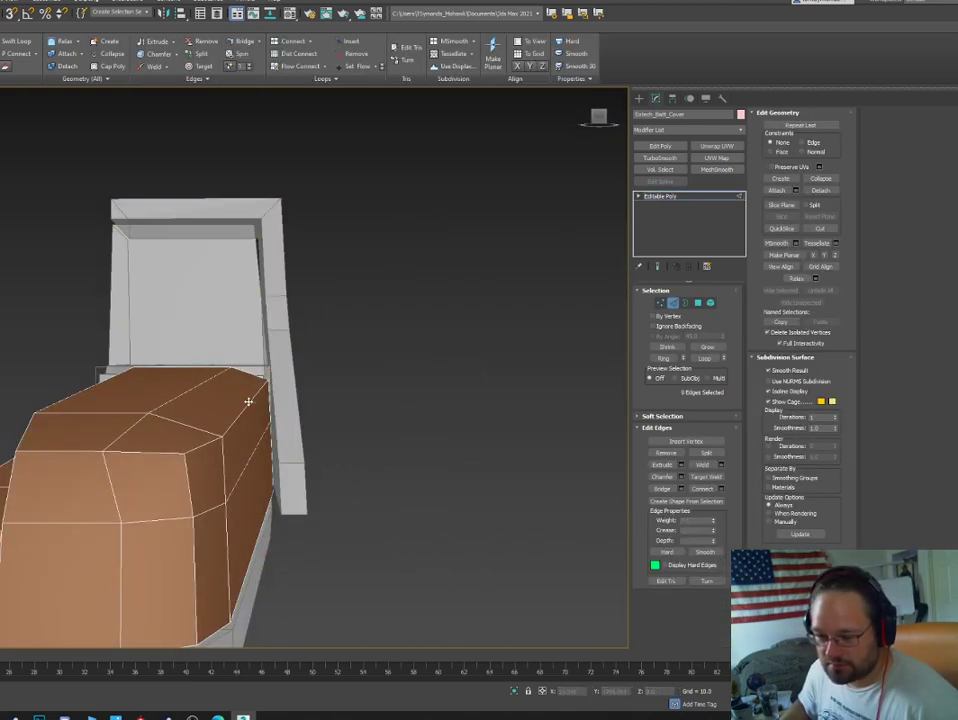
click(250, 398)
key(1)
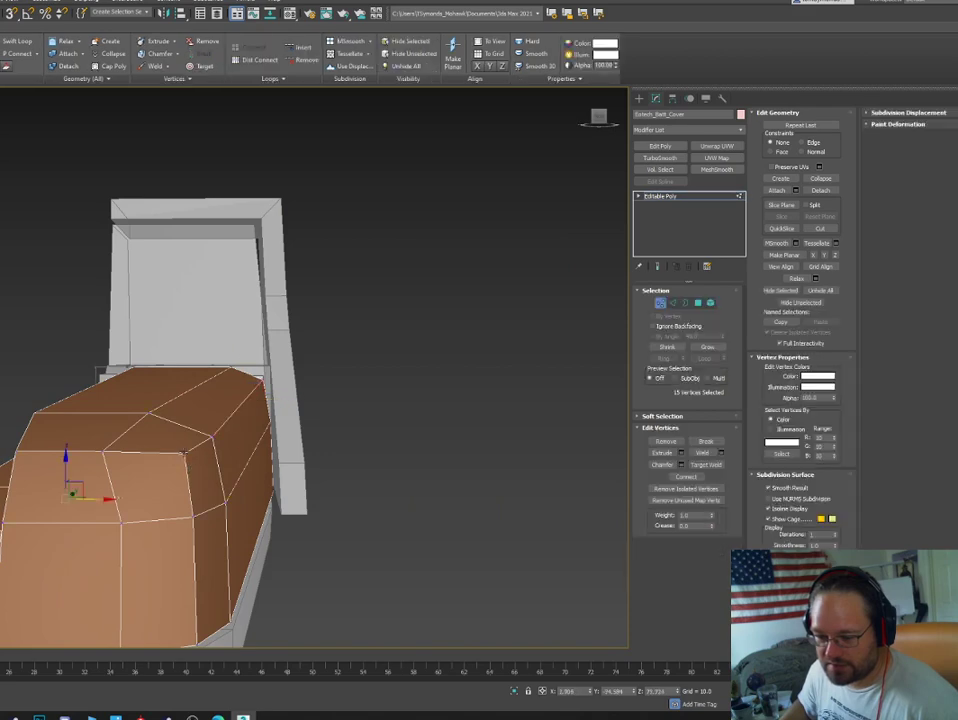
alt+middle_drag(188, 466, 165, 452)
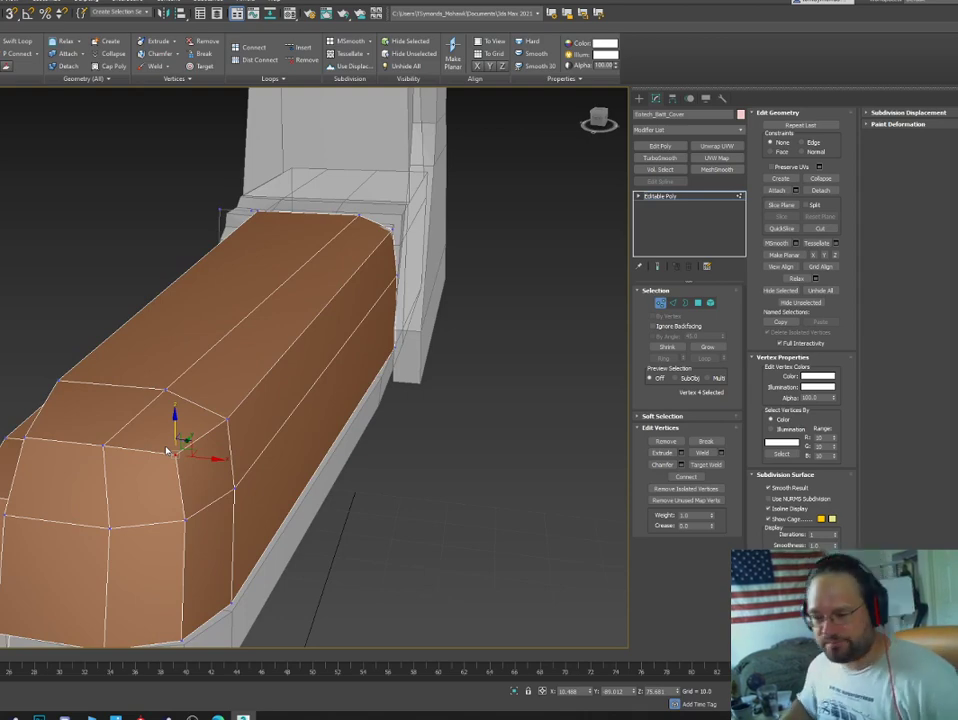
middle_drag(202, 377, 217, 383)
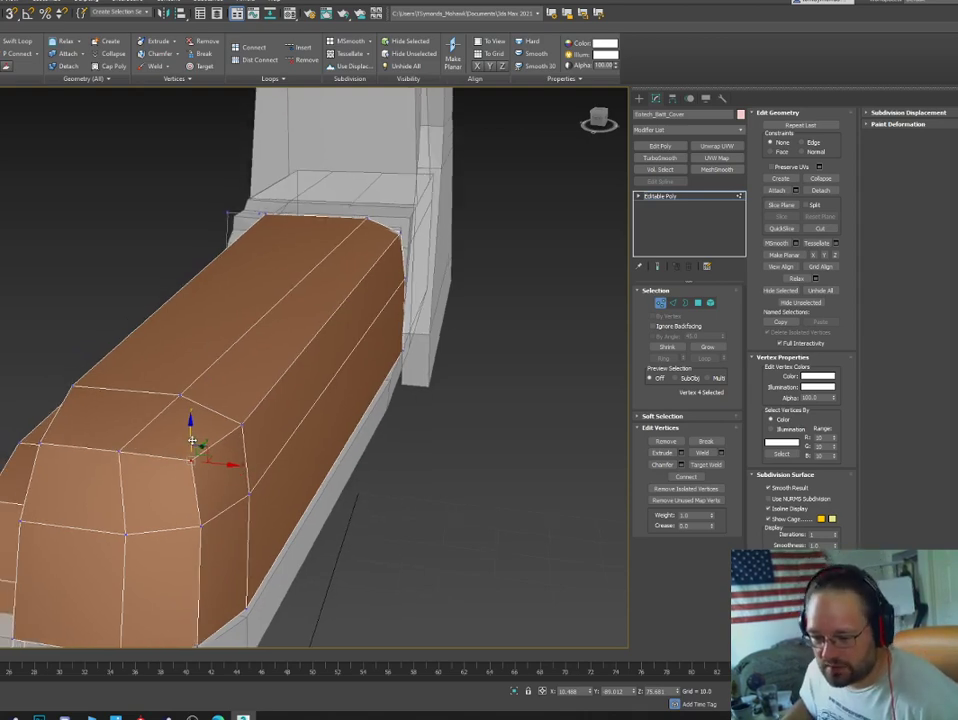
alt+middle_drag(192, 440, 81, 487)
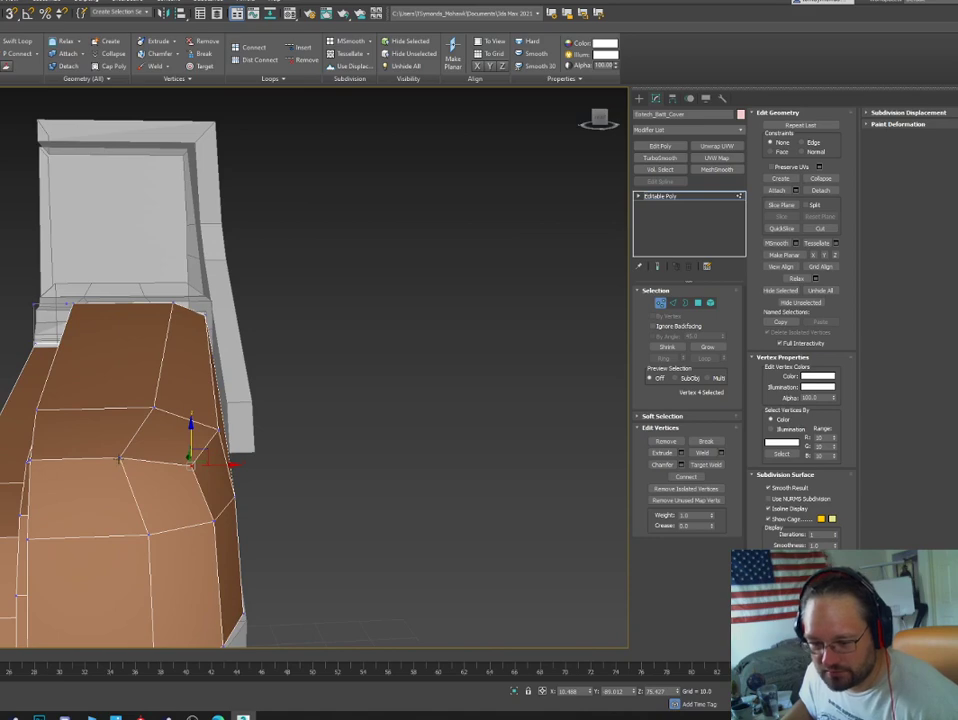
click(119, 459)
drag(155, 457, 176, 458)
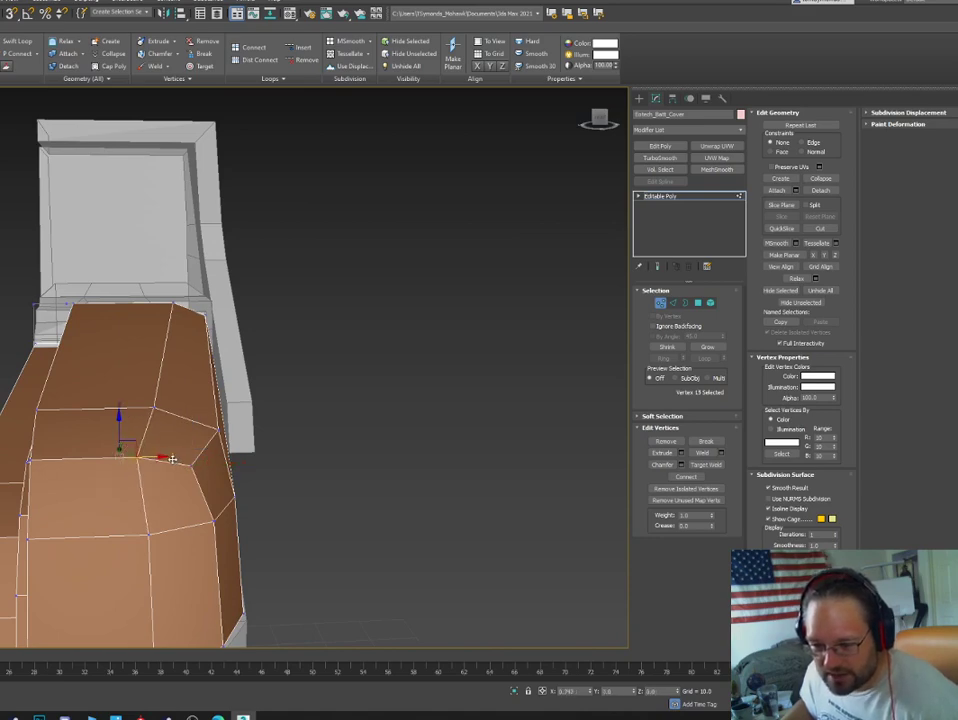
alt+middle_drag(173, 460, 268, 505)
Select the groove vertices at the cover's front bends and shift them slightly along Y toward the nose.
shift+click(266, 474)
ctrl+click(230, 488)
drag(216, 480, 222, 481)
alt+middle_drag(291, 528, 308, 530)
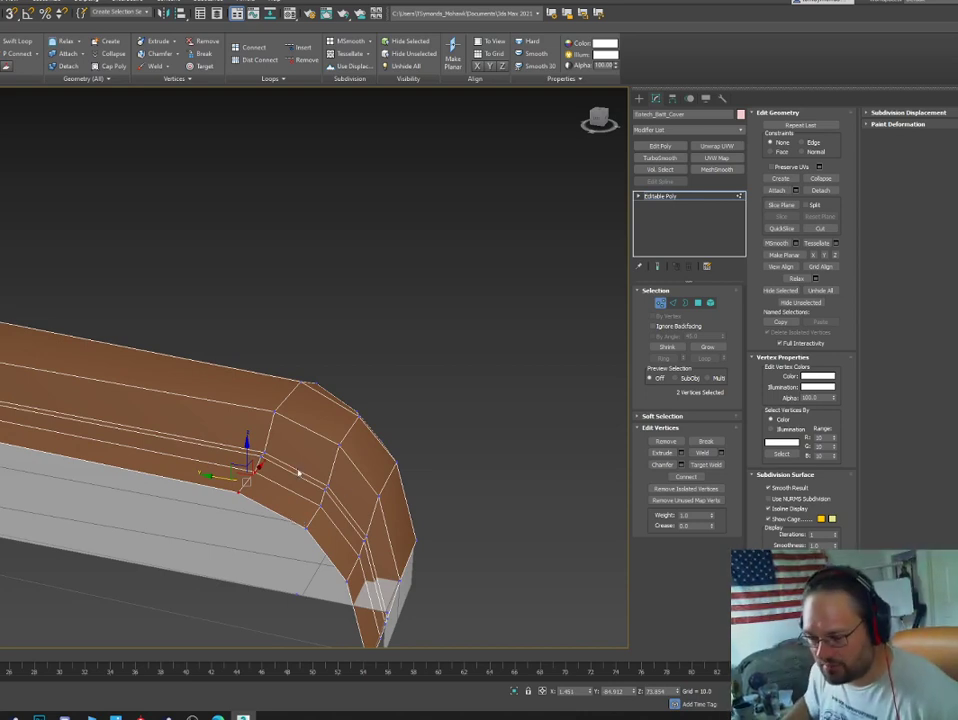
ctrl+click(263, 456)
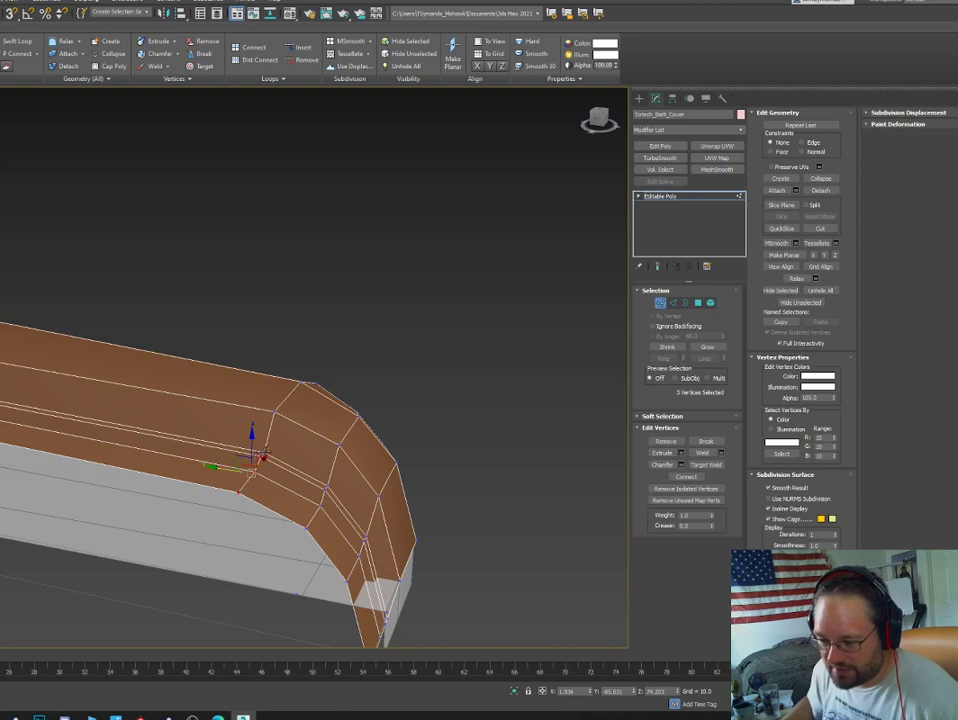
ctrl+click(305, 517)
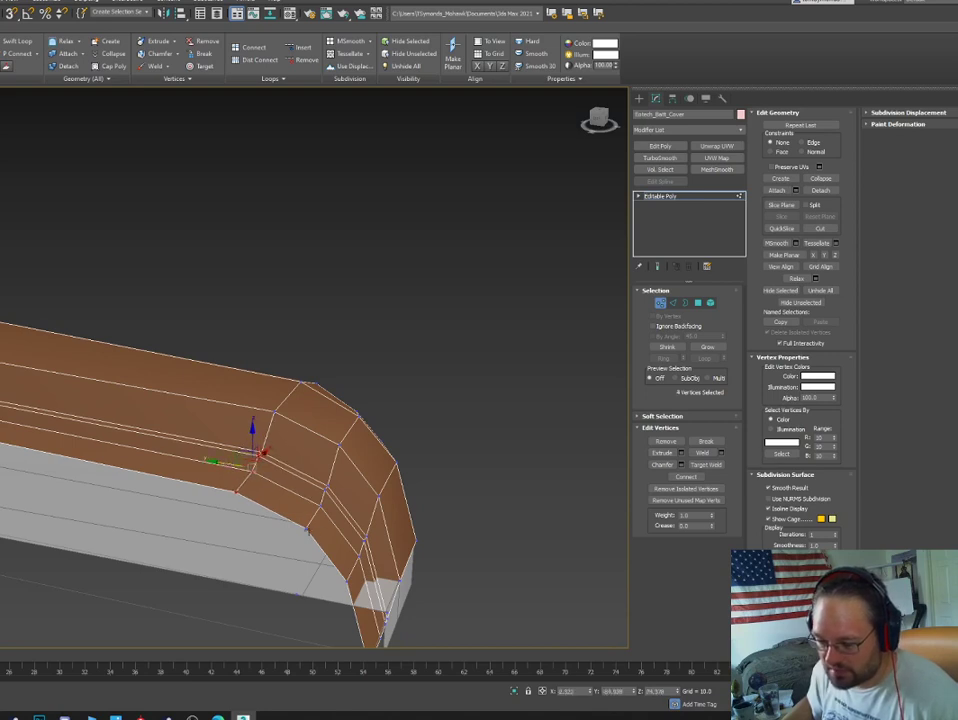
click(307, 525)
ctrl+click(323, 493)
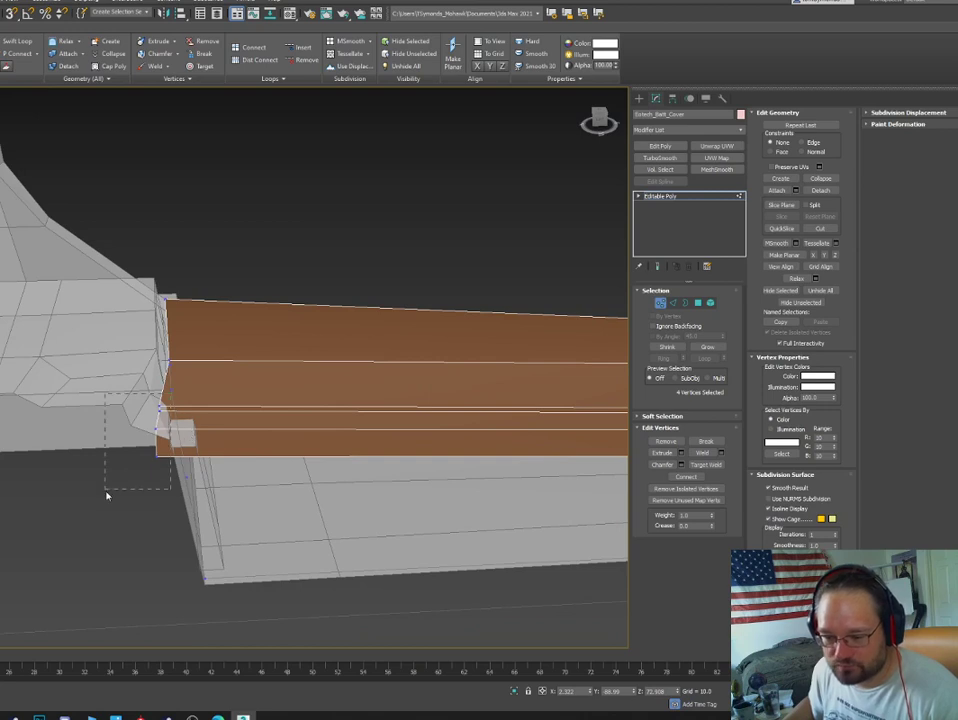
Shift the four lower rear vertices of the groove forward along Y and make them planar in Y.
drag(106, 491, 106, 491)
drag(131, 426, 149, 426)
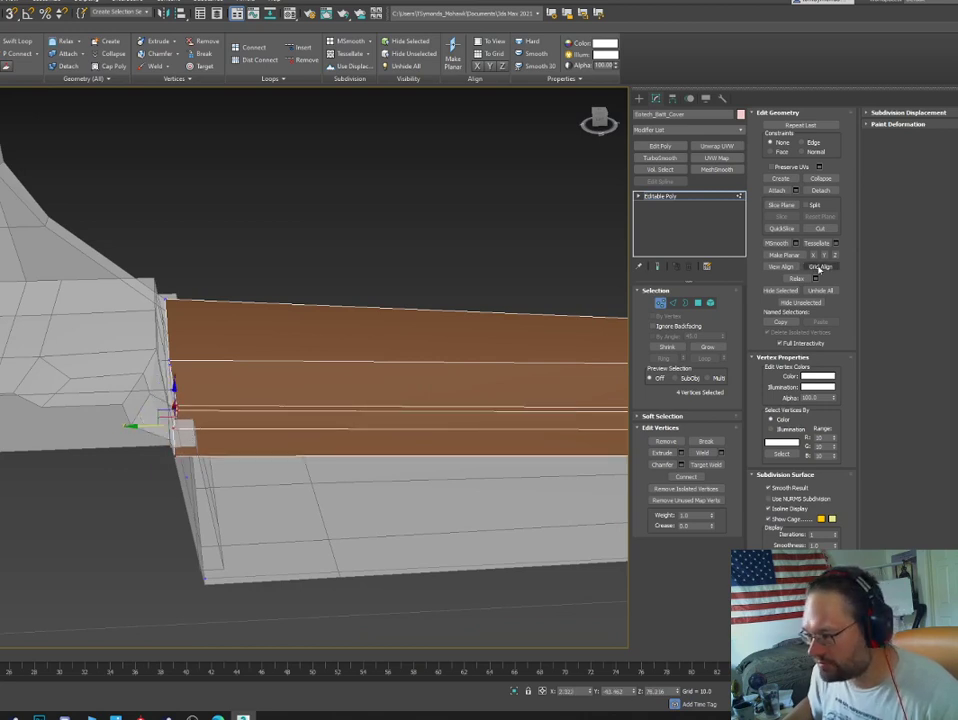
click(823, 257)
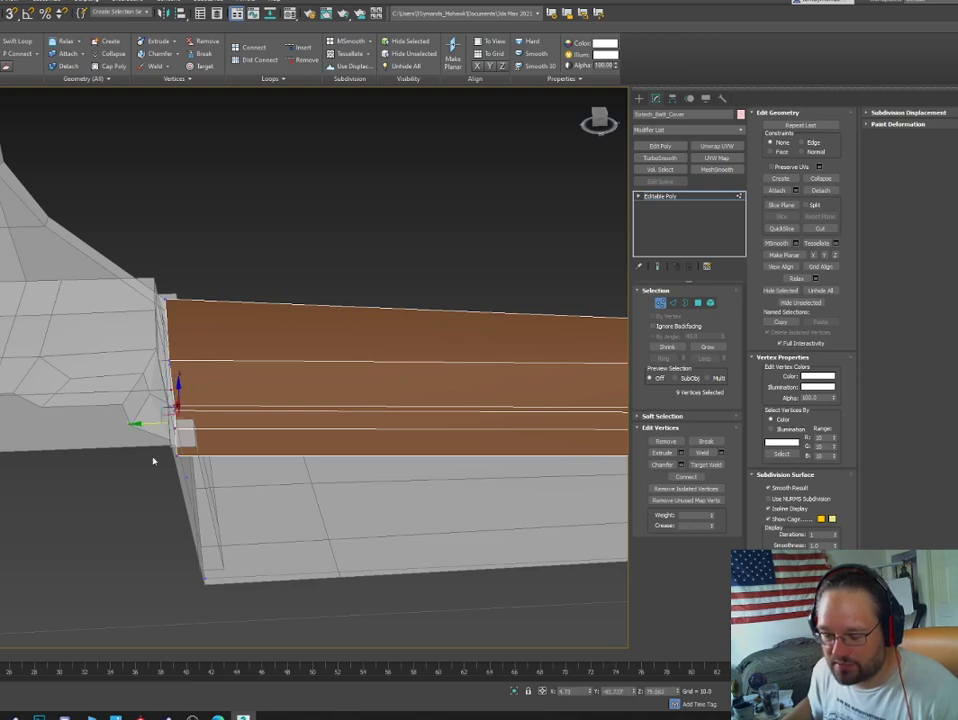
Select all the polygons closing the rear end of the battery cover.
alt+middle_drag(154, 520, 212, 433)
key(4)
click(222, 385)
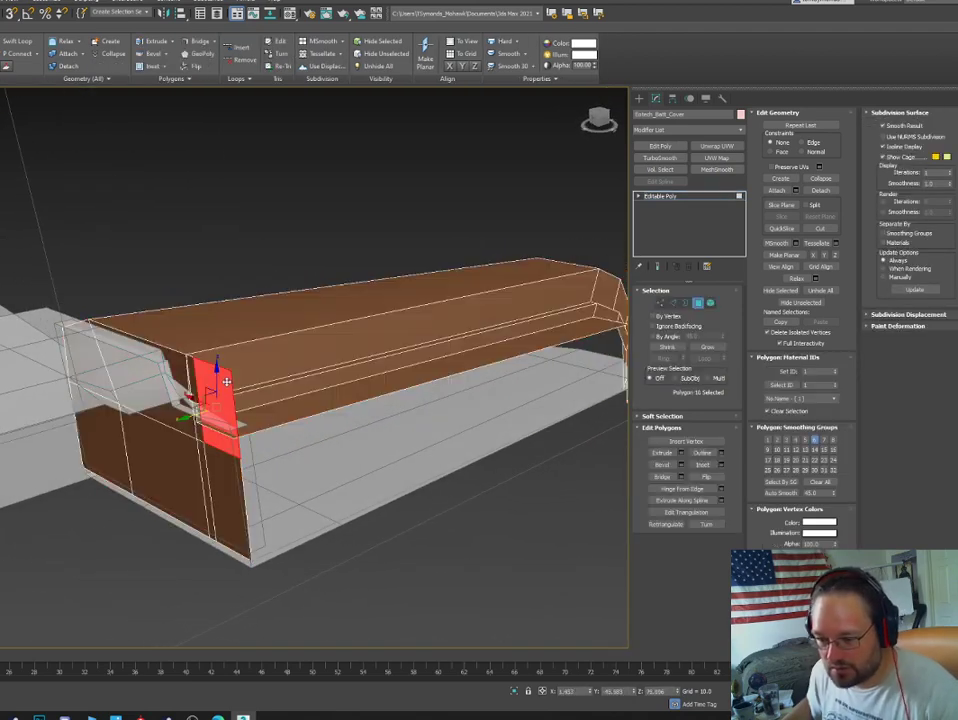
ctrl+click(228, 494)
ctrl+click(168, 490)
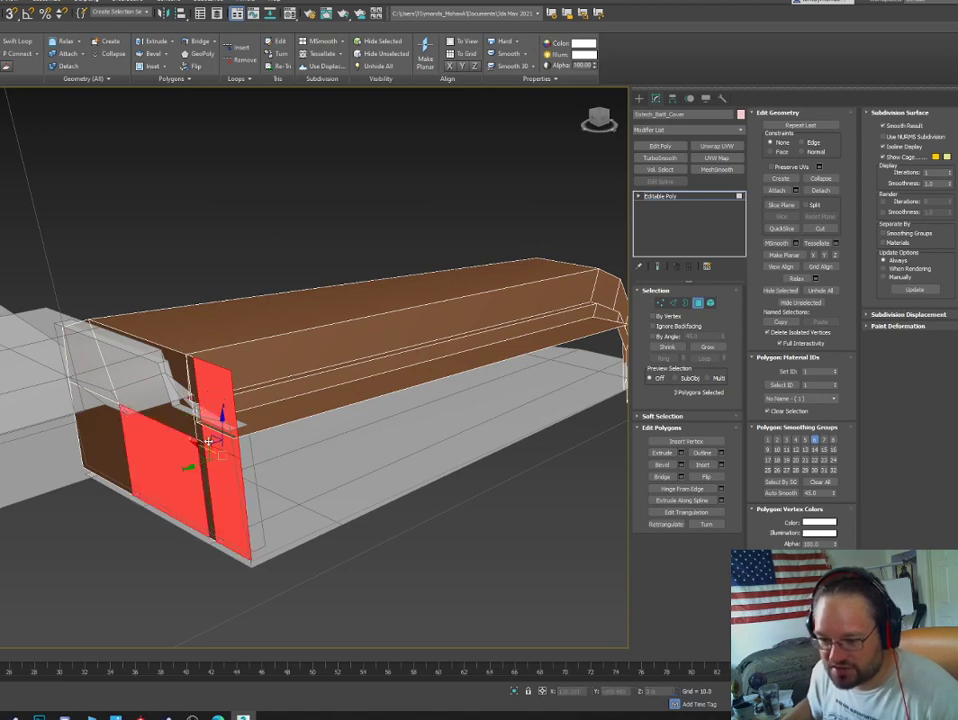
alt+middle_drag(213, 480, 232, 460)
ctrl+click(208, 451)
ctrl+click(208, 426)
ctrl+click(178, 418)
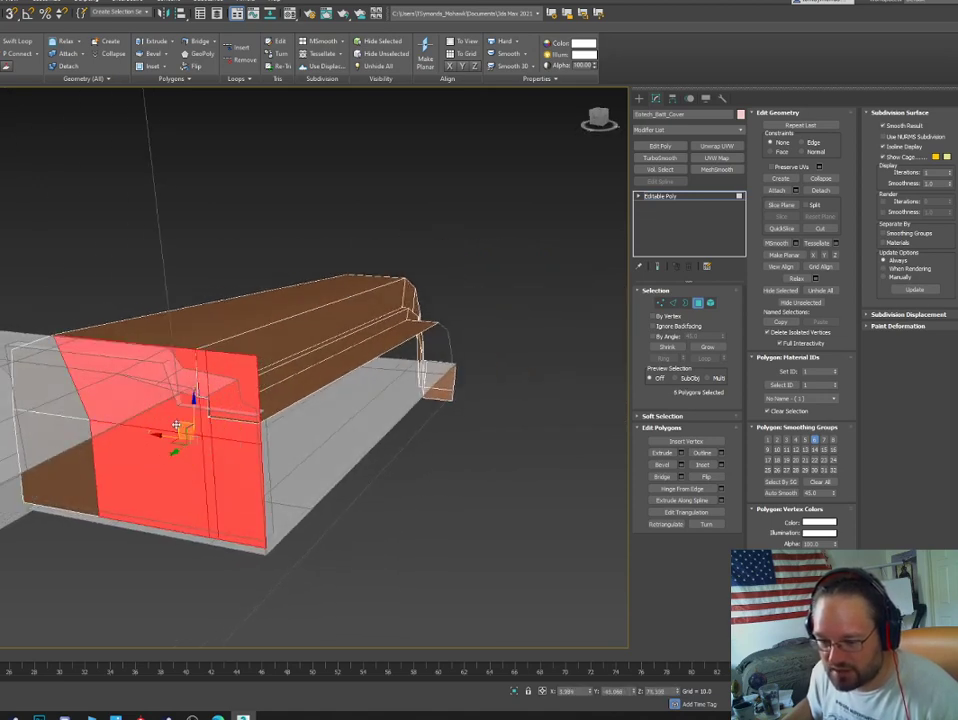
ctrl+click(61, 403)
ctrl+click(51, 450)
Examine the cover's groove wall, its rear edge and the fit against the hood's base.
alt+middle_drag(318, 432, 143, 363)
click(227, 331)
scroll(102, 345, up, 3)
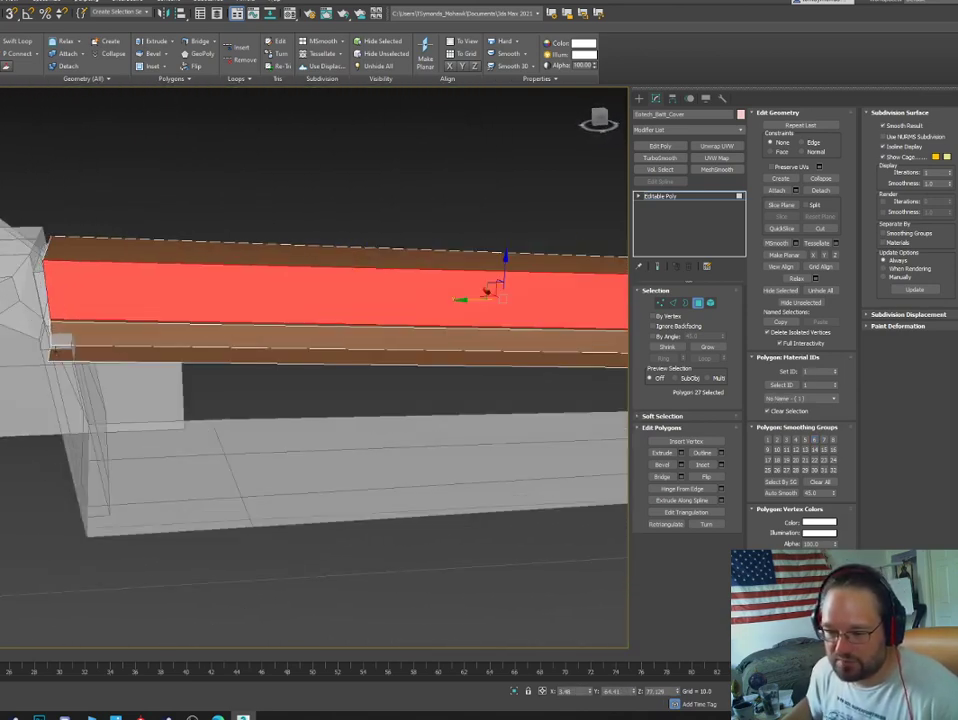
key(2)
click(54, 352)
middle_drag(58, 354, 215, 338)
click(676, 306)
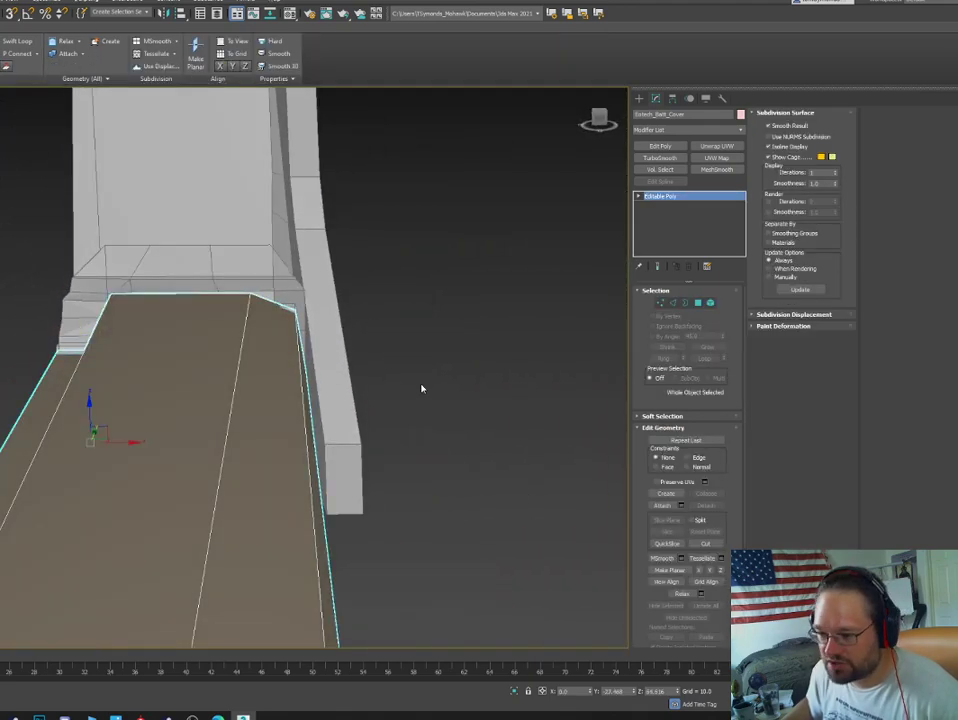
alt+middle_drag(488, 343, 373, 402)
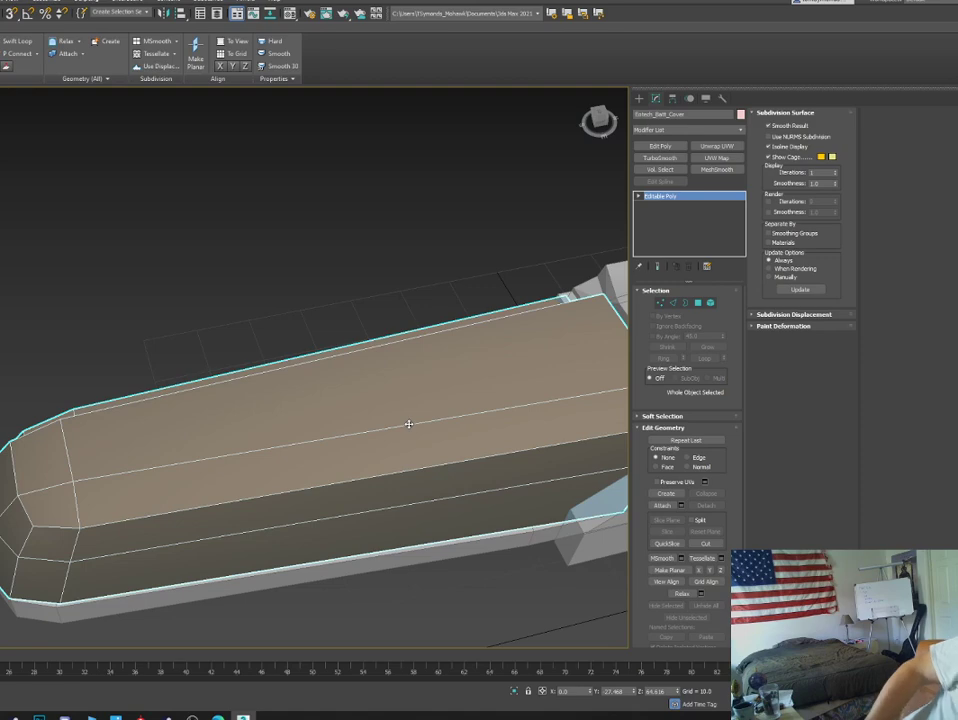
middle_drag(529, 411, 287, 322)
Add an edge loop across the sight body's lower side strip and move the existing loop behind it along Y toward the hood's base.
key(2)
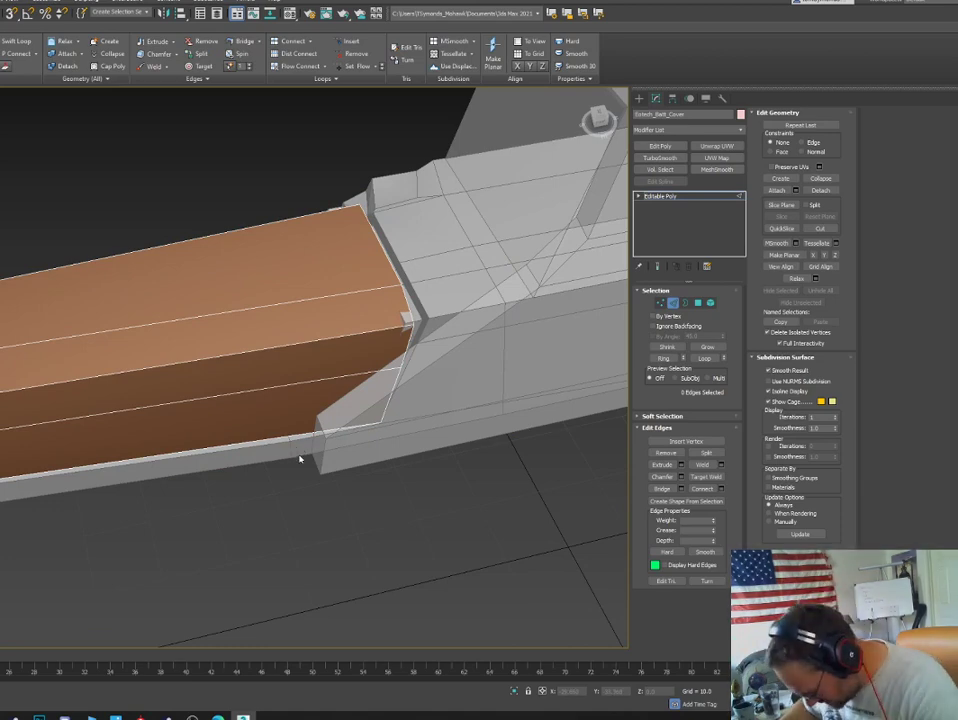
click(646, 196)
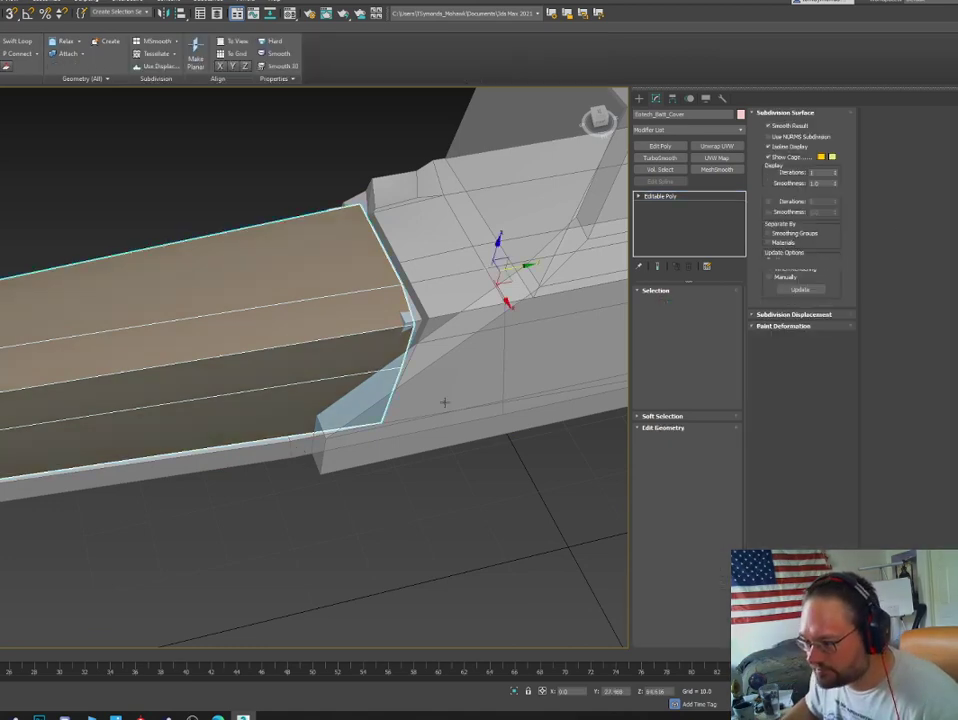
key(4)
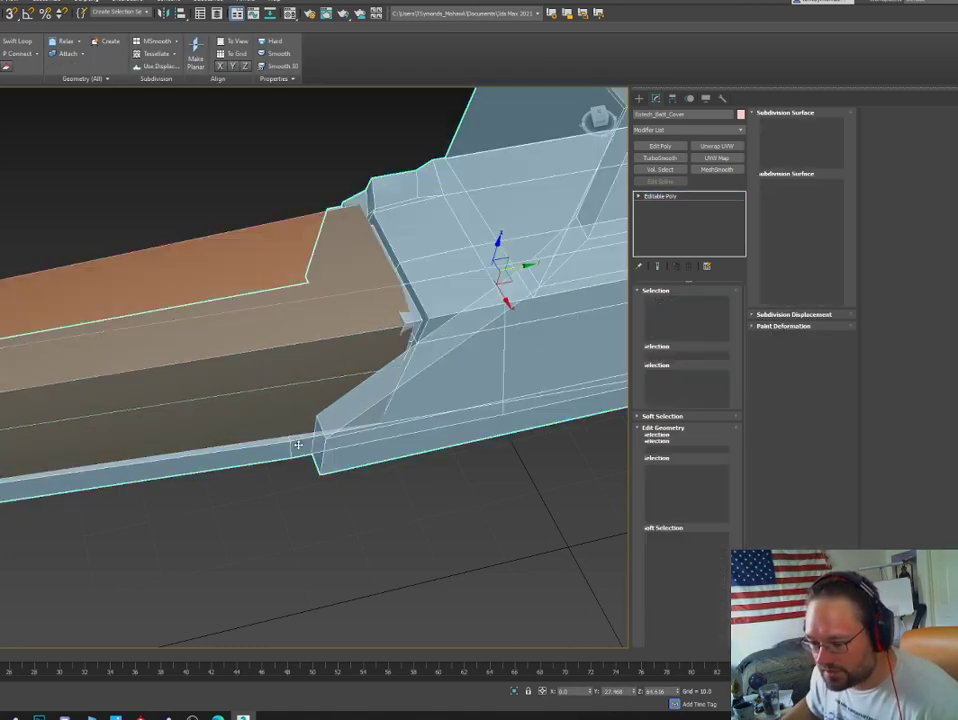
scroll(280, 455, up, 4)
click(285, 462)
alt+middle_drag(285, 462, 262, 418)
click(262, 418)
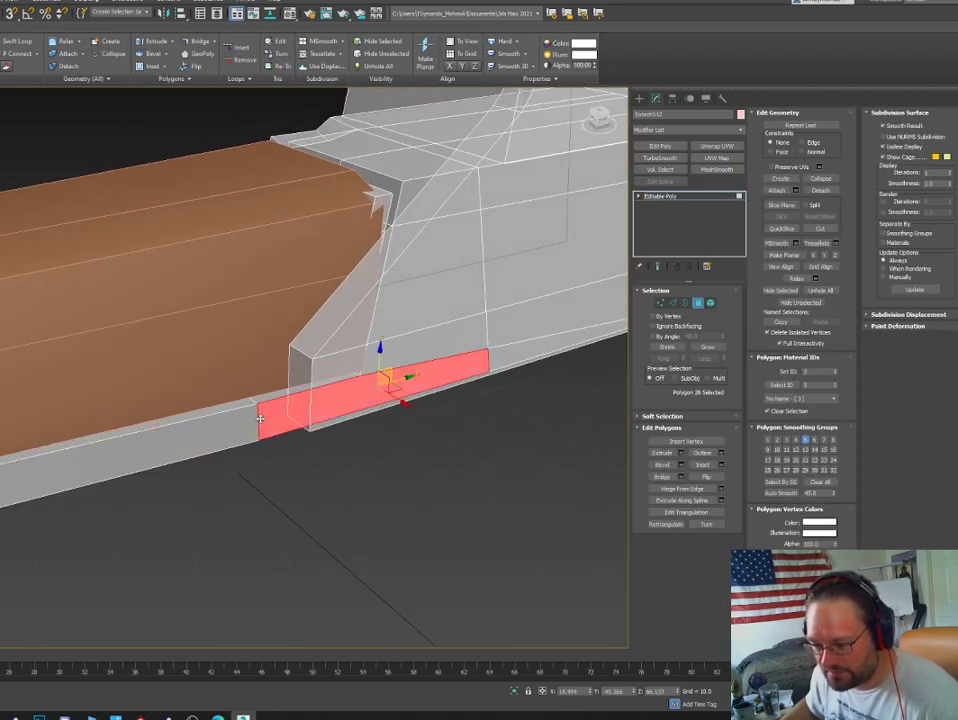
click(197, 435)
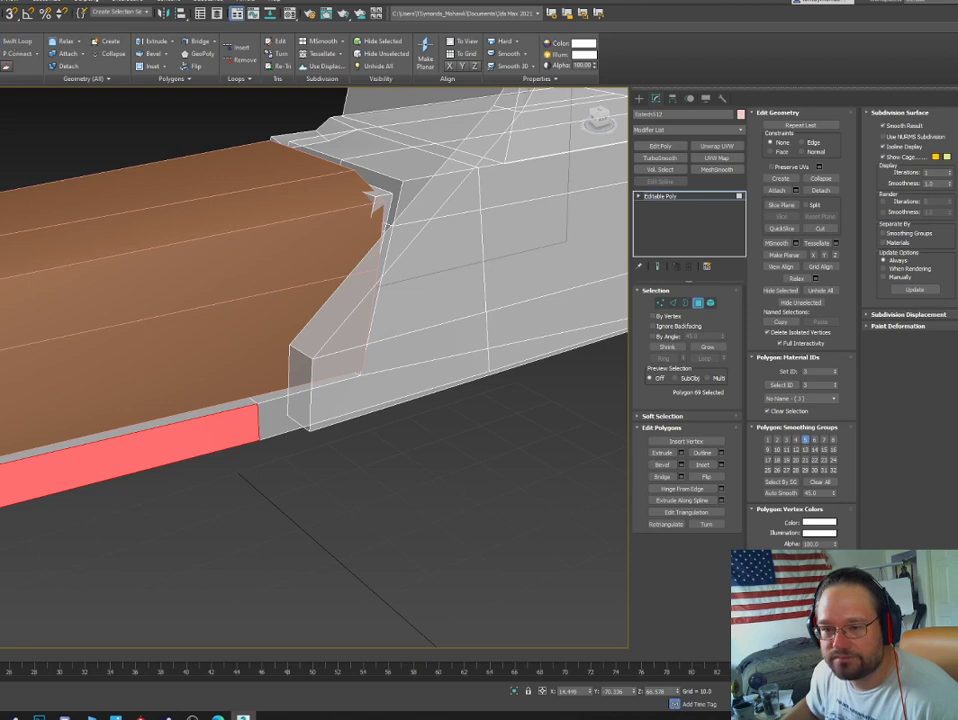
click(2, 43)
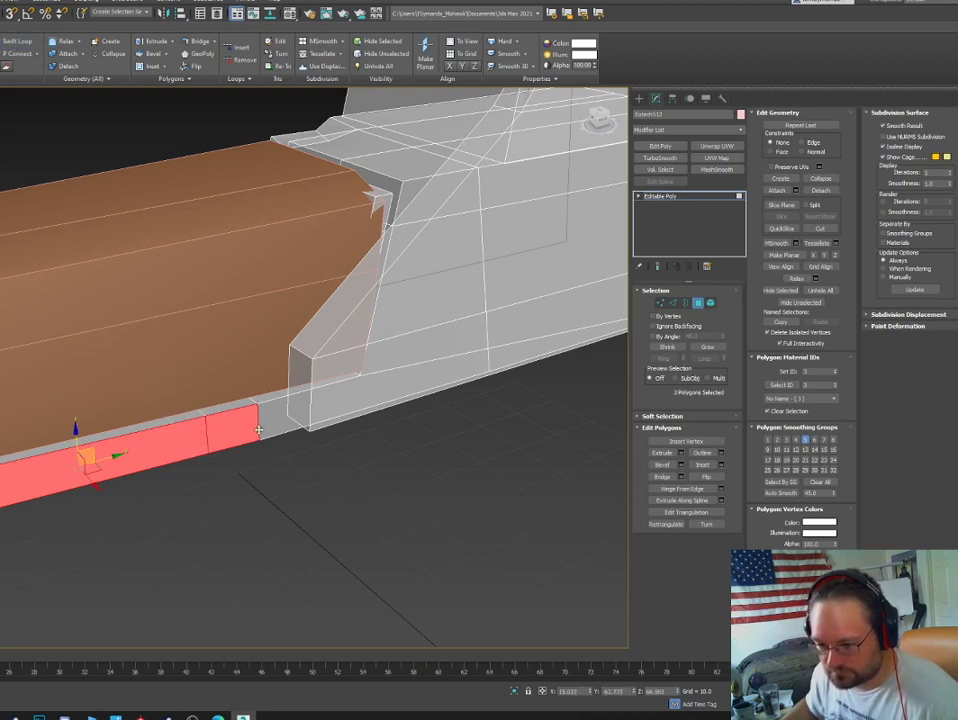
click(205, 432)
click(257, 424)
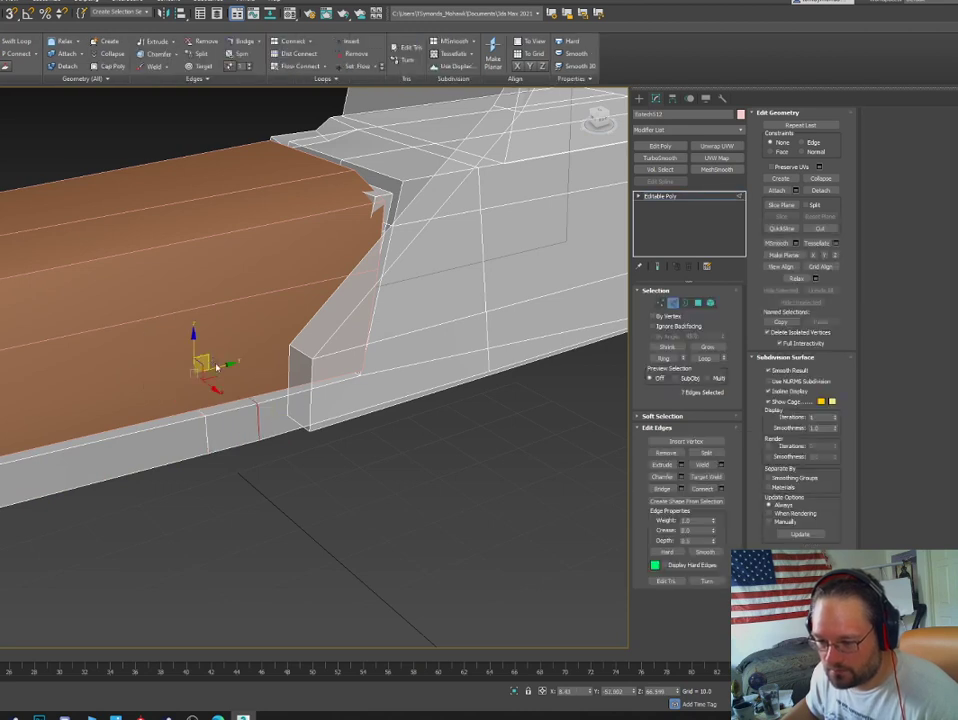
drag(216, 368, 240, 365)
Select the short side-strip polygon just ahead of the hood's base and extrude it outward.
key(4)
click(225, 425)
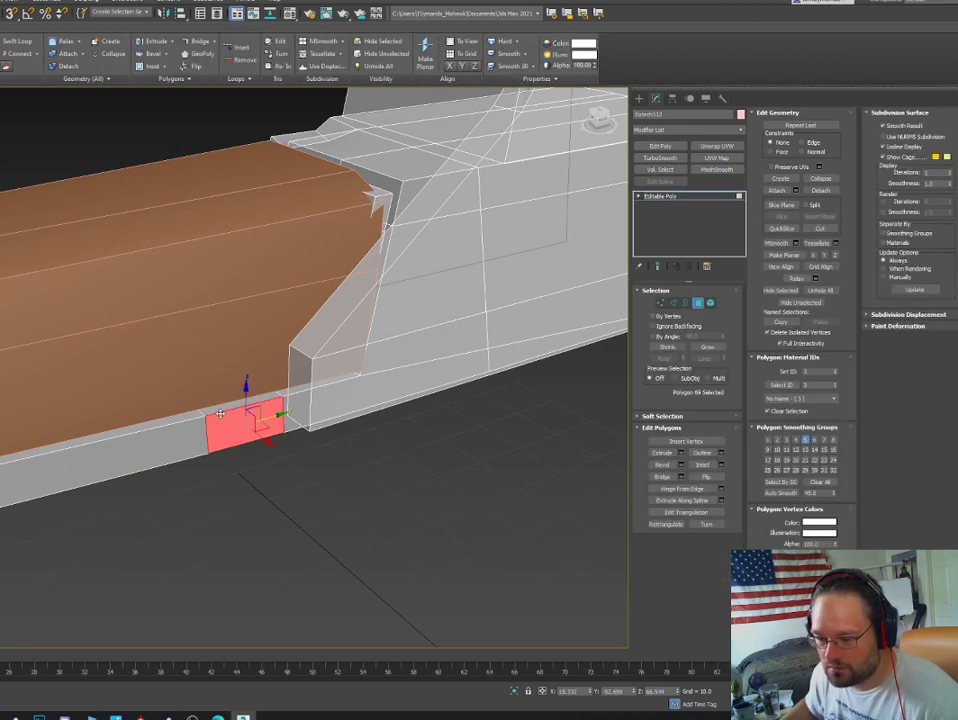
right_click(216, 411)
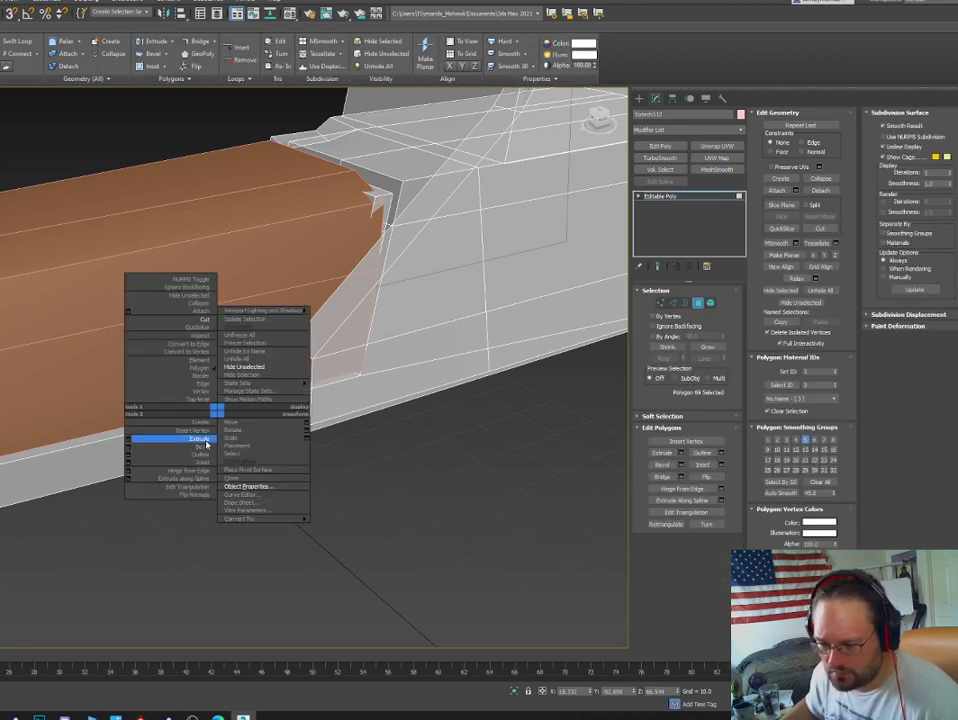
click(206, 444)
drag(236, 422, 237, 402)
Target-weld the extruded block's outer front corners to the strip behind them, shaping the block into a wedge.
key(w)
key(1)
right_click(223, 454)
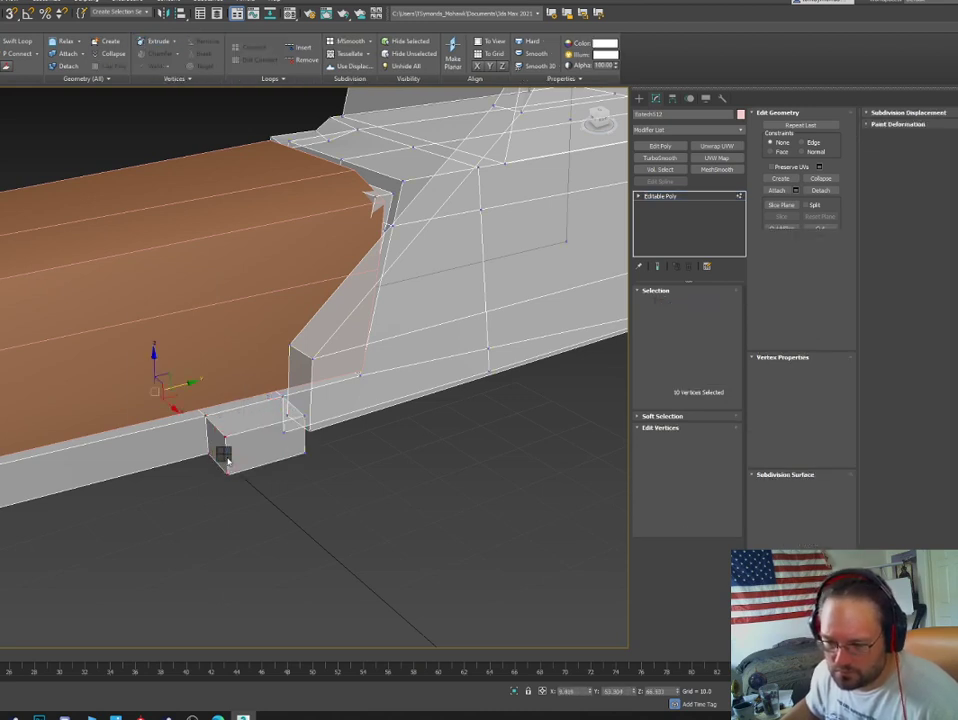
right_click(225, 455)
click(195, 513)
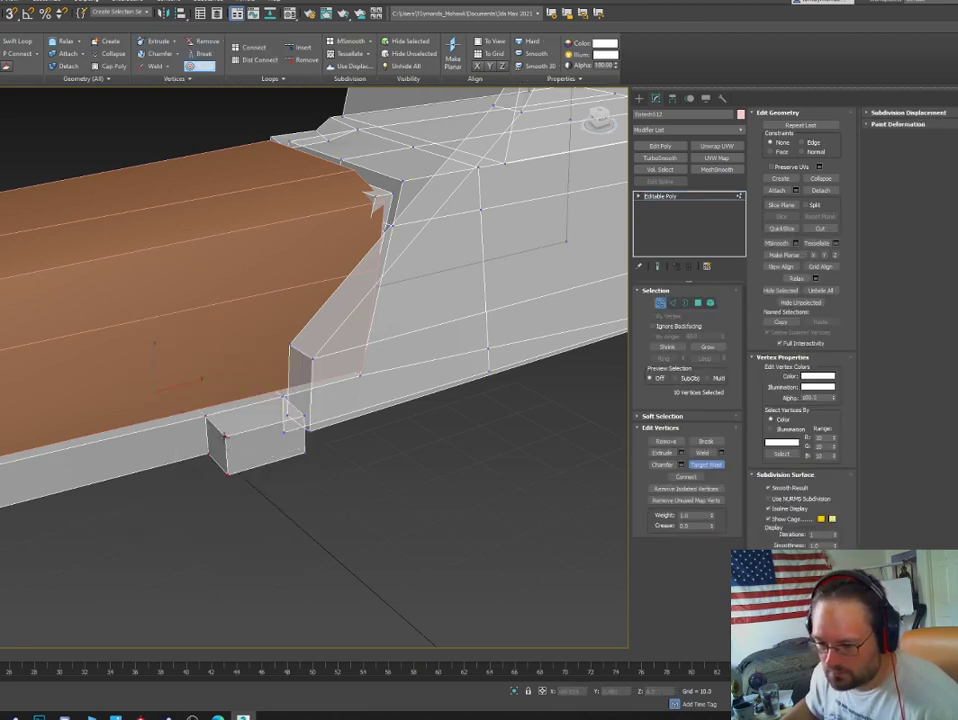
click(205, 415)
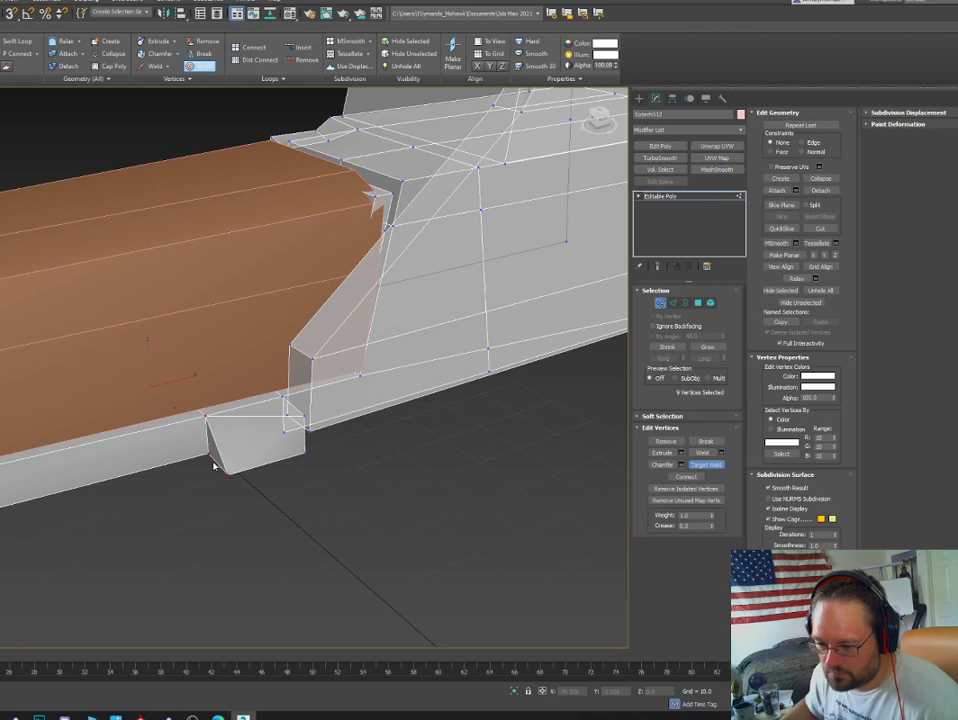
key(4)
click(293, 430)
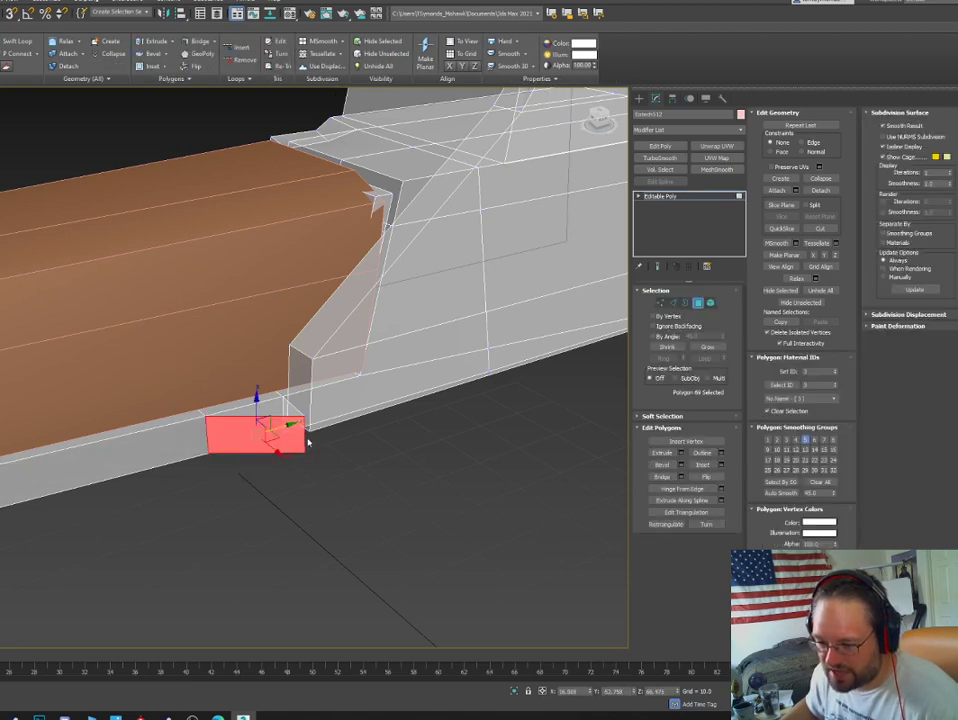
Shift the wedge's rear vertices and its end polygon slightly along Y toward the nose.
key(2)
click(306, 441)
mouse_move(306, 441)
alt+middle_down()
mouse_move(259, 486)
mouse_move(272, 484)
mouse_move(326, 381)
mouse_move(308, 447)
alt+middle_up()
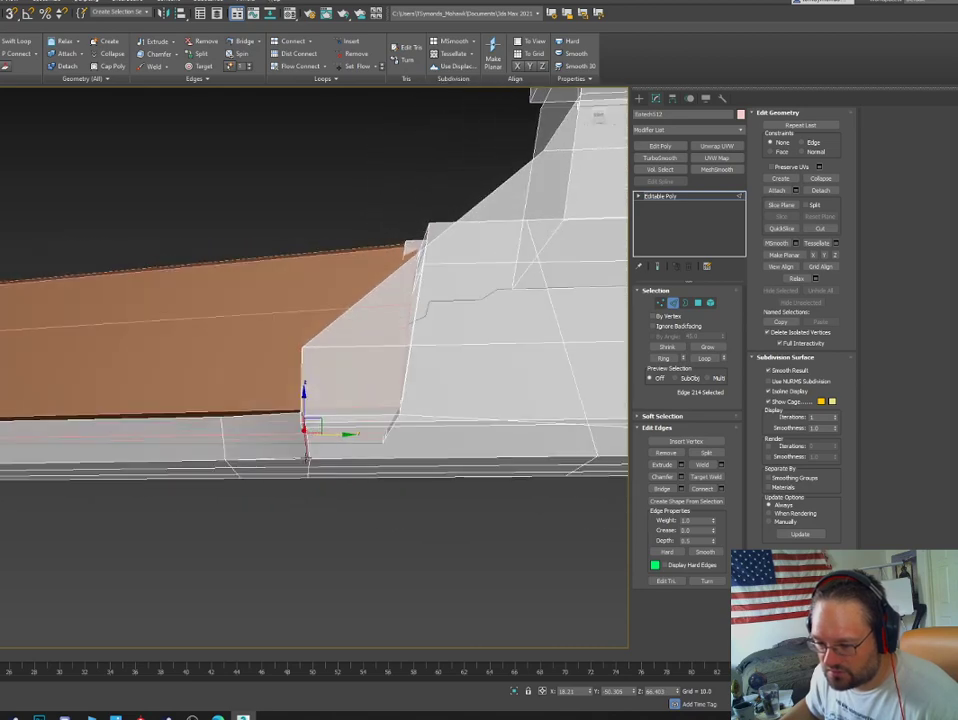
key(1)
drag(290, 470, 300, 480)
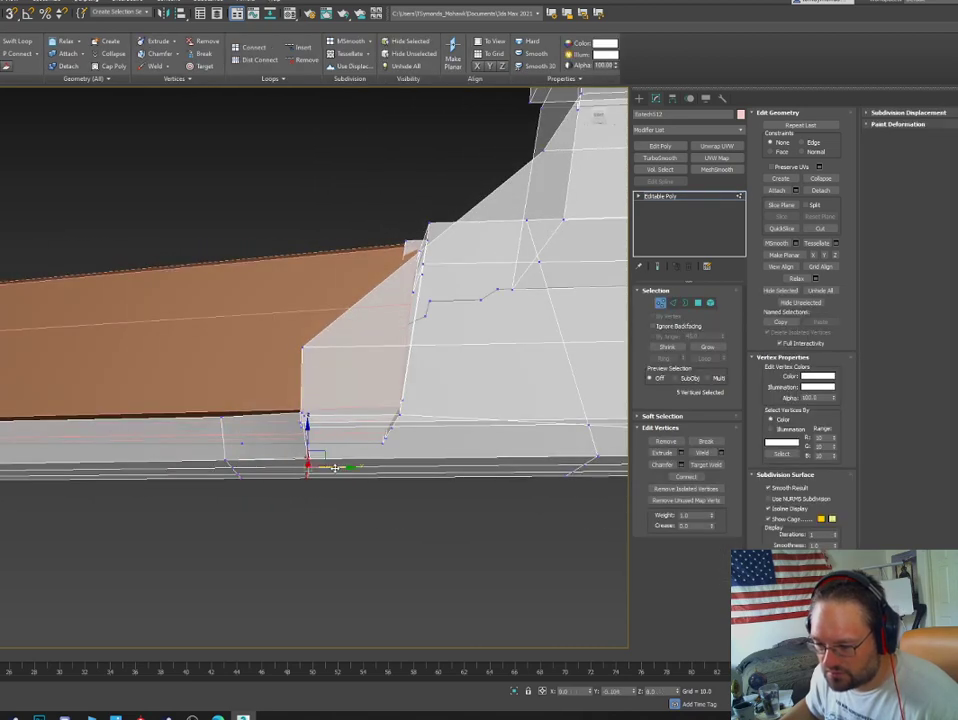
key(2)
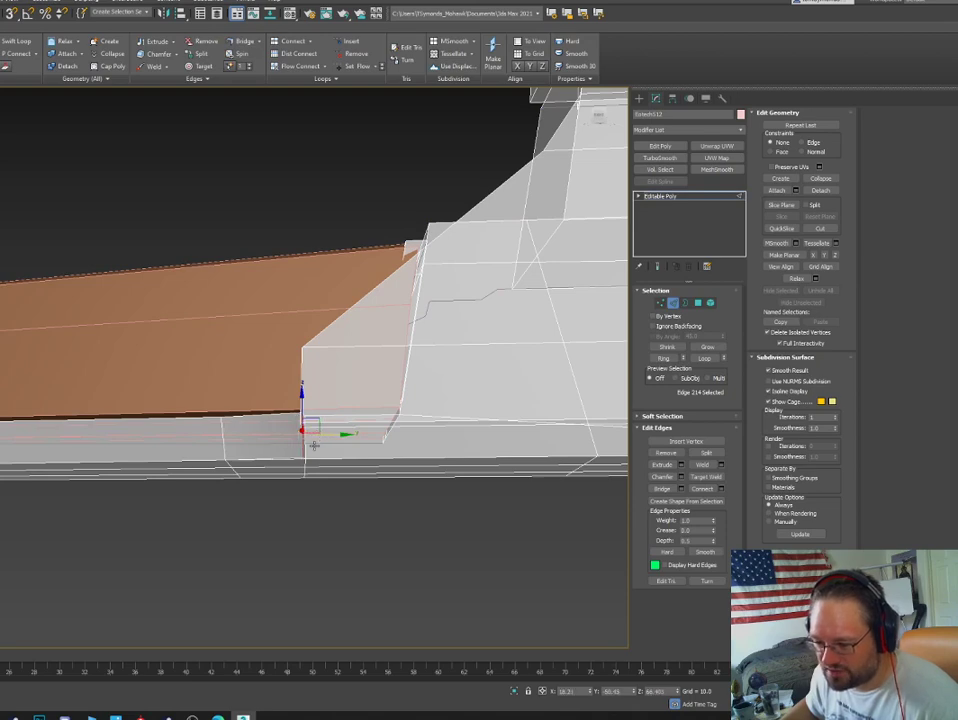
key(4)
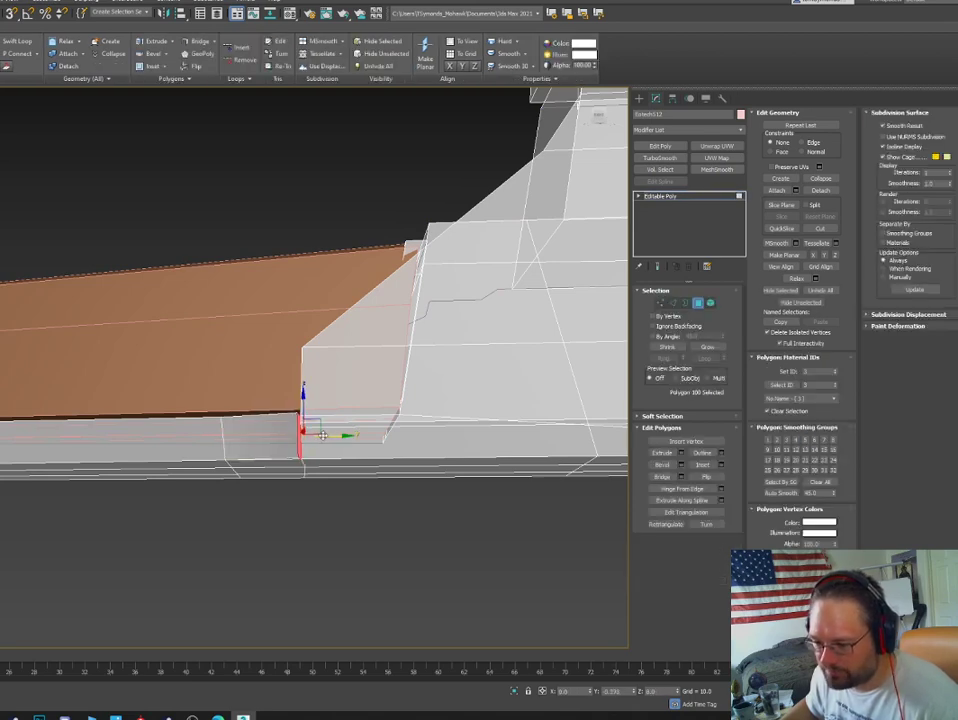
alt+middle_drag(327, 436, 378, 462)
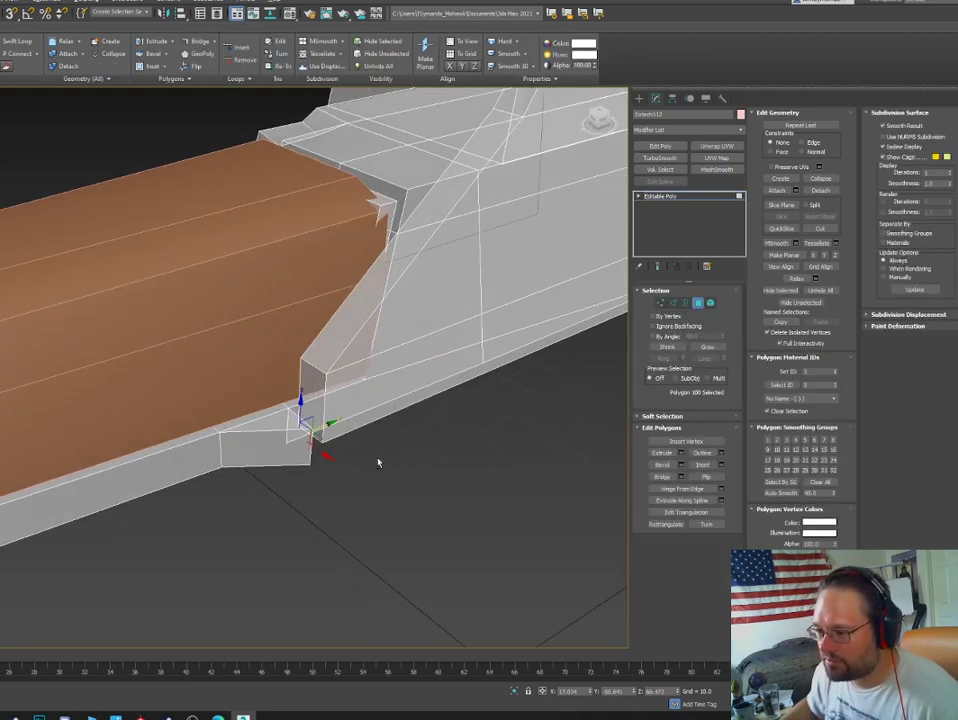
click(700, 303)
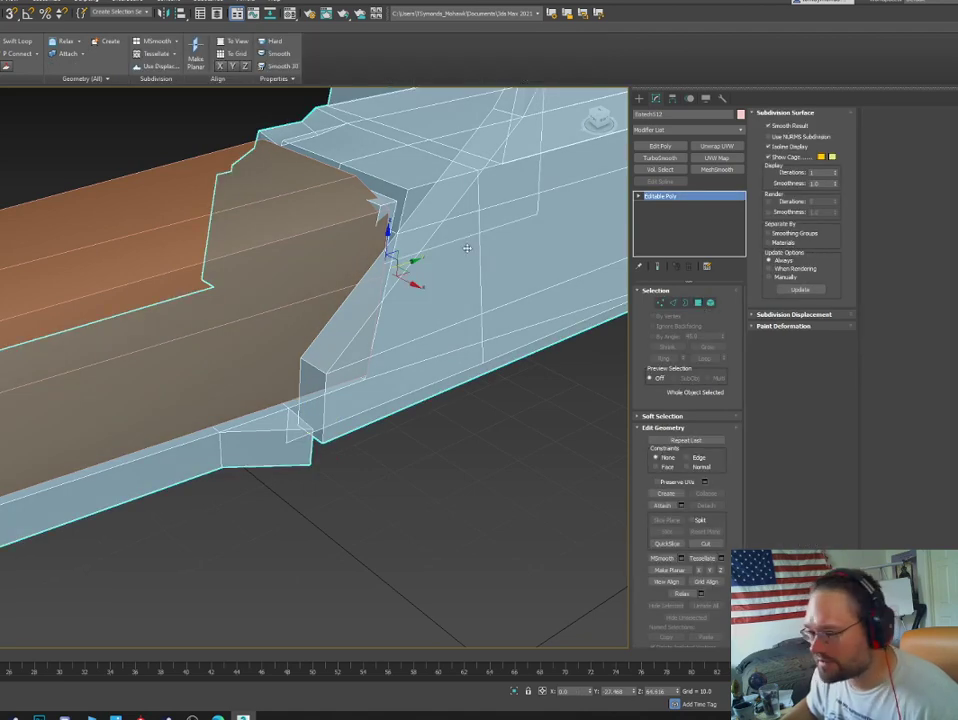
Examine the battery cover's long edges and rear end next to the wedge and the hood's base.
alt+middle_drag(467, 247, 335, 302)
click(335, 304)
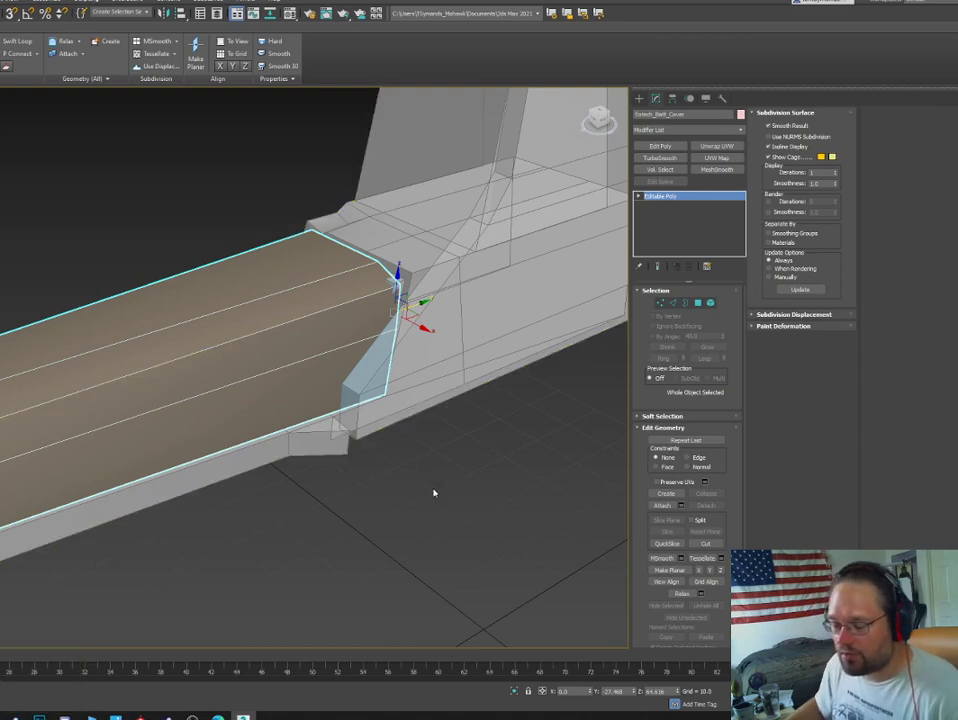
alt+middle_drag(312, 279, 140, 352)
key(2)
click(183, 335)
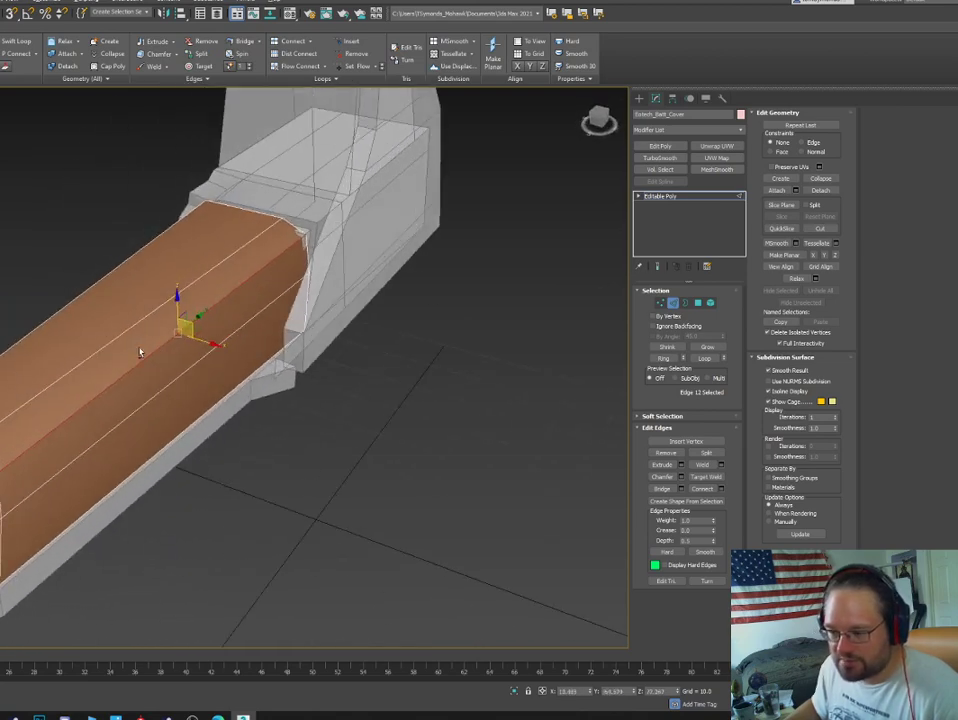
click(676, 305)
alt+middle_drag(402, 312, 377, 347)
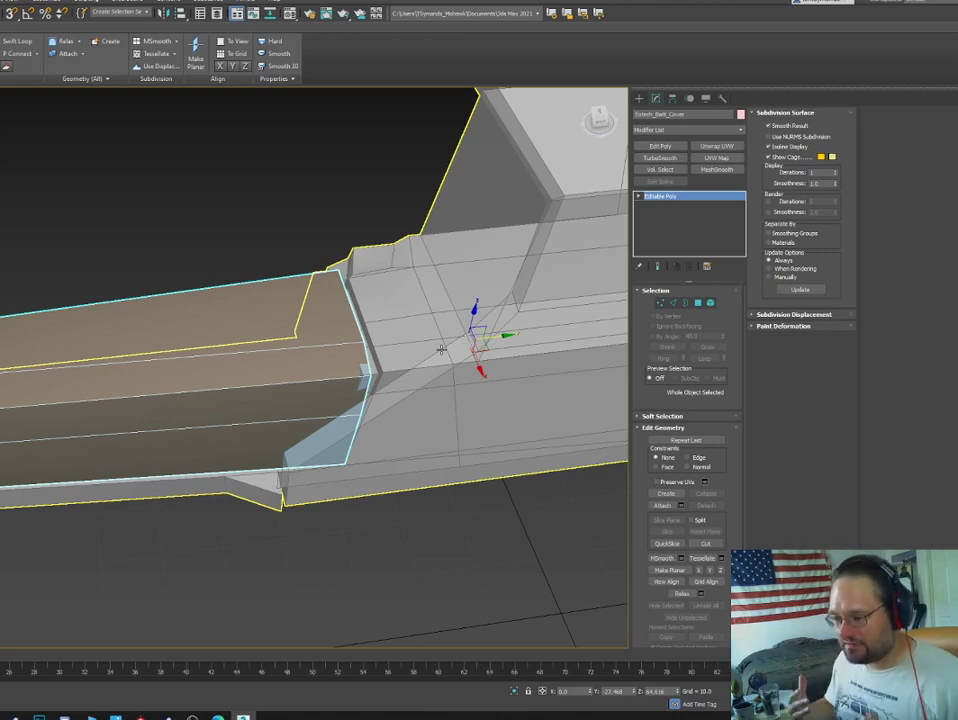
click(391, 308)
click(284, 352)
alt+middle_drag(280, 353, 443, 303)
scroll(361, 541, up, 4)
Move the lowest vertices of the battery cover's rear rim up and inward, level with the cover's bottom edge.
key(1)
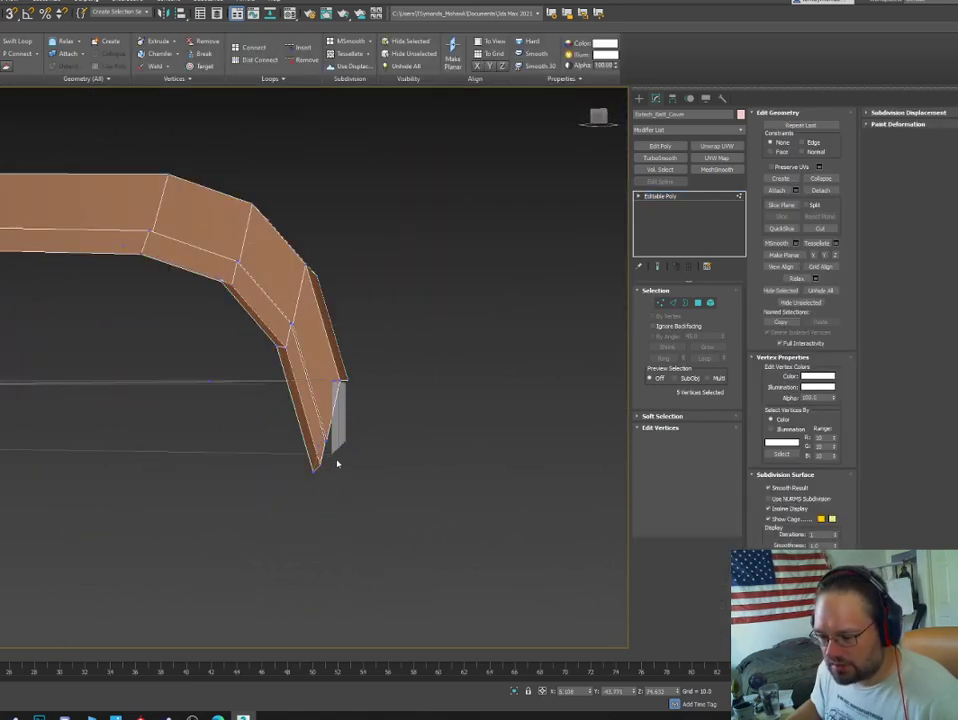
drag(340, 430, 285, 500)
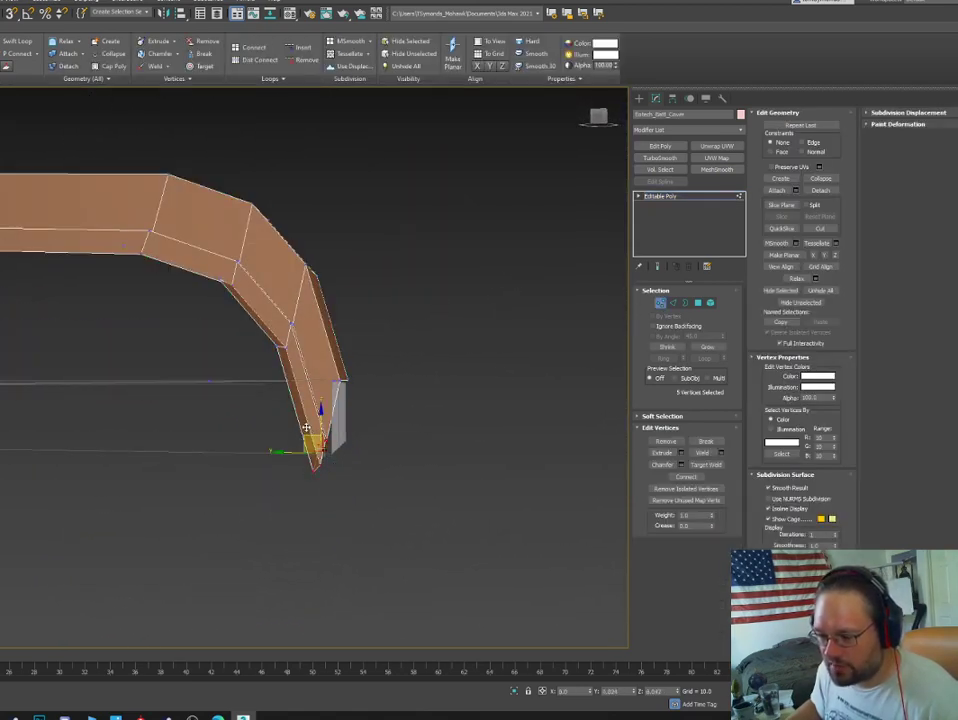
mouse_move(306, 428)
mouse_down()
mouse_move(310, 405)
mouse_move(295, 368)
mouse_move(288, 432)
mouse_up()
click(318, 411)
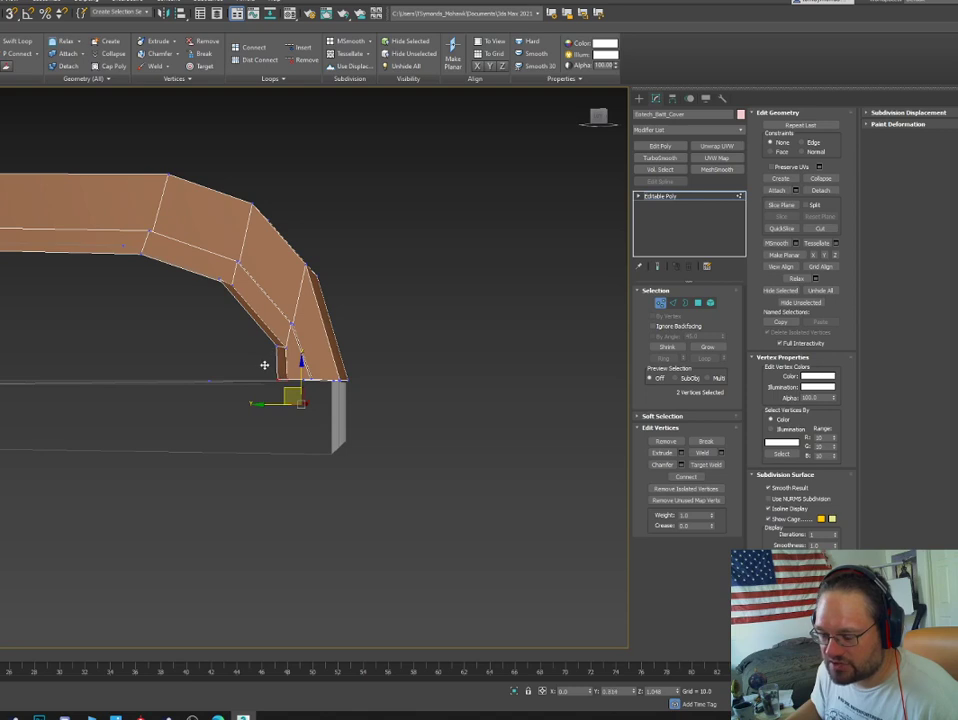
Select the four vertices at the lower inner corner of the battery cover's rear rim.
alt+middle_drag(267, 364, 244, 350)
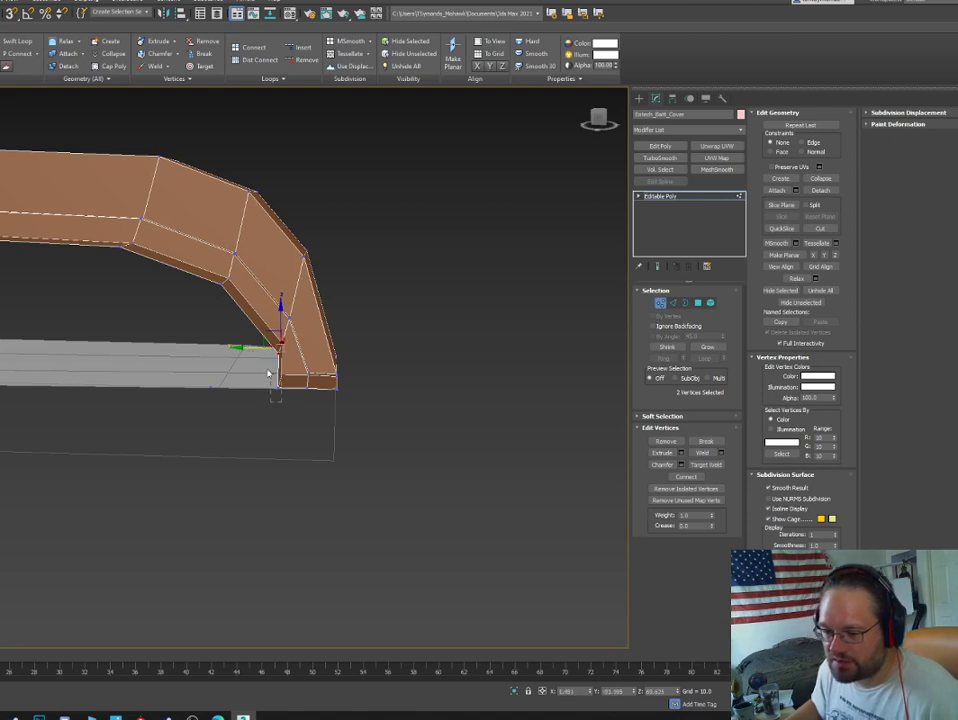
drag(268, 374, 245, 334)
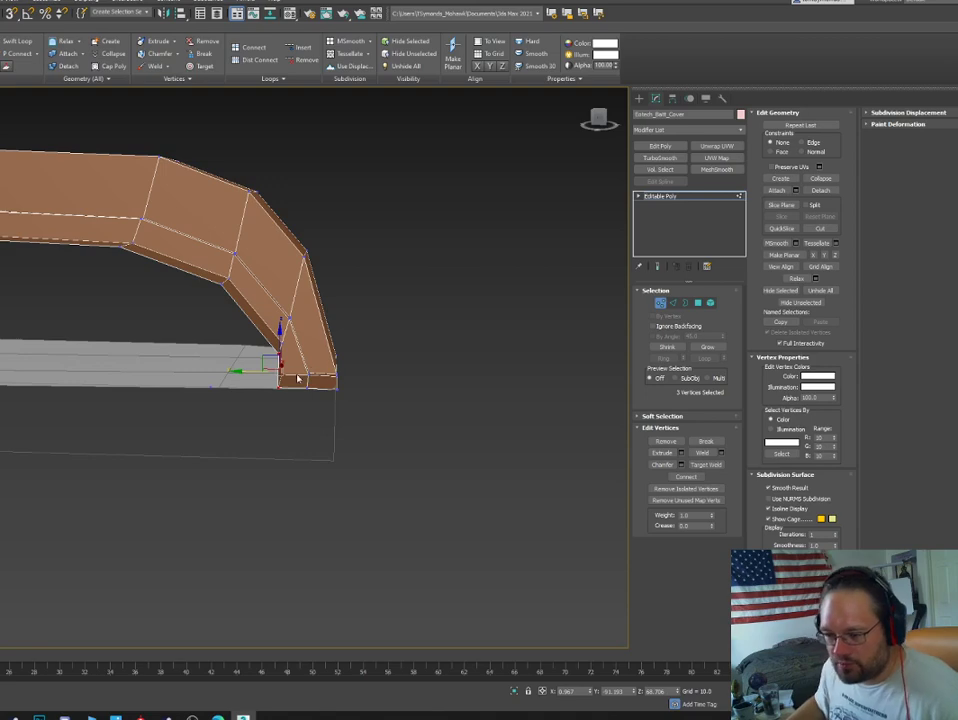
alt+middle_drag(297, 378, 300, 342)
drag(262, 362, 239, 343)
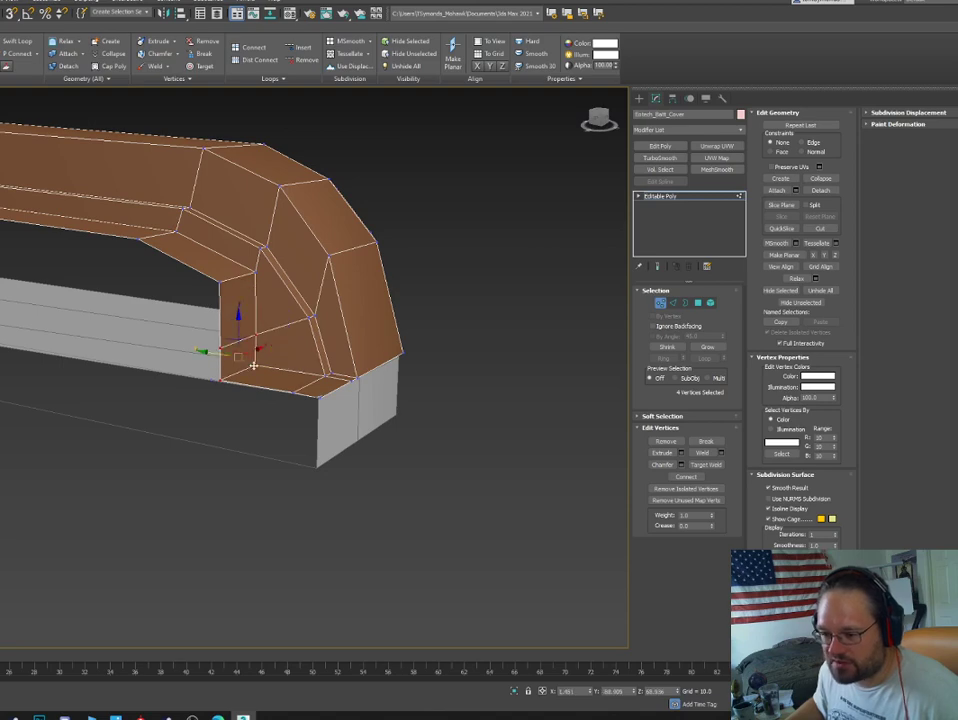
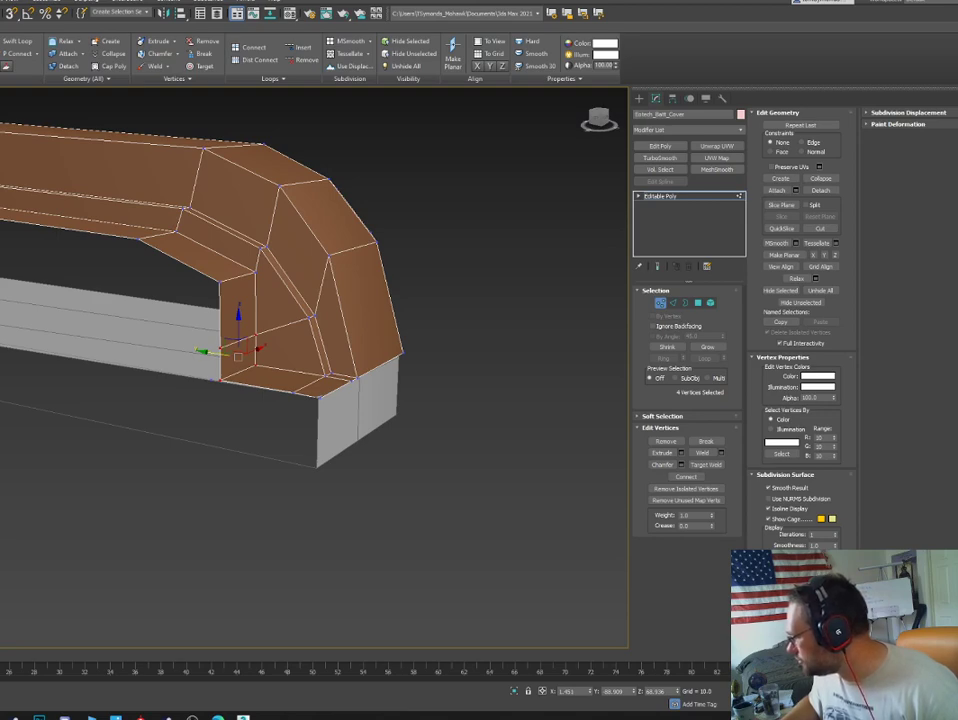
Switch to the browser, view the armor gauntlets picture and its New York Times article, and close the article.
drag(0, 104, 12, 104)
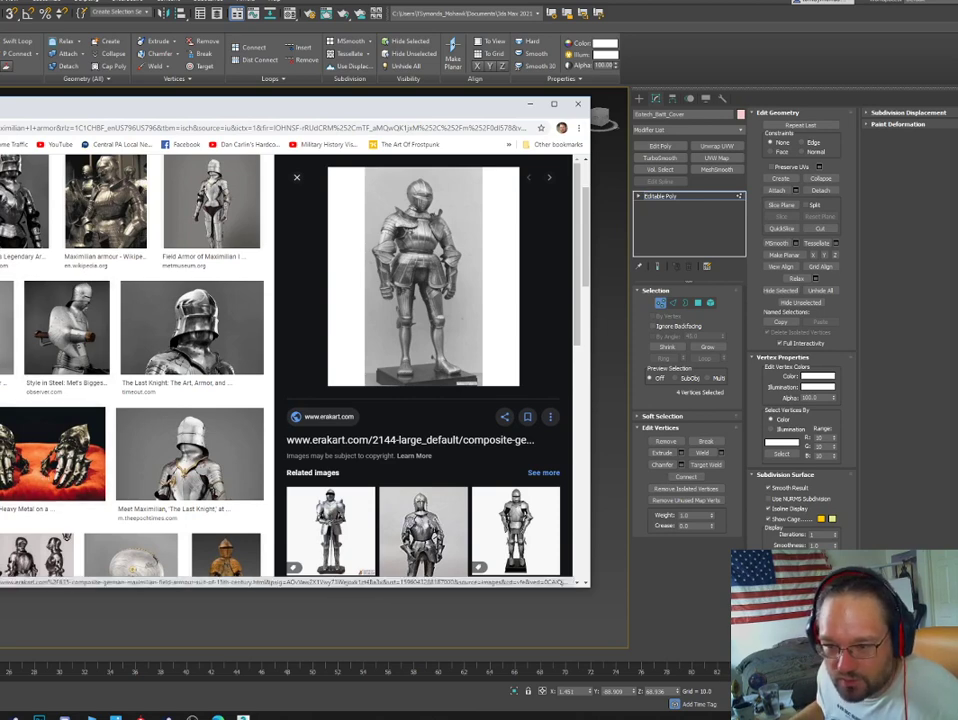
click(158, 461)
scroll(139, 455, down, 1)
click(50, 405)
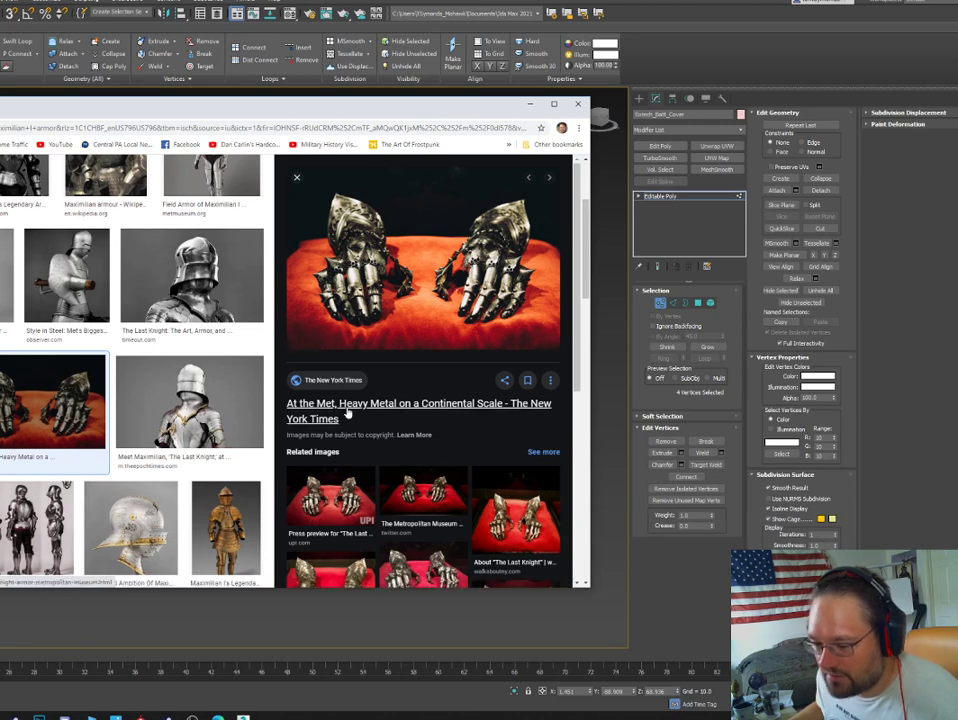
scroll(227, 466, down, 1)
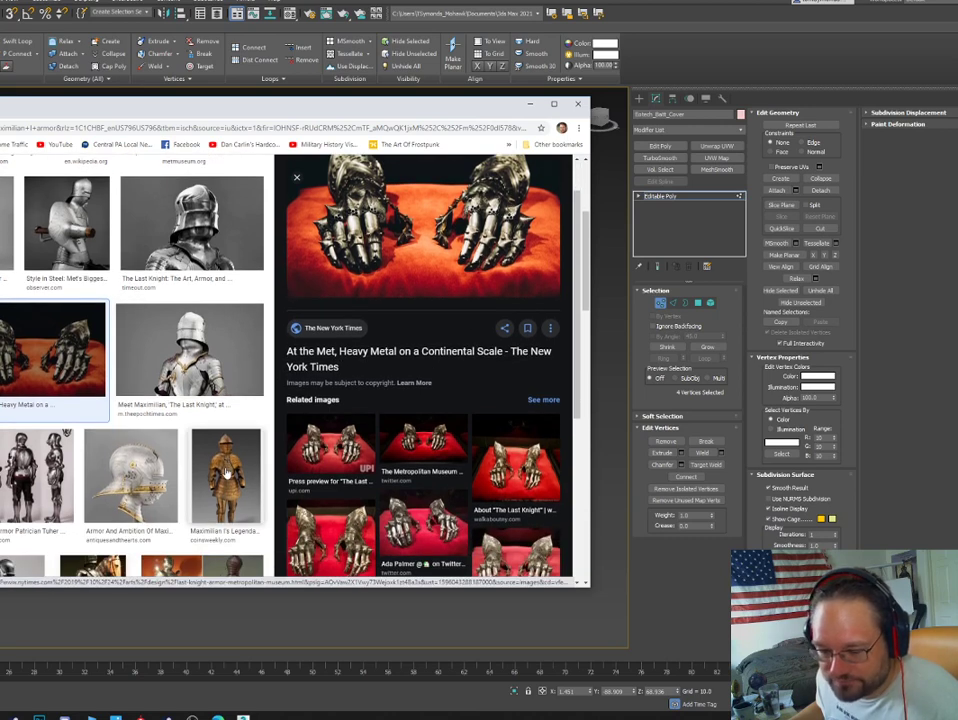
click(369, 239)
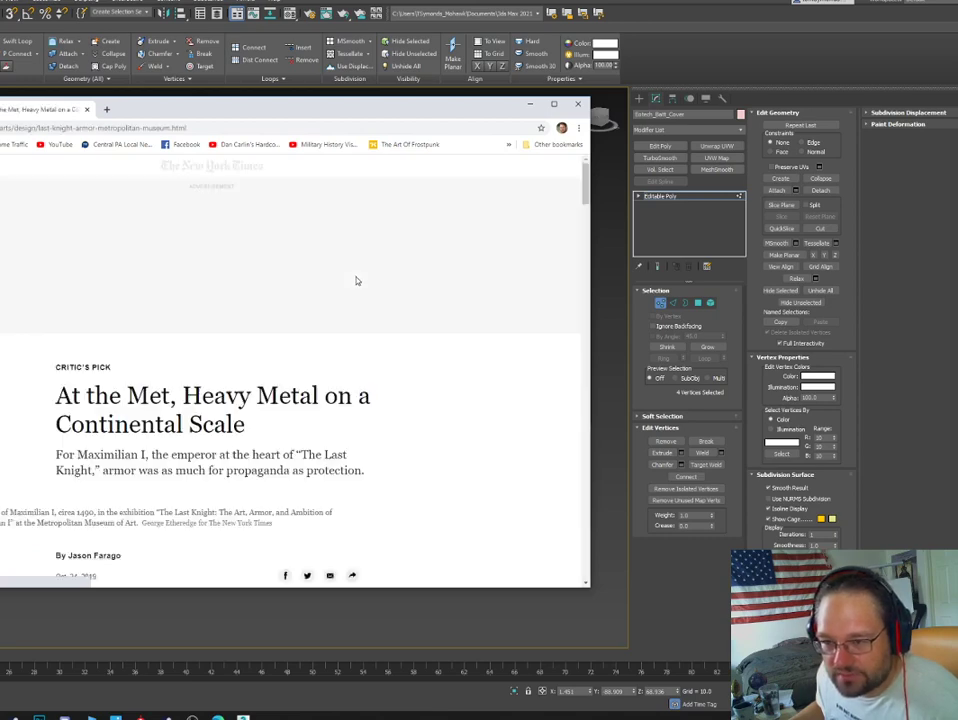
scroll(319, 381, down, 3)
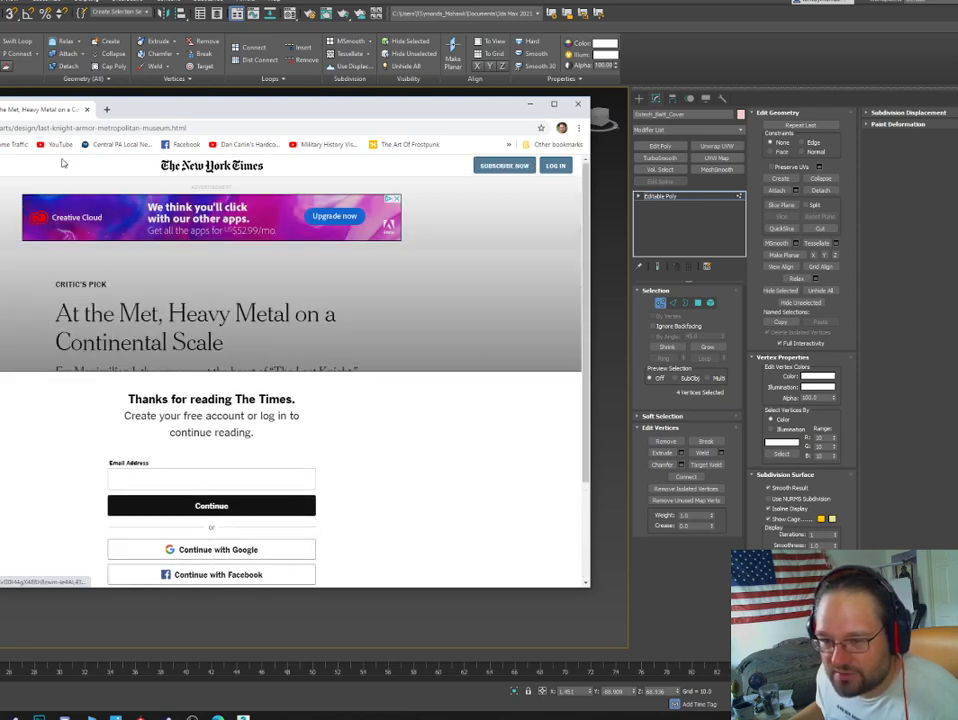
click(89, 110)
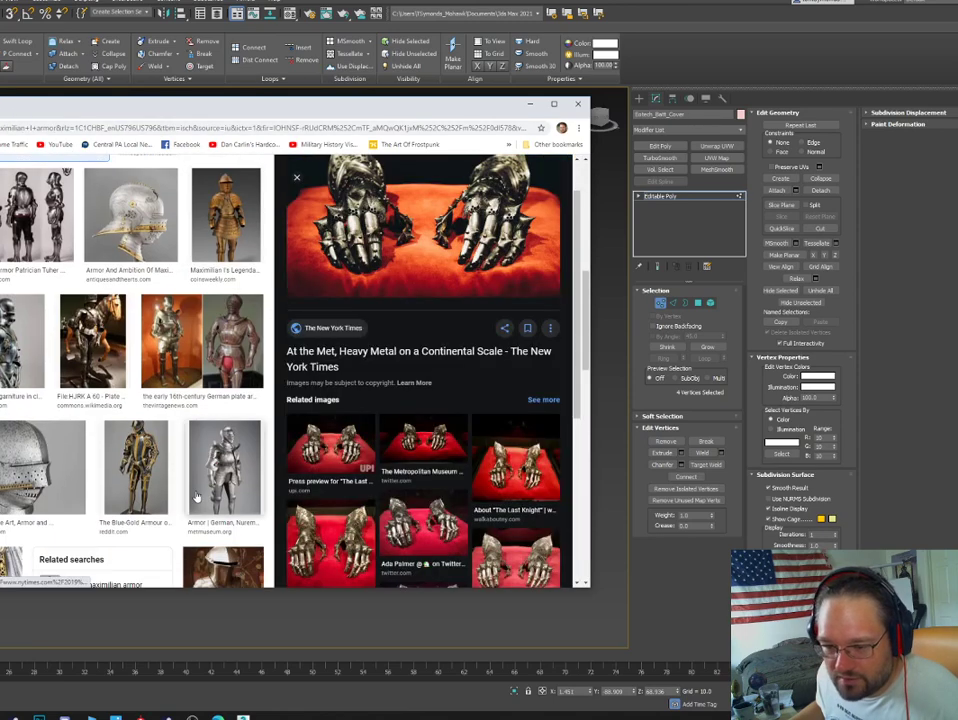
Browse further through the Maximilian armor image results and view the NauticalMart suit of armor picture.
scroll(197, 494, down, 2)
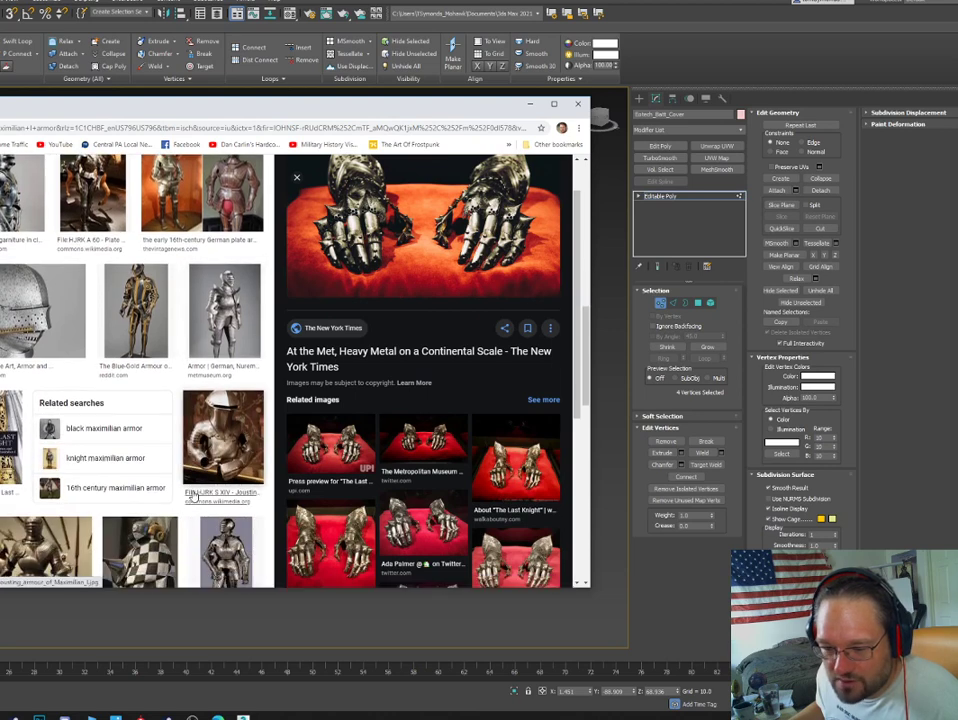
scroll(193, 494, down, 1)
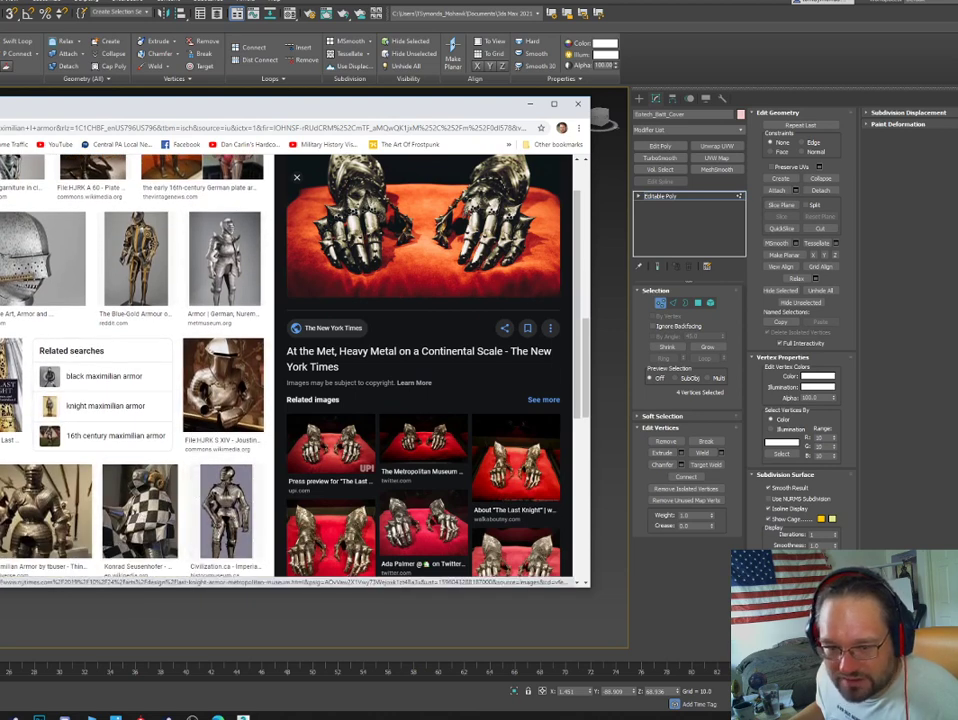
click(4, 400)
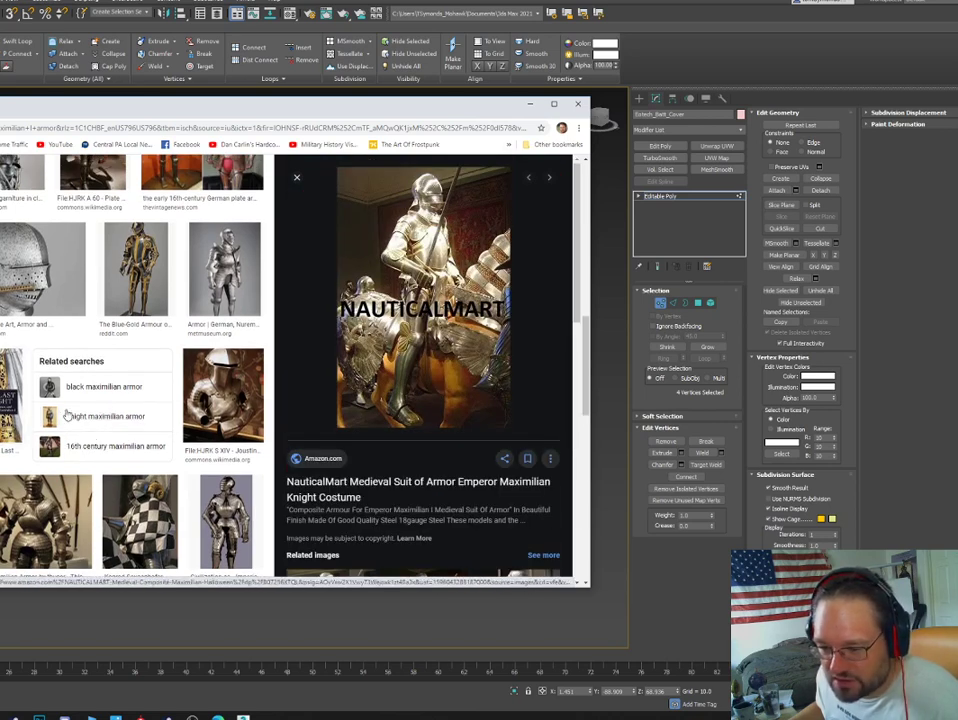
scroll(80, 430, down, 5)
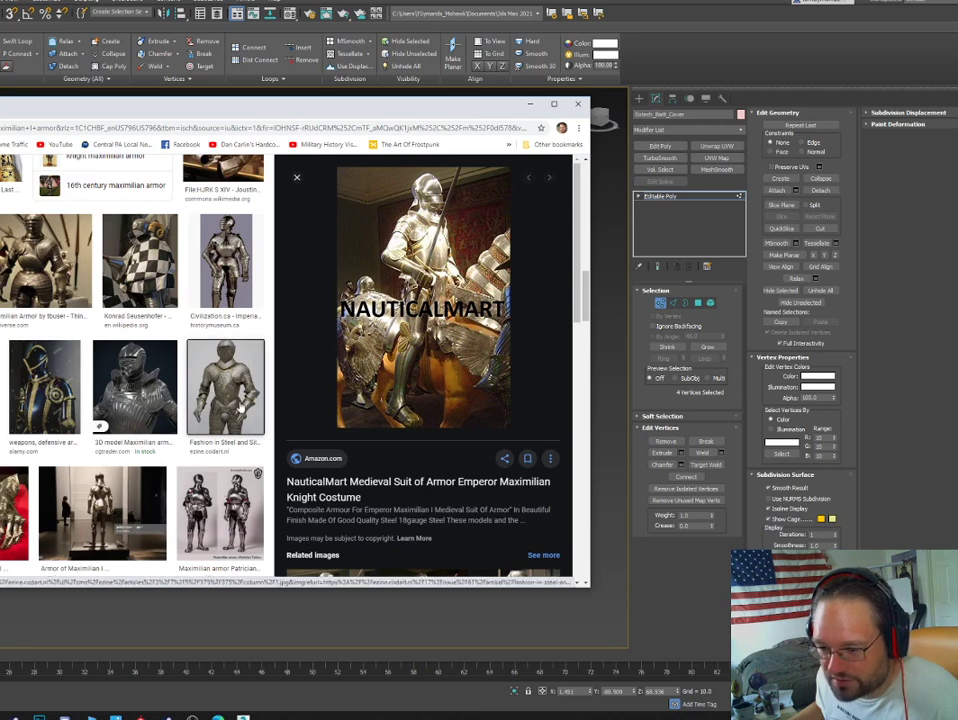
Browse the Maximilian I armor images, enlarging the Fashion in Steel and Silk photo and the New York City Urban Sketchers painting.
click(230, 414)
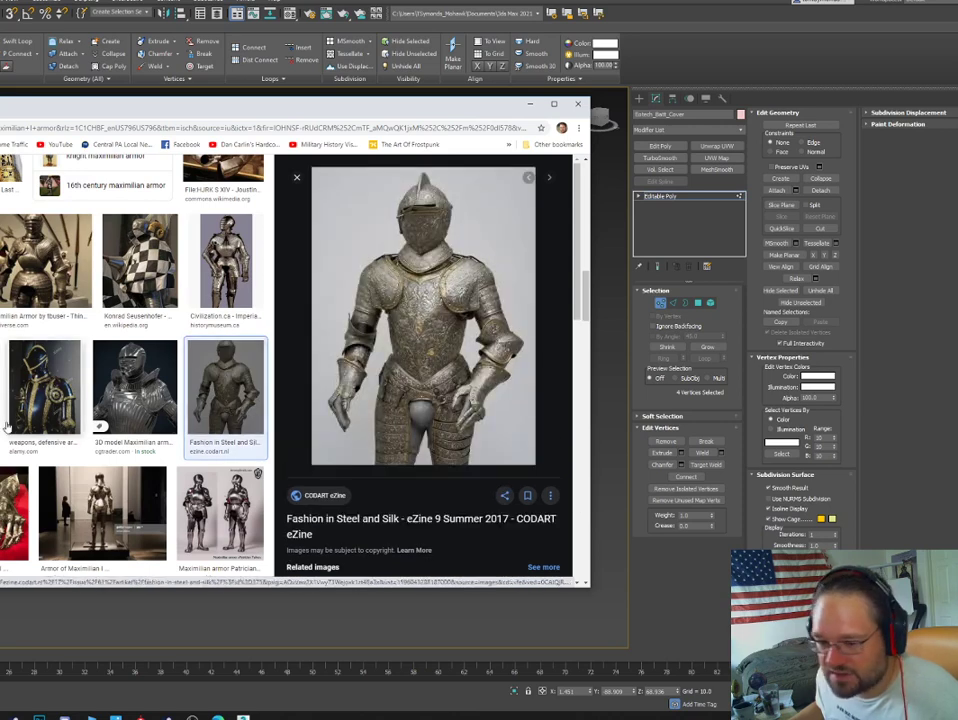
scroll(152, 505, down, 1)
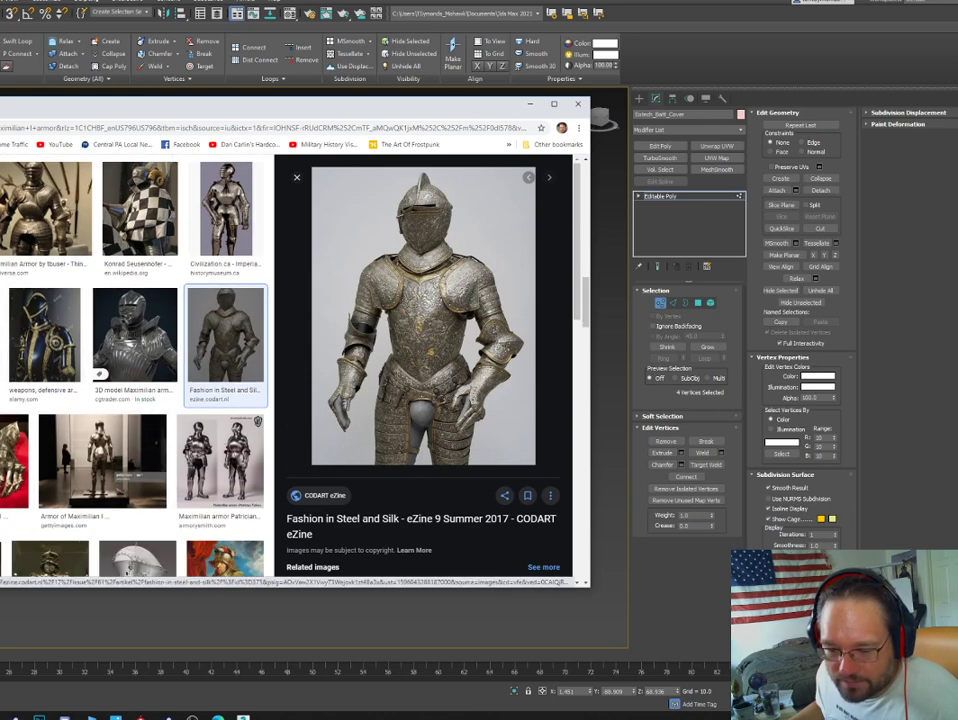
scroll(73, 468, down, 1)
scroll(73, 468, down, 2)
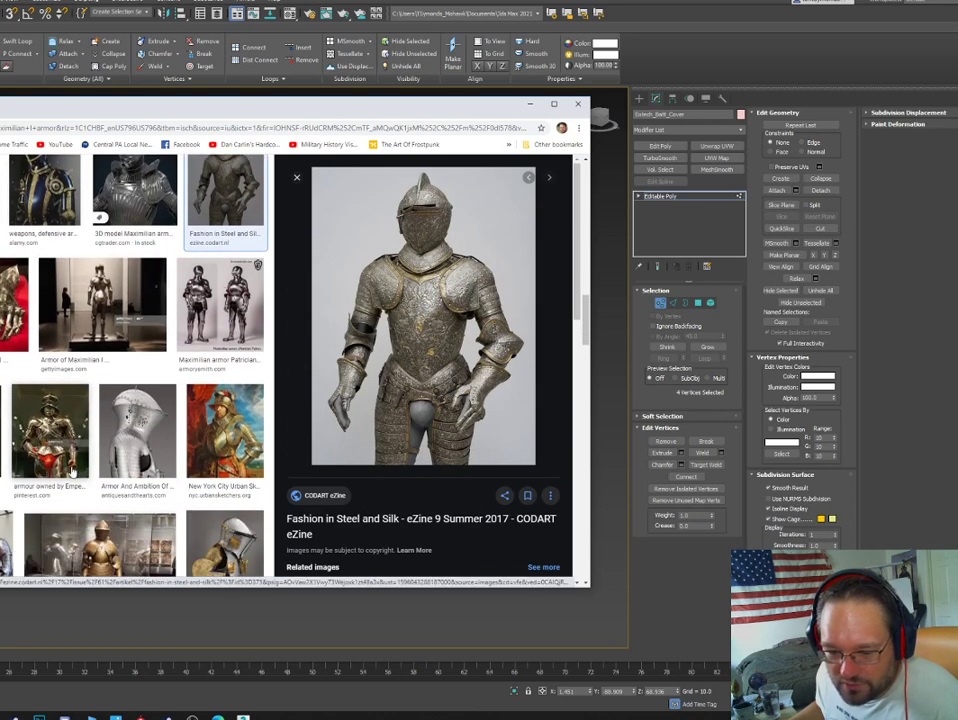
scroll(73, 468, down, 2)
click(225, 326)
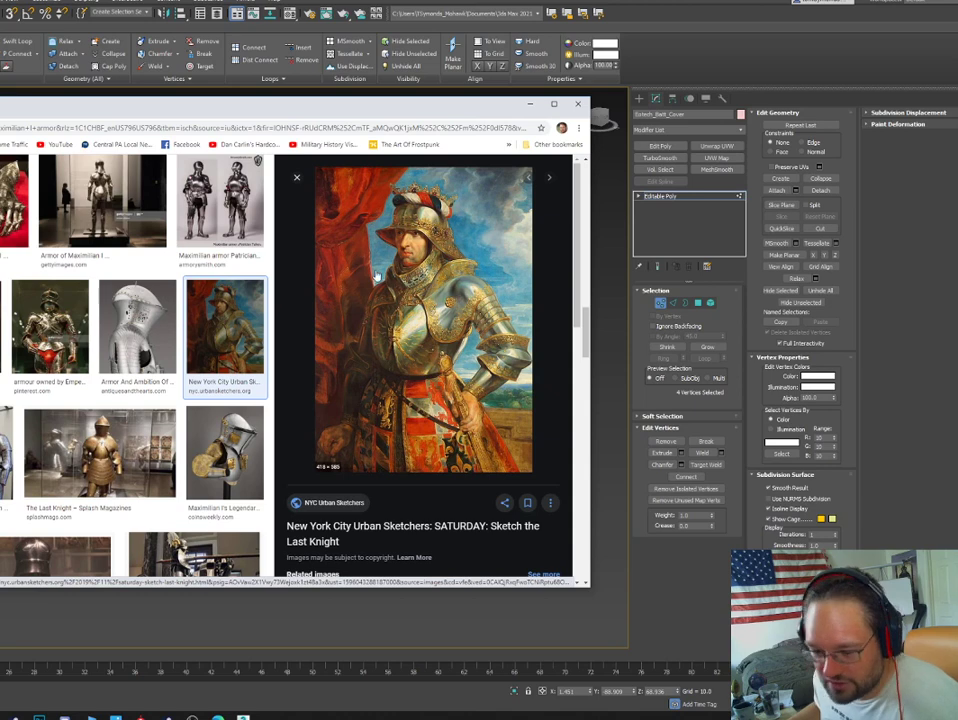
scroll(105, 493, down, 1)
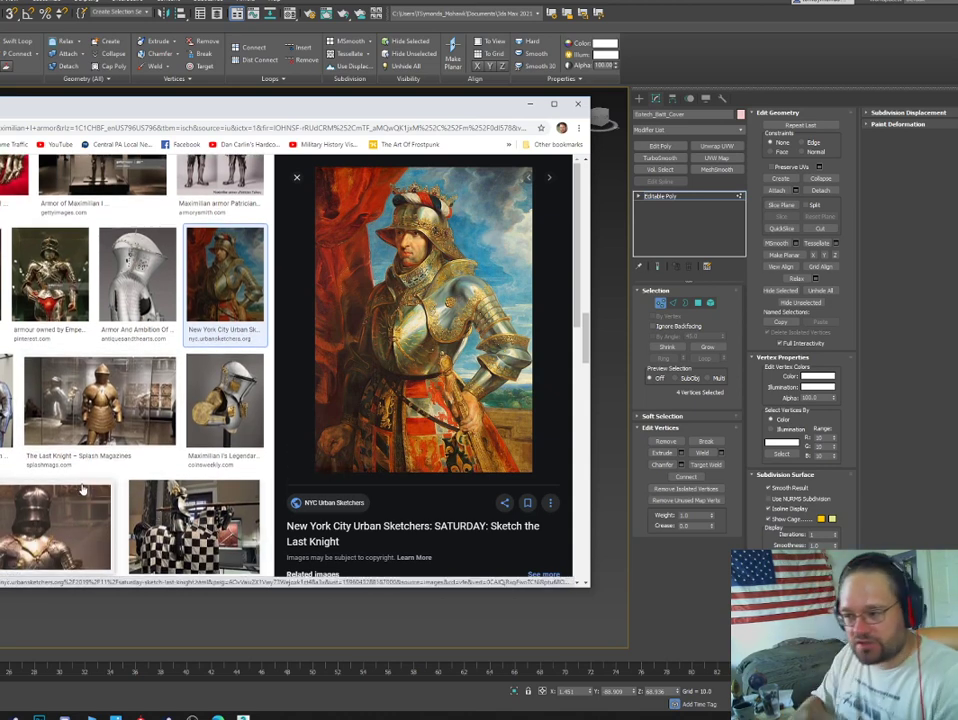
scroll(222, 195, down, 4)
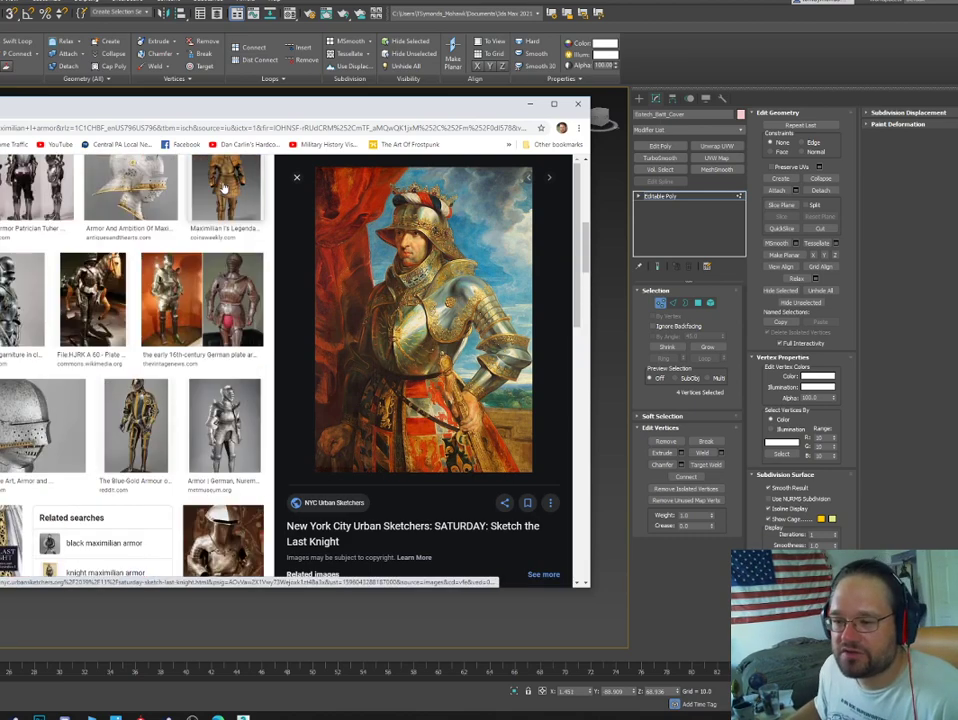
scroll(224, 188, up, 5)
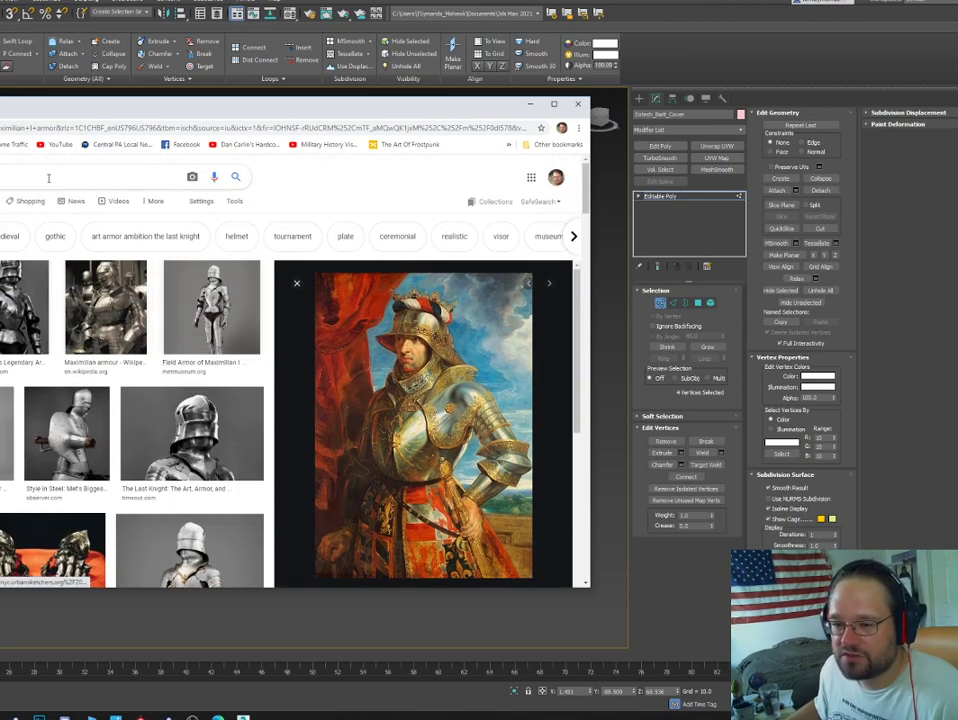
Search images for "war artists ww2", skim the painting results and return to 3ds Max.
click(48, 178)
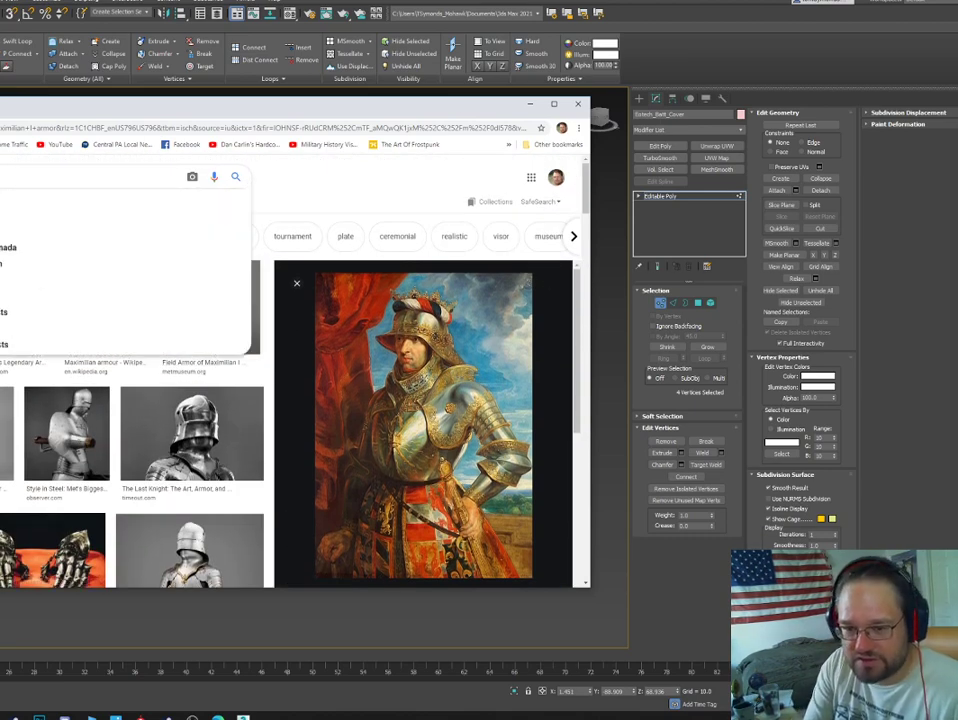
text(w2)
key(Return)
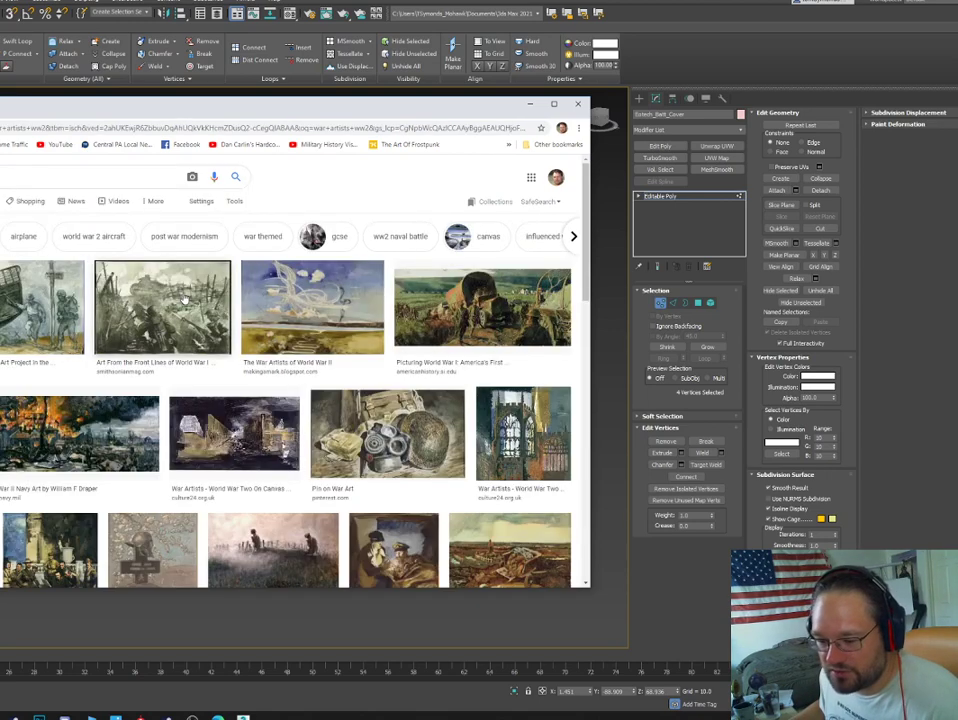
scroll(50, 347, down, 3)
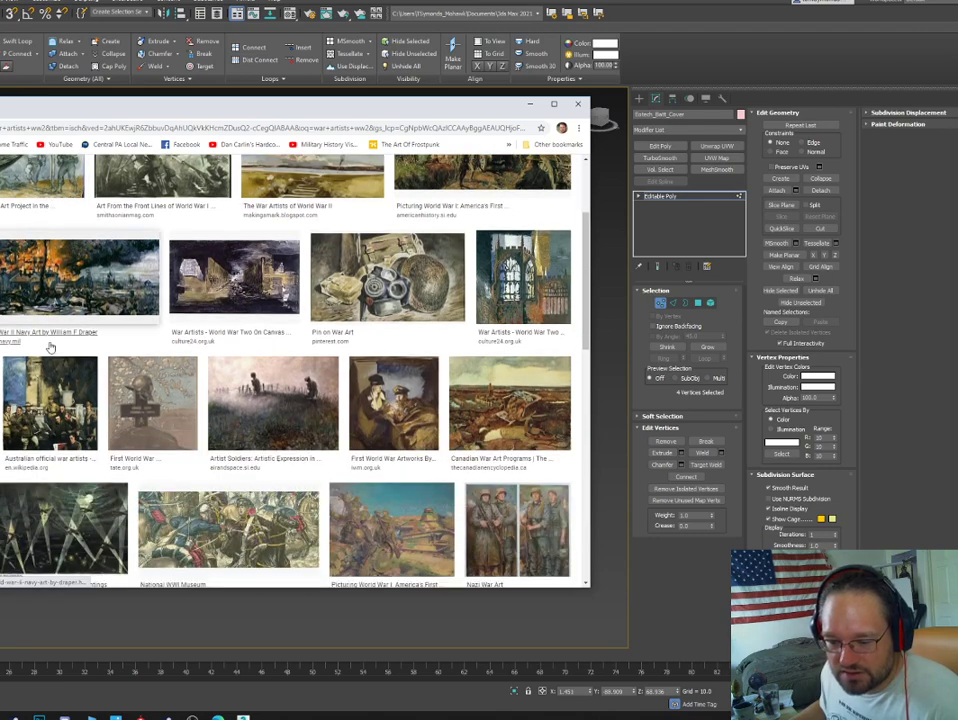
scroll(55, 347, down, 3)
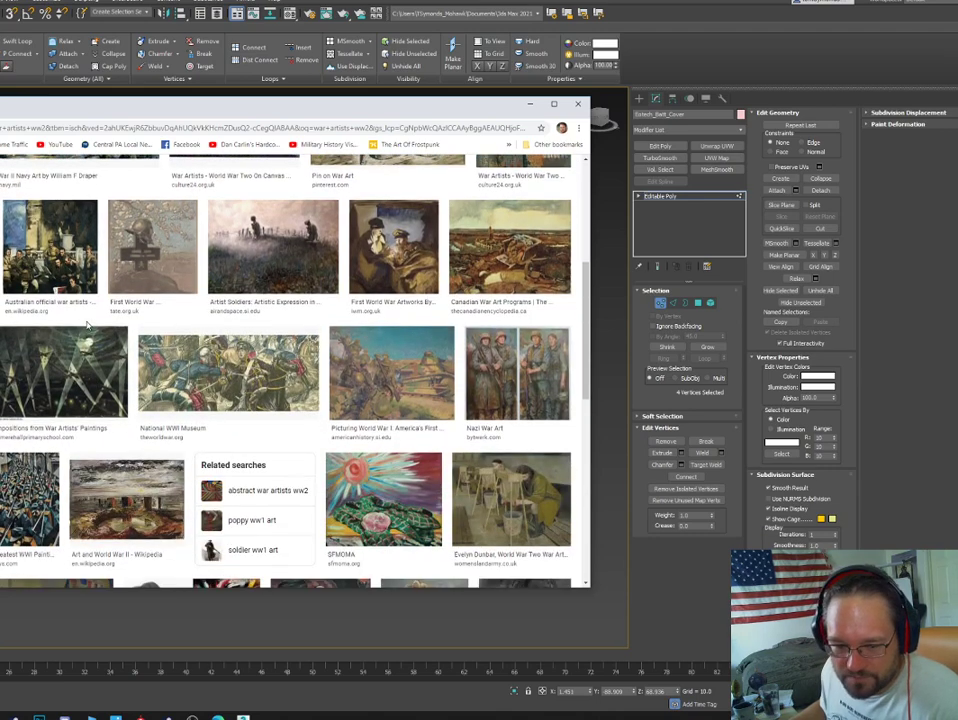
scroll(88, 324, up, 5)
click(529, 103)
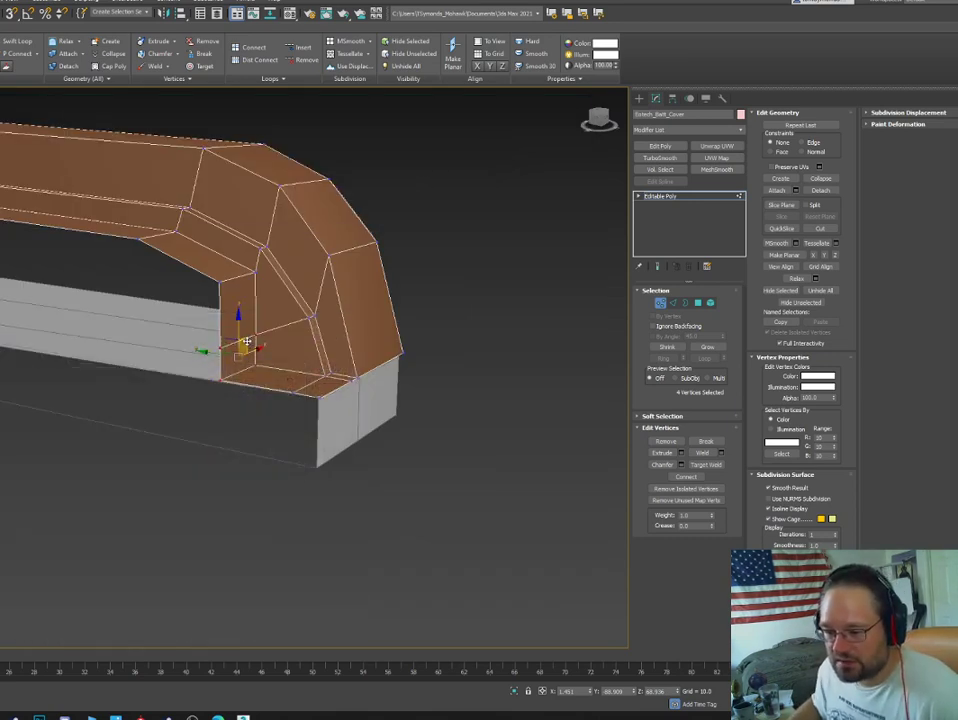
Raise the short horizontal edge across the inner wall at the battery cover's rounded end.
click(229, 368)
key(2)
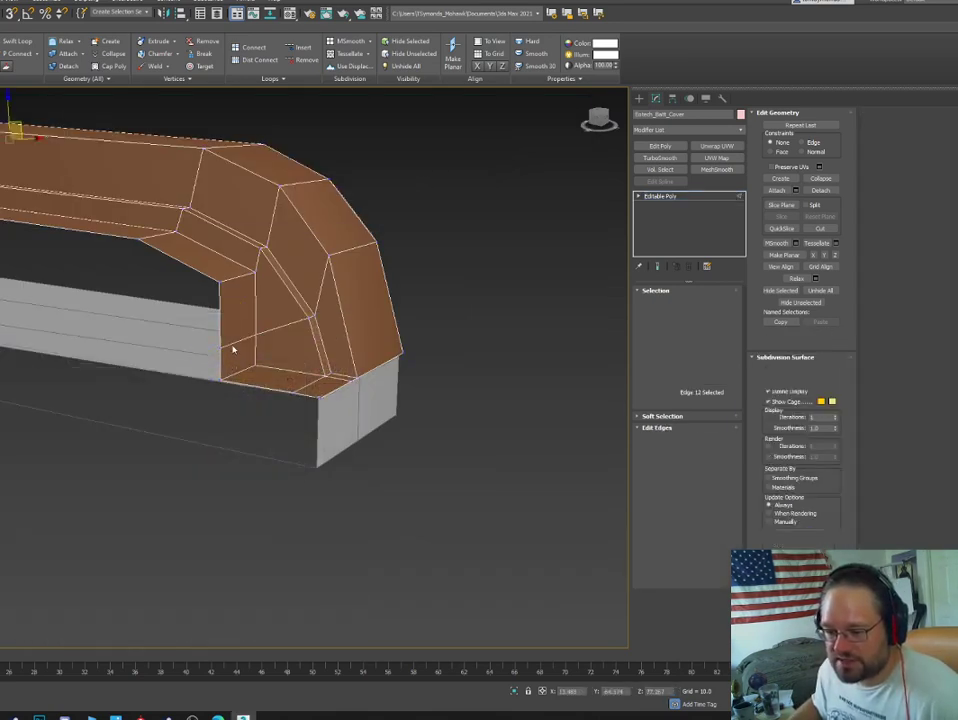
click(237, 325)
drag(246, 288, 250, 290)
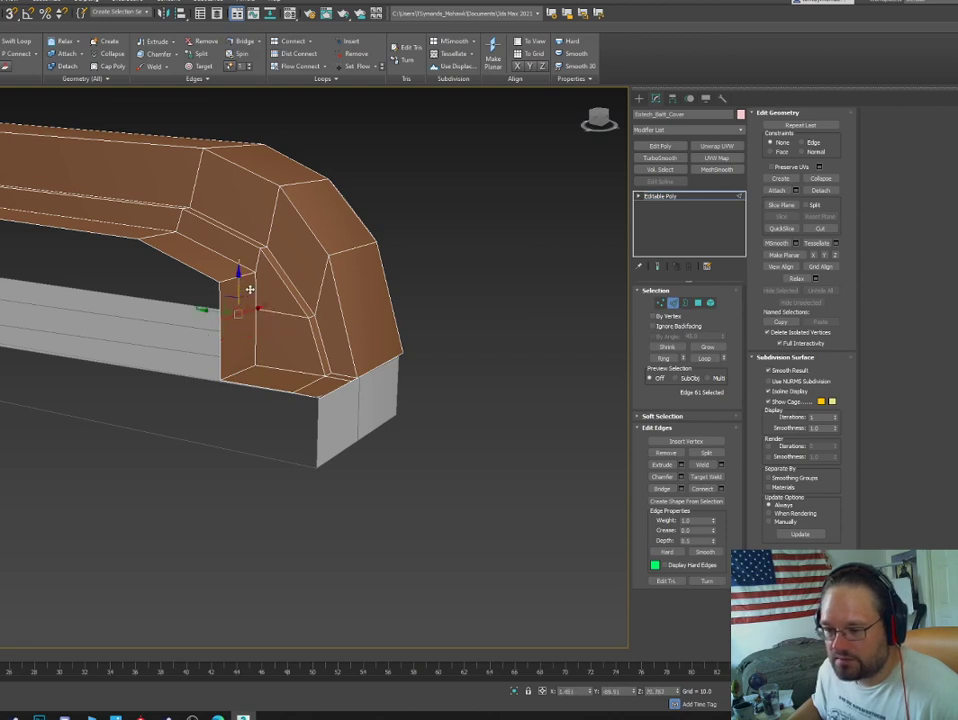
middle_drag(258, 311, 363, 378)
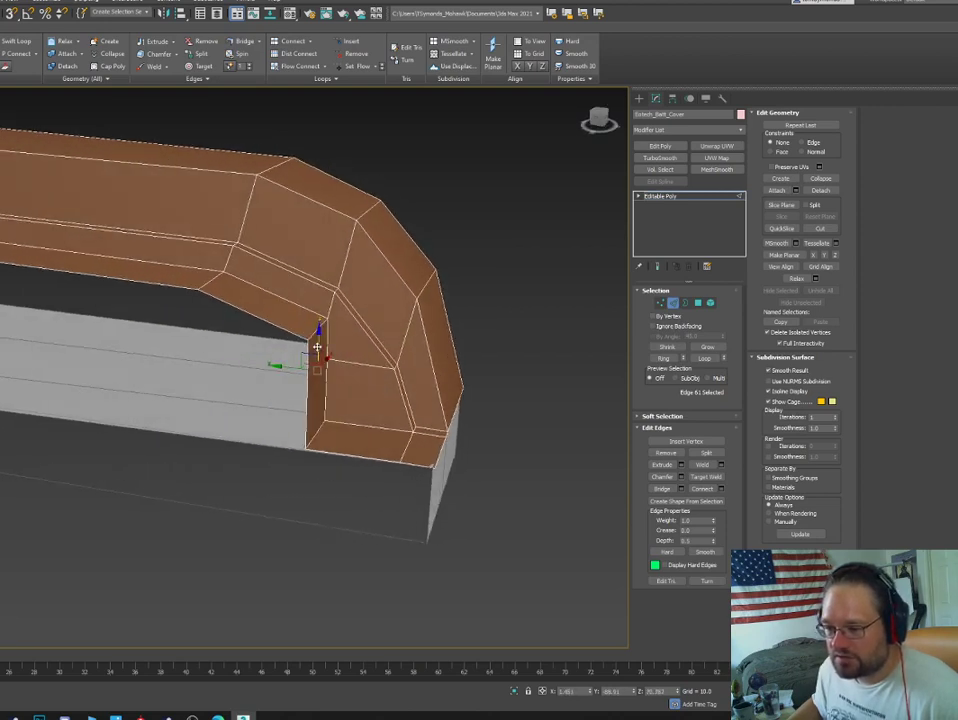
key(4)
click(312, 350)
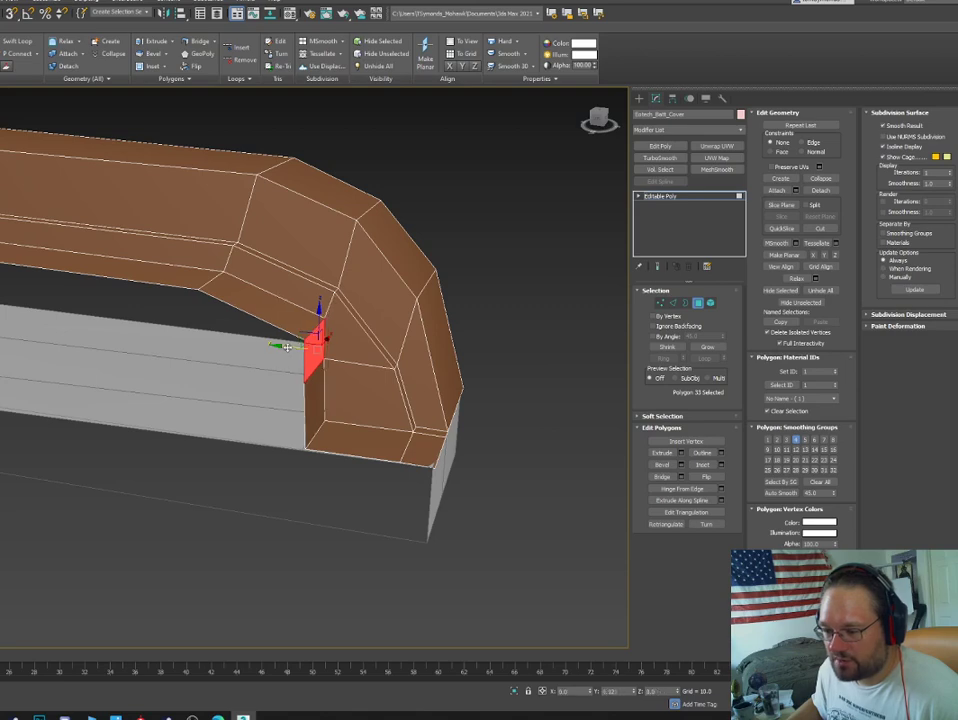
click(320, 388)
alt+middle_drag(328, 375, 307, 395)
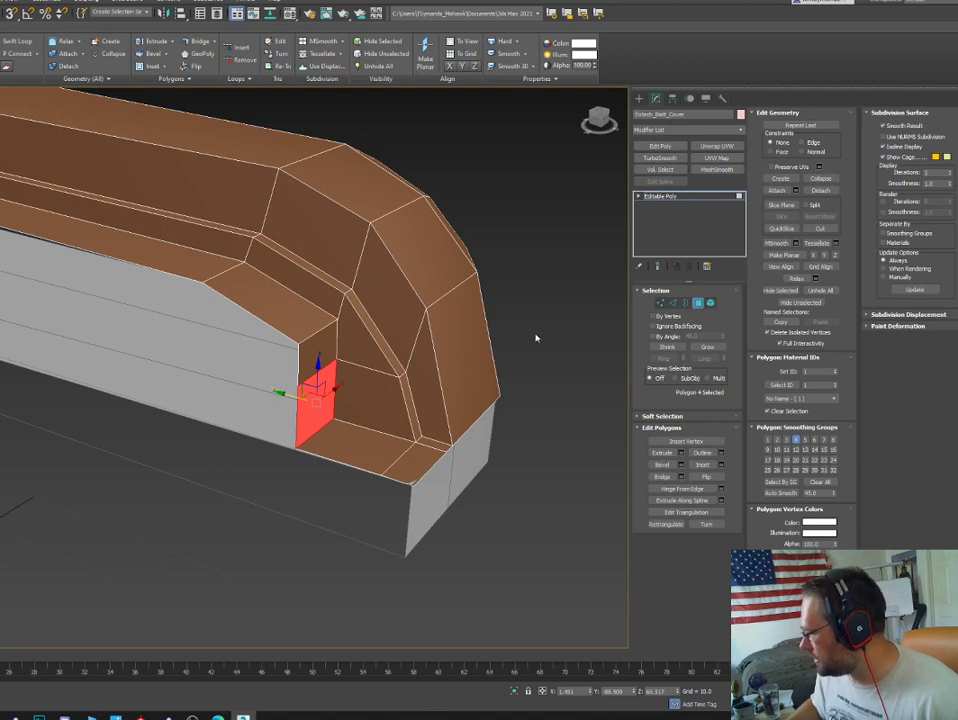
Shift the short cross edge between the cover's long underside strip and the sloped corner face along the Y axis.
click(216, 274)
alt+middle_drag(216, 274, 383, 349)
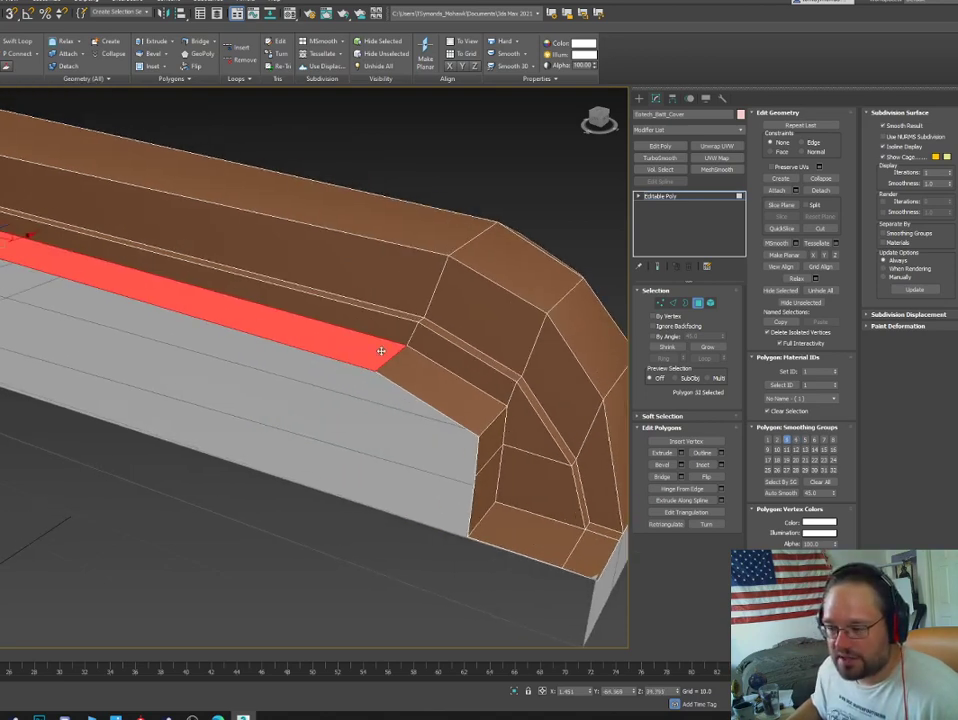
key(2)
click(393, 358)
drag(380, 355, 387, 357)
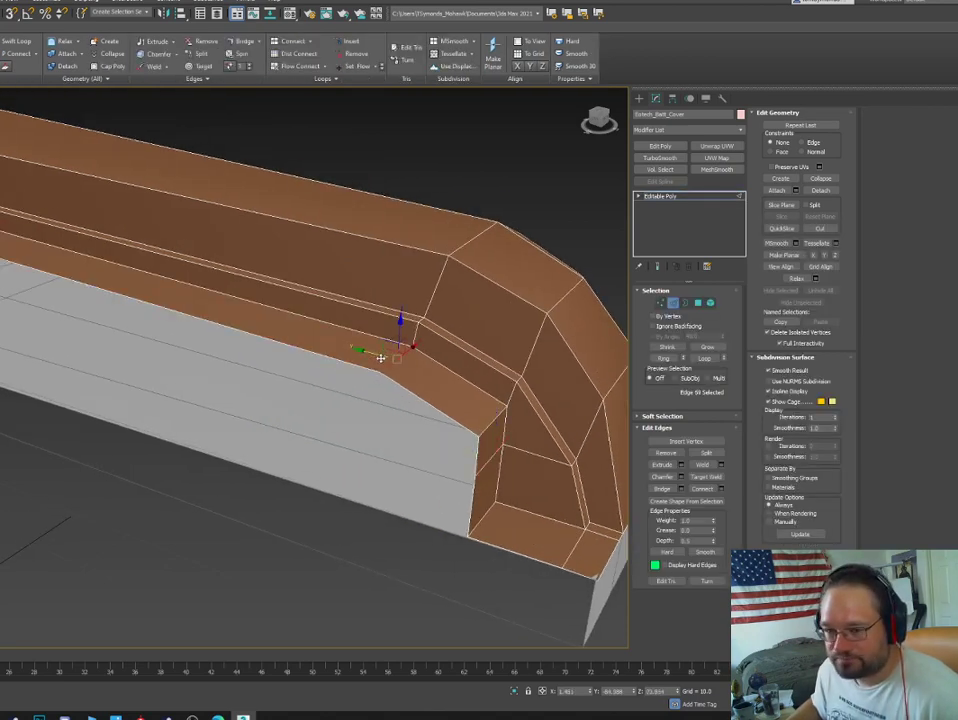
Select the 12-edge loop around the cover's far open end and slide it inward along the cover using the Edge constraint.
scroll(380, 359, down, 2)
middle_drag(260, 353, 365, 372)
middle_drag(365, 372, 156, 440)
key(4)
scroll(220, 419, up, 3)
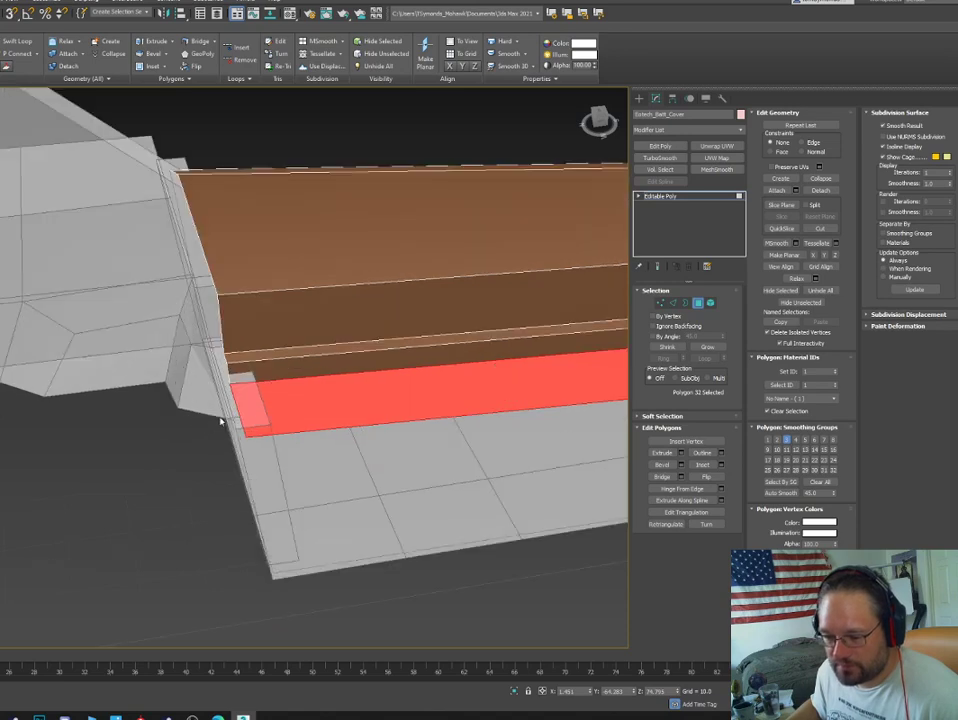
key(2)
double_click(237, 408)
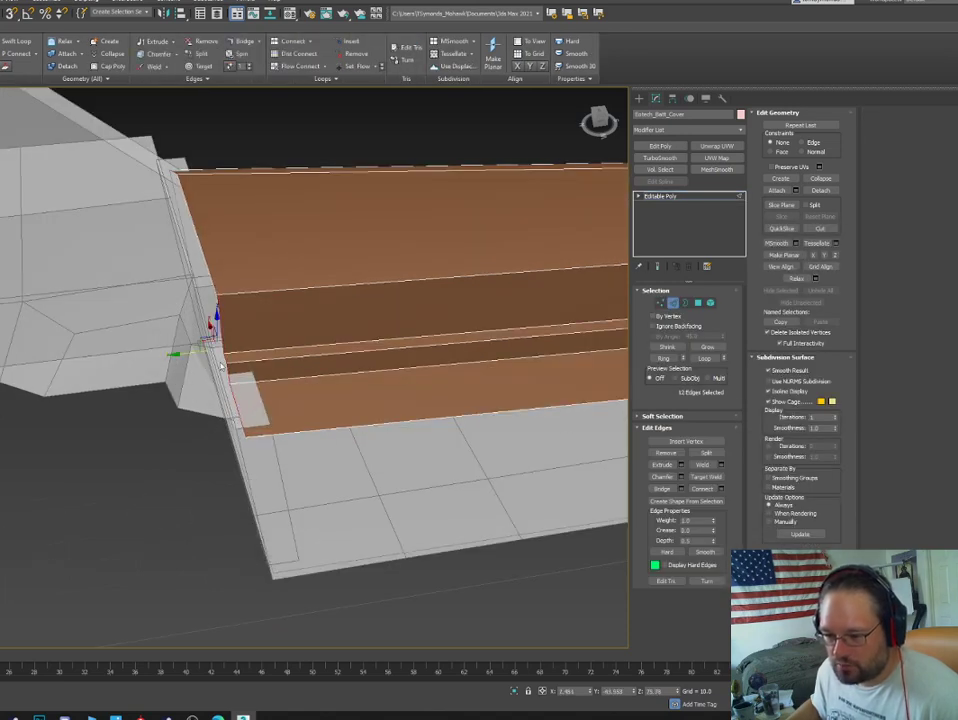
click(228, 380)
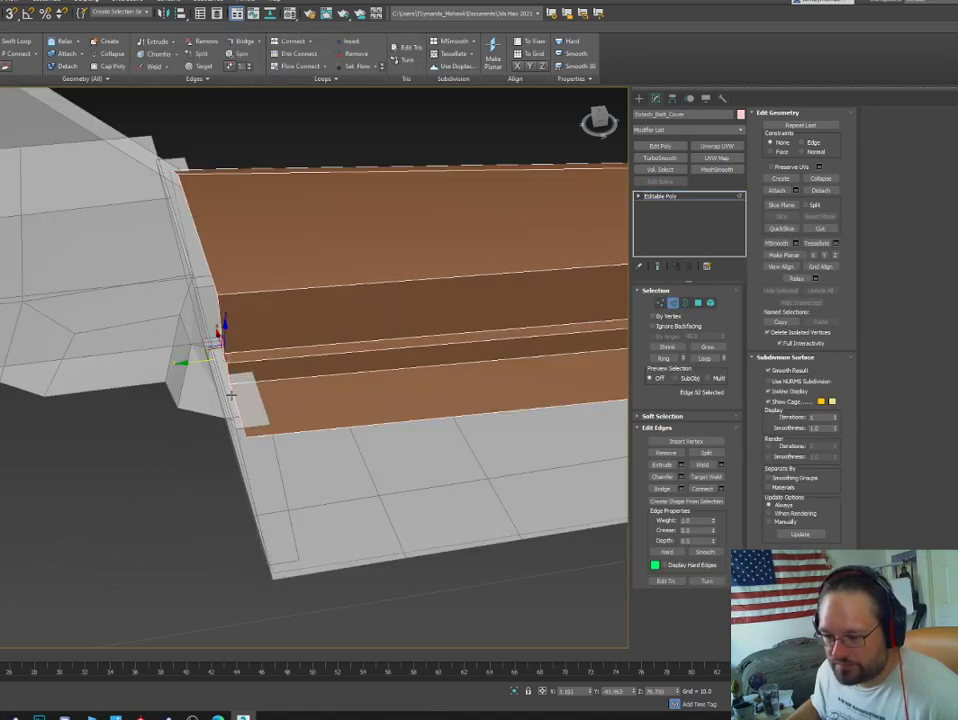
ctrl+click(233, 396)
mouse_move(233, 396)
alt+middle_down()
mouse_move(209, 371)
mouse_move(246, 385)
mouse_move(227, 390)
alt+middle_up()
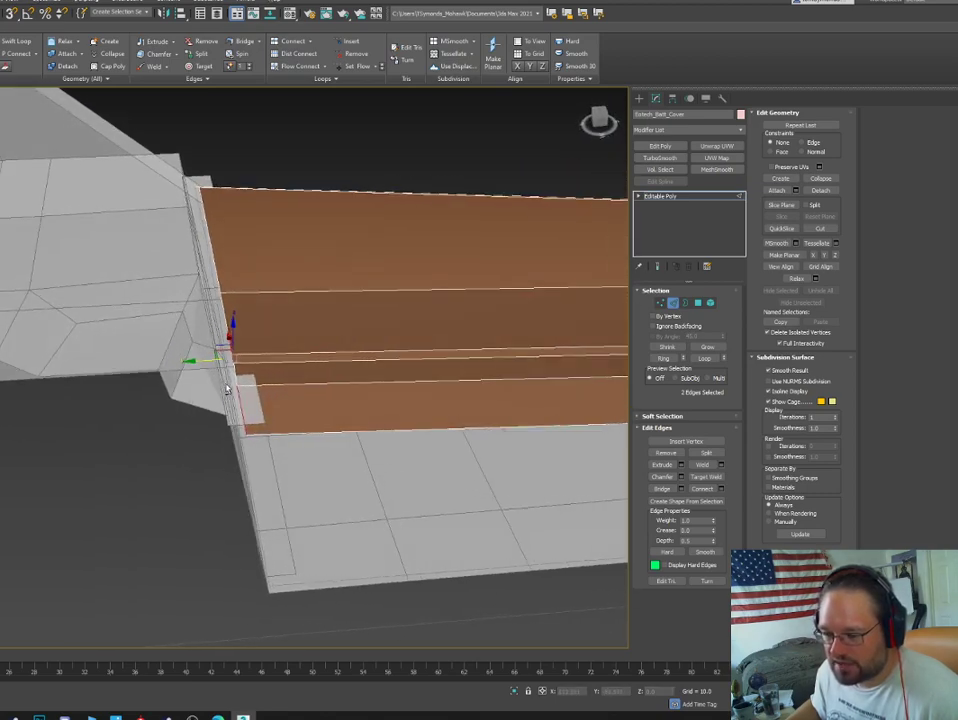
key(alt+l)
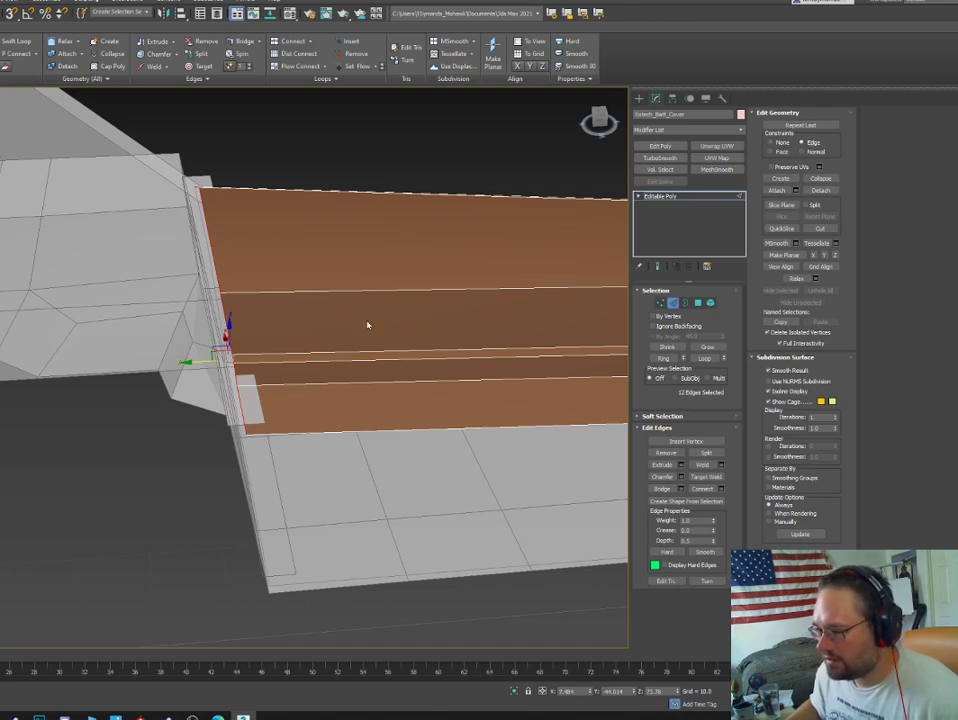
drag(218, 362, 227, 367)
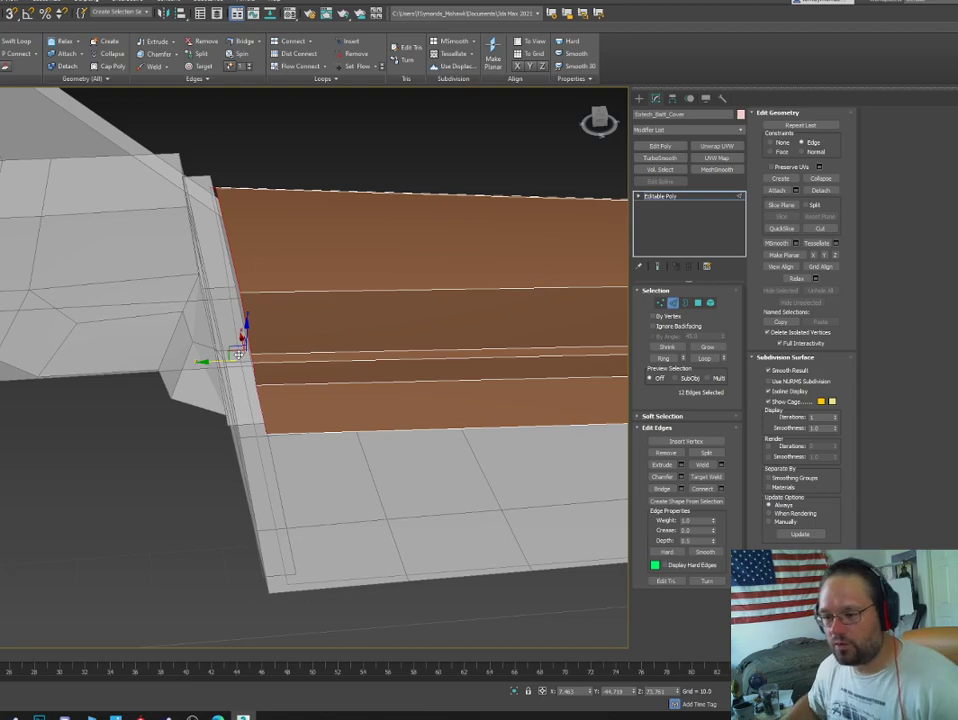
alt+middle_drag(324, 268, 148, 268)
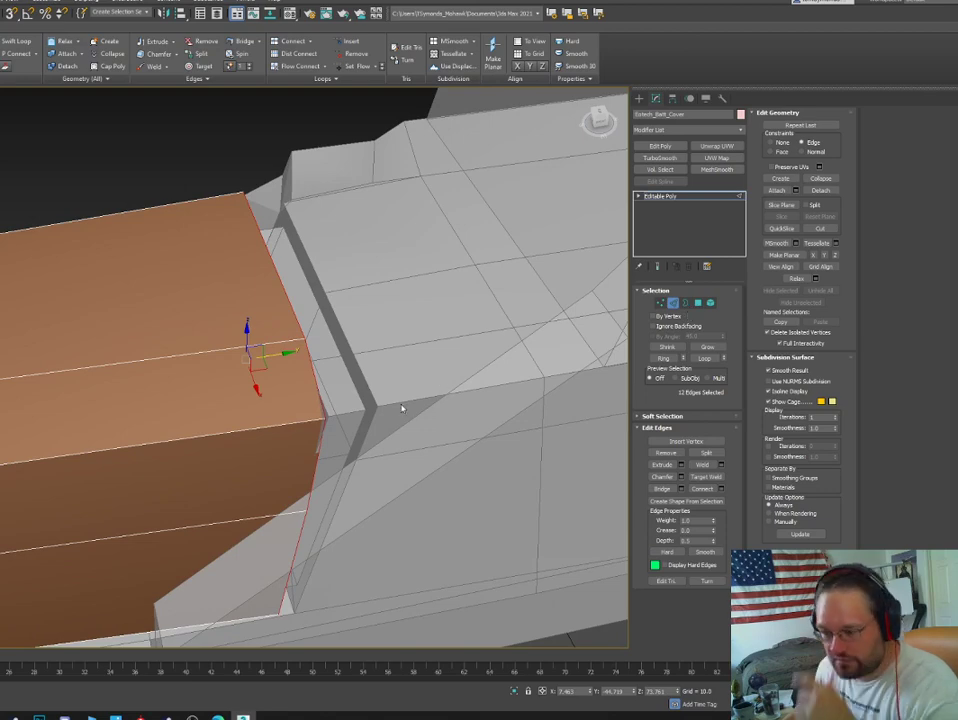
alt+middle_drag(349, 406, 175, 470)
click(672, 302)
key(4)
click(154, 455)
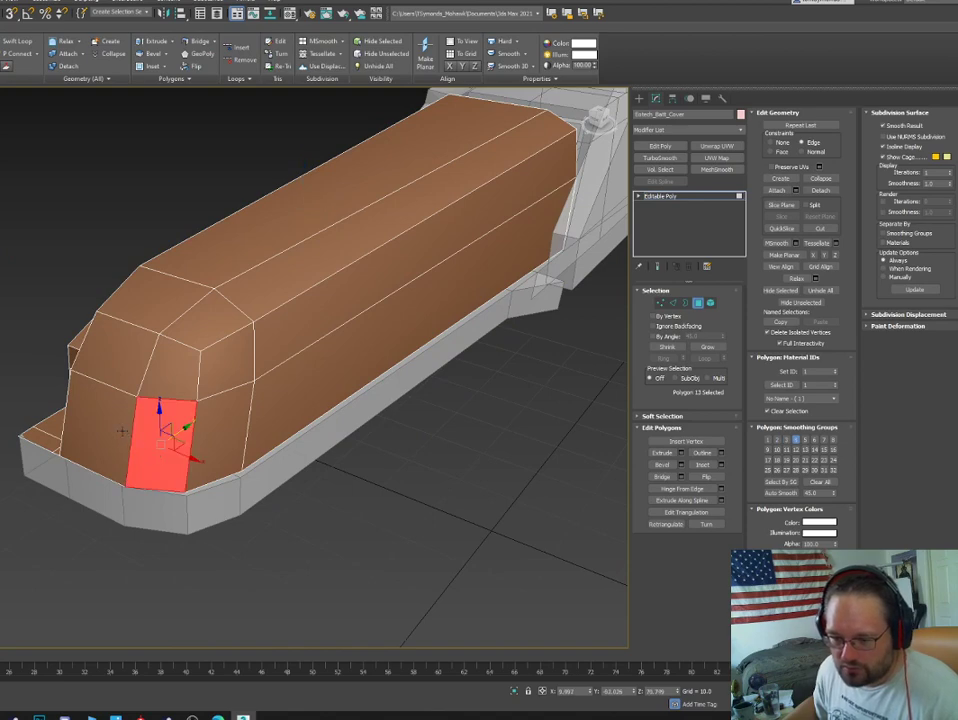
ctrl+click(117, 429)
ctrl+click(120, 360)
ctrl+click(177, 368)
alt+middle_drag(245, 369, 496, 347)
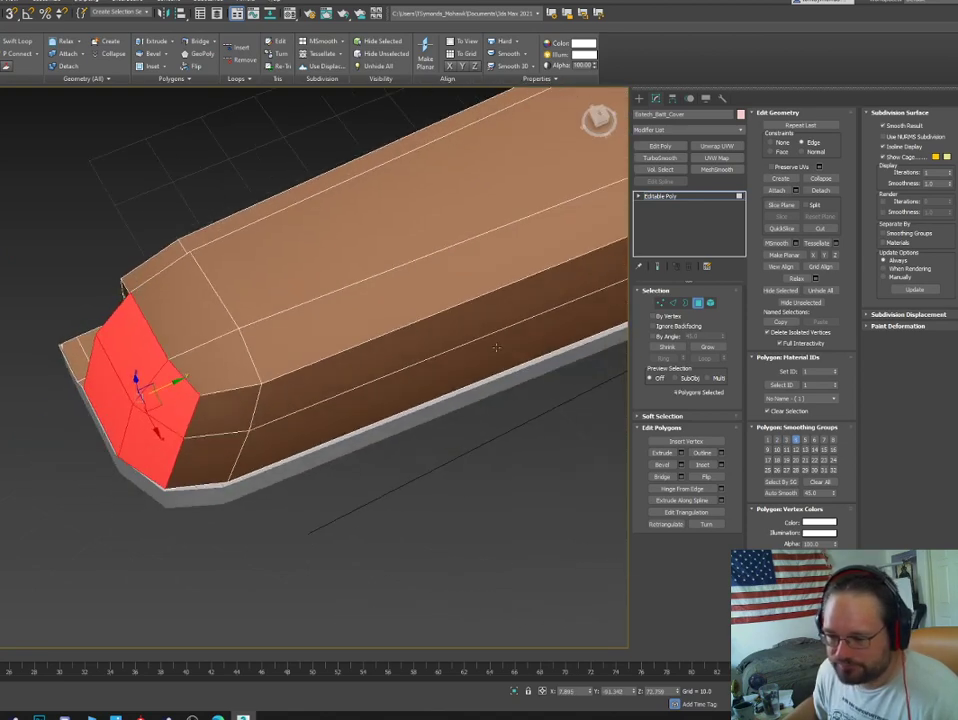
key(4)
Move two vertical edges on the base's front end along the X axis to line them up with the cover's edges.
key(2)
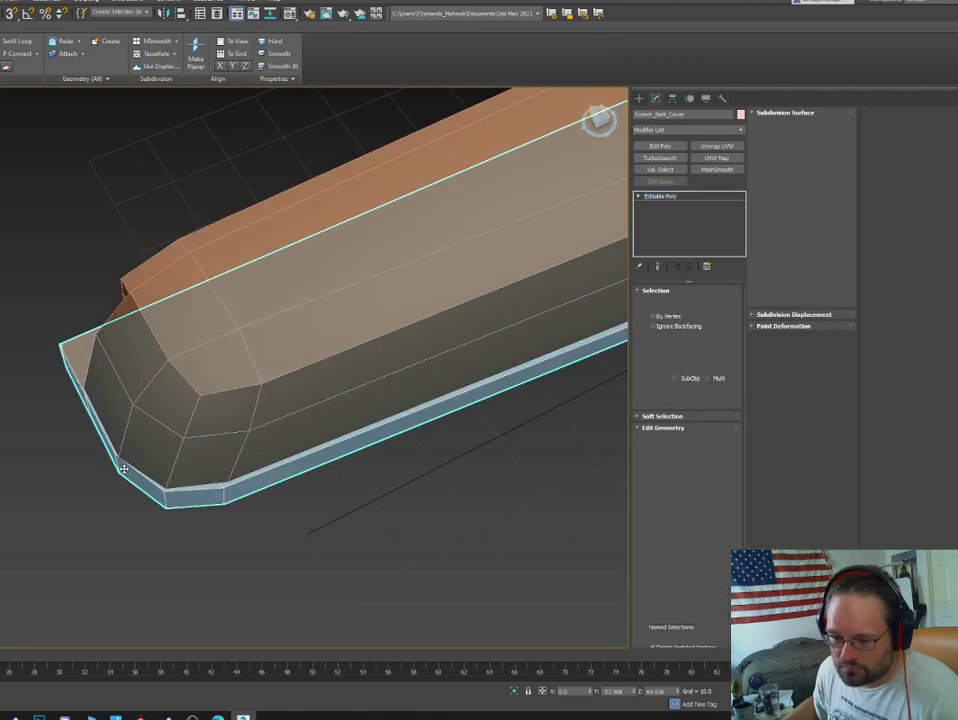
click(116, 463)
alt+middle_drag(116, 463, 146, 464)
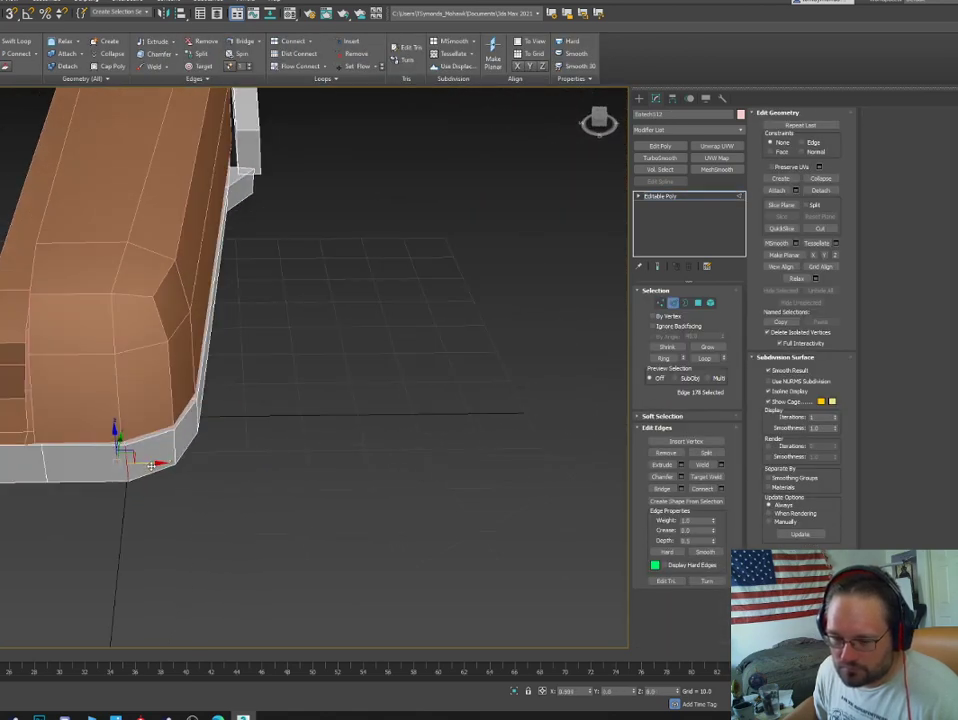
drag(149, 466, 156, 466)
click(42, 465)
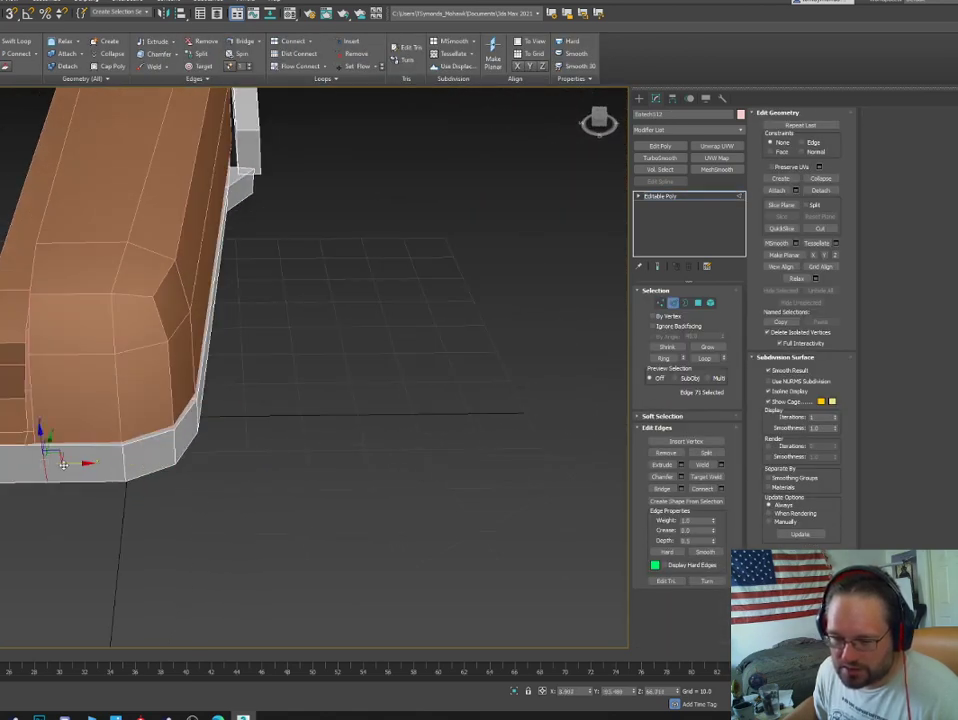
alt+middle_drag(64, 465, 127, 470)
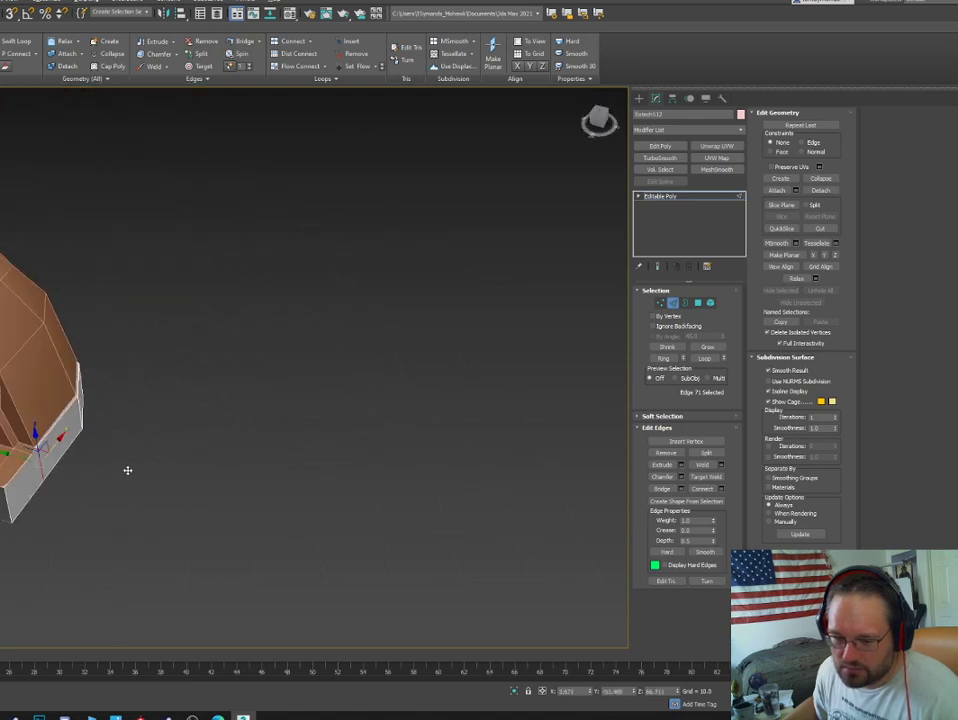
click(673, 304)
Delete the three flat ledge polygons at the bottom of the cover's rounded end.
click(16, 400)
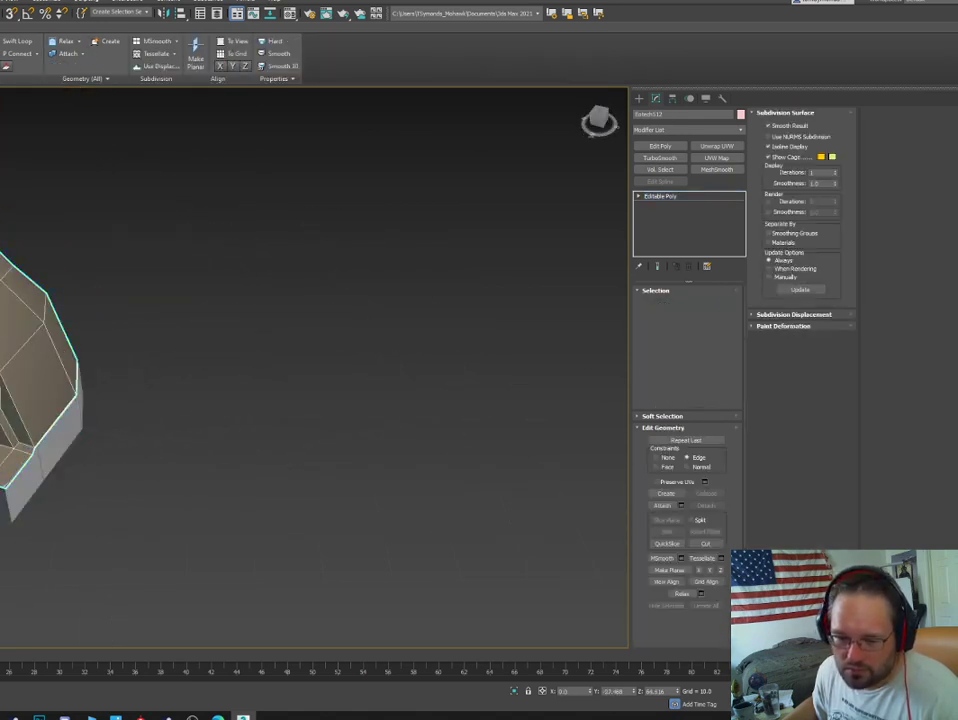
key(4)
ctrl+click(8, 467)
ctrl+click(24, 450)
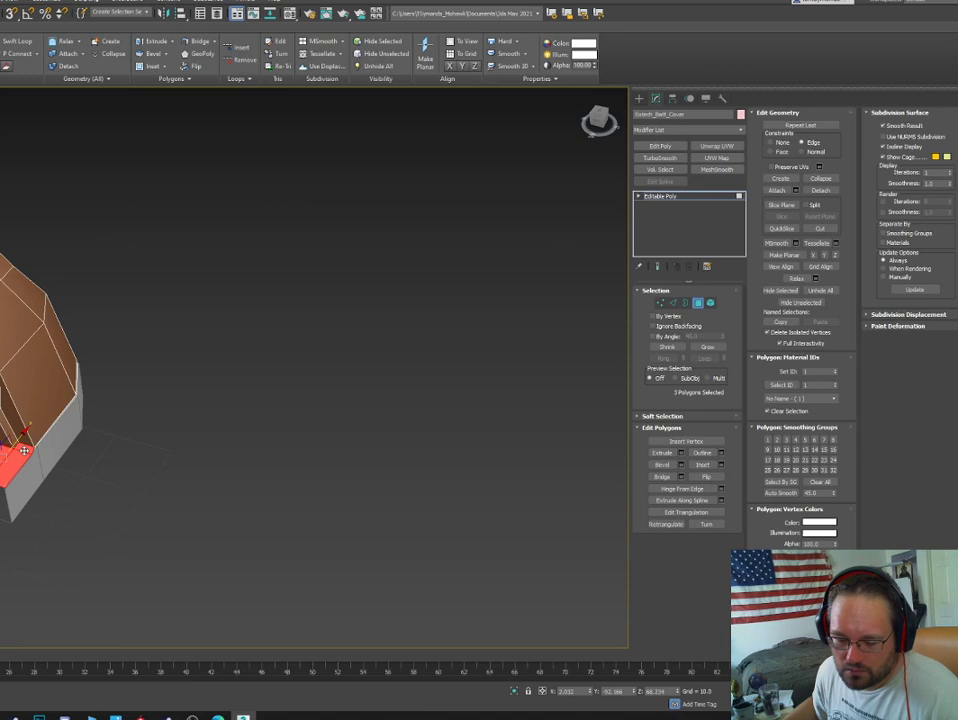
click(75, 495)
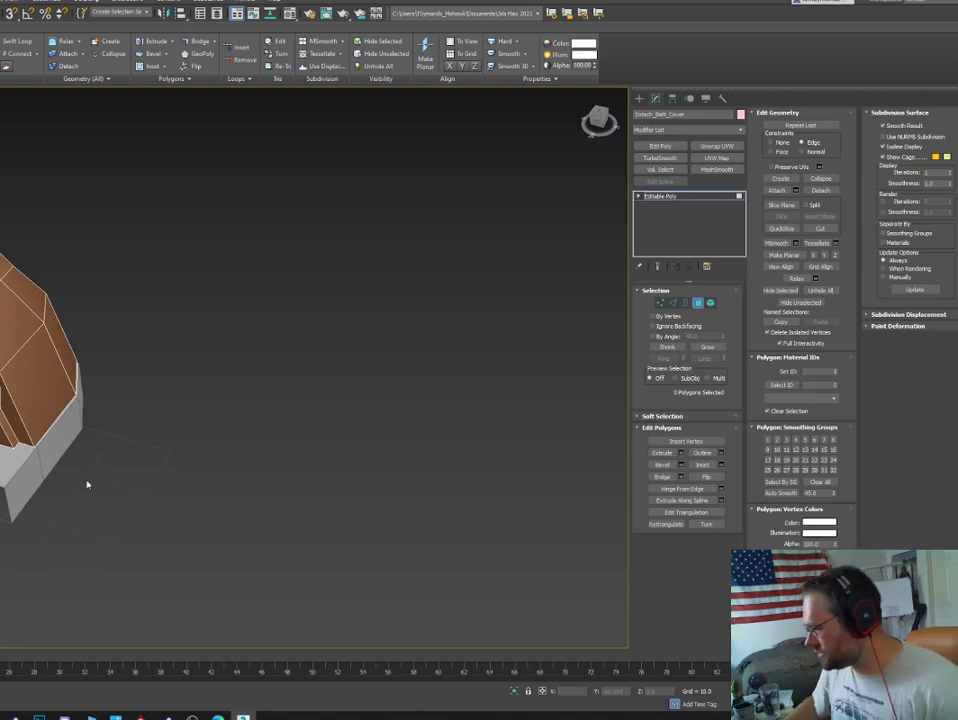
Remove the Edge constraint and move the two short lower cross edges of the cover's narrow end strip inward along Y.
scroll(172, 448, up, 5)
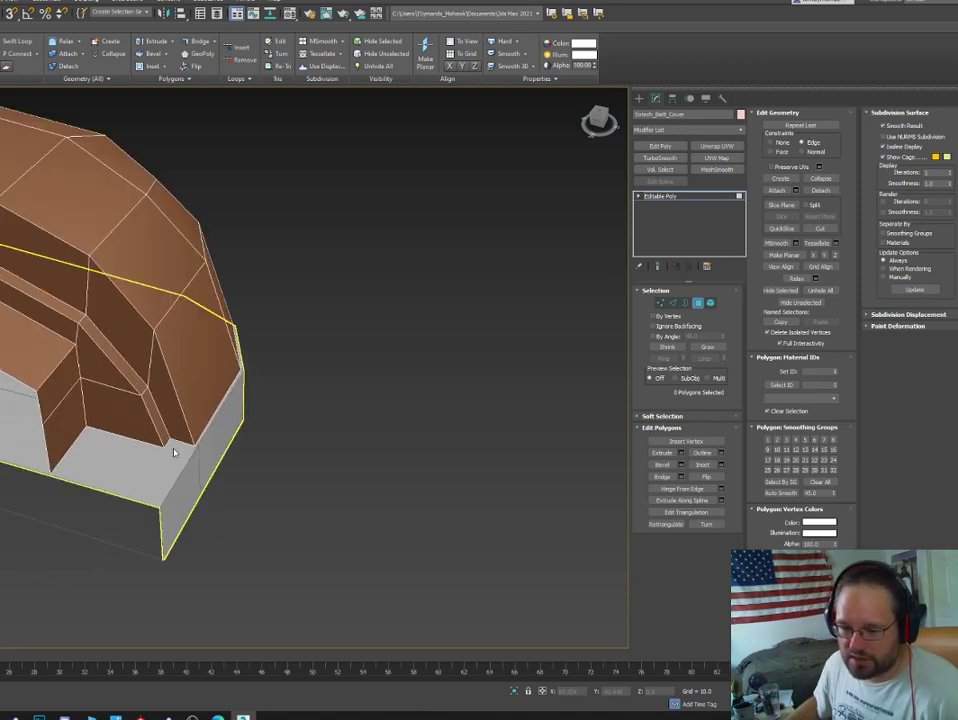
key(2)
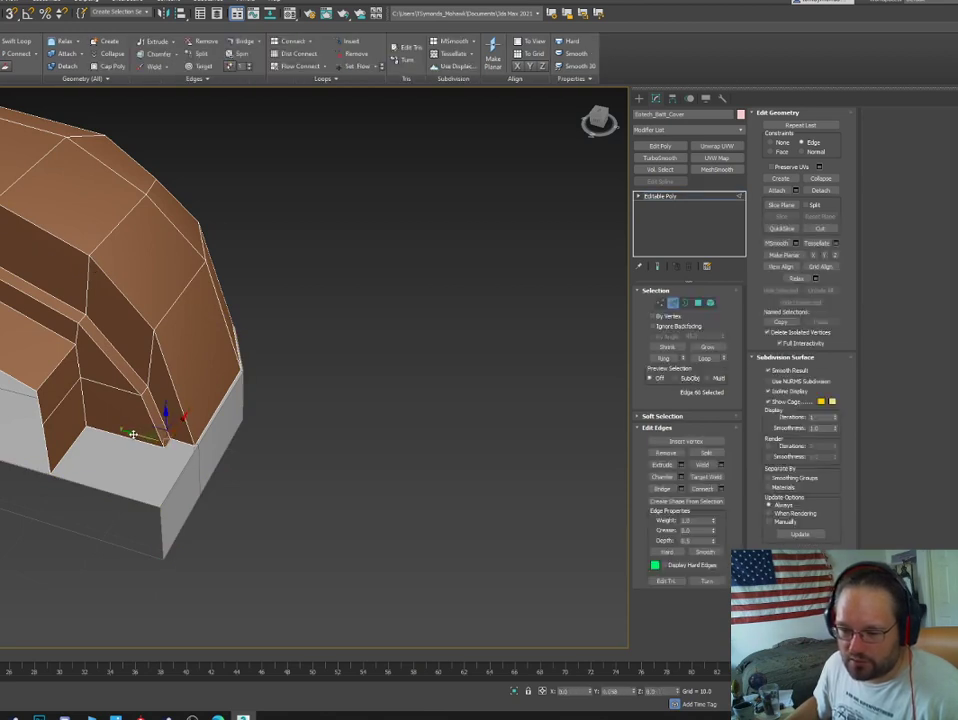
click(785, 144)
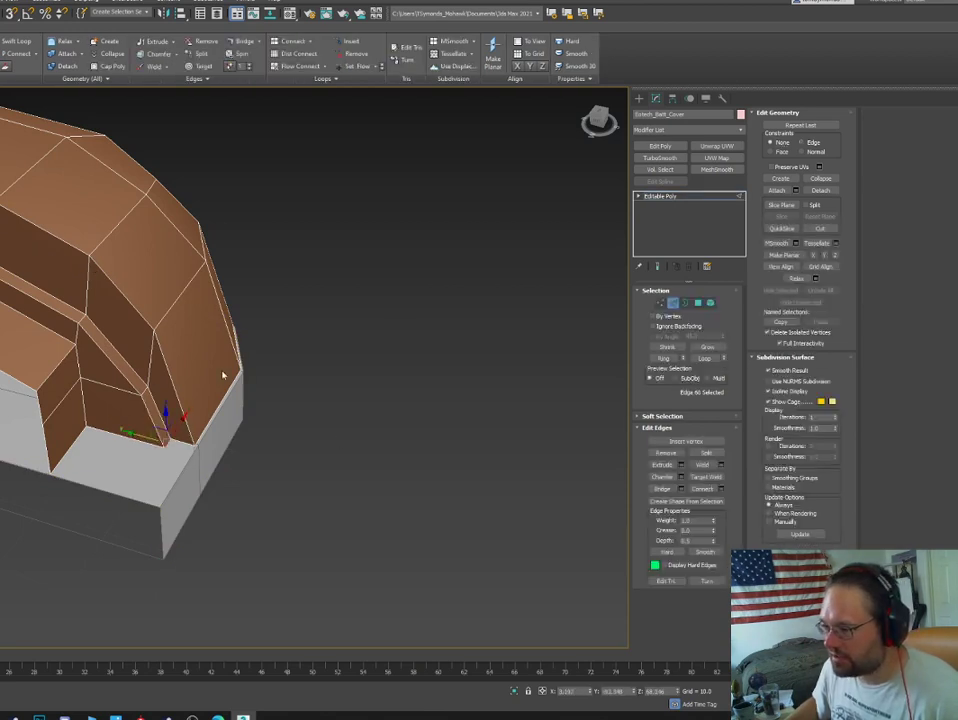
drag(128, 434, 111, 429)
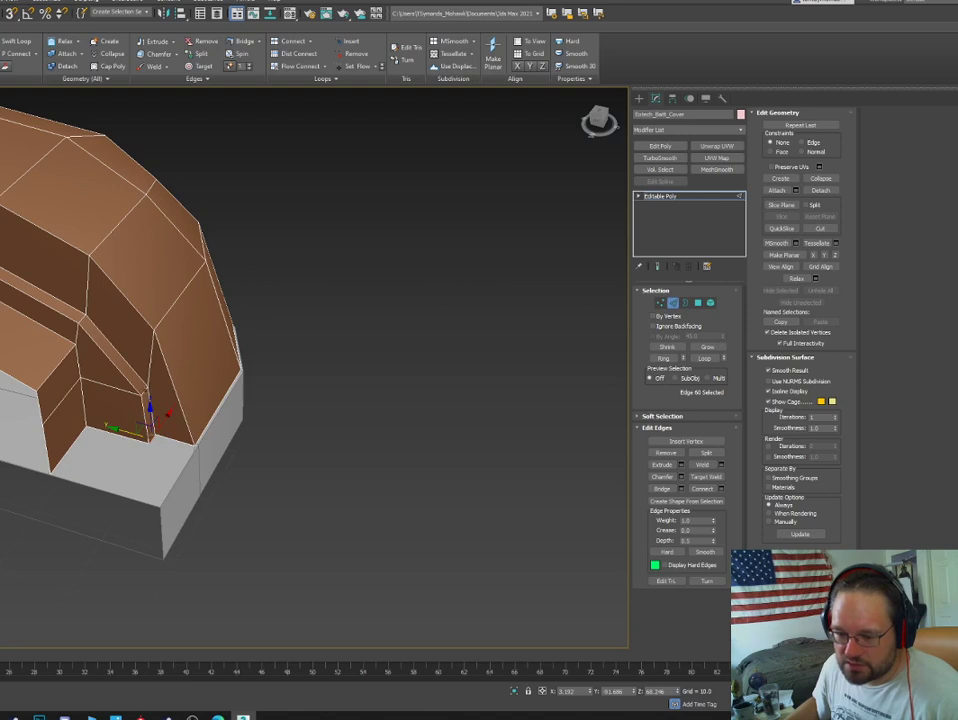
ctrl+click(143, 392)
drag(126, 387, 108, 383)
key(2)
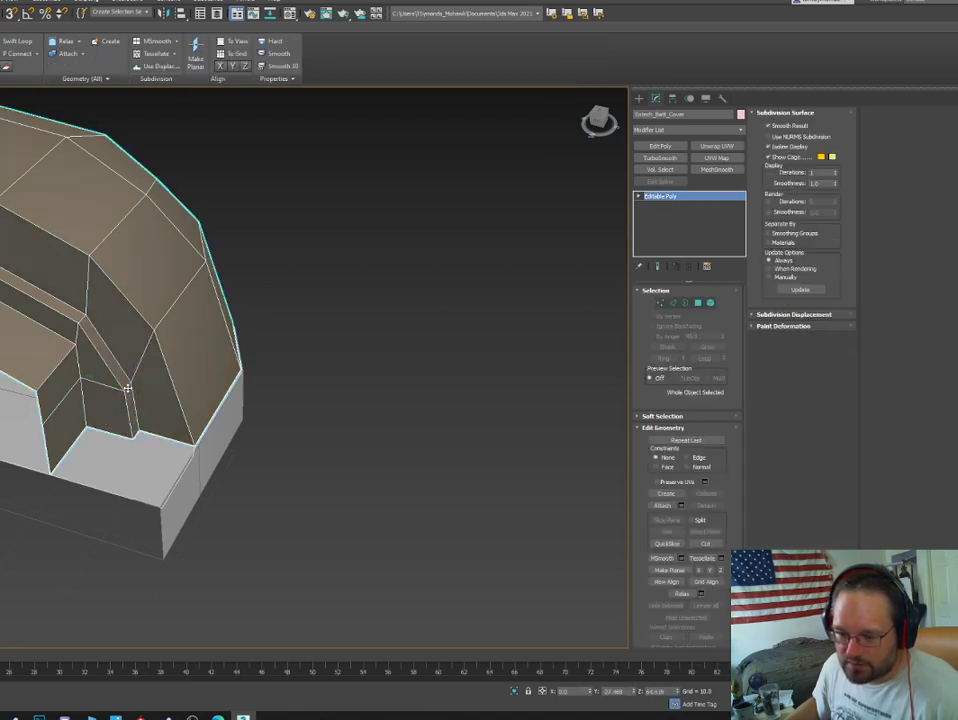
Raise the strip's middle cross edge along Z and shift the cross edge above it inward along Y.
key(2)
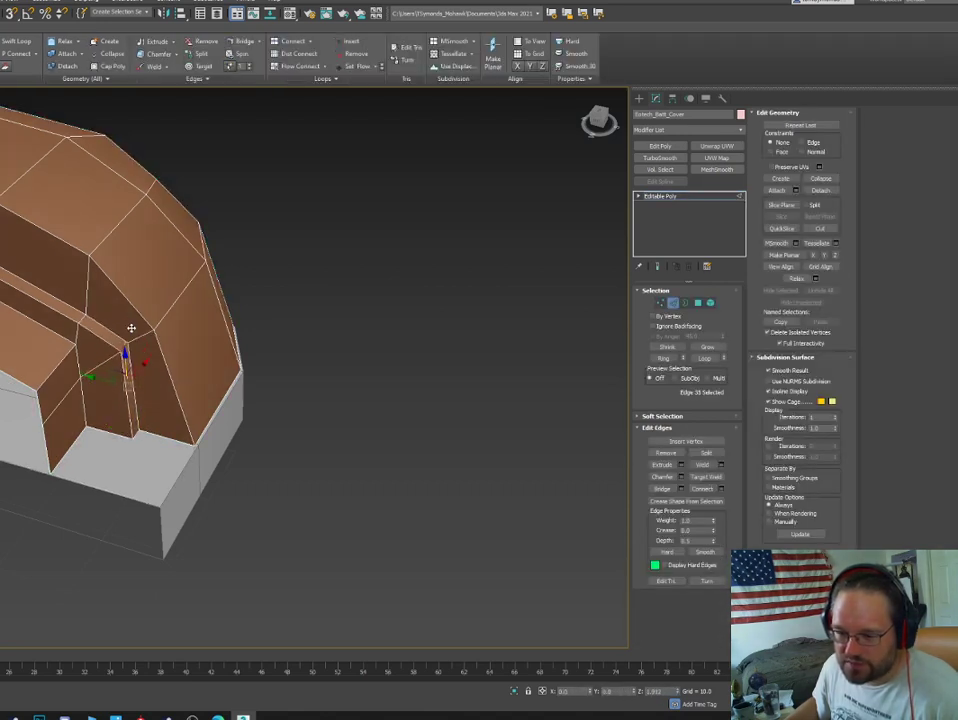
click(126, 345)
mouse_move(117, 352)
alt+middle_down()
mouse_move(135, 339)
mouse_move(114, 337)
alt+middle_up()
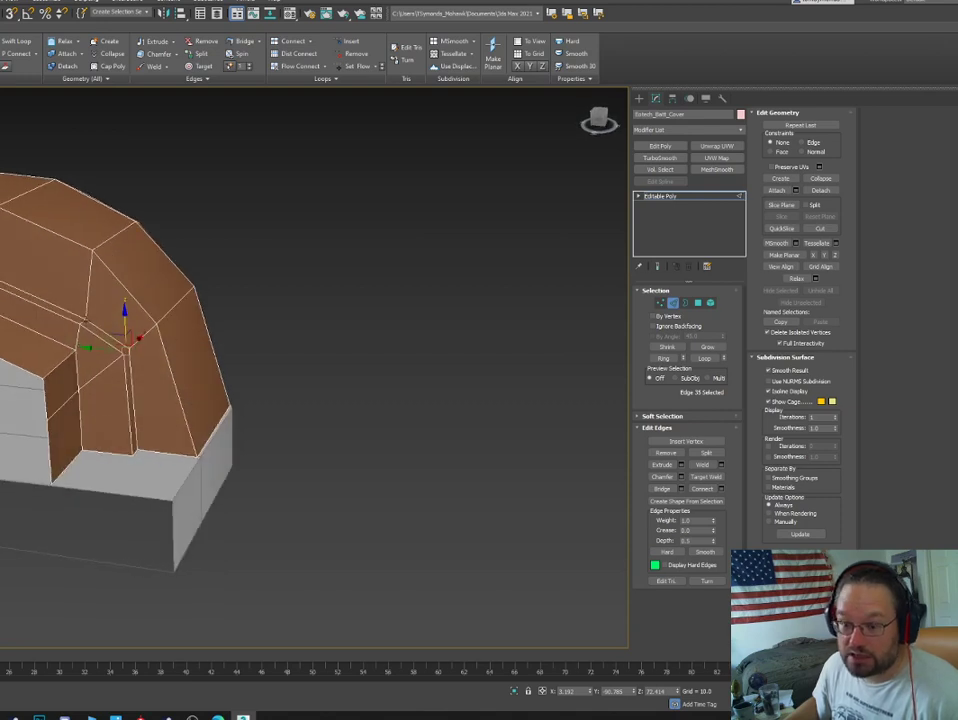
click(88, 250)
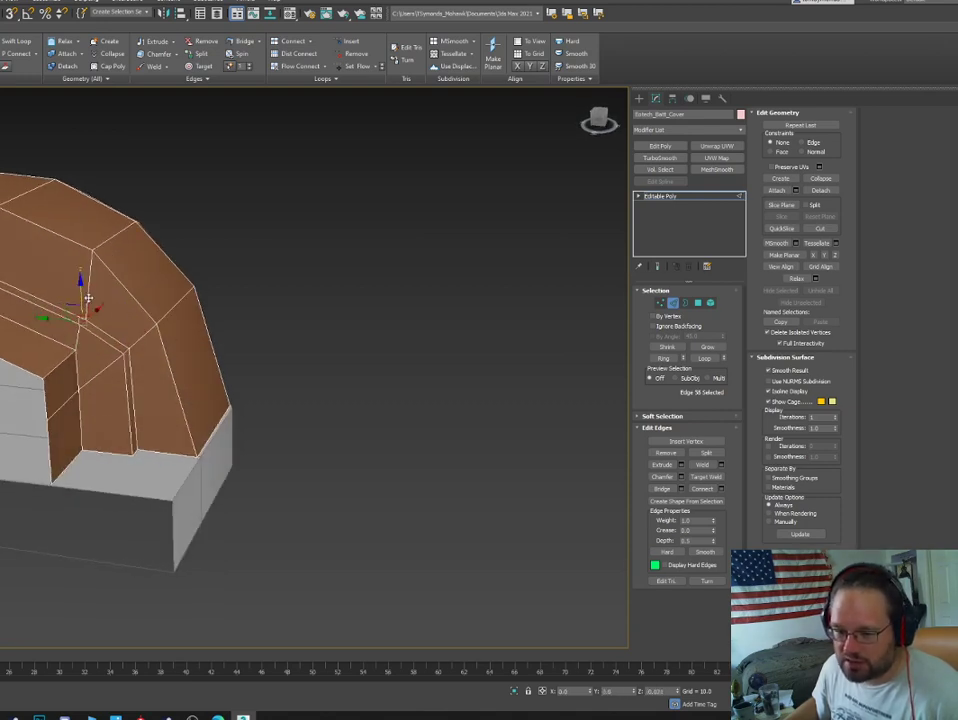
drag(80, 293, 60, 320)
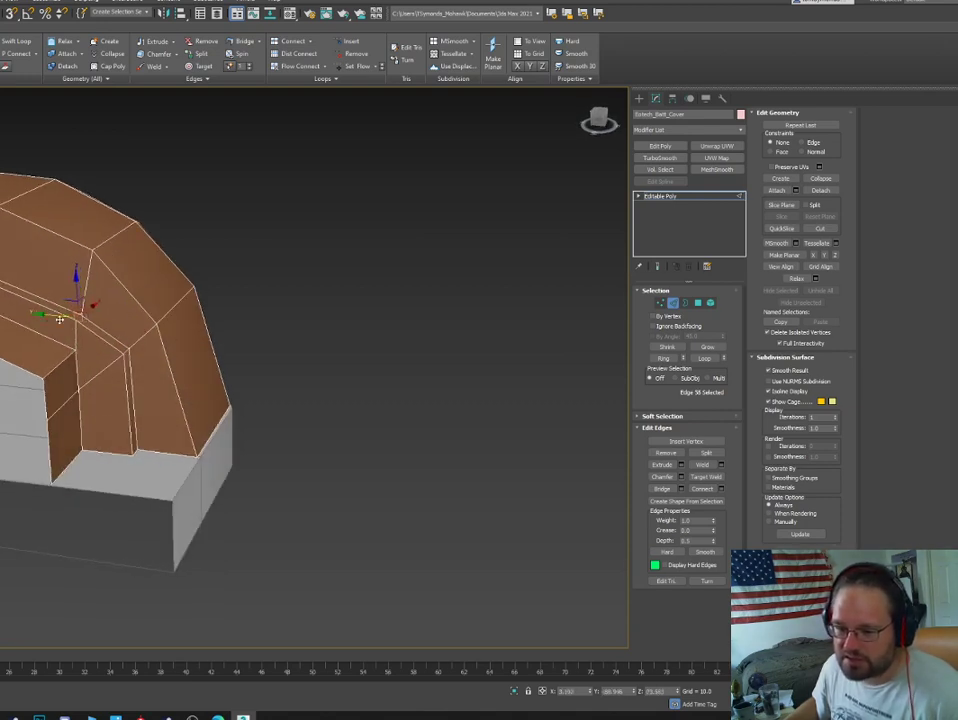
Shift the strip's lowest narrow polygon inward along Y and adjust the short cross edge at its upper end.
key(4)
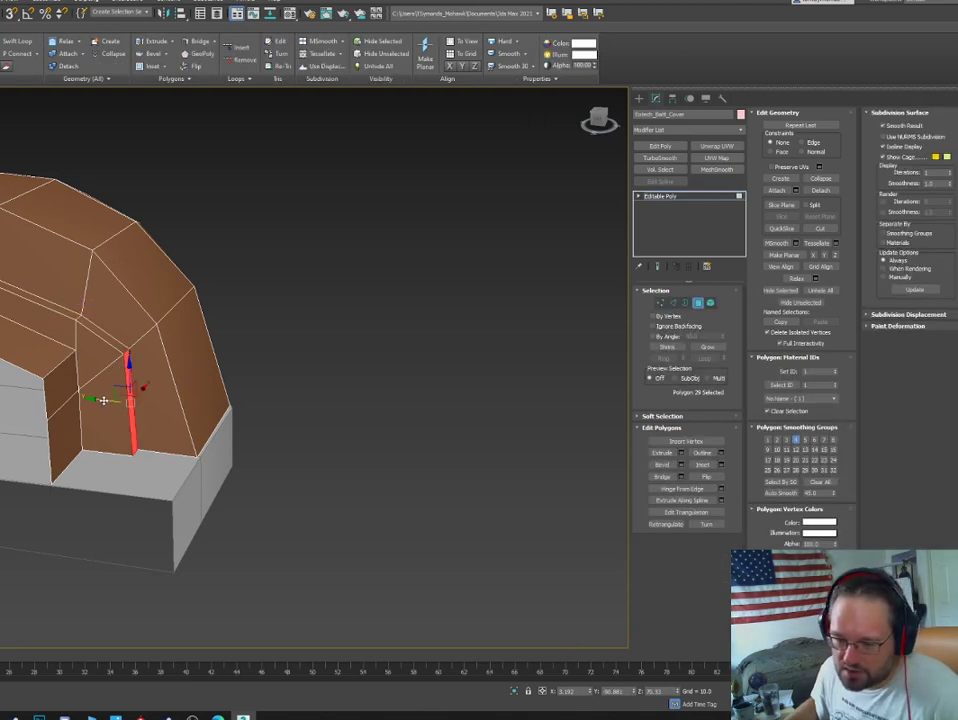
key(2)
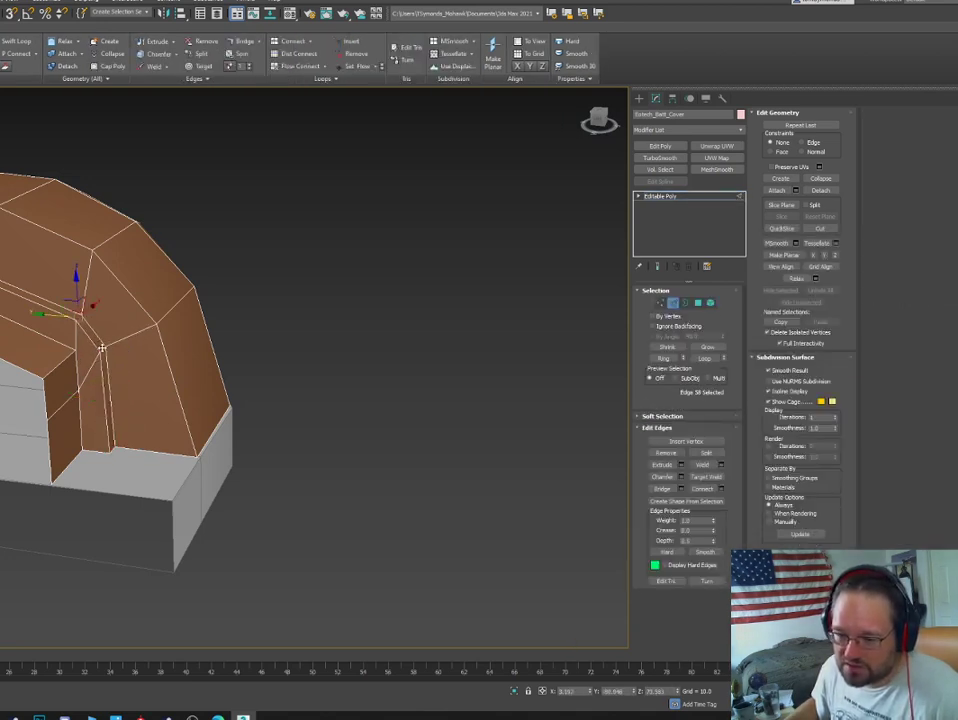
click(103, 320)
alt+middle_drag(103, 330, 65, 356)
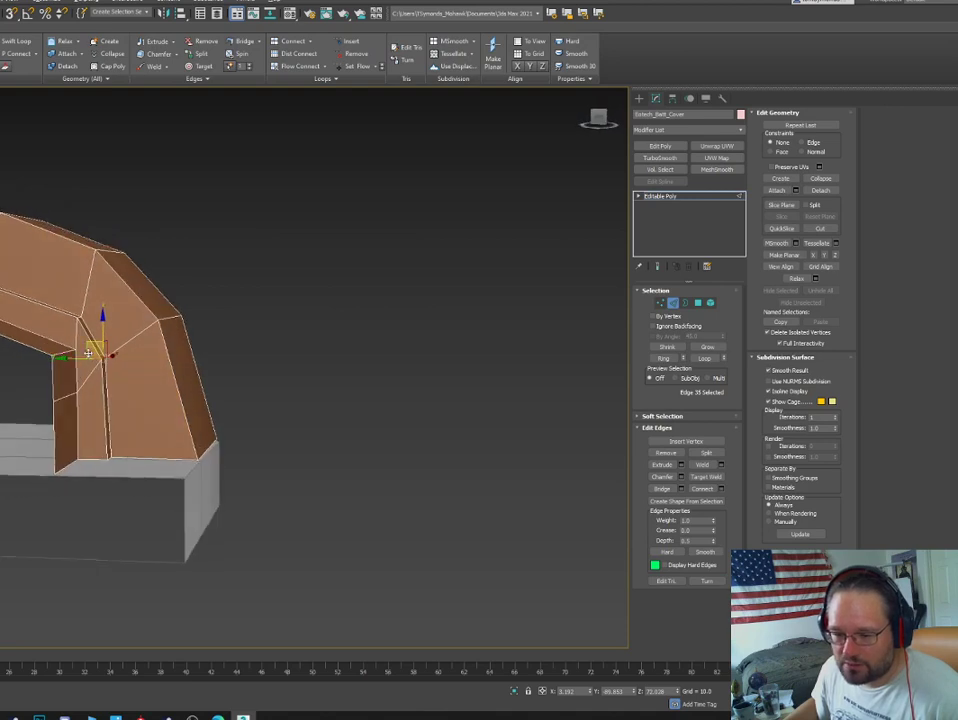
Move the upper inner corner edge of the cover's end opening inward along Y to angle the inner wall.
click(60, 355)
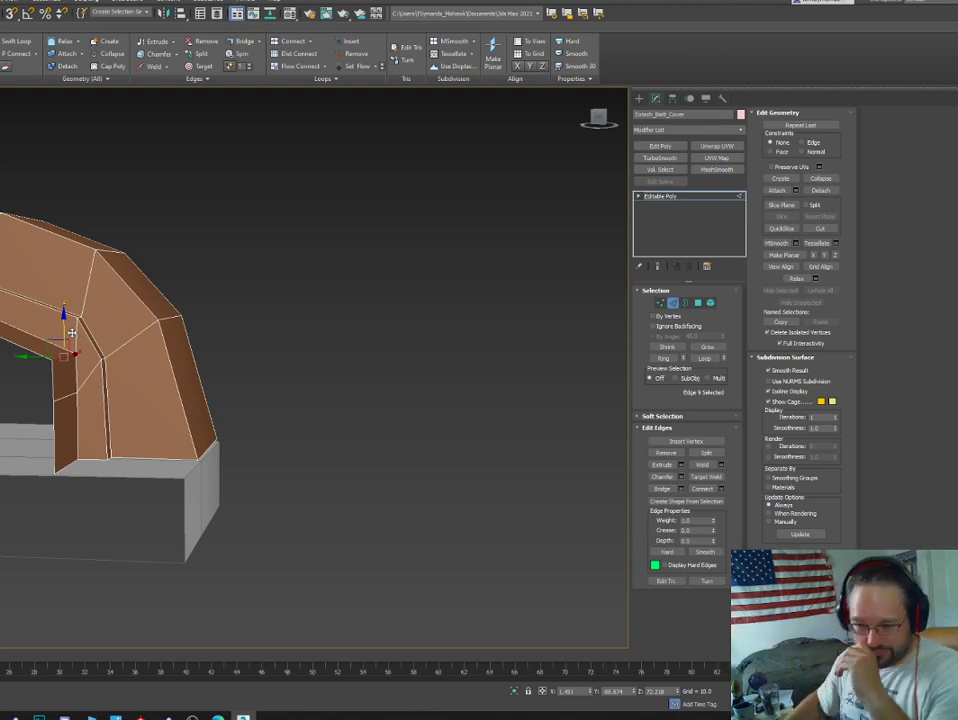
scroll(68, 400, up, 5)
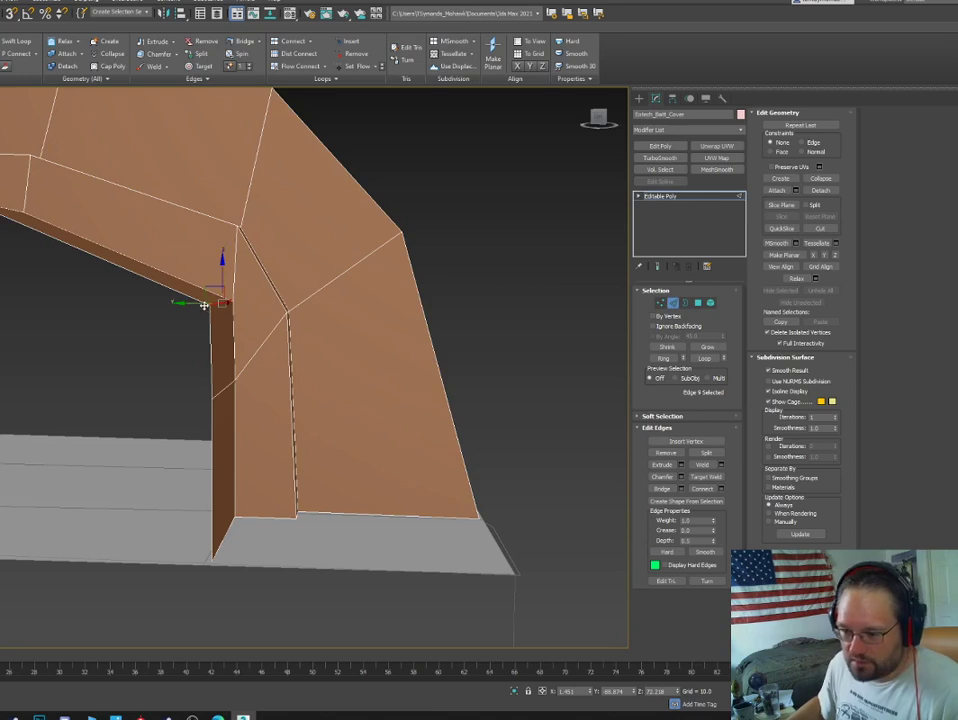
drag(196, 302, 186, 302)
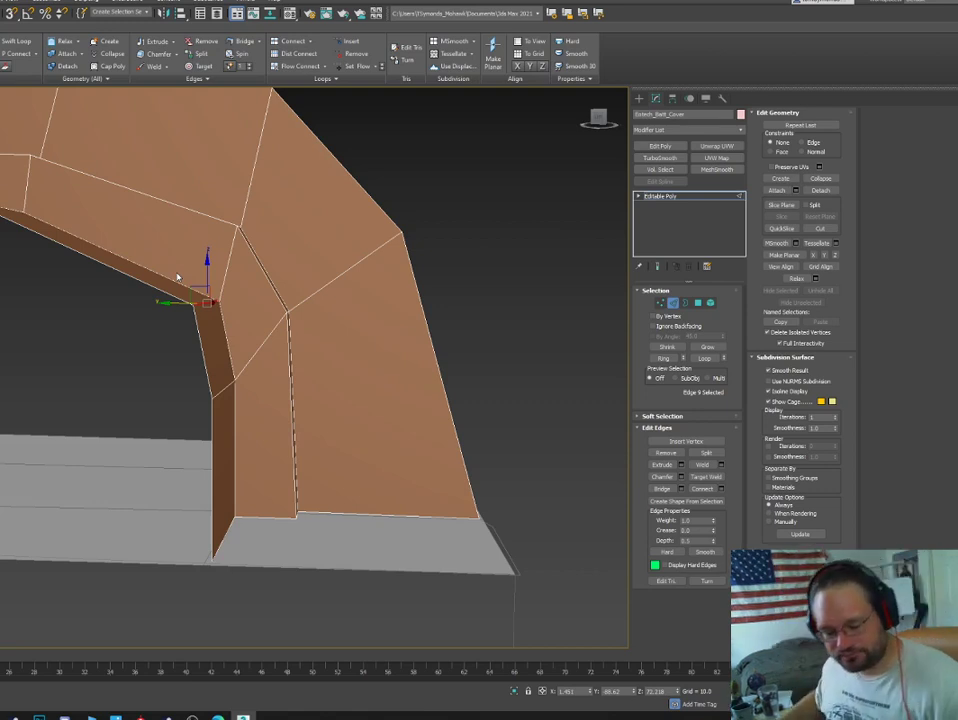
alt+middle_drag(103, 344, 207, 393)
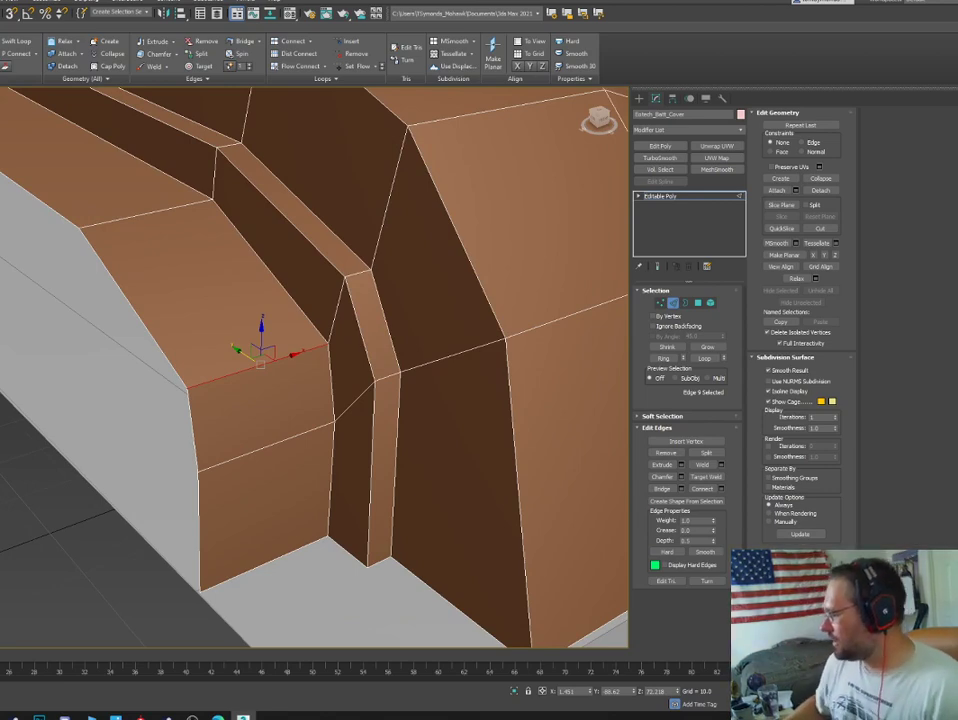
Leave edge editing, examine how the battery cover meets the sight's main body, and select the main body.
alt+middle_drag(222, 287, 88, 333)
scroll(88, 333, down, 4)
middle_drag(333, 336, 264, 380)
scroll(349, 372, down, 4)
click(672, 303)
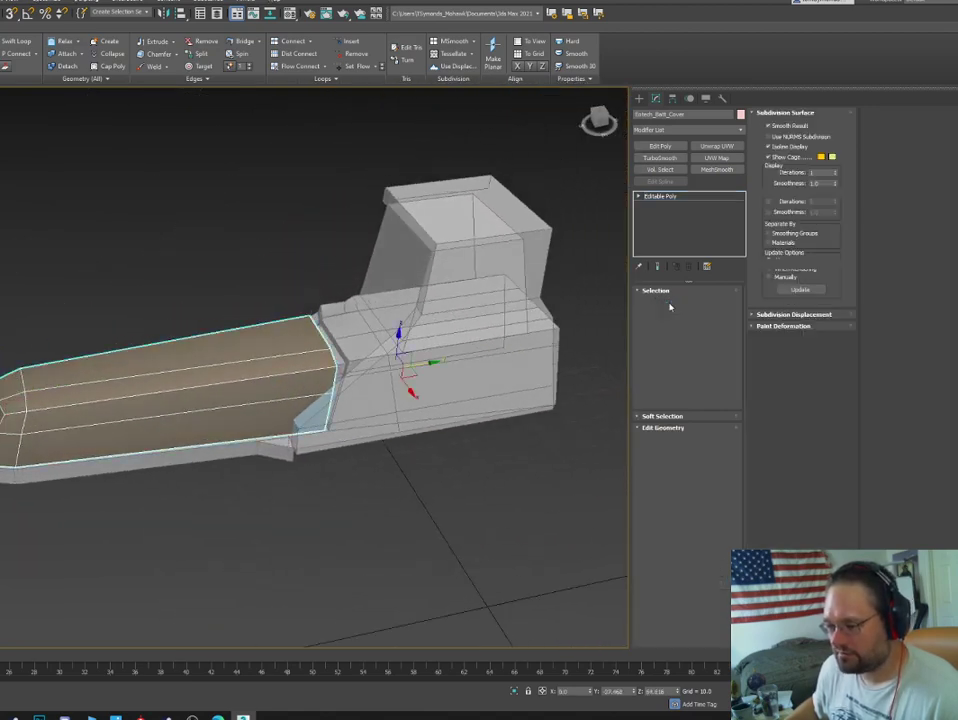
click(396, 285)
mouse_move(396, 285)
alt+middle_down()
mouse_move(424, 293)
mouse_move(388, 281)
alt+middle_up()
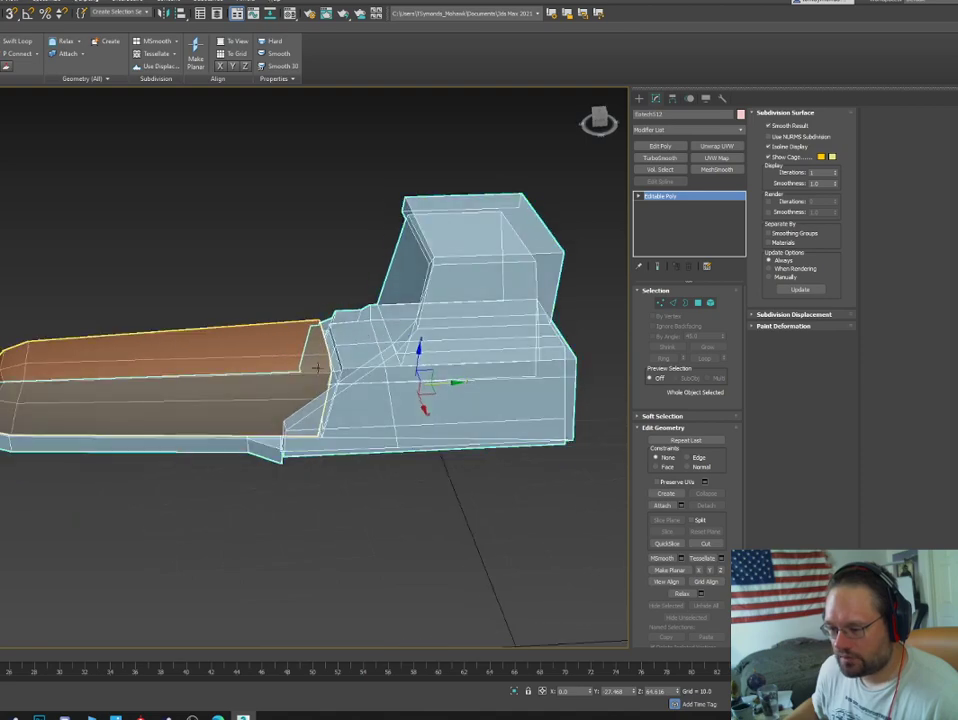
click(315, 367)
mouse_move(362, 367)
alt+middle_down()
mouse_move(294, 400)
mouse_move(373, 359)
alt+middle_up()
click(352, 423)
Create a cylinder of radius 2.7 and height about 19.775 beside the main body, with 1 height segment and 8 sides.
click(639, 98)
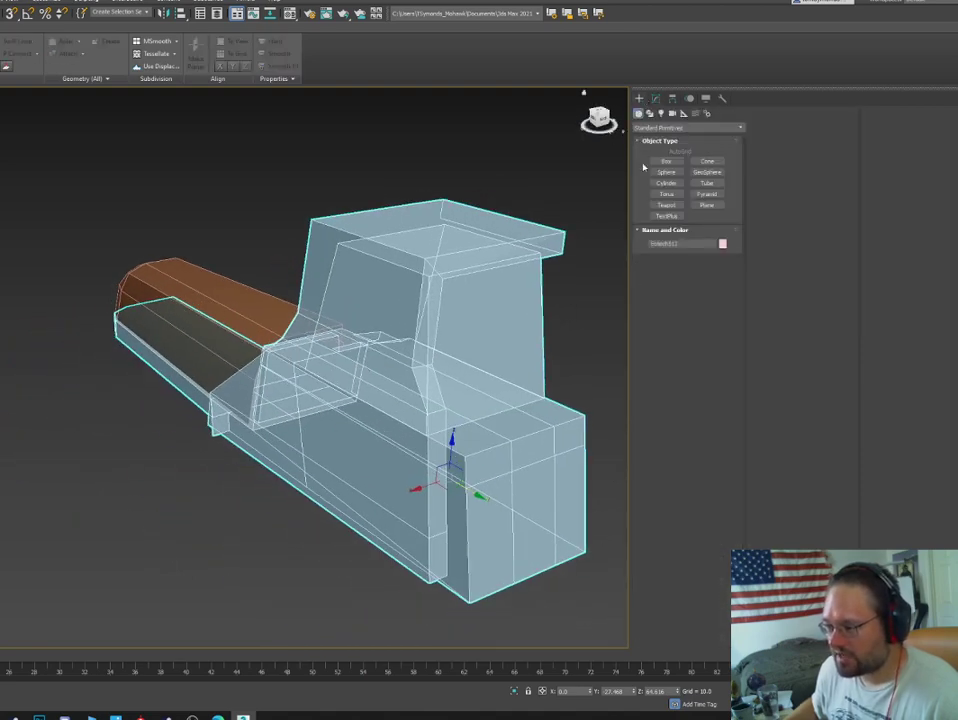
click(667, 184)
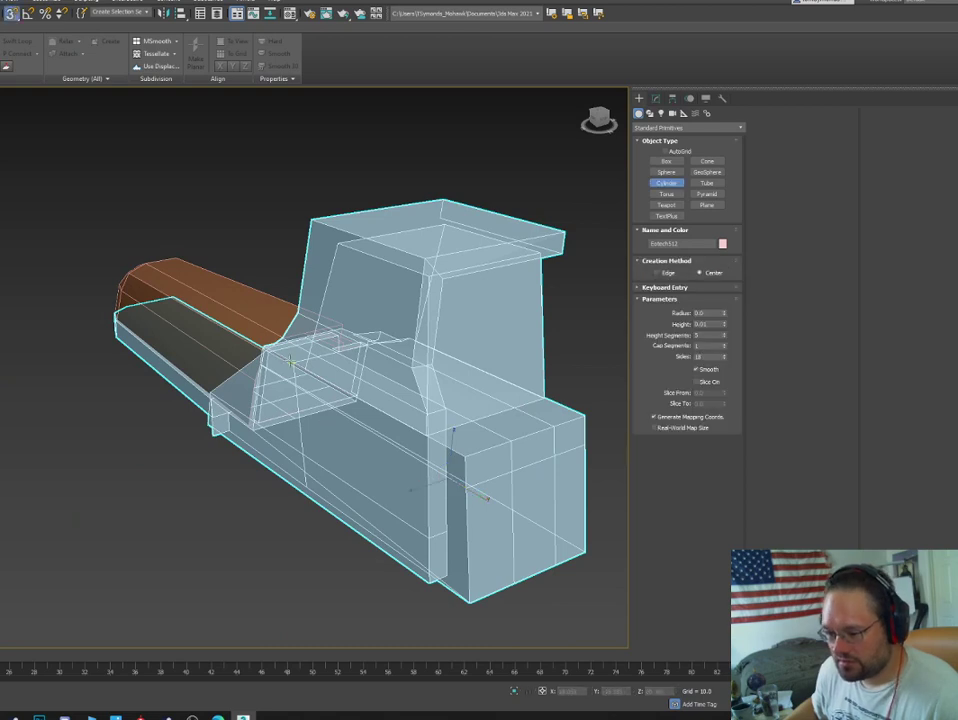
drag(294, 364, 286, 333)
drag(297, 317, 298, 384)
click(229, 289)
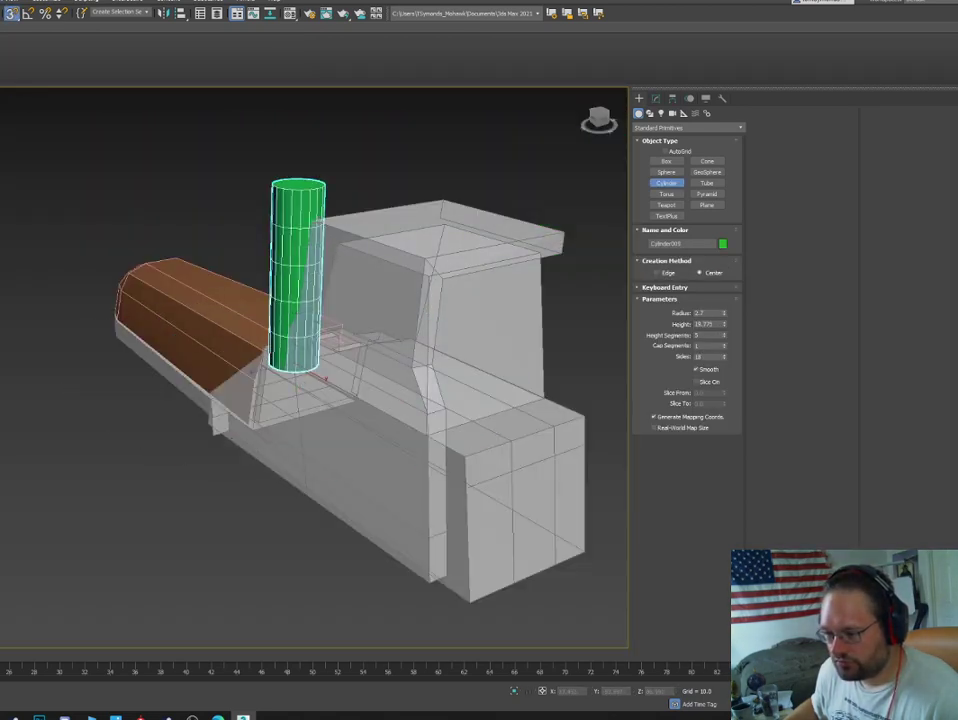
right_click(229, 289)
click(656, 98)
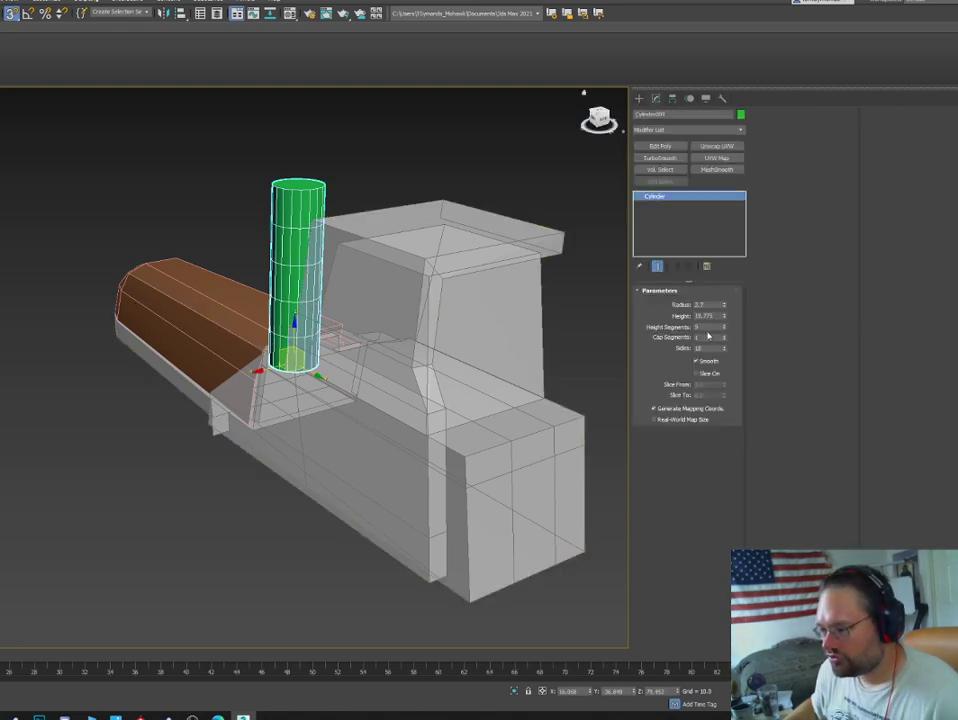
right_click(724, 327)
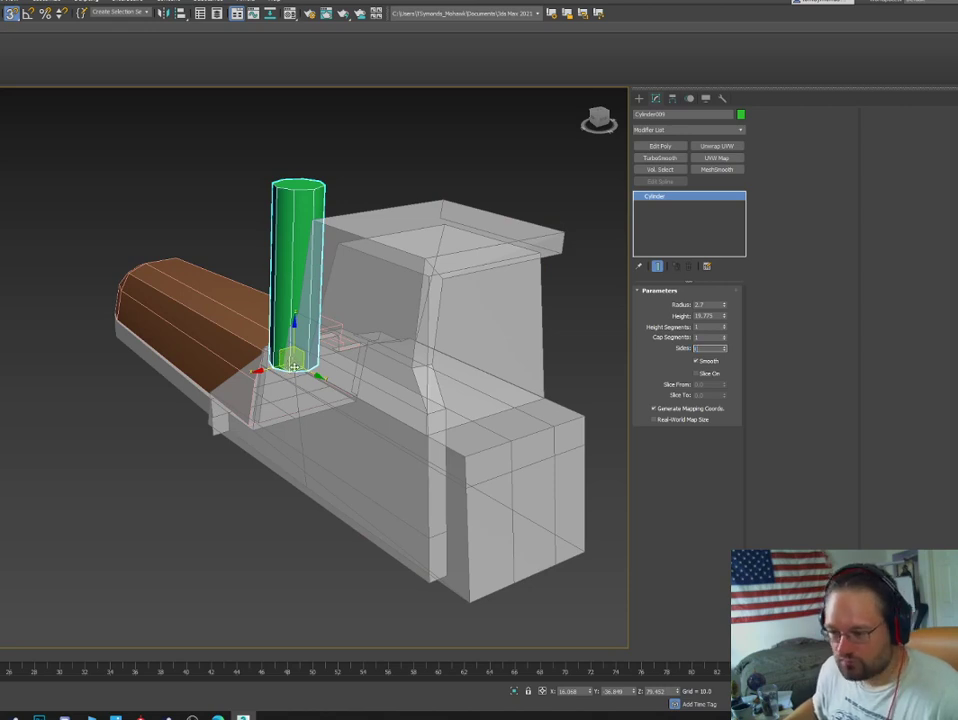
alt+middle_drag(372, 230, 276, 345)
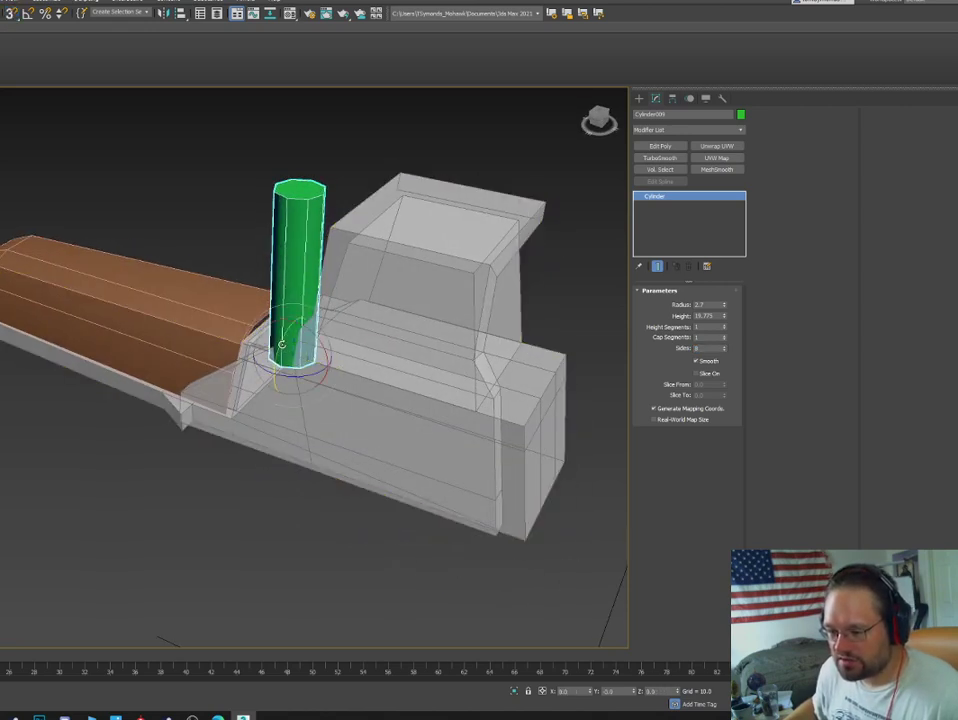
drag(282, 344, 251, 408)
key(ctrl+z)
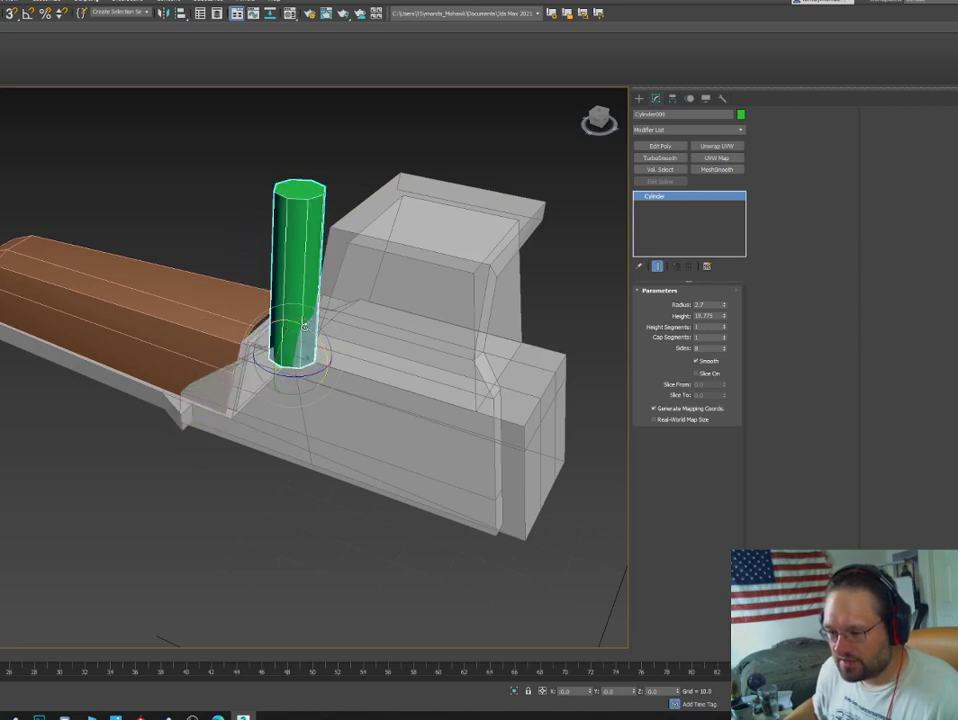
drag(304, 326, 246, 395)
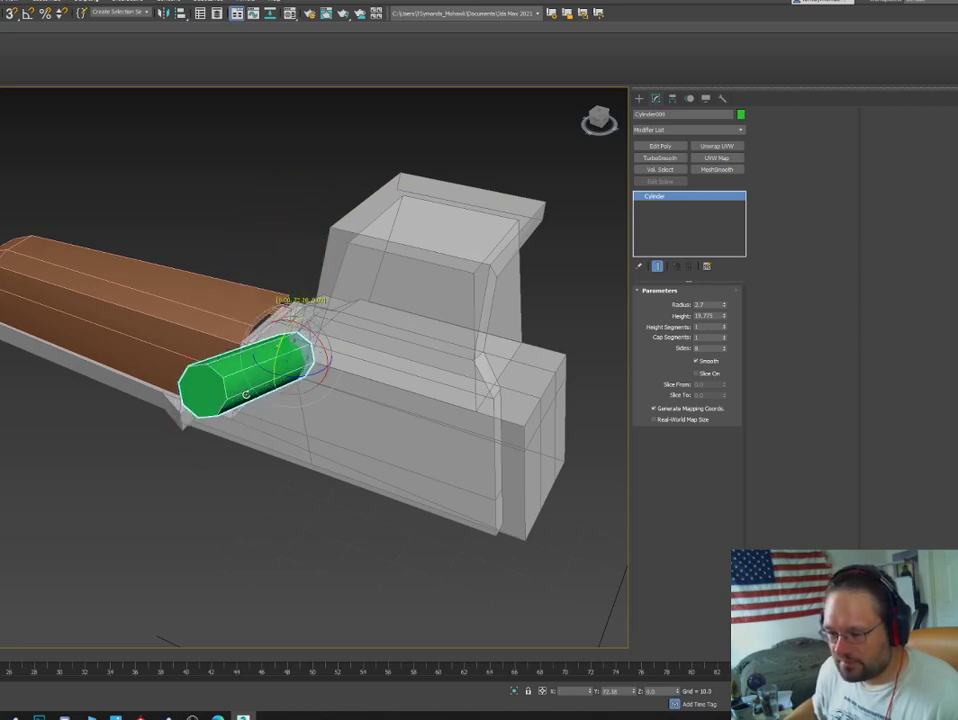
key(ctrl+z)
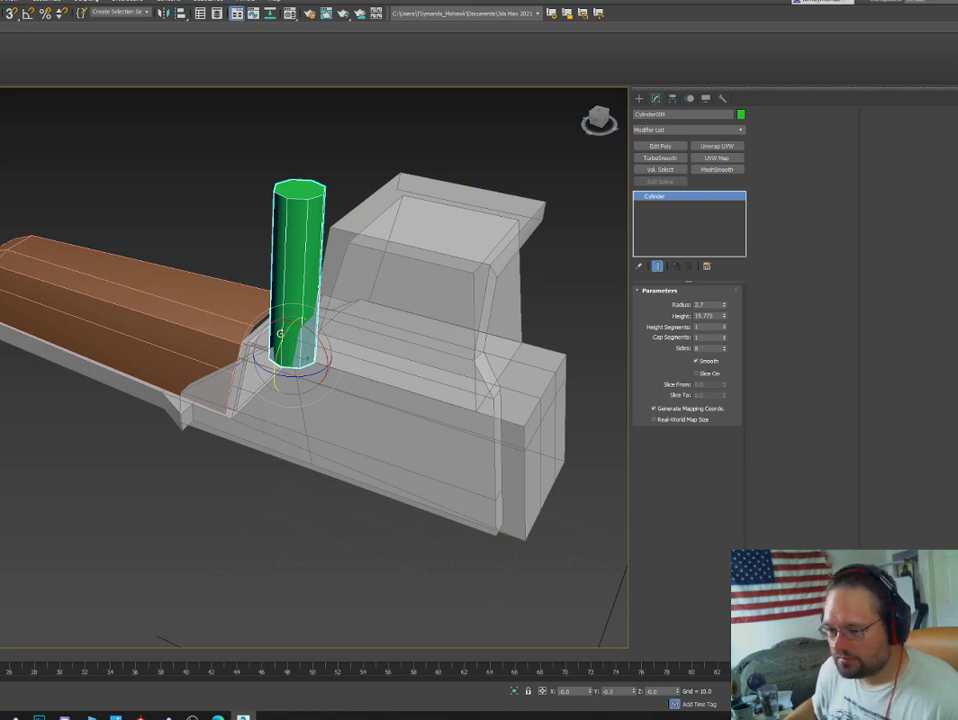
Rotate the cylinder to horizontal so it points outward from the main body, and lower it against the body's side.
drag(282, 333, 255, 376)
alt+middle_drag(255, 376, 366, 363)
key(w)
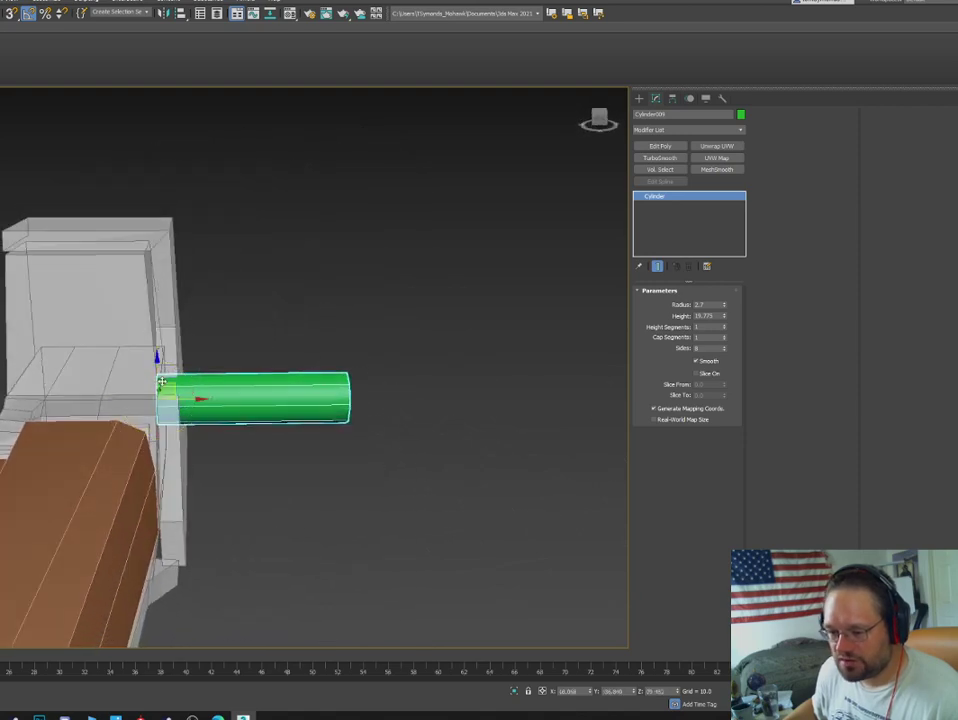
drag(165, 383, 192, 458)
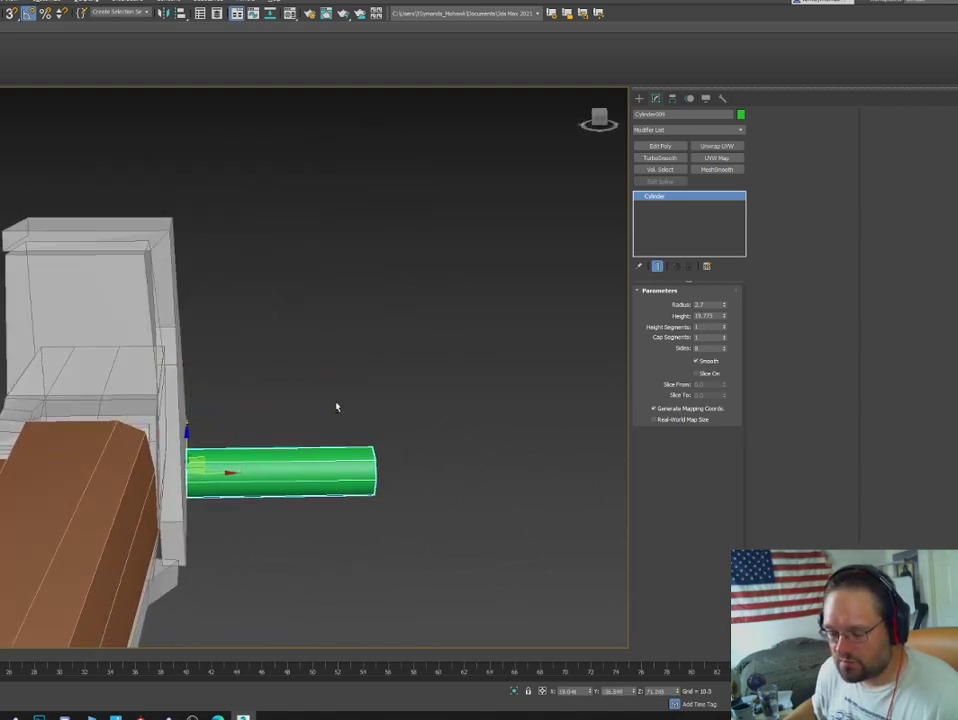
alt+middle_drag(336, 406, 316, 501)
Convert the cylinder to an Editable Poly and move its outer cap along X toward the body to leave a short disc.
right_click(321, 506)
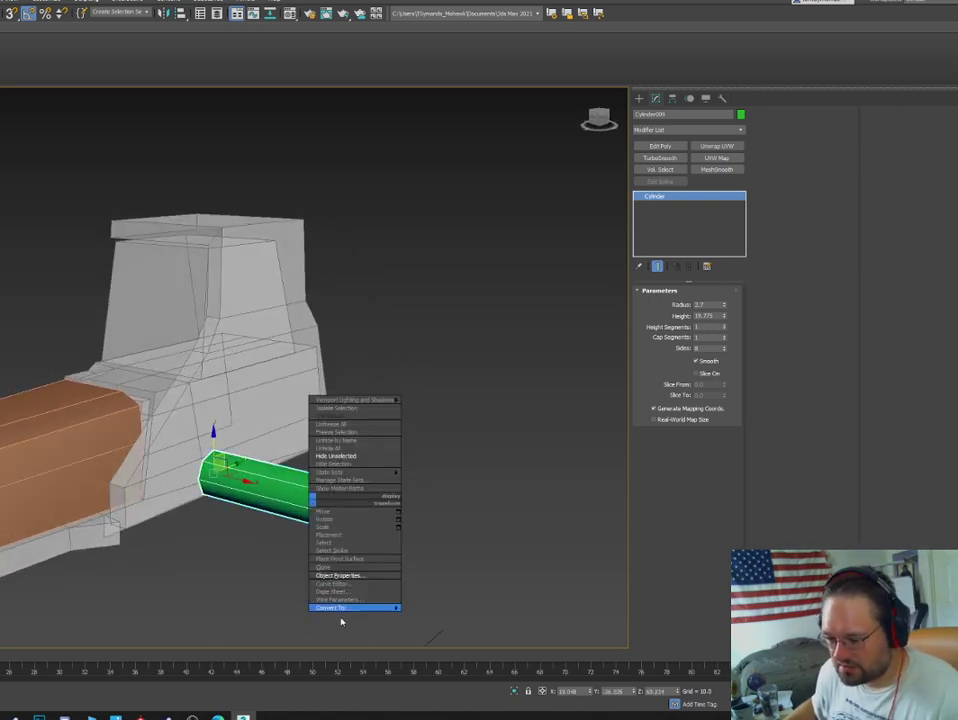
mouse_move(342, 612)
click(434, 625)
key(4)
click(364, 511)
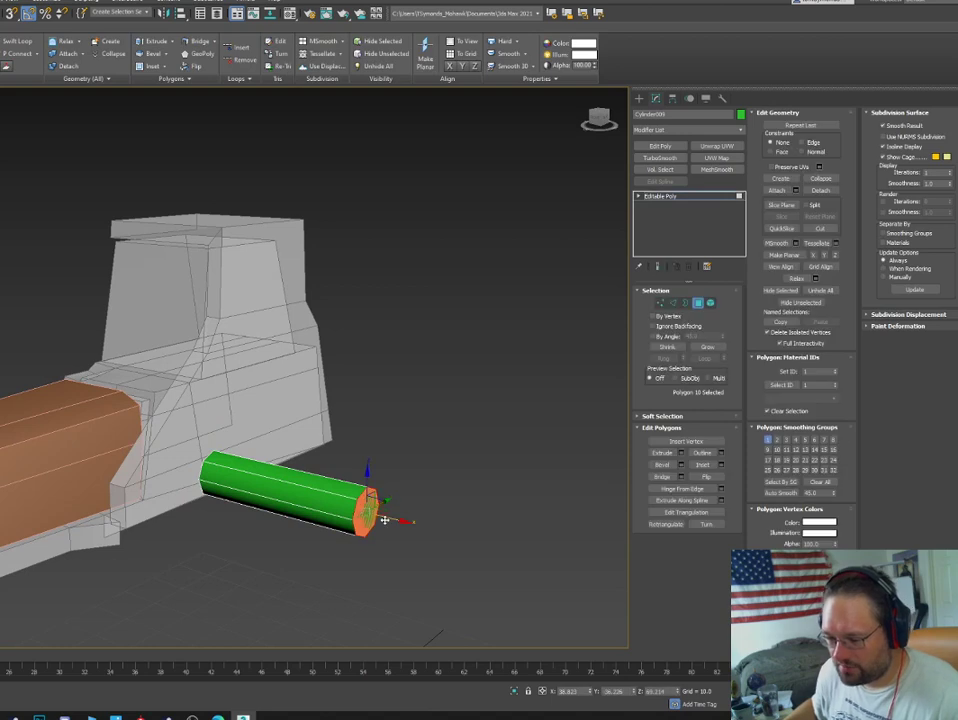
drag(390, 519, 248, 496)
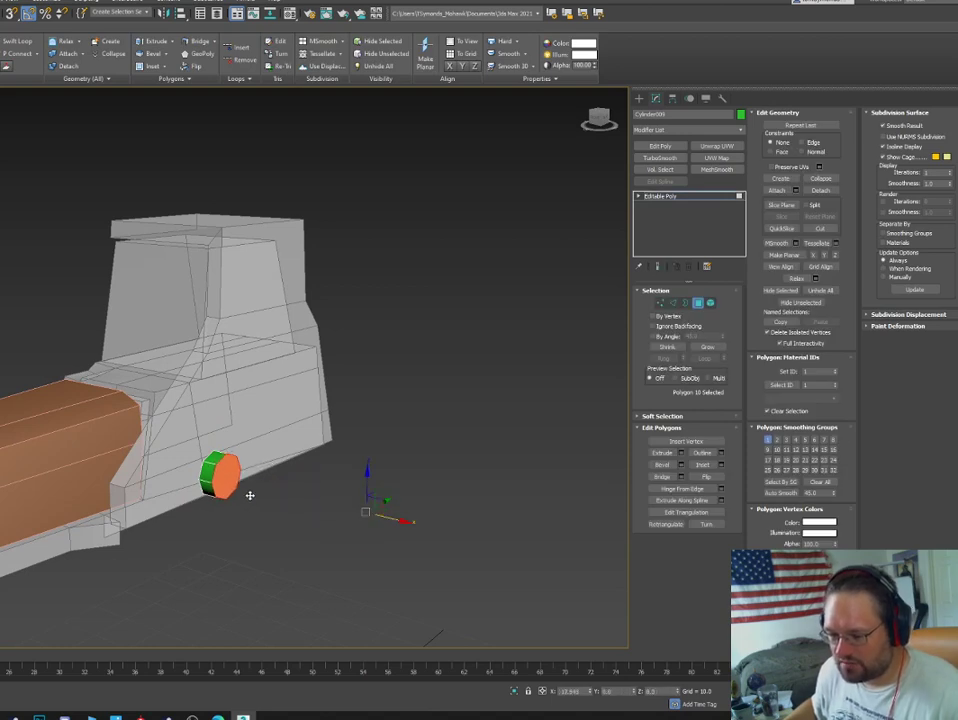
Scale the whole disc element up uniformly and move the disc along Y on the main body's side, away from the battery cover.
key(5)
click(215, 469)
key(r)
drag(207, 464, 187, 445)
alt+middle_drag(187, 444, 128, 452)
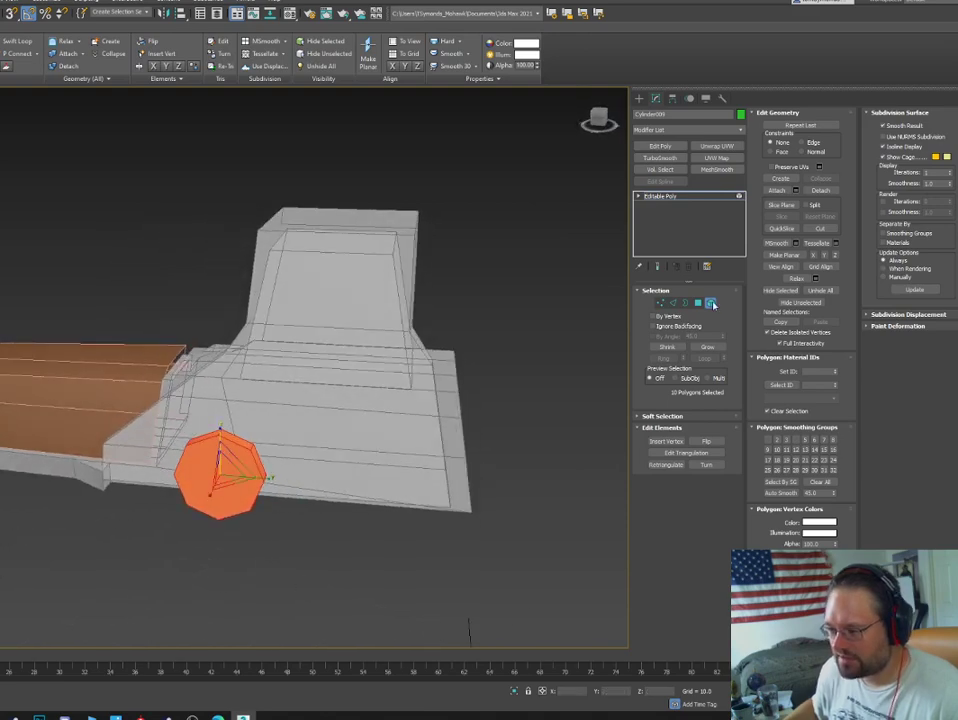
click(711, 303)
alt+middle_drag(300, 370, 283, 432)
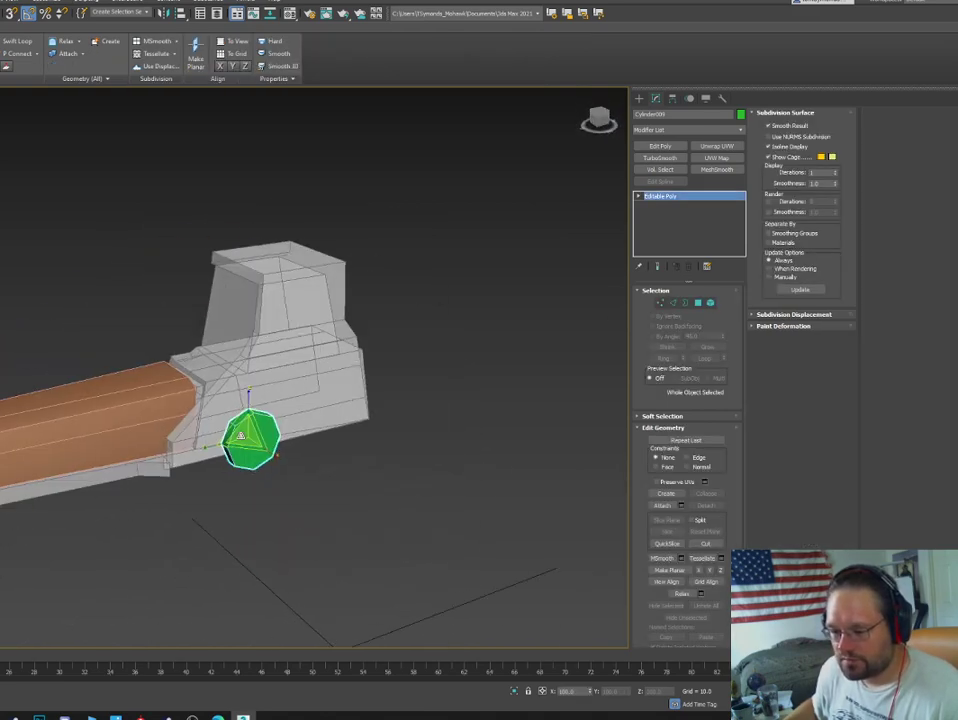
drag(281, 433, 307, 425)
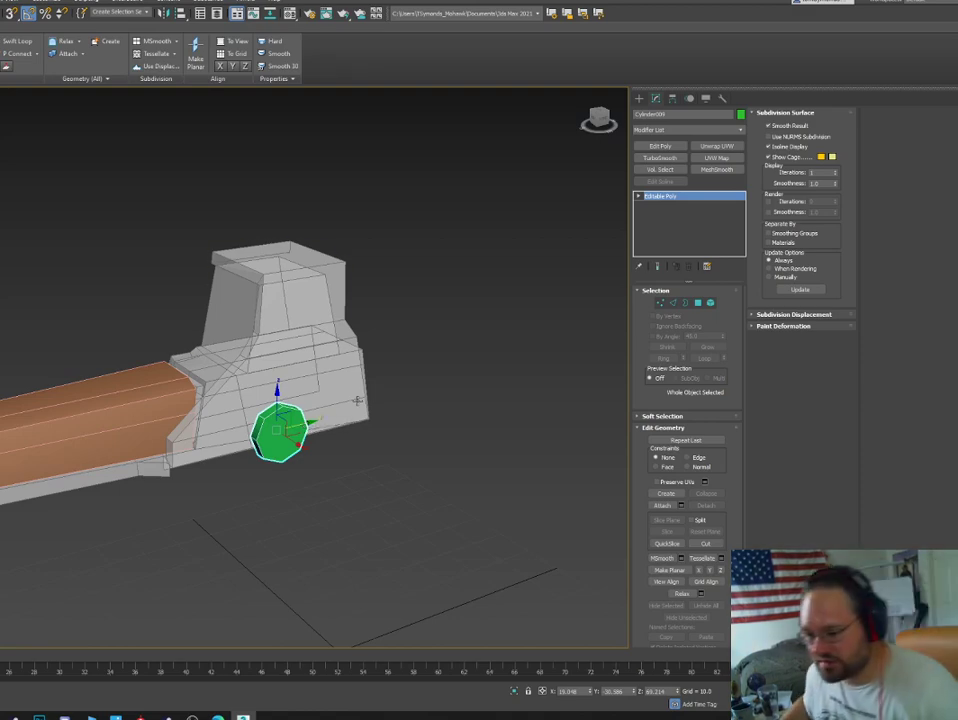
alt+middle_drag(318, 378, 275, 457)
key(e)
scroll(280, 450, up, 2)
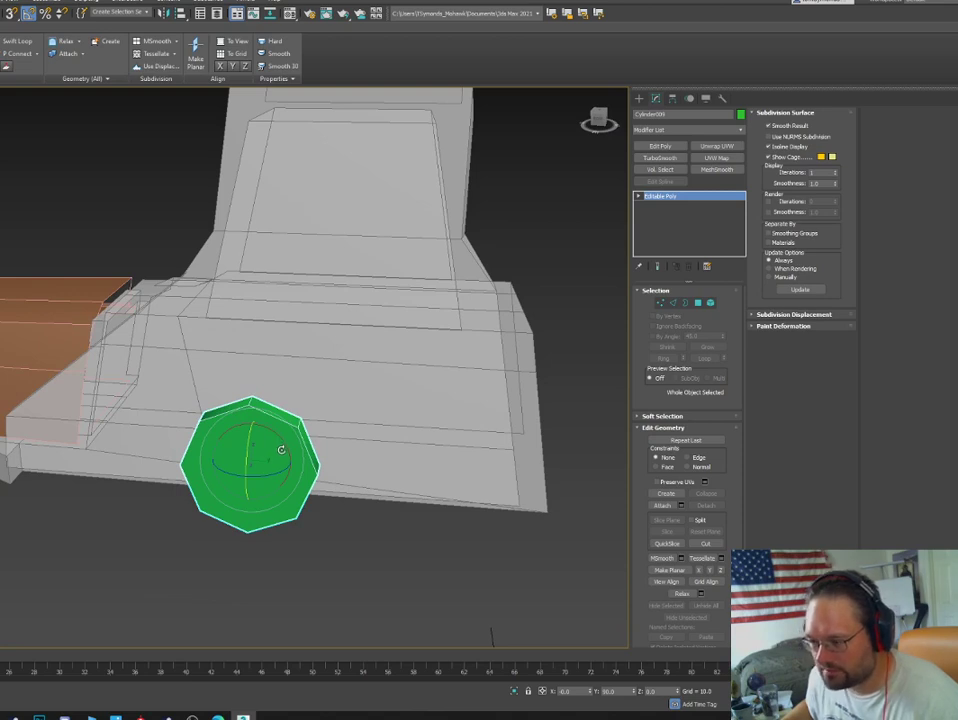
scroll(256, 410, up, 2)
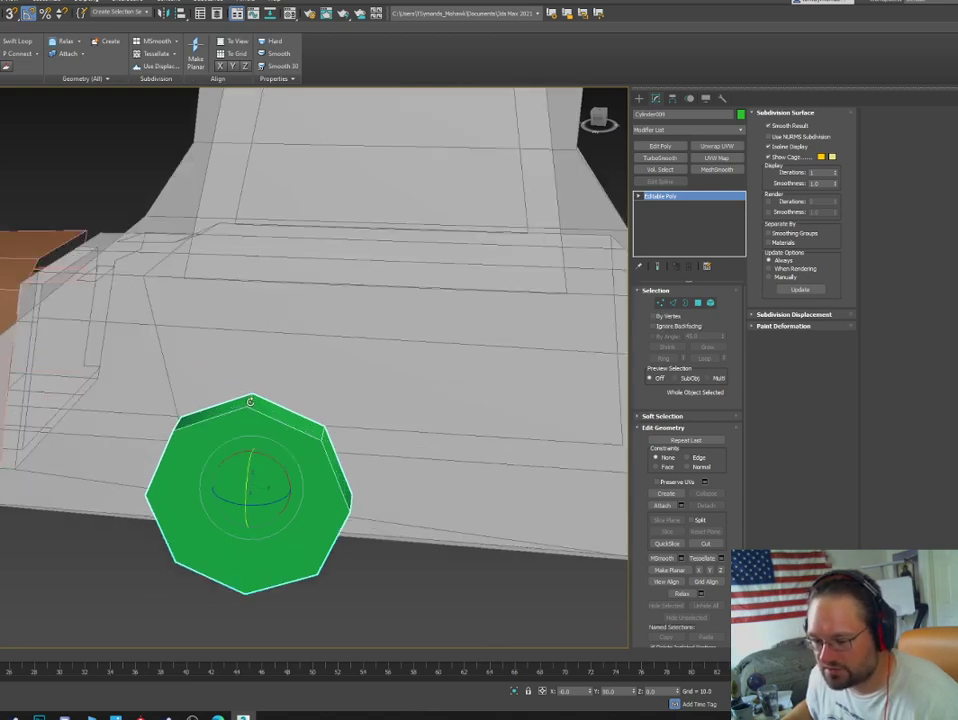
key(2)
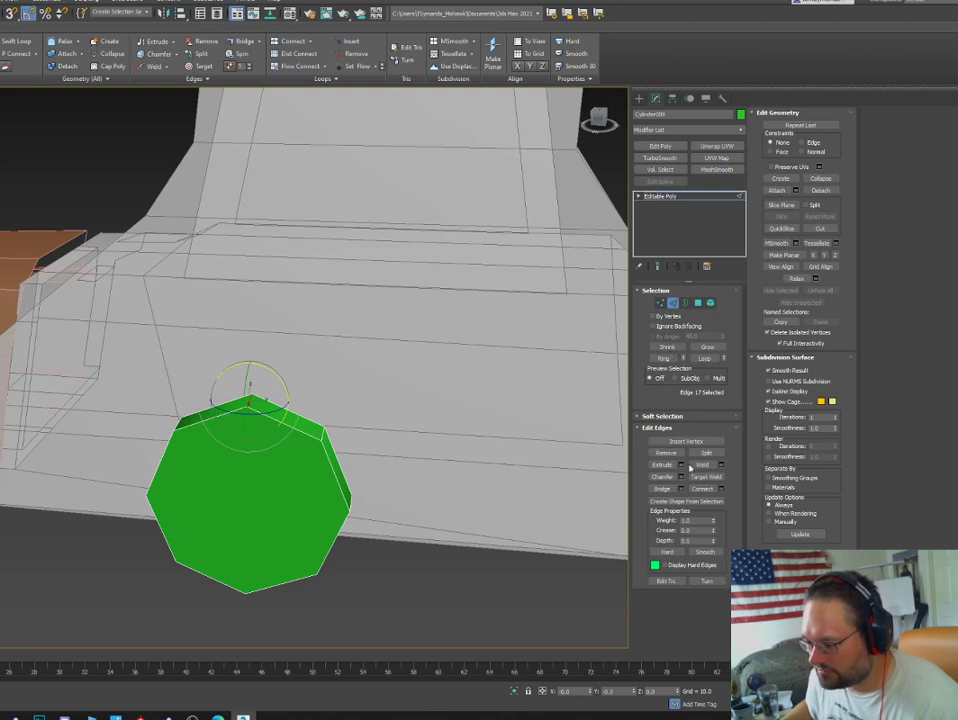
click(662, 358)
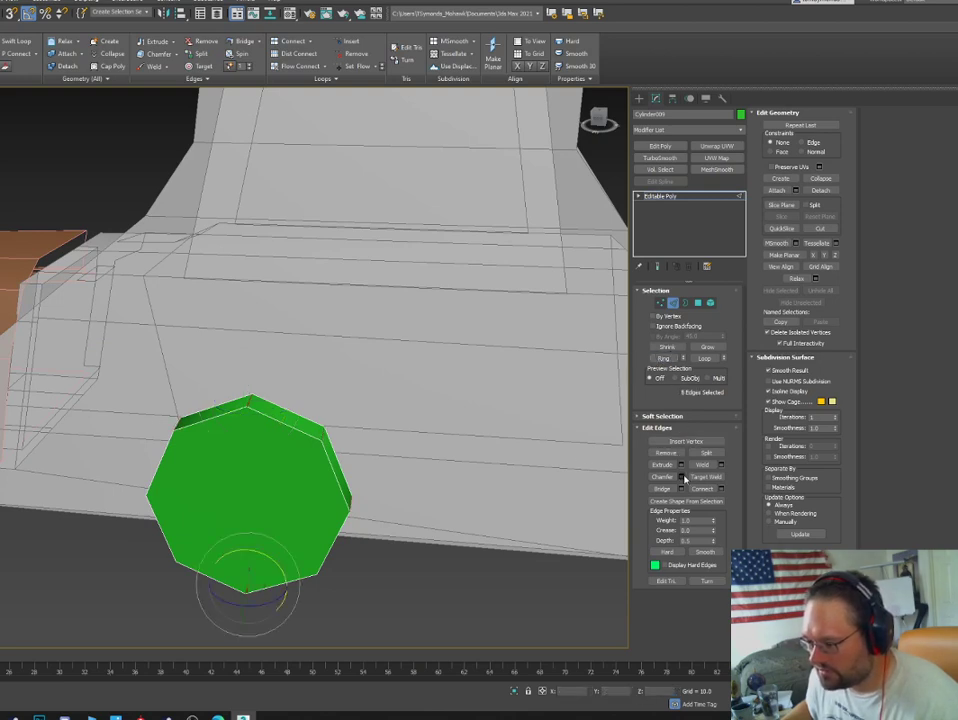
click(681, 476)
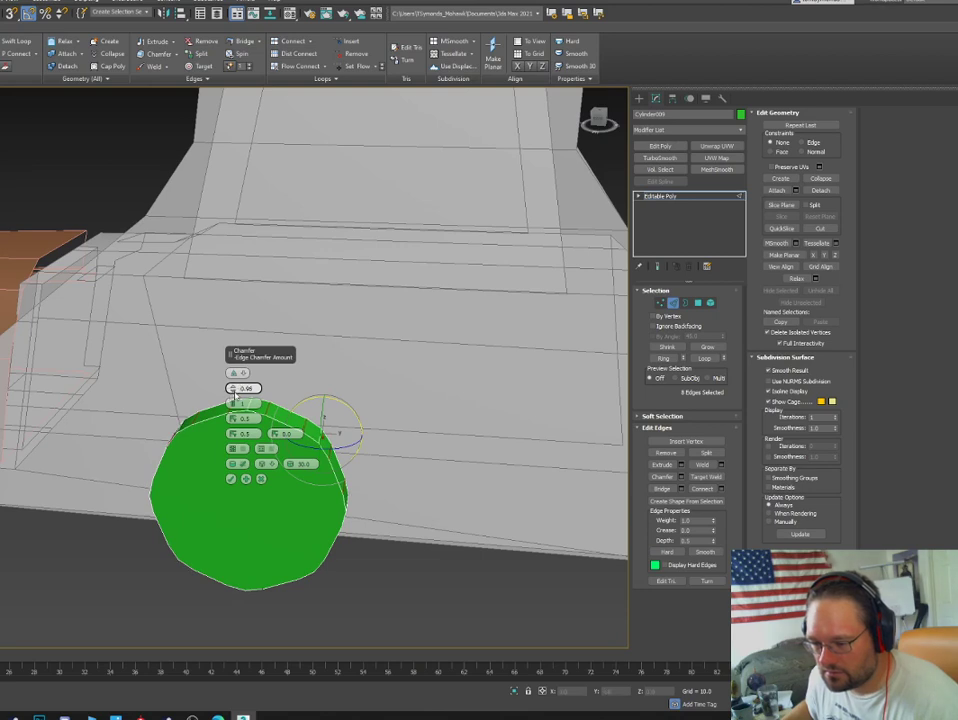
mouse_move(233, 389)
mouse_down()
mouse_move(233, 378)
mouse_move(233, 389)
mouse_up()
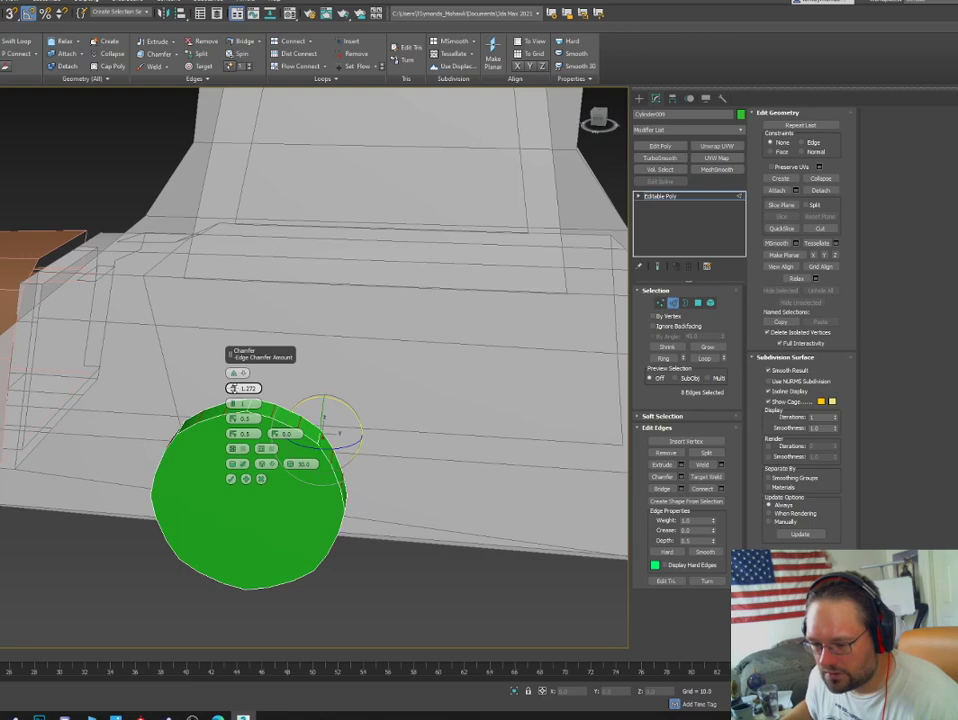
alt+middle_drag(265, 487, 340, 480)
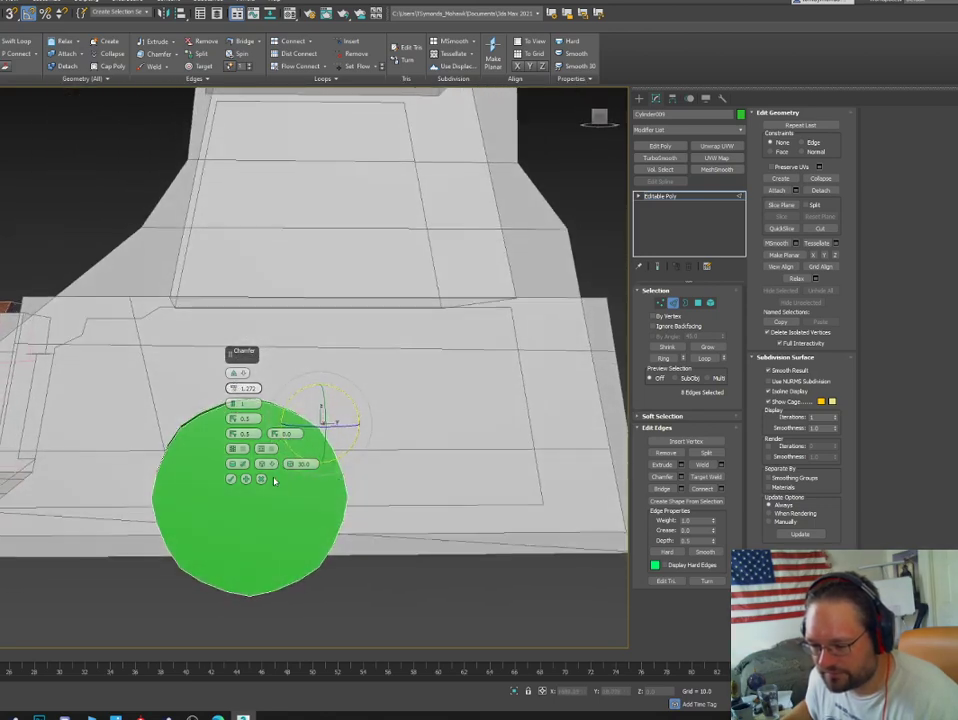
click(262, 479)
click(673, 302)
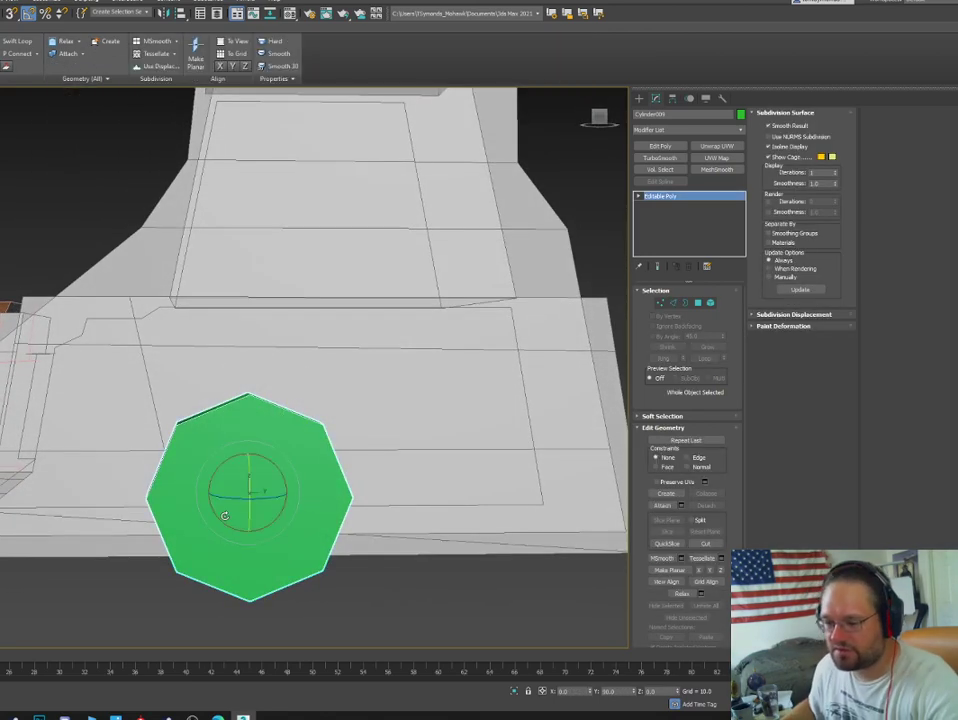
Delete the eight-sided disc and create a new cylinder beside the main body, about 3.835 in radius and 13.636 in height.
key(Delete)
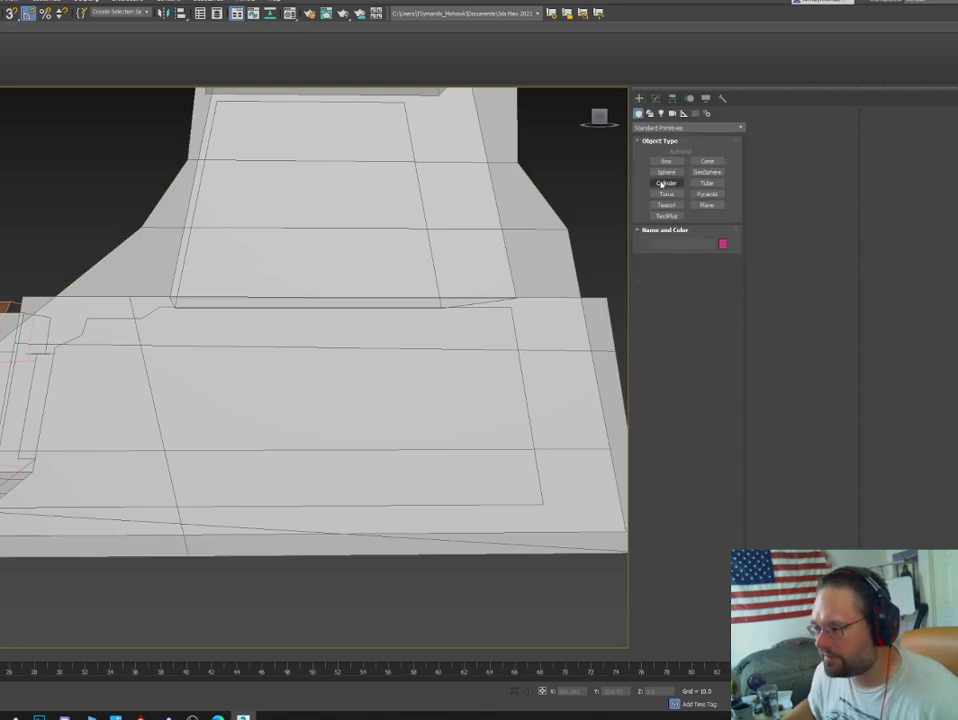
click(664, 183)
alt+middle_drag(128, 310, 260, 444)
scroll(186, 479, down, 4)
key(s)
drag(278, 457, 295, 481)
click(297, 346)
Rotate the cylinder 90 degrees about Y so it points outward from the main body, and lower it toward the body's bottom edge.
key(e)
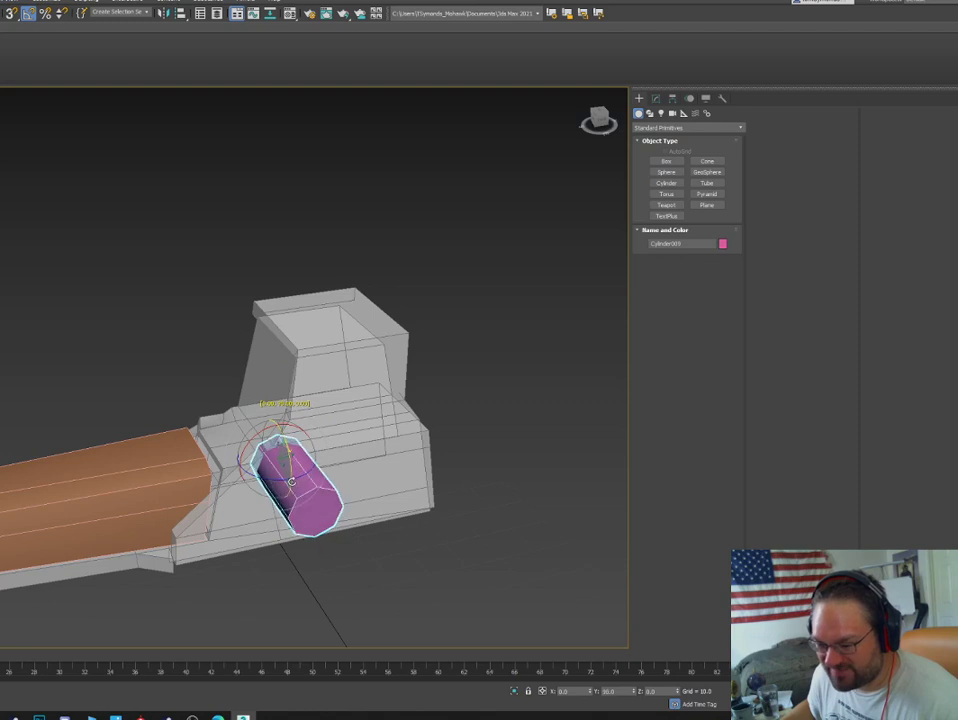
mouse_move(295, 481)
alt+middle_down()
mouse_move(345, 498)
mouse_move(288, 470)
alt+middle_up()
key(w)
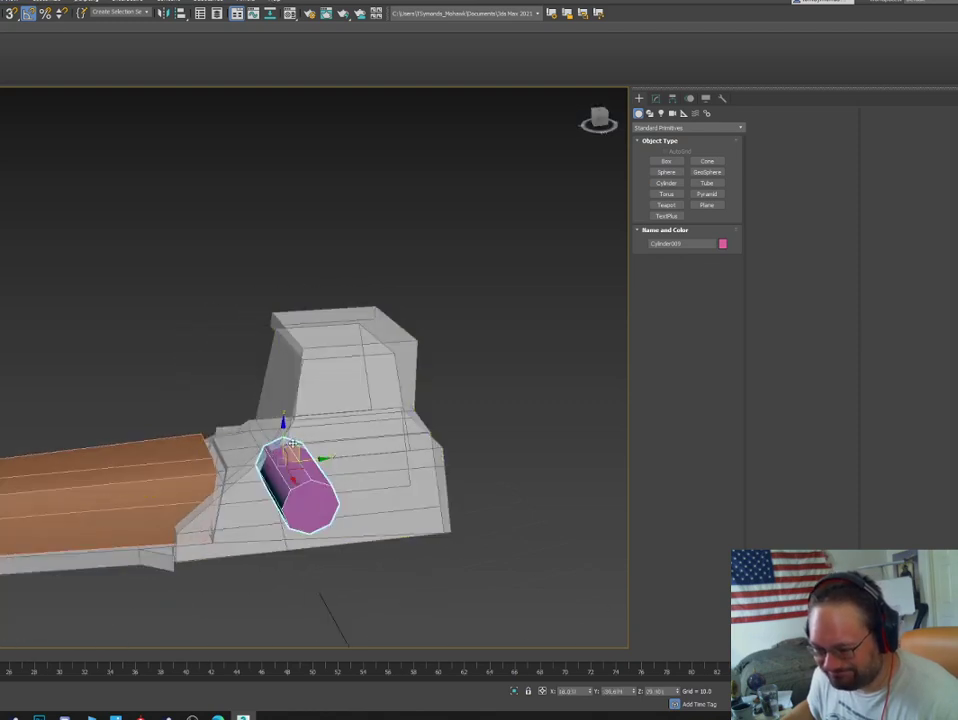
drag(300, 470, 343, 535)
Set the cylinder's number of sides to 20.
click(654, 99)
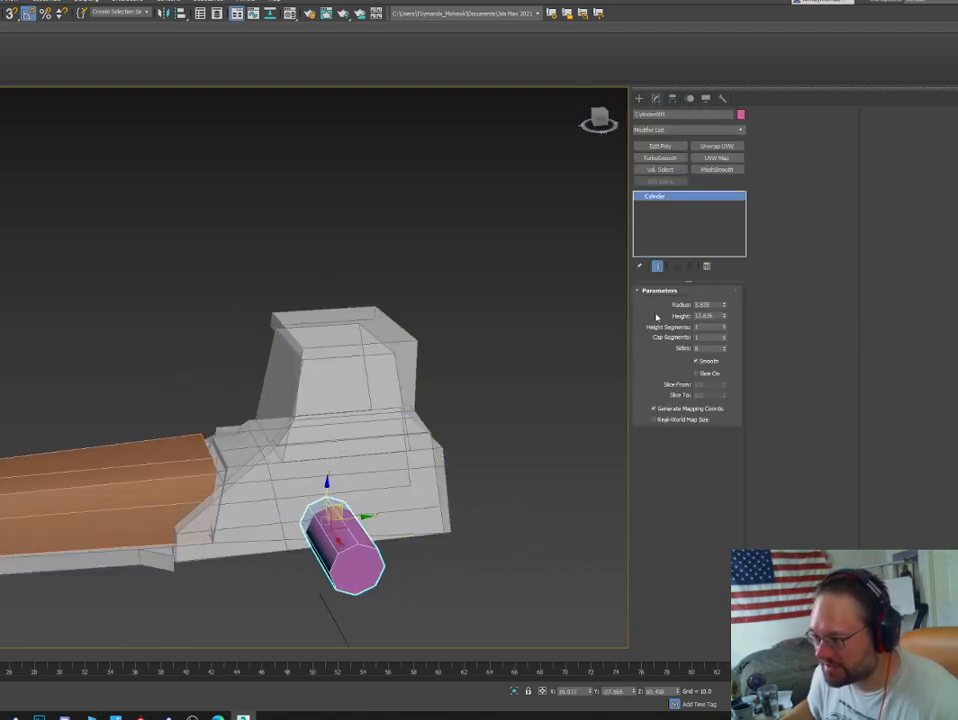
drag(725, 349, 723, 340)
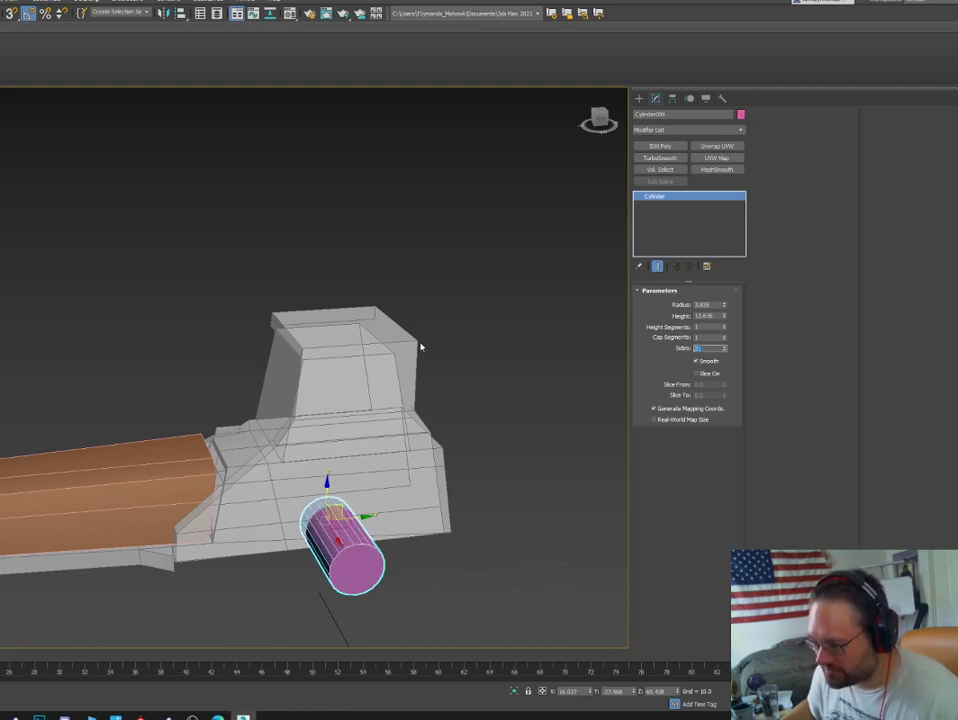
text(16)
key(Return)
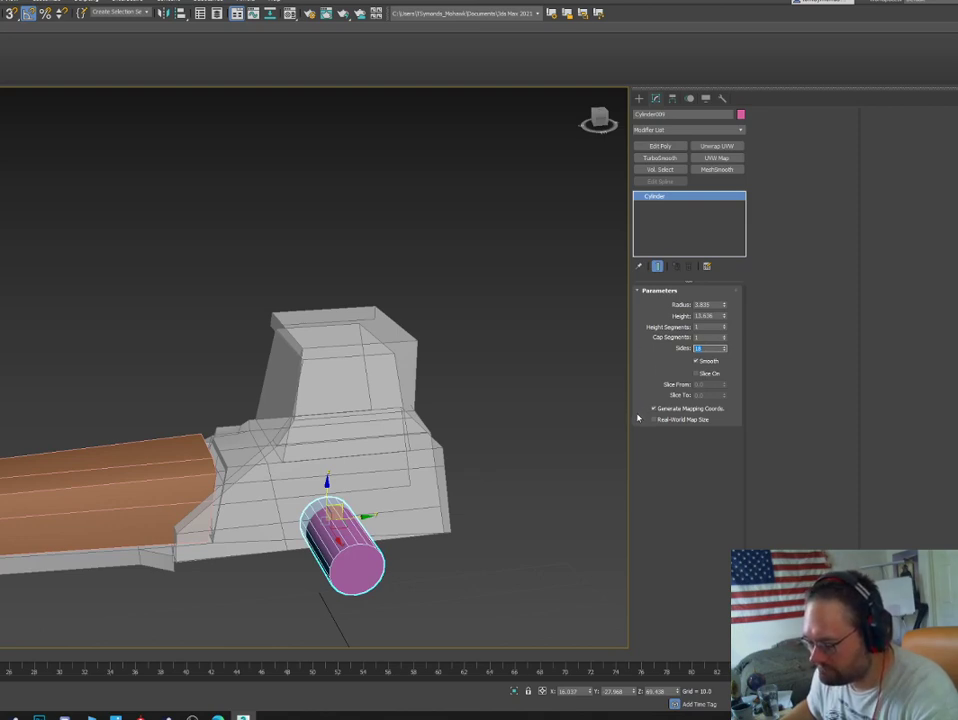
text(20)
key(Return)
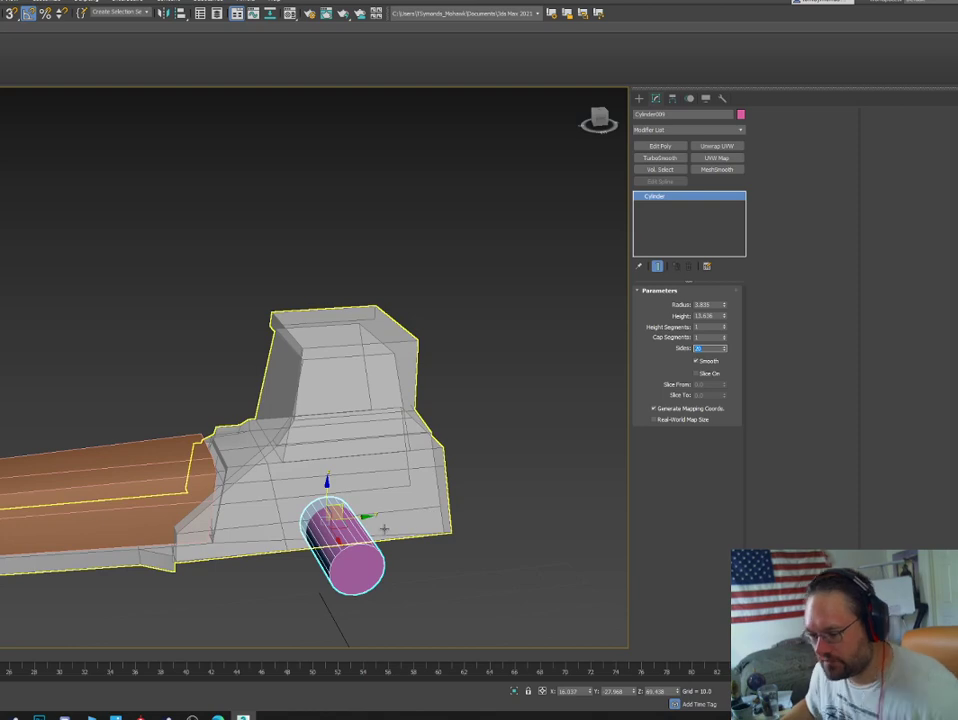
Reduce the cylinder's height to 1.227 and move the resulting disc outward along X to sit on the main body's side.
alt+middle_drag(422, 514, 291, 475)
scroll(350, 520, up, 3)
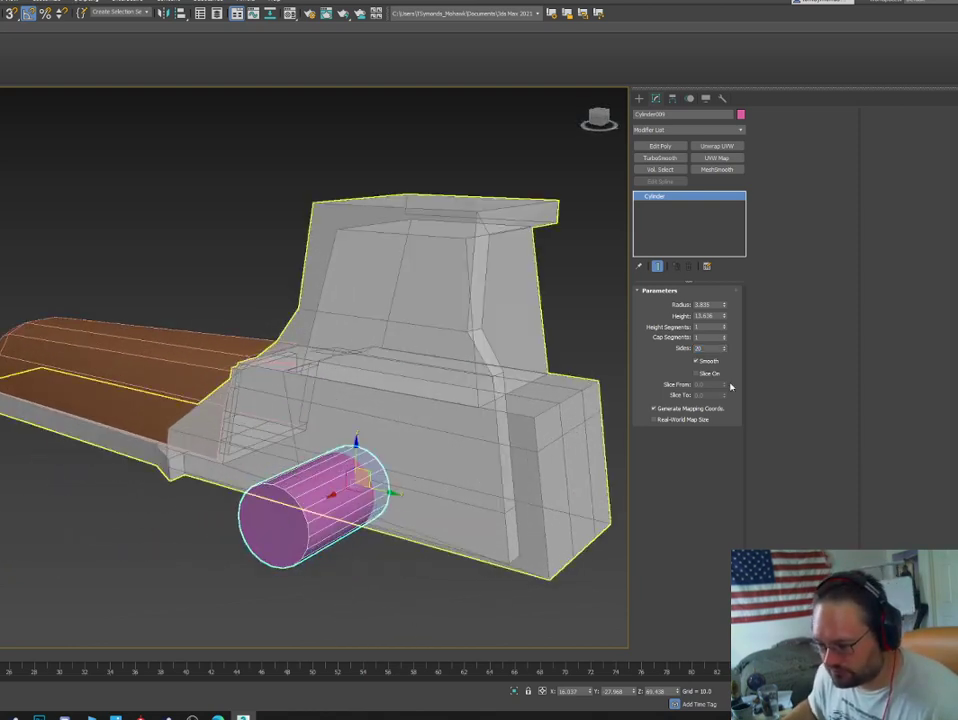
drag(724, 318, 724, 365)
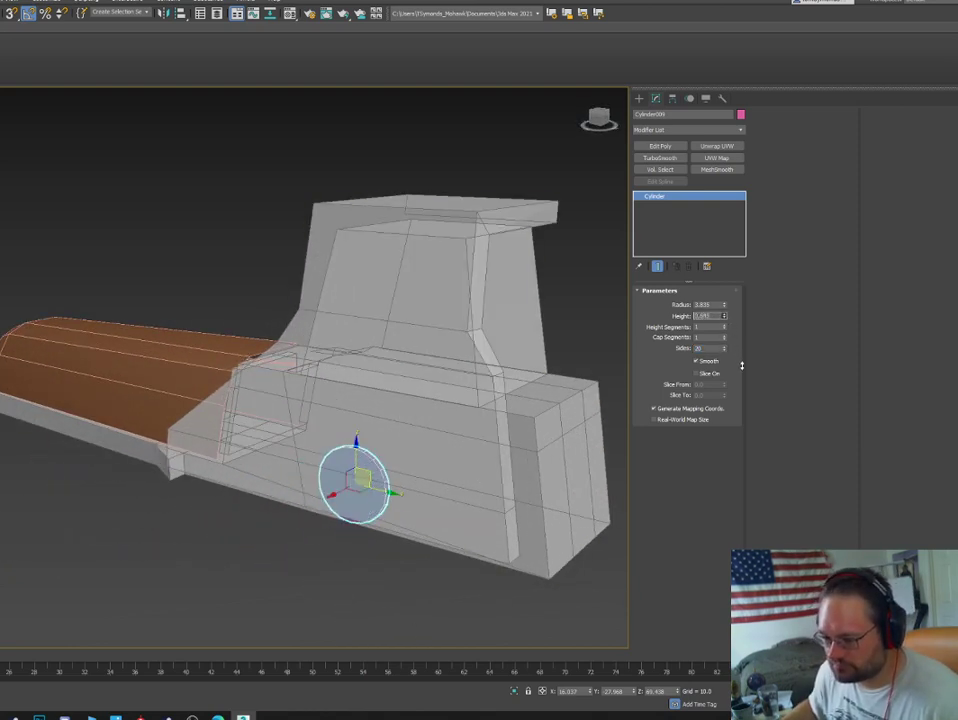
drag(339, 492, 315, 508)
alt+middle_drag(315, 508, 385, 526)
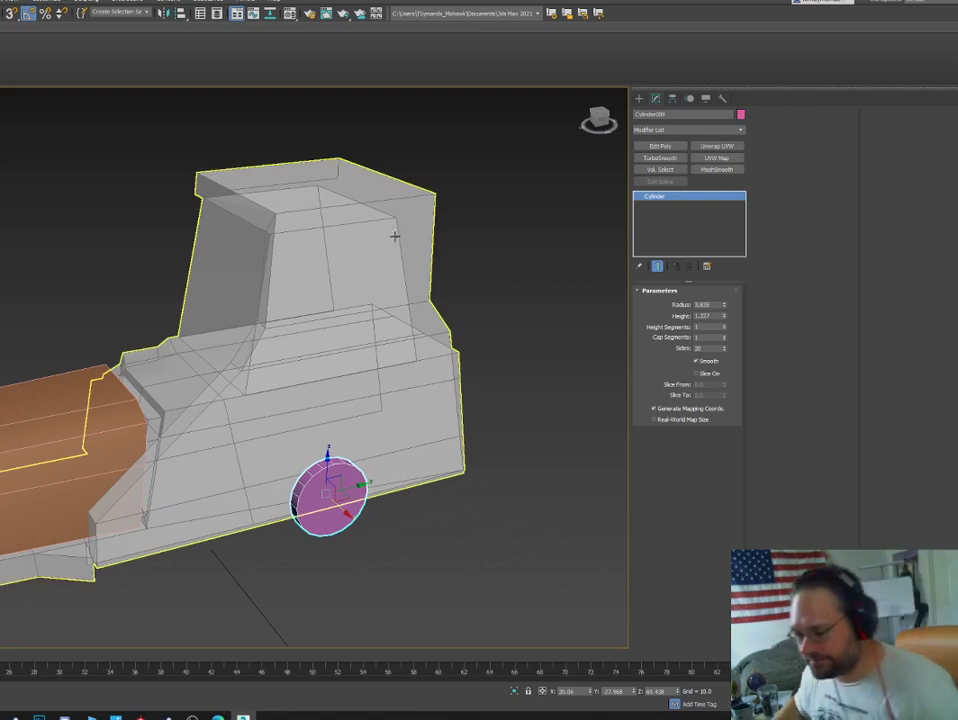
Convert the 20-sided disc to an Editable Poly.
scroll(382, 409, up, 3)
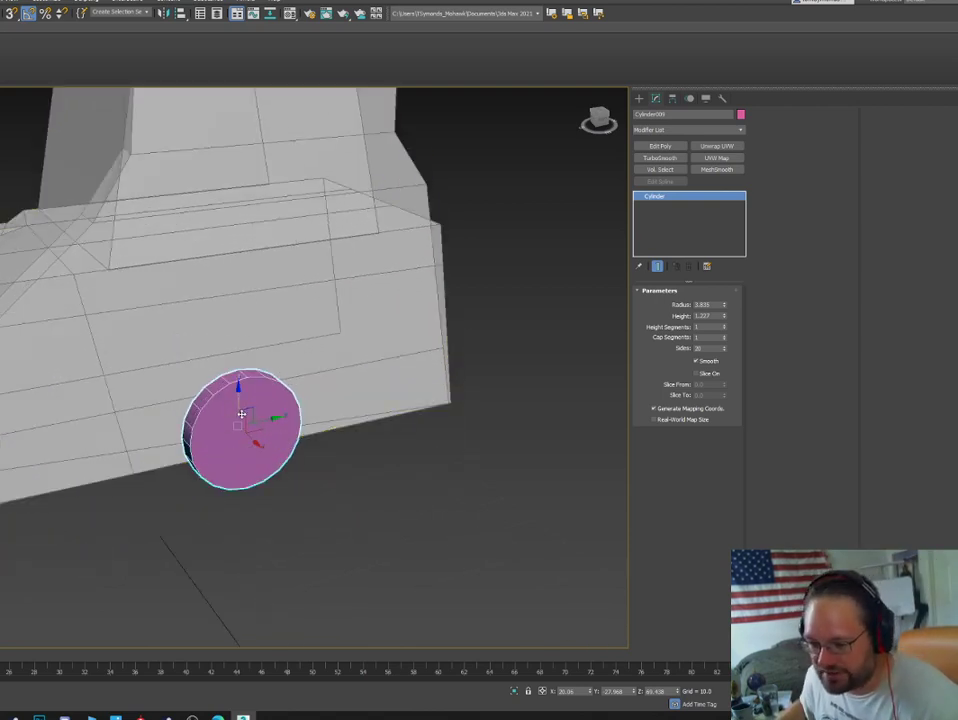
right_click(246, 427)
mouse_move(265, 529)
click(370, 539)
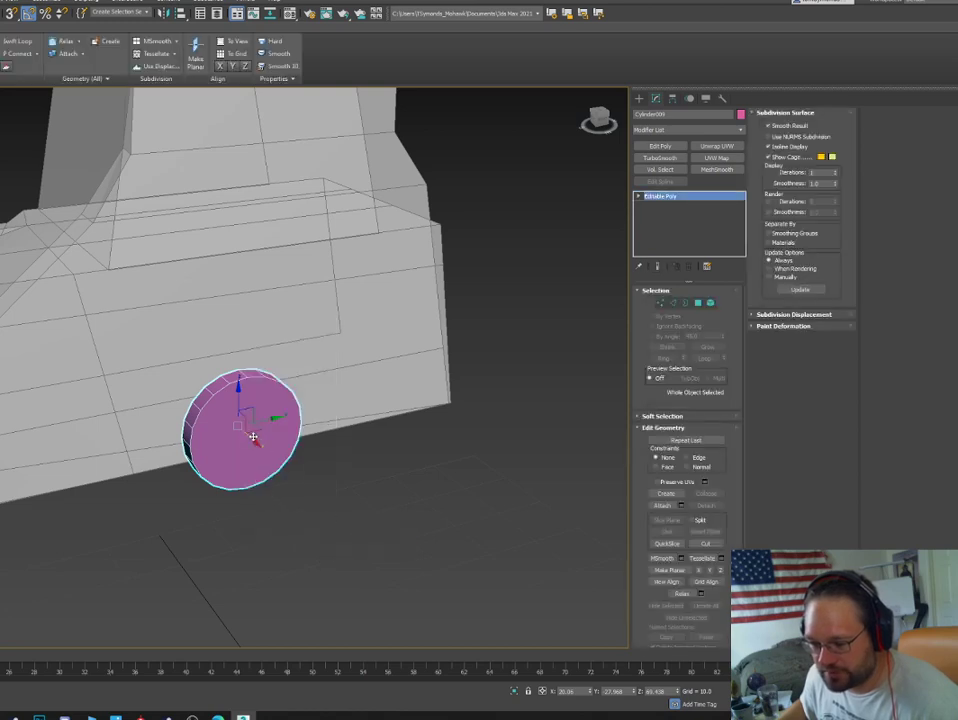
Bevel the disc's outer cap polygon twice, outward and inward, to form a shallow dome with a small flat centre.
key(4)
click(227, 419)
right_click(233, 420)
click(228, 456)
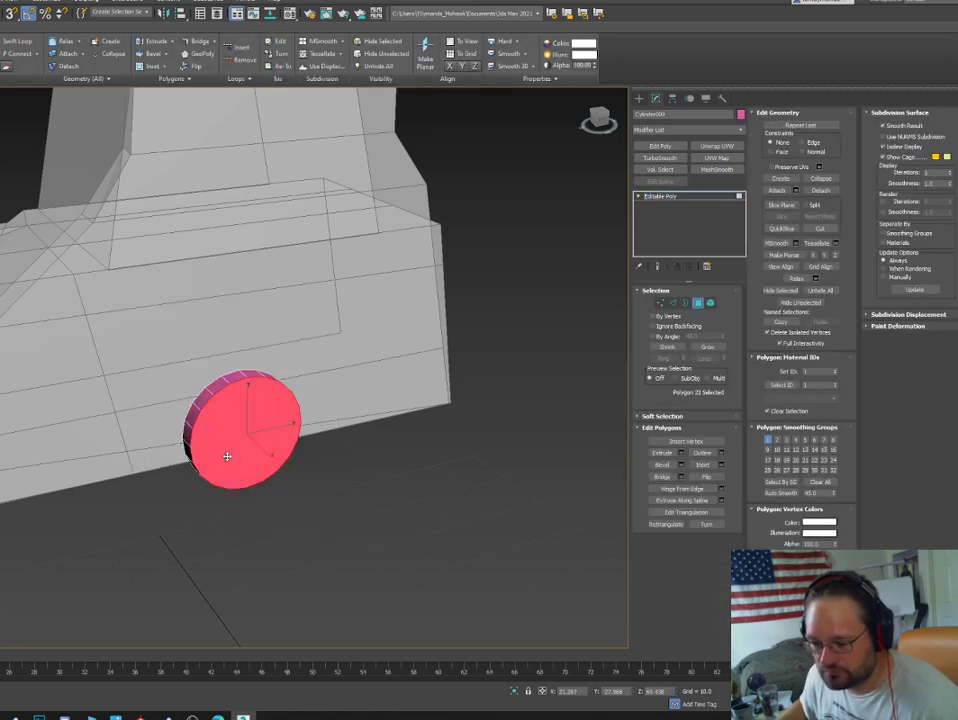
drag(237, 437, 241, 434)
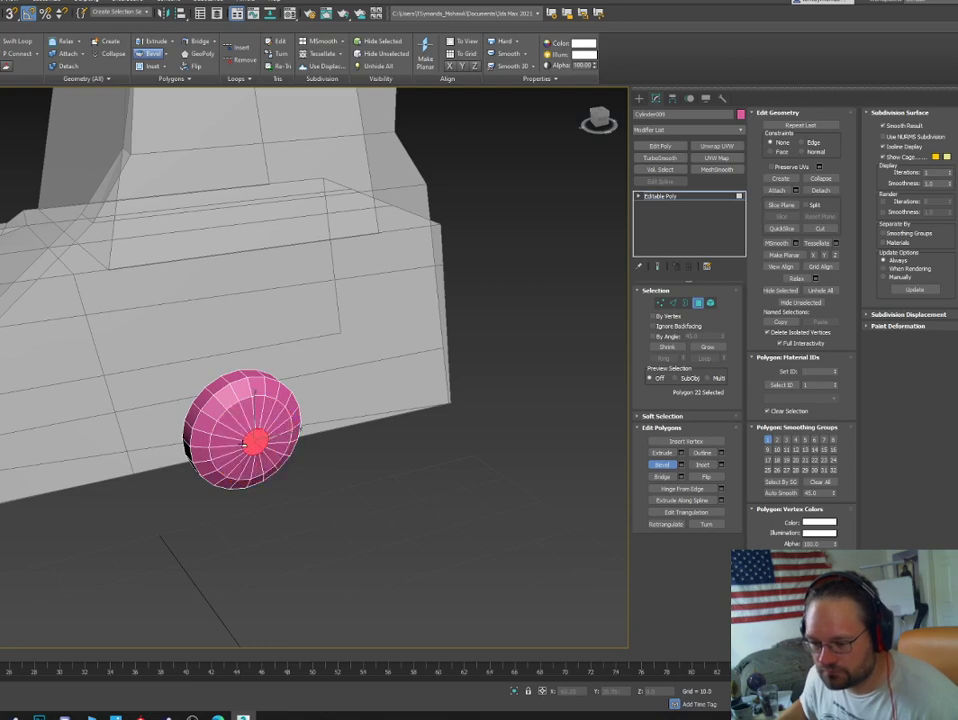
right_click(244, 443)
Connect three opposite vertex pairs across the dome's small centre cap to form three parallel vertical edges.
alt+middle_drag(243, 444, 271, 462)
key(1)
ctrl+click(272, 467)
scroll(271, 462, up, 3)
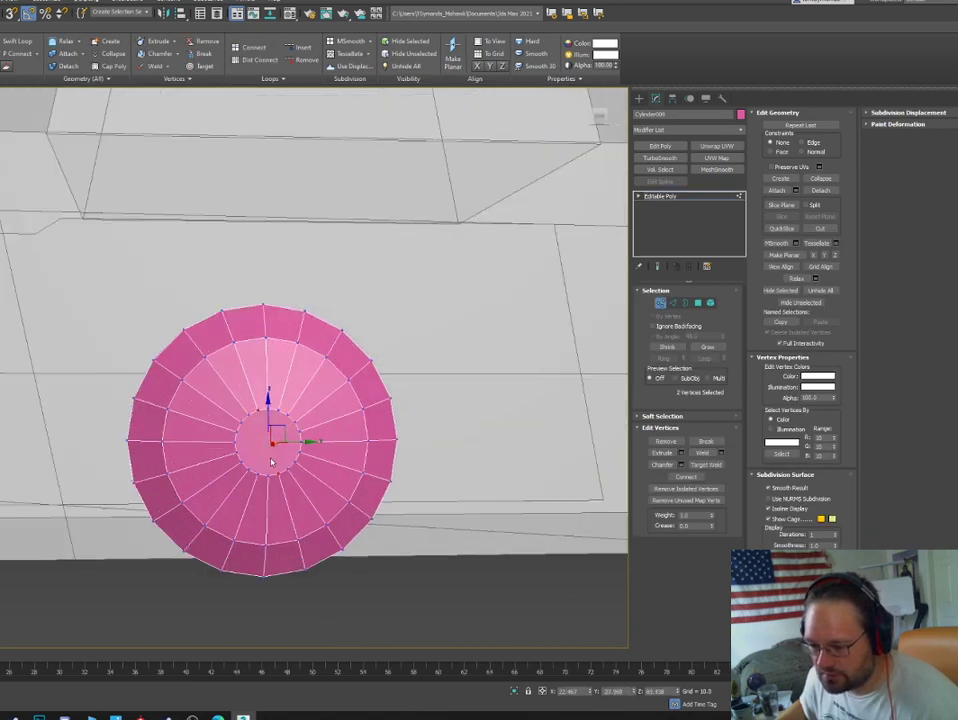
click(258, 410)
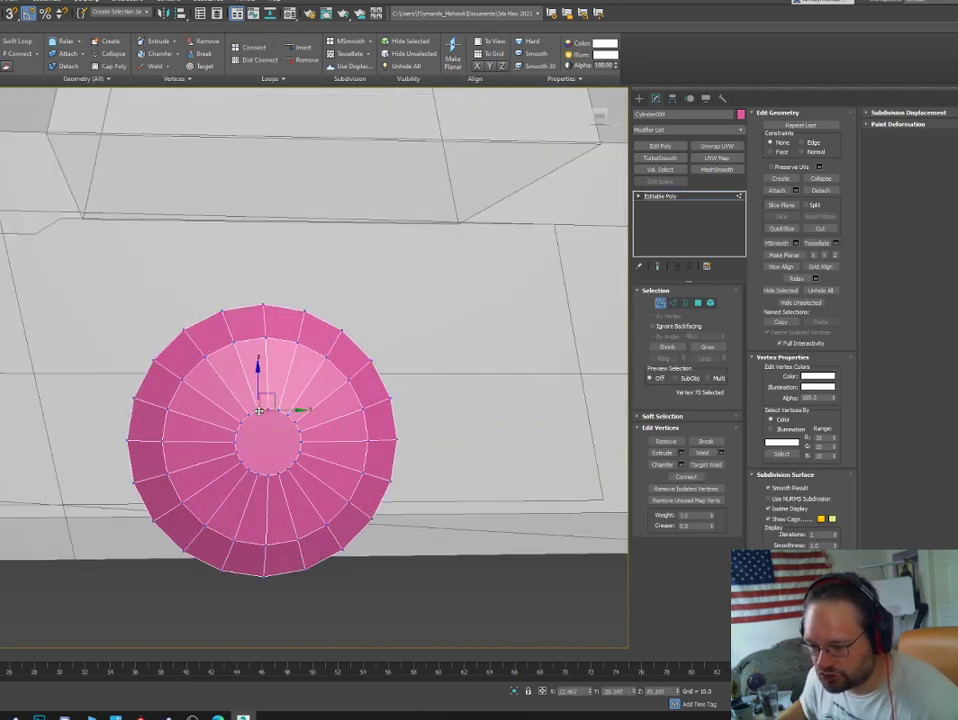
click(272, 477)
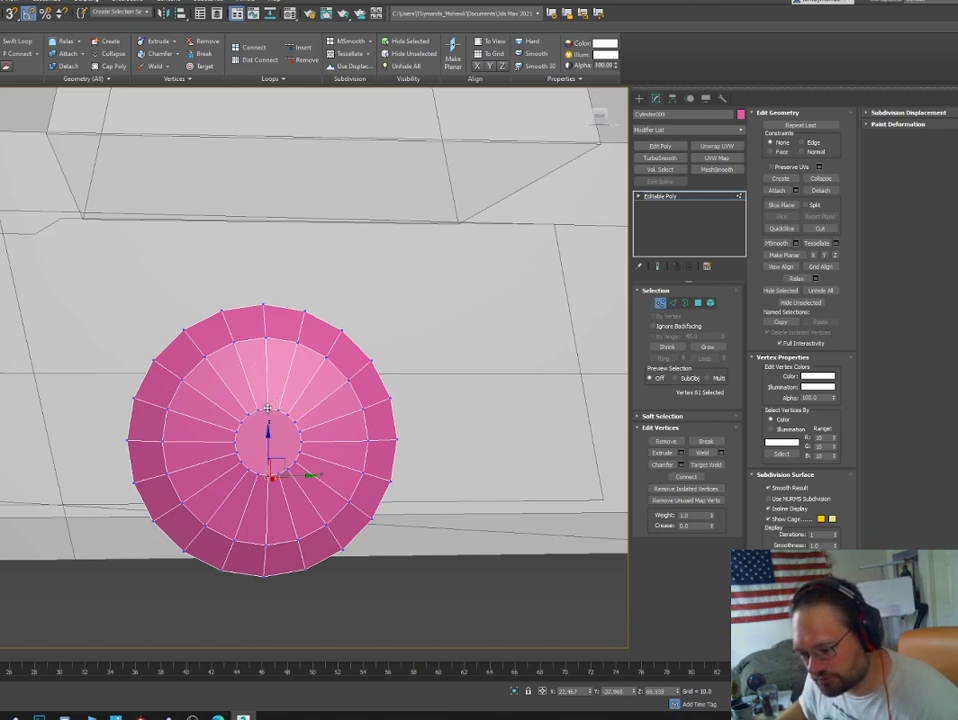
click(257, 474)
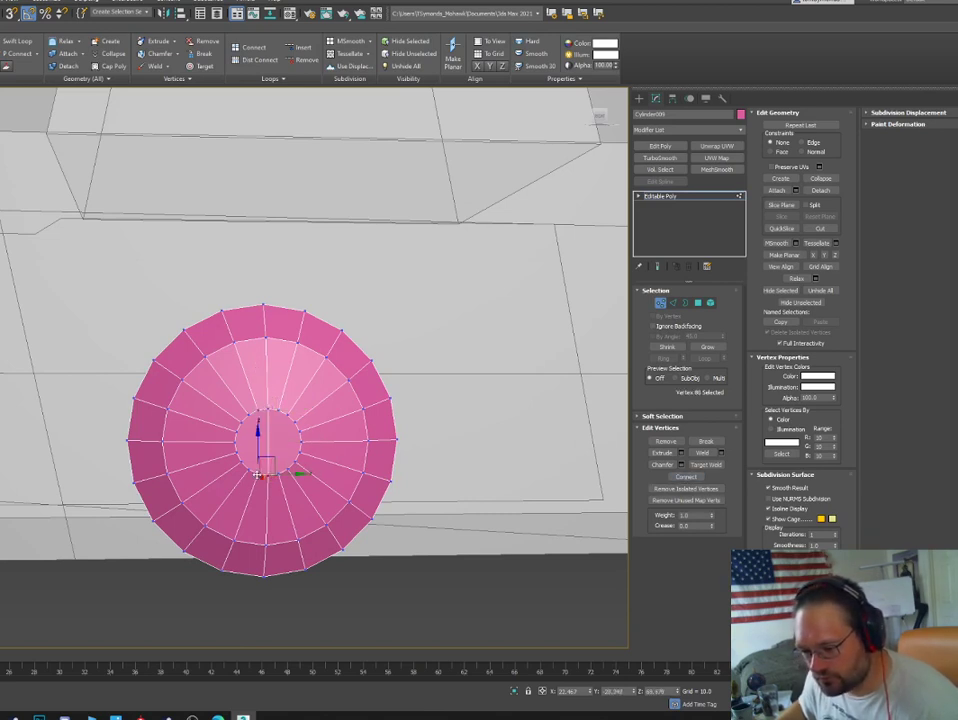
ctrl+click(259, 407)
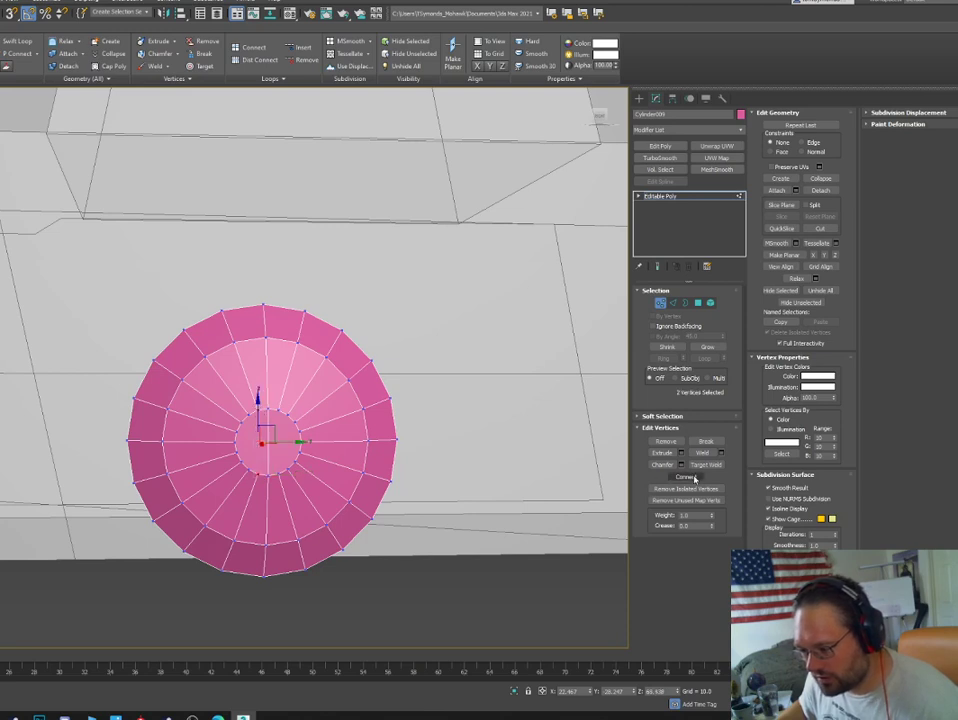
click(277, 409)
ctrl+click(279, 475)
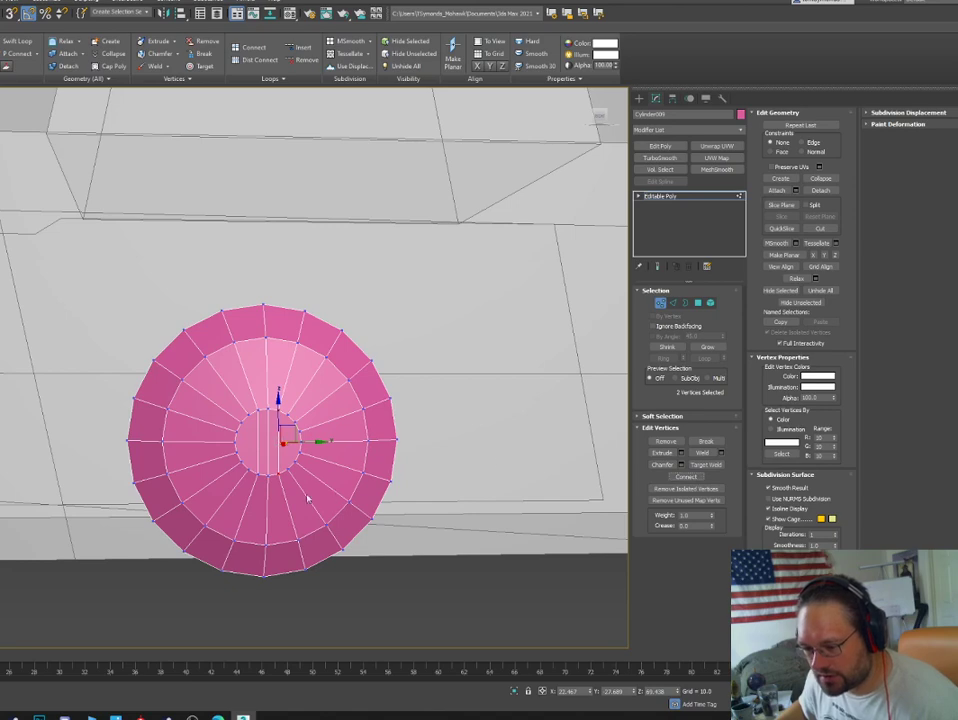
alt+middle_drag(262, 428, 252, 426)
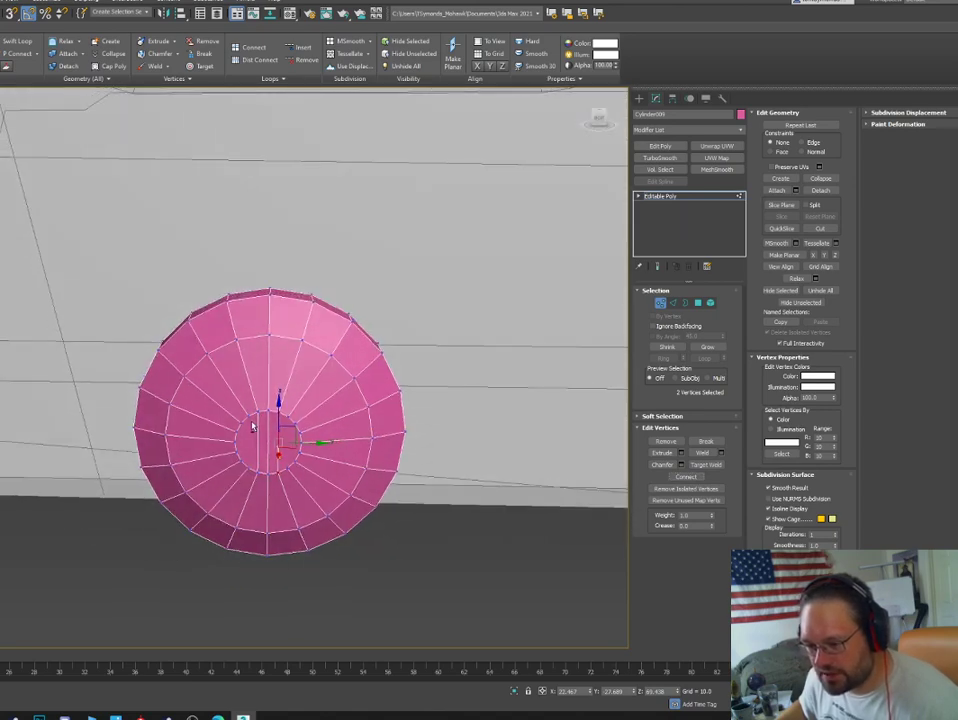
right_click(245, 377)
click(229, 280)
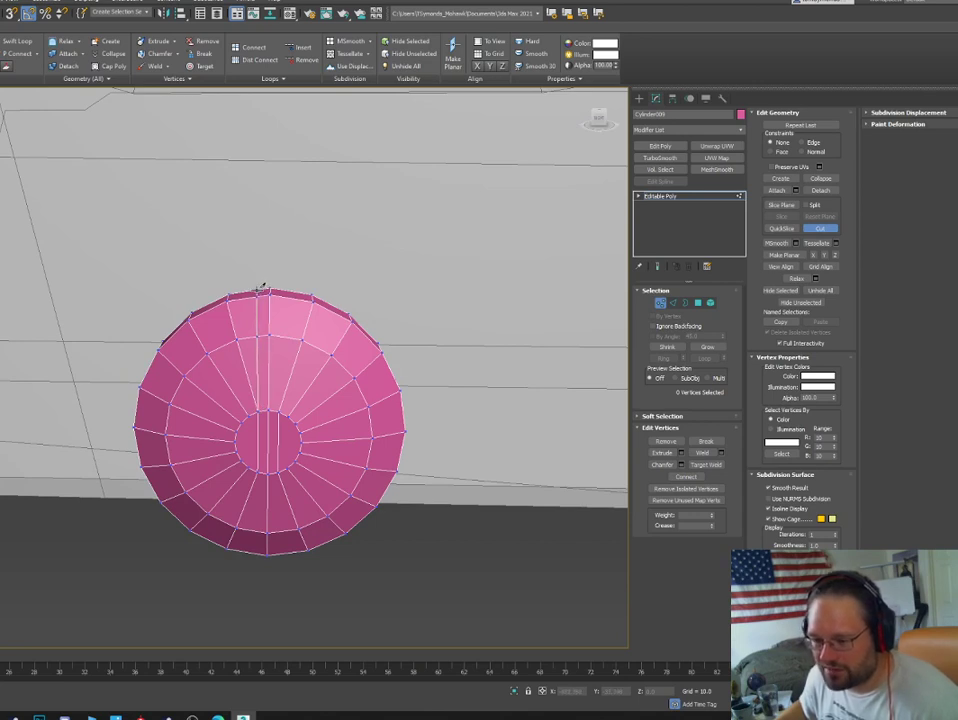
right_click(260, 289)
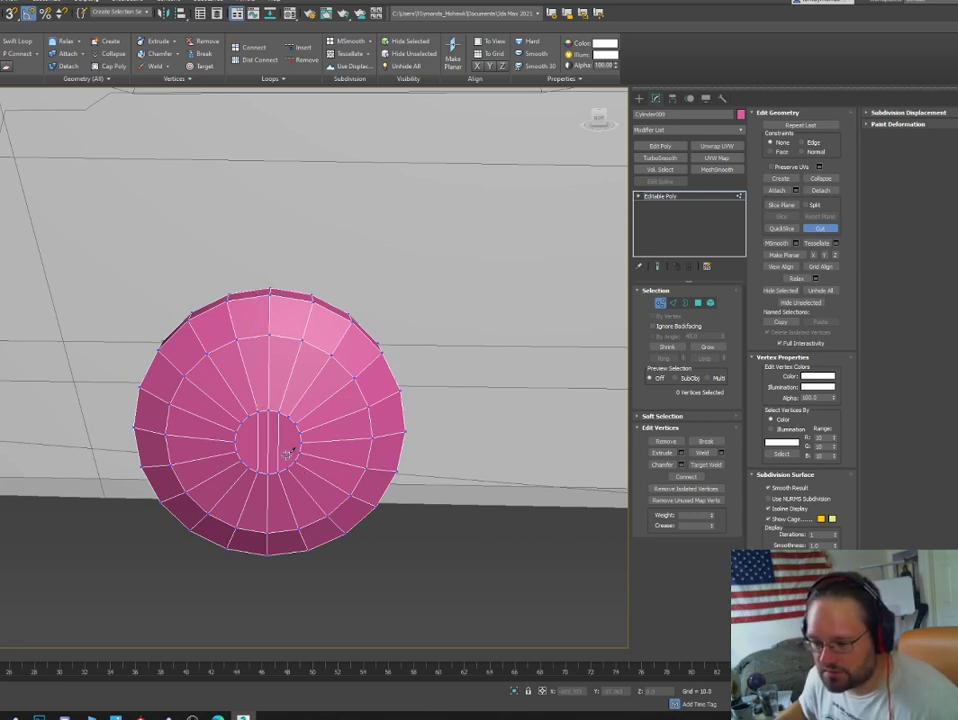
right_click(287, 454)
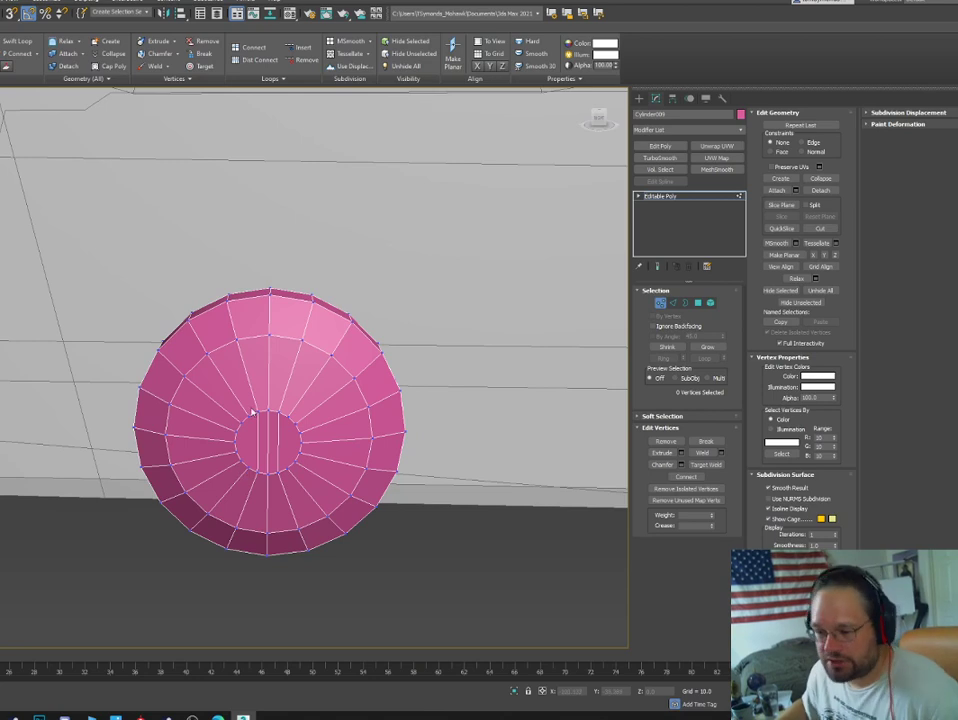
Cut edges from the ends of the cap's two outer parallel edges across the dome's rings to the disc rim, above and below.
right_click(244, 354)
click(222, 264)
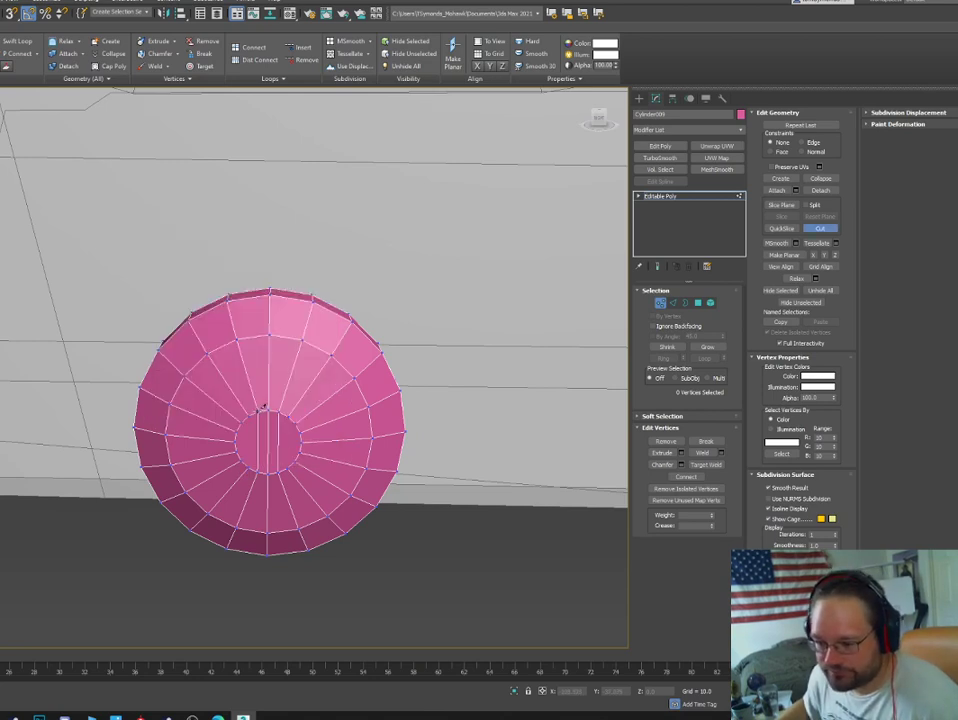
click(260, 409)
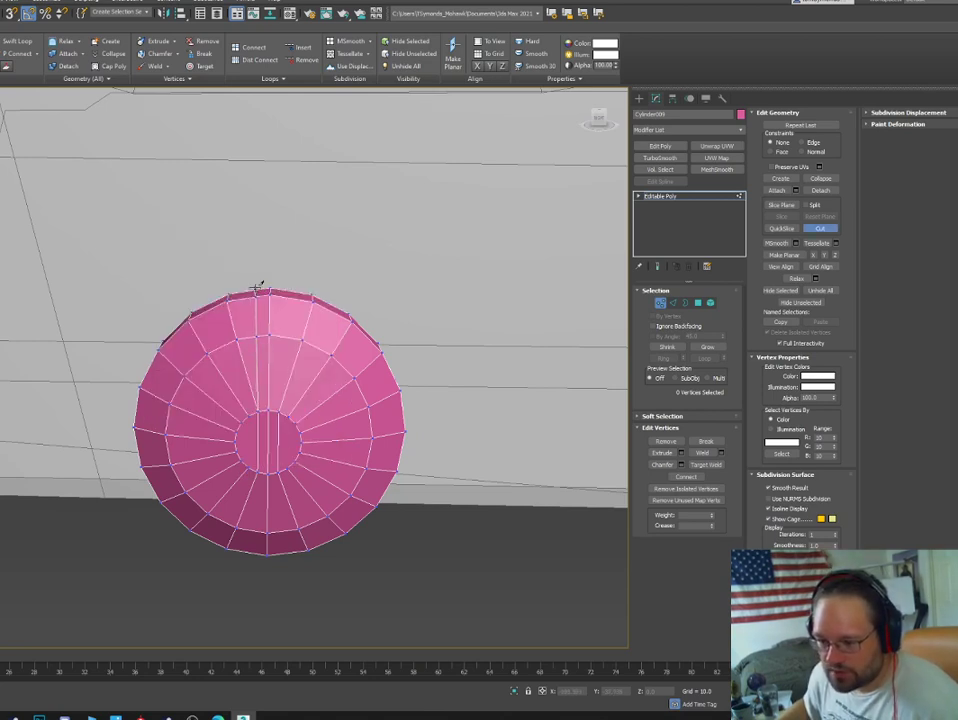
click(258, 288)
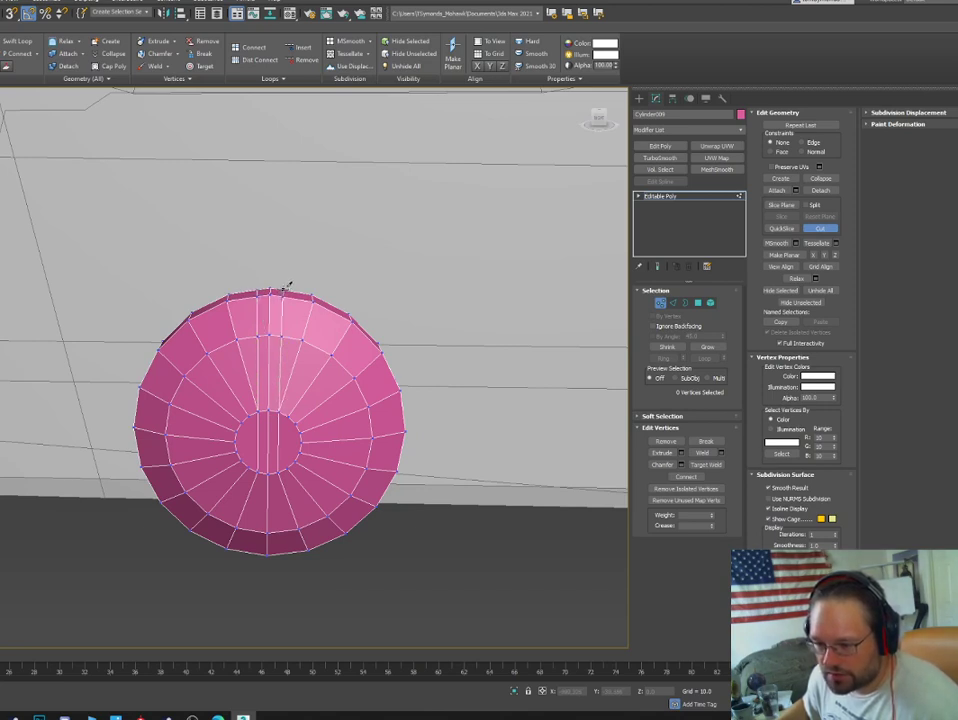
alt+middle_drag(293, 447, 268, 431)
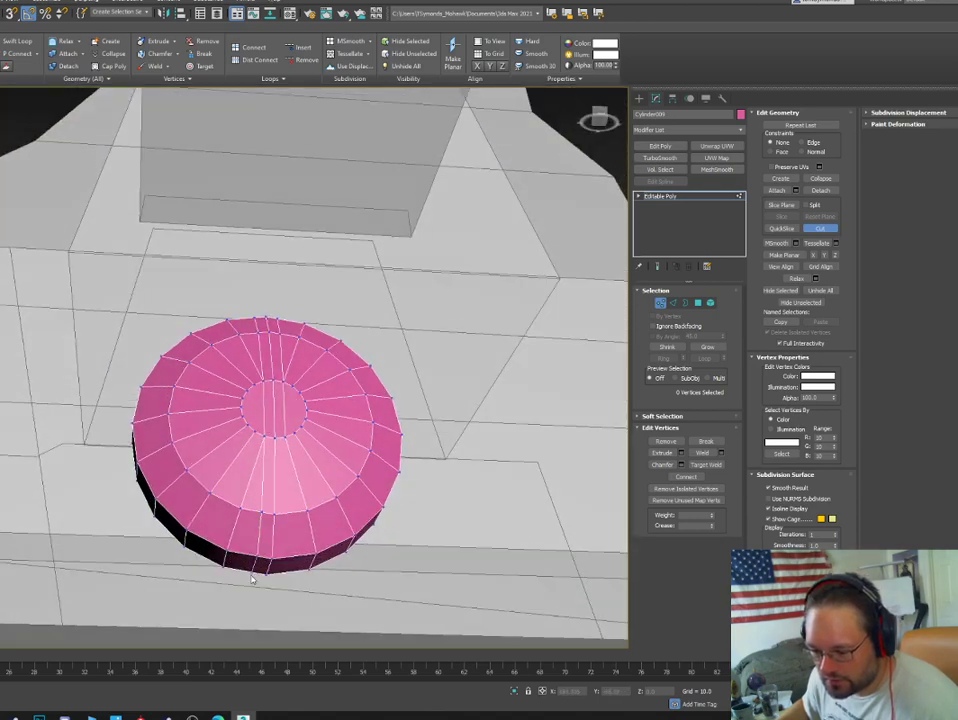
click(290, 513)
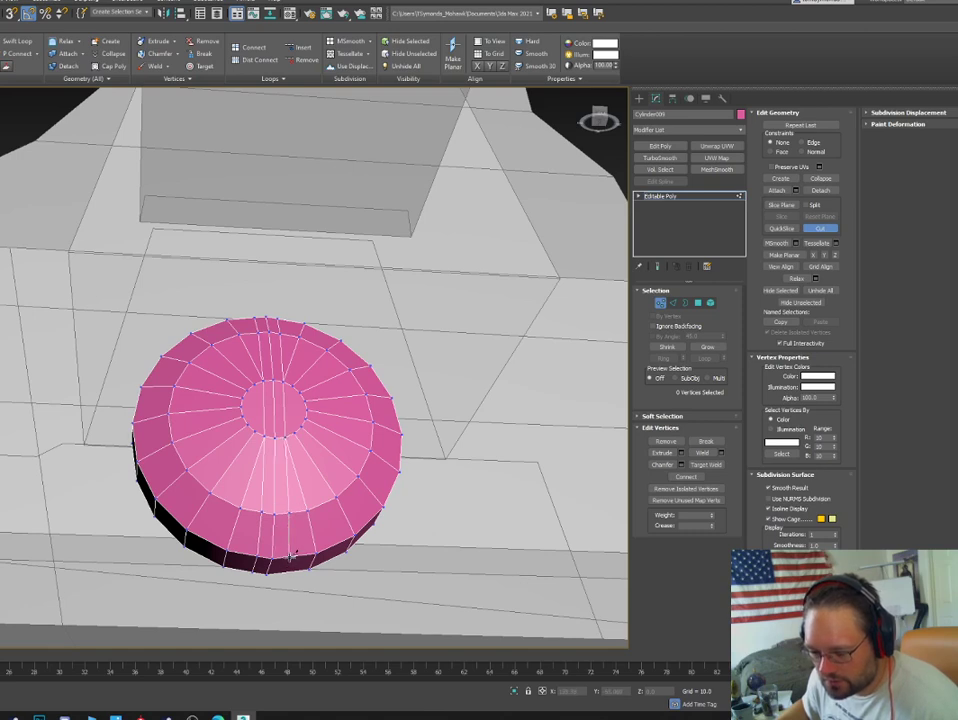
right_click(283, 571)
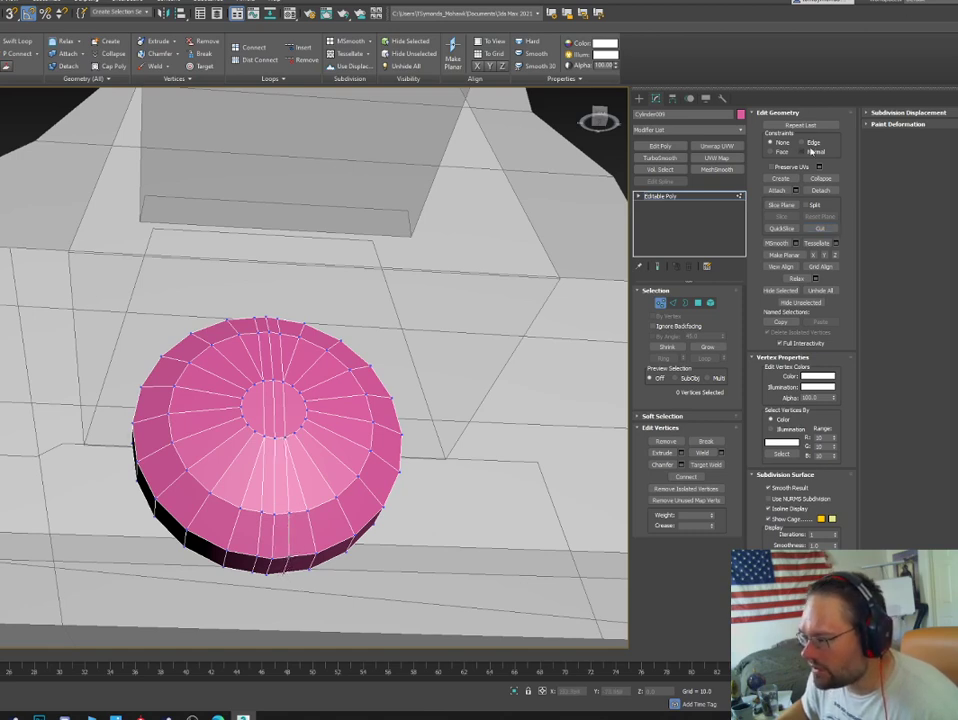
Turn on the Edge constraint and make the full edge line on the +Y side of the disc's centre planar along Y.
alt+middle_drag(464, 288, 440, 360)
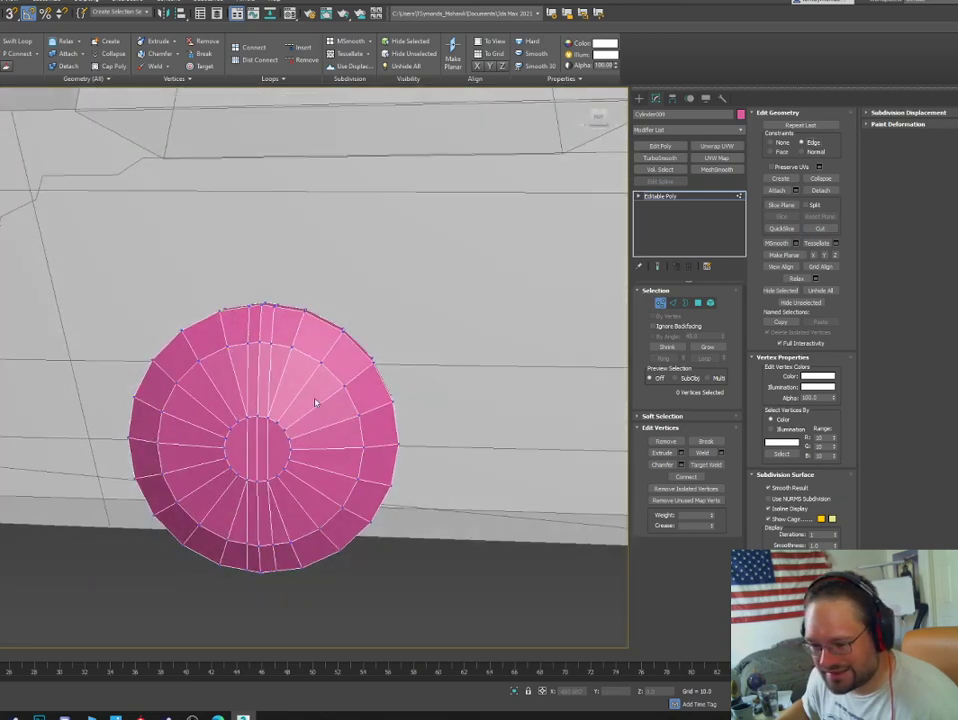
key(2)
click(274, 384)
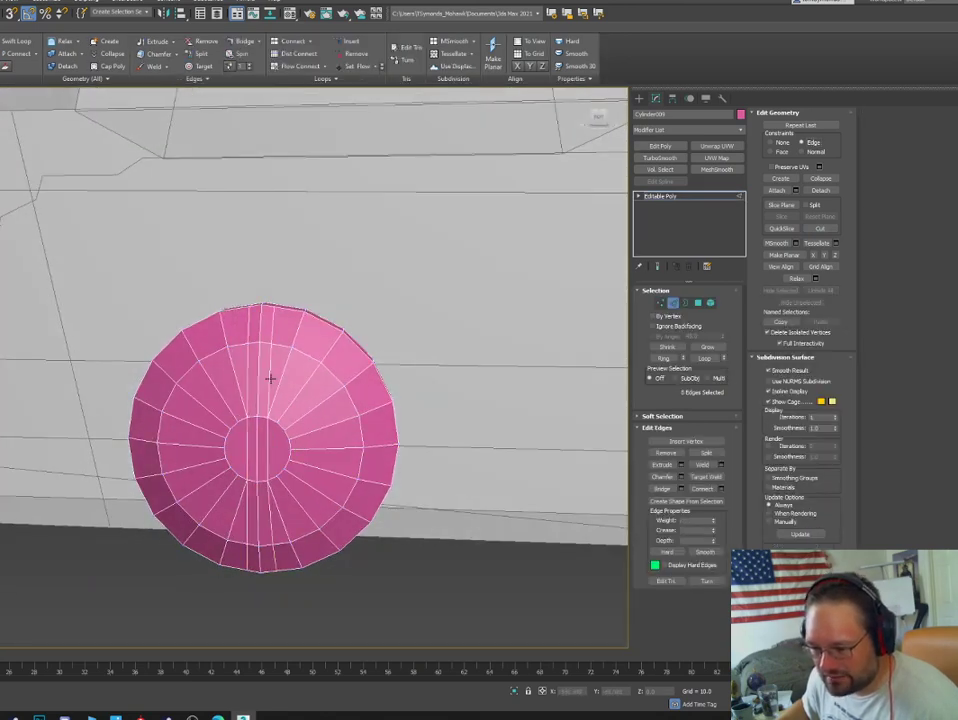
double_click(270, 379)
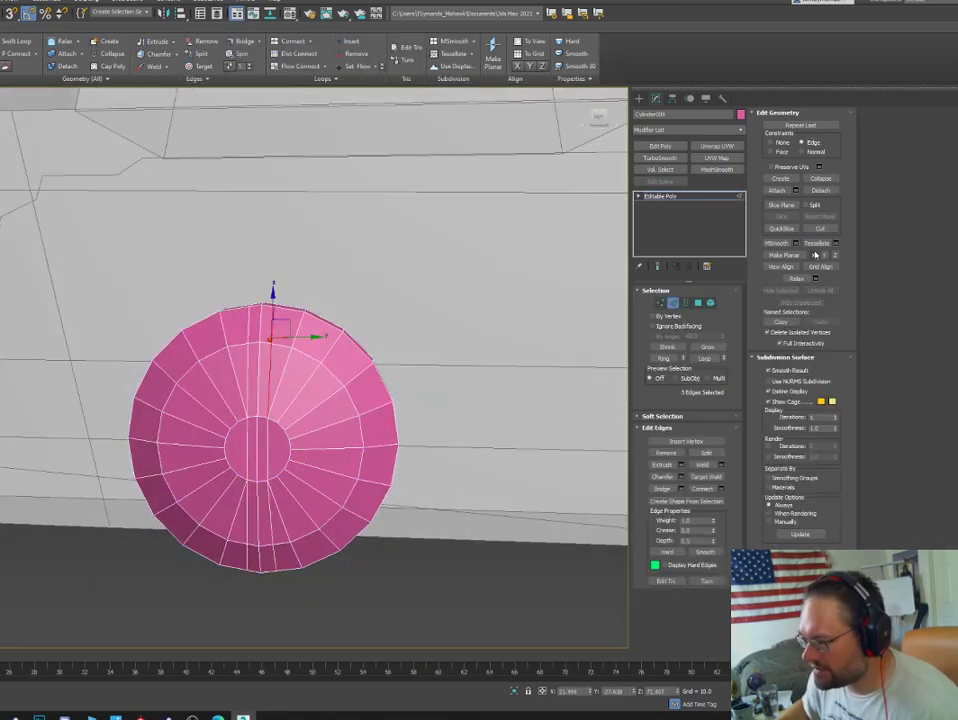
ctrl+click(268, 435)
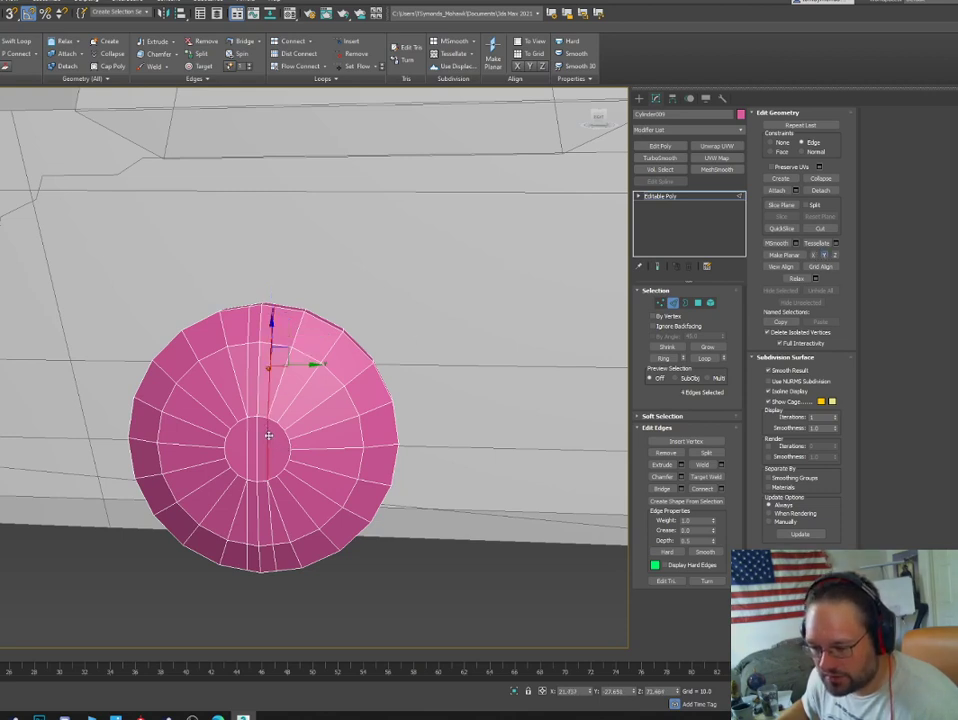
ctrl+click(268, 505)
ctrl+click(272, 552)
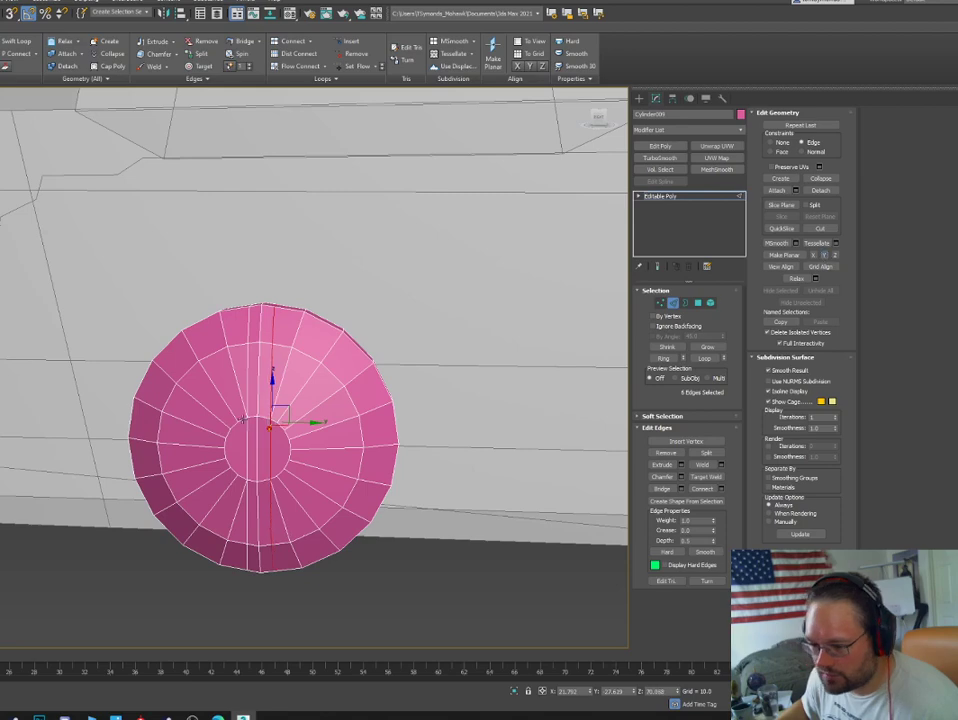
alt+middle_drag(272, 380, 275, 537)
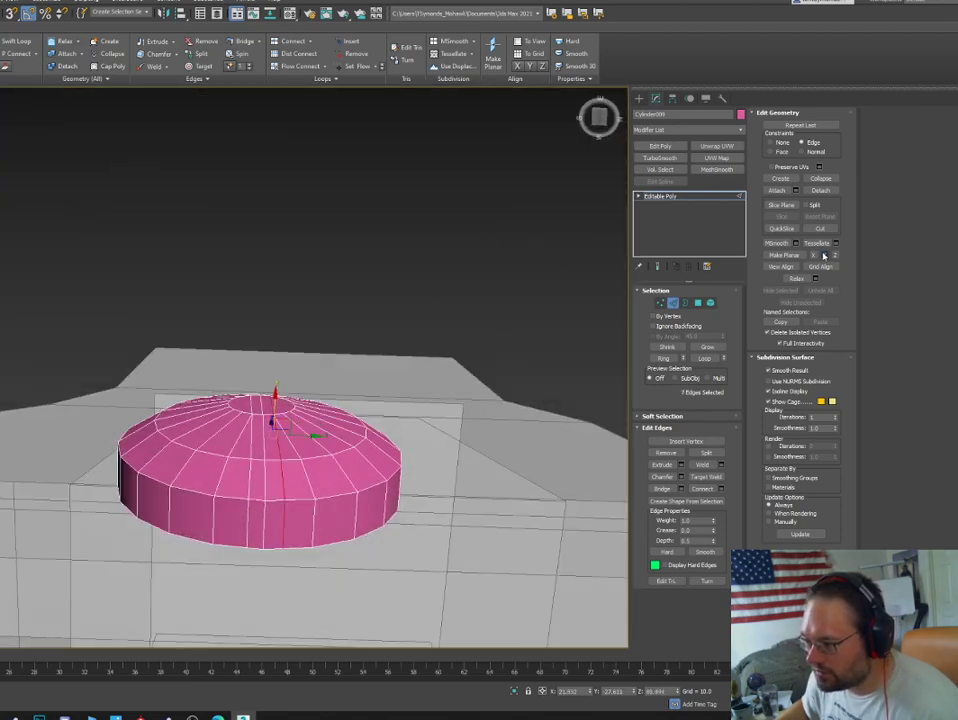
Straighten the matching edge line on the -Y side of the disc's centre by making it planar along Y.
click(249, 457)
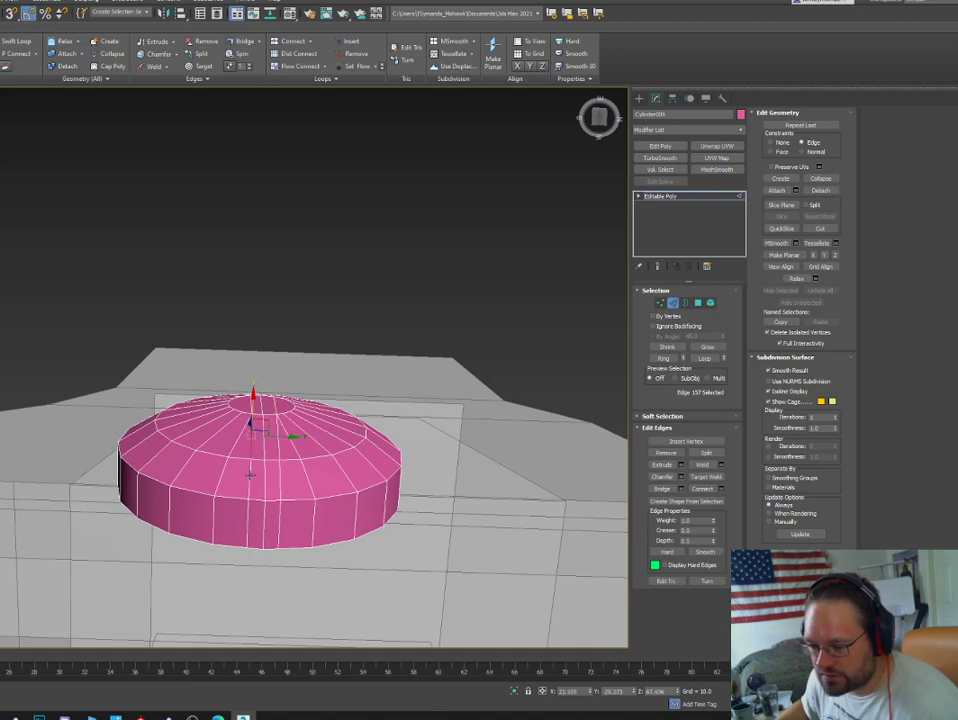
ctrl+click(248, 510)
ctrl+click(251, 402)
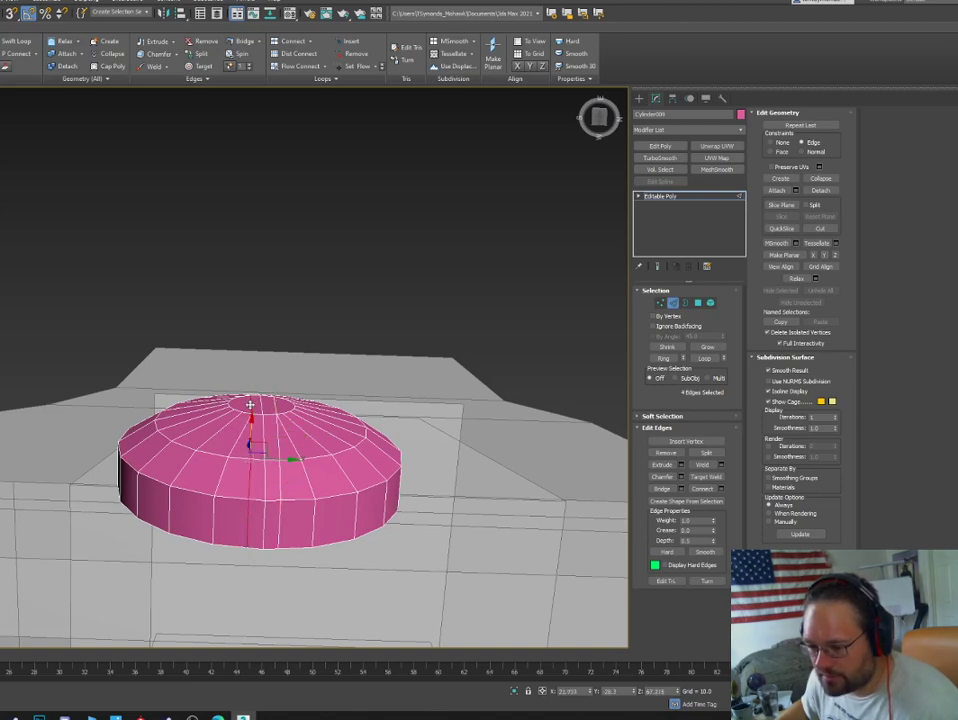
alt+middle_drag(251, 404, 252, 462)
ctrl+click(252, 291)
ctrl+click(249, 223)
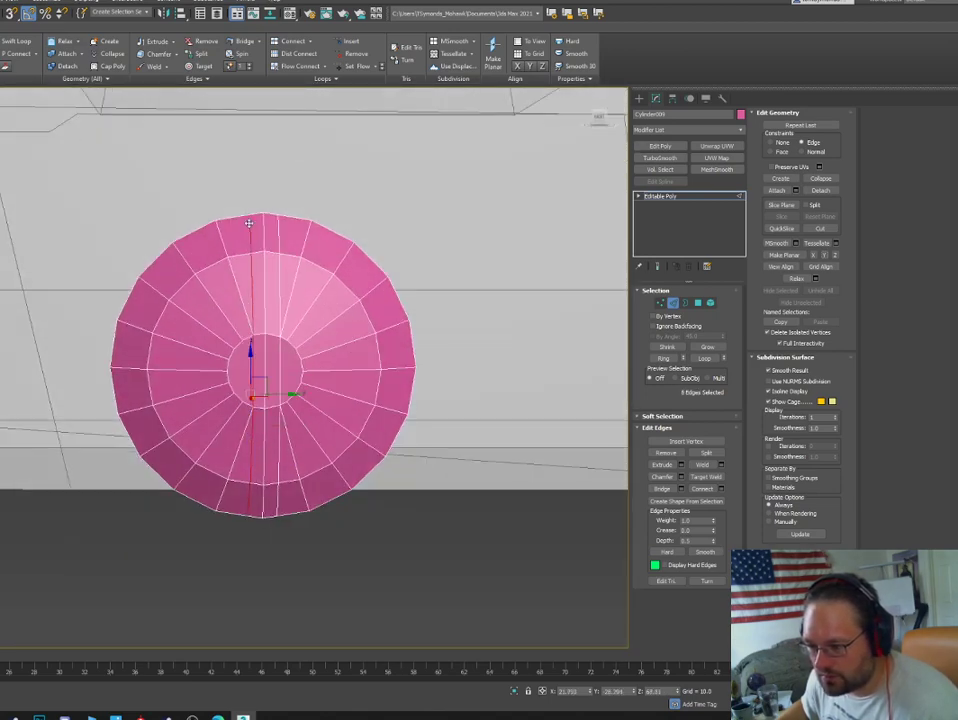
Delete the ten polygons of the central strip between the two straightened lines, from rim to rim, to open a slot.
key(4)
click(259, 360)
ctrl+click(259, 327)
ctrl+click(268, 327)
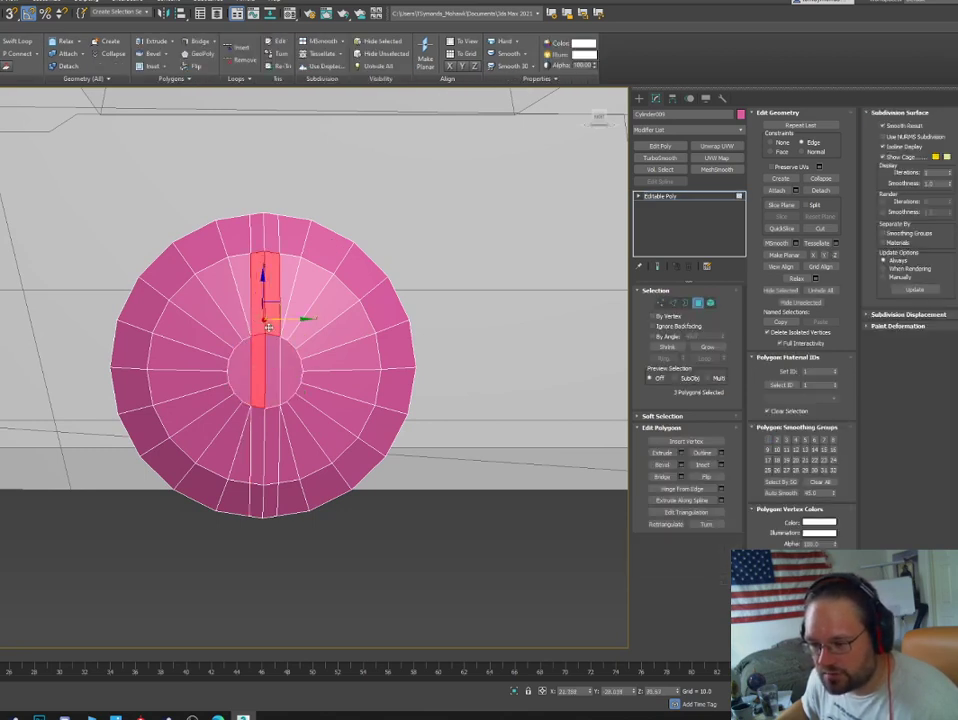
ctrl+click(270, 385)
ctrl+click(258, 421)
ctrl+click(269, 441)
ctrl+click(273, 500)
ctrl+click(255, 503)
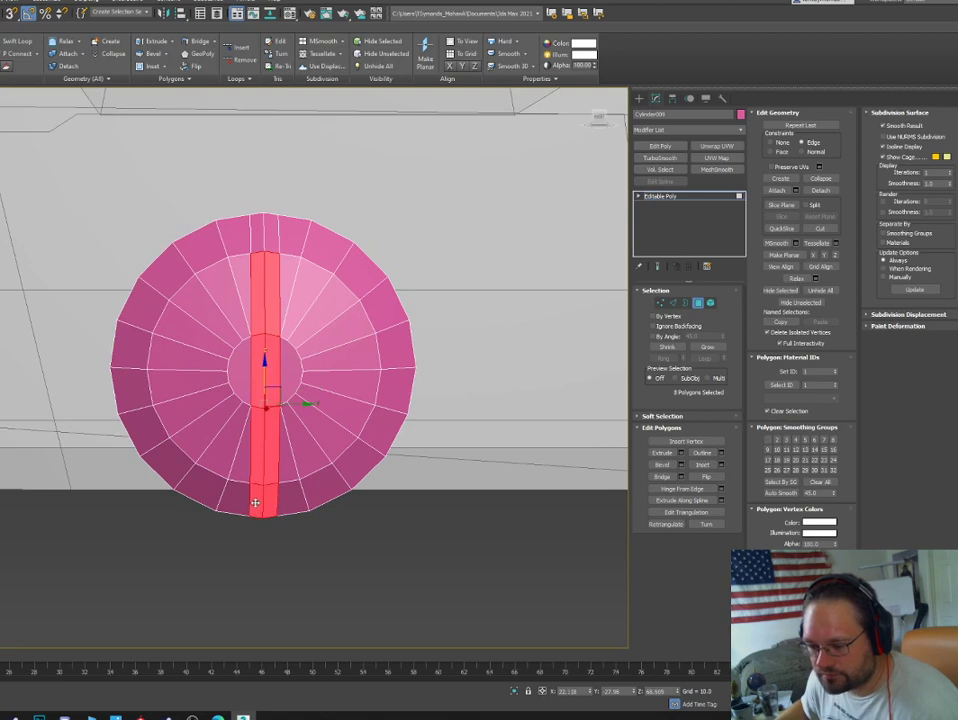
ctrl+click(257, 240)
ctrl+click(273, 239)
alt+middle_drag(276, 240, 241, 271)
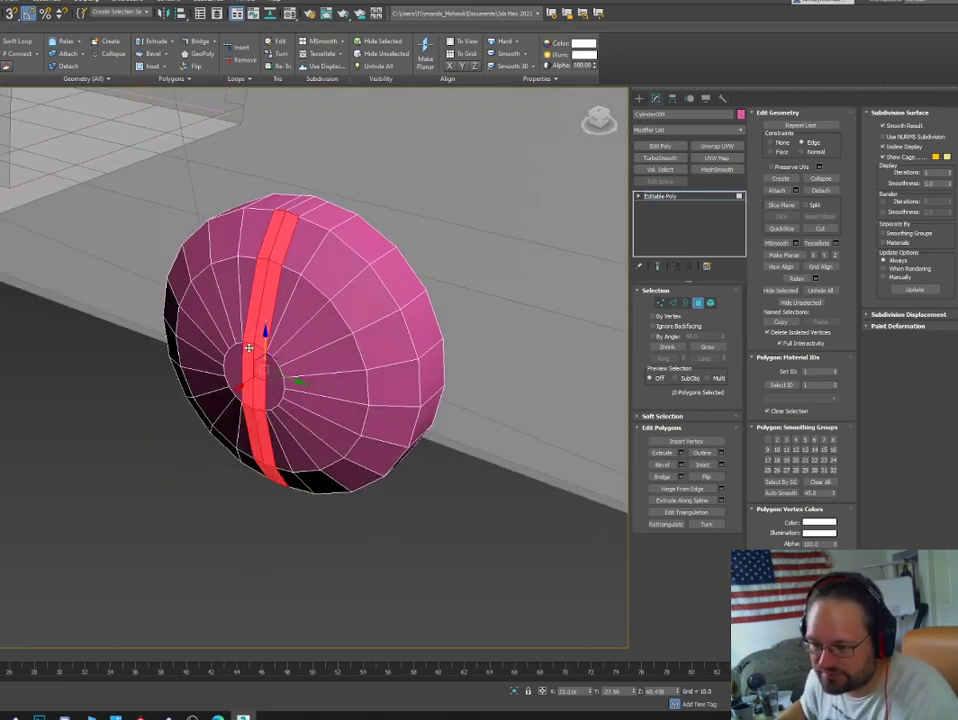
key(Delete)
Set constraints to None and extrude the slot's open border inward along X to form its side walls.
key(3)
click(257, 383)
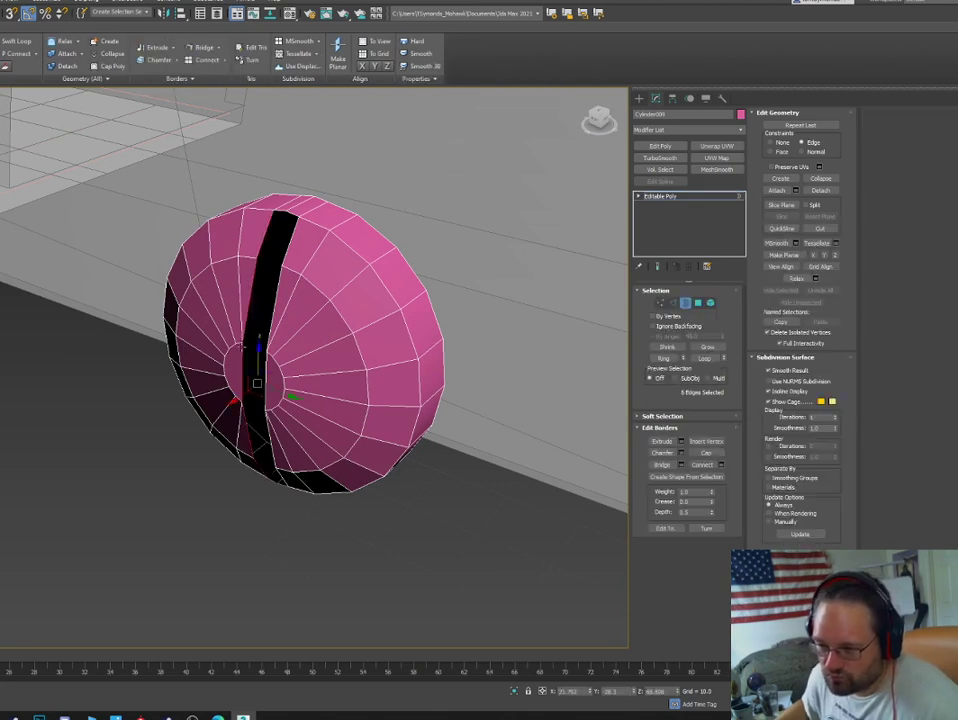
click(241, 346)
shift+drag(260, 376, 273, 375)
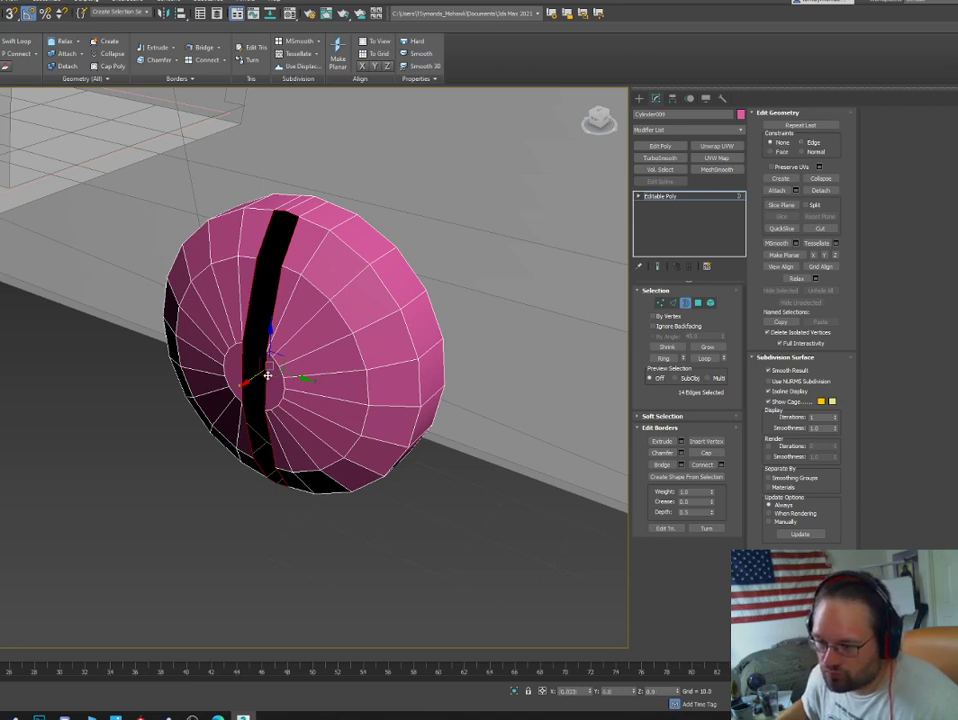
shift+drag(259, 379, 273, 374)
Flatten the slot's recessed border into one plane along X and undo the fill across its opening.
key(r)
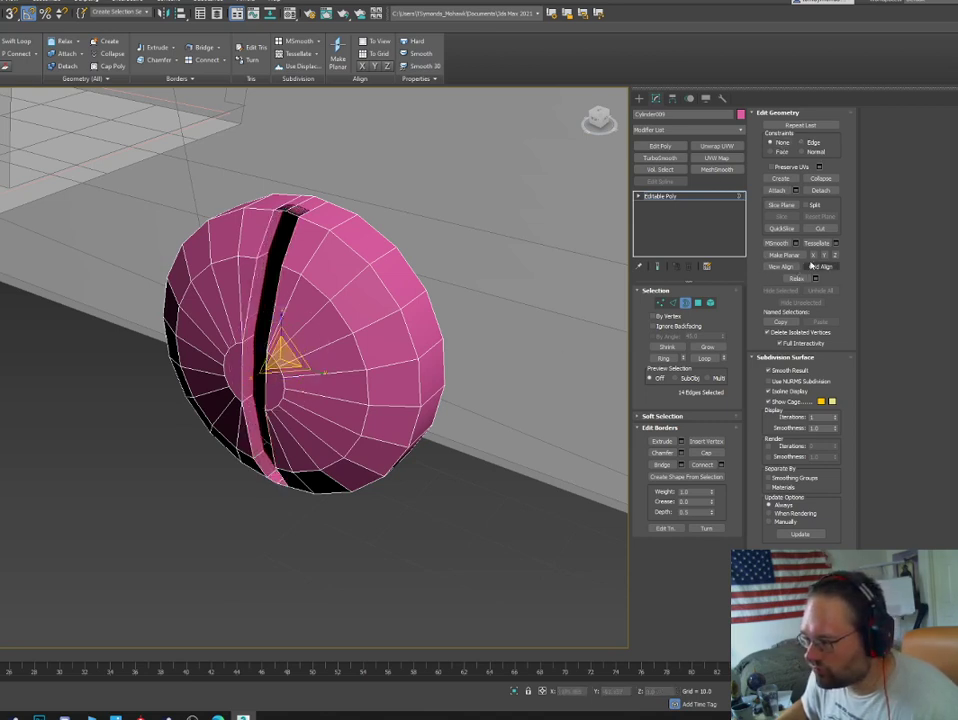
click(814, 256)
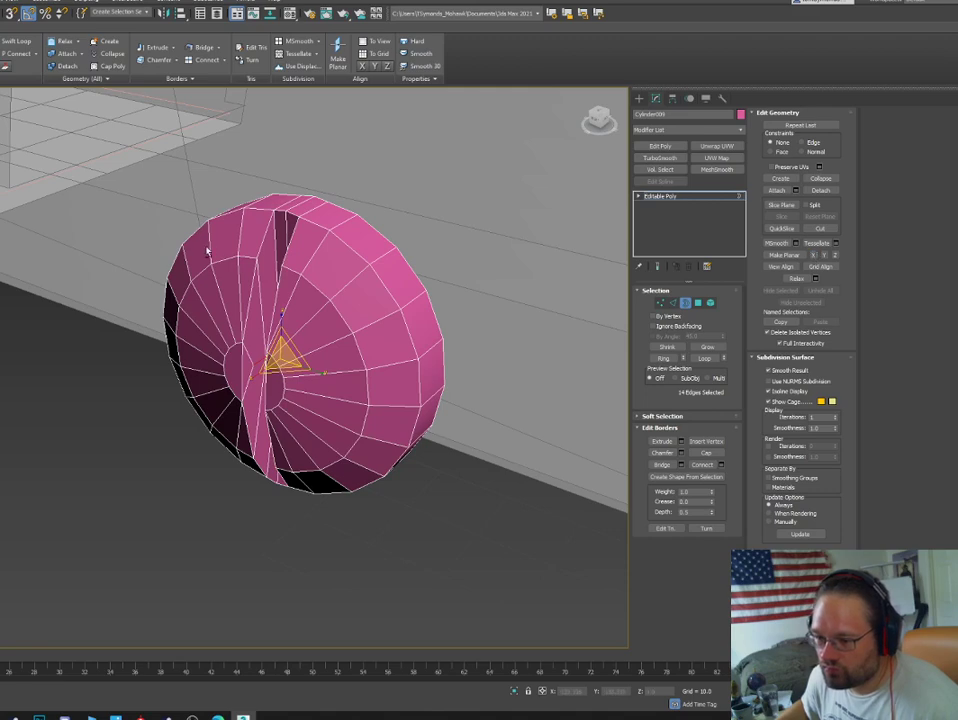
alt+middle_drag(207, 250, 218, 252)
key(ctrl+z)
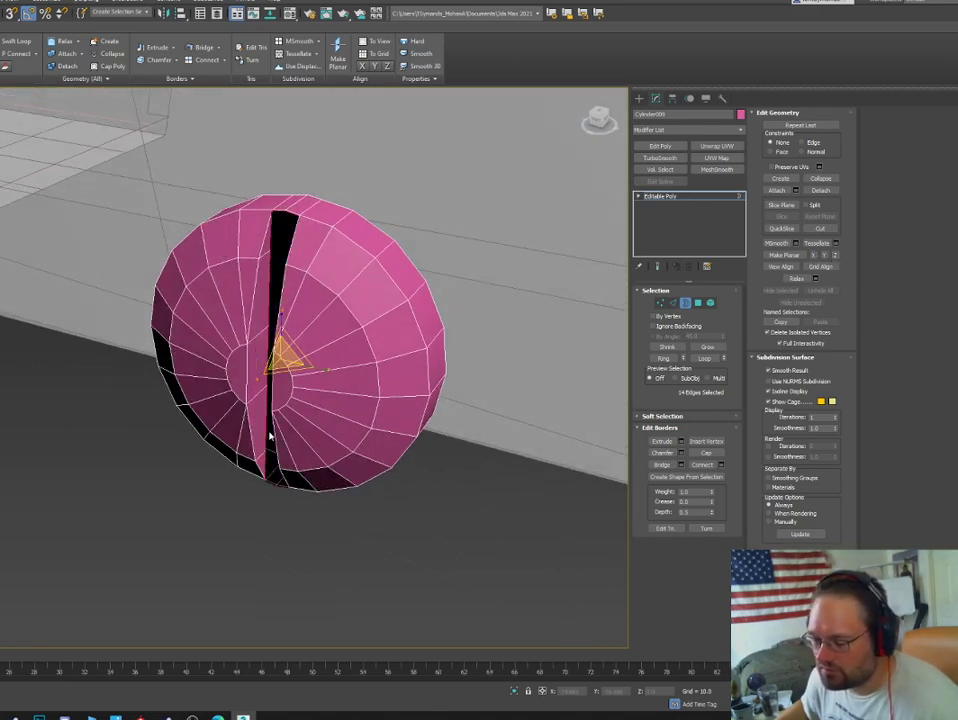
Target-weld the three recessed border vertices at the slot's upper end to the matching vertices on the disc rim.
alt+middle_drag(269, 438, 242, 327)
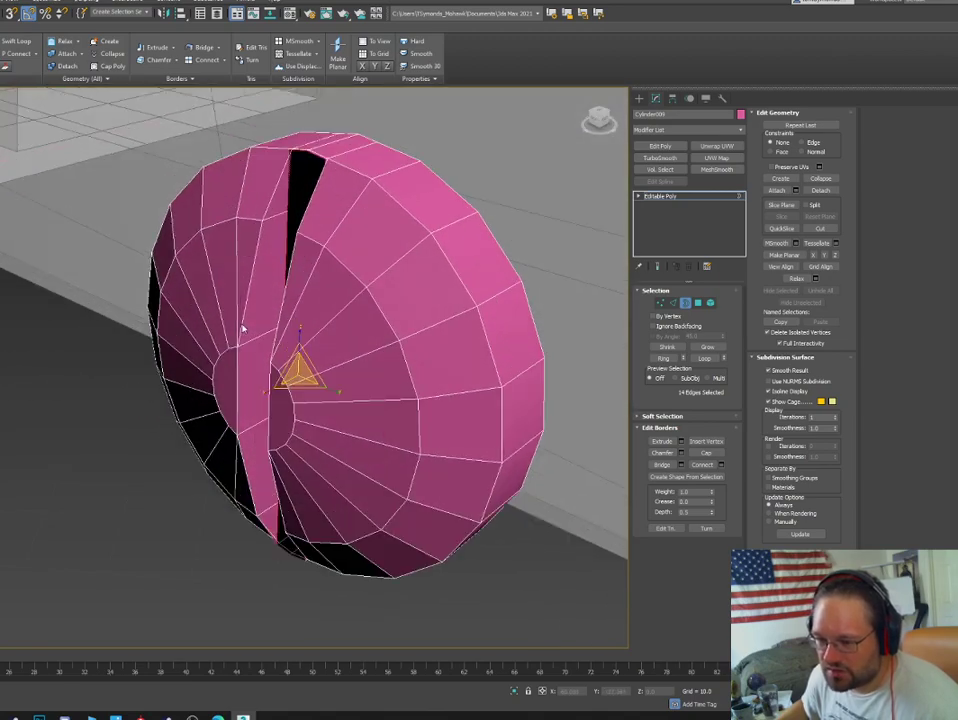
scroll(300, 372, up, 3)
alt+middle_drag(307, 368, 330, 330)
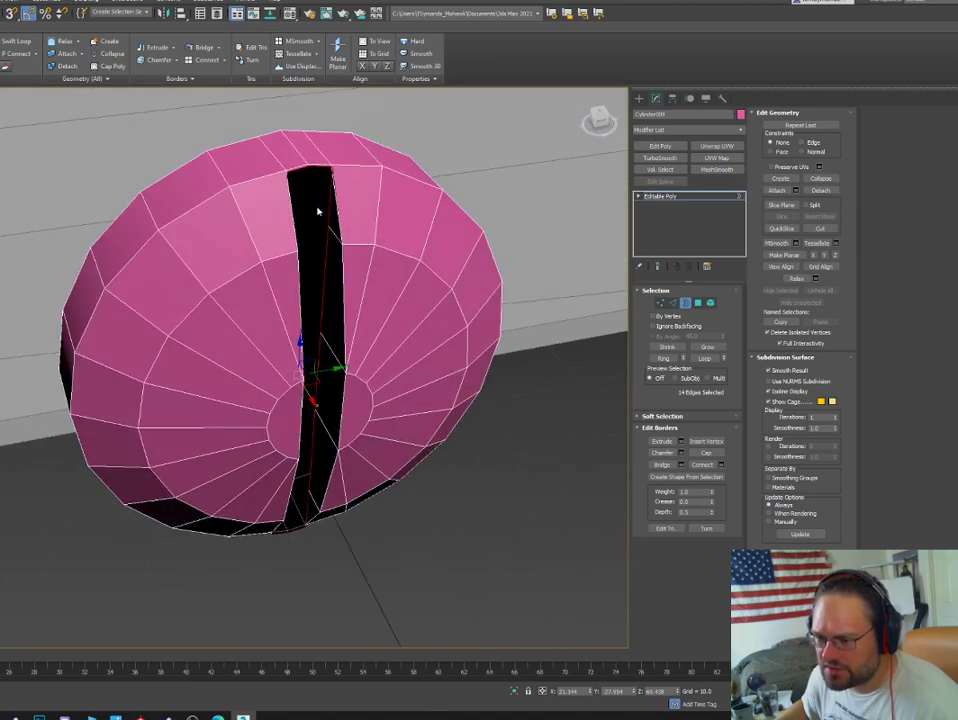
scroll(321, 246, up, 6)
key(1)
right_click(378, 252)
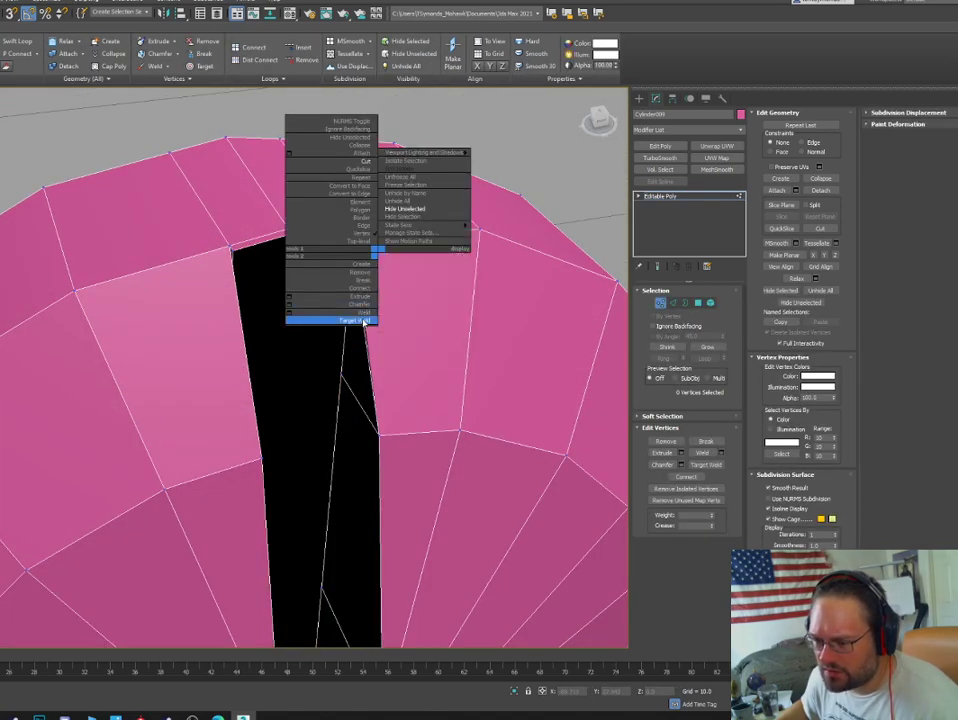
click(364, 321)
drag(354, 236, 351, 229)
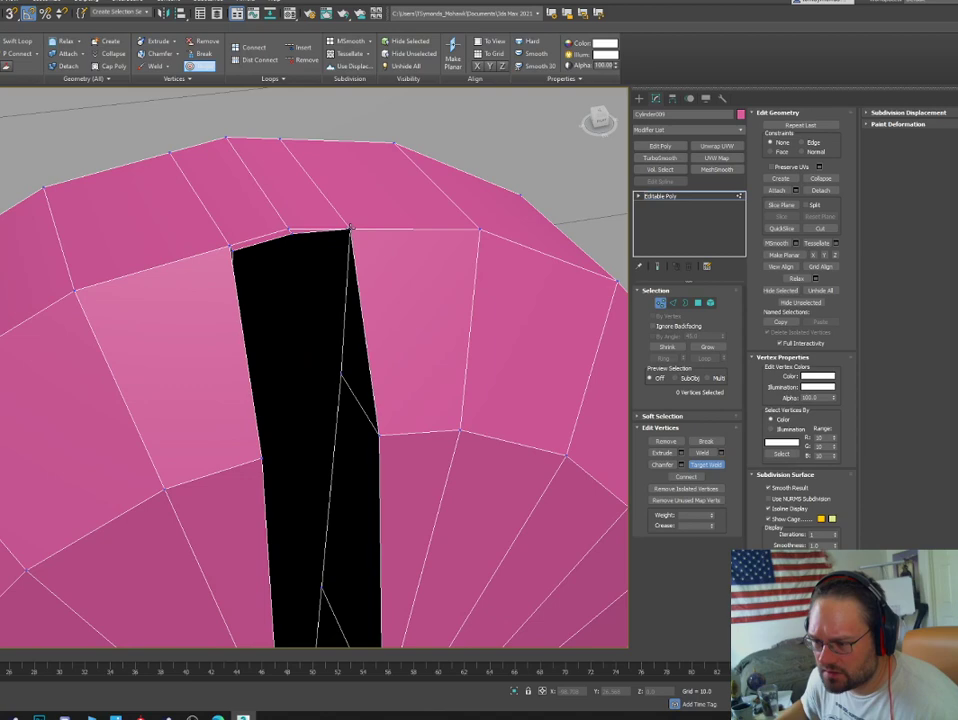
click(286, 229)
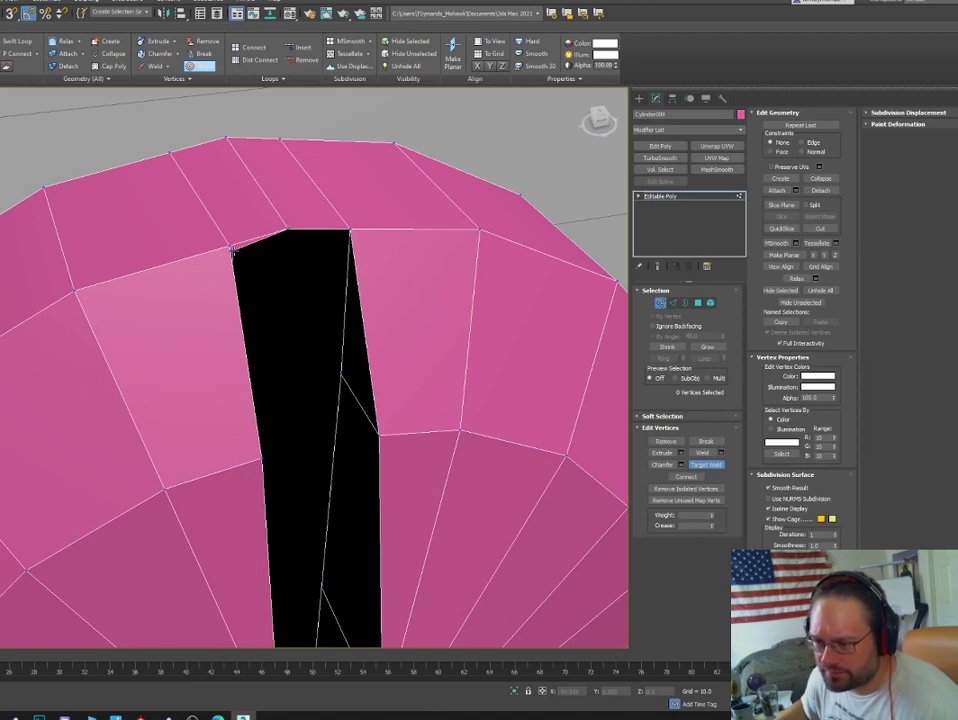
click(228, 245)
right_click(228, 246)
click(229, 245)
Target-weld the three border vertices at the slot's lower end to the matching vertices on the disc rim.
scroll(246, 310, down, 6)
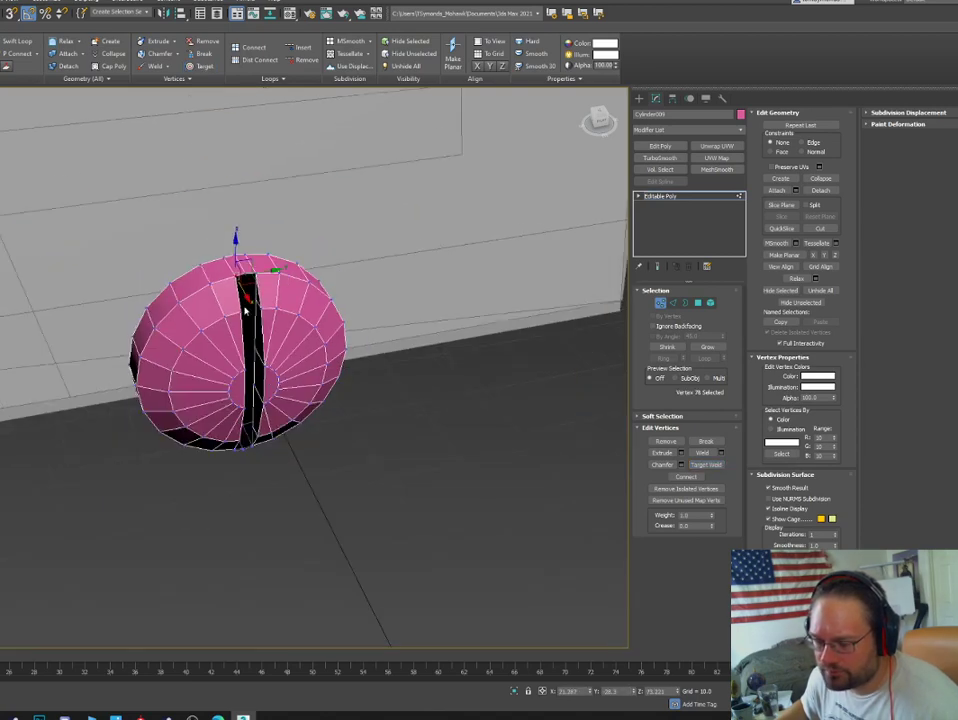
alt+middle_drag(259, 405, 251, 325)
scroll(251, 325, up, 5)
middle_drag(288, 254, 274, 541)
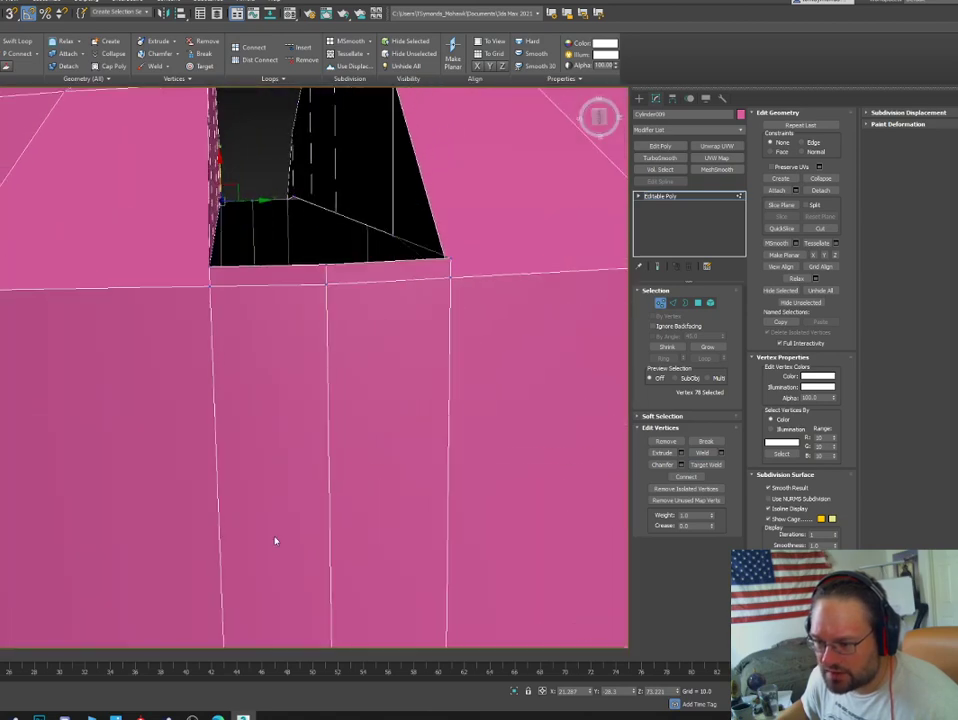
right_click(263, 332)
click(245, 400)
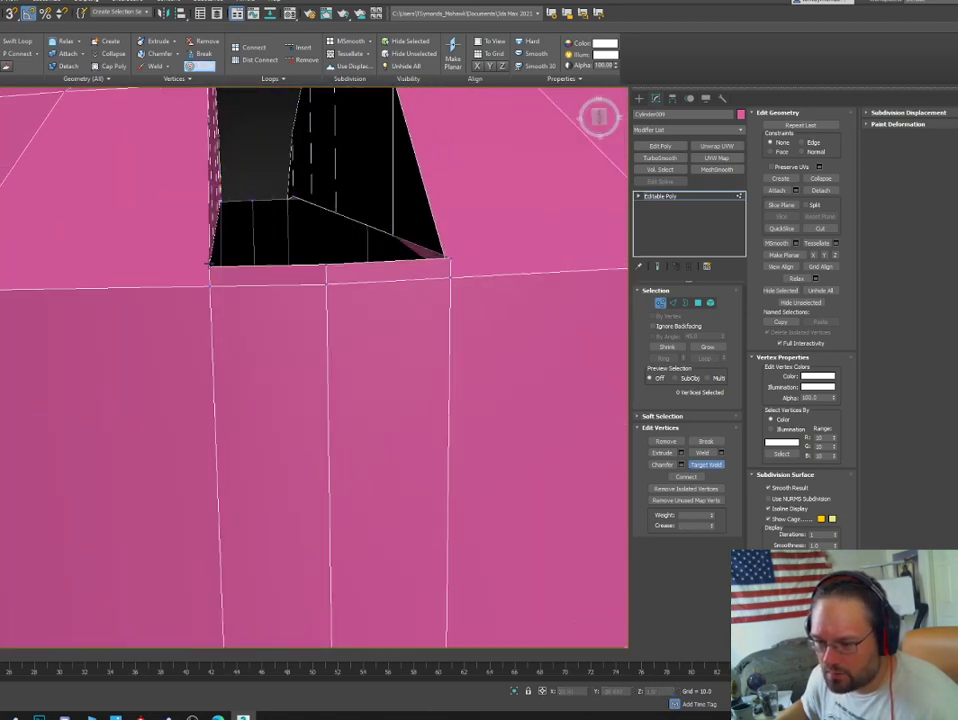
click(209, 287)
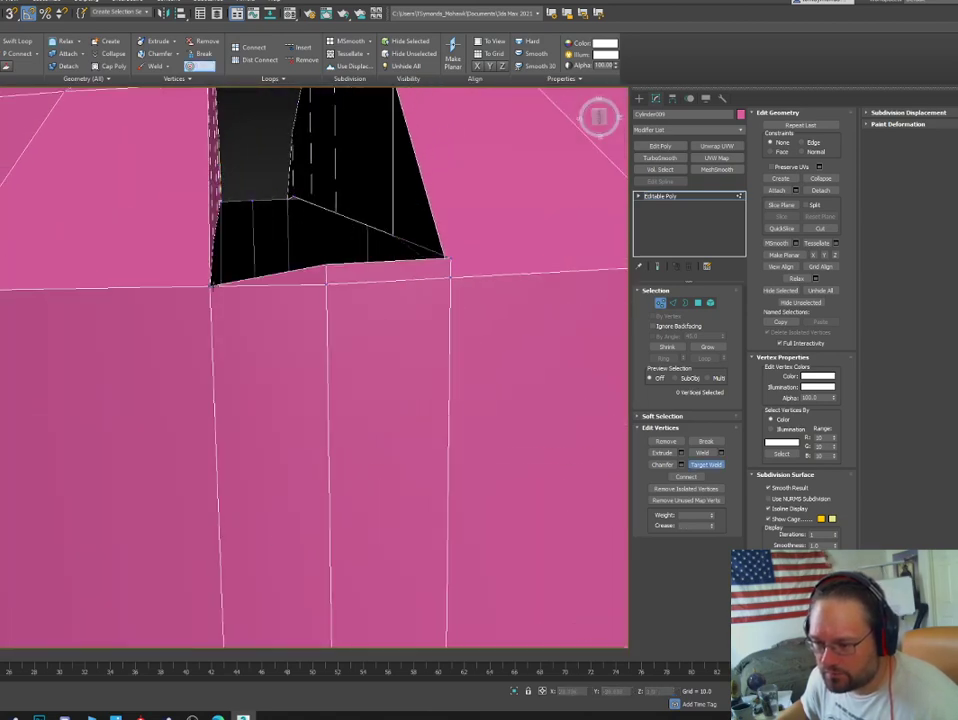
click(324, 289)
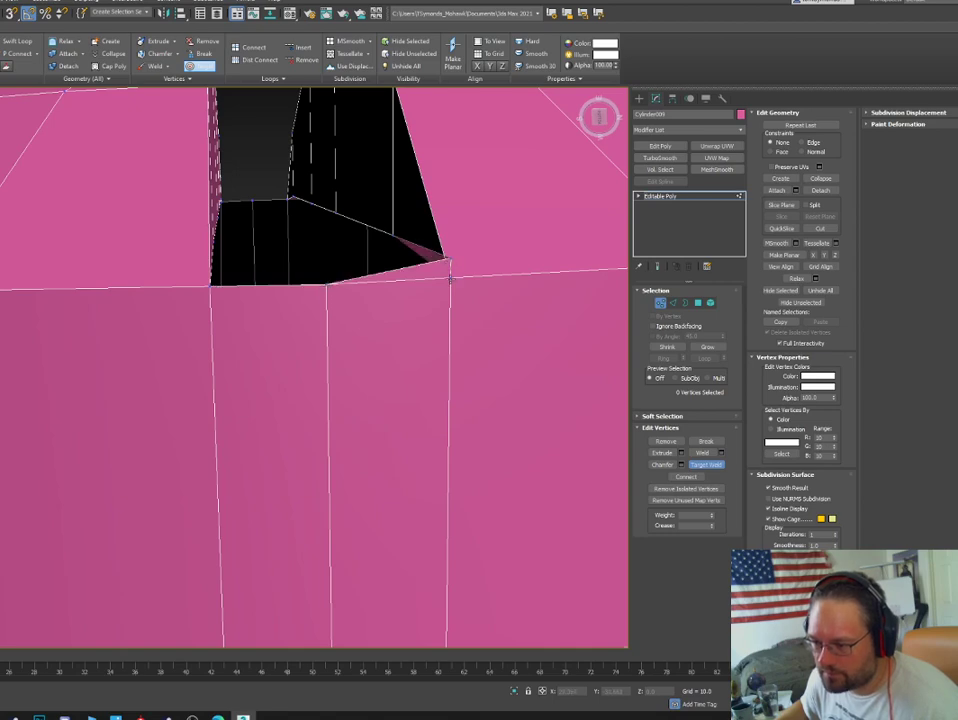
click(451, 279)
Bridge the two opposite recessed edges at the slot's lower end to create the first floor polygon.
key(2)
click(416, 252)
alt+middle_drag(416, 252, 312, 369)
ctrl+click(231, 331)
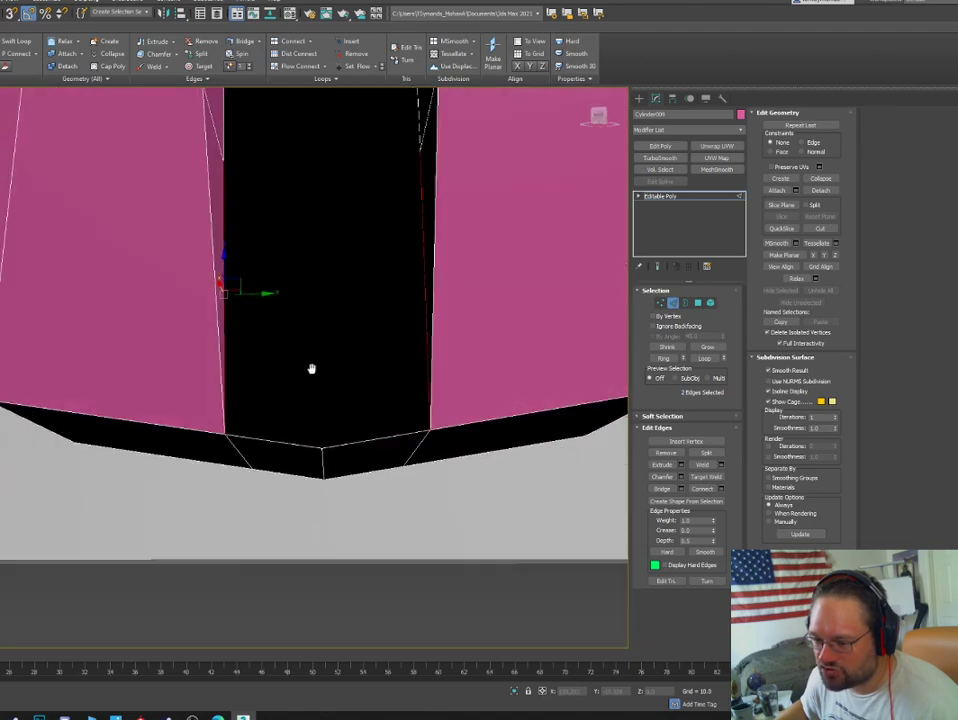
click(672, 491)
scroll(389, 289, down, 3)
scroll(447, 338, up, 2)
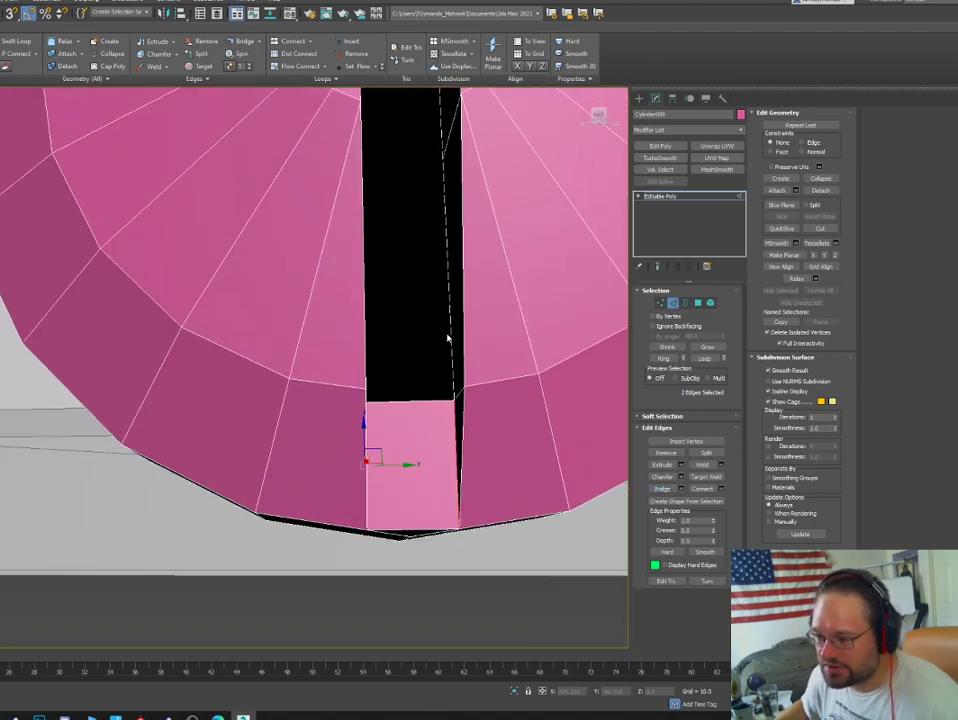
Bridge the two opposite recessed edge chains along the remaining length of the slot to fill in its floor.
double_click(450, 326)
middle_drag(450, 262, 426, 538)
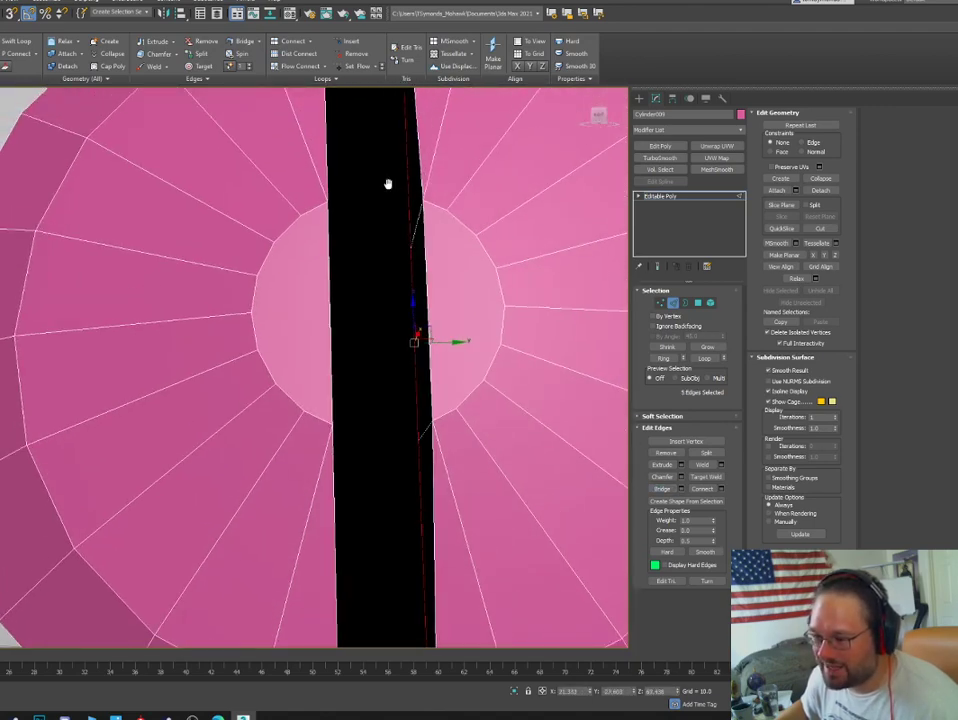
middle_drag(387, 184, 386, 465)
alt+middle_drag(384, 187, 357, 220)
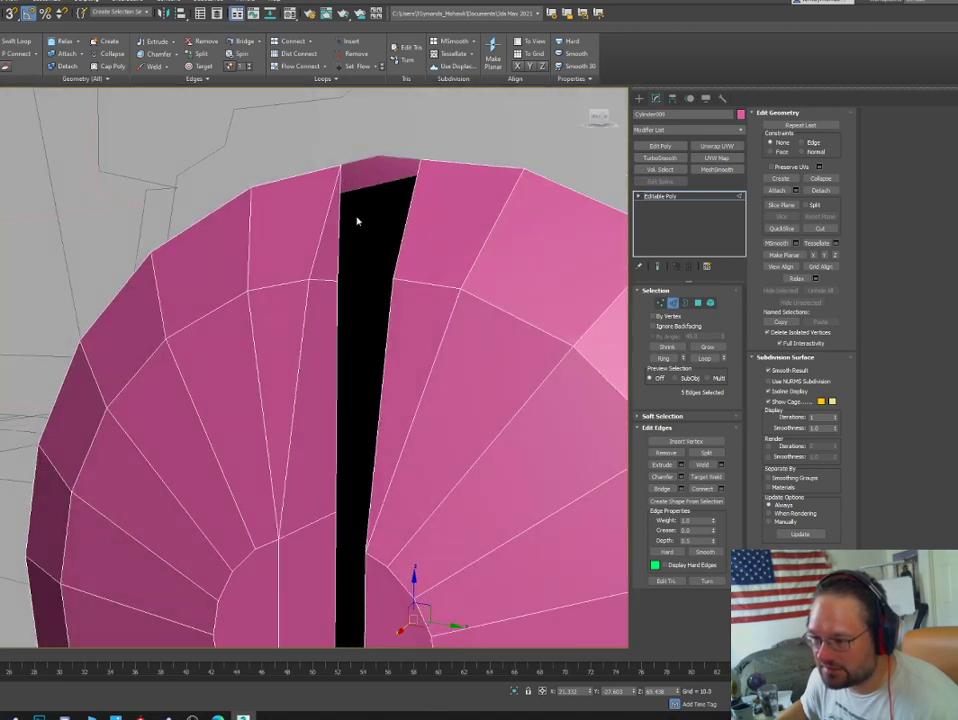
scroll(338, 231, down, 3)
middle_drag(338, 330, 383, 332)
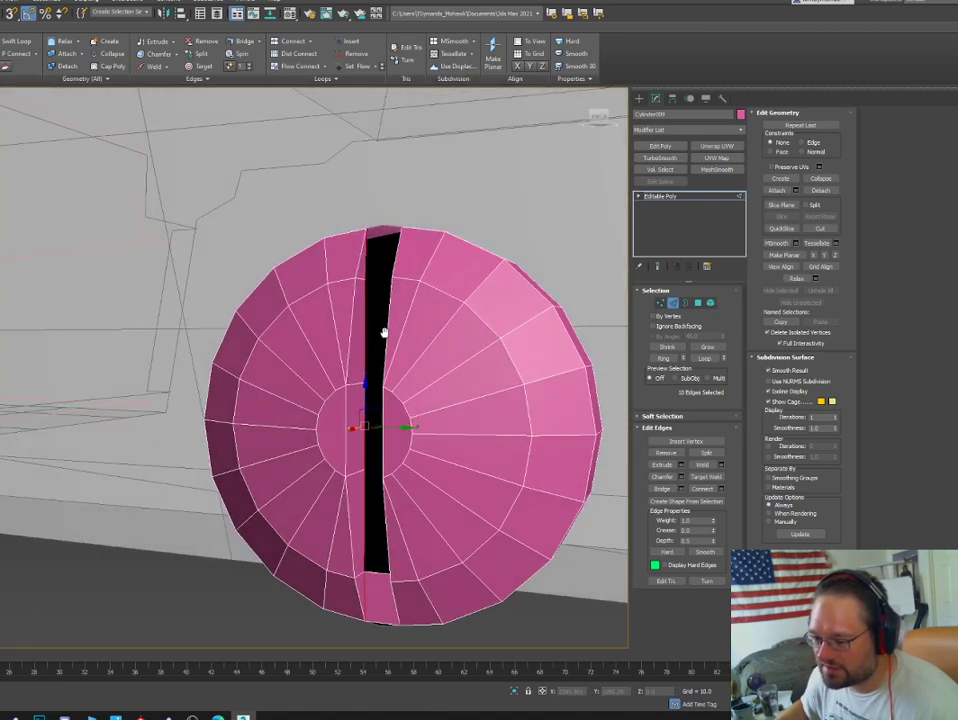
alt+middle_drag(449, 545, 460, 590)
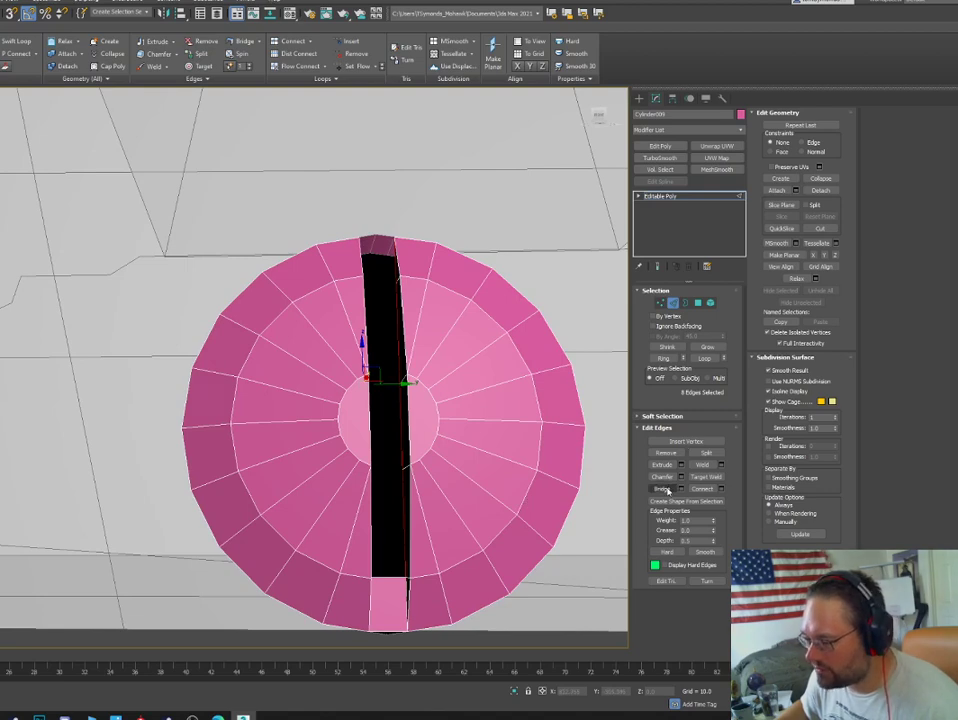
click(664, 489)
Cap the small three-edge open border at the slot's upper end on the disc rim.
scroll(388, 229, up, 5)
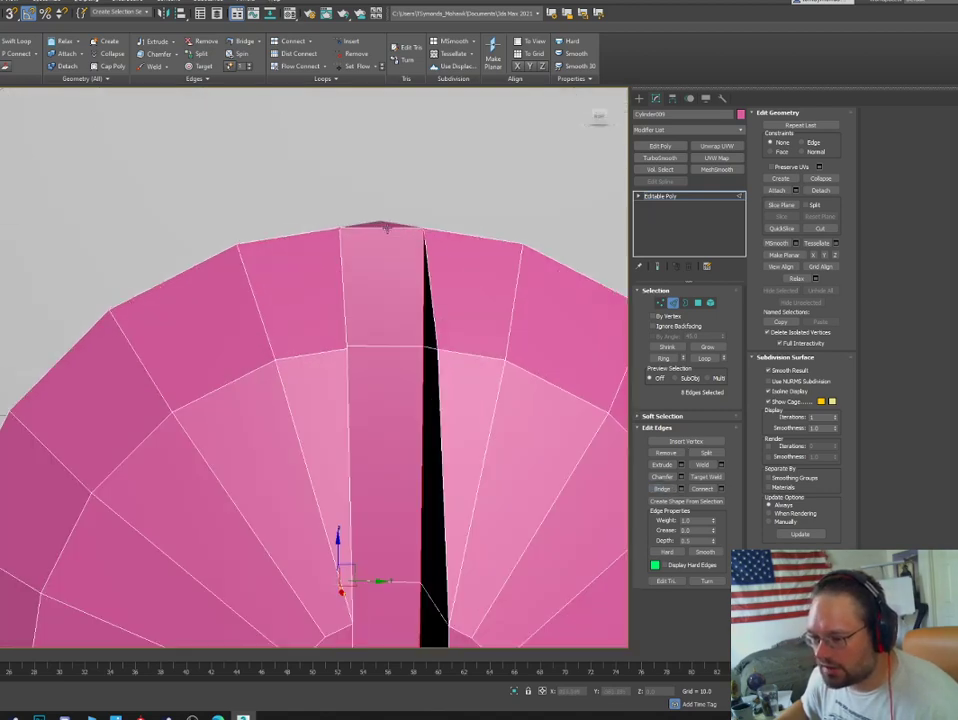
key(3)
click(388, 229)
alt+middle_drag(385, 220, 512, 430)
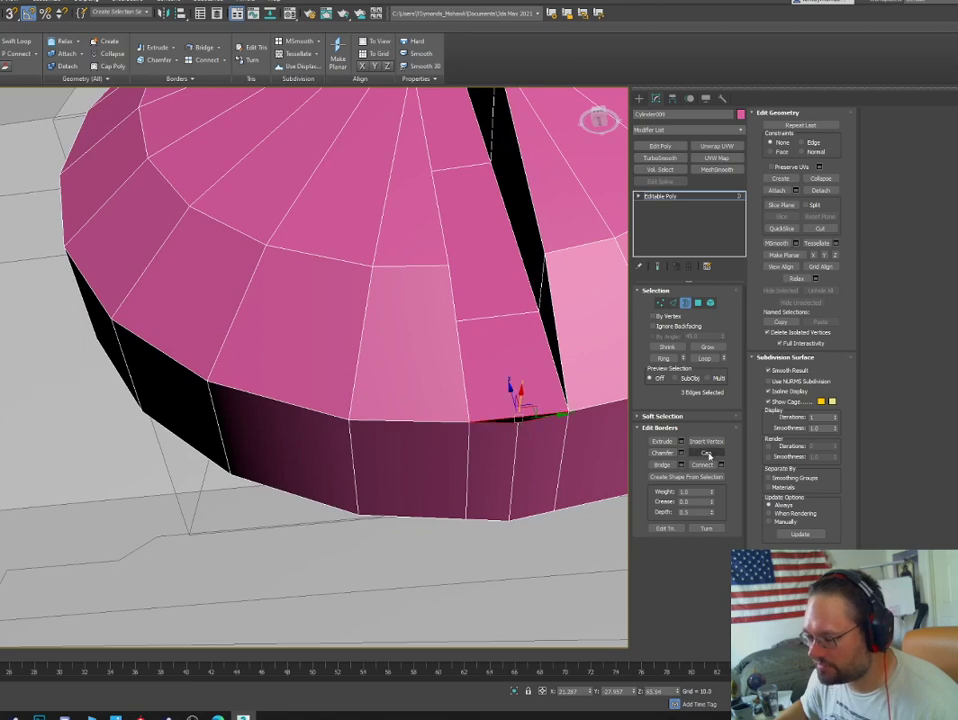
alt+middle_drag(440, 310, 389, 381)
Cut an edge from the middle left vertex of the central circle to the slot edge and down its wall to the floor.
key(1)
right_click(374, 346)
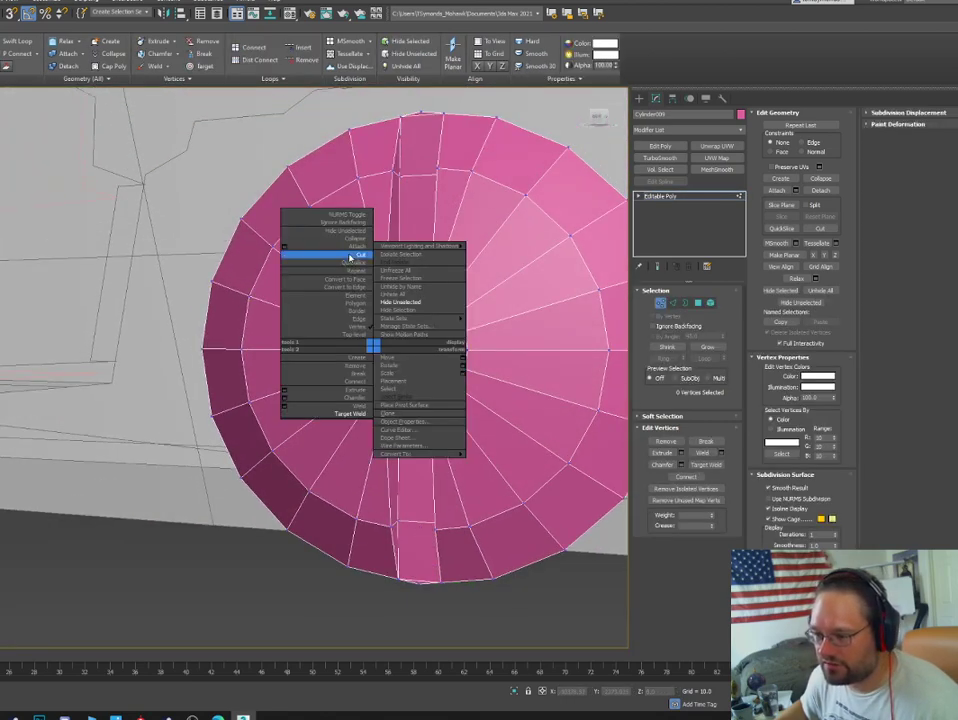
click(352, 255)
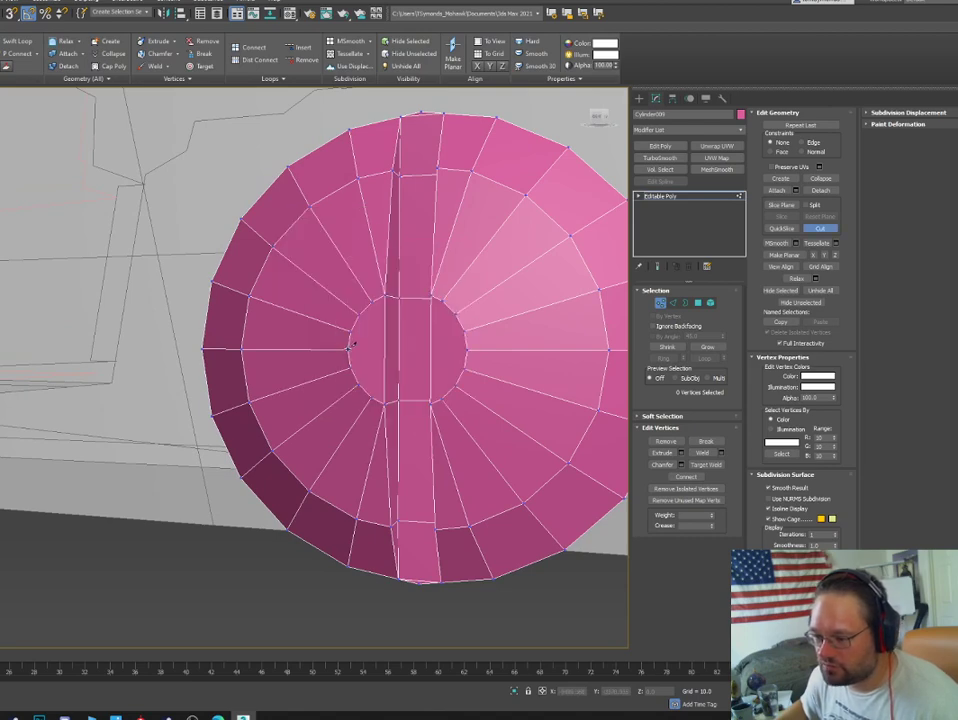
click(350, 346)
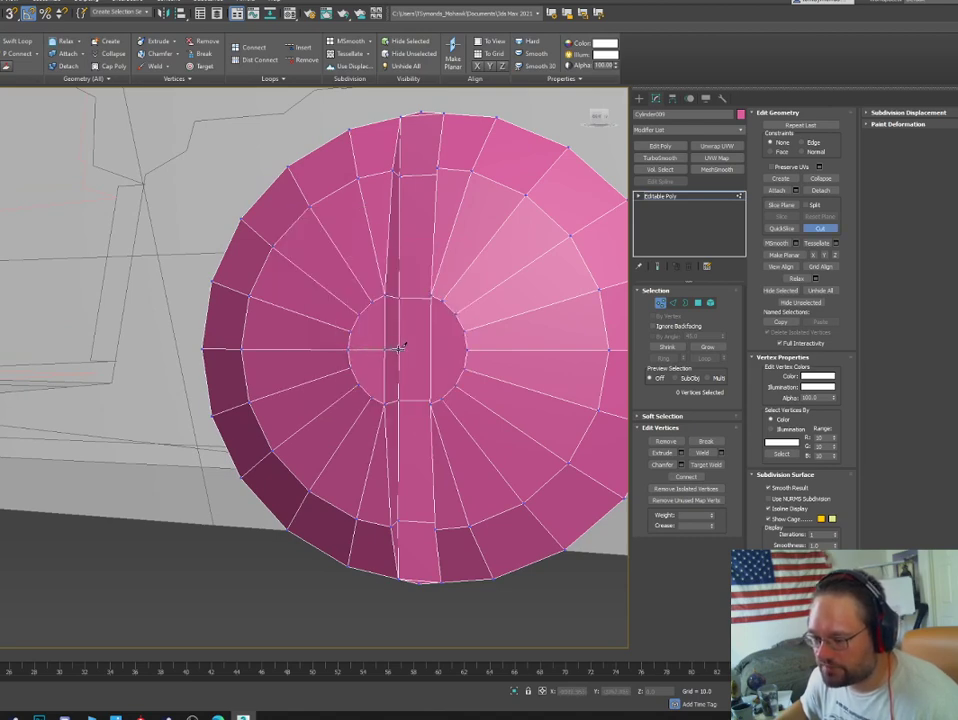
alt+middle_drag(400, 347, 427, 350)
scroll(415, 352, up, 4)
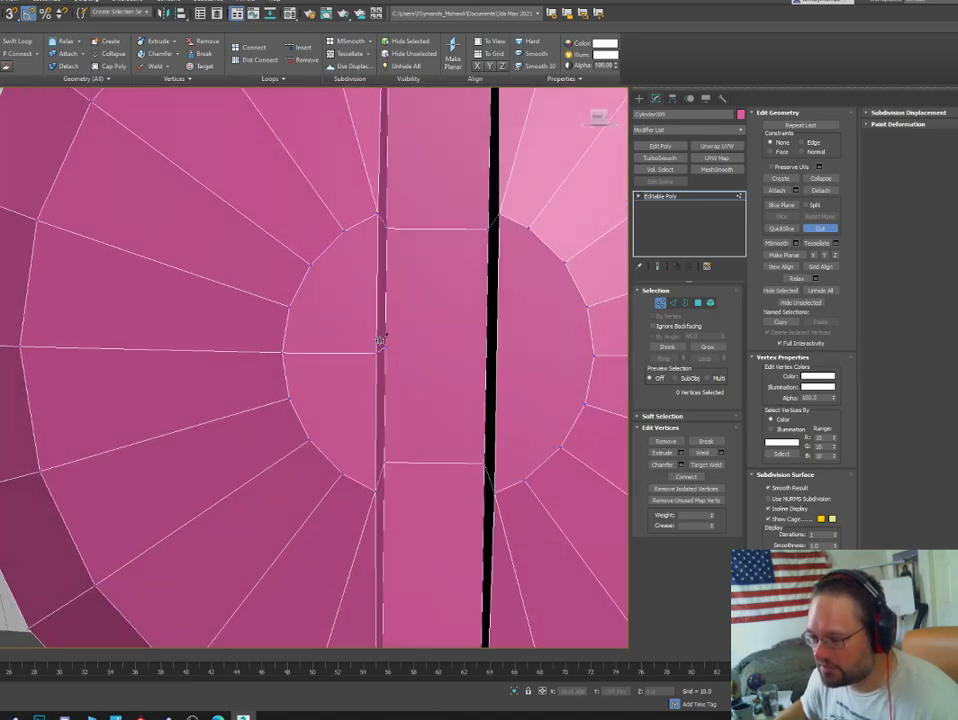
alt+middle_drag(381, 336, 389, 363)
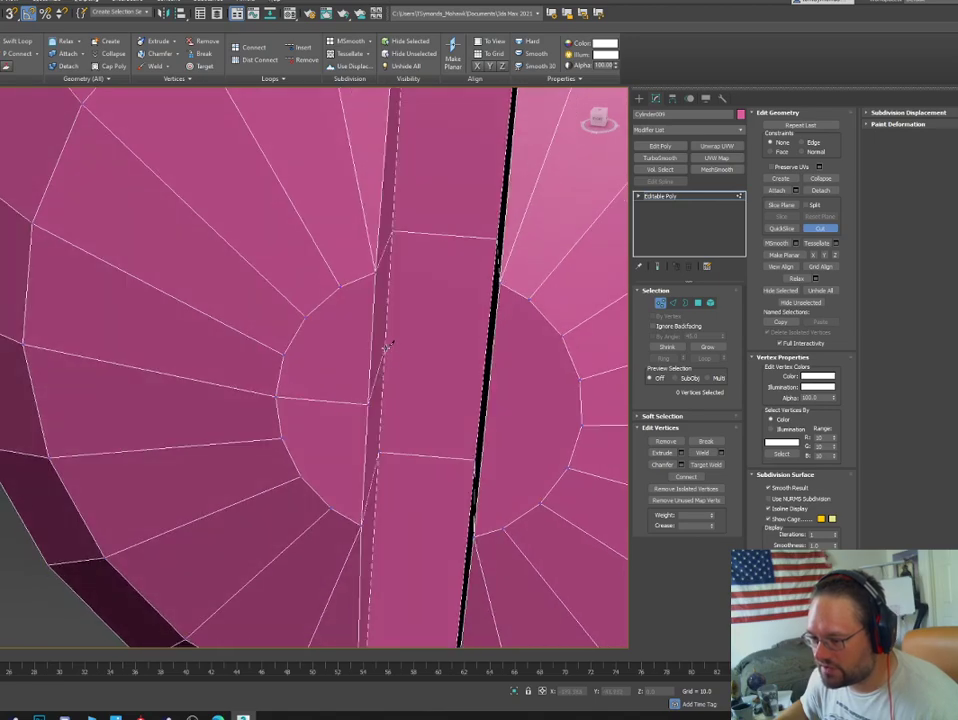
mouse_move(468, 357)
alt+middle_down()
mouse_move(421, 357)
mouse_move(434, 368)
mouse_move(421, 363)
mouse_move(432, 347)
mouse_move(272, 349)
mouse_move(484, 343)
alt+middle_up()
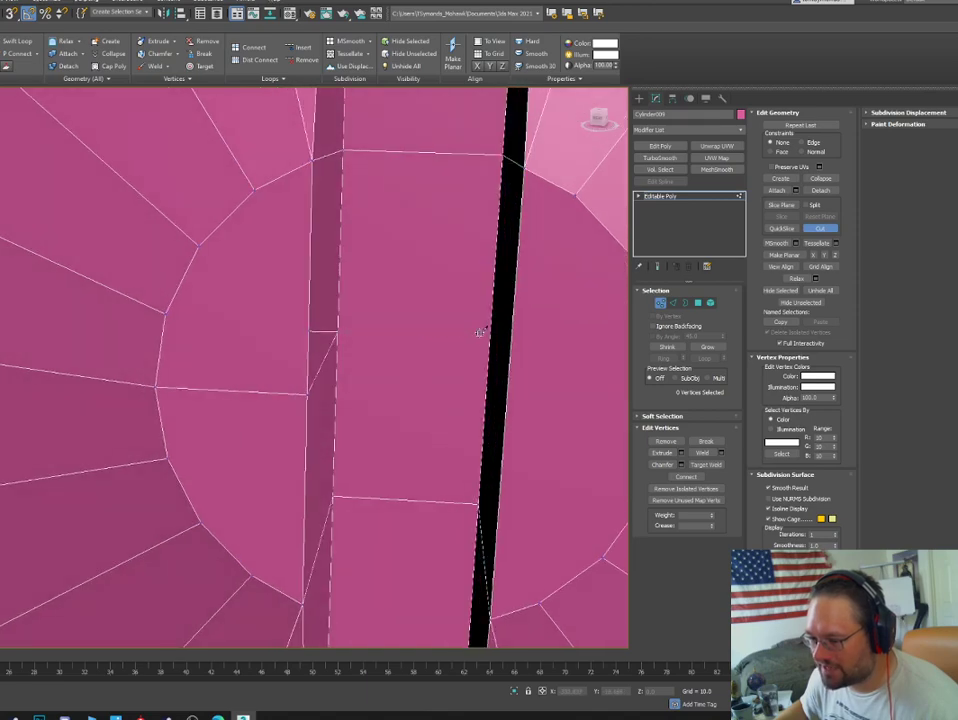
scroll(492, 345, down, 2)
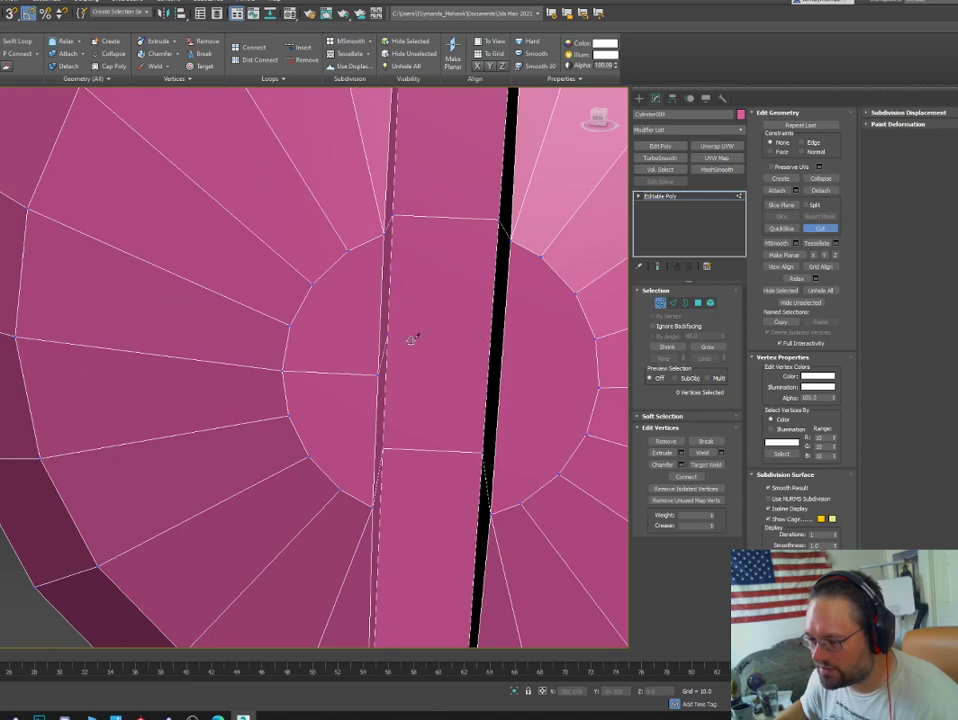
Cut a matching edge from the central circle's middle right vertex to the slot edge and down the wall to the floor.
click(598, 387)
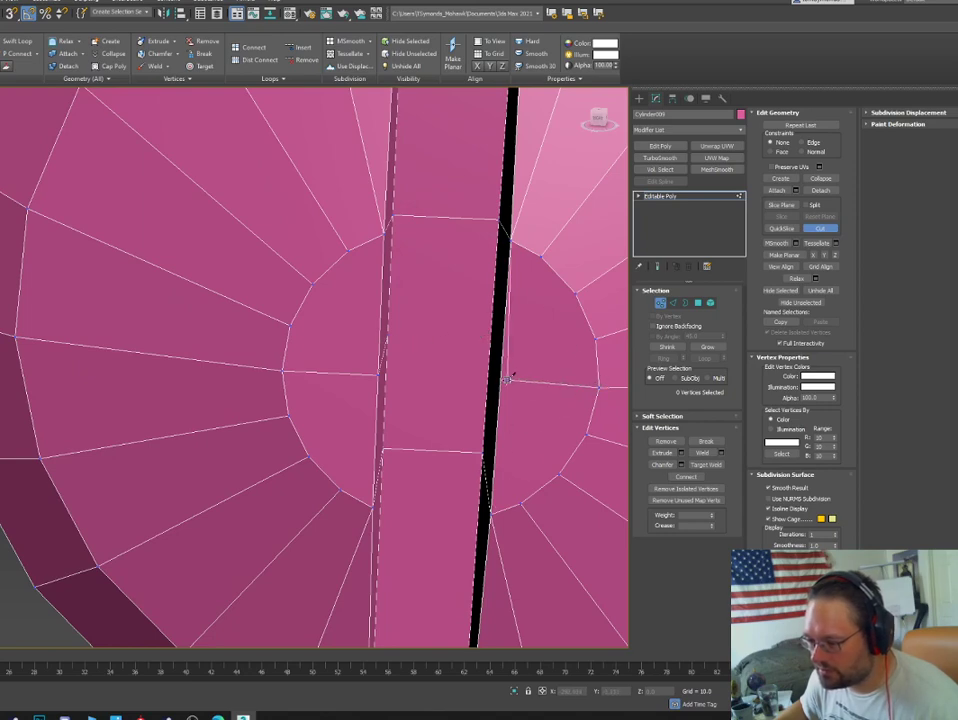
click(501, 379)
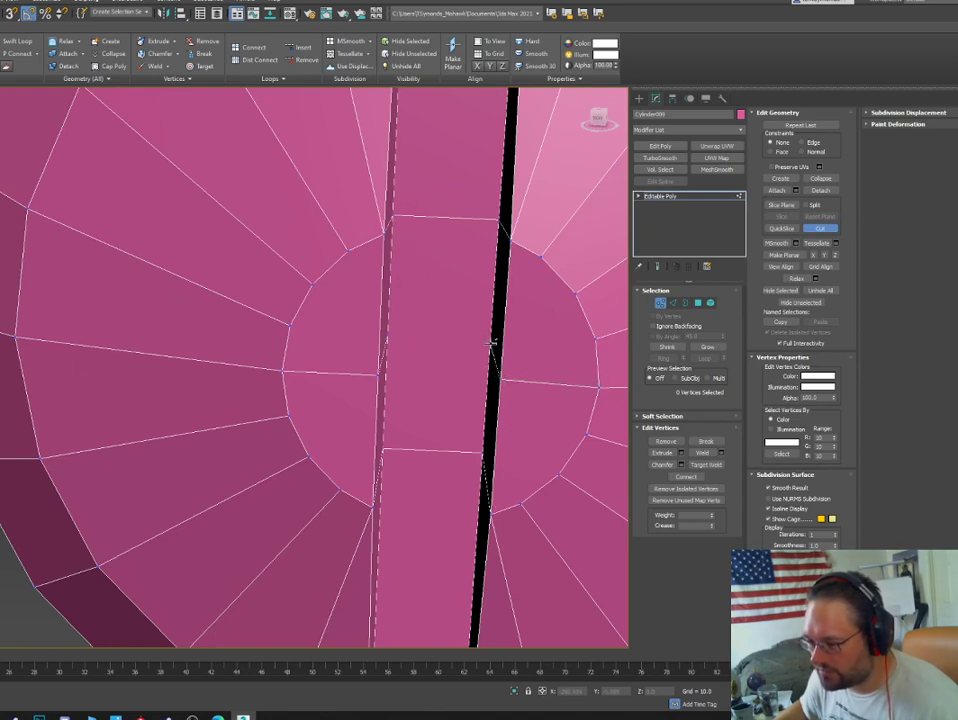
right_click(462, 356)
key(1)
key(1)
Connect the two middle vertices across the slot floor and make them planar along X.
click(489, 343)
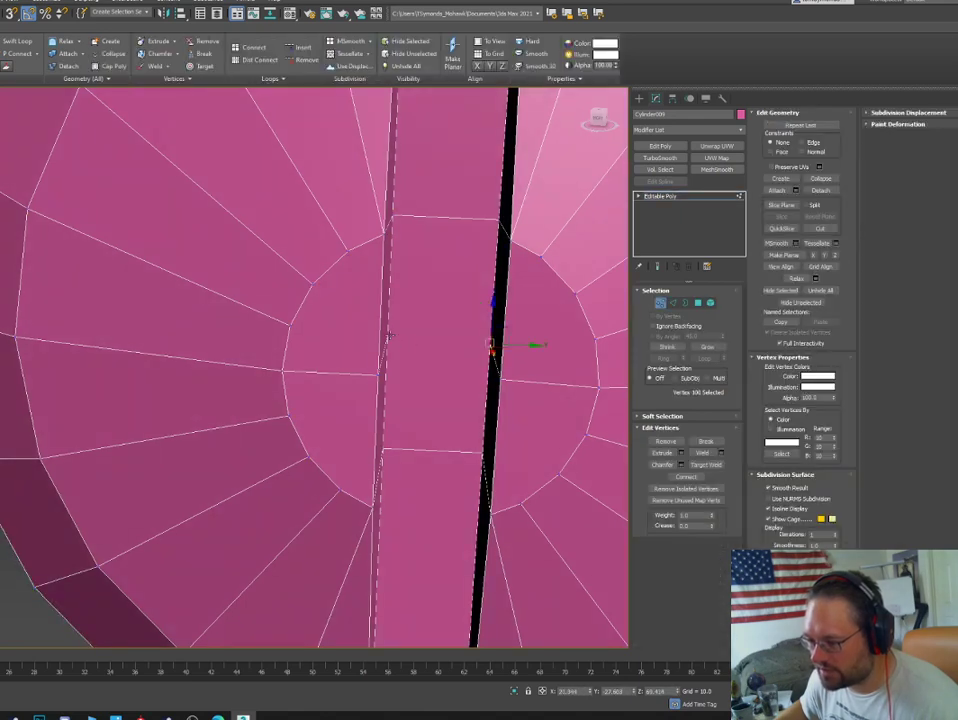
ctrl+click(388, 338)
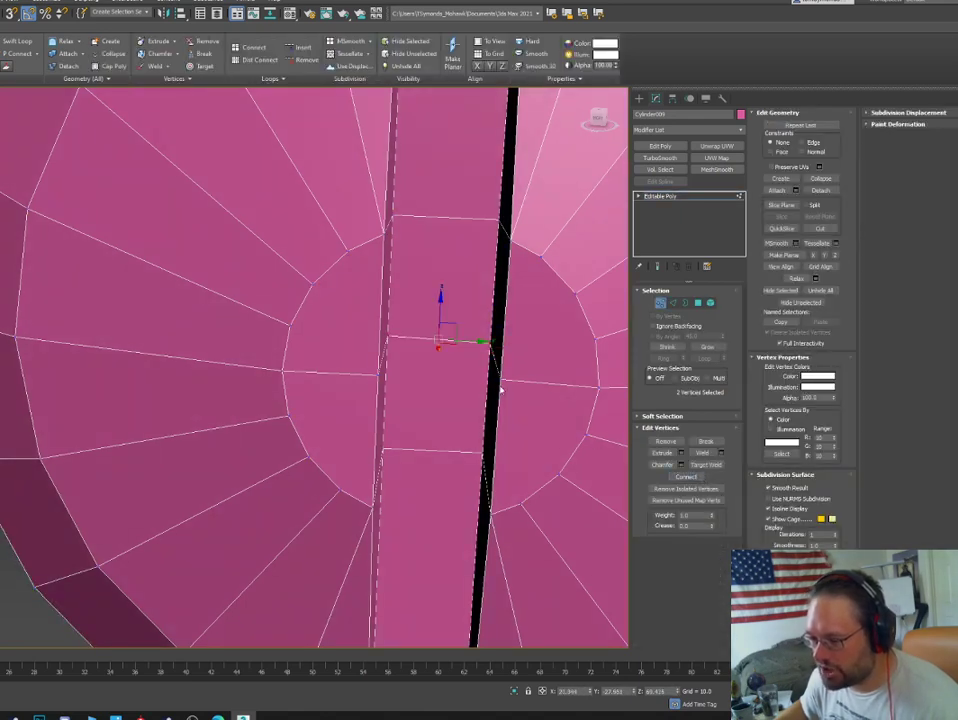
click(826, 258)
key(ctrl+z)
click(813, 258)
scroll(534, 362, down, 5)
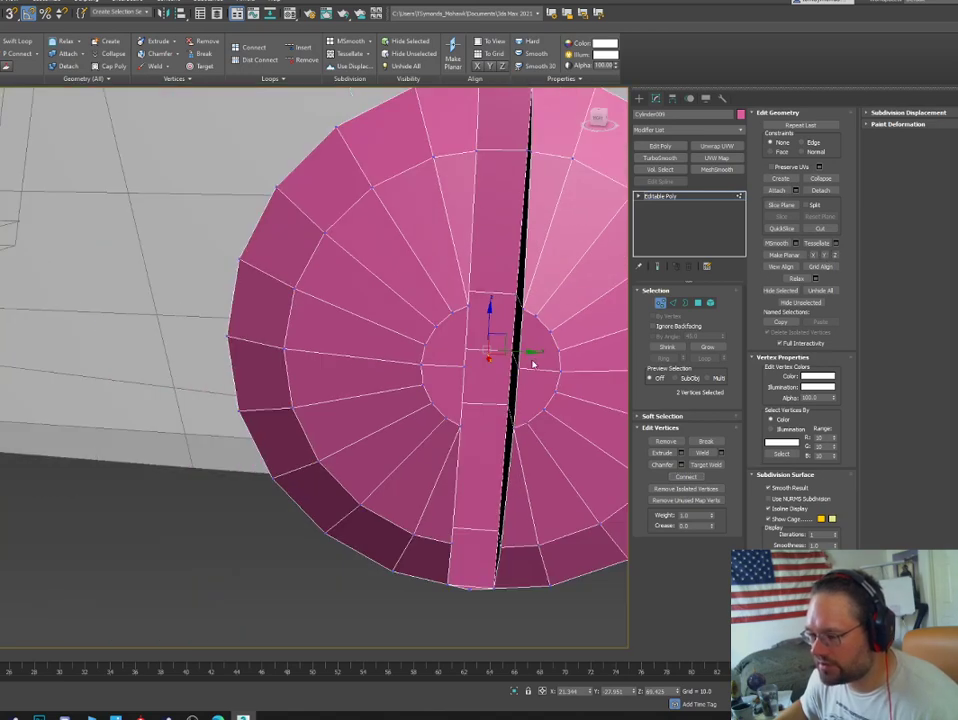
alt+middle_drag(533, 364, 447, 360)
scroll(556, 385, down, 4)
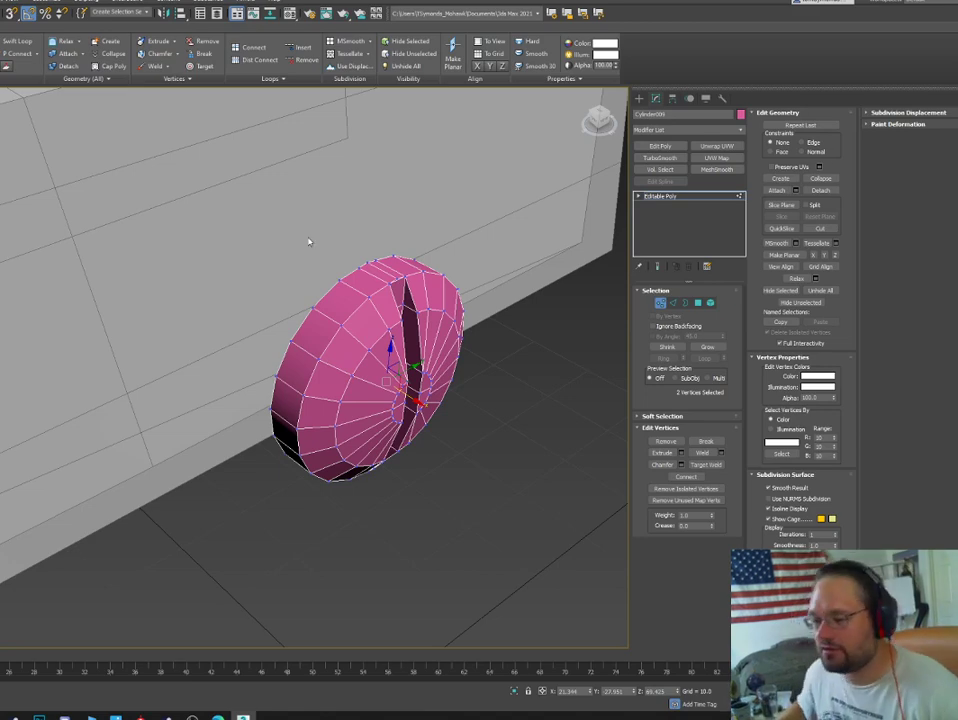
Cut an L-shaped corner into the central circle's upper-left quarter and connect its inner vertex to the slot edge's middle vertex.
alt+middle_drag(415, 320, 340, 273)
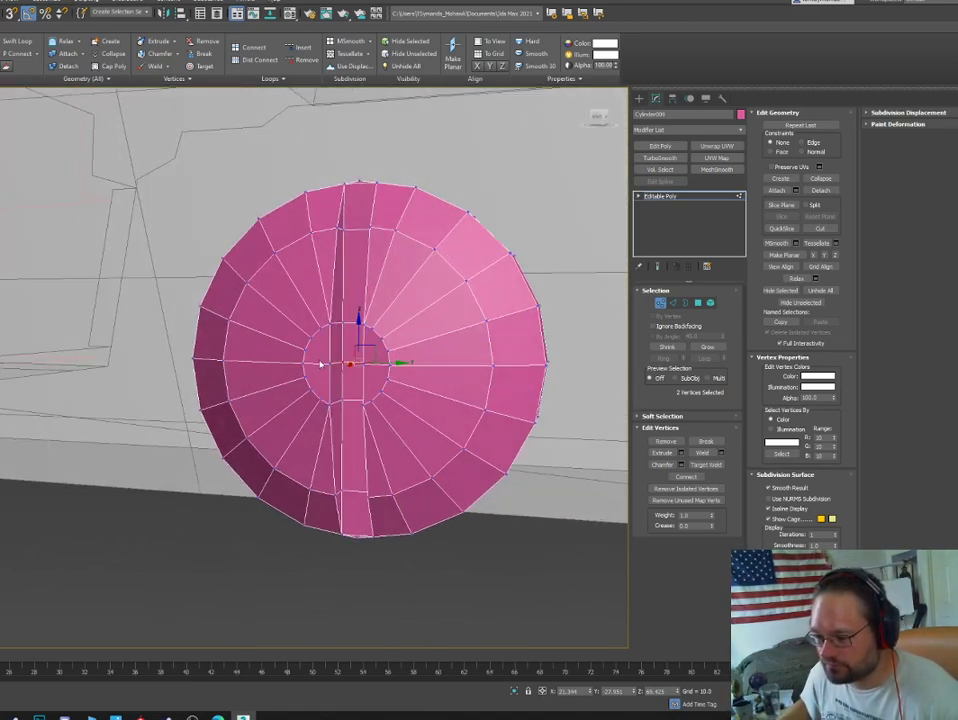
scroll(325, 363, up, 5)
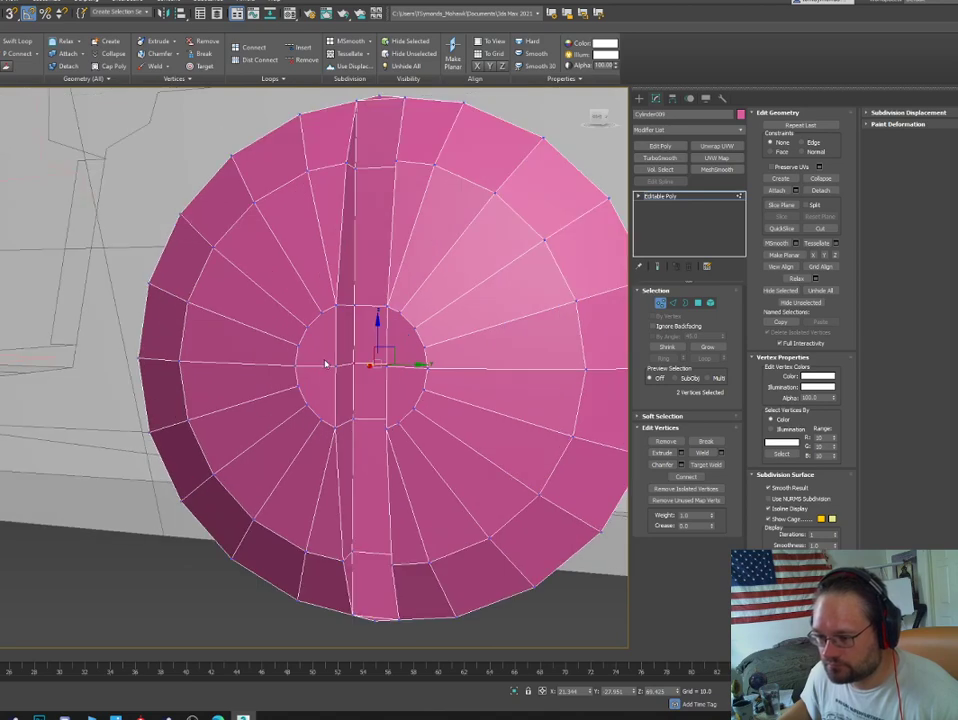
click(325, 363)
right_click(340, 364)
click(325, 266)
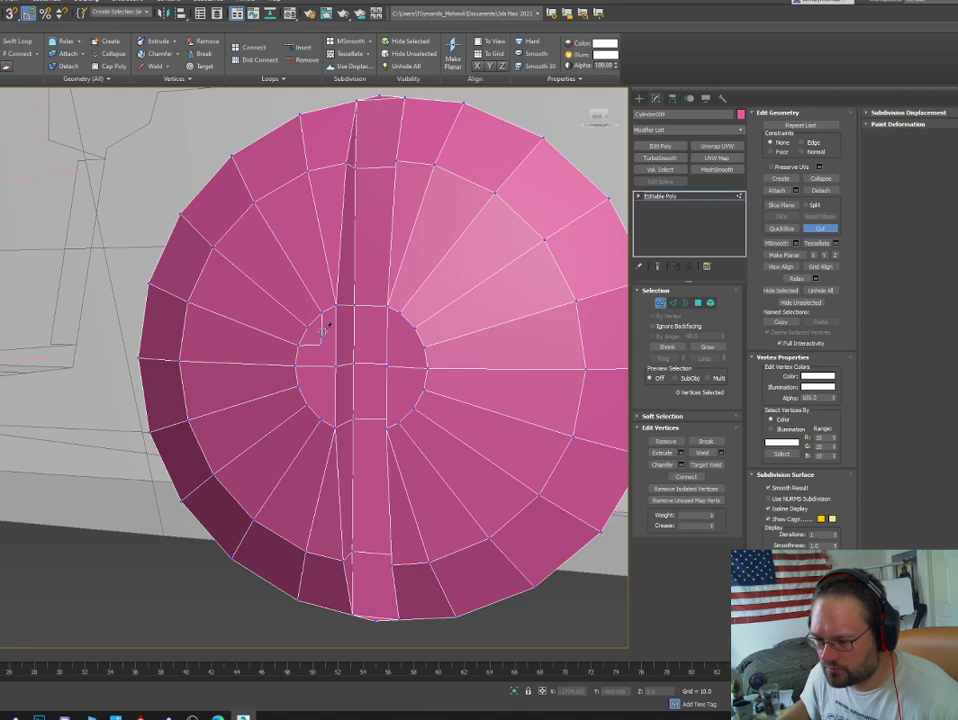
key(1)
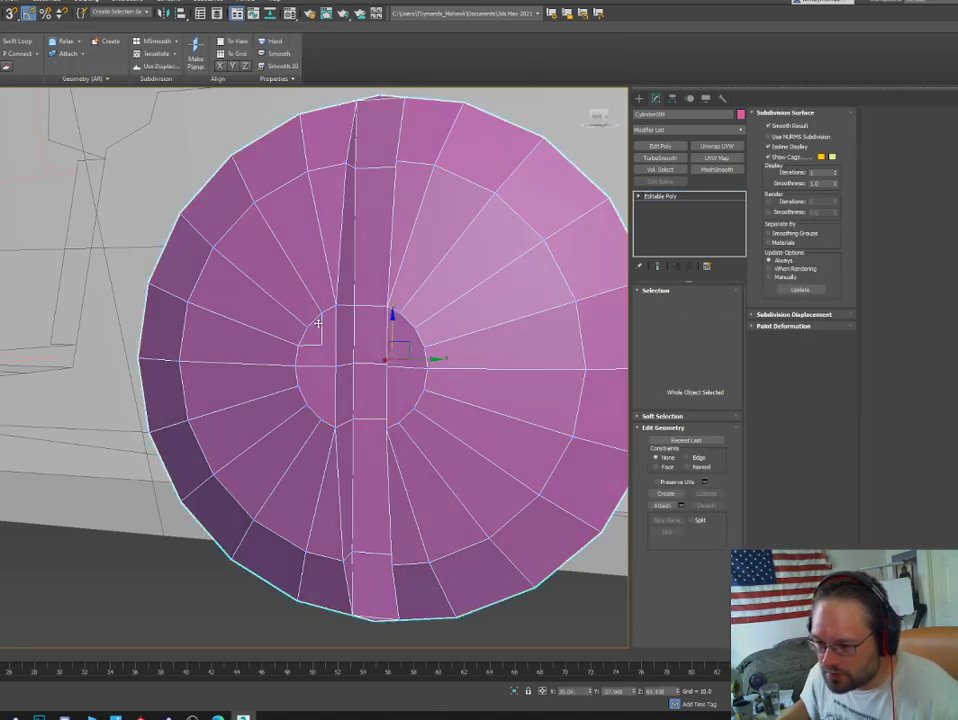
scroll(317, 324, up, 5)
key(1)
click(328, 401)
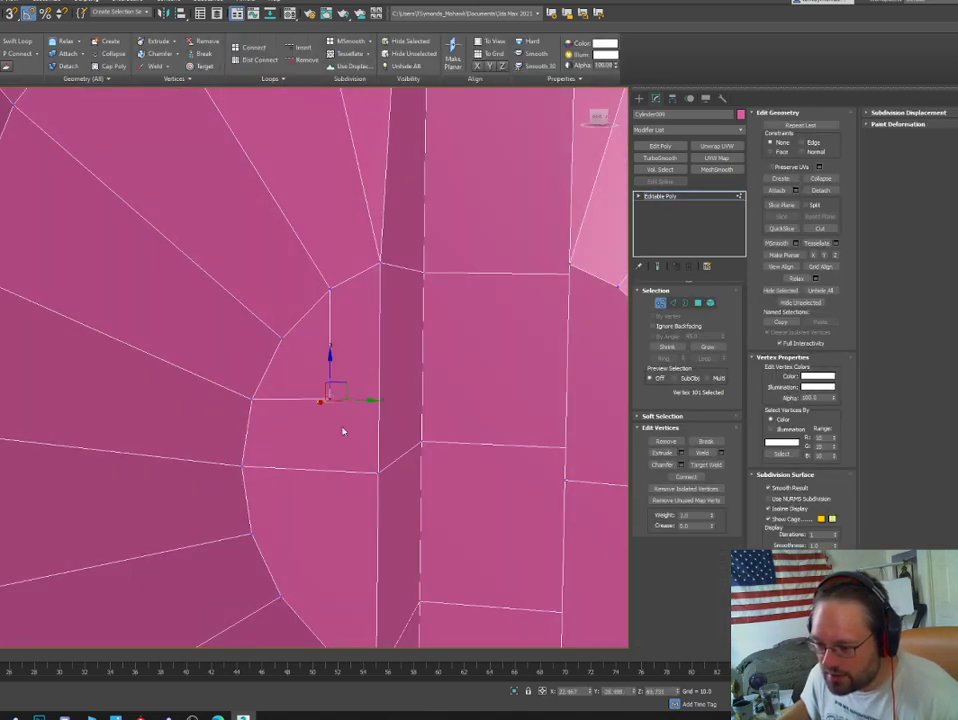
ctrl+click(379, 473)
click(682, 477)
Cut a matching L-shaped corner into the central circle's lower-left quarter and join its inner vertex to the slot edge's middle vertex.
middle_drag(308, 573, 327, 475)
click(327, 474)
right_click(324, 467)
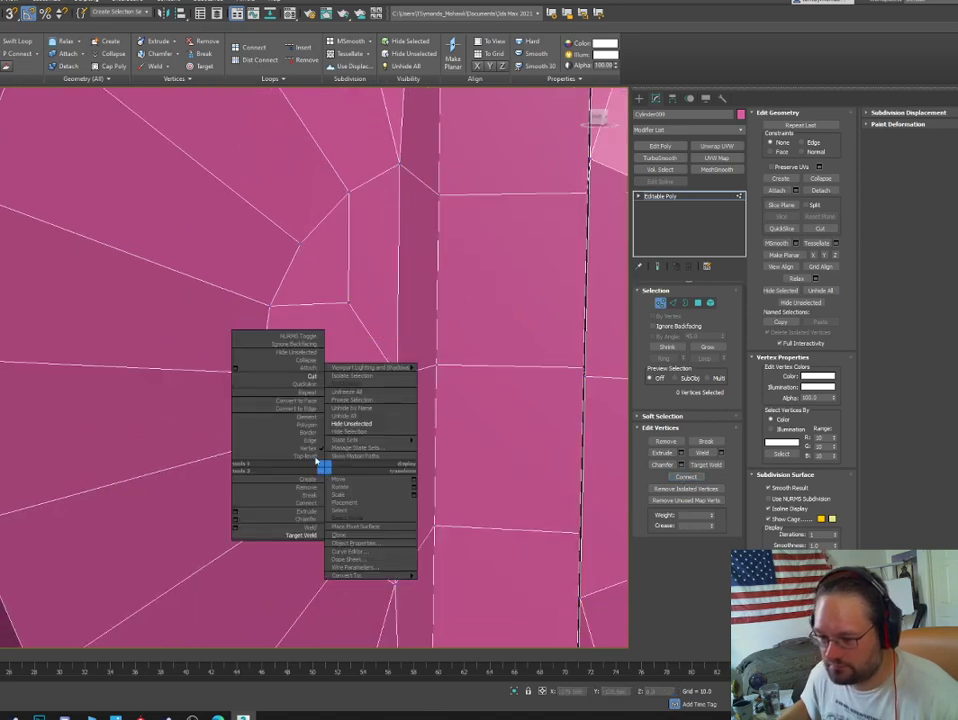
click(312, 376)
click(270, 439)
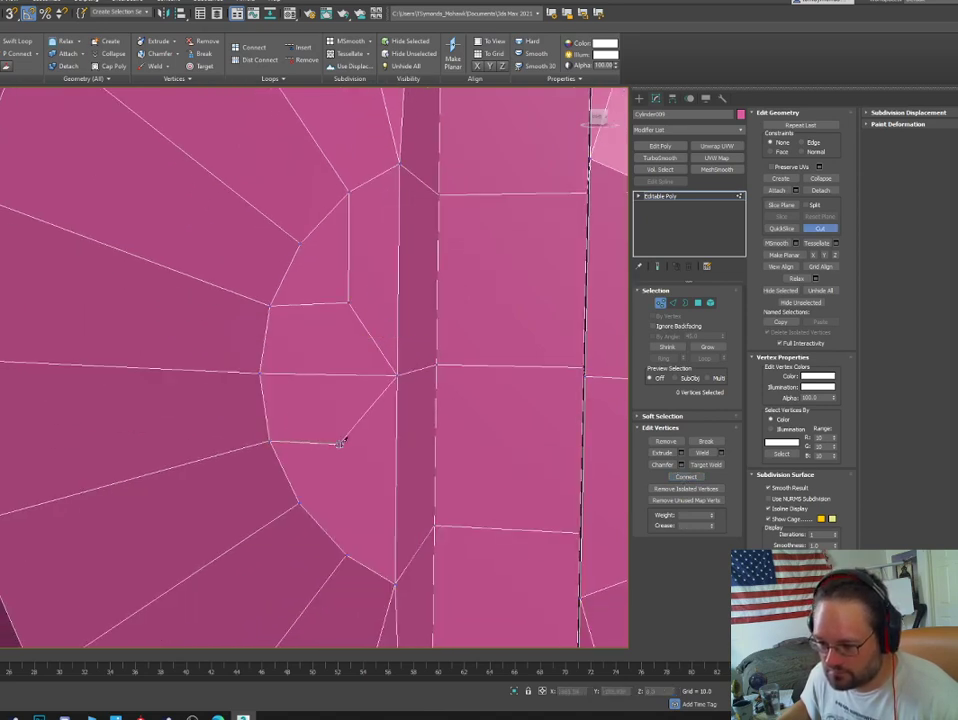
click(338, 444)
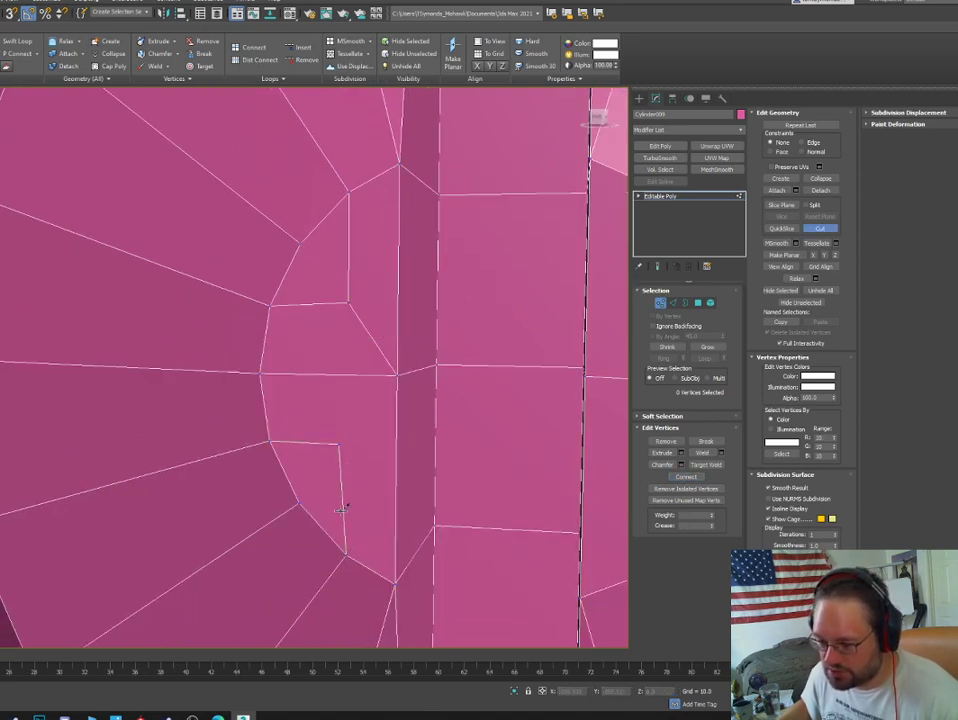
click(339, 445)
click(397, 375)
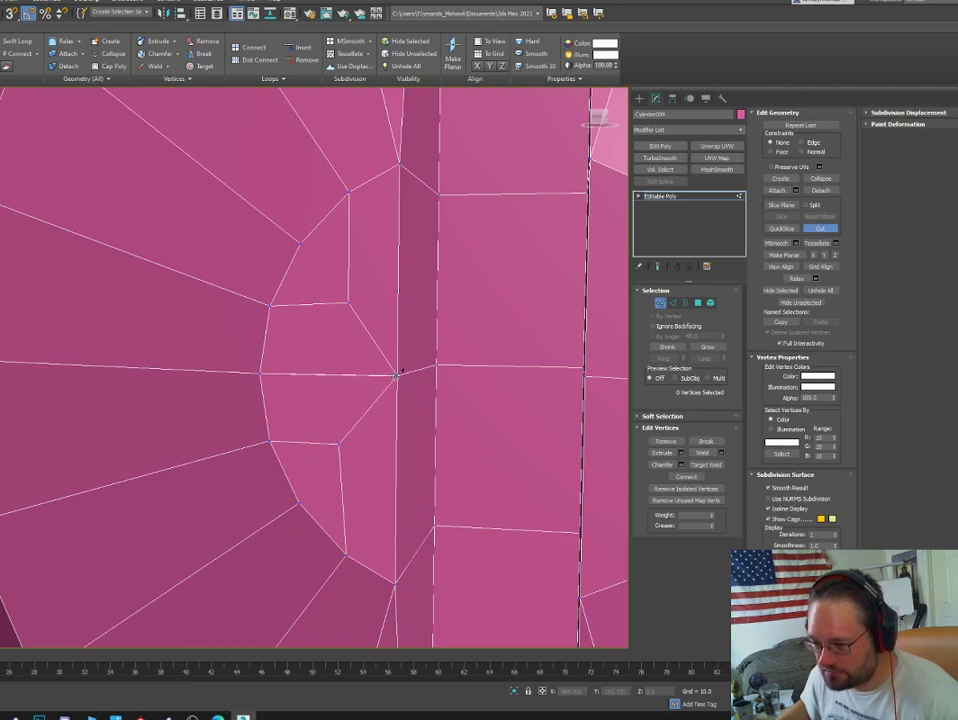
Cut an L-shaped corner into the central circle's upper-right quarter and join its inner vertex to the slot edge's middle vertex.
middle_drag(397, 376, 195, 418)
right_click(434, 419)
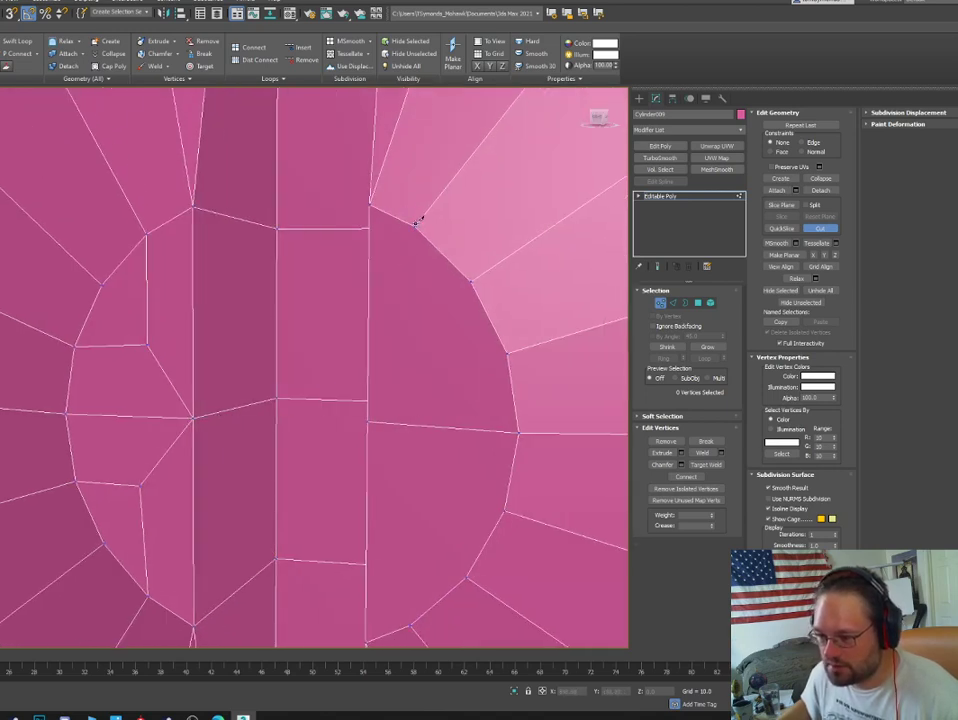
click(415, 224)
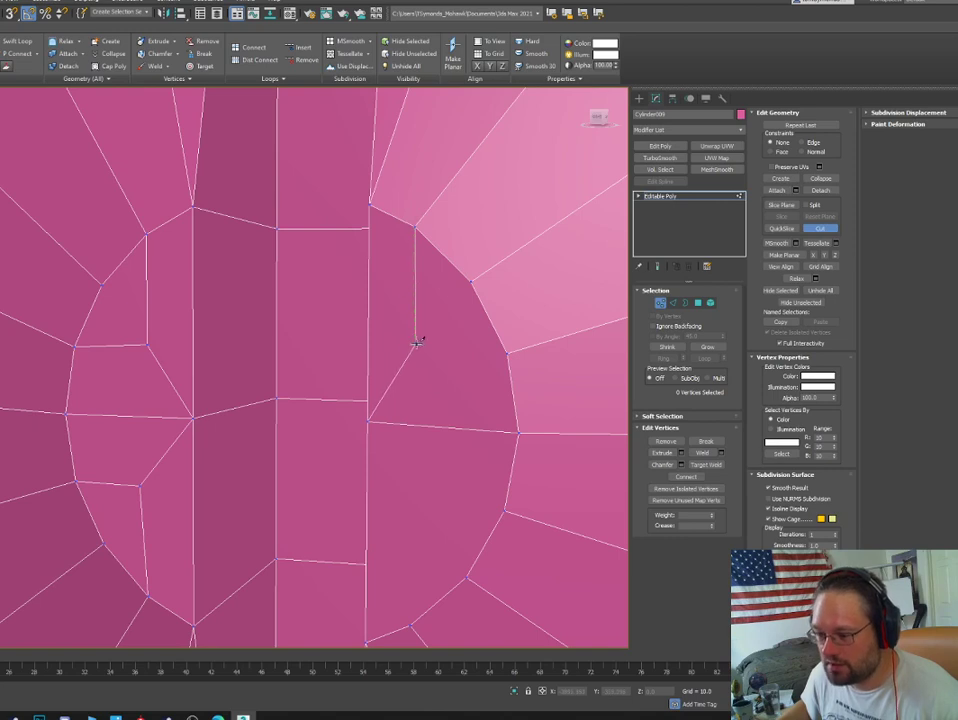
click(417, 343)
click(508, 351)
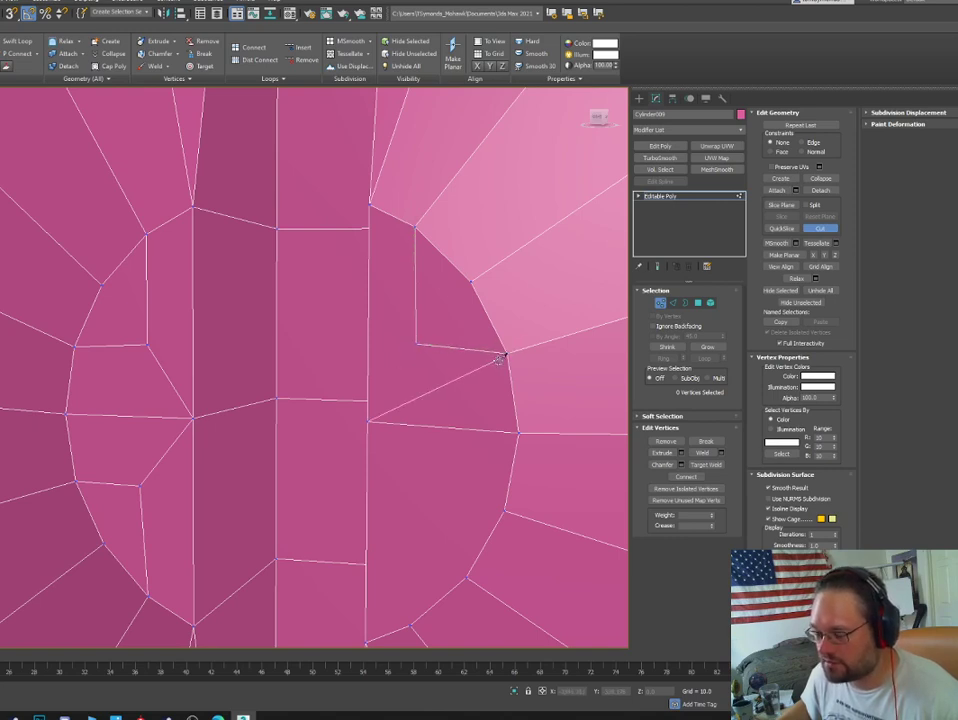
click(416, 344)
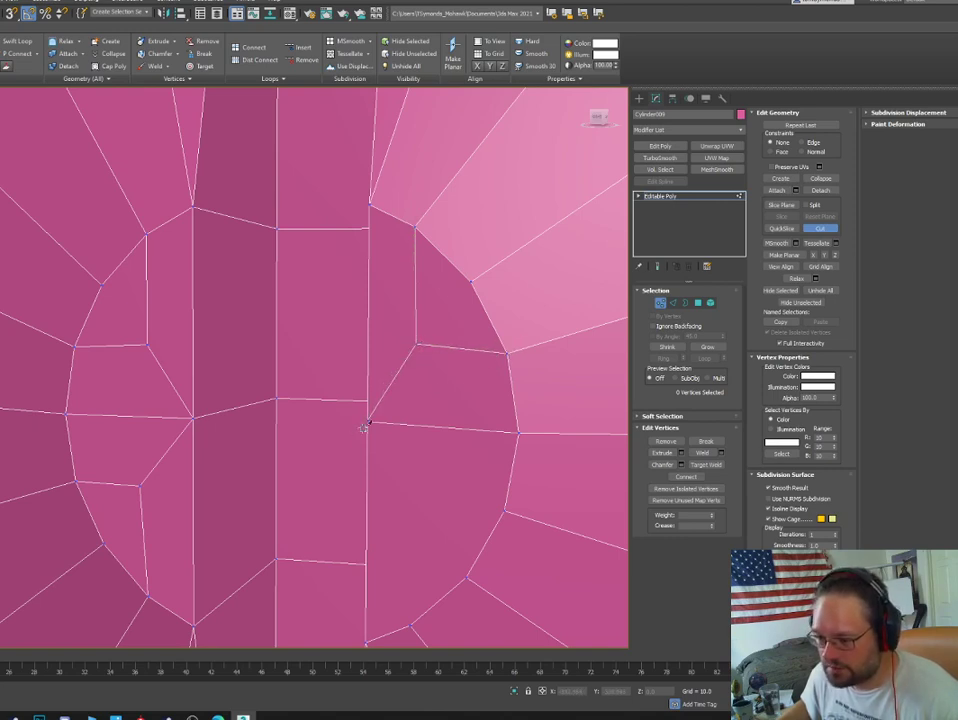
Cut an L-shaped corner into the central circle's lower-right quarter and join its inner vertex to the slot edge's middle vertex.
click(505, 509)
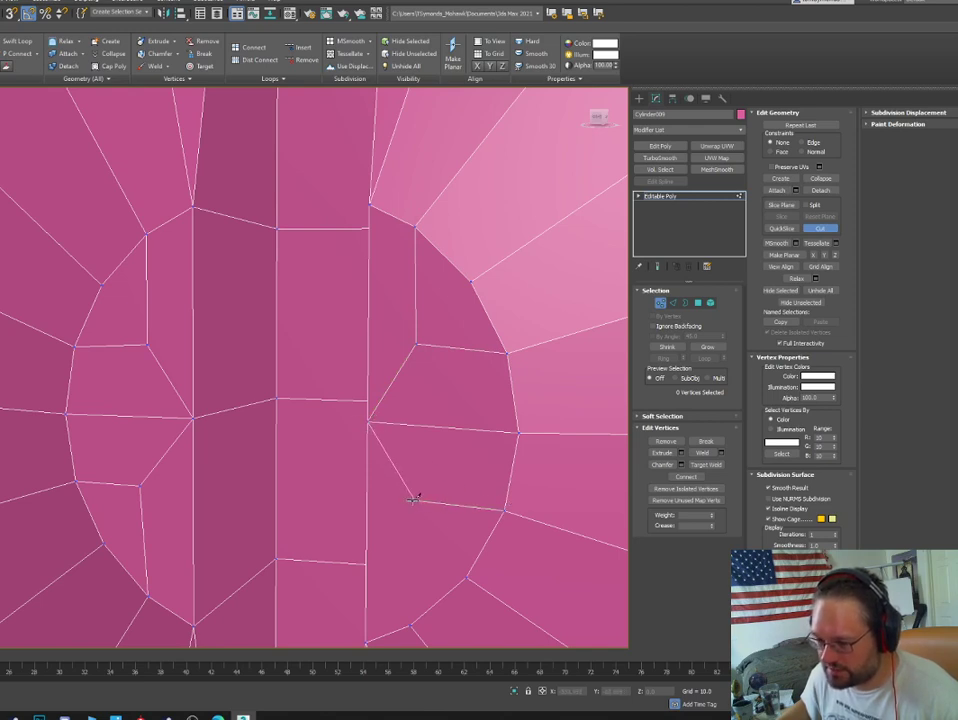
click(414, 500)
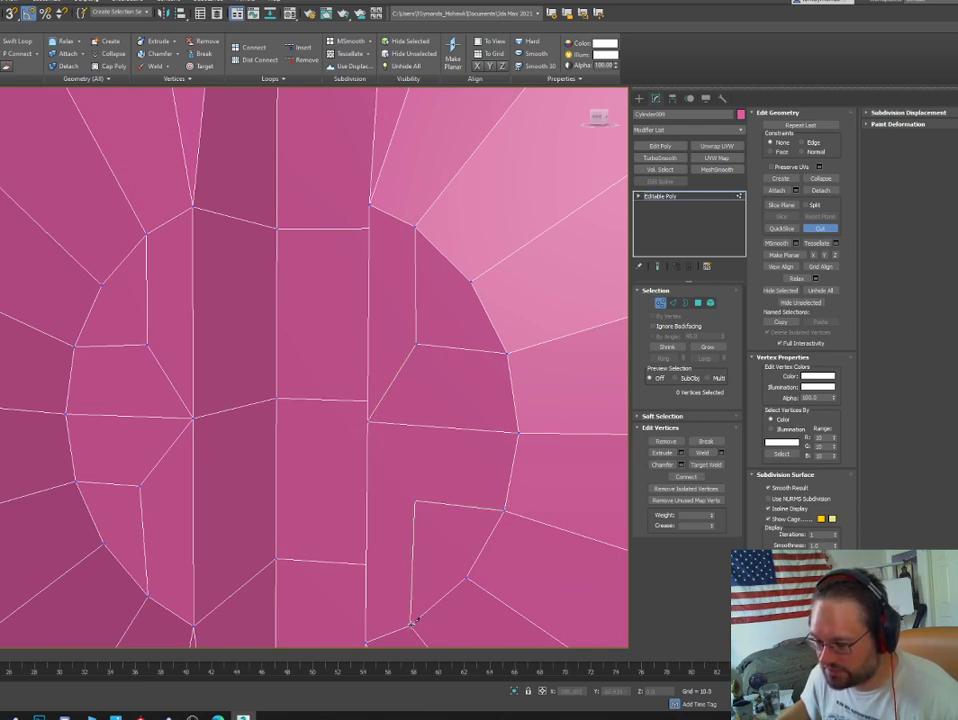
click(368, 420)
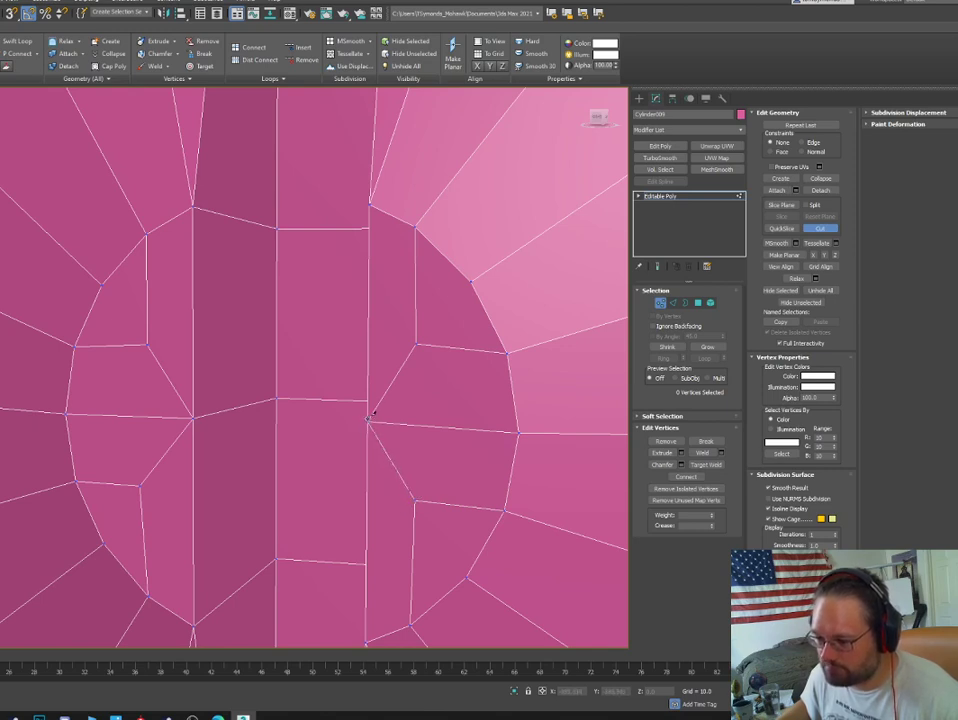
Move the two middle vertices on the slot's edges slightly outward along X to dome the central circle.
right_click(254, 488)
click(192, 417)
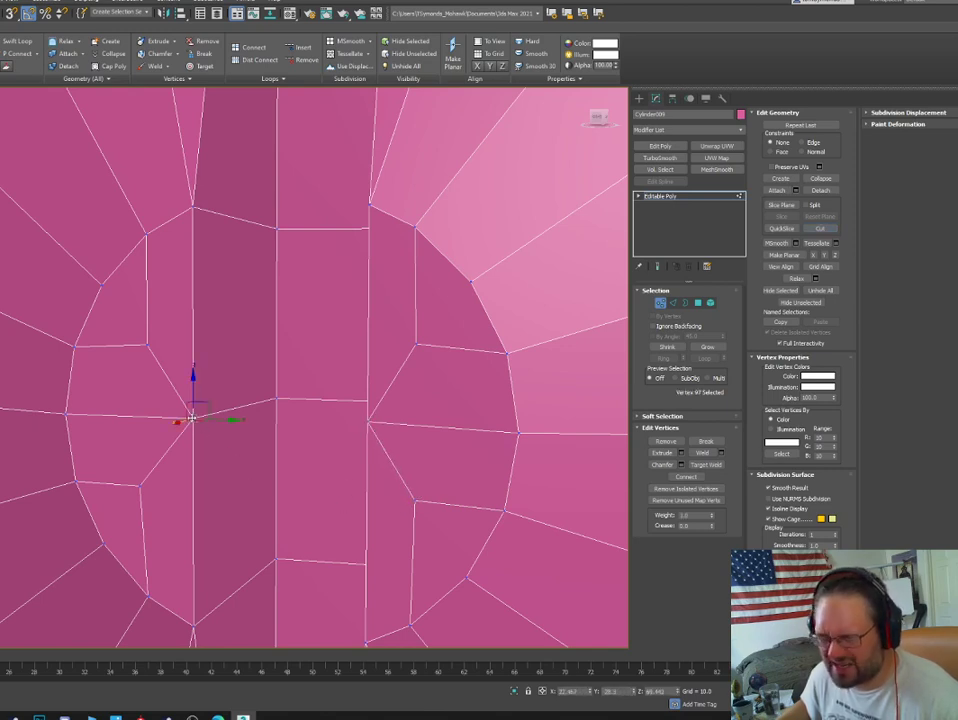
ctrl+click(370, 422)
alt+middle_drag(368, 421, 301, 453)
drag(248, 428, 235, 430)
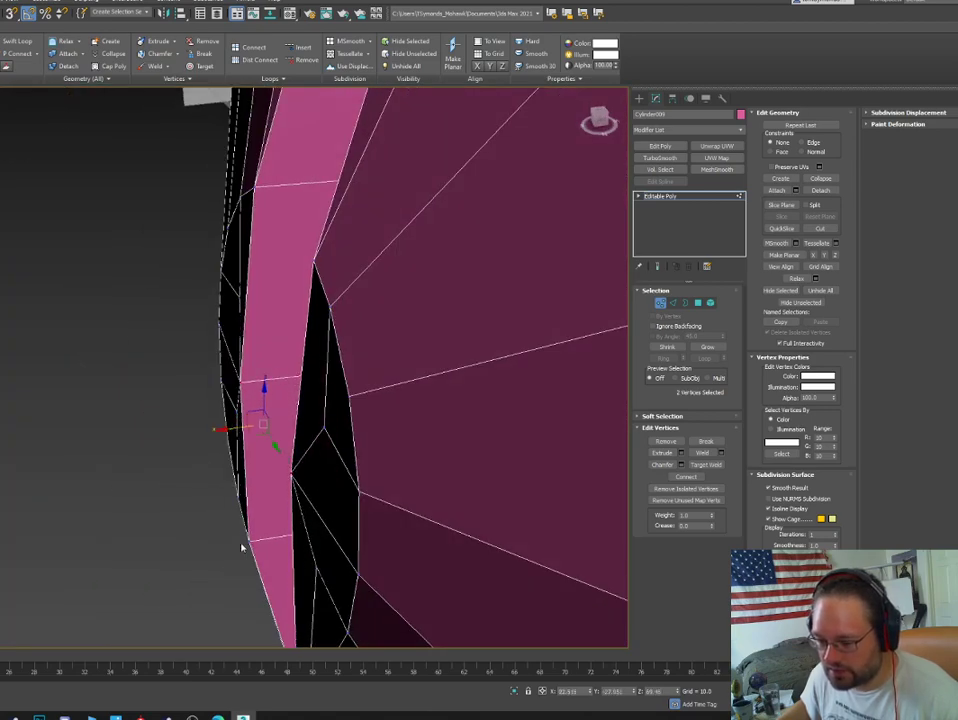
Move the four inner corner vertices of the central circle slightly outward along X.
click(314, 567)
ctrl+click(323, 425)
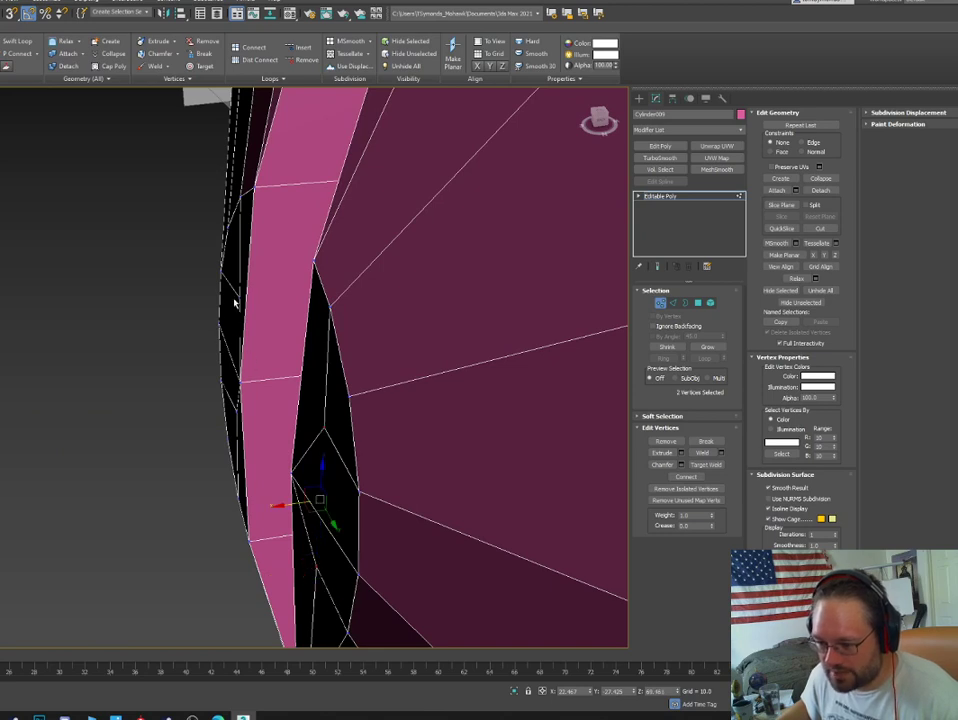
ctrl+click(238, 301)
ctrl+click(237, 410)
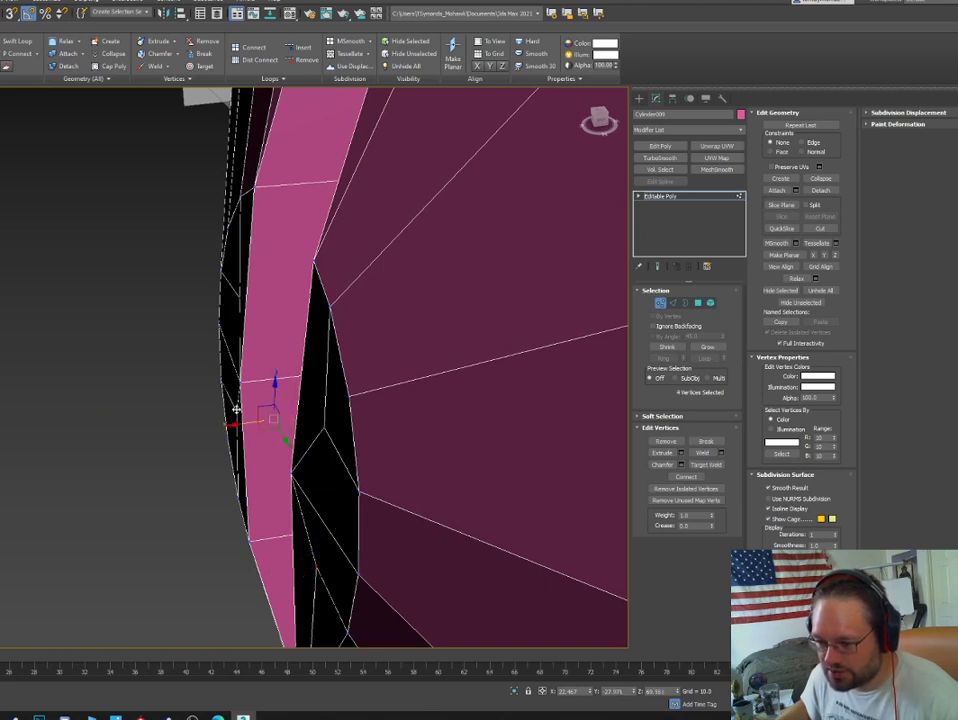
drag(253, 420, 247, 421)
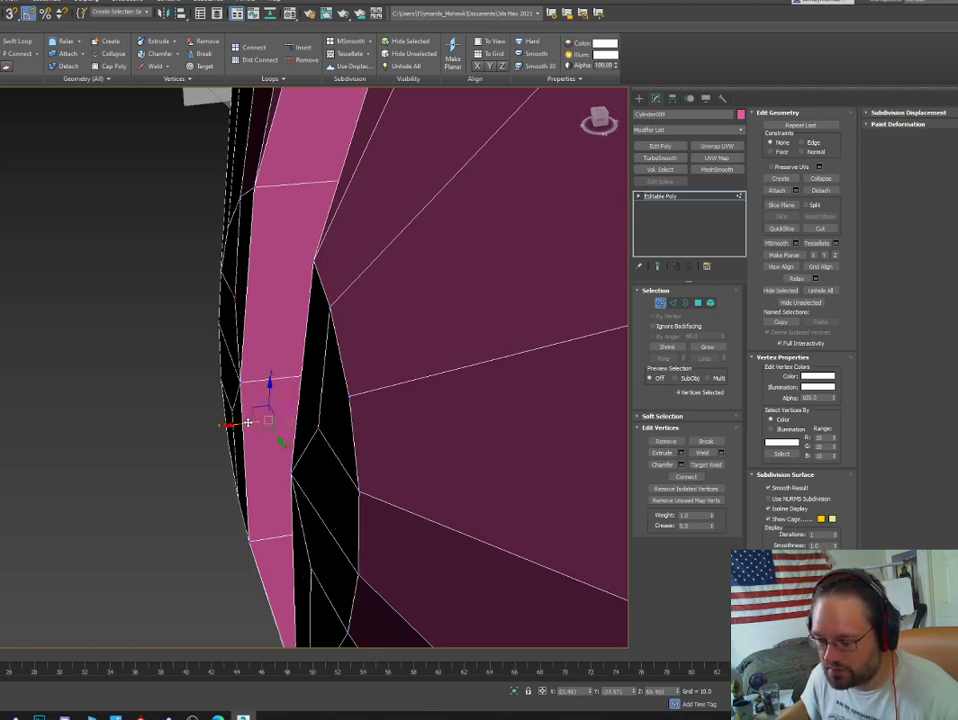
alt+middle_drag(247, 421, 330, 415)
scroll(310, 414, down, 5)
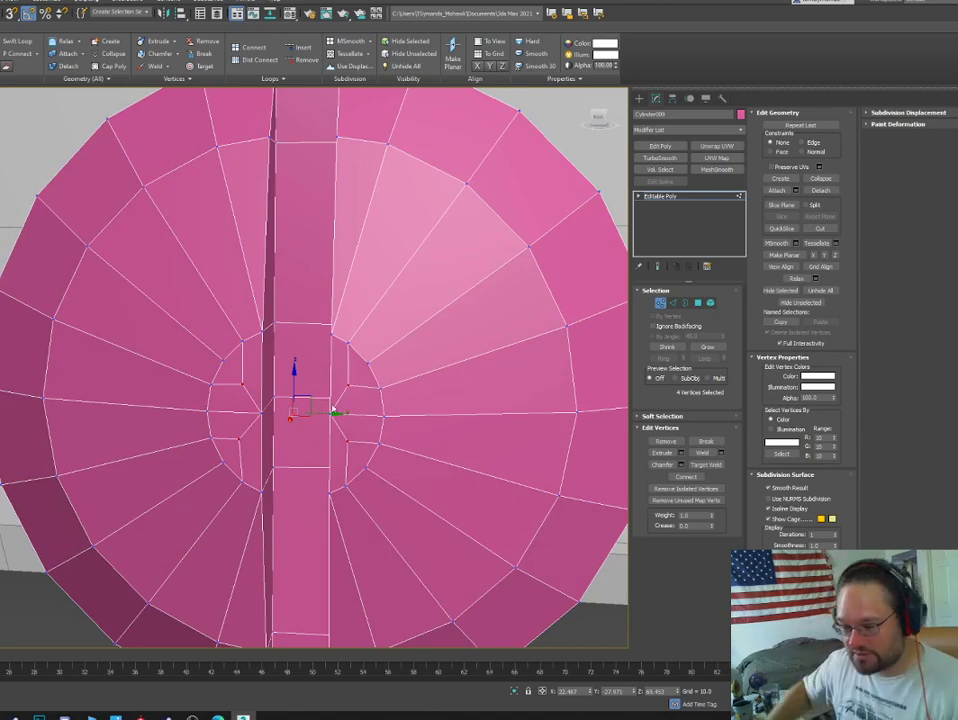
Add the two slot-edge middle vertices to the four inner vertices and move all six slightly outward along X.
alt+middle_drag(316, 487, 295, 425)
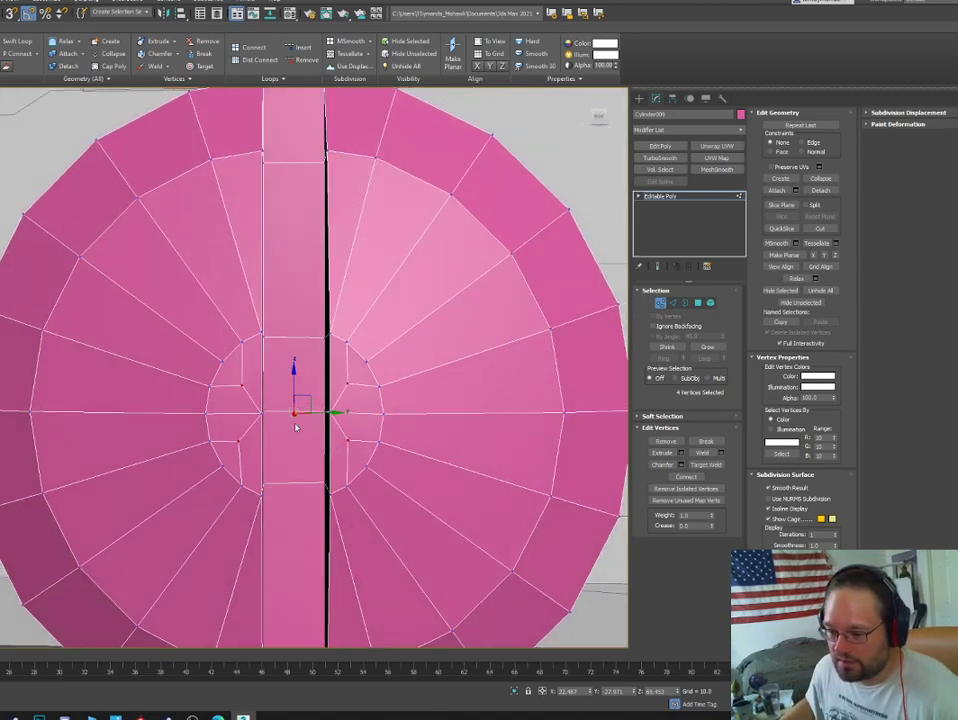
scroll(295, 427, up, 3)
key(w)
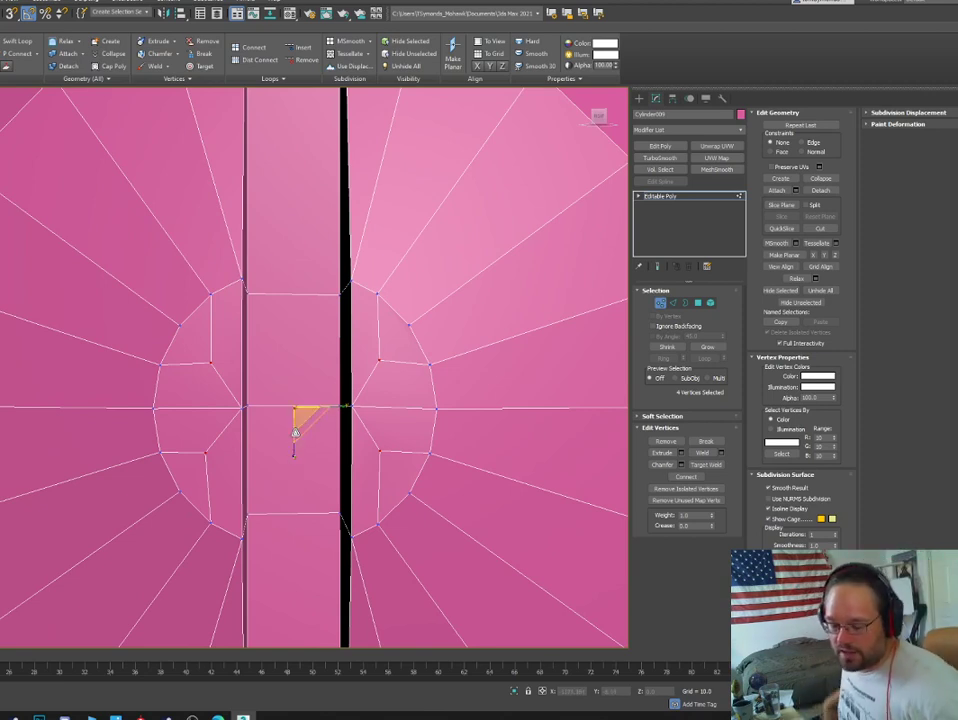
mouse_move(295, 433)
alt+middle_down()
mouse_move(416, 472)
mouse_move(361, 466)
mouse_move(381, 460)
mouse_move(351, 476)
mouse_move(316, 417)
mouse_move(304, 434)
alt+middle_up()
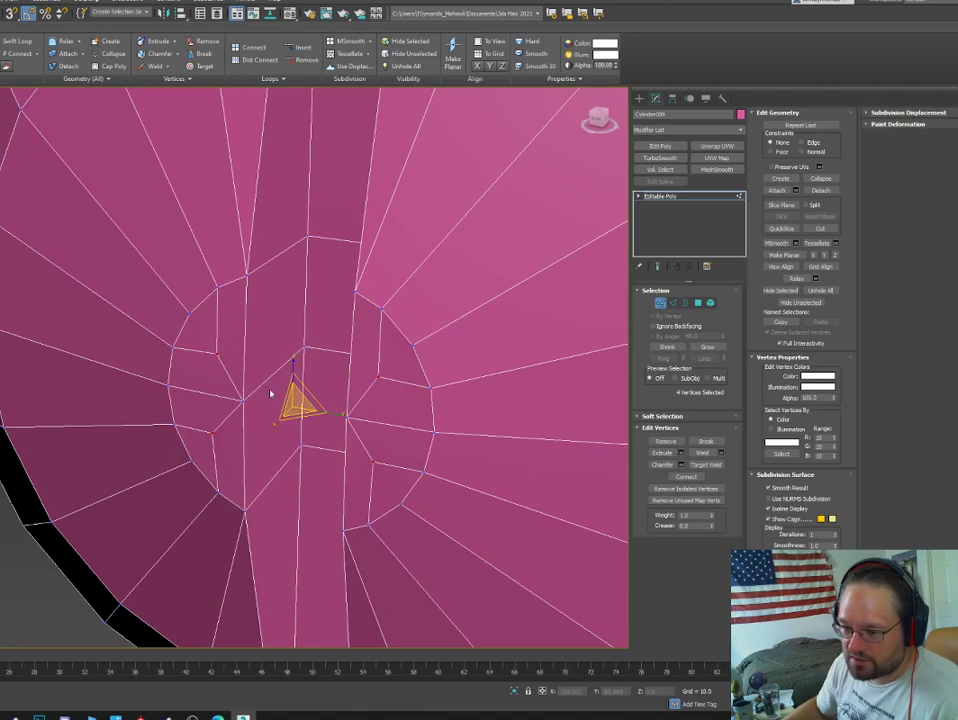
alt+middle_drag(270, 394, 296, 401)
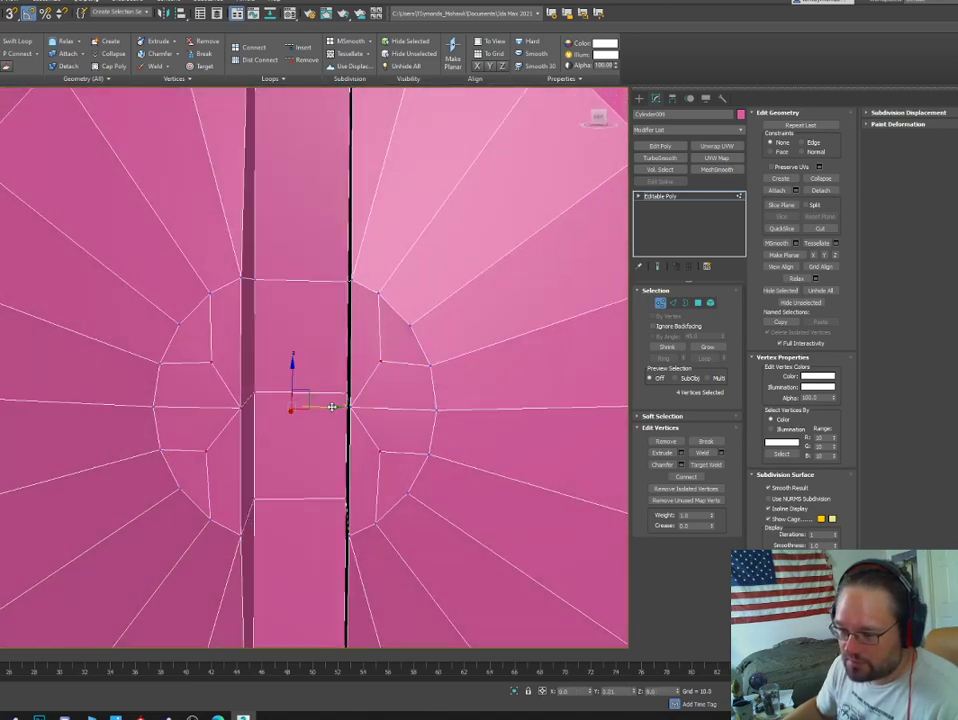
alt+middle_drag(331, 406, 410, 410)
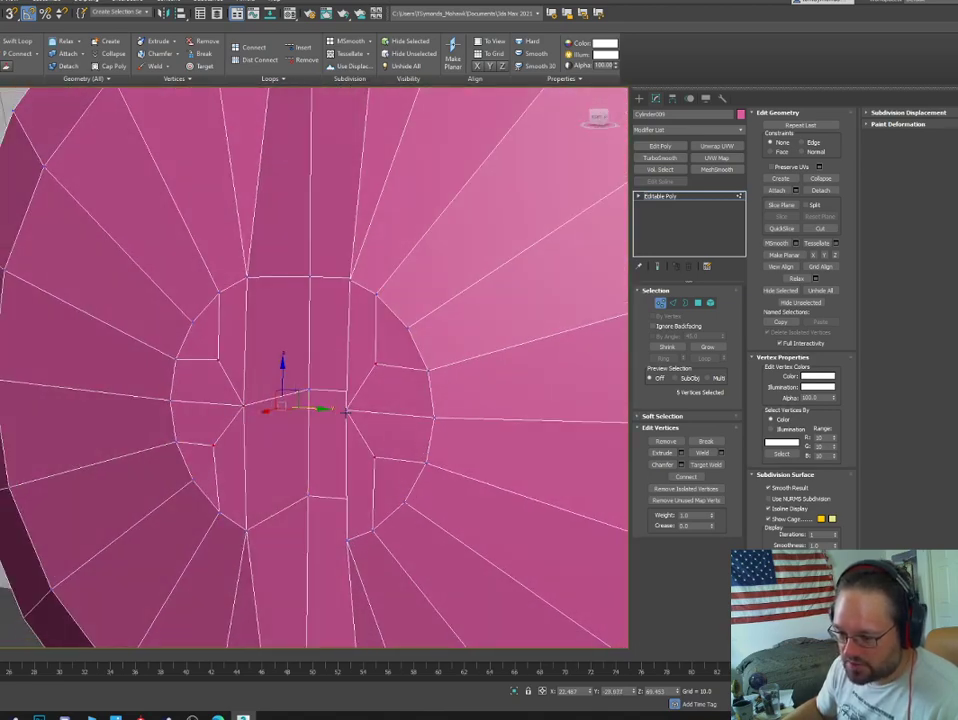
alt+middle_drag(325, 410, 205, 440)
alt+middle_drag(261, 404, 282, 393)
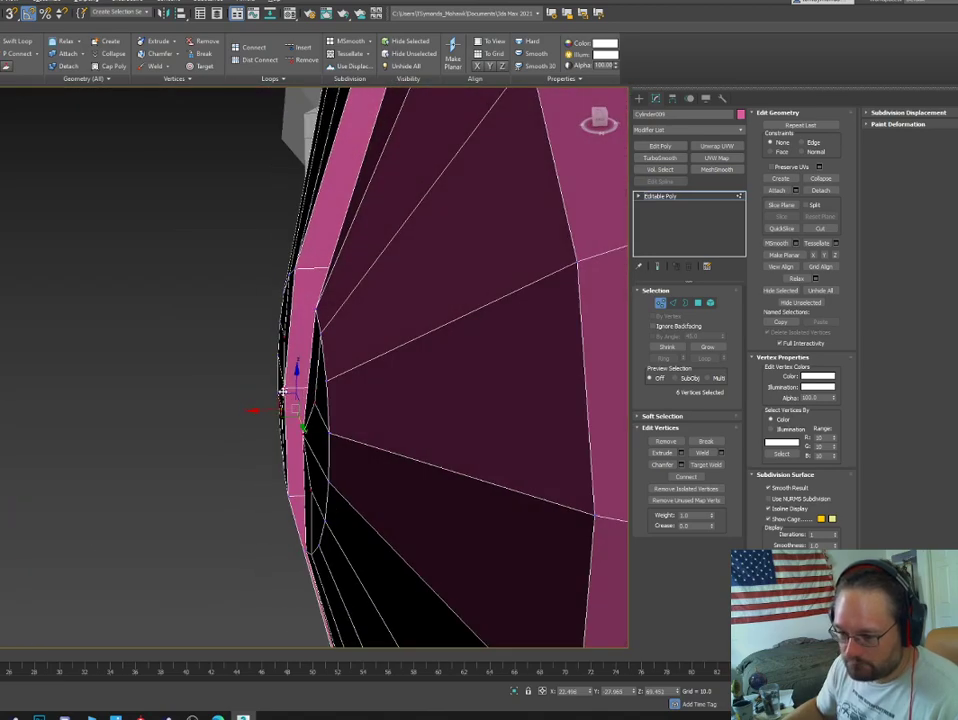
drag(271, 408, 265, 409)
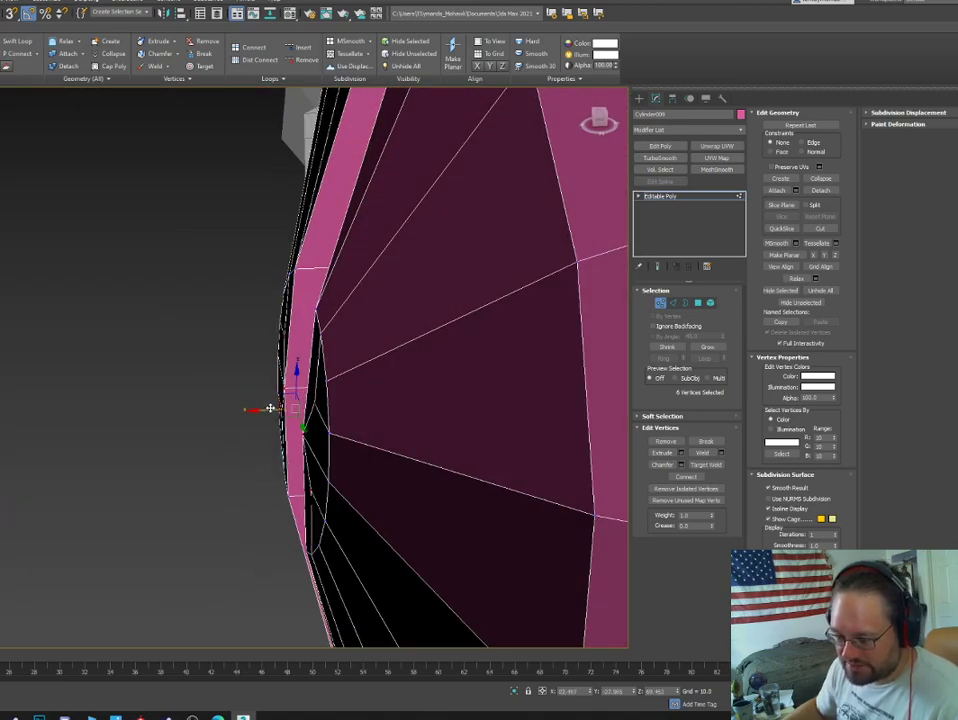
alt+middle_drag(274, 406, 347, 406)
scroll(347, 406, down, 3)
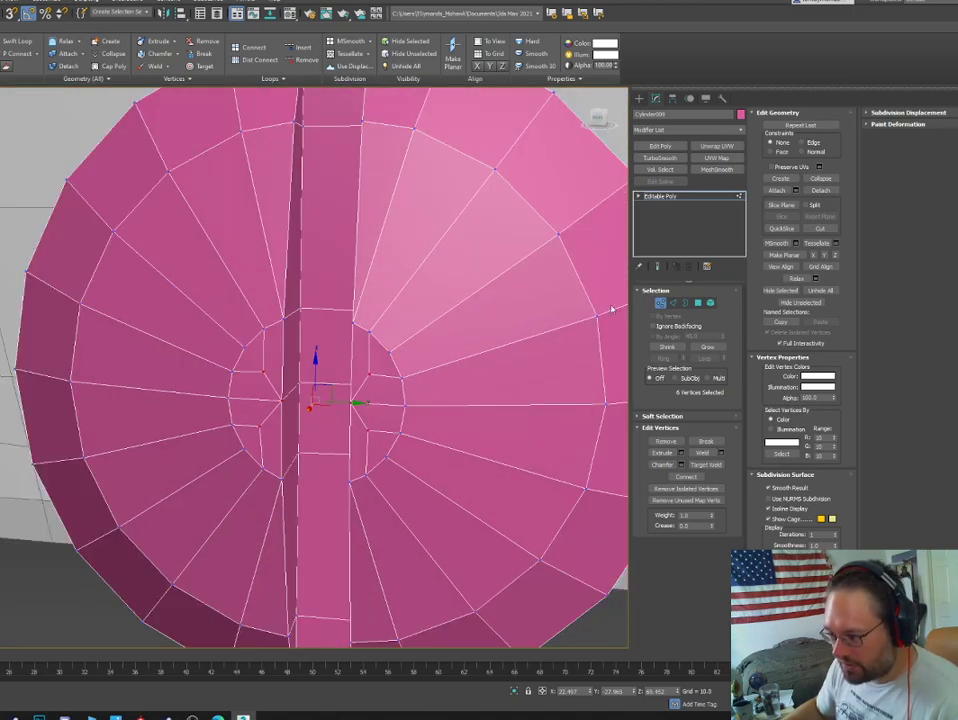
Leave vertex editing and move the whole slotted disc along X closer into the side of the sight body.
key(1)
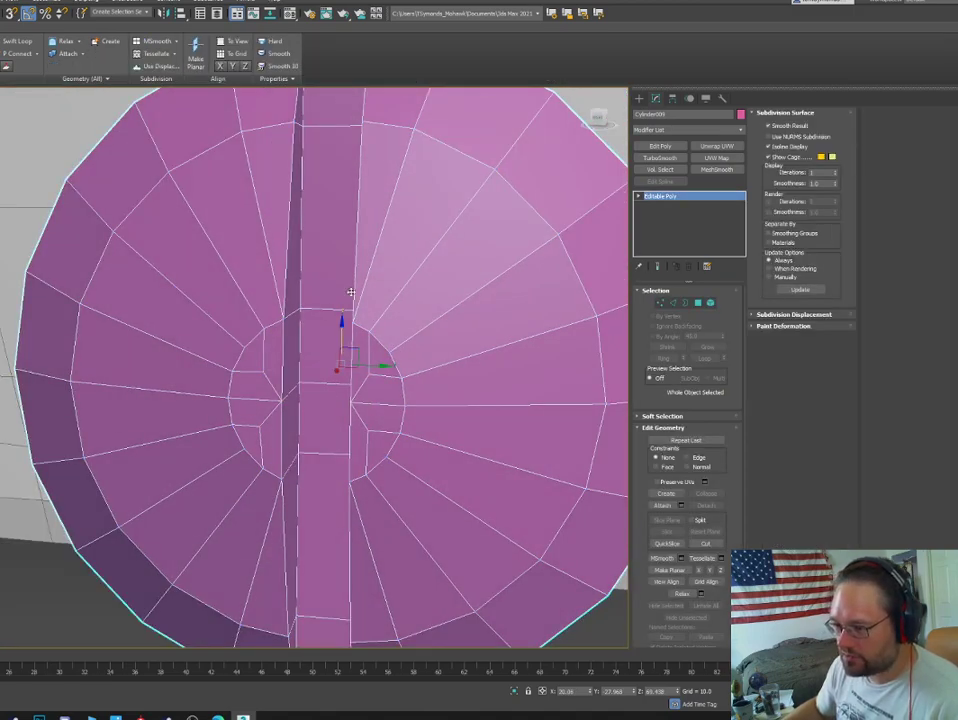
alt+middle_drag(350, 291, 387, 288)
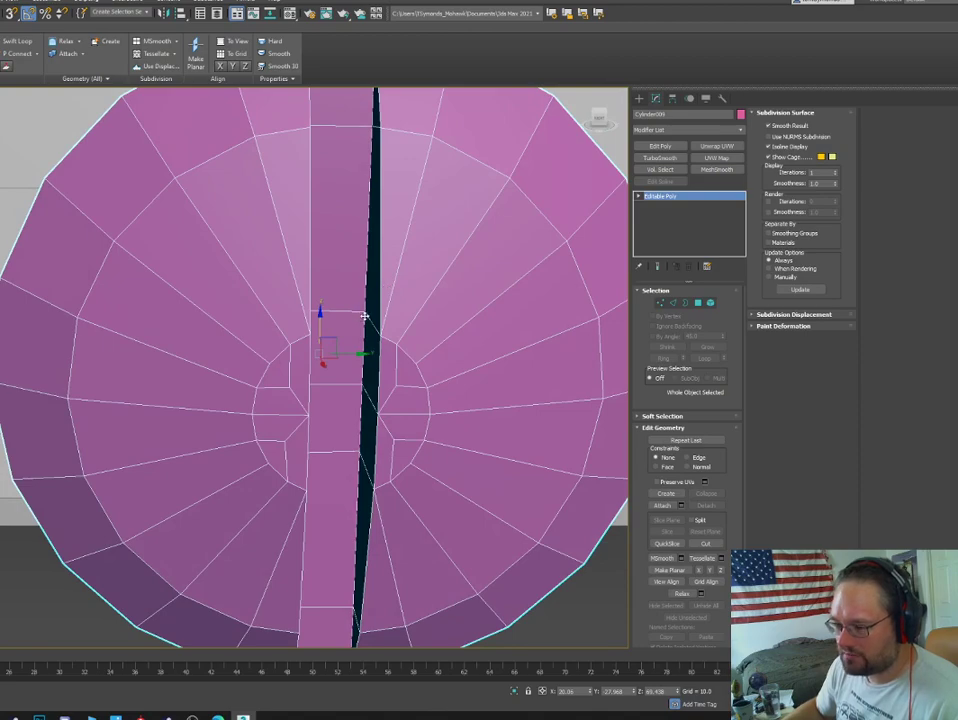
scroll(331, 357, down, 4)
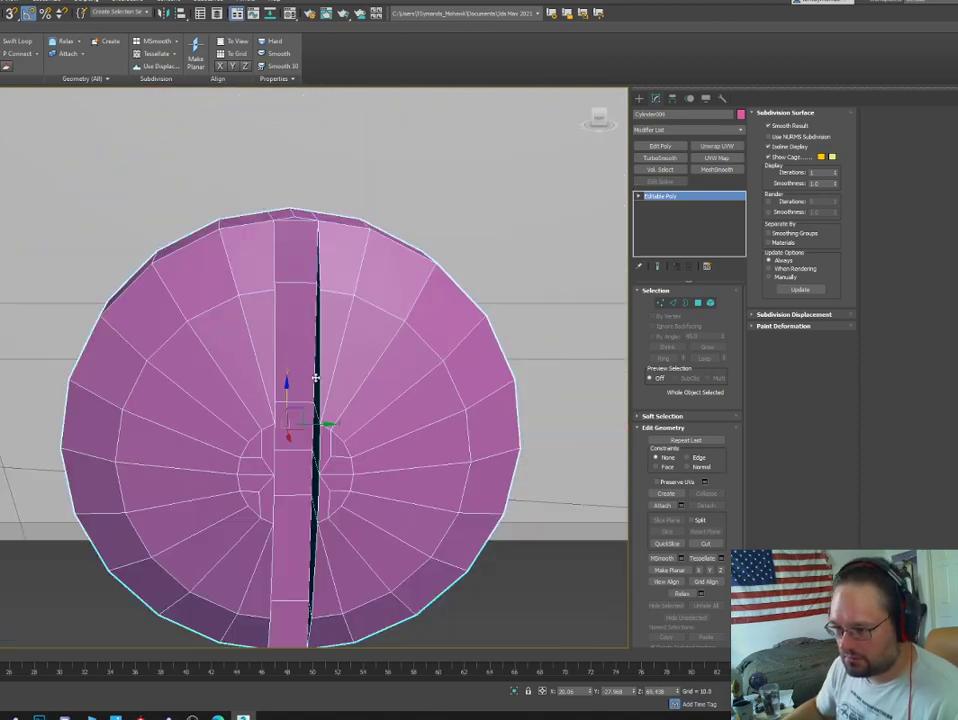
alt+middle_drag(316, 378, 363, 406)
scroll(322, 398, down, 3)
scroll(363, 406, down, 3)
scroll(352, 420, up, 3)
scroll(352, 420, up, 3)
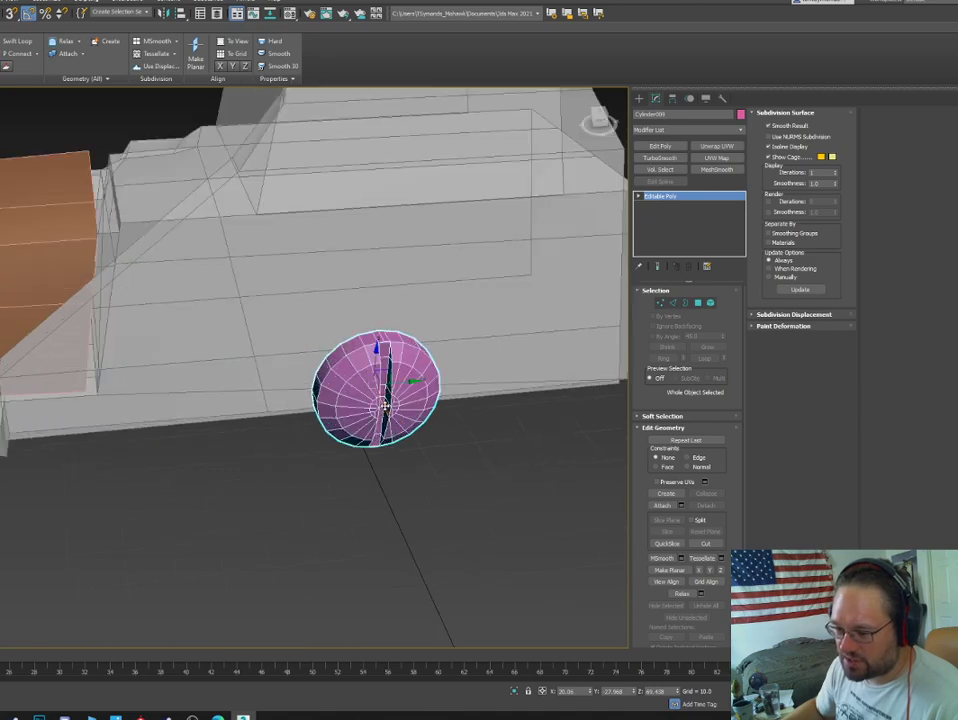
drag(387, 406, 388, 386)
alt+middle_drag(387, 385, 407, 398)
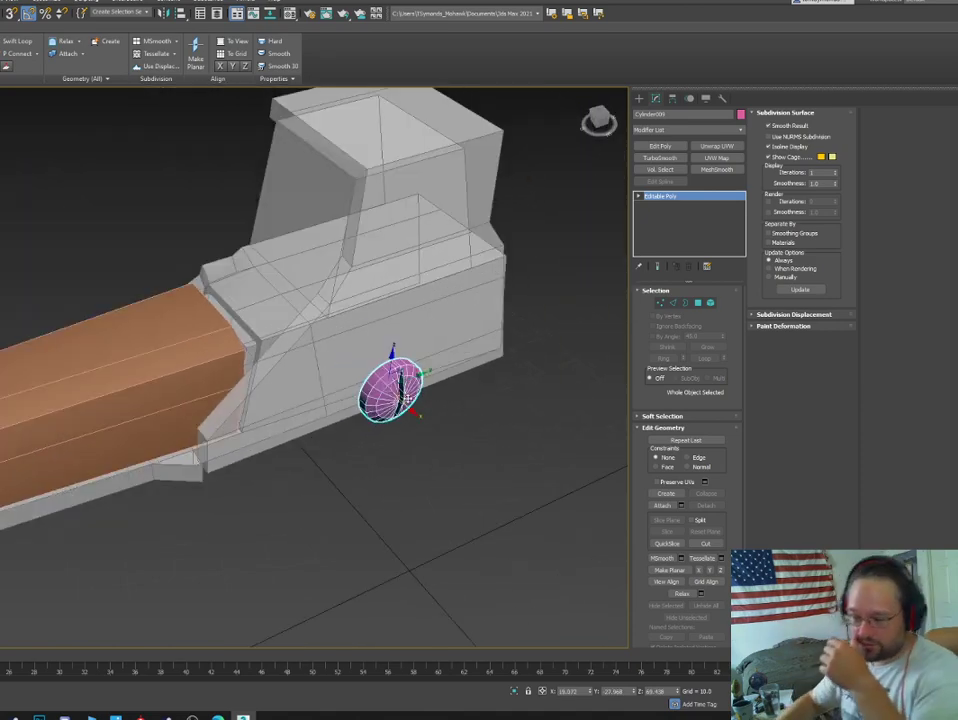
Assign the Solid Glass material to the slotted disc and select the sight body.
scroll(437, 455, down, 4)
alt+middle_drag(436, 437, 414, 430)
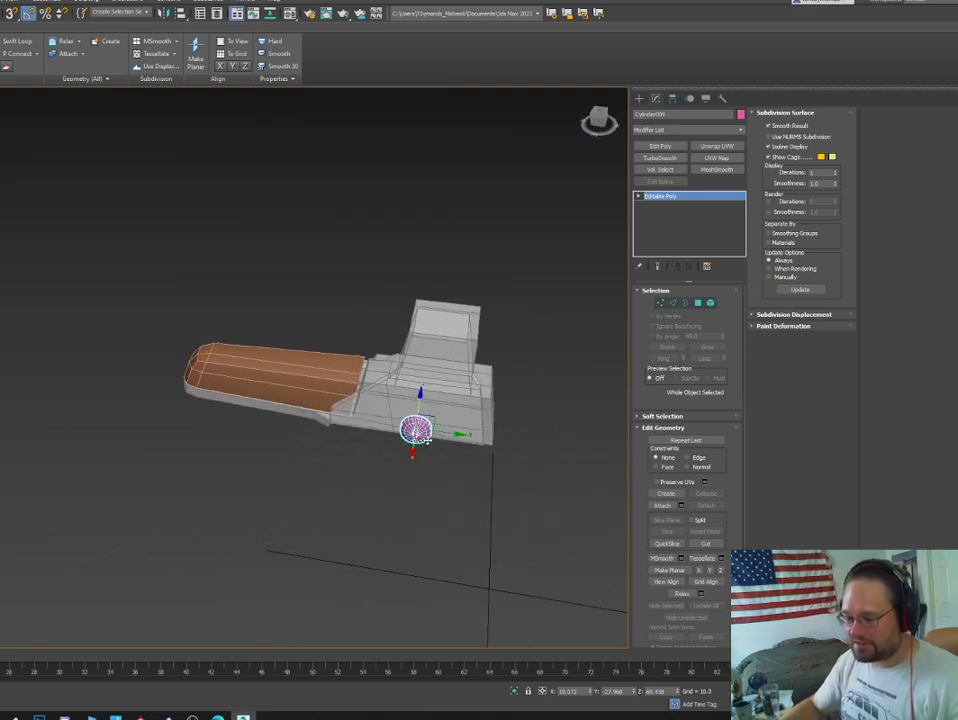
click(462, 473)
click(415, 428)
click(415, 428)
key(m)
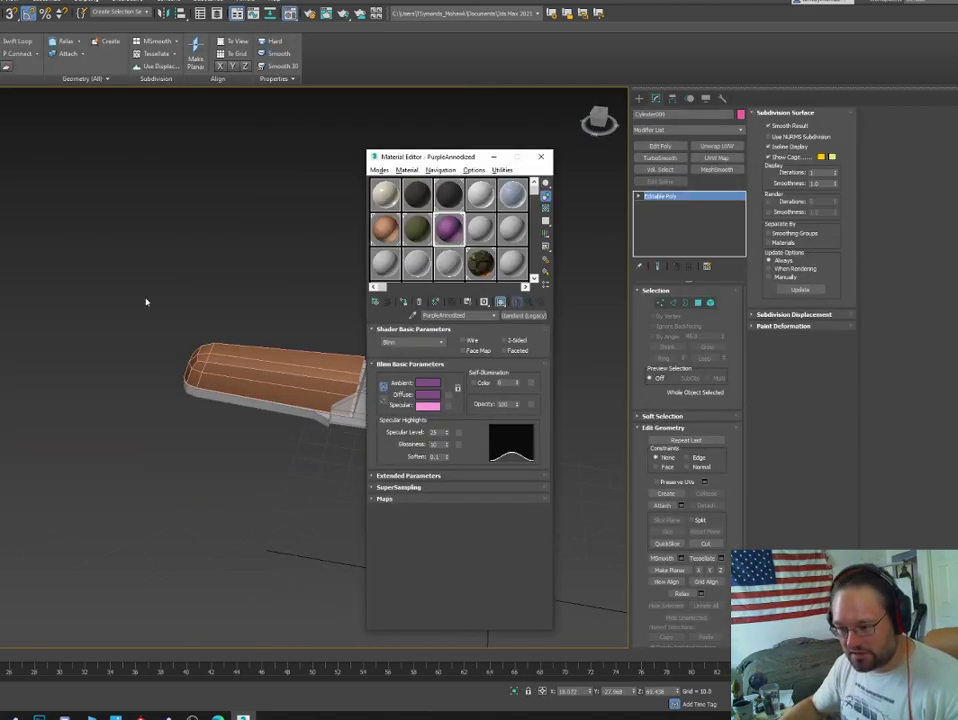
click(385, 229)
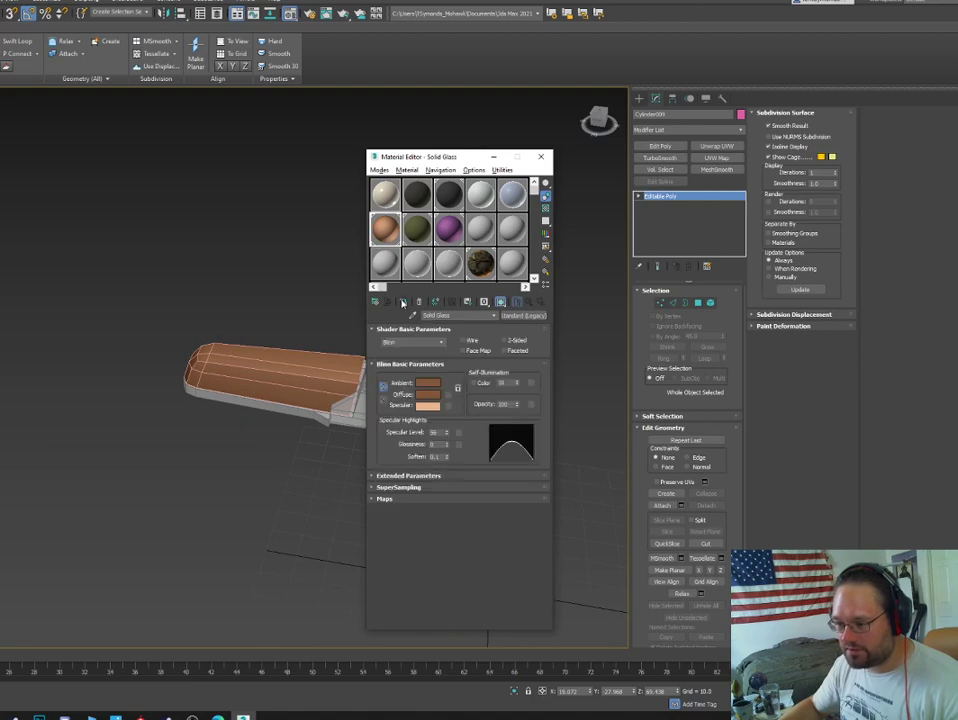
click(403, 302)
click(493, 157)
alt+middle_drag(455, 385, 391, 395)
click(391, 396)
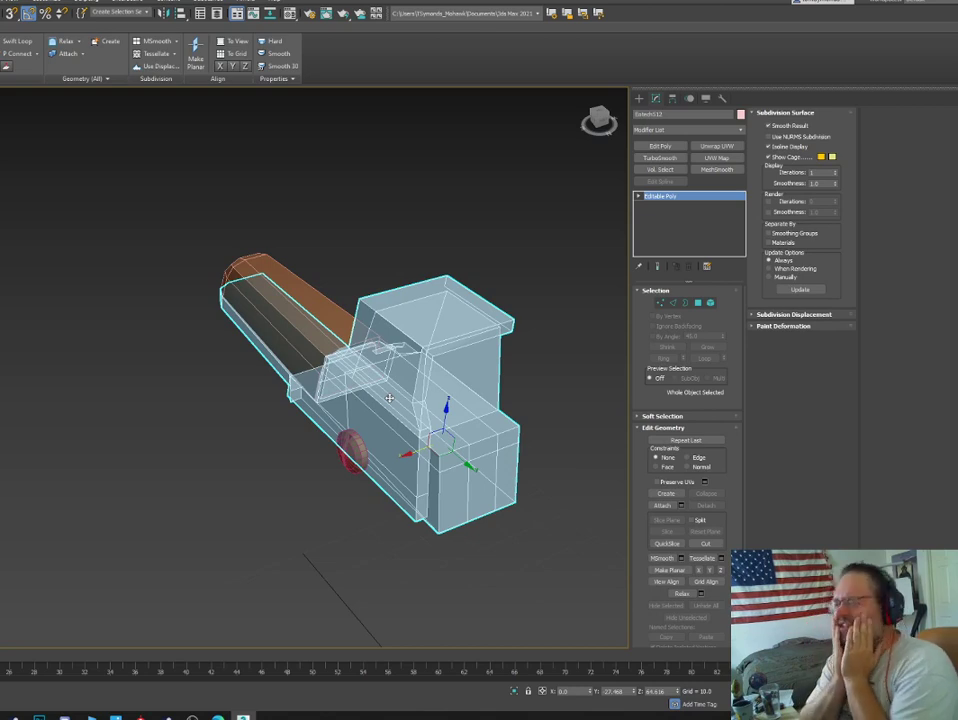
alt+middle_drag(390, 398, 450, 415)
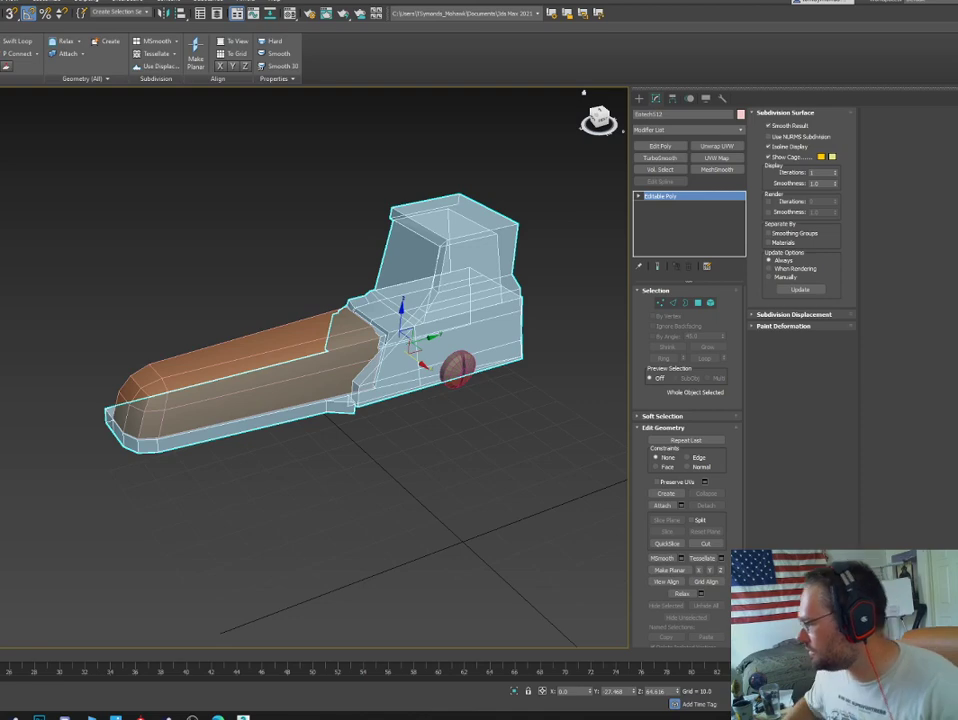
Switch to Chrome, find the side-view picture among the eotech 512 image results, and pull it out of the browser as a reference.
drag(0, 116, 108, 124)
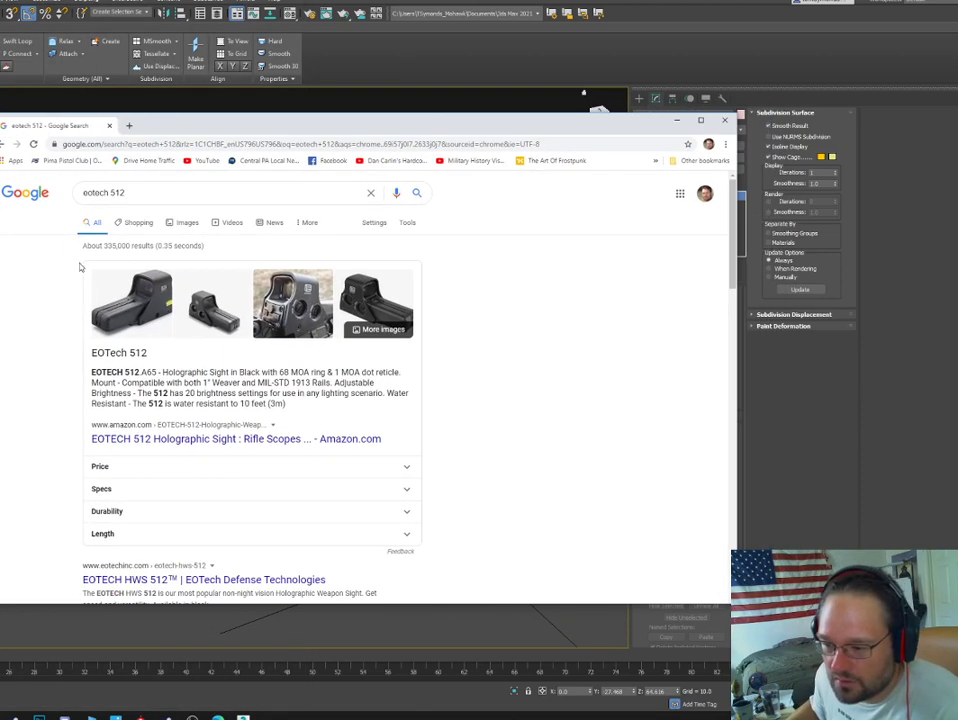
click(180, 223)
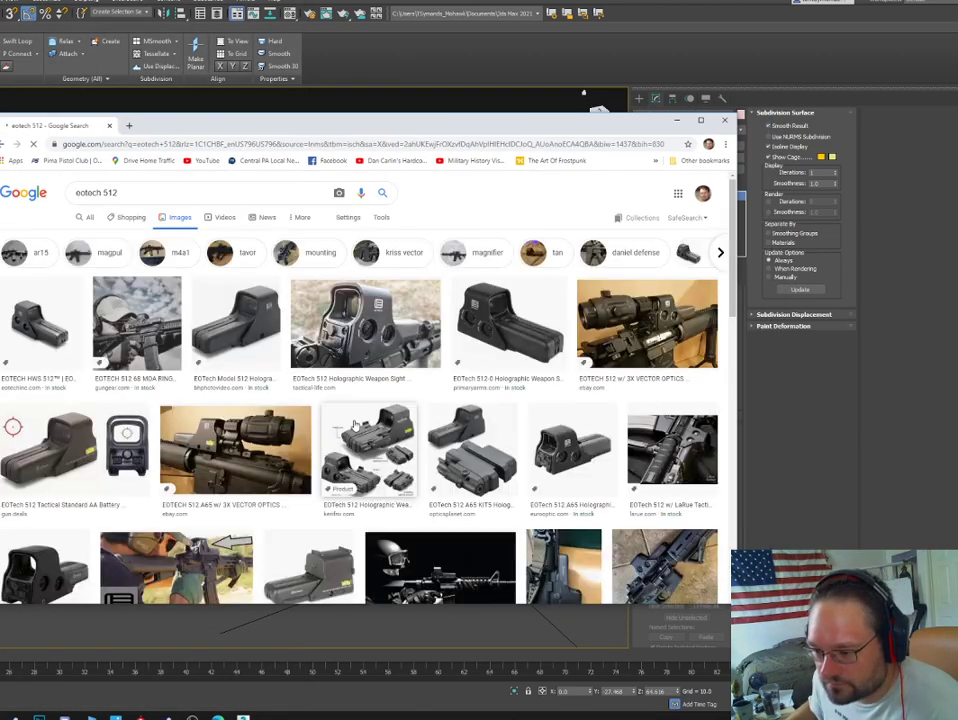
scroll(405, 455, down, 3)
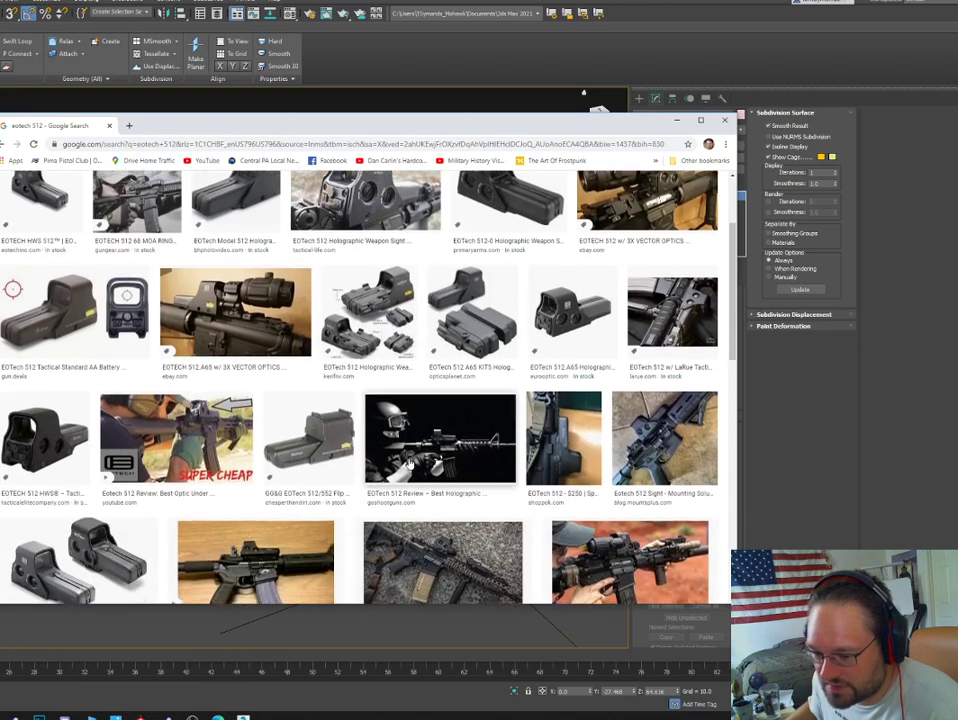
scroll(409, 463, down, 1)
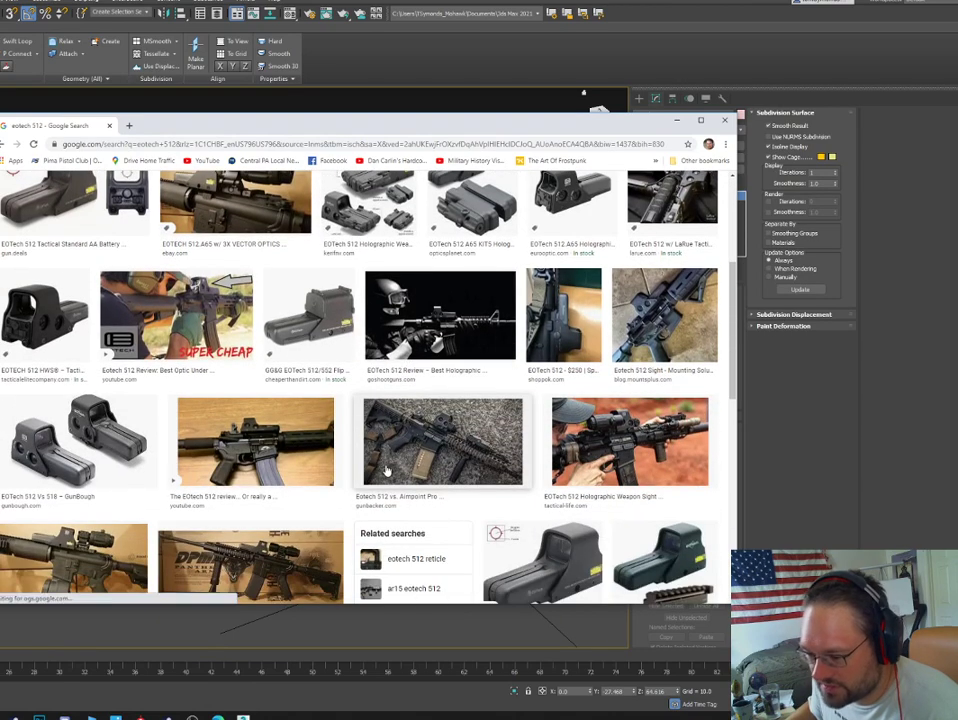
scroll(390, 472, down, 5)
scroll(392, 475, down, 7)
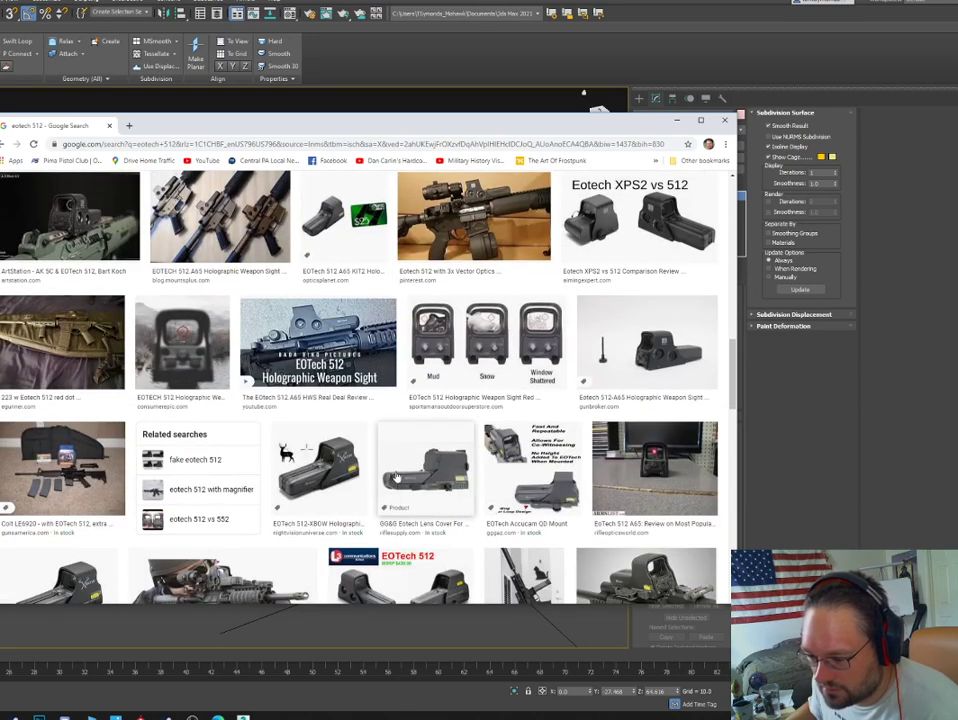
scroll(397, 479, down, 4)
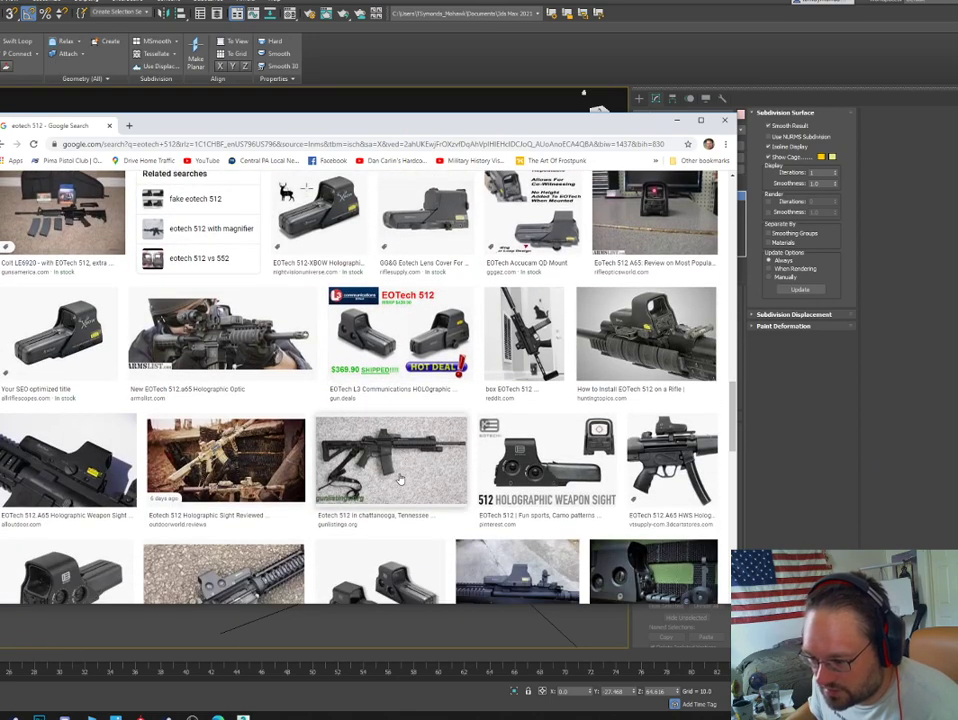
click(545, 468)
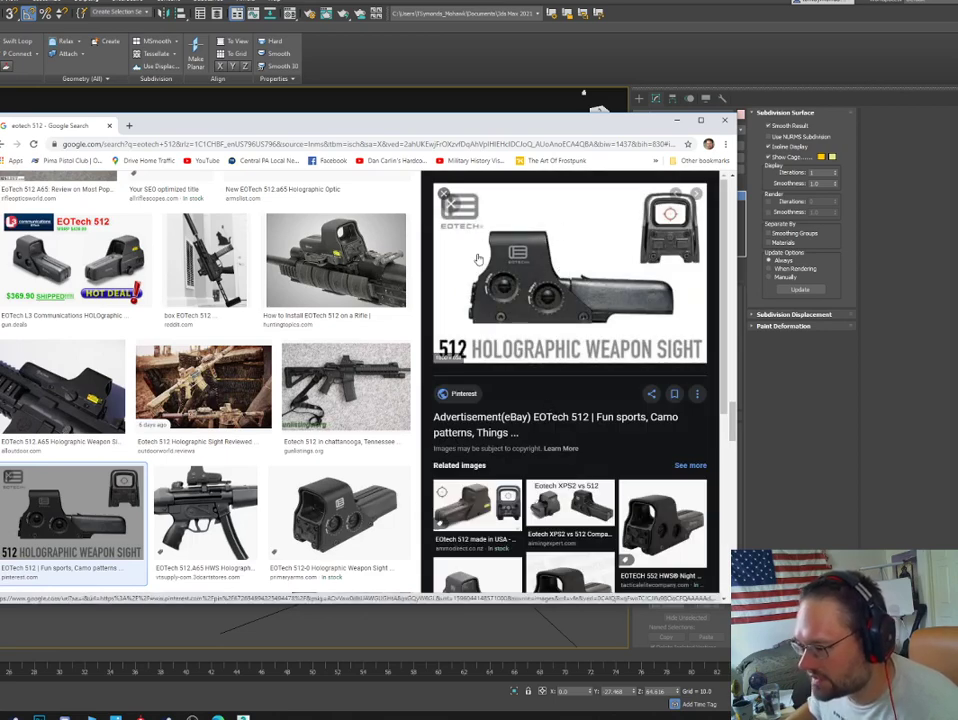
drag(532, 268, 5, 290)
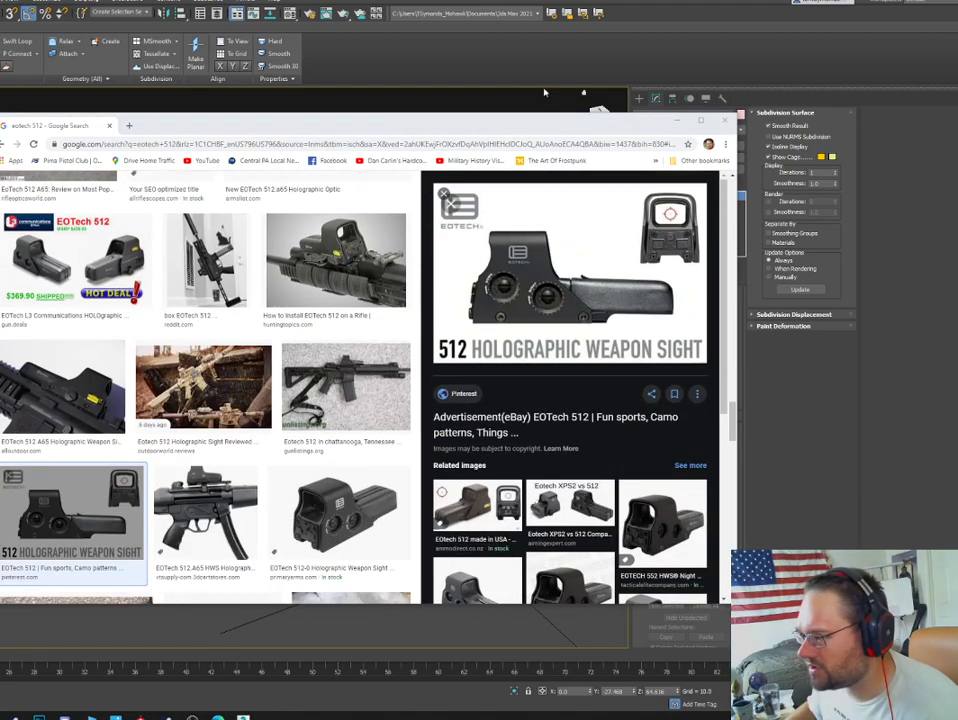
click(680, 121)
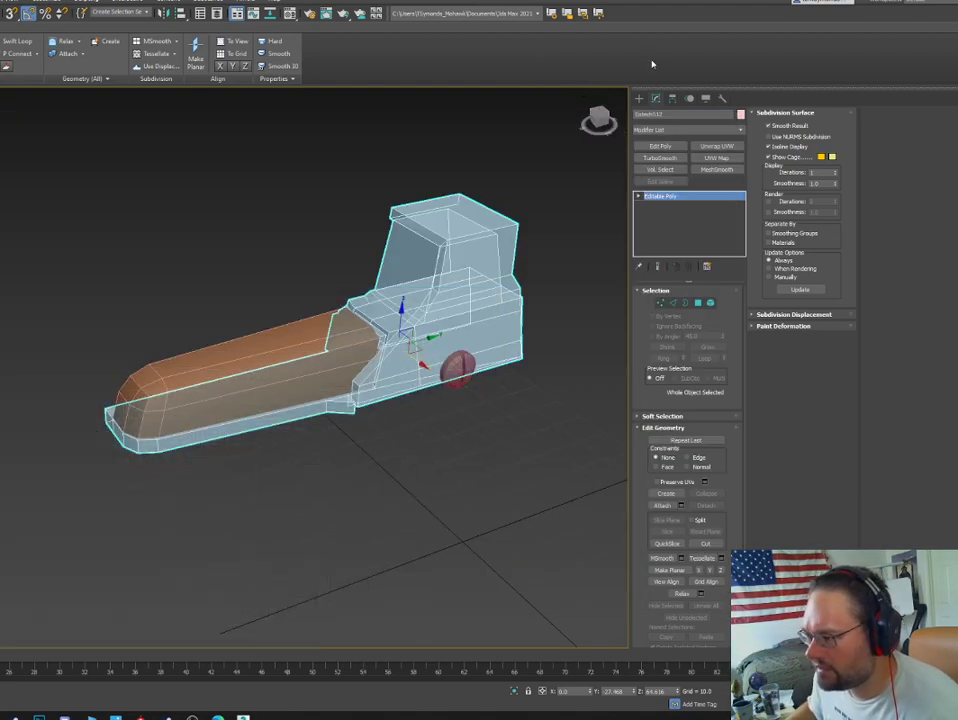
Create a rectangular plane with 4 by 4 segments on the ground grid beside the sight.
click(639, 98)
click(707, 205)
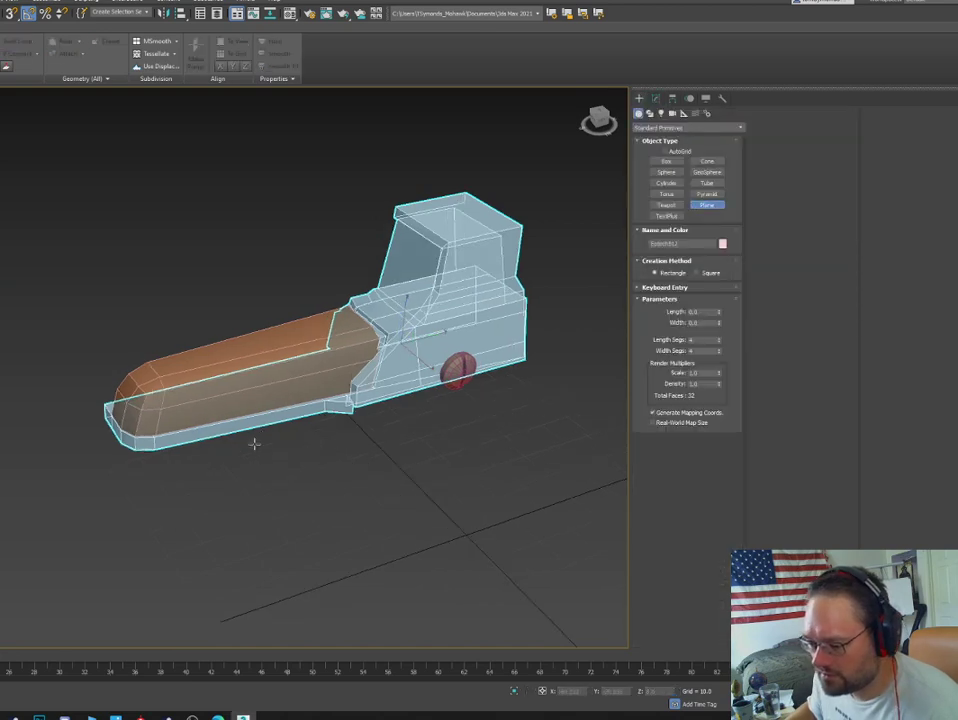
scroll(257, 484, down, 5)
alt+middle_drag(257, 484, 289, 499)
drag(275, 483, 490, 578)
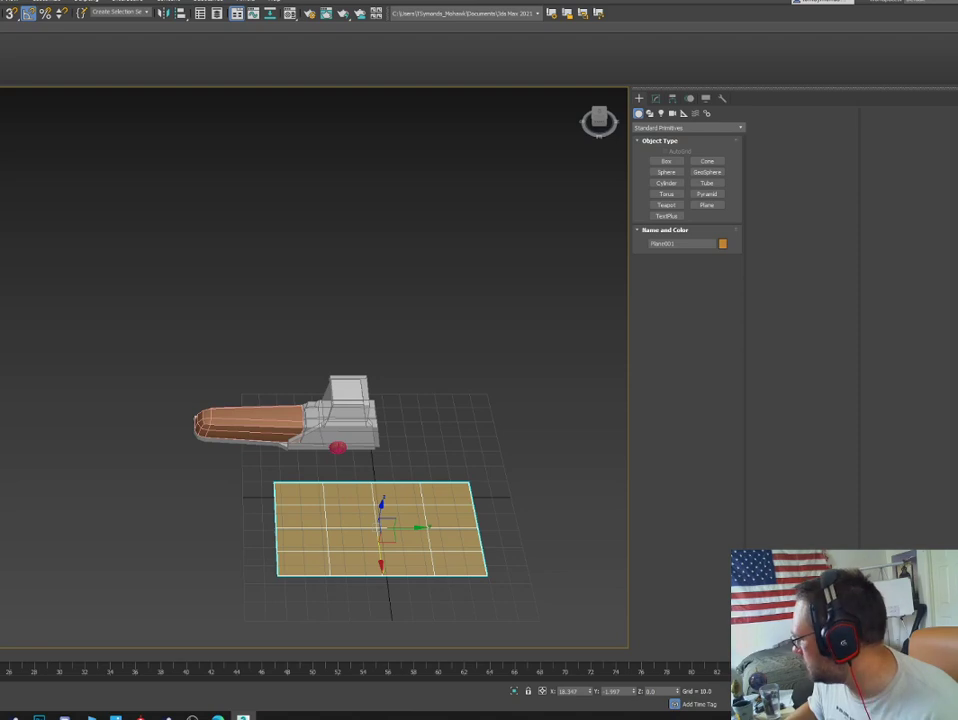
Apply the side-view reference picture to the plane and add a UVW Map modifier with planar mapping aligned to Z.
drag(667, 364, 381, 552)
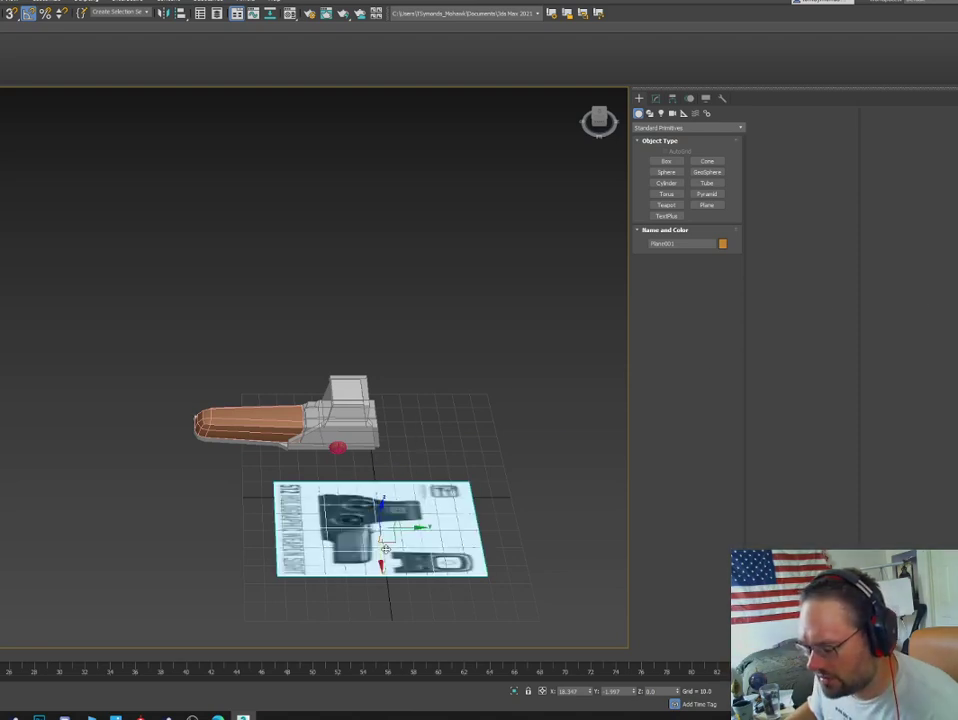
click(656, 98)
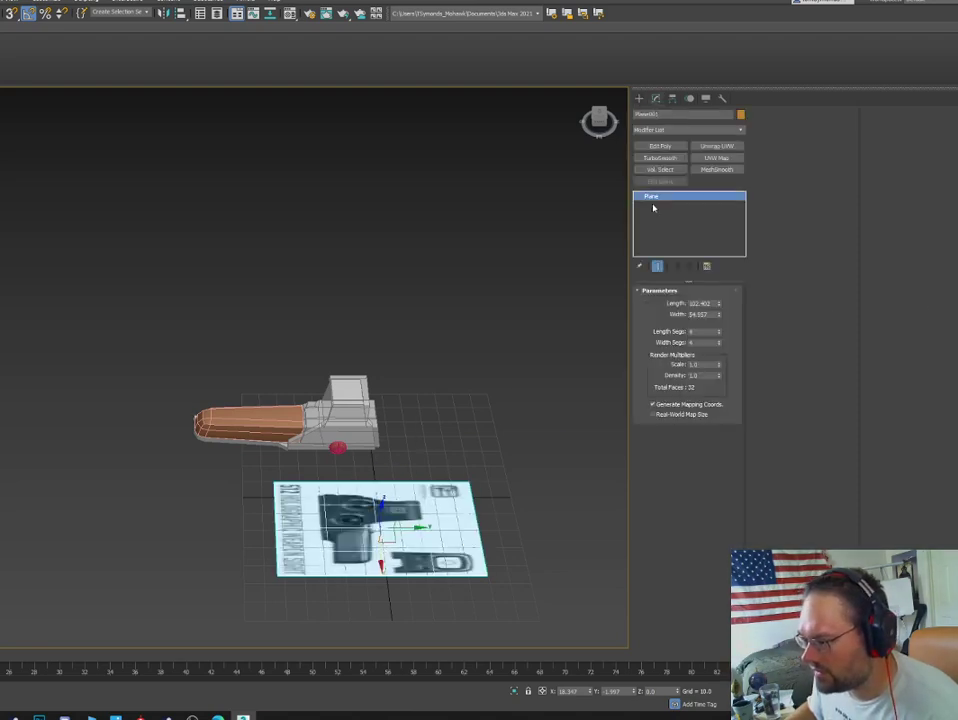
click(716, 158)
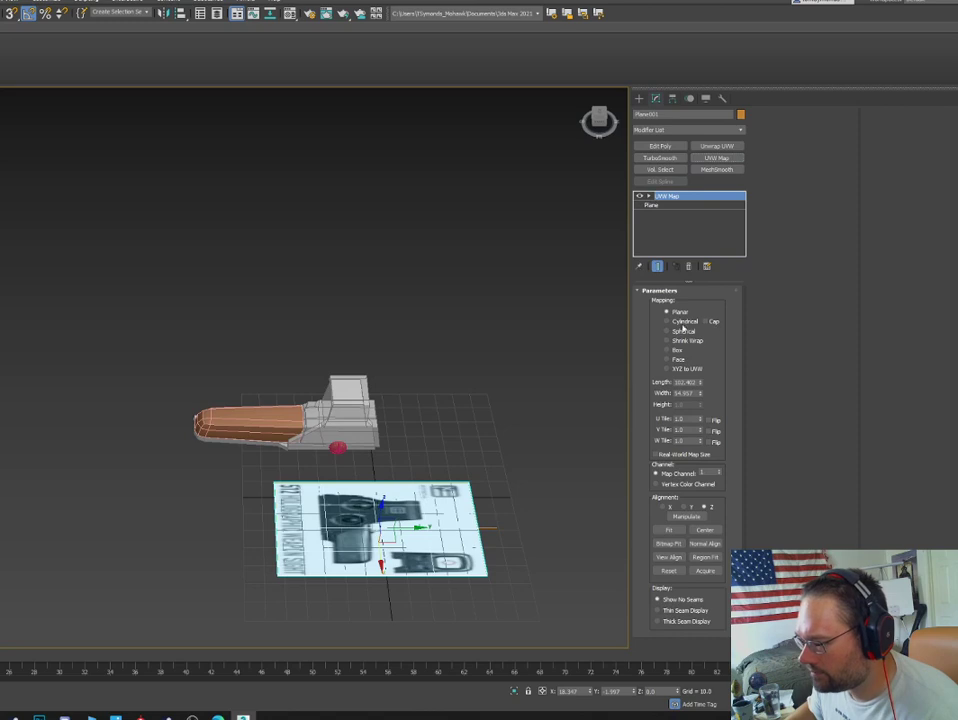
click(648, 196)
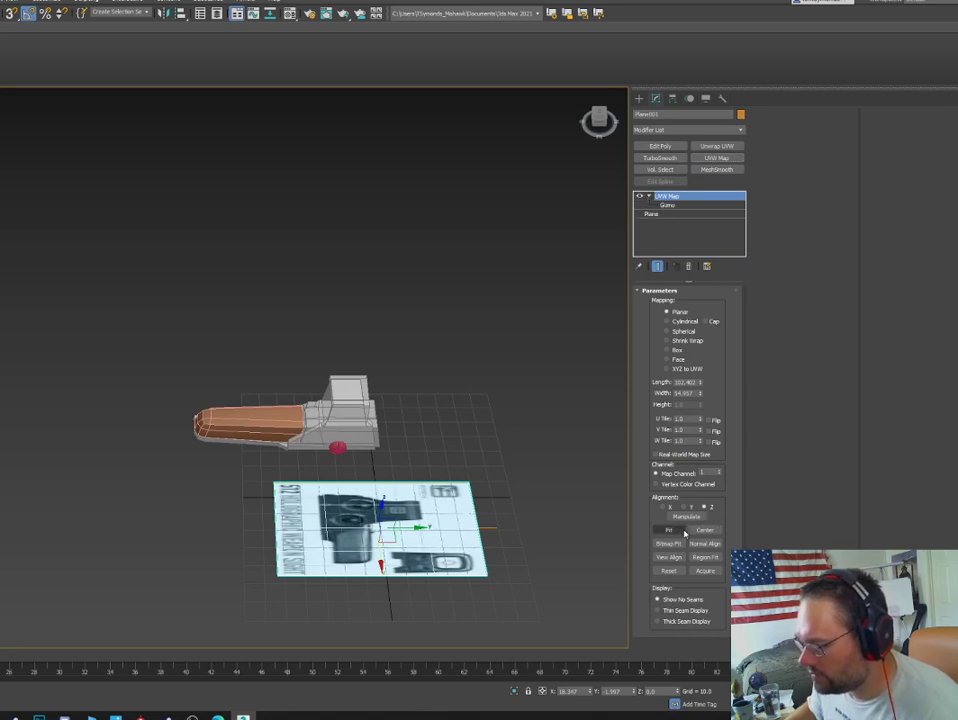
click(664, 507)
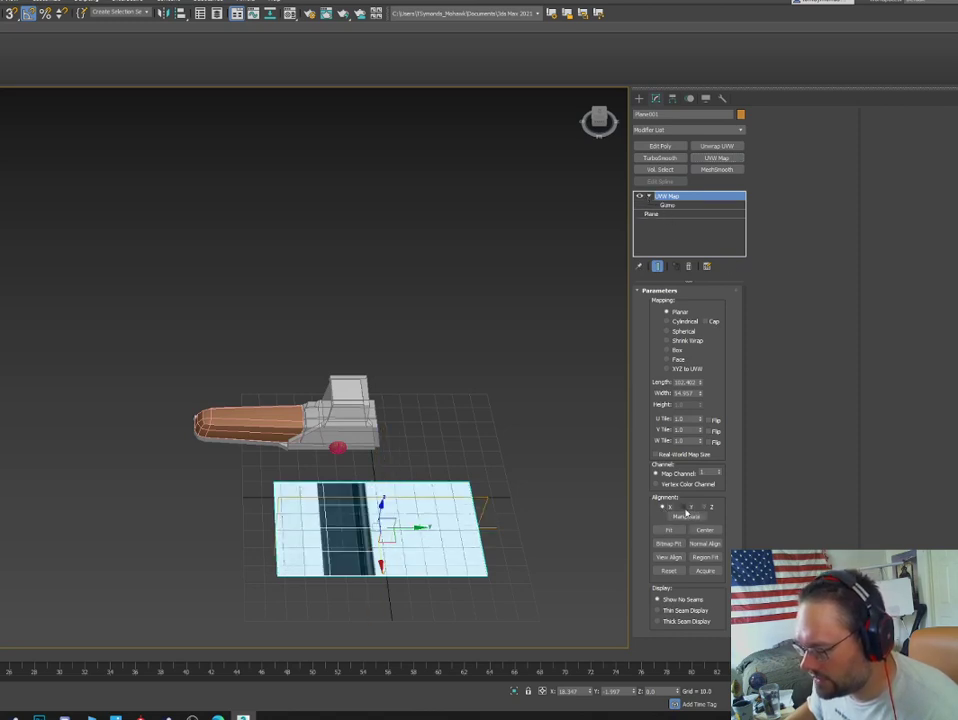
click(704, 507)
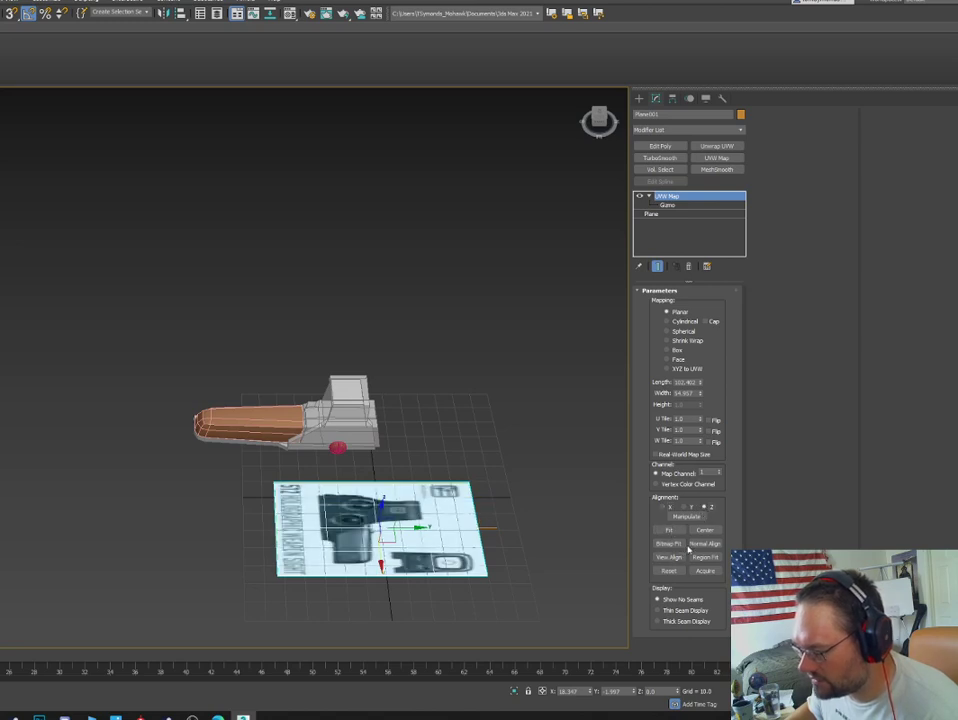
Rotate the UVW Map gizmo a quarter turn in the plane so the sight picture lies lengthwise.
click(668, 206)
key(e)
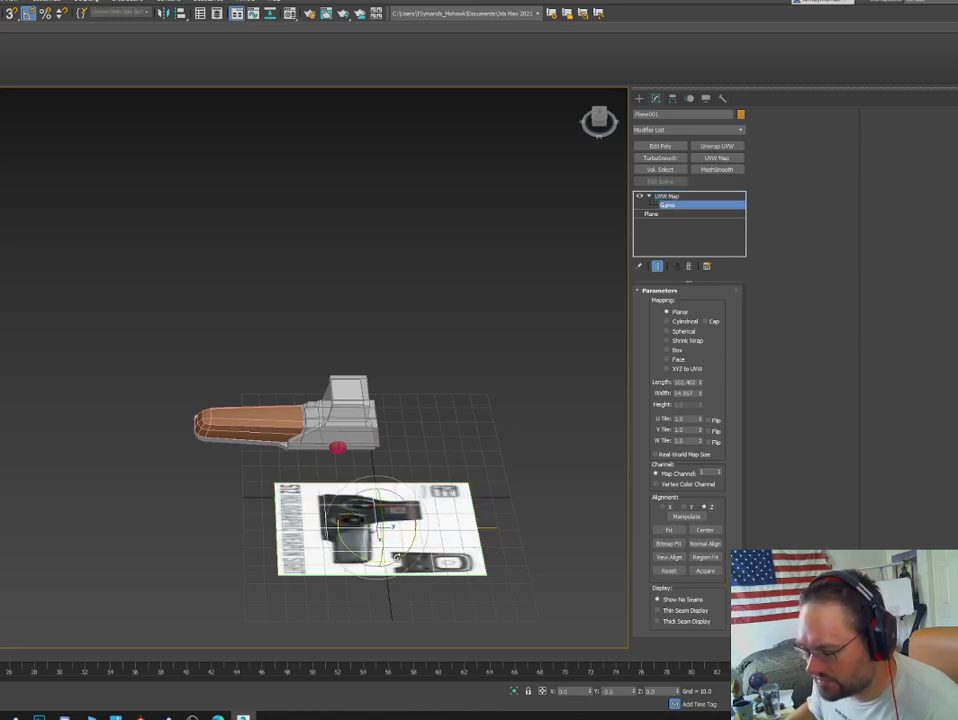
drag(388, 560, 443, 496)
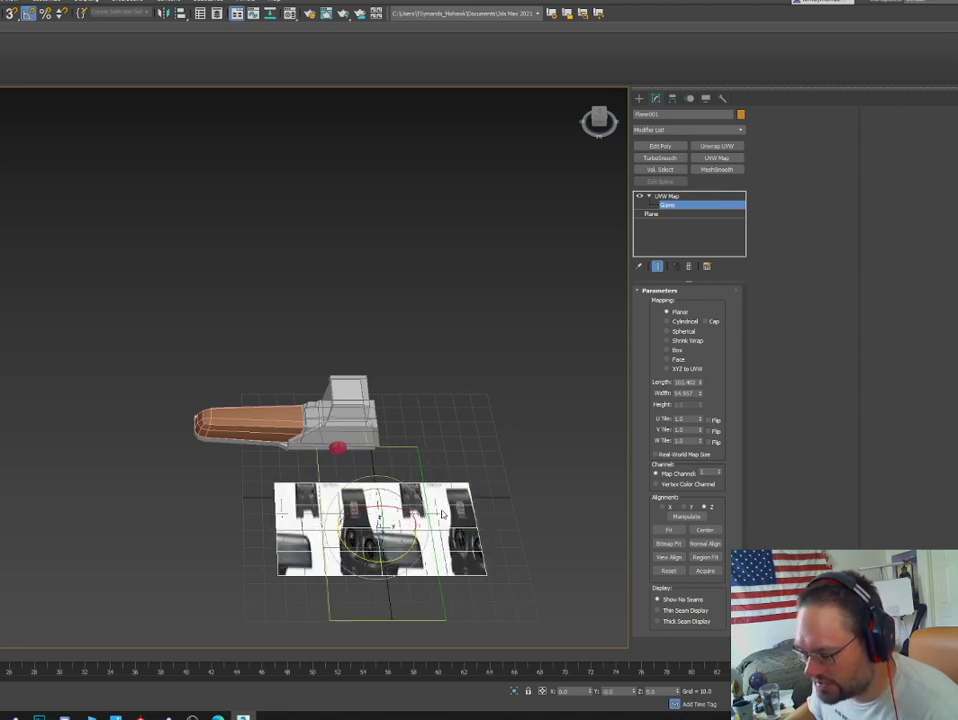
scroll(443, 495, up, 5)
middle_drag(443, 495, 404, 438)
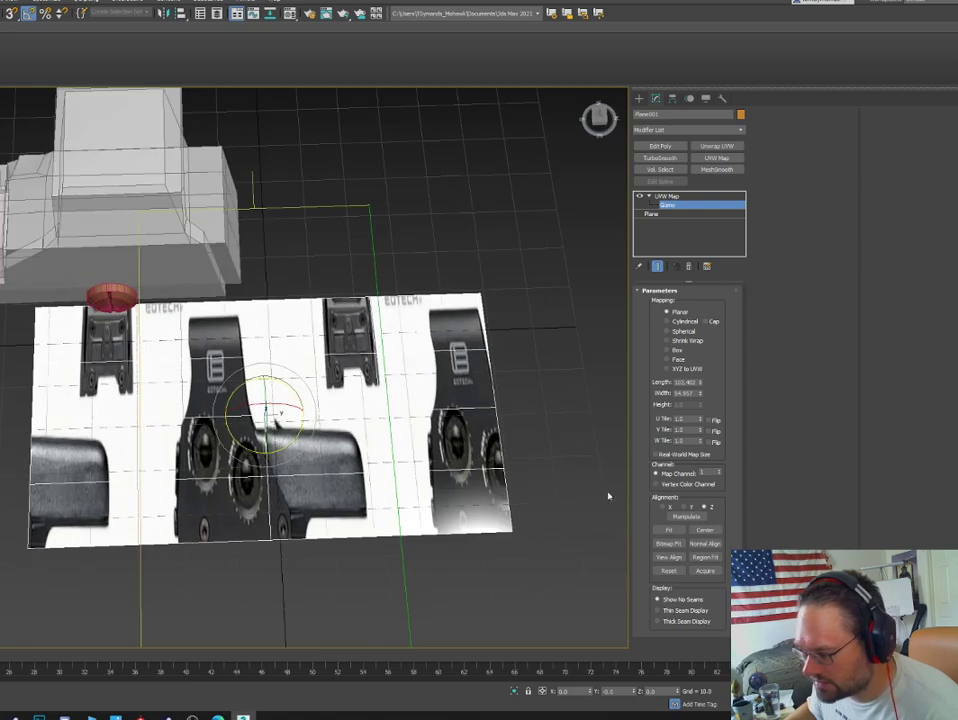
Fit the mapping to the reference bitmap's proportions and scale the gizmo down until the whole side view shows on the plane.
click(669, 543)
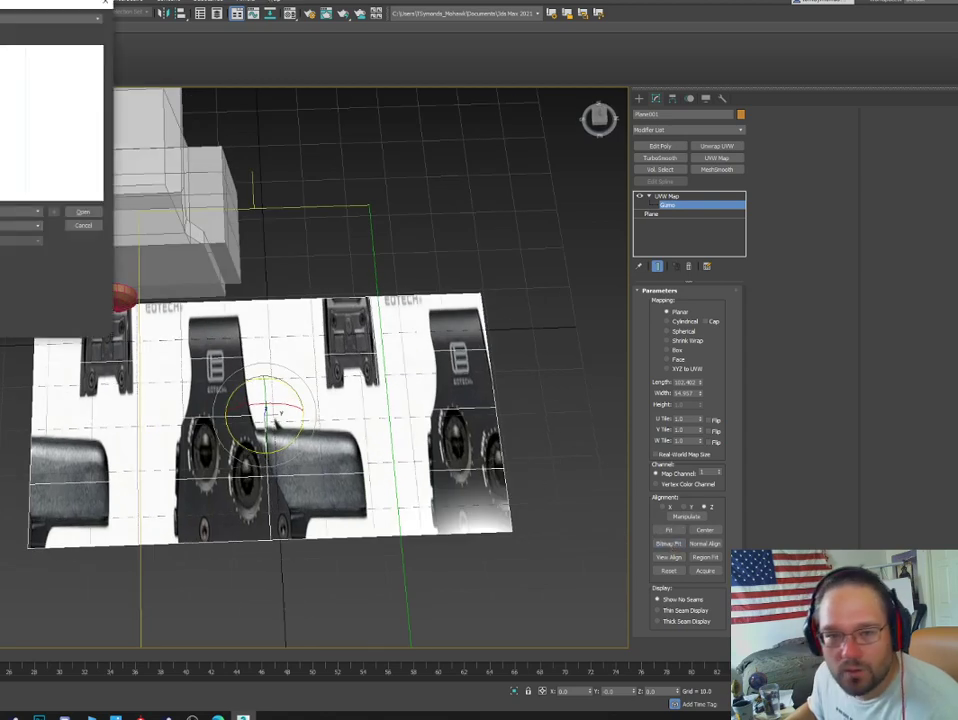
key(Escape)
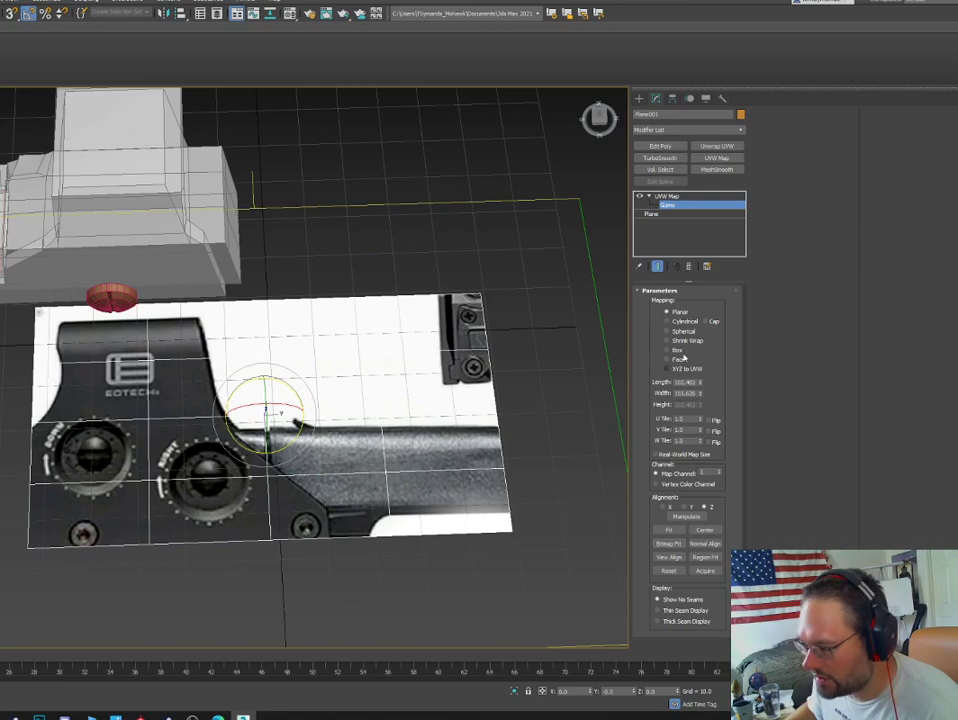
scroll(228, 410, down, 3)
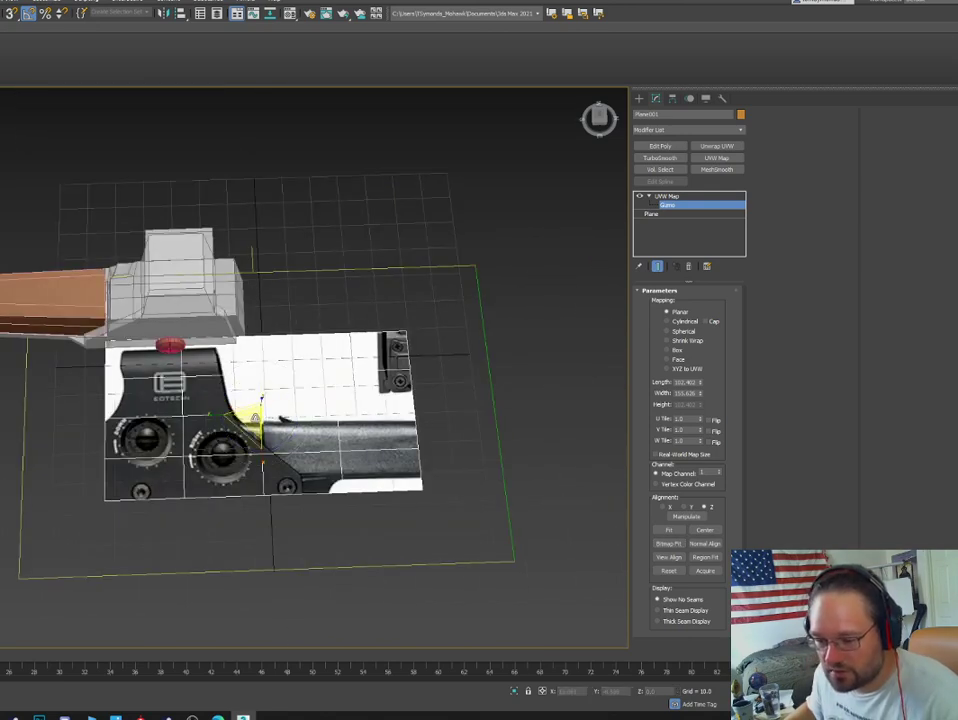
drag(257, 436, 254, 428)
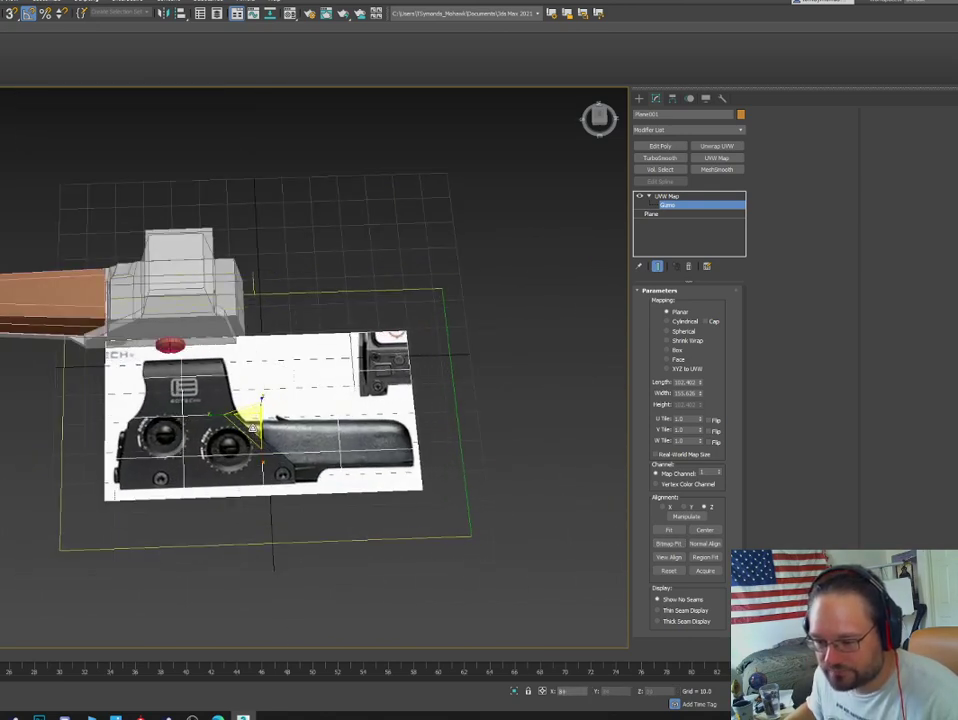
click(690, 204)
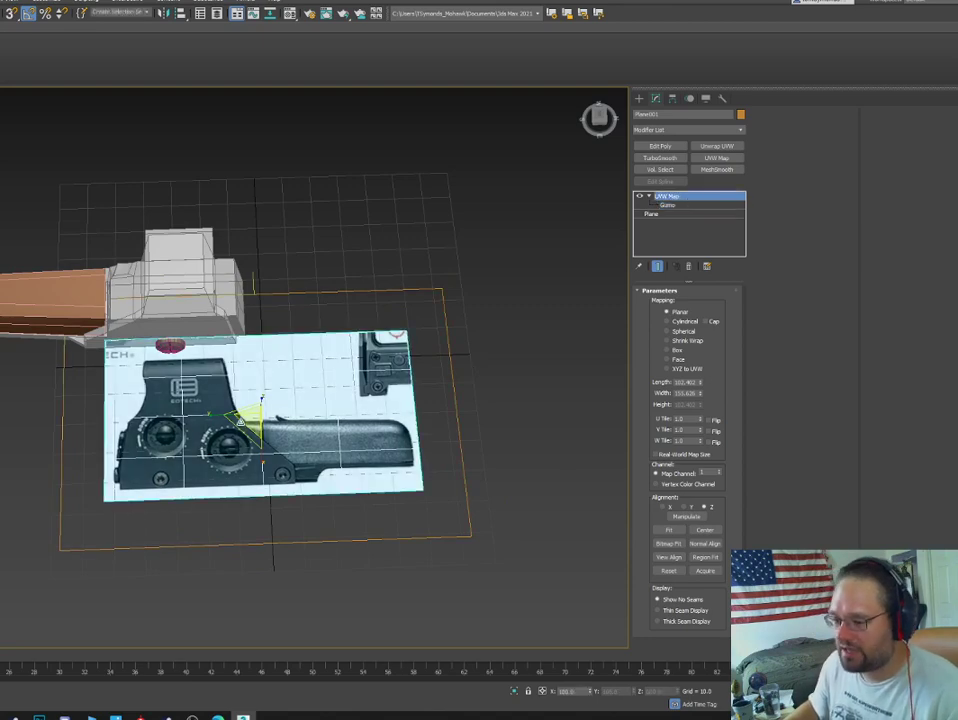
Rotate the reference plane 90 degrees about Y to stand it upright and -180 degrees about Z to face the other way.
key(e)
alt+middle_drag(260, 425, 279, 406)
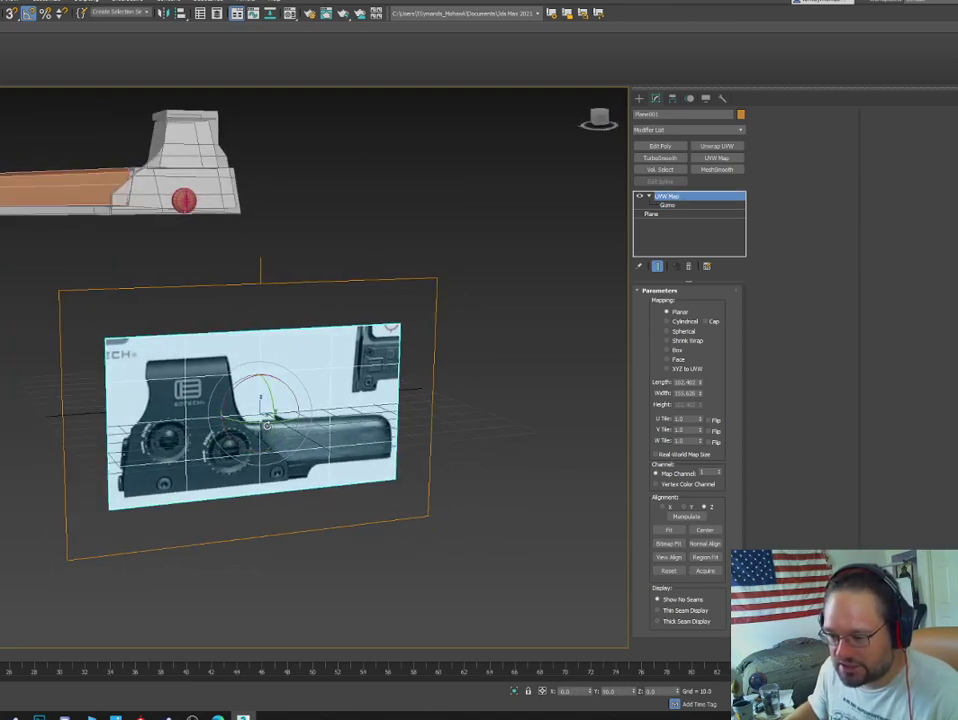
drag(275, 405, 171, 420)
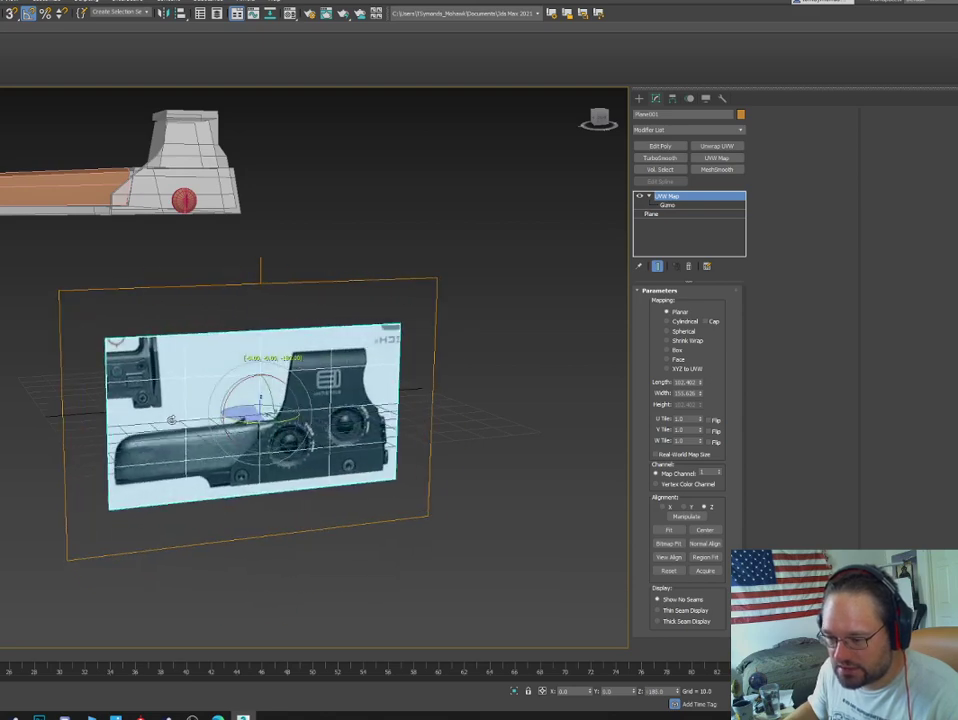
Move the reference plane up onto the sight model and unhide all the hidden rifle parts.
alt+middle_drag(171, 420, 300, 405)
key(w)
drag(250, 404, 419, 141)
middle_drag(419, 141, 412, 319)
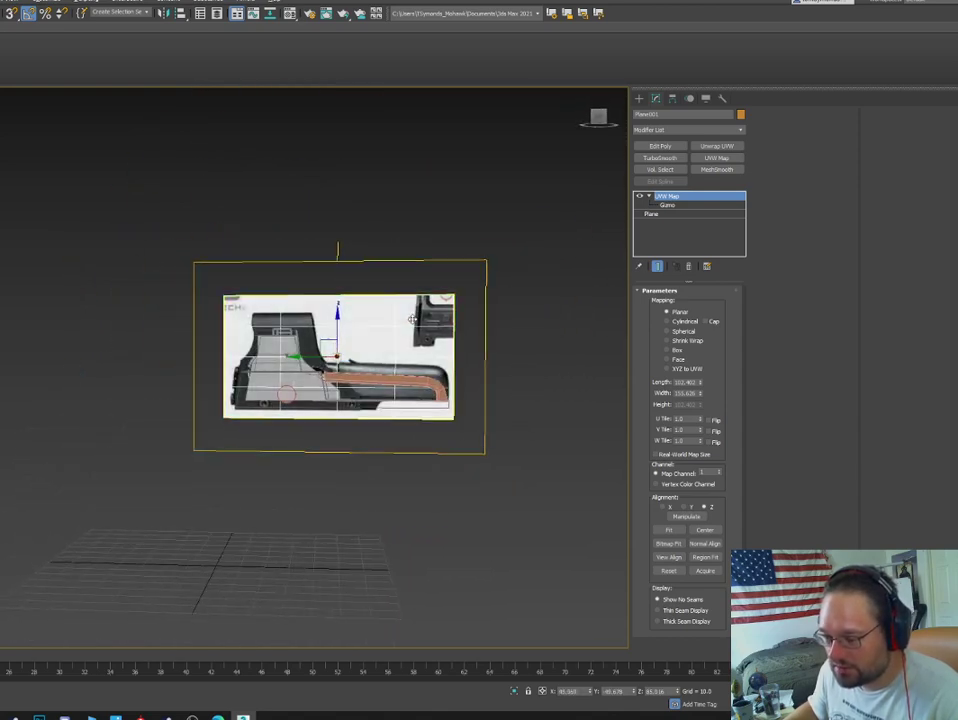
right_click(497, 281)
click(524, 235)
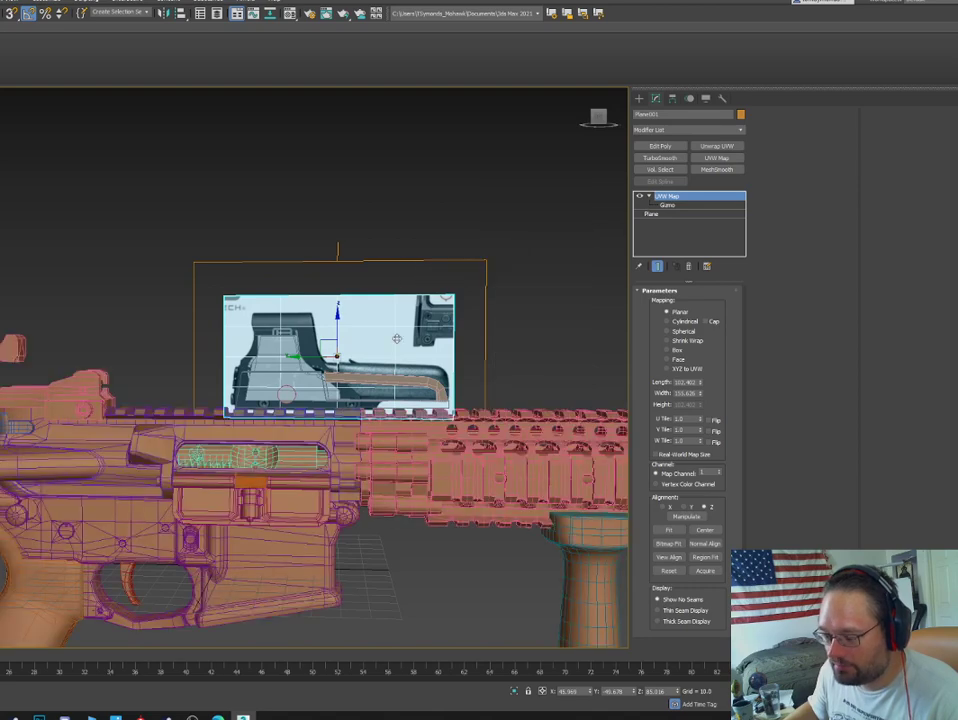
alt+middle_drag(397, 339, 357, 309)
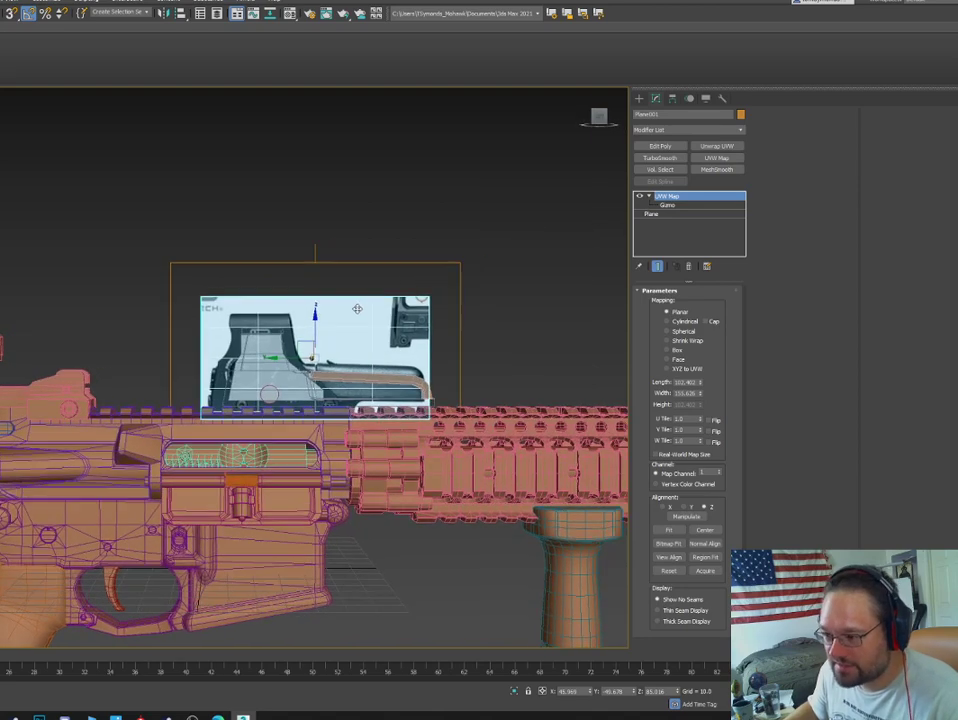
Switch to an orthographic side view and scale the reference plane to fit the sight between the rifle's rail slots.
key(u)
middle_drag(356, 363, 347, 331)
scroll(324, 351, up, 5)
click(267, 300)
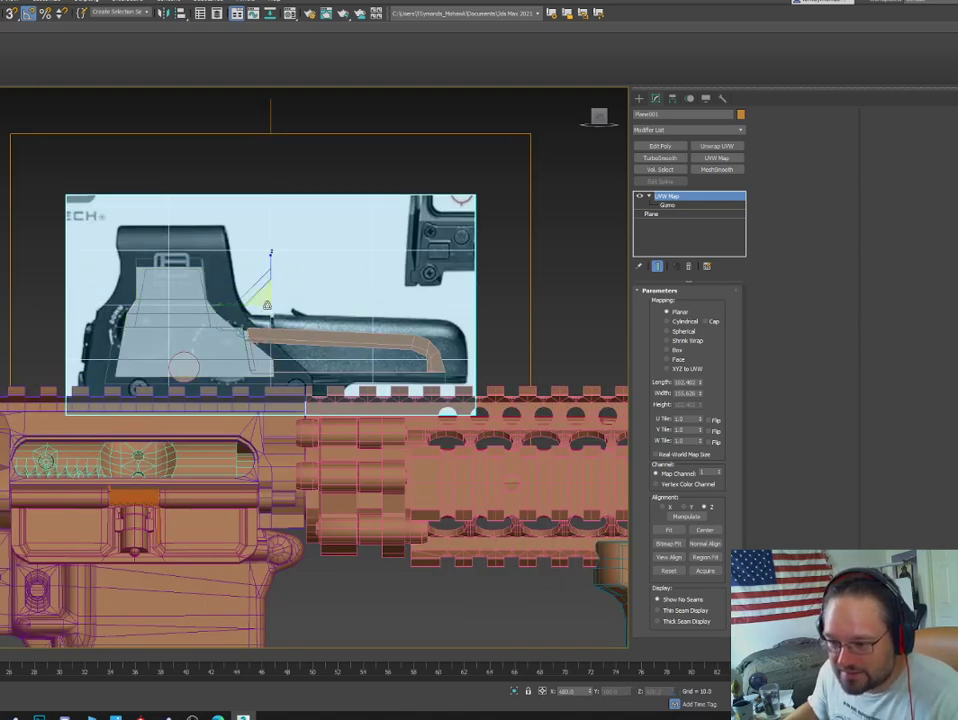
mouse_move(263, 301)
mouse_down()
mouse_move(269, 314)
mouse_move(261, 309)
mouse_move(275, 289)
mouse_move(267, 300)
mouse_up()
key(w)
Turn on see-through display for the railed handguard and the upper receiver.
click(326, 422)
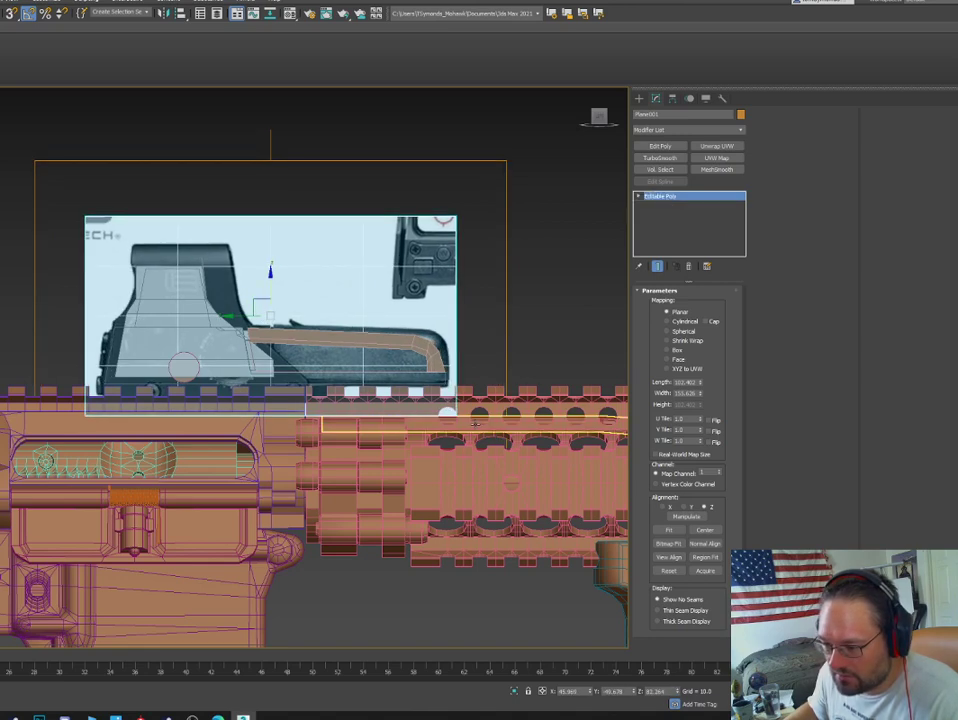
click(322, 405)
click(293, 400)
key(alt+x)
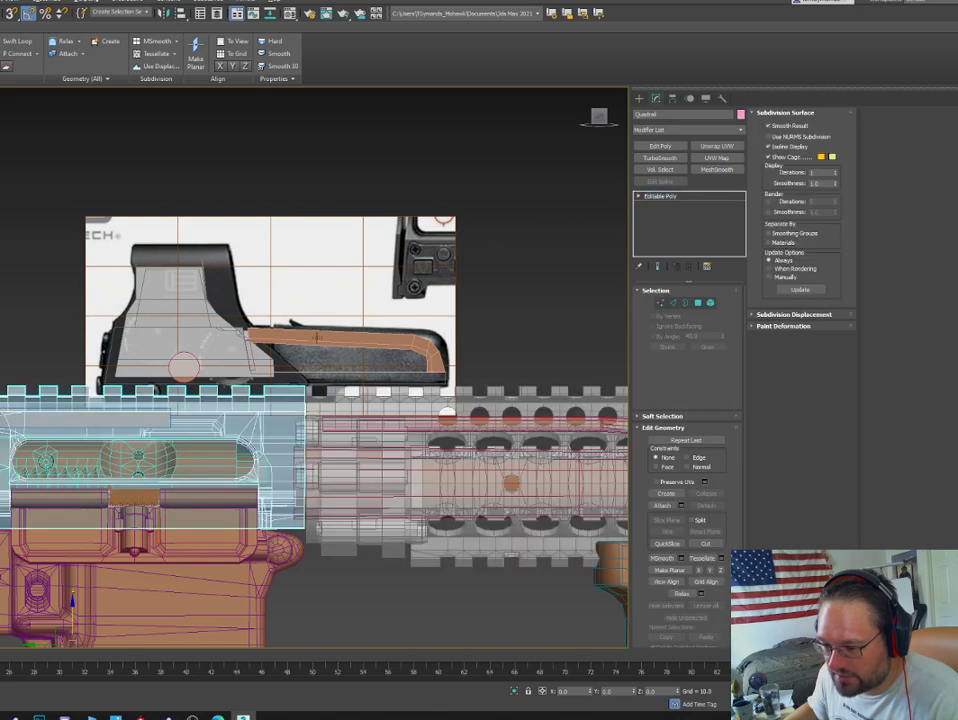
Reselect the reference plane, scale it up slightly and adjust its height against the sight and rail.
click(321, 353)
drag(270, 278, 252, 305)
key(r)
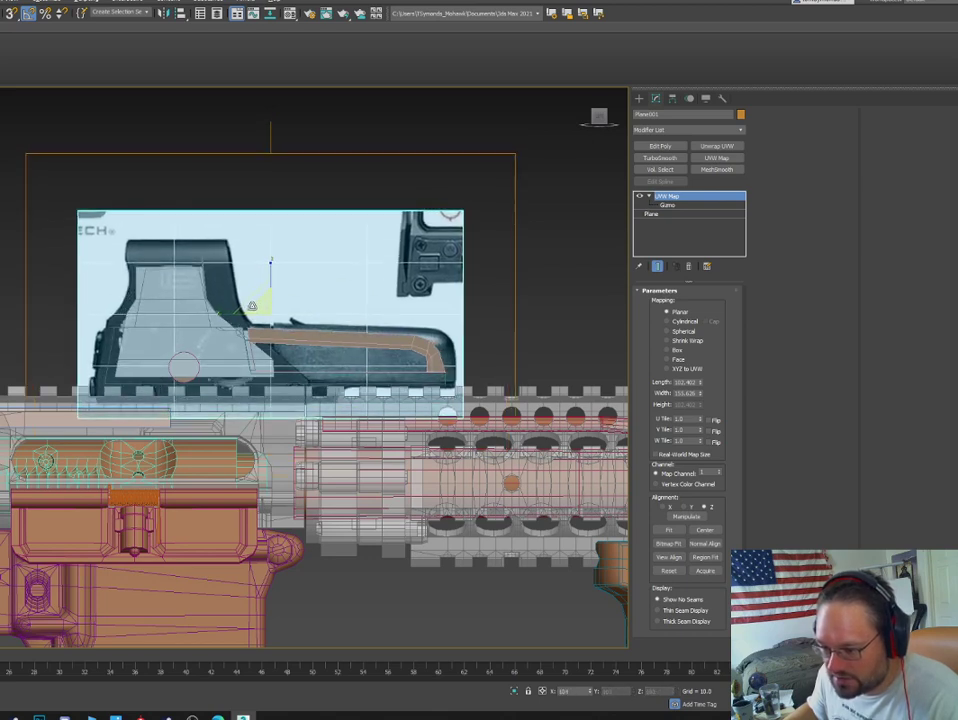
key(w)
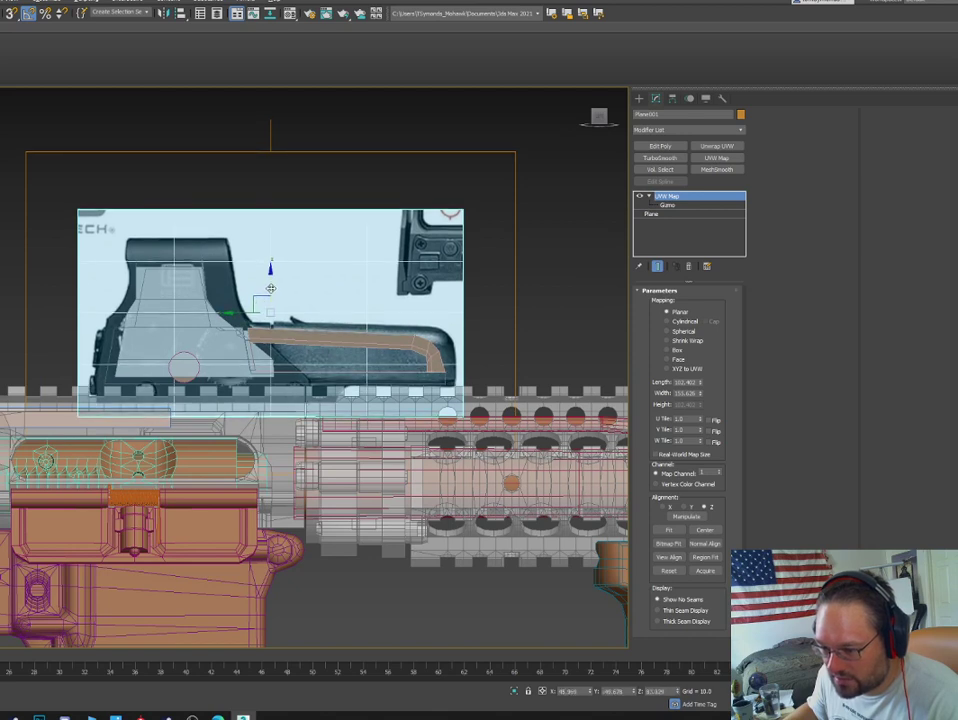
key(r)
drag(265, 306, 257, 306)
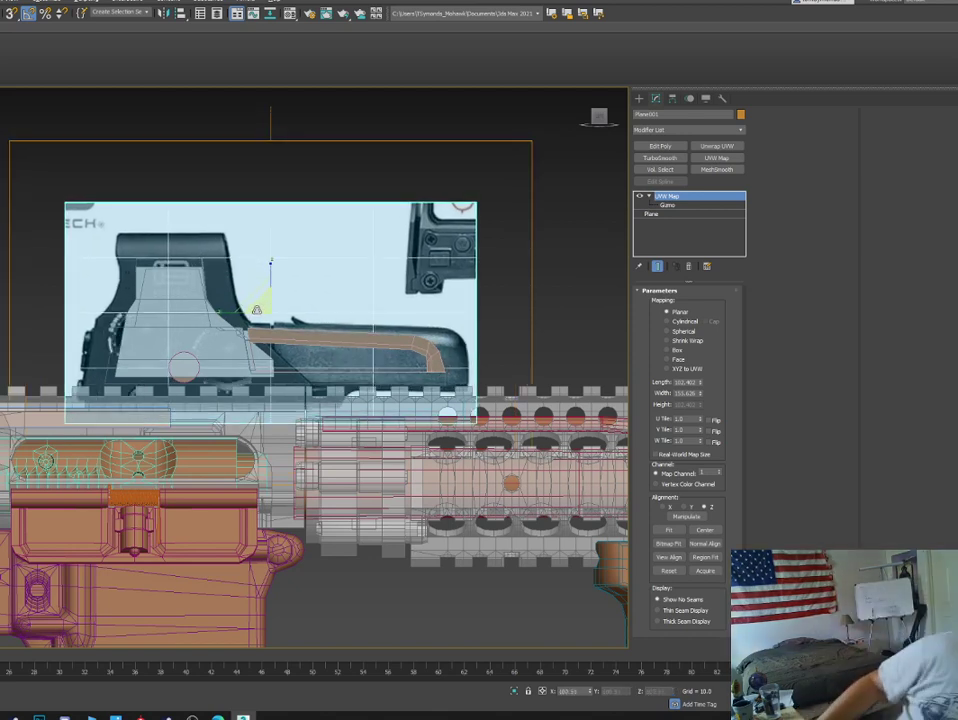
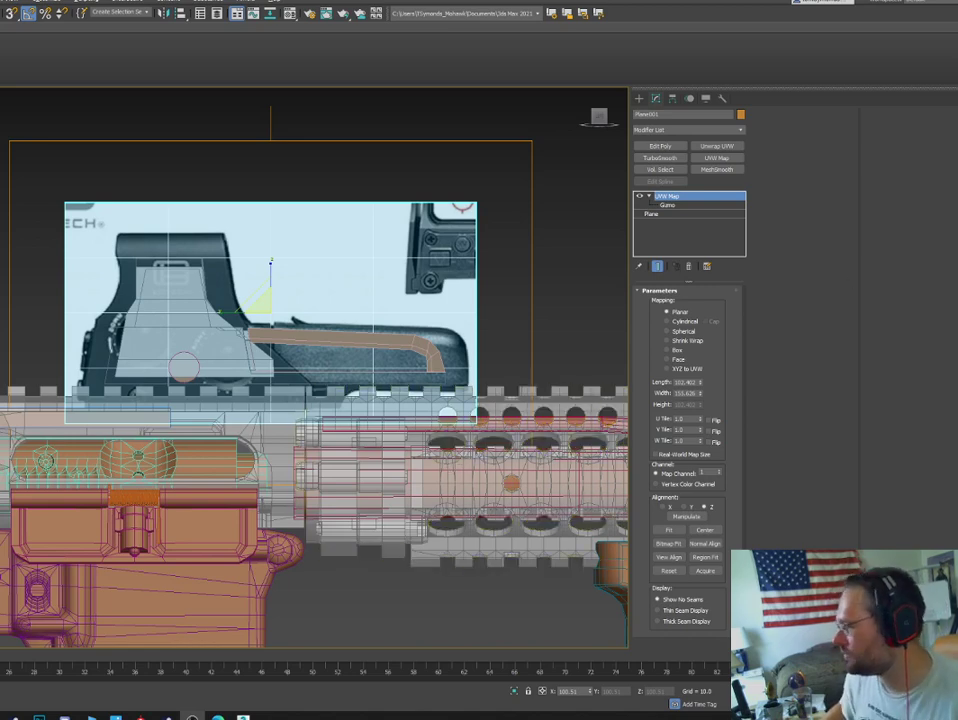
Raise the reference plane along Z to about 84.3 so the pictured sight base lines up with the rail.
scroll(288, 268, up, 3)
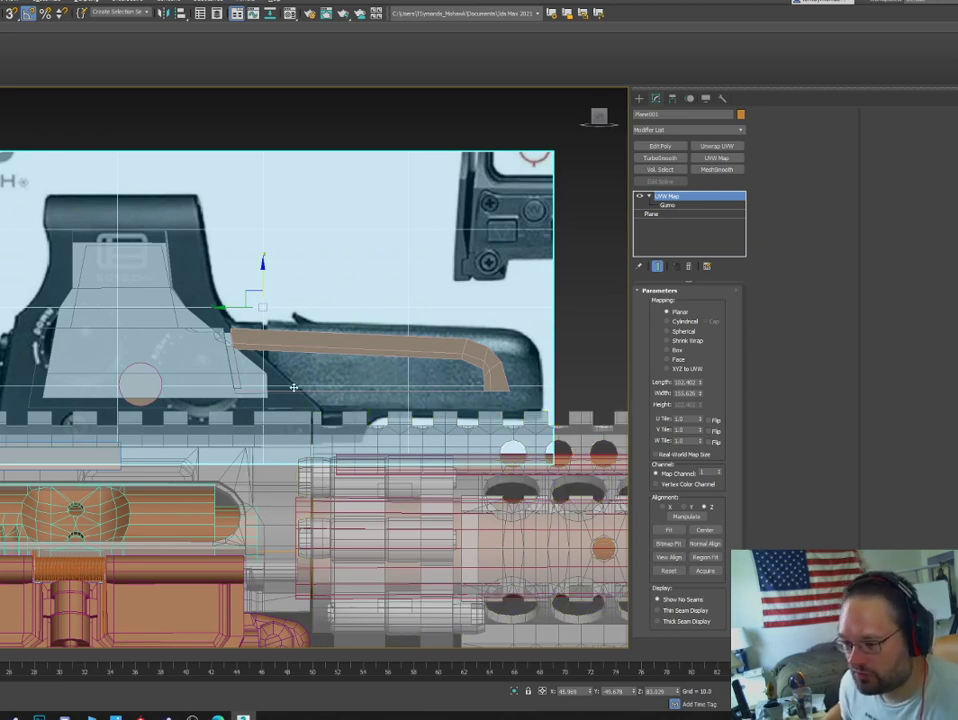
drag(262, 279, 270, 242)
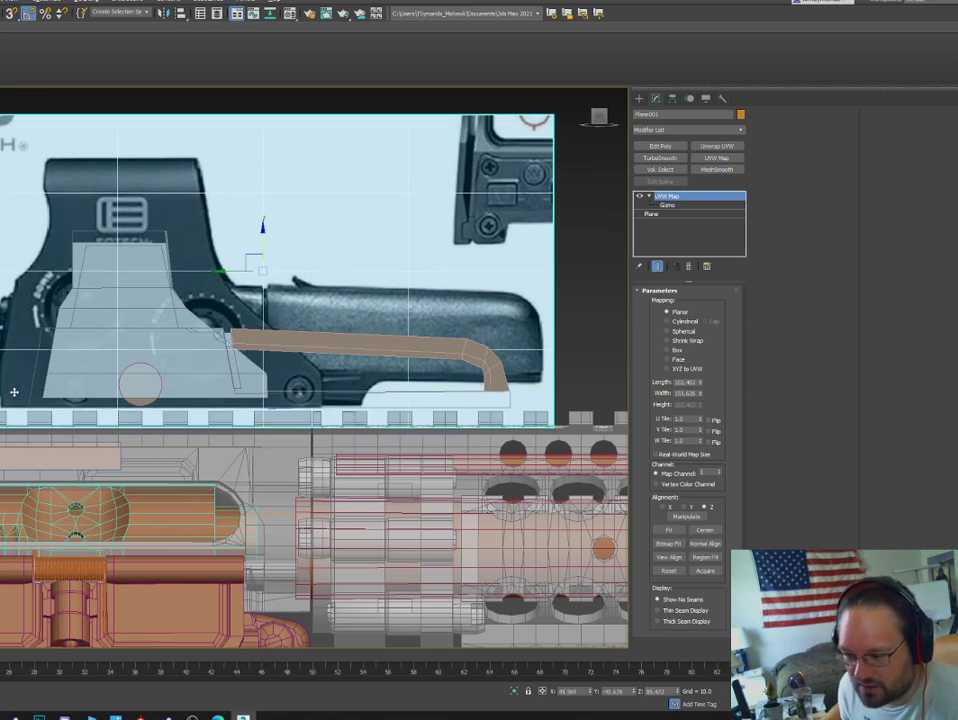
scroll(14, 392, down, 4)
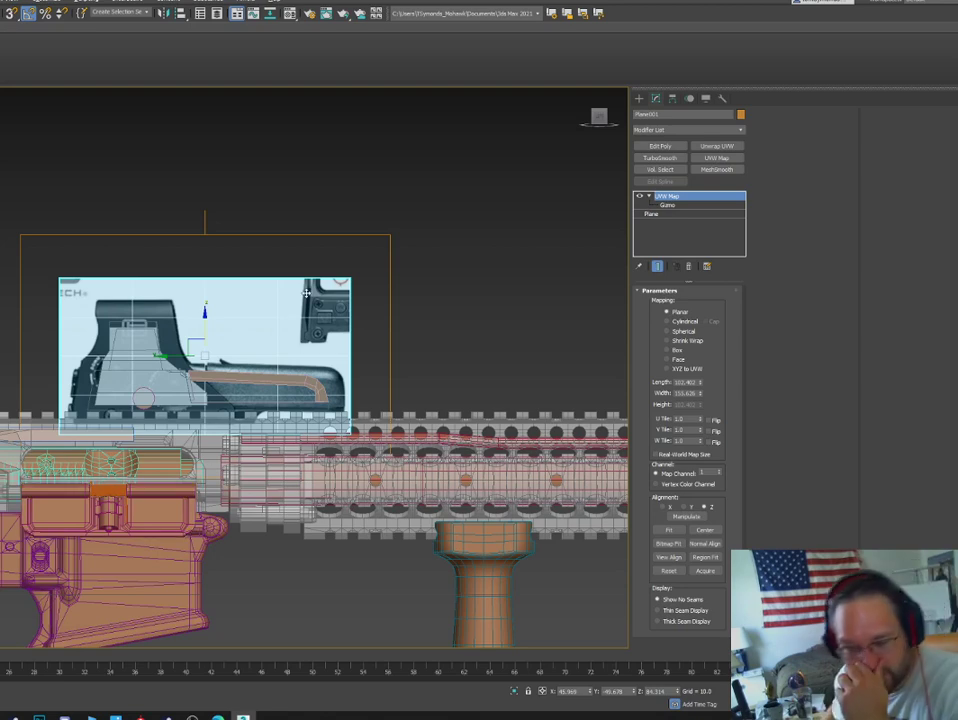
scroll(191, 413, up, 2)
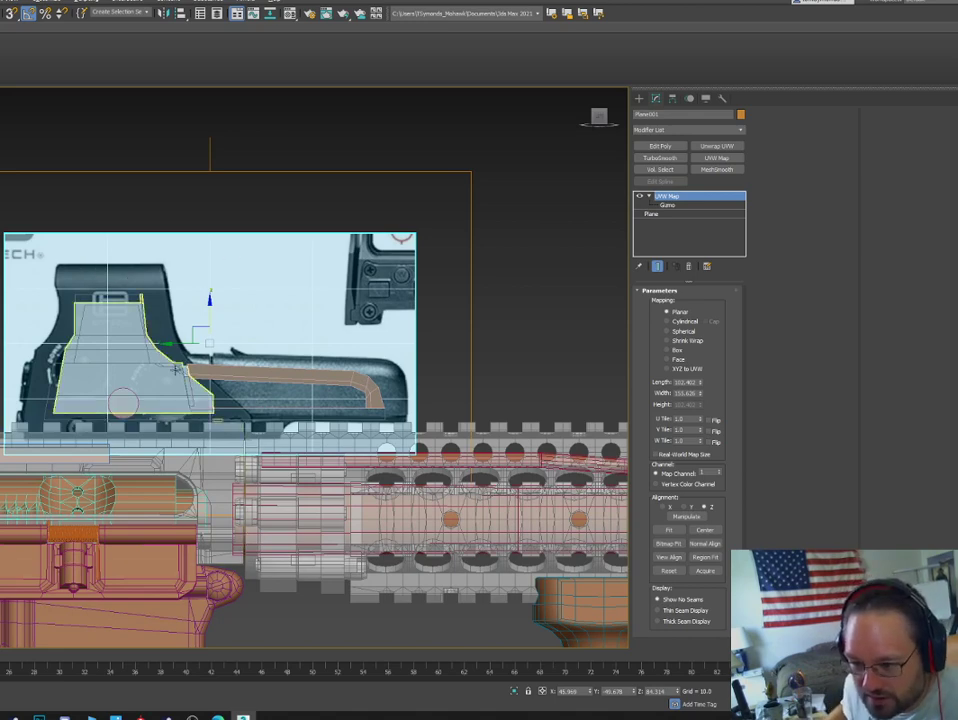
Try moving the reference plane above the sight and out in front of the rifle's side.
drag(199, 338, 223, 258)
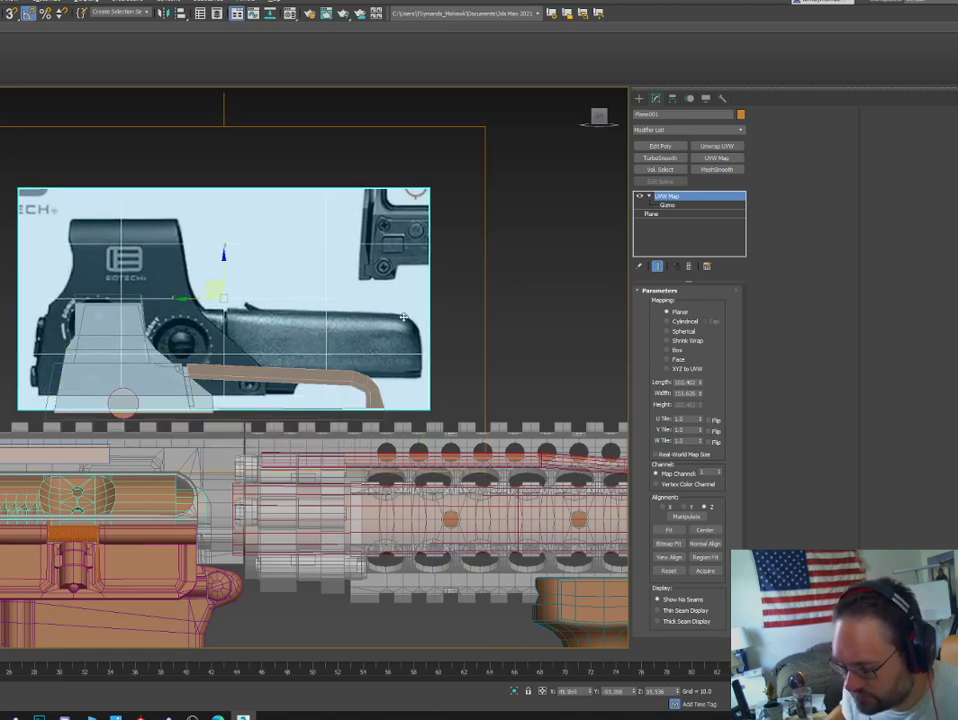
scroll(404, 317, down, 5)
alt+middle_drag(337, 310, 349, 372)
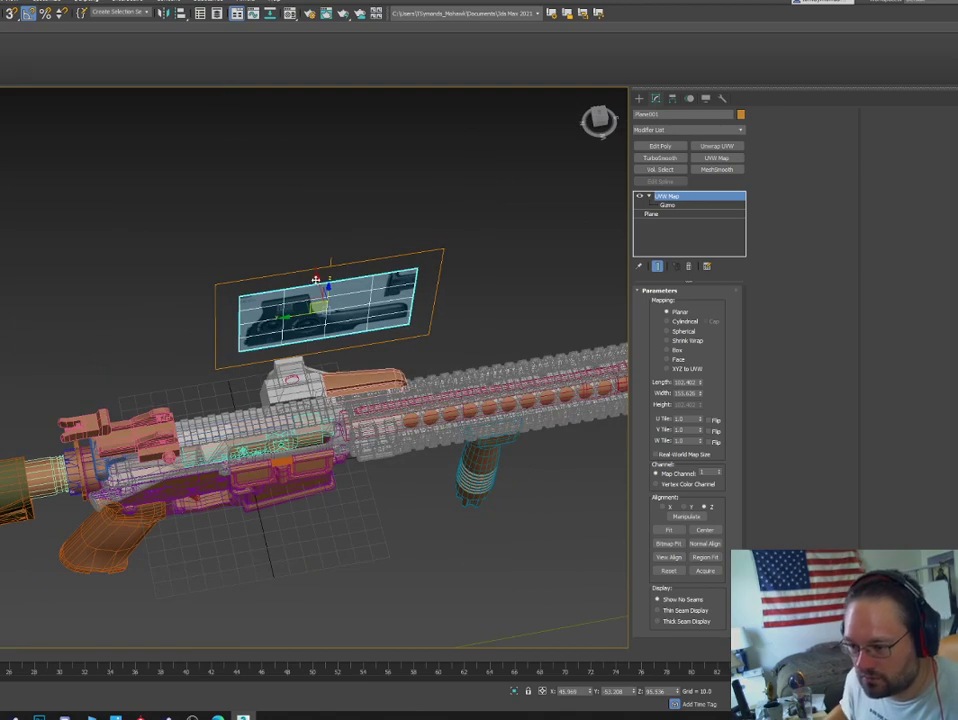
drag(316, 279, 372, 389)
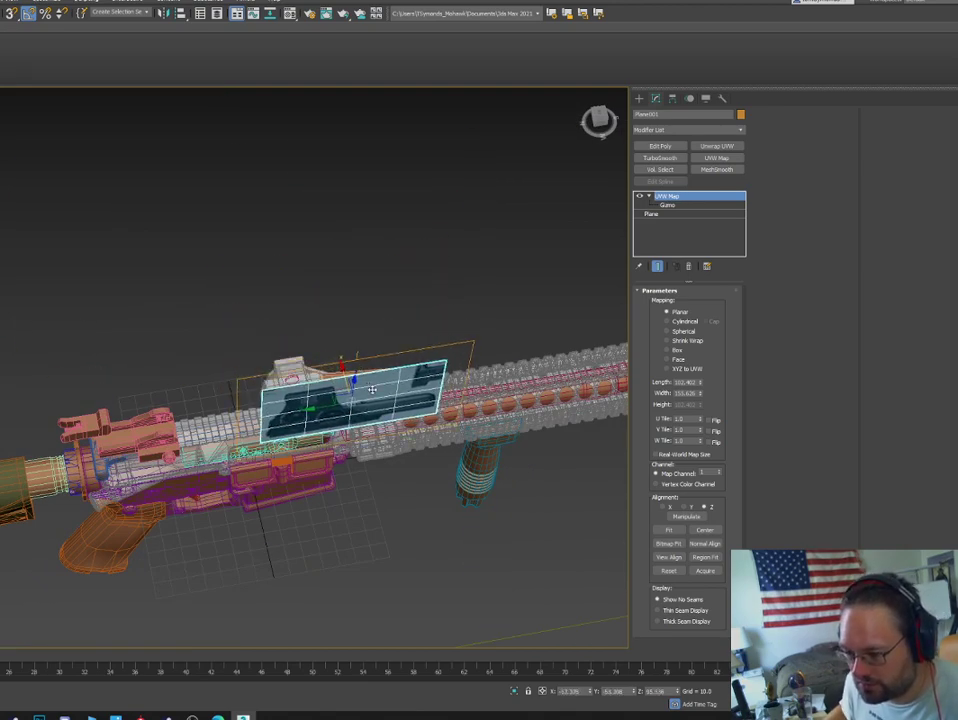
alt+middle_drag(372, 389, 349, 330)
drag(352, 365, 377, 384)
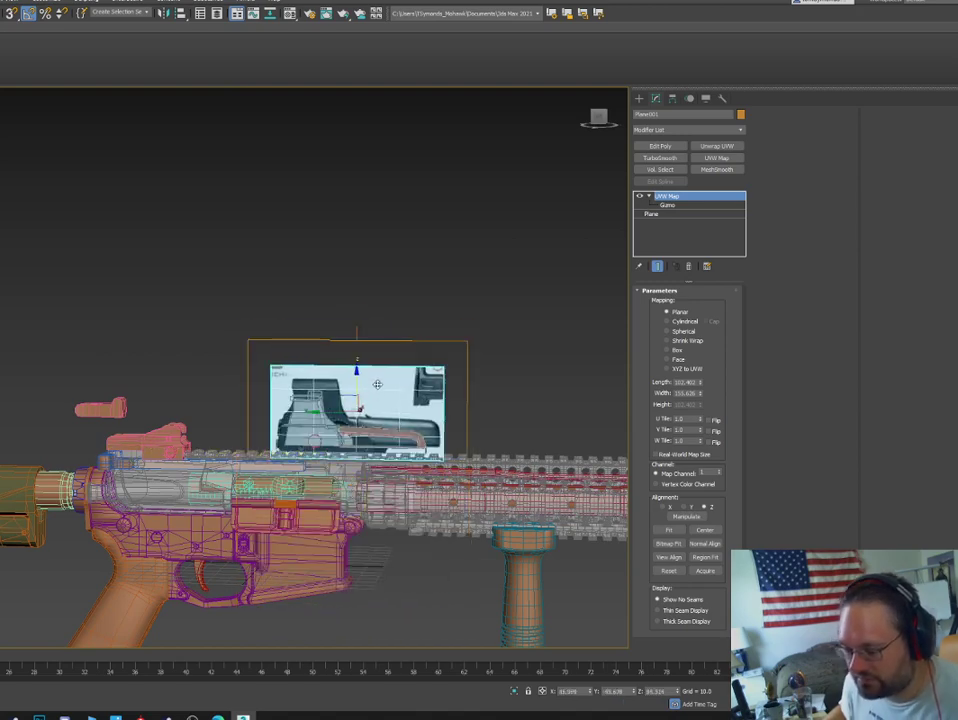
scroll(377, 384, up, 5)
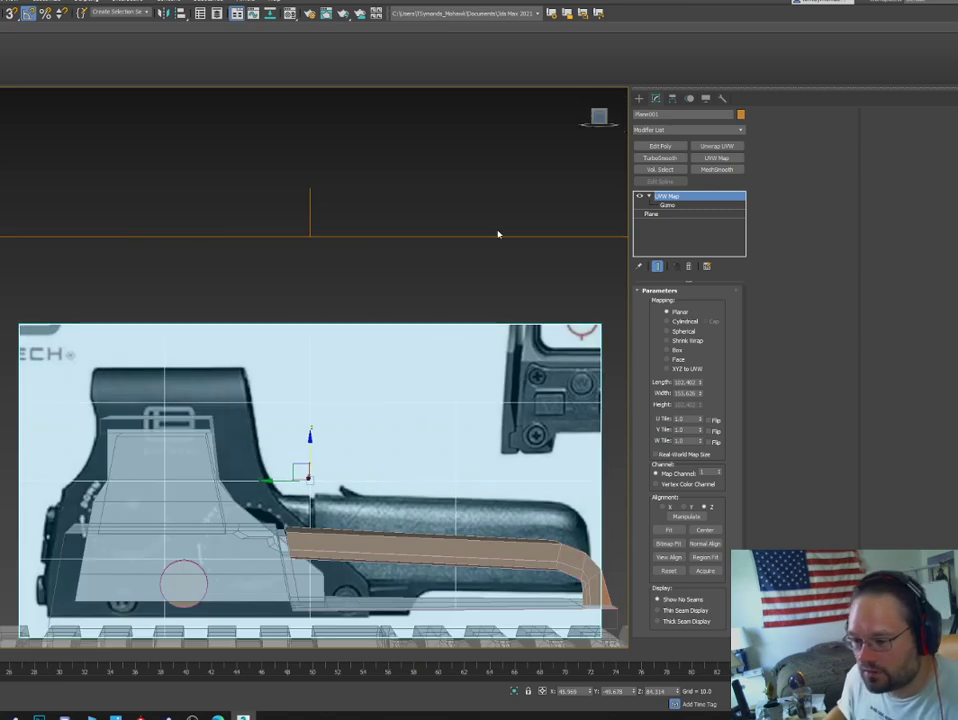
Try scaling the EOTech sight up slightly to fit the side-view reference picture.
scroll(432, 284, down, 3)
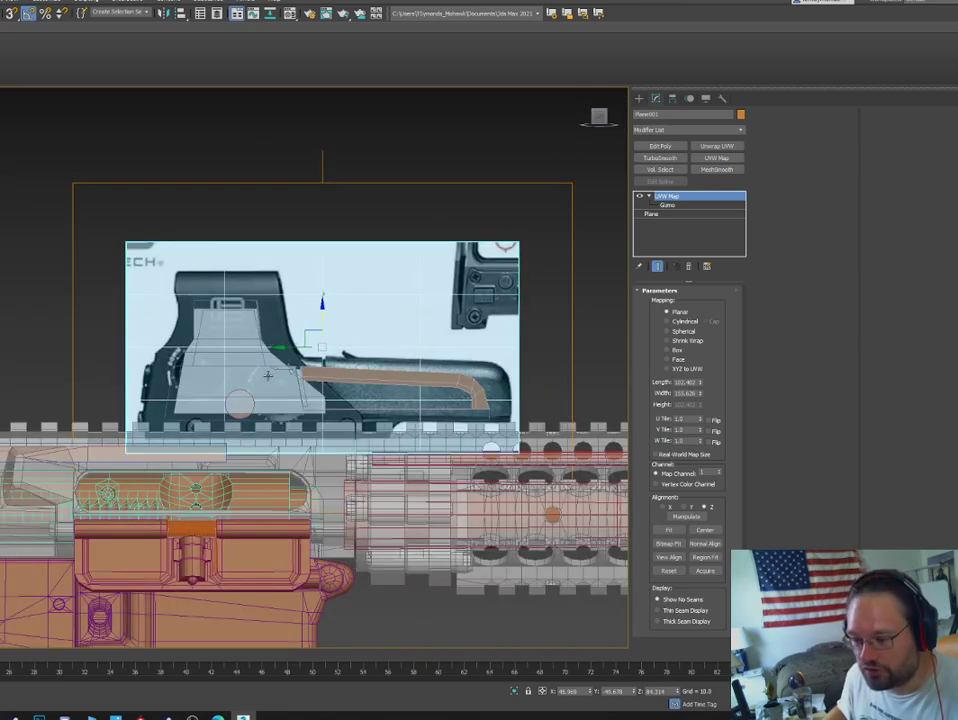
click(255, 385)
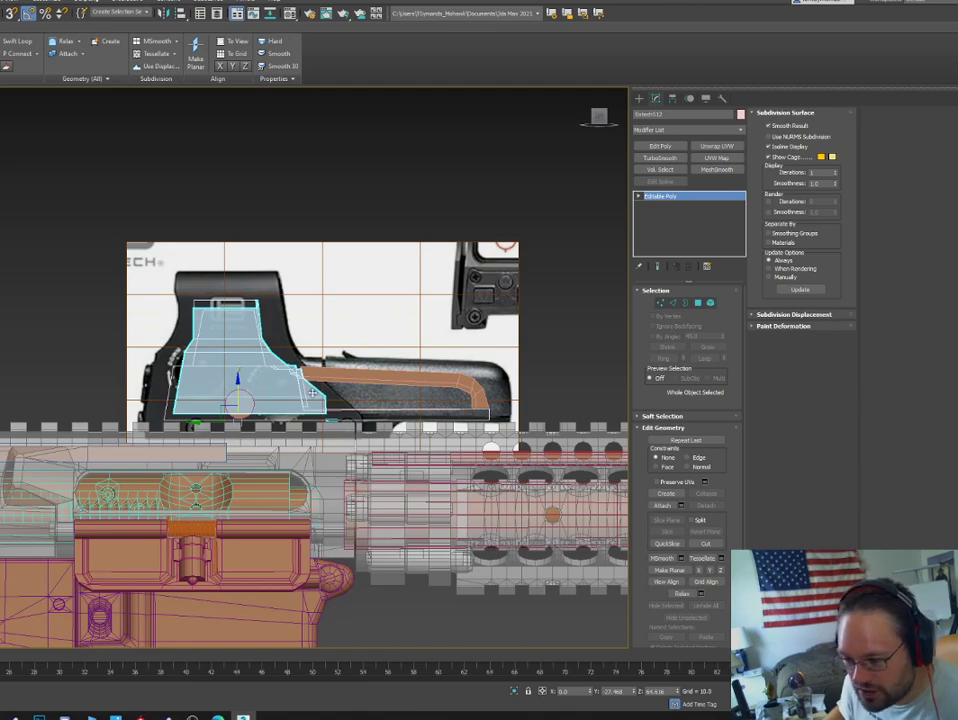
scroll(421, 265, up, 3)
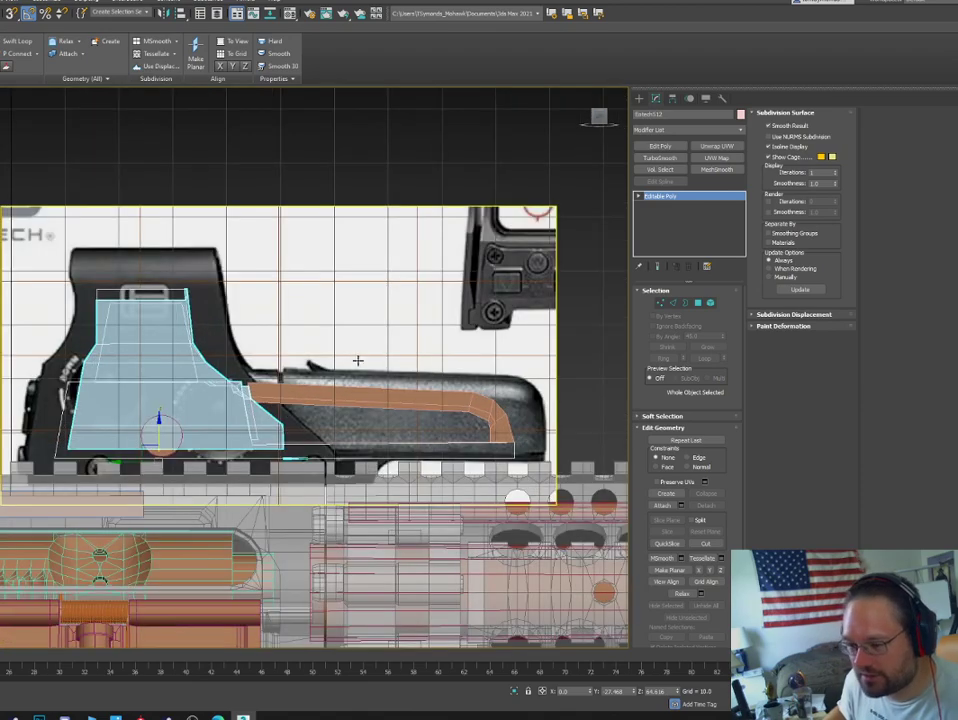
middle_drag(358, 360, 396, 267)
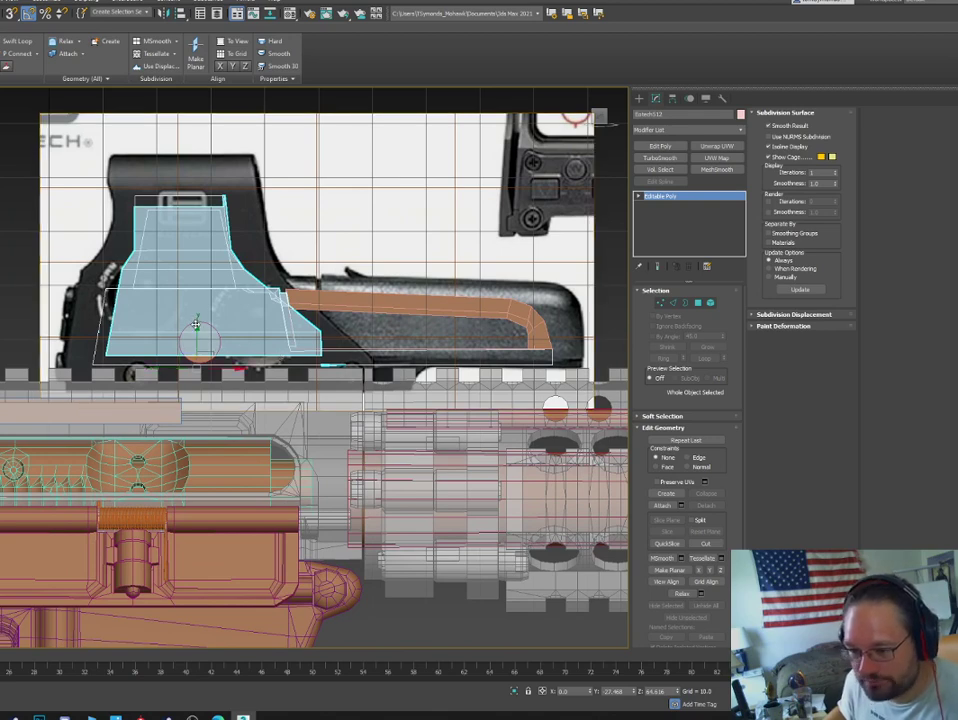
key(r)
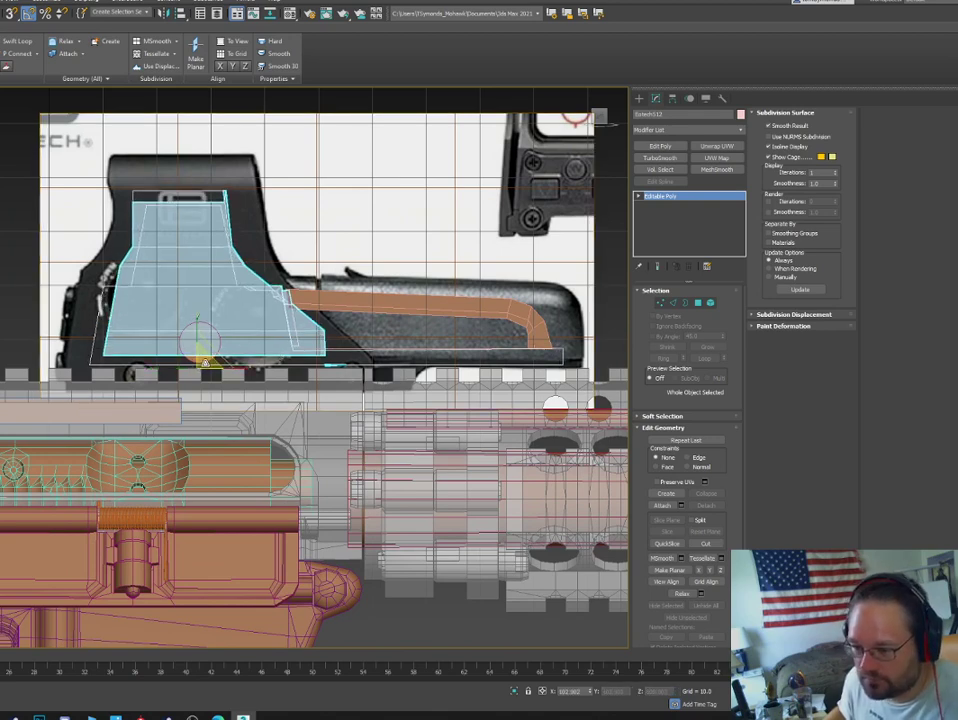
Scale the reference plane up slightly and raise it to about Z 84.8 so the pictured sight sits on the rail.
click(288, 271)
drag(321, 258, 321, 237)
key(w)
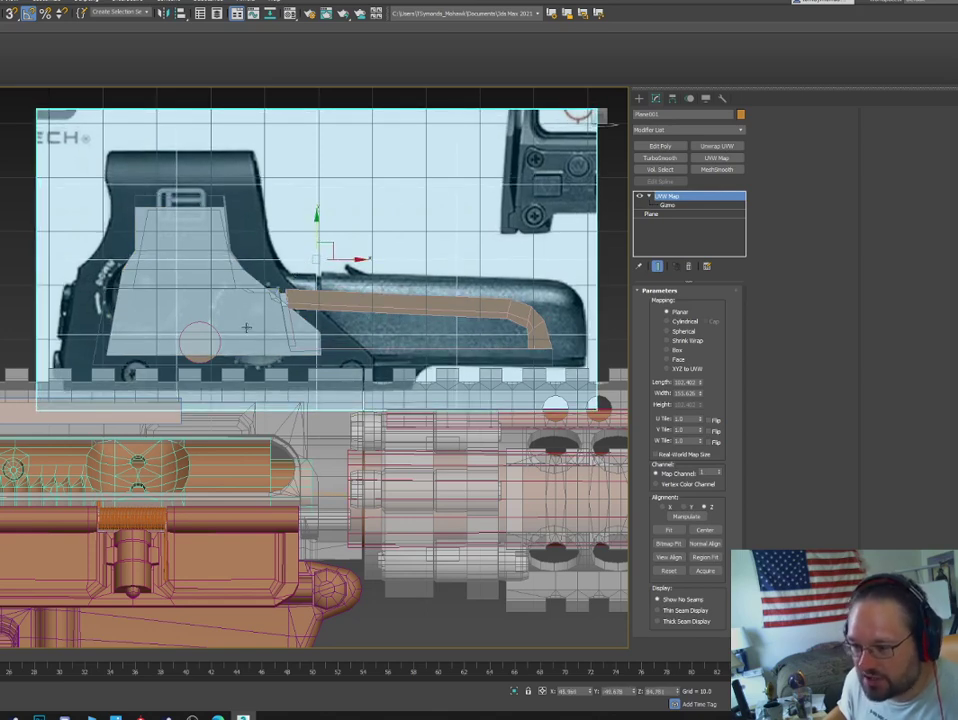
Move the vertices at the battery cover's sight-side end along its length to the pictured cover's edge.
click(385, 302)
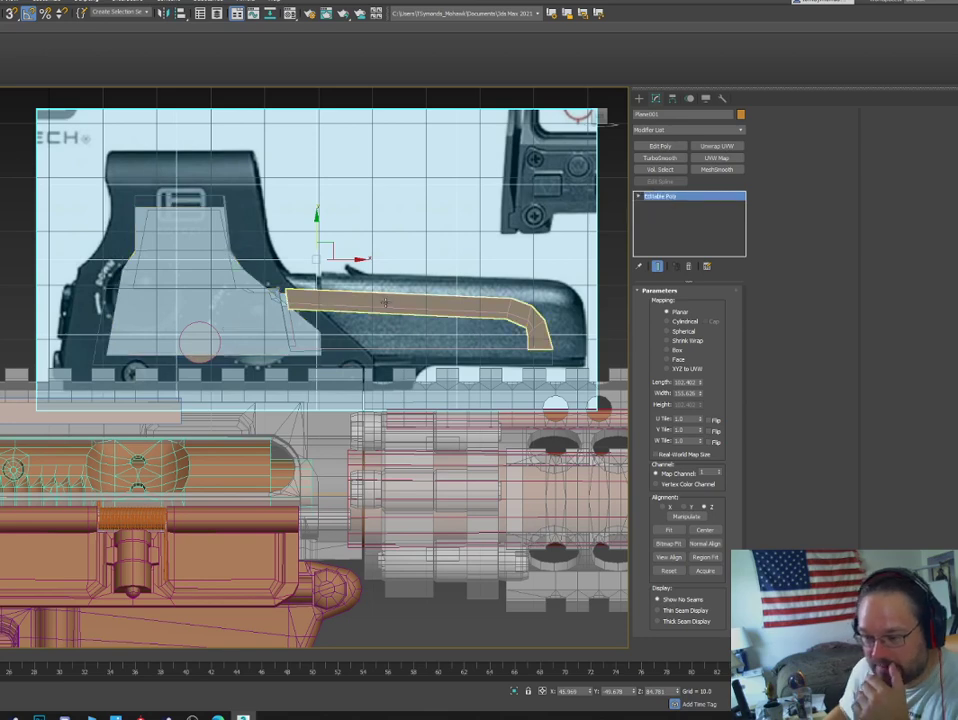
middle_drag(345, 300, 225, 297)
key(1)
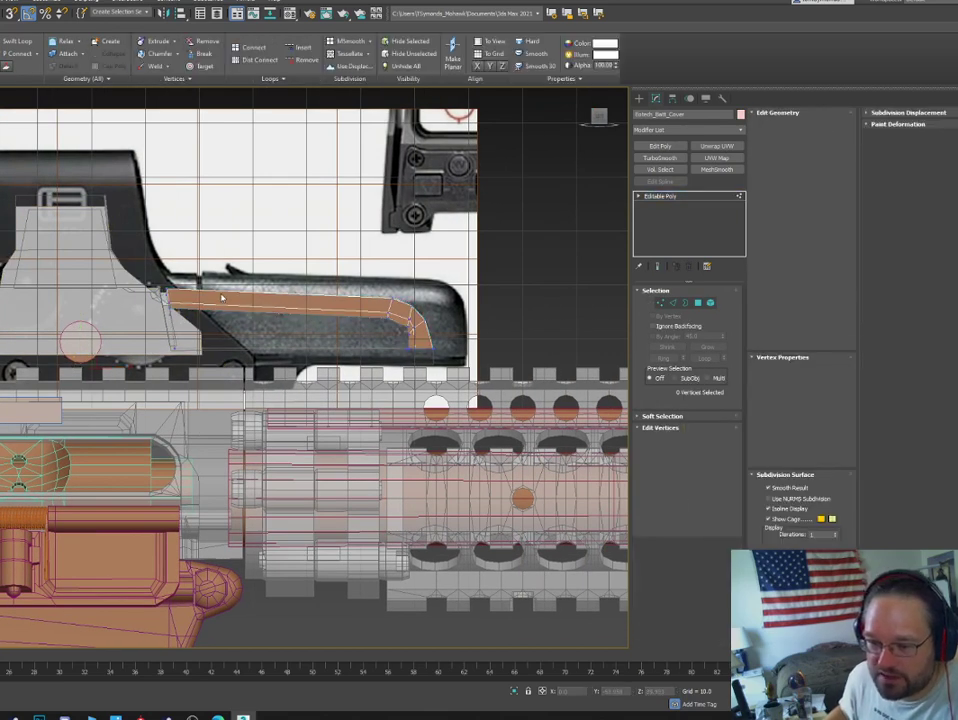
drag(114, 242, 202, 316)
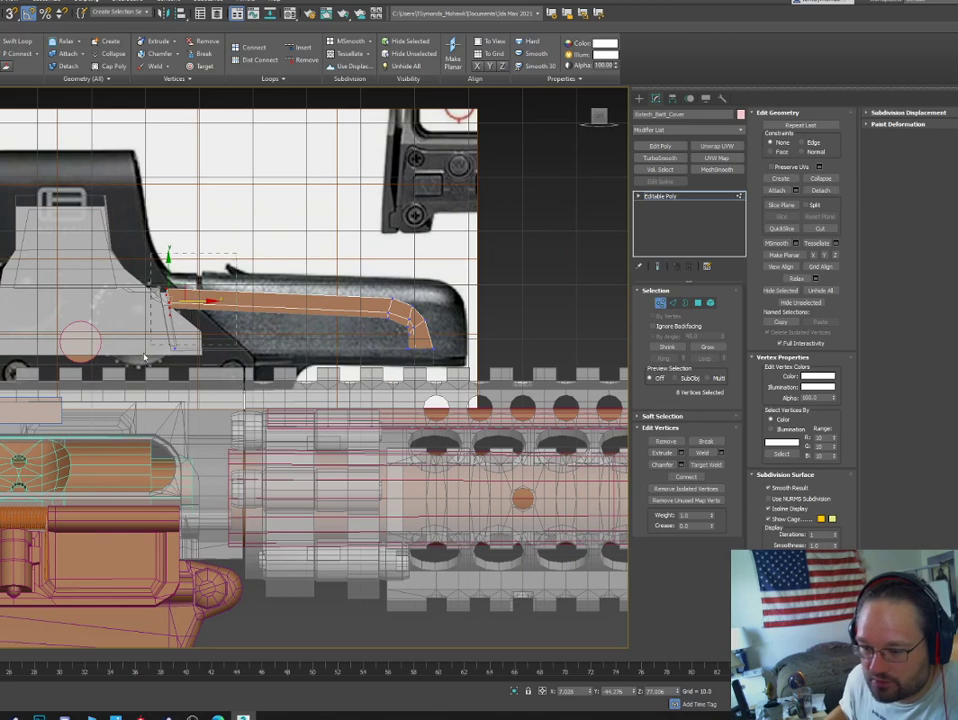
drag(145, 357, 147, 356)
drag(197, 320, 229, 322)
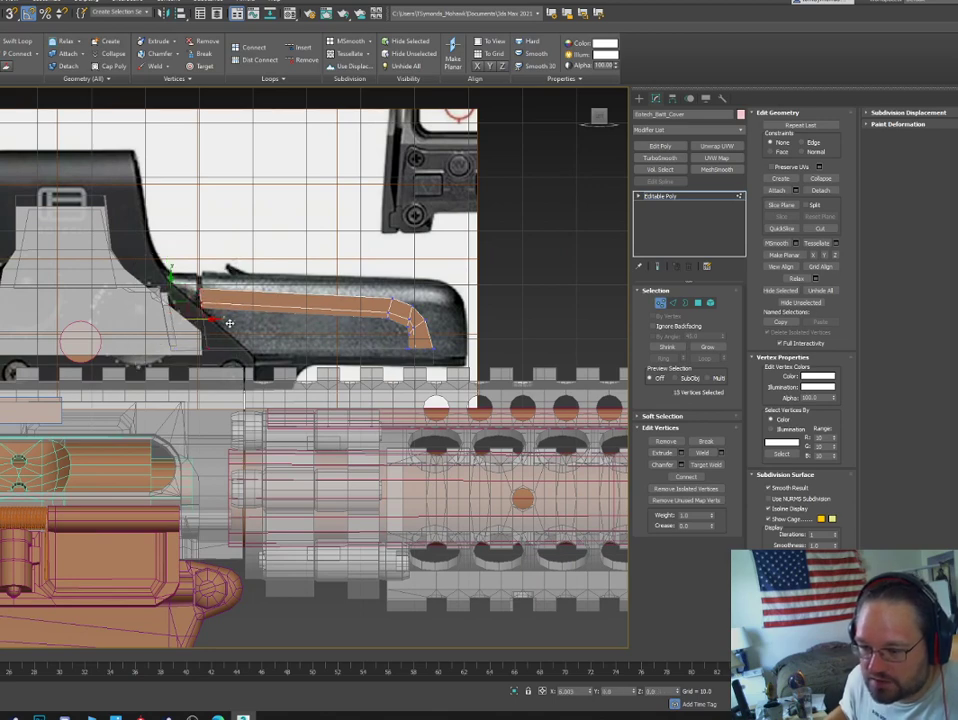
key(w)
key(r)
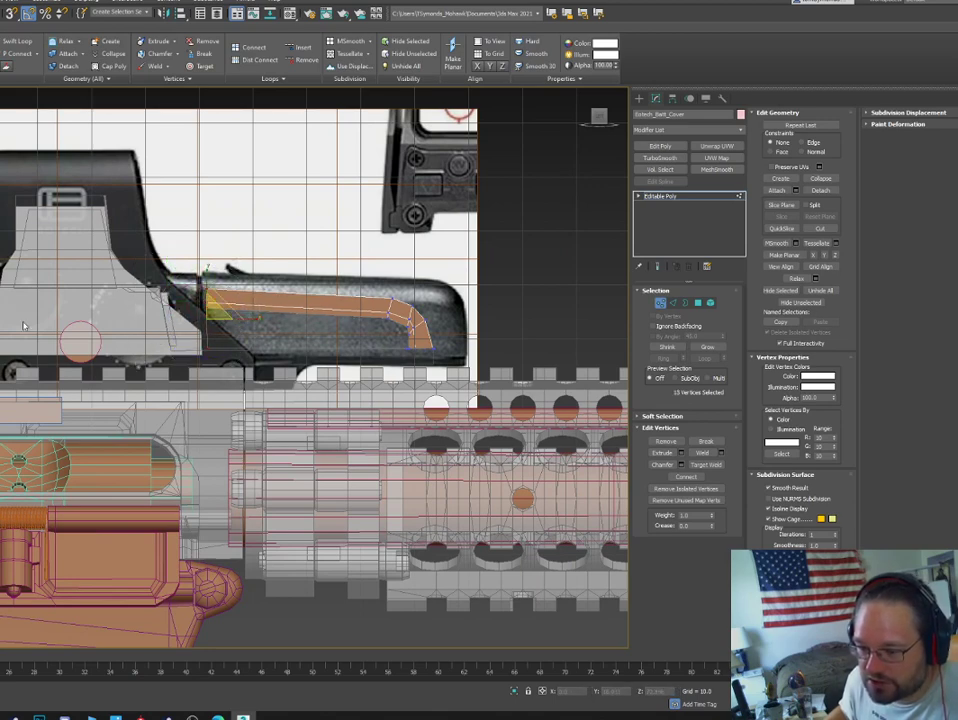
key(w)
drag(232, 321, 190, 316)
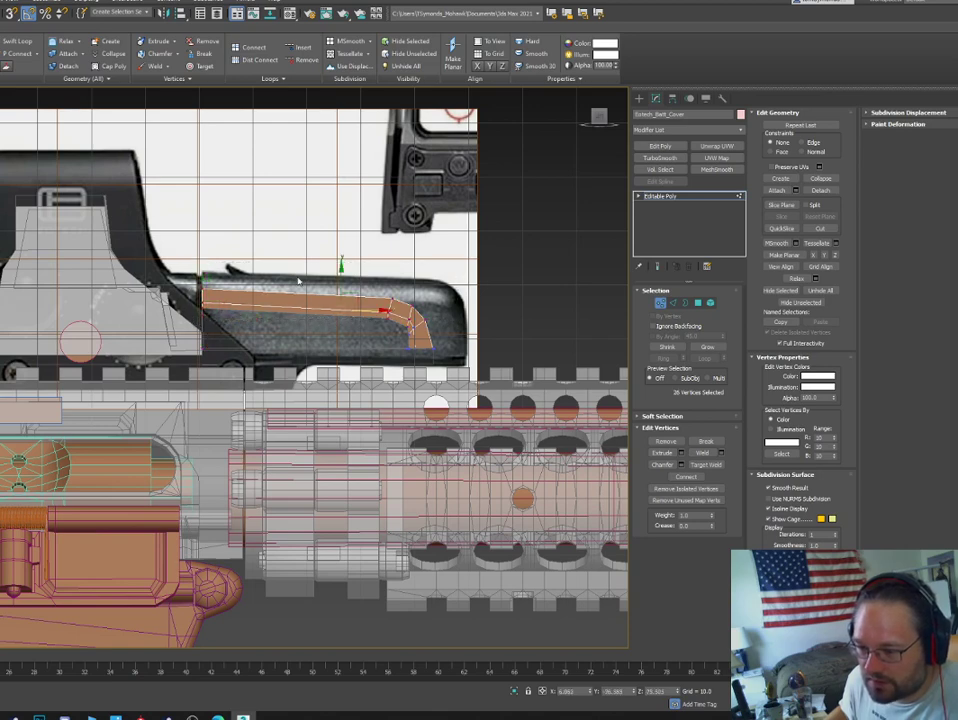
Raise the battery cover's top vertices to the pictured top edge and extend its curved front end to the pictured outline.
drag(341, 279, 341, 262)
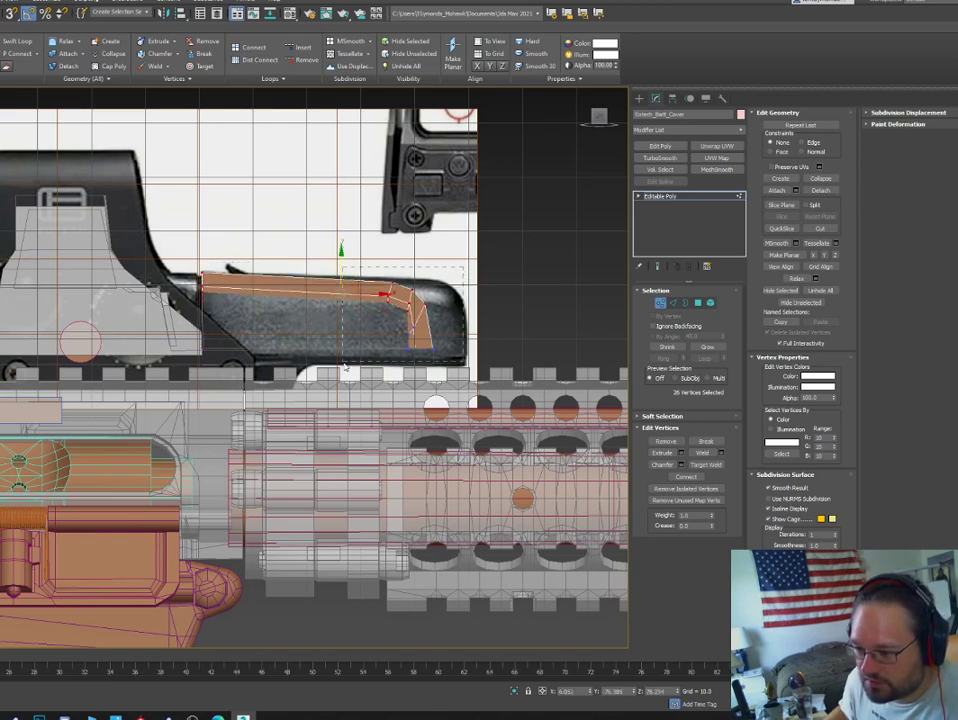
drag(344, 364, 342, 362)
drag(443, 324, 476, 325)
drag(402, 327, 402, 339)
drag(474, 305, 479, 305)
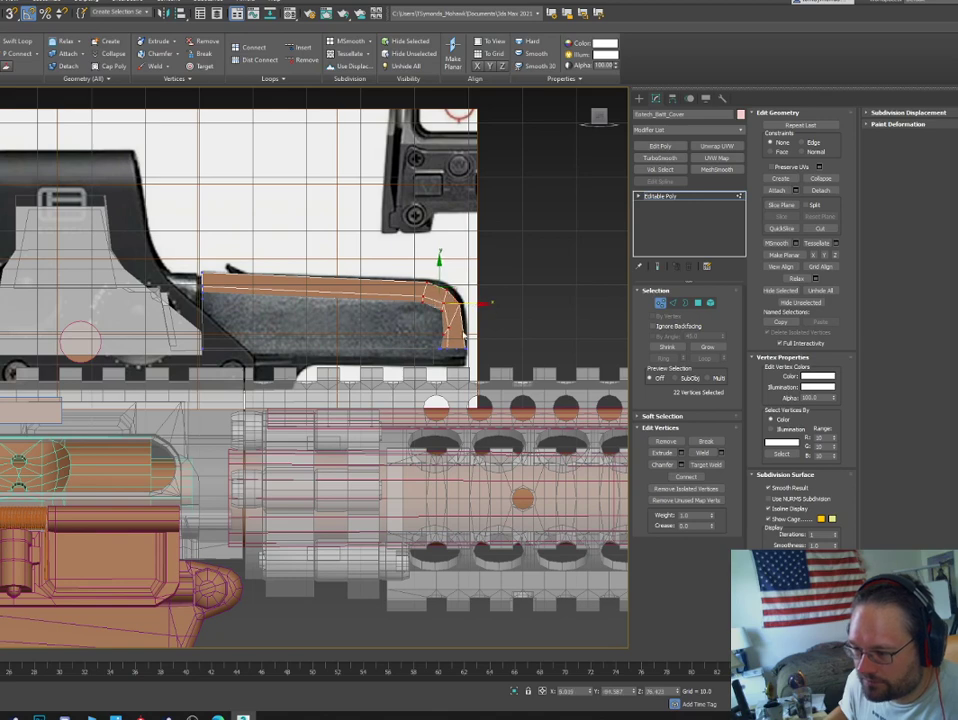
Adjust the bottom and inner corner vertices at the battery cover's curved front end to follow the reference curve.
click(428, 356)
drag(428, 356, 455, 342)
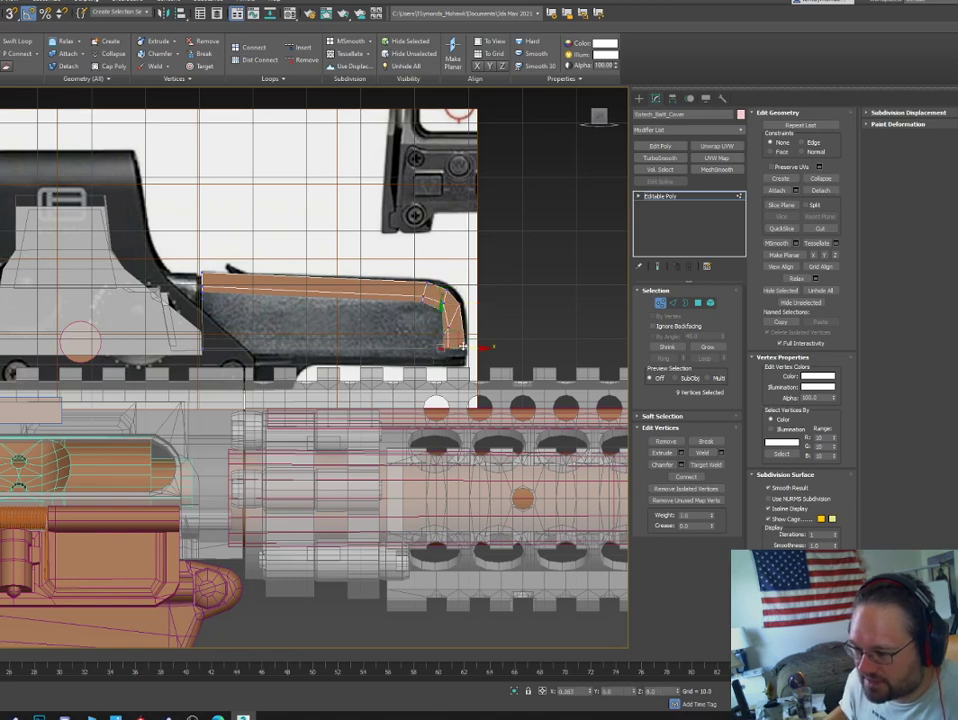
scroll(441, 334, up, 2)
click(444, 300)
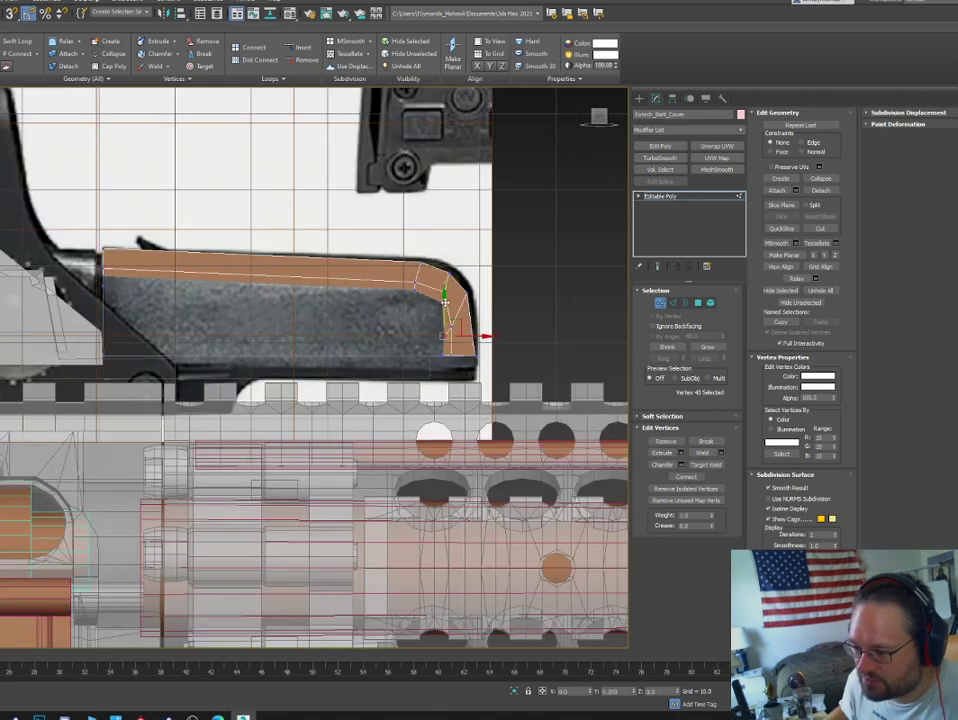
drag(441, 331, 459, 262)
drag(405, 291, 410, 256)
click(402, 304)
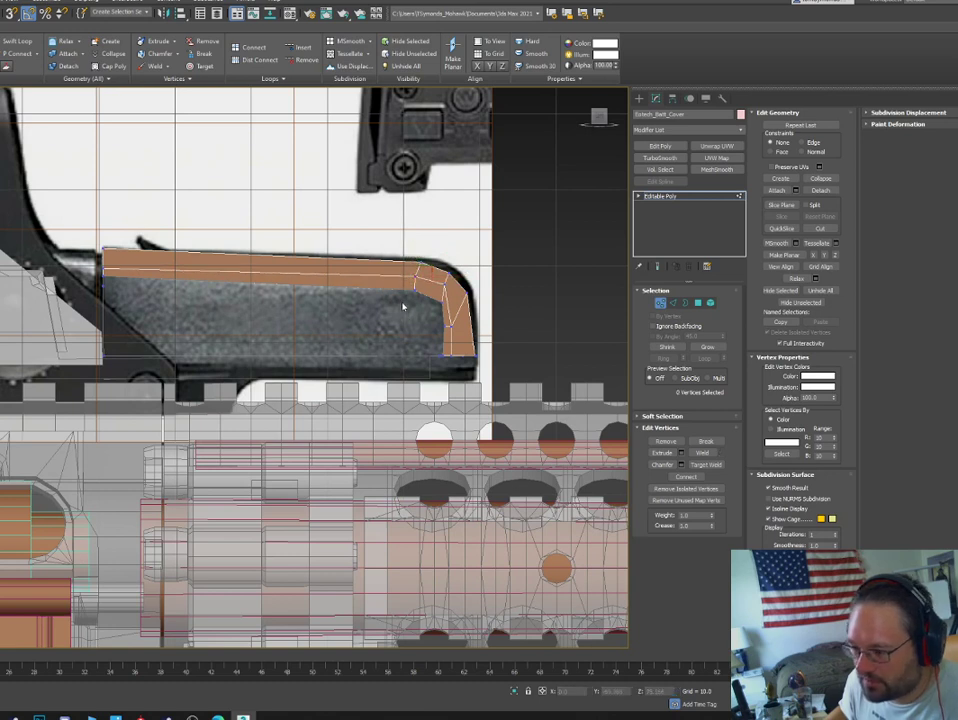
drag(402, 303, 465, 254)
drag(427, 258, 460, 325)
click(450, 305)
middle_drag(114, 248, 122, 250)
scroll(120, 250, down, 2)
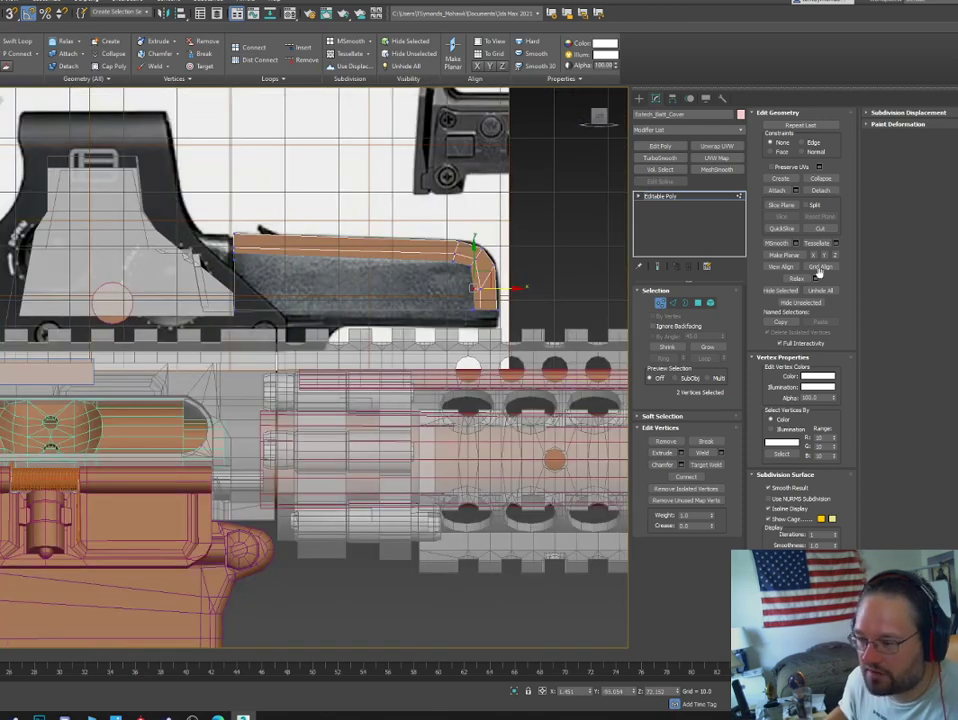
Raise the sight body's top vertices to the pictured hood height and move its rear-side vertices outward to the pictured rear outline.
click(661, 303)
click(83, 212)
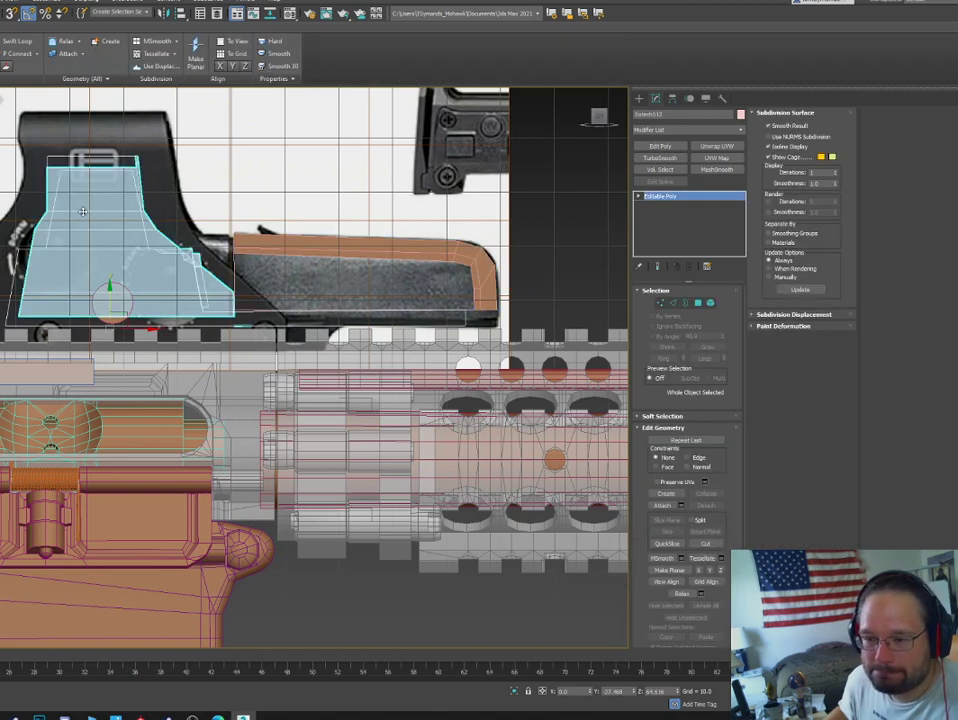
key(1)
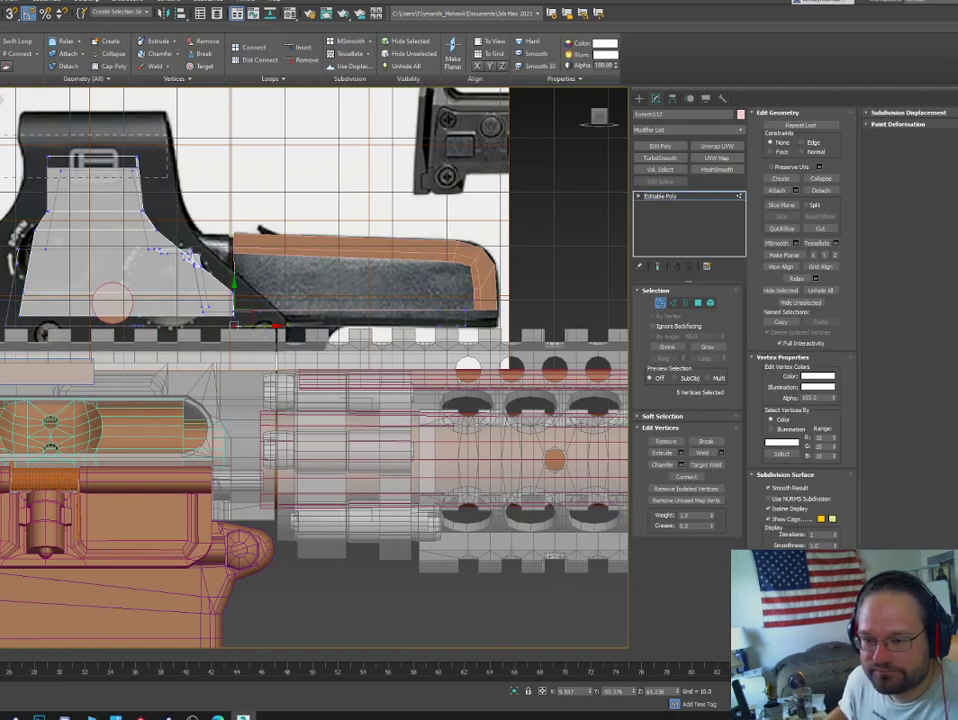
drag(168, 178, 168, 178)
drag(92, 136, 97, 91)
drag(2, 318, 2, 321)
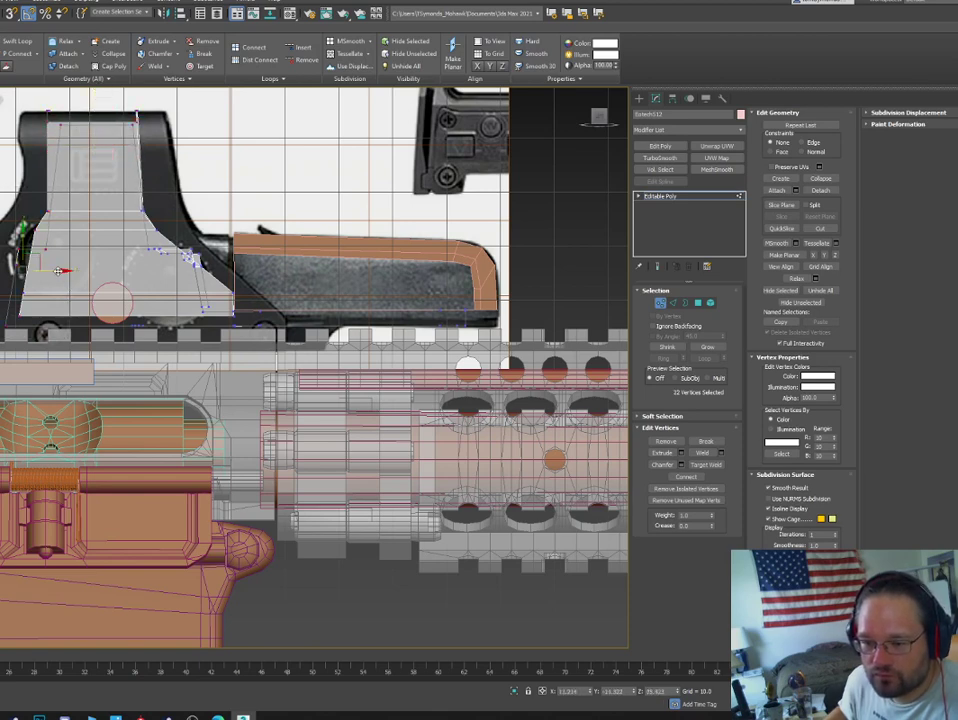
drag(57, 270, 15, 273)
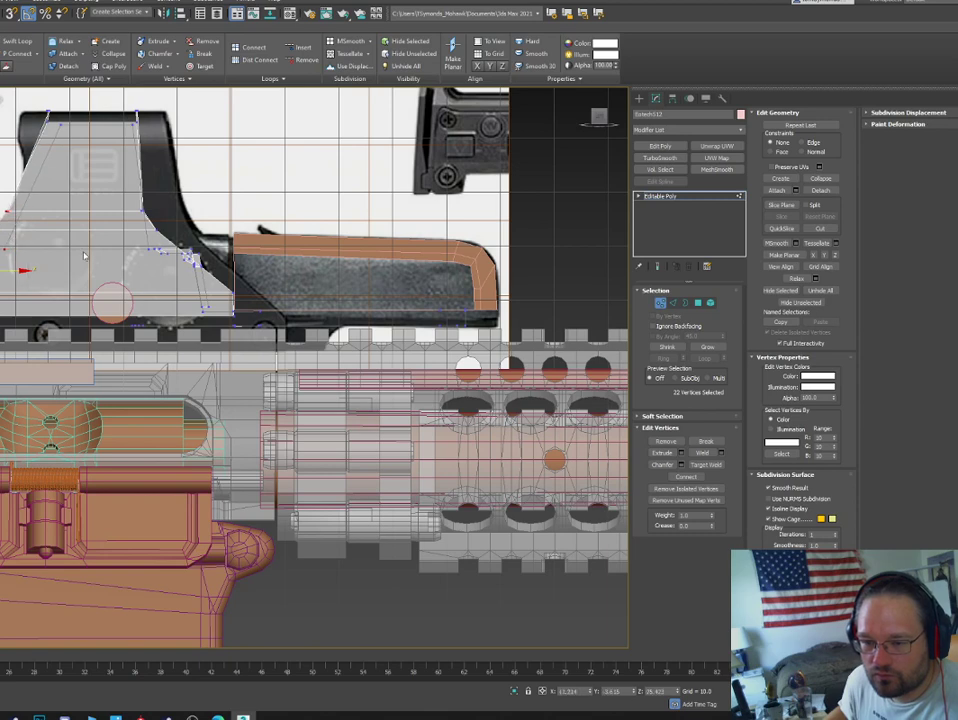
Select all vertices on the sight body's front half, including the battery-side detail, and move them forward toward the battery cover.
click(238, 200)
drag(240, 194, 120, 340)
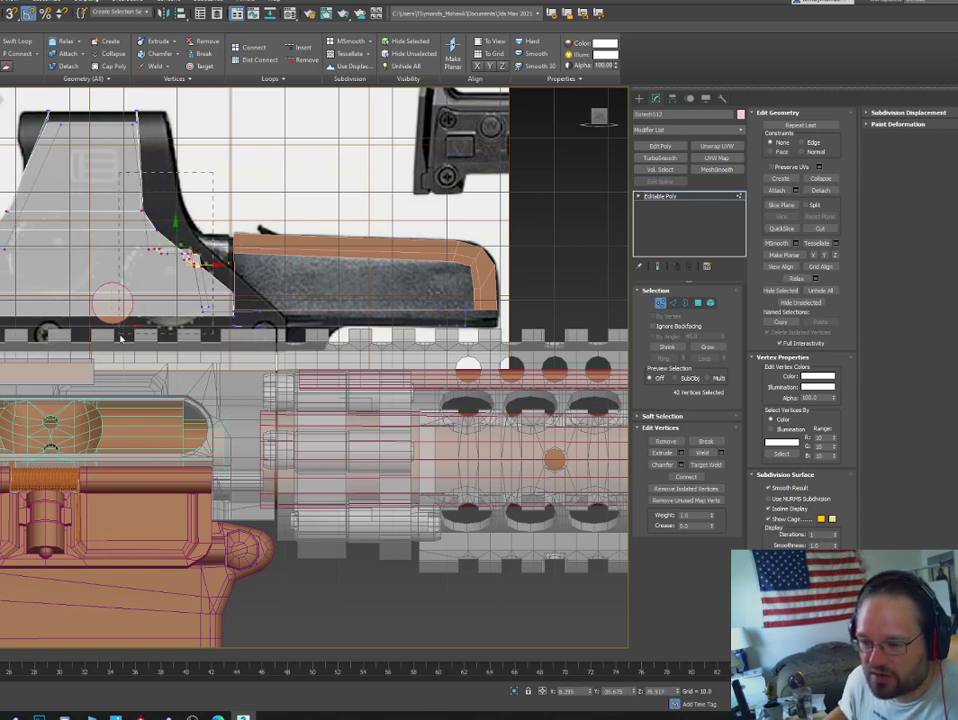
alt+middle_drag(120, 340, 178, 388)
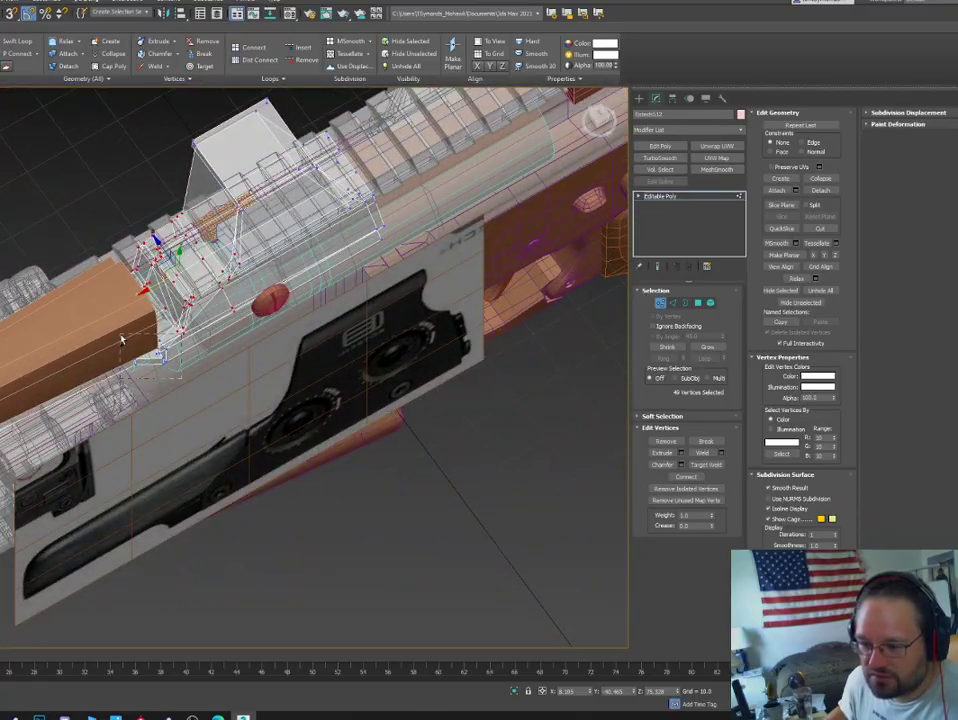
ctrl+drag(121, 339, 121, 335)
alt+middle_drag(121, 335, 346, 242)
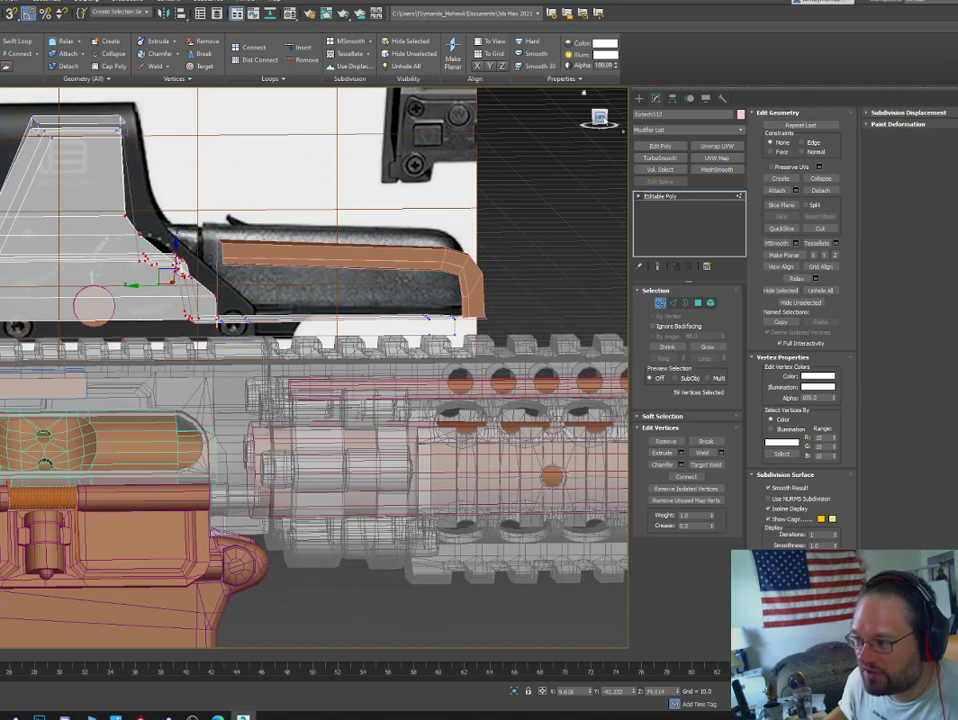
click(603, 120)
drag(240, 308, 233, 307)
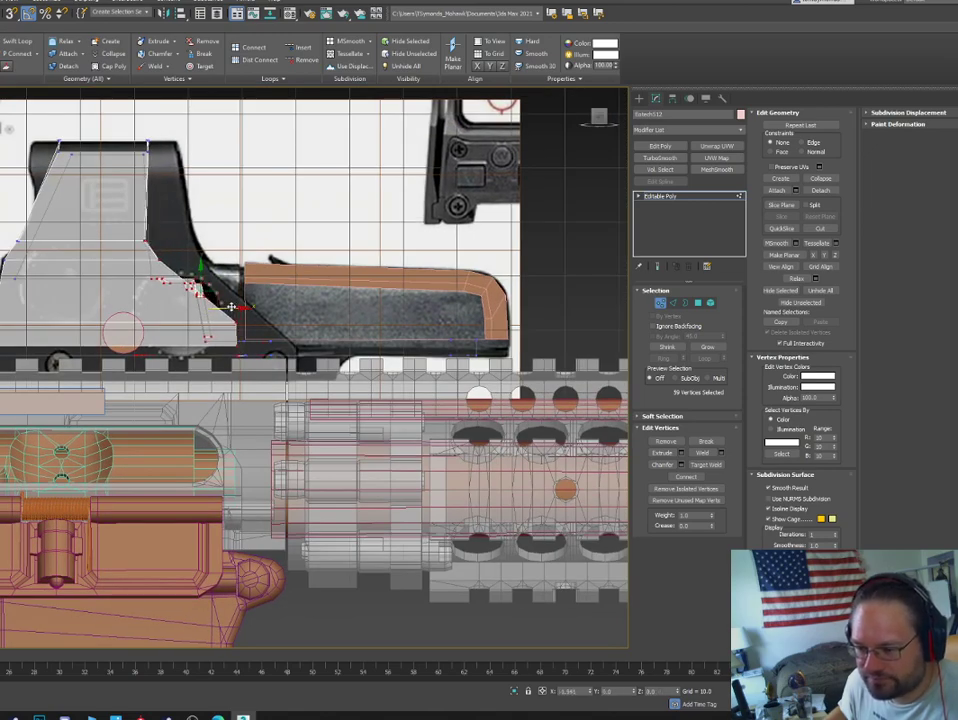
alt+middle_drag(215, 300, 288, 318)
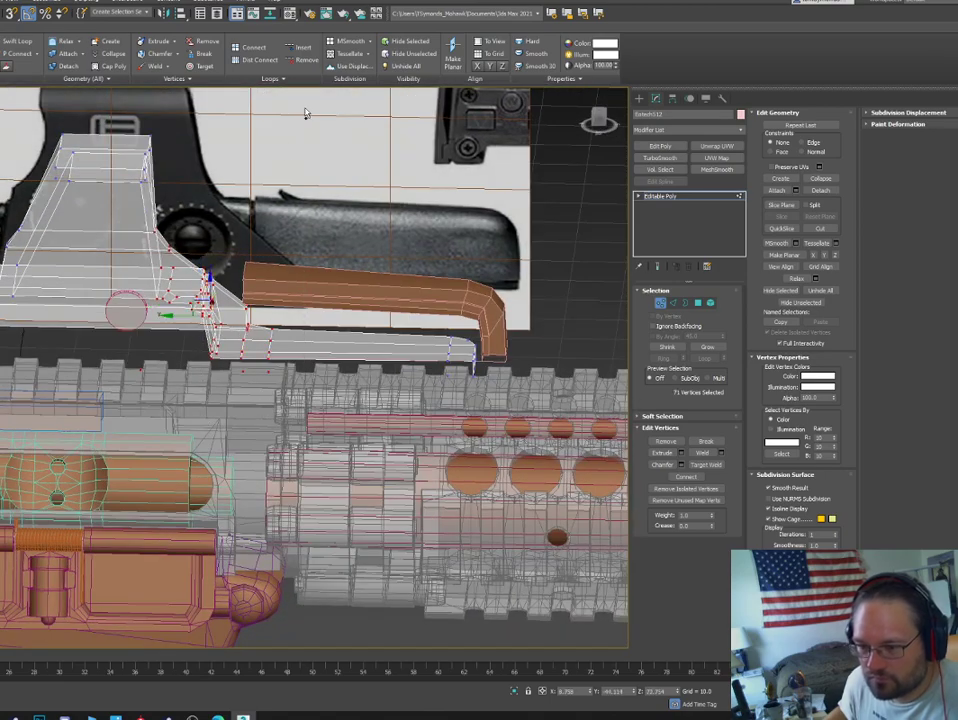
drag(304, 105, 100, 380)
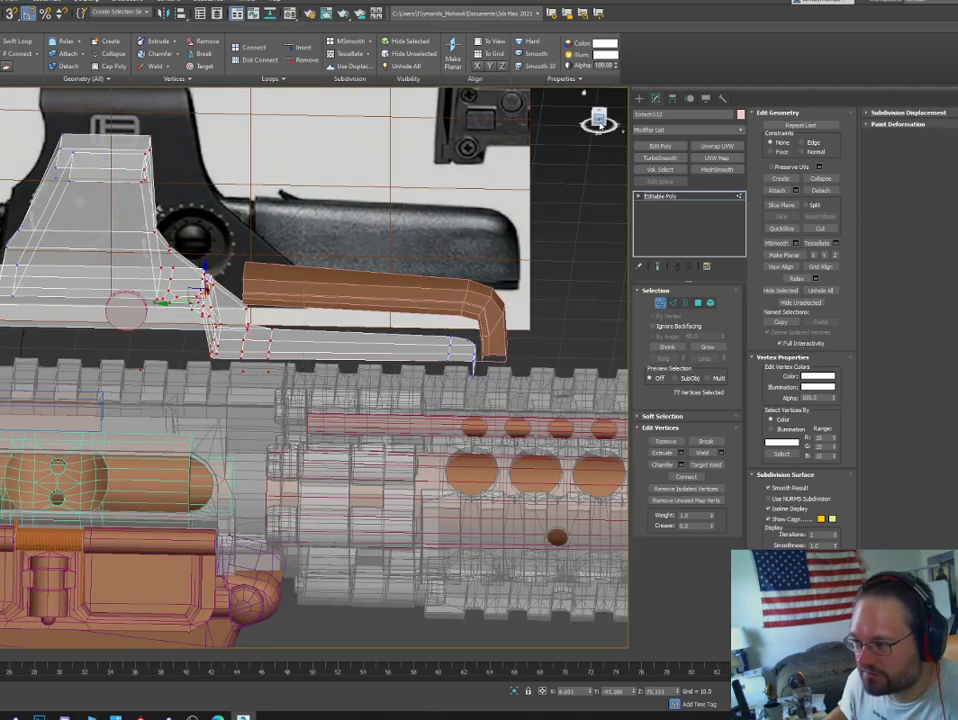
key(z)
middle_drag(229, 526, 231, 406)
scroll(231, 402, down, 2)
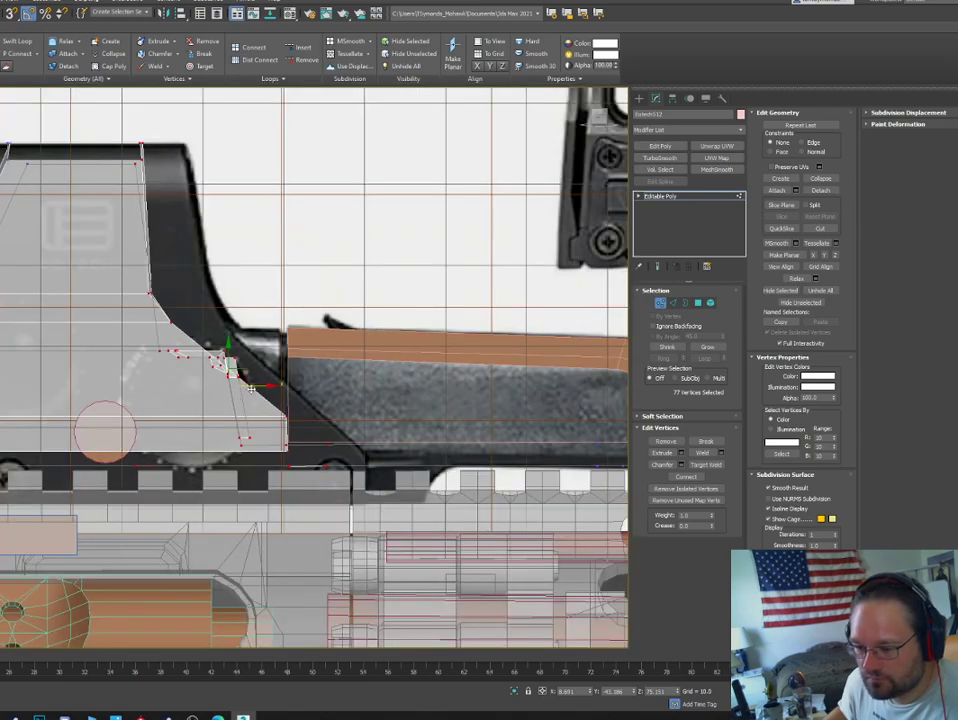
drag(253, 387, 326, 403)
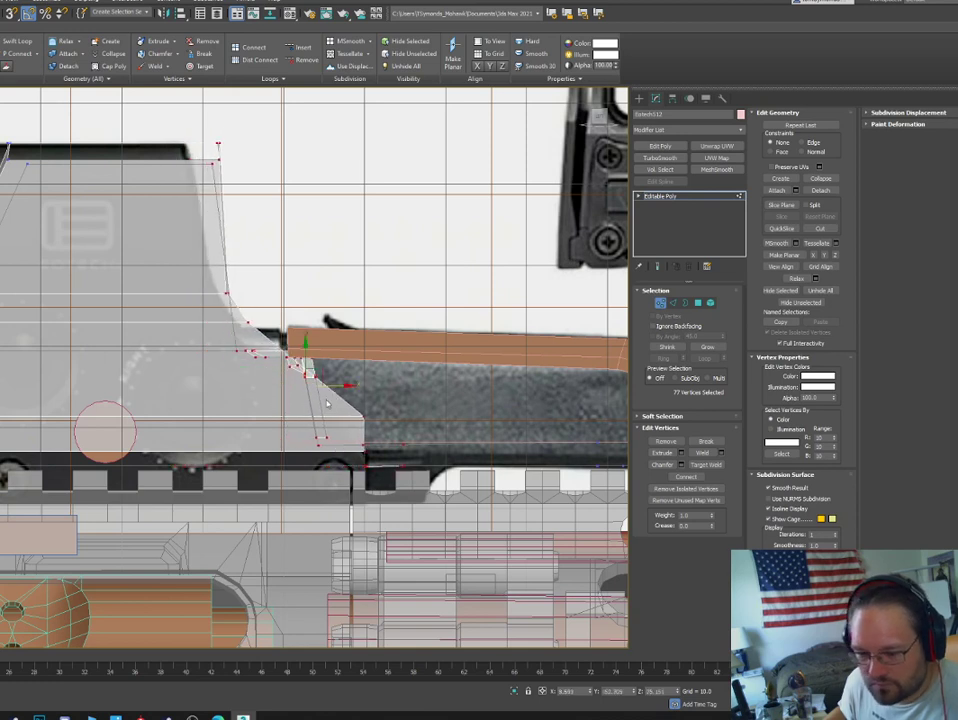
Move the sight hood's top front and mid-slope vertices back so its front edge follows the pictured outline.
drag(2, 442, 287, 466)
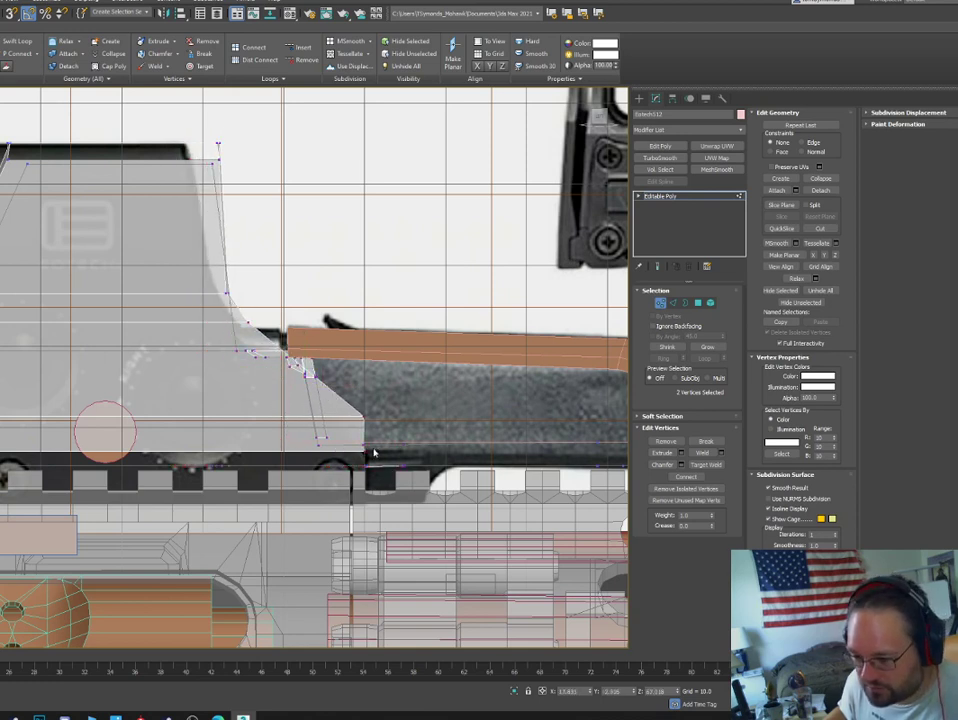
drag(252, 133, 198, 175)
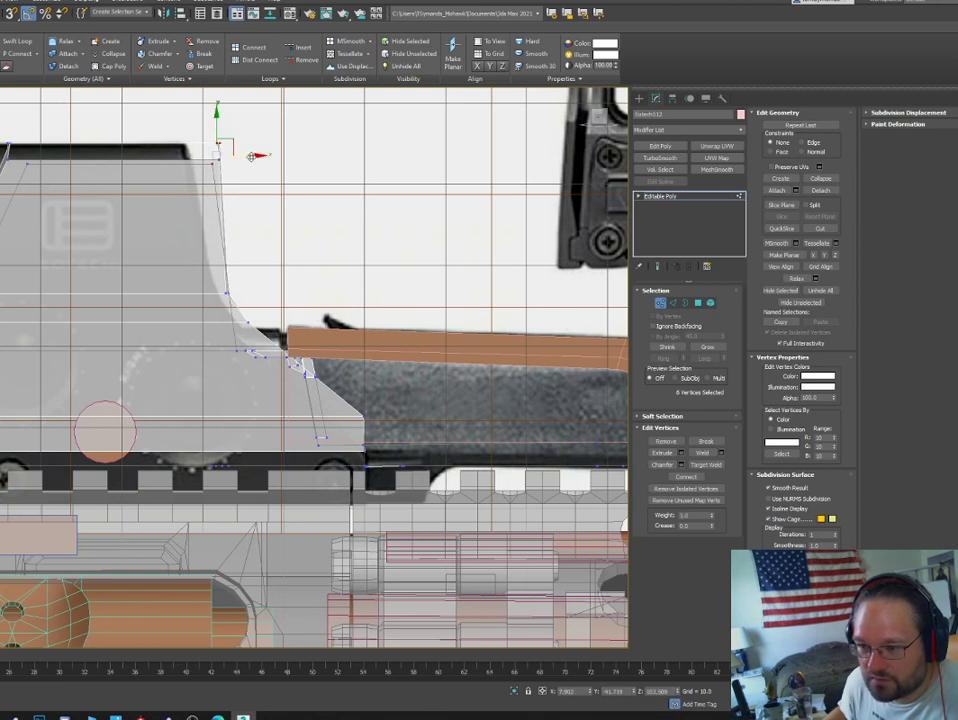
drag(251, 156, 218, 163)
drag(238, 279, 202, 309)
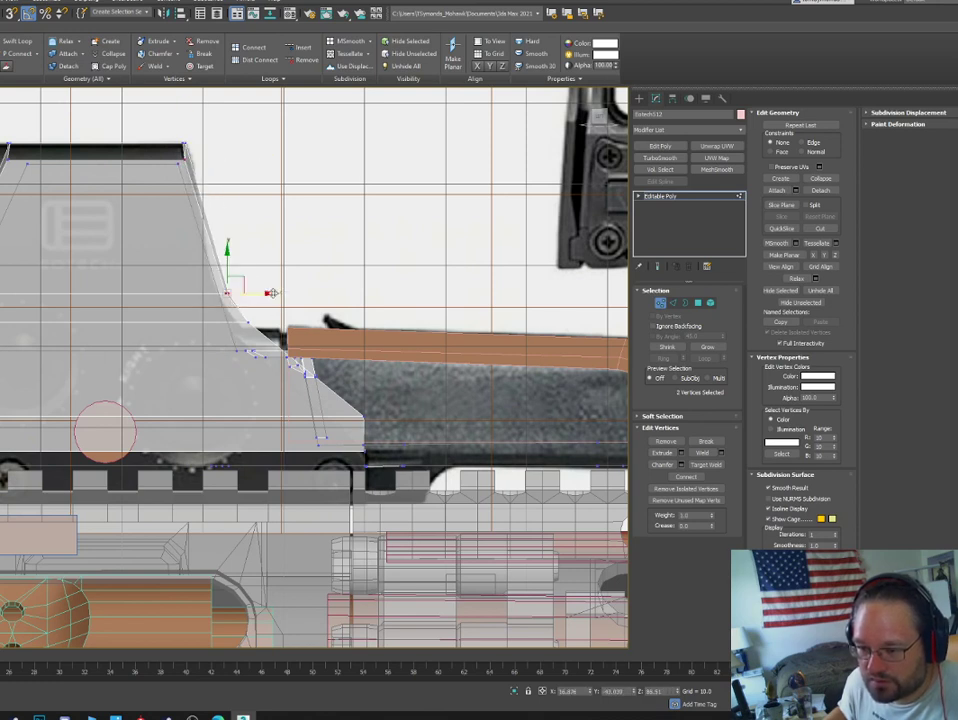
drag(272, 293, 259, 293)
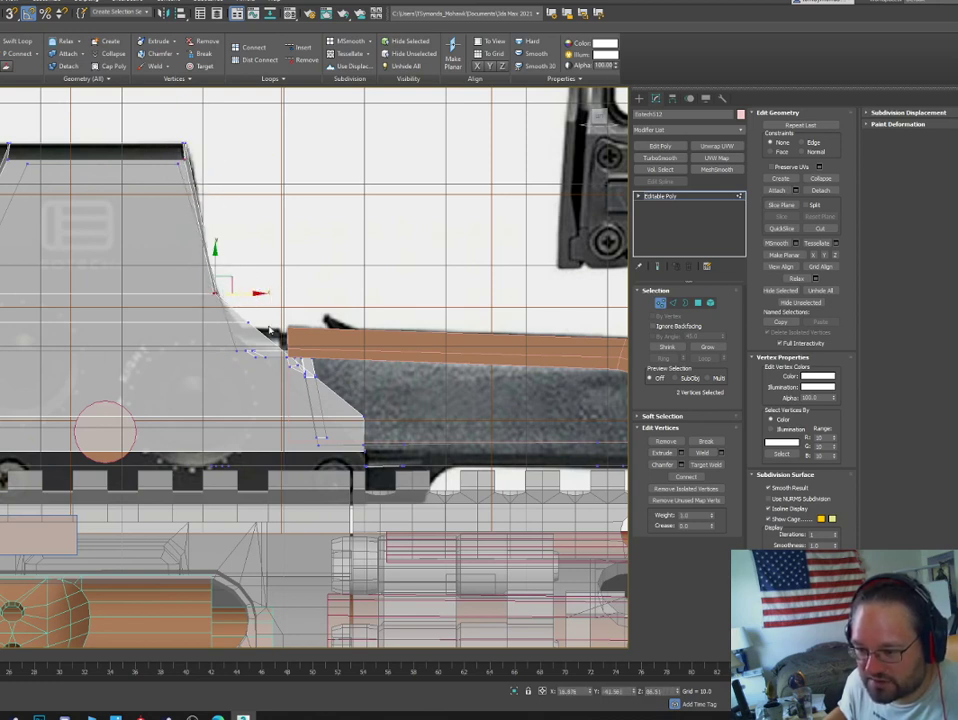
Detach the sight's outer hood element as a separate object named Eotech_OutterHousing.
alt+middle_drag(268, 352, 205, 372)
key(5)
click(225, 323)
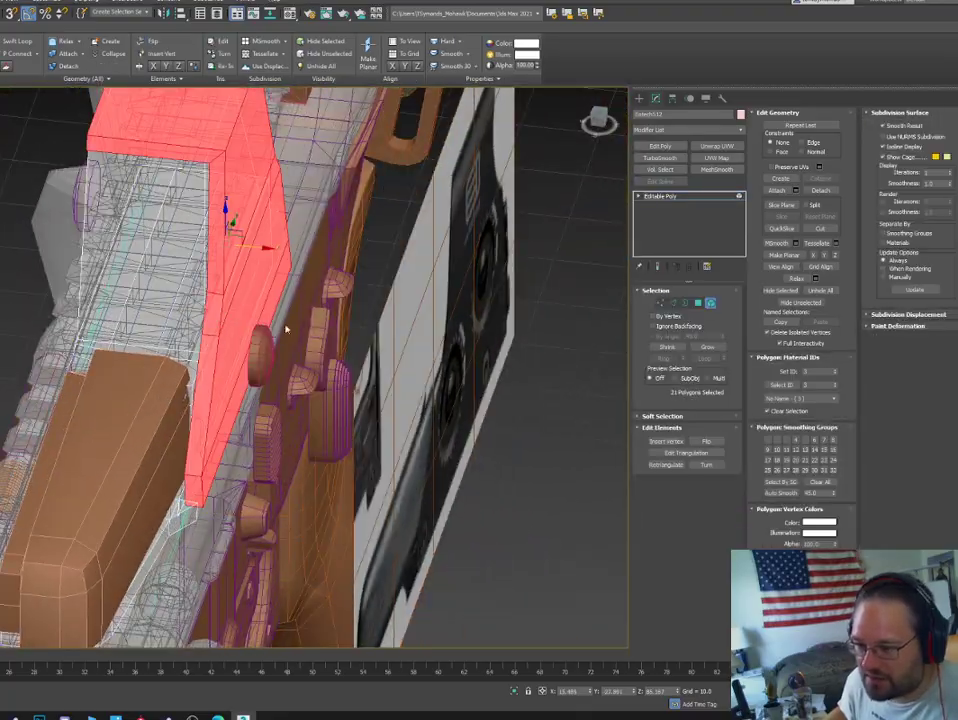
alt+middle_drag(291, 249, 485, 200)
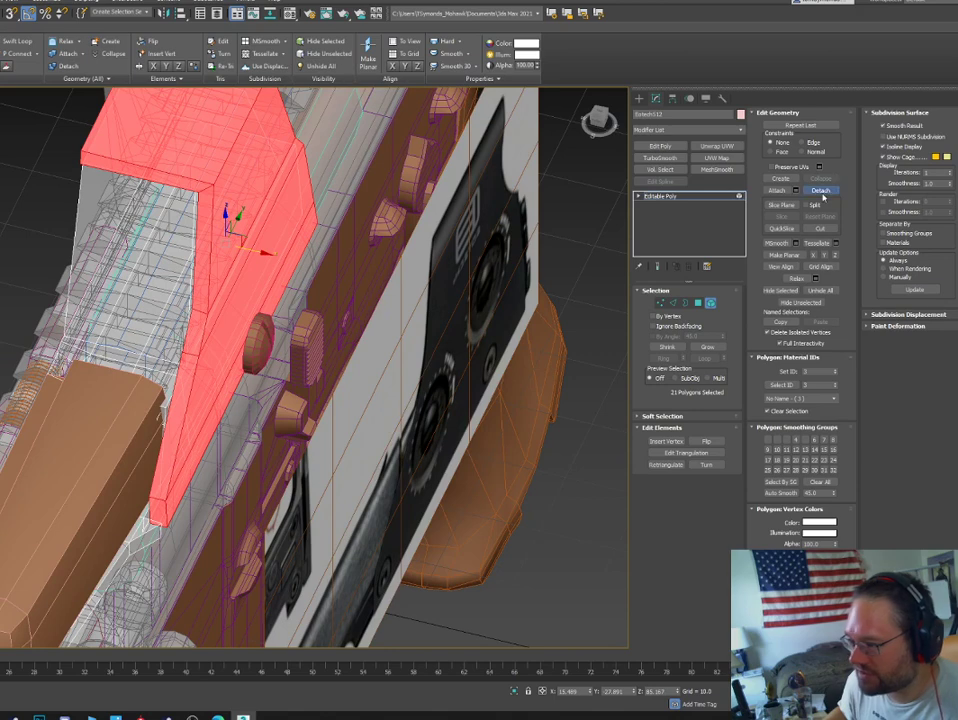
click(820, 190)
text(Fortech_OutterHousing)
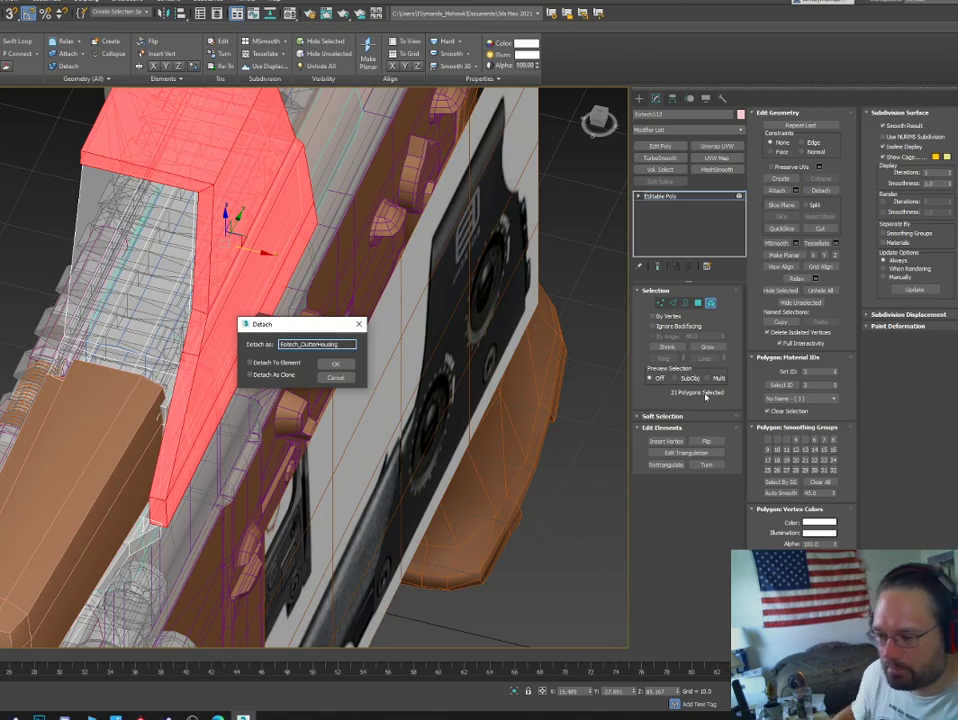
click(336, 364)
click(711, 304)
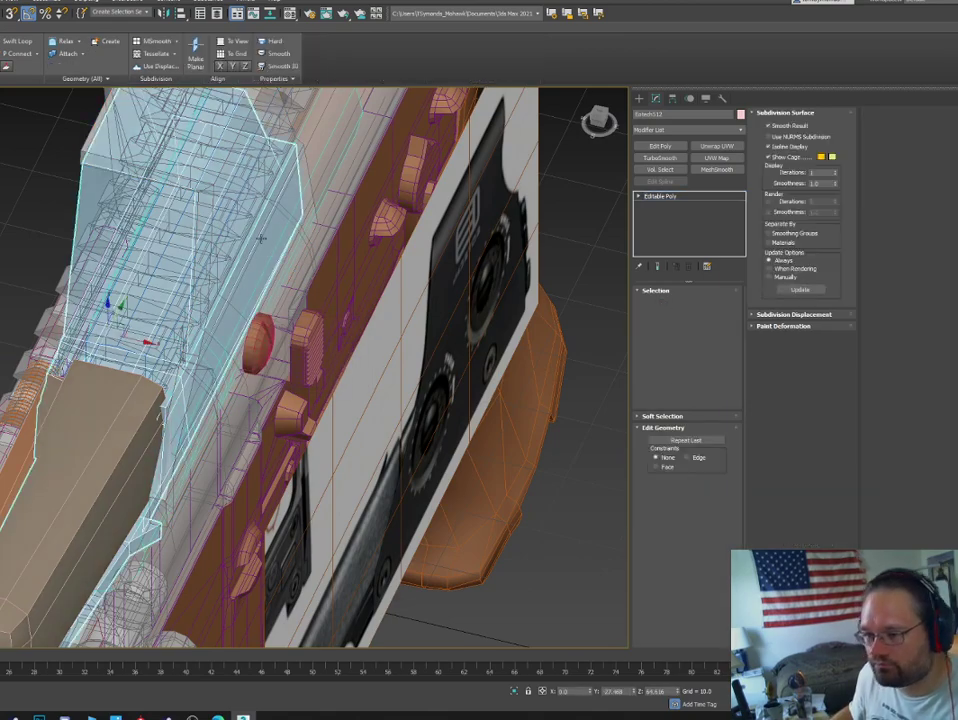
Select the detached outer housing and check its outline against the reference in the side view.
alt+middle_drag(192, 219, 408, 278)
click(154, 282)
alt+middle_drag(163, 262, 184, 252)
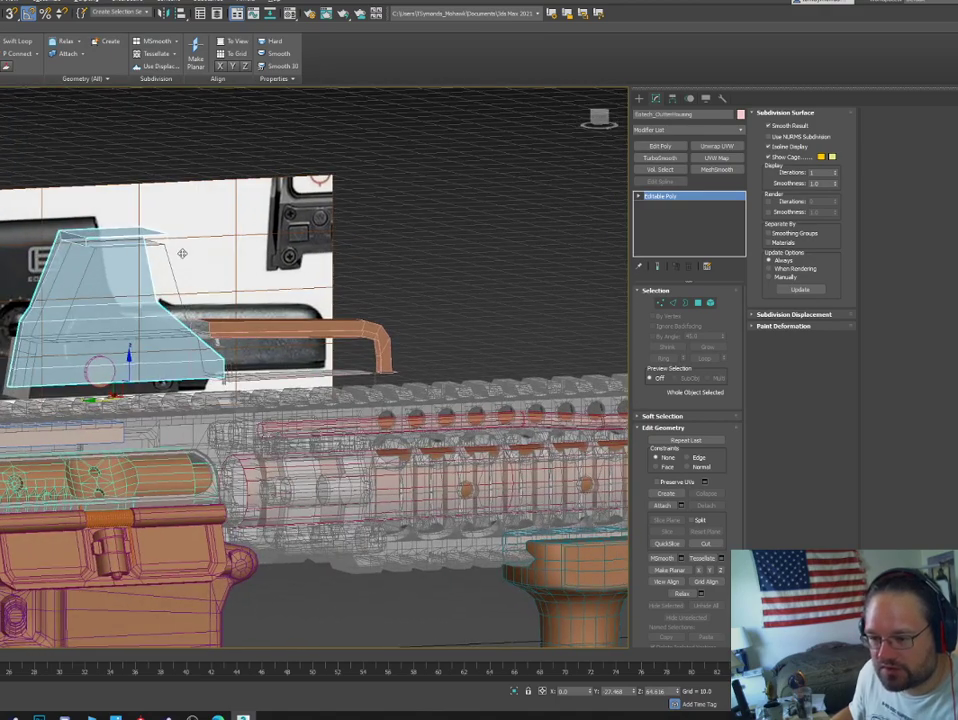
key(l)
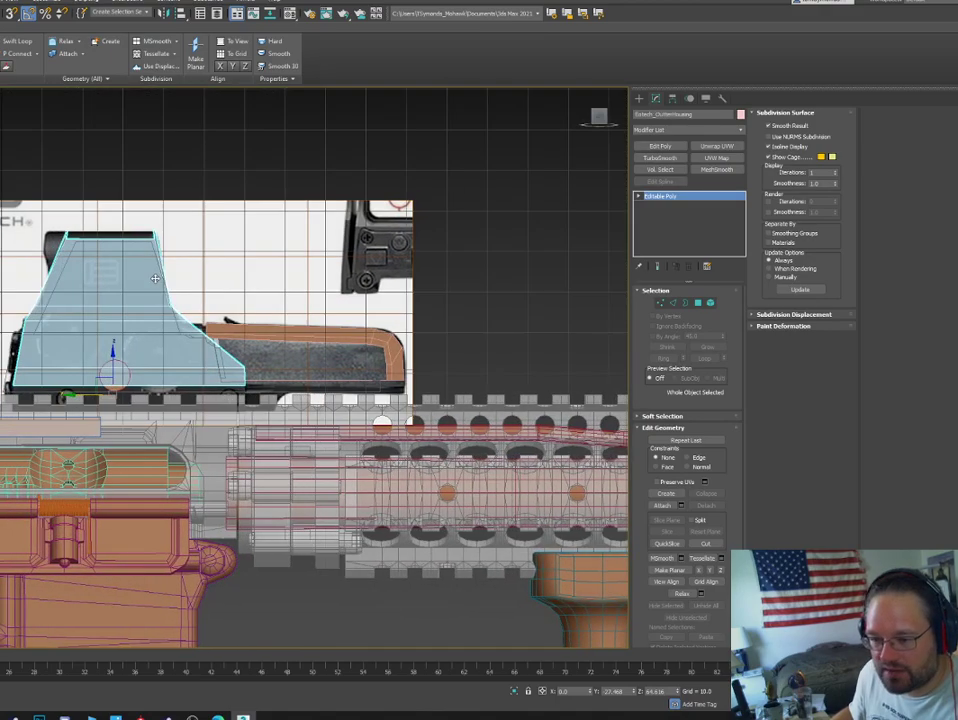
scroll(175, 291, up, 2)
key(1)
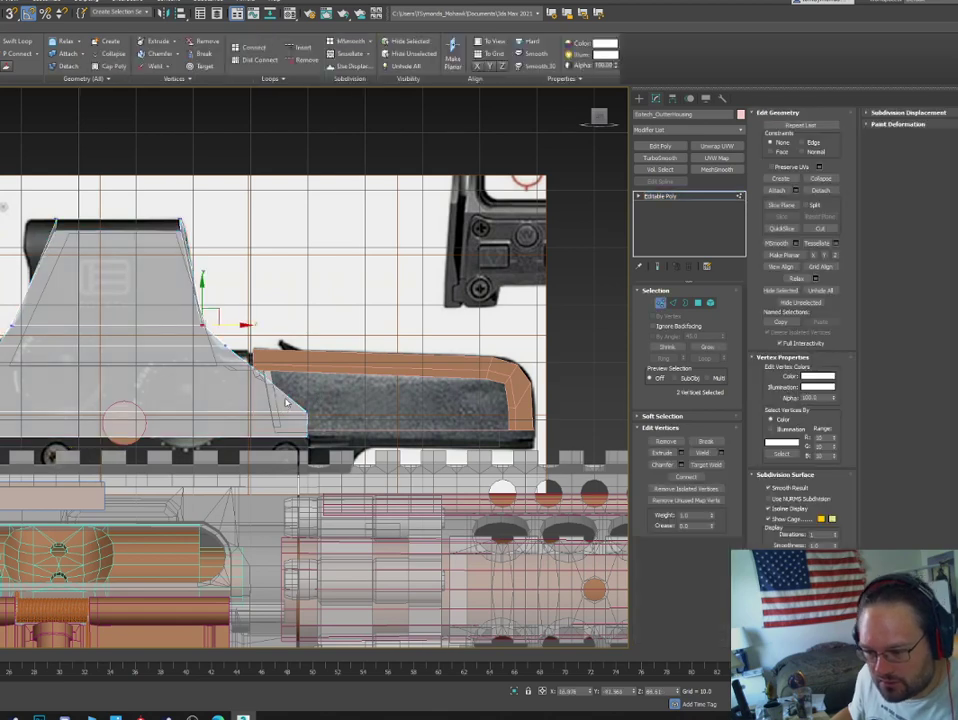
click(661, 303)
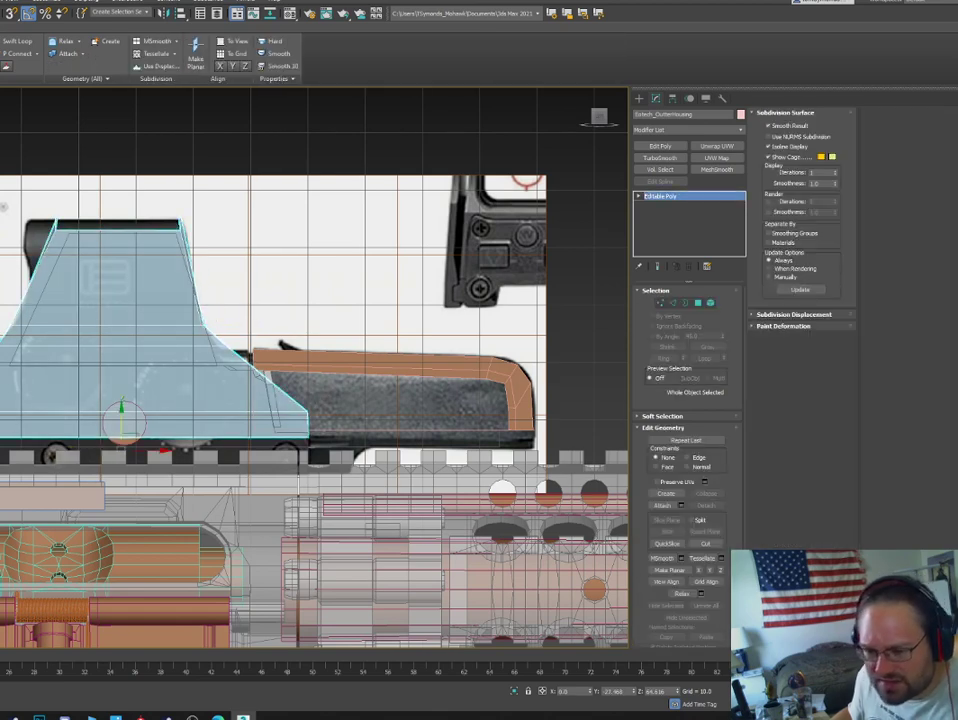
Select the remaining inner sight body and hide it, keeping the outer housing and battery cover in view.
click(229, 374)
click(340, 395)
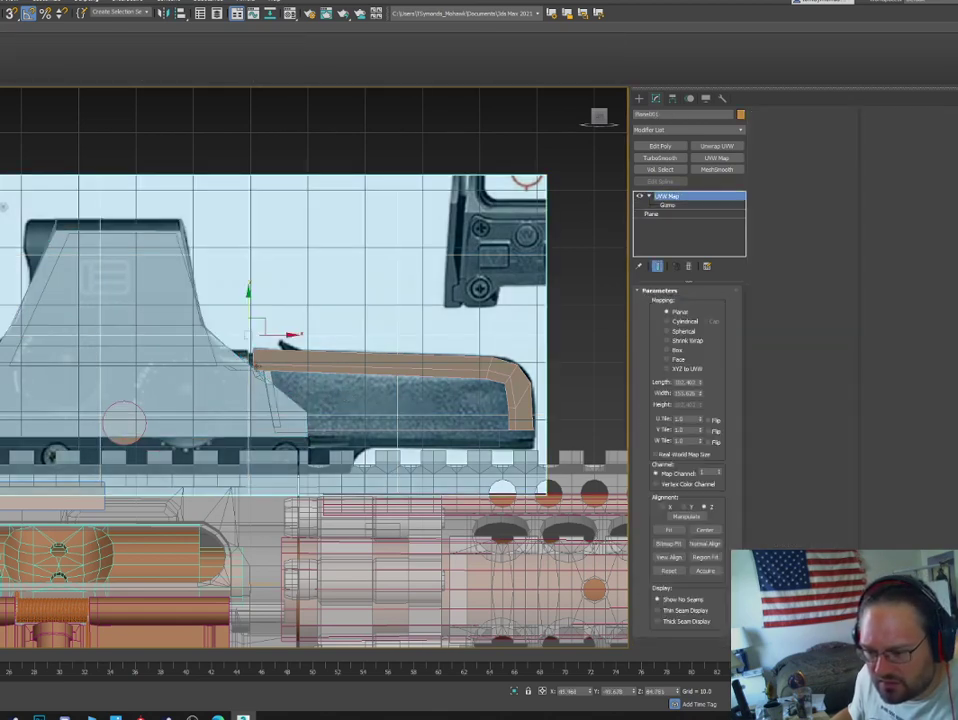
click(254, 361)
click(249, 358)
alt+middle_drag(249, 358, 140, 378)
click(93, 369)
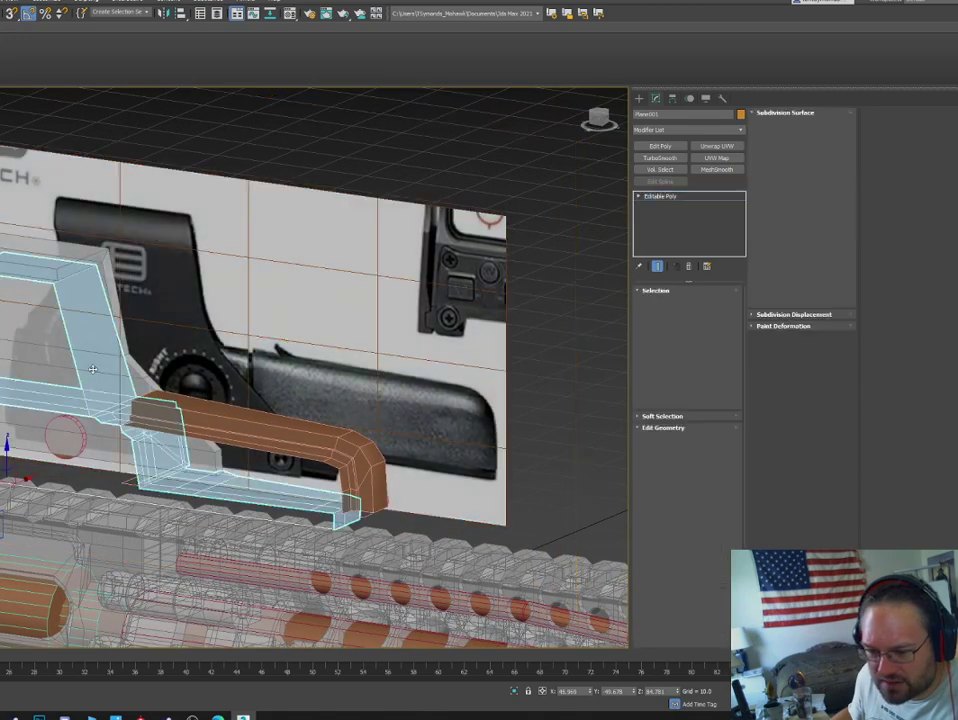
key(alt+x)
right_click(92, 369)
click(110, 328)
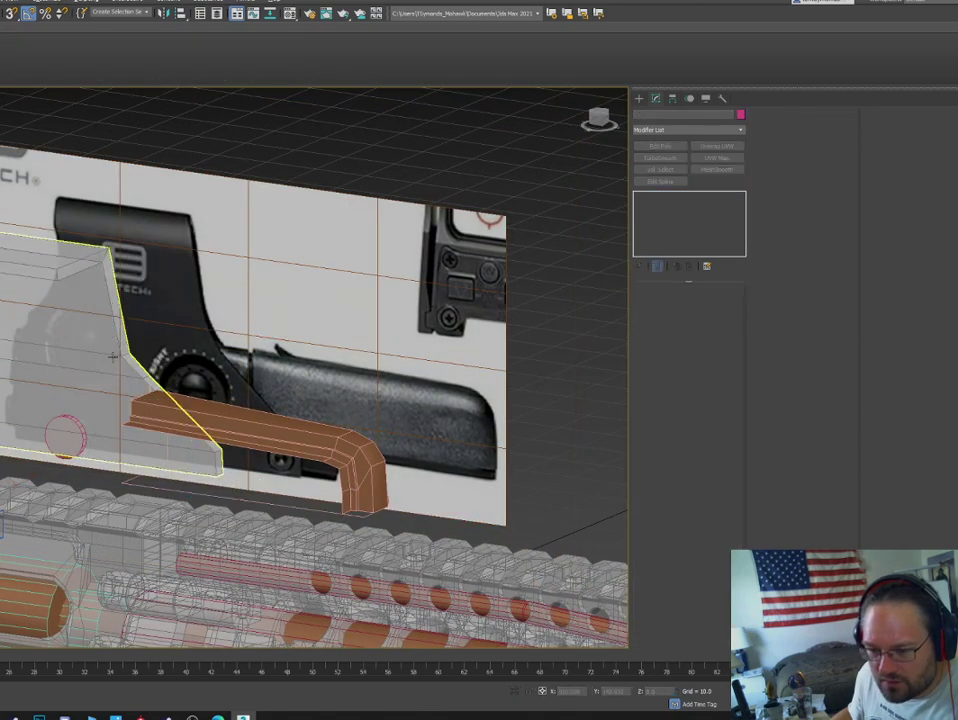
Reduce the reference plane's length and width segments to 1, keeping its UVW Map modifier.
click(252, 335)
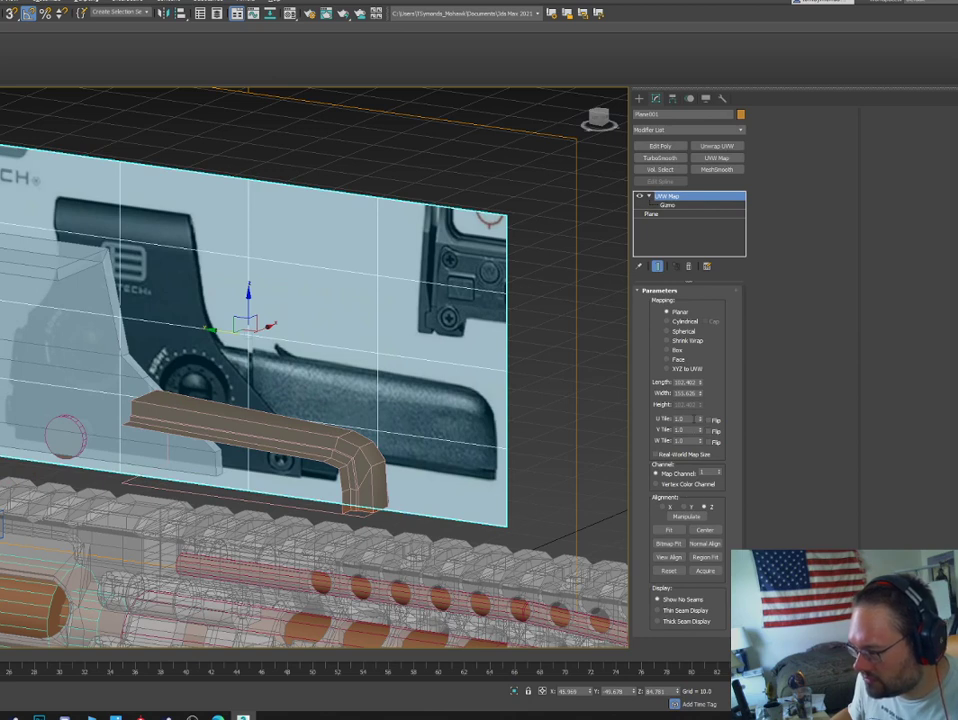
click(650, 215)
right_click(720, 332)
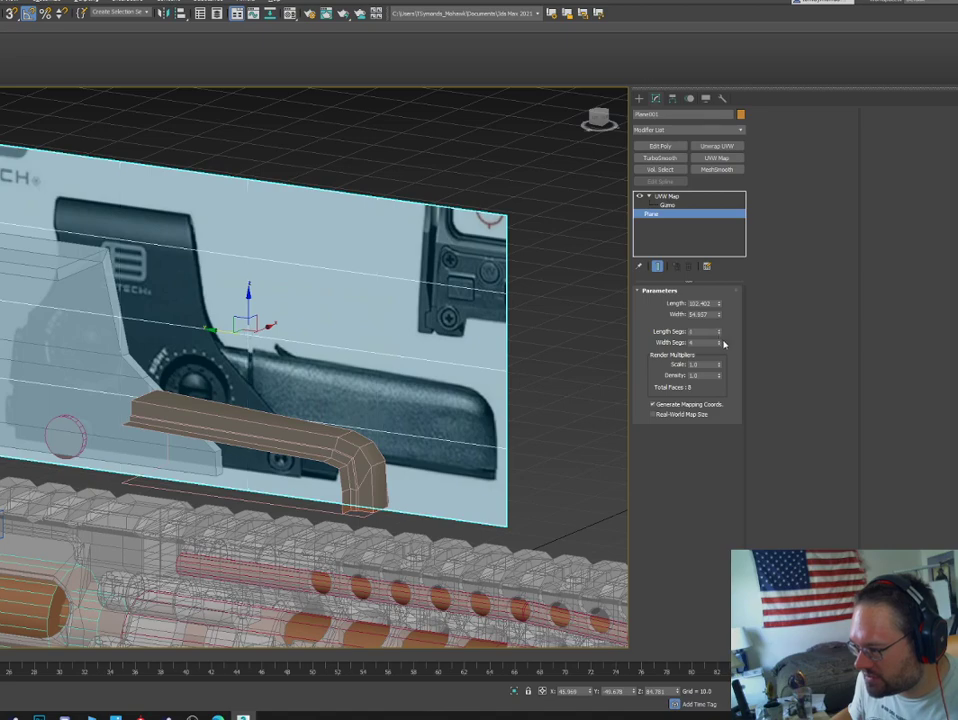
right_click(720, 343)
click(700, 197)
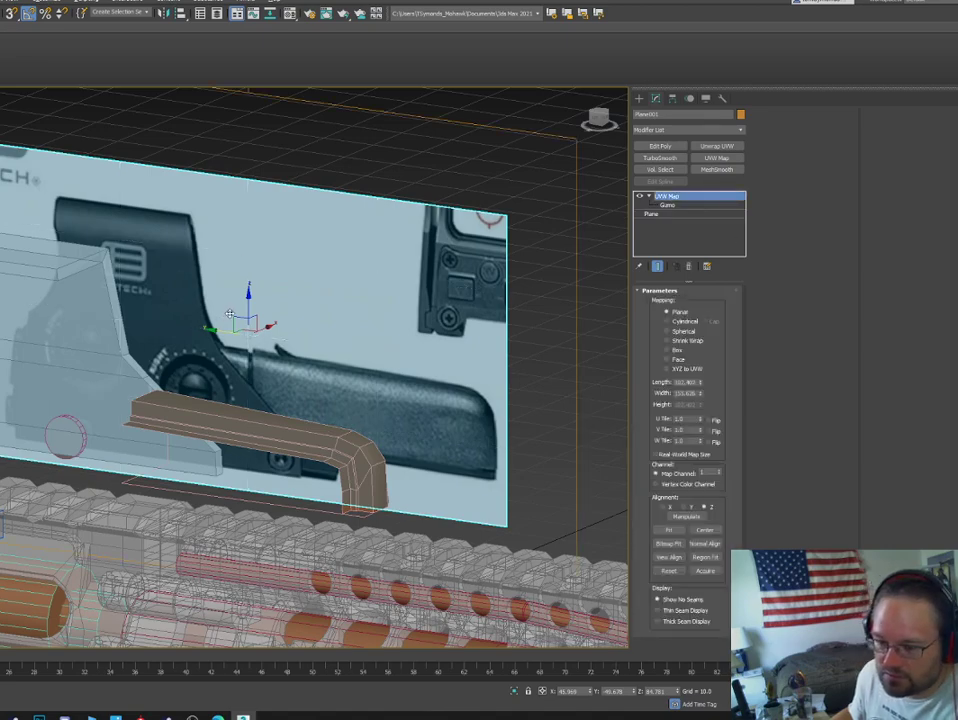
Select the outer housing, return to the straight side view and hide the viewport grid.
alt+middle_drag(230, 315, 258, 325)
click(223, 386)
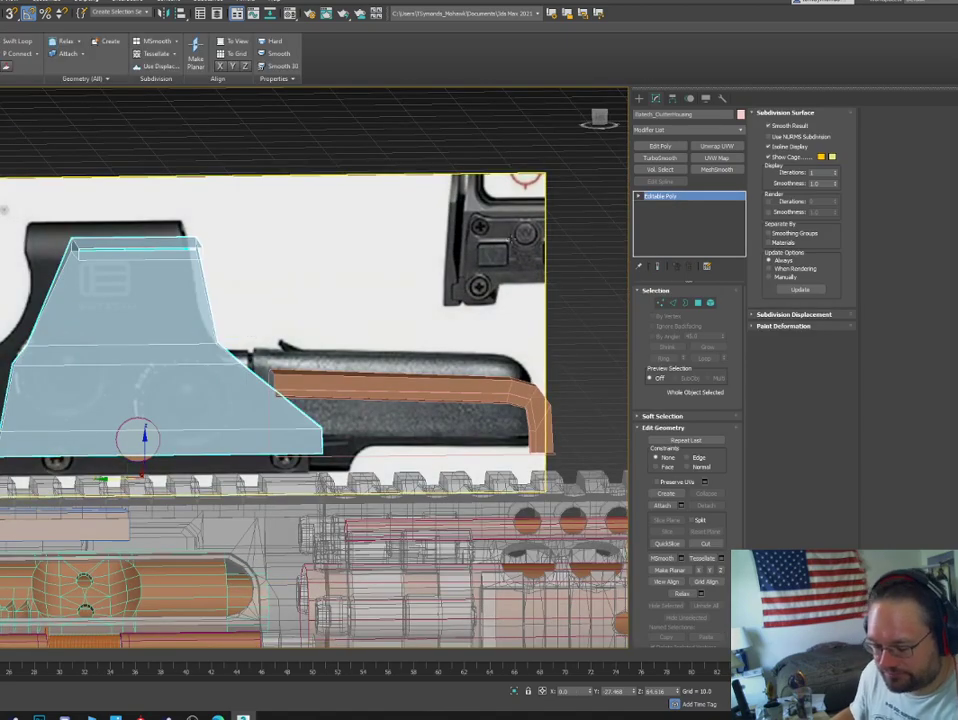
click(598, 117)
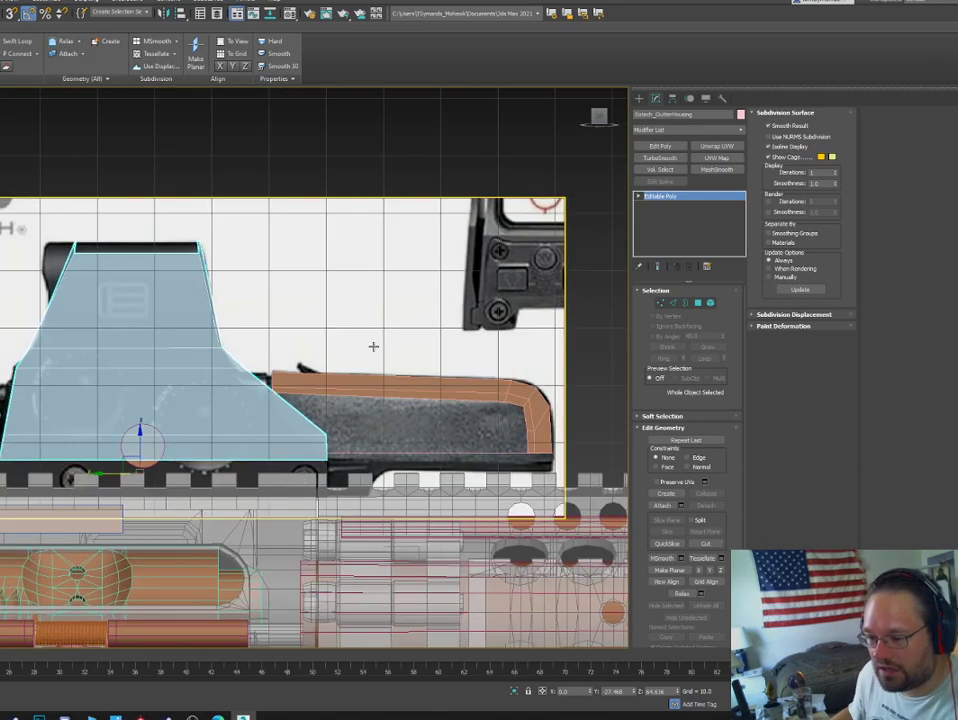
key(g)
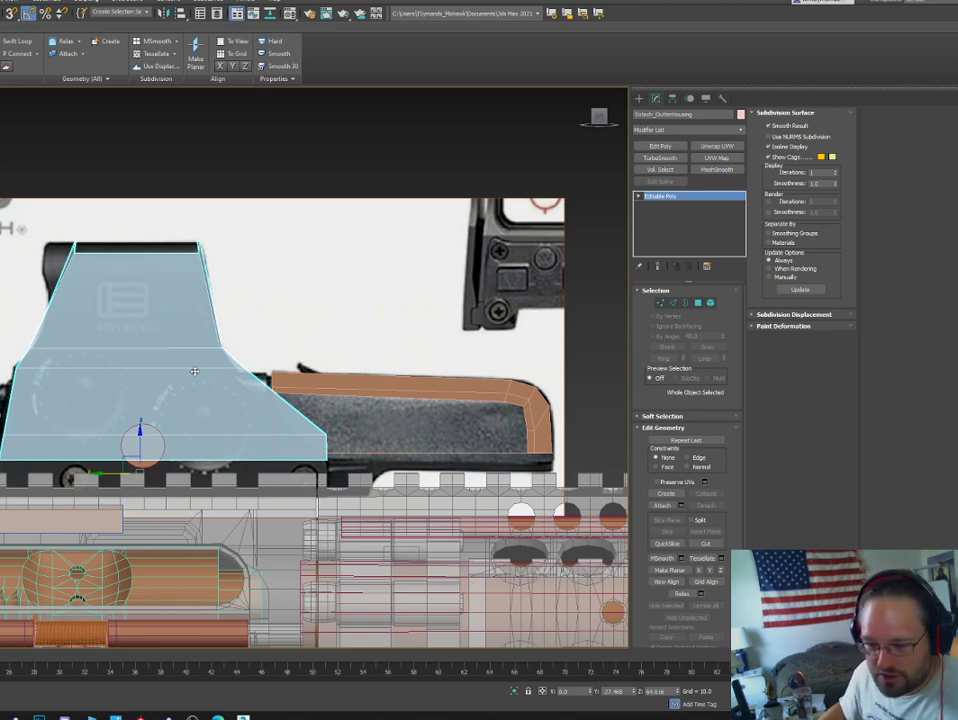
Move the outer housing's top rear vertices back to the rear top corner of the pictured hood.
scroll(107, 336, up, 2)
key(1)
scroll(122, 260, up, 3)
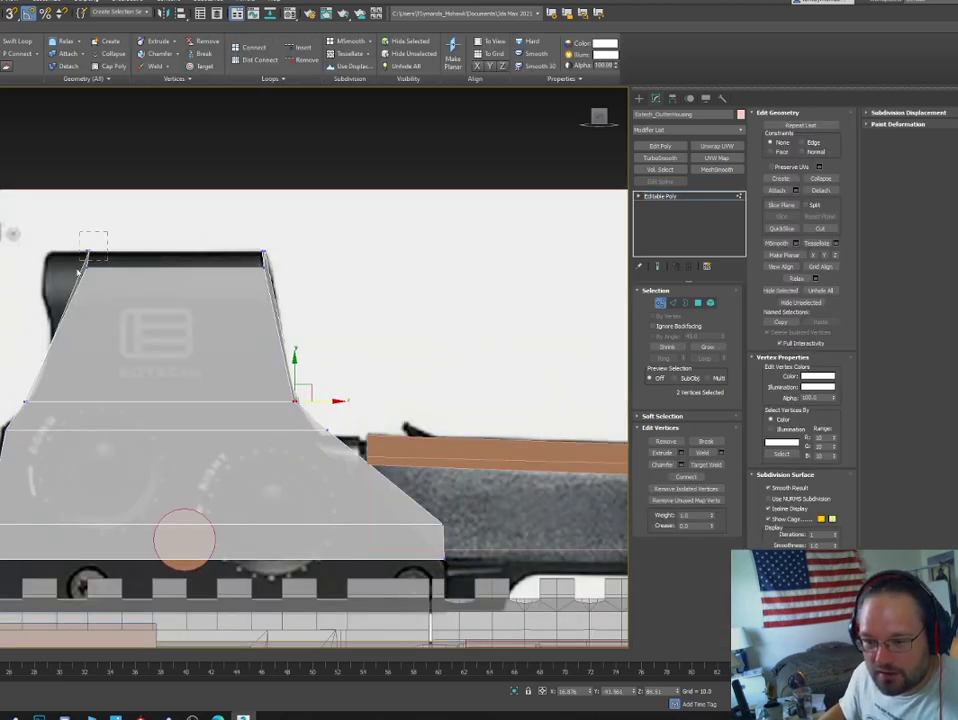
drag(122, 260, 78, 263)
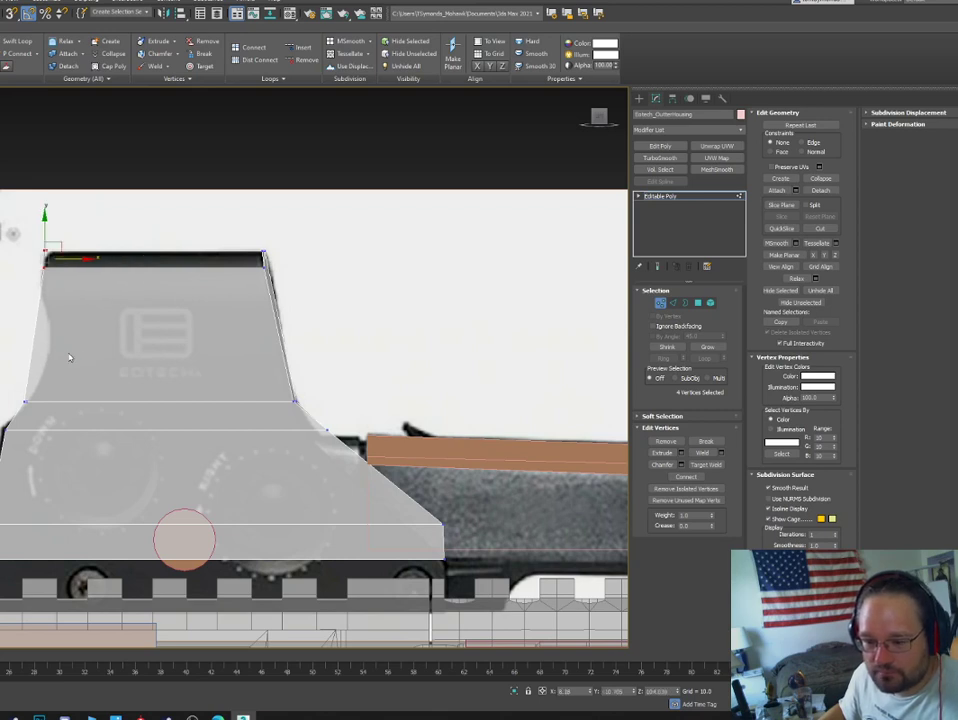
middle_drag(69, 357, 134, 360)
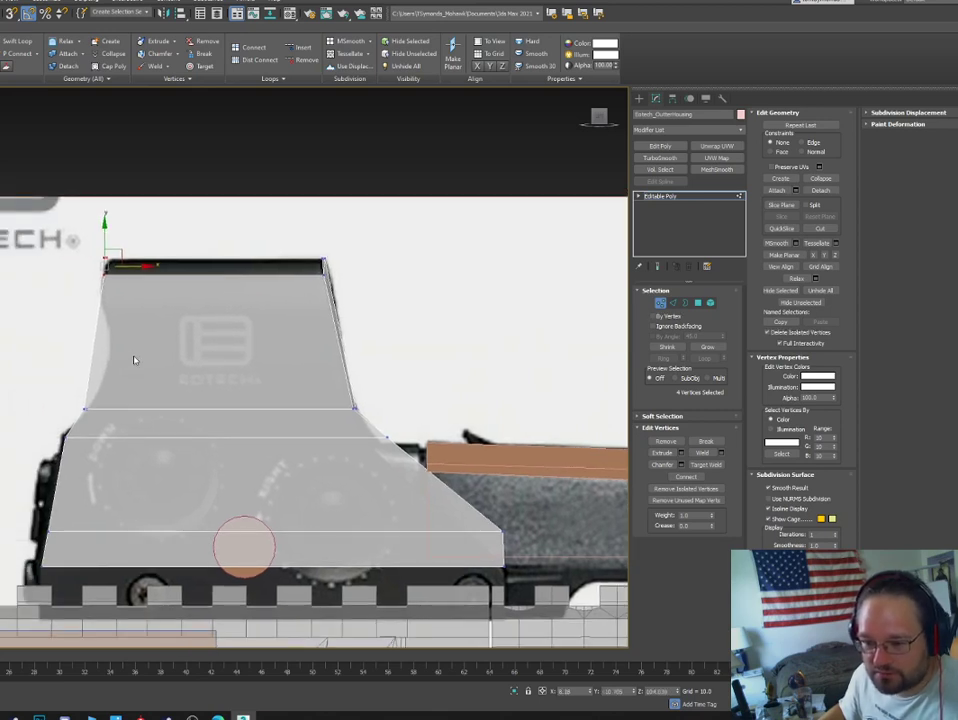
Add four horizontal edge loops with Swift Loop across the upper part of the outer housing, between its top and the mid-slope edge.
key(2)
click(92, 337)
click(50, 348)
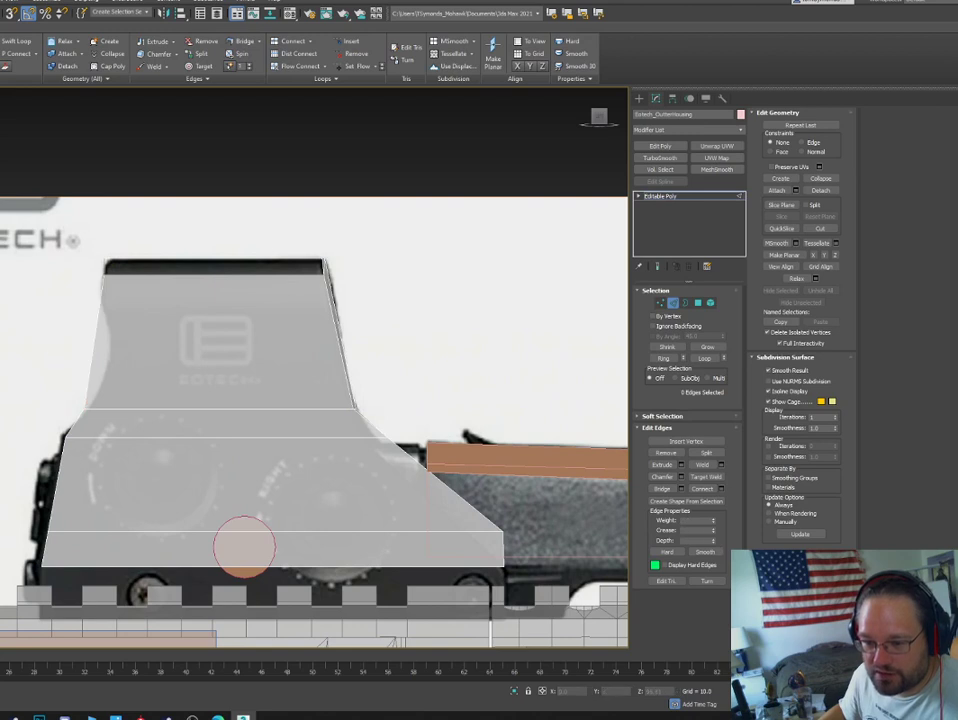
right_click(52, 322)
click(123, 111)
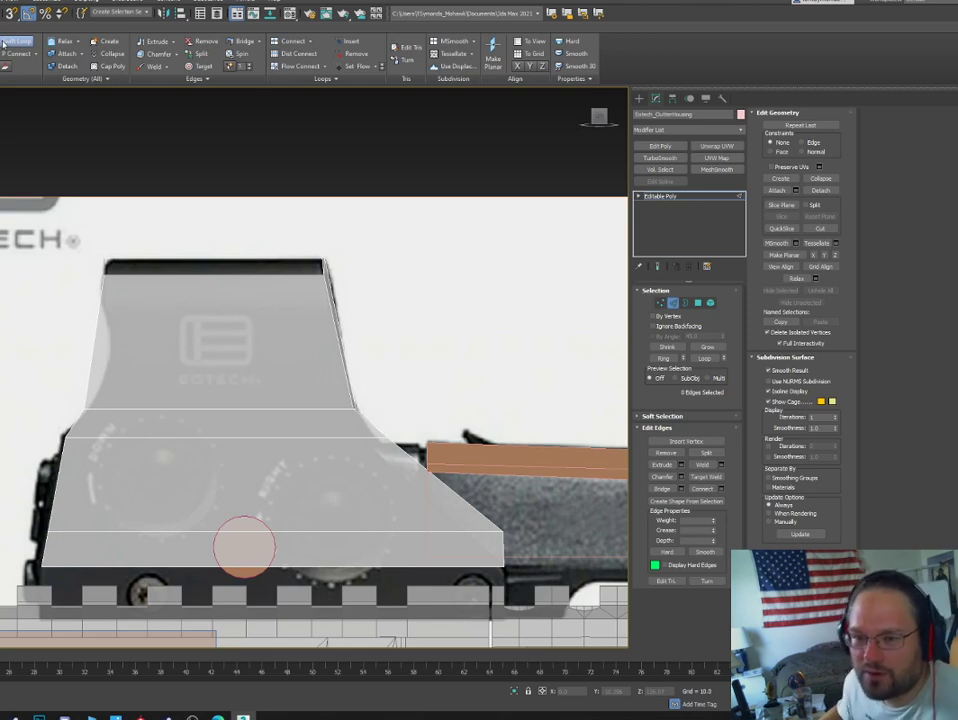
click(17, 43)
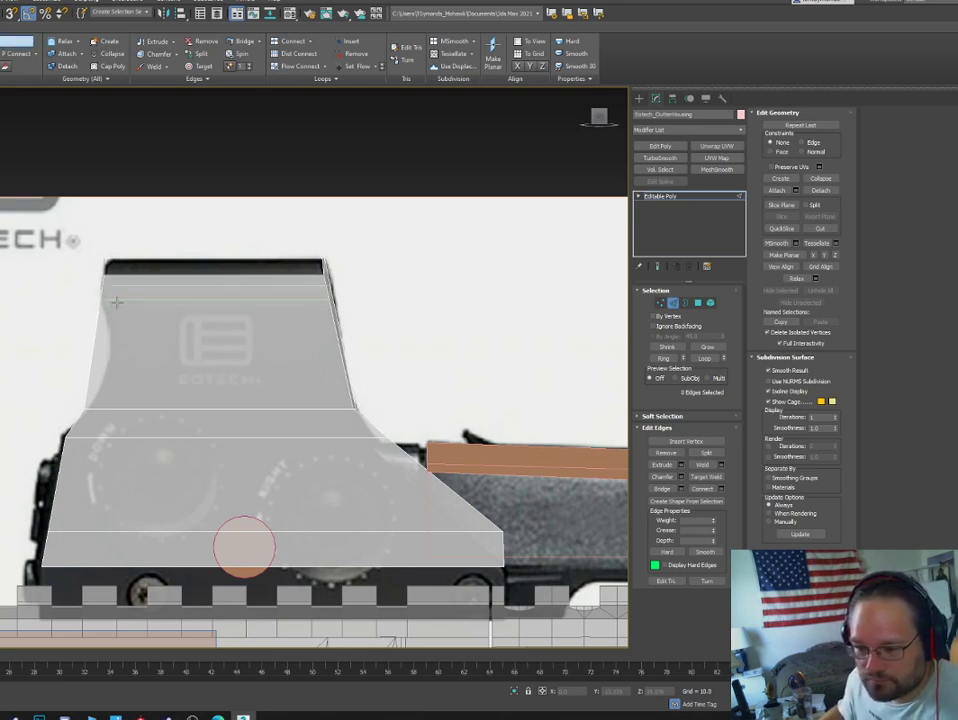
click(117, 301)
click(165, 347)
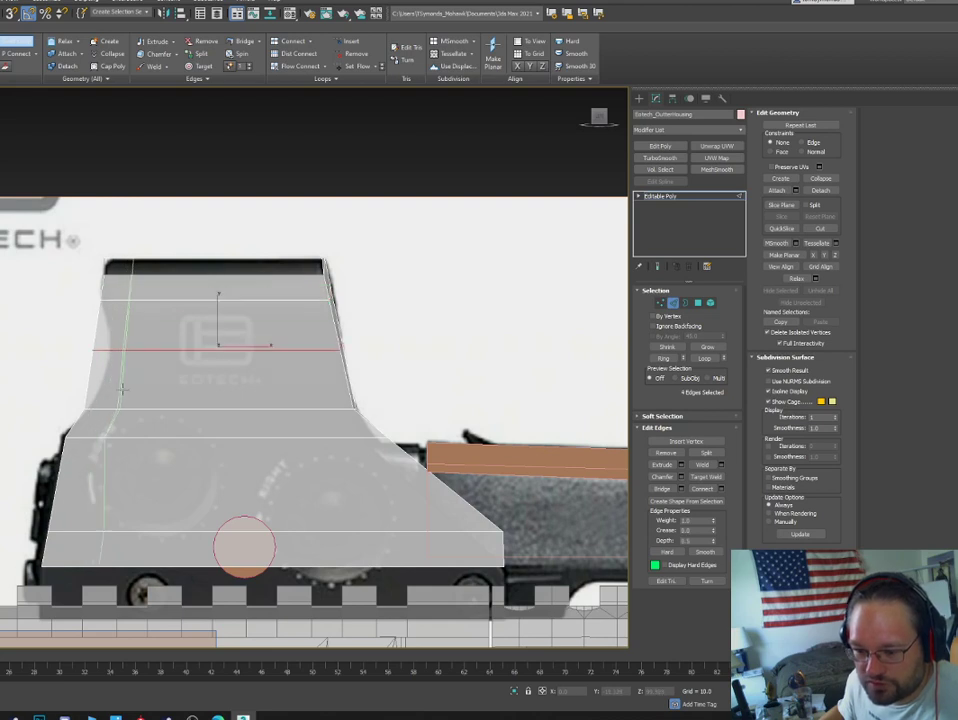
click(99, 327)
click(200, 378)
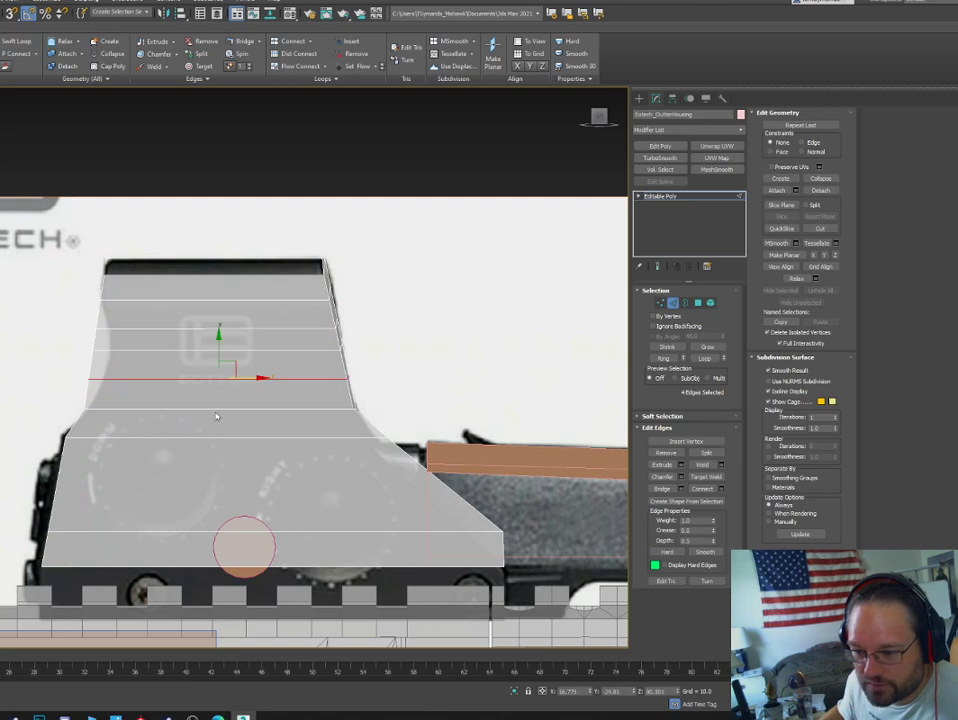
Set the Edge constraint and slide the third added loop from the top slightly upward along the housing.
click(257, 352)
click(834, 257)
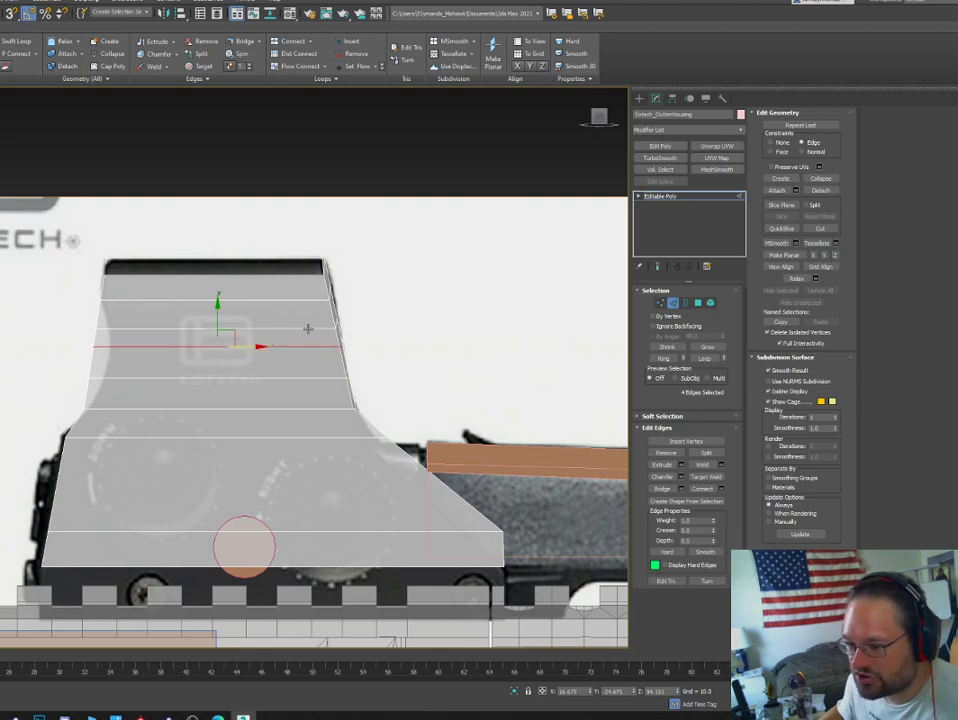
Slide the two edge loops near the top of the housing upward along its surface and flatten each in Z.
double_click(313, 328)
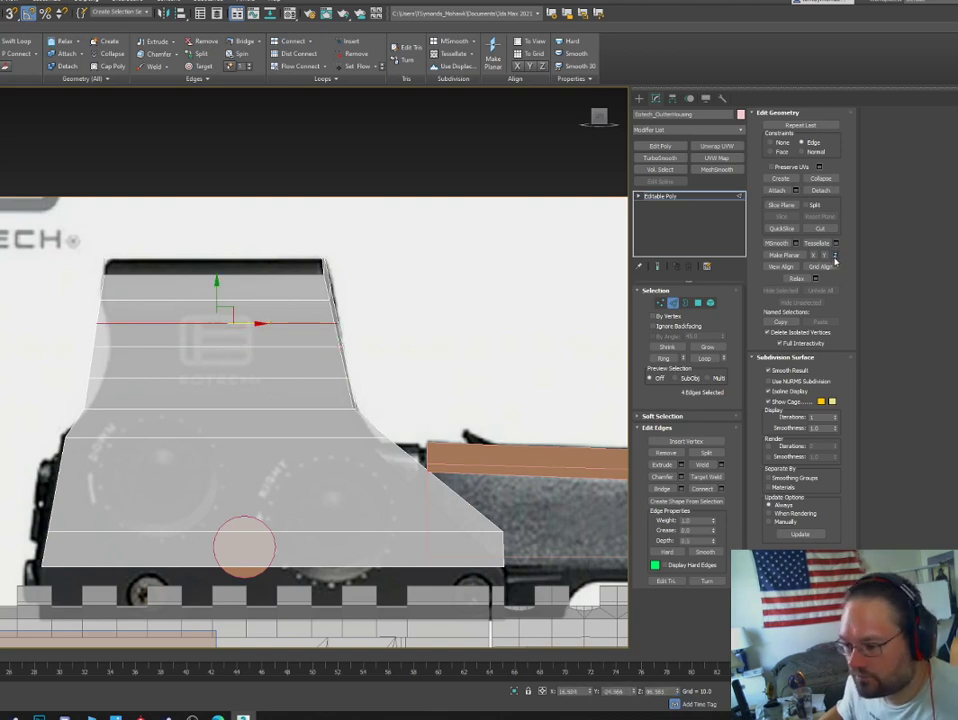
double_click(321, 301)
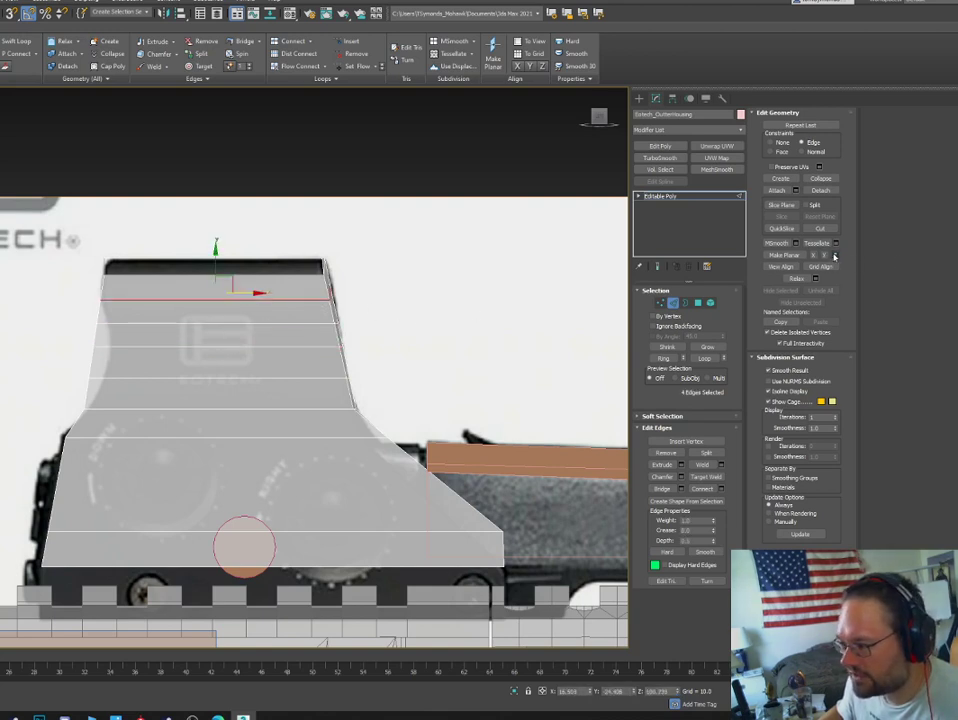
click(834, 256)
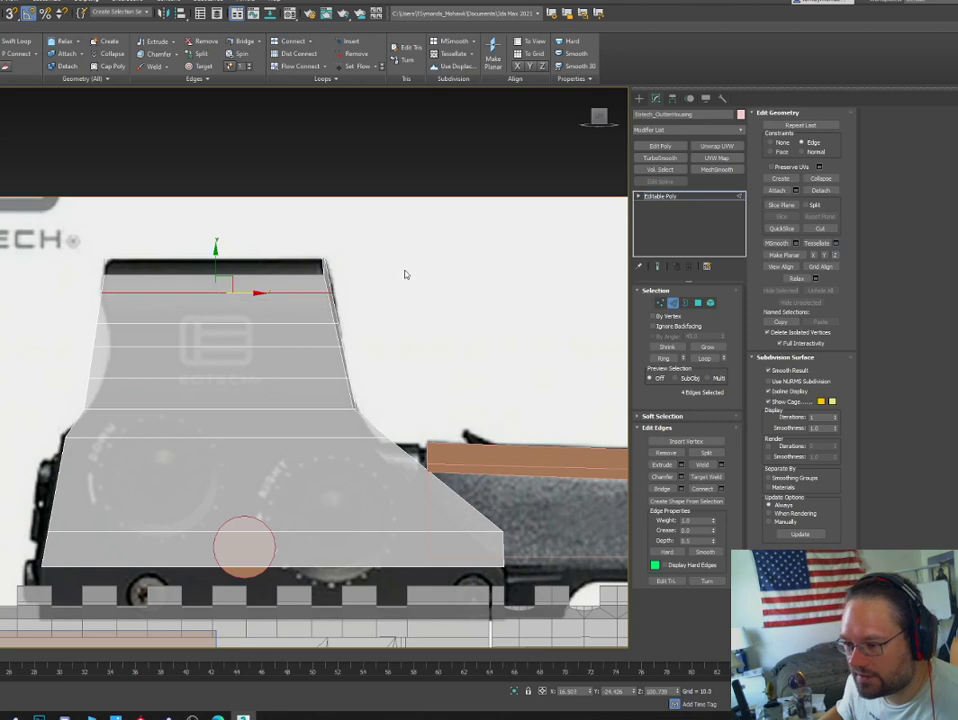
Move the left-side vertices of the rows beside the logo inward to follow the reference's concave outline.
click(115, 322)
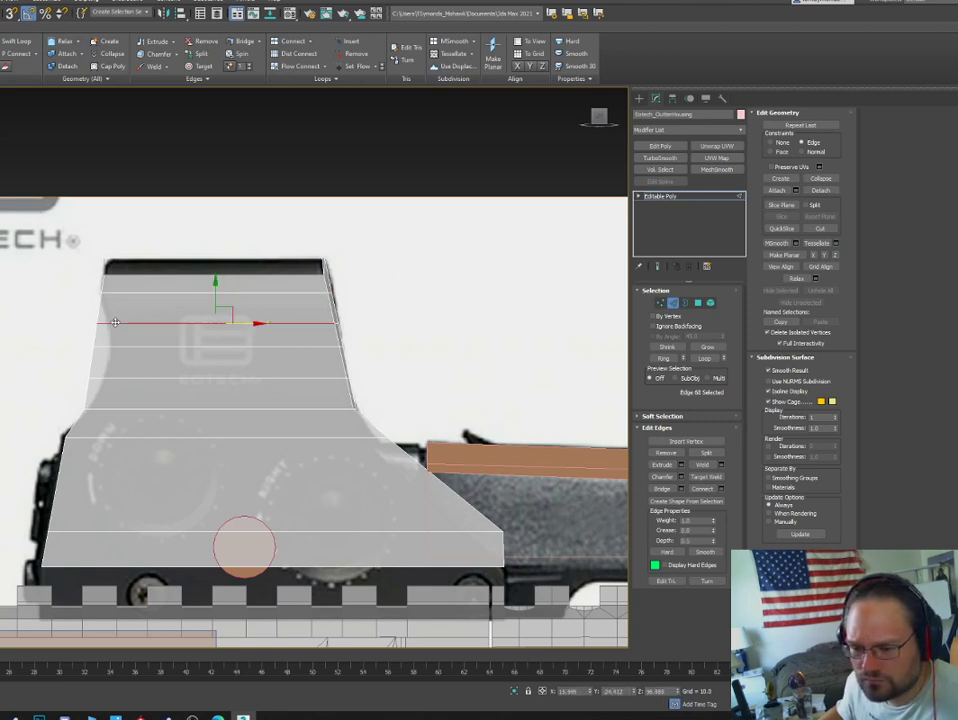
key(1)
drag(66, 318, 74, 393)
click(110, 368)
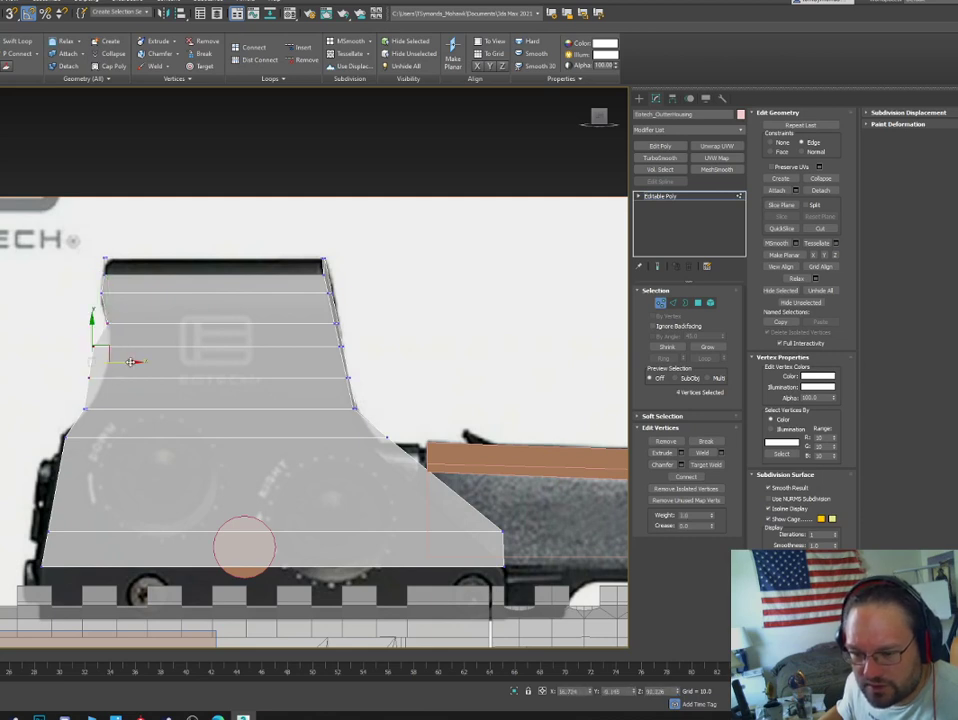
drag(131, 362, 146, 363)
click(119, 411)
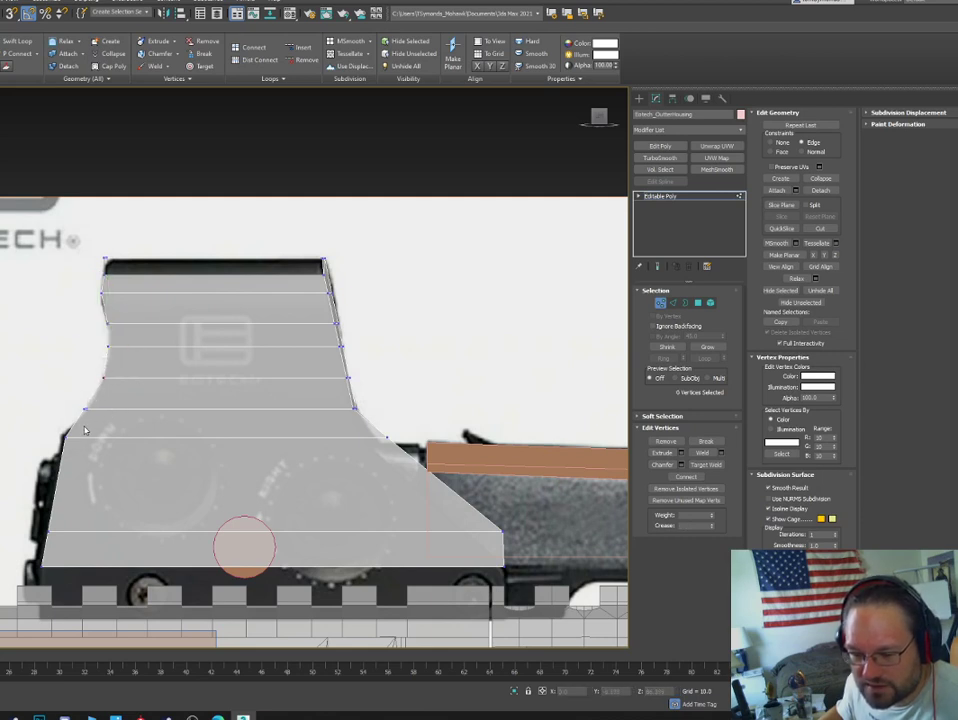
Raise the vertex row above the flared base slightly, then fit its end vertices to the reference outline with constraints set to None.
drag(84, 427, 86, 458)
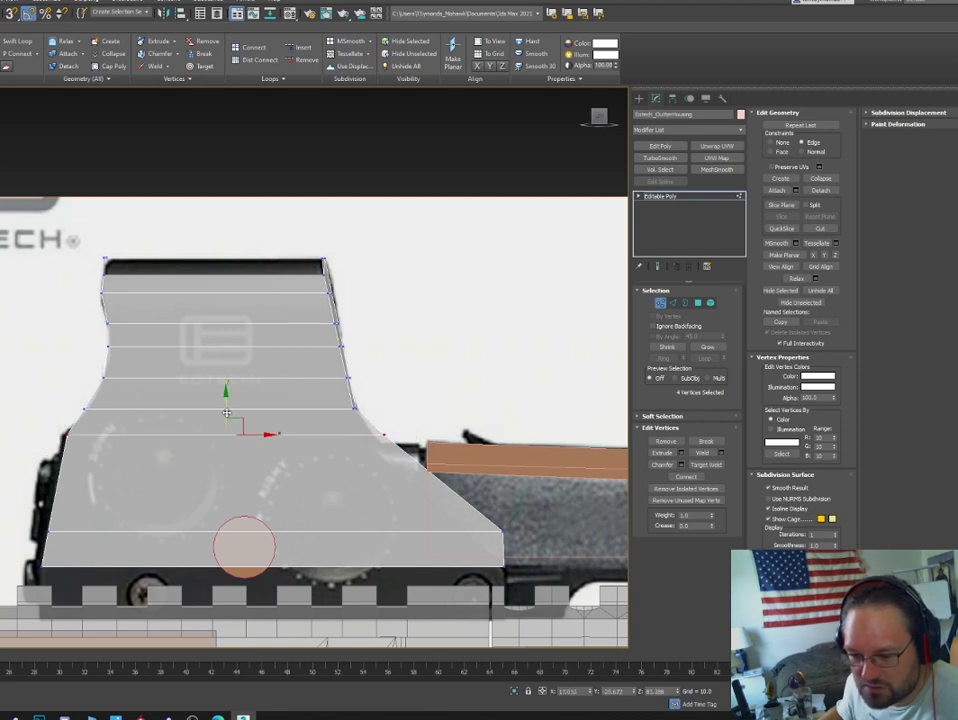
drag(226, 407, 227, 403)
drag(112, 421, 50, 448)
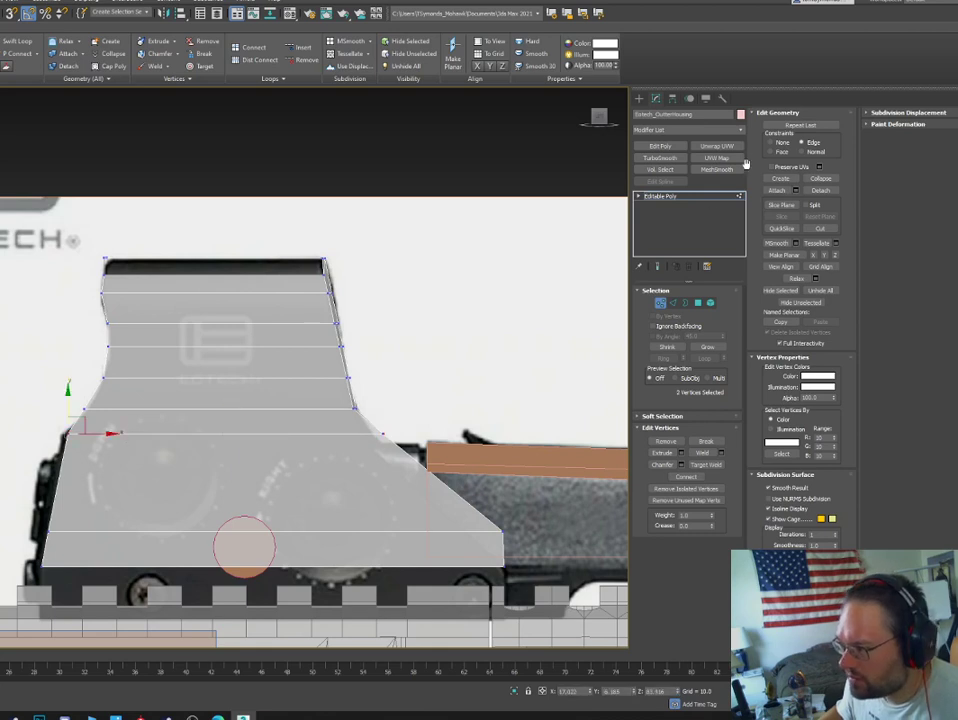
click(770, 143)
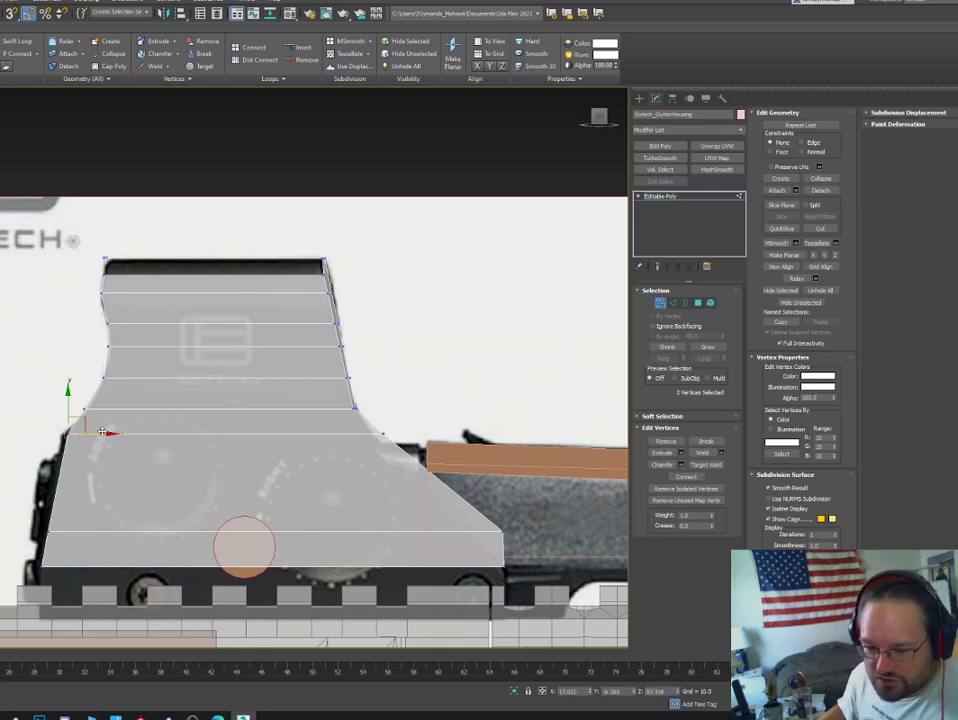
click(382, 435)
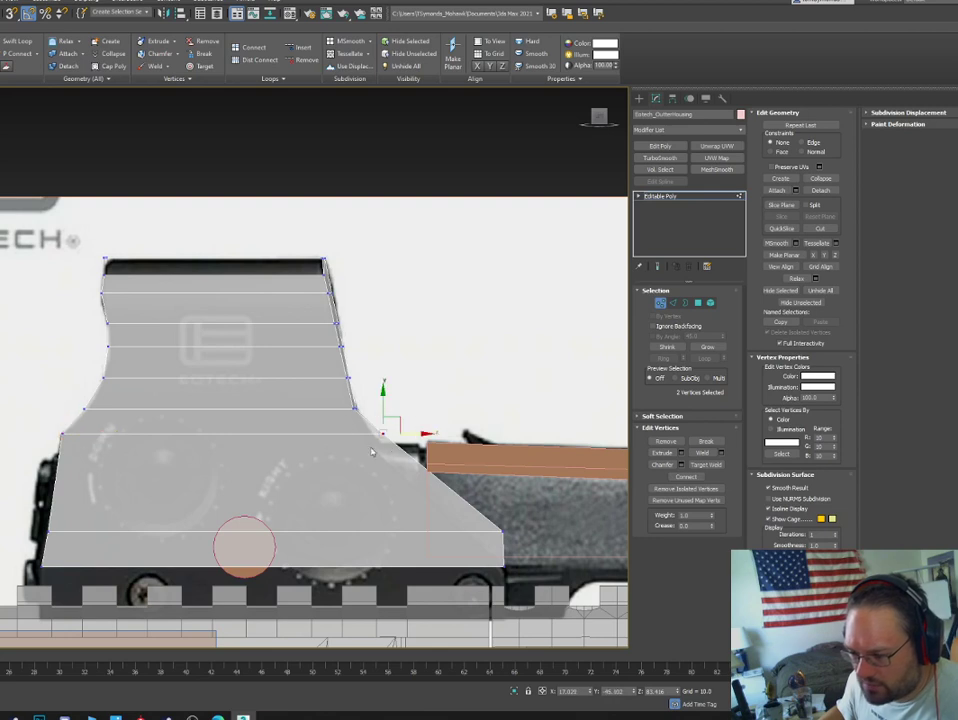
drag(381, 436, 384, 306)
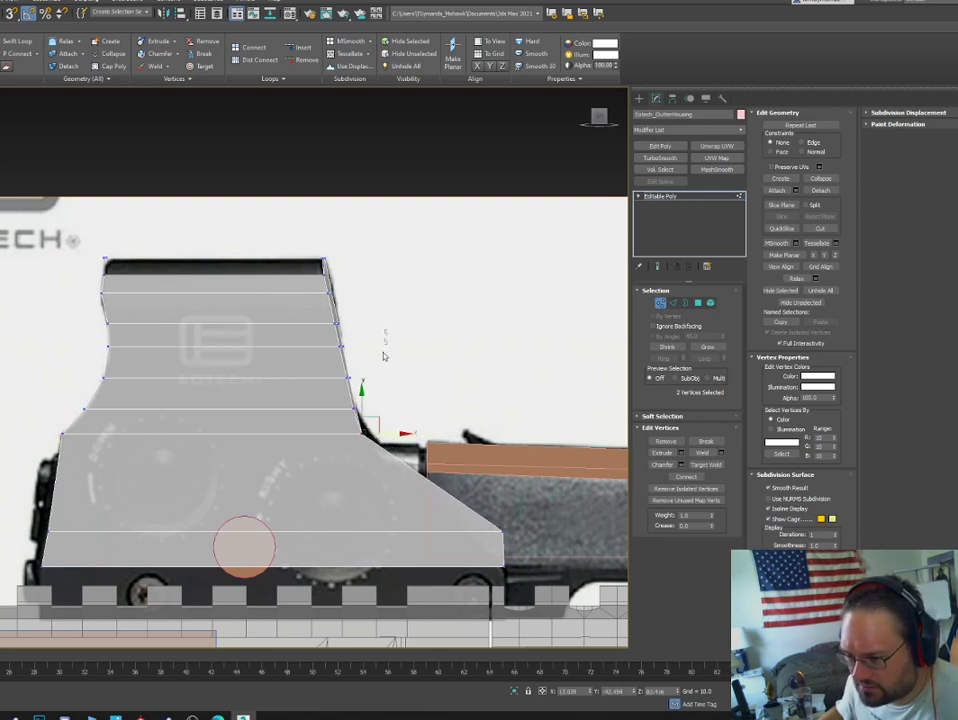
Shift the upper right-side vertices of the housing slightly inward to straighten that edge against the reference.
drag(384, 356, 321, 419)
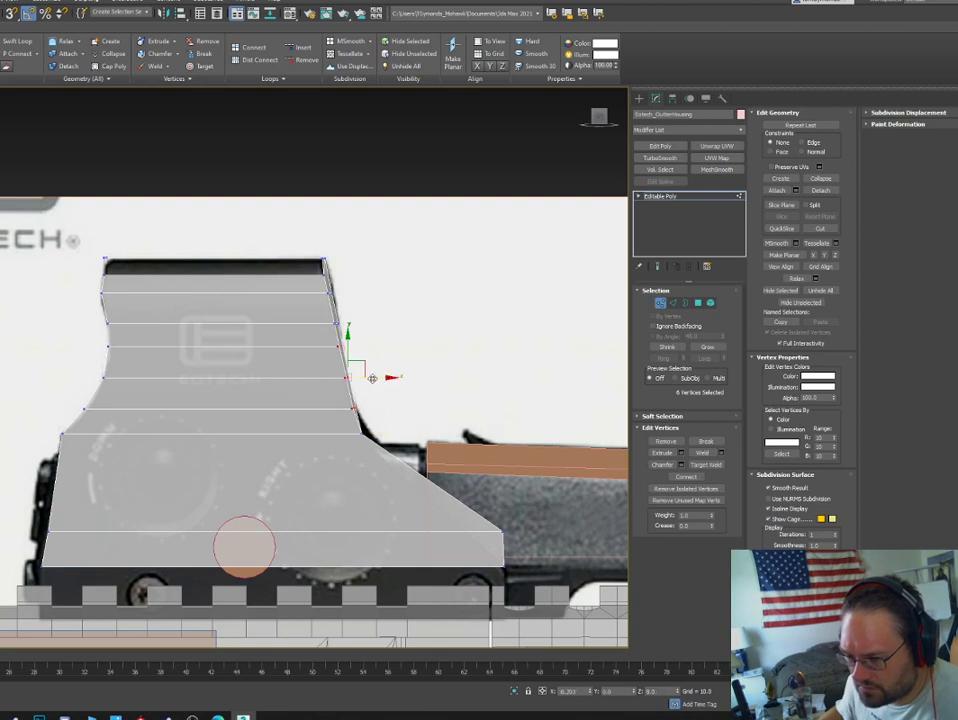
drag(387, 377, 385, 383)
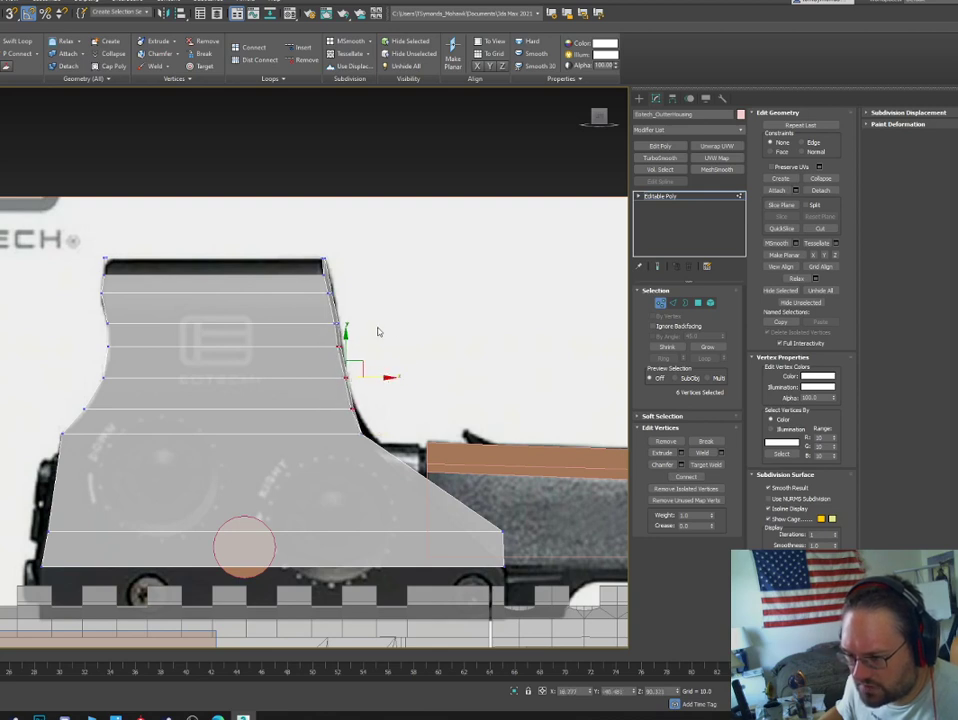
drag(320, 330, 354, 305)
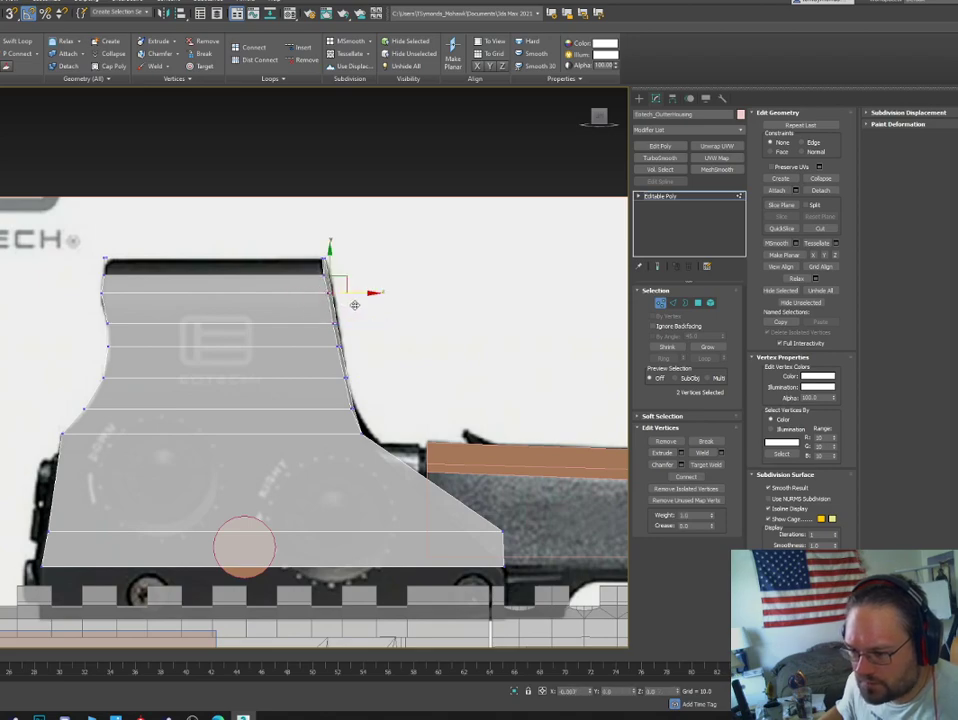
Examine the reshaped housing in perspective from several angles against the reference image.
scroll(381, 300, down, 2)
key(p)
alt+middle_drag(376, 316, 133, 386)
key(shift+z)
key(shift+z)
key(shift+z)
key(shift+z)
key(shift+z)
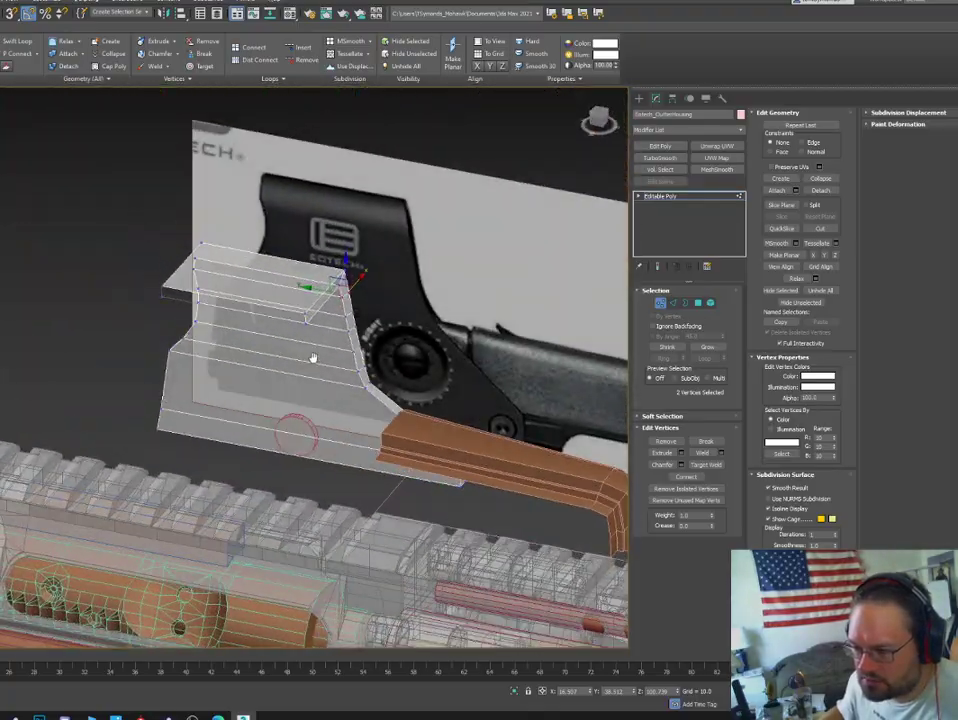
key(shift+z)
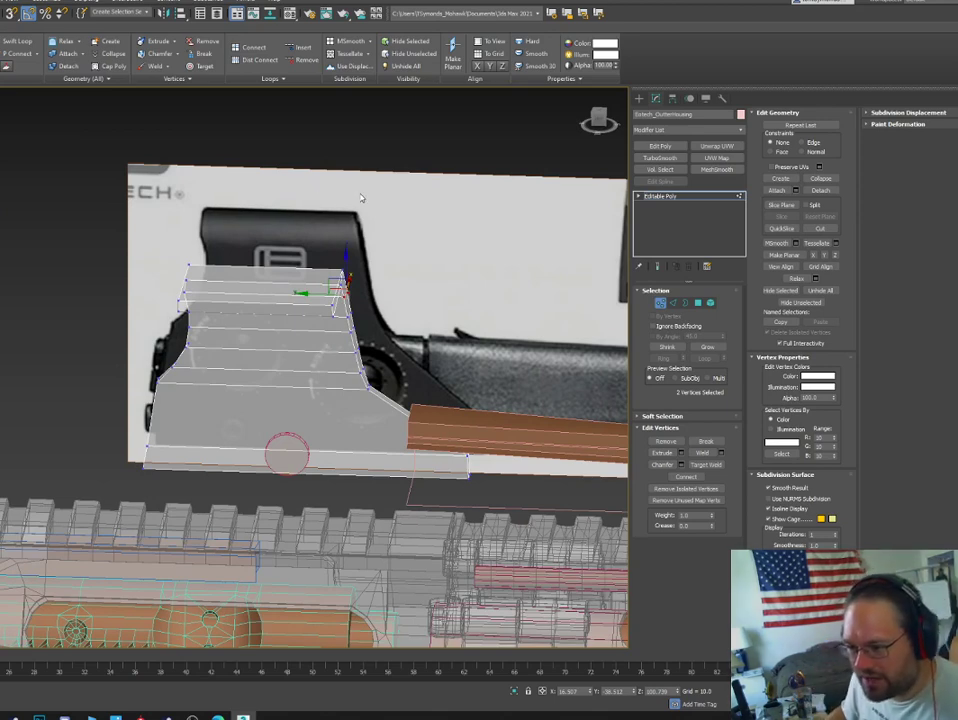
key(shift+z)
key(shift+z)
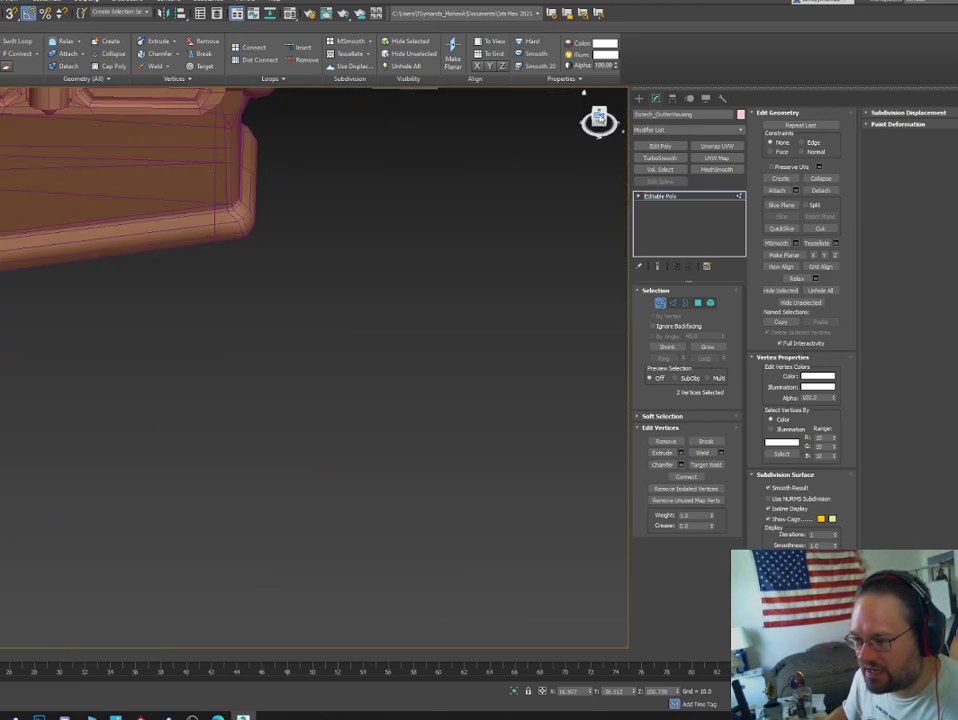
click(601, 121)
scroll(306, 490, down, 8)
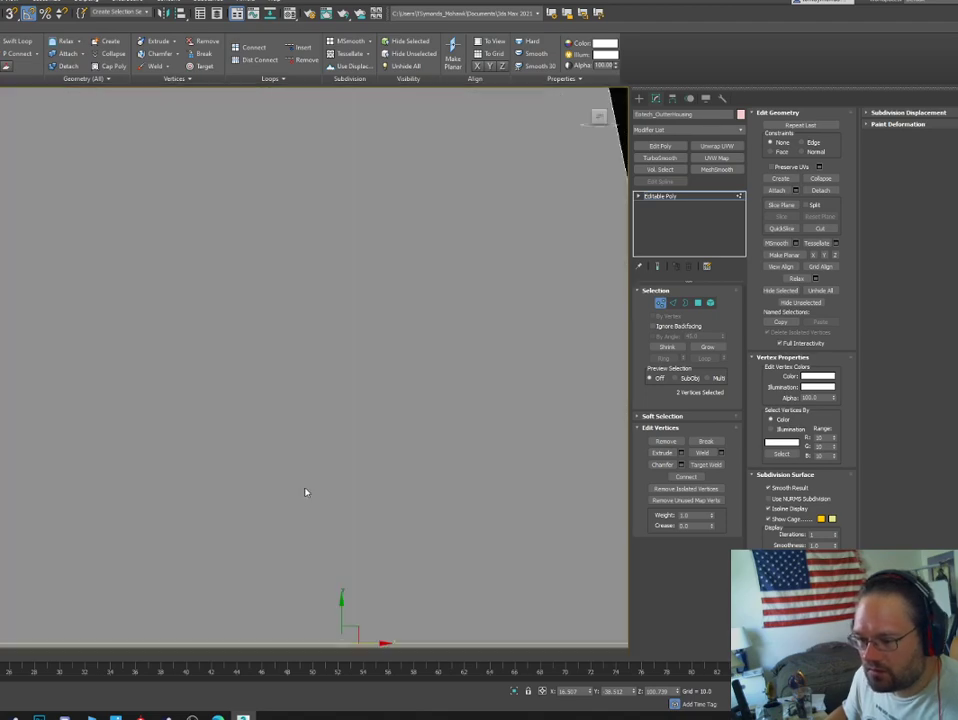
scroll(308, 481, down, 12)
middle_drag(308, 481, 285, 272)
scroll(289, 245, up, 5)
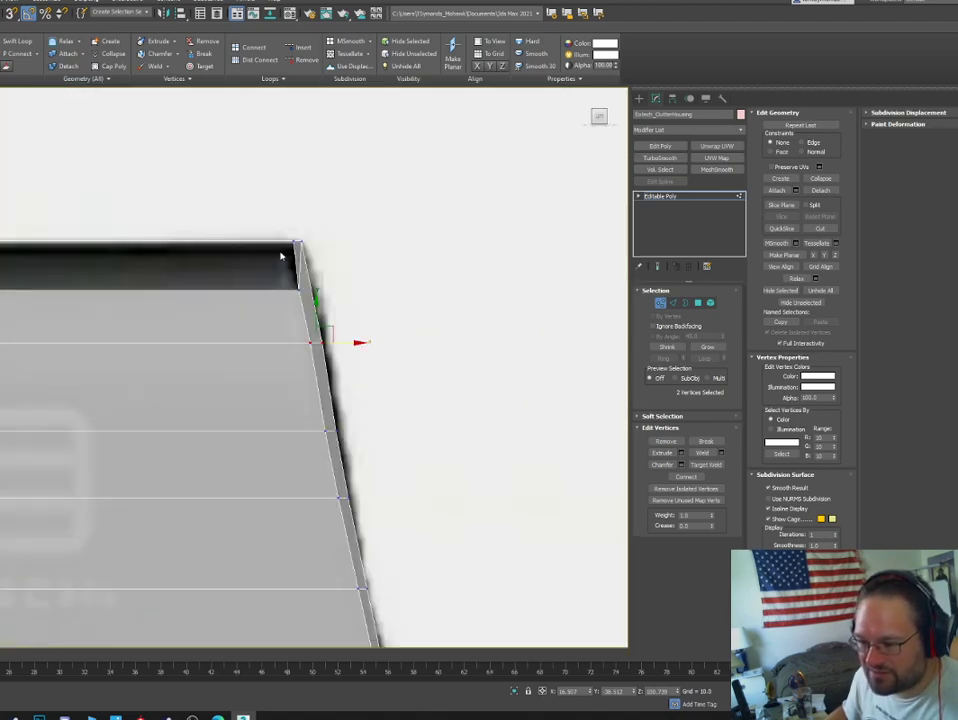
click(302, 254)
drag(250, 316, 251, 314)
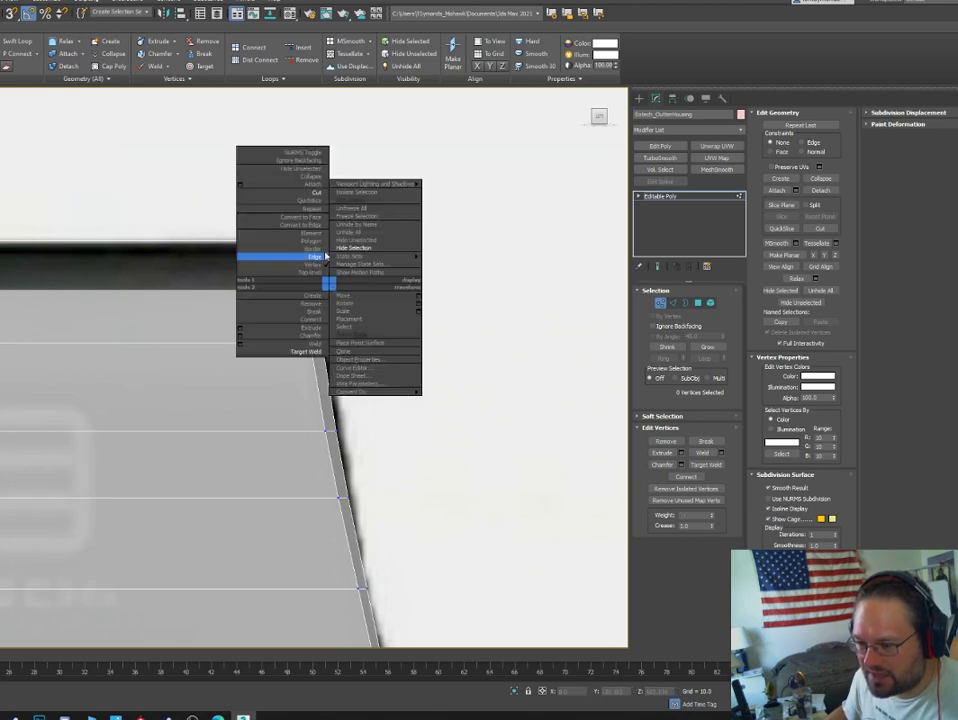
right_click(328, 283)
click(313, 192)
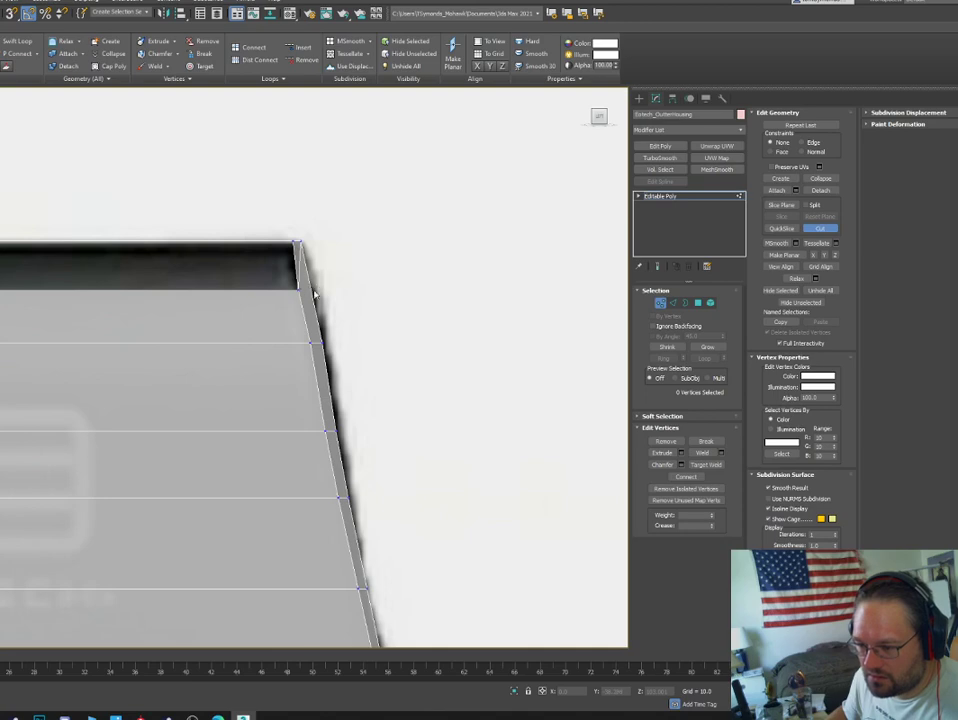
right_click(313, 290)
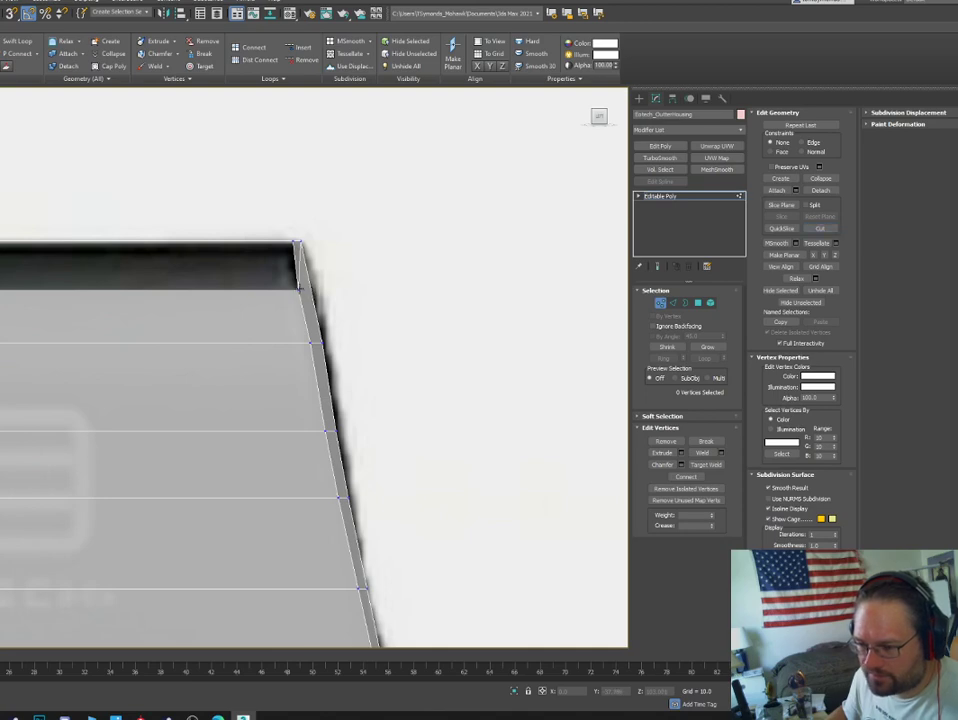
Cut a new edge on the housing's end face from the inner corner vertex across to the outer edge.
click(300, 289)
alt+middle_drag(300, 289, 26, 349)
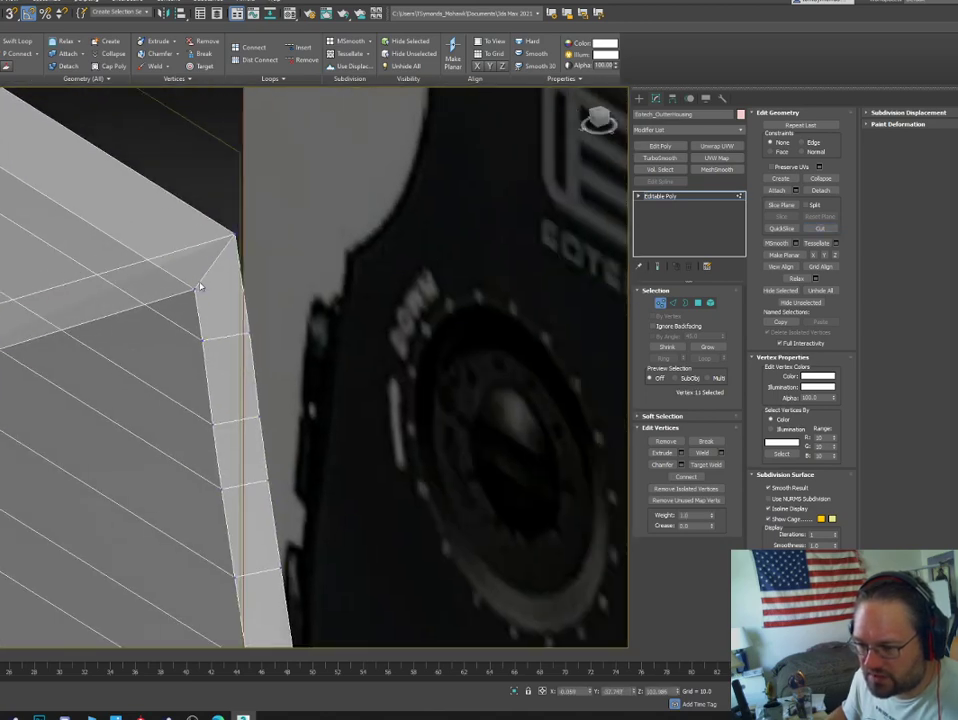
right_click(241, 284)
click(227, 192)
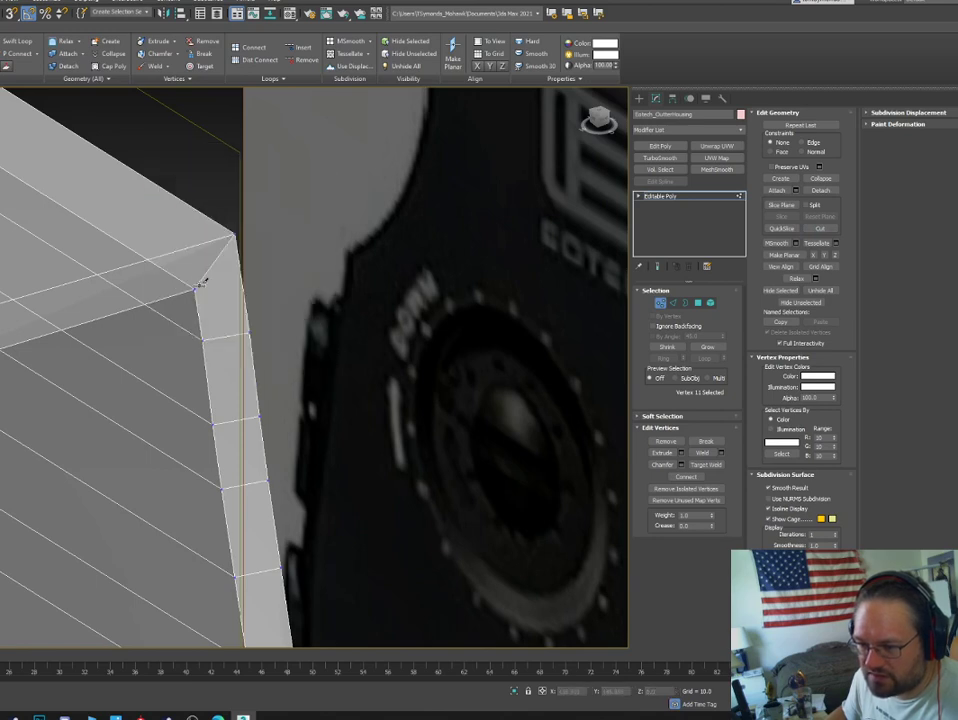
key(alt+c)
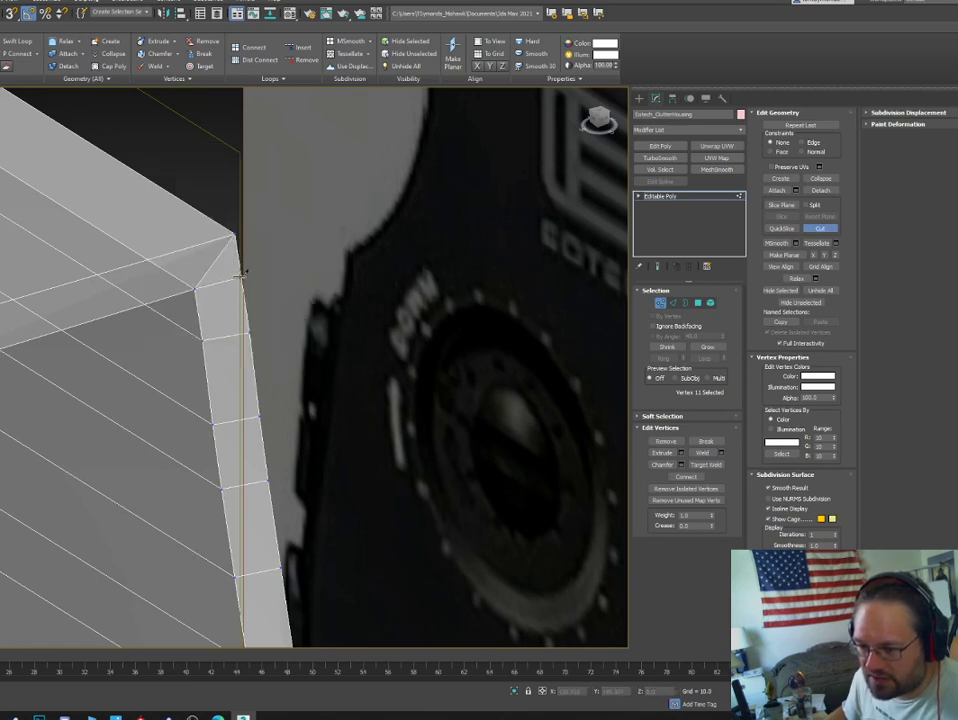
Cut edges lengthwise across the housing's top face near the outer corner and across the side face just below it.
alt+middle_drag(203, 246, 120, 247)
click(188, 248)
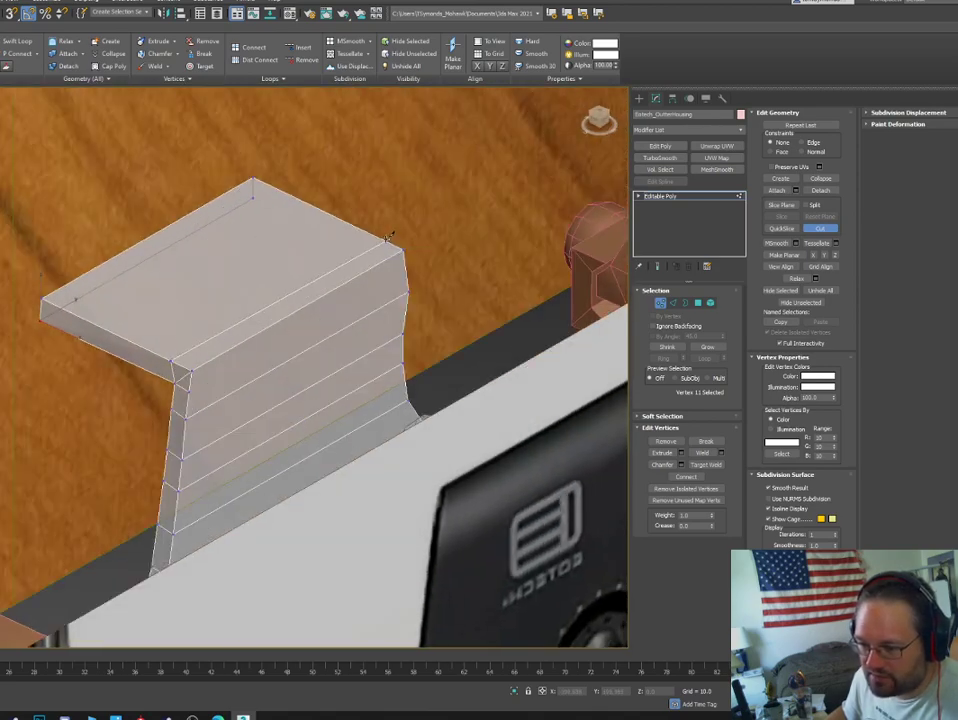
click(190, 384)
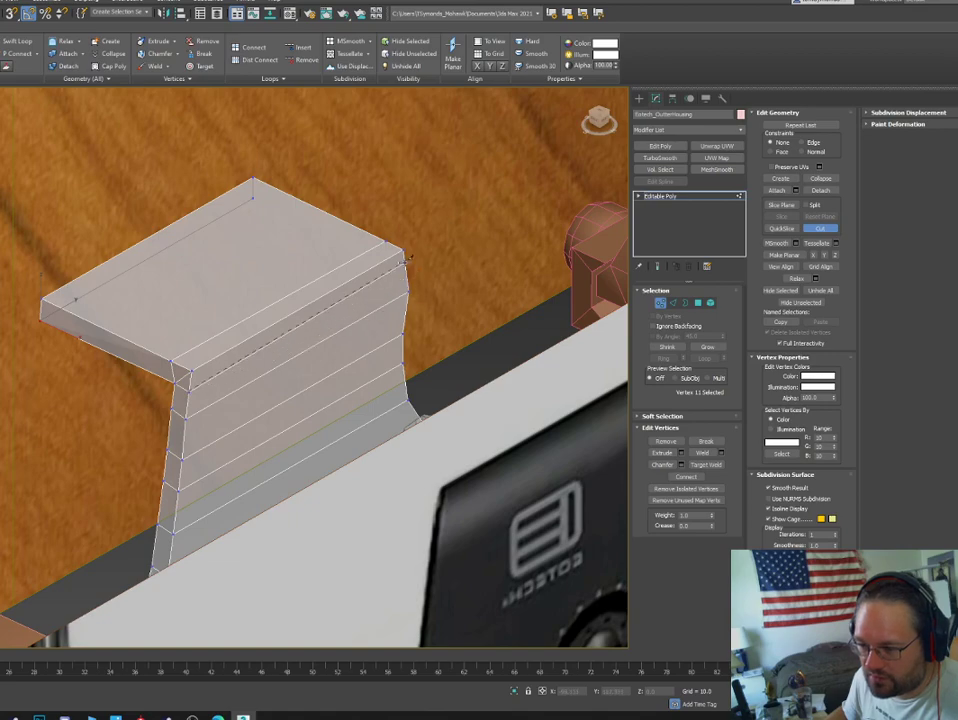
click(407, 264)
right_click(407, 266)
Connect the side cut's end vertex to the inner corner vertex, and connect that corner to the top cut's vertex above it.
click(406, 265)
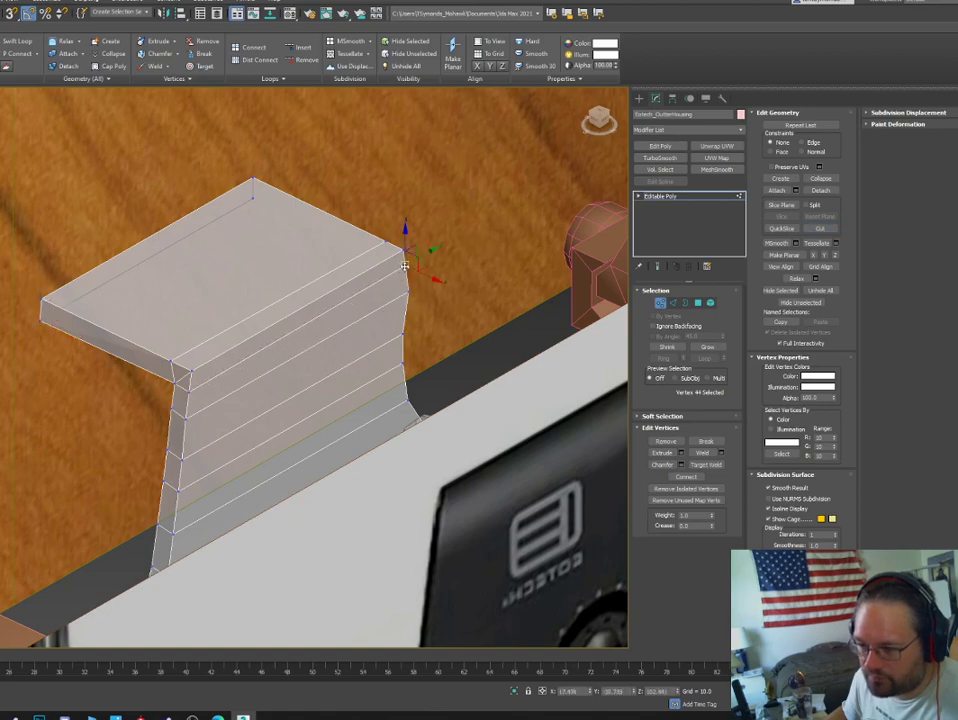
alt+middle_drag(406, 265, 261, 299)
middle_drag(430, 243, 333, 297)
scroll(332, 297, up, 2)
ctrl+click(330, 328)
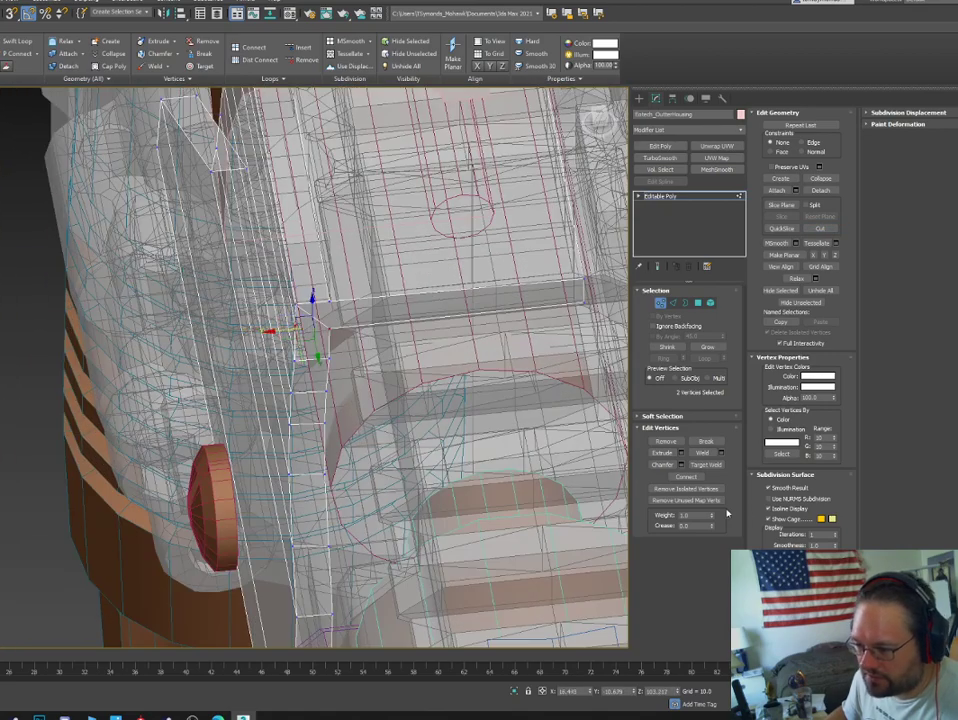
click(683, 478)
drag(327, 298, 393, 369)
alt+middle_drag(482, 379, 248, 318)
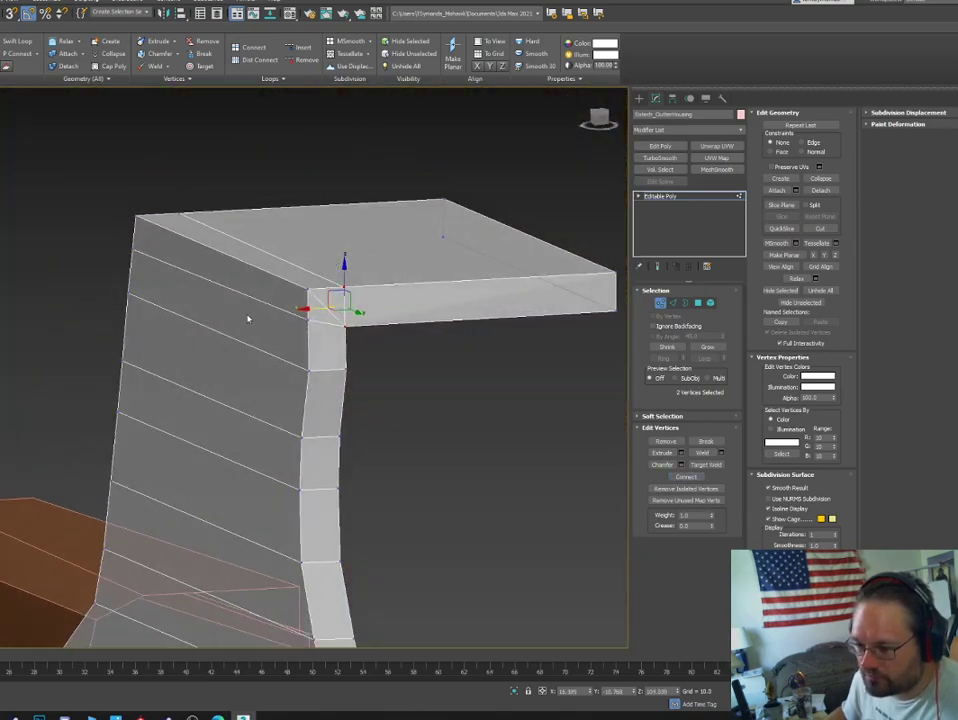
Set the Z position of both end vertices of the side cut to the inner corner vertex's Z, using the Edge constraint.
click(345, 325)
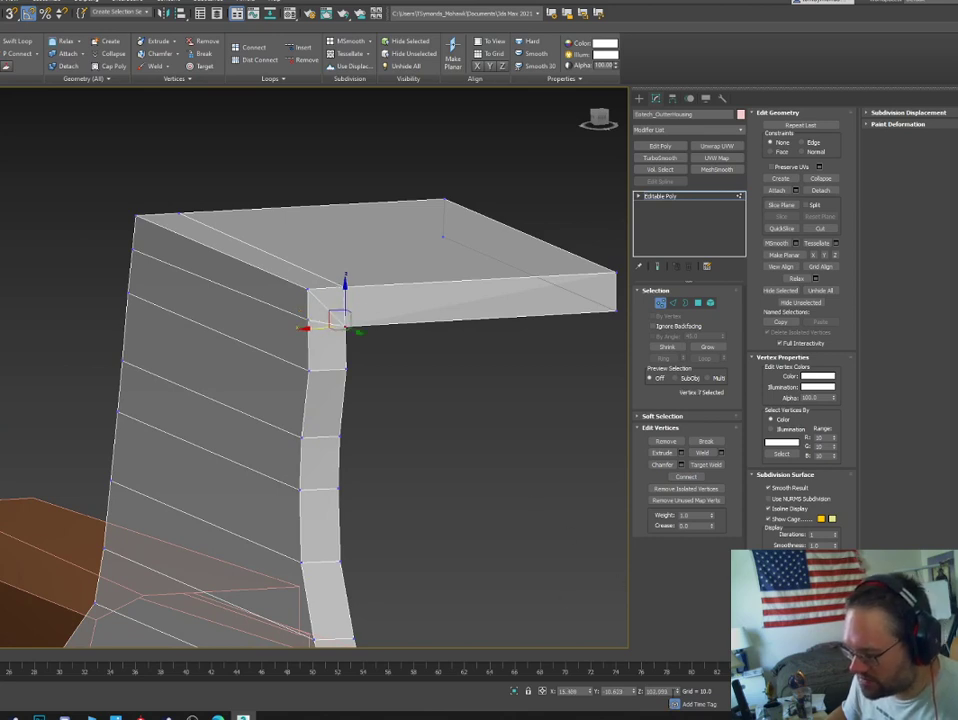
drag(674, 691, 575, 691)
click(307, 318)
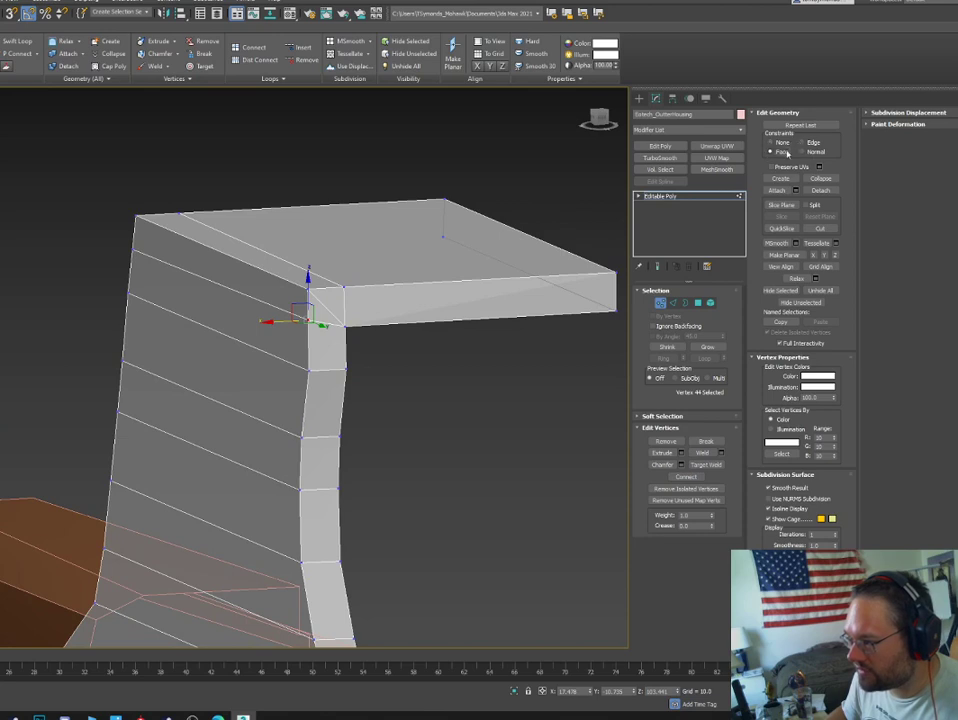
click(657, 691)
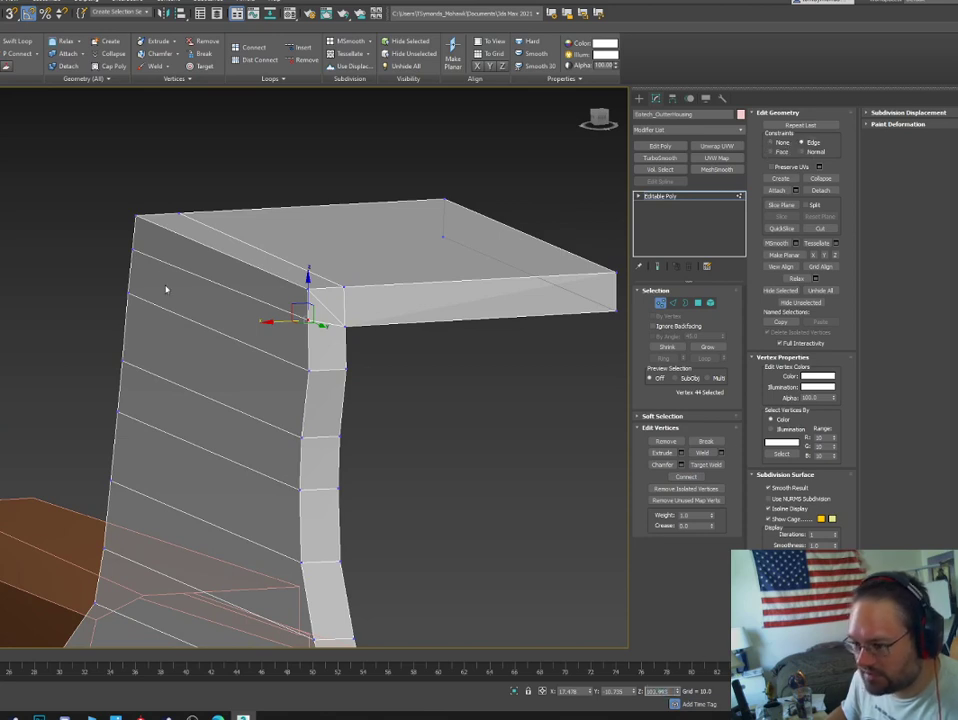
click(130, 247)
click(636, 692)
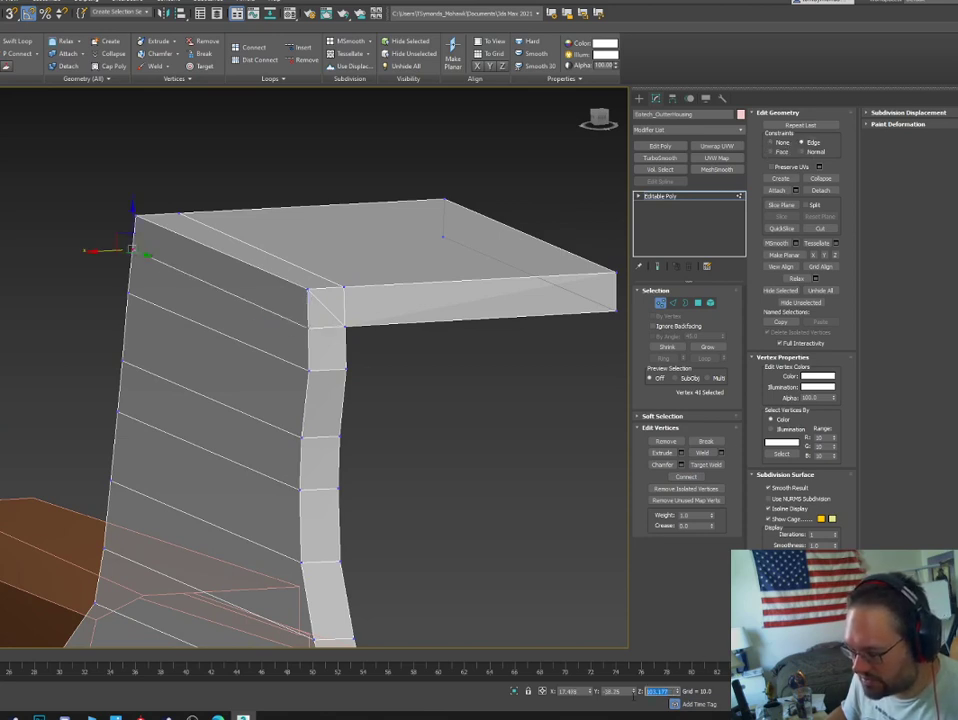
right_click(614, 690)
click(400, 406)
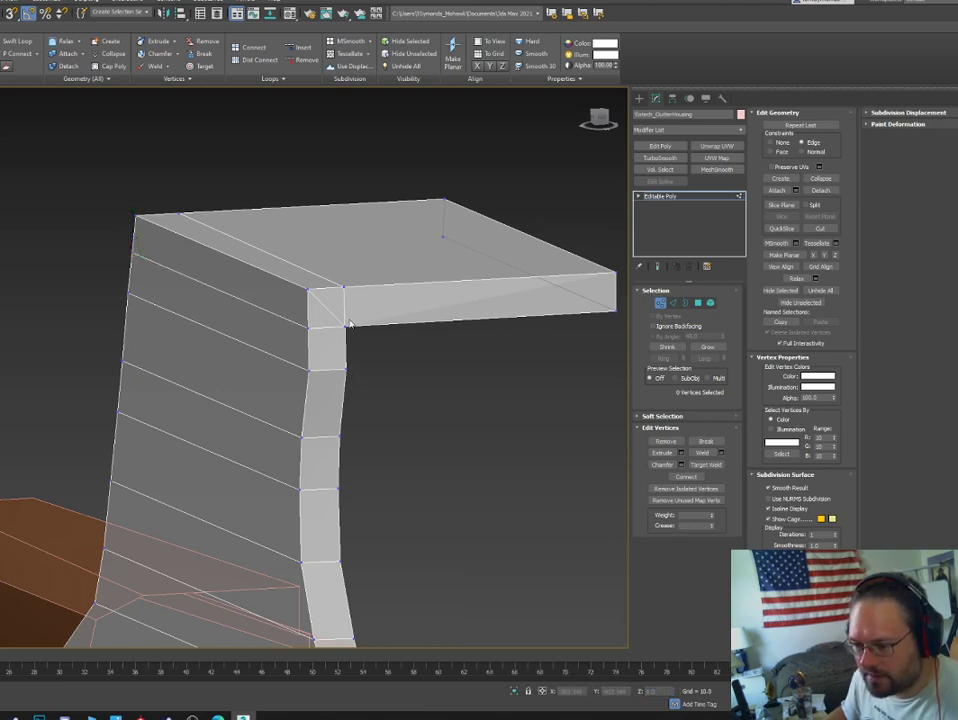
Set the X position of both end vertices of the top cut to the inner corner vertex's X, 15.408.
click(345, 327)
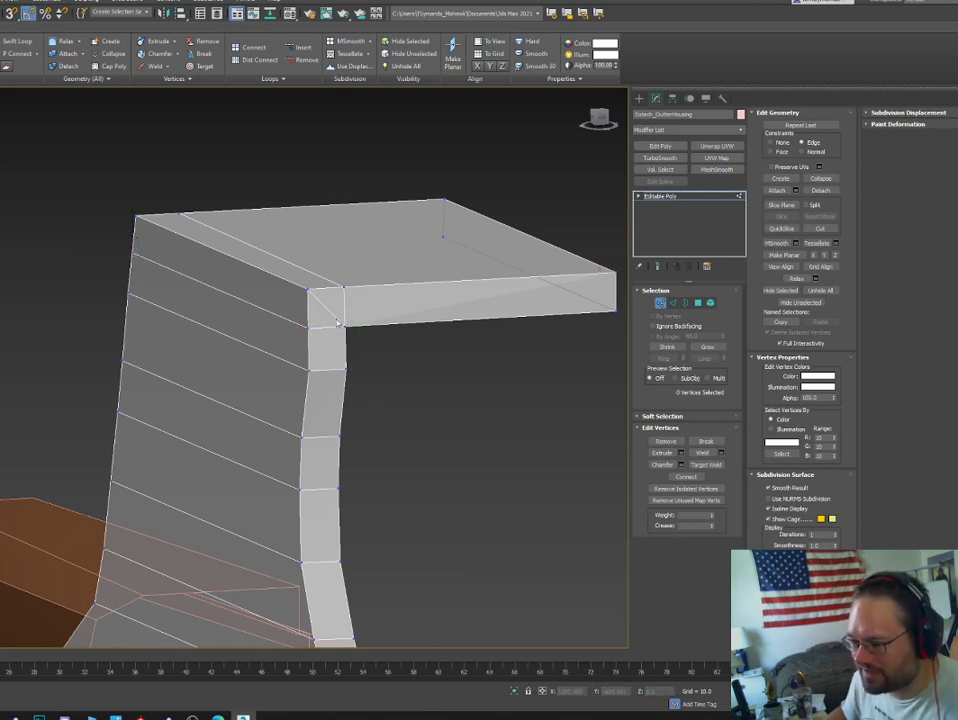
drag(583, 692, 446, 702)
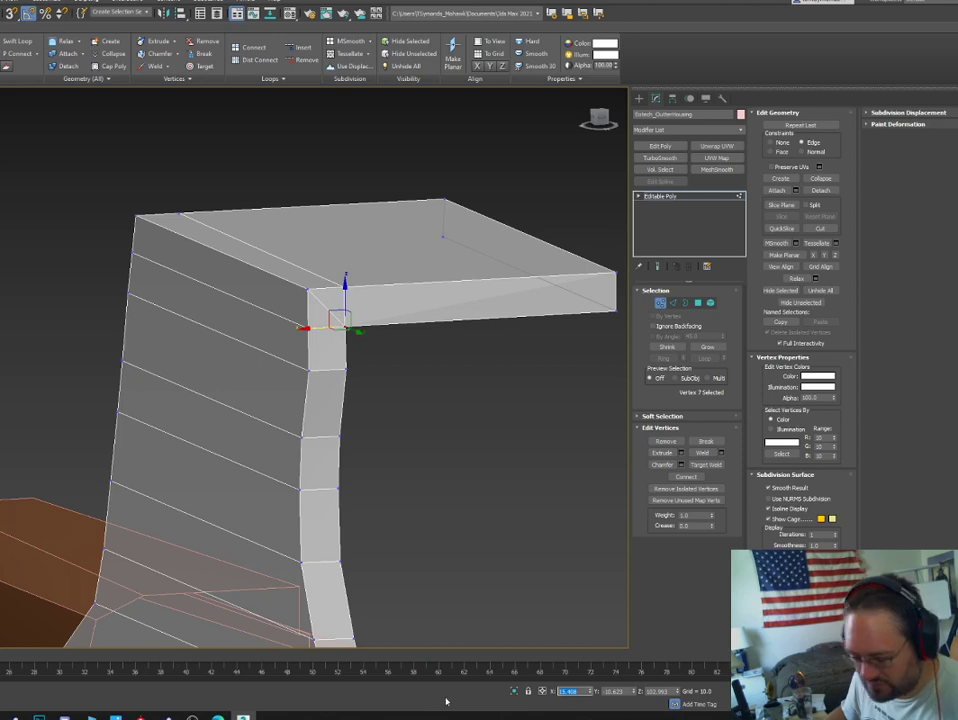
click(343, 287)
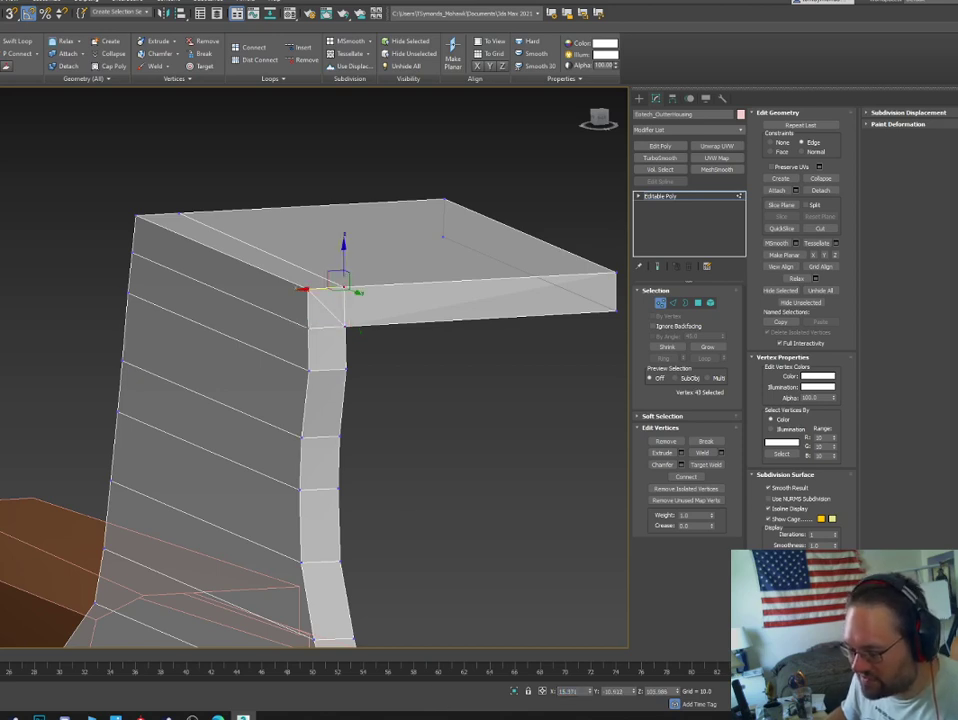
drag(576, 692, 370, 687)
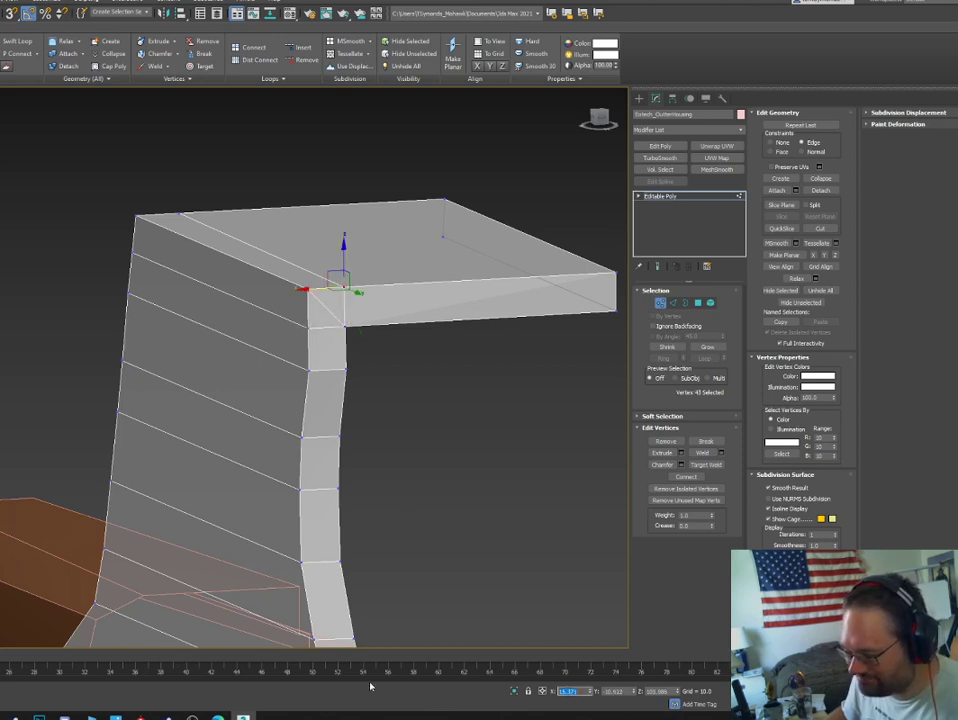
click(183, 220)
click(558, 691)
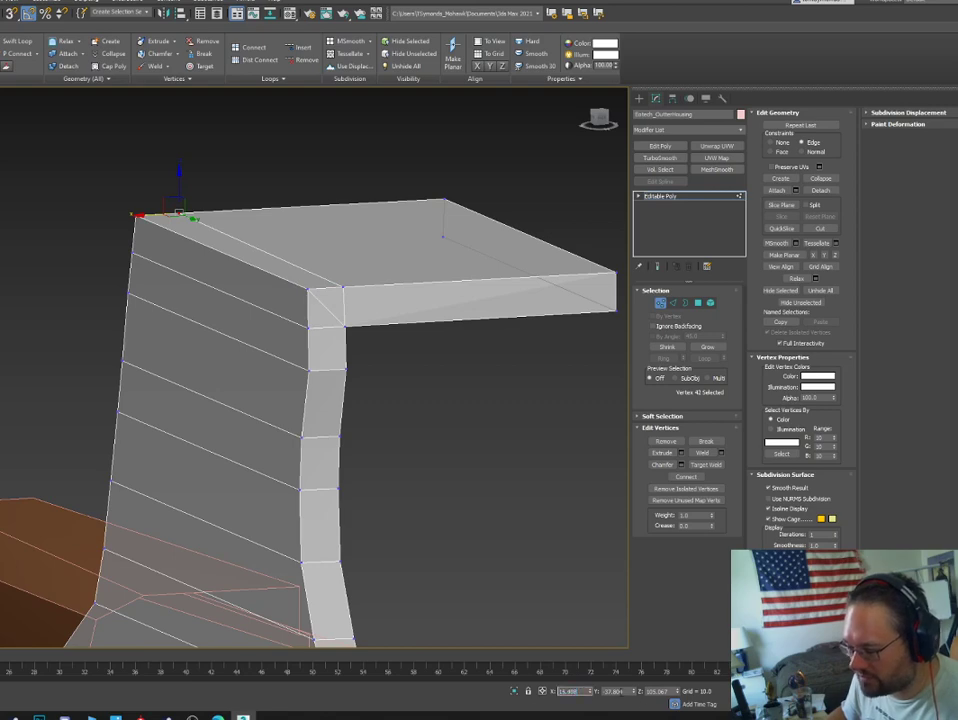
alt+middle_drag(305, 461, 421, 430)
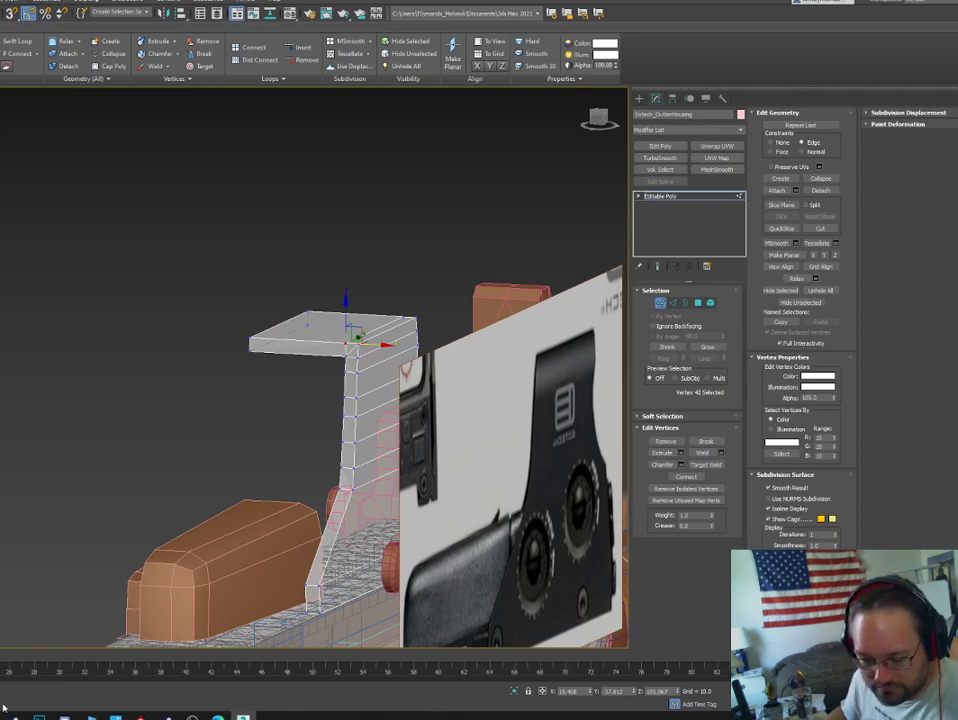
Switch to Chrome and look through the eotech 512 image results for a straight-on view of the sight's window end.
mouse_move(90, 716)
click(130, 680)
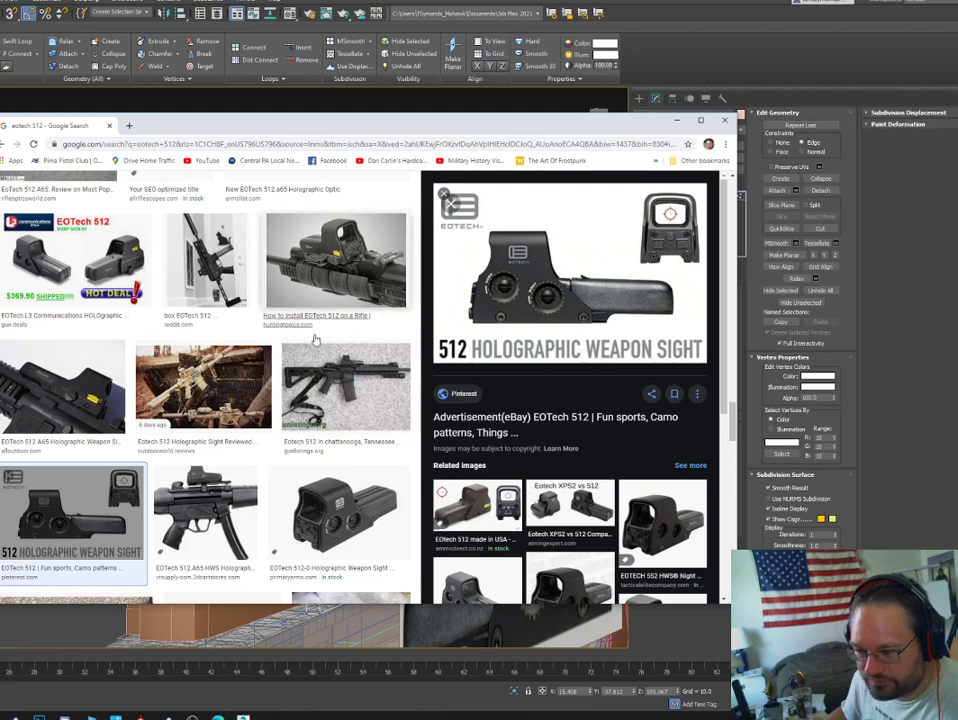
scroll(292, 357, down, 5)
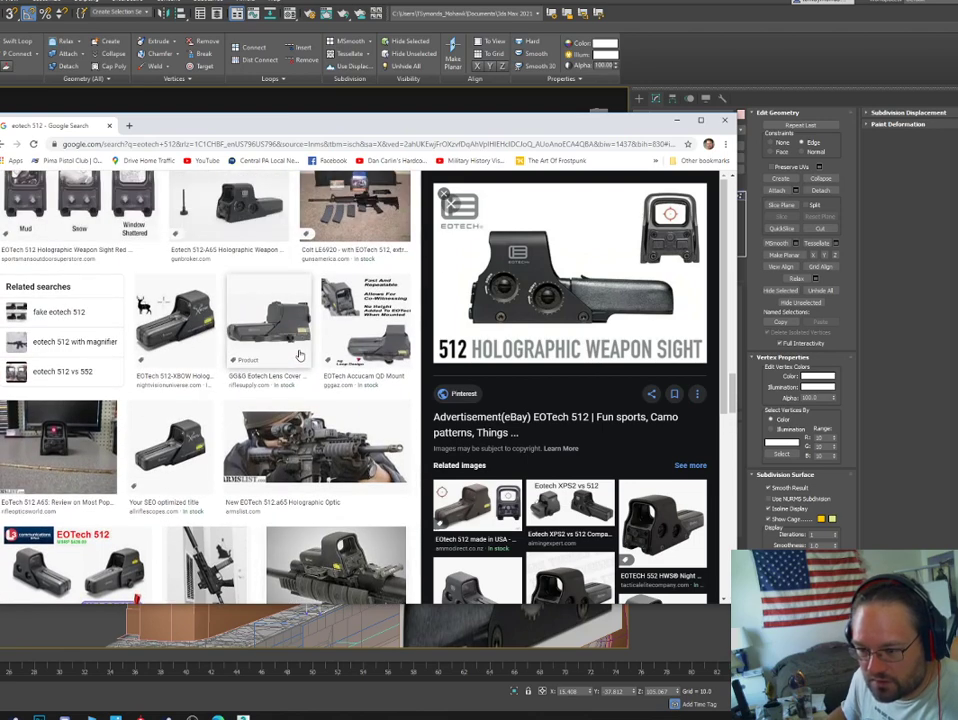
scroll(302, 346, up, 1)
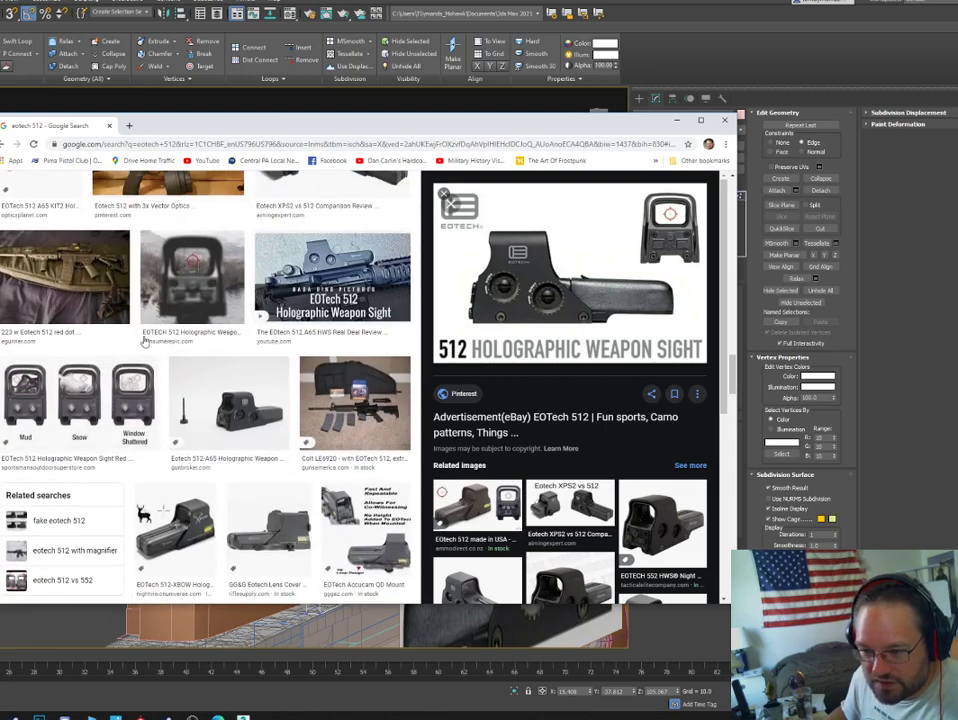
scroll(95, 404, up, 1)
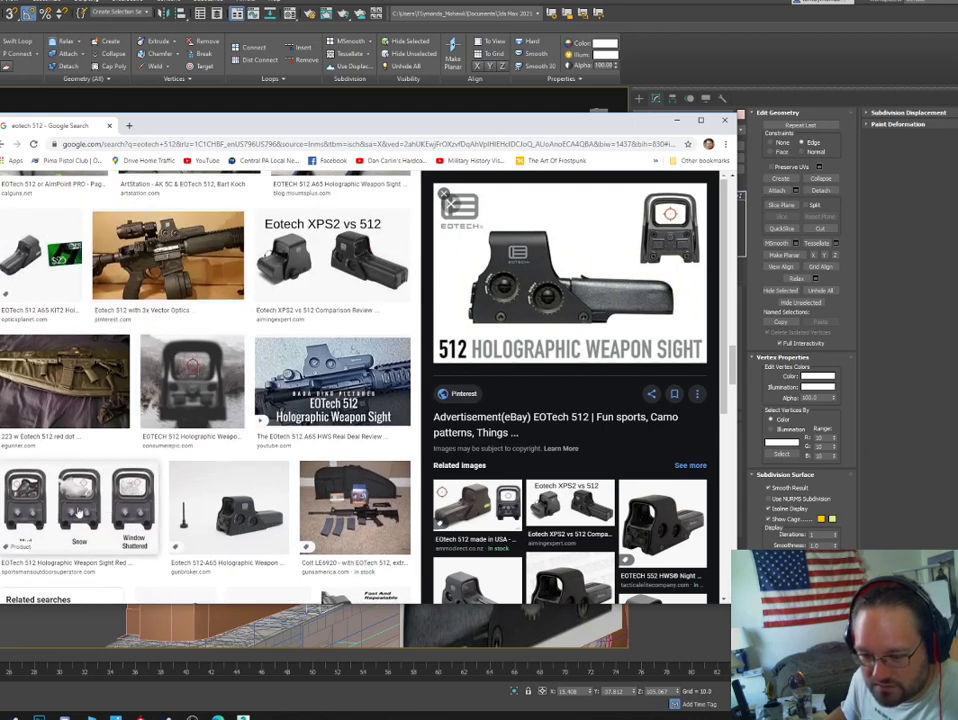
scroll(80, 513, up, 7)
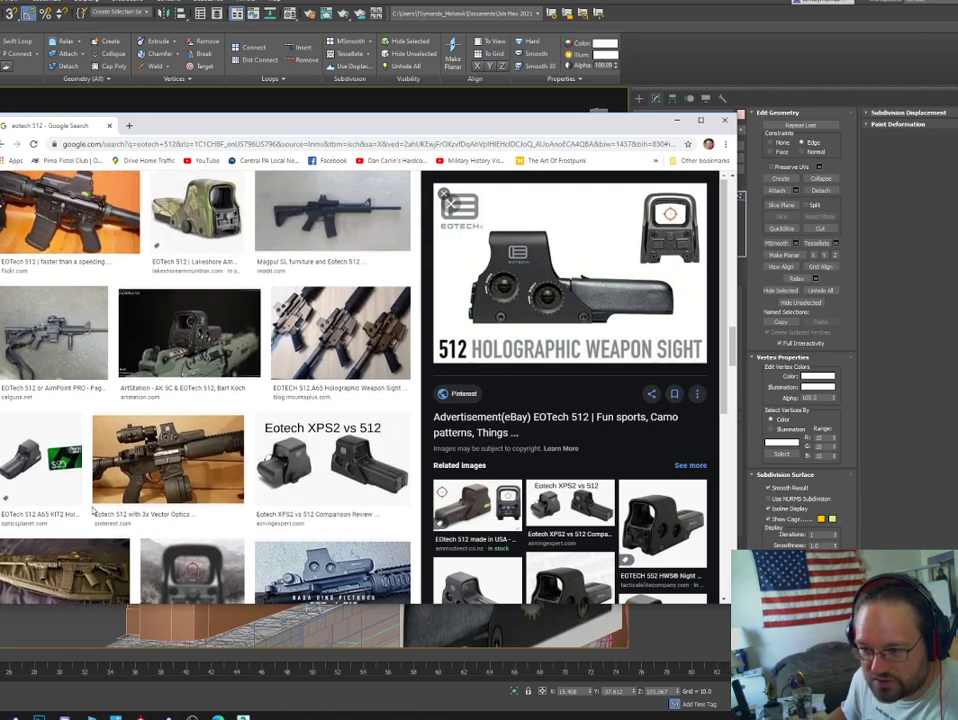
scroll(115, 490, down, 10)
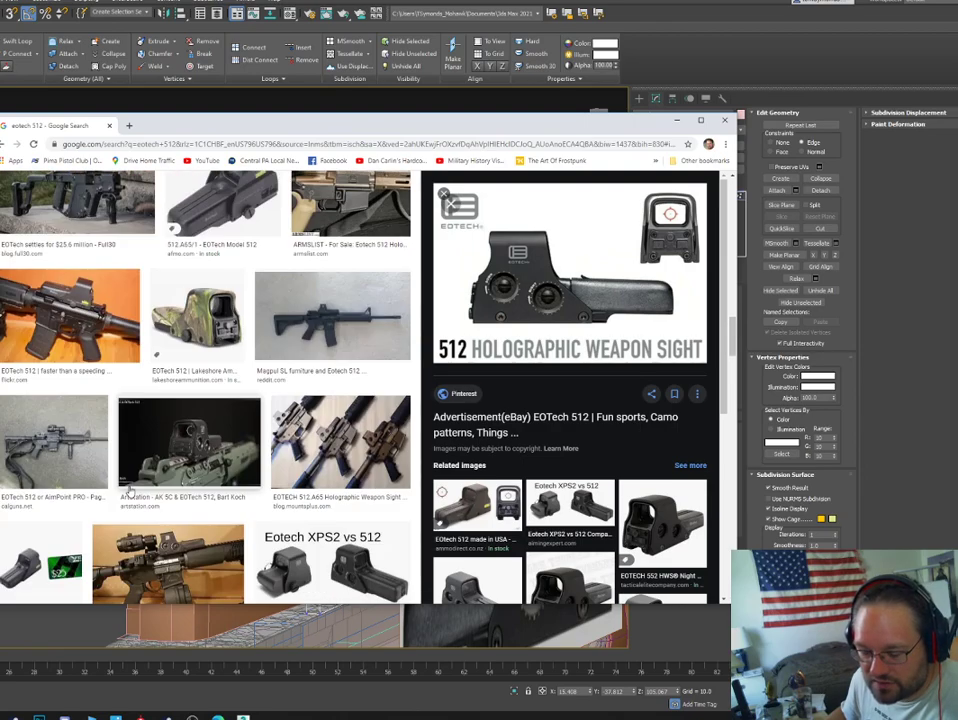
scroll(140, 500, down, 10)
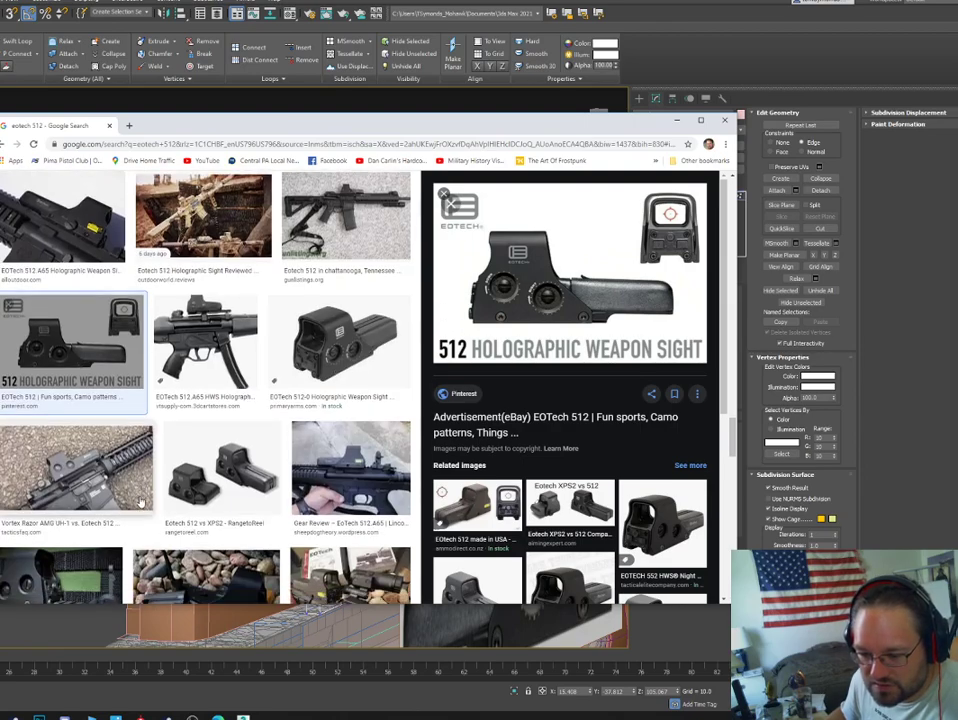
scroll(155, 507, up, 3)
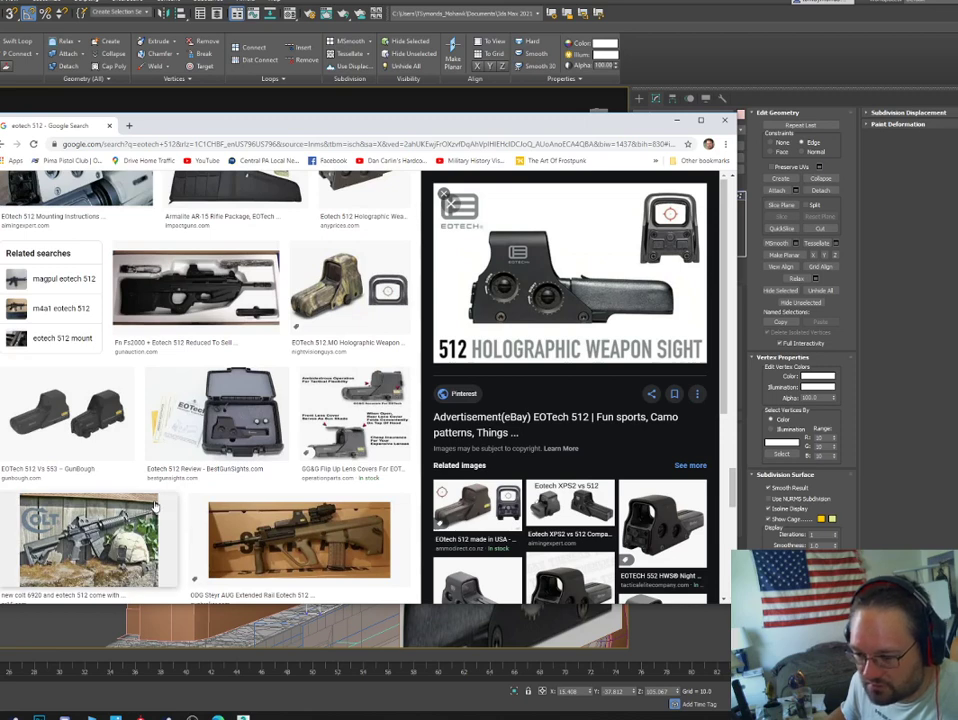
scroll(155, 507, down, 5)
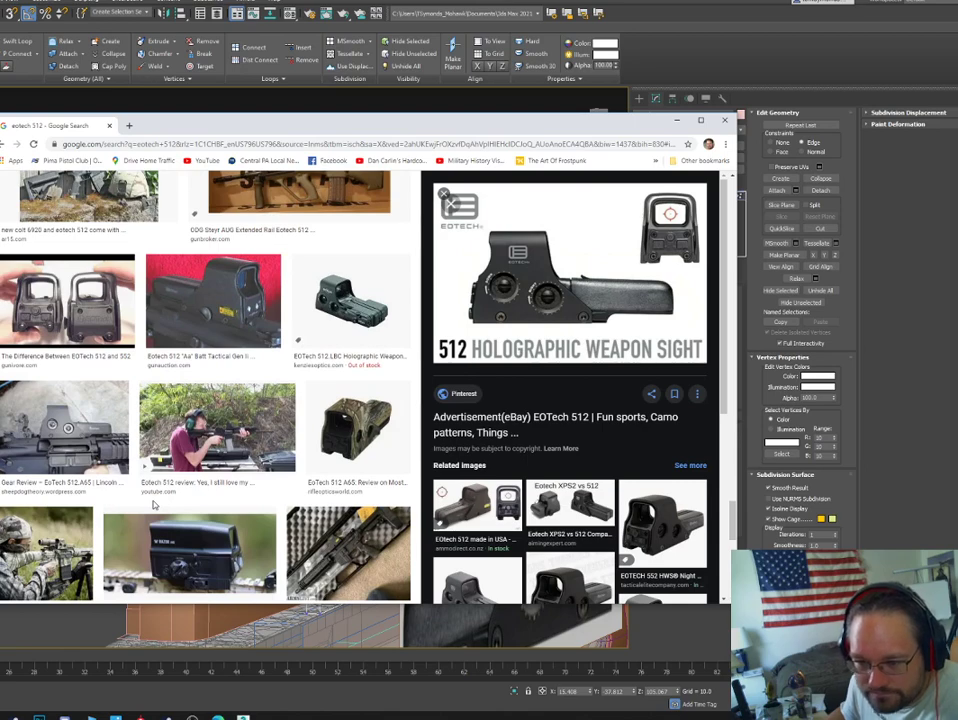
scroll(153, 505, down, 2)
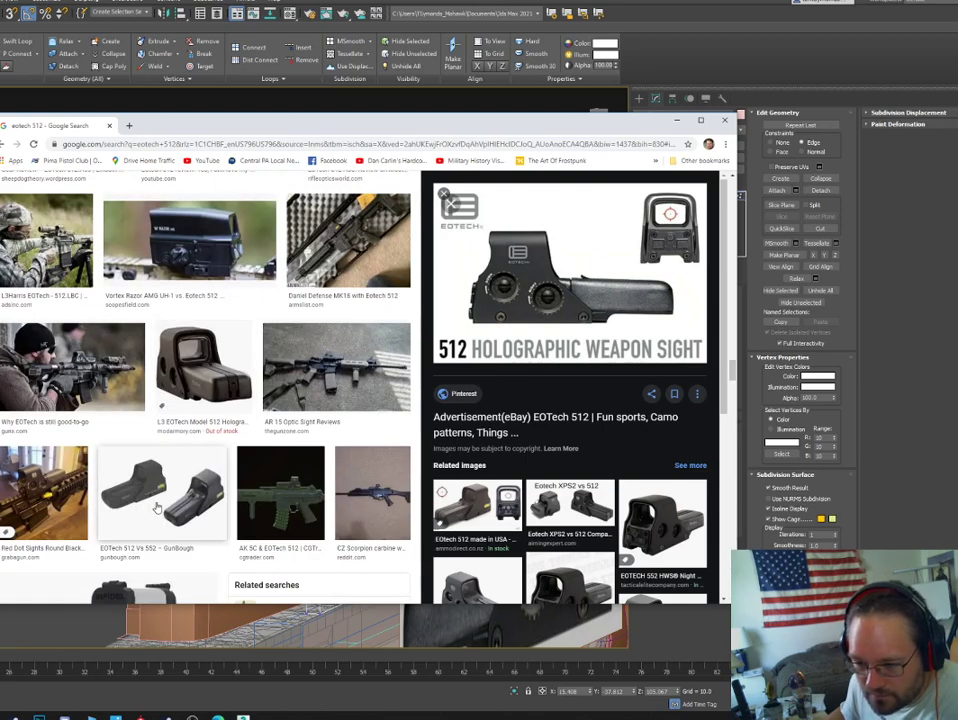
scroll(156, 508, down, 4)
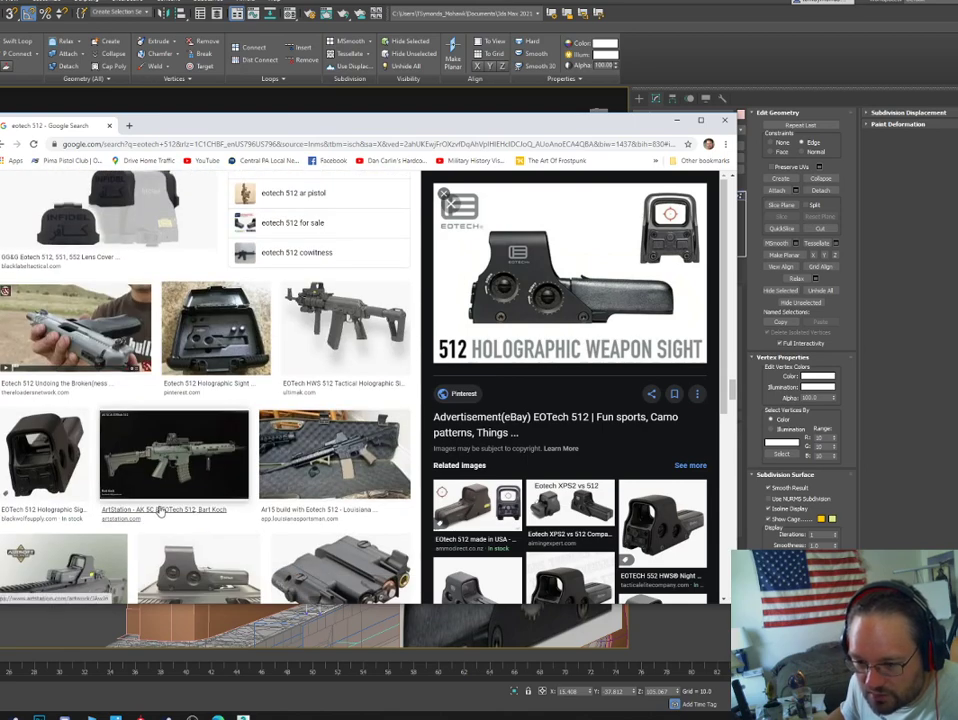
scroll(158, 512, down, 4)
scroll(158, 512, down, 3)
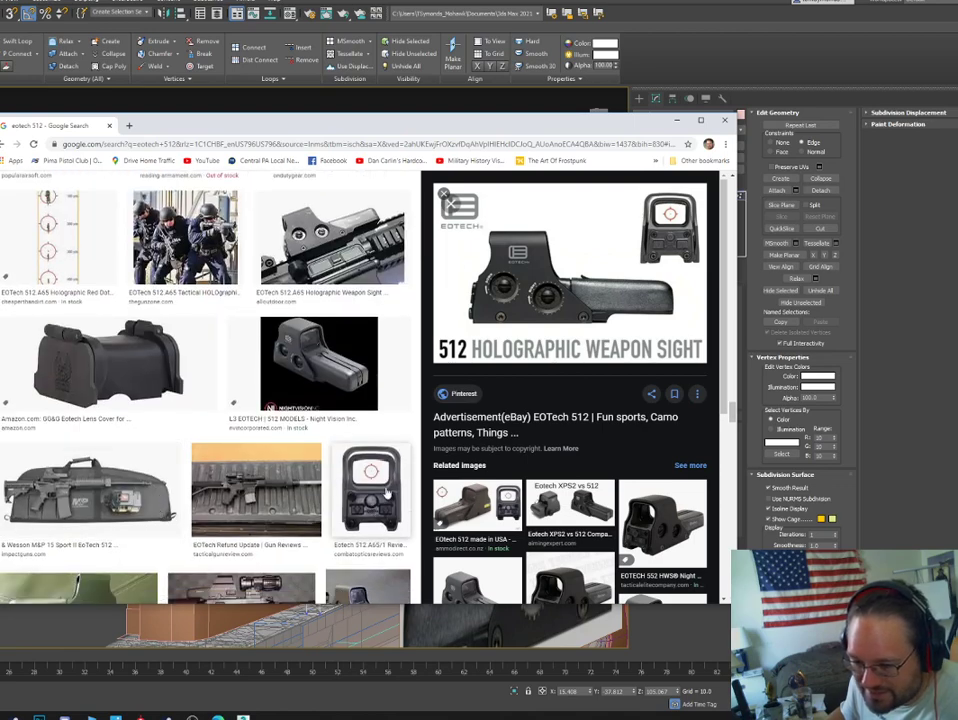
scroll(372, 500, down, 1)
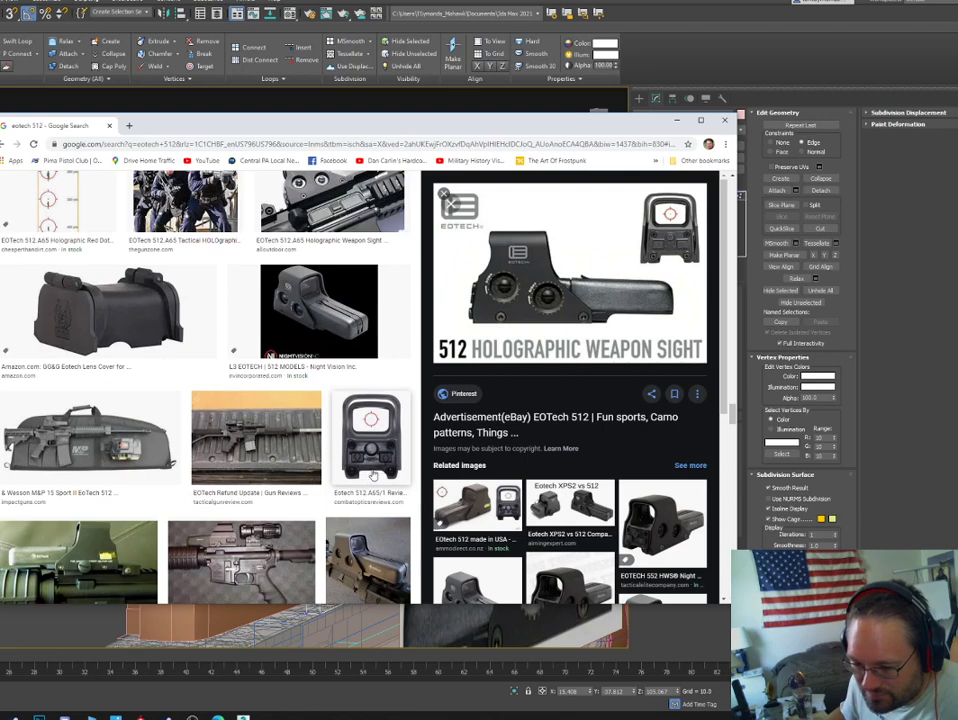
scroll(363, 456, down, 2)
scroll(363, 456, down, 3)
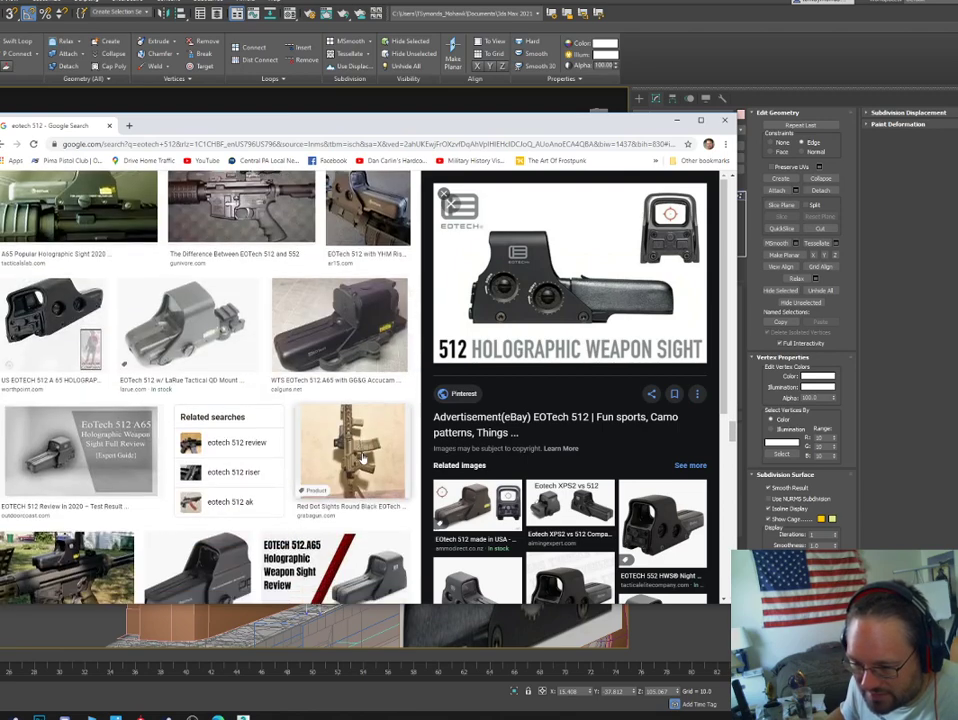
scroll(306, 476, down, 1)
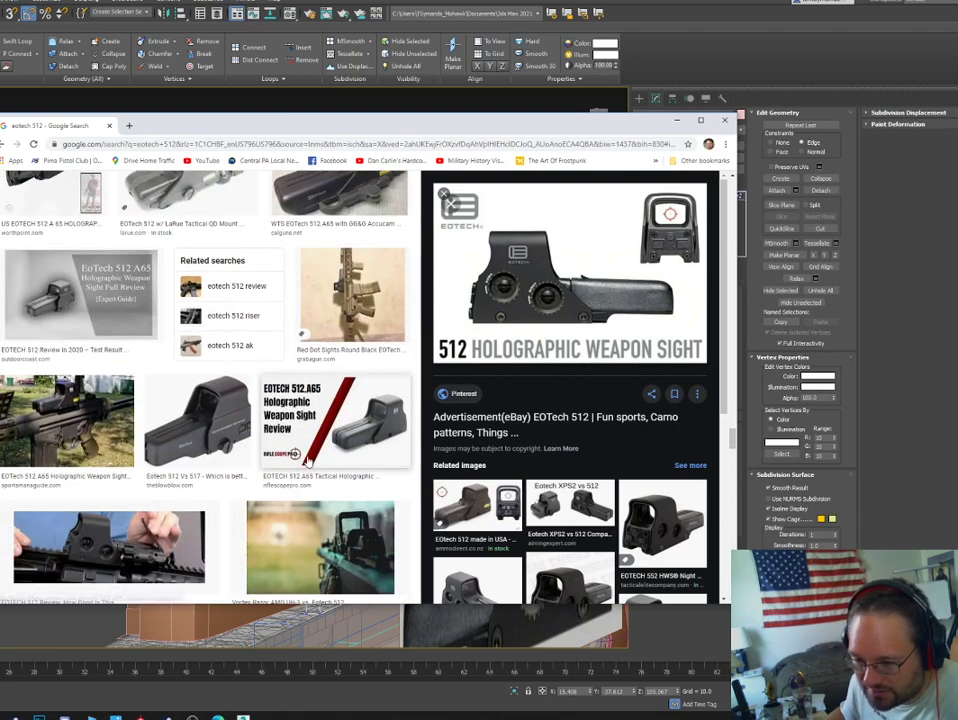
scroll(255, 347, down, 2)
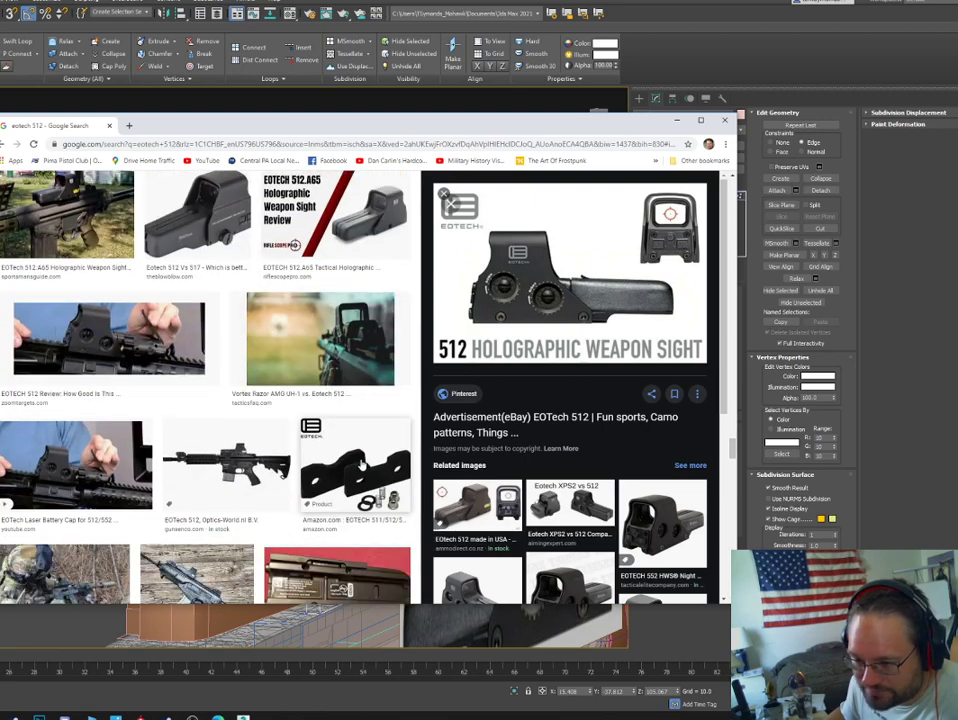
scroll(360, 470, down, 2)
scroll(359, 470, down, 3)
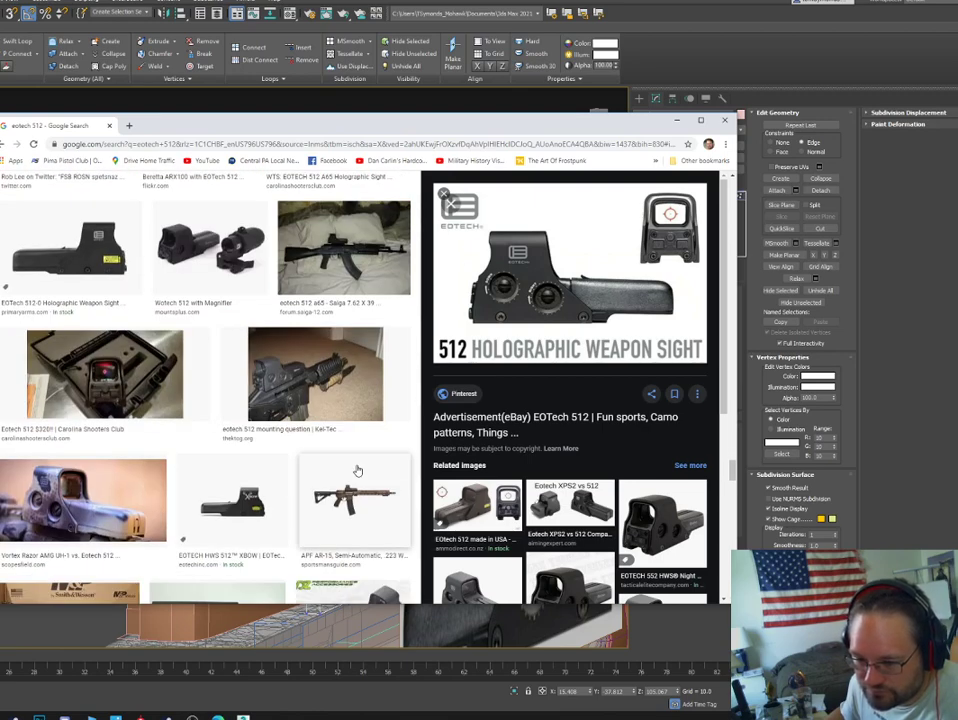
scroll(358, 470, down, 3)
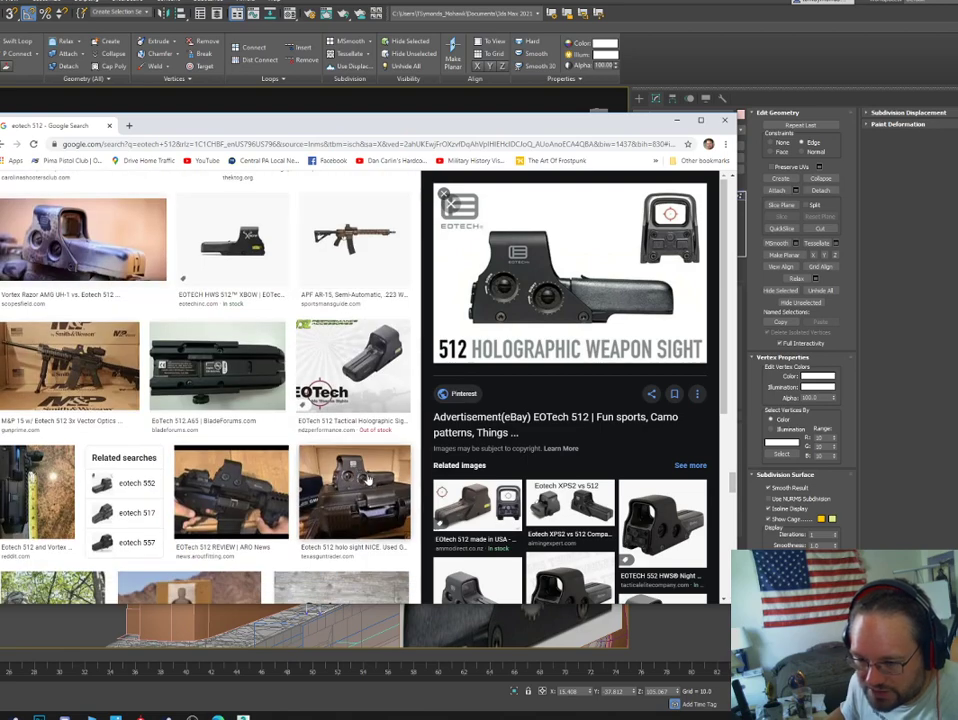
scroll(358, 474, down, 3)
scroll(368, 478, down, 3)
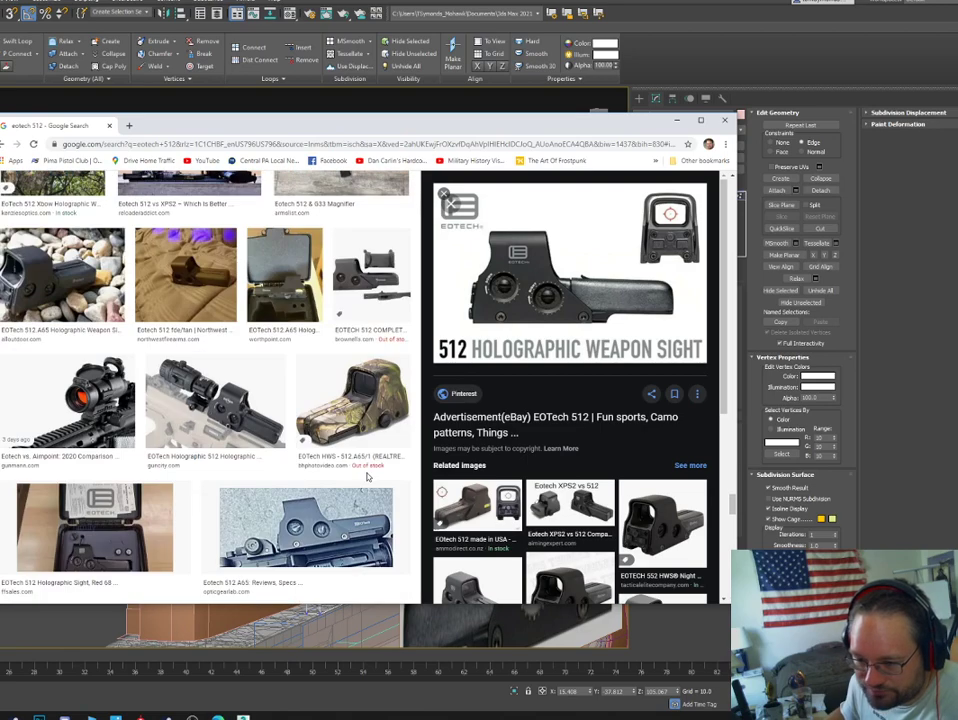
scroll(367, 477, down, 3)
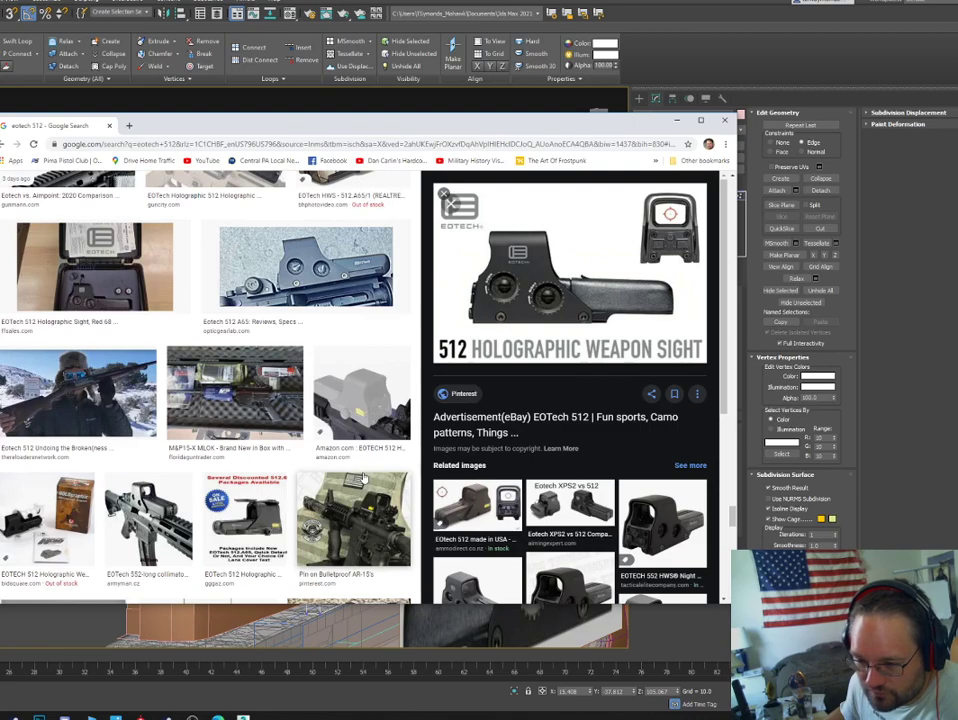
scroll(386, 463, up, 2)
scroll(386, 470, down, 10)
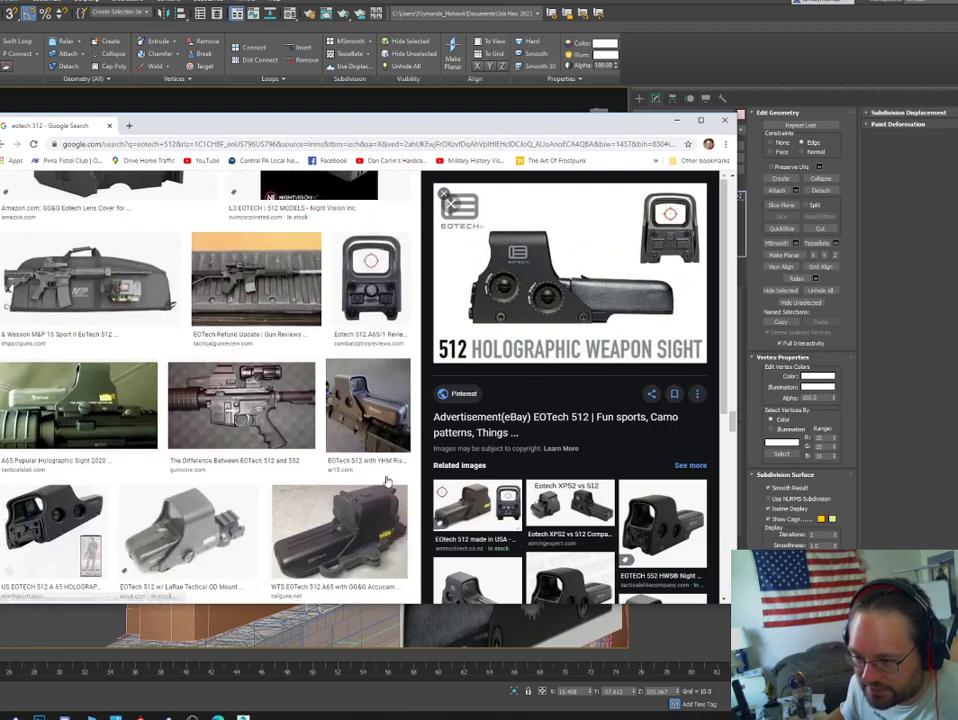
scroll(387, 480, up, 2)
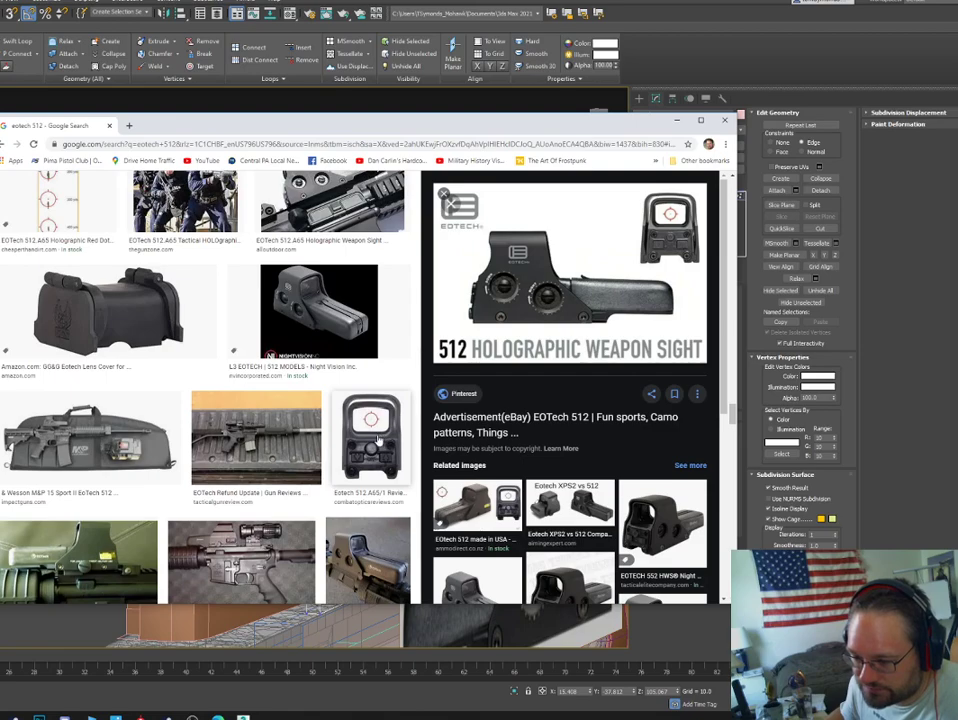
Open the Eotech 512.A65/1 Review image from Combat Optics Reviews, take it out of the browser as a reference, and return to 3ds Max.
click(386, 442)
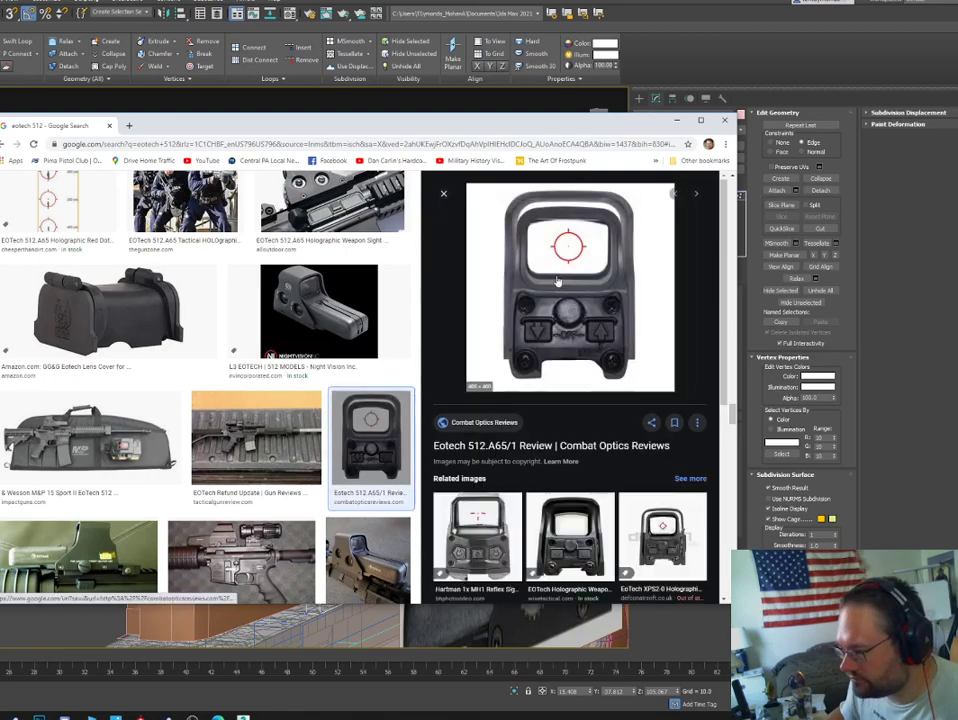
drag(561, 282, 400, 290)
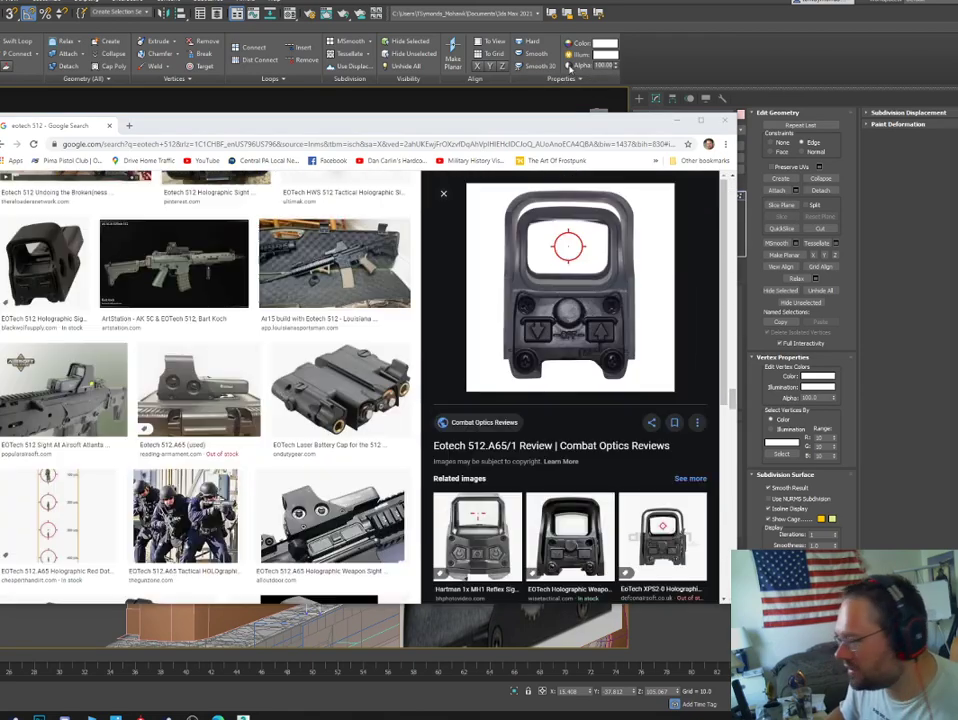
click(678, 120)
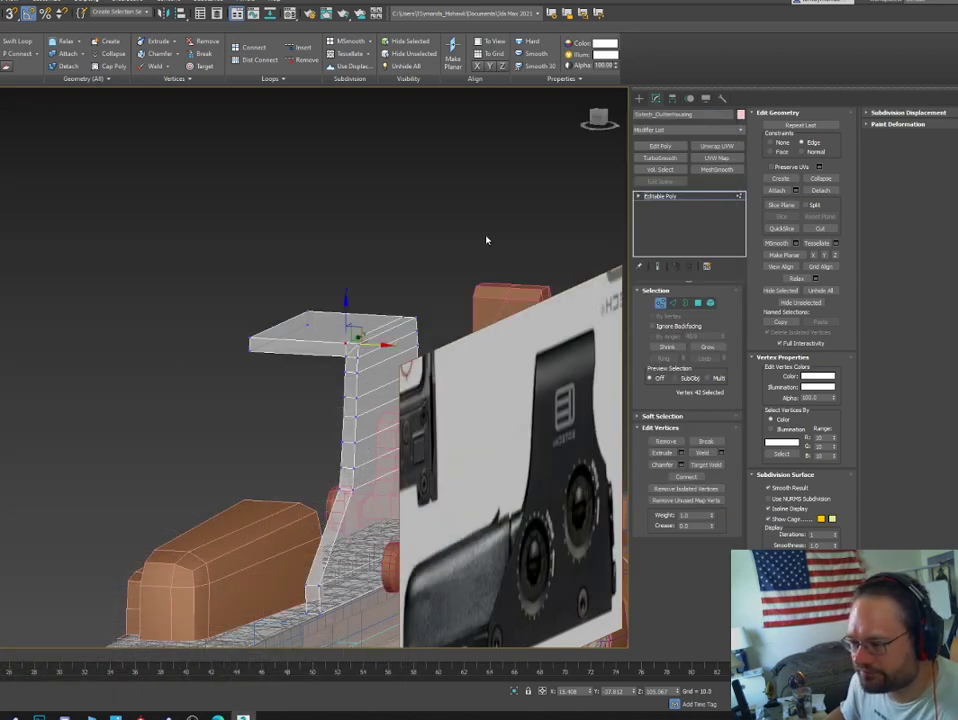
Leave vertex editing and copy the side-view reference plane, rotating the copy 90 degrees about Z so it stands perpendicular to the original.
key(1)
click(478, 392)
middle_drag(478, 392, 282, 363)
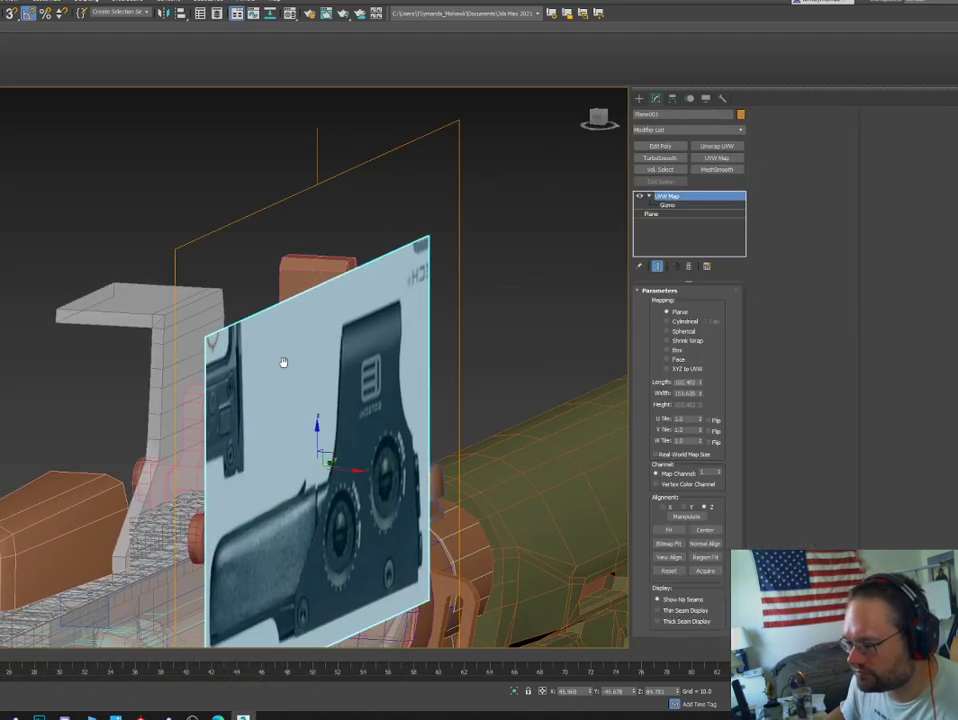
scroll(282, 363, down, 4)
key(e)
mouse_move(304, 421)
shift+mouse_down()
mouse_move(355, 421)
mouse_move(307, 416)
shift+mouse_up()
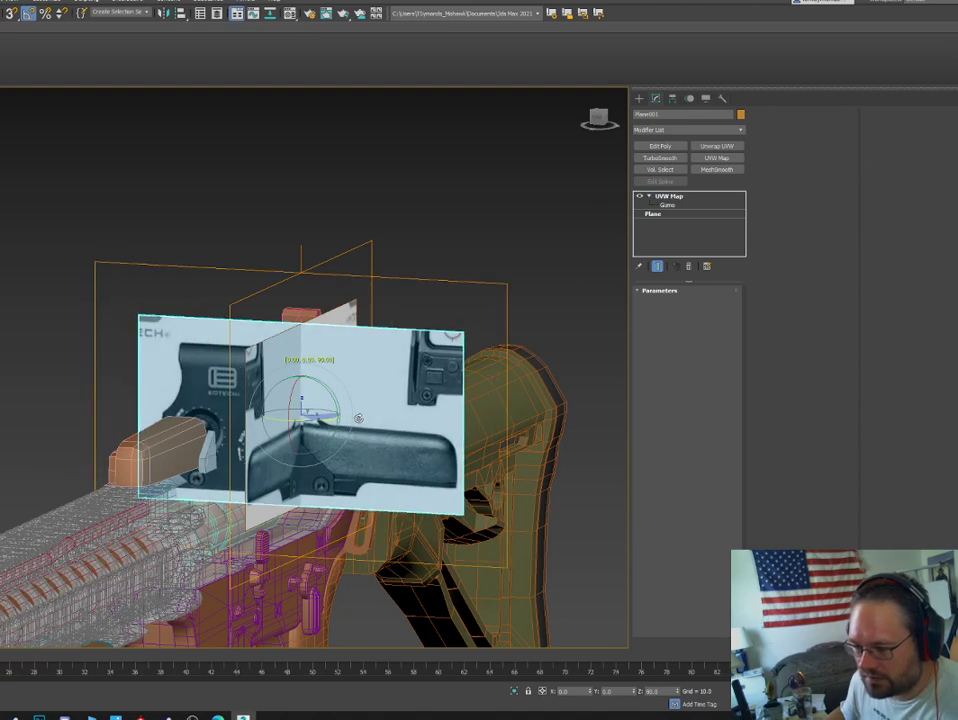
key(Return)
Move the copied reference plane horizontally away from the original to about X 28, Y 18, on the far side of the rifle.
alt+middle_drag(307, 416, 300, 396)
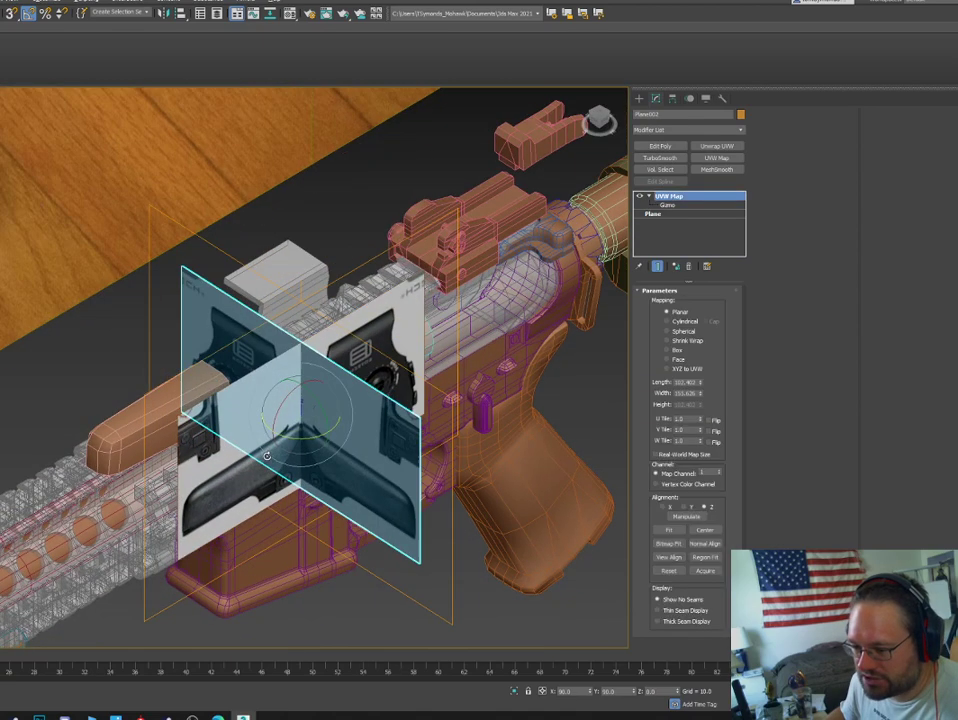
key(w)
mouse_move(300, 396)
mouse_down()
mouse_move(547, 256)
mouse_move(497, 218)
mouse_move(480, 263)
mouse_up()
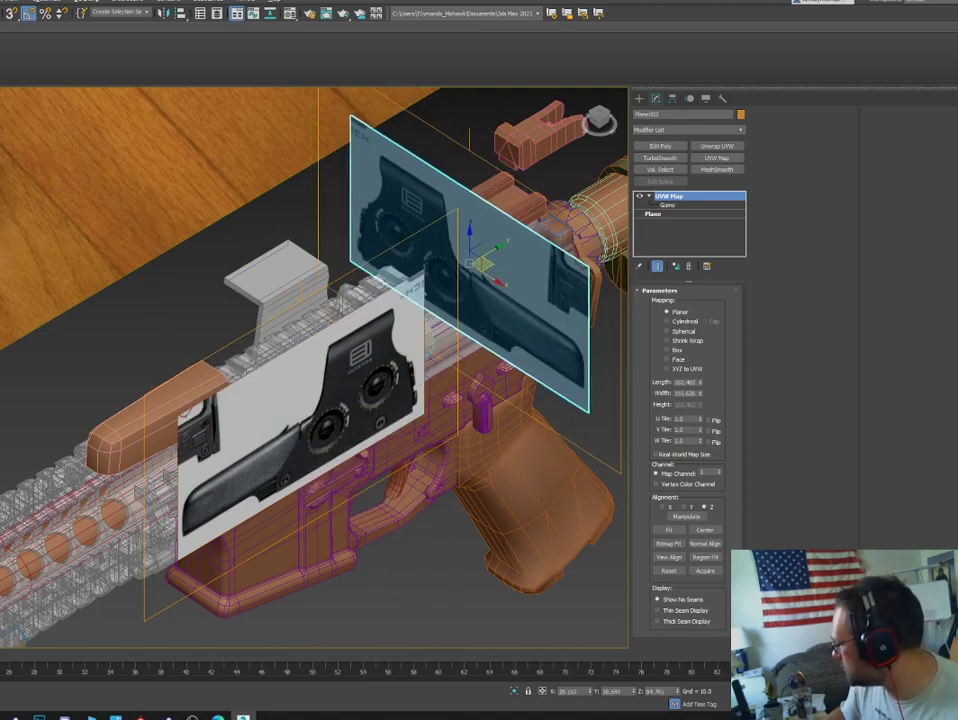
Apply the straight-on sight image to the copied plane and fit its UVW mapping to the bitmap's square proportions.
drag(640, 228, 505, 256)
middle_drag(466, 284, 397, 350)
alt+middle_drag(397, 350, 400, 318)
click(677, 549)
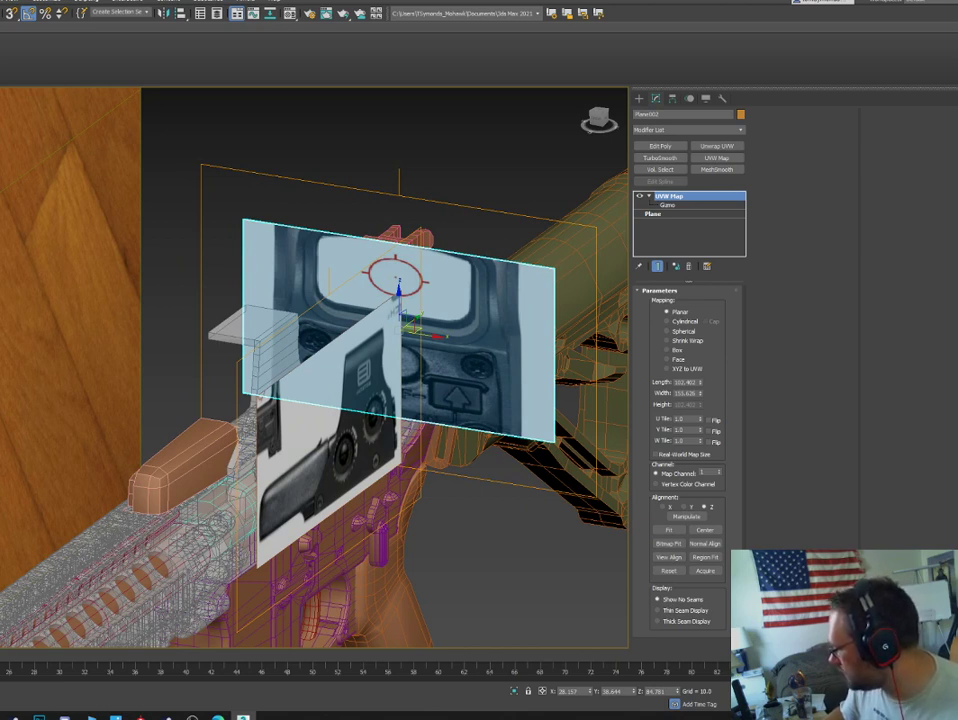
key(ctrl+z)
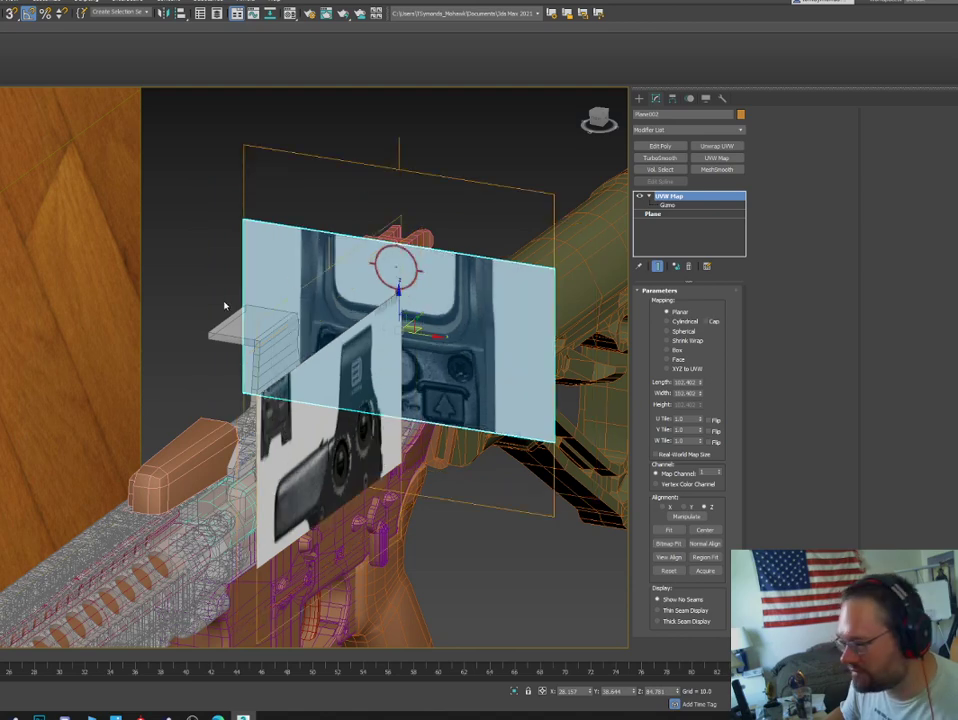
Try resizing the copied plane's UVW Map gizmo.
click(667, 206)
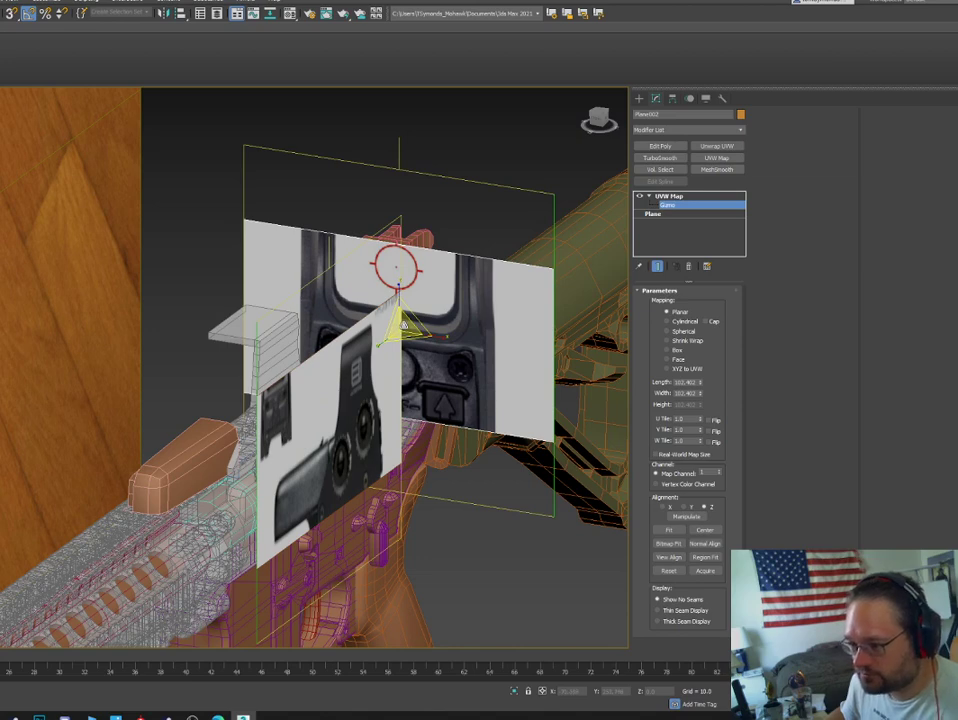
drag(403, 325, 411, 355)
key(ctrl+z)
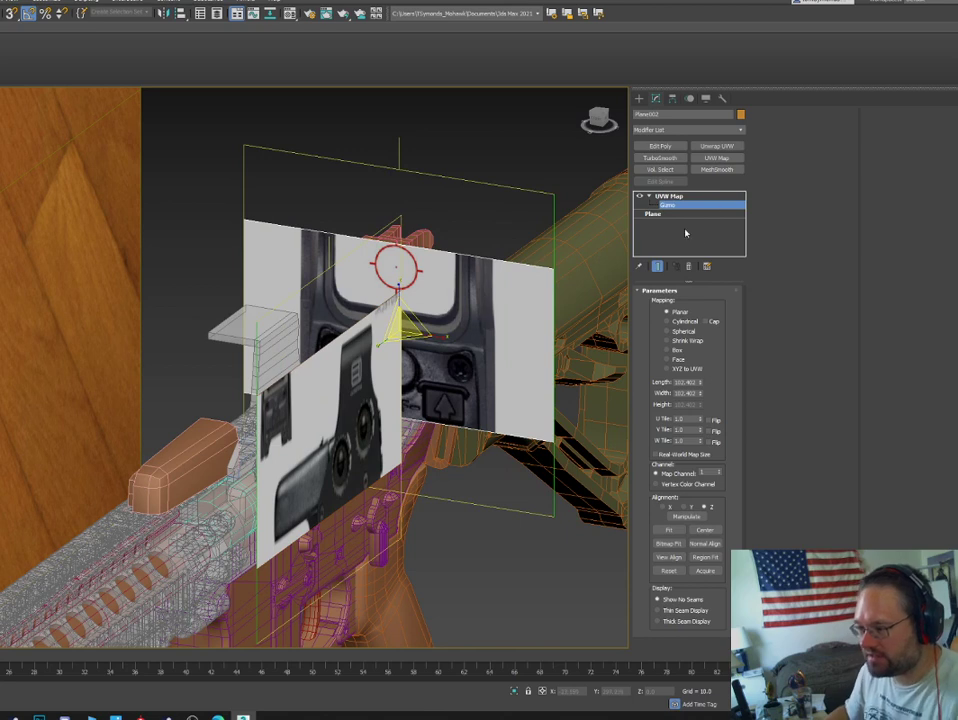
Leave gizmo editing and delete the copied end-view plane.
click(669, 196)
click(640, 99)
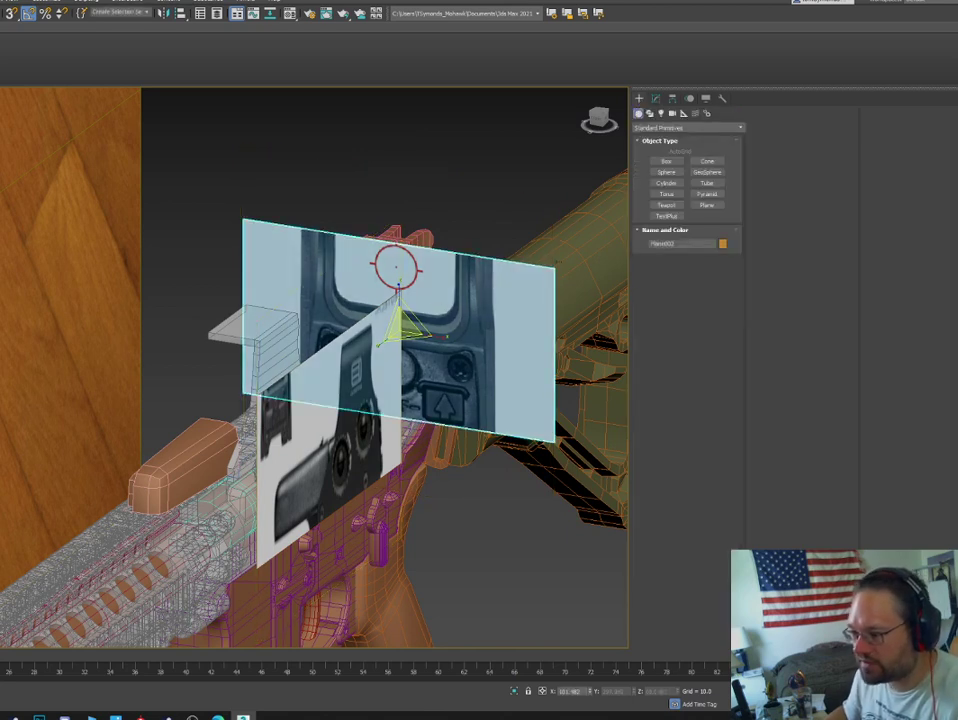
click(665, 161)
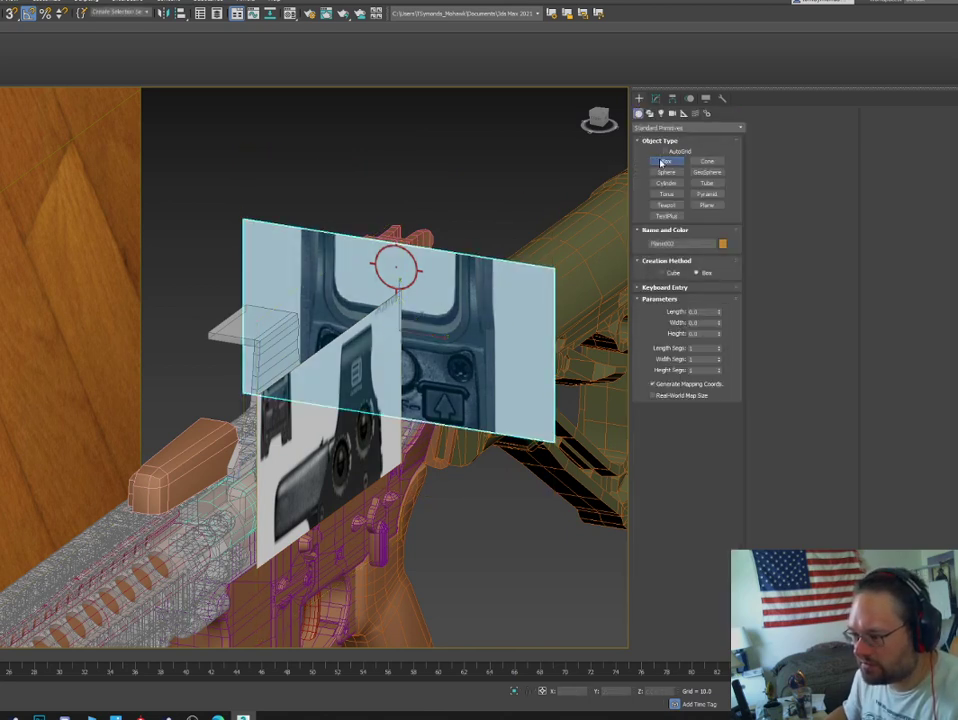
right_click(470, 421)
key(Delete)
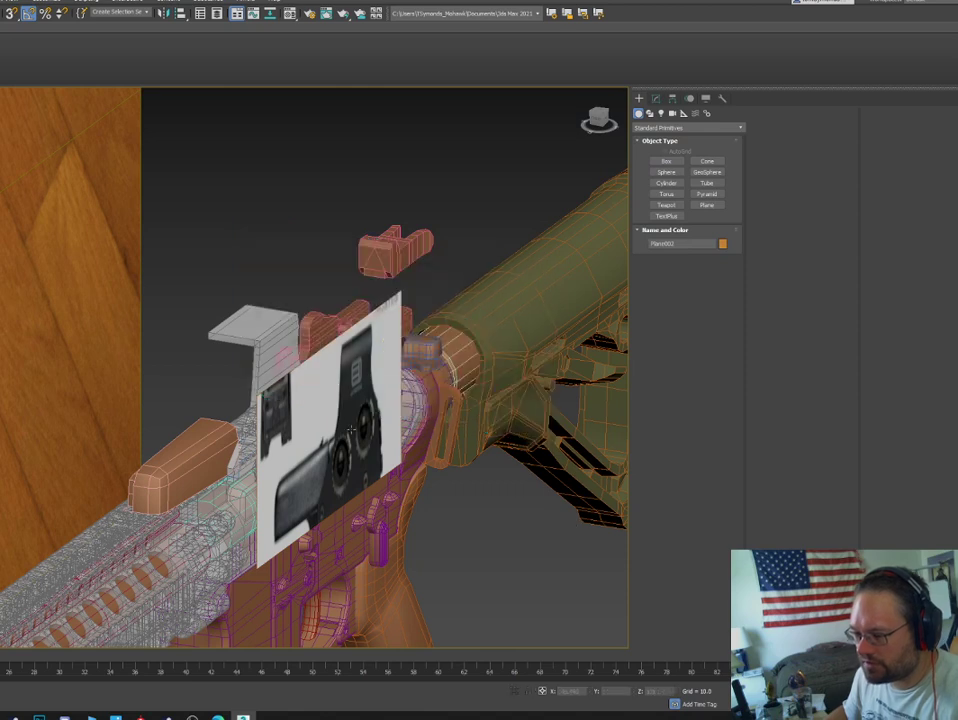
Create a fresh copy of the side-view reference plane rotated 90 degrees about Z and apply the straight-on sight image to it.
click(335, 438)
shift+drag(258, 322, 305, 230)
click(260, 318)
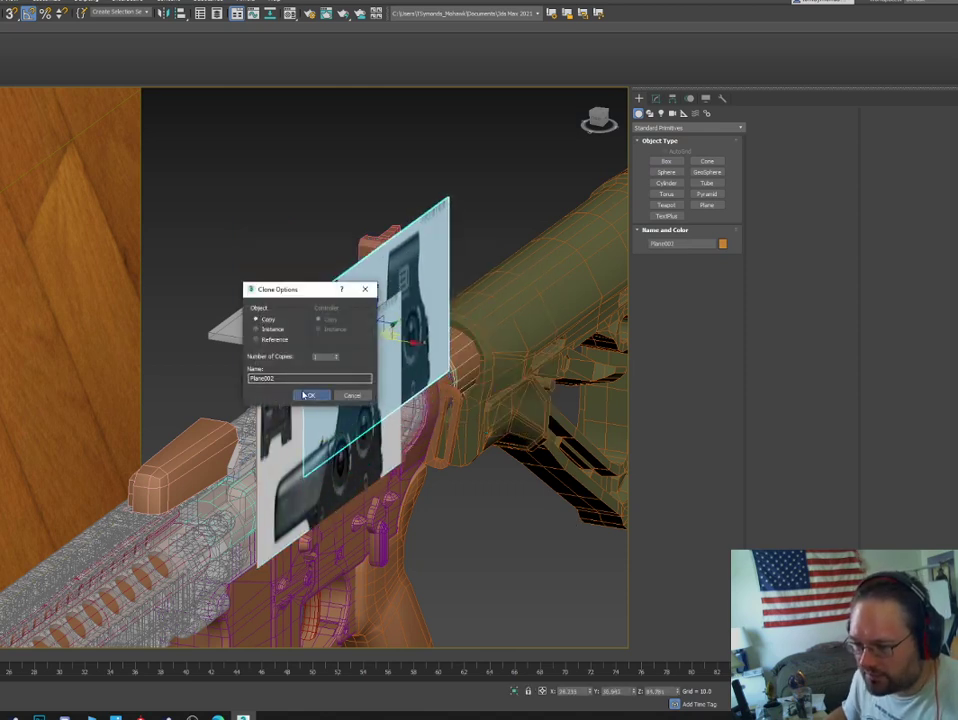
click(310, 395)
mouse_move(399, 365)
mouse_down()
mouse_move(421, 342)
mouse_move(445, 342)
mouse_up()
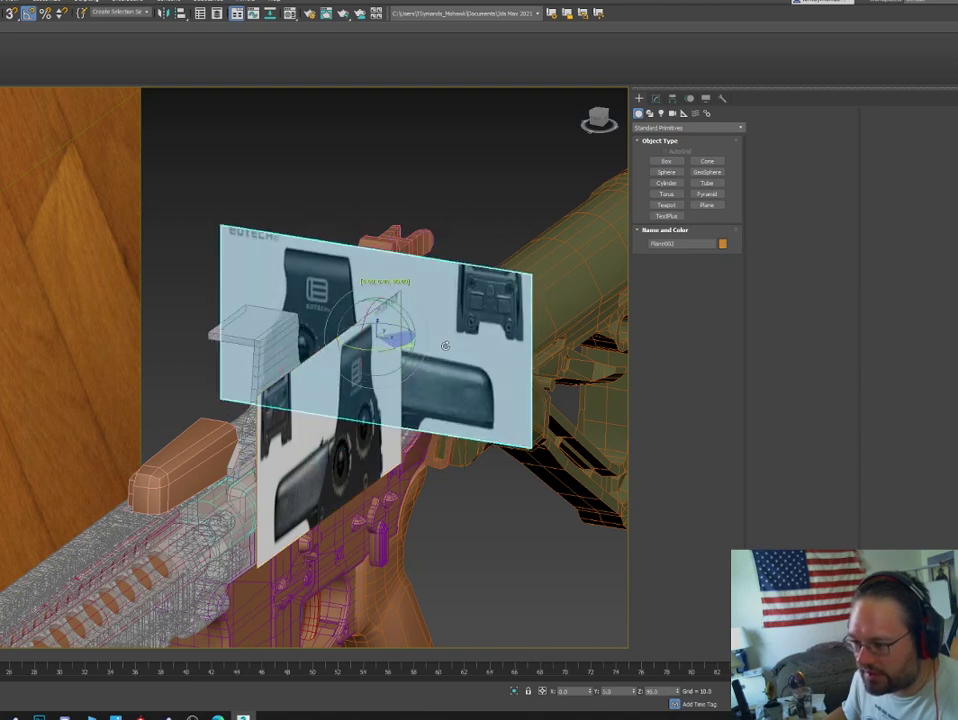
drag(538, 152, 289, 284)
click(658, 99)
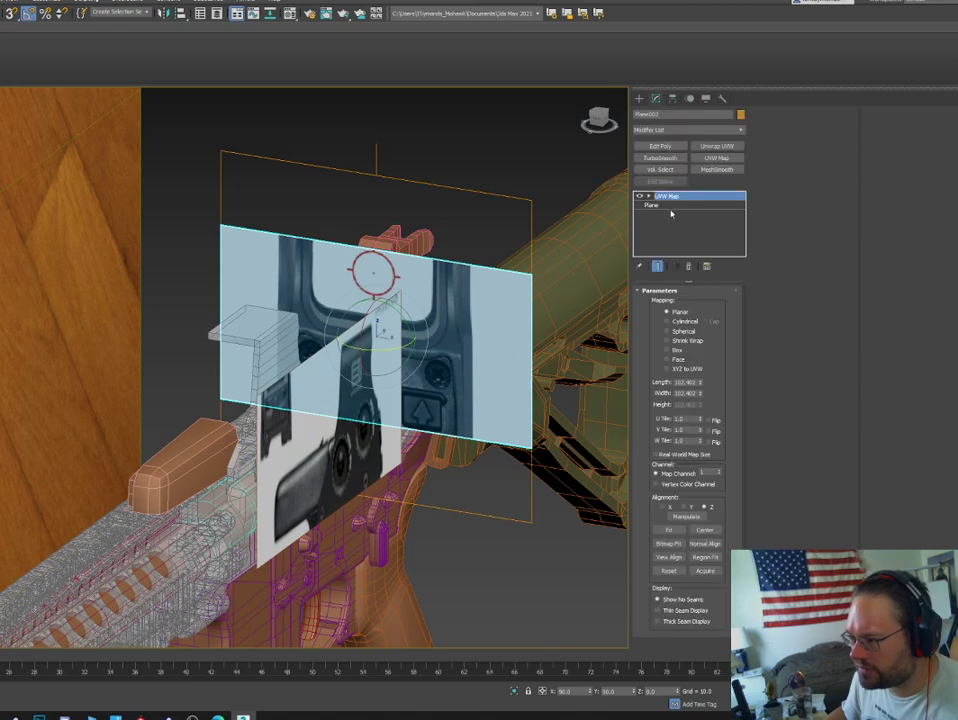
Try scaling the whole end-view plane down uniformly to about 70 percent.
key(r)
drag(384, 333, 394, 358)
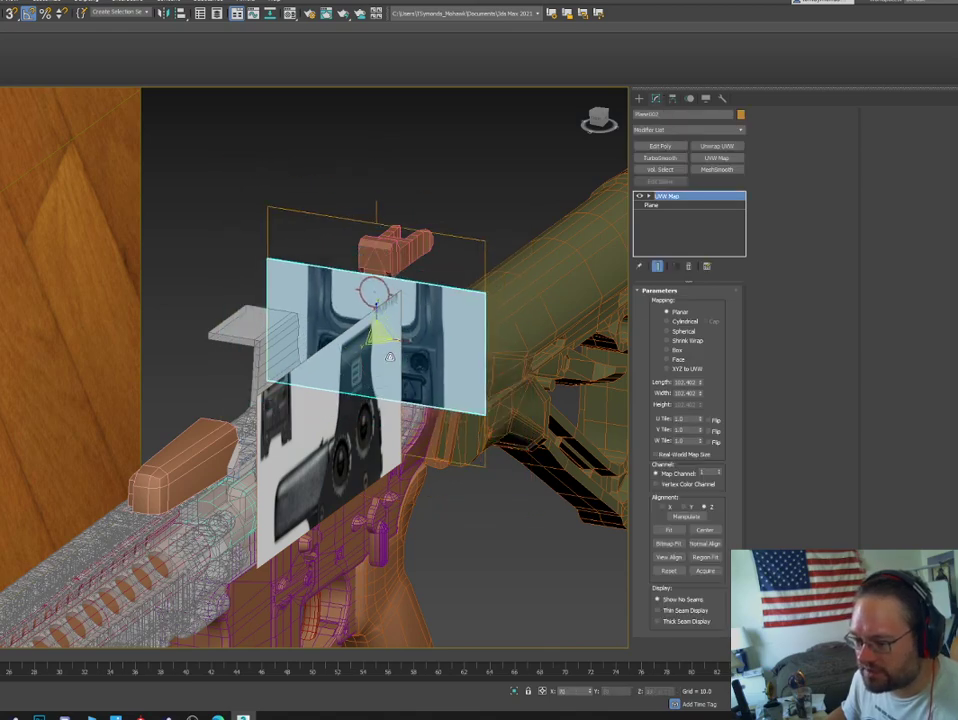
key(ctrl+z)
Scale the end-view plane's UVW Map gizmo down uniformly until the complete sight fits within the plane's height.
click(648, 196)
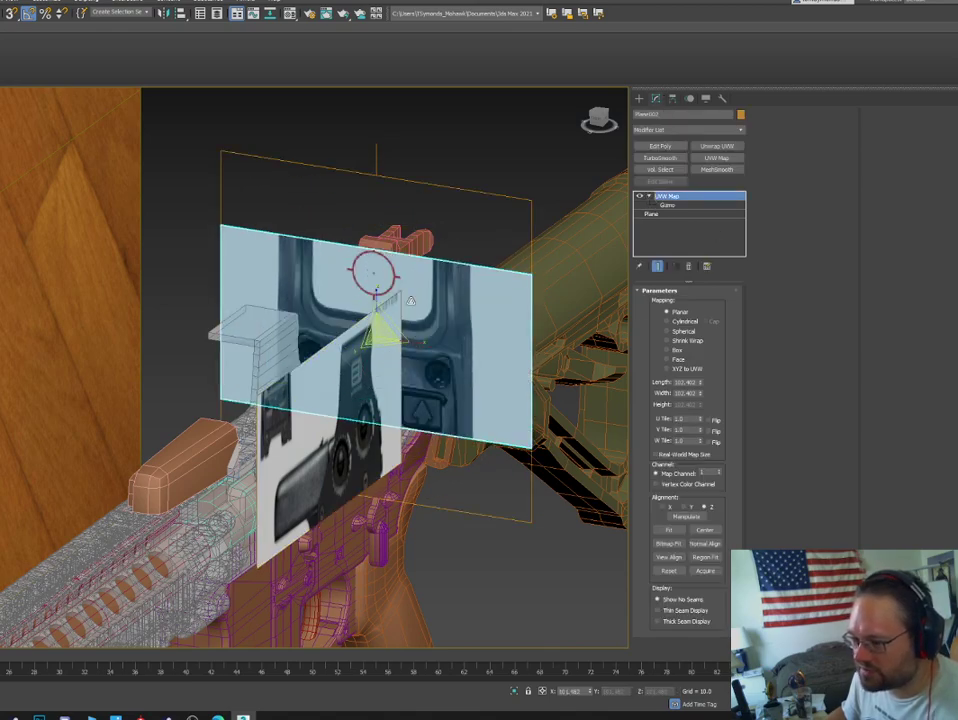
alt+middle_drag(407, 297, 433, 287)
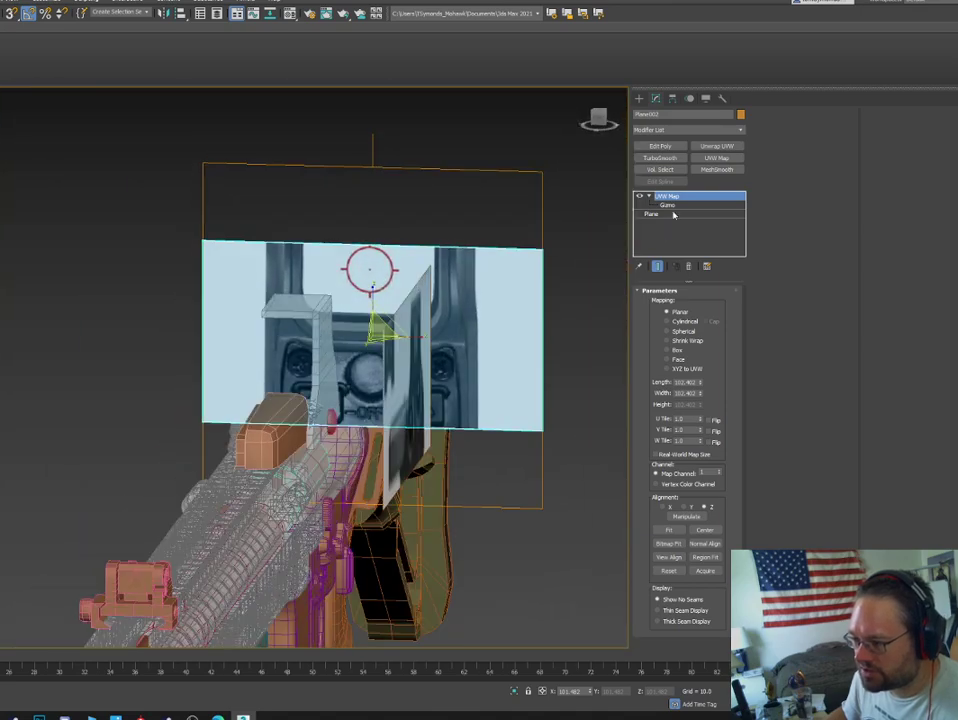
click(671, 206)
click(598, 119)
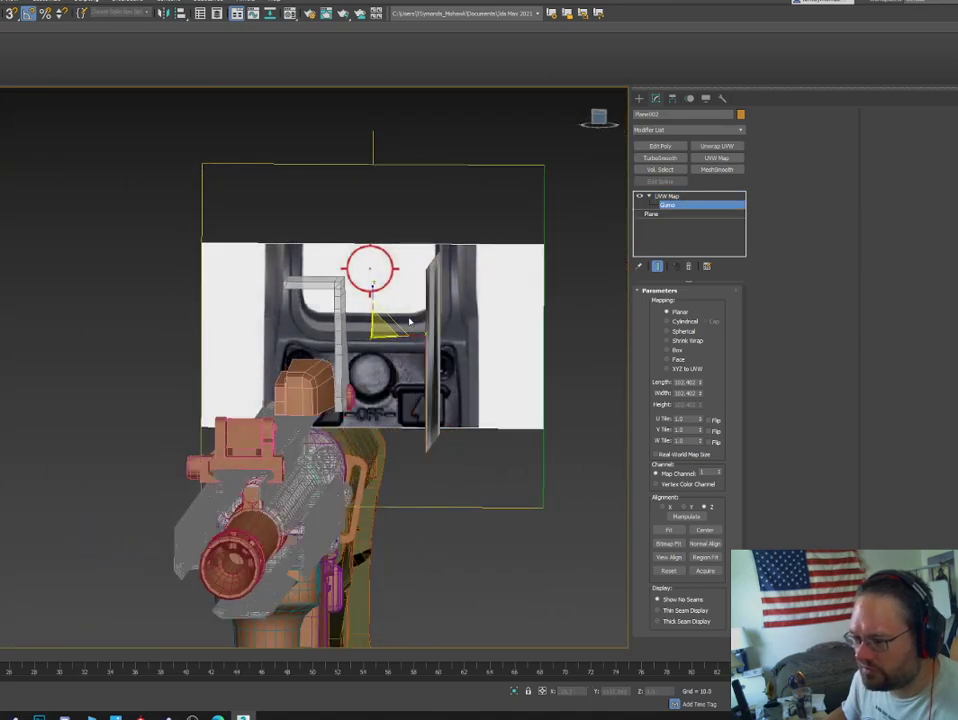
drag(380, 328, 420, 383)
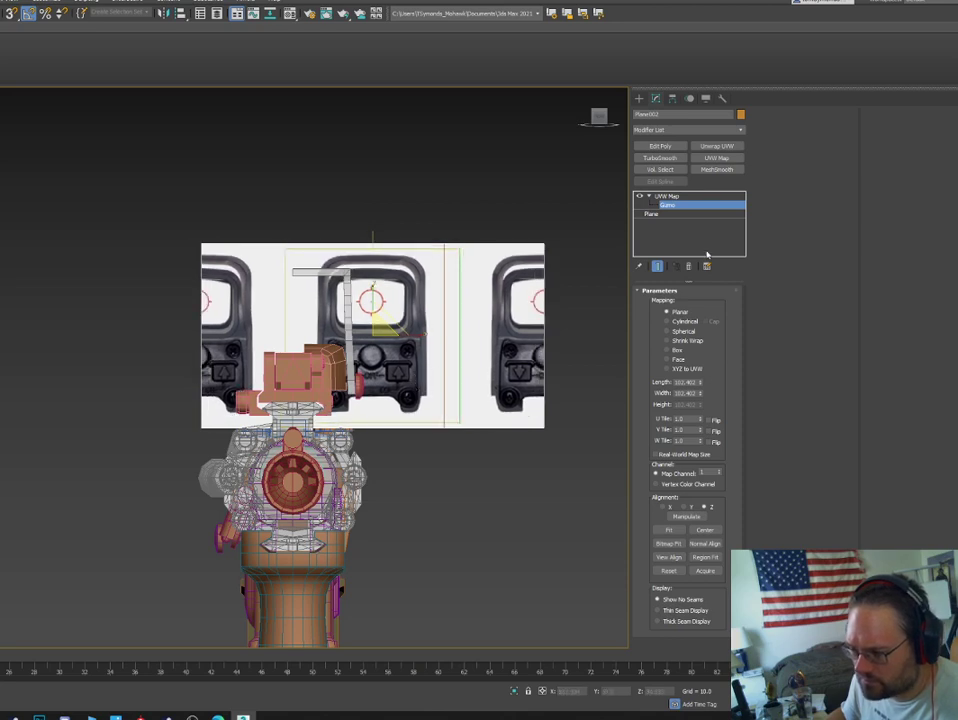
Leave gizmo editing and move the end-view plane horizontally to about X 0.342, centring the sight over the rifle.
click(692, 197)
drag(409, 338, 328, 338)
scroll(308, 410, up, 6)
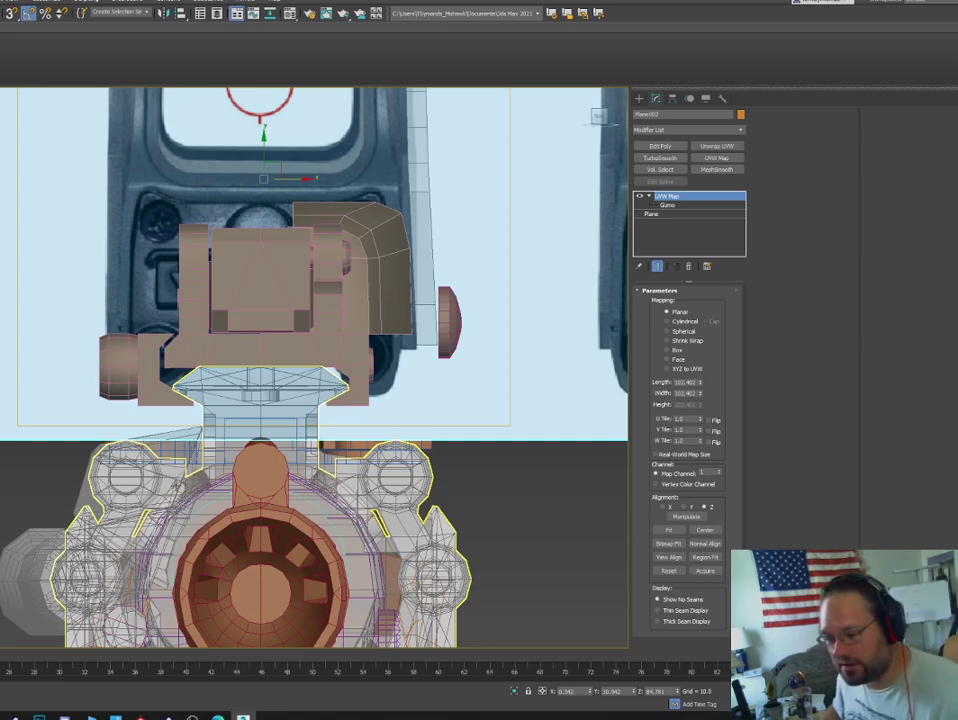
Examine the quad rail's top corner vertices from the front to compare the rail width with the sight image's mount.
middle_drag(328, 388, 336, 326)
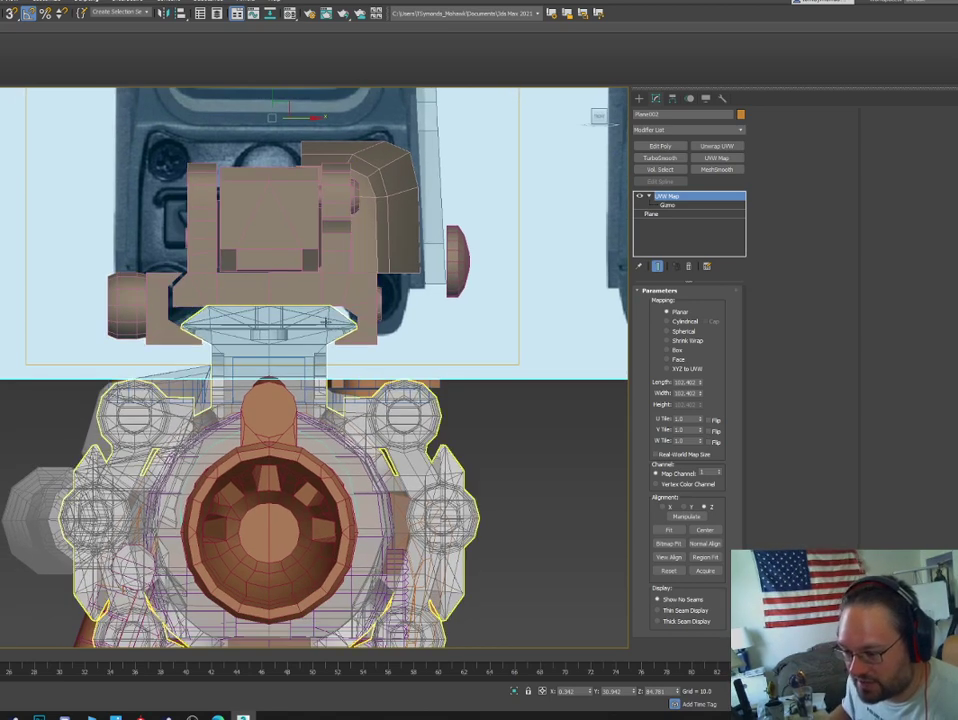
click(317, 321)
key(1)
scroll(376, 318, up, 3)
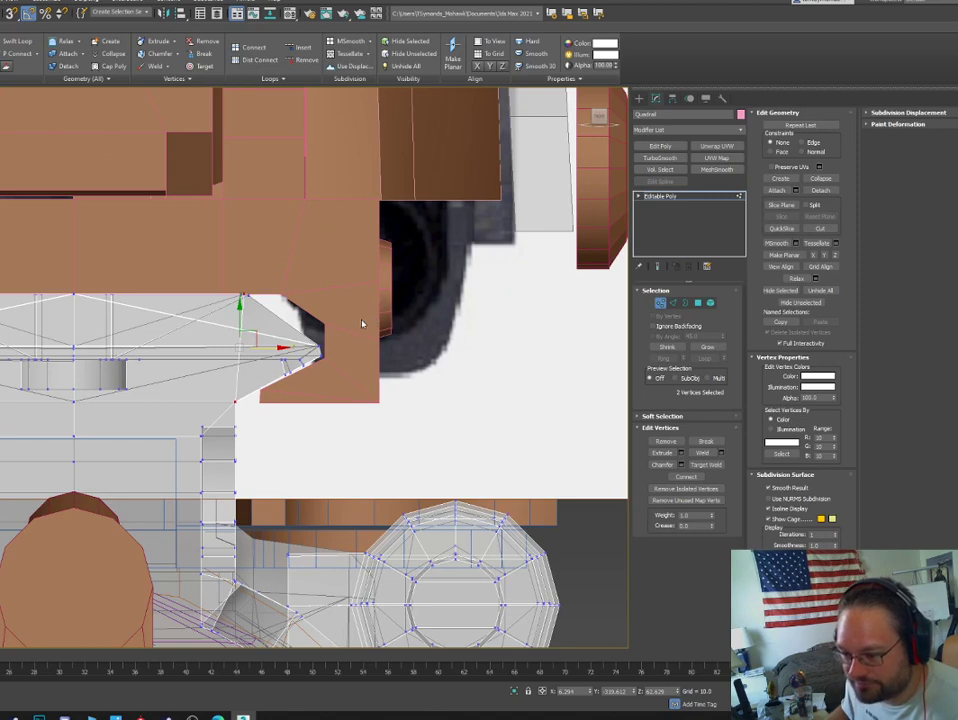
scroll(361, 323, down, 3)
middle_drag(63, 335, 116, 327)
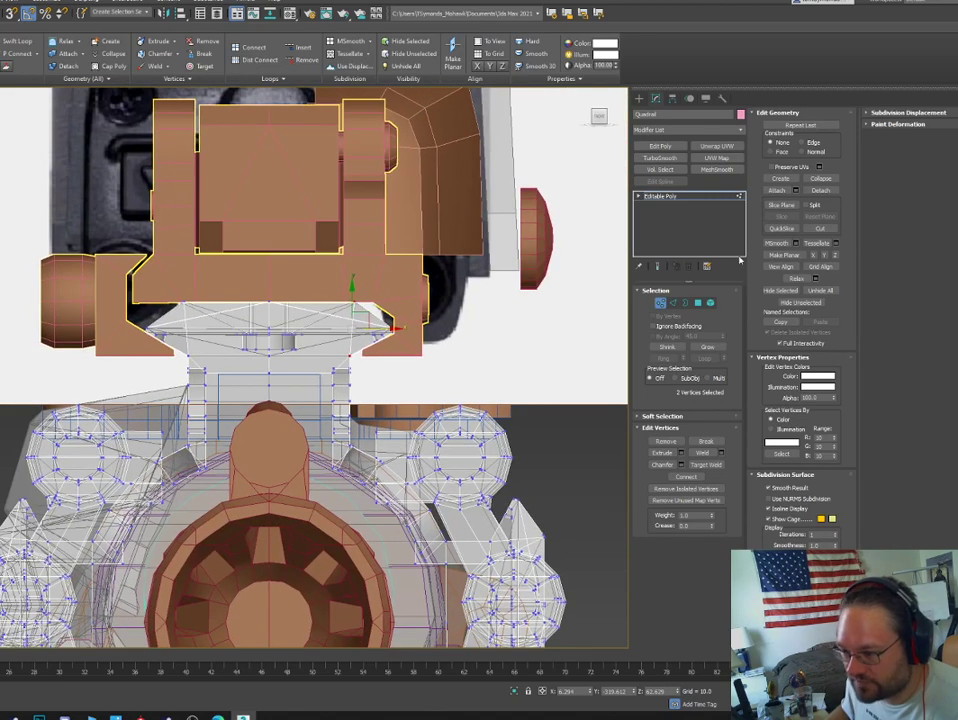
click(662, 303)
Reselect the end-view plane and reposition it slightly lower, with the sight image centred over the rail.
click(478, 314)
scroll(479, 314, down, 2)
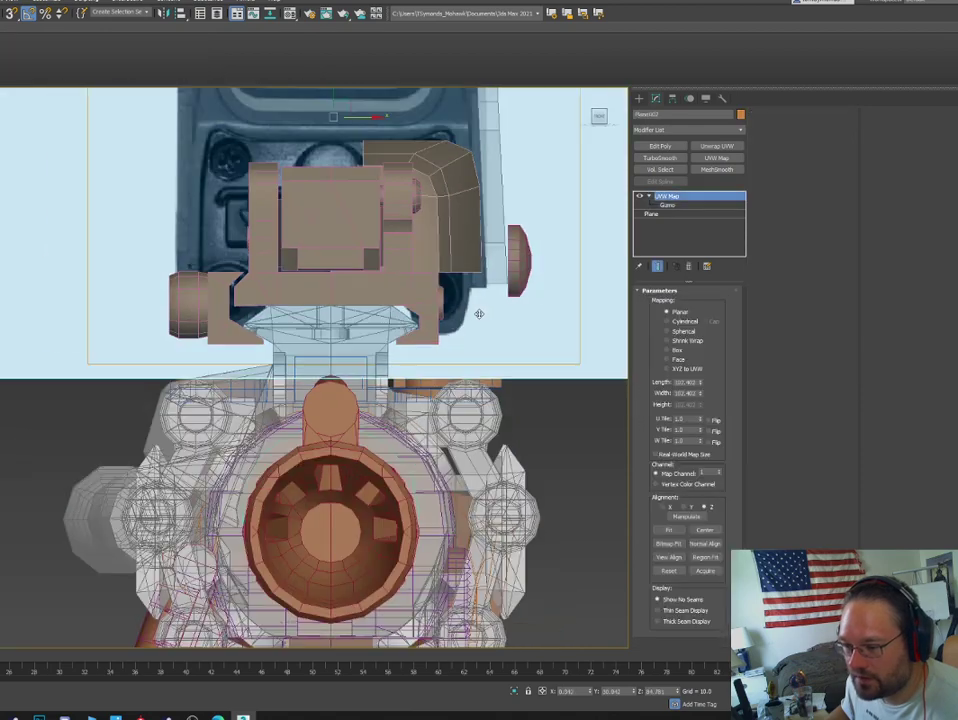
scroll(290, 300, down, 3)
scroll(290, 305, up, 4)
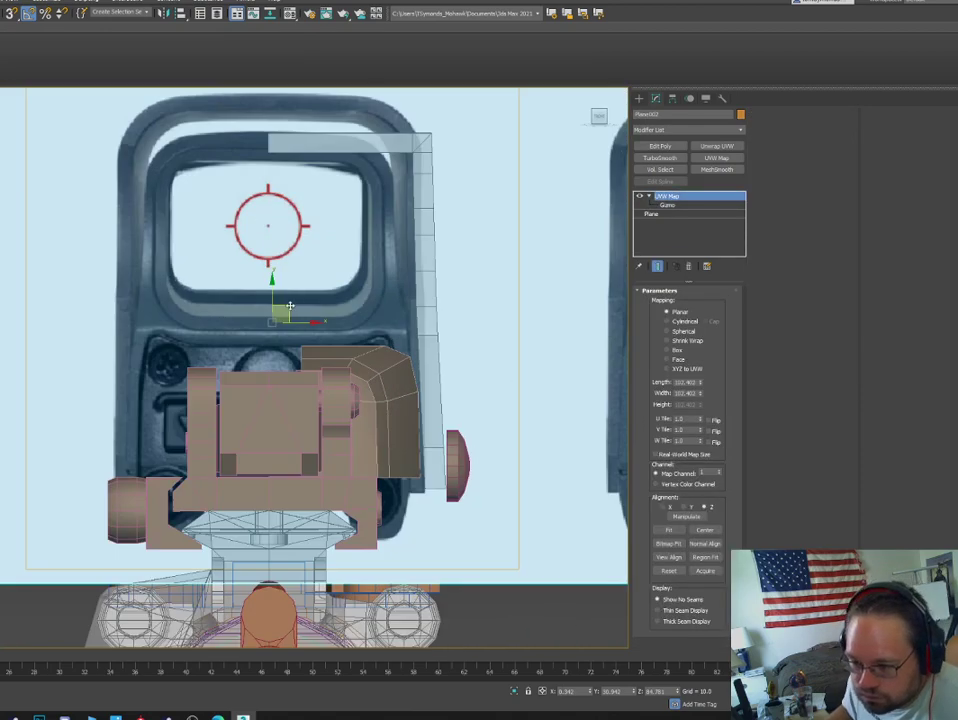
drag(290, 305, 506, 328)
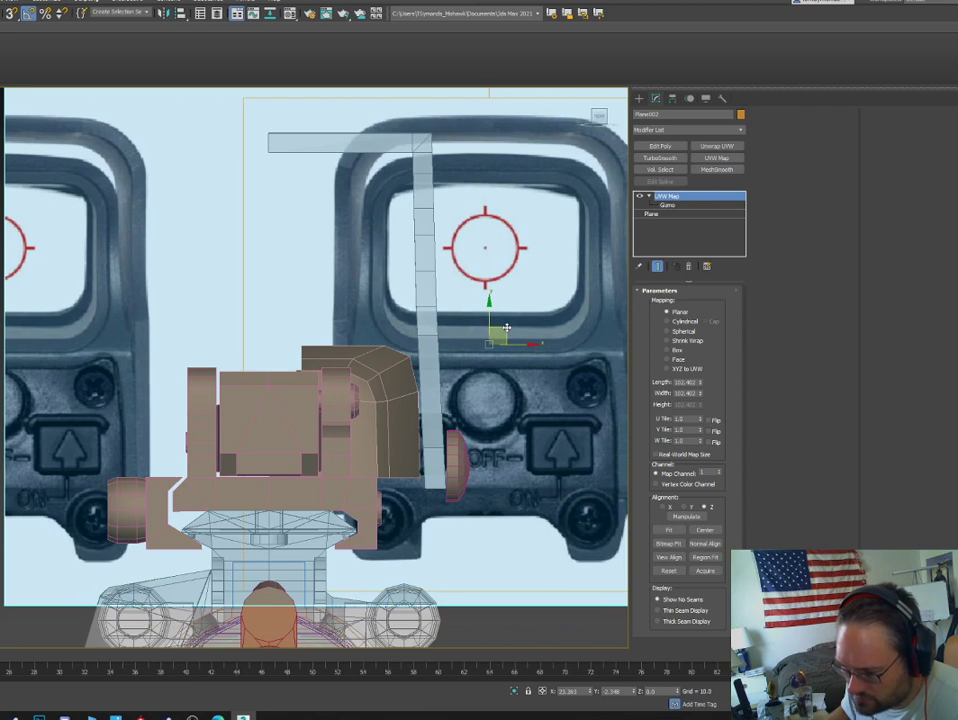
drag(507, 328, 276, 328)
Scale the end-view plane uniformly to about 107.66 percent, matching its sight to the one in the side-view reference.
key(r)
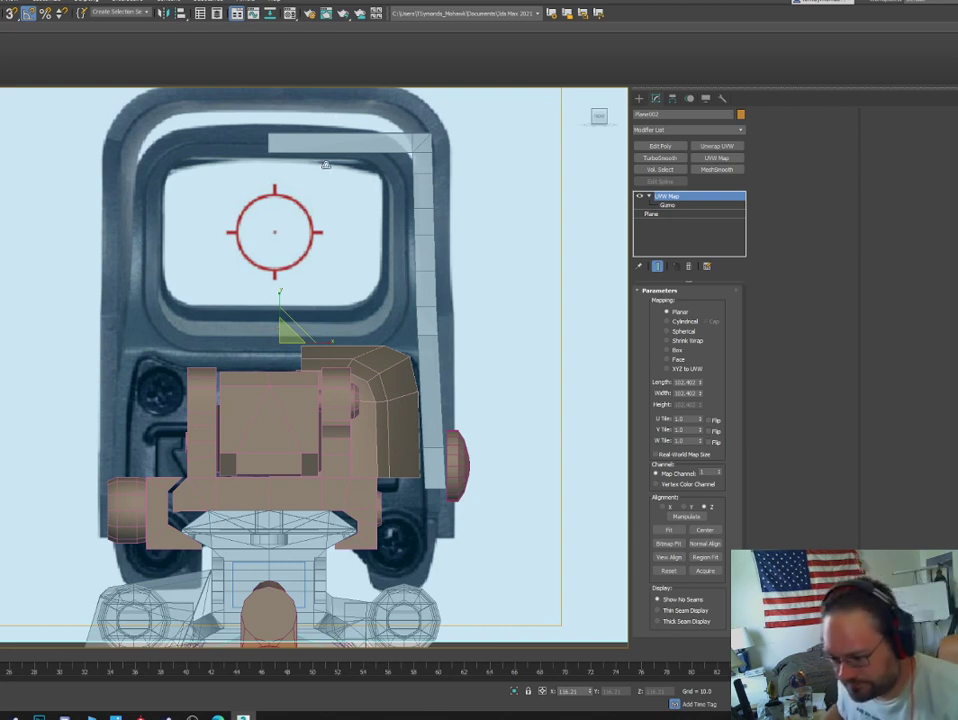
drag(287, 338, 283, 339)
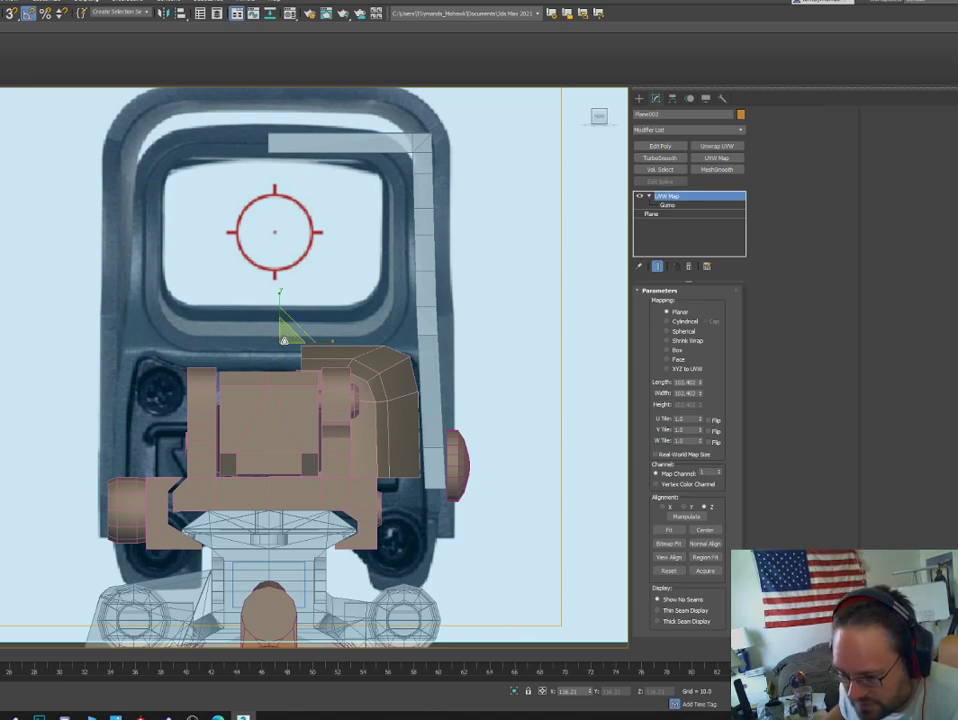
scroll(290, 345, down, 6)
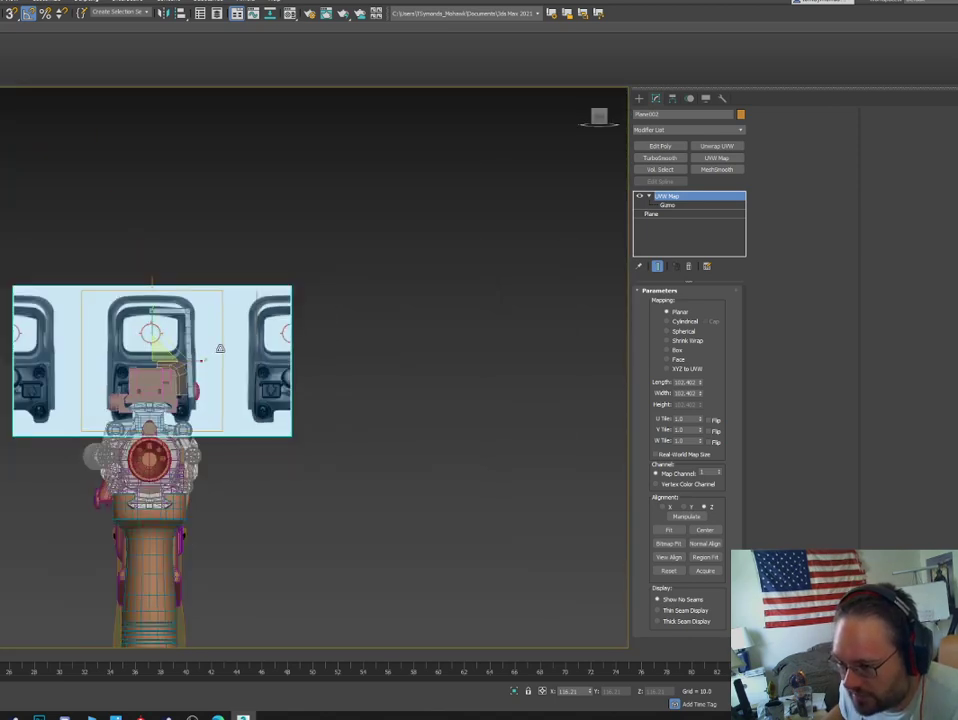
scroll(221, 349, up, 3)
click(597, 117)
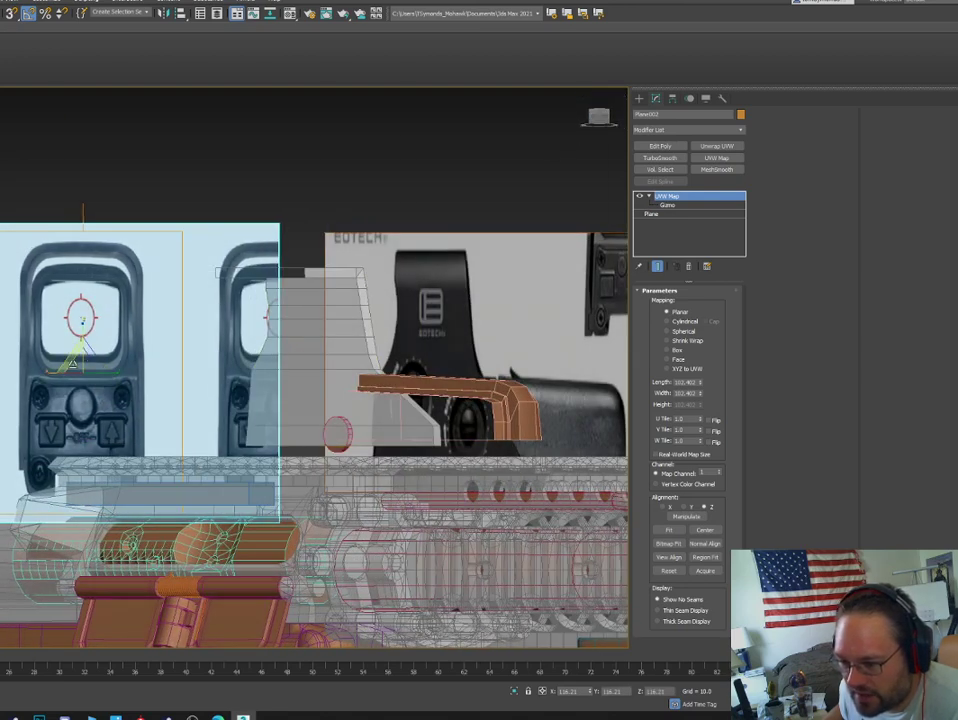
drag(86, 362, 87, 370)
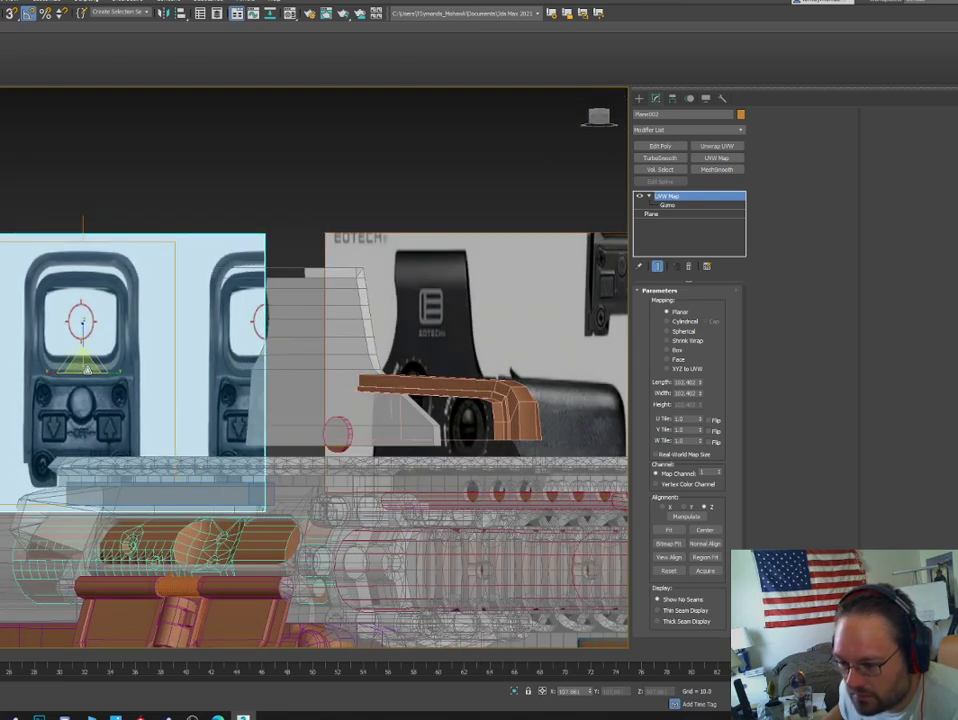
Slide the end-view plane about 44 units along Y toward the side-view reference and hide the quad rail.
middle_drag(478, 342, 417, 325)
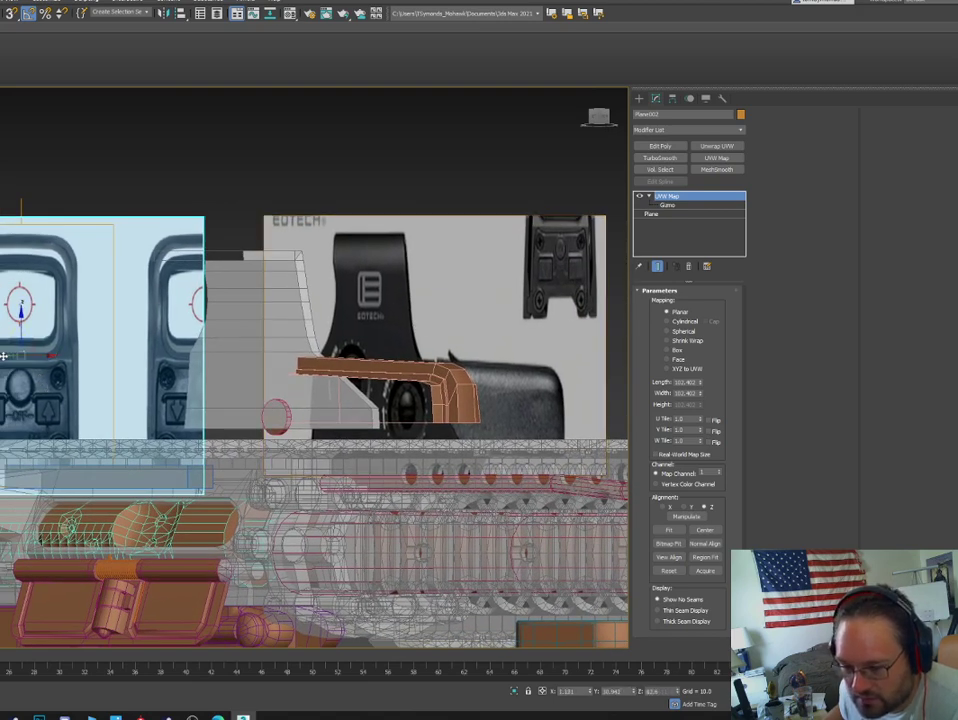
drag(6, 355, 149, 369)
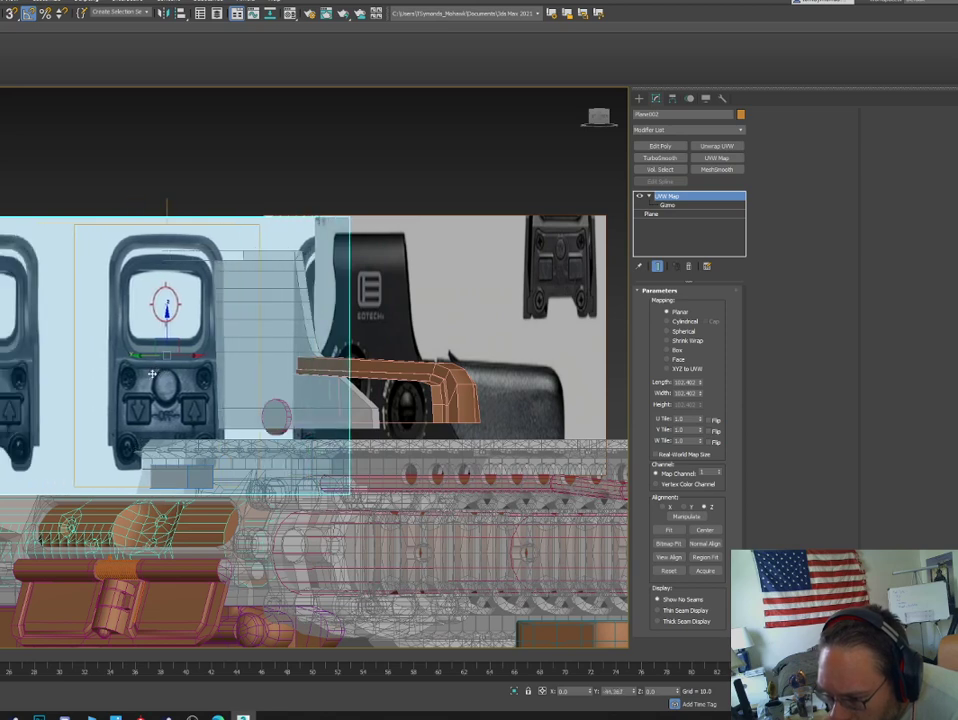
click(506, 499)
right_click(507, 481)
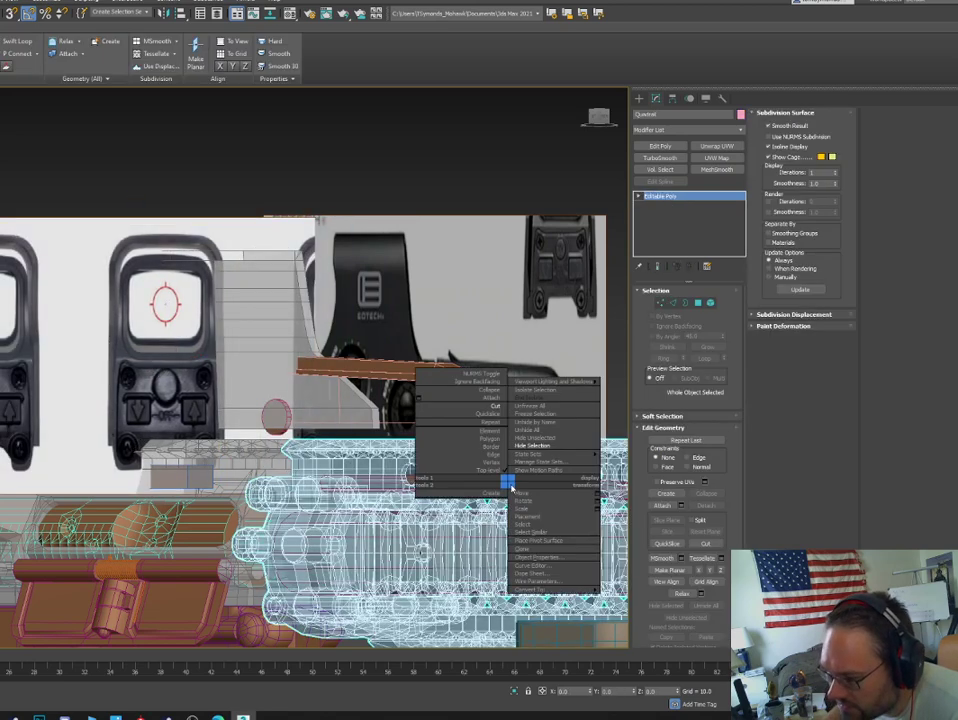
click(522, 447)
Slide the end-view plane slightly farther along Y so its sight sits closer to the housing model.
click(171, 338)
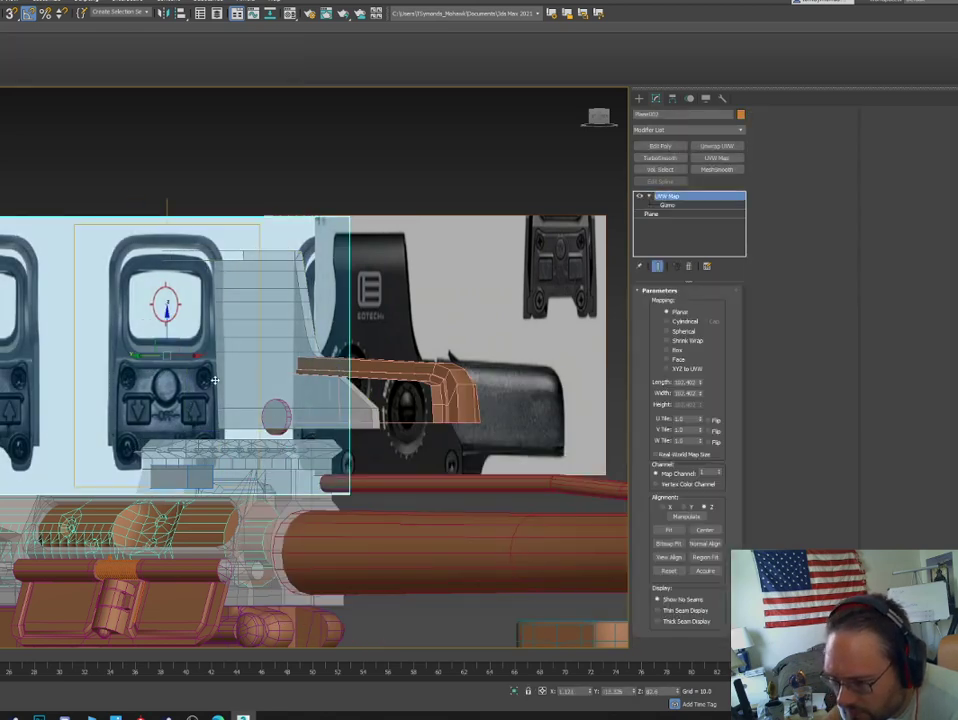
drag(151, 367, 185, 347)
key(ctrl+z)
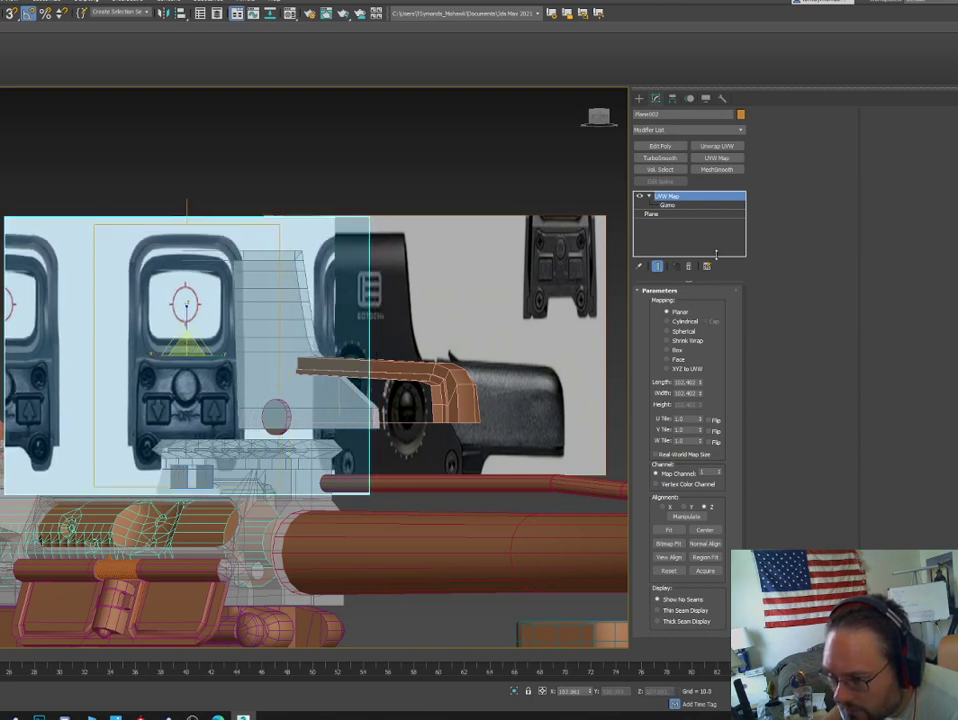
Scale and shift the end-view plane's UVW mapping gizmo so its sight image matches the height of the side-view sight.
click(698, 206)
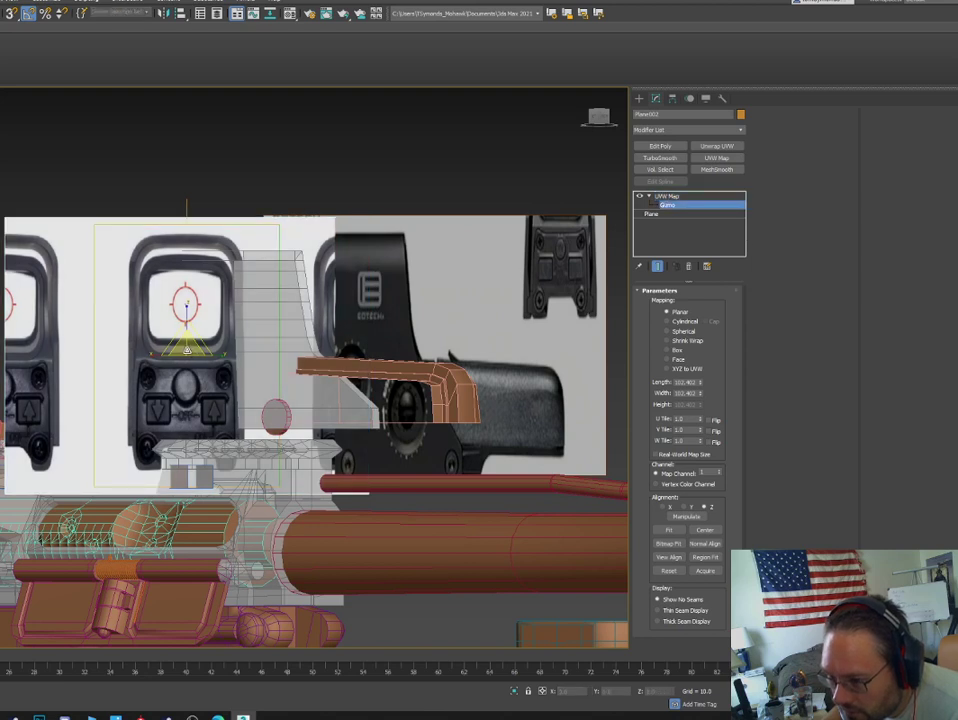
drag(187, 349, 179, 347)
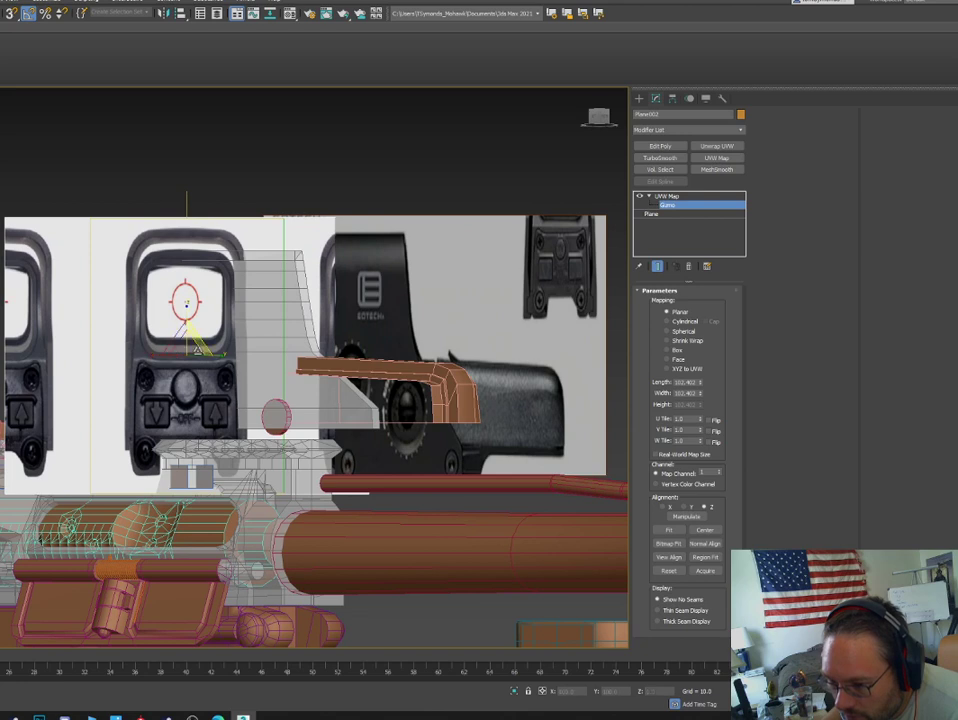
key(w)
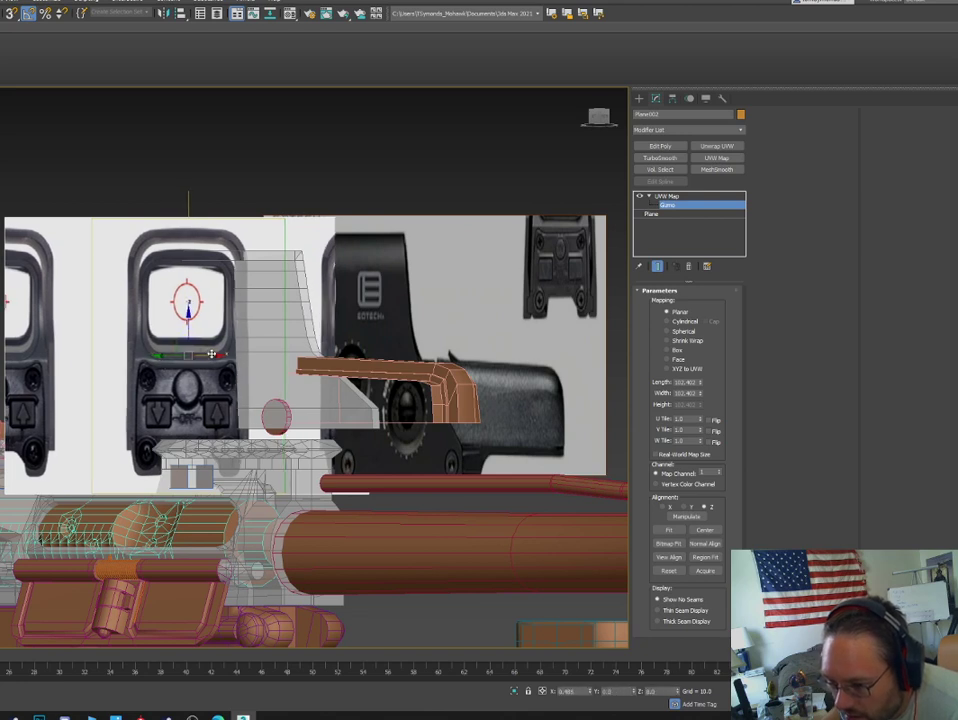
drag(207, 356, 291, 328)
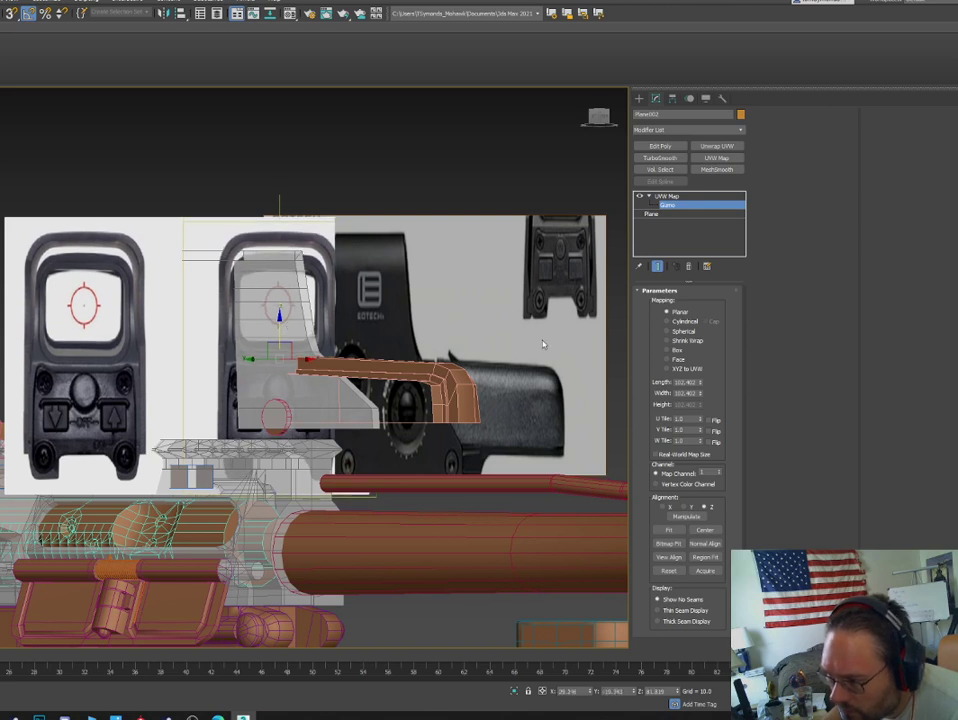
key(e)
key(r)
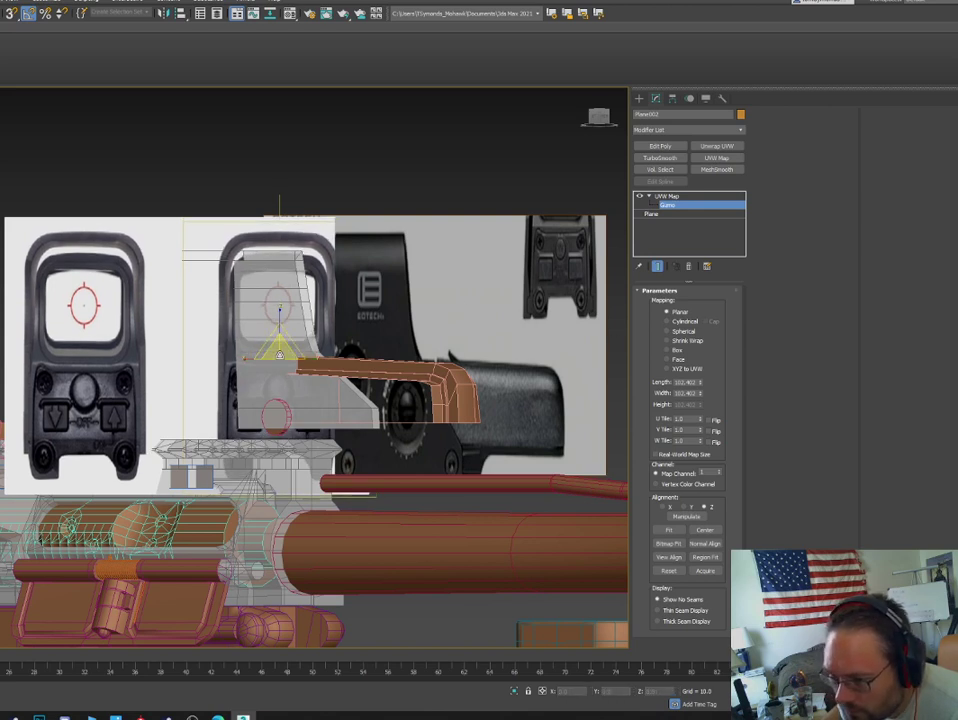
mouse_move(282, 350)
mouse_down()
mouse_move(294, 363)
mouse_move(279, 356)
mouse_up()
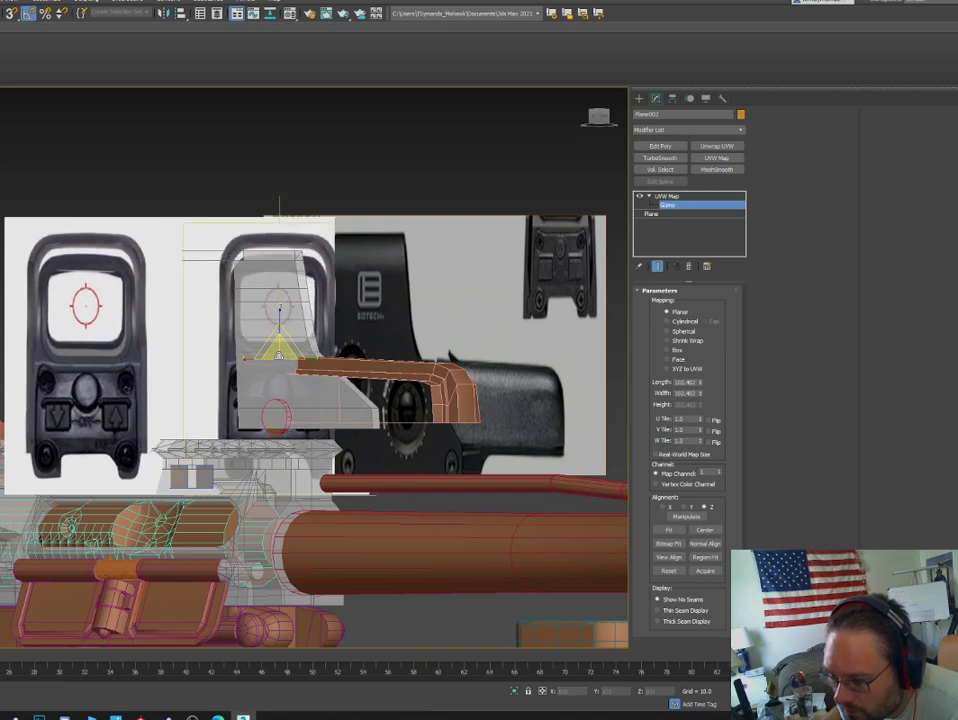
Finish the gizmo edit and hide the thin red rod running below the side-view reference.
click(689, 203)
click(444, 484)
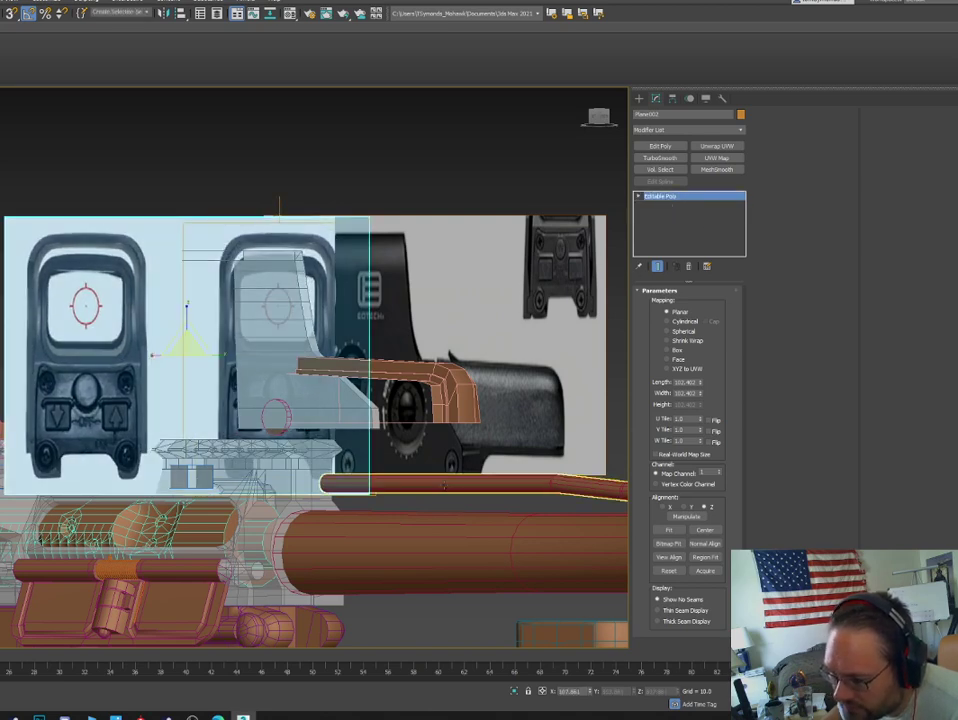
right_click(443, 484)
click(451, 470)
Raise the end-view plane slightly and shift its mapping gizmo sideways so a sight image is centred over the rail.
click(177, 290)
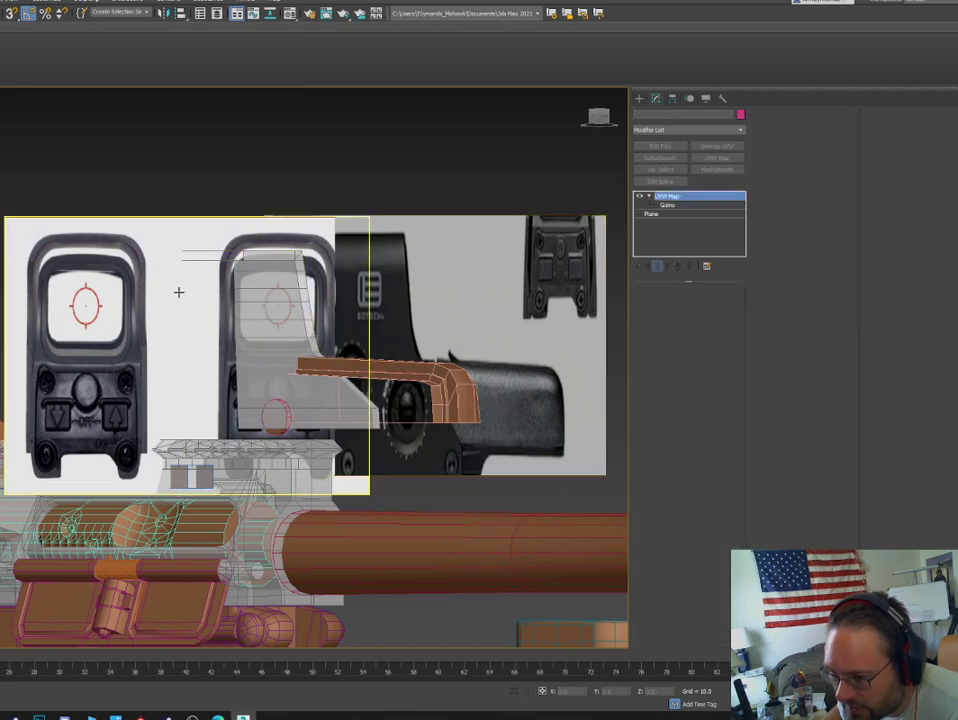
drag(181, 352, 185, 324)
key(w)
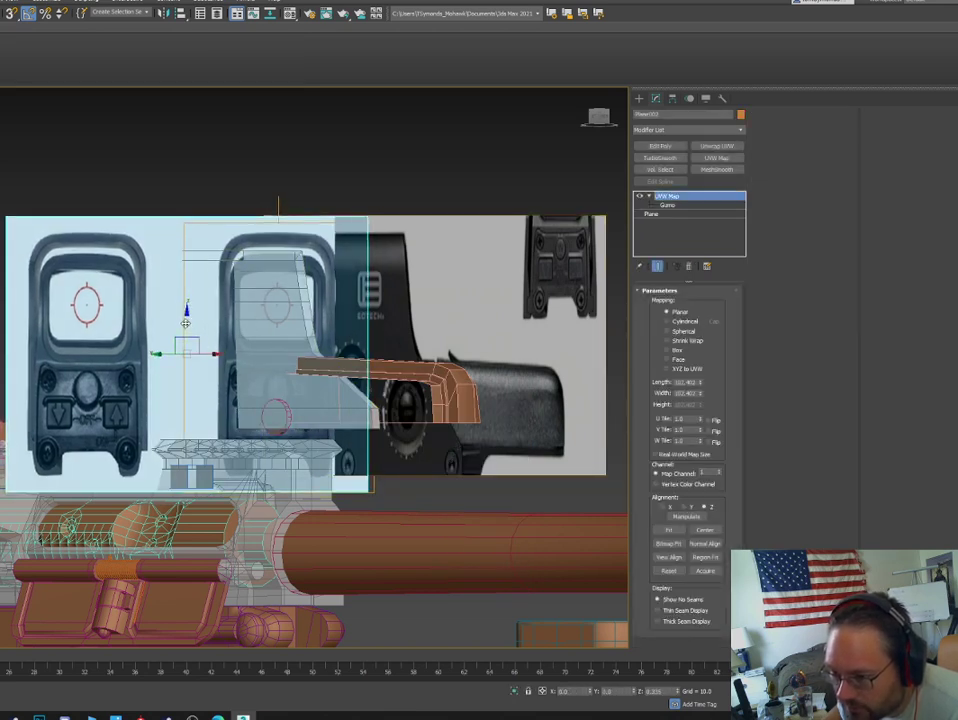
click(667, 205)
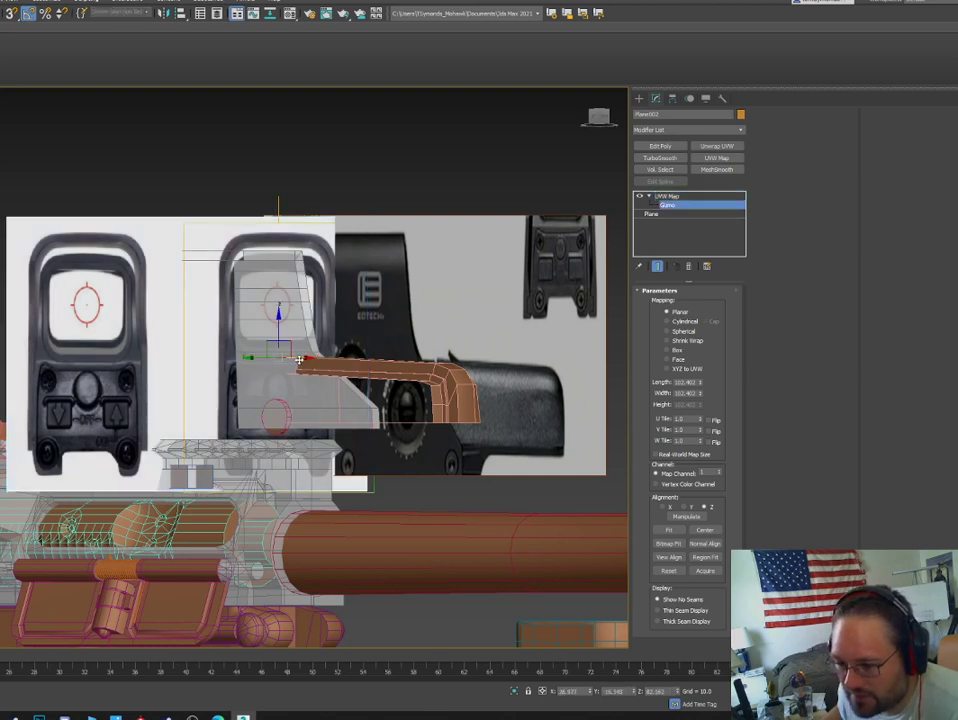
drag(299, 359, 202, 359)
Slide the end-view plane back along Y, clear of the housing model, to about 15.57.
alt+middle_drag(202, 359, 173, 364)
click(692, 196)
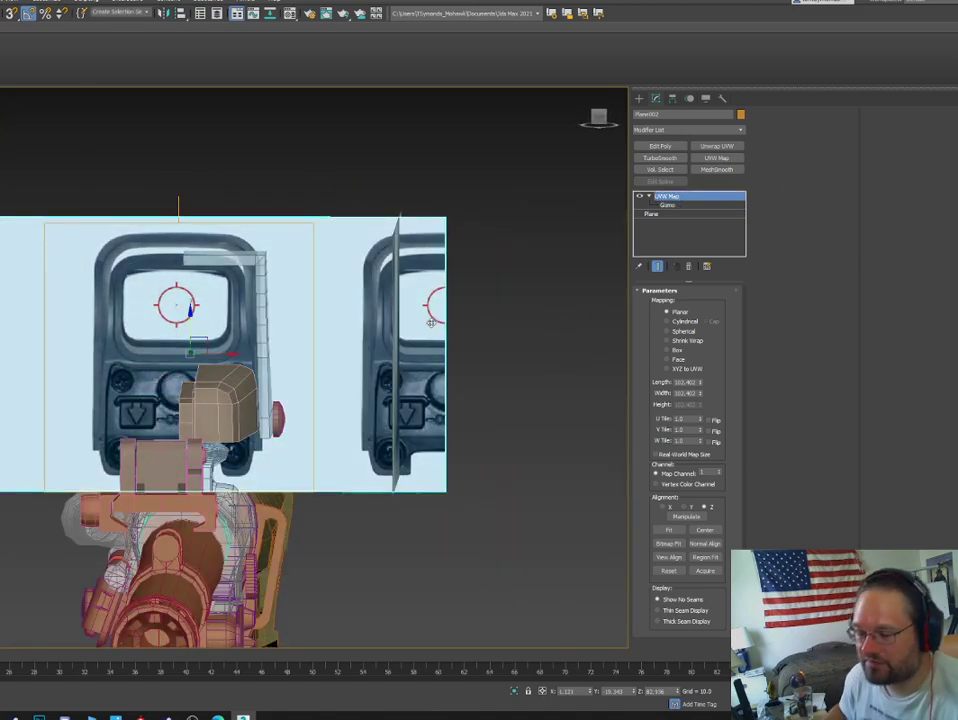
alt+middle_drag(127, 456, 160, 333)
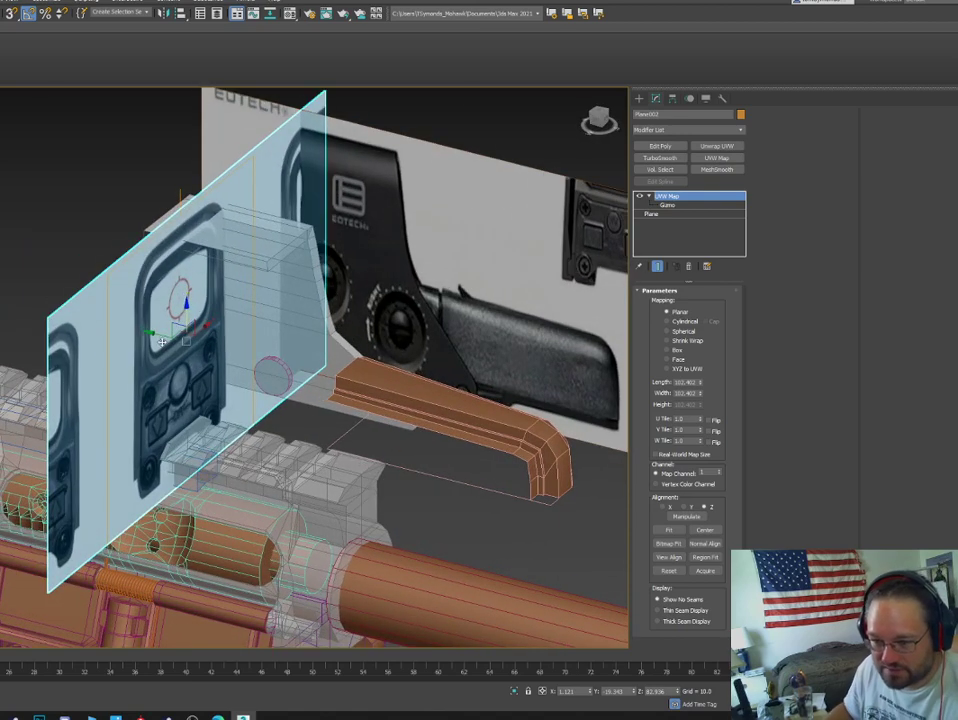
drag(158, 334, 0, 294)
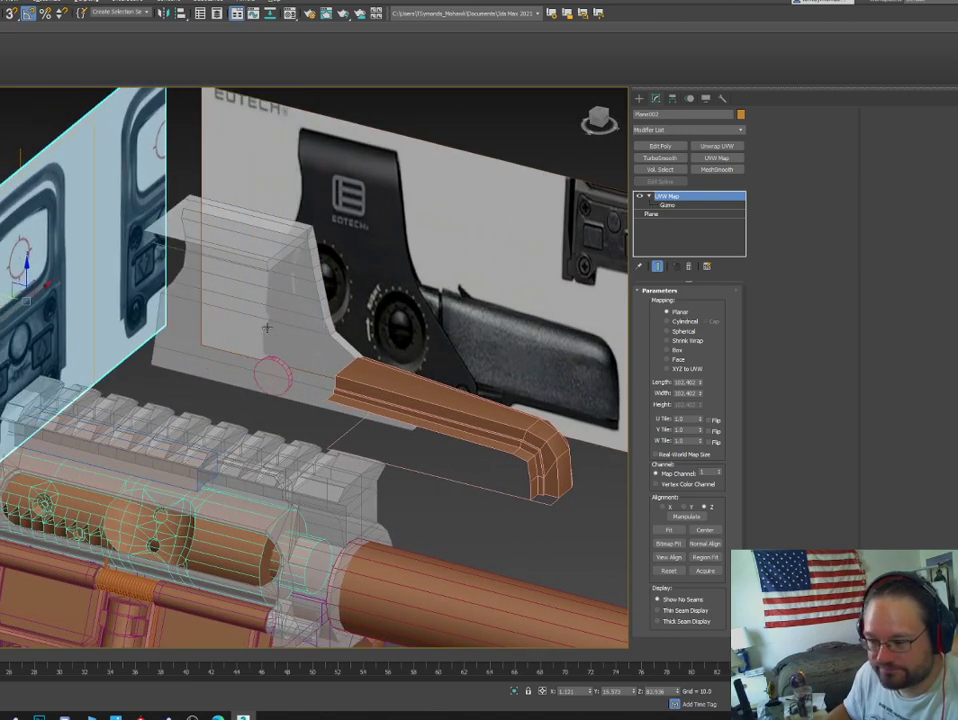
In the front view, hide the barrel and surrounding weapon parts while keeping the upper receiver and its rail visible.
alt+middle_drag(335, 318, 271, 332)
click(271, 332)
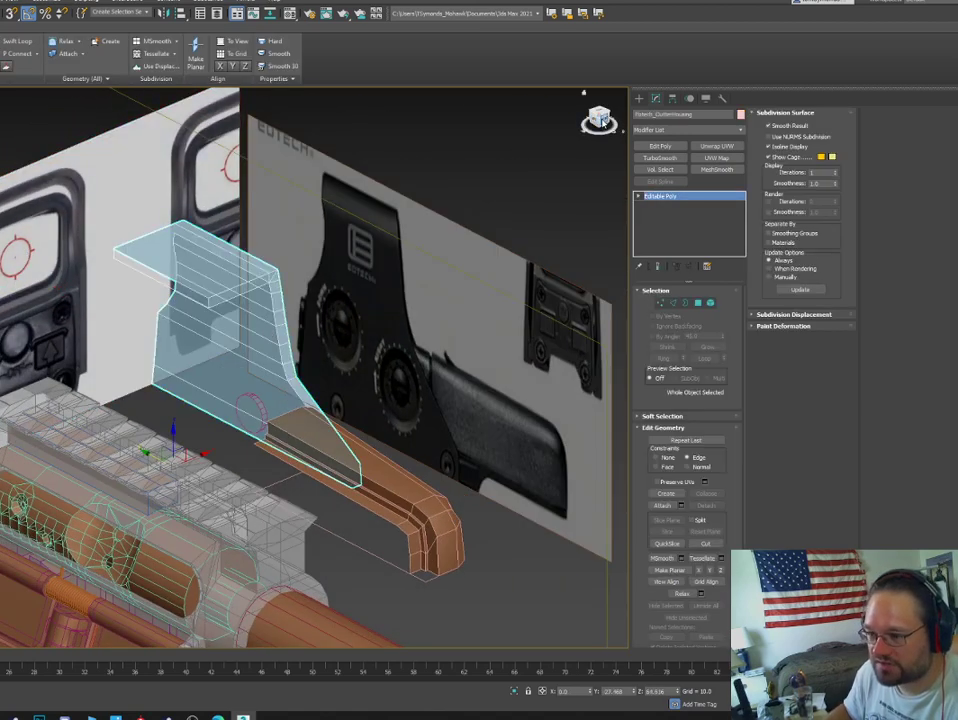
click(596, 121)
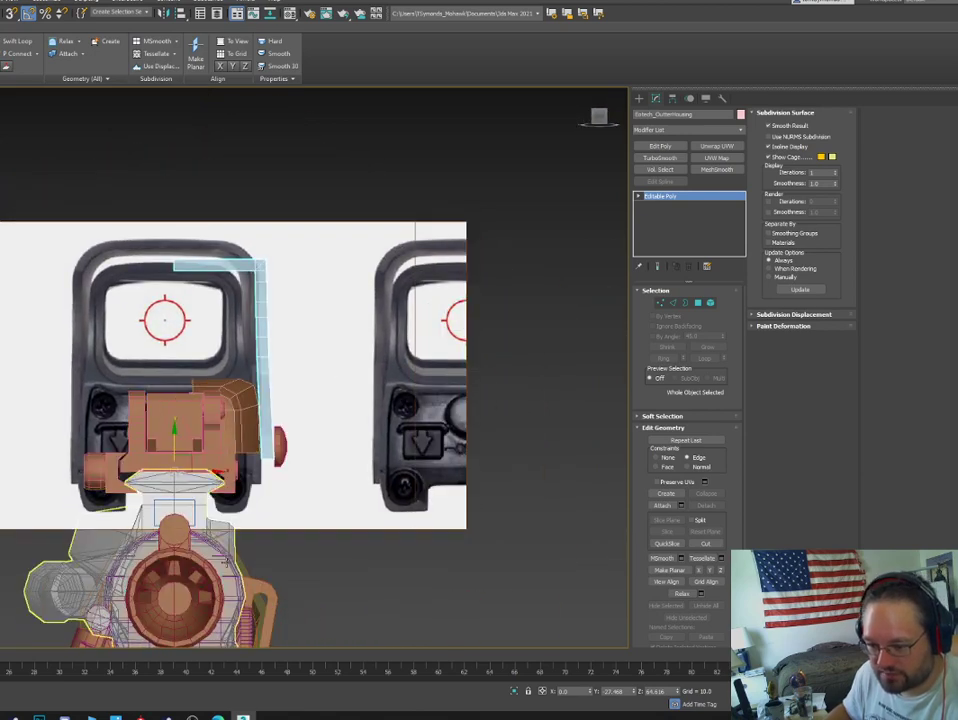
drag(329, 590, 220, 600)
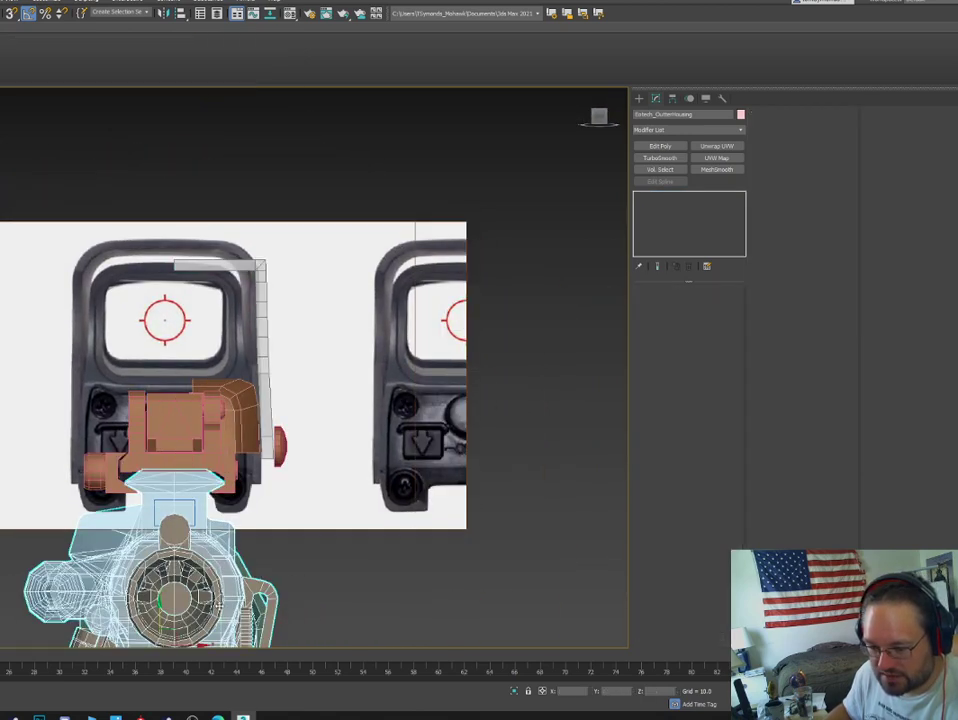
alt+click(202, 482)
right_click(191, 527)
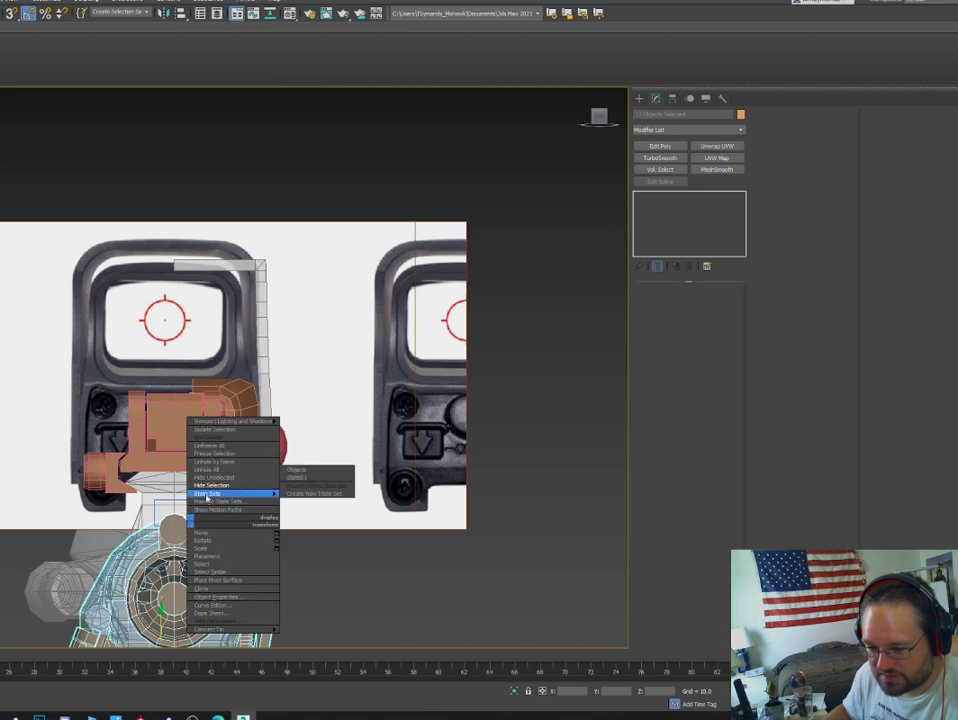
click(208, 486)
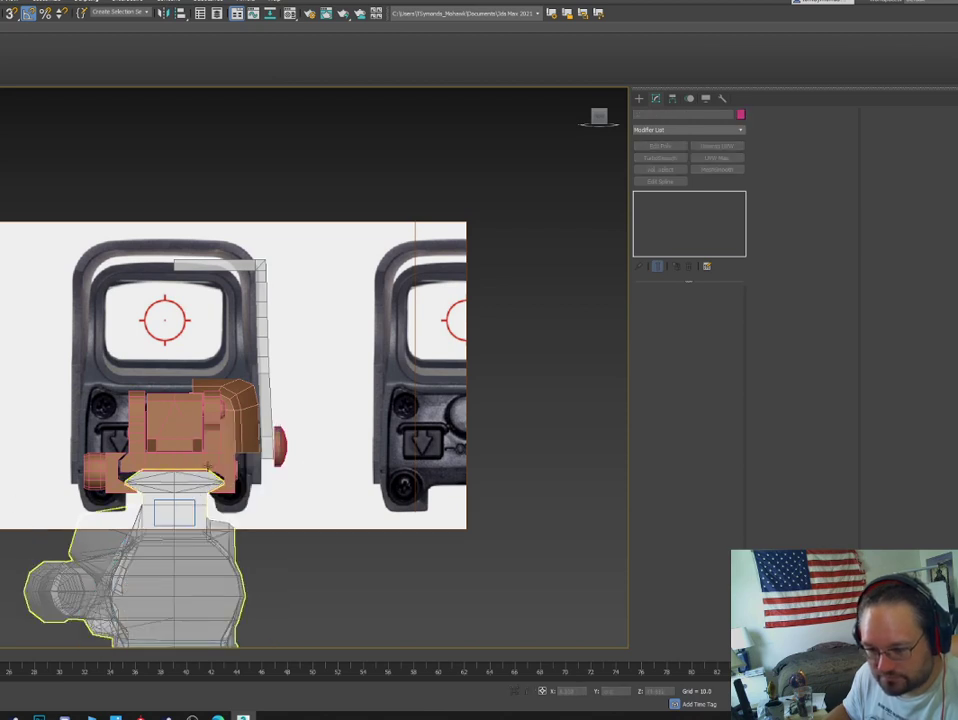
Select the outer housing and check its top vertices against the front and side reference images.
click(243, 416)
click(258, 333)
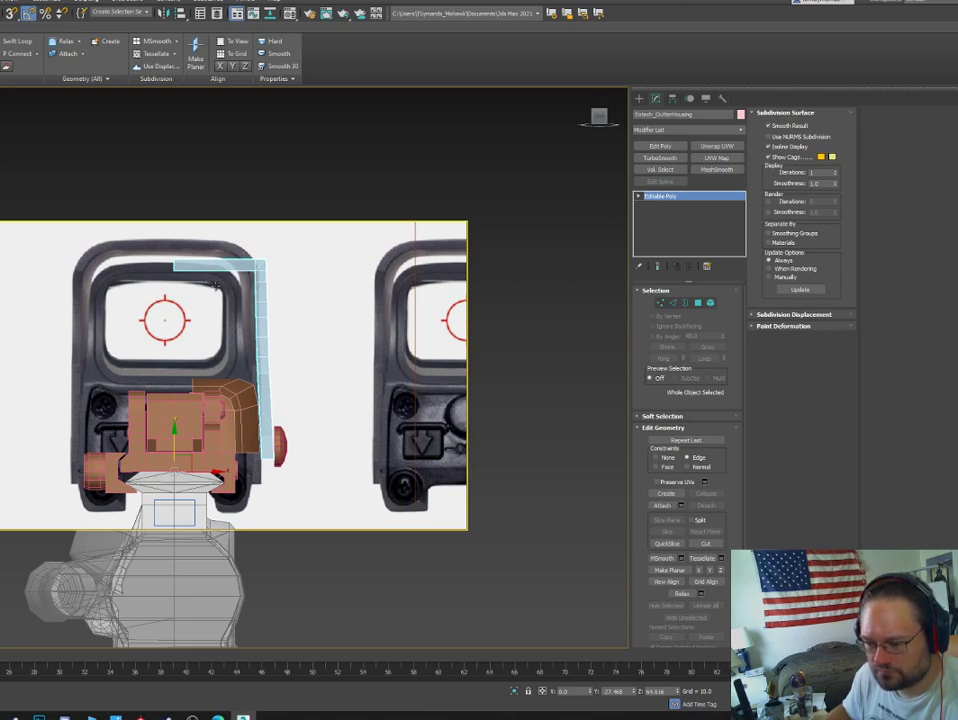
alt+middle_drag(216, 287, 238, 290)
key(l)
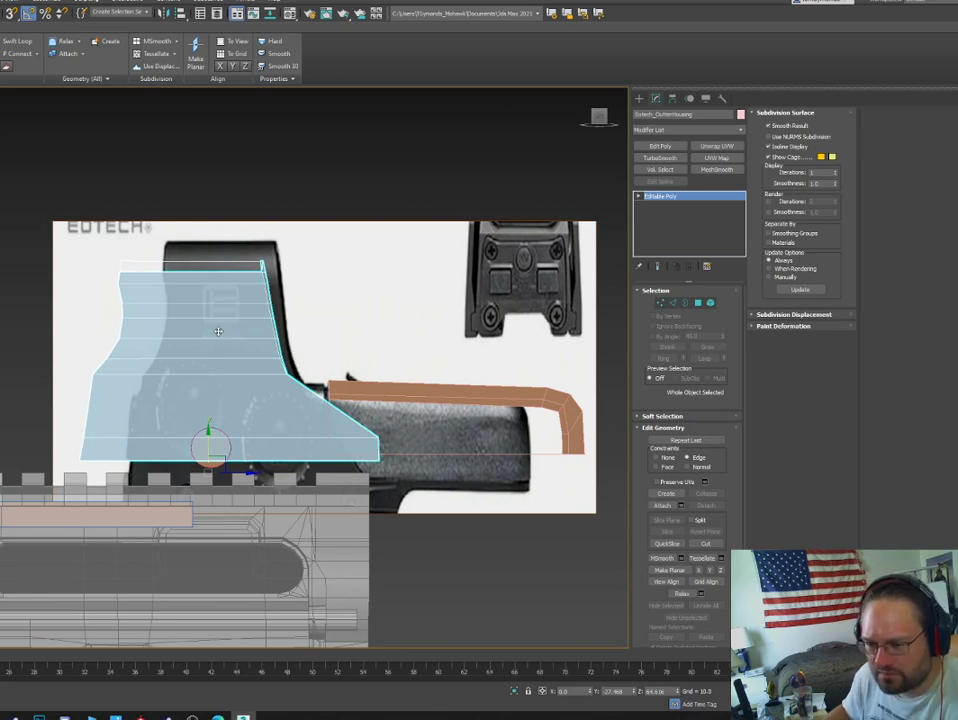
key(1)
drag(87, 279, 88, 281)
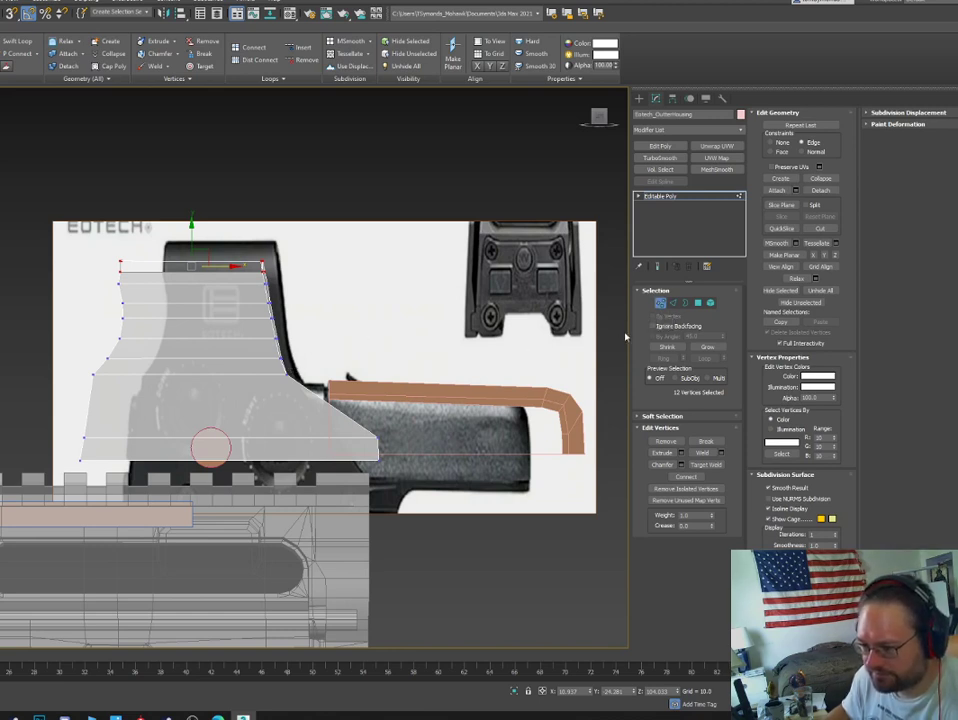
click(659, 303)
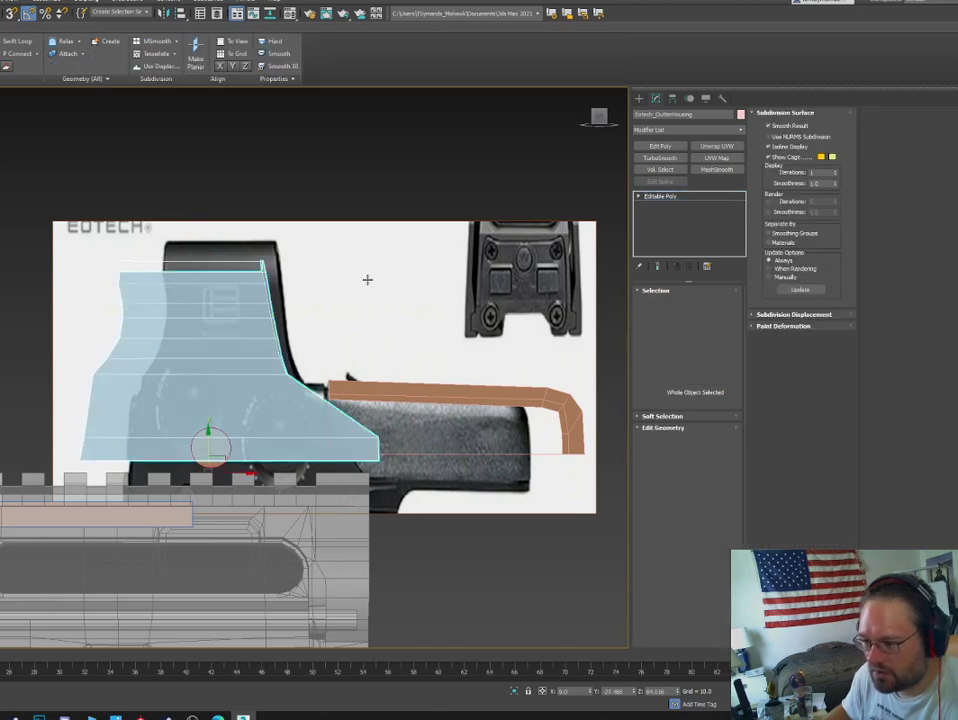
Rescale the side-view plane's UVW mapping gizmo so the top of its sight image lines up with the housing's top edge.
click(368, 280)
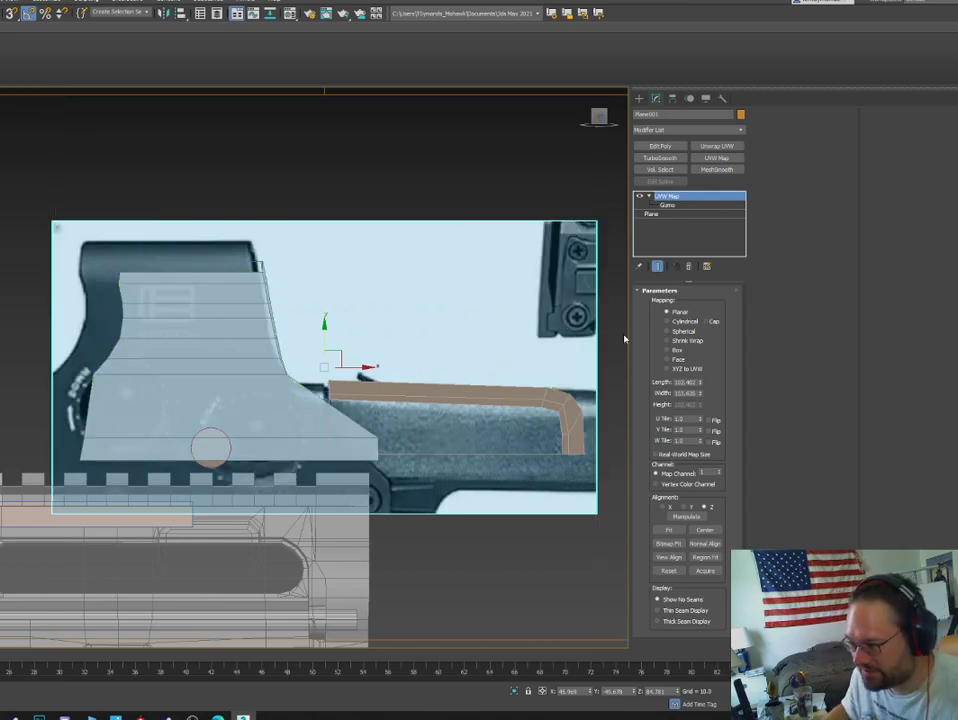
click(672, 206)
middle_drag(132, 307, 348, 303)
scroll(389, 301, down, 2)
scroll(366, 388, up, 5)
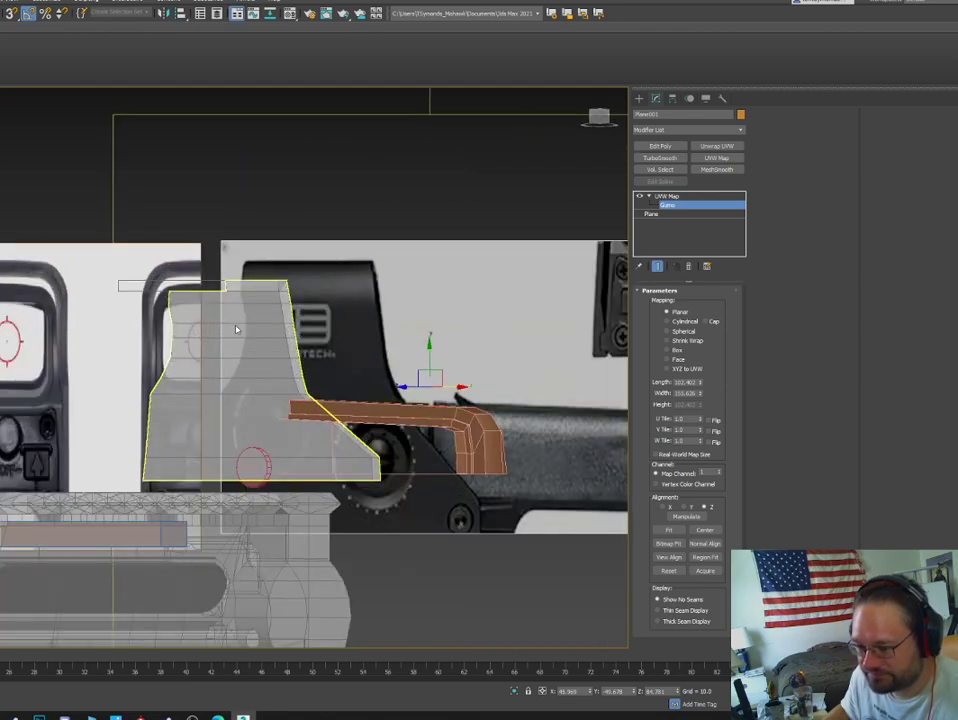
drag(432, 380, 460, 391)
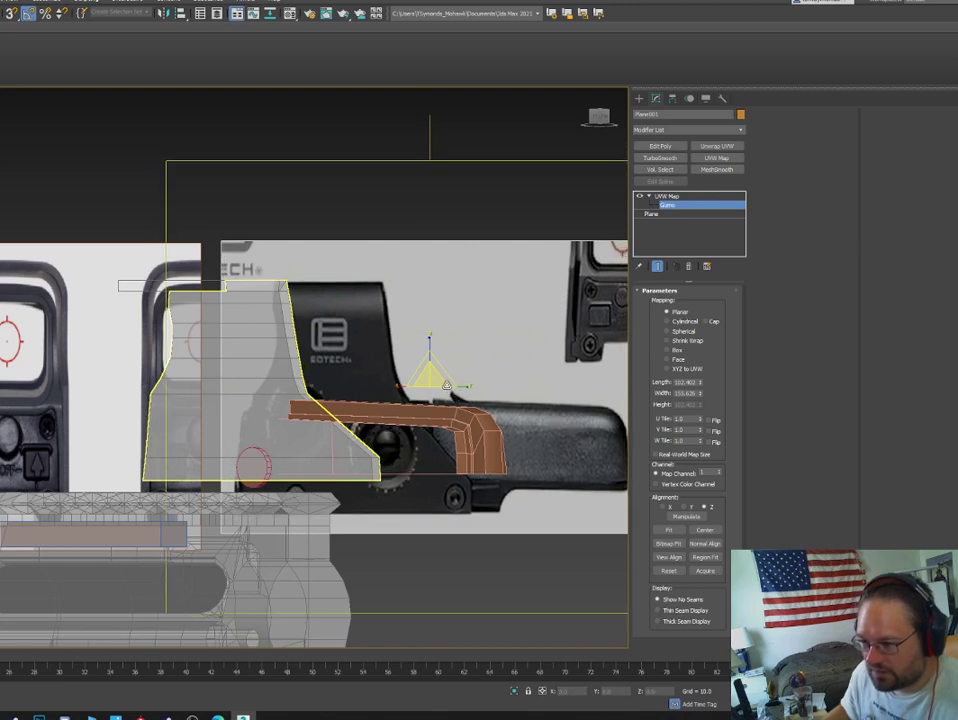
click(667, 196)
Slide the end-view plane along Y toward the side-view reference for comparing the two sight images.
click(62, 321)
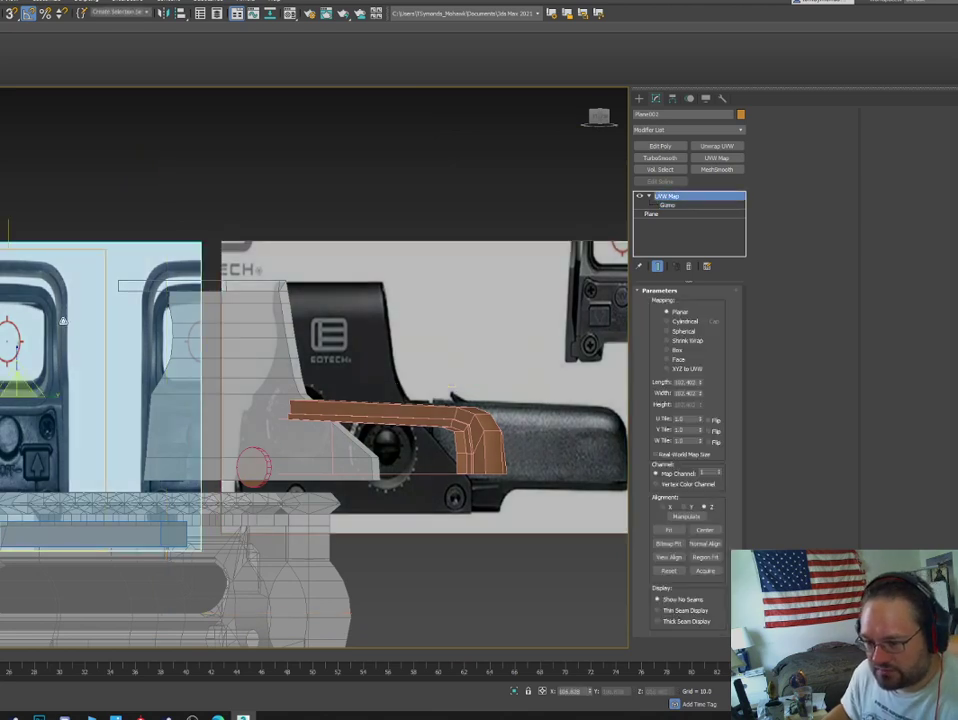
key(w)
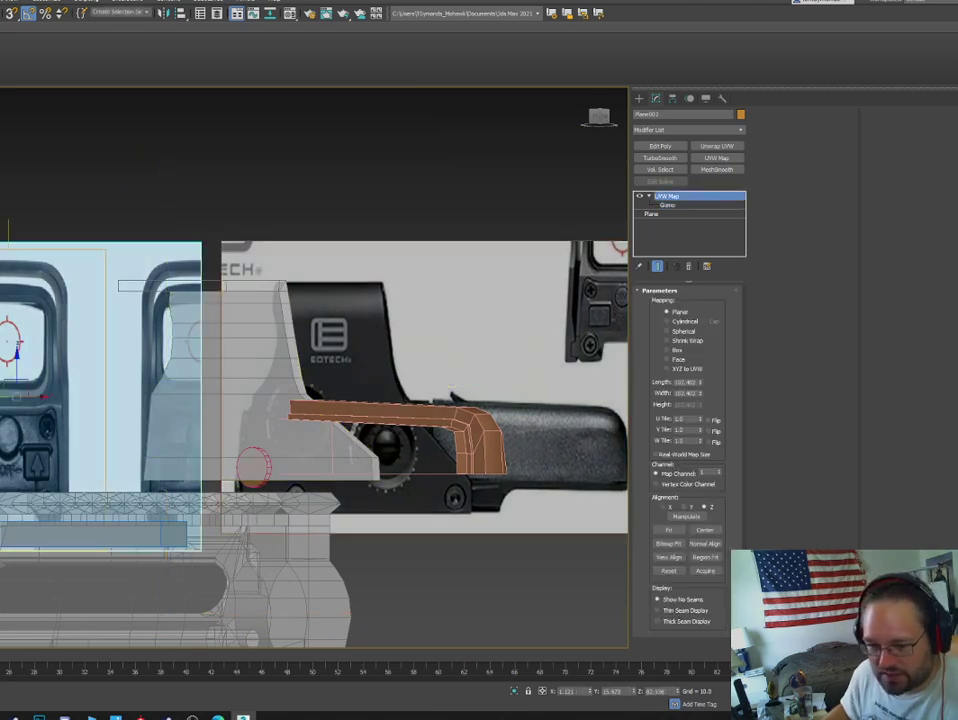
drag(0, 398, 167, 404)
Shrink and reposition the end-view mapping gizmo to match the side-view sight, and slide the plane back along Y to about 22.66.
click(692, 207)
click(692, 207)
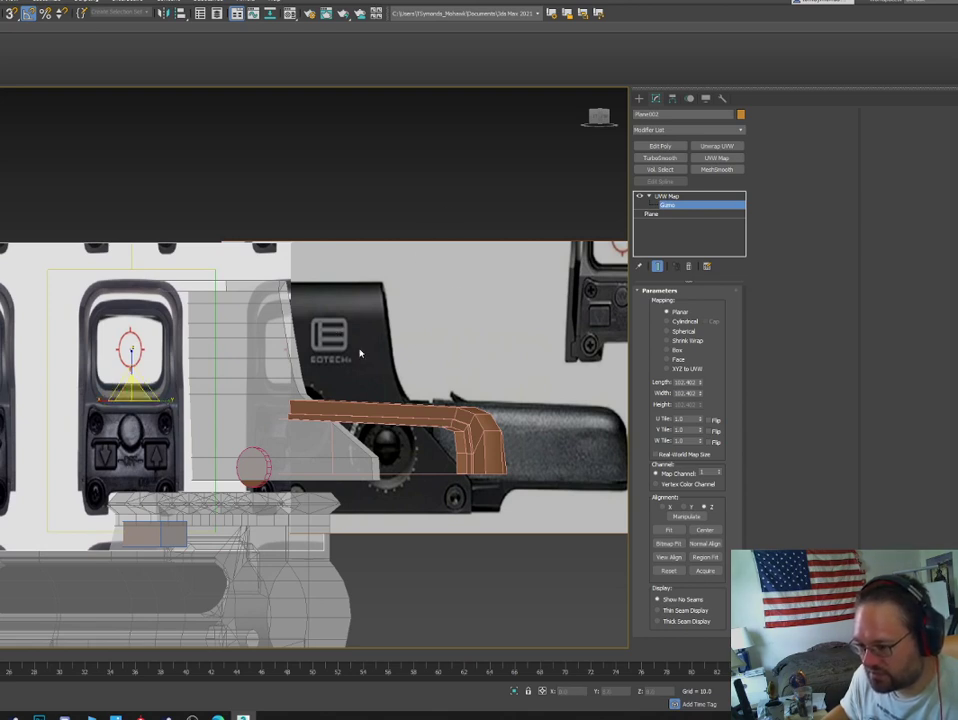
key(w)
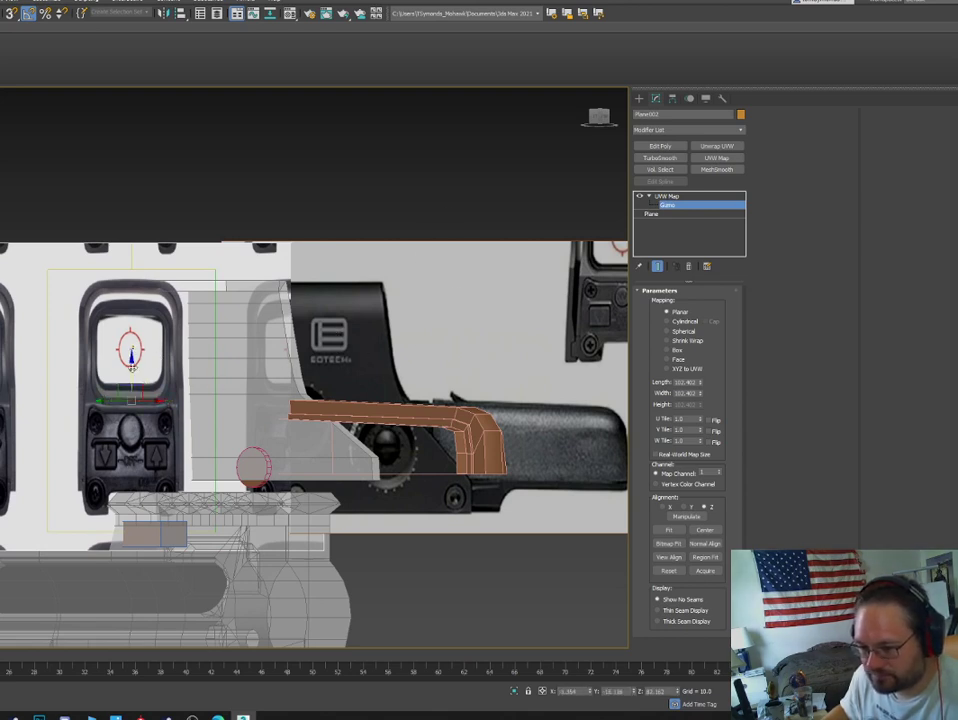
drag(134, 367, 0, 398)
click(670, 197)
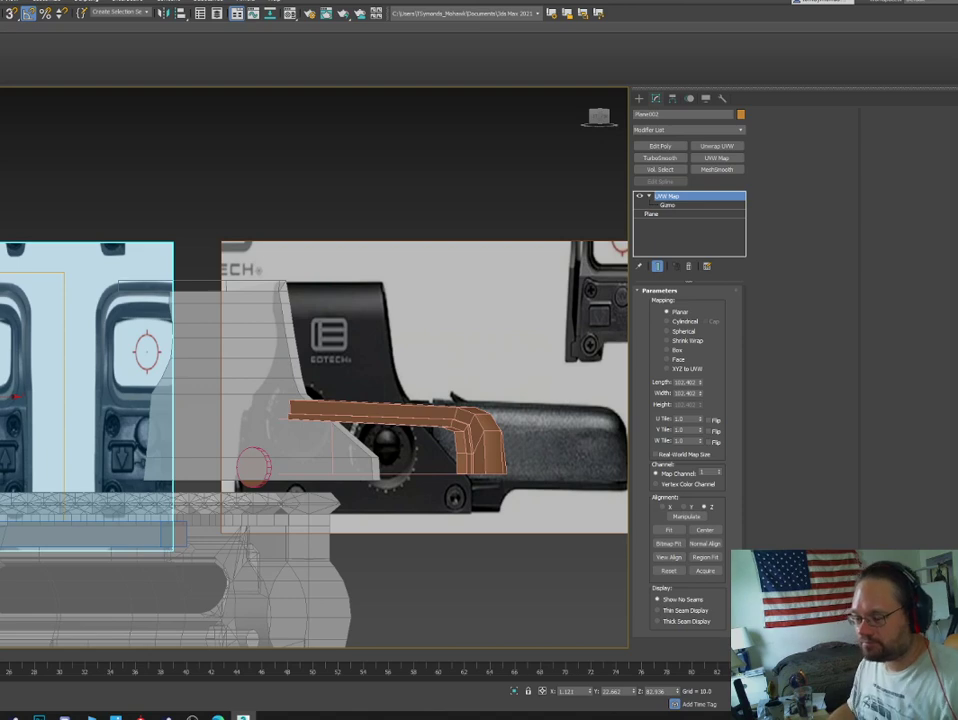
scroll(585, 143, down, 3)
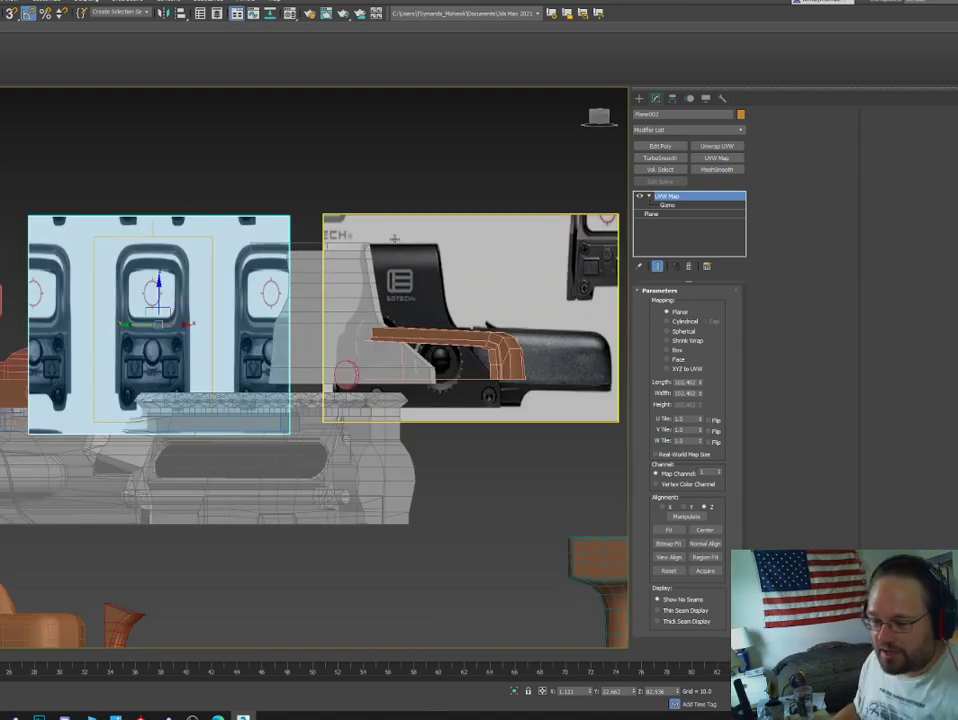
Select the outer housing and its upper-corner vertices, and compare its side wall with the end-view reference from the front.
alt+middle_drag(331, 152, 220, 222)
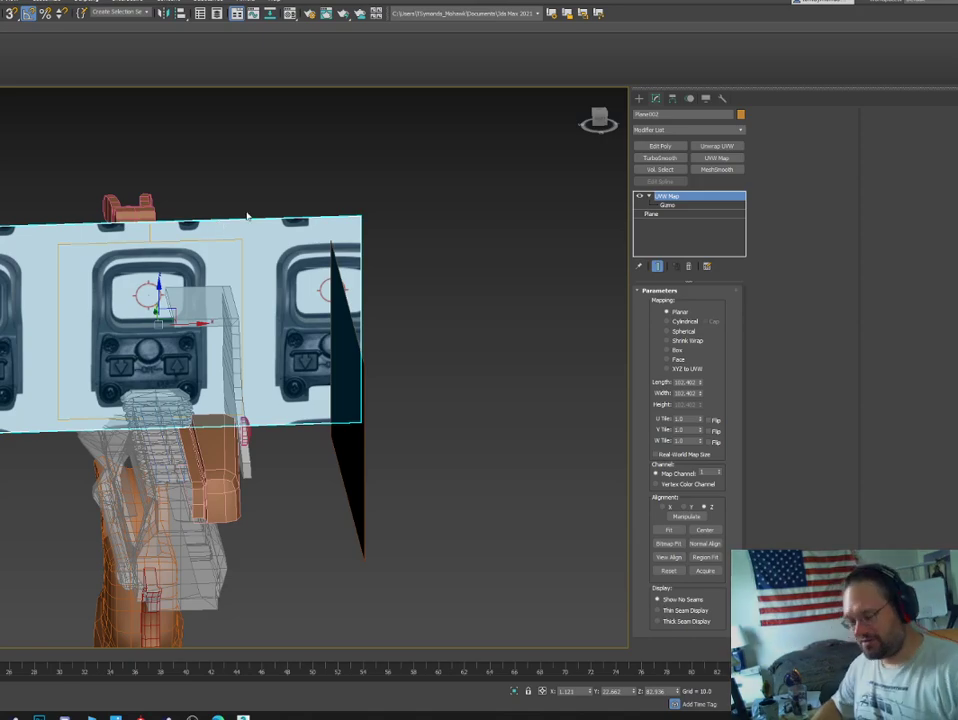
alt+middle_drag(112, 140, 342, 263)
click(226, 282)
scroll(208, 316, up, 5)
key(2)
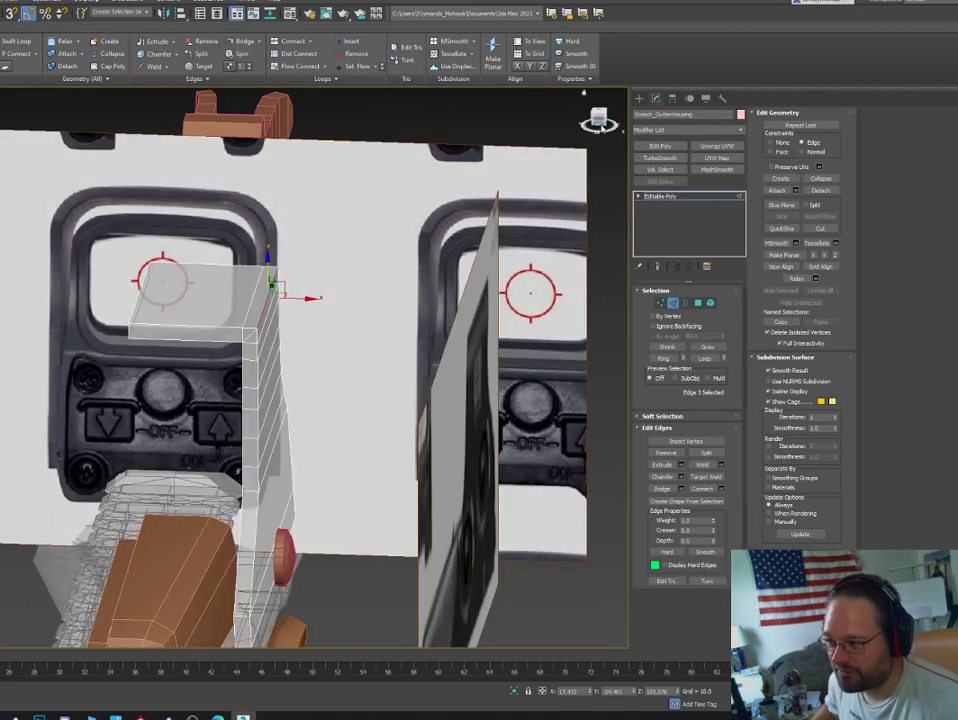
key(f)
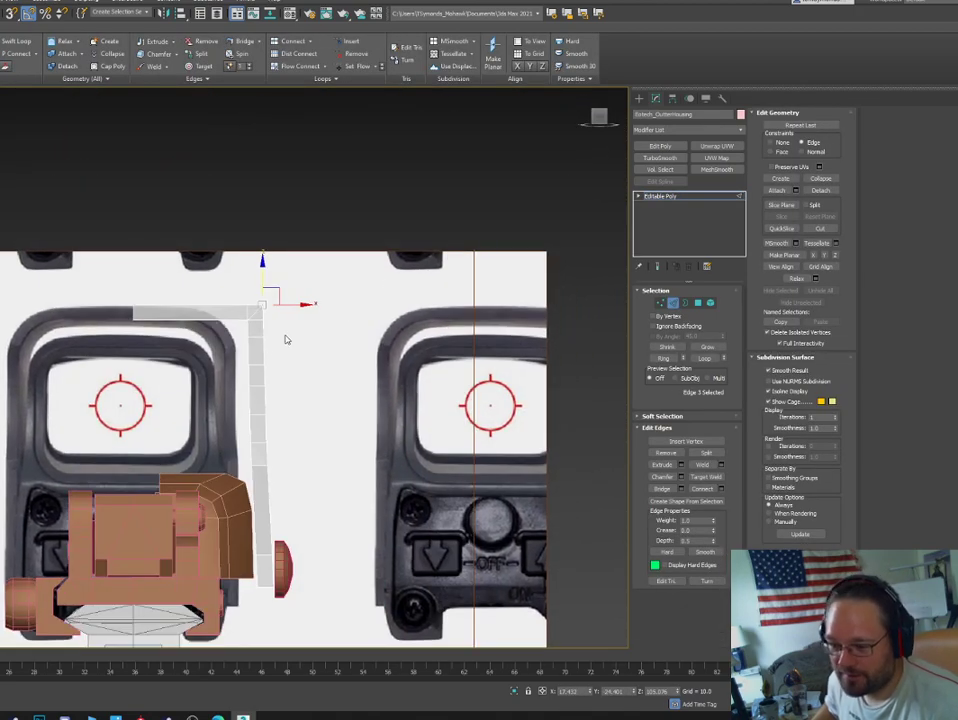
key(1)
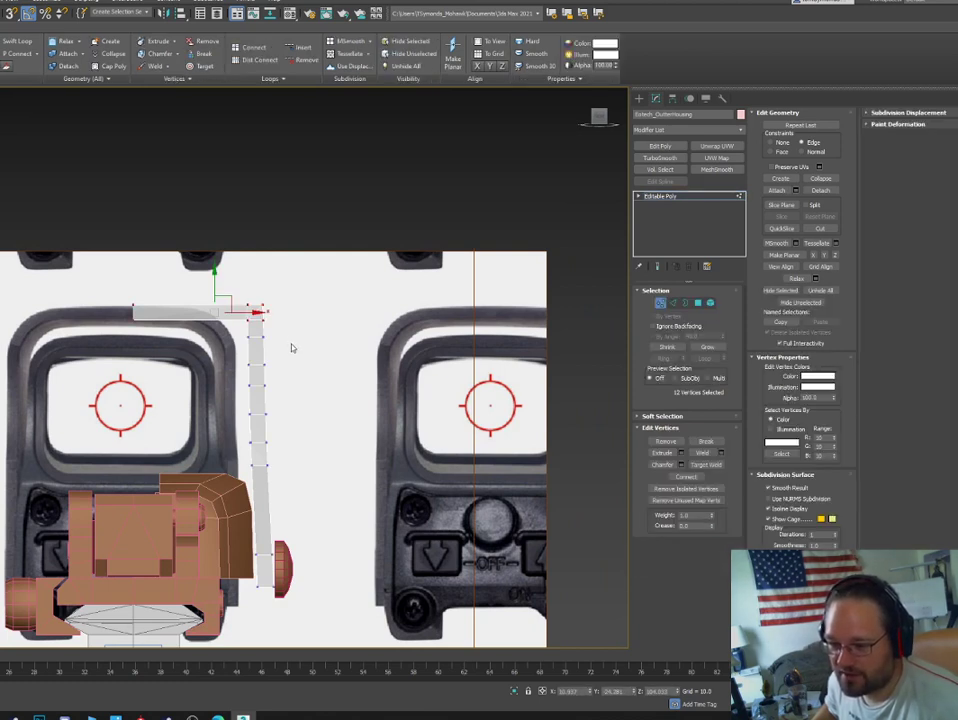
drag(280, 288, 243, 352)
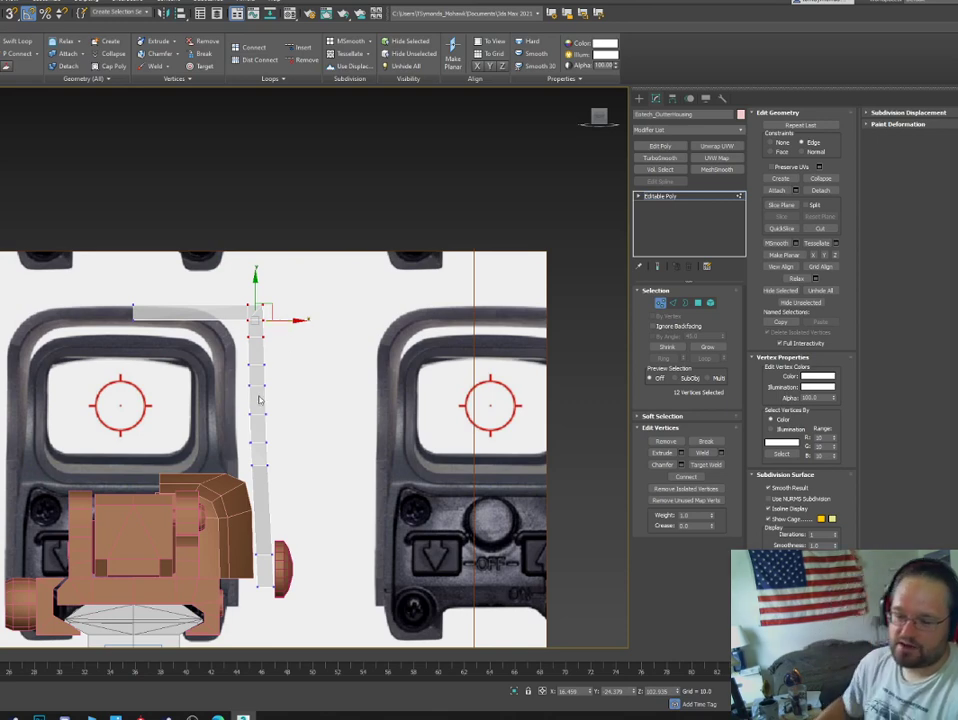
middle_drag(331, 475, 325, 385)
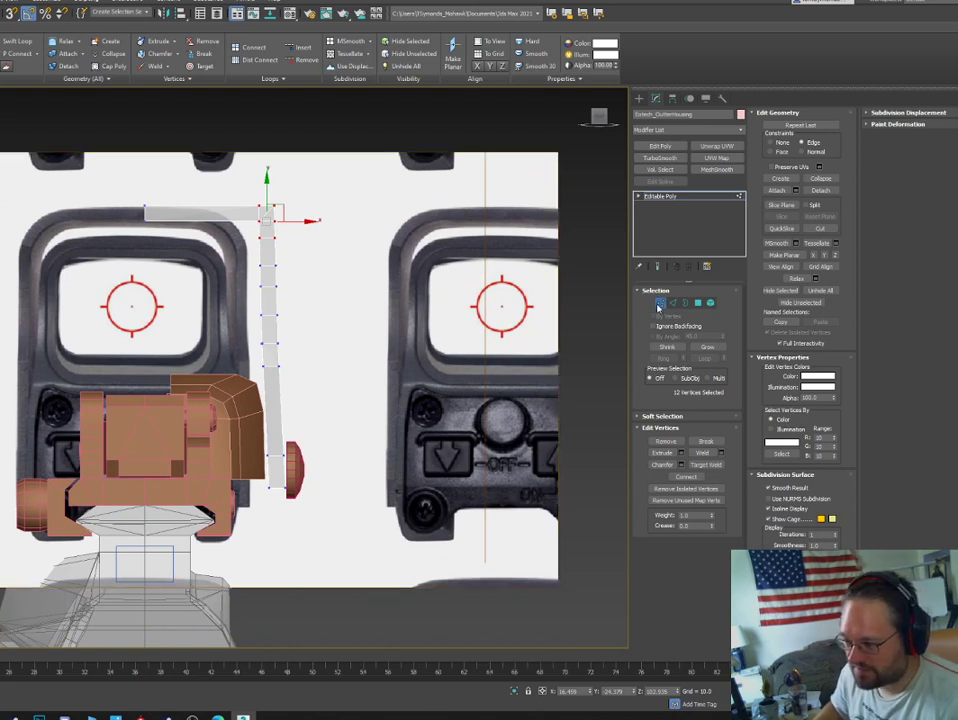
key(1)
Move the battery cover's side and top vertices inward along X in the front view.
click(247, 435)
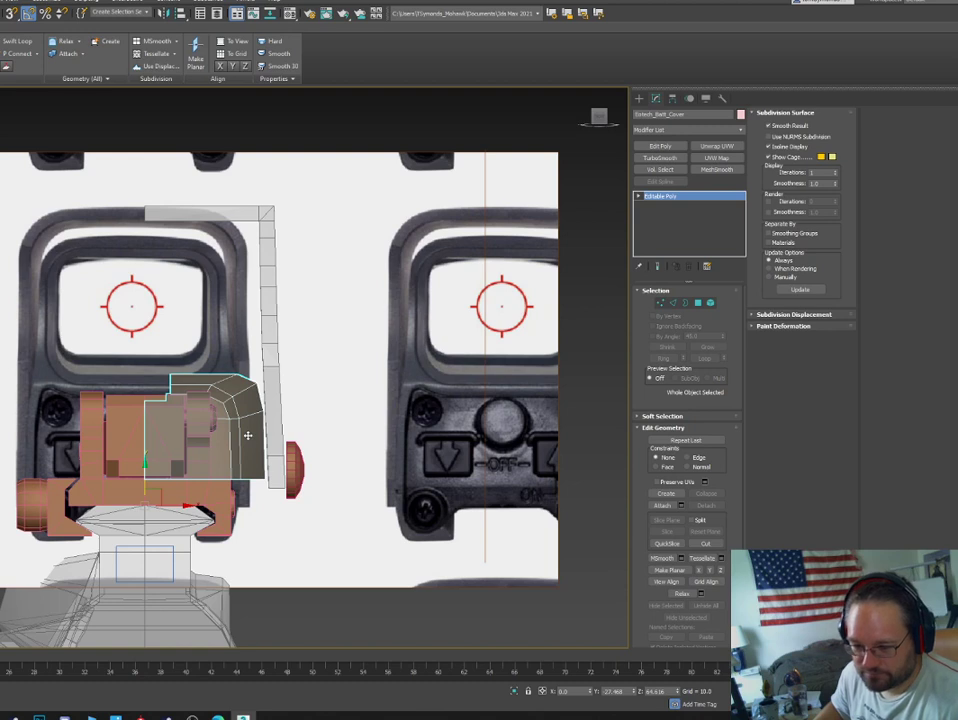
key(1)
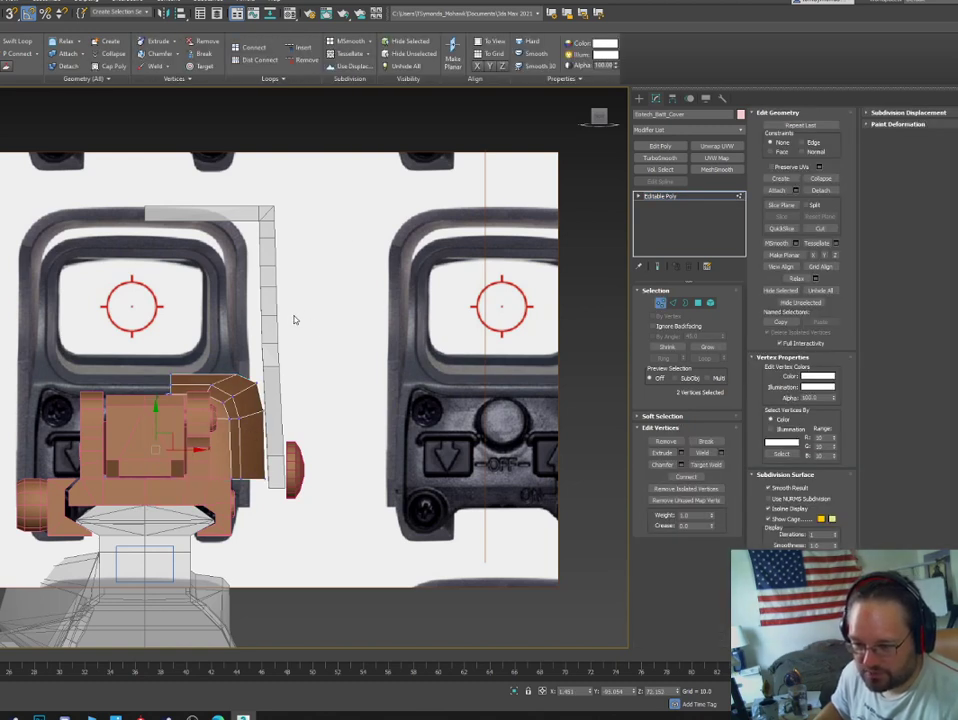
drag(287, 337, 149, 540)
key(F3)
key(F3)
key(F3)
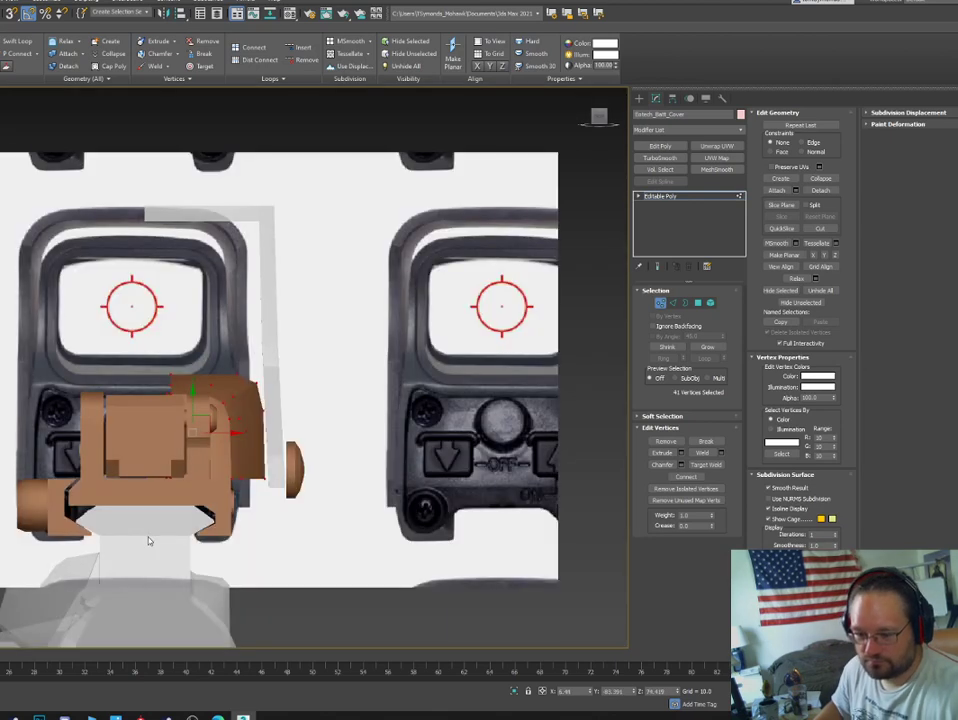
drag(234, 434, 224, 432)
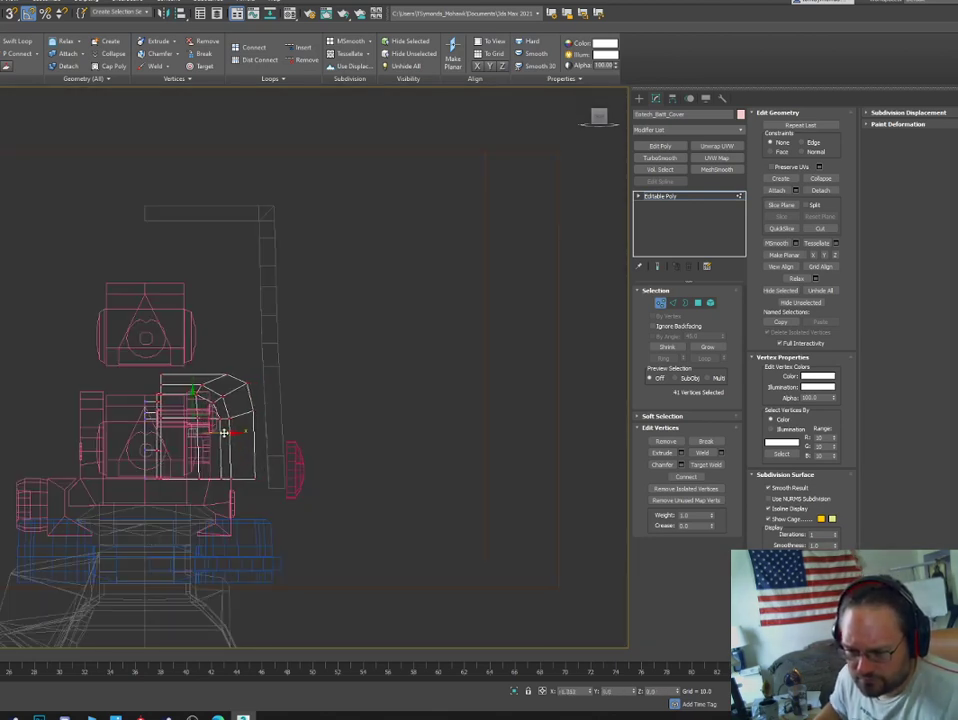
Move the battery cover's outermost side vertices further inward along X, narrowing the cover, and leave vertex editing.
click(272, 492)
drag(298, 508, 186, 346)
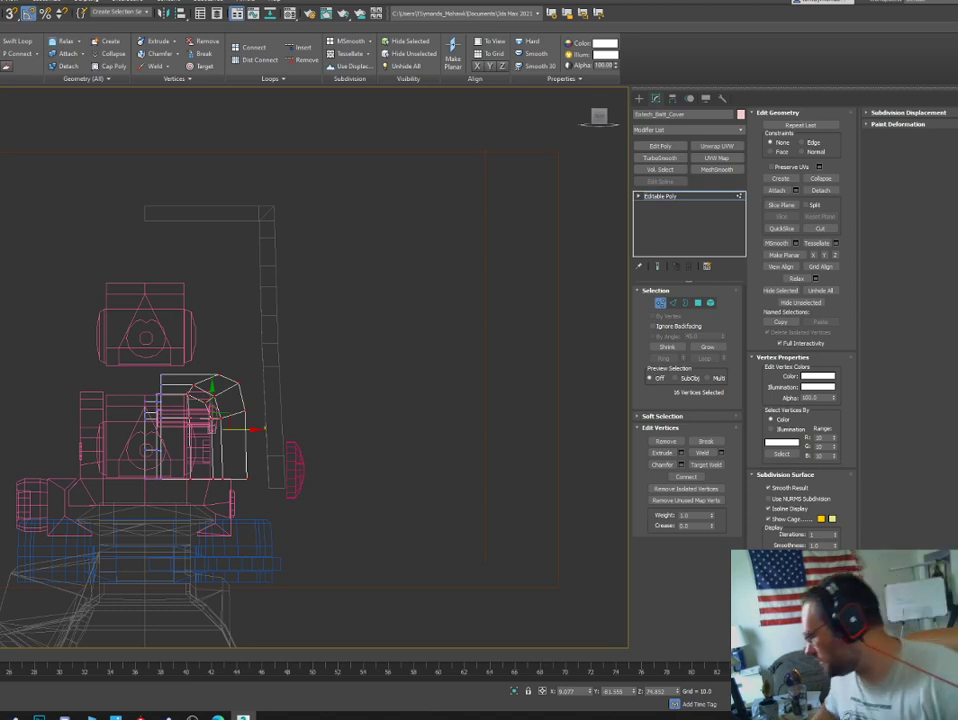
click(660, 304)
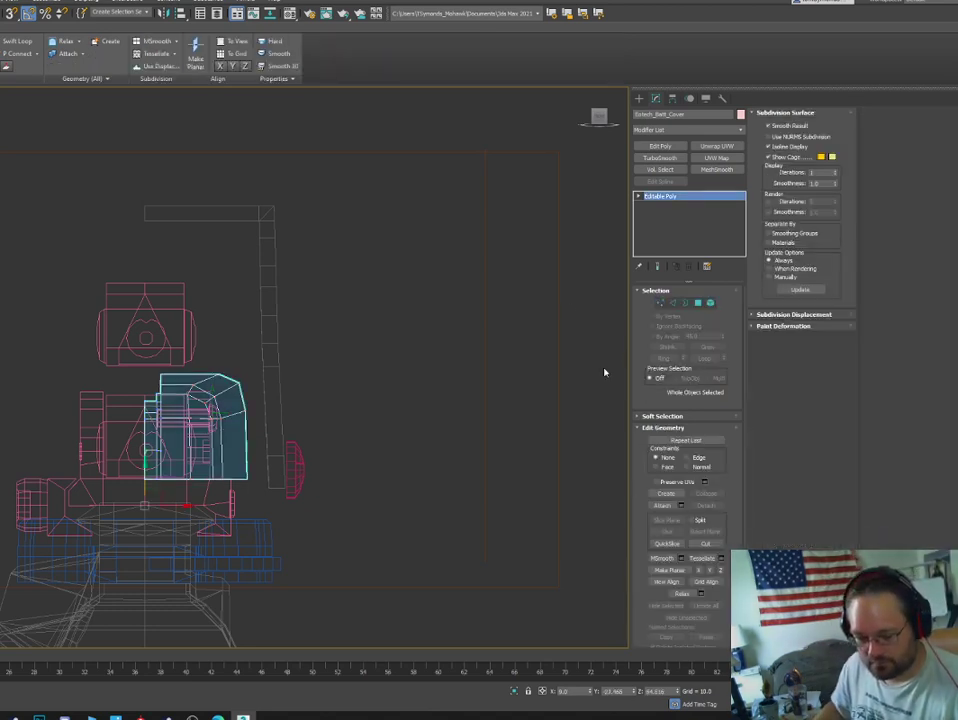
key(F3)
Move all of the outer housing's side-wall and corner vertices inward along X onto the end view's housing side.
click(263, 293)
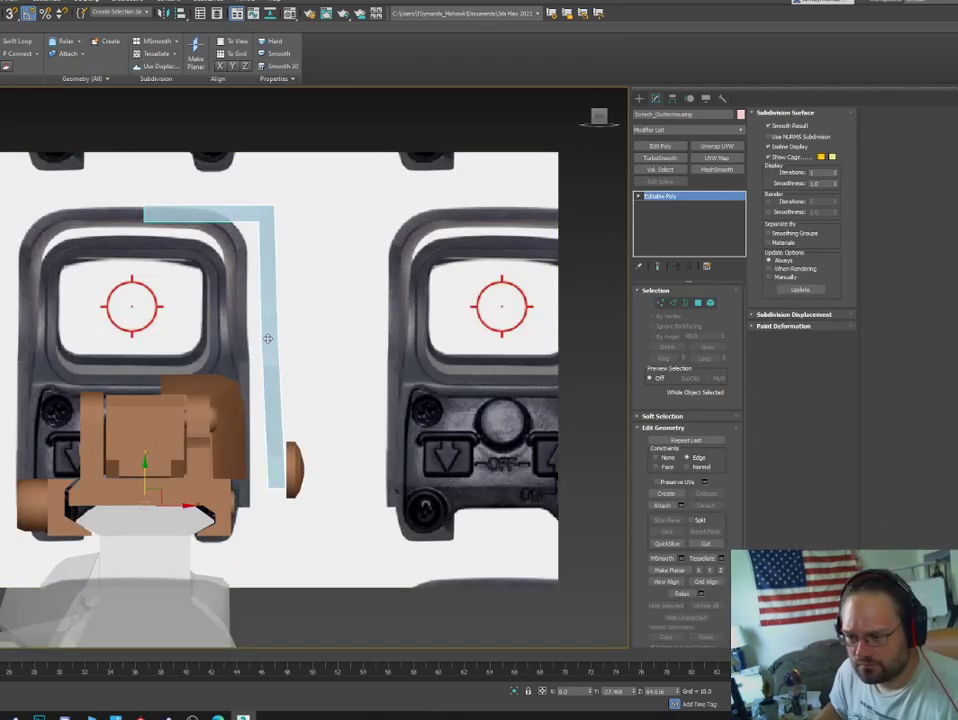
key(1)
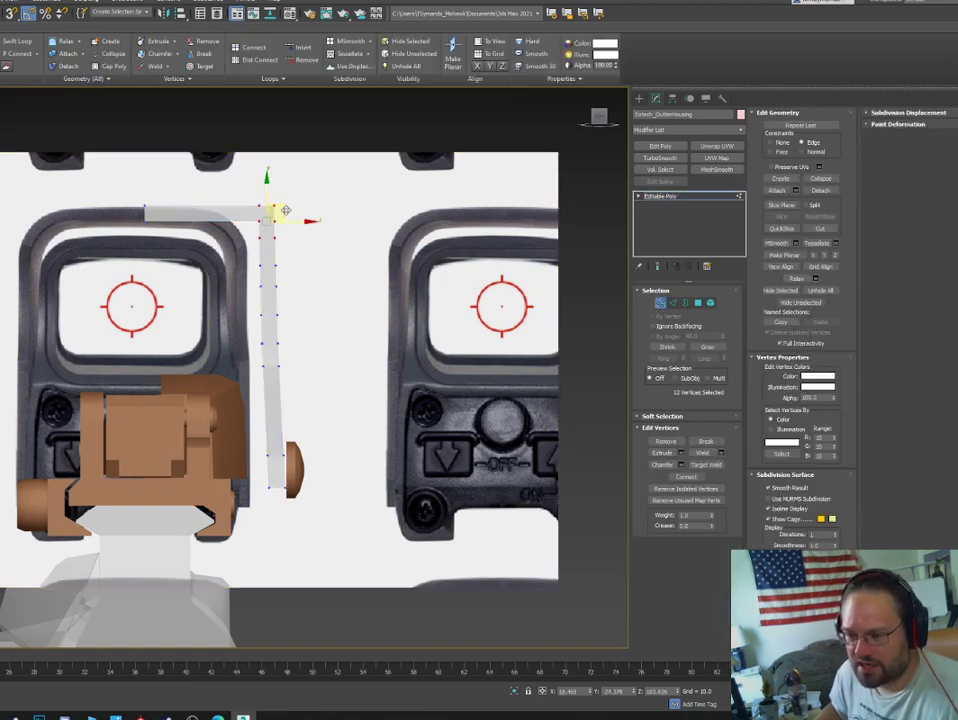
drag(251, 275, 252, 376)
drag(352, 408, 250, 524)
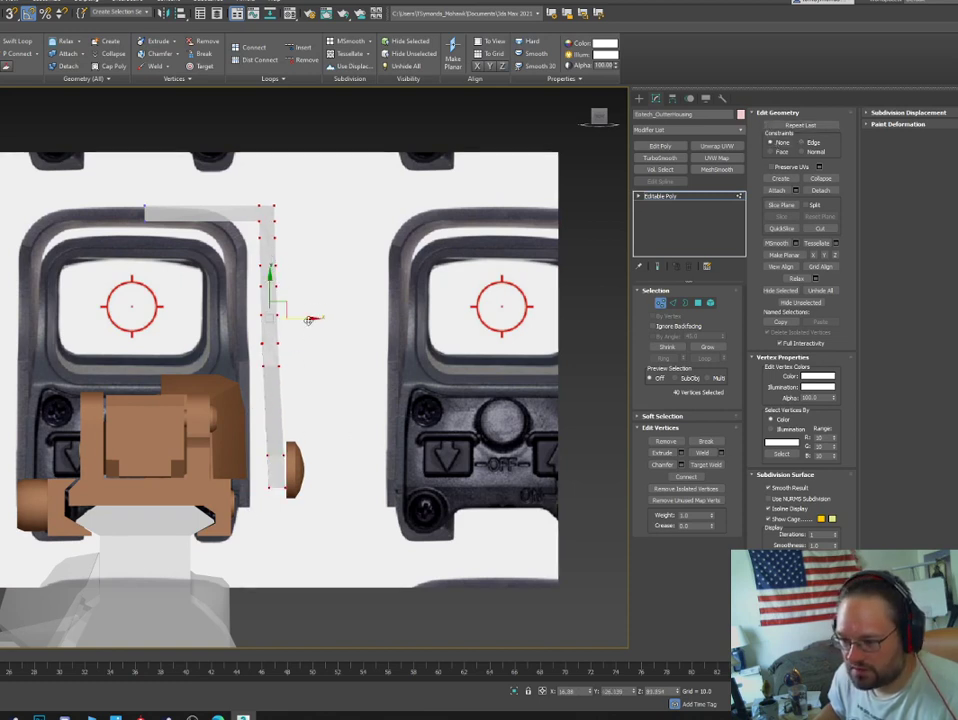
drag(309, 320, 279, 317)
click(278, 363)
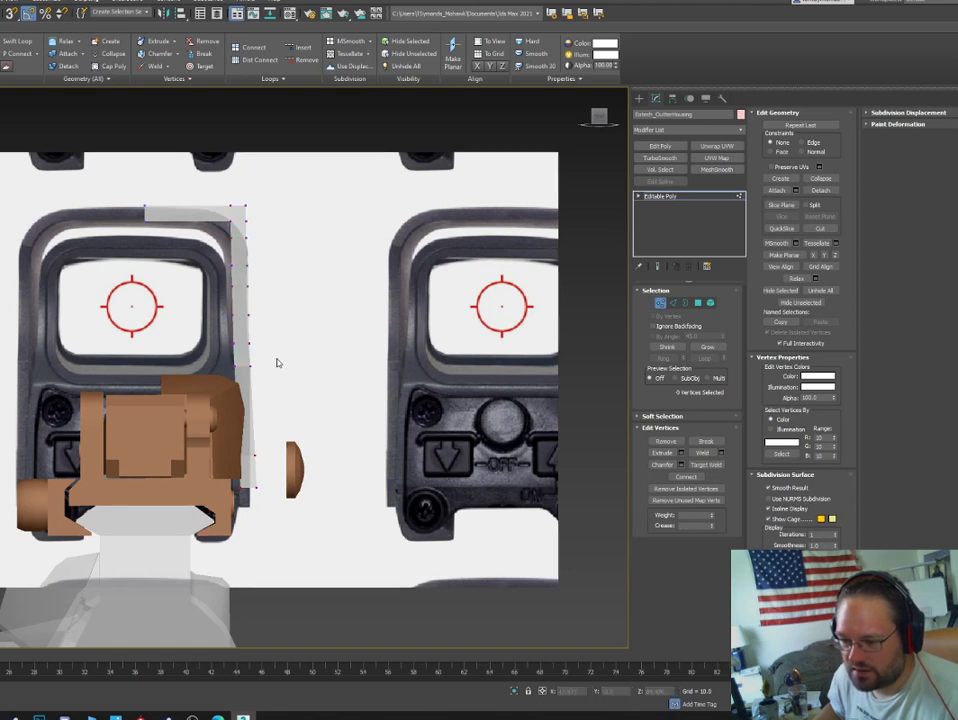
Reposition the outer housing's upper-corner vertices to follow the rounded corner in the end-view reference.
drag(240, 274, 332, 277)
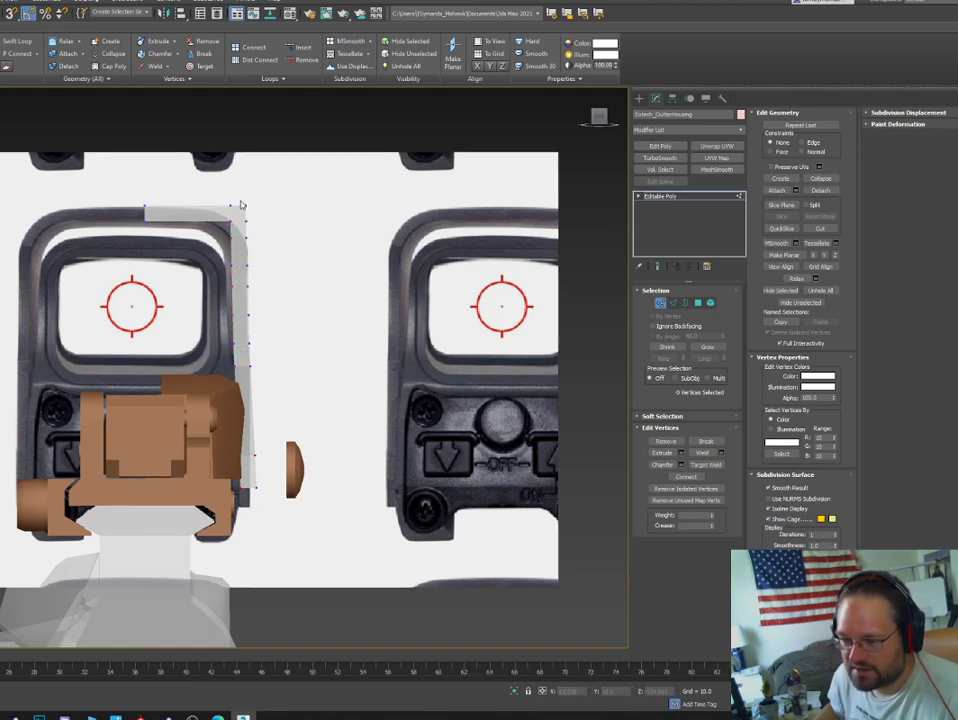
drag(235, 197, 220, 230)
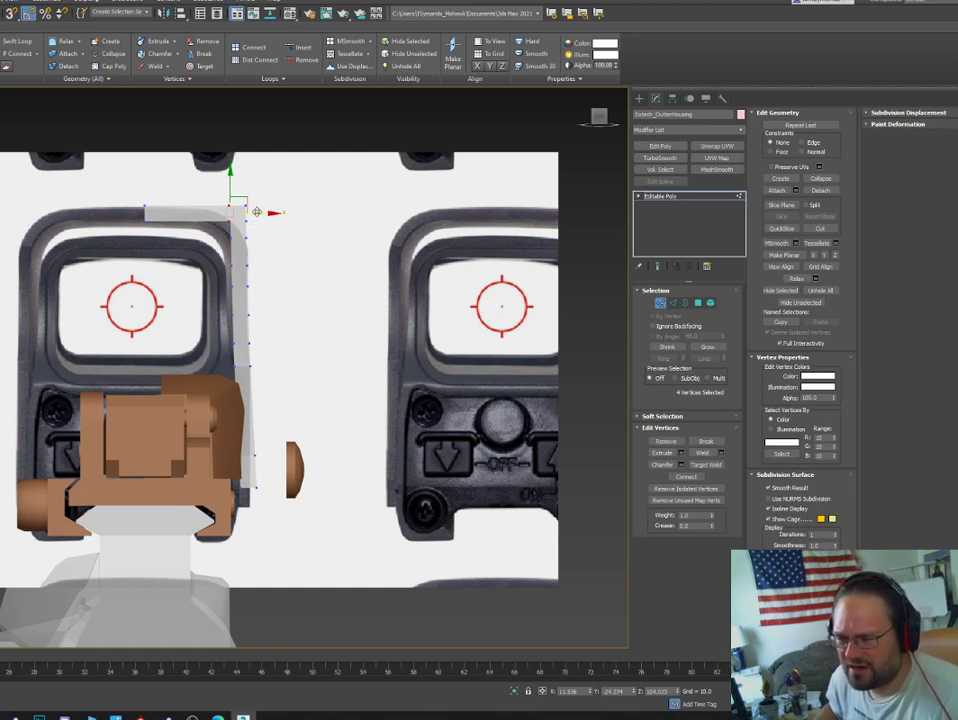
drag(257, 212, 208, 231)
click(210, 205)
click(209, 218)
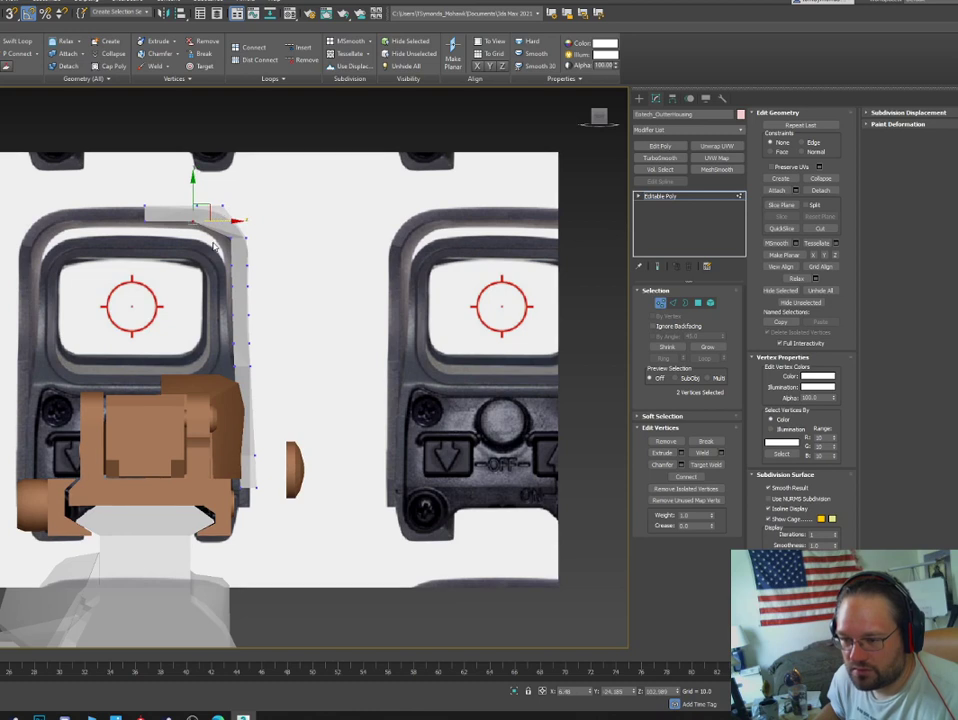
drag(205, 188, 242, 226)
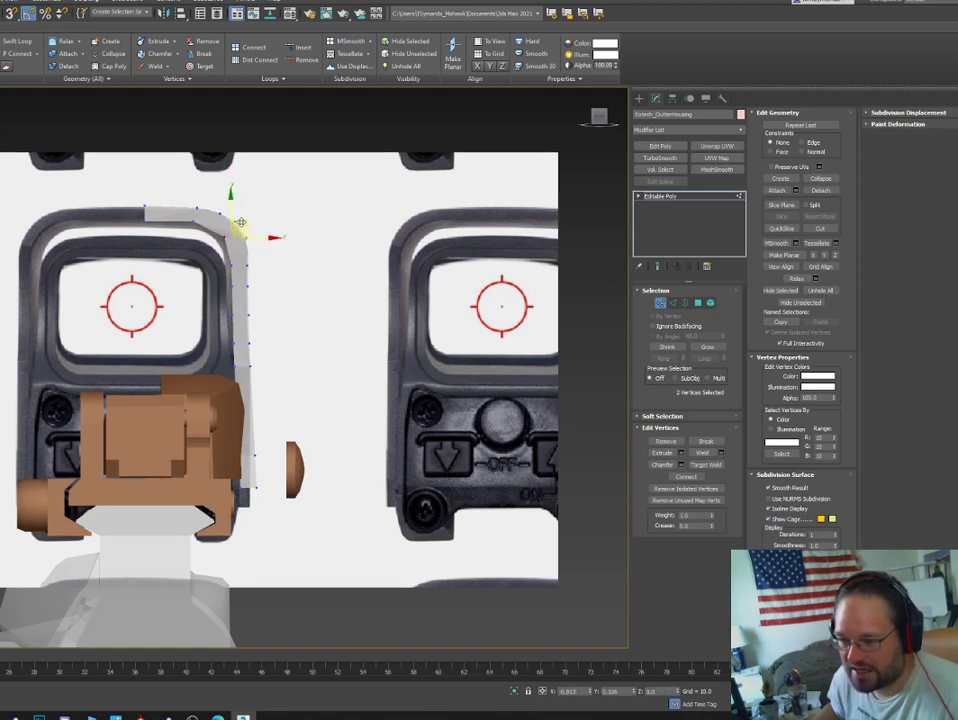
scroll(249, 210, up, 4)
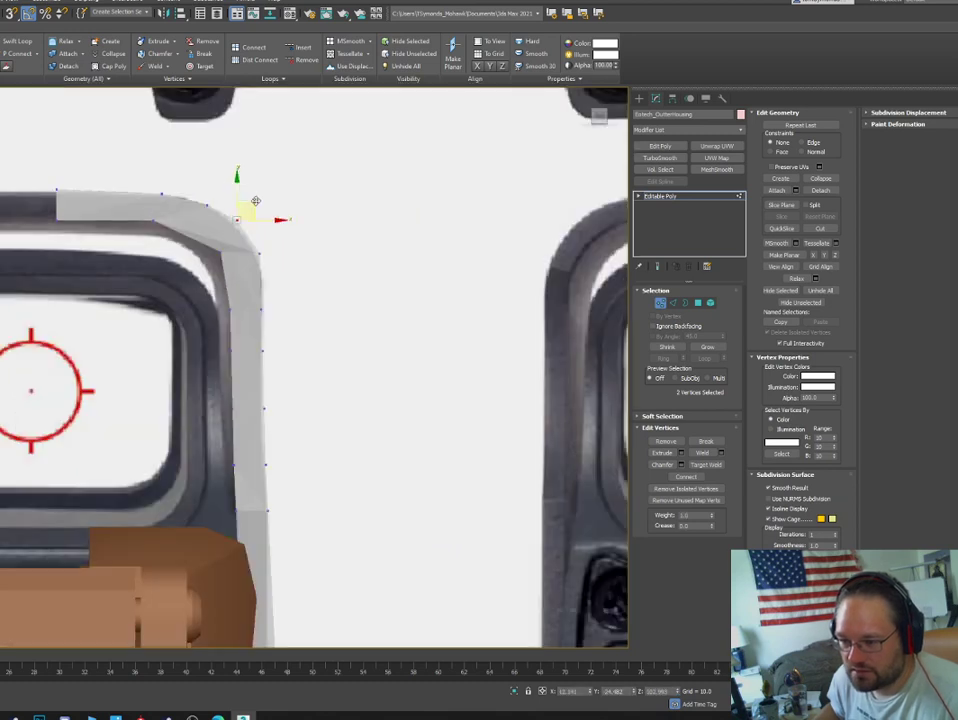
drag(245, 212, 265, 280)
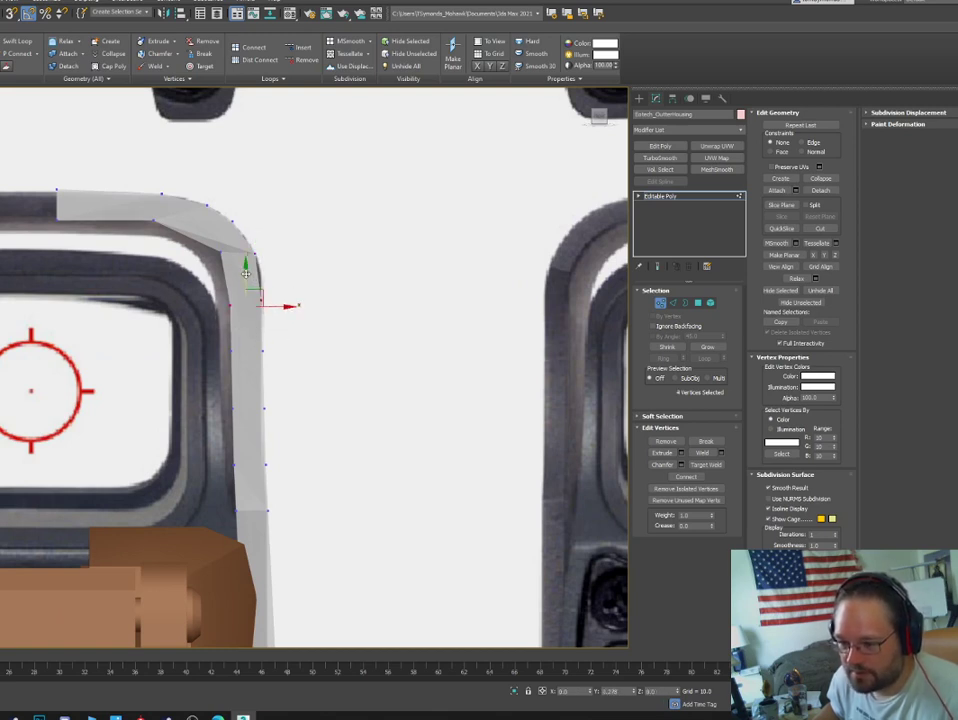
Raise the outer vertices down the housing's side wall slightly above their matching inner vertices.
click(283, 352)
drag(275, 337, 210, 370)
click(281, 370)
mouse_move(280, 370)
mouse_down()
mouse_move(239, 335)
mouse_move(264, 383)
mouse_up()
drag(282, 438, 265, 421)
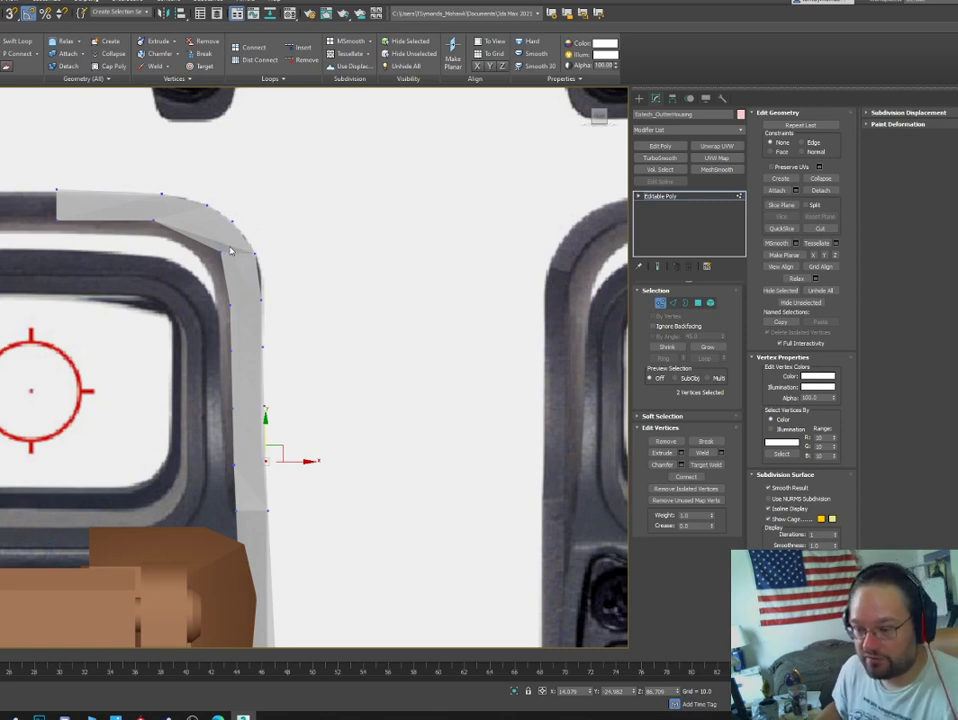
Fine-tune the housing's inner and outer corner vertices against the reference curve and check the corner in wireframe.
drag(230, 248, 247, 213)
click(242, 218)
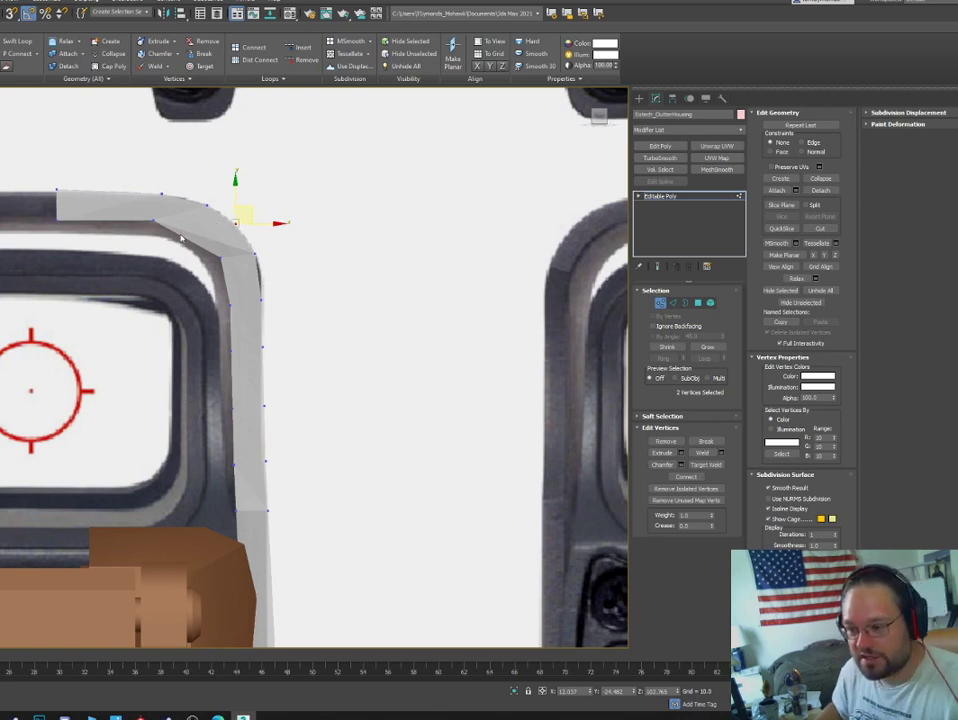
key(F3)
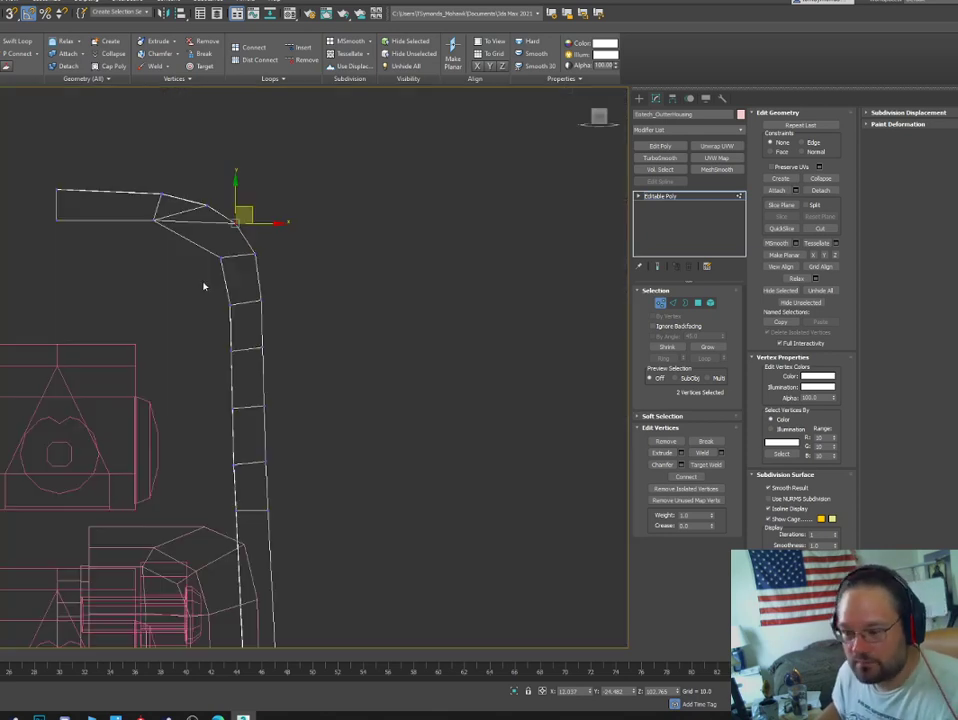
key(F3)
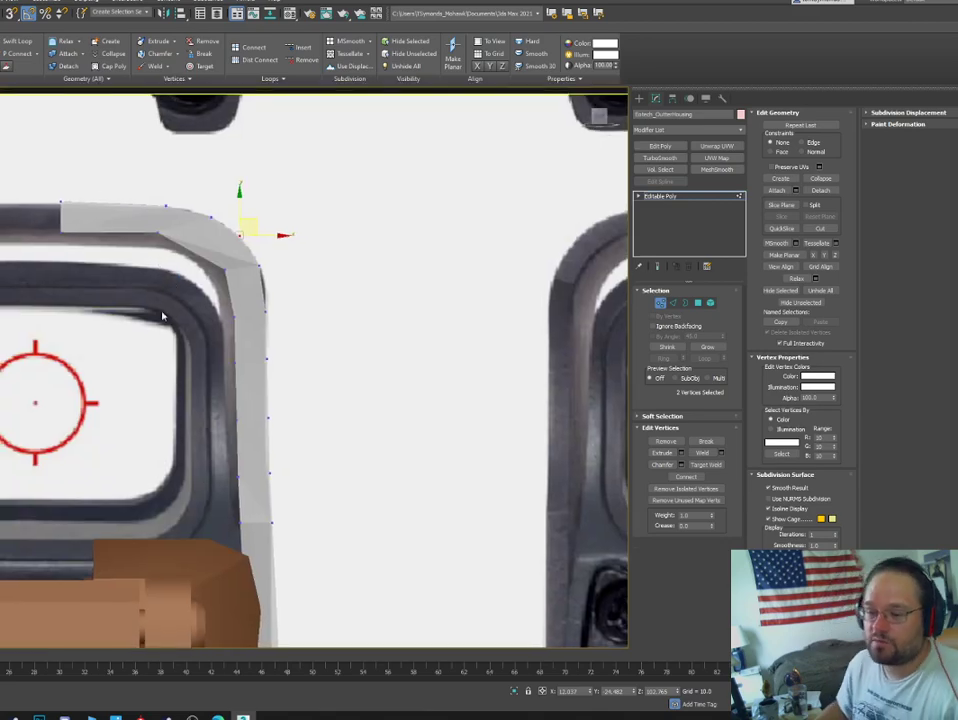
Cut a new edge across the underside of the housing's upper corner, starting between its two inner corner vertices.
mouse_move(159, 291)
alt+middle_down()
mouse_move(188, 293)
mouse_move(175, 289)
alt+middle_up()
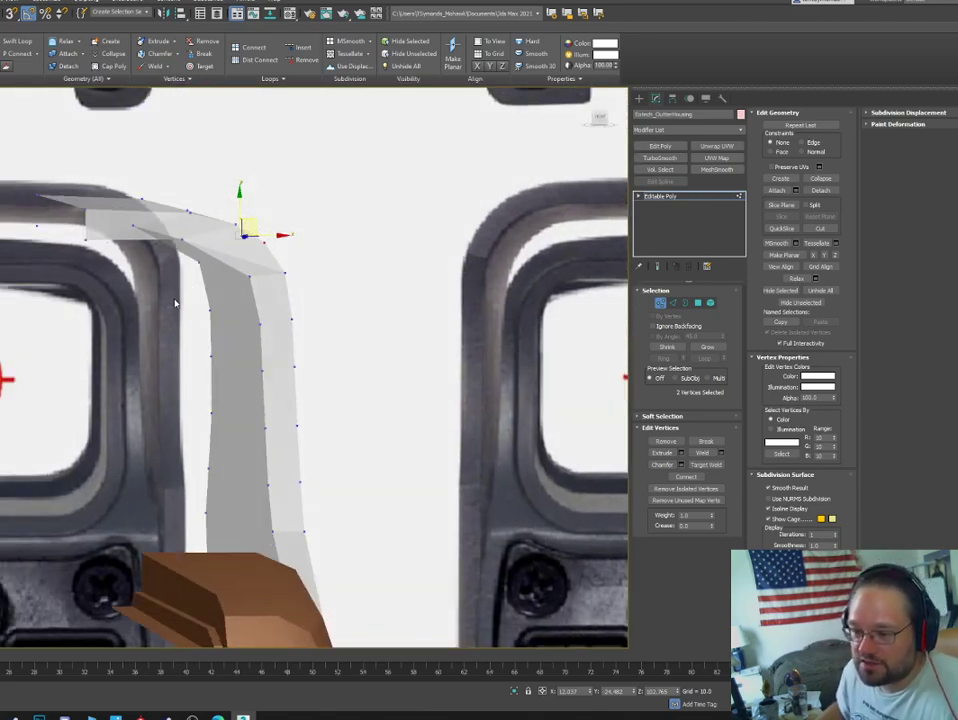
click(201, 263)
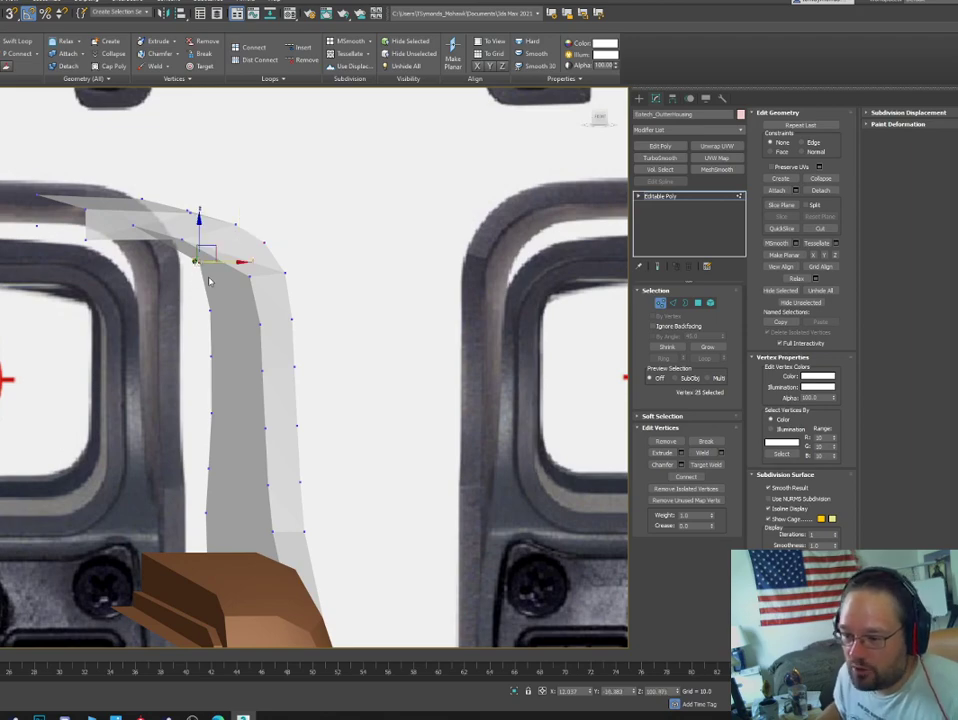
alt+middle_drag(209, 279, 270, 307)
click(294, 291)
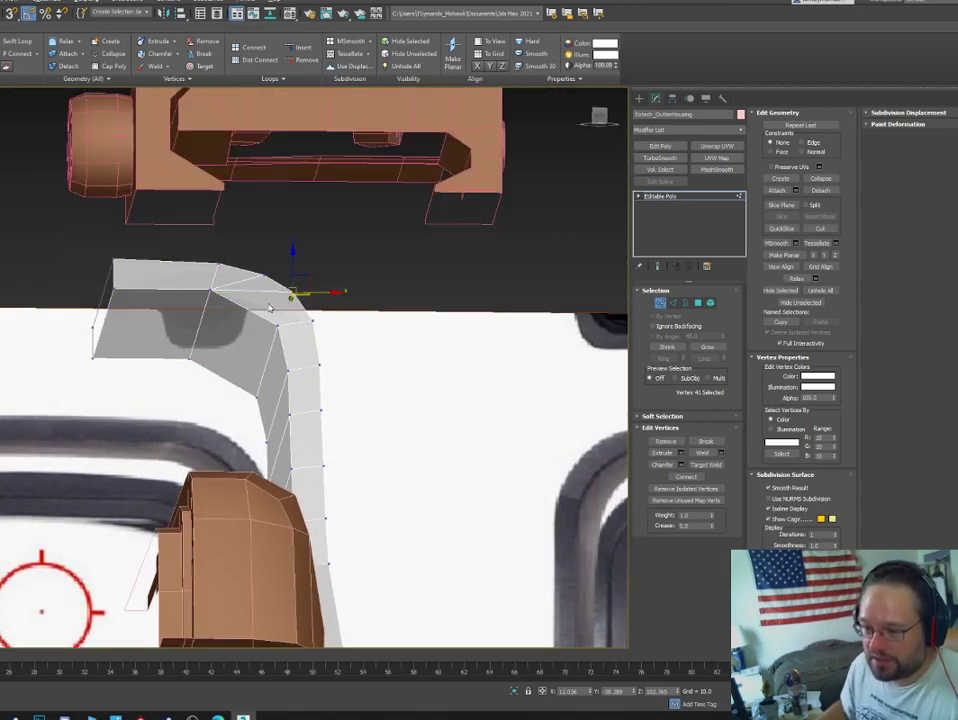
right_click(249, 311)
click(198, 219)
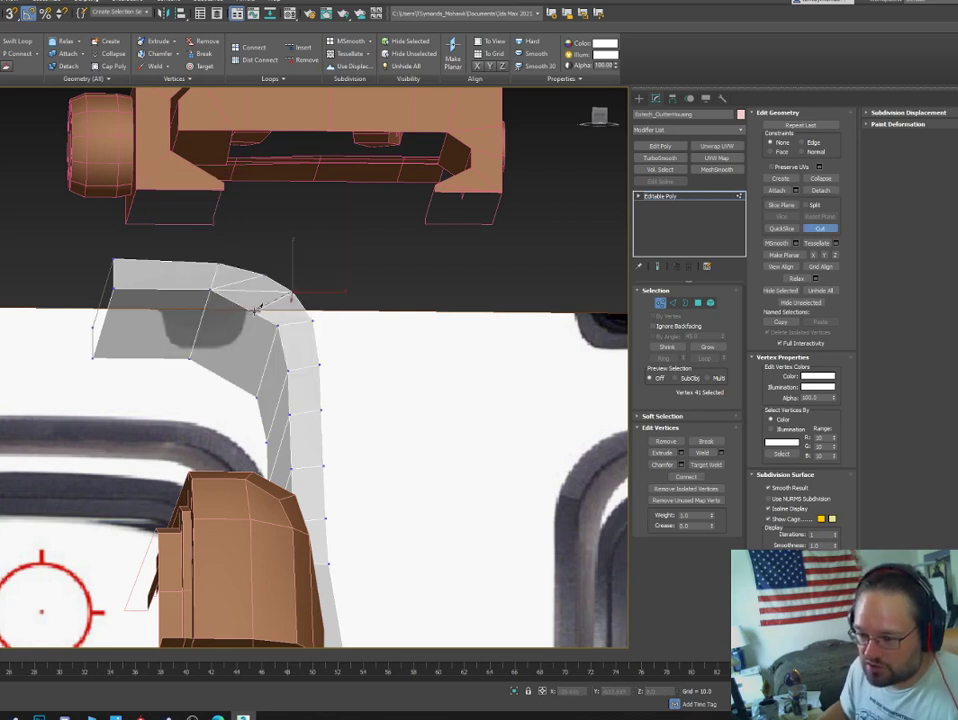
click(253, 311)
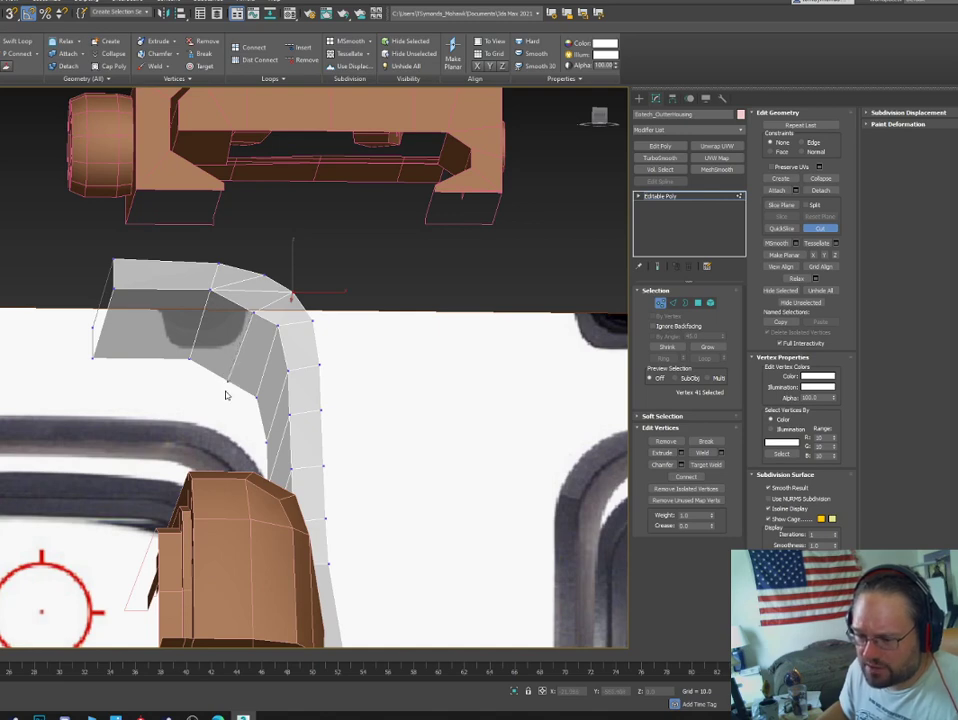
right_click(224, 391)
Connect the cut's far endpoint to the matching outer corner vertex on the housing's opposite end face.
click(228, 381)
alt+middle_drag(210, 380, 190, 368)
ctrl+click(188, 362)
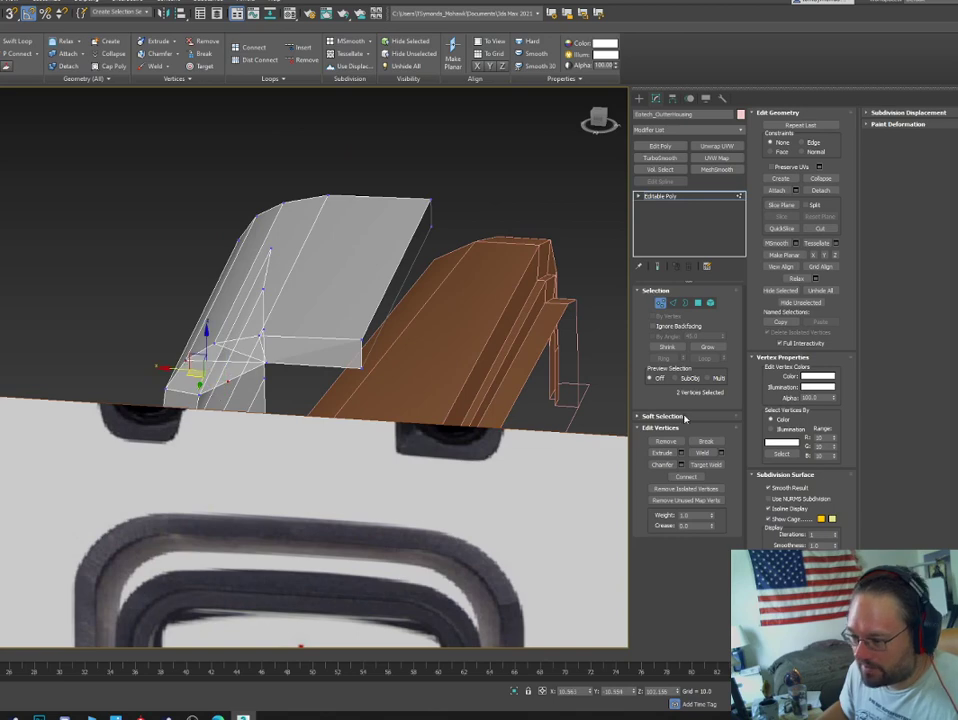
click(686, 477)
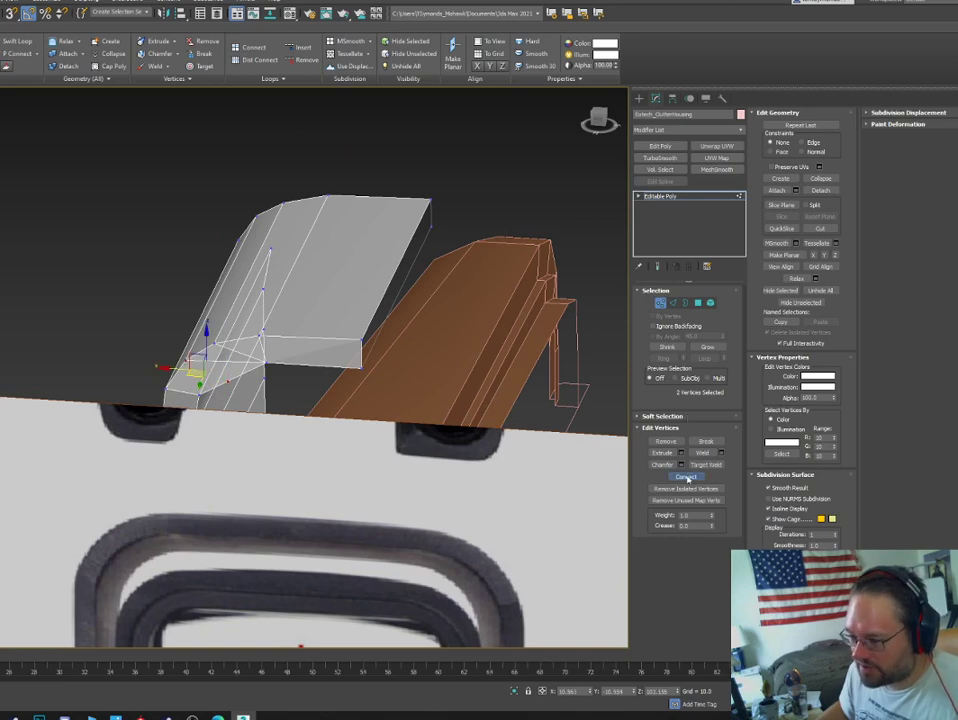
click(228, 380)
Move the newly cut edge beneath the housing's upper corner onto the inner corner curve in the end-view reference.
alt+middle_drag(228, 380, 197, 355)
key(2)
double_click(252, 383)
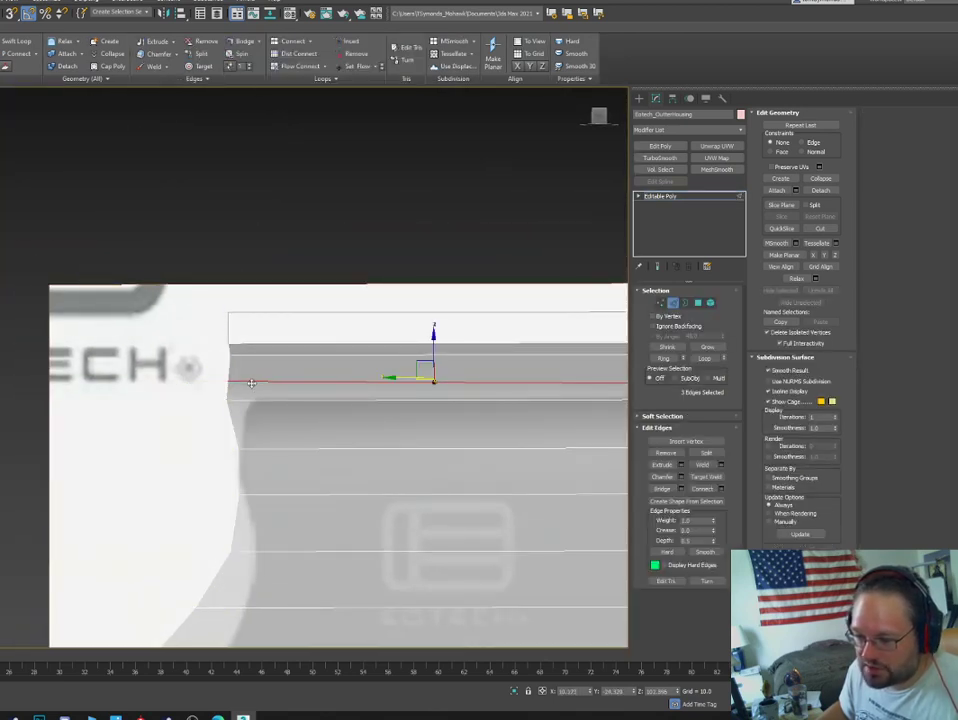
click(251, 383)
alt+middle_drag(251, 383, 156, 404)
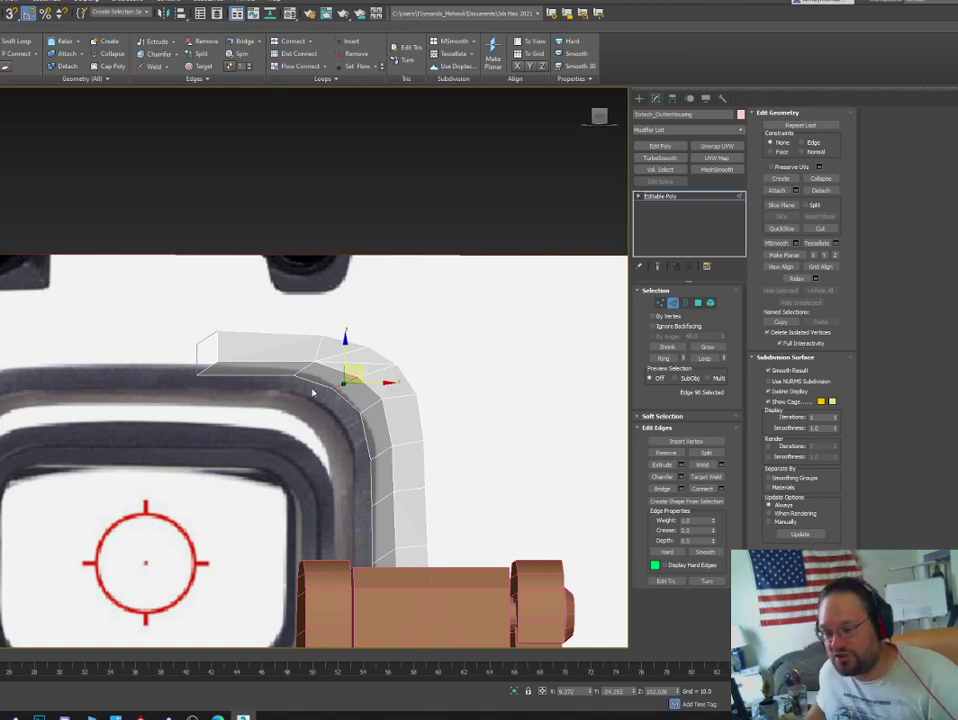
mouse_move(313, 393)
alt+middle_down()
mouse_move(291, 381)
mouse_move(307, 391)
alt+middle_up()
scroll(344, 358, up, 2)
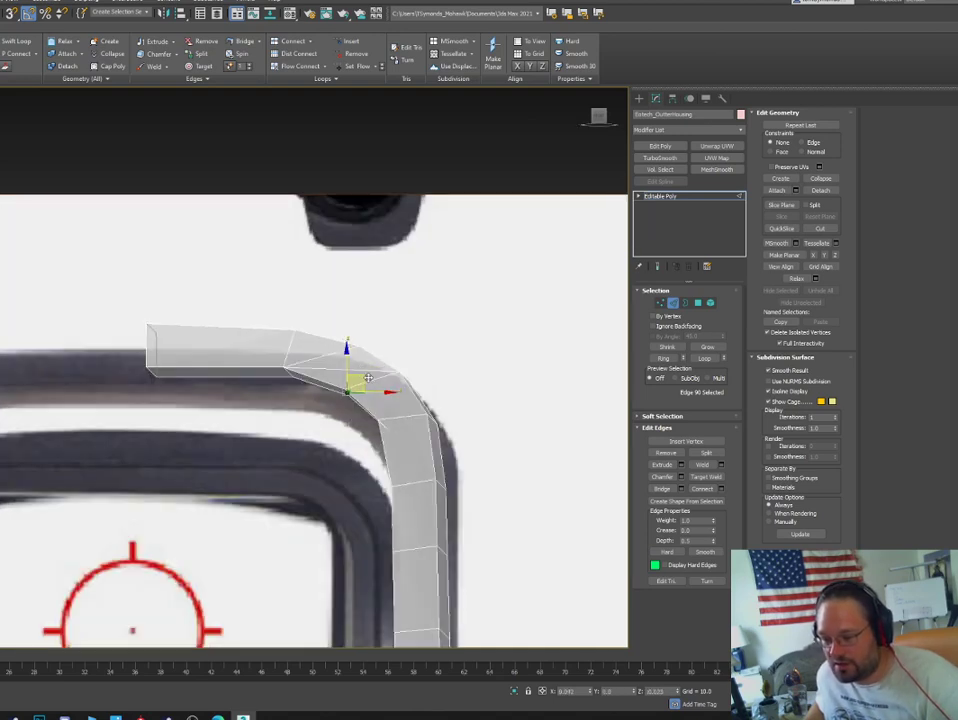
alt+middle_drag(368, 380, 278, 434)
scroll(432, 349, up, 2)
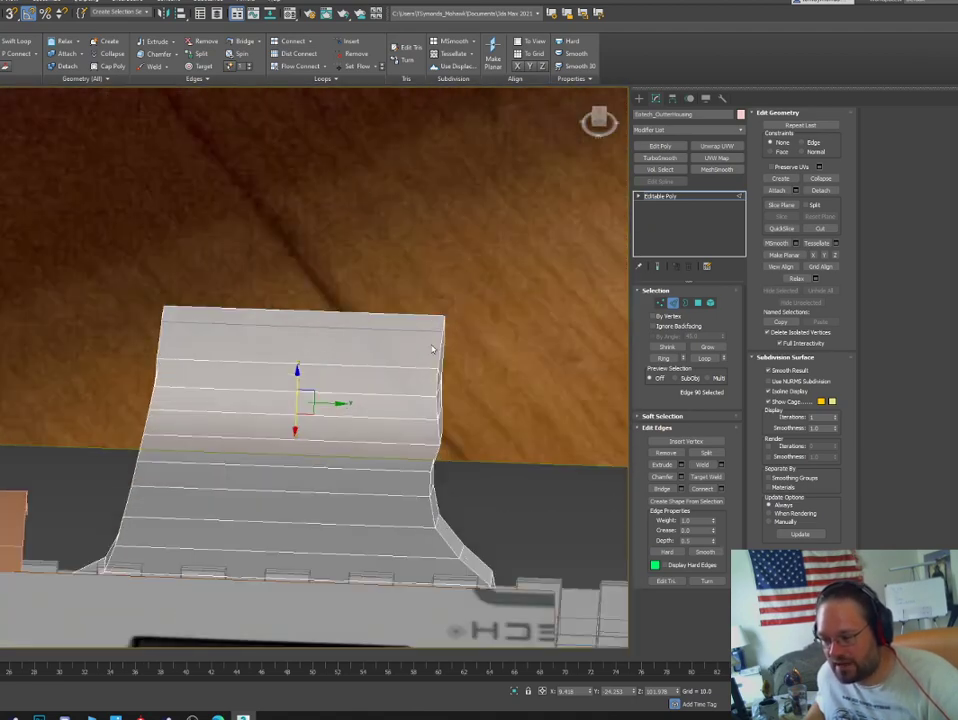
Shift the vertex at the housing's upper end corner slightly inward along the Y axis to straighten the end profile.
key(1)
click(444, 317)
drag(468, 318, 463, 318)
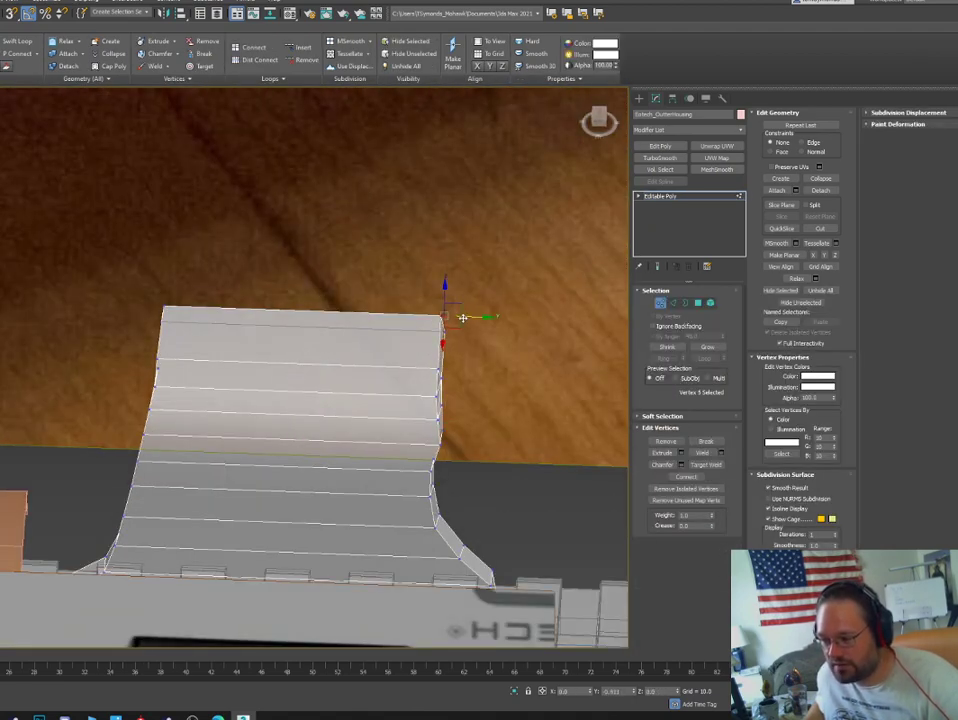
Remove the diagonal edge crossing the rounded corner on the housing's end face.
alt+middle_drag(462, 318, 356, 373)
key(4)
key(ctrl+a)
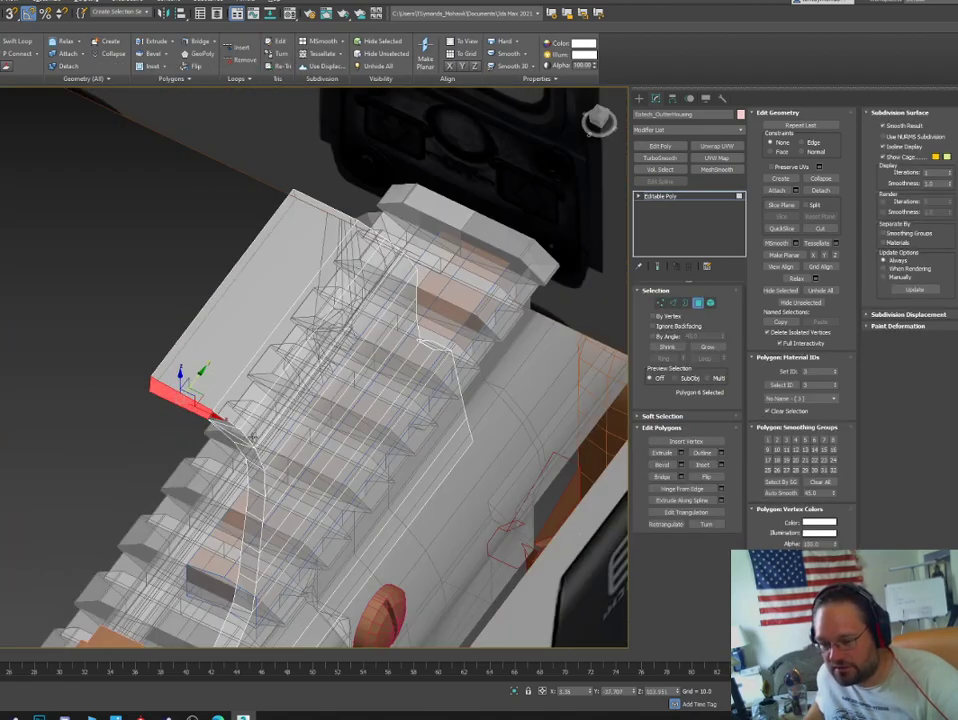
scroll(297, 421, up, 5)
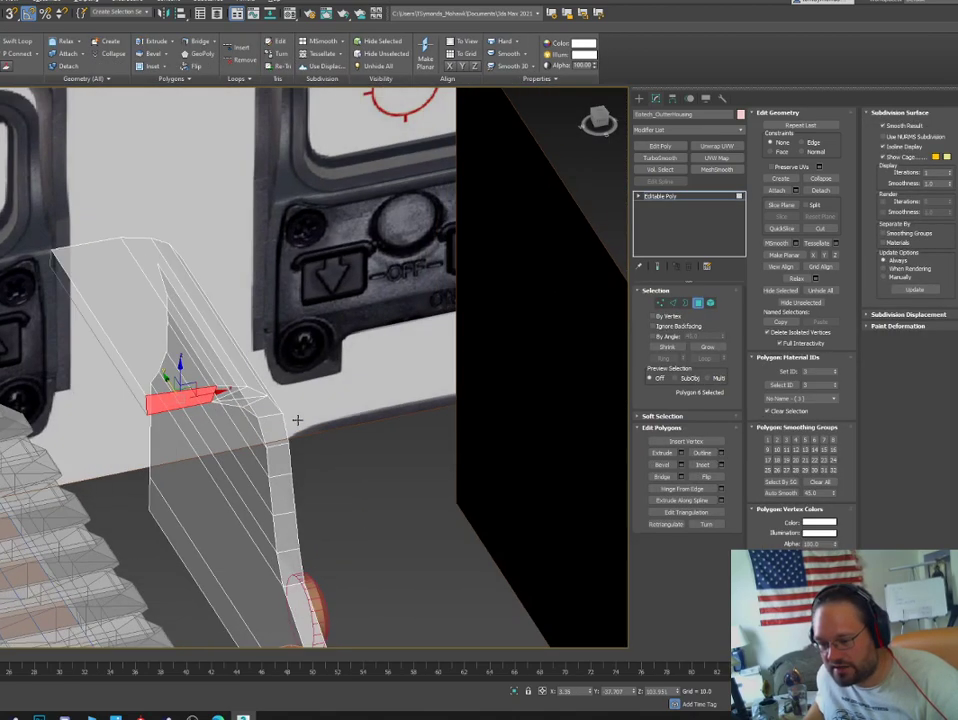
alt+middle_drag(297, 421, 280, 417)
scroll(246, 404, up, 3)
key(2)
click(246, 405)
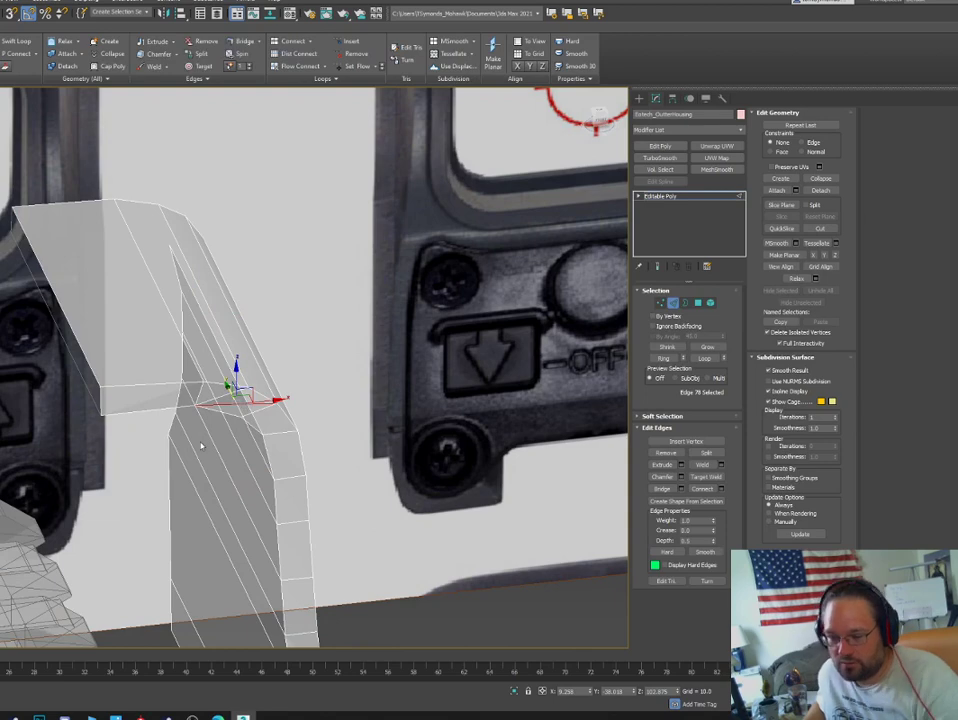
key(BackSpace)
Cut an edge across the corner's end face toward the matching outer corner vertex.
key(1)
click(197, 405)
mouse_move(197, 405)
alt+middle_down()
mouse_move(198, 392)
mouse_move(205, 419)
alt+middle_up()
right_click(182, 426)
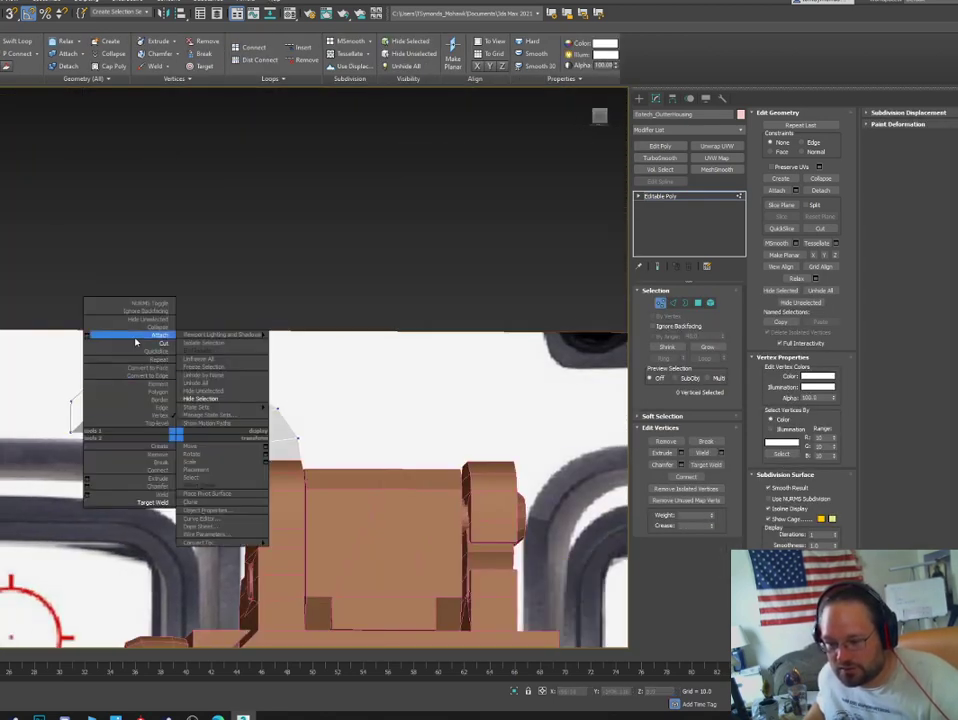
click(128, 336)
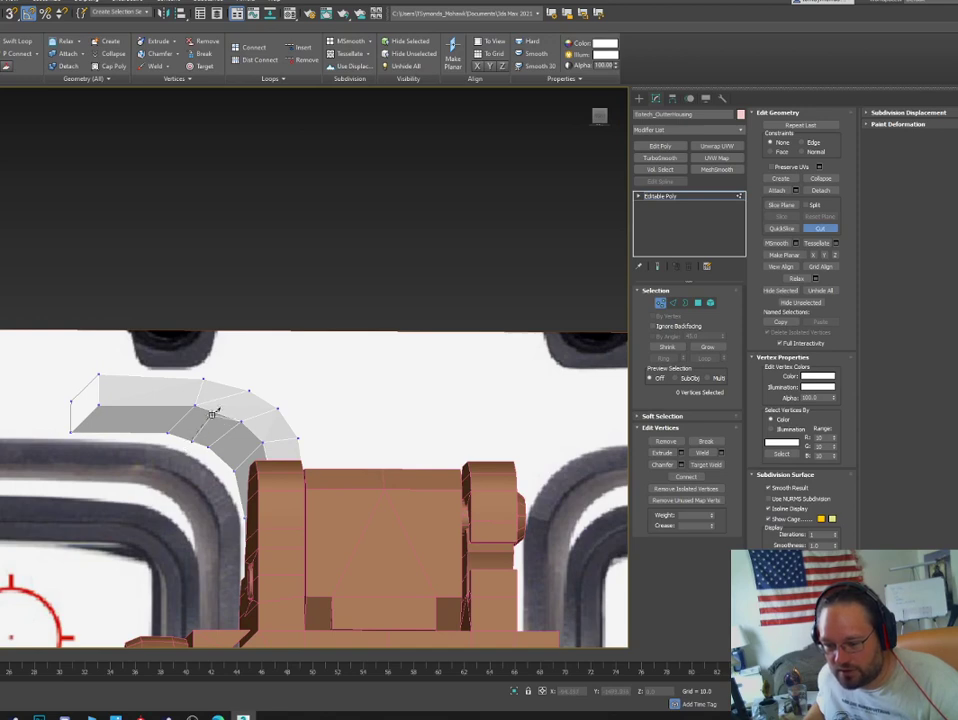
click(214, 407)
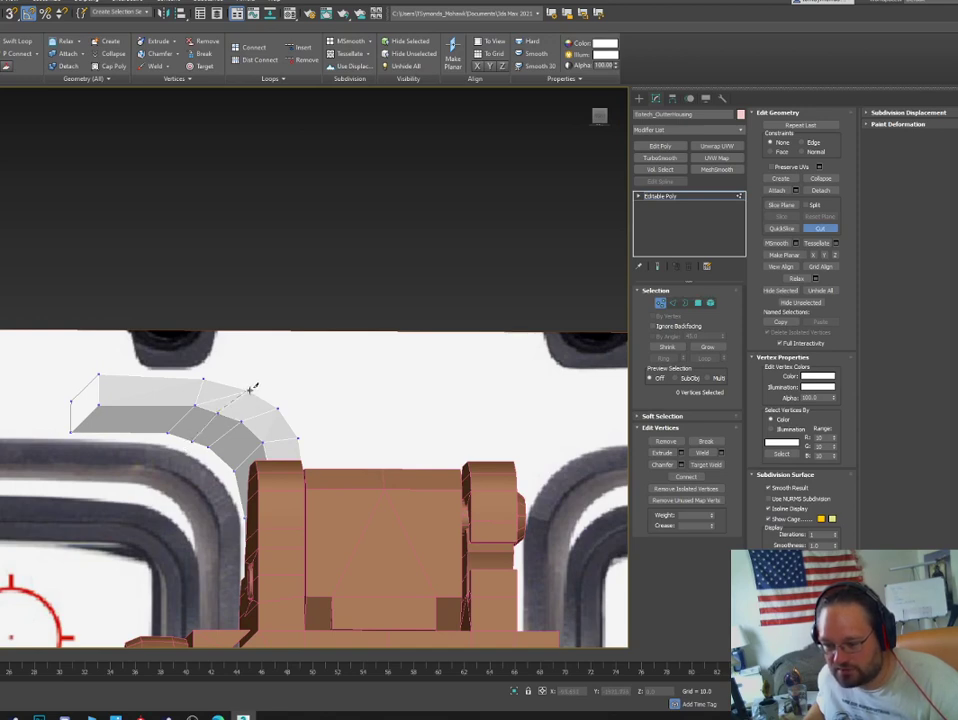
right_click(226, 430)
click(218, 412)
Remove the diagonal edge on the opposite end face and connect the new inner corner vertex to its matching outer vertex.
alt+middle_drag(218, 412, 401, 460)
key(2)
click(314, 542)
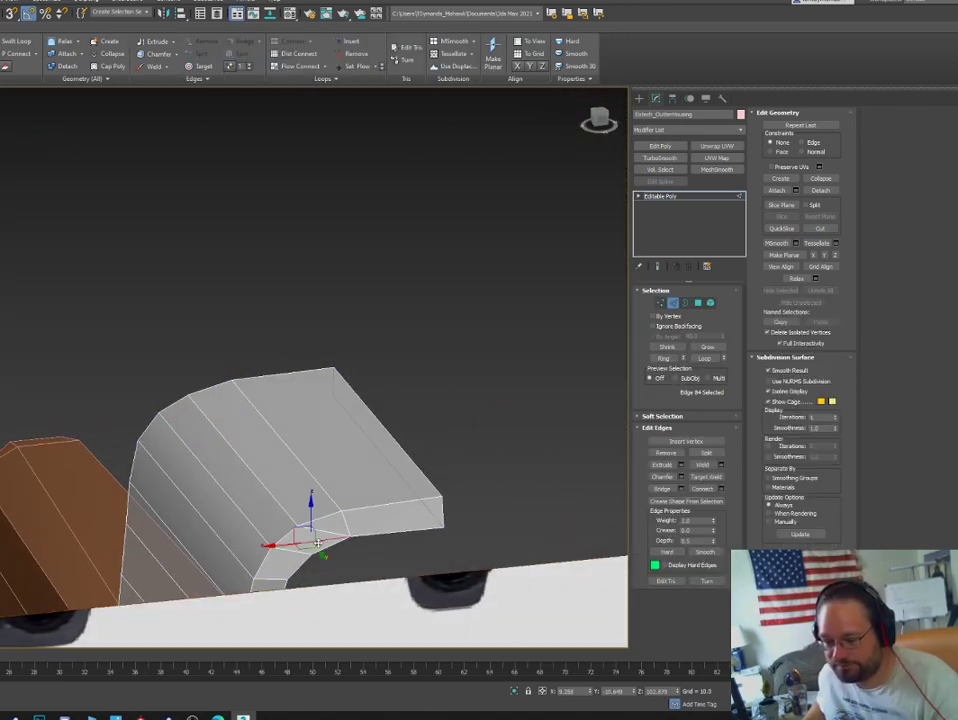
key(BackSpace)
key(1)
click(328, 547)
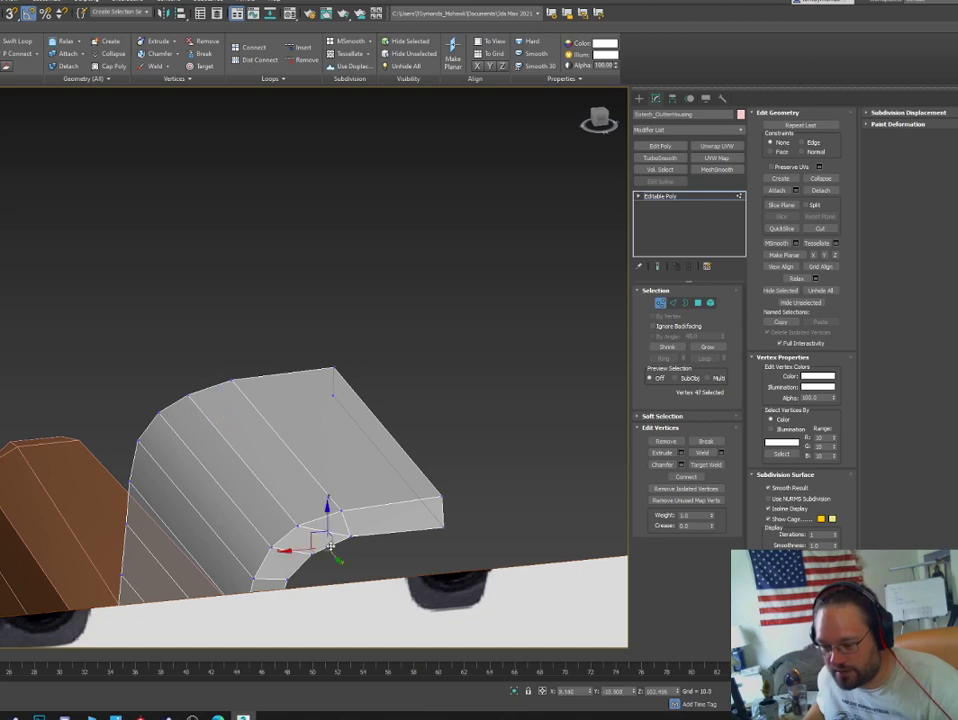
ctrl+click(297, 526)
click(692, 478)
click(692, 478)
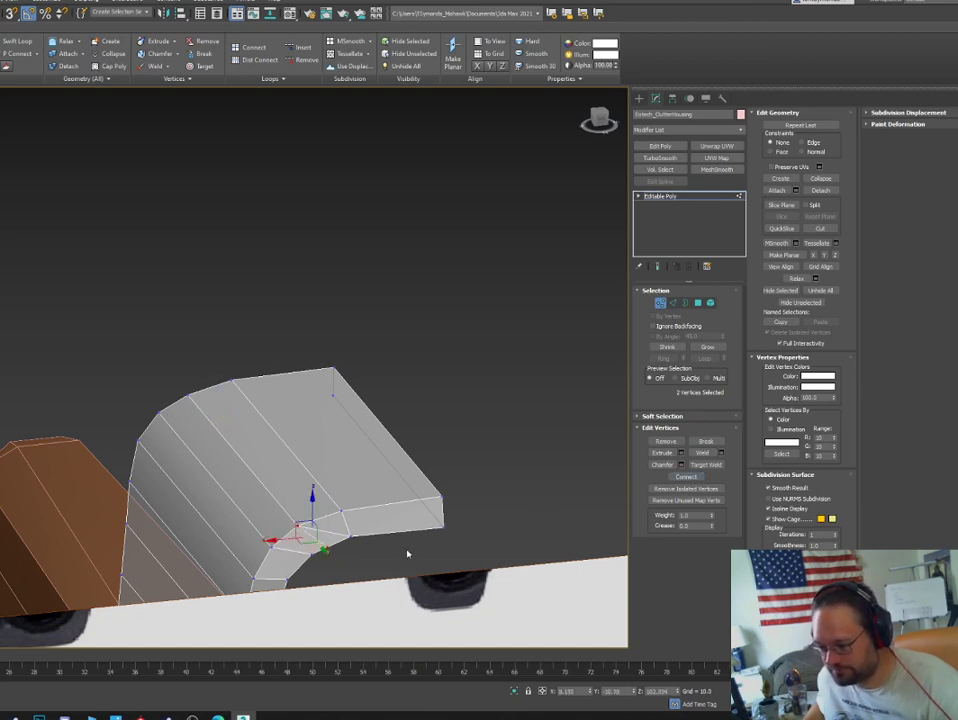
Remove the leftover diagonal edge from the housing's rounded corner, working in the straight end view.
click(326, 560)
click(328, 546)
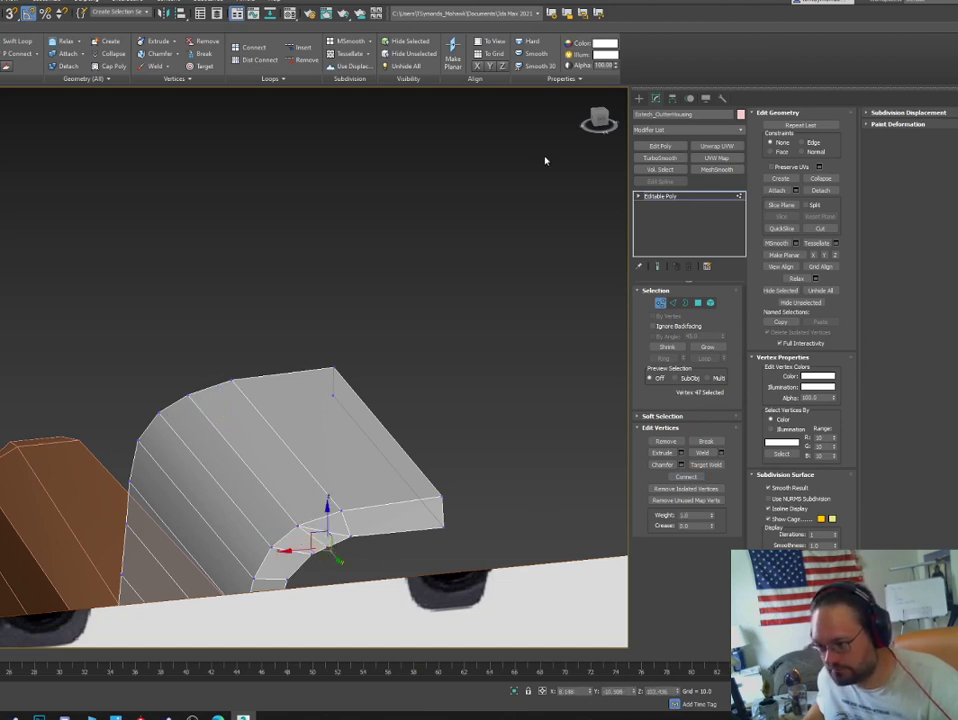
drag(600, 118, 496, 191)
click(600, 118)
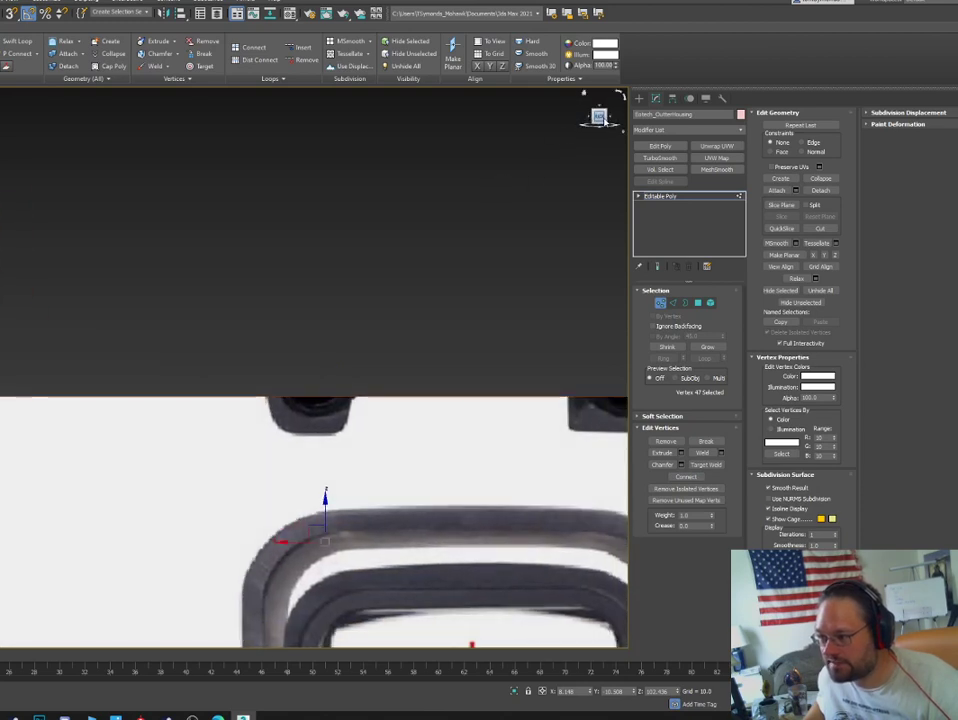
click(612, 120)
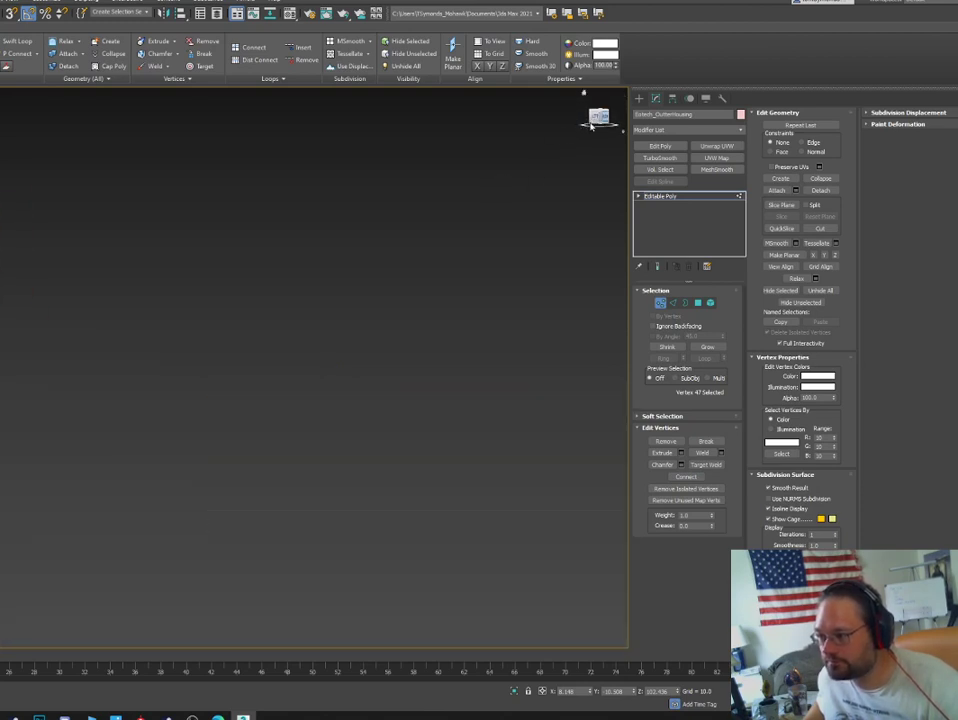
alt+middle_drag(450, 88, 621, 96)
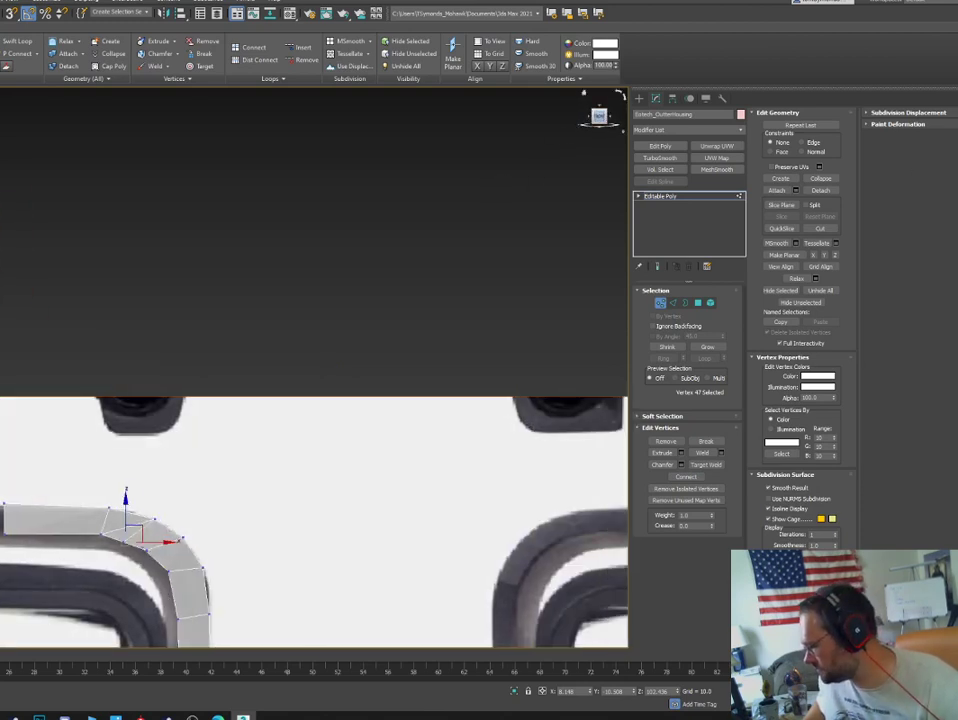
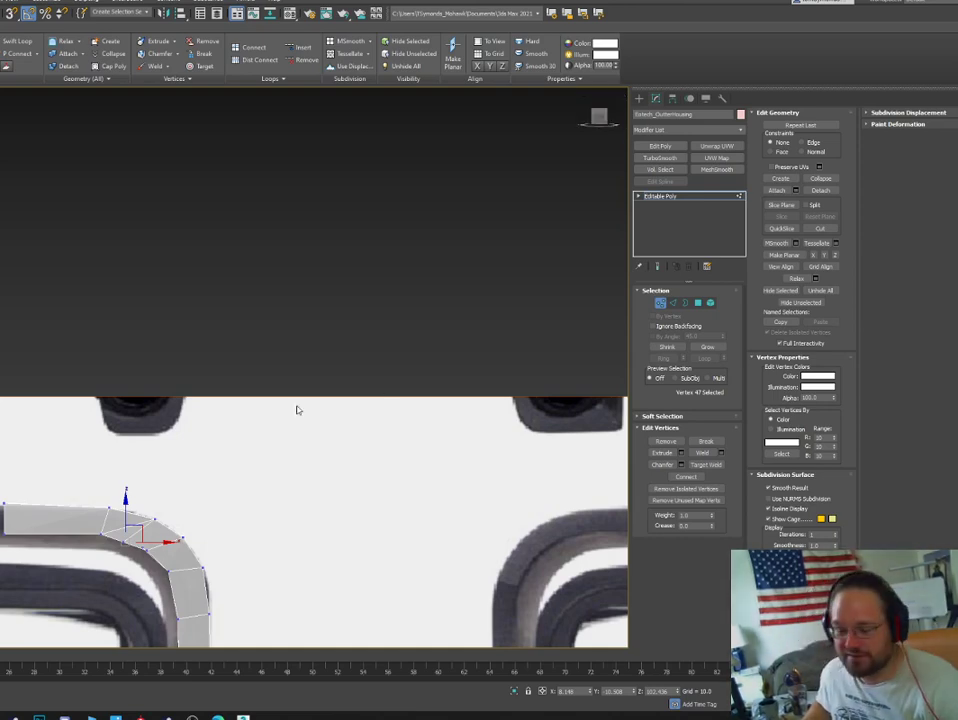
middle_drag(297, 408, 371, 299)
scroll(355, 308, down, 4)
scroll(244, 354, up, 4)
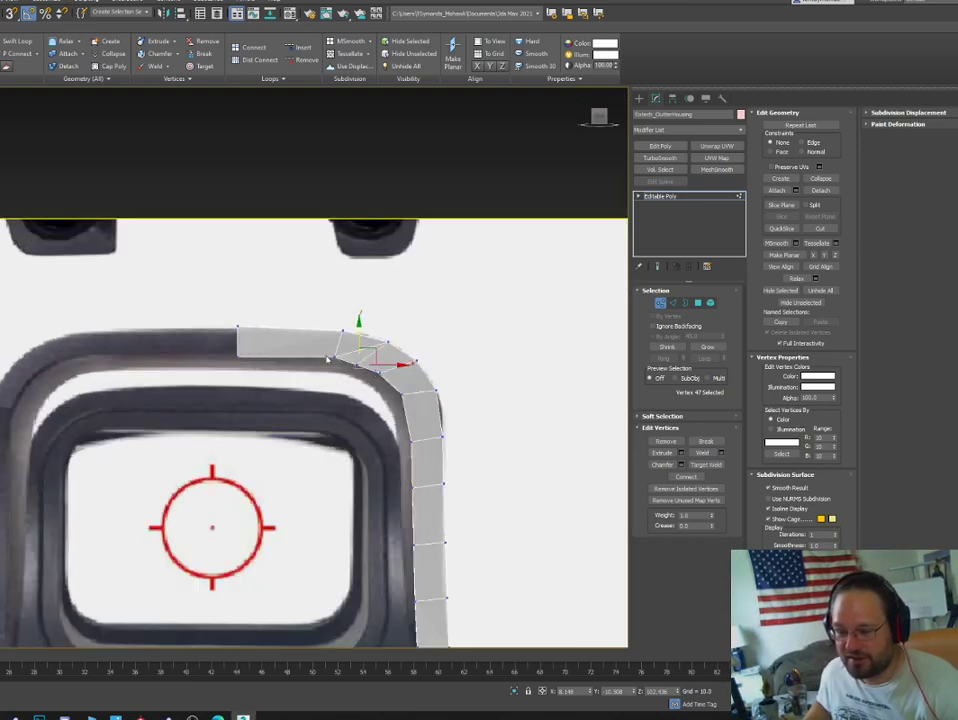
scroll(353, 318, up, 3)
key(2)
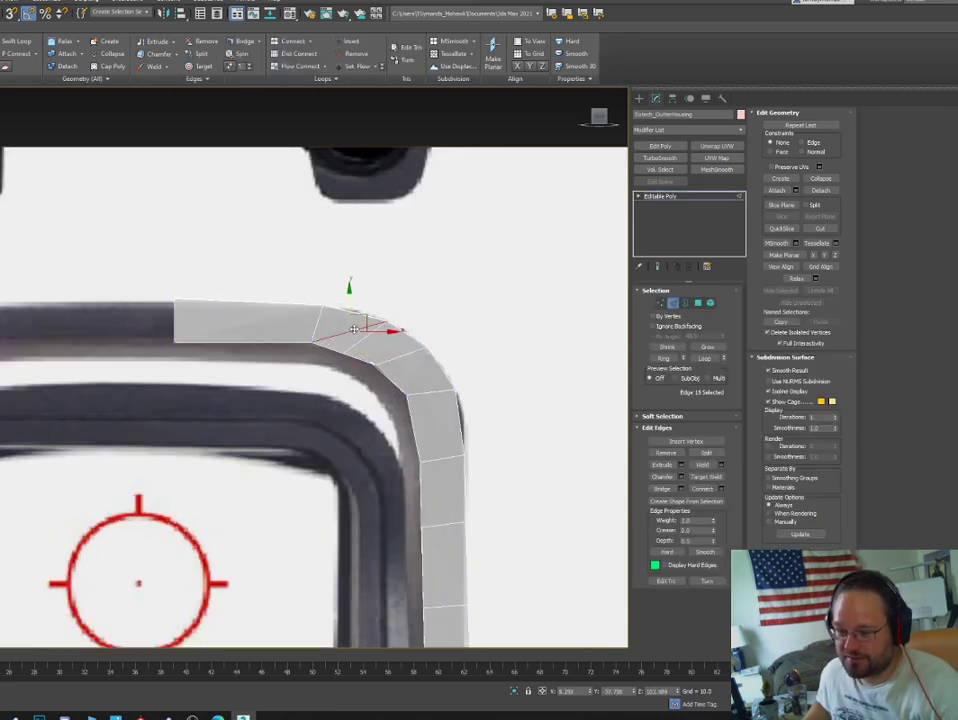
key(BackSpace)
Reposition the housing's inner and outer corner vertices in the end view so the segments follow the reference curve evenly.
key(1)
click(370, 375)
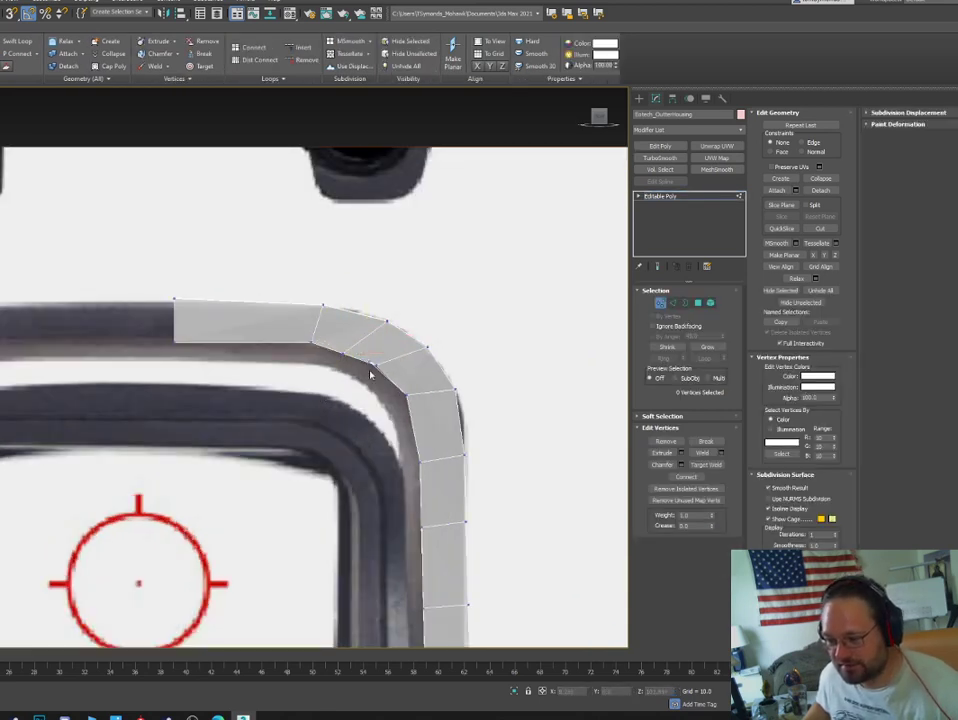
click(370, 362)
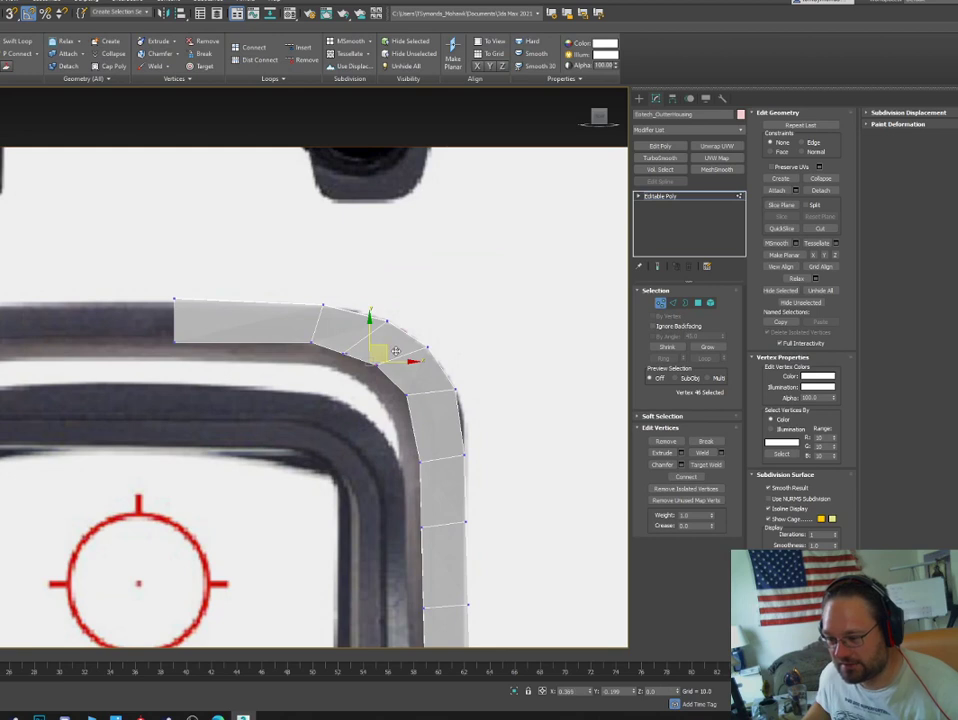
drag(396, 351, 394, 354)
scroll(393, 388, down, 2)
middle_drag(427, 438, 419, 311)
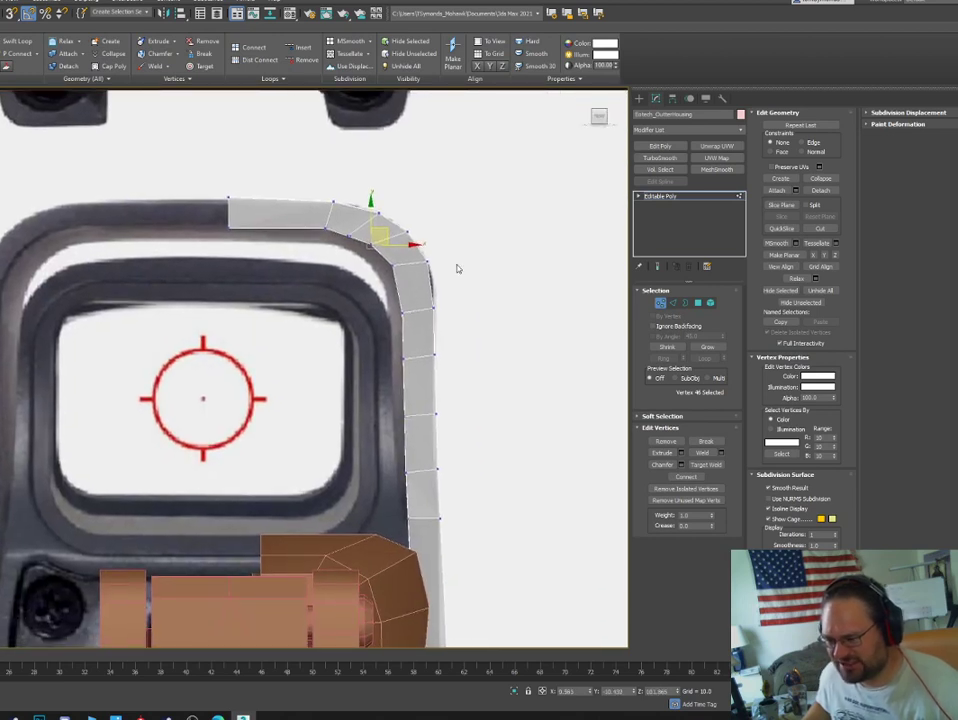
mouse_move(445, 256)
mouse_down()
mouse_move(384, 273)
mouse_move(431, 262)
mouse_up()
click(341, 256)
drag(379, 233, 421, 218)
click(355, 236)
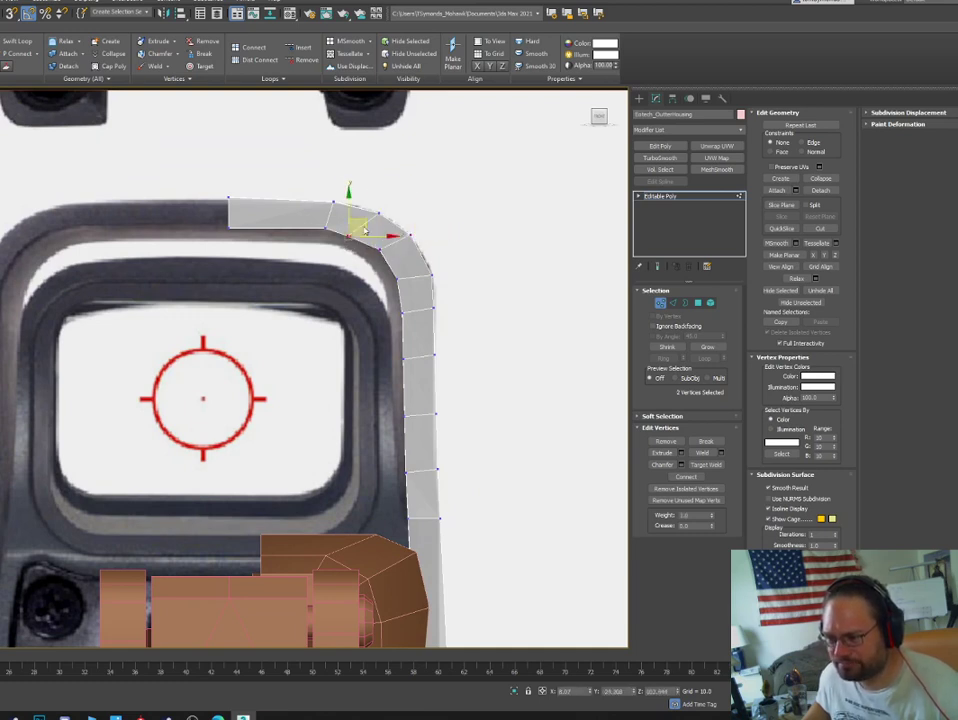
Lower the outer vertices down the housing's side wall to level them with their matching inner vertices.
click(435, 356)
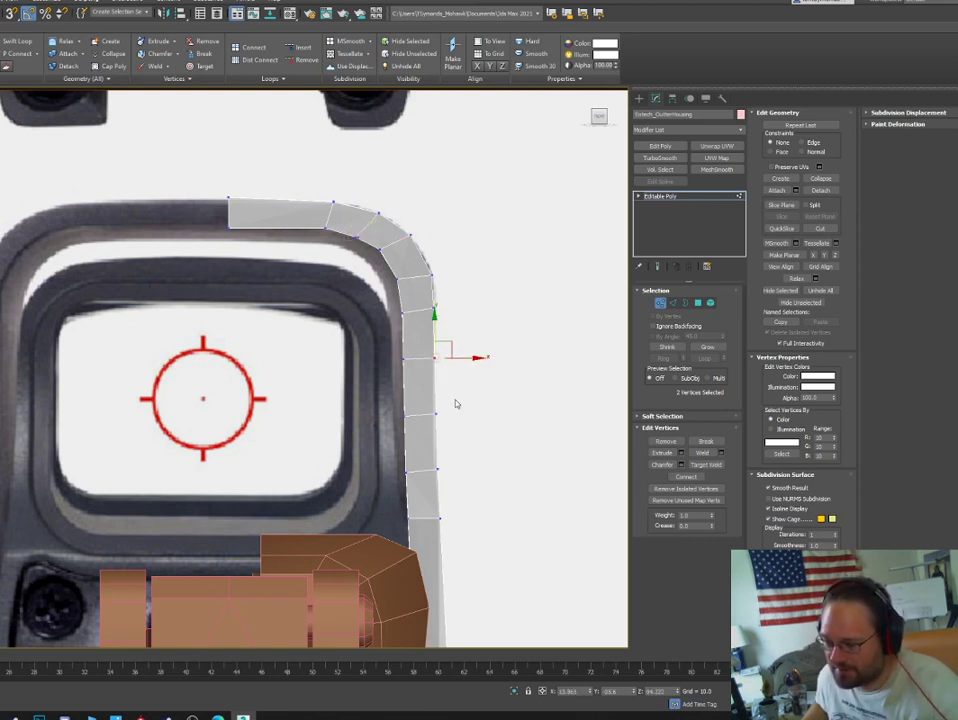
drag(426, 441, 430, 530)
scroll(460, 528, down, 3)
middle_drag(460, 528, 373, 314)
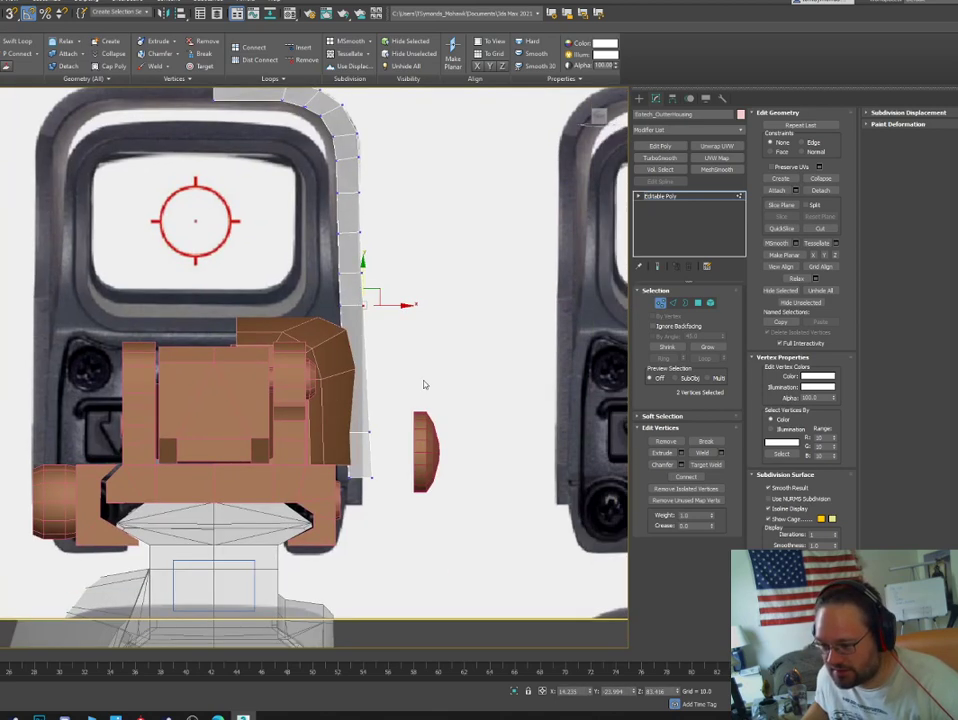
Pull the battery cover's outer corner and side vertices inward so the cover sits inside the housing's side wall.
click(663, 306)
click(328, 380)
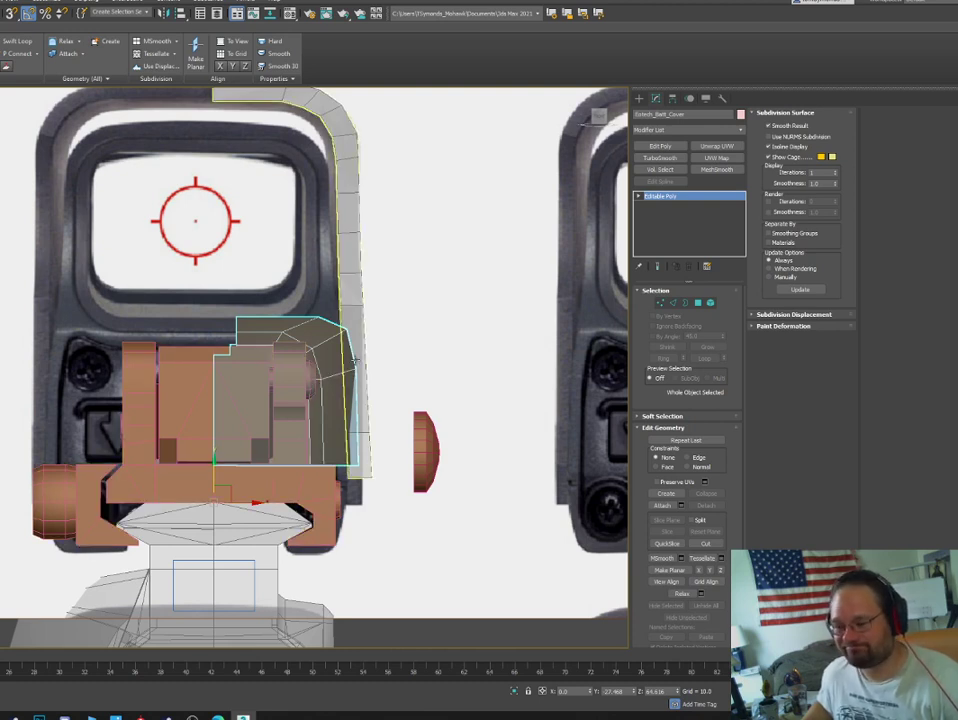
scroll(360, 350, up, 2)
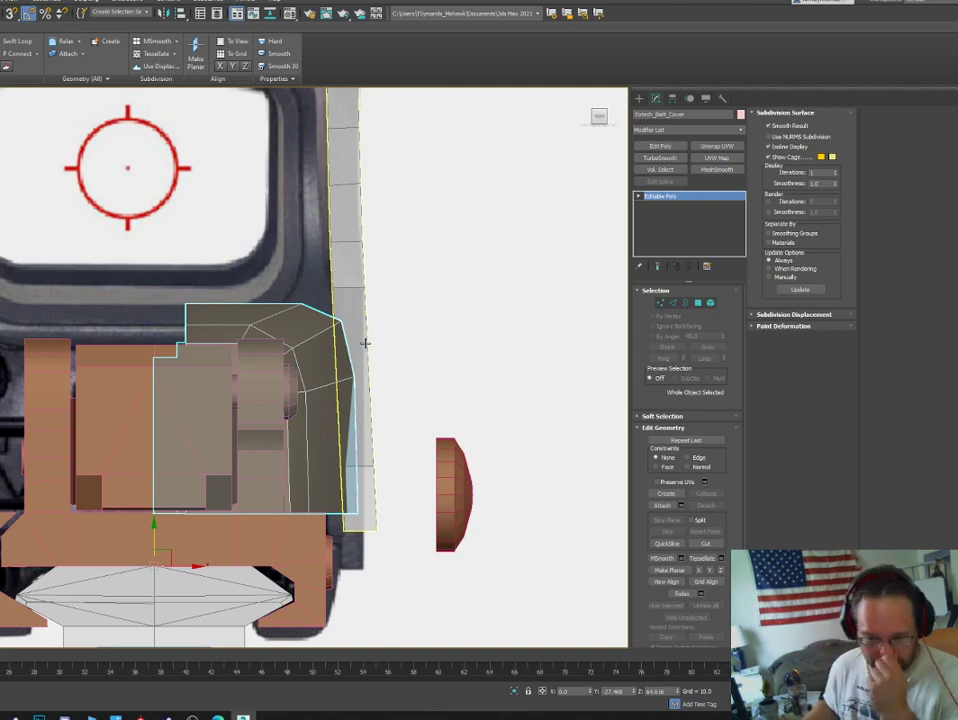
key(1)
click(300, 303)
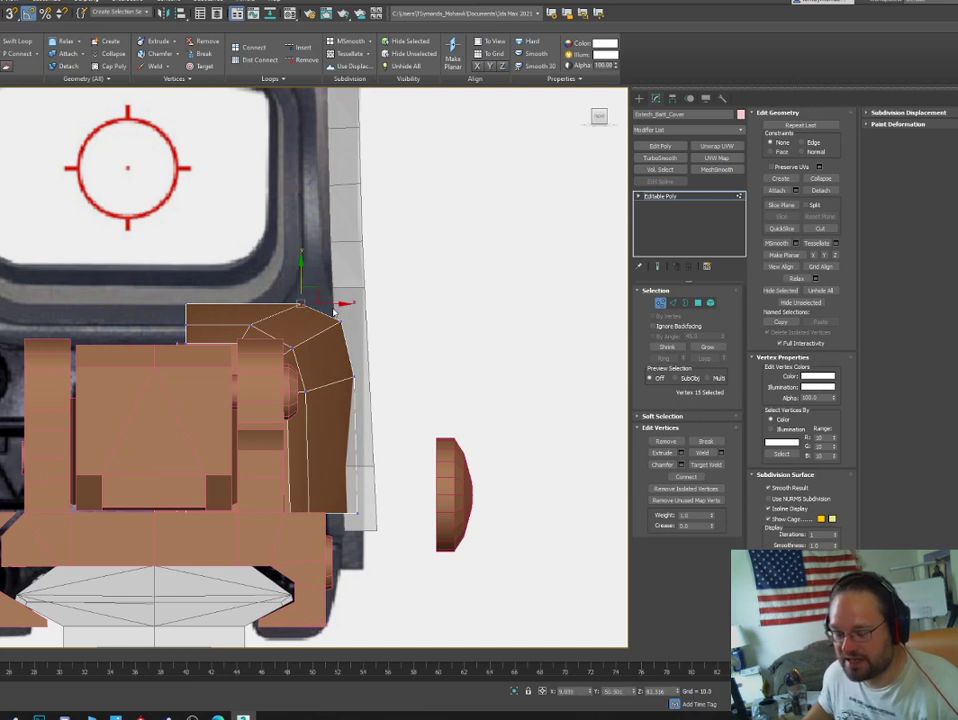
mouse_move(336, 303)
mouse_down()
mouse_move(315, 298)
mouse_move(344, 322)
mouse_up()
click(342, 320)
drag(370, 370, 346, 534)
drag(385, 449, 383, 449)
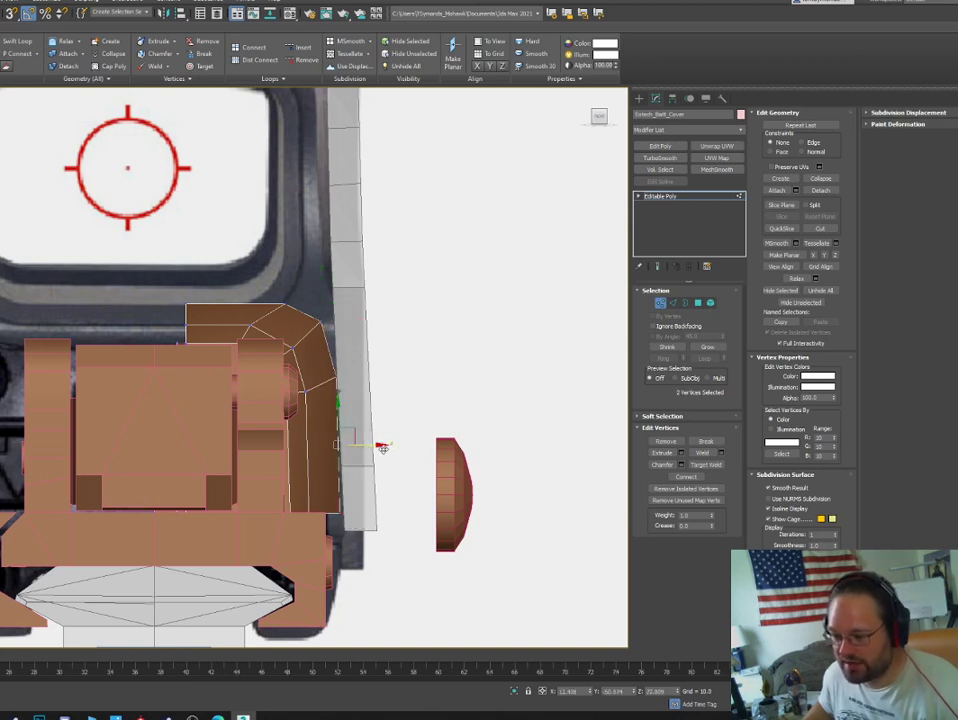
click(300, 395)
drag(305, 363, 305, 362)
click(658, 303)
In the side view, level the battery cover's inner end-wall vertices with the adjacent vertices, then select the inner corner vertices.
alt+middle_drag(262, 350, 356, 363)
scroll(316, 348, down, 6)
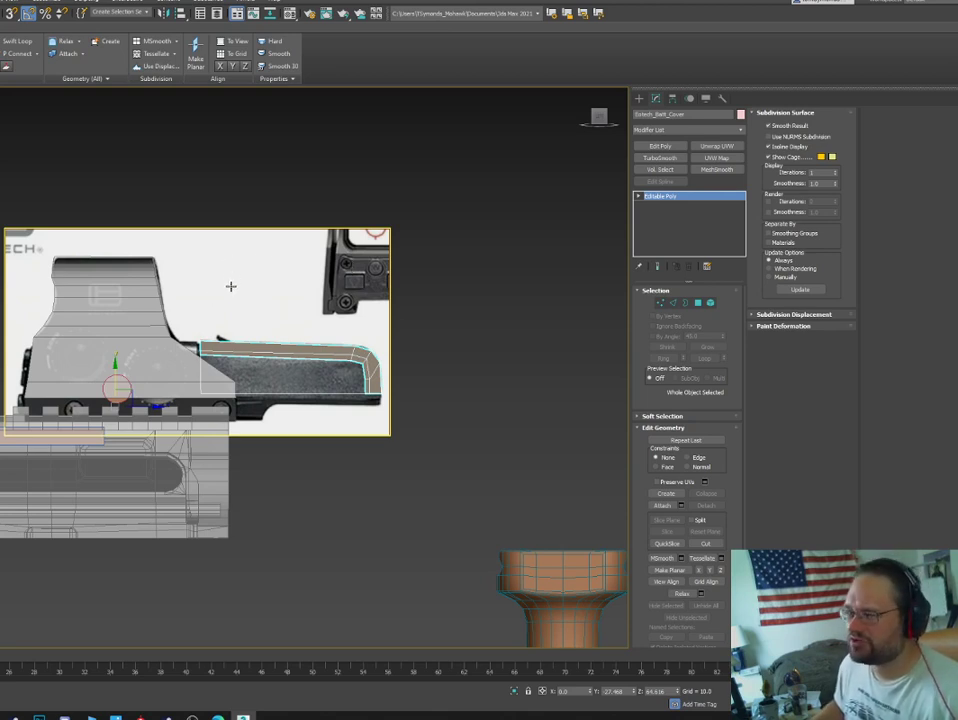
scroll(239, 269, up, 4)
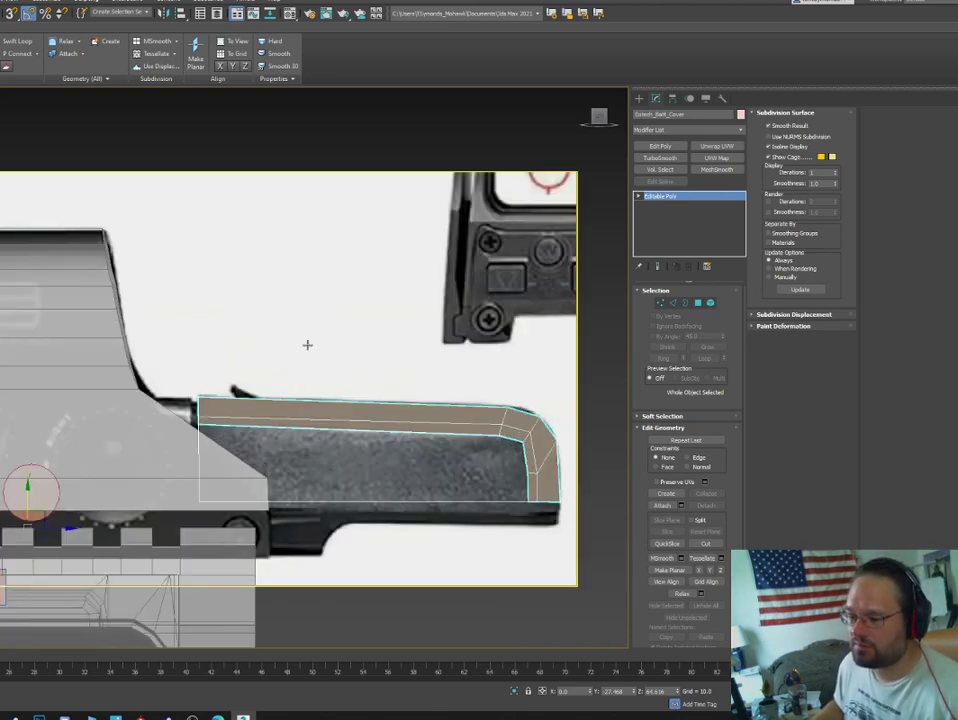
scroll(421, 381, down, 2)
scroll(515, 438, up, 2)
key(1)
click(503, 425)
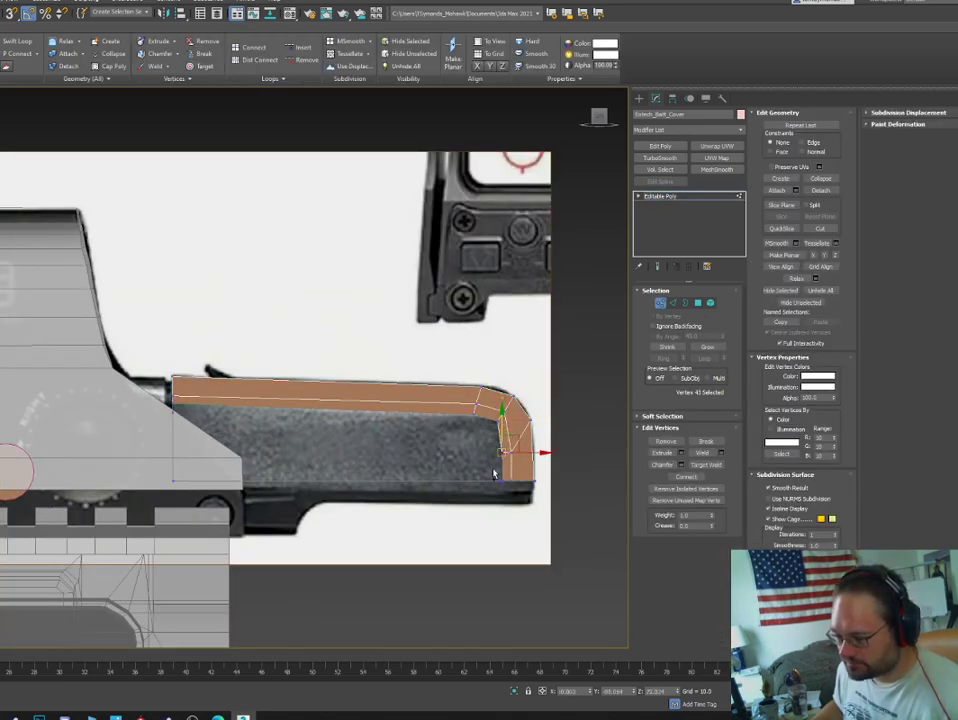
key(z)
key(z)
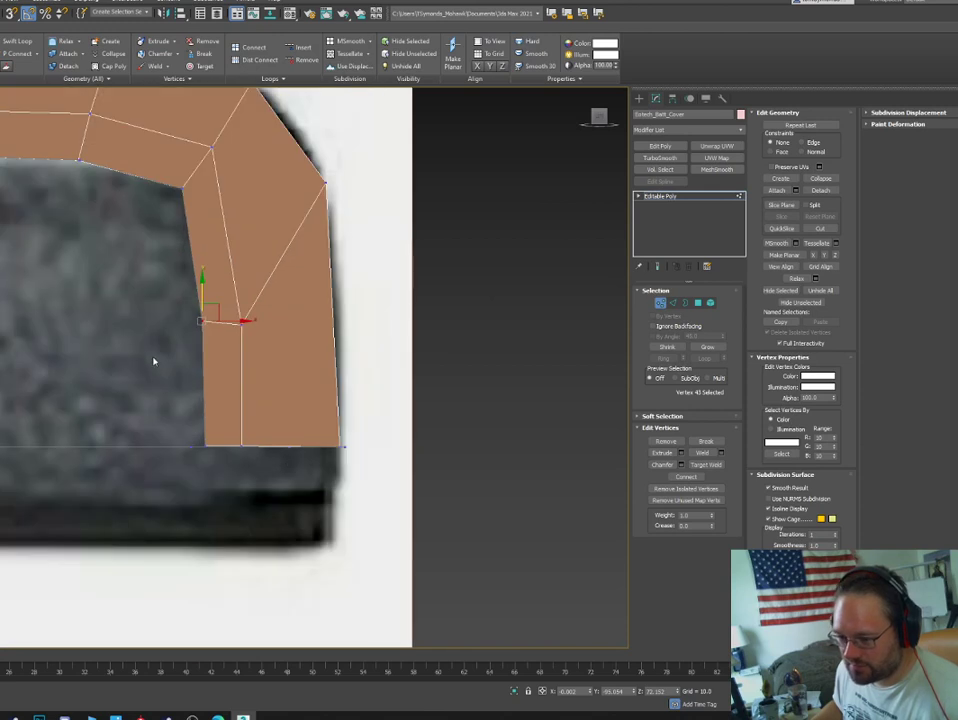
drag(173, 340, 208, 290)
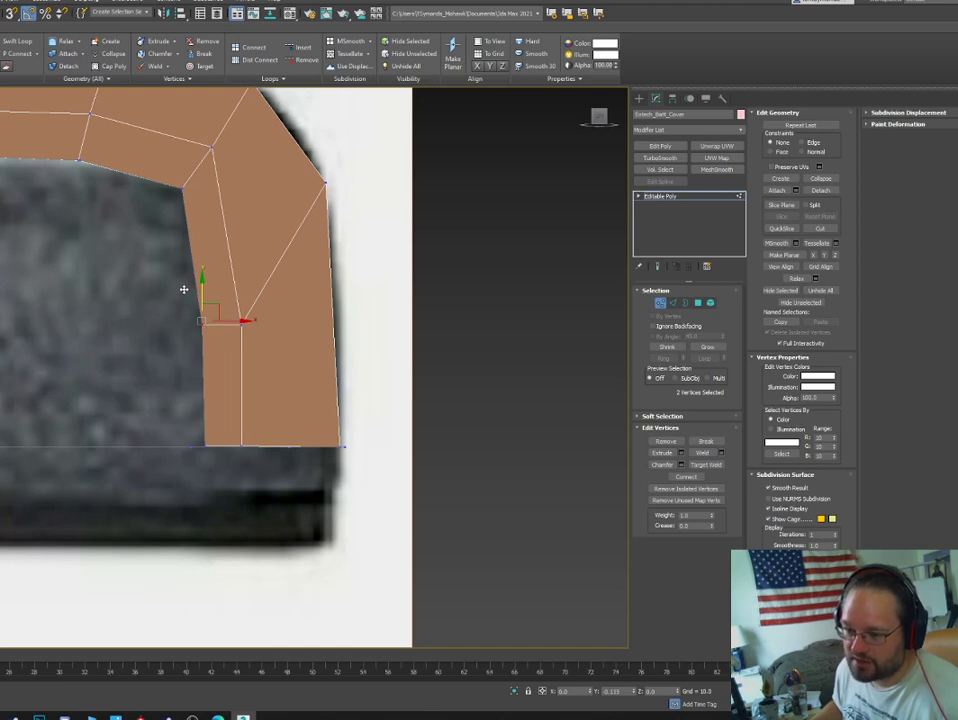
drag(184, 289, 184, 289)
middle_drag(162, 288, 348, 318)
drag(376, 212, 347, 243)
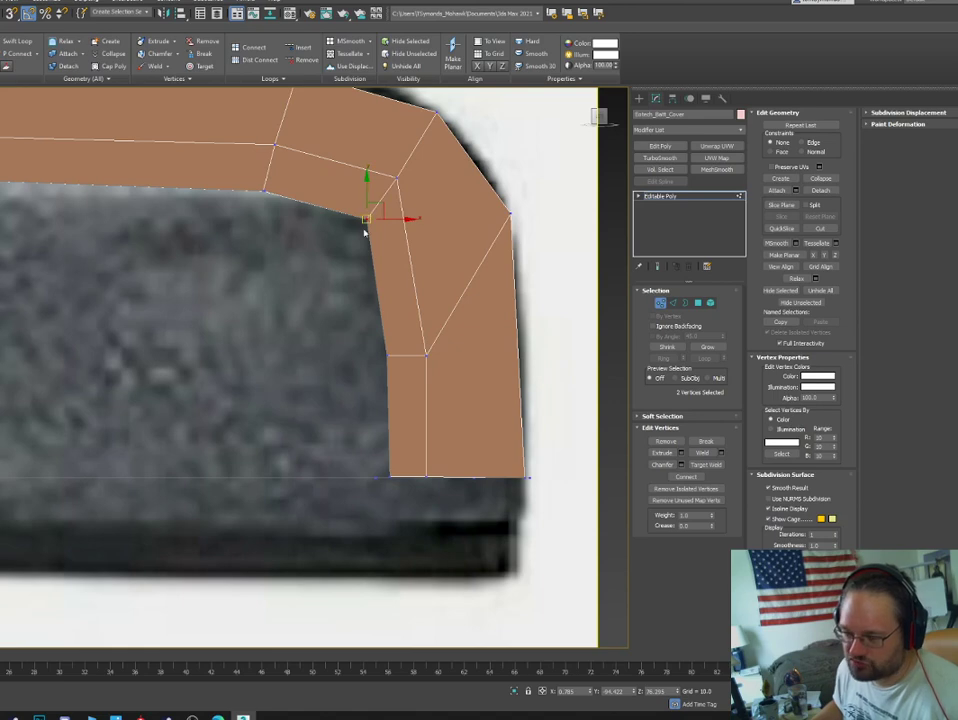
Switch to the outer housing and move the vertices at the lower bend of its sloped end out to the reference outline.
middle_drag(334, 257, 338, 342)
scroll(338, 342, down, 5)
middle_drag(154, 368, 462, 358)
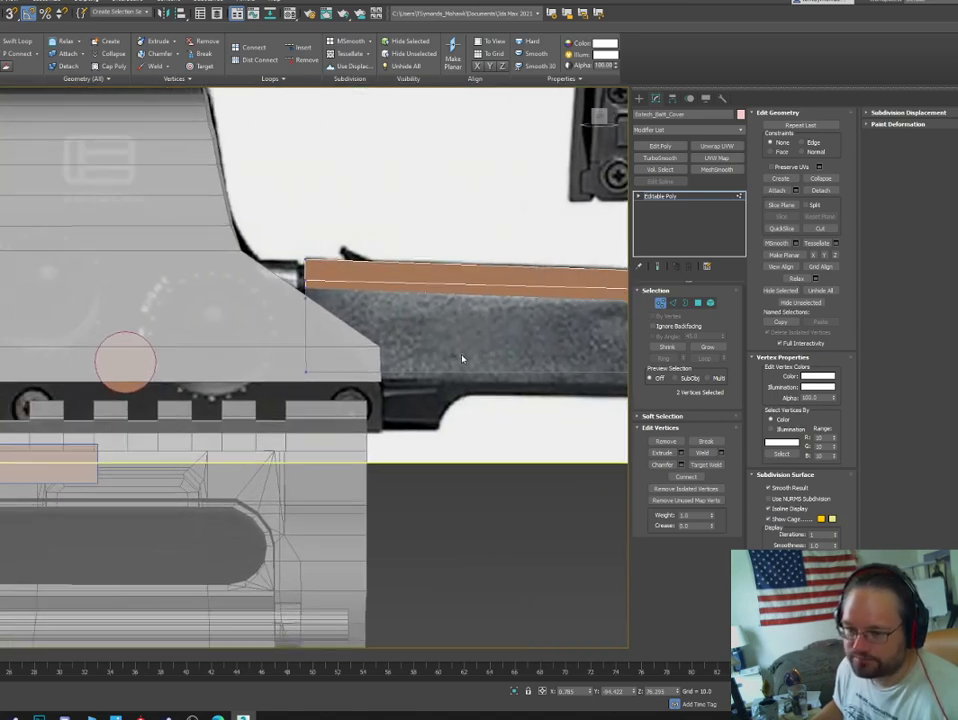
click(660, 304)
middle_drag(131, 259, 121, 278)
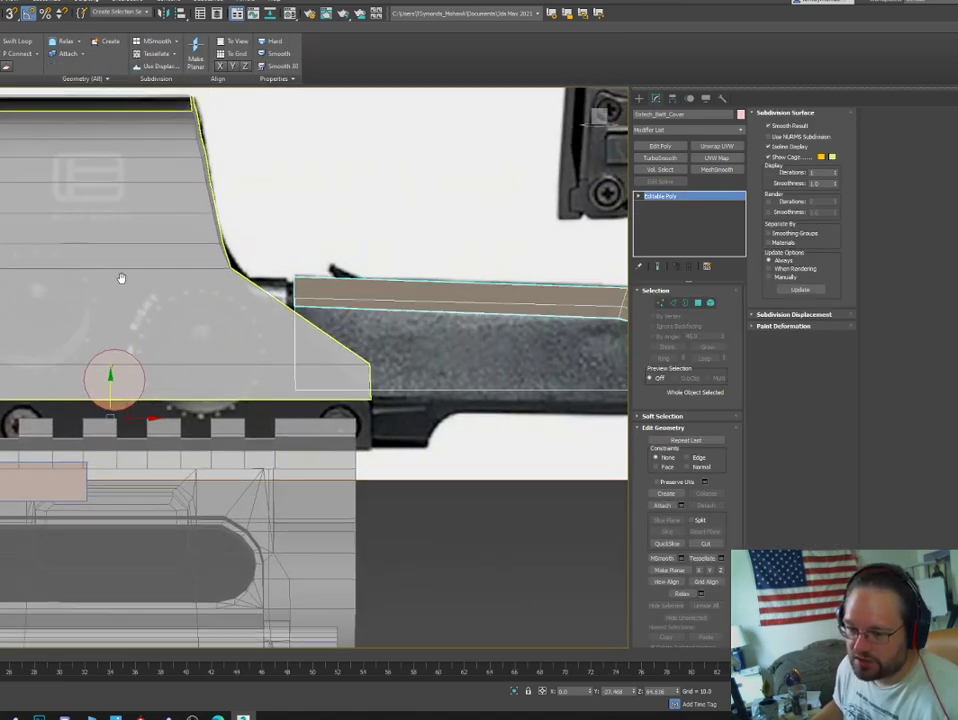
scroll(121, 284, down, 3)
click(193, 298)
scroll(156, 259, up, 5)
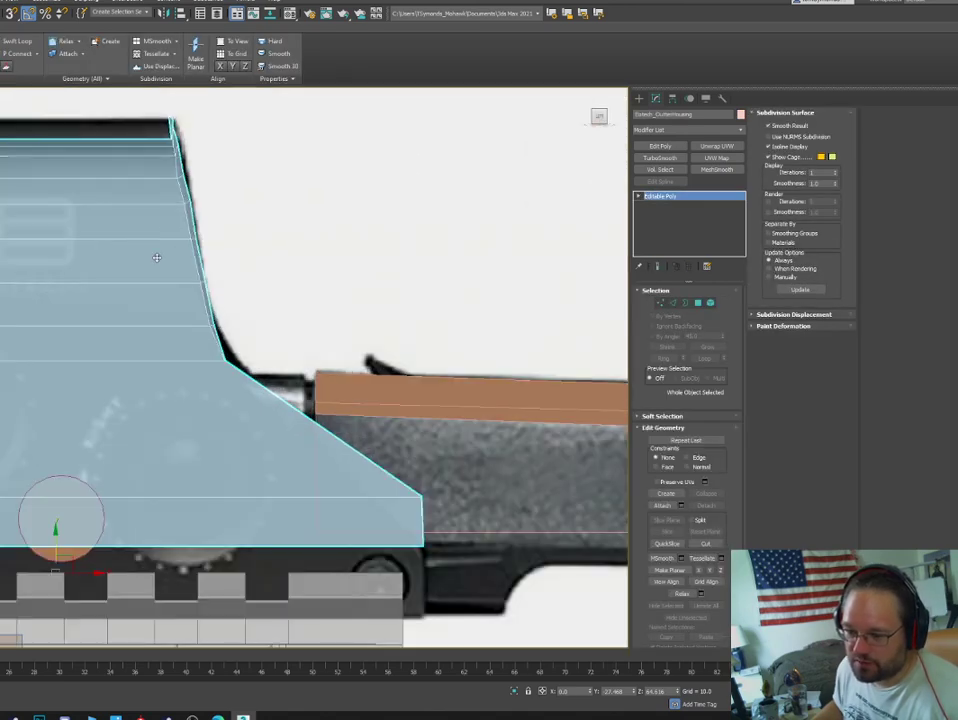
key(1)
drag(248, 351, 181, 386)
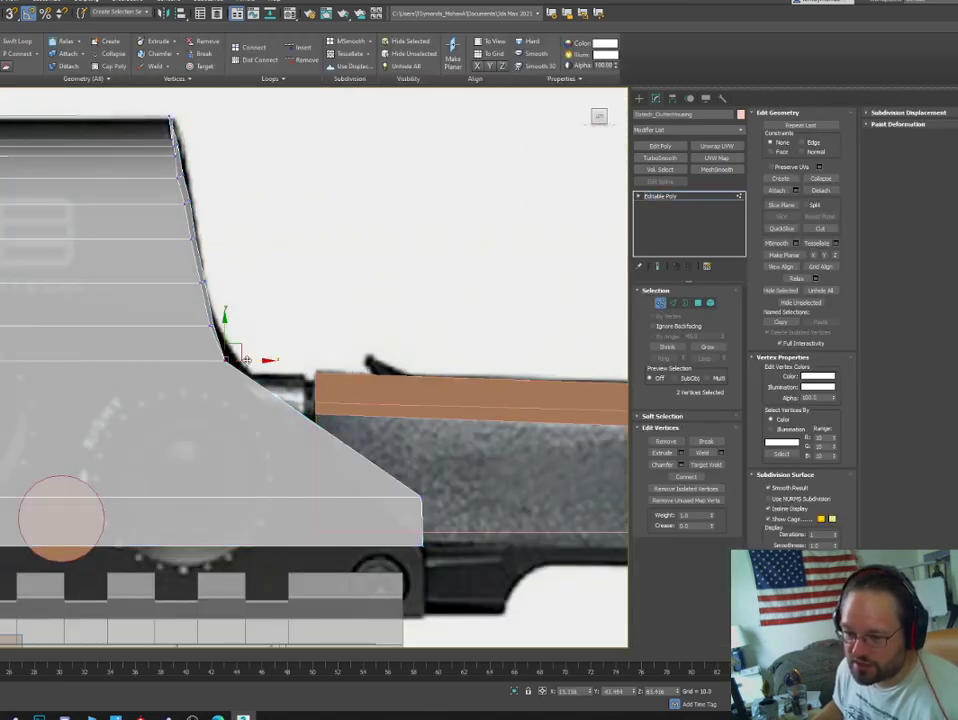
drag(244, 363, 258, 362)
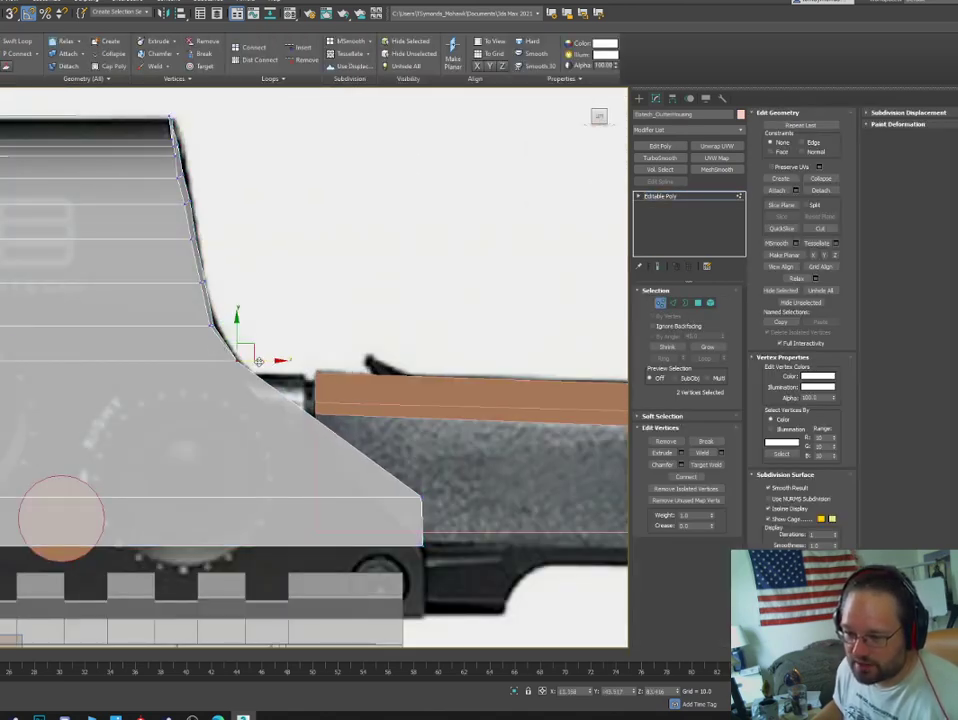
Shift the stray vertices near the top of the housing's sloped end outward toward the reference edge.
middle_drag(258, 362, 309, 405)
click(231, 222)
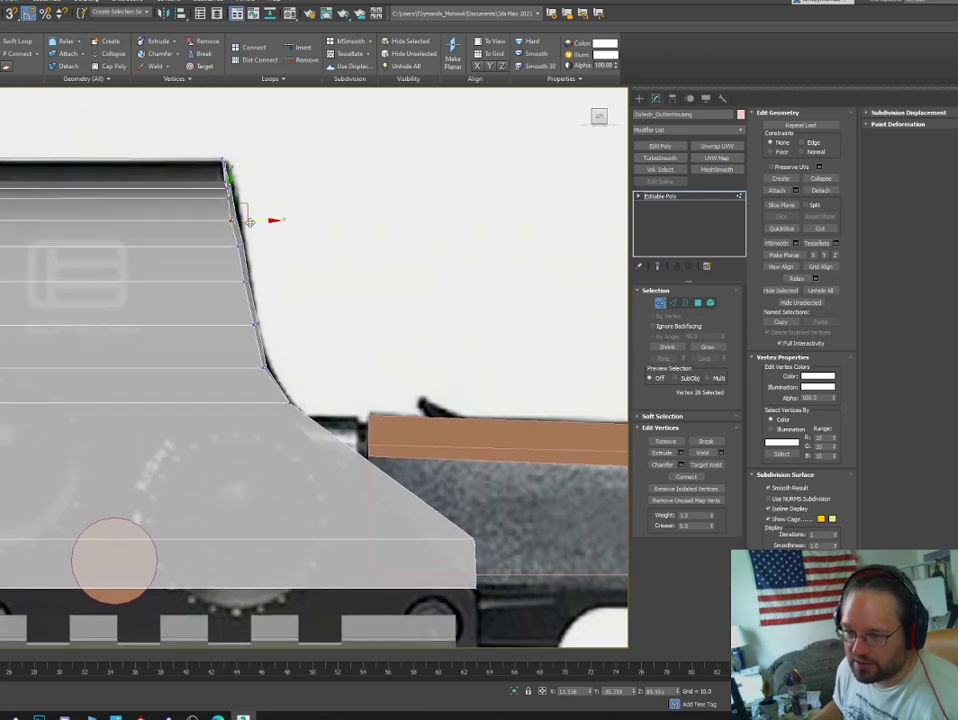
drag(249, 222, 254, 222)
middle_drag(204, 169, 243, 218)
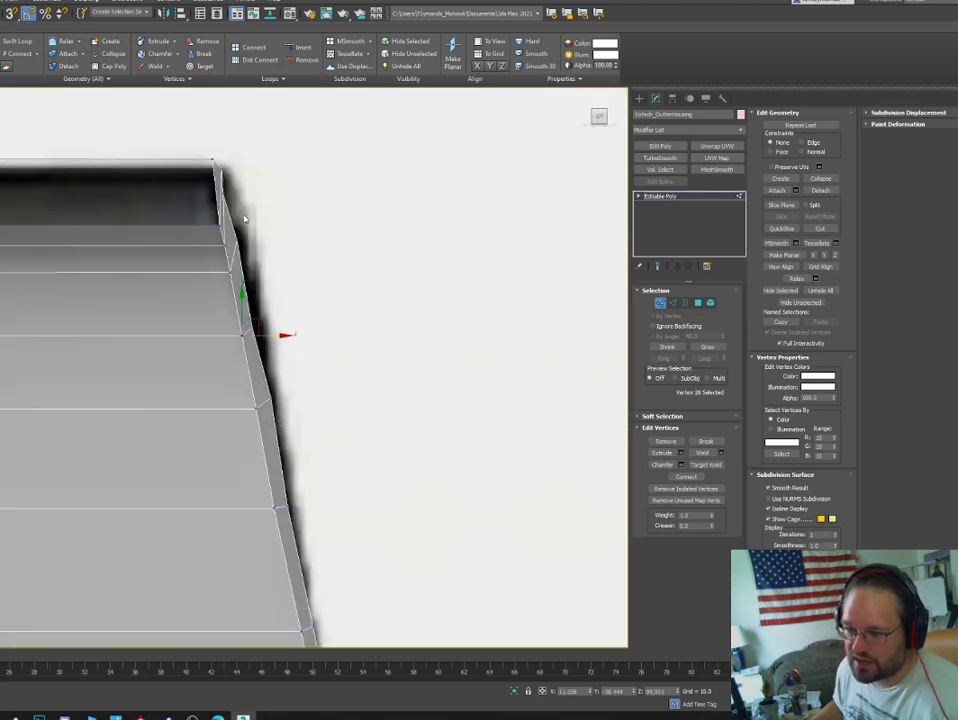
click(224, 193)
scroll(232, 218, down, 5)
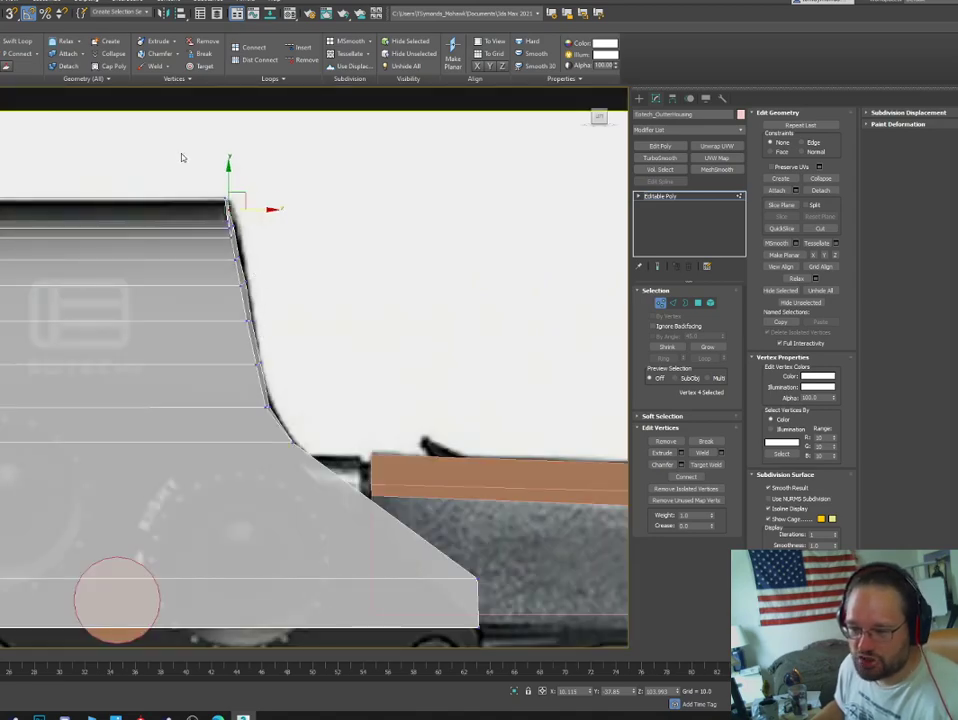
Select the eight thickness polygons running from the housing's top around the corner down the side wall, and make them planar in Y.
alt+middle_drag(292, 253, 213, 272)
key(4)
click(158, 221)
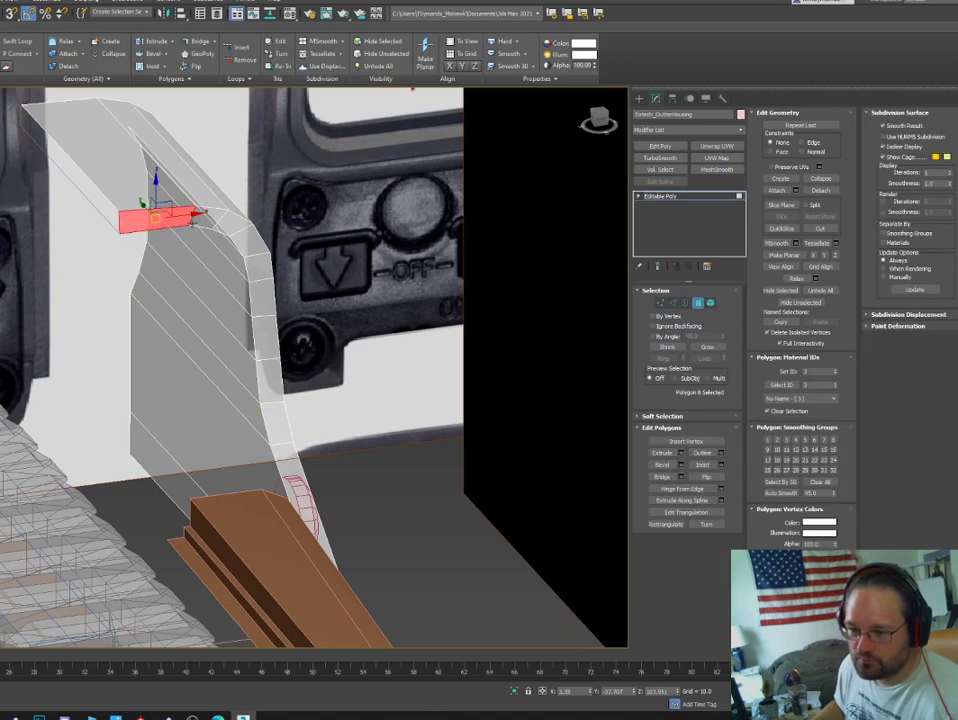
ctrl+click(204, 219)
ctrl+click(237, 226)
ctrl+click(255, 238)
ctrl+click(261, 266)
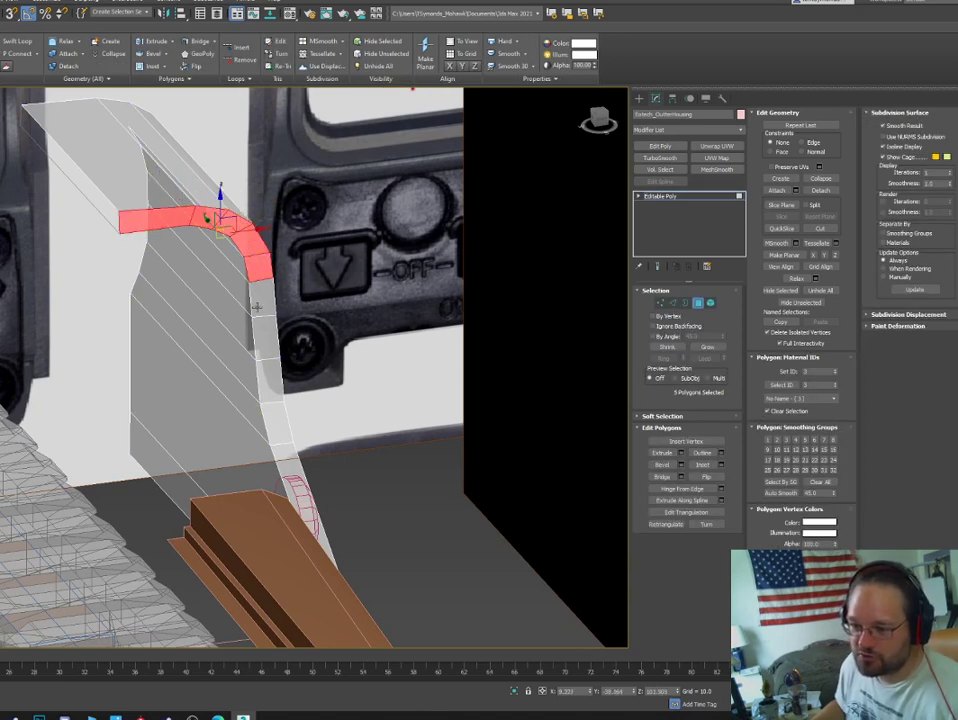
ctrl+click(264, 298)
ctrl+click(267, 338)
ctrl+click(274, 384)
alt+middle_drag(274, 384, 330, 300)
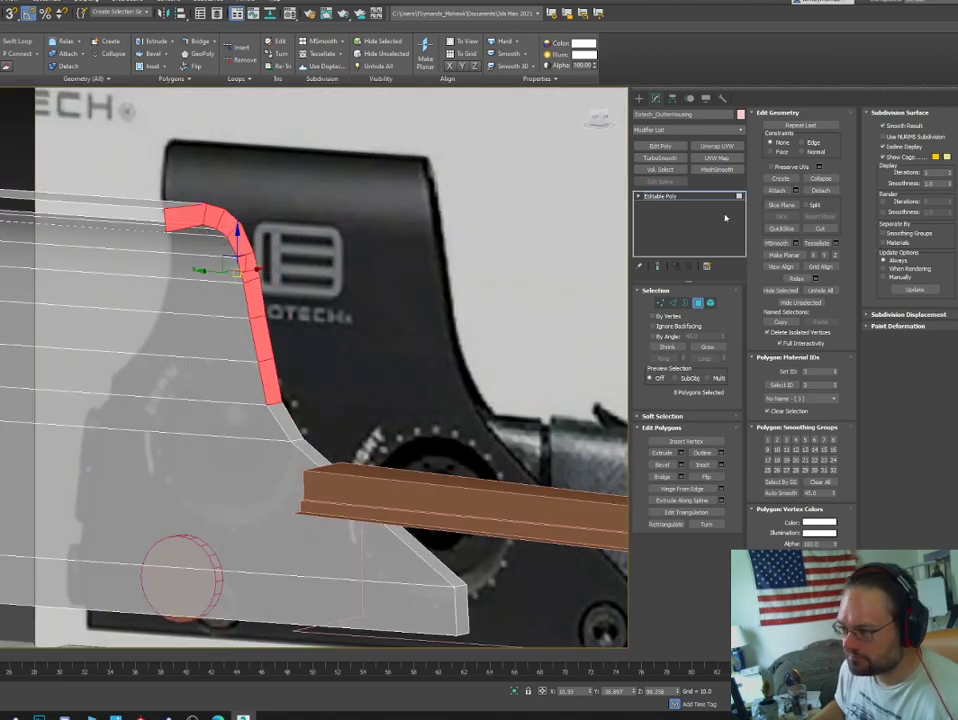
click(784, 256)
alt+middle_drag(599, 284, 326, 273)
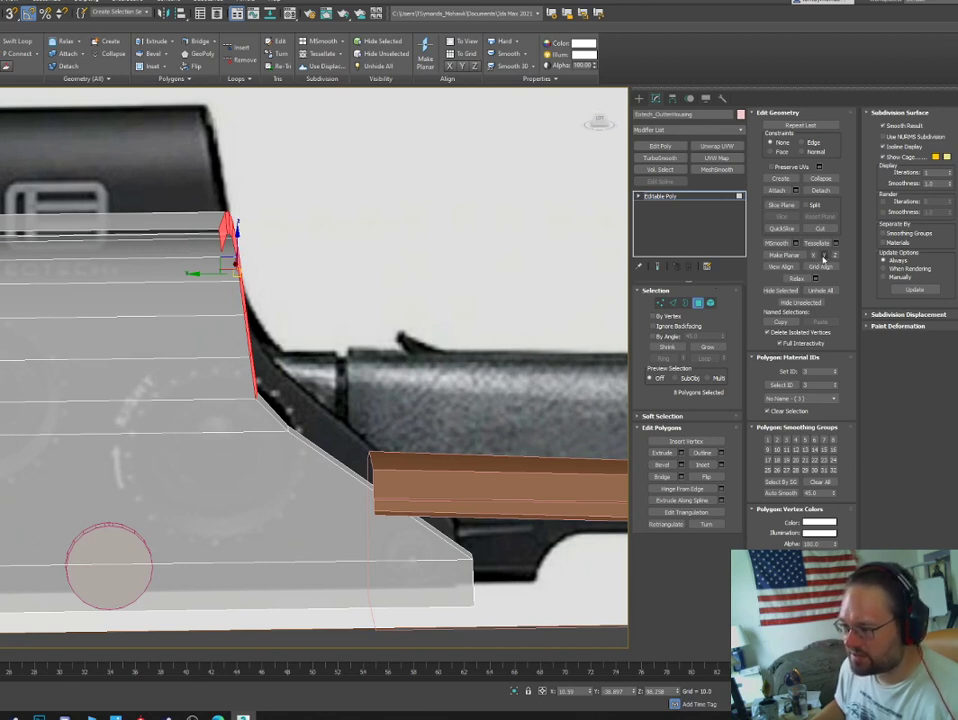
click(821, 256)
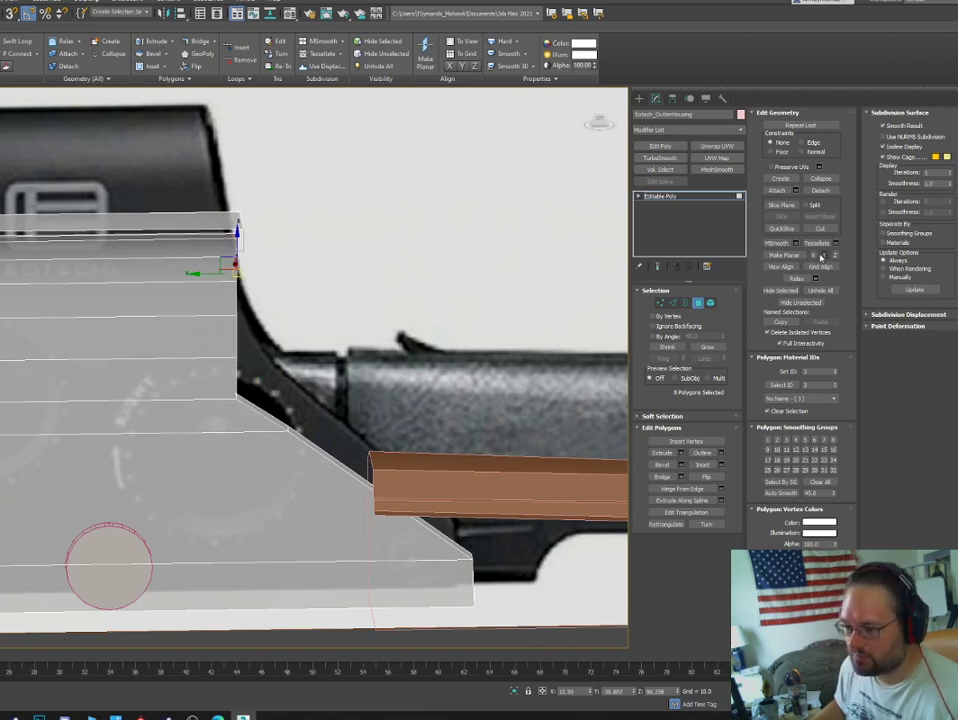
Rotate the flattened end polygons to the reference slope in the side view, move them outward to its outline, and adjust the top vertices.
click(602, 121)
middle_drag(307, 190, 535, 671)
scroll(530, 613, down, 4)
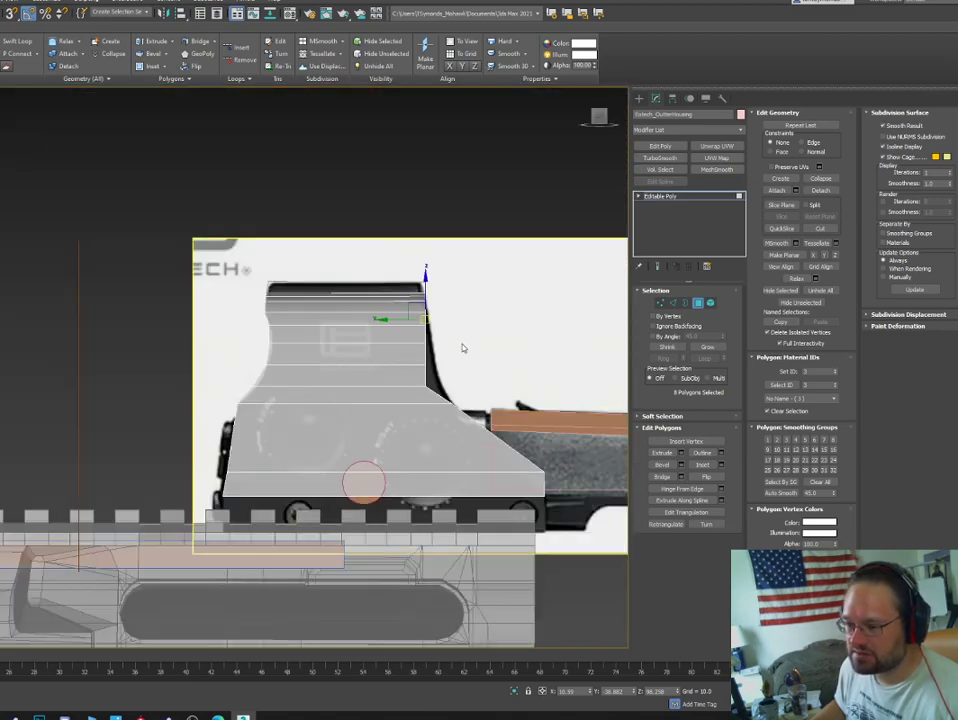
middle_drag(462, 346, 459, 369)
scroll(452, 360, up, 2)
key(e)
mouse_move(430, 309)
alt+middle_down()
mouse_move(419, 310)
mouse_move(427, 312)
alt+middle_up()
click(618, 122)
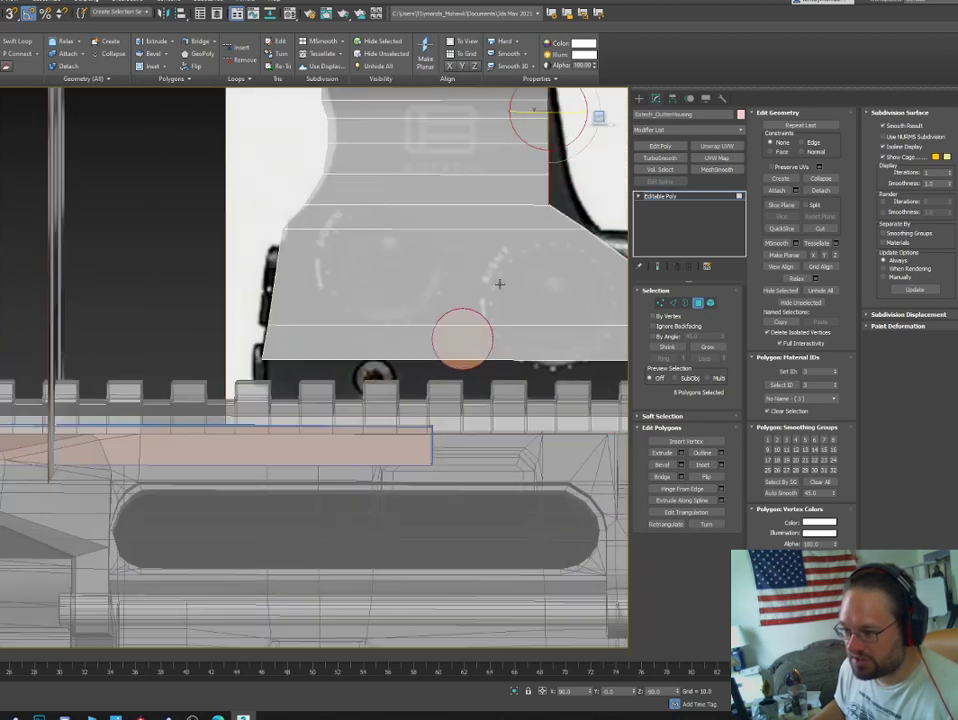
scroll(367, 434, up, 3)
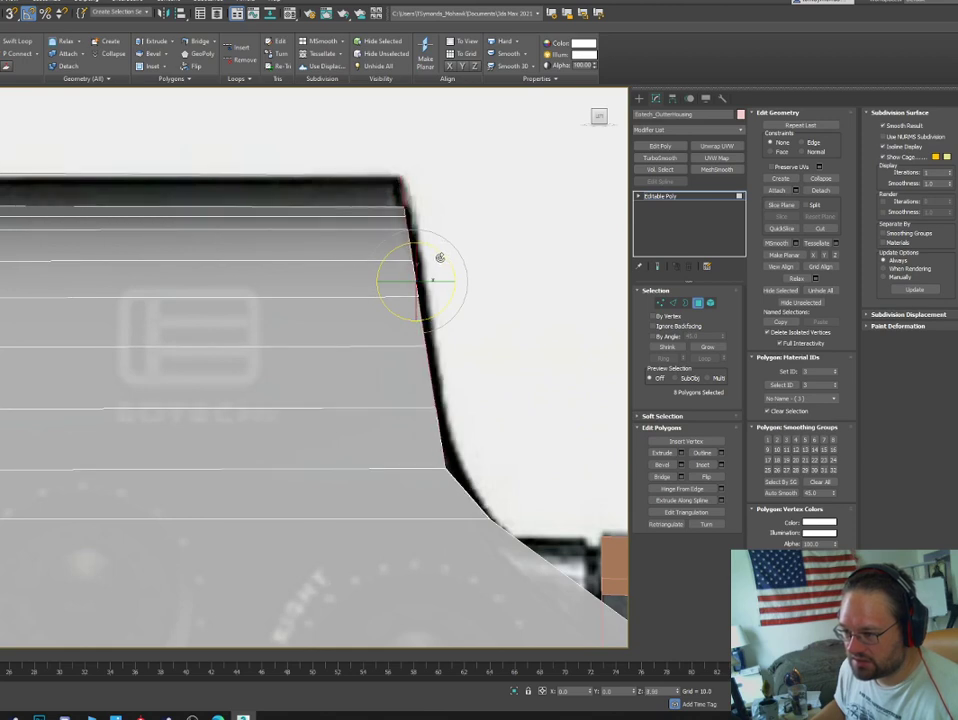
key(w)
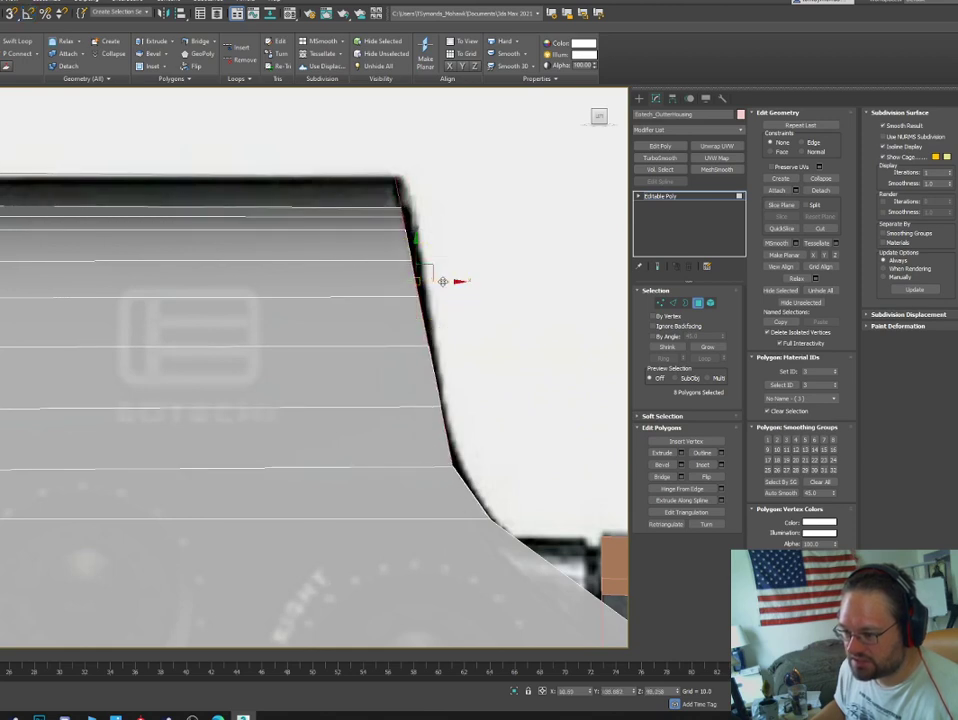
drag(442, 281, 450, 283)
drag(419, 145, 432, 182)
key(1)
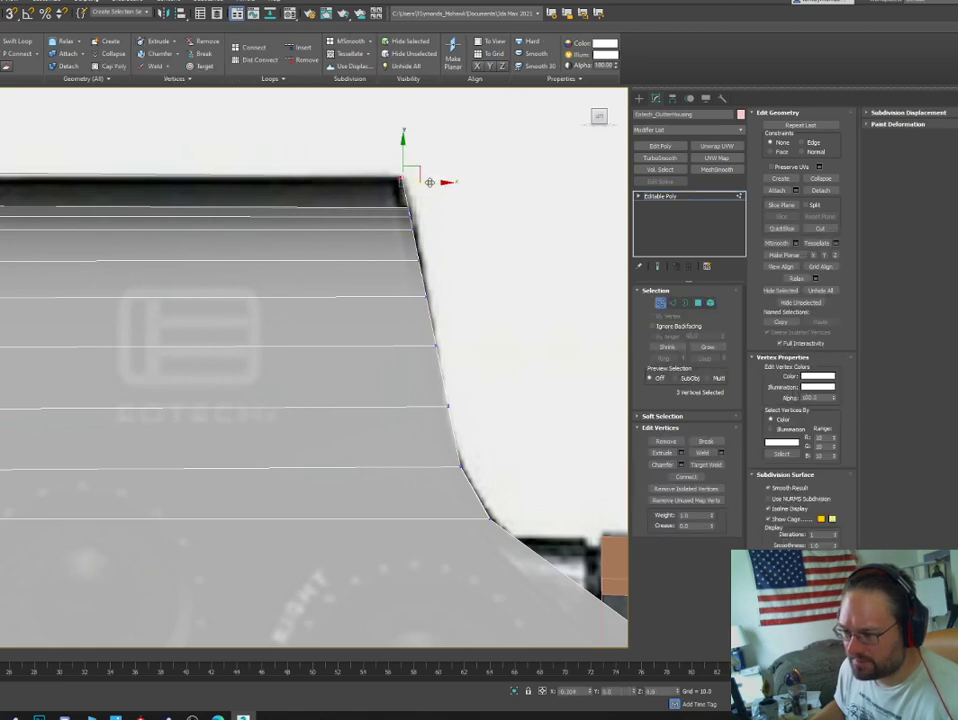
Cut new edges along the middle of the housing's end strip around the upper corner, and return to the straight side view.
alt+middle_drag(432, 182, 394, 204)
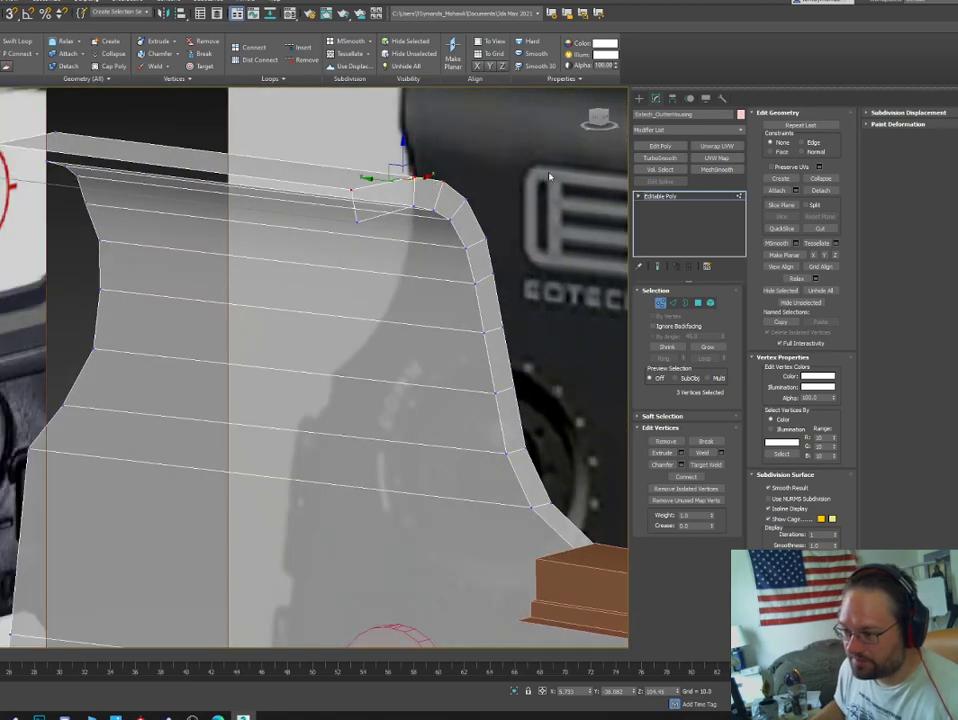
click(549, 174)
right_click(545, 170)
click(520, 87)
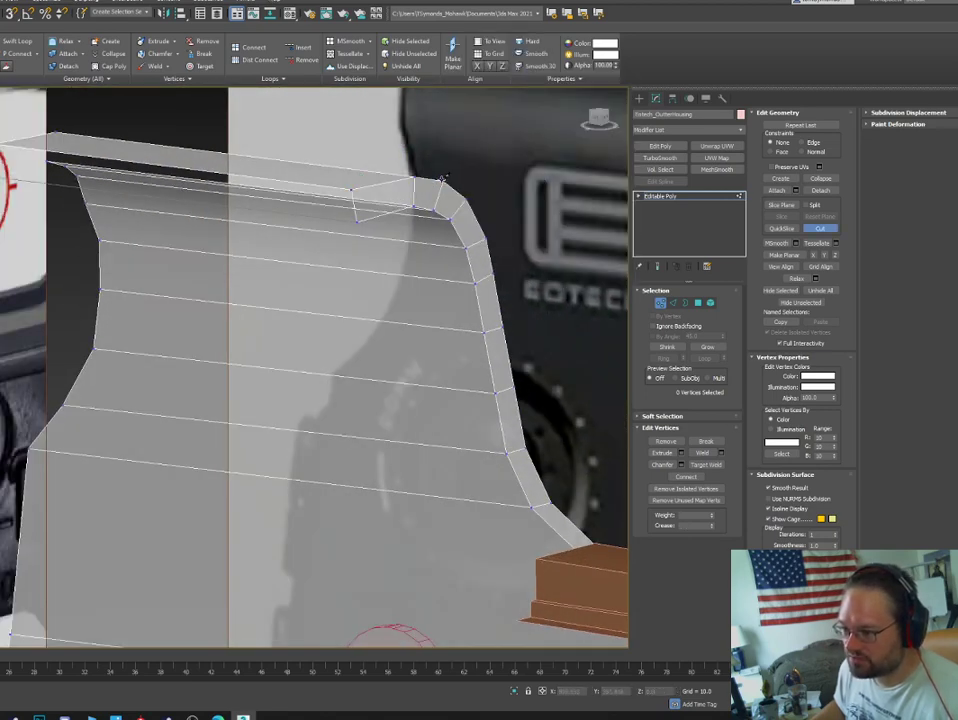
click(354, 200)
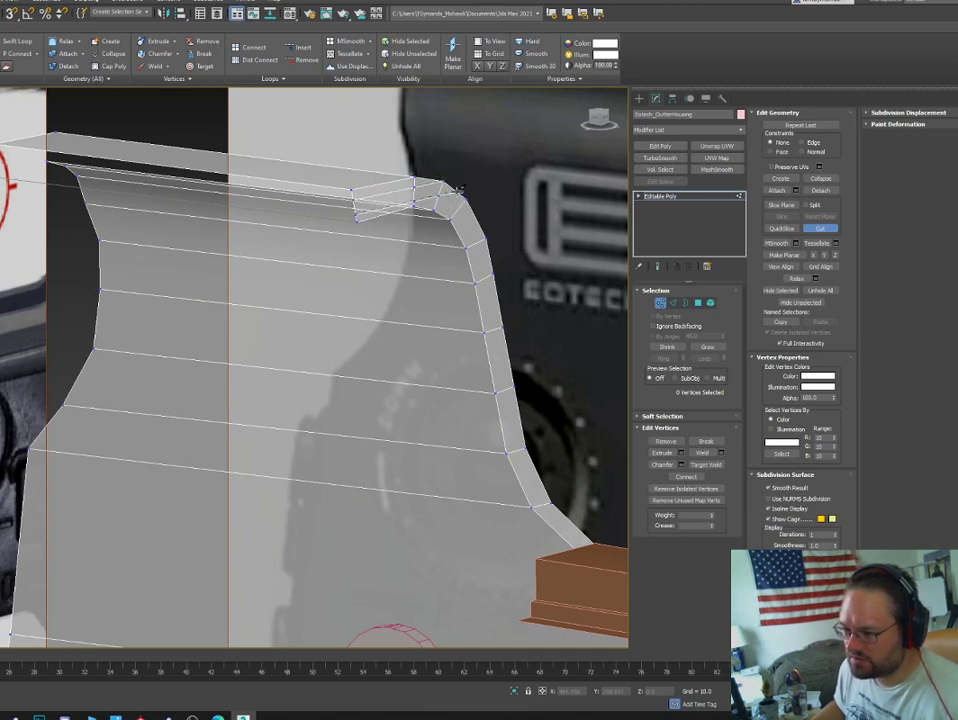
alt+middle_drag(456, 190, 497, 216)
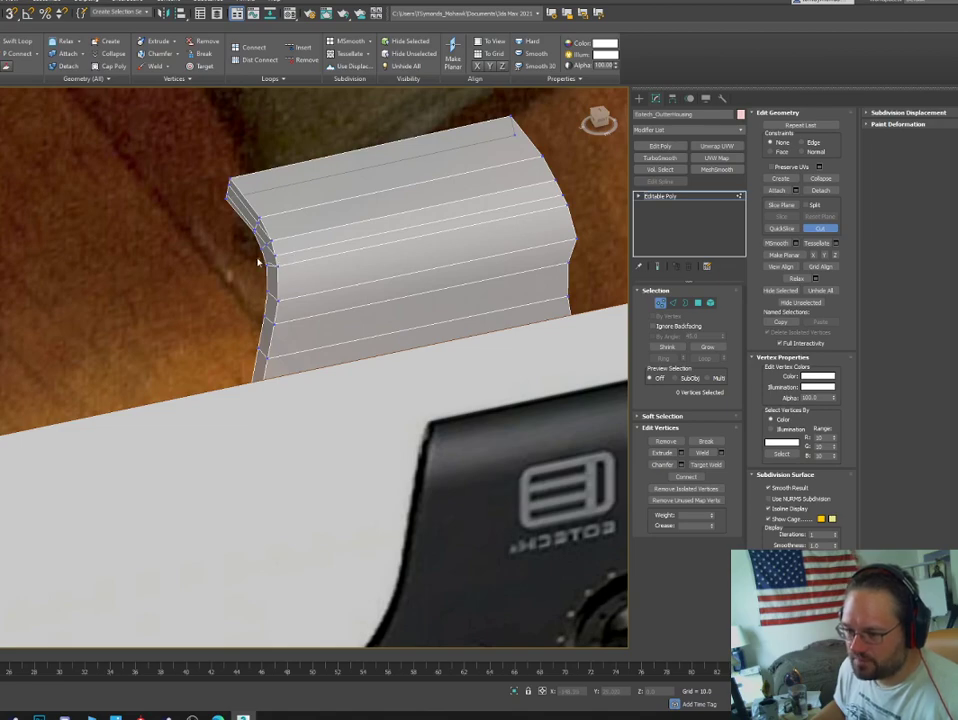
alt+middle_drag(263, 251, 469, 229)
right_click(469, 229)
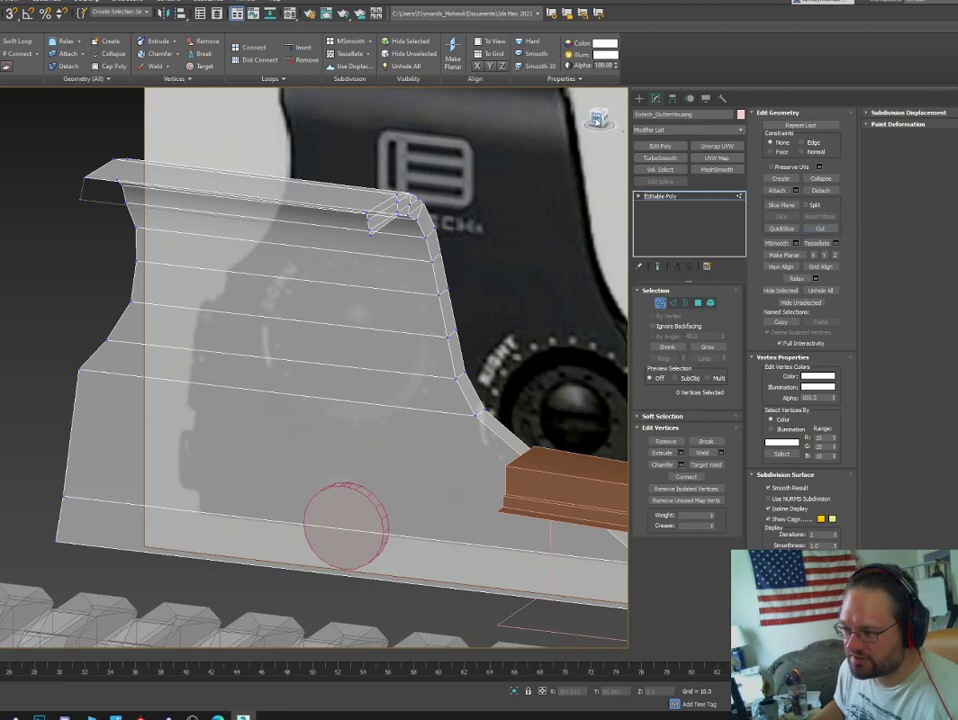
click(597, 119)
scroll(325, 116, up, 2)
middle_drag(325, 116, 334, 188)
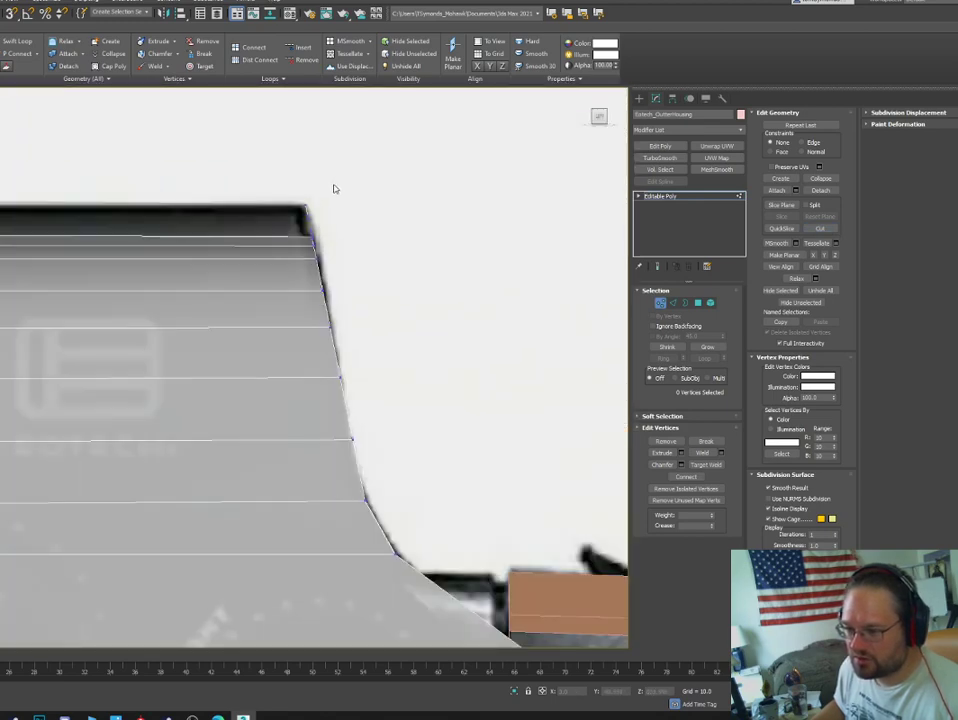
scroll(334, 188, up, 2)
key(1)
click(321, 193)
key(1)
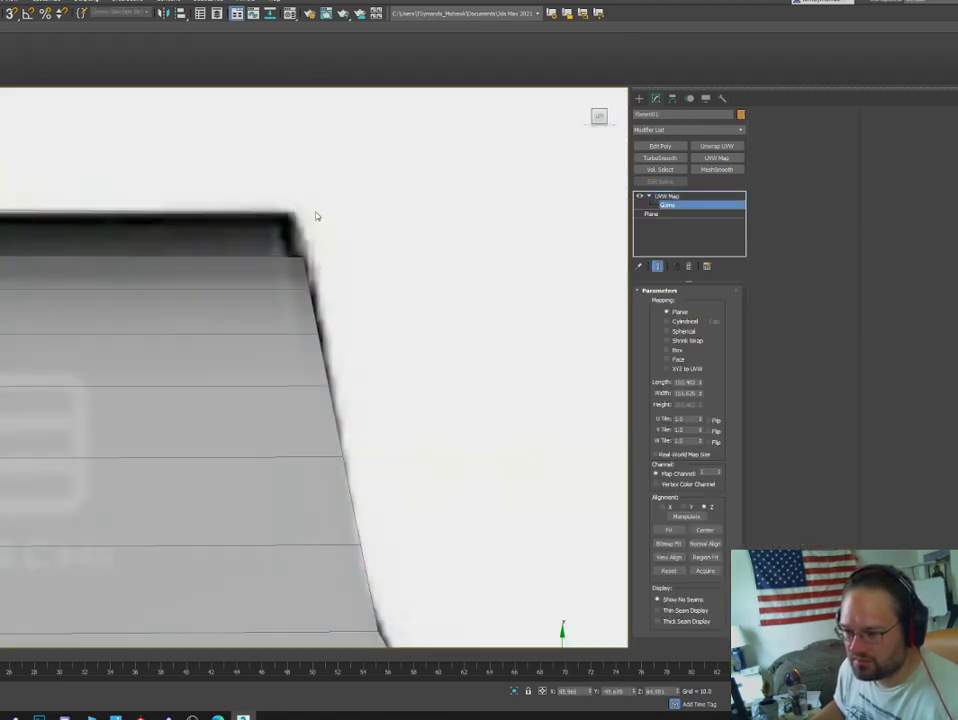
click(676, 197)
click(227, 404)
key(1)
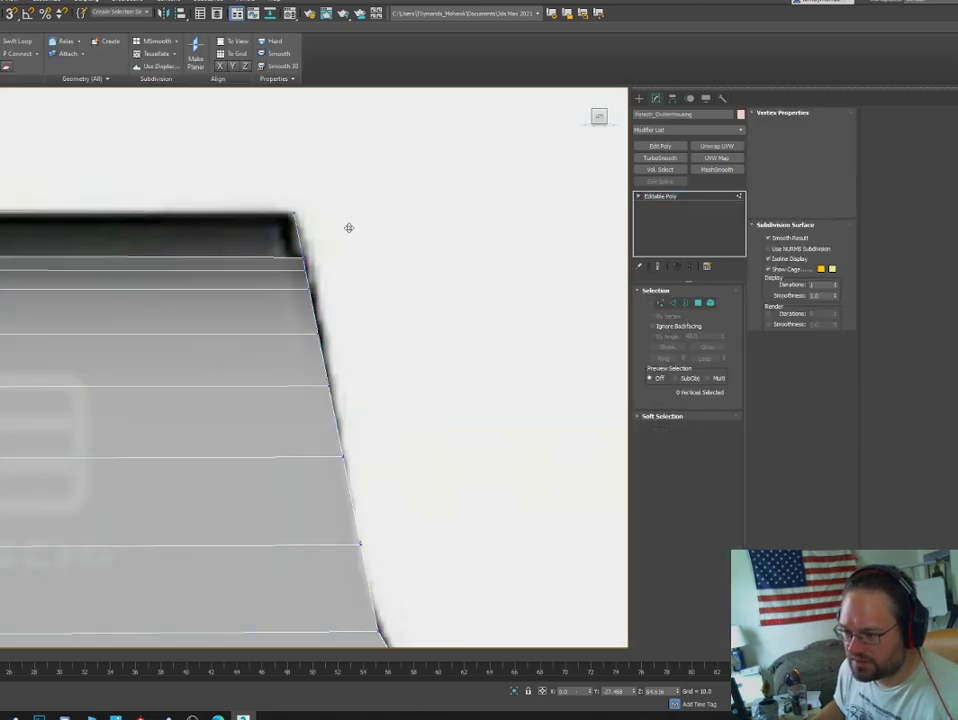
Move the housing's top end vertices and the newly cut vertices below them outward to follow the reference edge.
drag(317, 203, 265, 228)
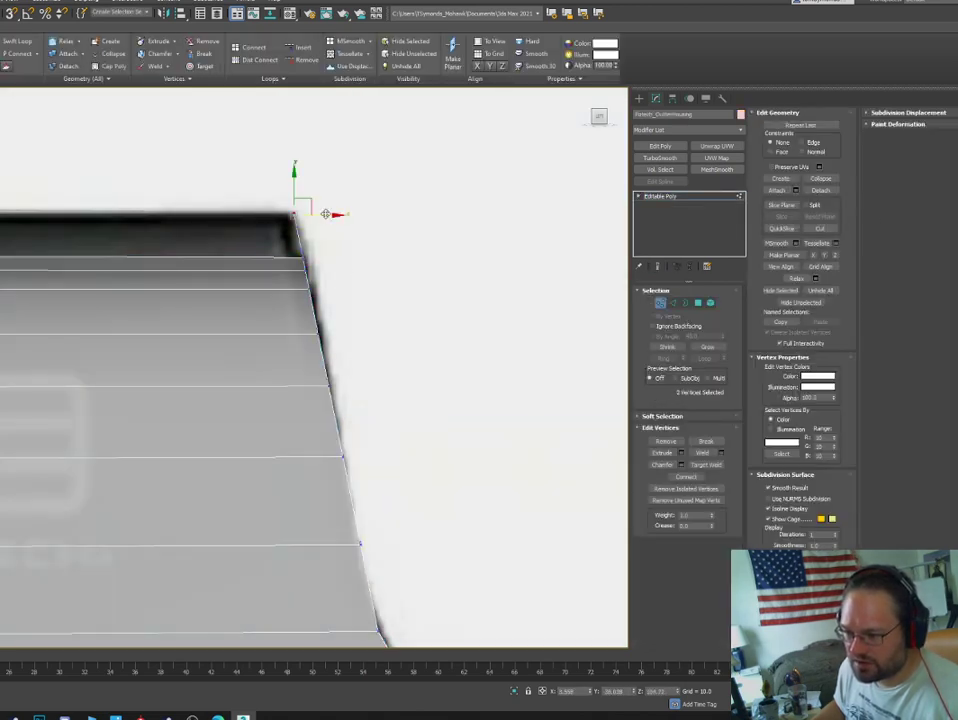
drag(324, 214, 287, 266)
click(309, 248)
Inspect the inner rounded corner and the end strip of the outer housing from below and in perspective.
alt+middle_drag(334, 252, 390, 272)
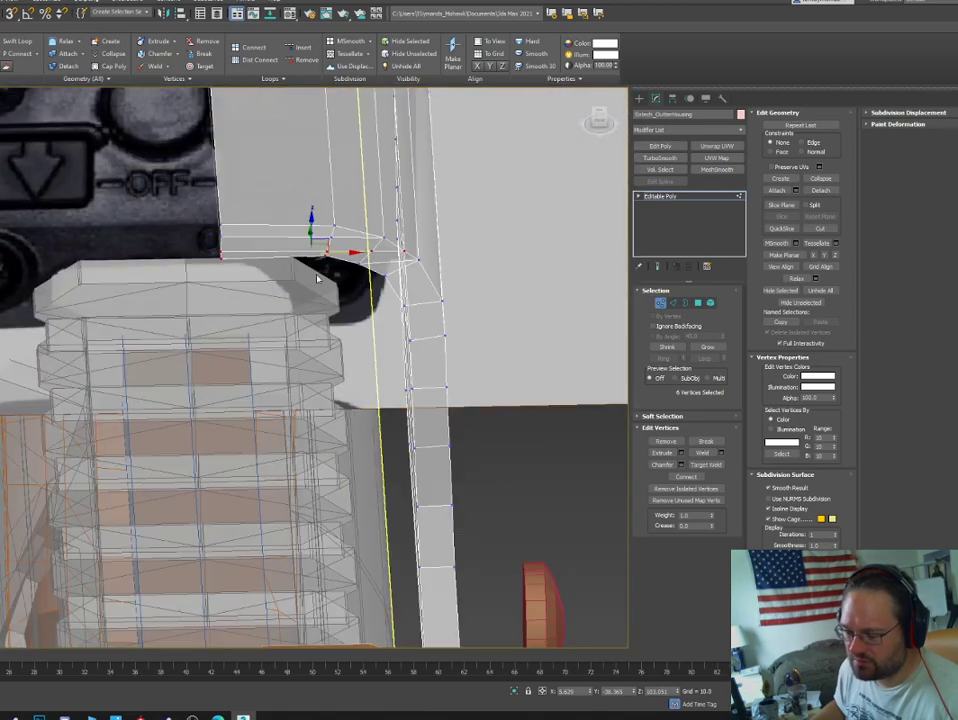
key(4)
key(F4)
click(398, 266)
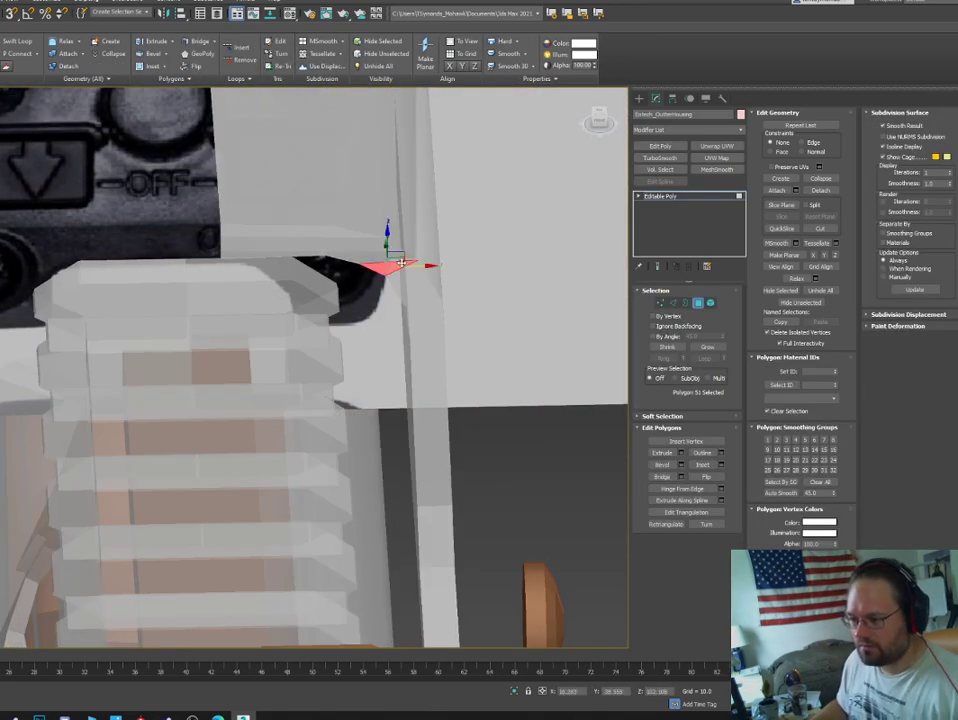
click(698, 302)
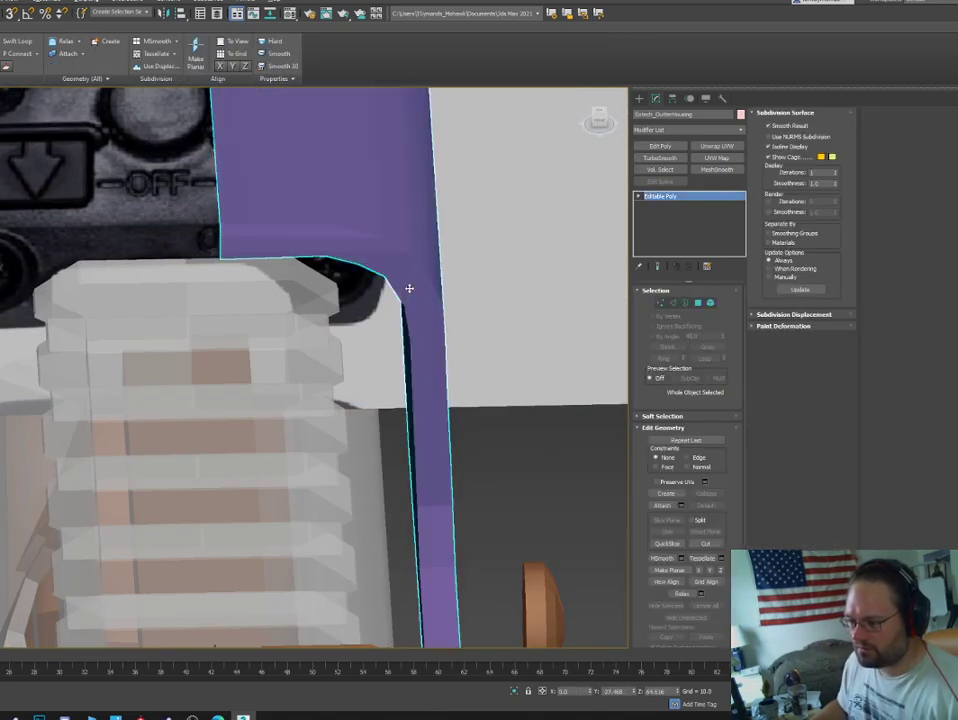
key(z)
alt+middle_drag(350, 298, 370, 291)
scroll(336, 284, up, 6)
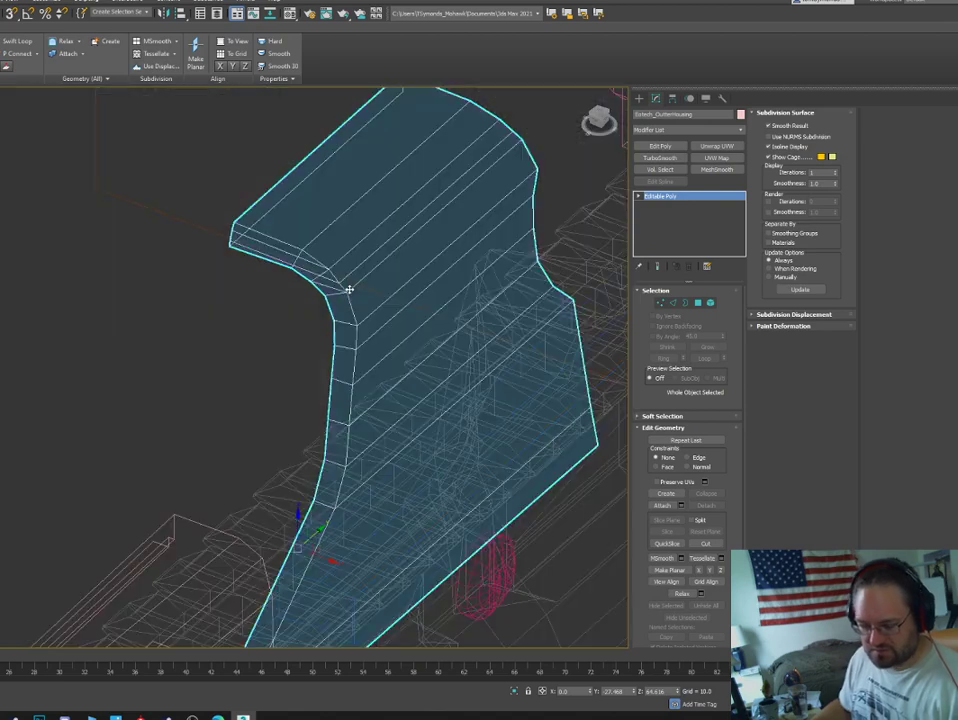
Select the whole housing element and auto smooth its polygons with a 45-degree threshold.
key(4)
click(248, 214)
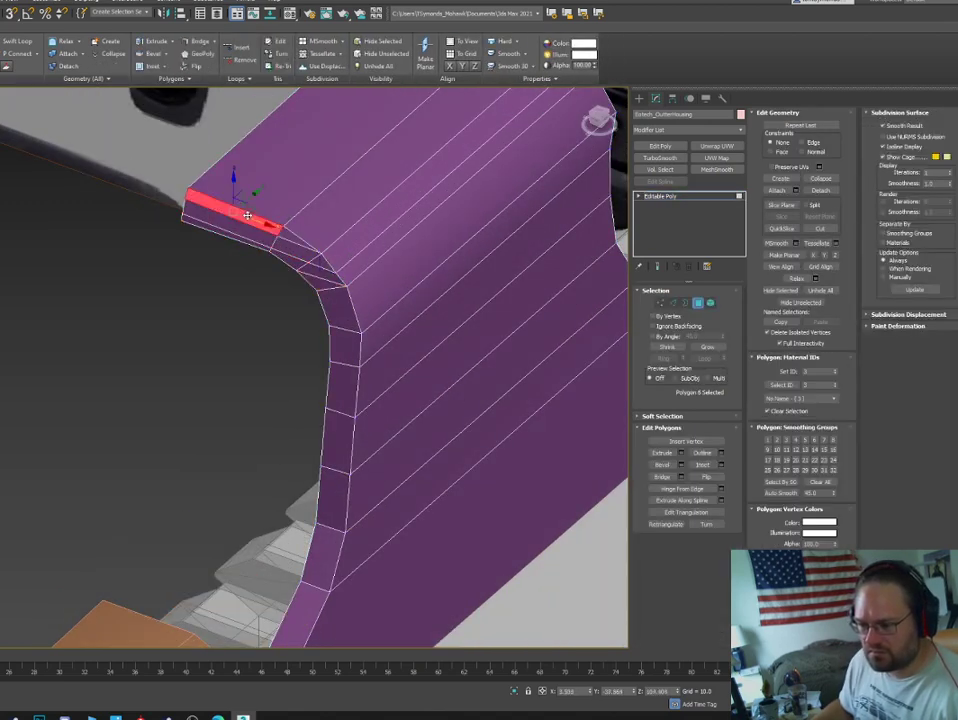
key(5)
click(387, 288)
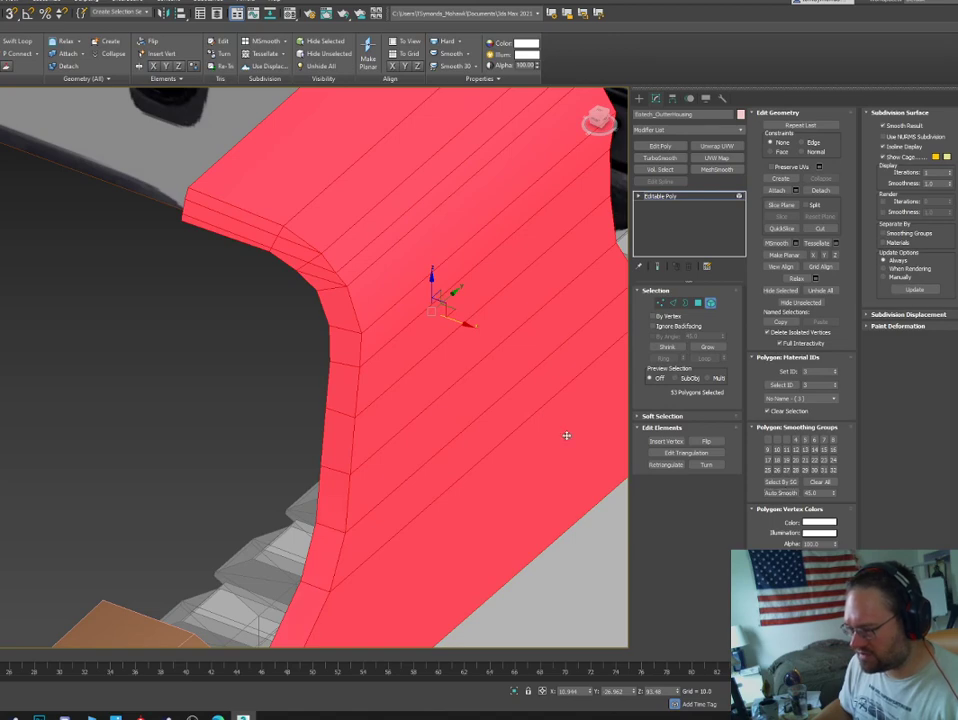
Check the shading and smoothing groups of the polygons along the housing's end strip and around its corner.
alt+middle_drag(445, 295, 452, 355)
scroll(450, 315, down, 3)
click(248, 374)
key(F4)
click(306, 267)
key(4)
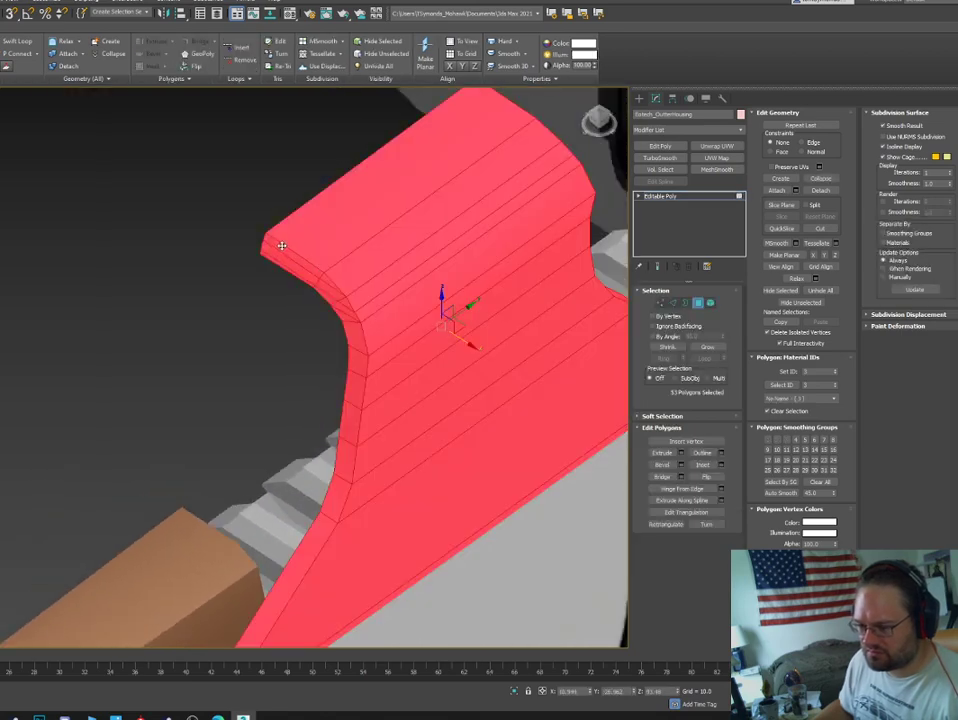
click(294, 259)
click(308, 243)
click(294, 263)
click(306, 262)
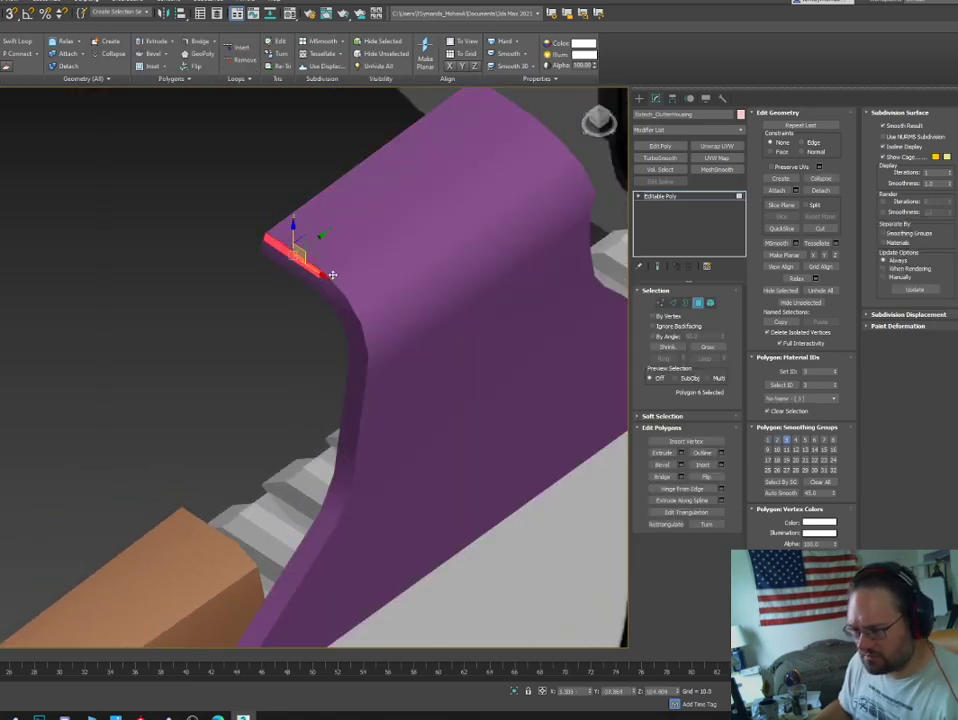
click(338, 278)
click(352, 308)
alt+middle_drag(352, 308, 522, 338)
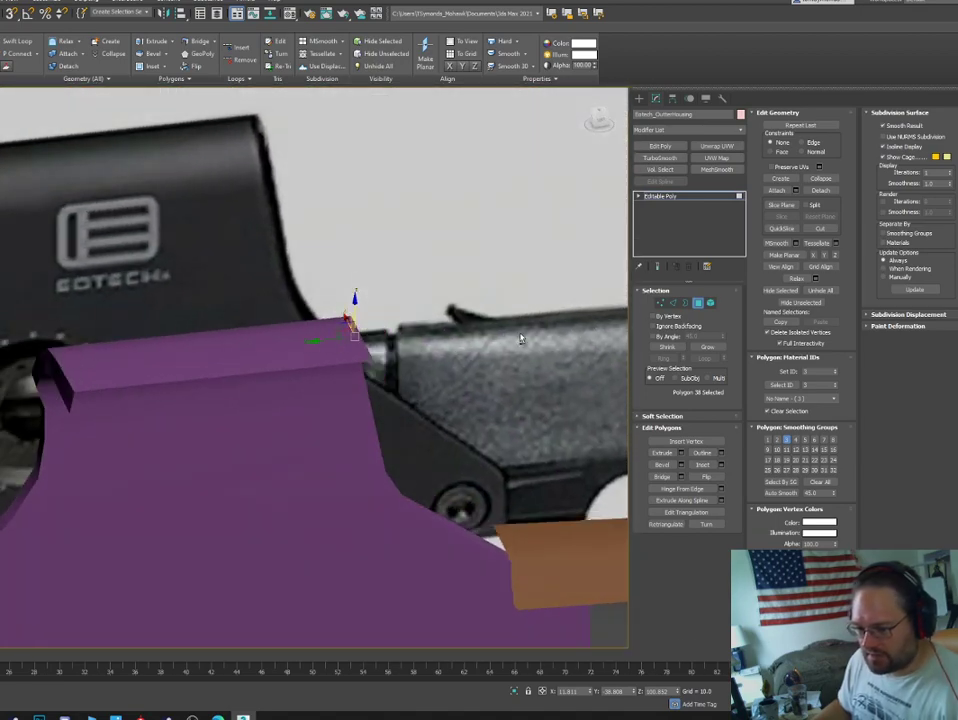
click(36, 370)
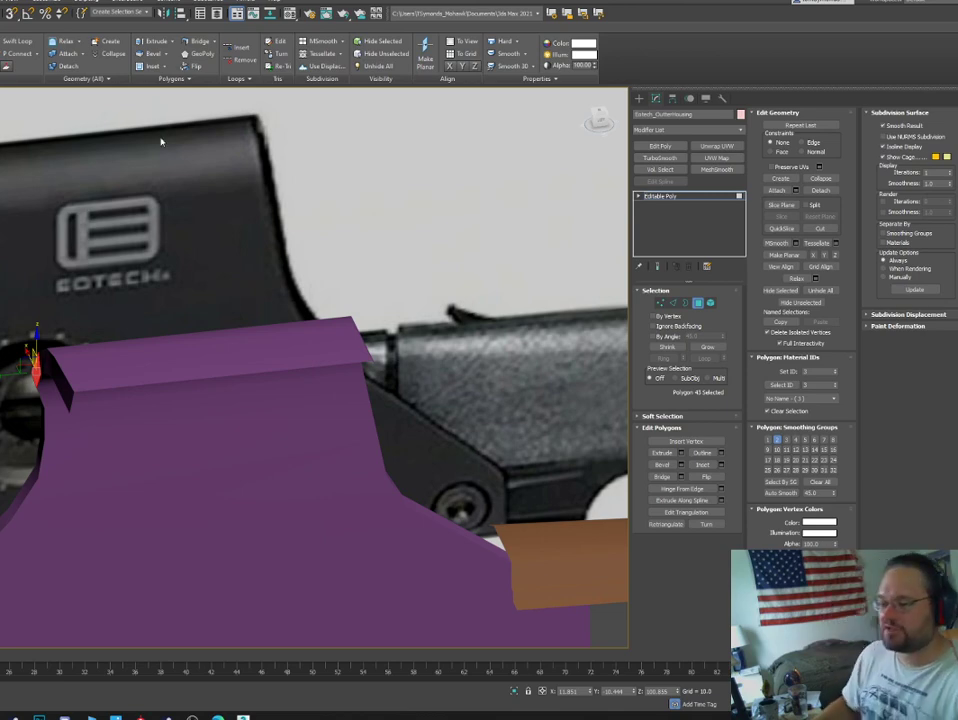
alt+middle_drag(443, 190, 445, 202)
In the straight side view, move the housing's eight lowest vertices down to the reference's bottom edge.
click(696, 305)
middle_drag(540, 240, 520, 118)
scroll(558, 176, down, 3)
middle_drag(372, 620, 263, 269)
key(l)
key(z)
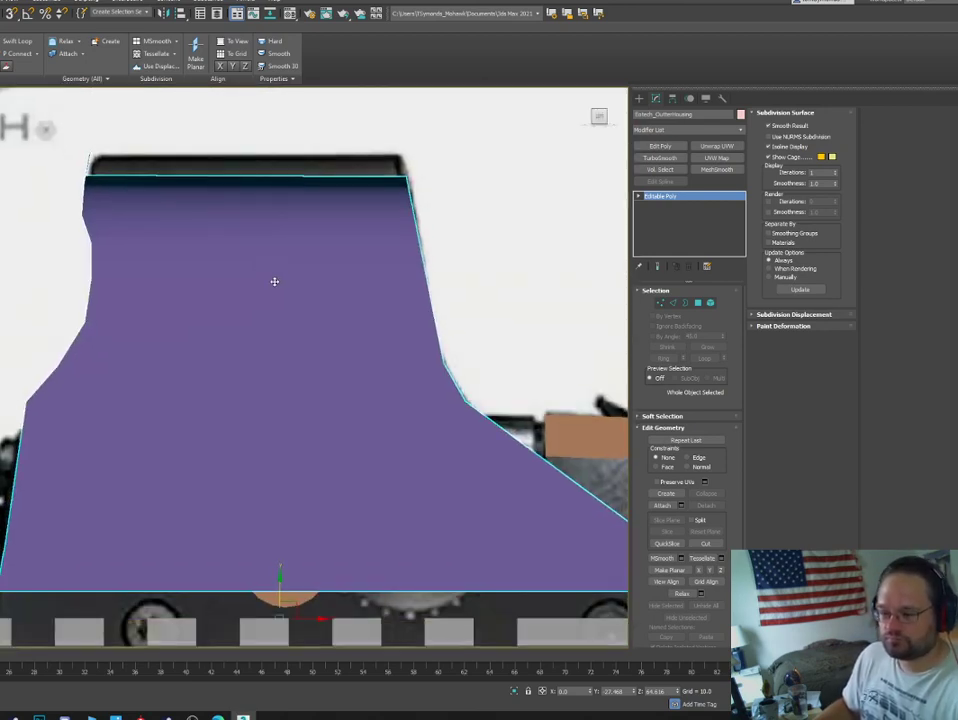
scroll(274, 281, down, 3)
key(F3)
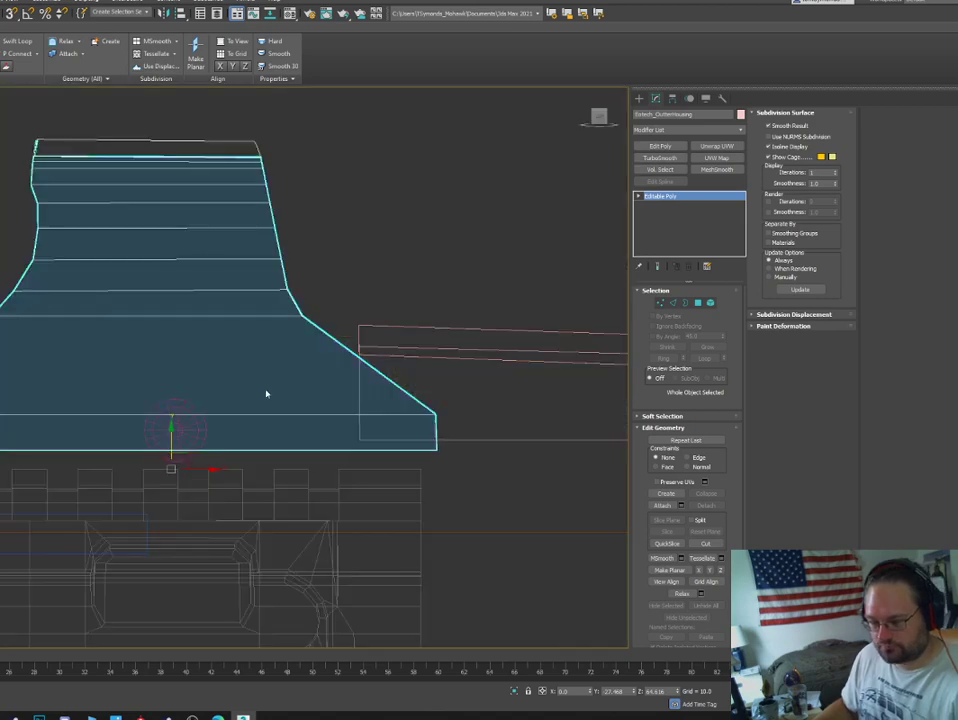
key(F3)
key(1)
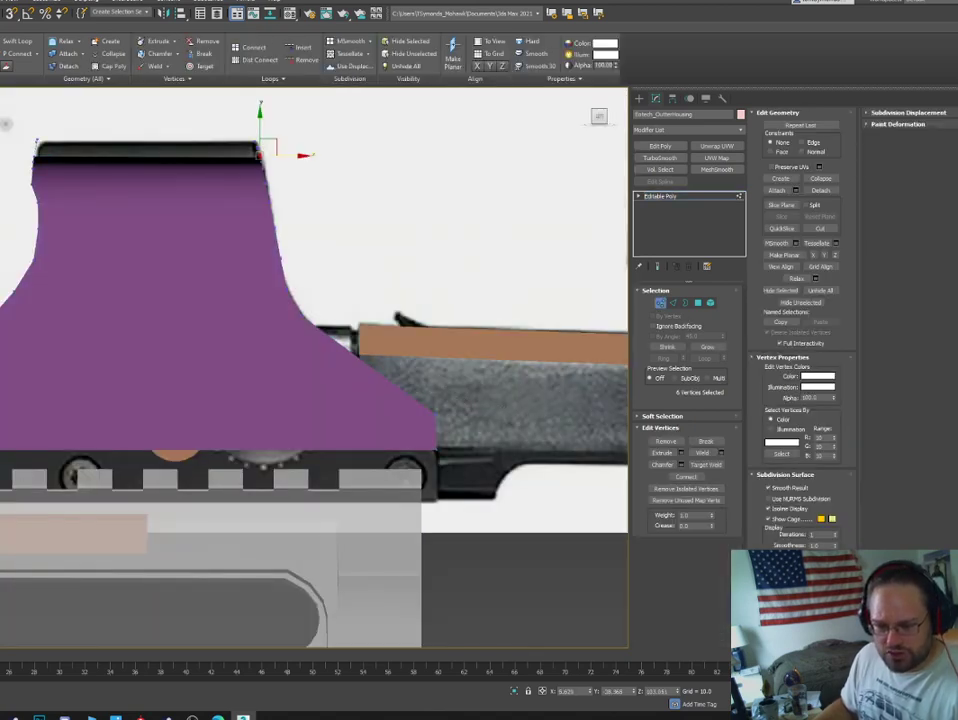
key(F3)
key(F3)
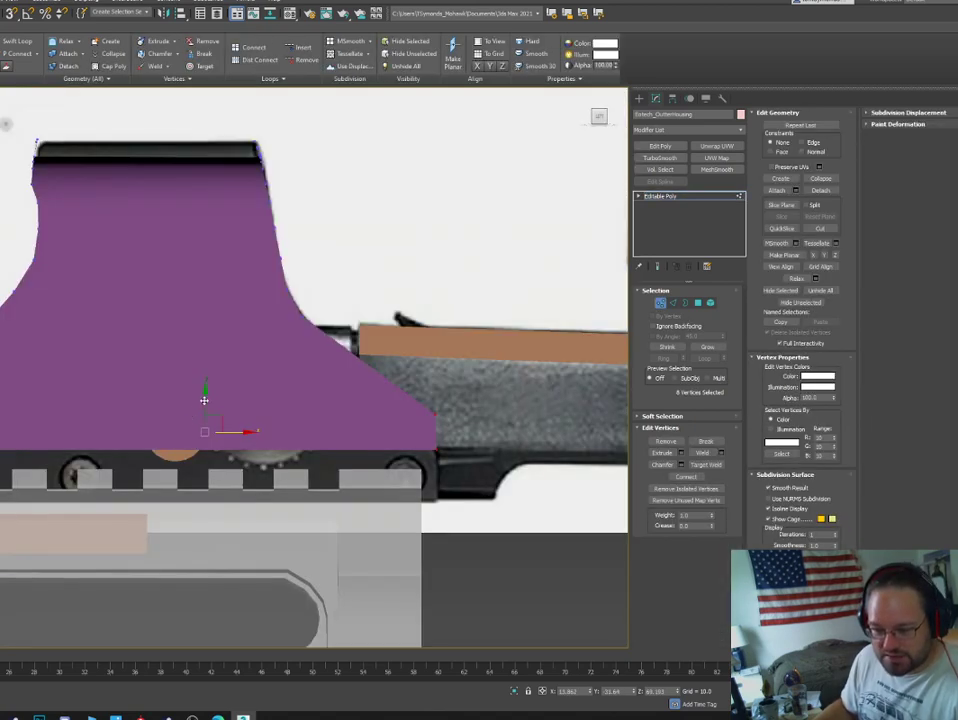
drag(204, 400, 202, 454)
Raise the four upper vertices of the housing's bottom band to the corner of the reference outline.
drag(480, 427, 2, 476)
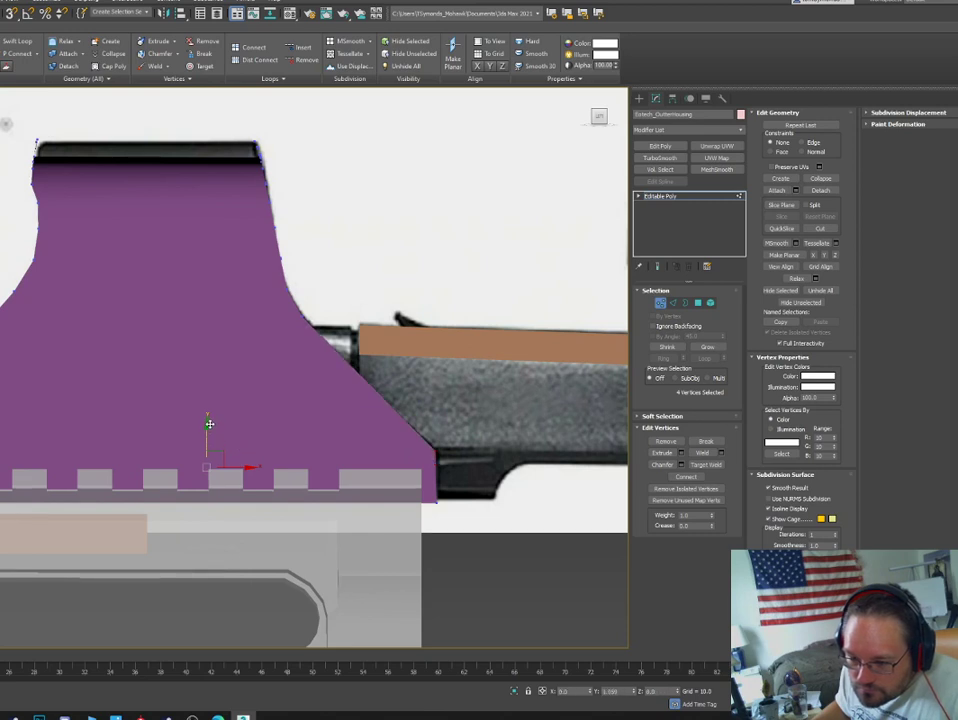
drag(209, 424, 209, 424)
mouse_move(5, 435)
mouse_down()
mouse_move(2, 508)
mouse_move(50, 480)
mouse_move(29, 479)
mouse_move(1, 451)
mouse_up()
click(258, 384)
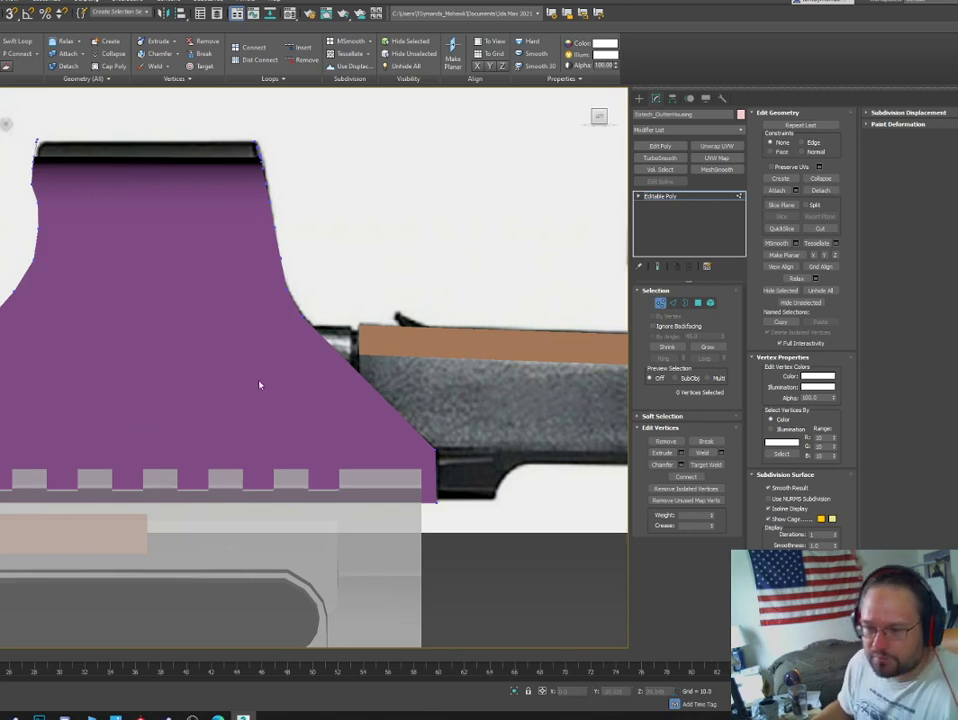
Finish vertex editing on the housing and unhide the sight's main body and the other hidden parts.
middle_drag(357, 376, 284, 382)
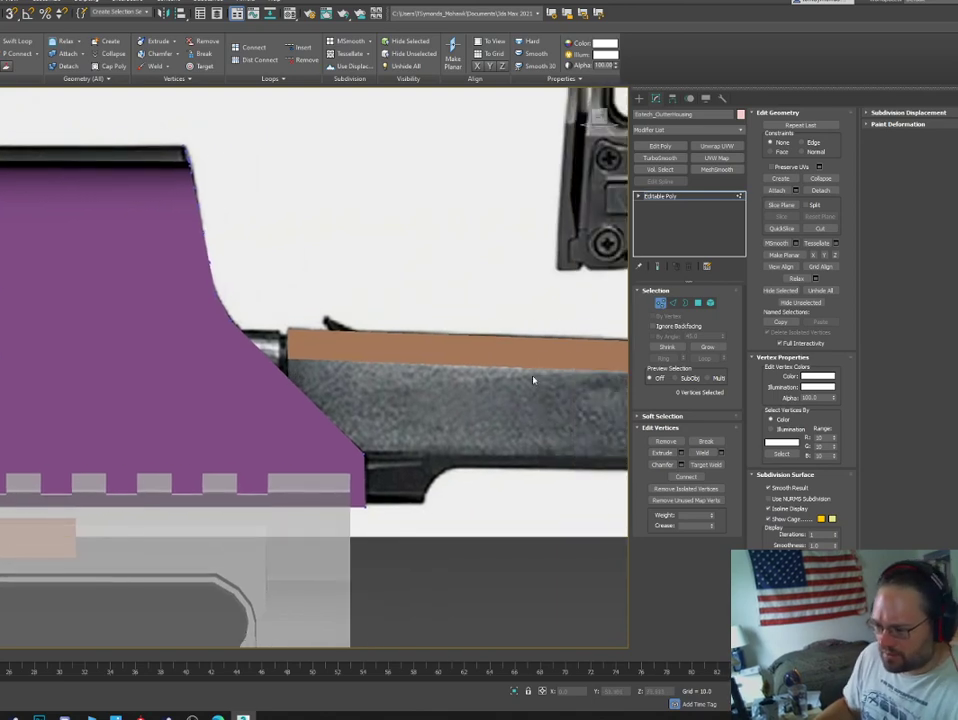
click(663, 304)
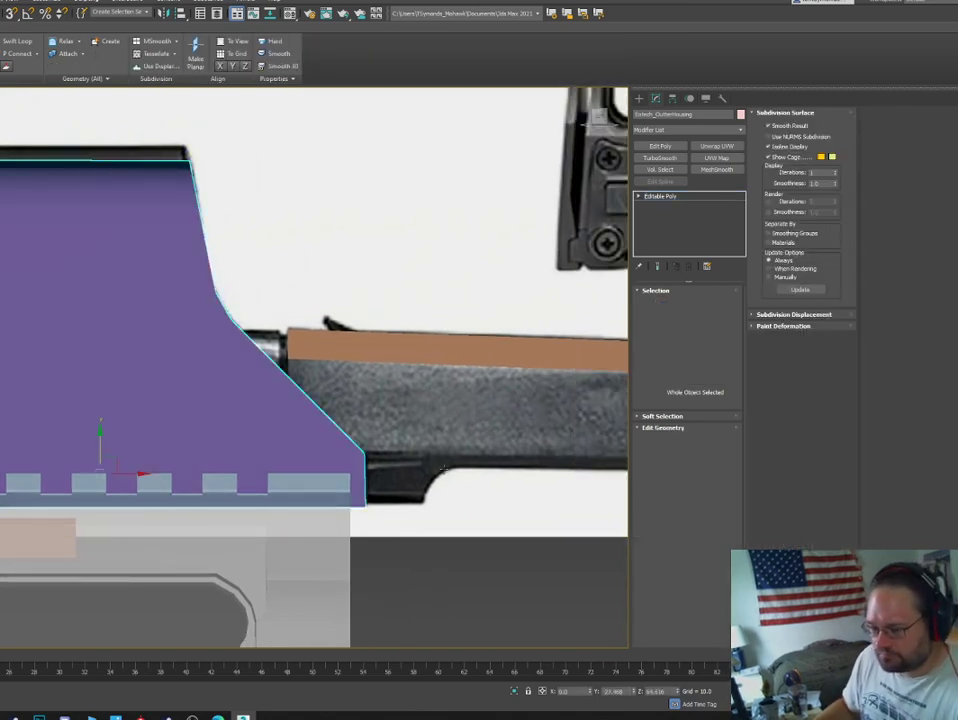
click(445, 453)
click(240, 366)
alt+middle_drag(240, 366, 265, 320)
right_click(279, 337)
click(308, 287)
scroll(300, 300, down, 4)
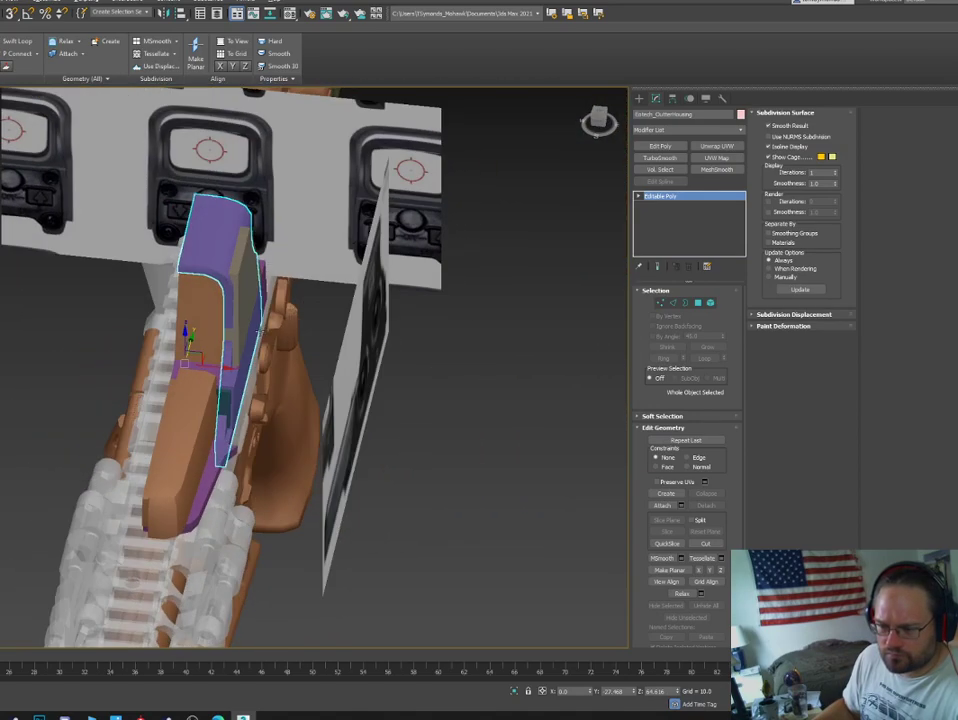
Rename the side reference plane Ref_EotechProfile and the front reference plane Ref_Eotech_Portrait.
click(352, 331)
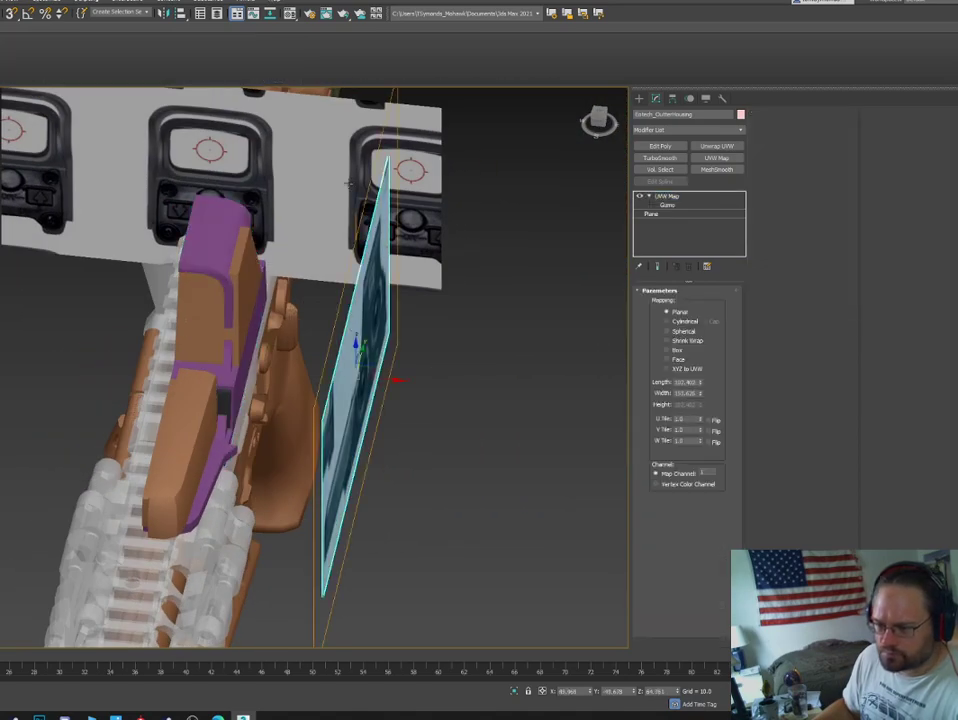
click(440, 118)
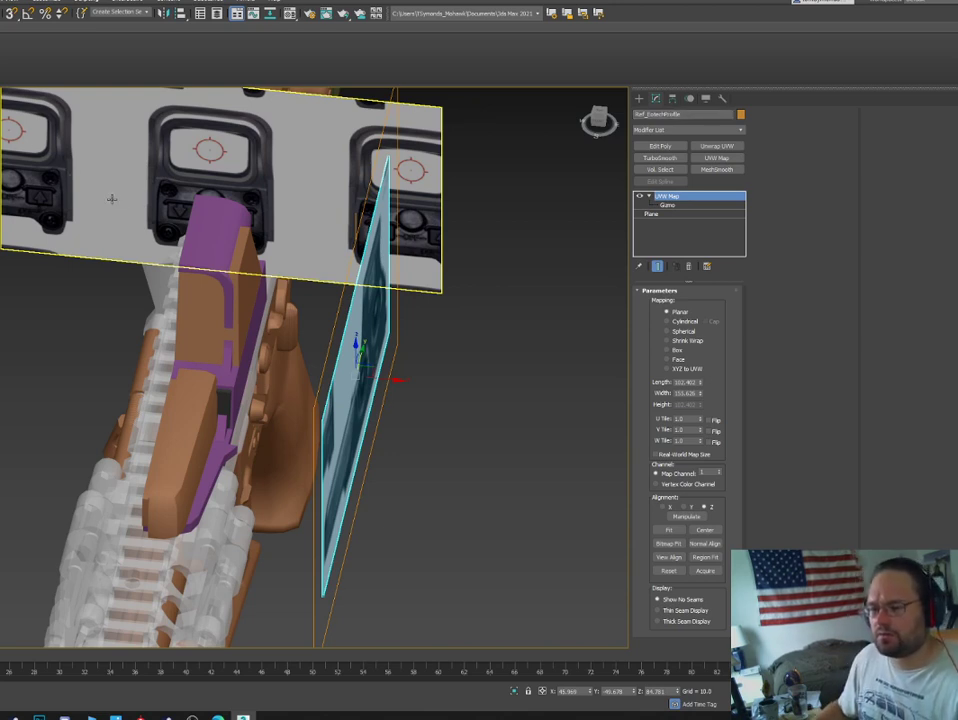
click(447, 392)
click(370, 345)
click(416, 175)
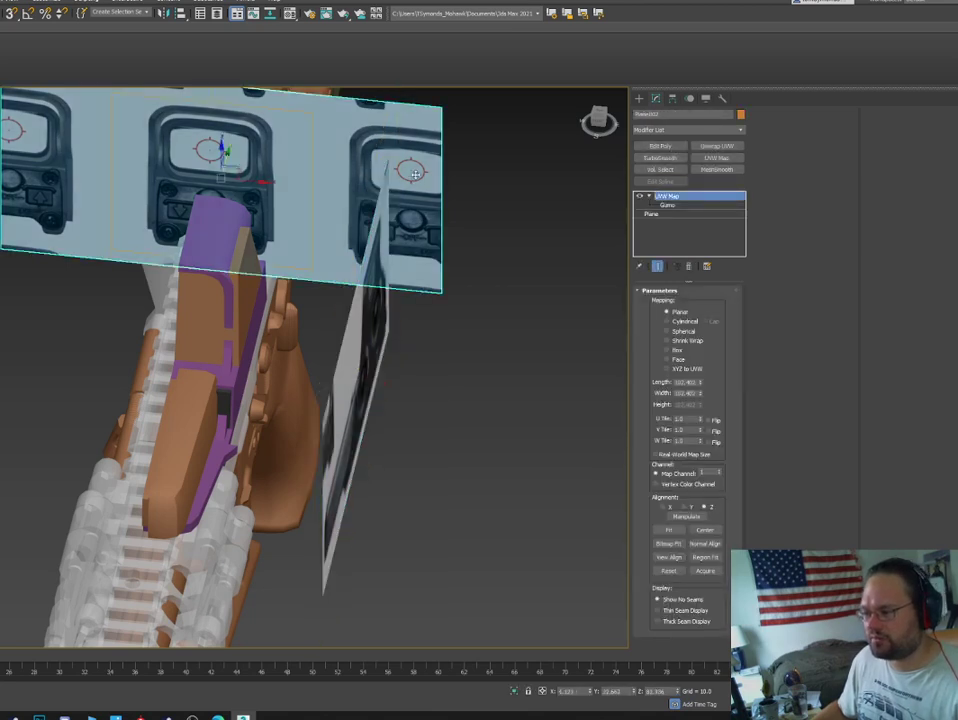
double_click(646, 114)
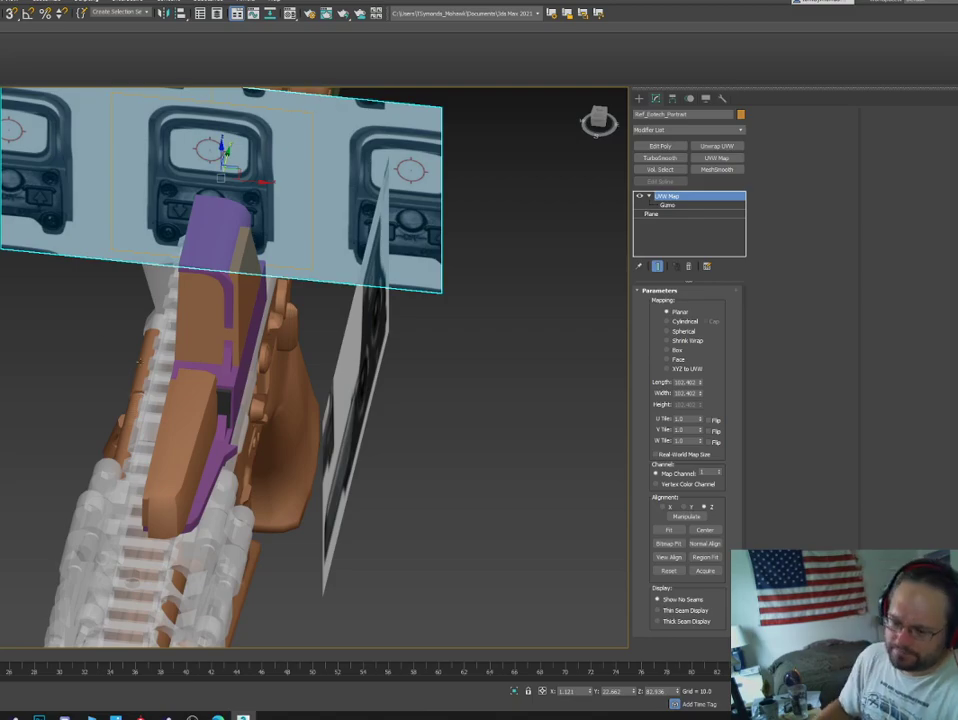
Compare the sight's housing and main body with the reference planes from several angles, ending in the side view.
click(233, 237)
alt+middle_drag(233, 237, 422, 285)
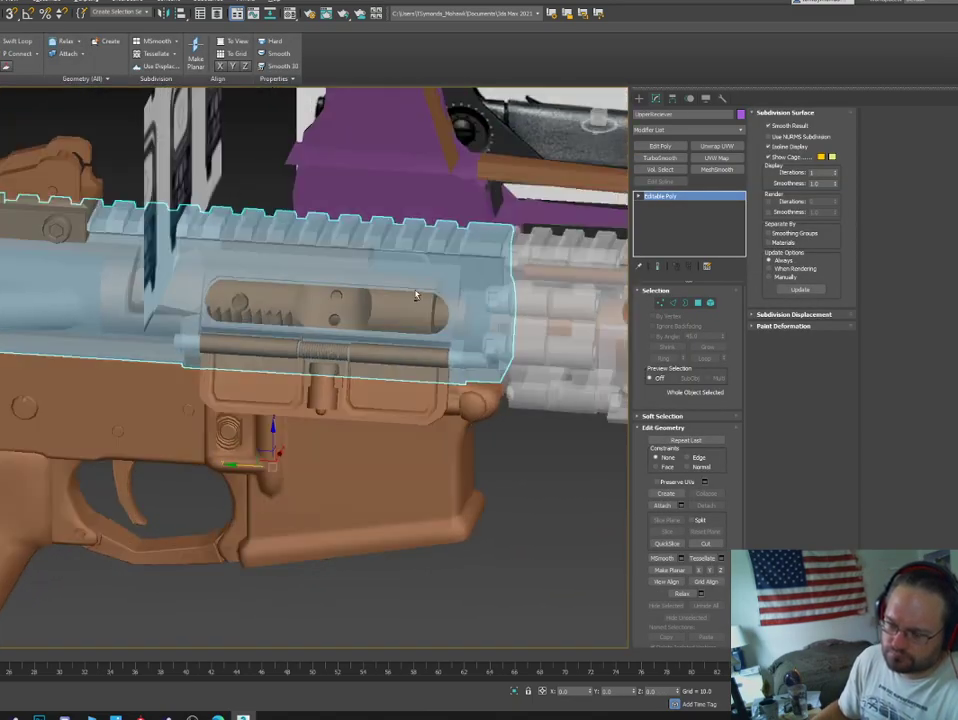
click(423, 188)
alt+middle_drag(423, 188, 257, 278)
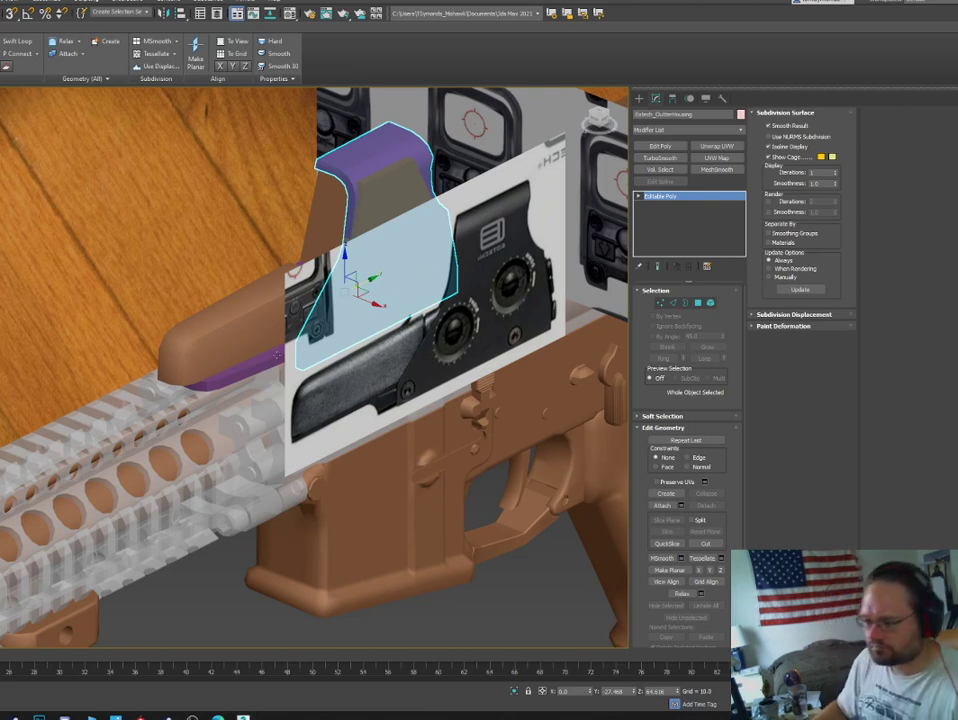
alt+middle_drag(289, 231, 470, 190)
click(600, 118)
scroll(180, 378, up, 6)
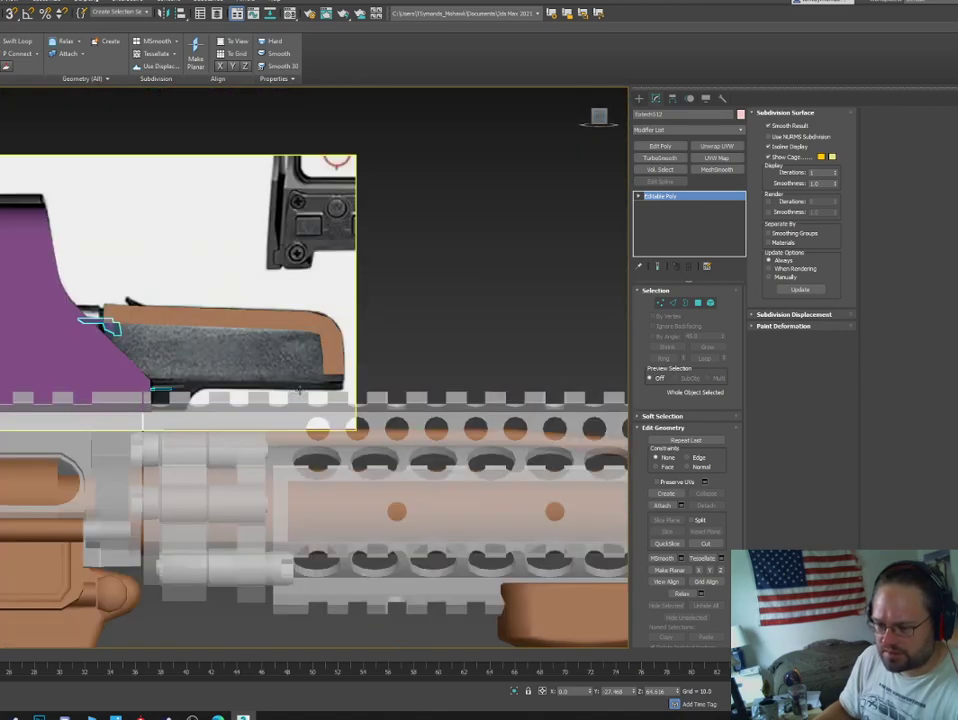
Select the sight's main body Eotech512 and turn off Backface Cull in its object properties.
click(147, 350)
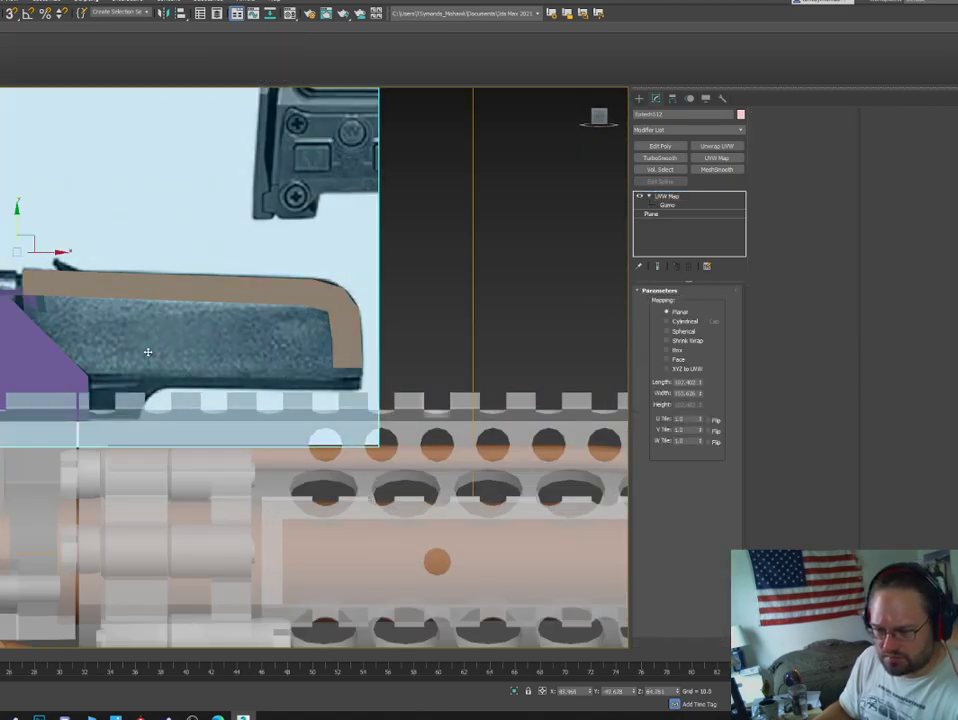
click(16, 290)
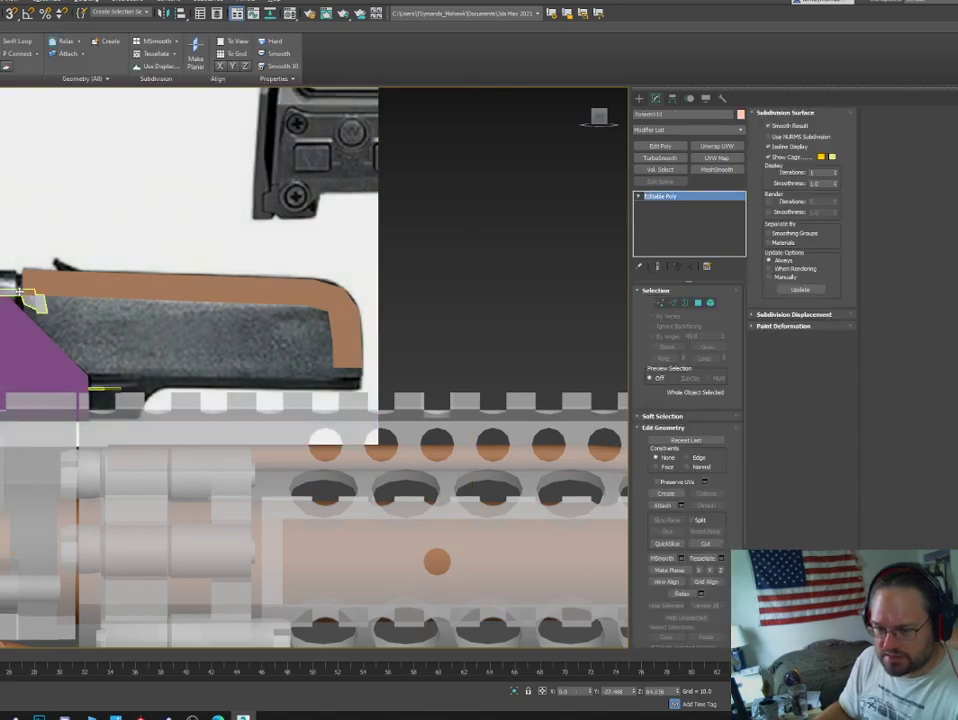
scroll(40, 300, down, 2)
alt+middle_drag(40, 300, 166, 370)
key(alt+x)
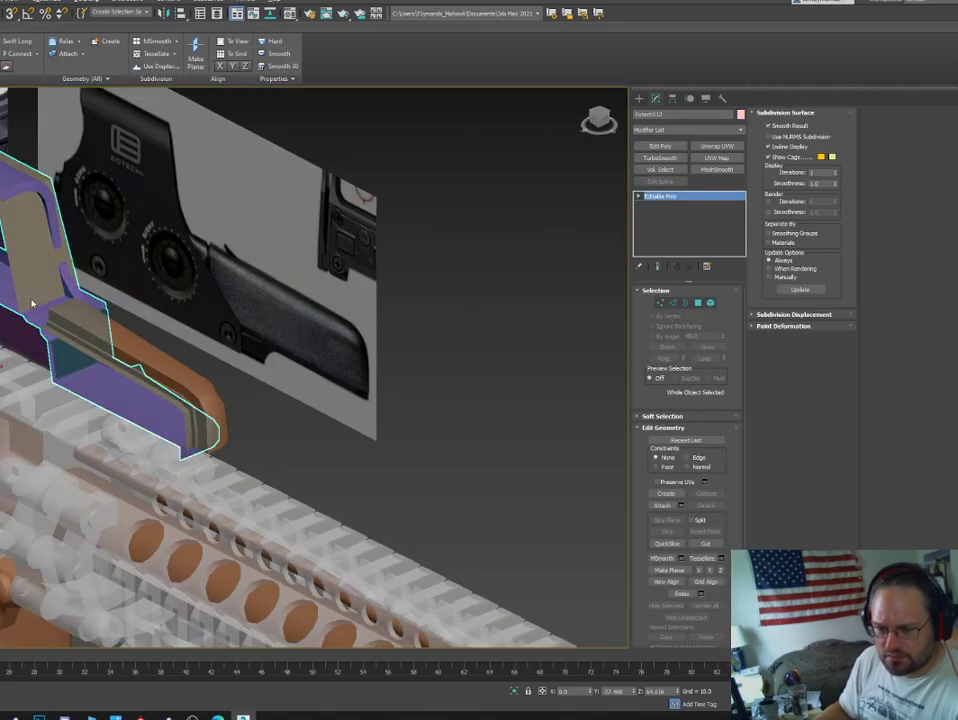
right_click(28, 299)
click(61, 370)
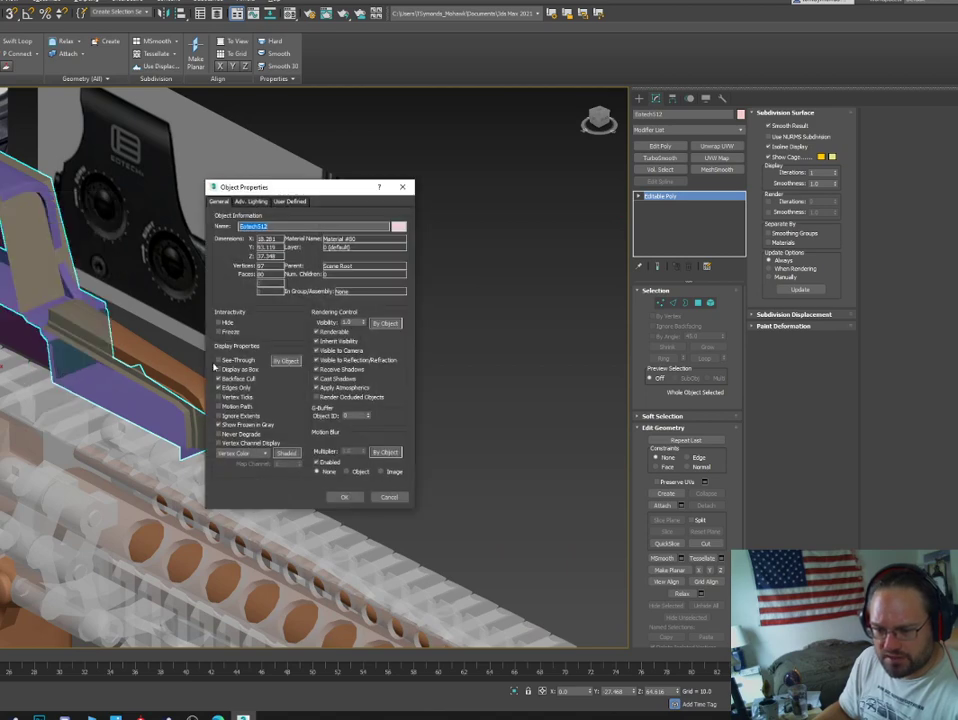
click(340, 496)
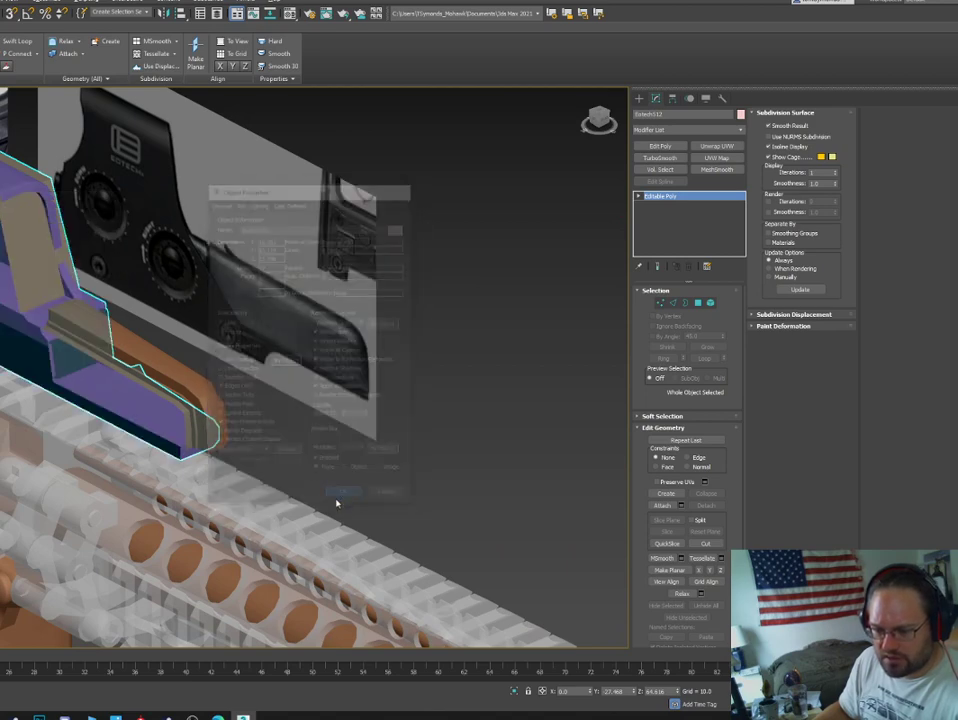
In the side view, move the 16 vertices at the front end of the main body's base outward to the reference edge.
click(594, 122)
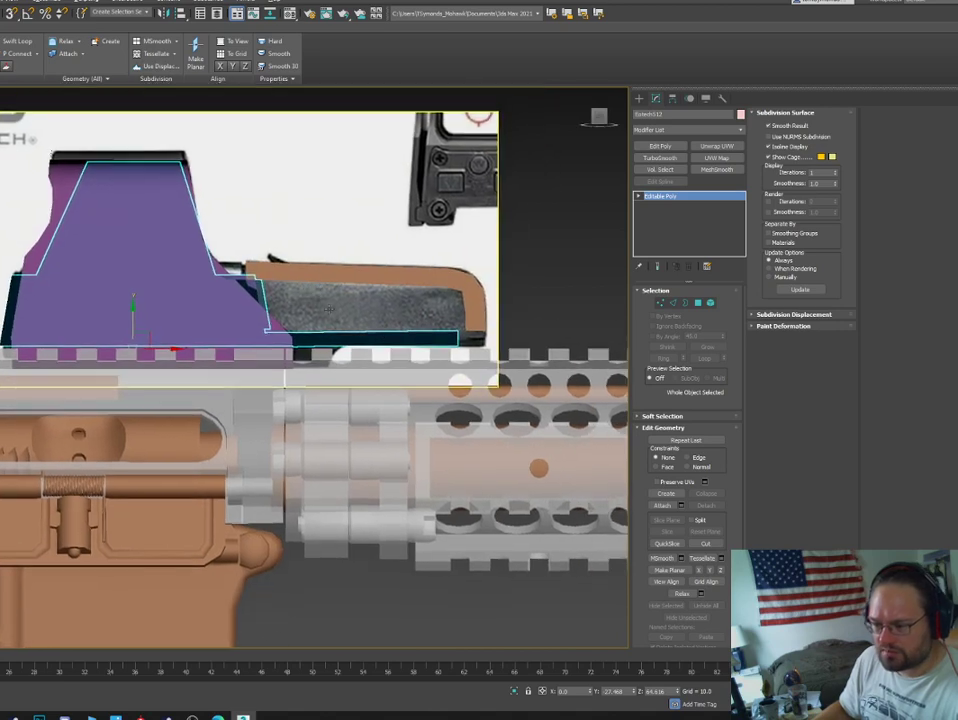
scroll(552, 357, up, 3)
key(1)
drag(432, 315, 372, 354)
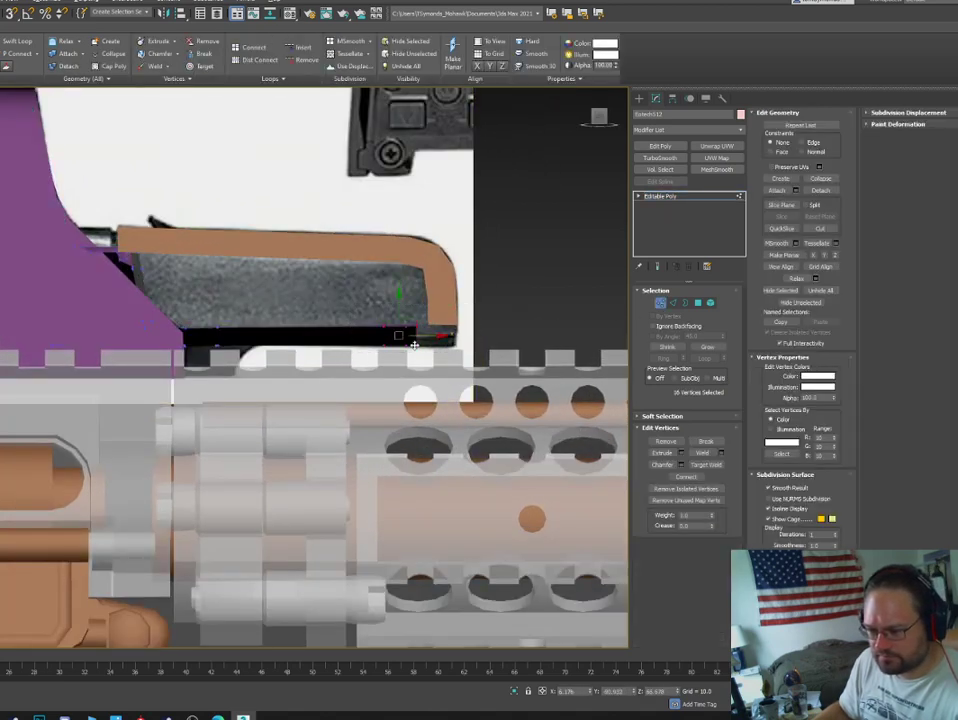
drag(472, 341, 473, 341)
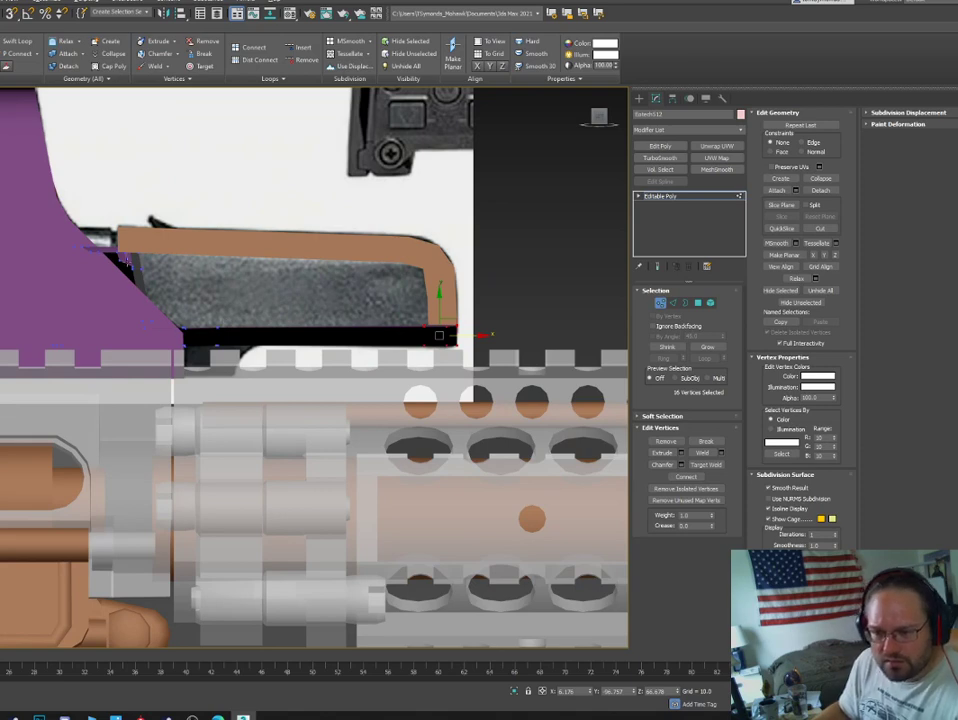
Raise the main body's 40 vertices around the battery cover's rear end in the side view to meet the cover's top edge.
click(143, 238)
key(F3)
scroll(124, 245, up, 2)
middle_drag(139, 260, 324, 268)
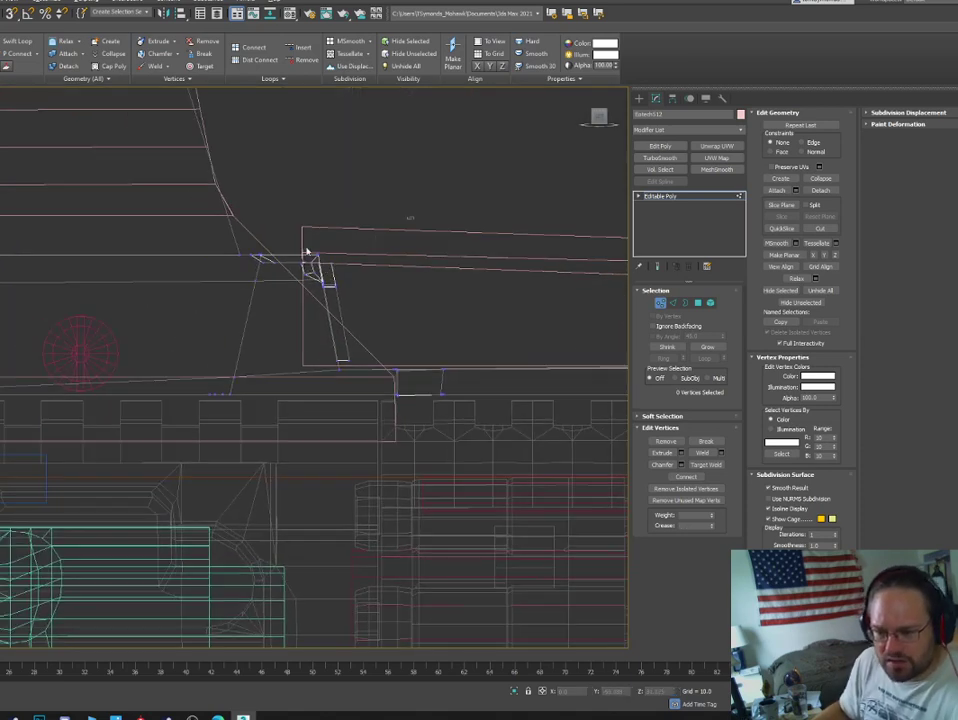
drag(1, 298, 1, 298)
middle_drag(123, 227, 160, 236)
key(F3)
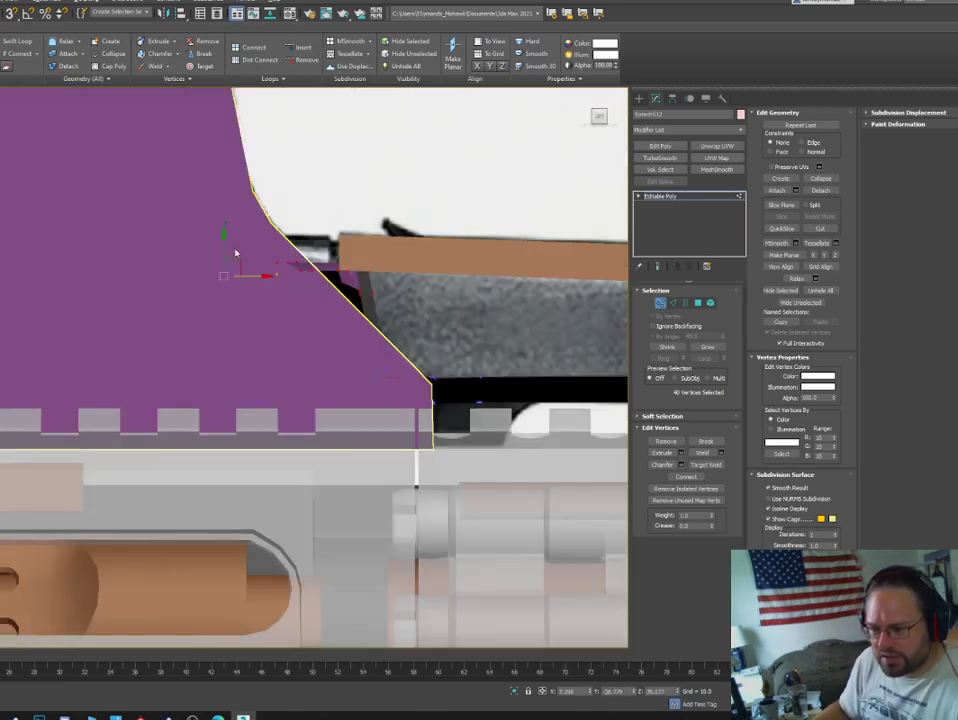
drag(223, 248, 225, 220)
Move the 31 vertices of the main body's wall at the battery cover's rear end back toward the housing, clear of the cover.
key(F3)
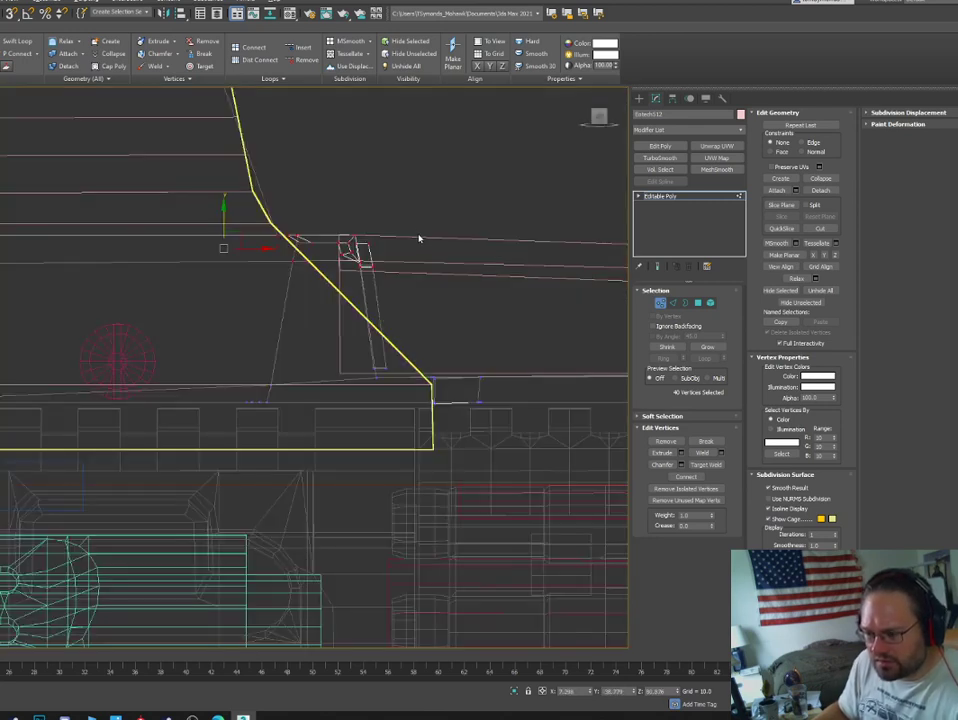
drag(346, 387, 345, 380)
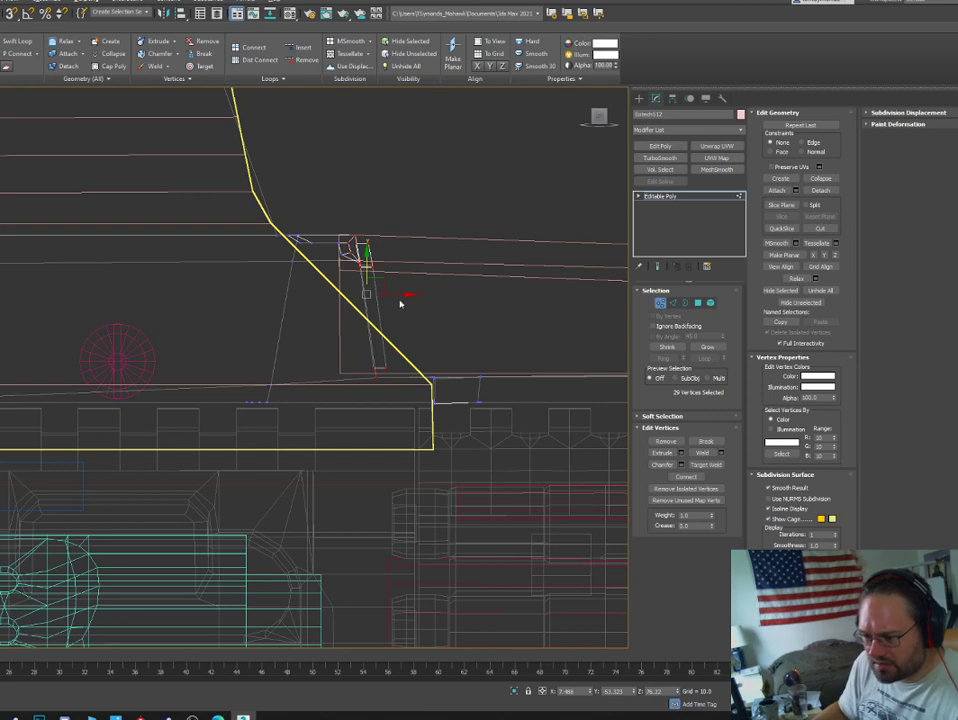
key(F3)
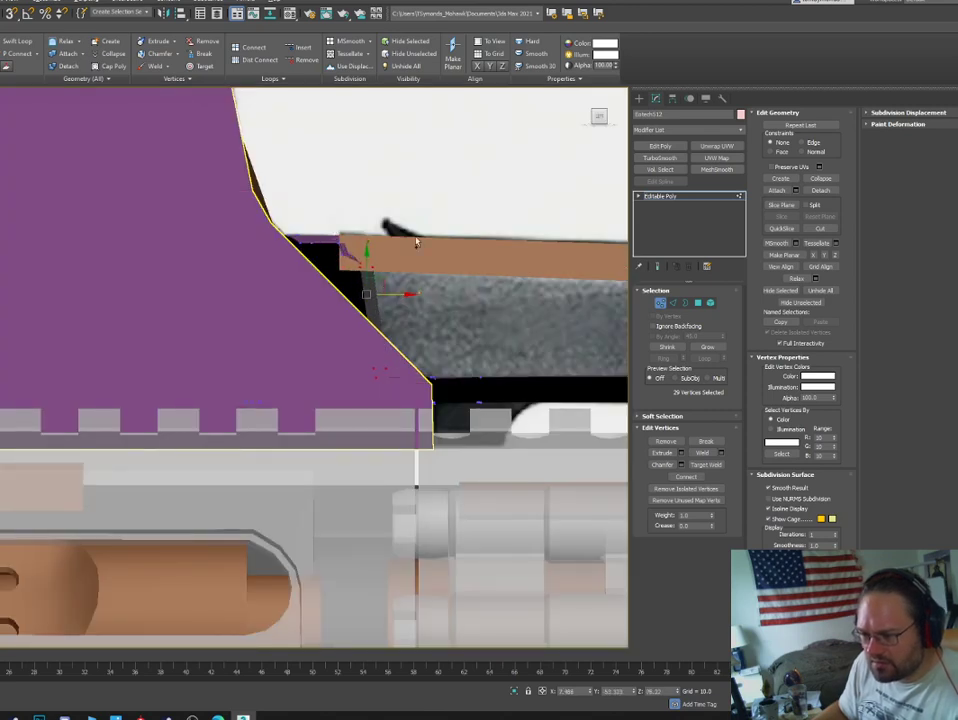
ctrl+drag(328, 311, 330, 309)
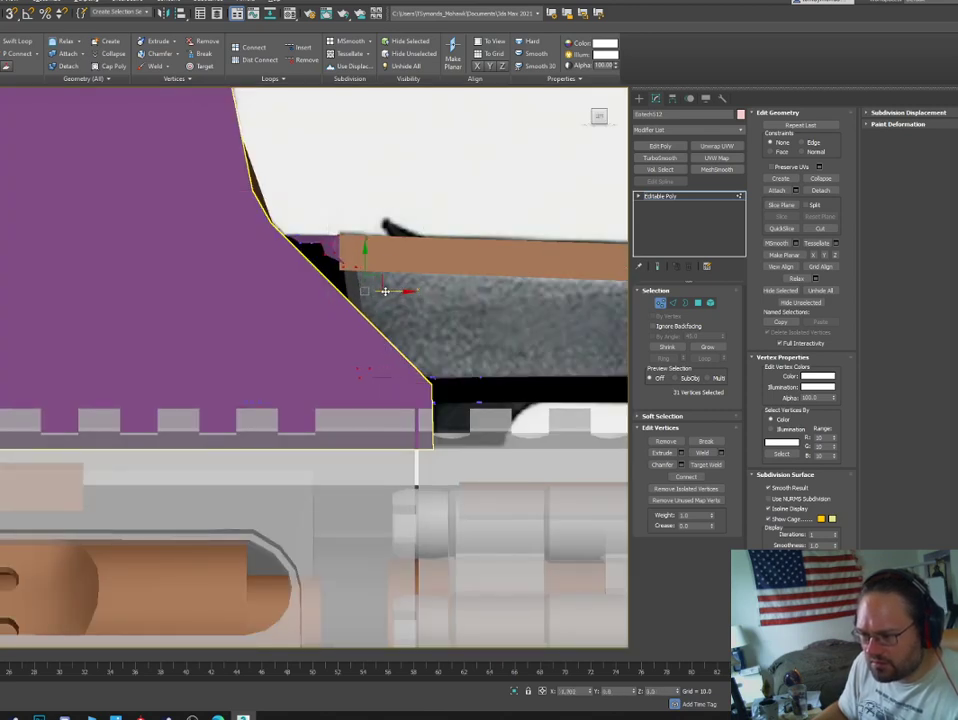
mouse_move(391, 289)
alt+middle_down()
mouse_move(366, 321)
mouse_move(319, 341)
mouse_move(380, 322)
mouse_move(342, 271)
alt+middle_up()
key(F3)
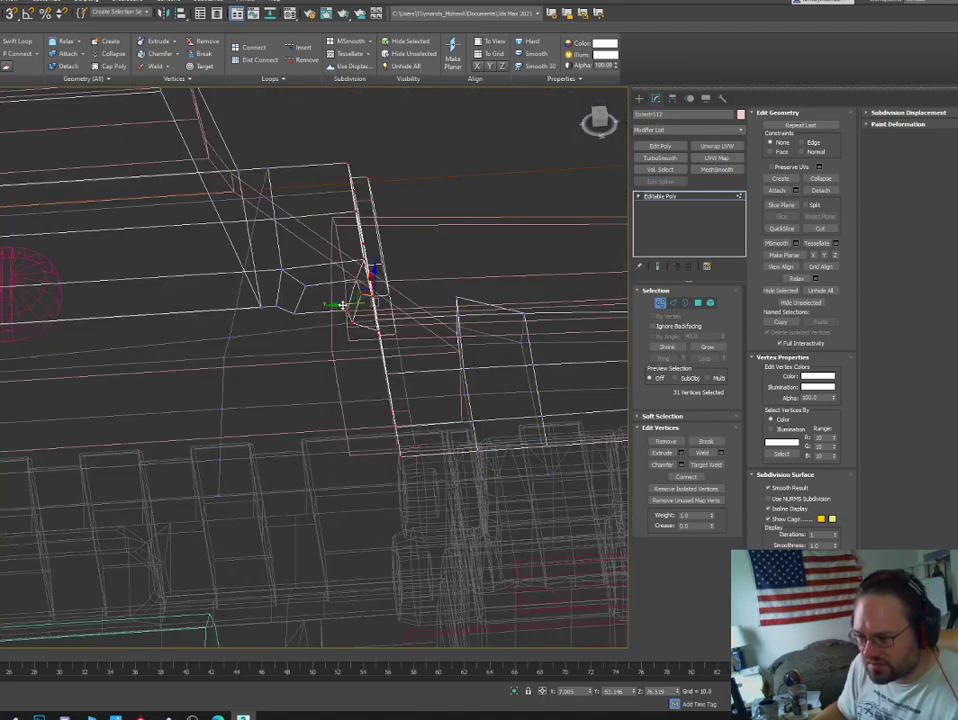
drag(342, 305, 314, 306)
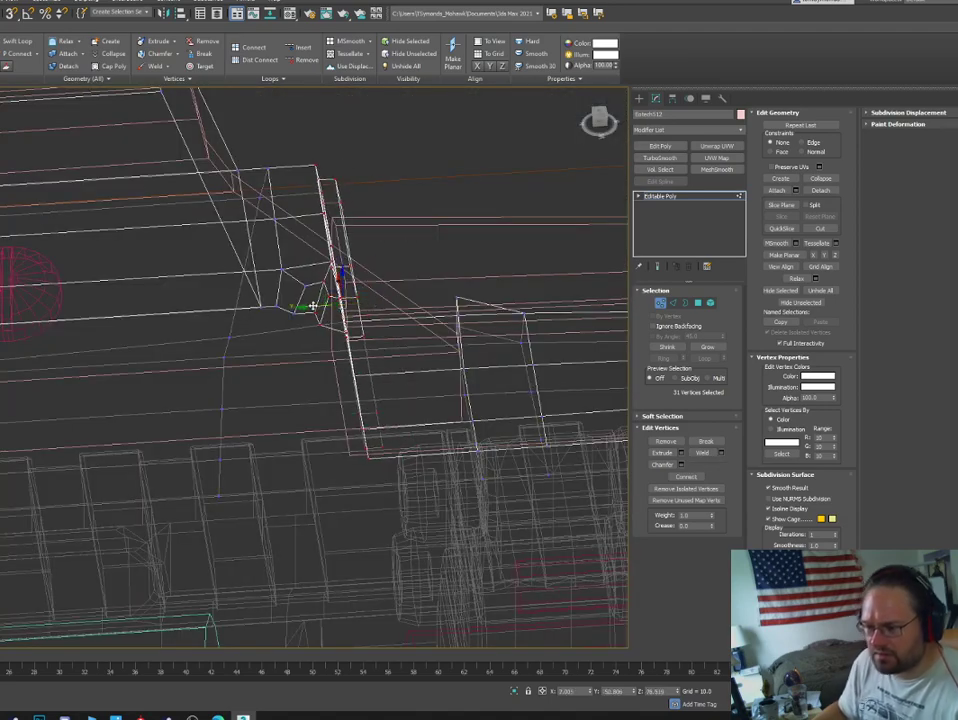
key(F3)
mouse_move(313, 306)
alt+middle_down()
mouse_move(338, 314)
mouse_move(289, 293)
mouse_move(225, 301)
mouse_move(259, 295)
mouse_move(249, 269)
mouse_move(259, 272)
mouse_move(194, 305)
mouse_move(267, 310)
mouse_move(210, 318)
alt+middle_up()
click(660, 302)
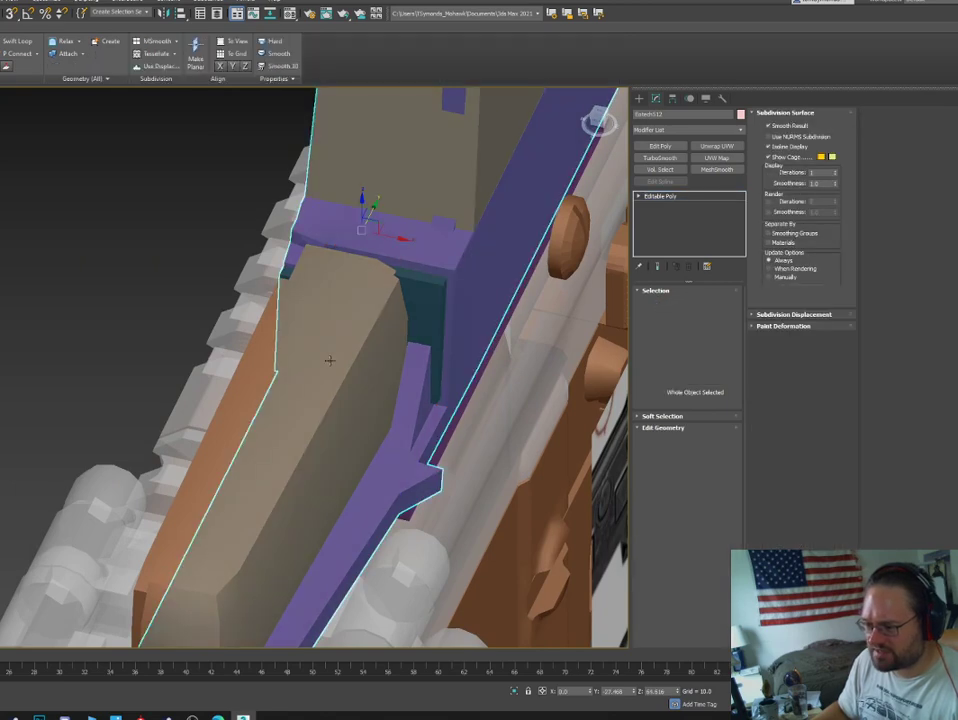
Widen the battery cover by moving its 16 outer-side vertices about 0.46 along X toward the main body's outer edge.
click(306, 357)
key(4)
alt+middle_drag(425, 333, 411, 355)
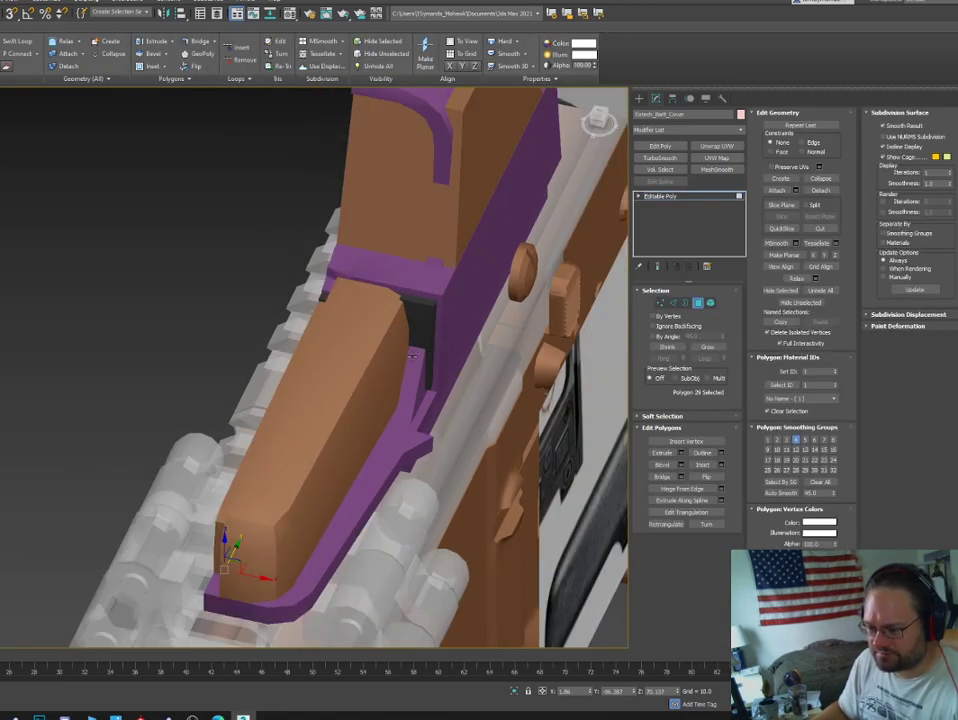
key(1)
alt+middle_drag(324, 455, 367, 435)
key(F3)
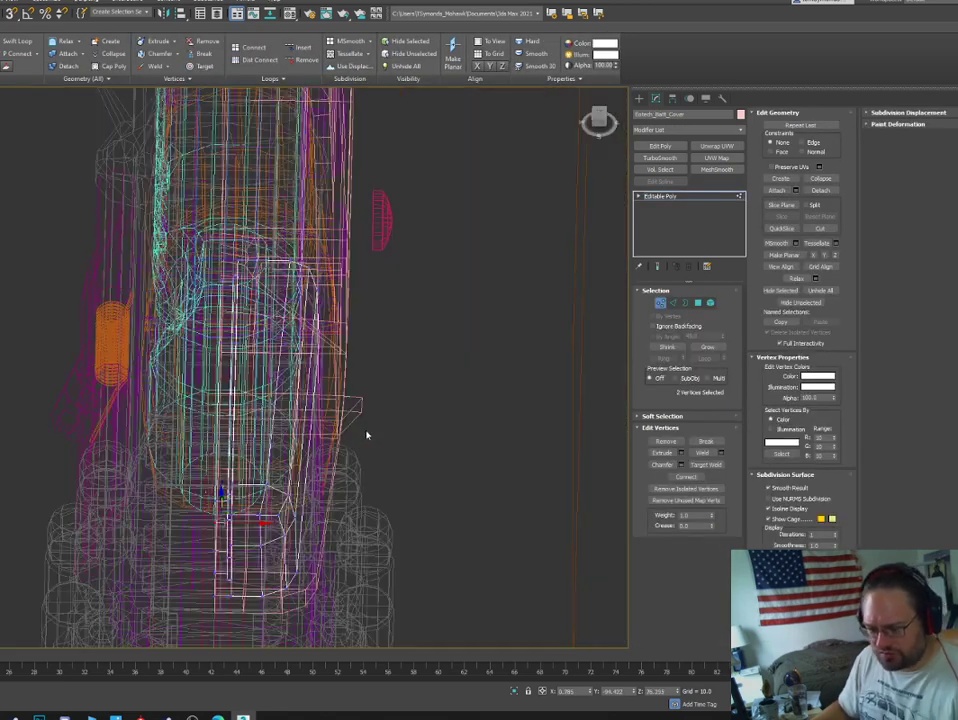
key(F3)
key(F4)
drag(351, 239, 248, 625)
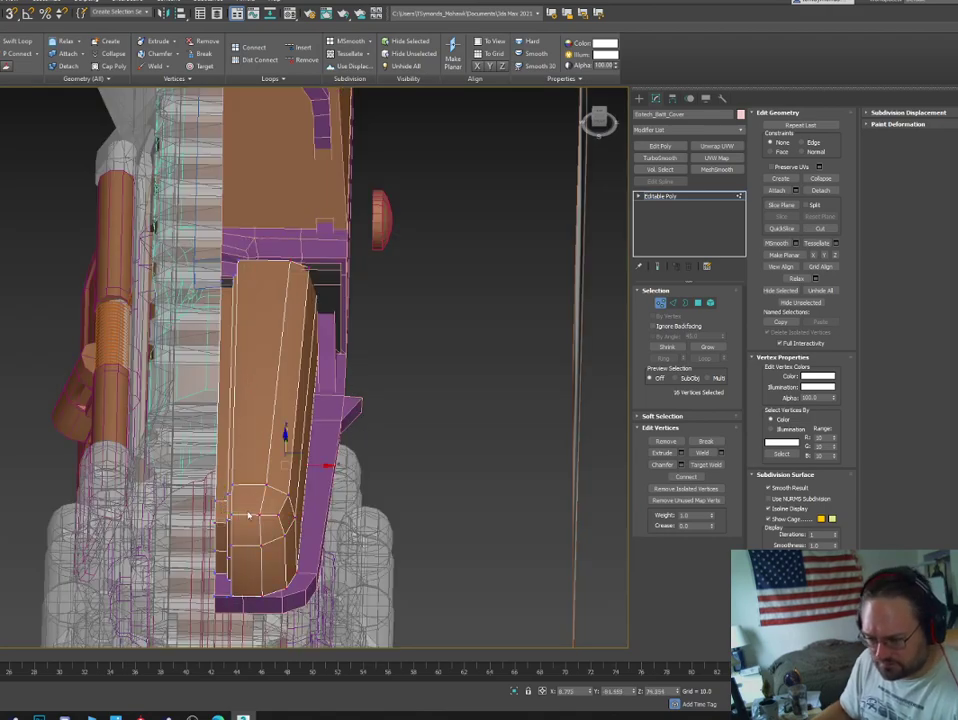
drag(319, 466, 339, 468)
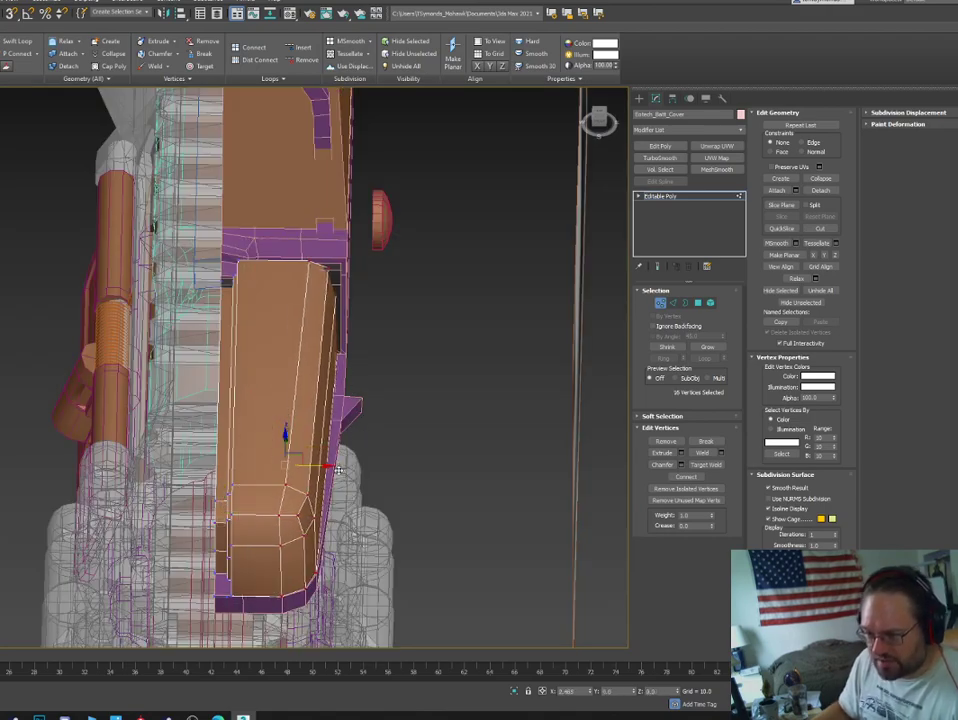
alt+middle_drag(339, 460, 349, 352)
Shift the battery cover's outer corner vertices, five at the rear and five at the front, outward to follow the main body's edge.
drag(374, 264, 259, 169)
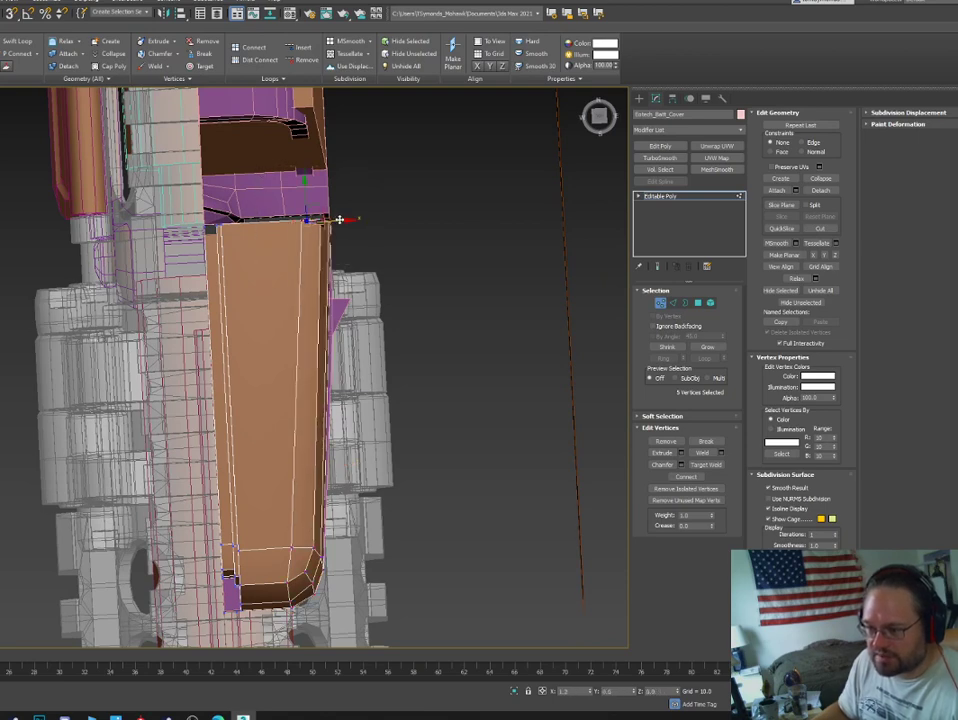
drag(338, 218, 380, 405)
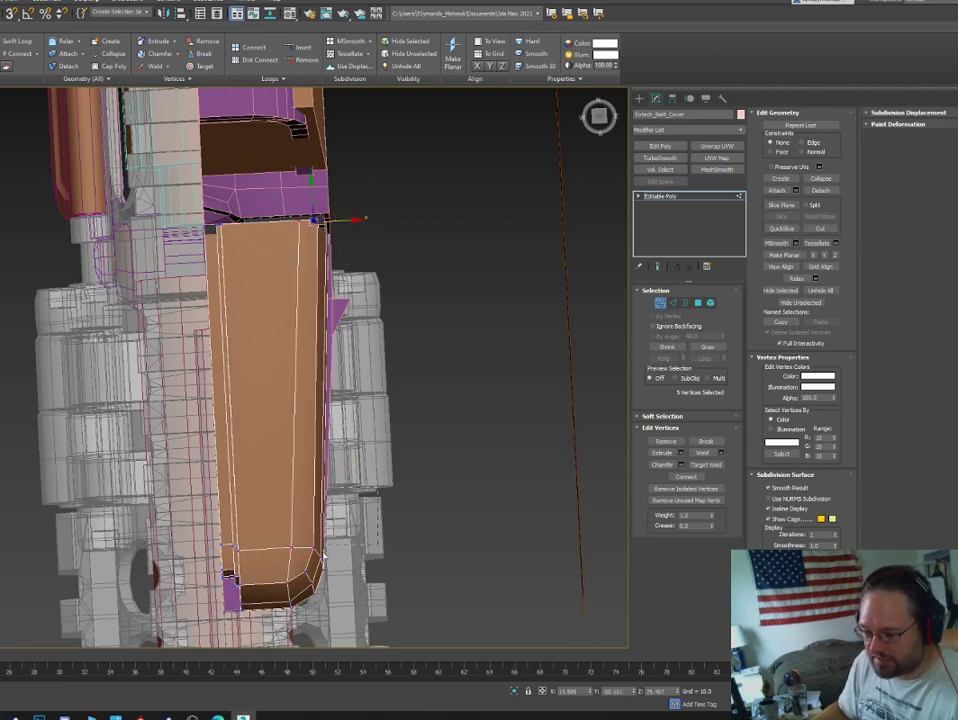
drag(281, 577, 333, 540)
alt+middle_drag(316, 556, 283, 588)
drag(318, 530, 279, 564)
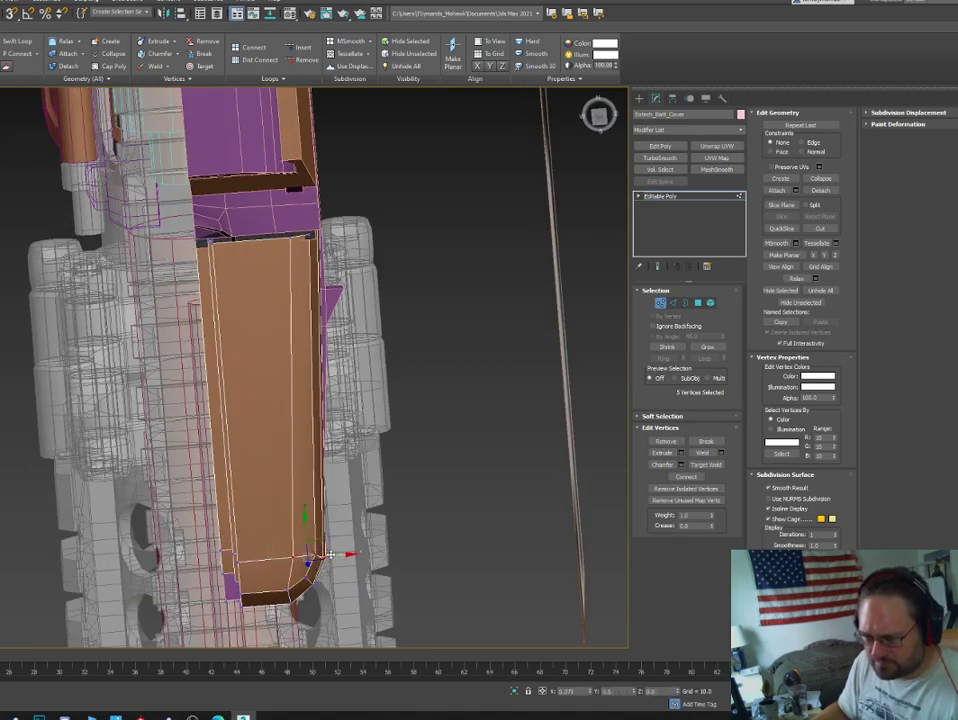
alt+middle_drag(432, 349, 520, 310)
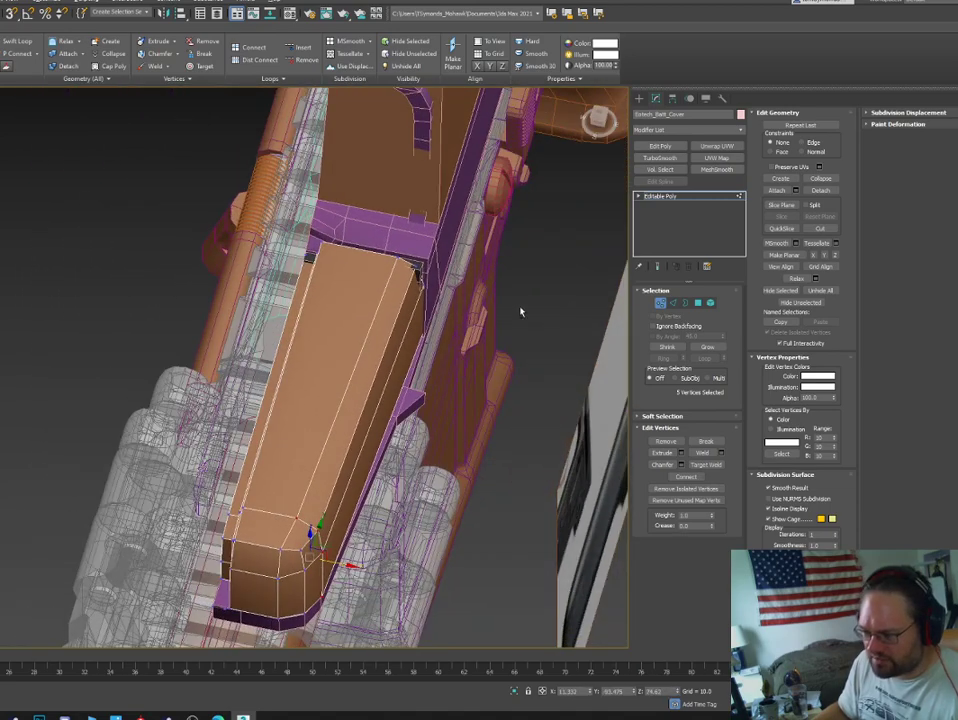
click(664, 302)
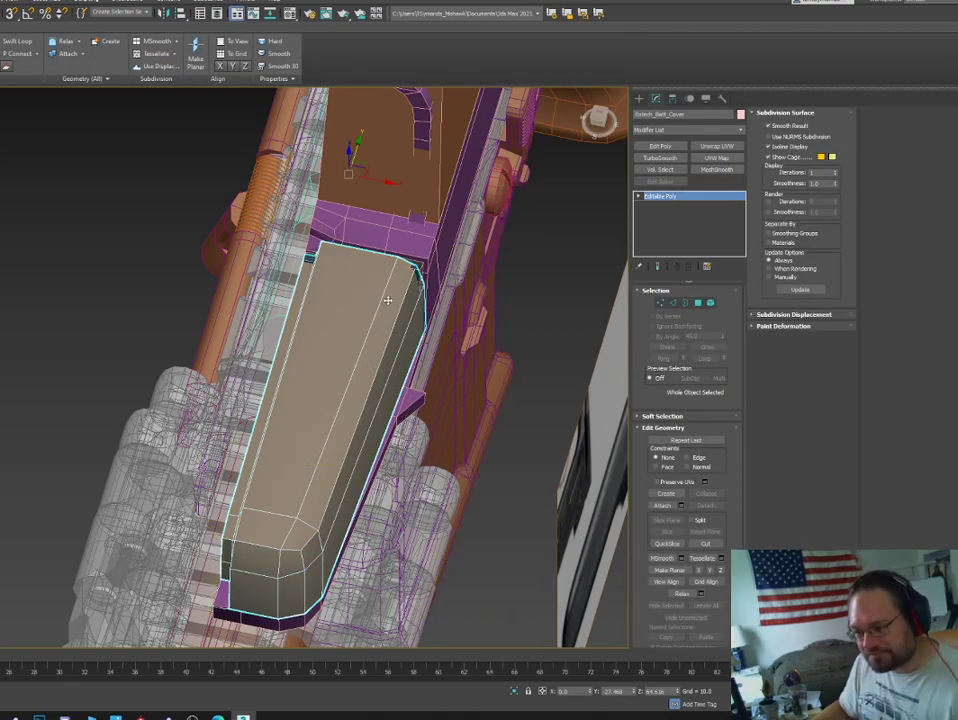
Examine the battery cover's stepped inner edge, highlighting its two long step polygons and following them to the front end.
alt+middle_drag(387, 299, 462, 211)
scroll(207, 290, up, 8)
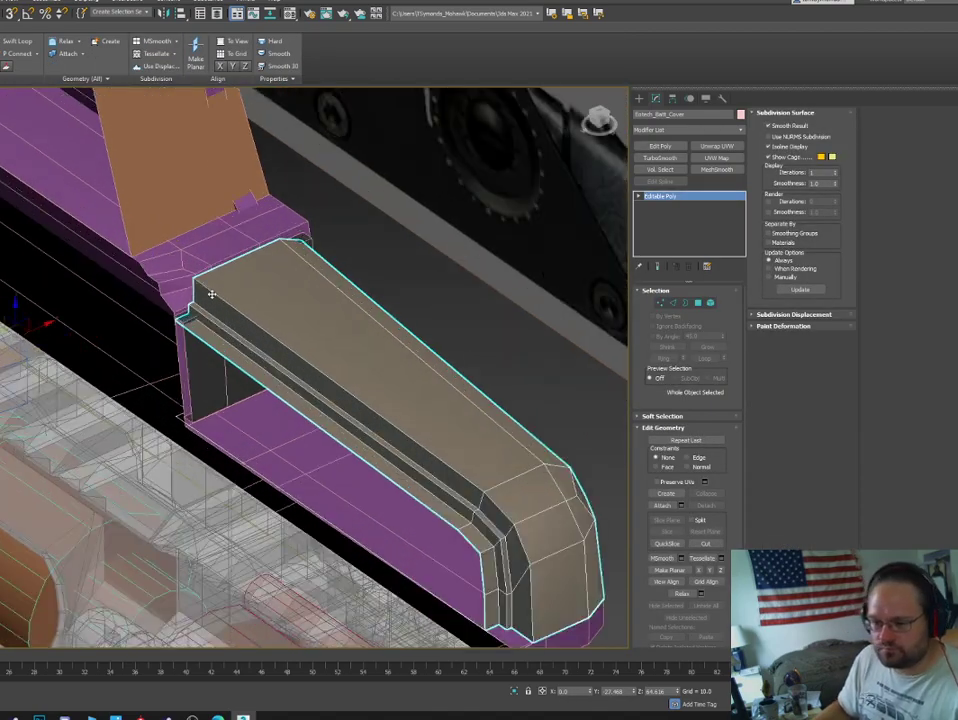
key(1)
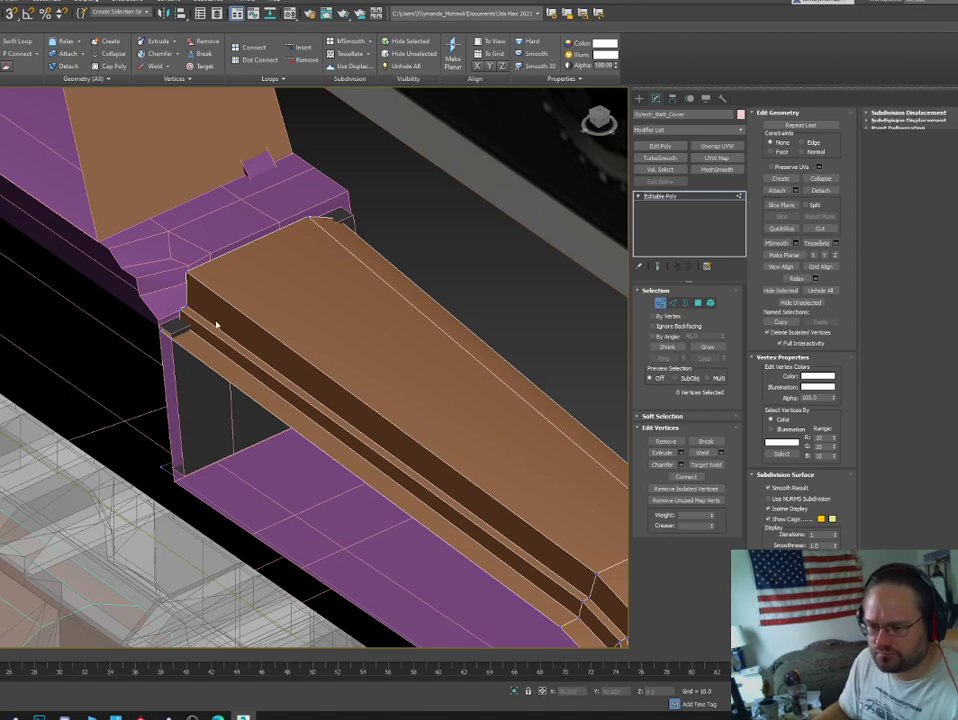
key(4)
click(698, 302)
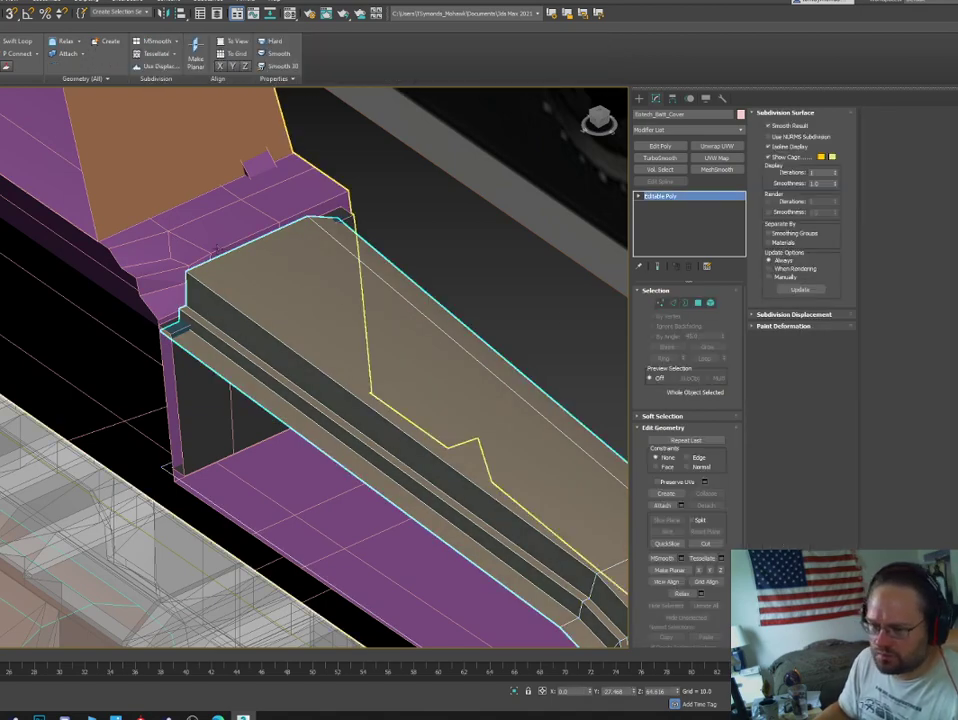
click(213, 246)
alt+middle_drag(213, 246, 224, 306)
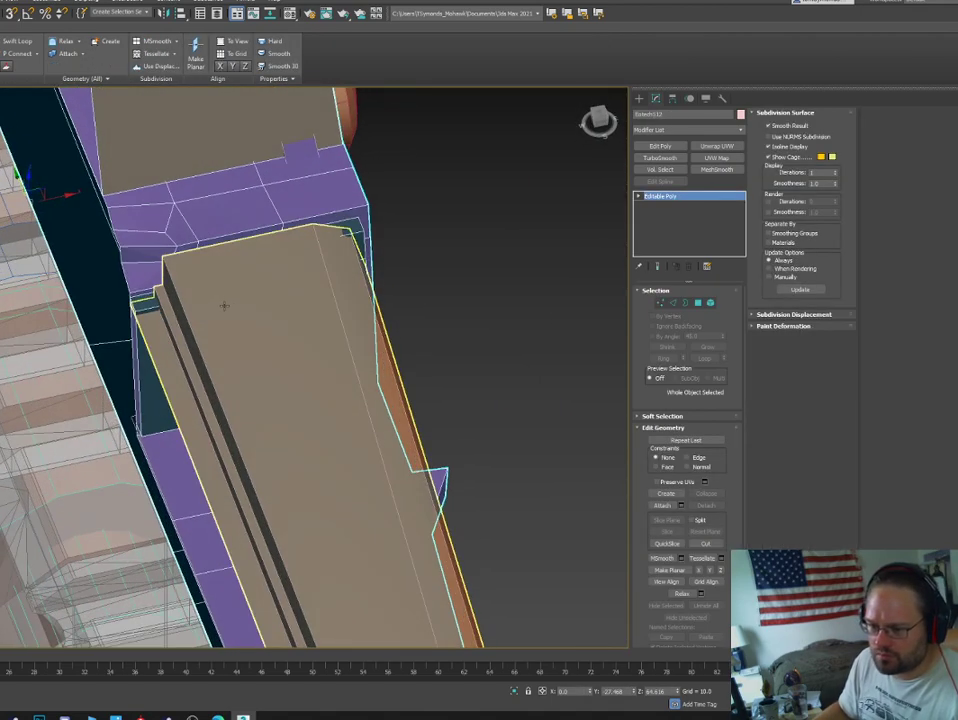
click(224, 306)
key(4)
click(188, 331)
ctrl+click(174, 344)
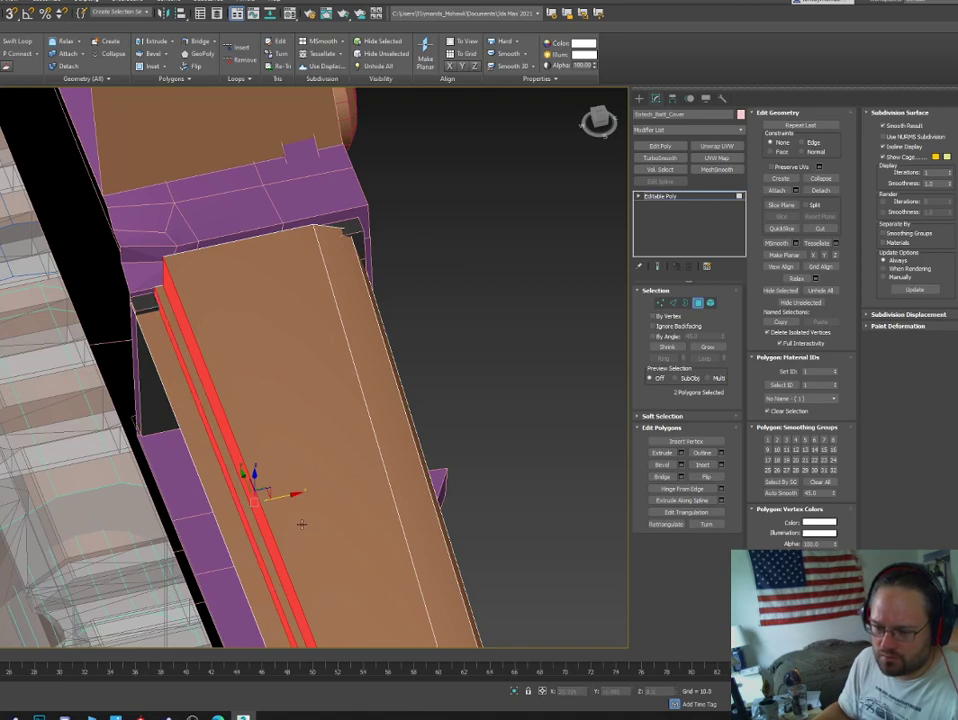
alt+middle_drag(285, 497, 212, 283)
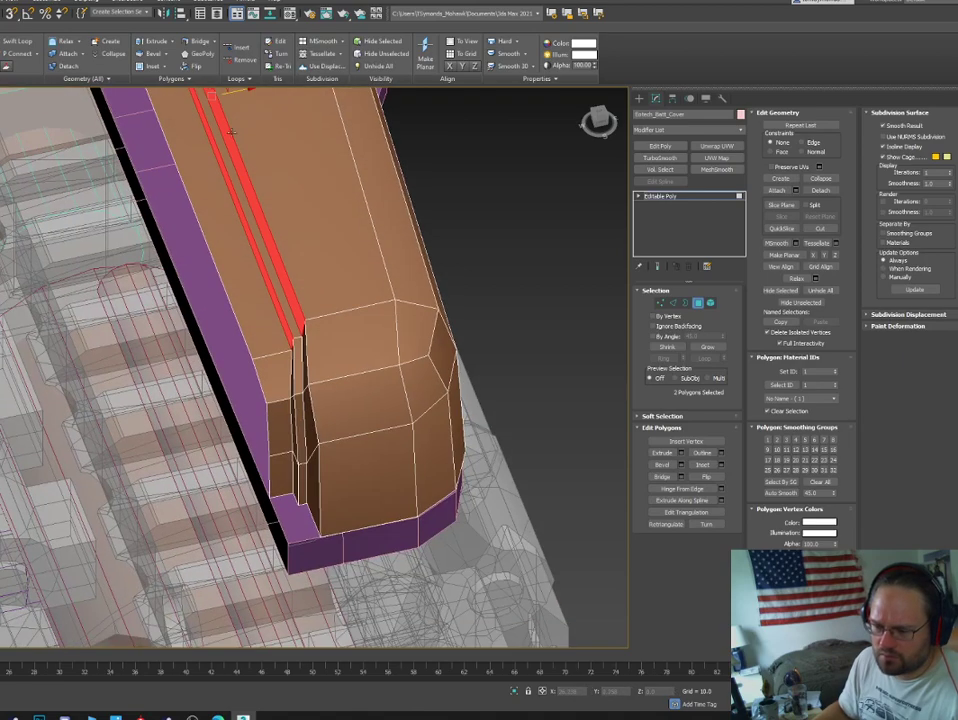
Move the two front polygons of the battery cover's outer step wall along X, in line with the step's straight edge.
click(307, 404)
alt+middle_drag(308, 405, 322, 466)
ctrl+click(324, 472)
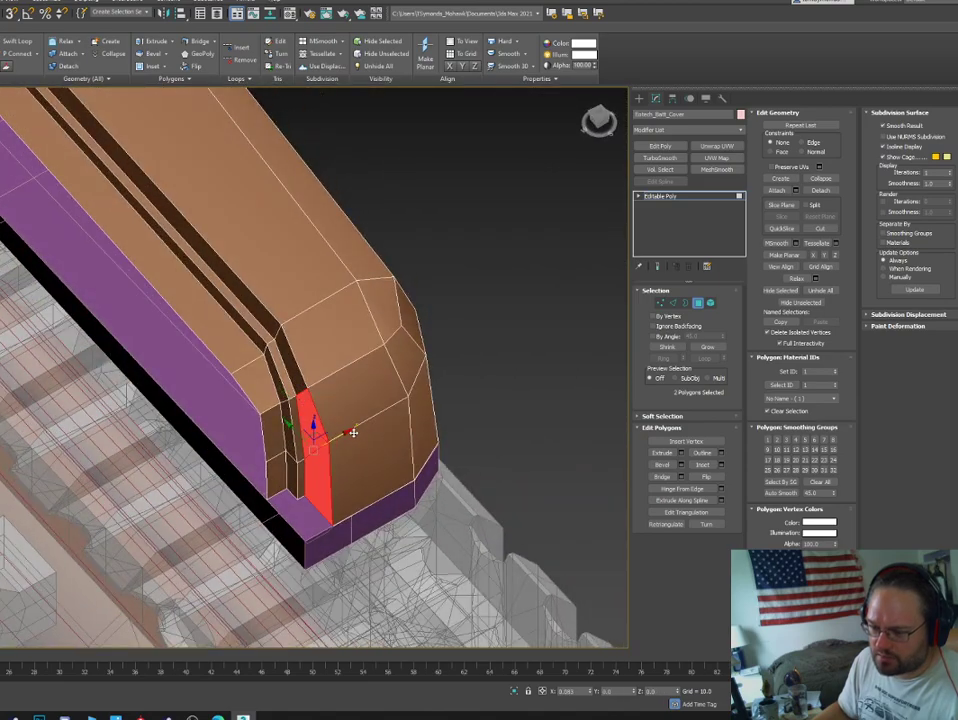
drag(353, 432, 355, 430)
alt+middle_drag(355, 430, 284, 434)
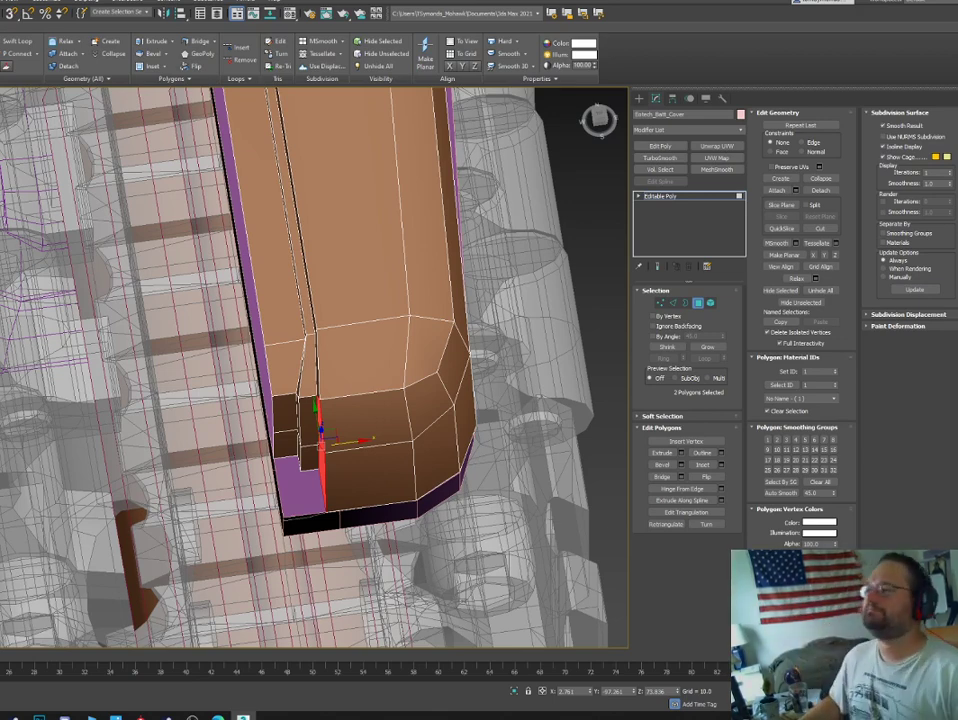
alt+middle_drag(305, 397, 314, 391)
key(t)
key(z)
scroll(285, 265, down, 5)
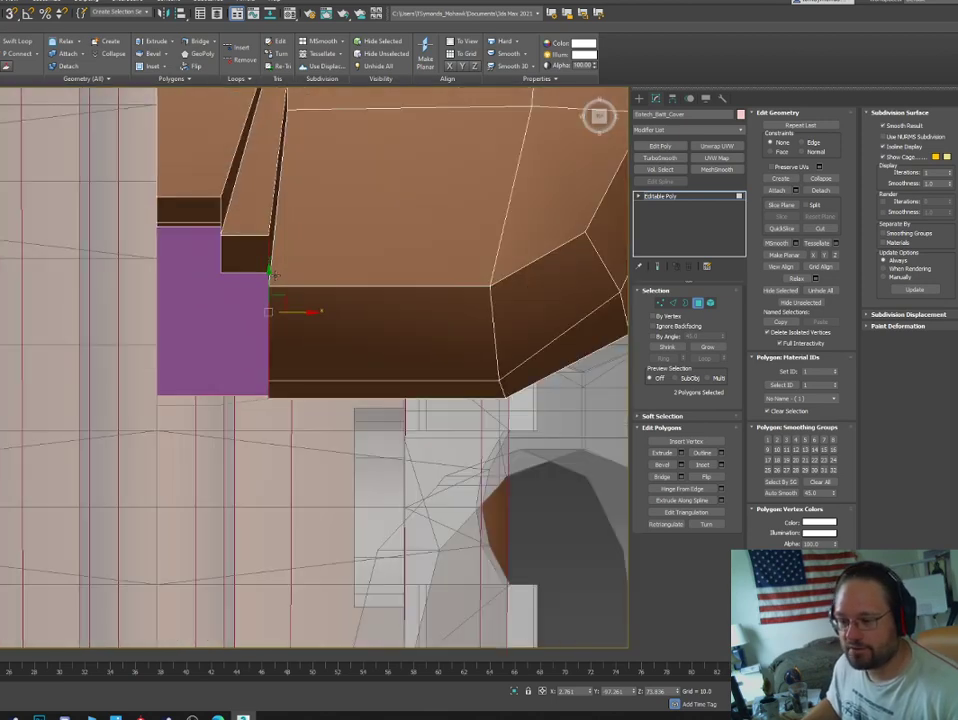
middle_drag(285, 265, 336, 387)
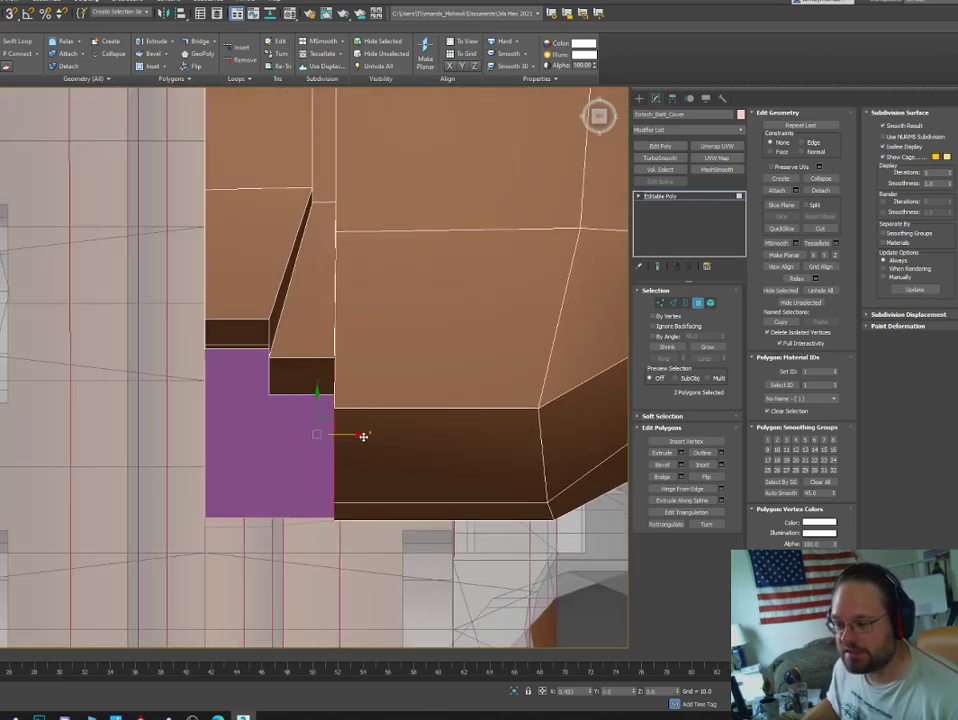
drag(345, 432, 365, 432)
Move the two front polygons of the battery cover's narrow inner step wall along X, in line with that step's edge.
click(273, 366)
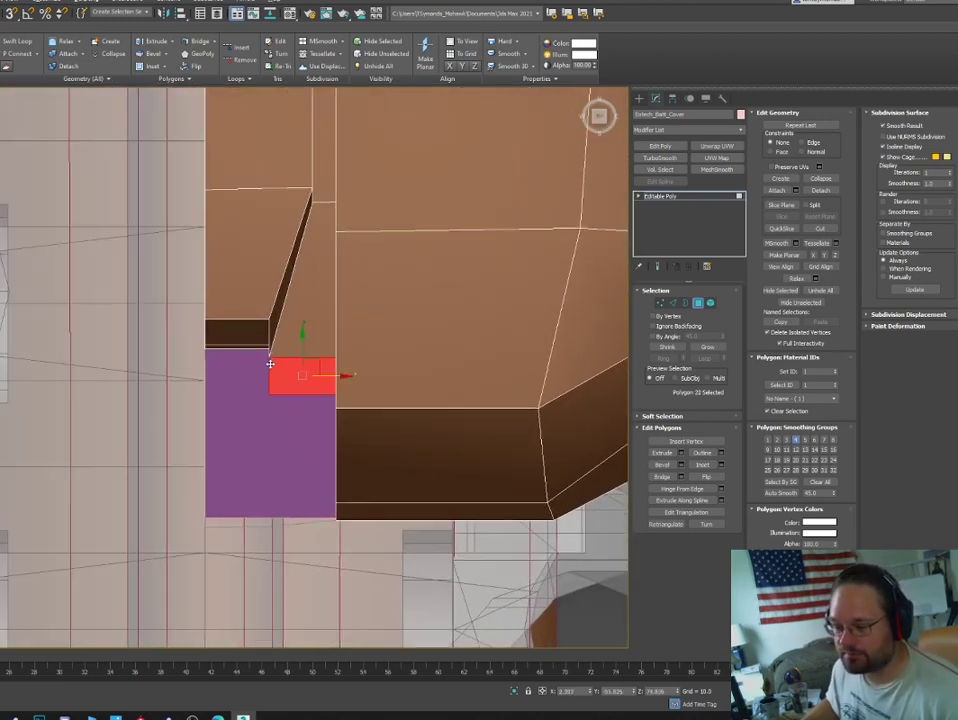
alt+middle_drag(269, 363, 292, 328)
click(262, 378)
ctrl+click(257, 477)
click(268, 462)
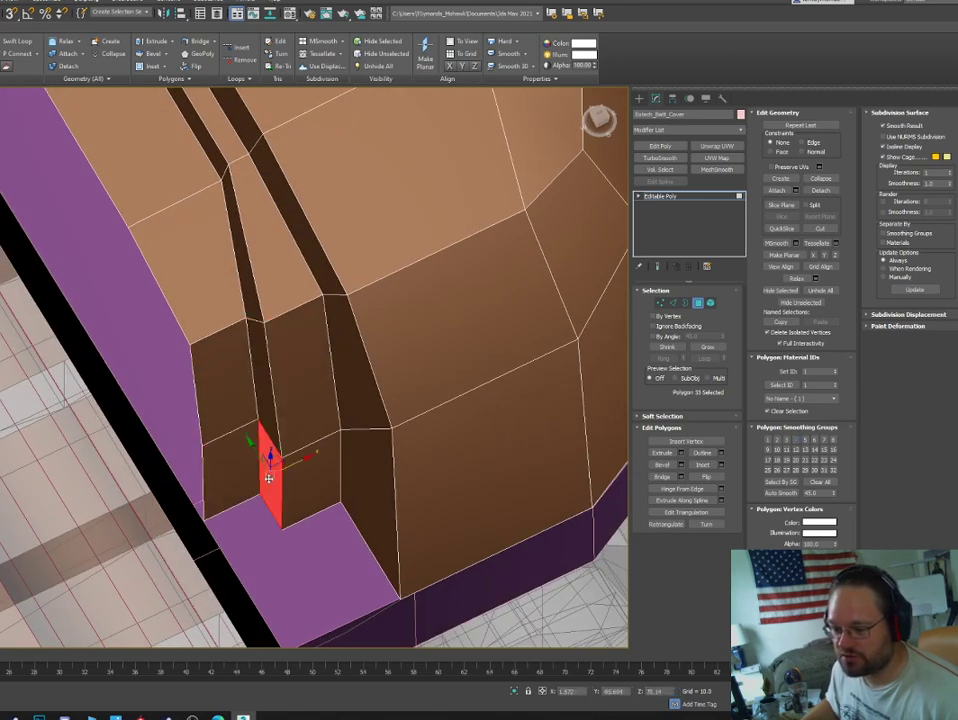
ctrl+click(268, 410)
drag(288, 414, 334, 414)
alt+middle_drag(336, 402, 323, 426)
drag(335, 409, 343, 409)
scroll(335, 405, up, 5)
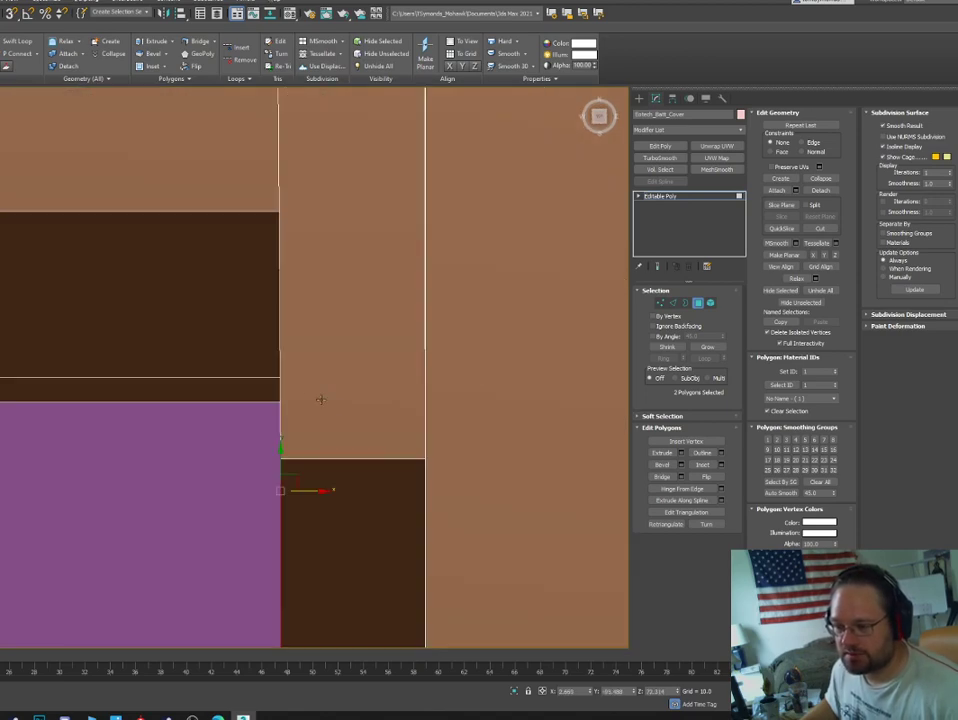
scroll(321, 400, down, 8)
scroll(321, 252, up, 4)
Inspect the battery cover's fit against the main body from the top and front, and compare its shape with the side reference.
key(2)
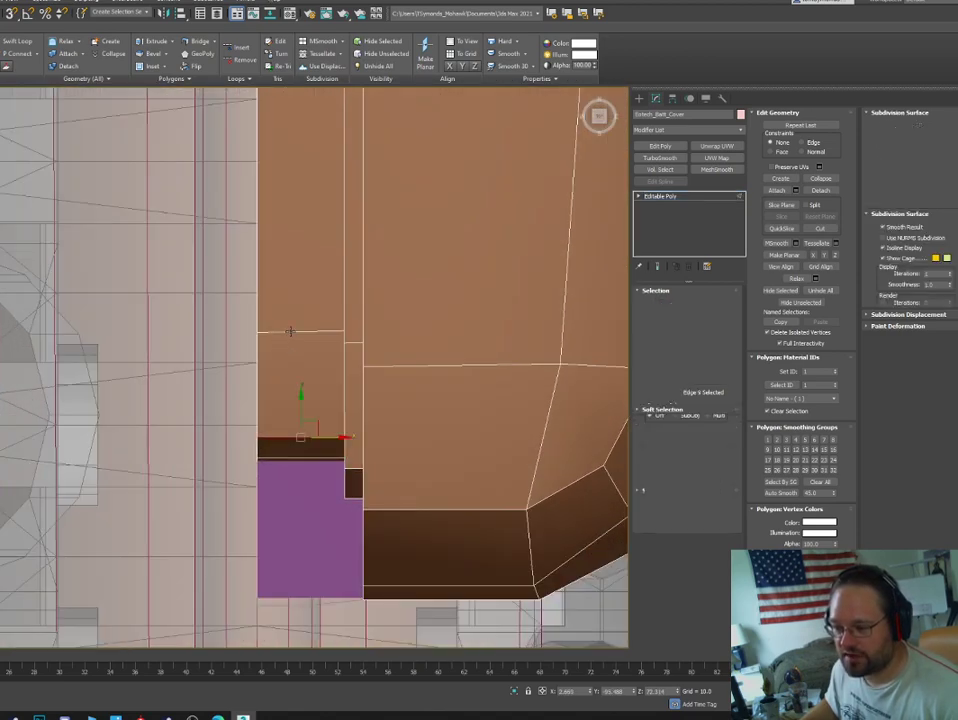
click(293, 331)
scroll(315, 312, down, 6)
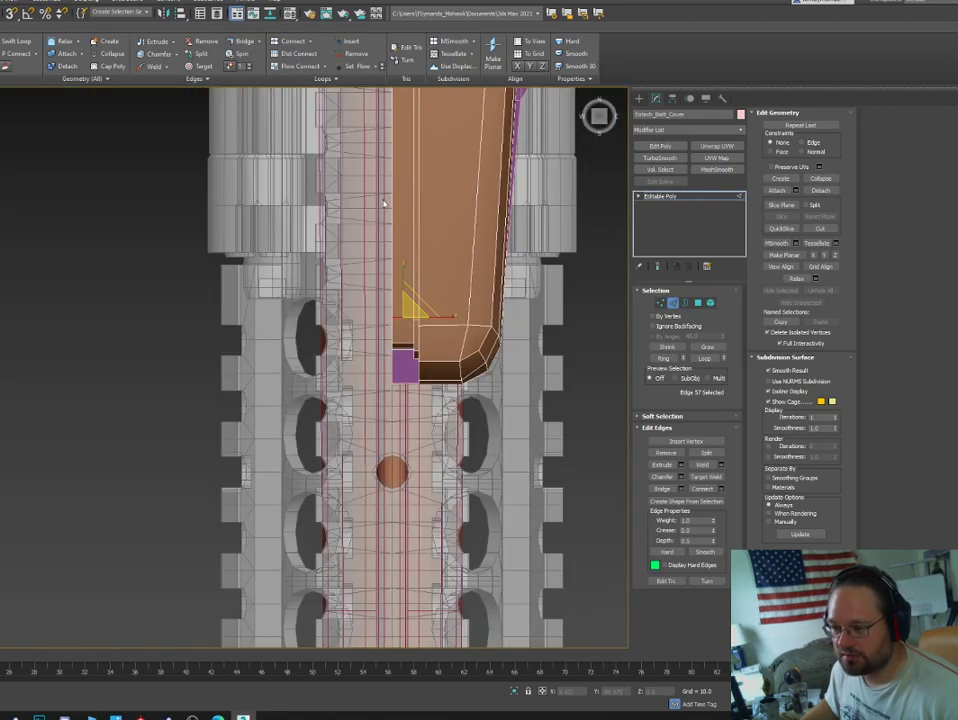
middle_drag(408, 150, 361, 303)
middle_drag(377, 241, 353, 304)
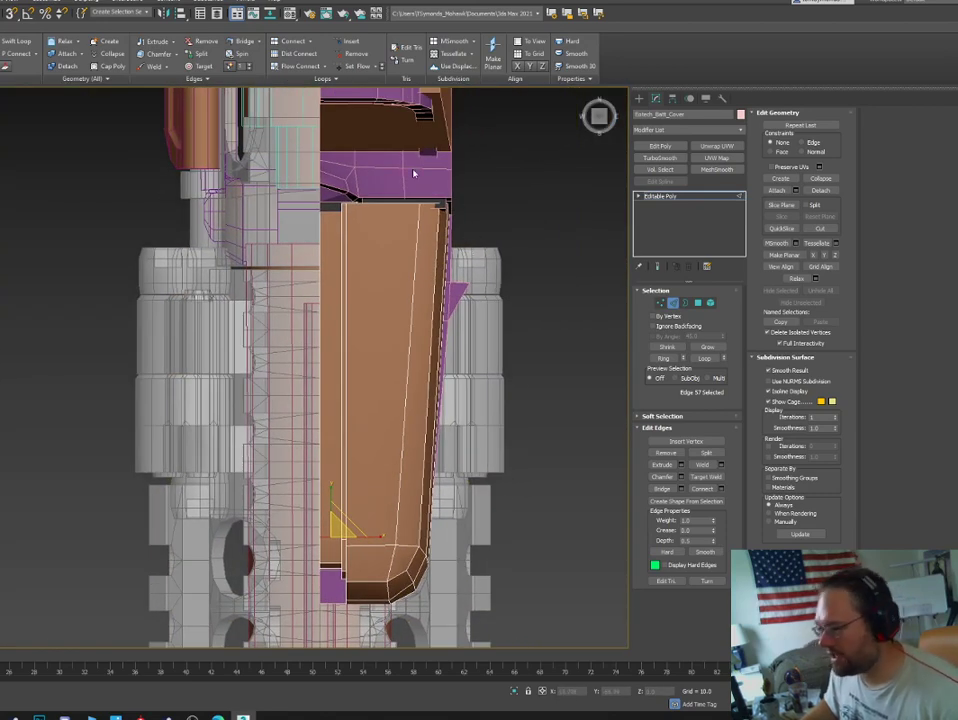
scroll(435, 150, up, 3)
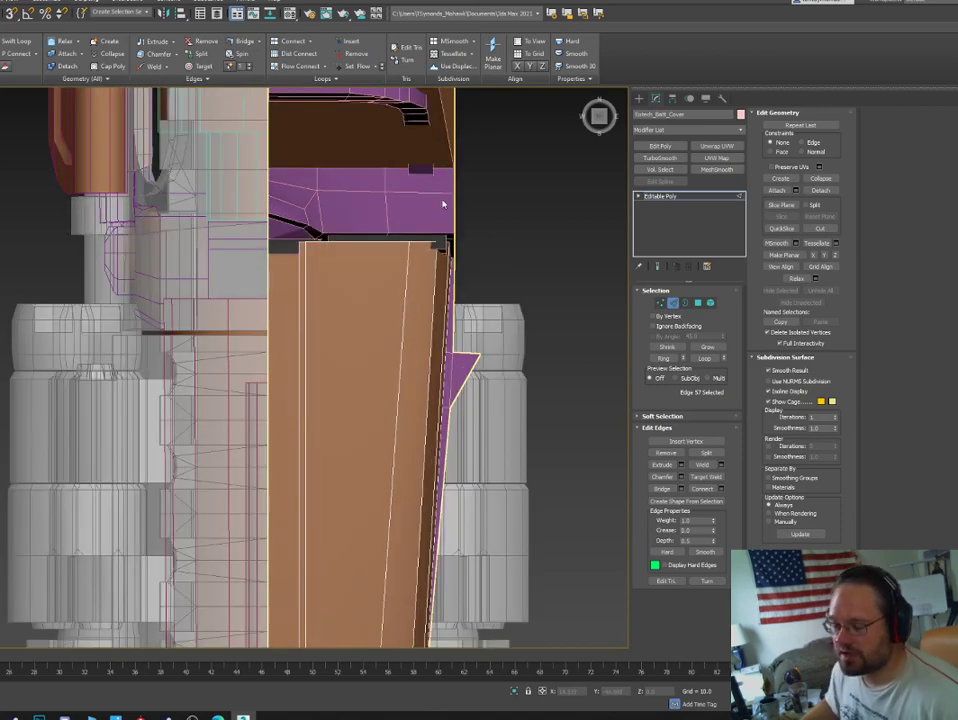
scroll(443, 204, up, 2)
scroll(531, 285, down, 5)
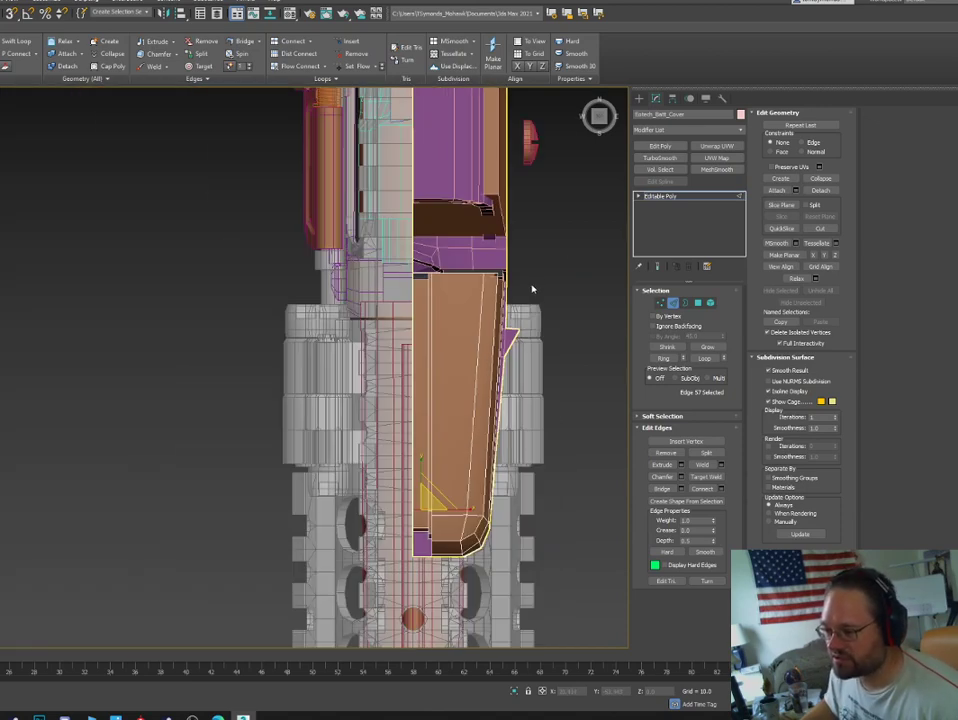
alt+middle_drag(506, 293, 210, 183)
scroll(216, 194, up, 2)
alt+middle_drag(329, 252, 507, 278)
scroll(461, 266, up, 3)
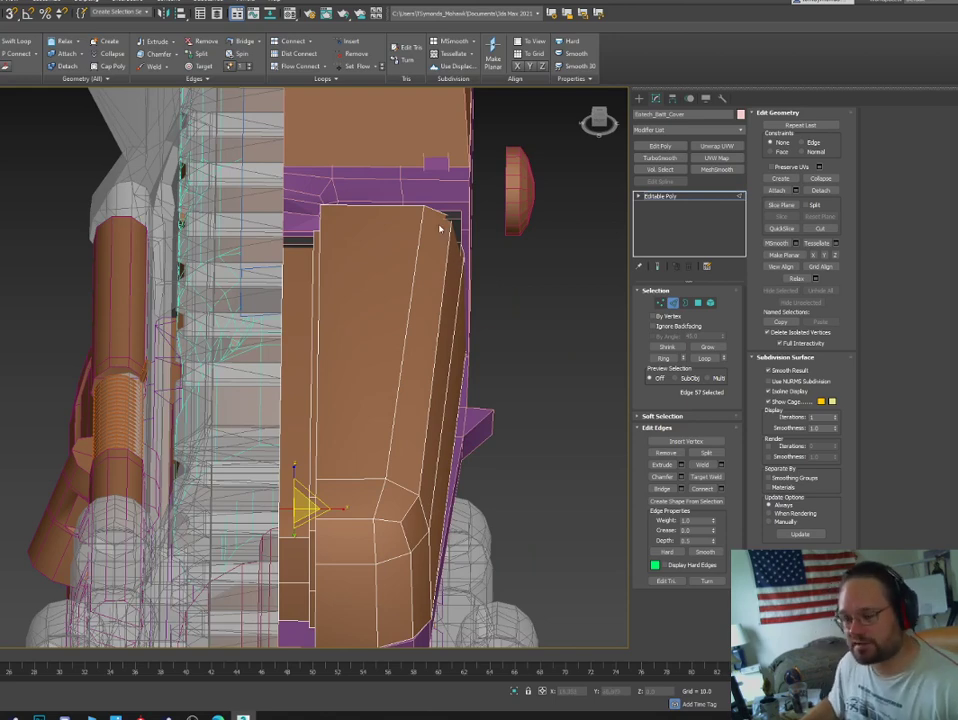
alt+middle_drag(458, 285, 366, 257)
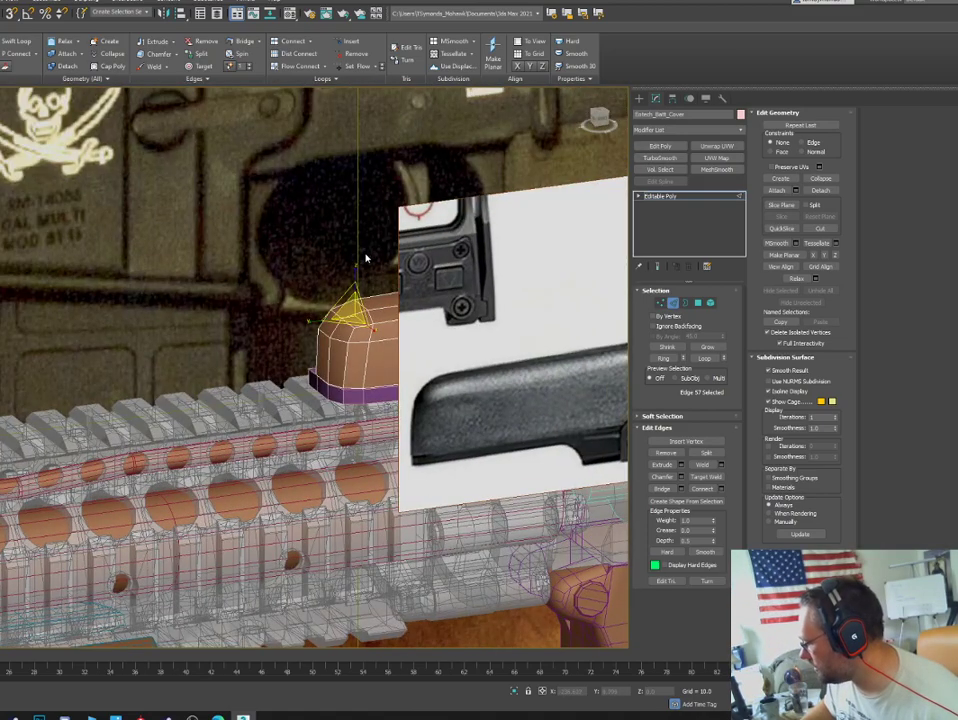